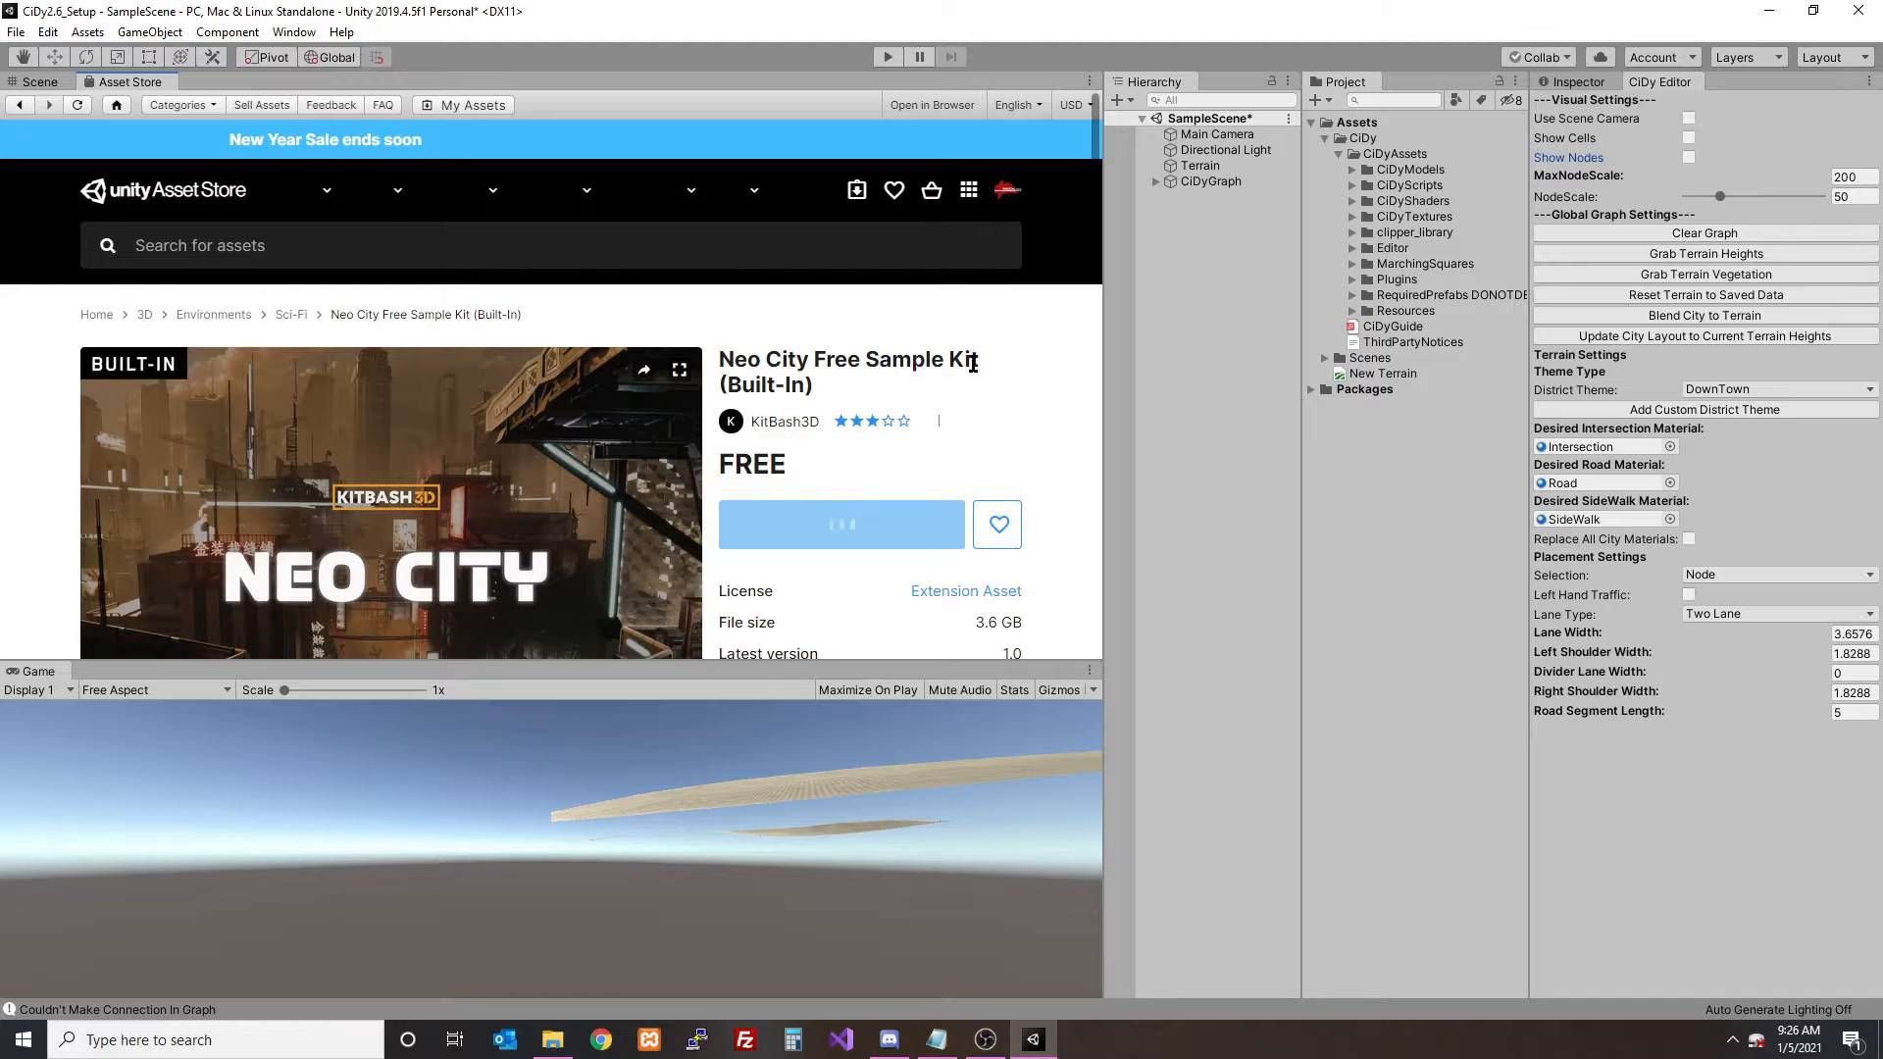
# - Import all files of the Neo City Free Sample Kit (Built-In) package and close the Asset Store
pyautogui.scroll(-1, 1029, 358)
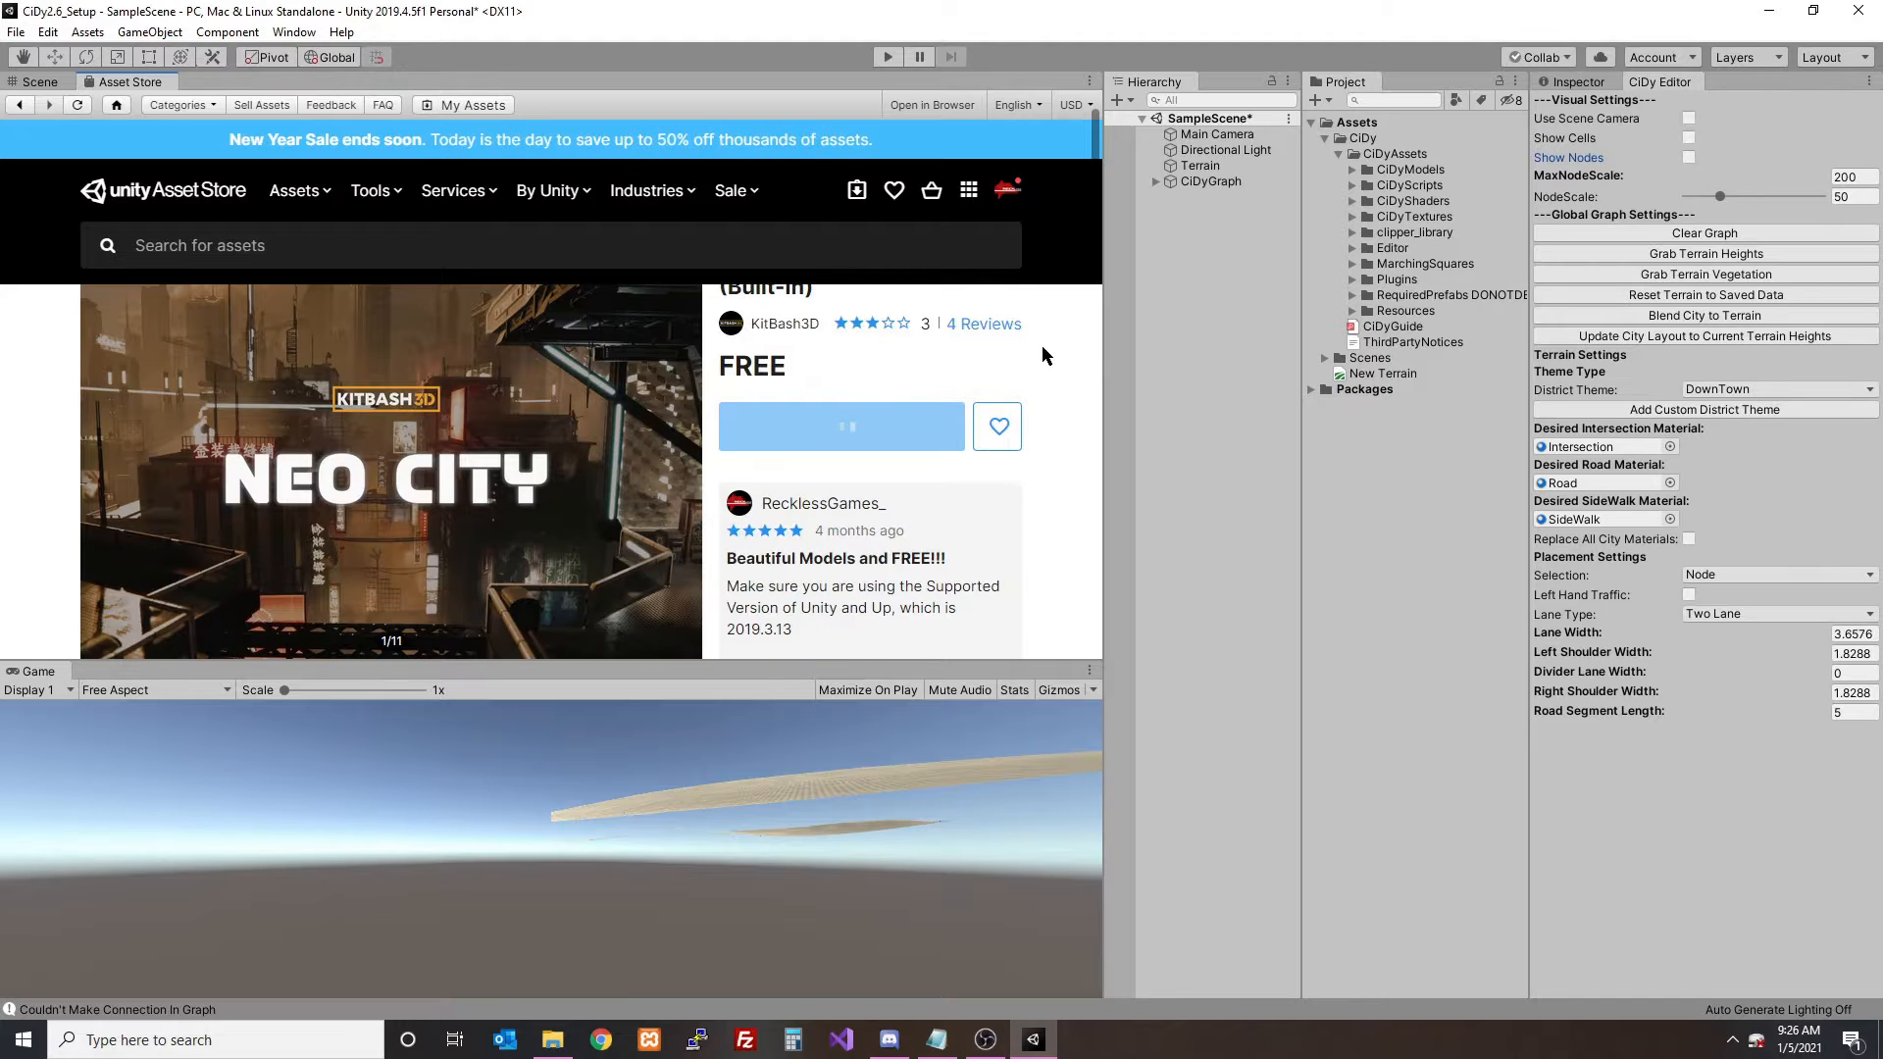
pyautogui.click(848, 504)
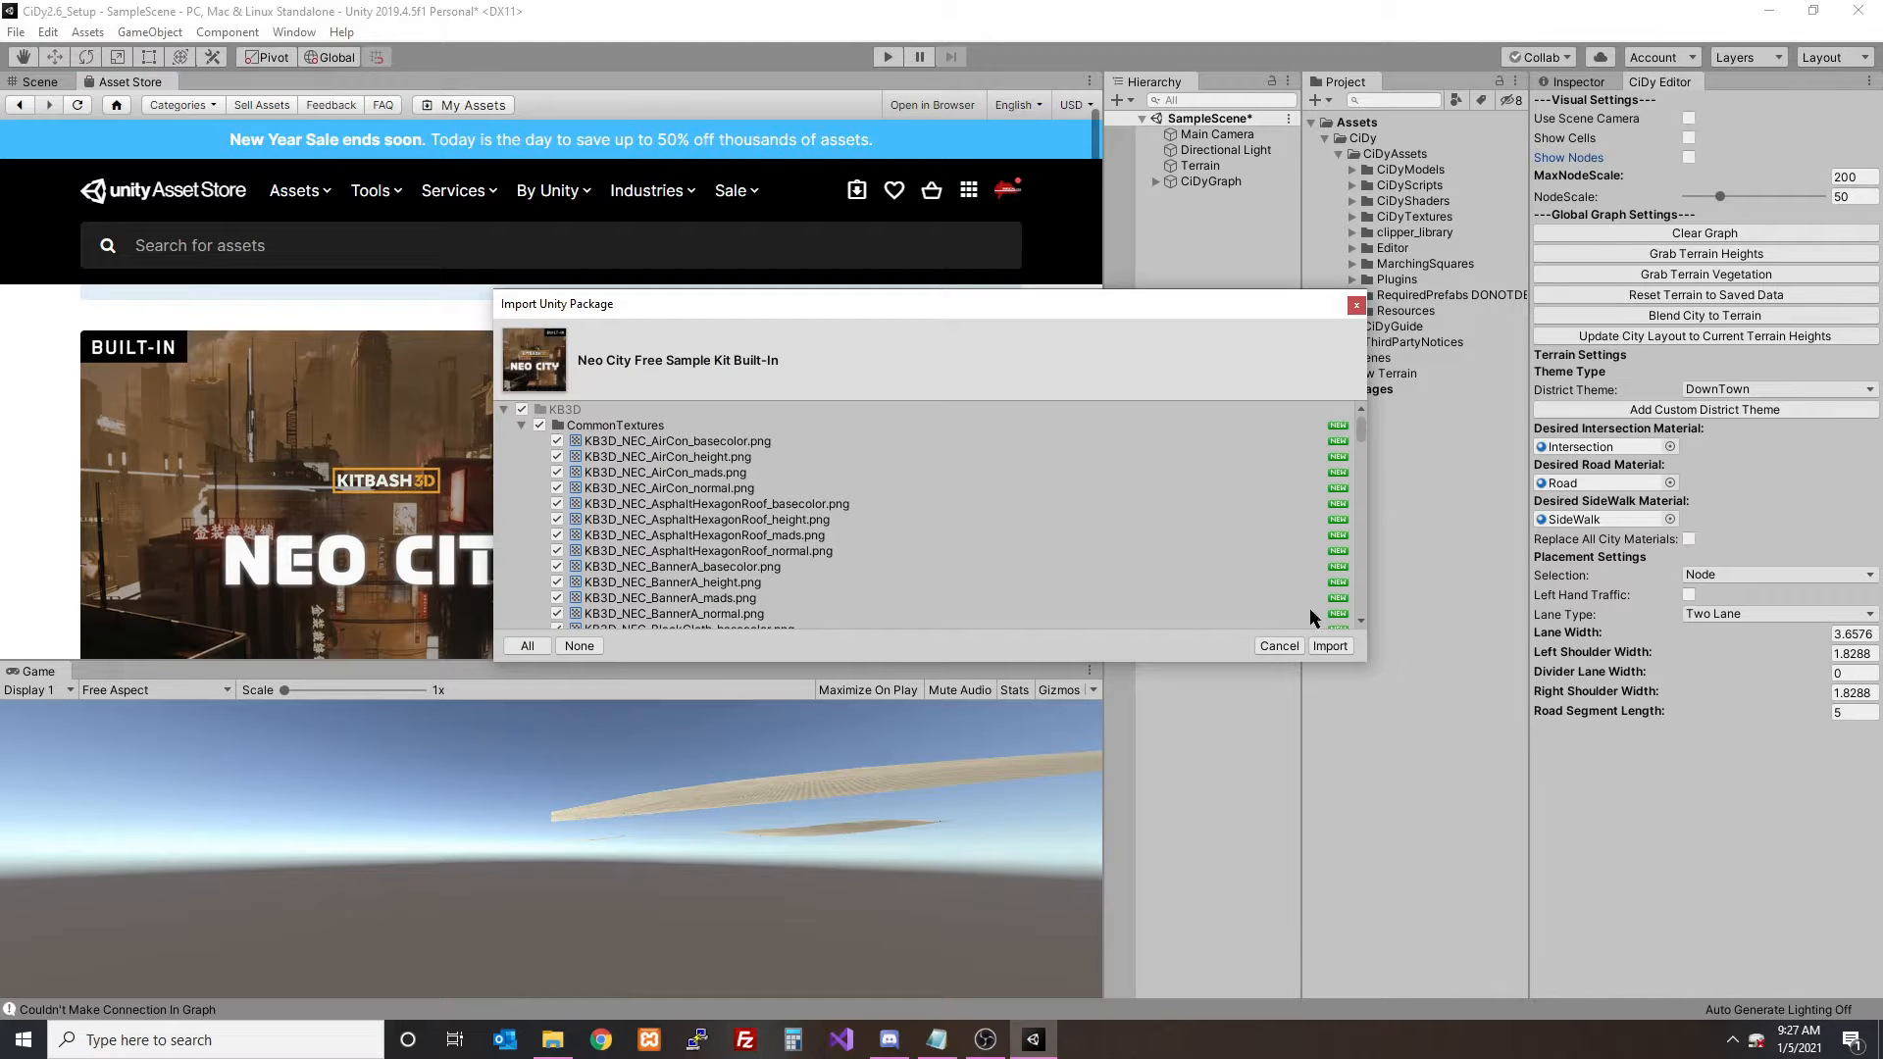
pyautogui.click(1331, 644)
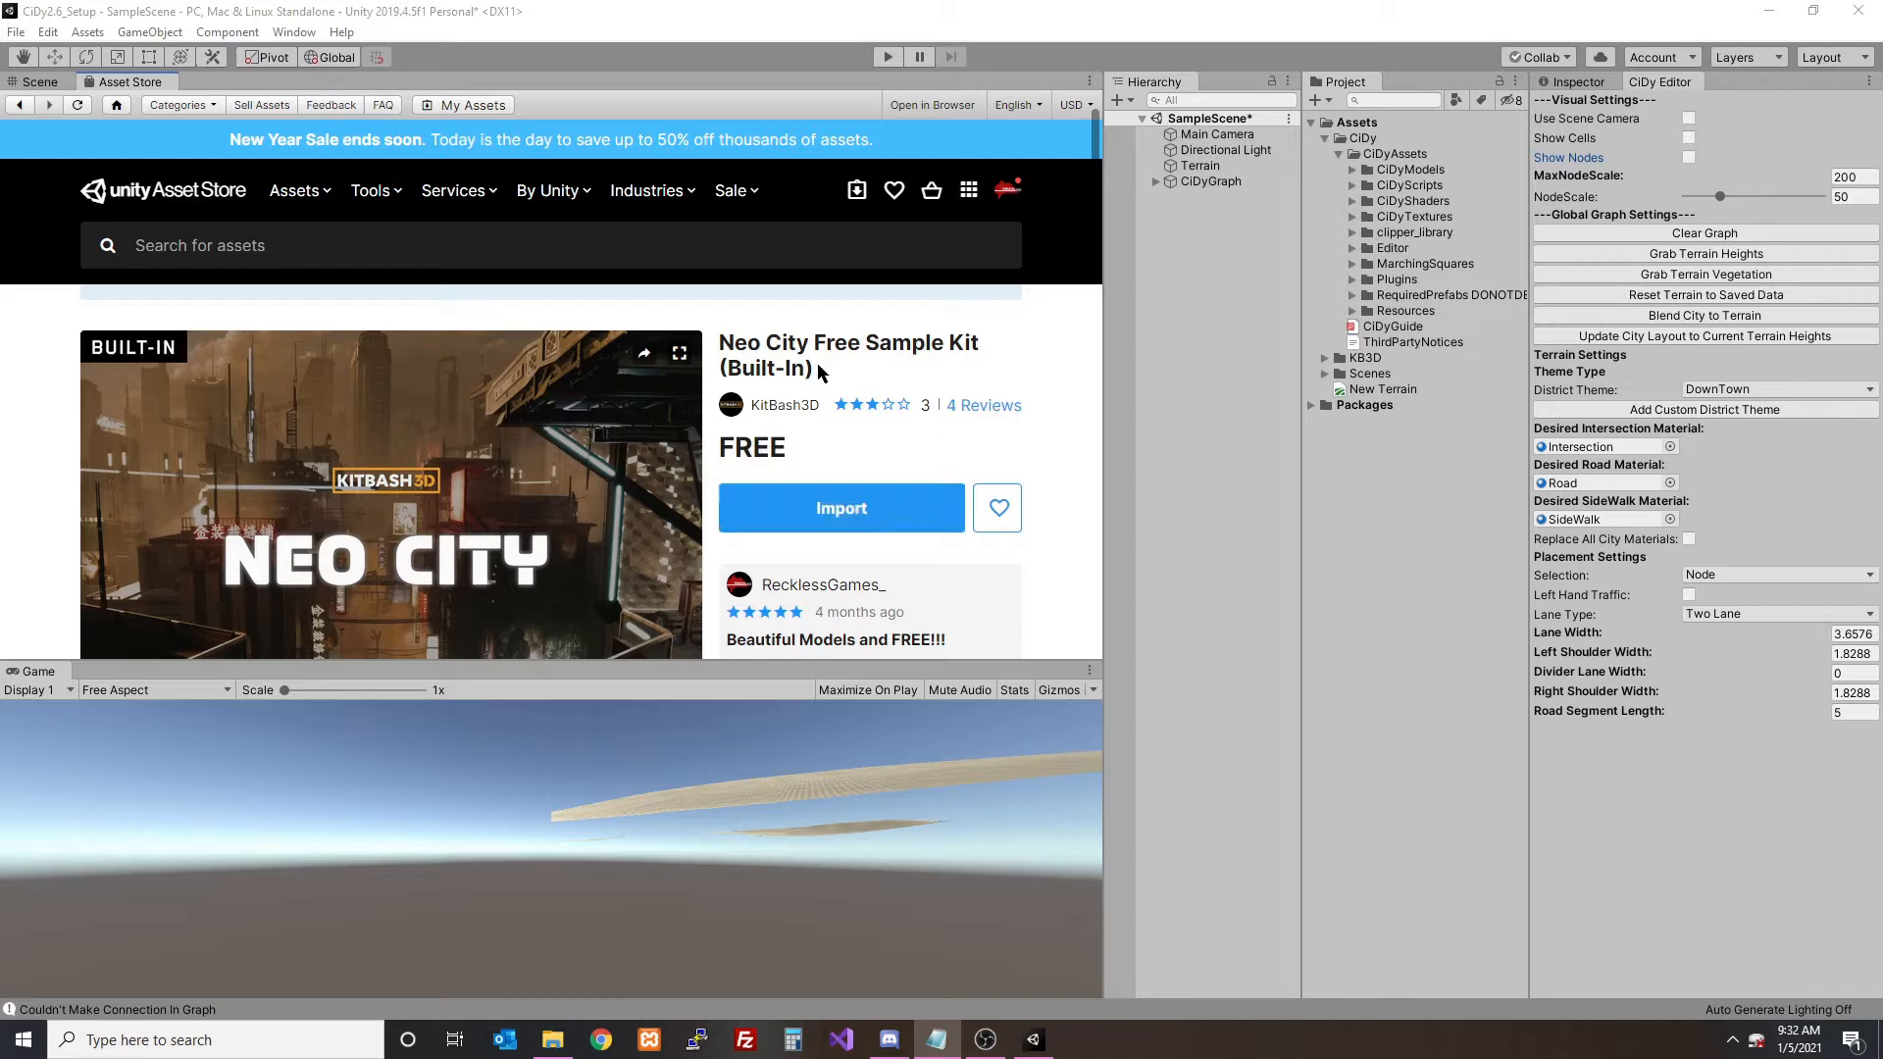
pyautogui.rightClick(148, 85)
pyautogui.click(191, 146)
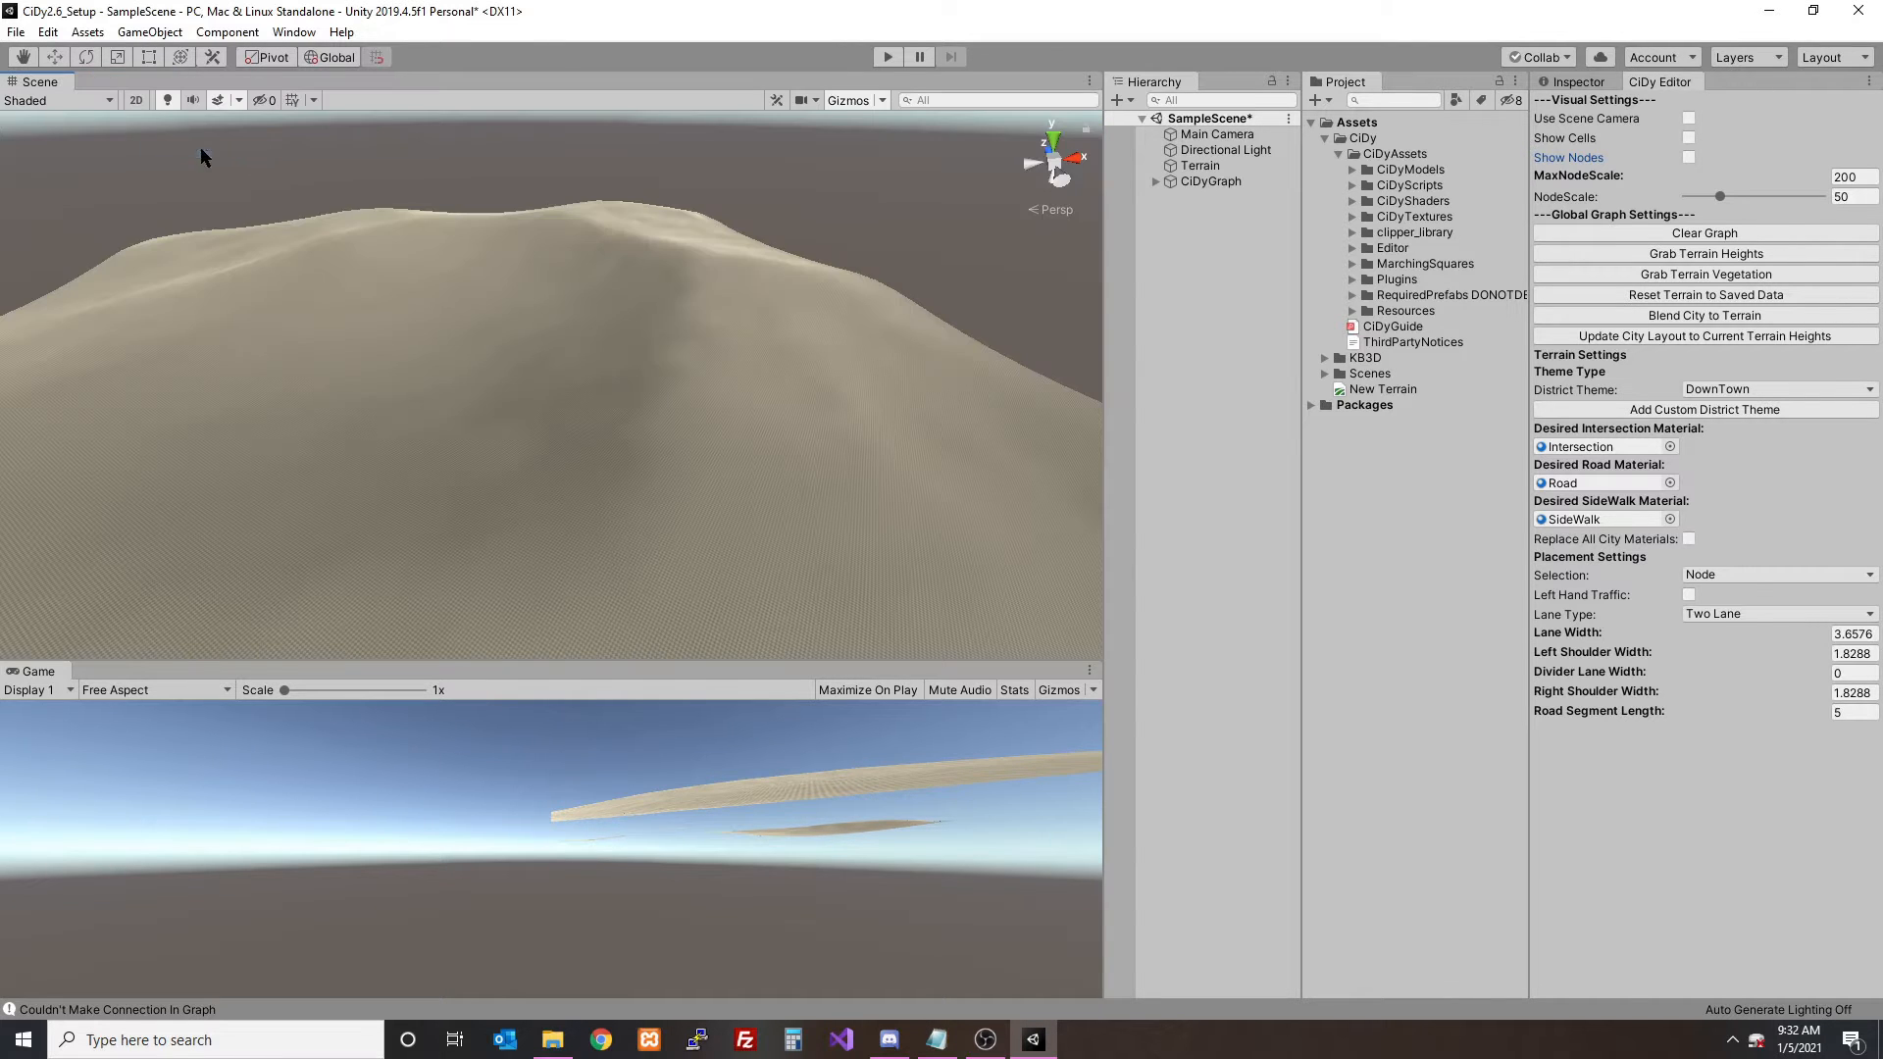
# - Add a custom district theme named NeoCity and confirm creating its theme folder
pyautogui.click(1727, 393)
pyautogui.click(1741, 412)
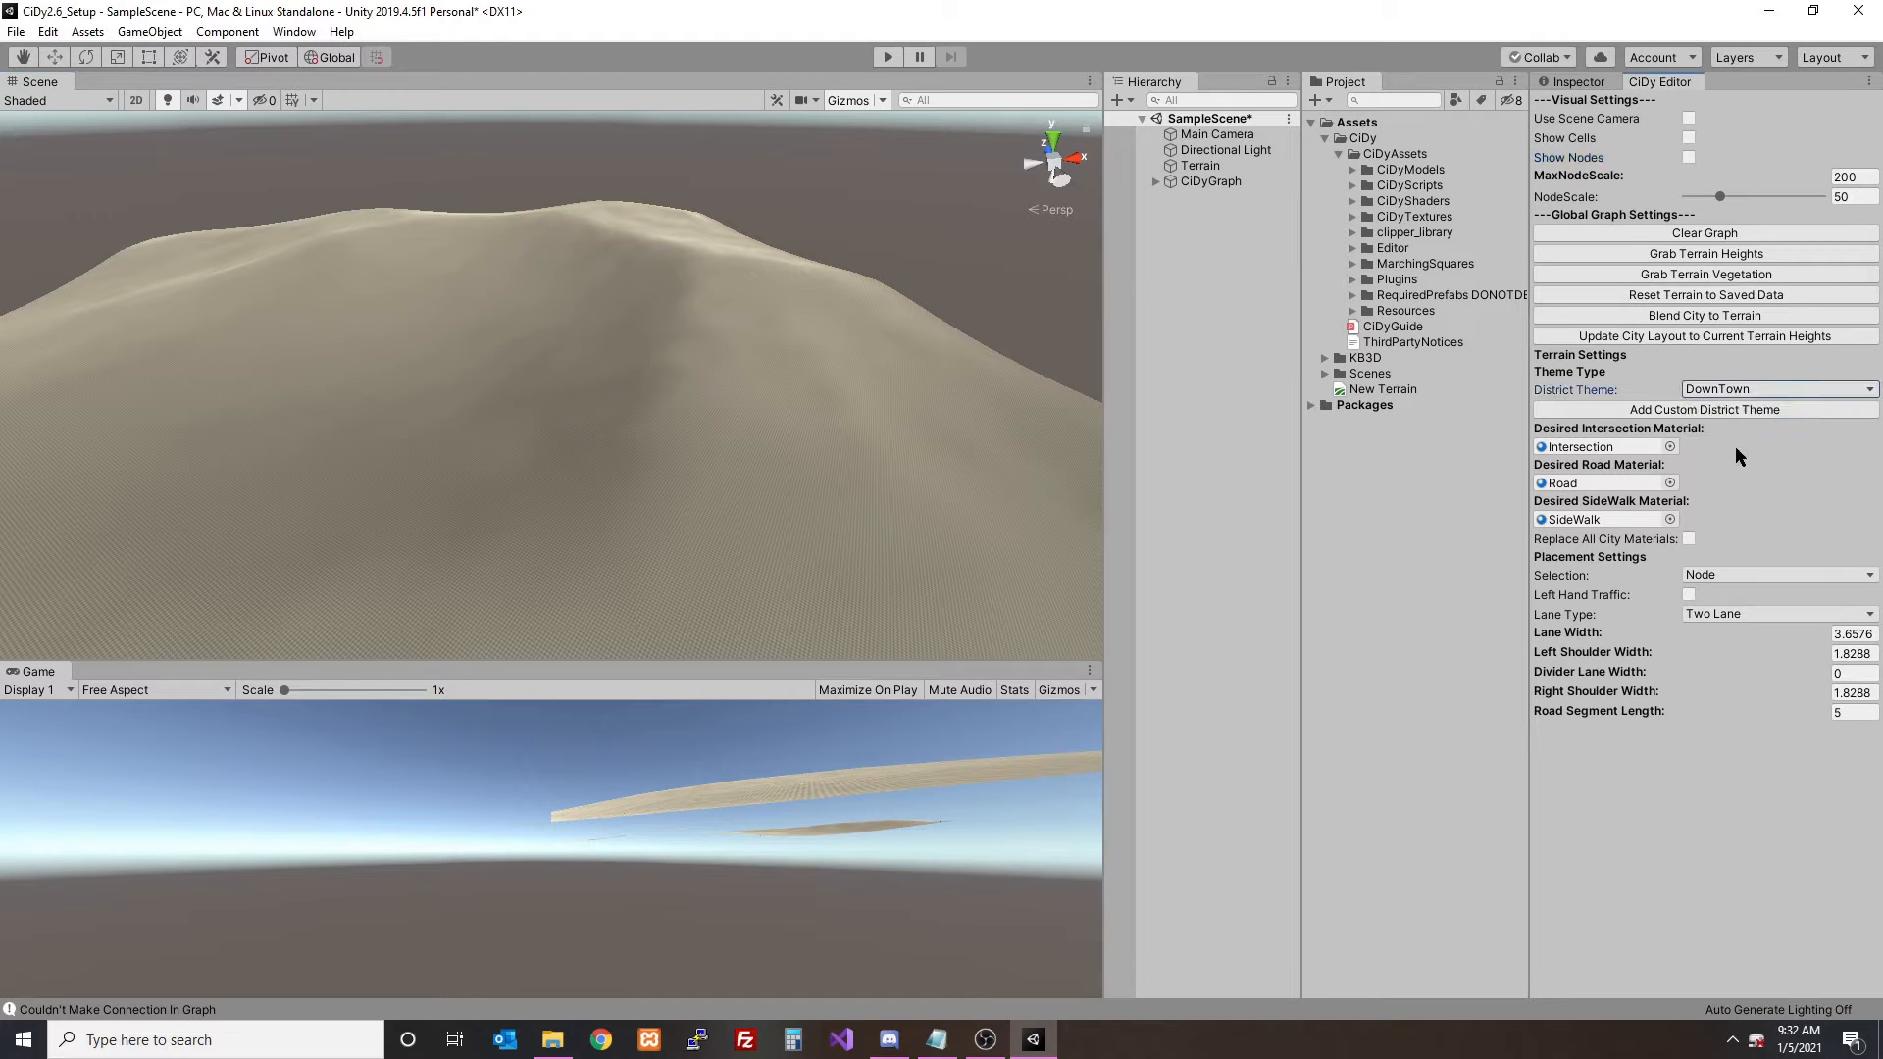
pyautogui.click(1739, 412)
pyautogui.click(1743, 412)
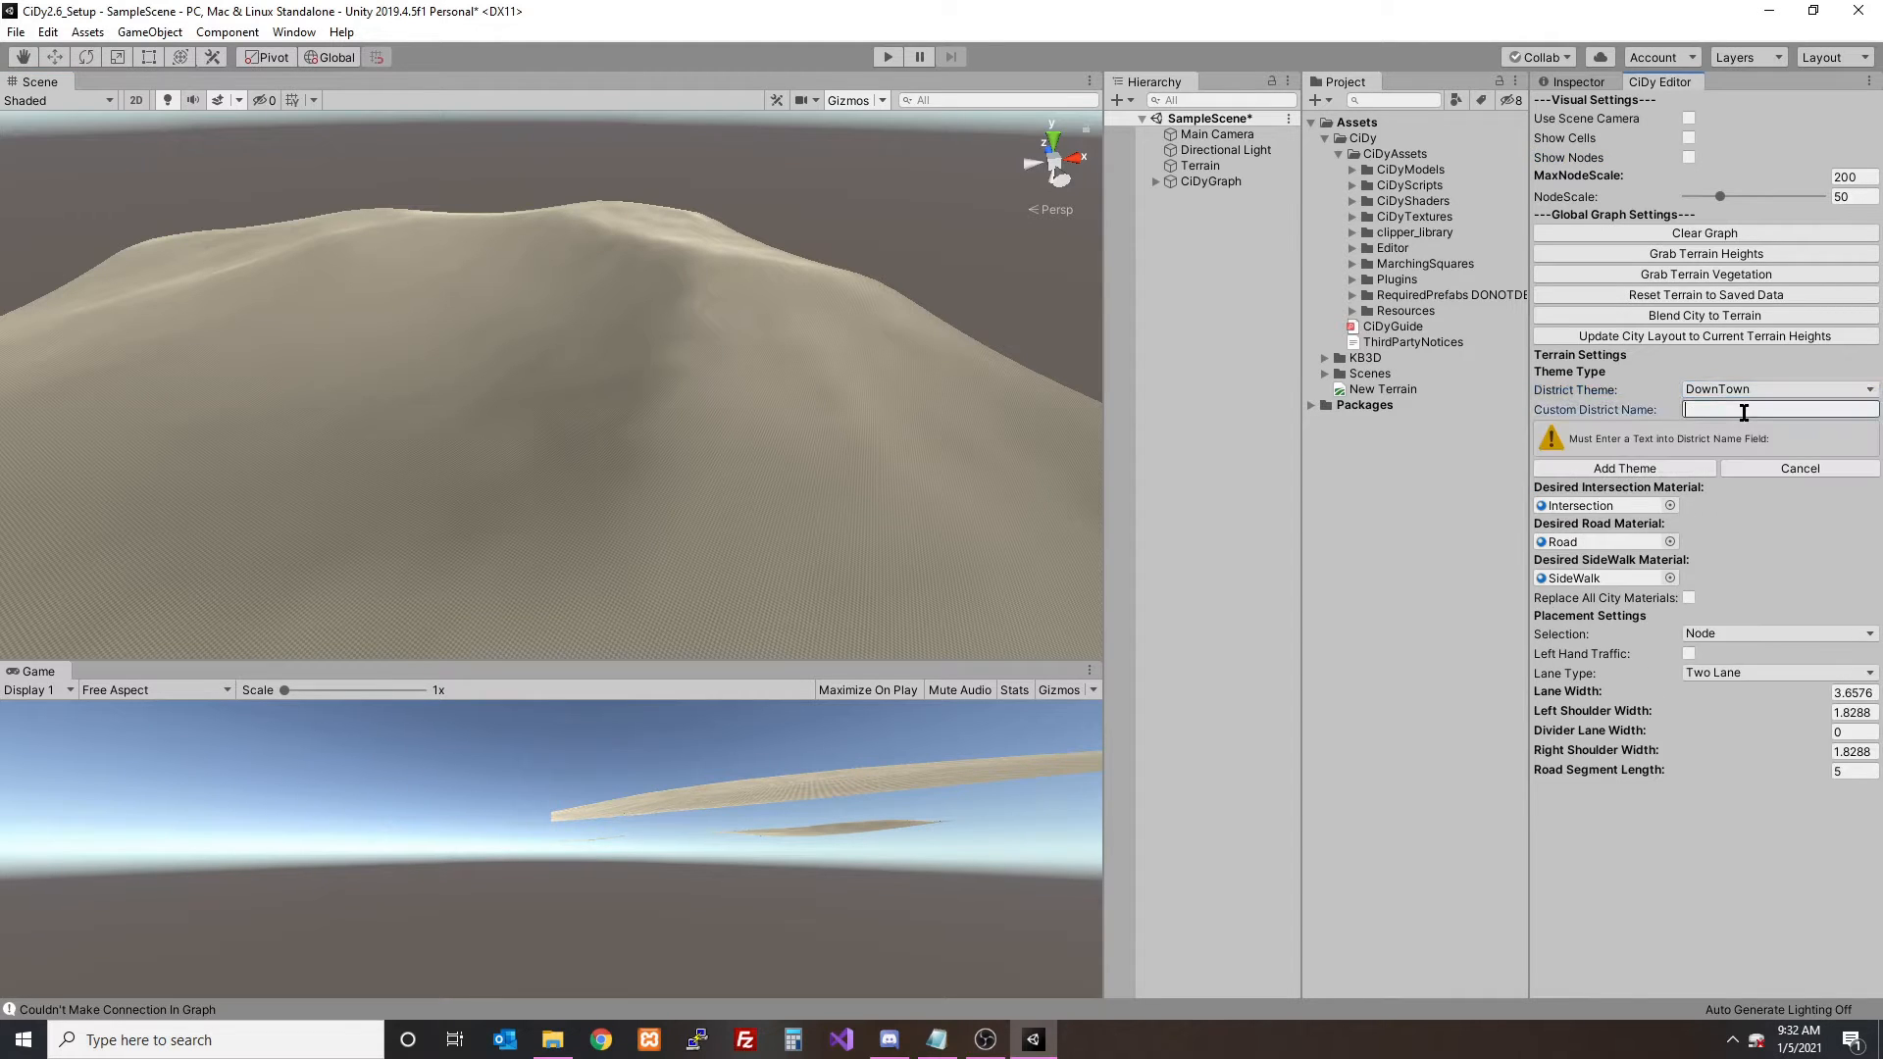
pyautogui.write('NEo')
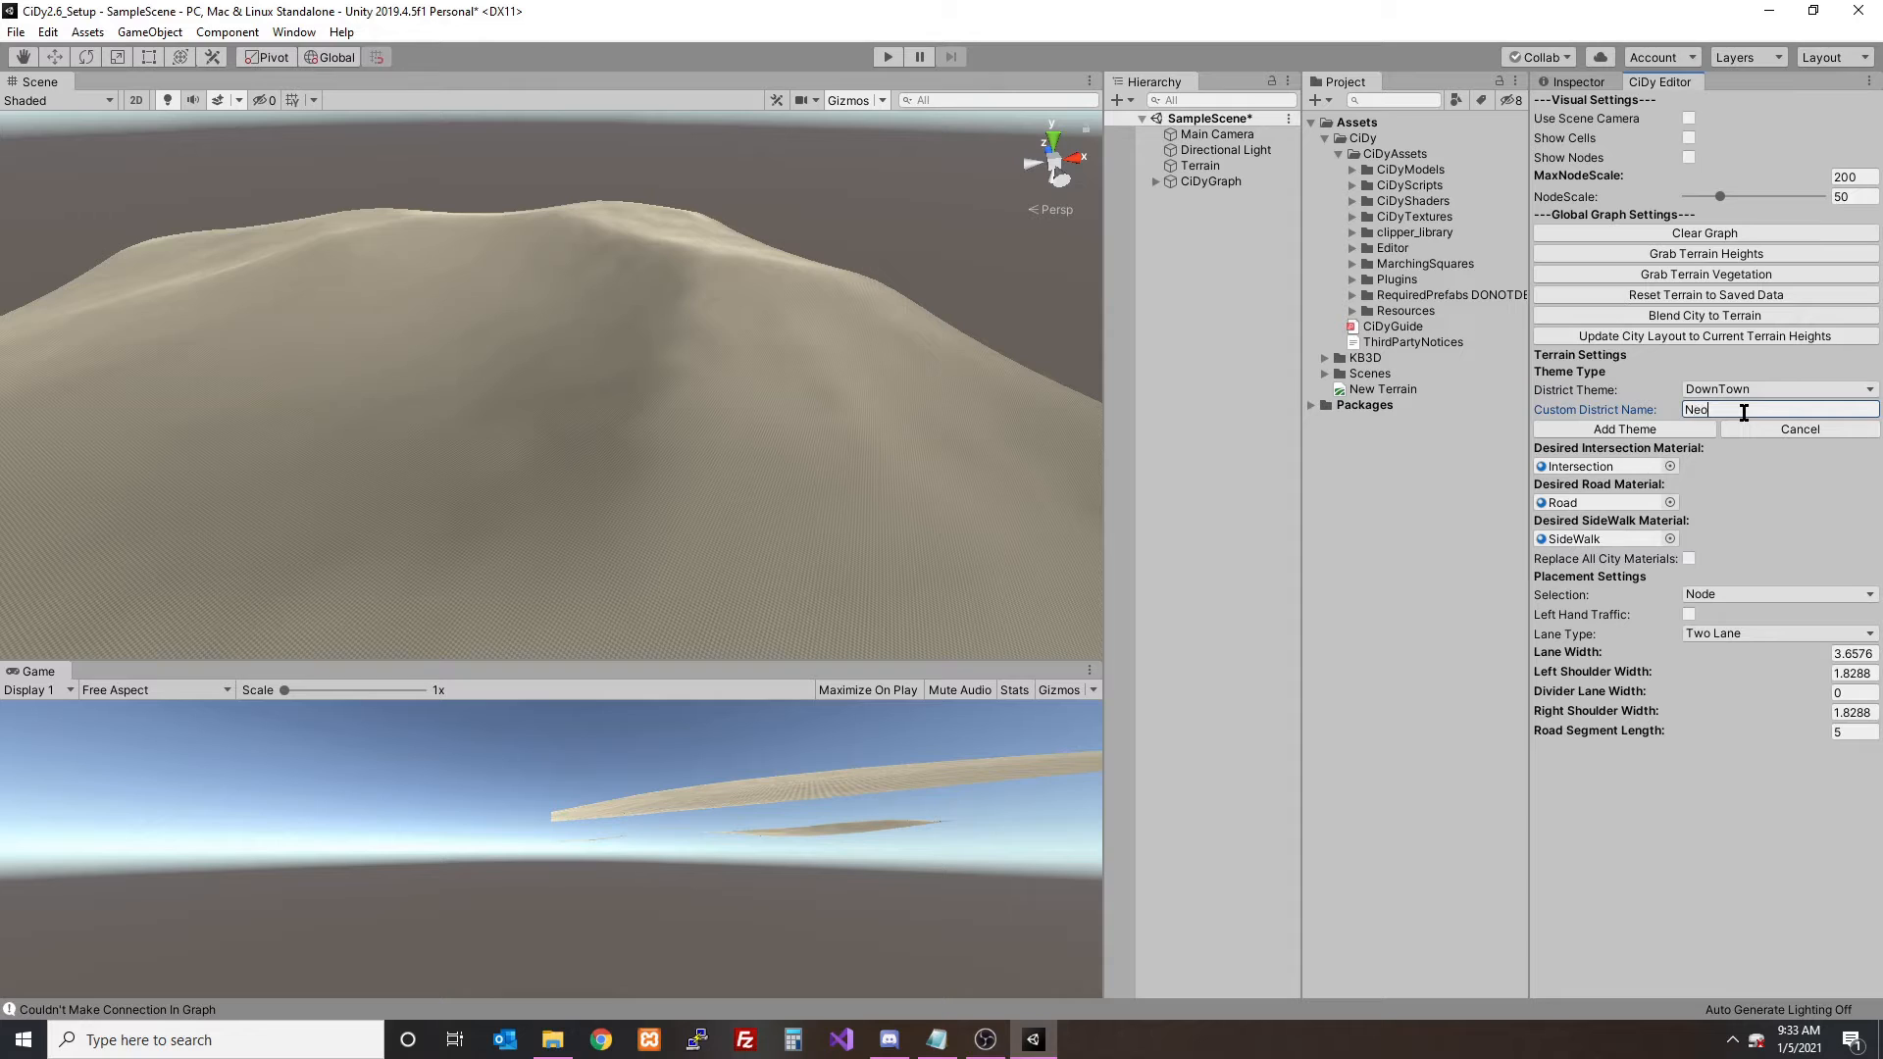
pyautogui.click(1632, 431)
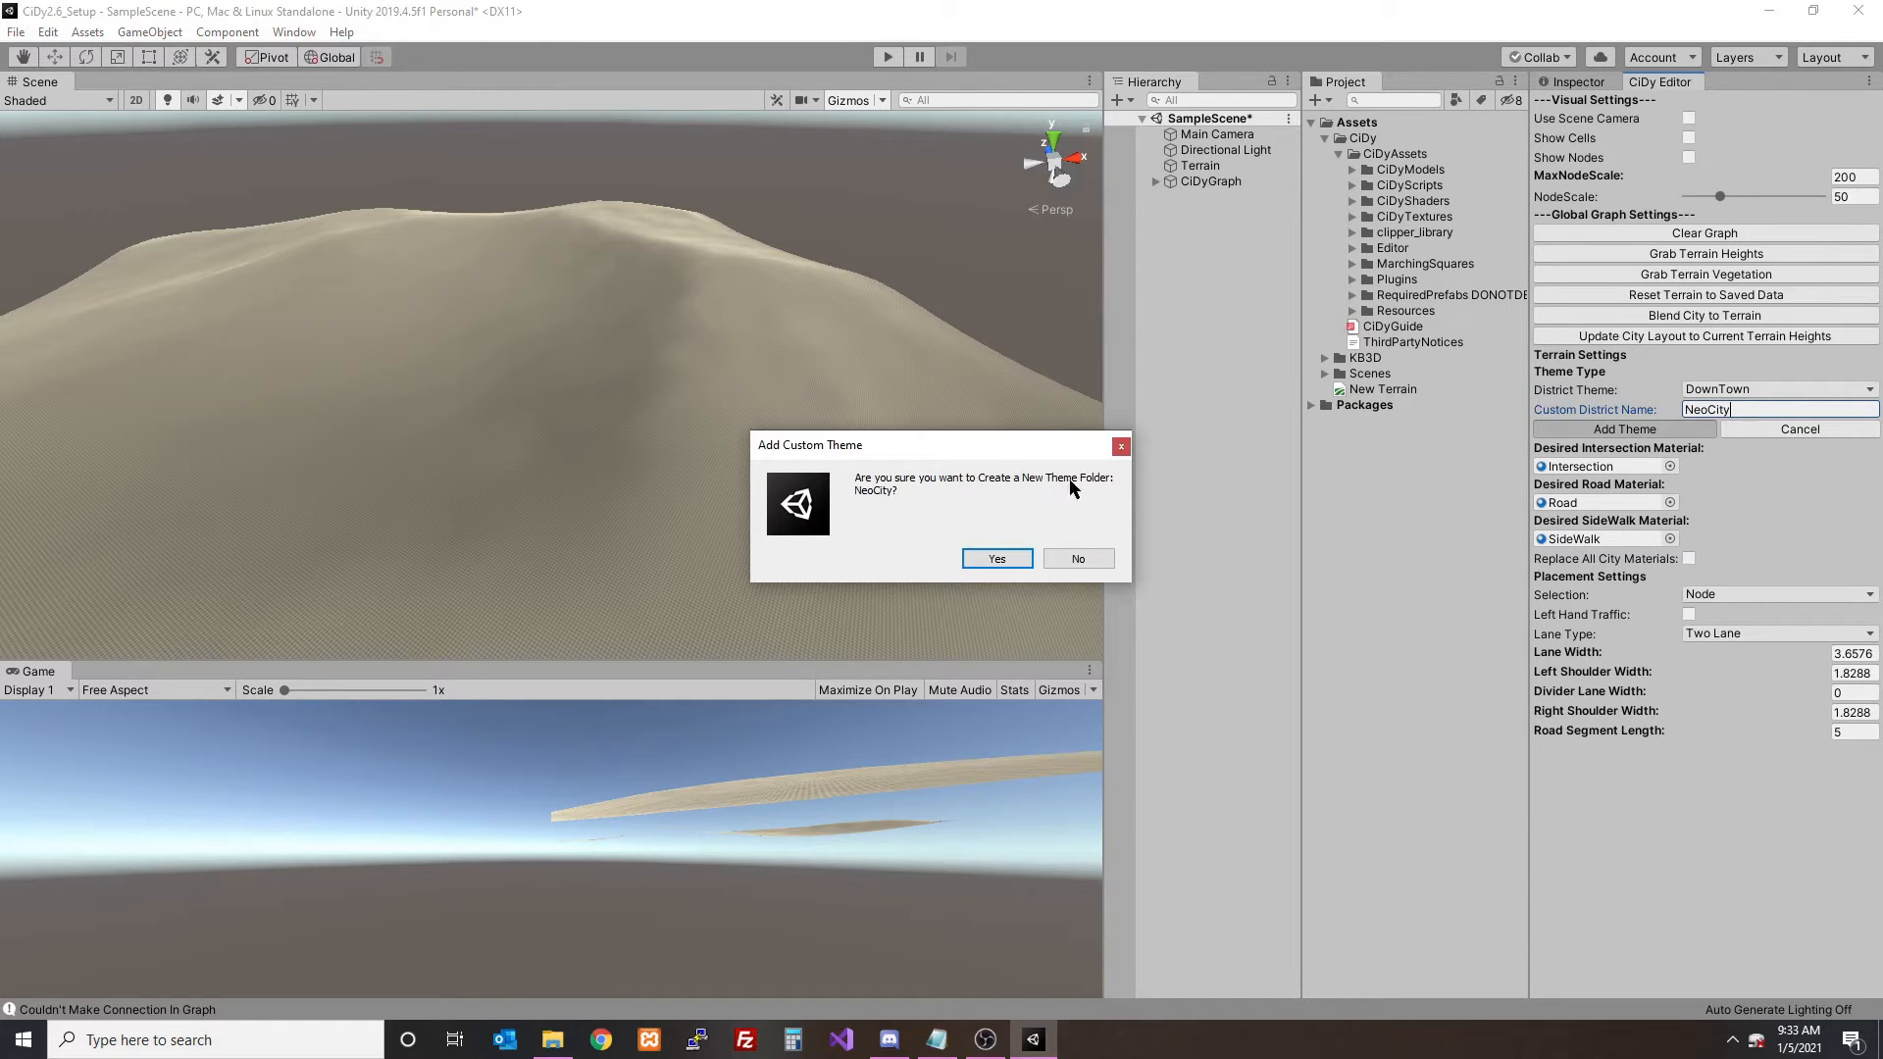
pyautogui.click(996, 559)
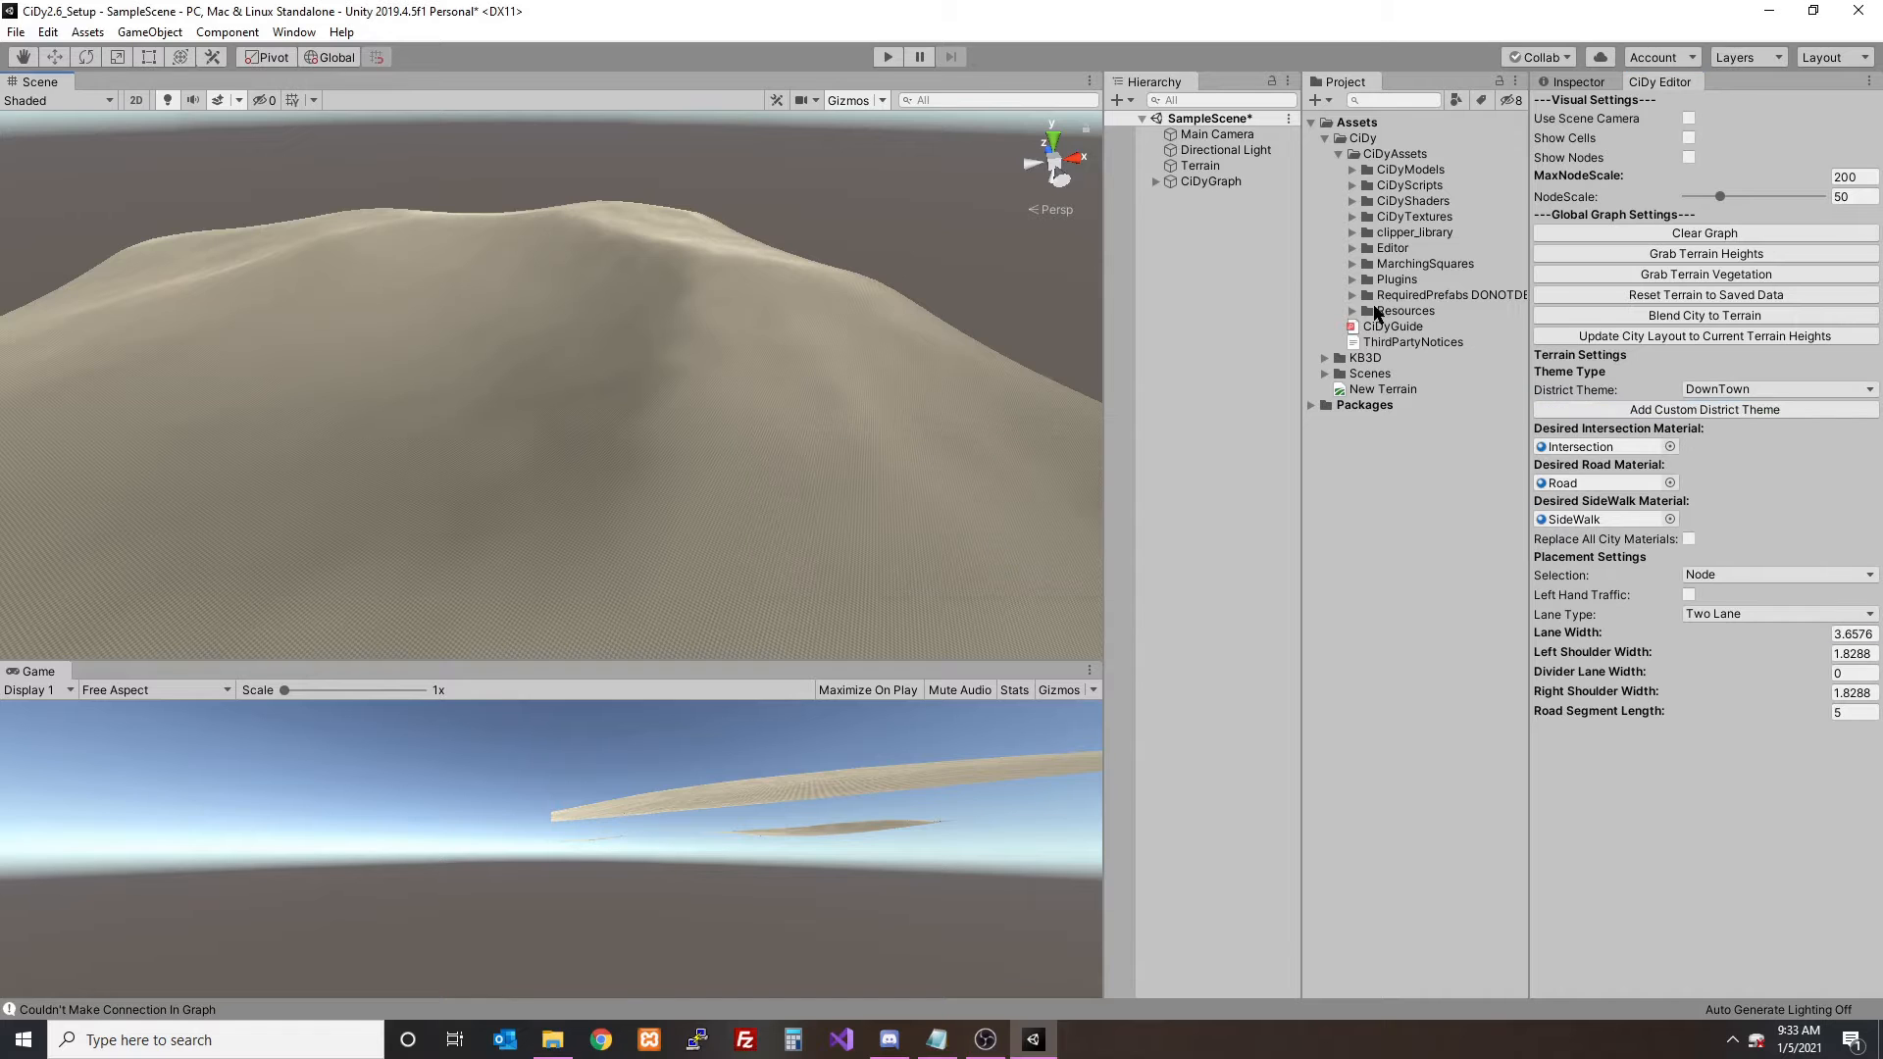
# - Expand the CiDyThemeNeoCity folder under Resources > CiDyResources and look through its buildings, clutter and street light subfolders
pyautogui.click(1351, 310)
pyautogui.click(1366, 328)
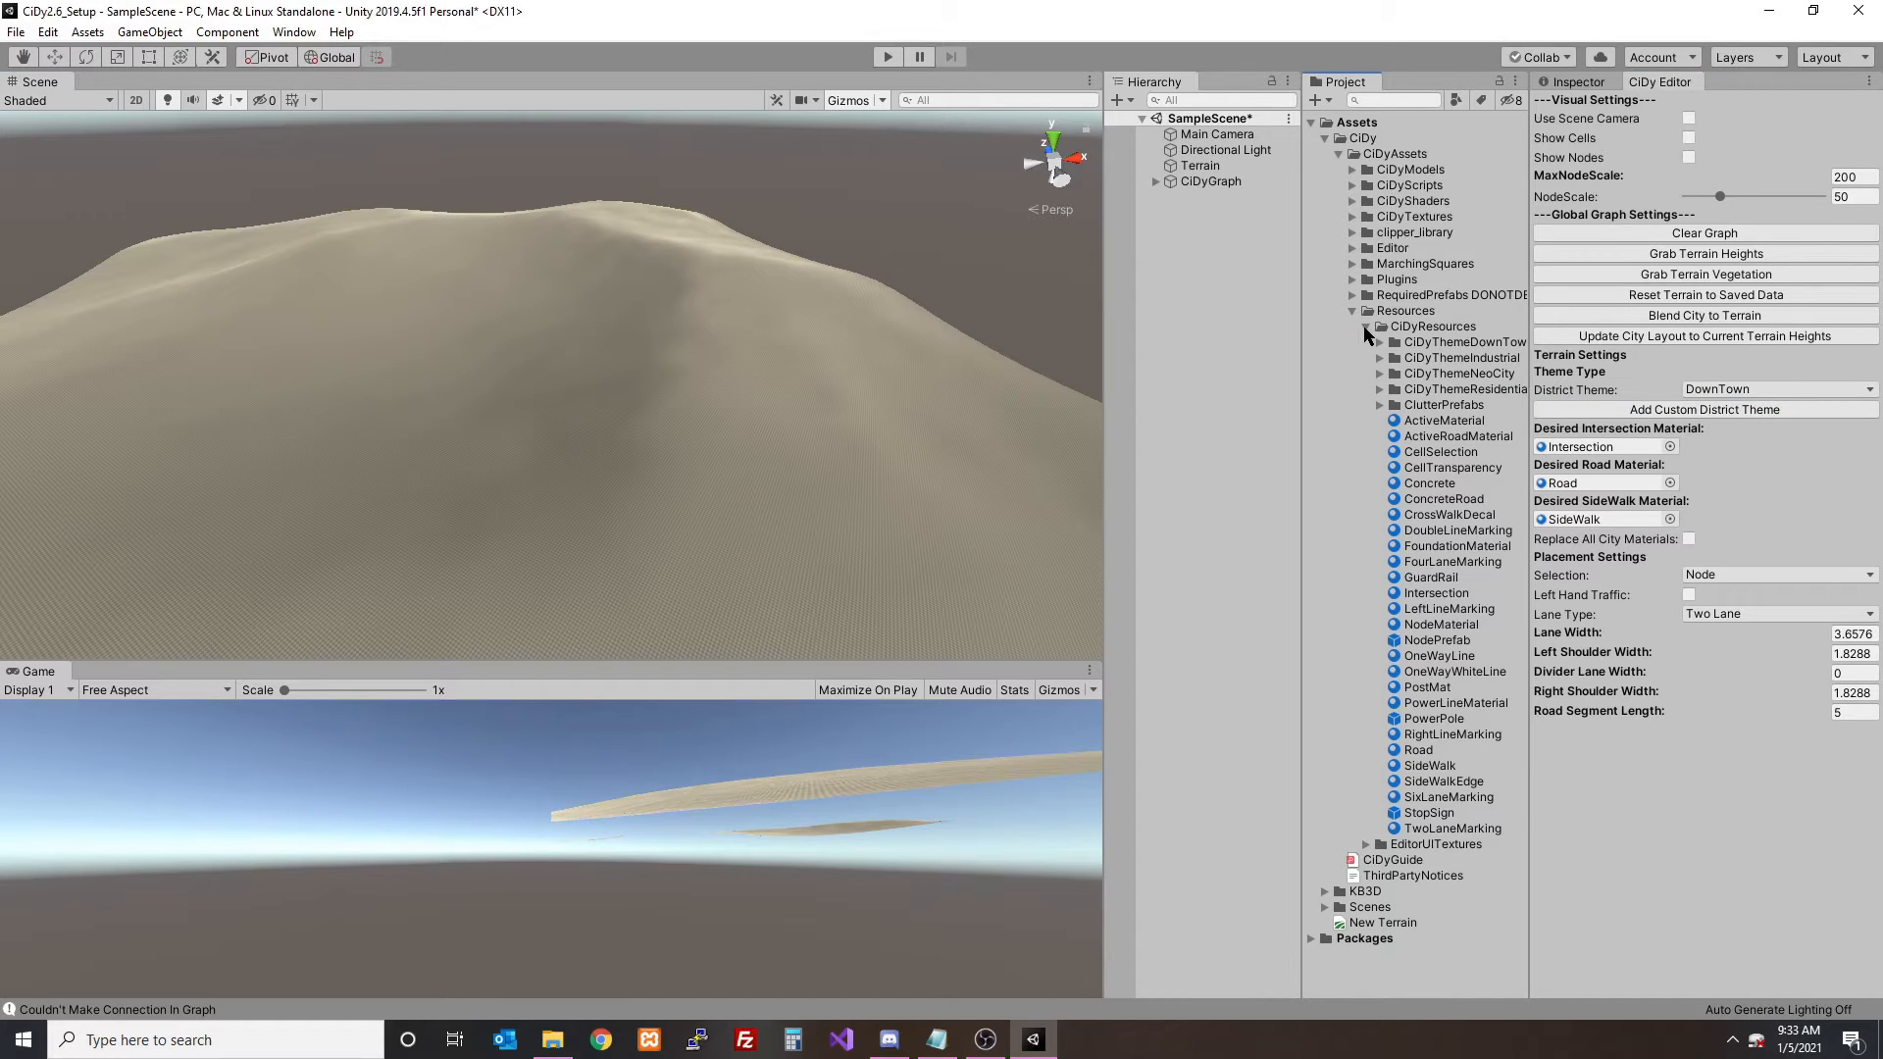
pyautogui.moveTo(1296, 618); pyautogui.dragTo(1224, 383)
pyautogui.click(1366, 377)
pyautogui.click(1300, 374)
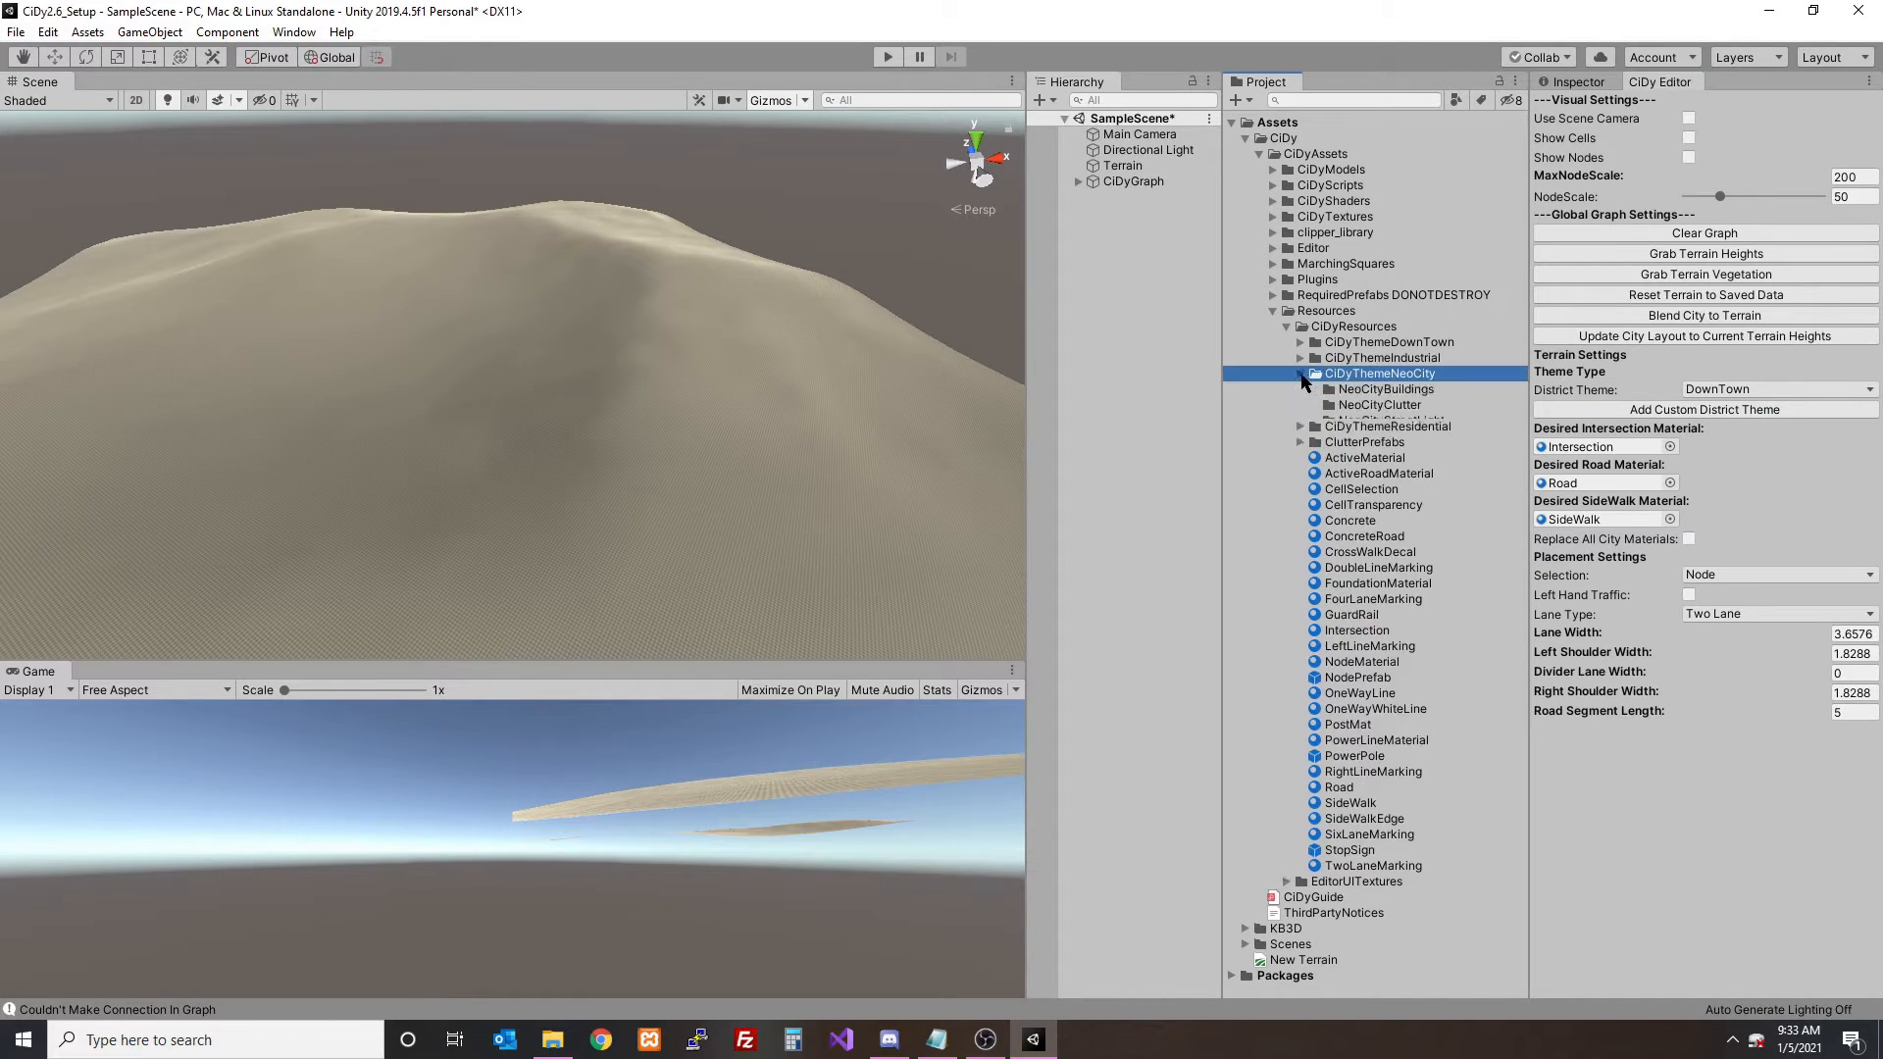
pyautogui.click(1427, 390)
pyautogui.click(1413, 406)
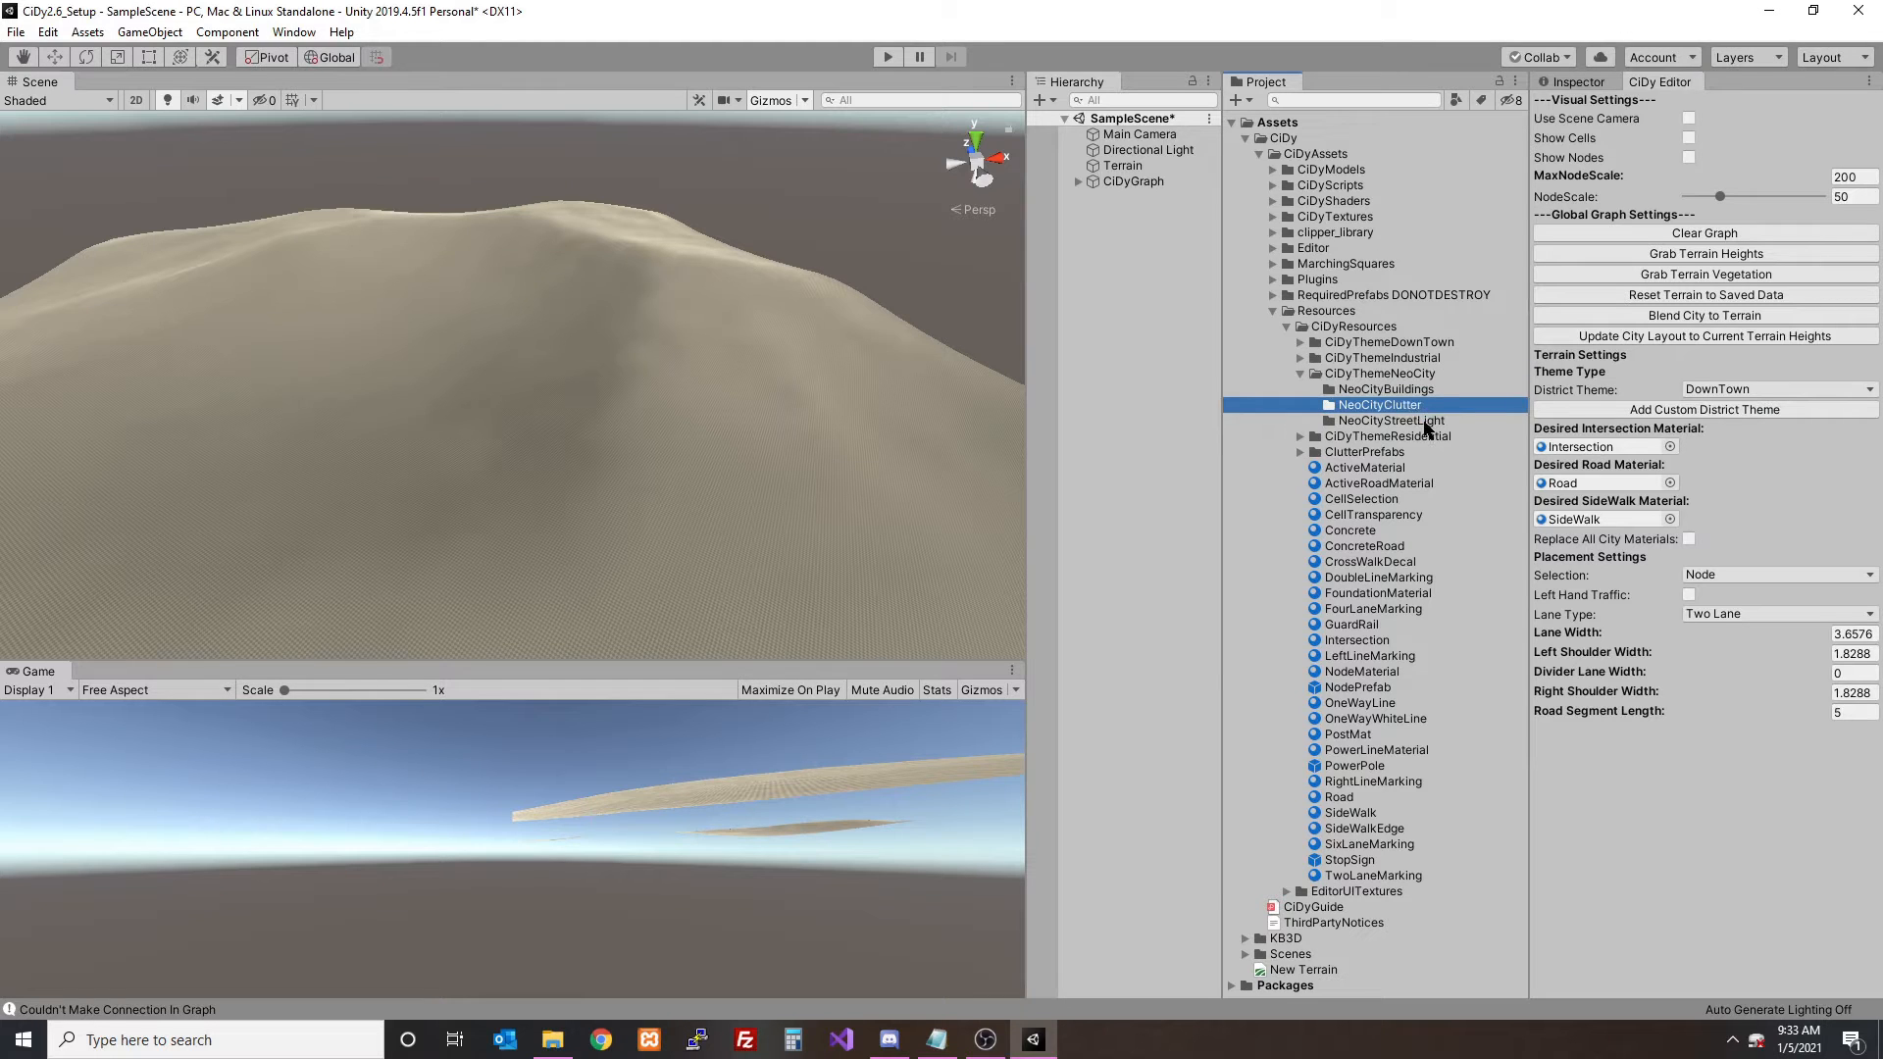
pyautogui.click(1427, 421)
# - Close the CiDy Editor and delete the CiDyGraph object from SampleScene
pyautogui.rightClick(1677, 92)
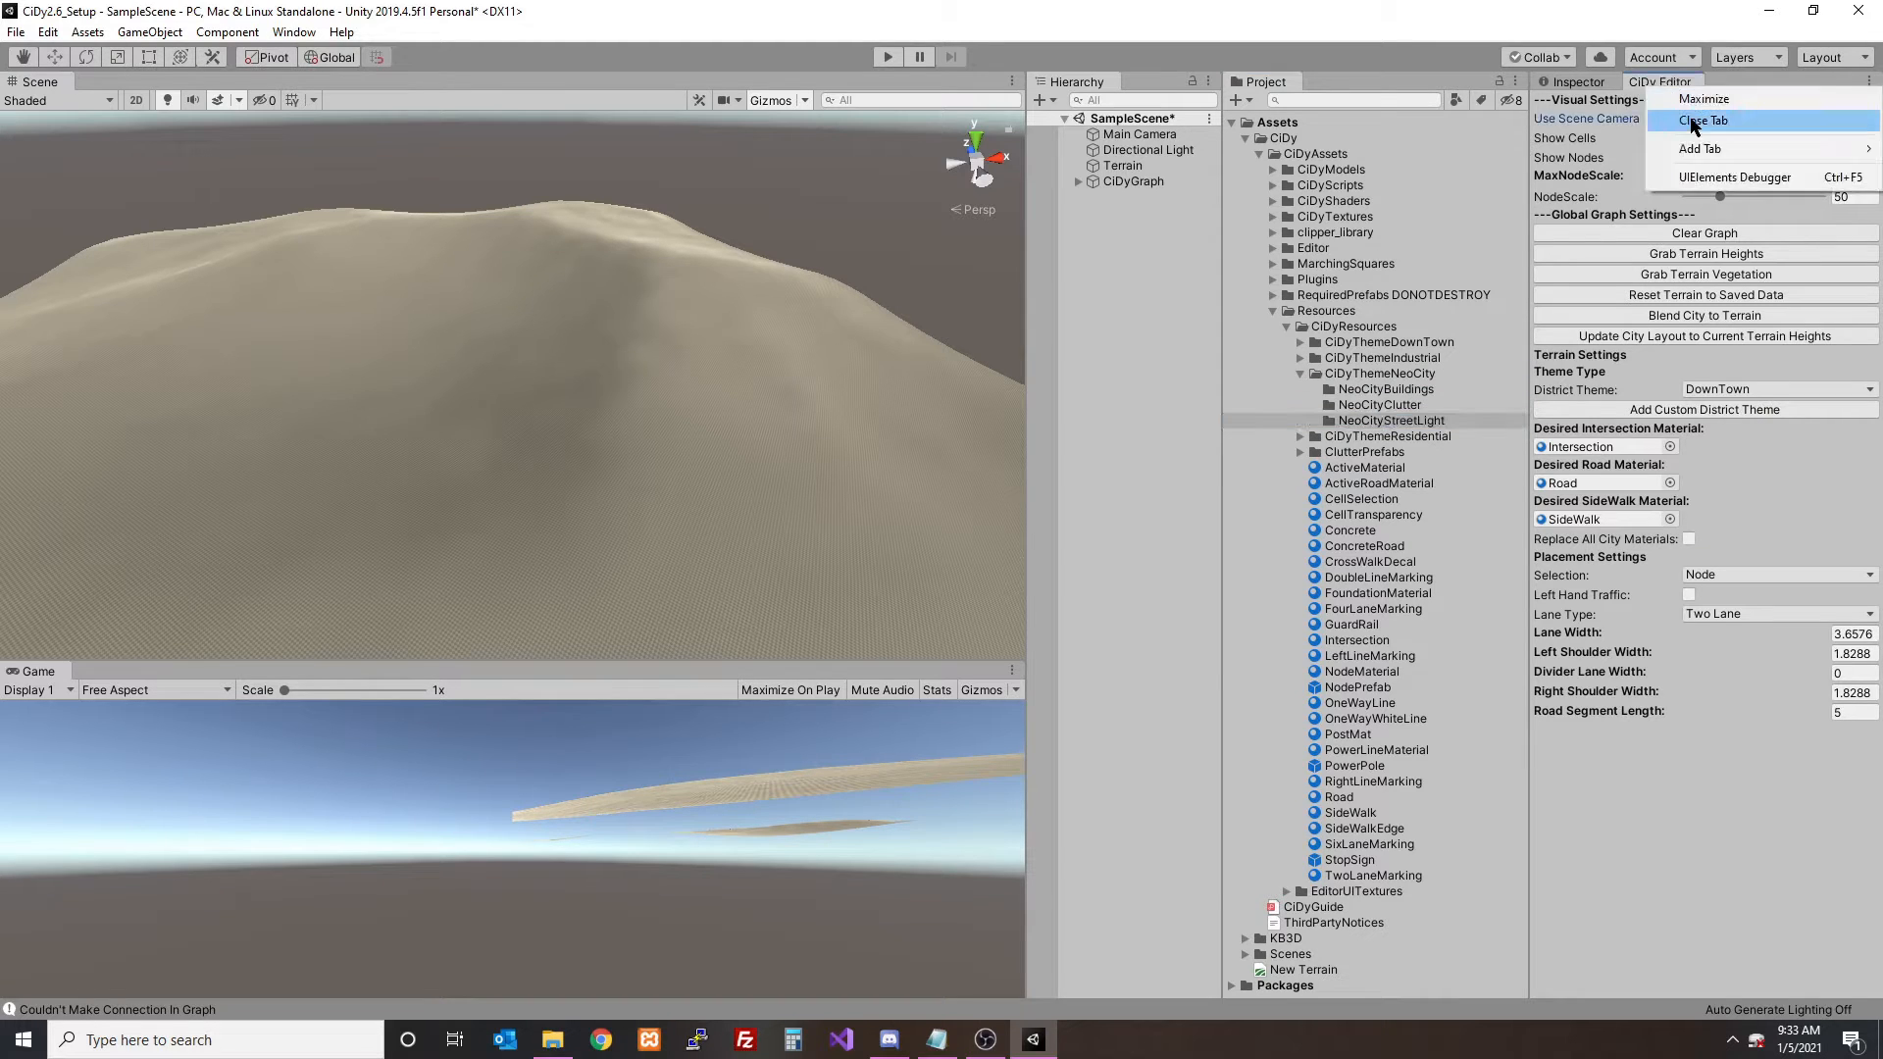
pyautogui.click(1694, 119)
pyautogui.click(1399, 391)
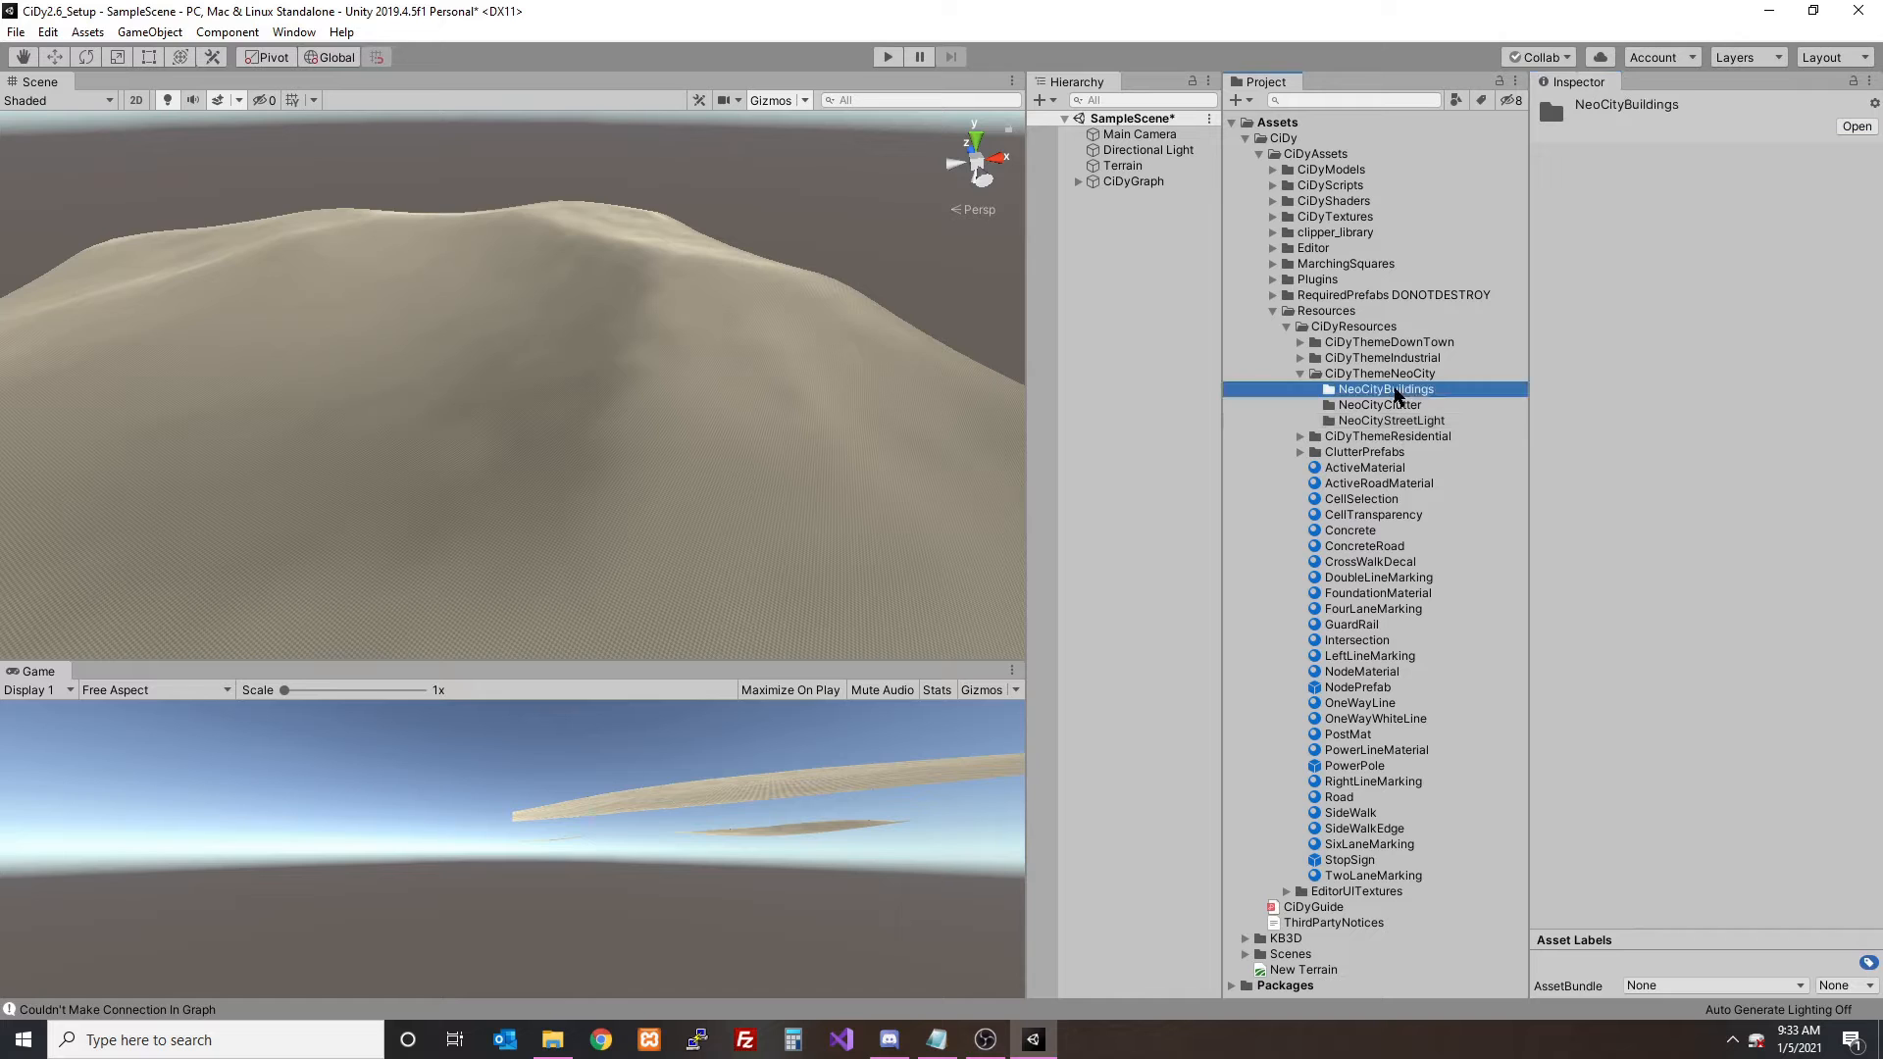
pyautogui.click(1118, 183)
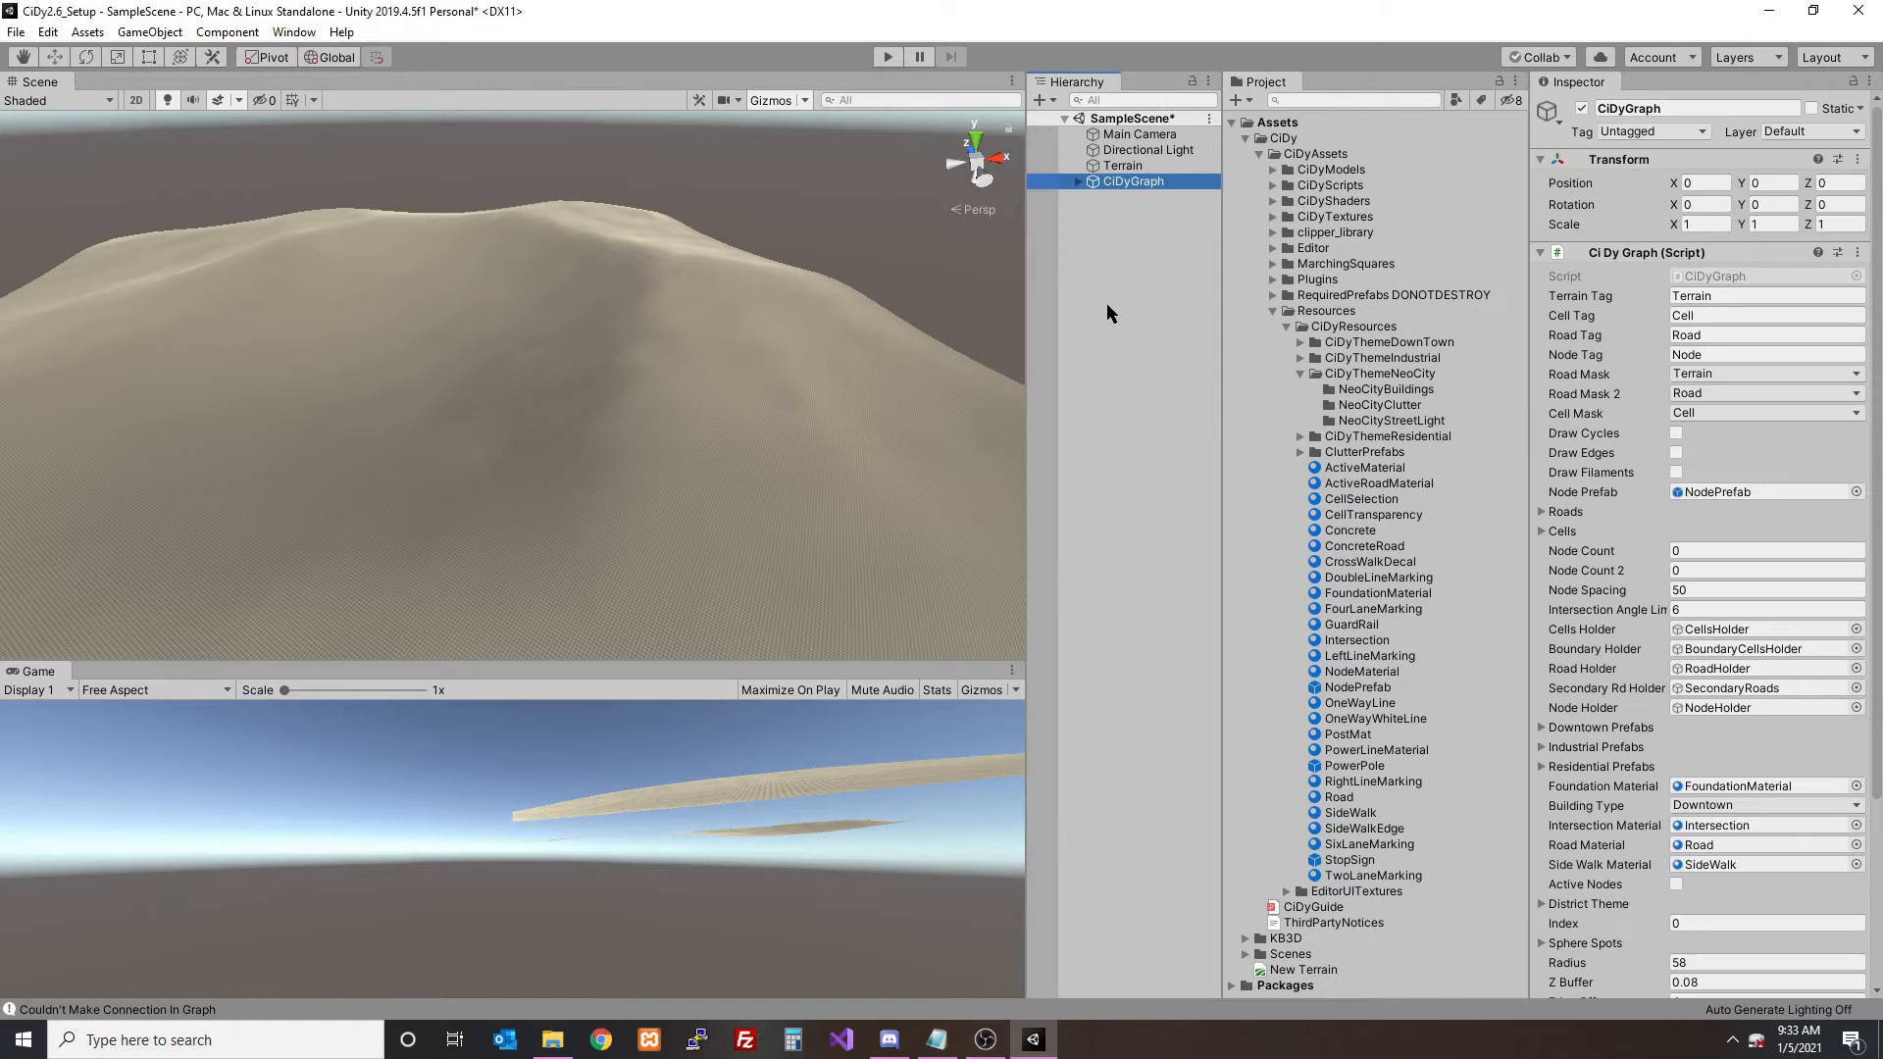
pyautogui.press('Delete')
pyautogui.click(1402, 390)
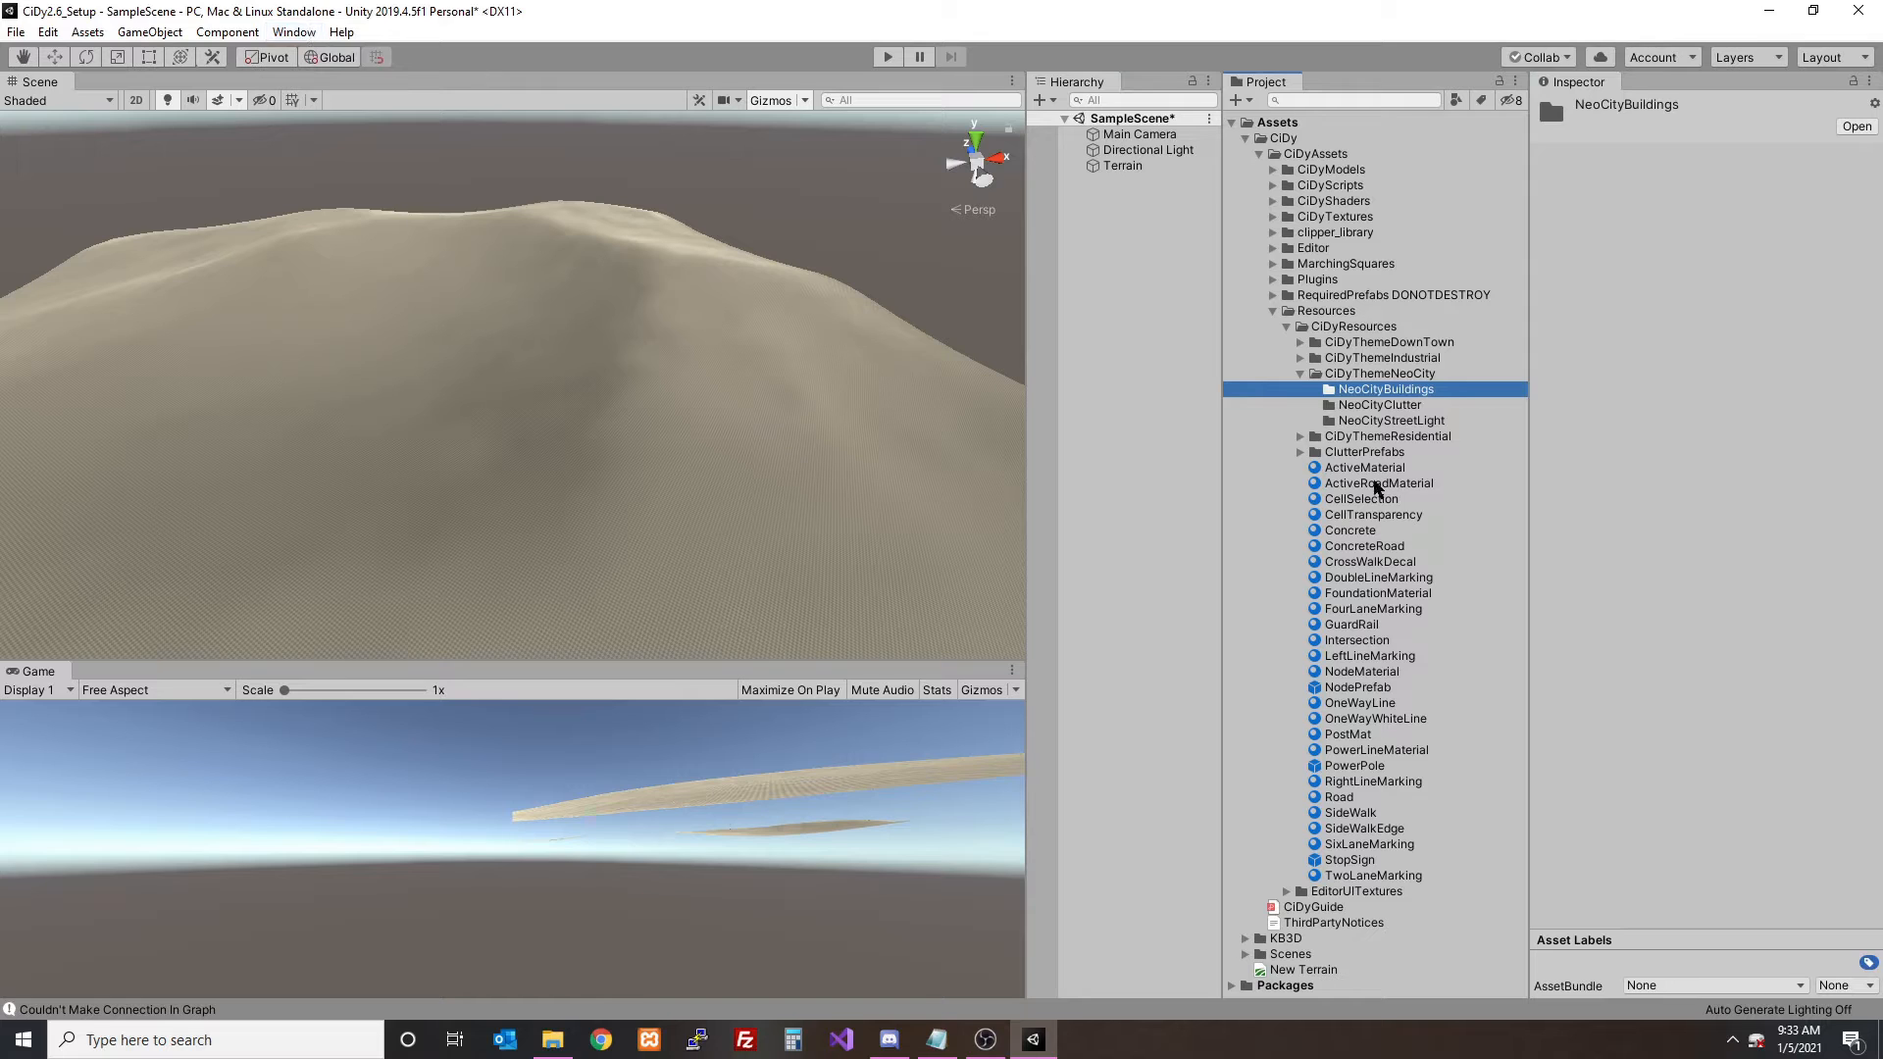
# - Open the KB3D_NeoCities scene from the KB3D SampleScene folder, saving the changes to the current scene
pyautogui.click(1245, 939)
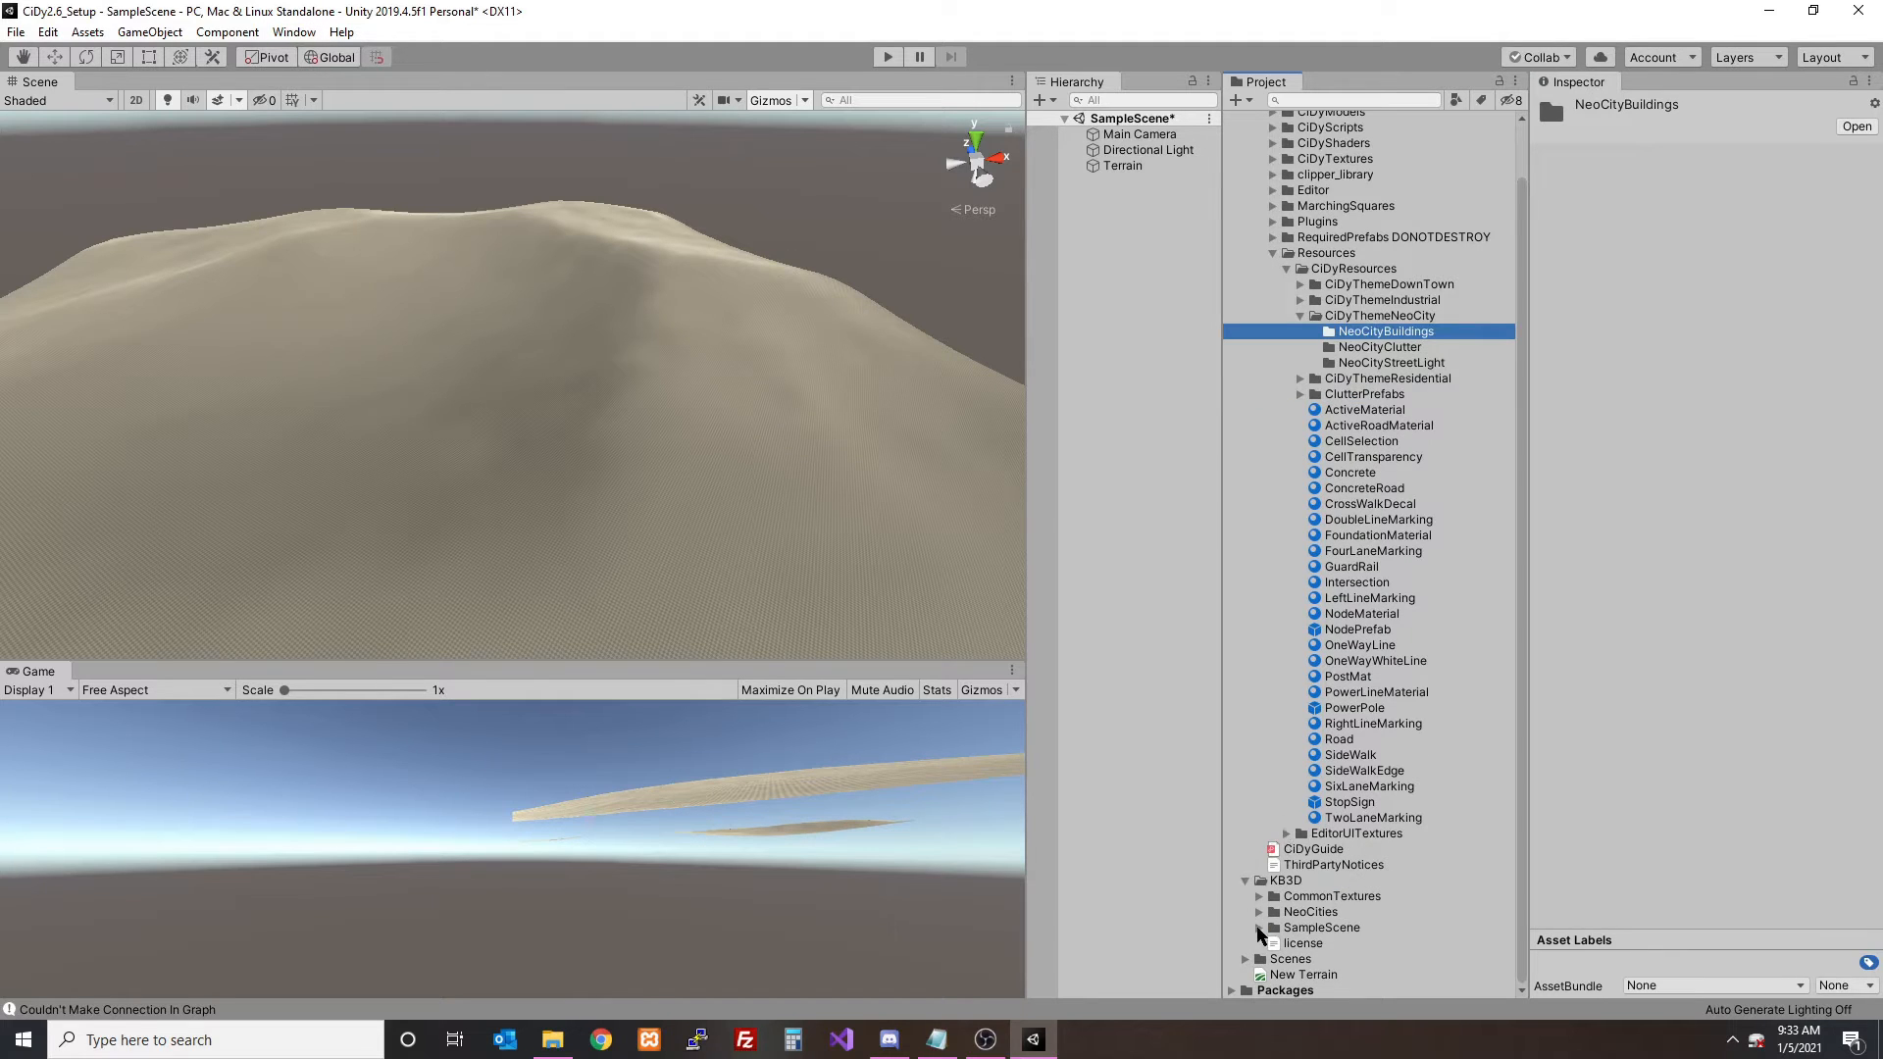
pyautogui.click(1268, 914)
pyautogui.click(1260, 912)
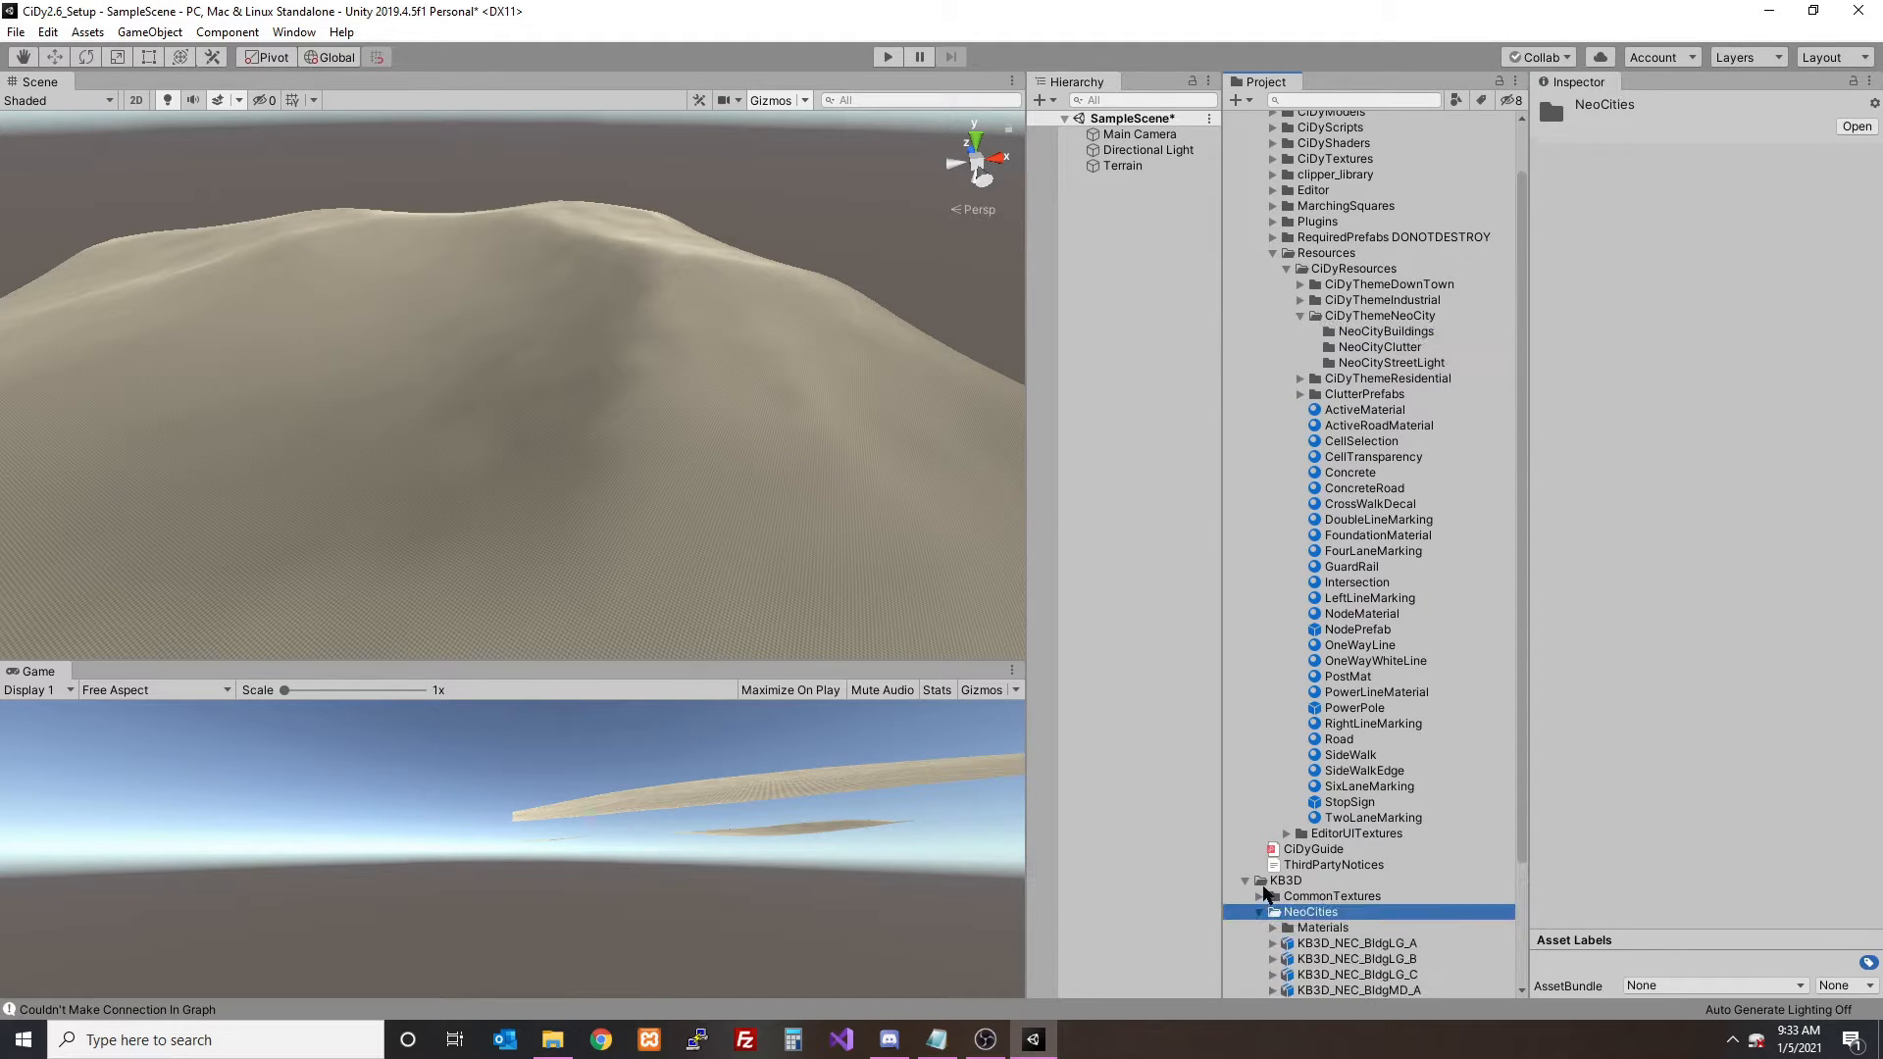
pyautogui.click(1260, 928)
pyautogui.doubleClick(1310, 943)
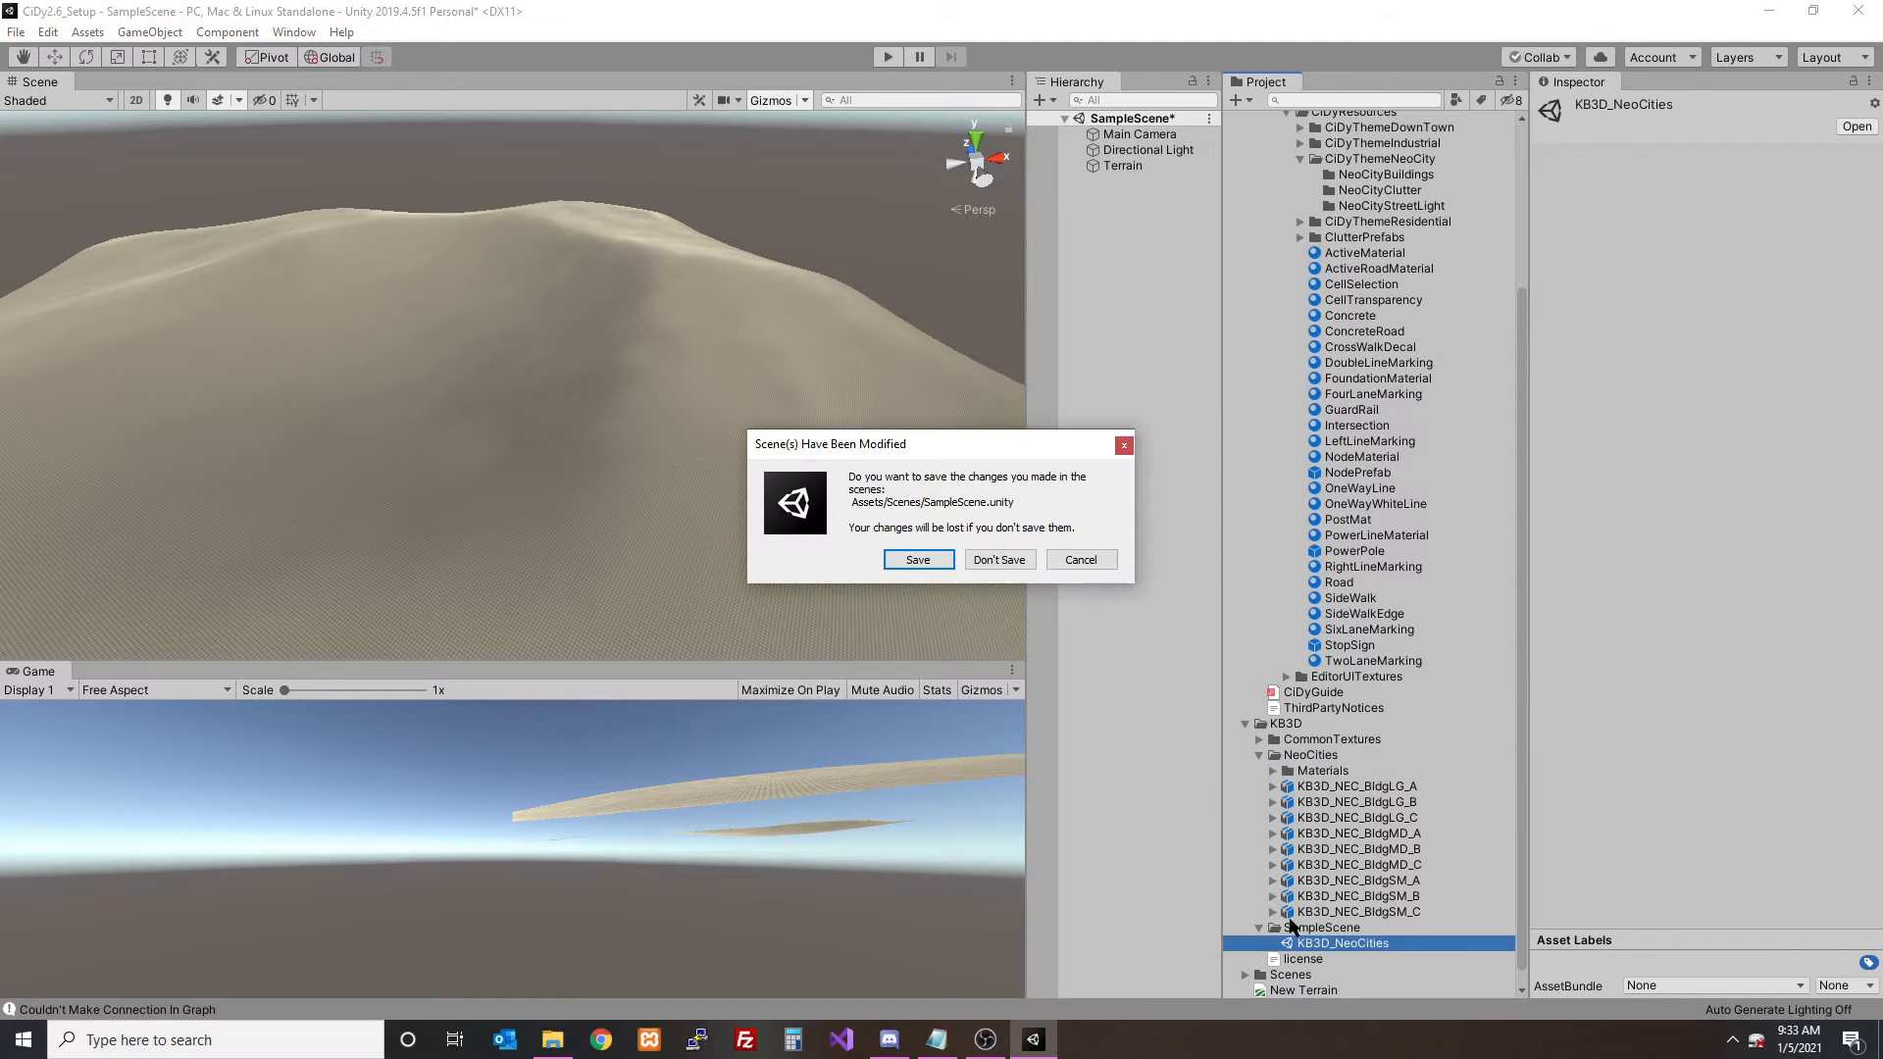
pyautogui.click(918, 560)
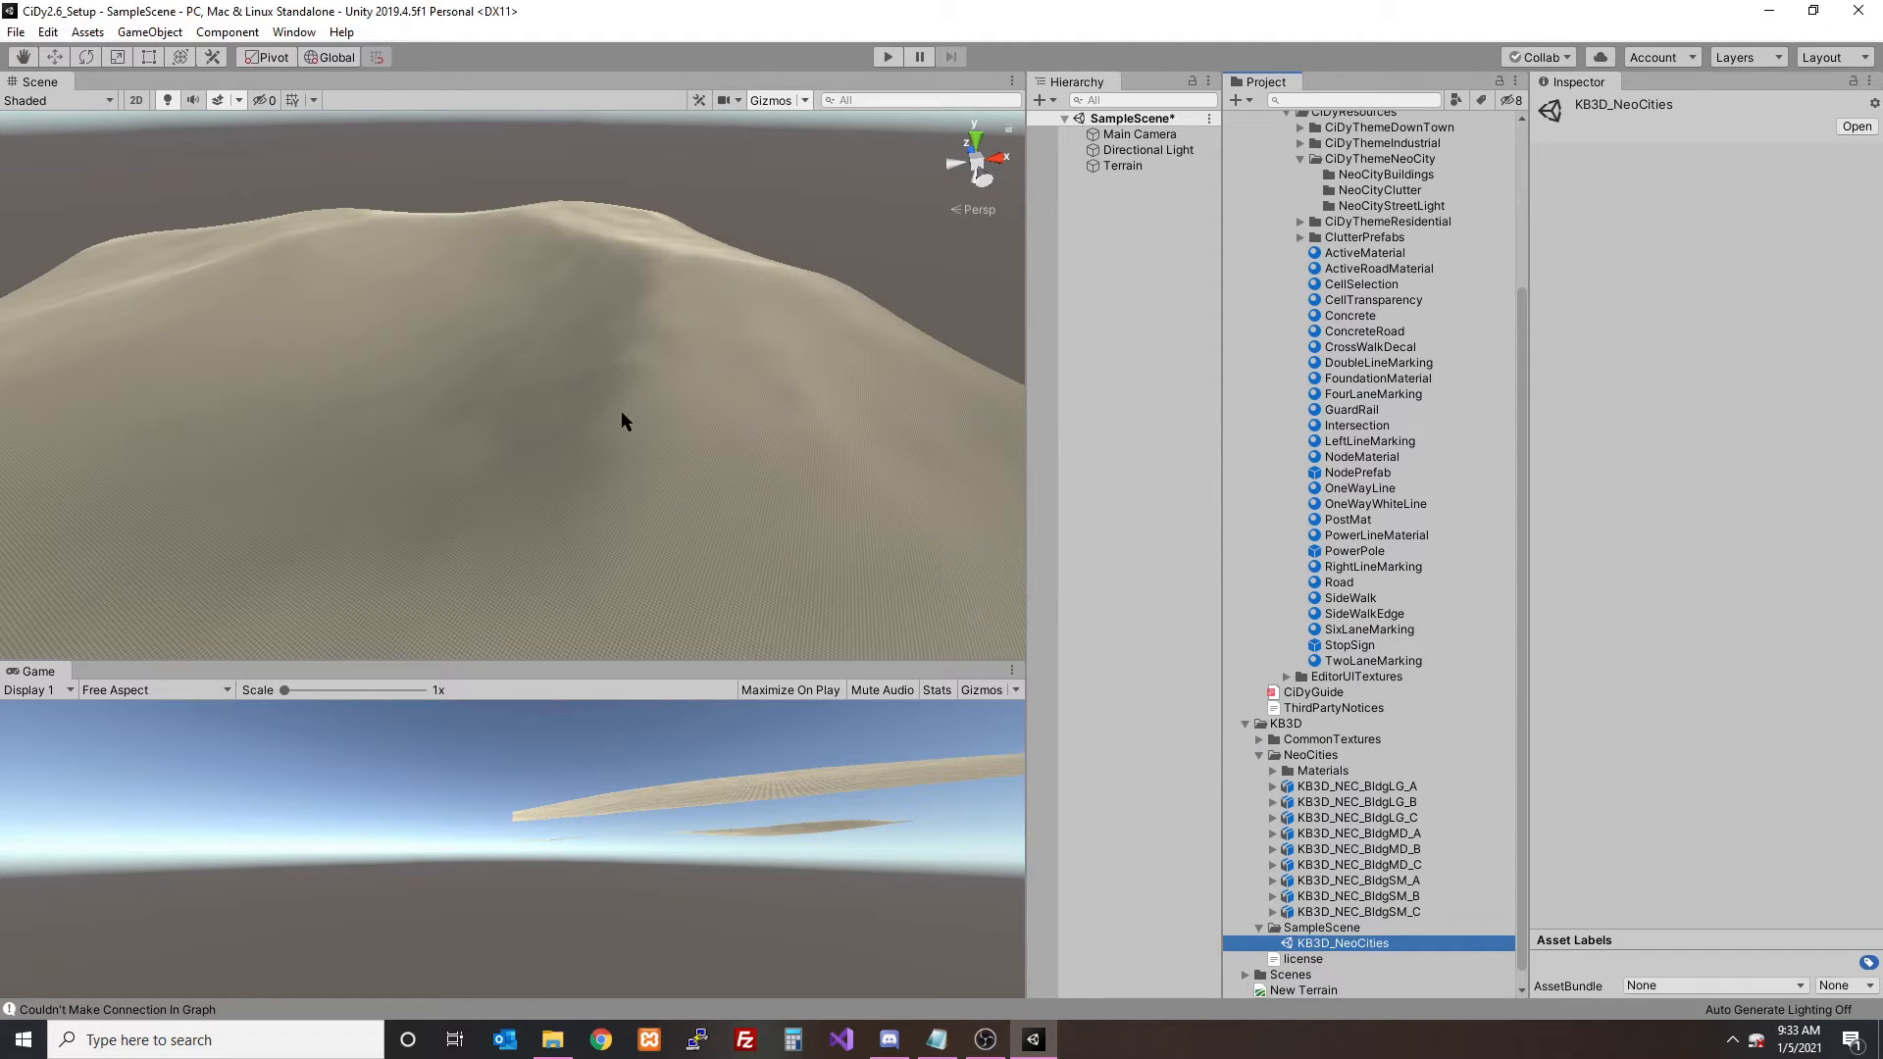
# - Frame the small building KB3D_NEC_BldgSM_C and turn off scene lighting to view the city buildings
pyautogui.doubleClick(1162, 166)
pyautogui.keyDown('alt'); pyautogui.moveTo(761, 304); pyautogui.dragTo(265, 210); pyautogui.keyUp('alt')
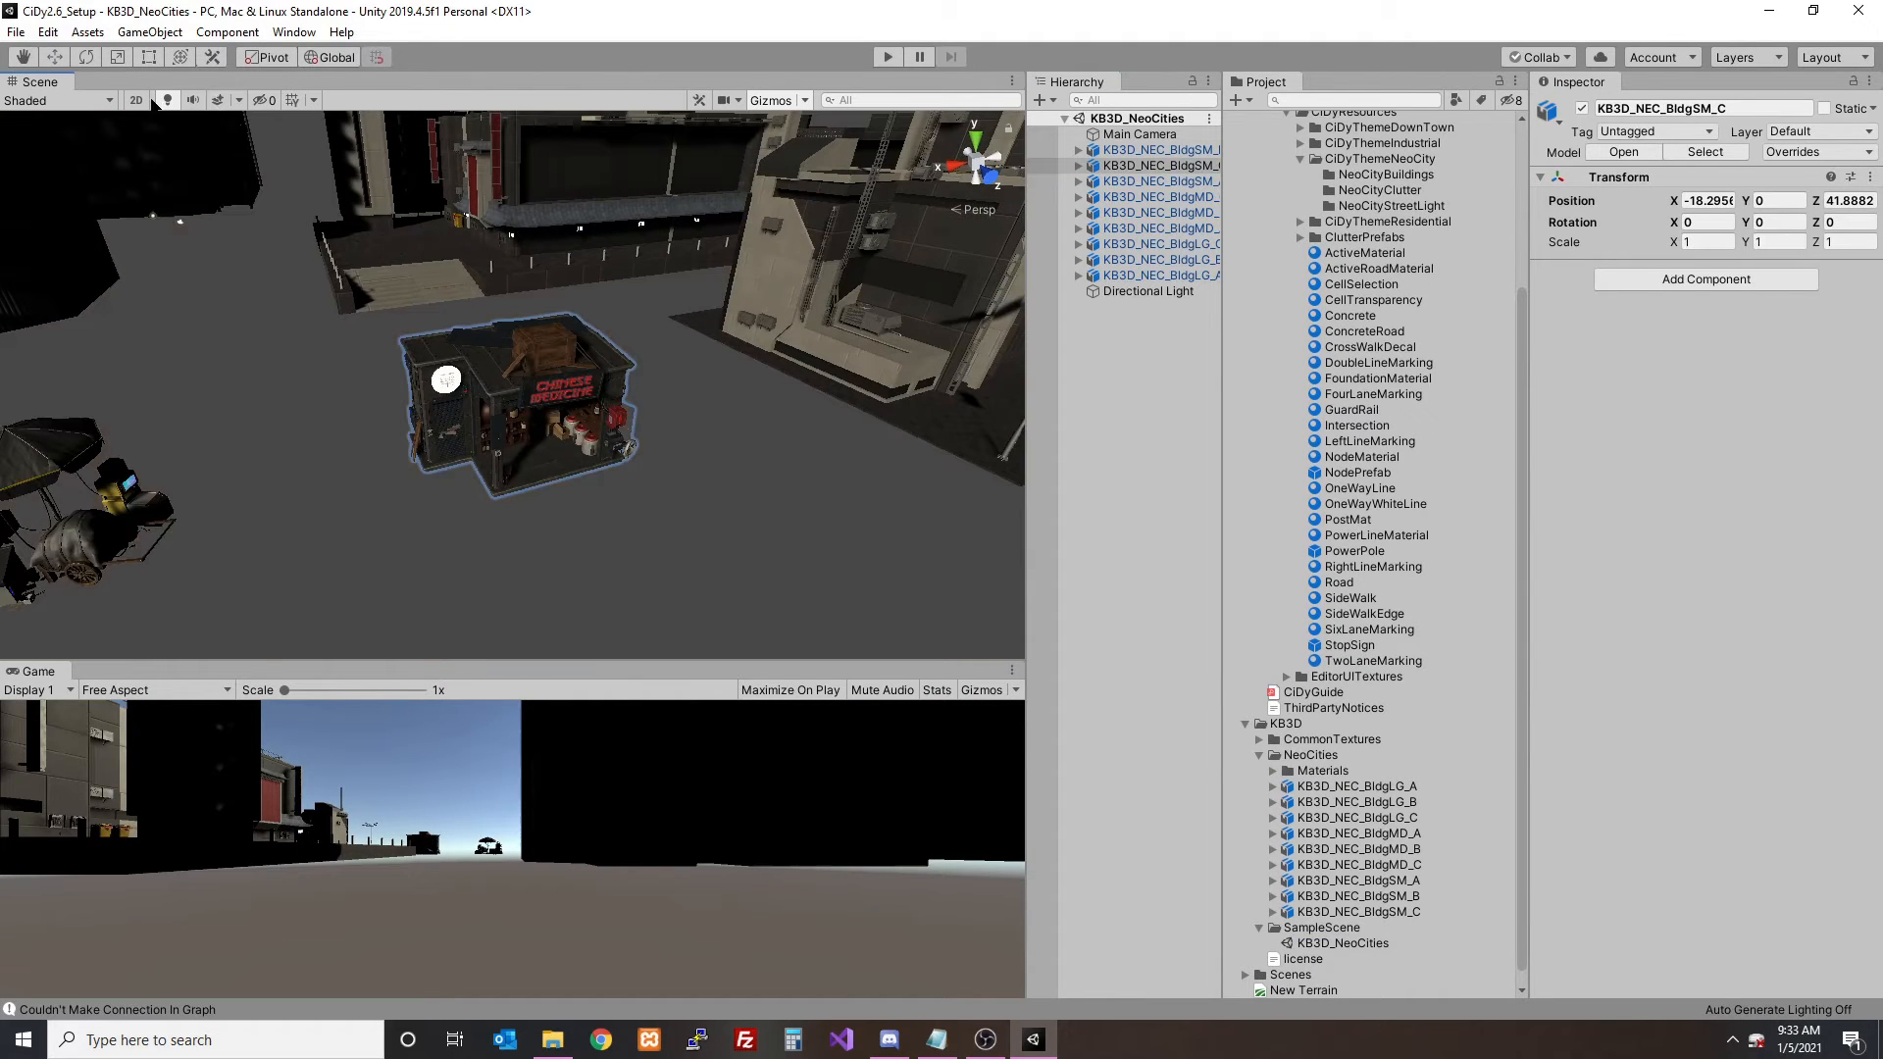
pyautogui.click(167, 100)
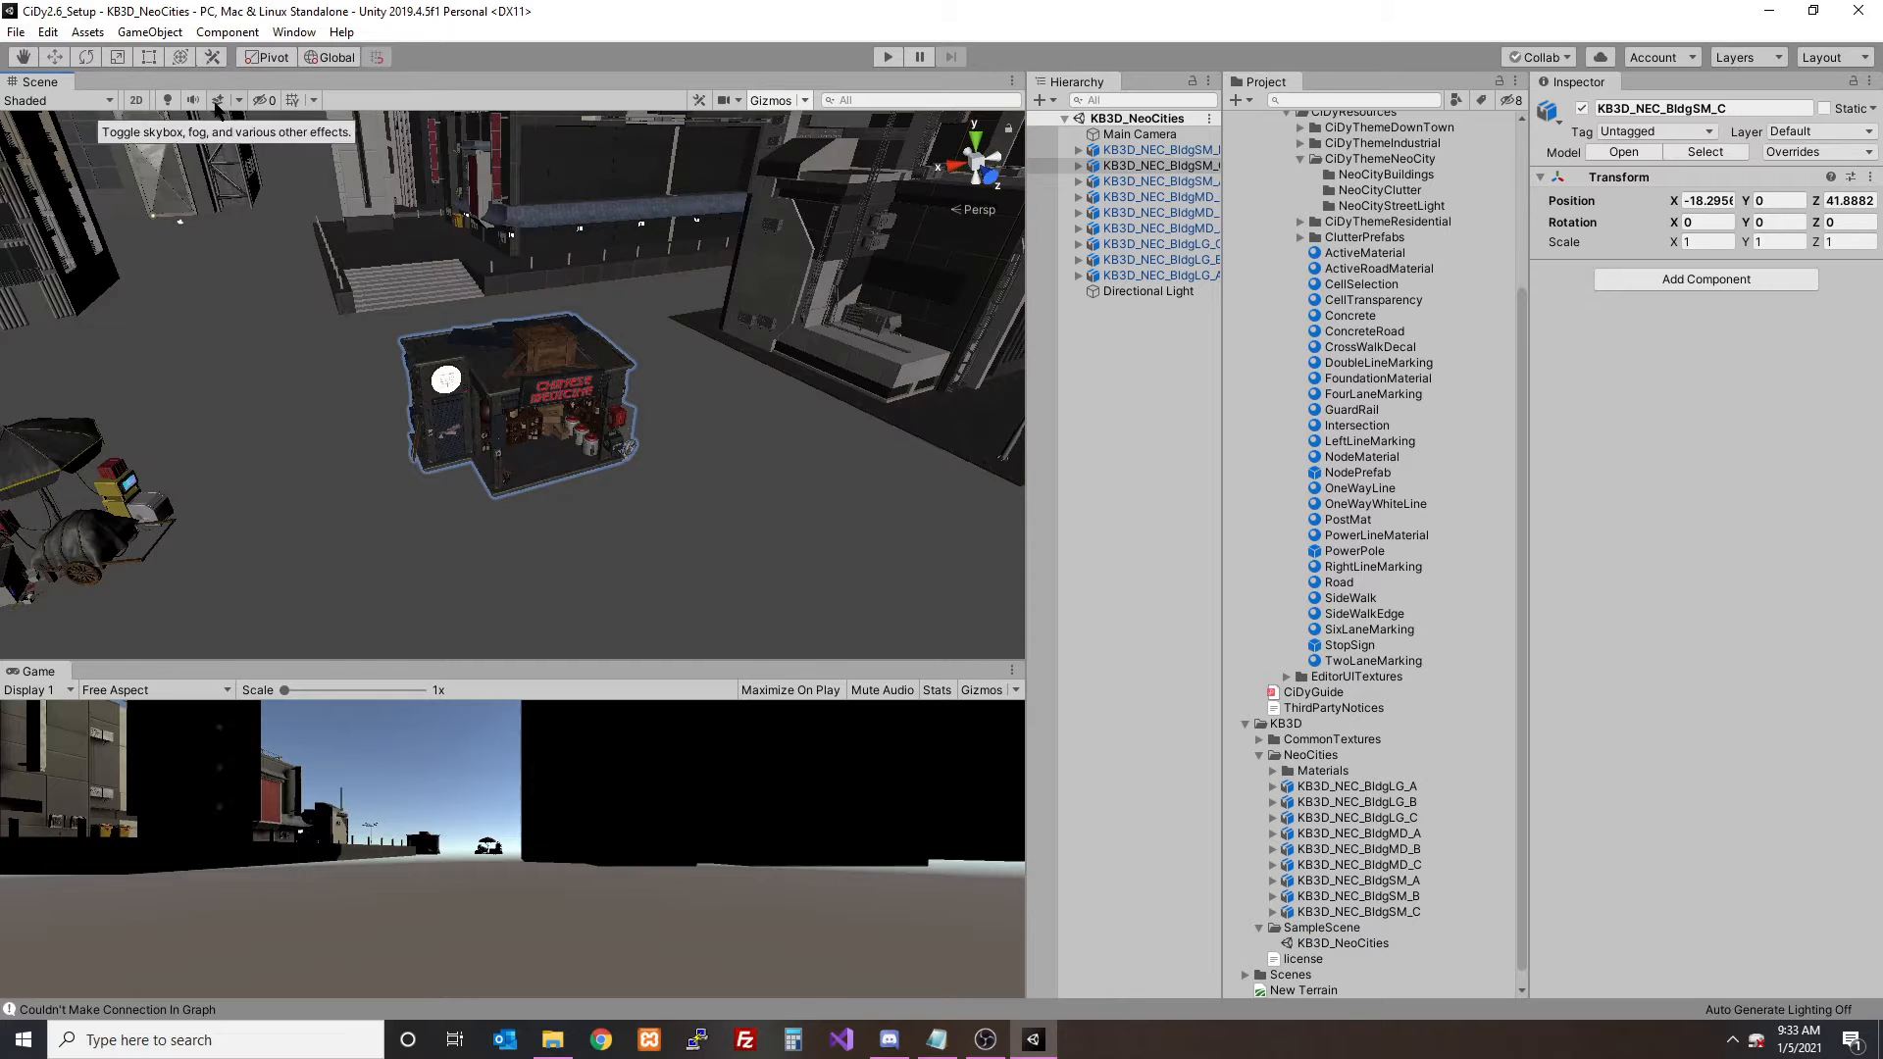
pyautogui.scroll(-5, 453, 301)
pyautogui.scroll(-3, 453, 301)
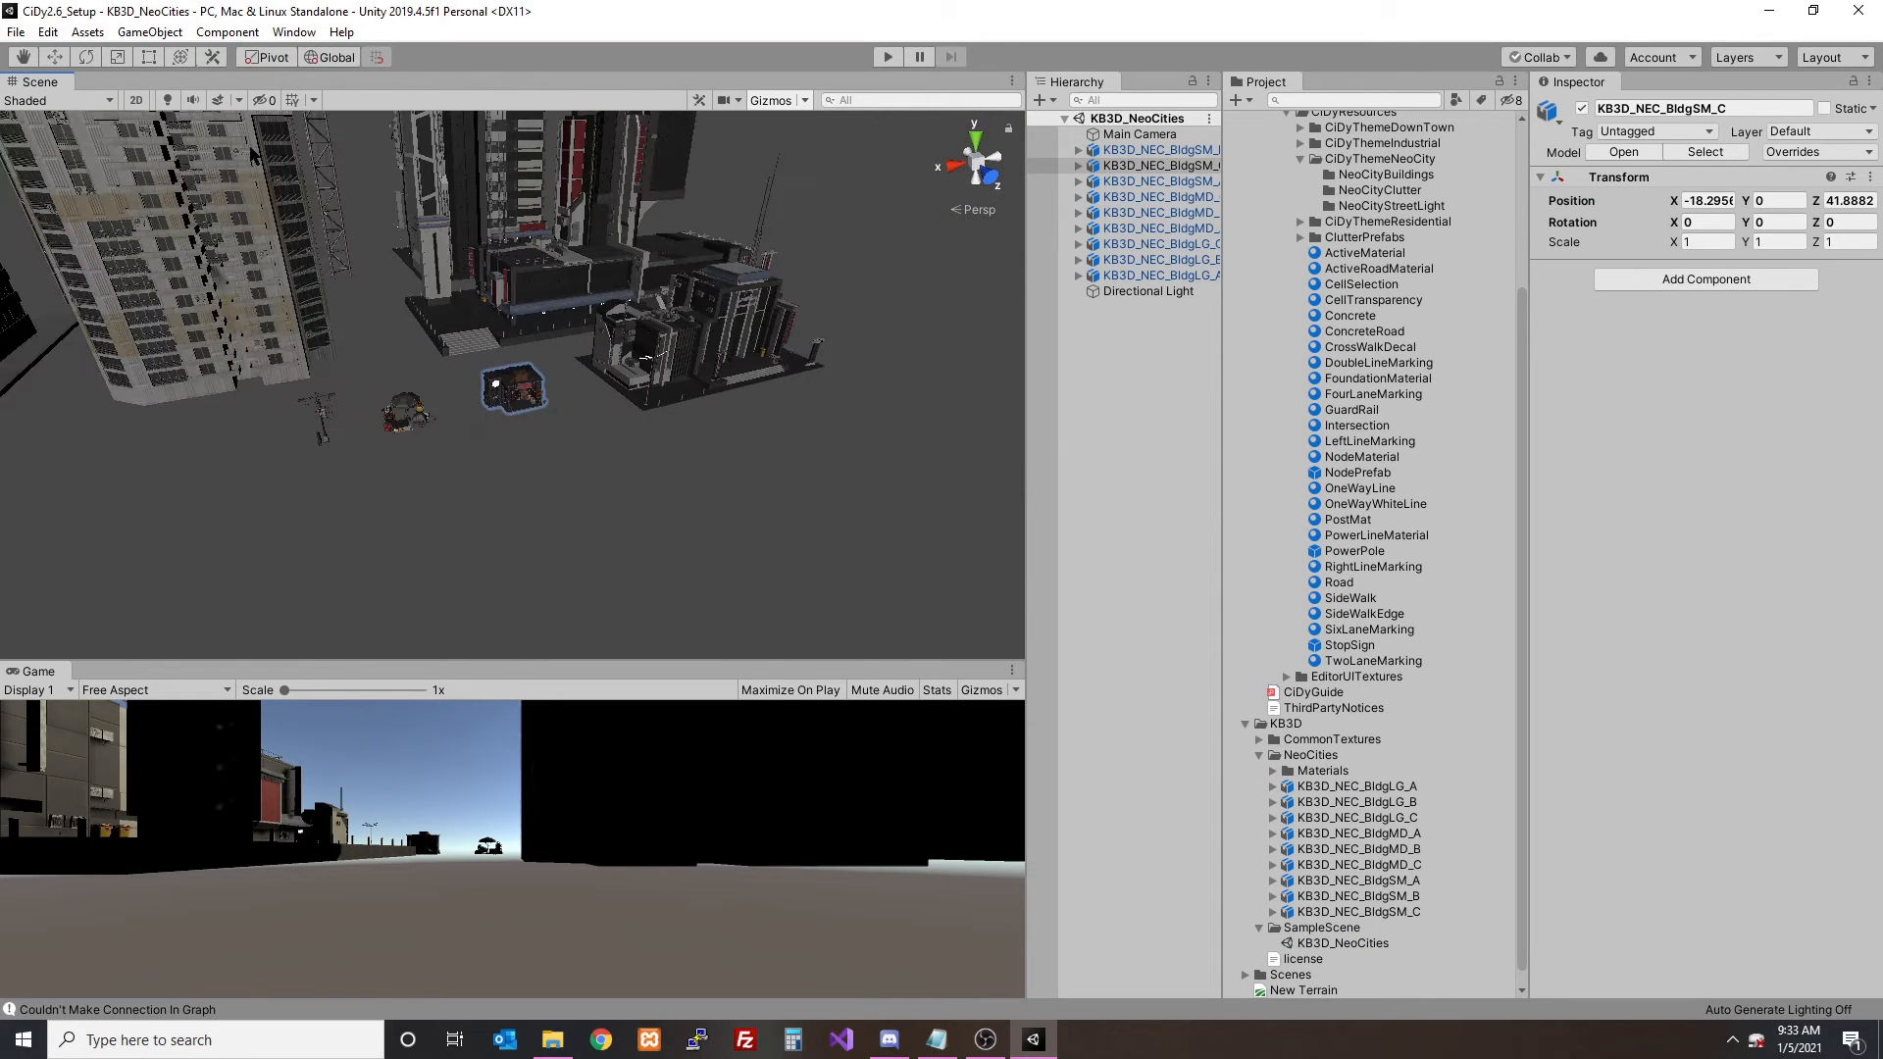
pyautogui.keyDown('alt'); pyautogui.moveTo(622, 265); pyautogui.dragTo(642, 304); pyautogui.keyUp('alt')
# - Completely unpack the KB3D_NEC_BldgLG_A prefab and expand it to list its child objects
pyautogui.click(506, 434)
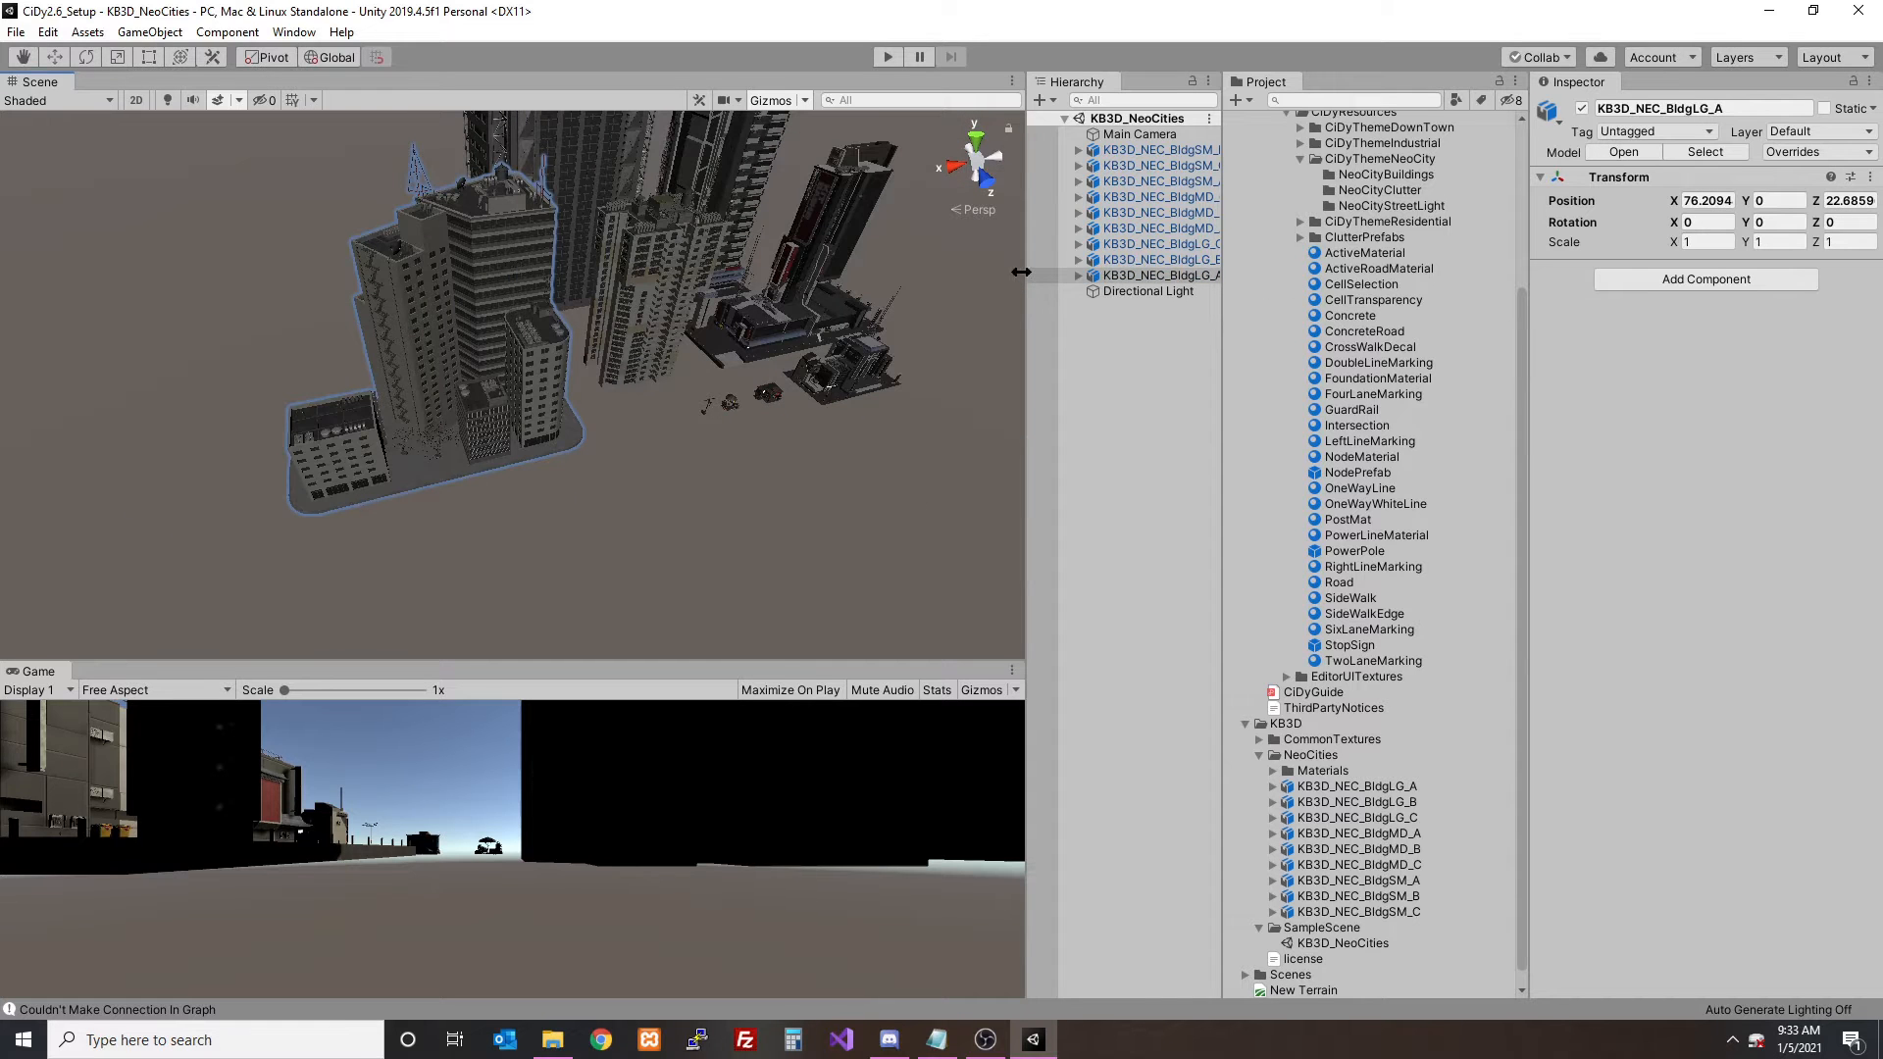
pyautogui.moveTo(1020, 271); pyautogui.dragTo(871, 265)
pyautogui.click(922, 278)
pyautogui.rightClick(963, 275)
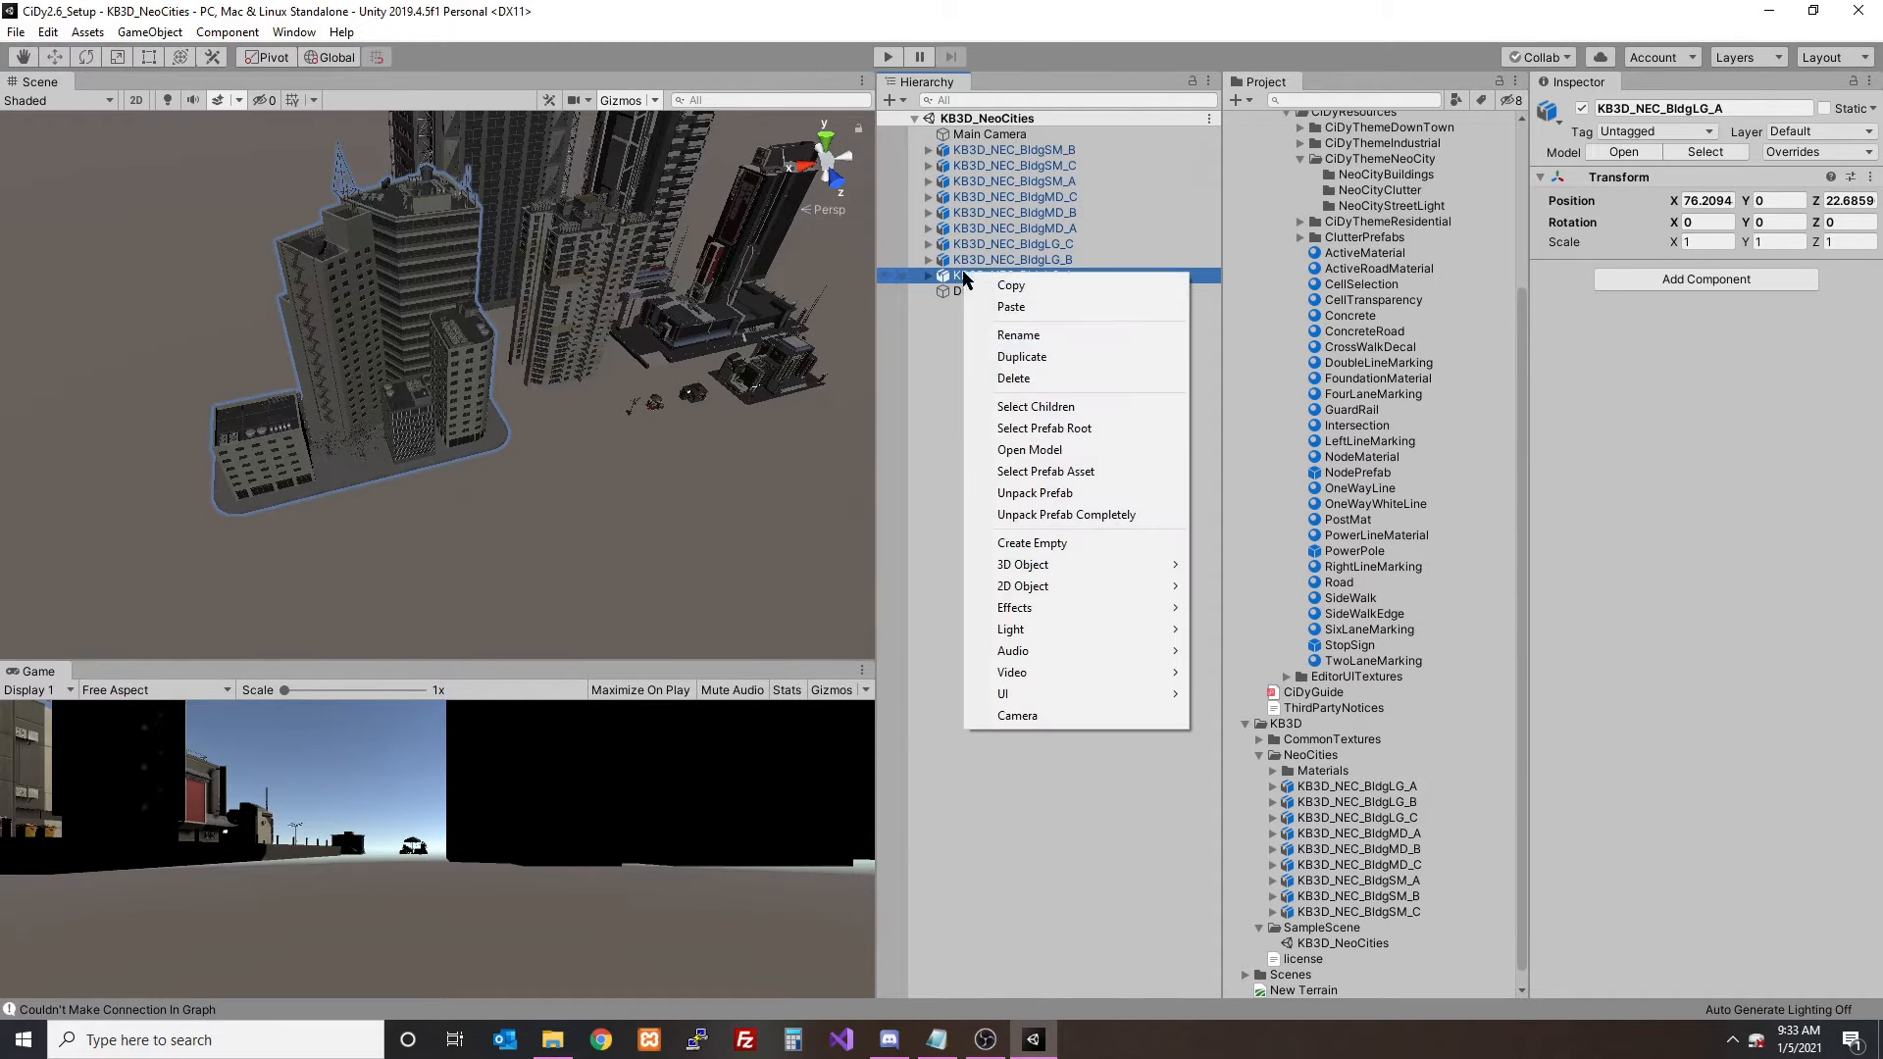
pyautogui.click(1047, 514)
pyautogui.click(928, 276)
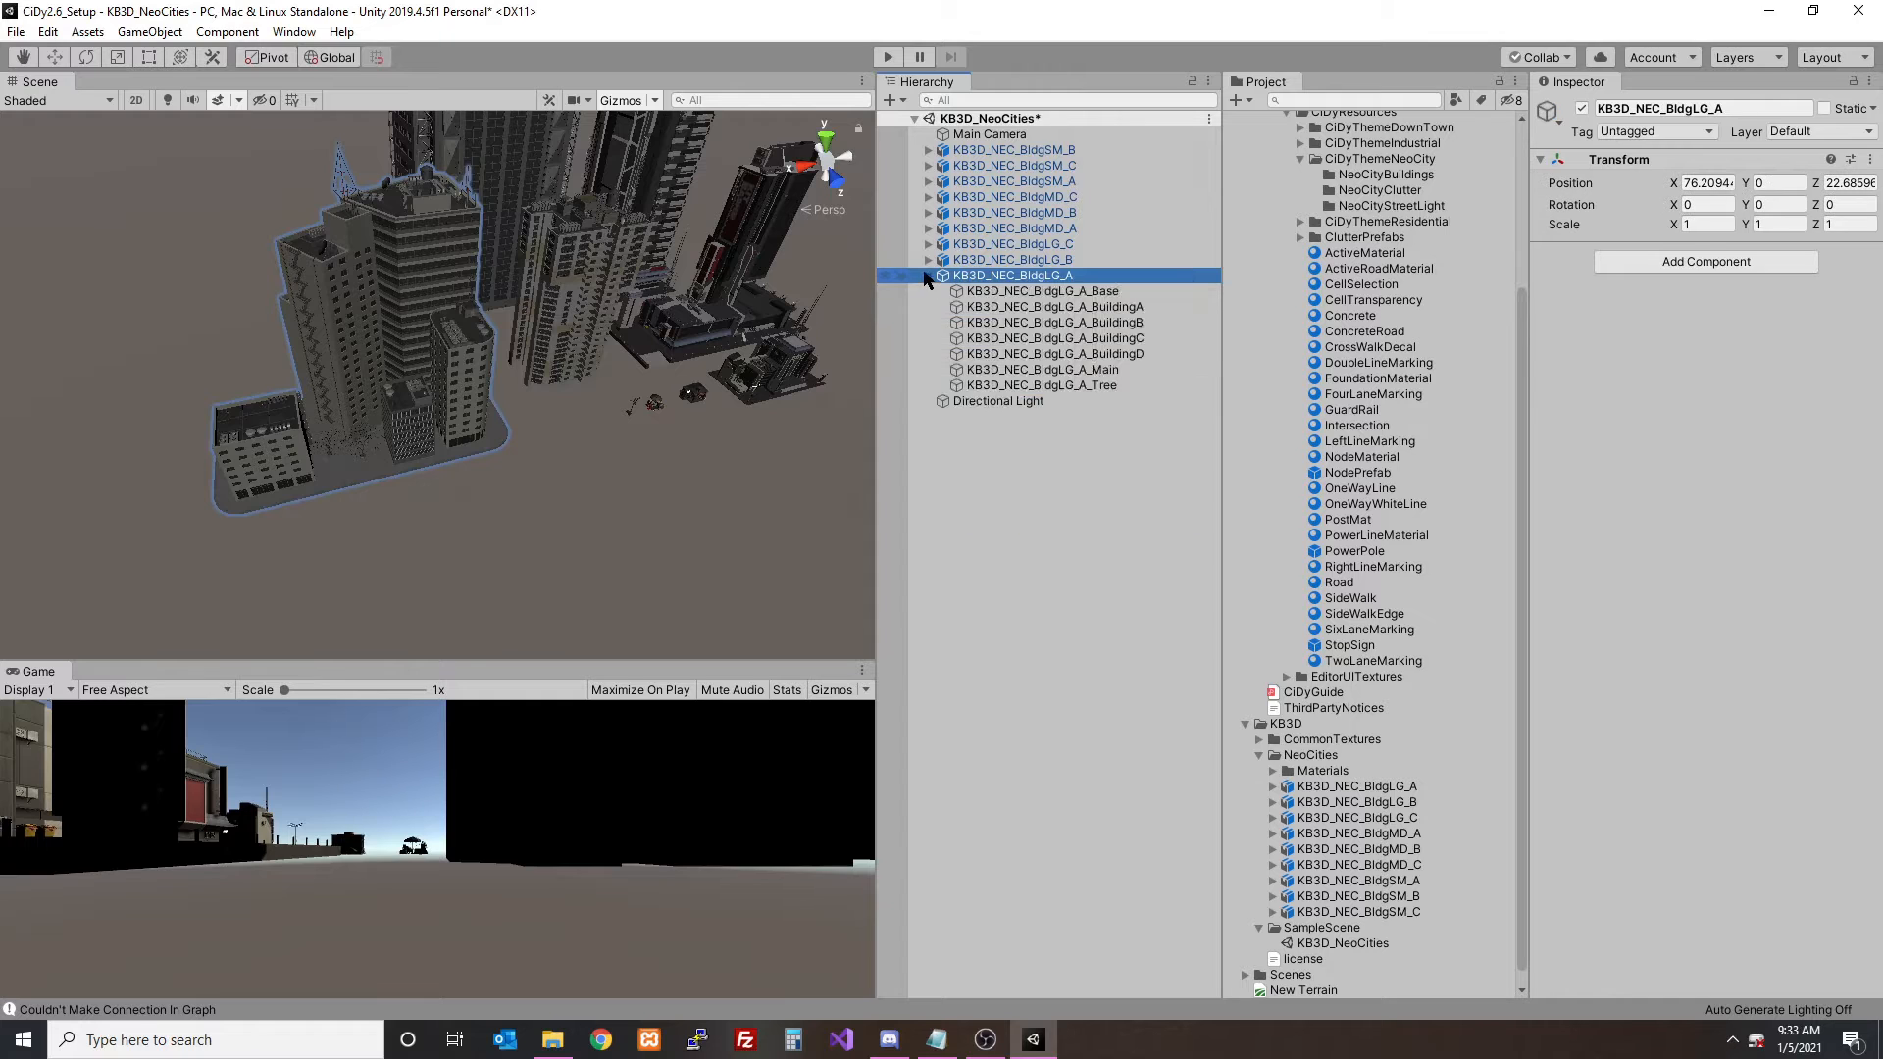
# - Create an empty game object at the root of the scene and set its position to 0, 0, 0
pyautogui.click(1029, 491)
pyautogui.scroll(2, 1331, 306)
pyautogui.scroll(5, 1332, 306)
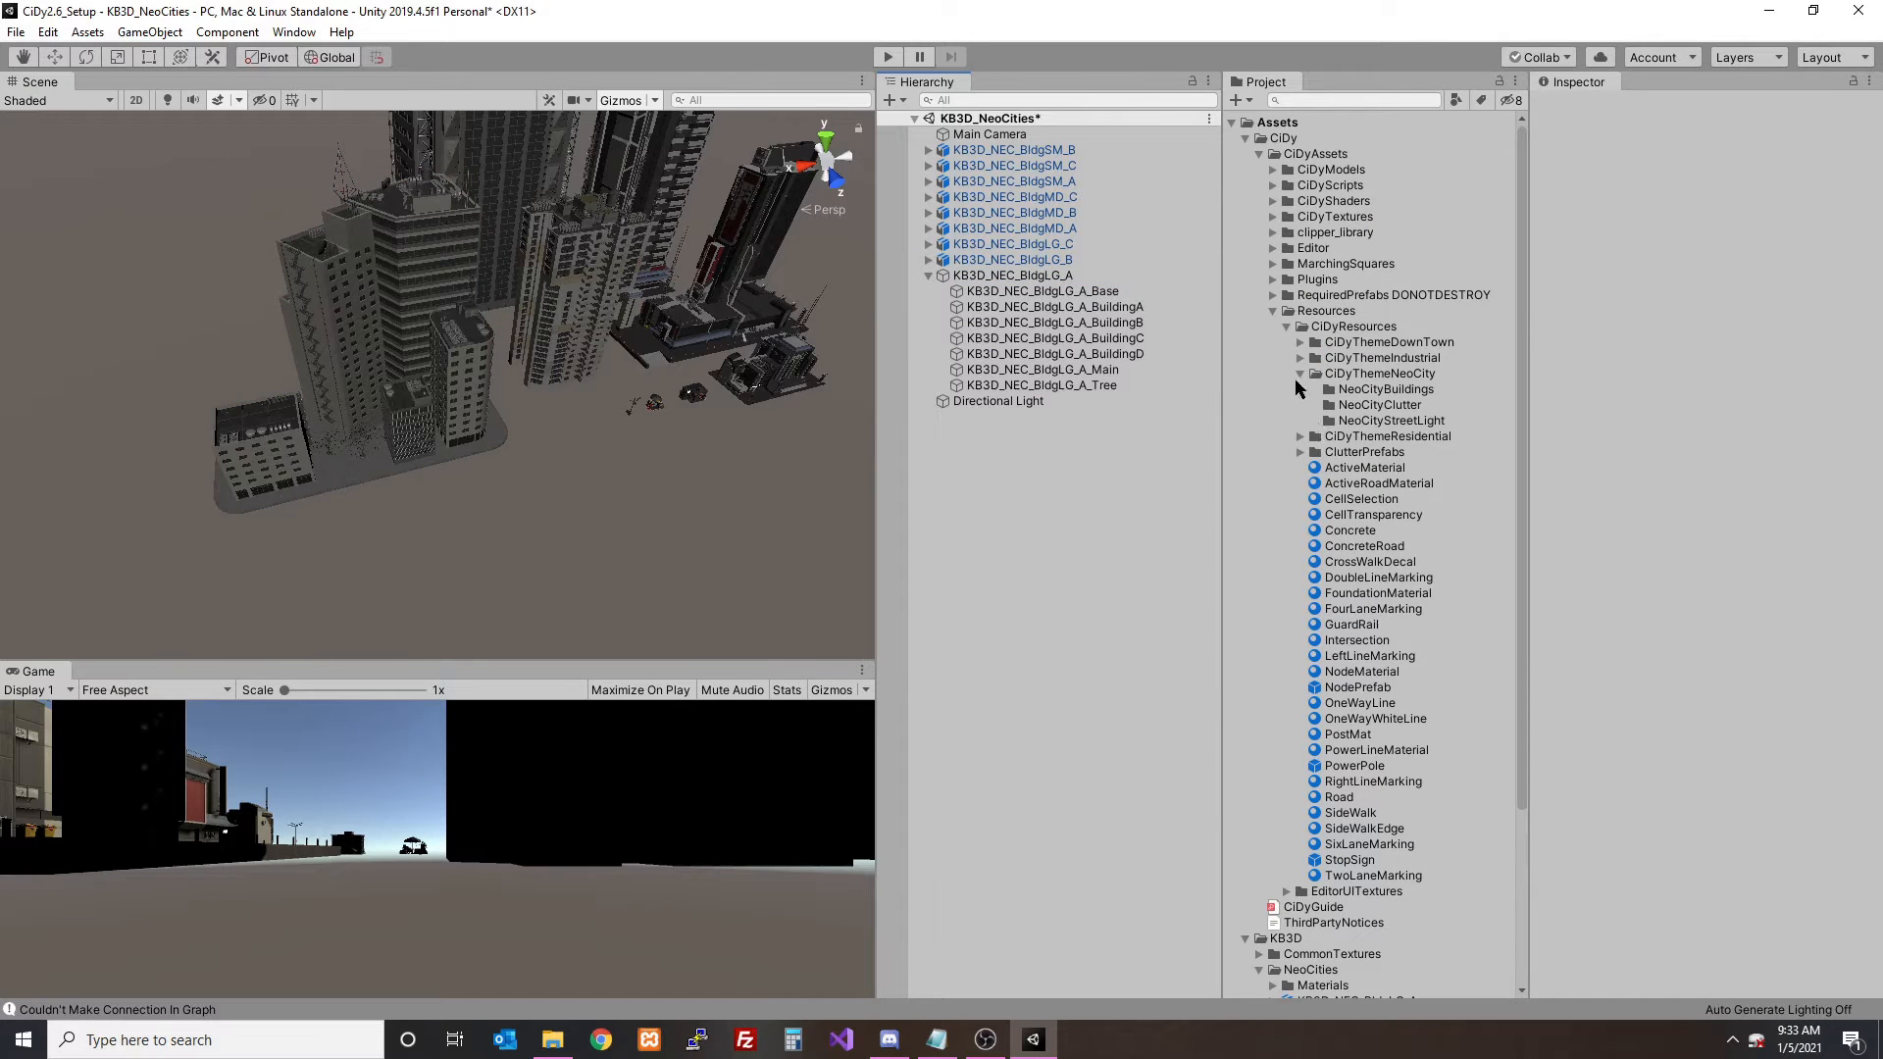
pyautogui.click(890, 99)
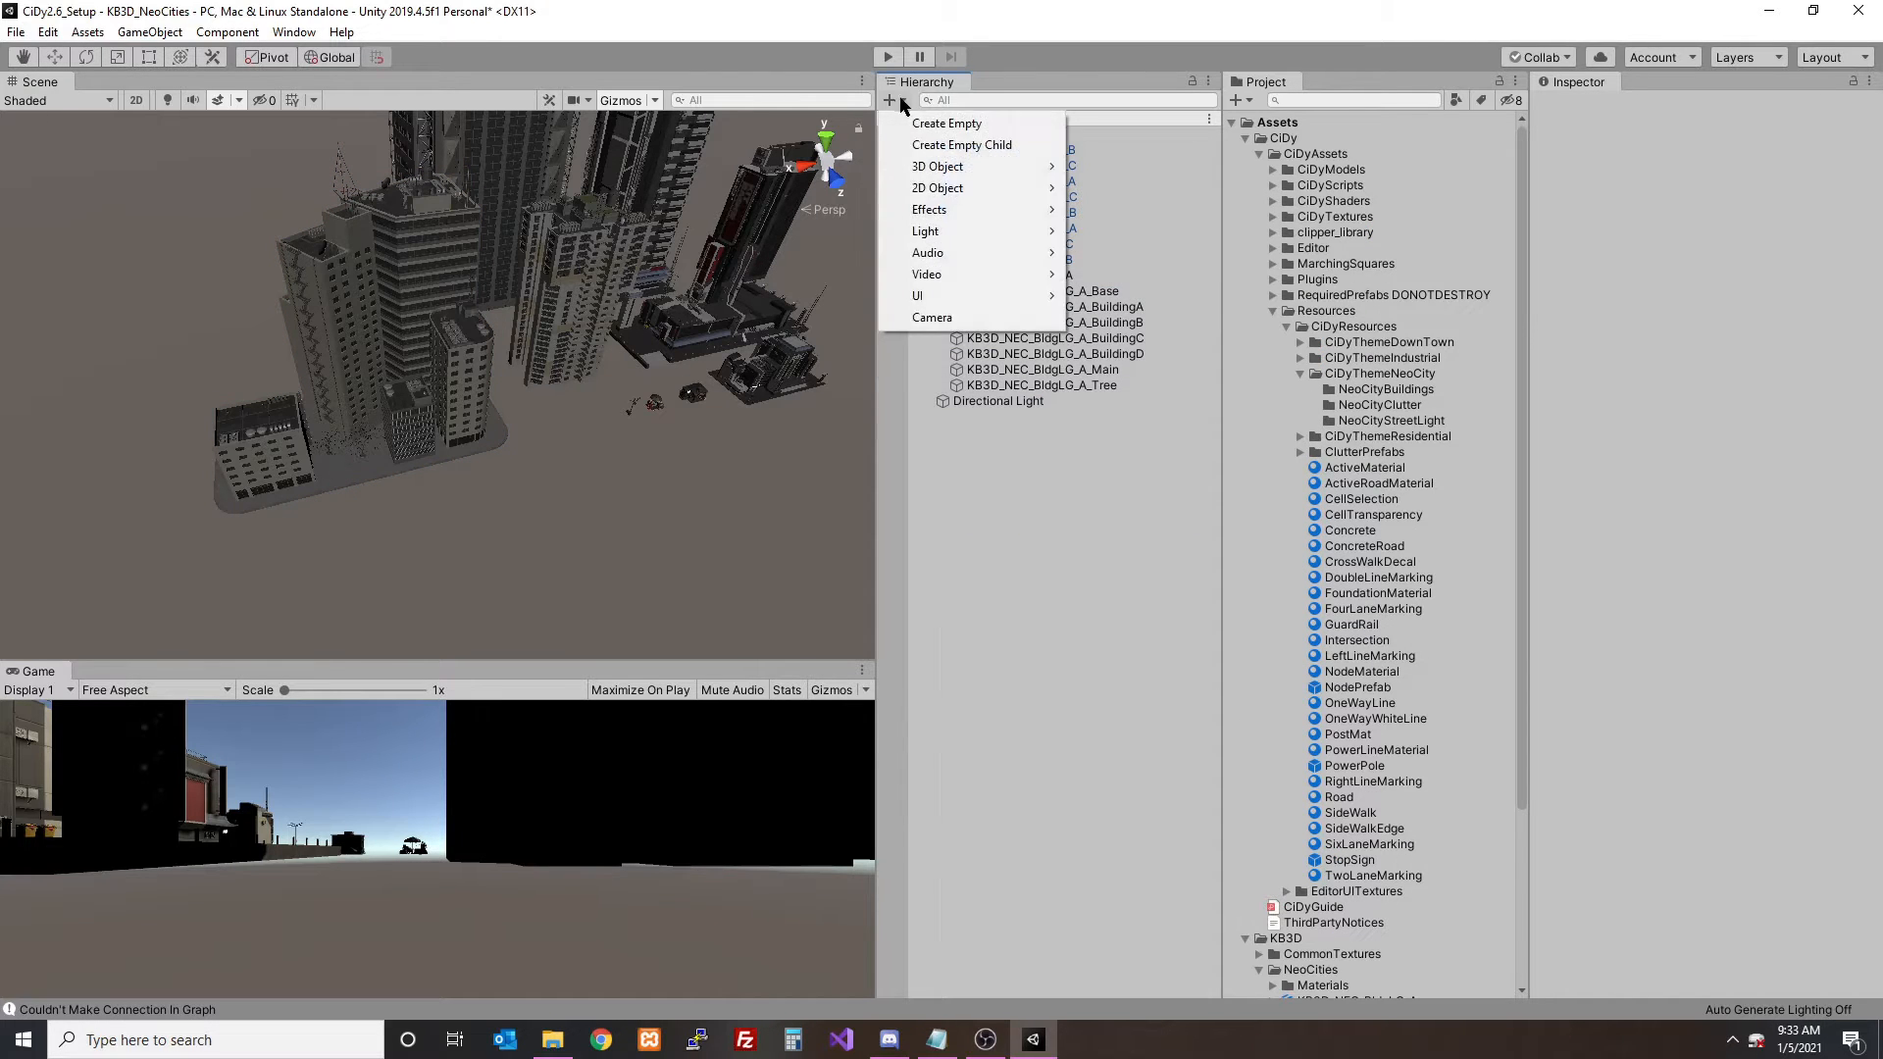
pyautogui.click(936, 122)
pyautogui.click(1706, 182)
pyautogui.write('0')
pyautogui.press('Tab')
pyautogui.write('0')
pyautogui.press('Tab')
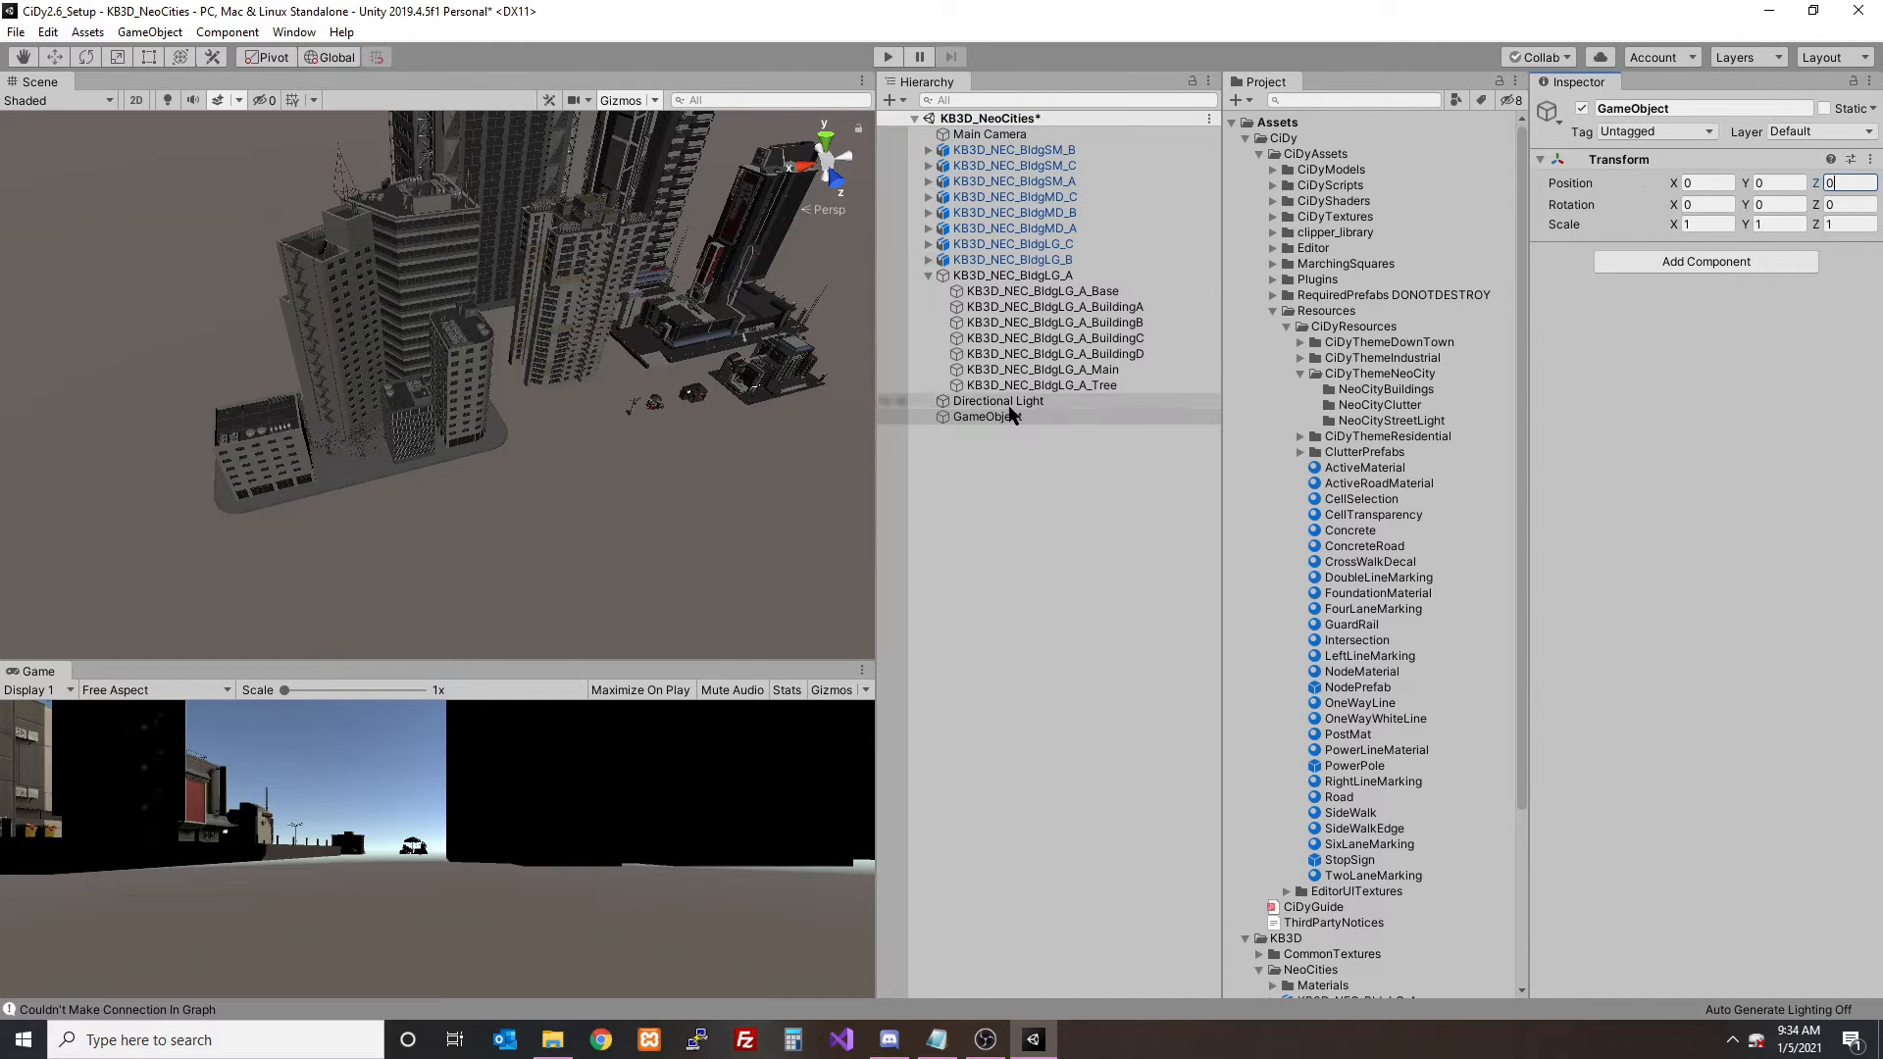
pyautogui.click(1034, 420)
pyautogui.click(1068, 291)
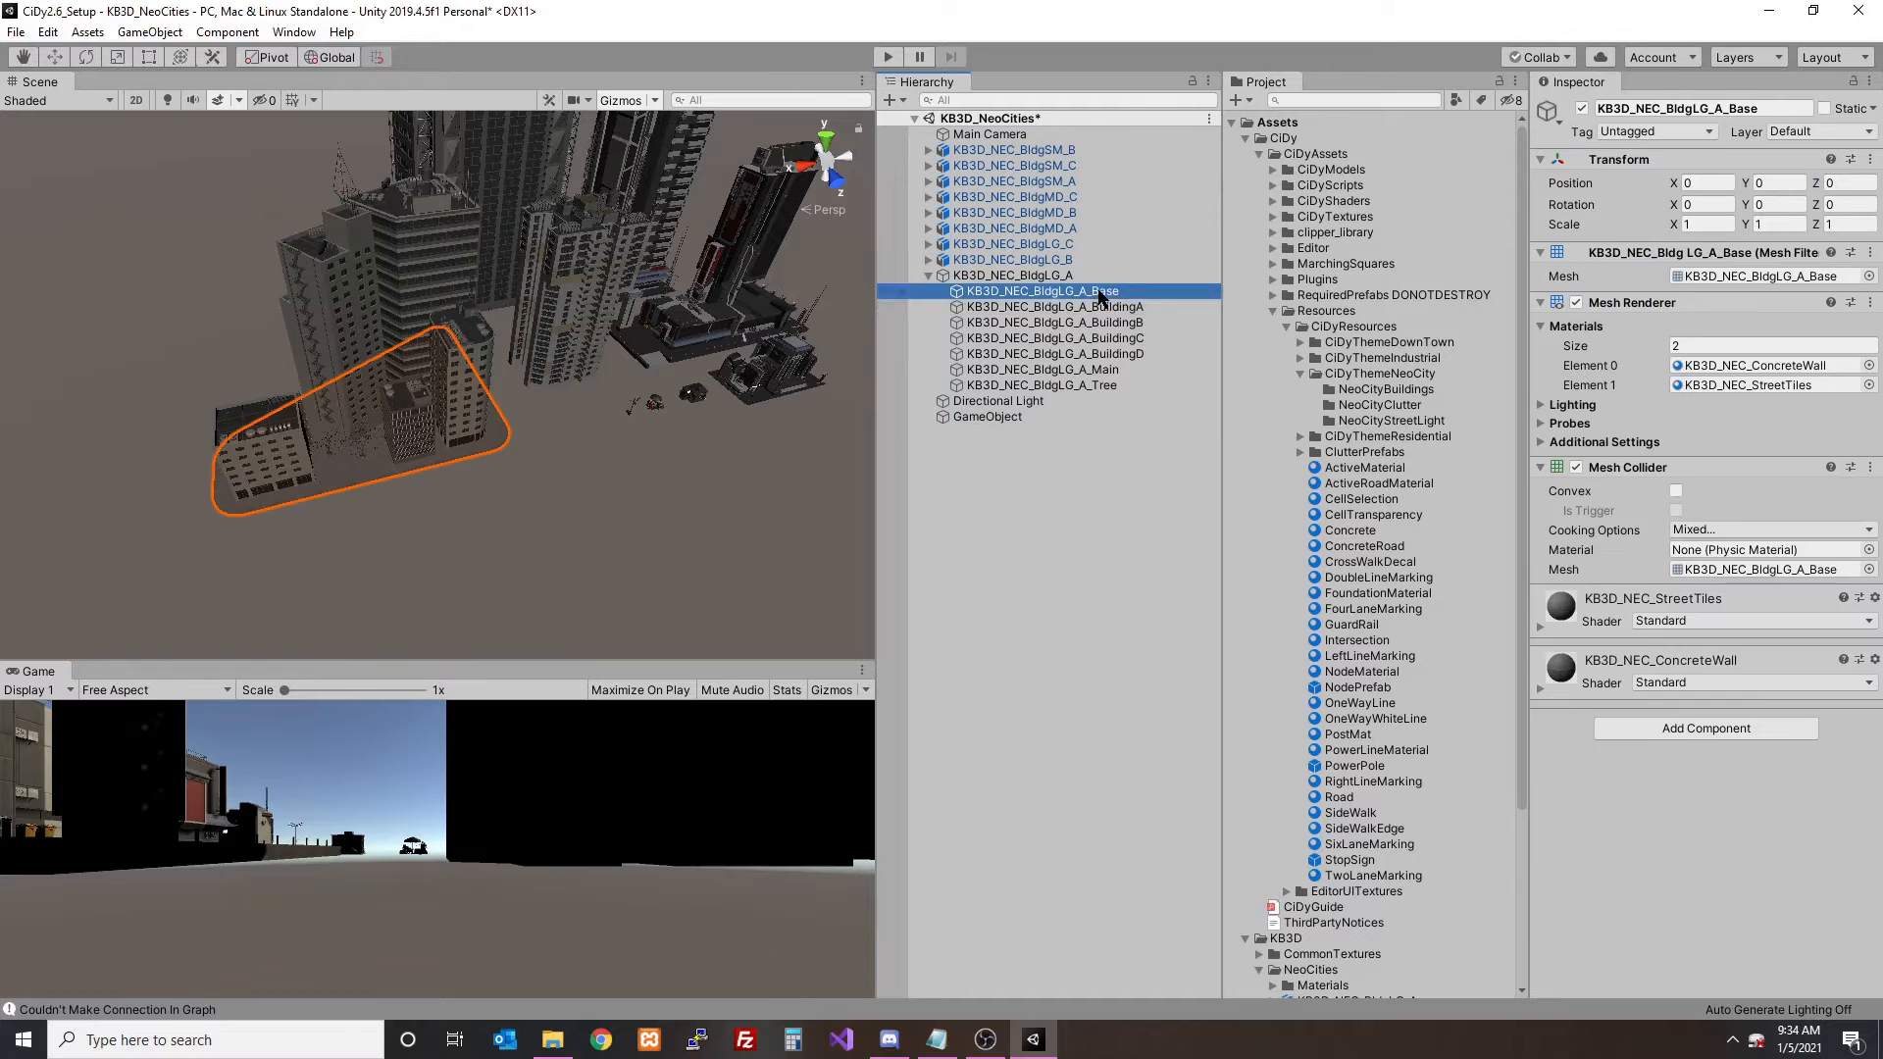
pyautogui.click(1094, 307)
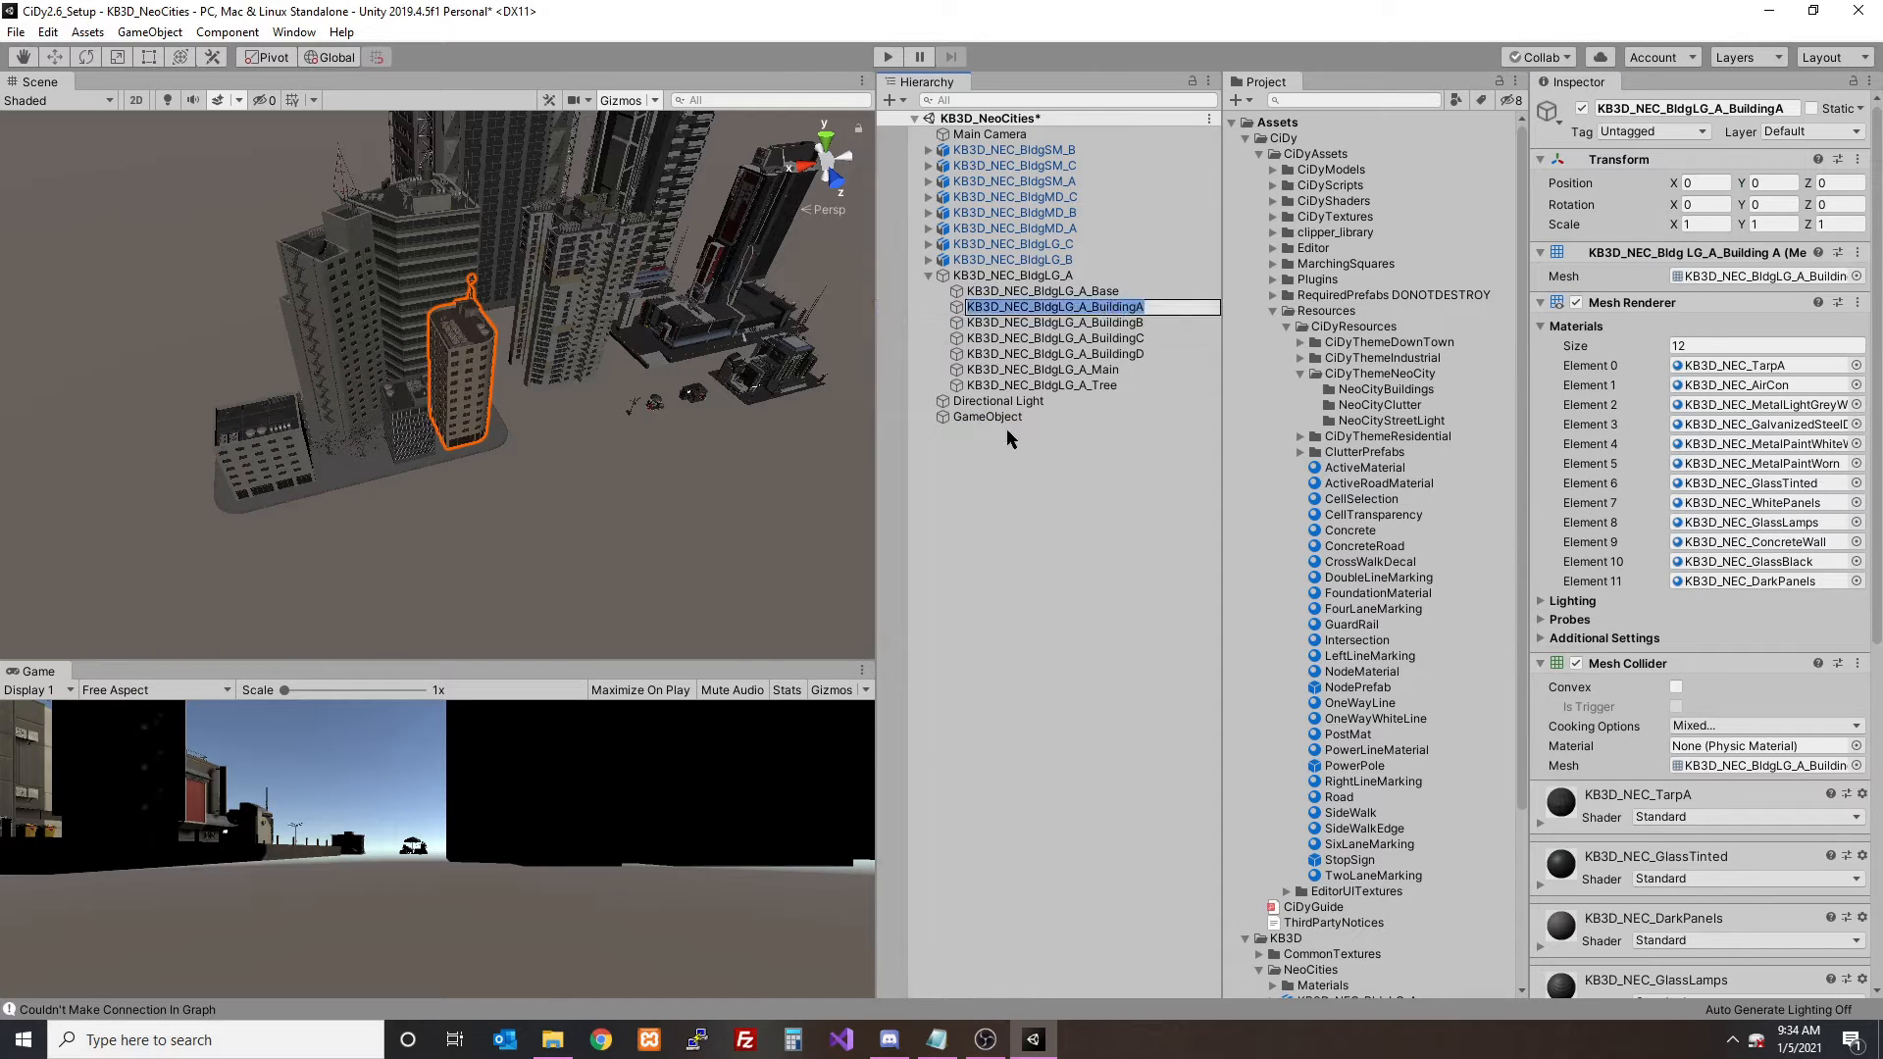
pyautogui.click(1033, 418)
pyautogui.press('F2')
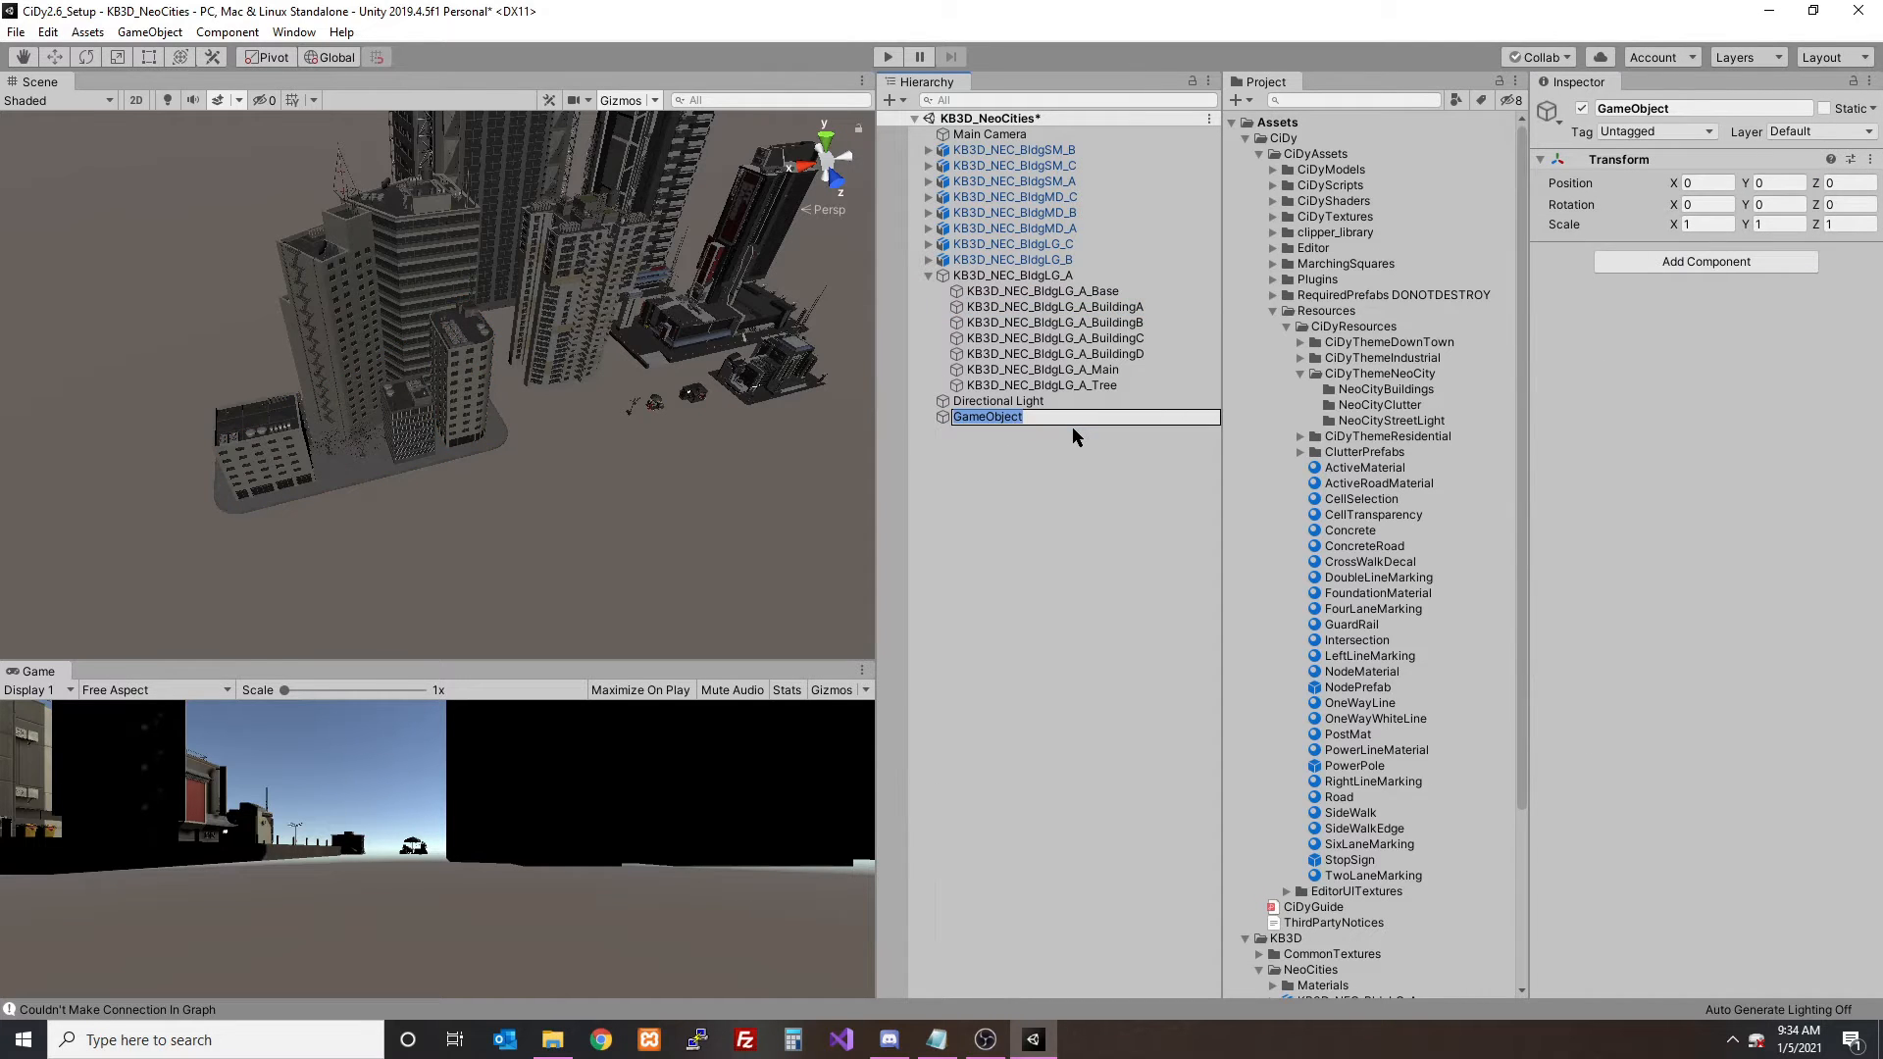
pyautogui.press('End')
pyautogui.click(1109, 308)
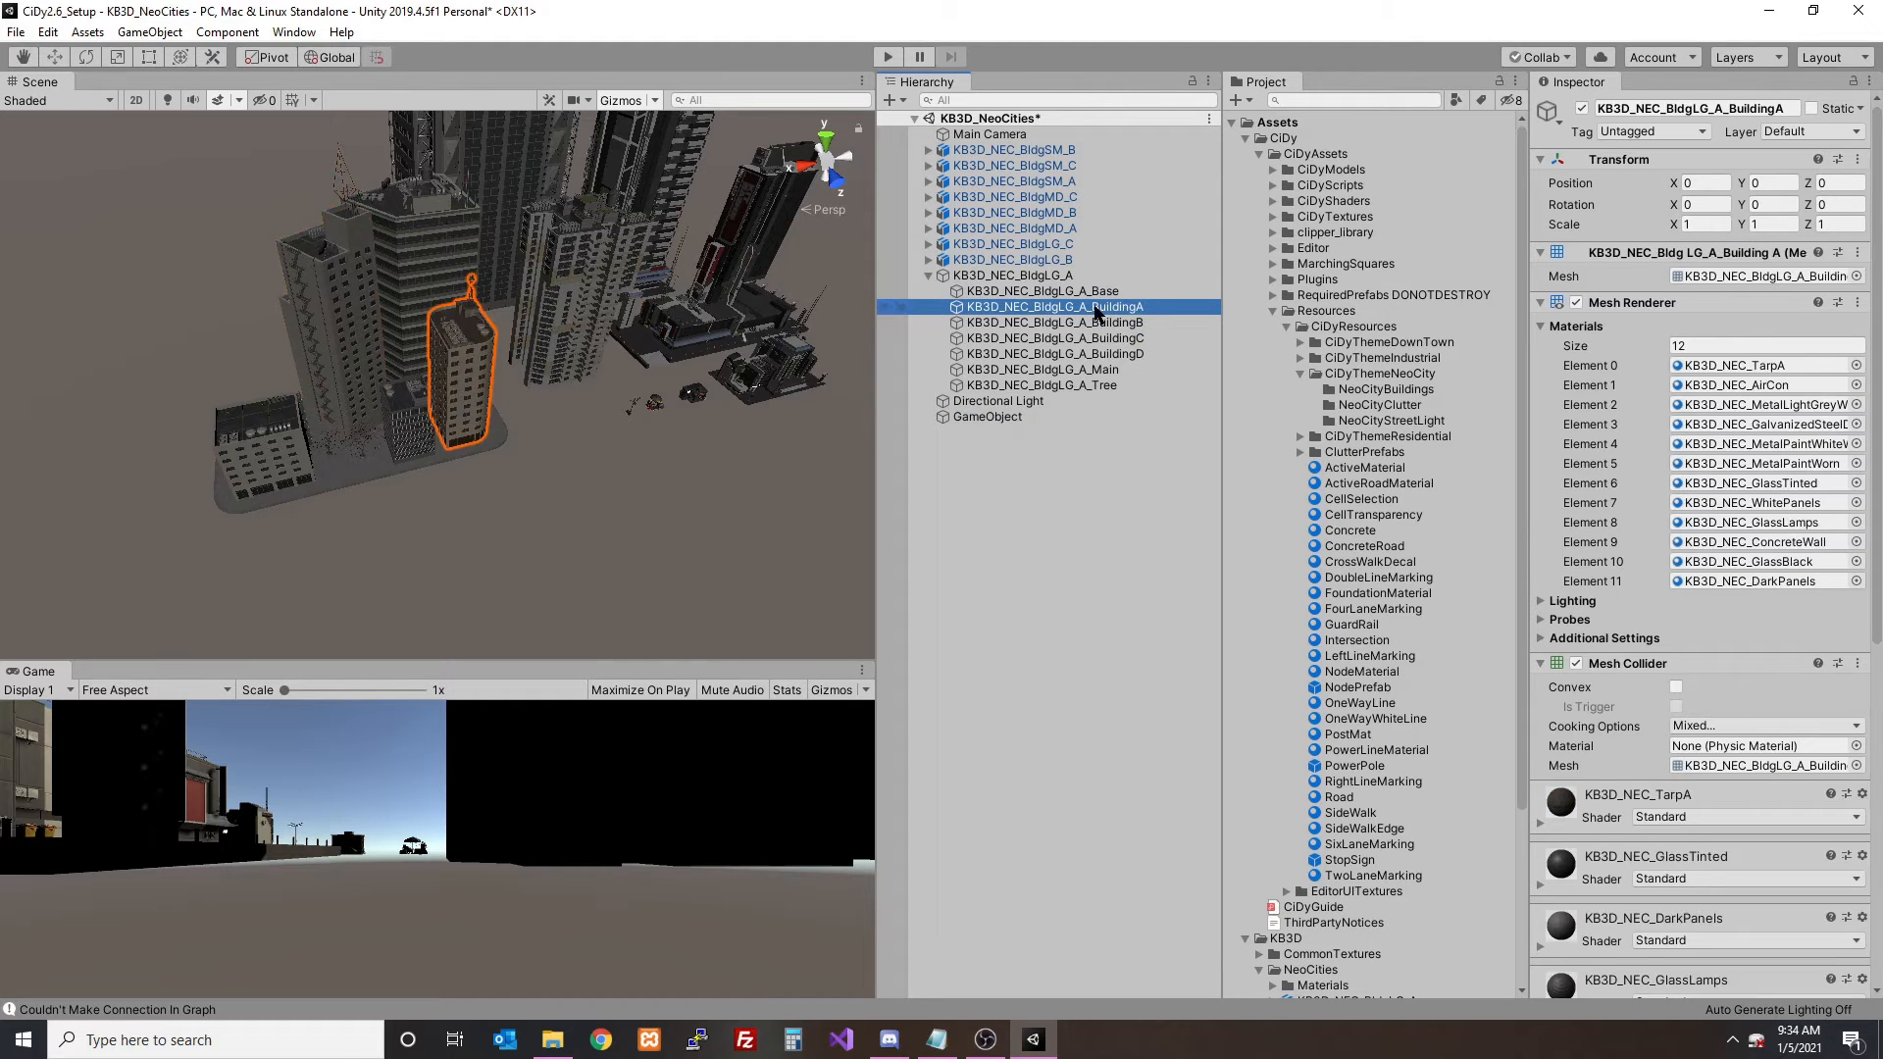
pyautogui.press('F2')
pyautogui.hotkey('ctrl', 'c')
pyautogui.click(1043, 418)
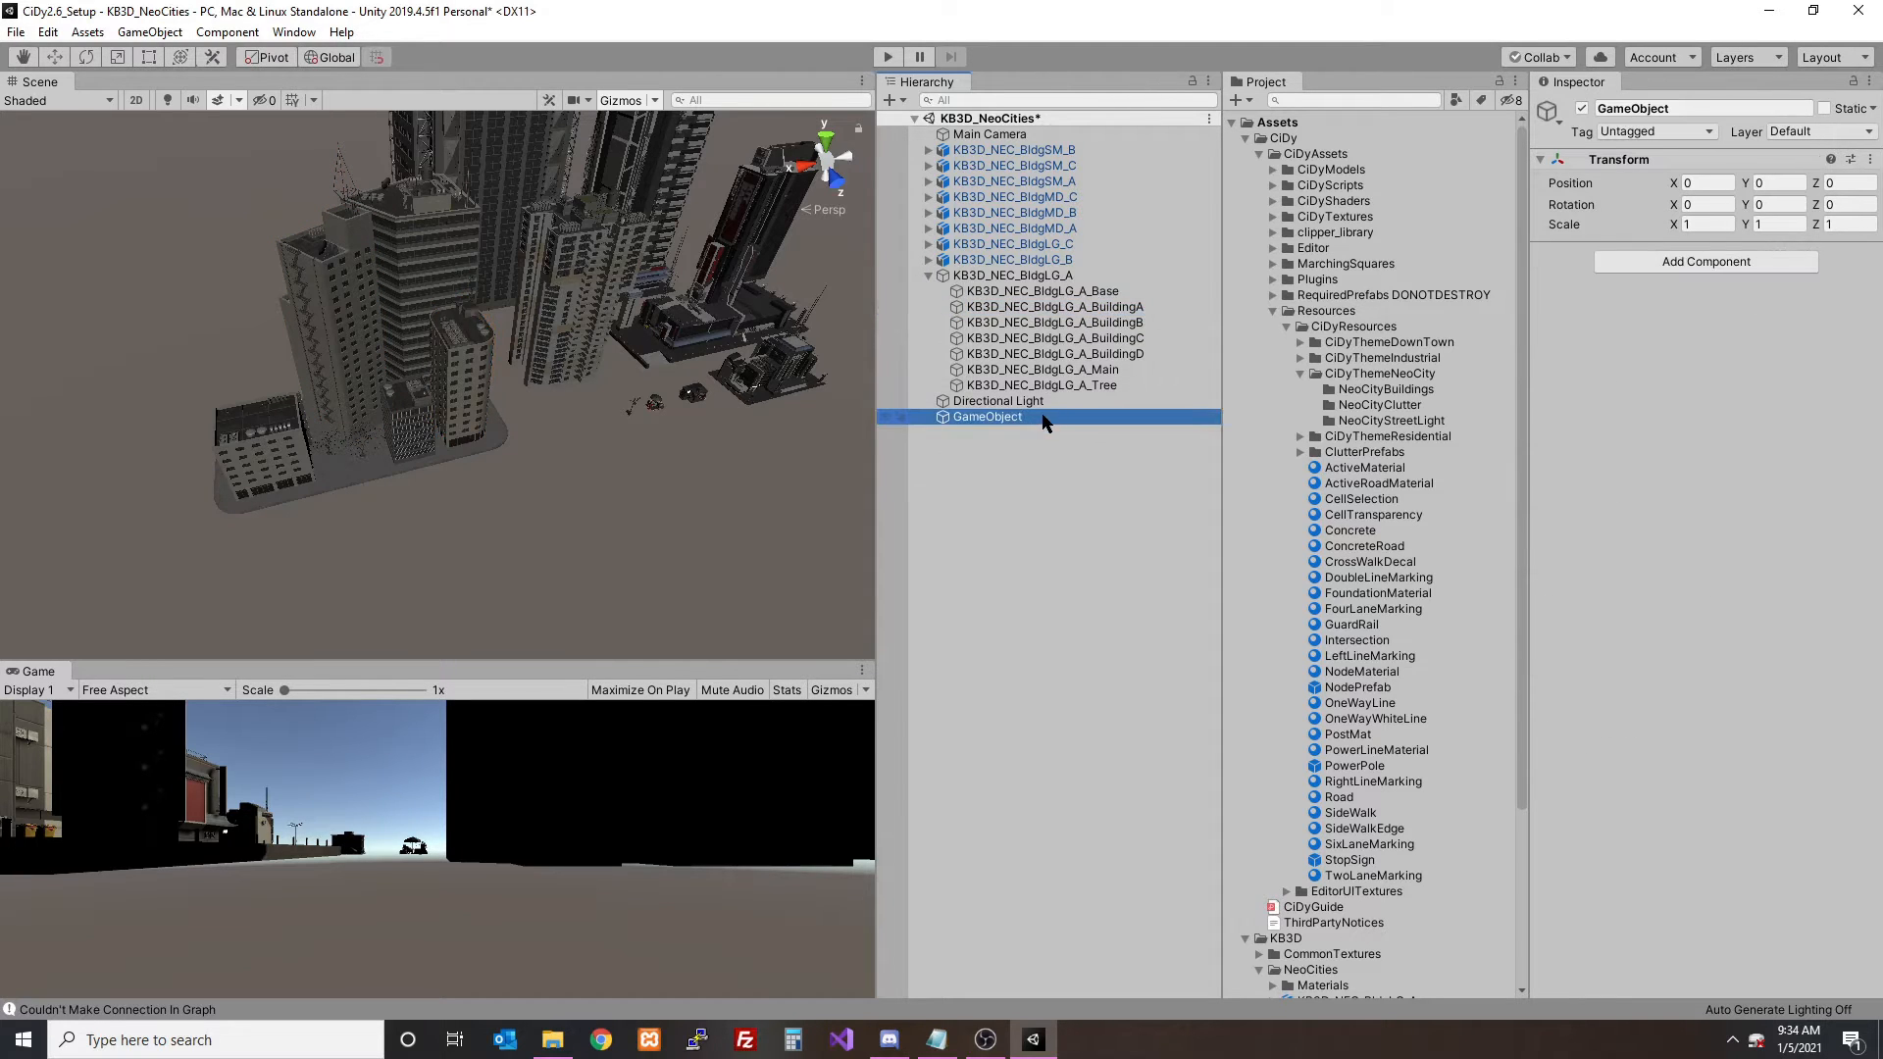
pyautogui.press('F2')
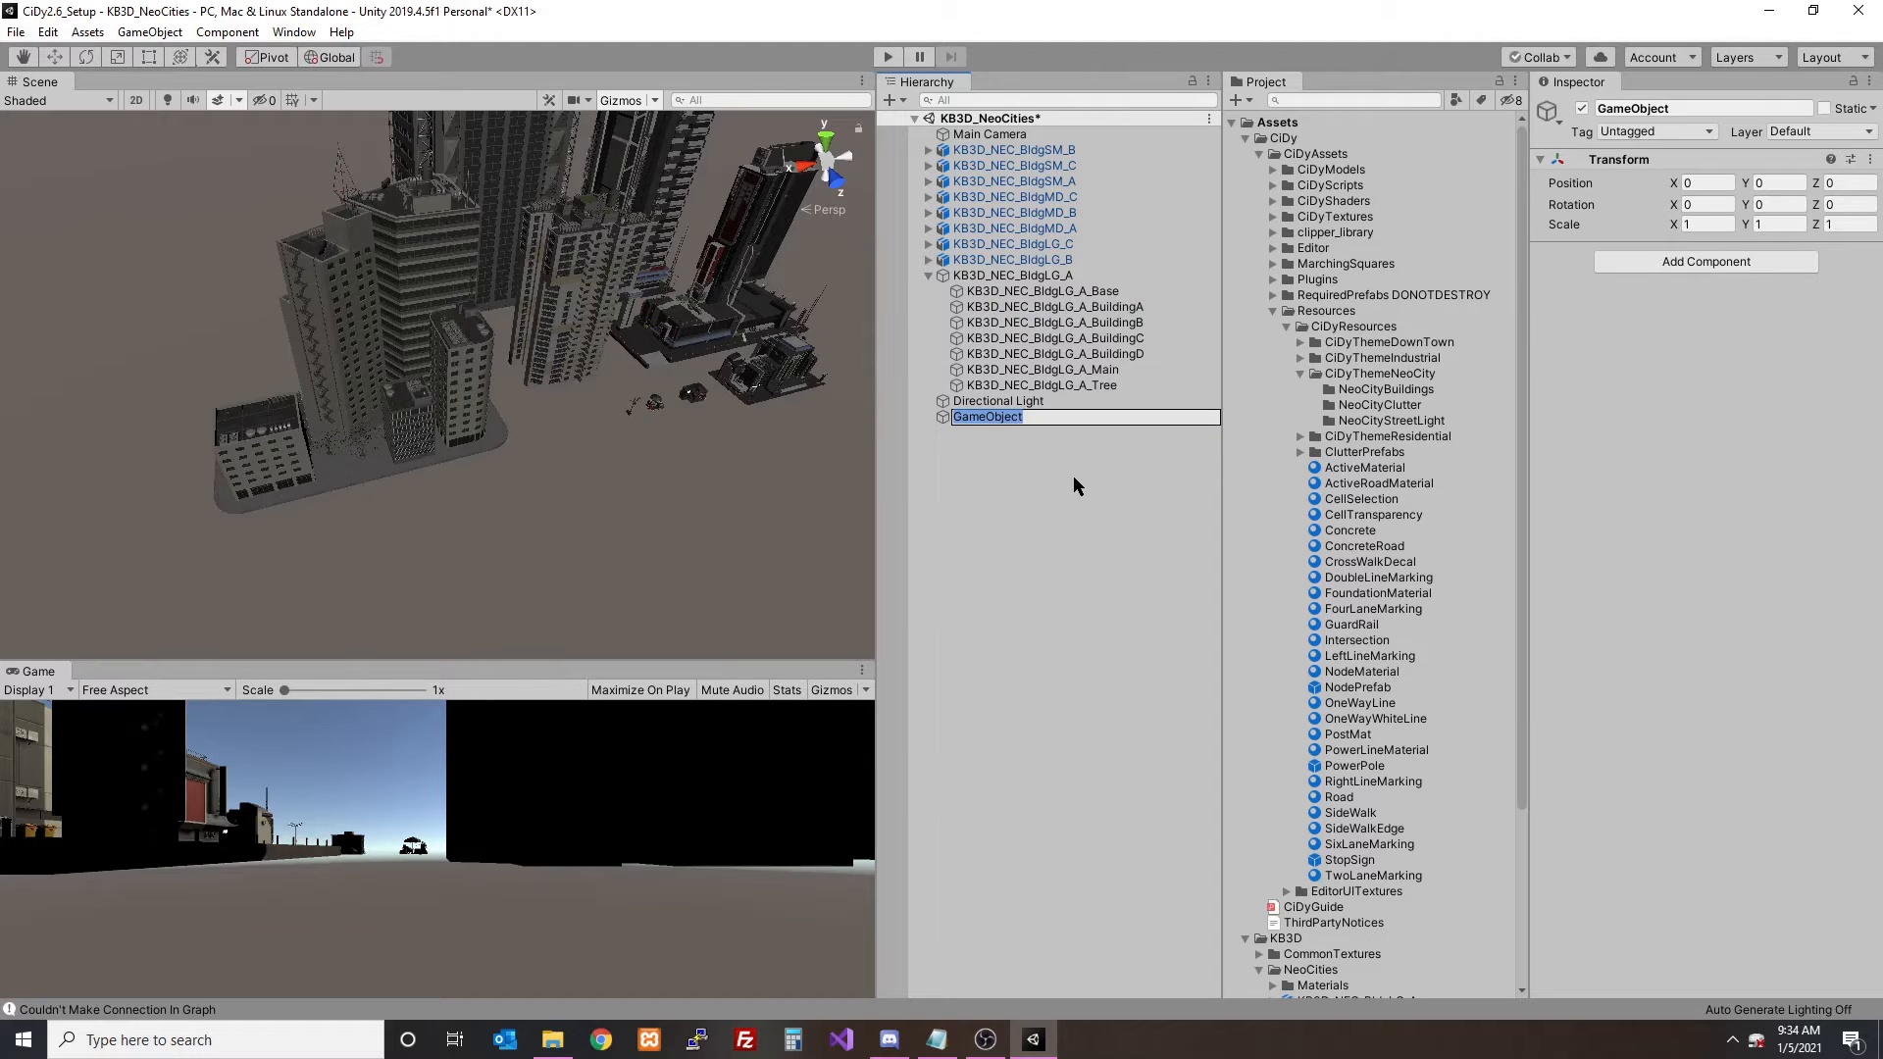
pyautogui.hotkey('ctrl', 'v')
pyautogui.hotkey('ctrl', 'z')
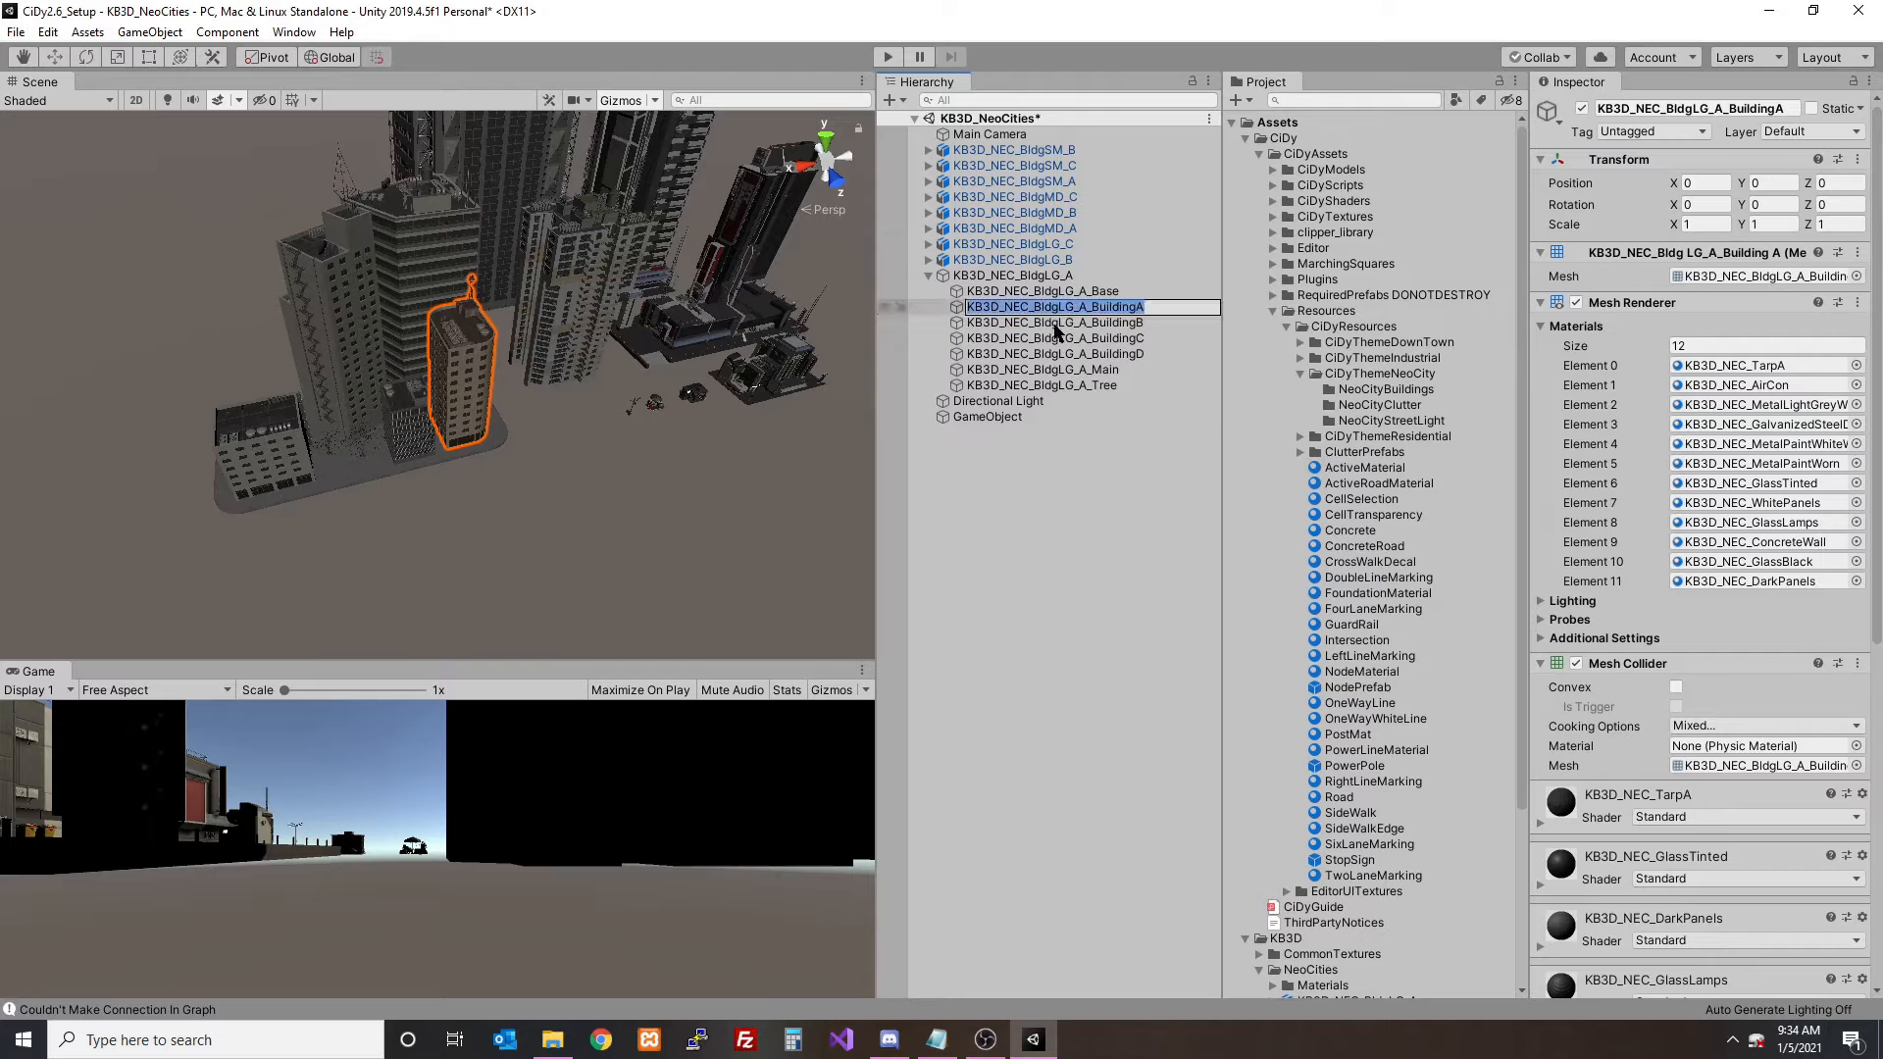
# - Rename the empty game object KB3D_NEC_BldgLG_A_BuildingA, reusing the BuildingA child's name
pyautogui.click(1049, 416)
pyautogui.press('F2')
pyautogui.hotkey('ctrl', 'v')
pyautogui.press('Return')
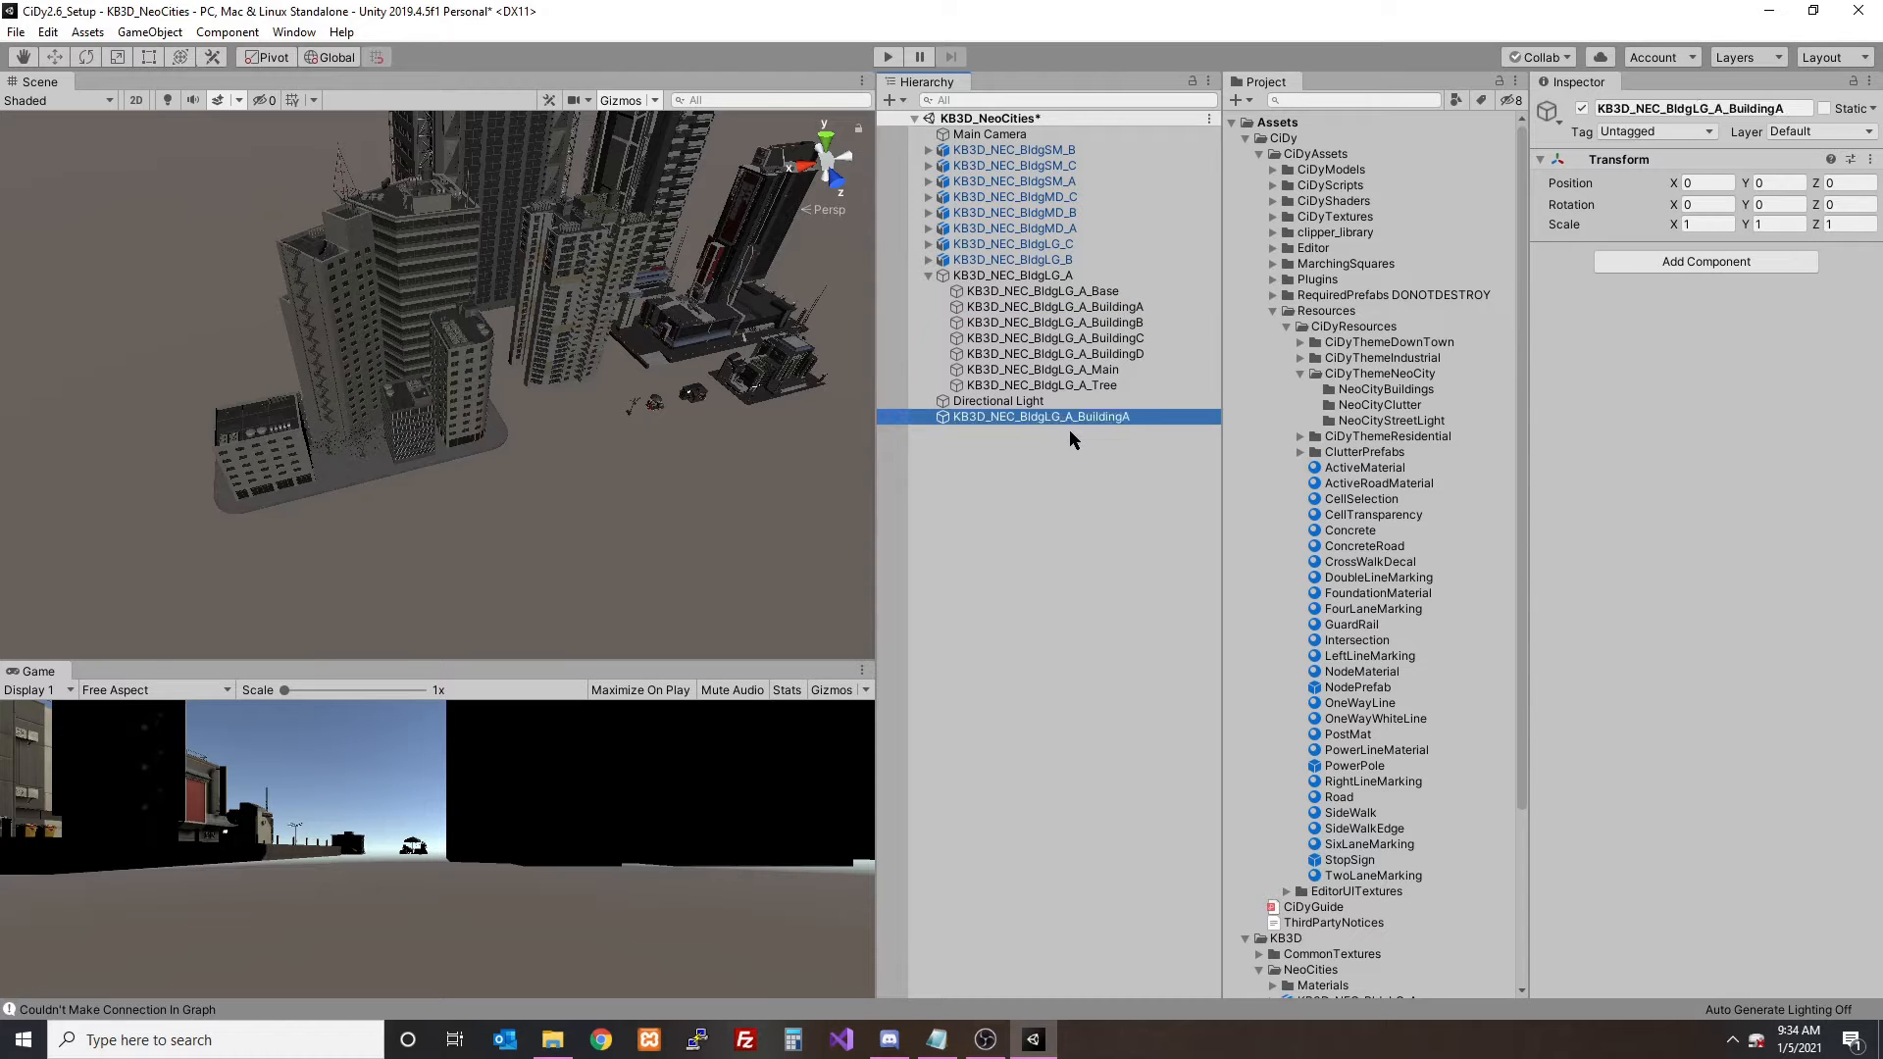
# - Move the BuildingA mesh out of the KB3D_NEC_BldgLG_A group to the root of the scene
pyautogui.click(1045, 308)
pyautogui.moveTo(1045, 315); pyautogui.dragTo(1047, 471)
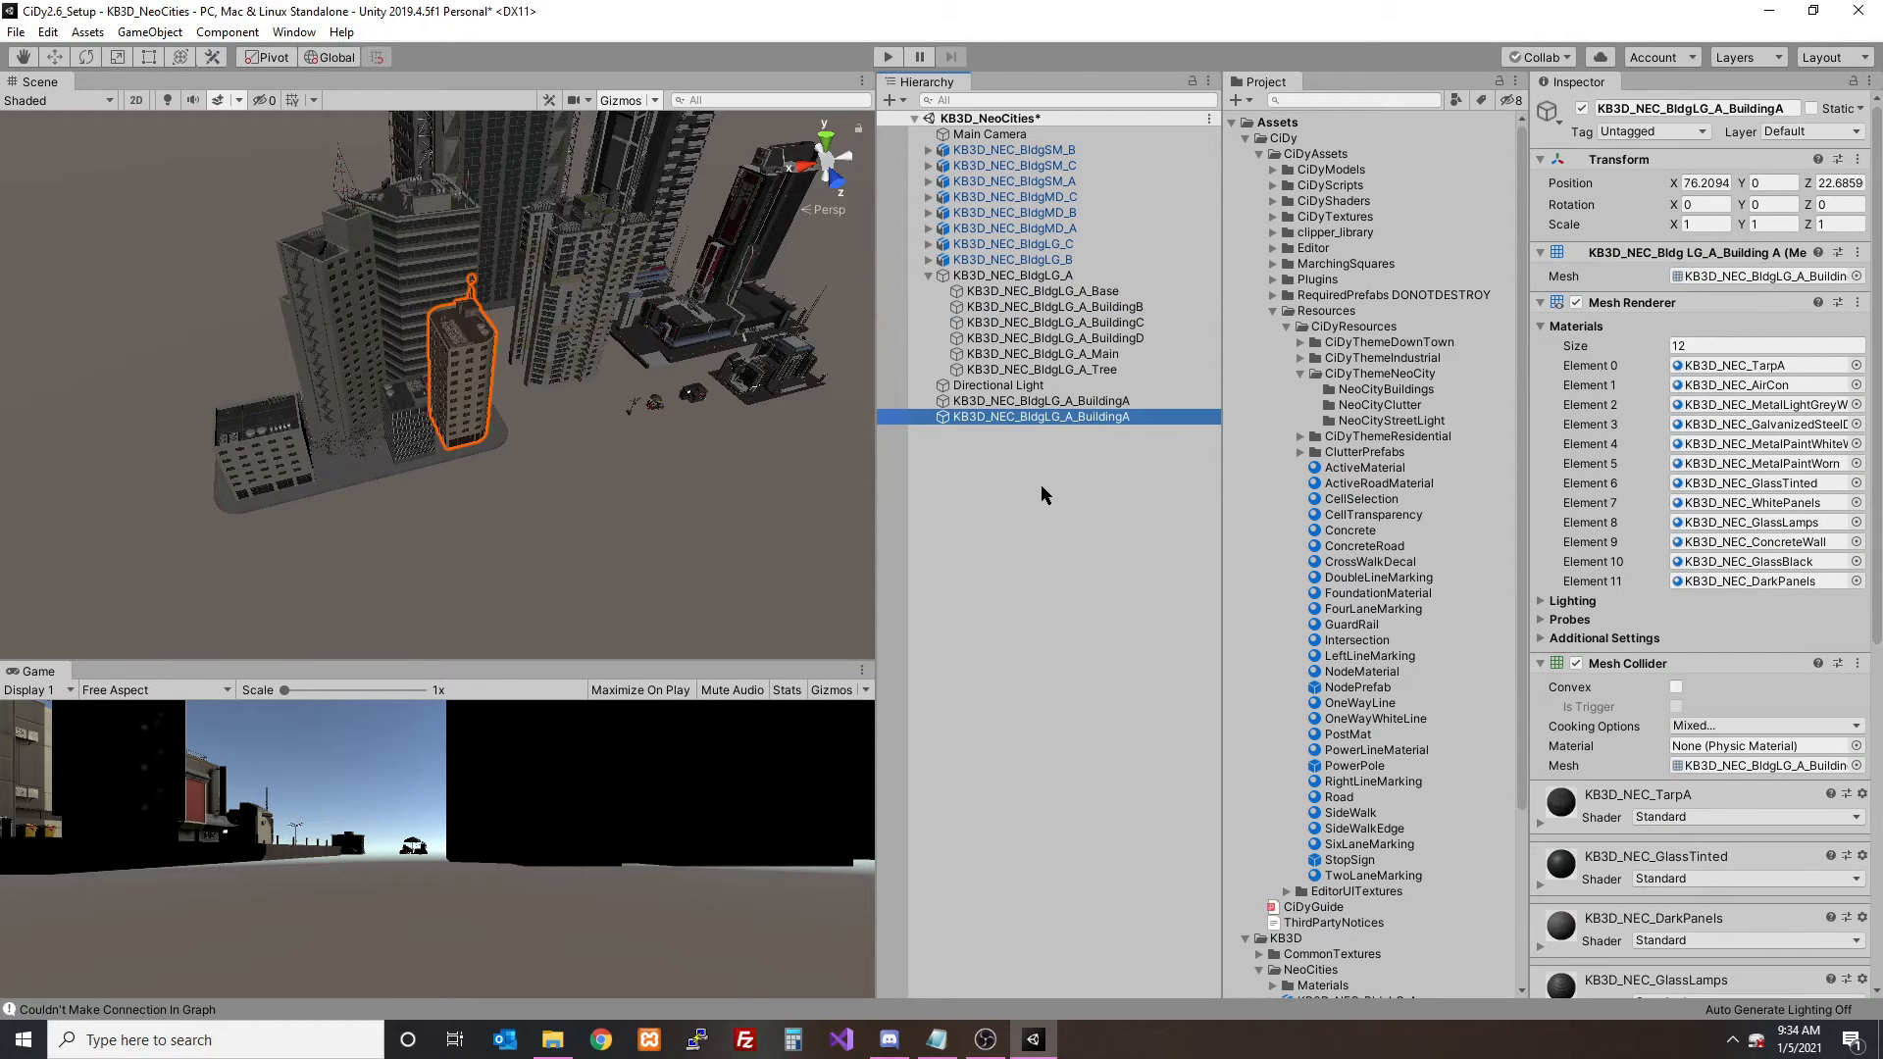
pyautogui.press('f')
pyautogui.scroll(-10, 437, 383)
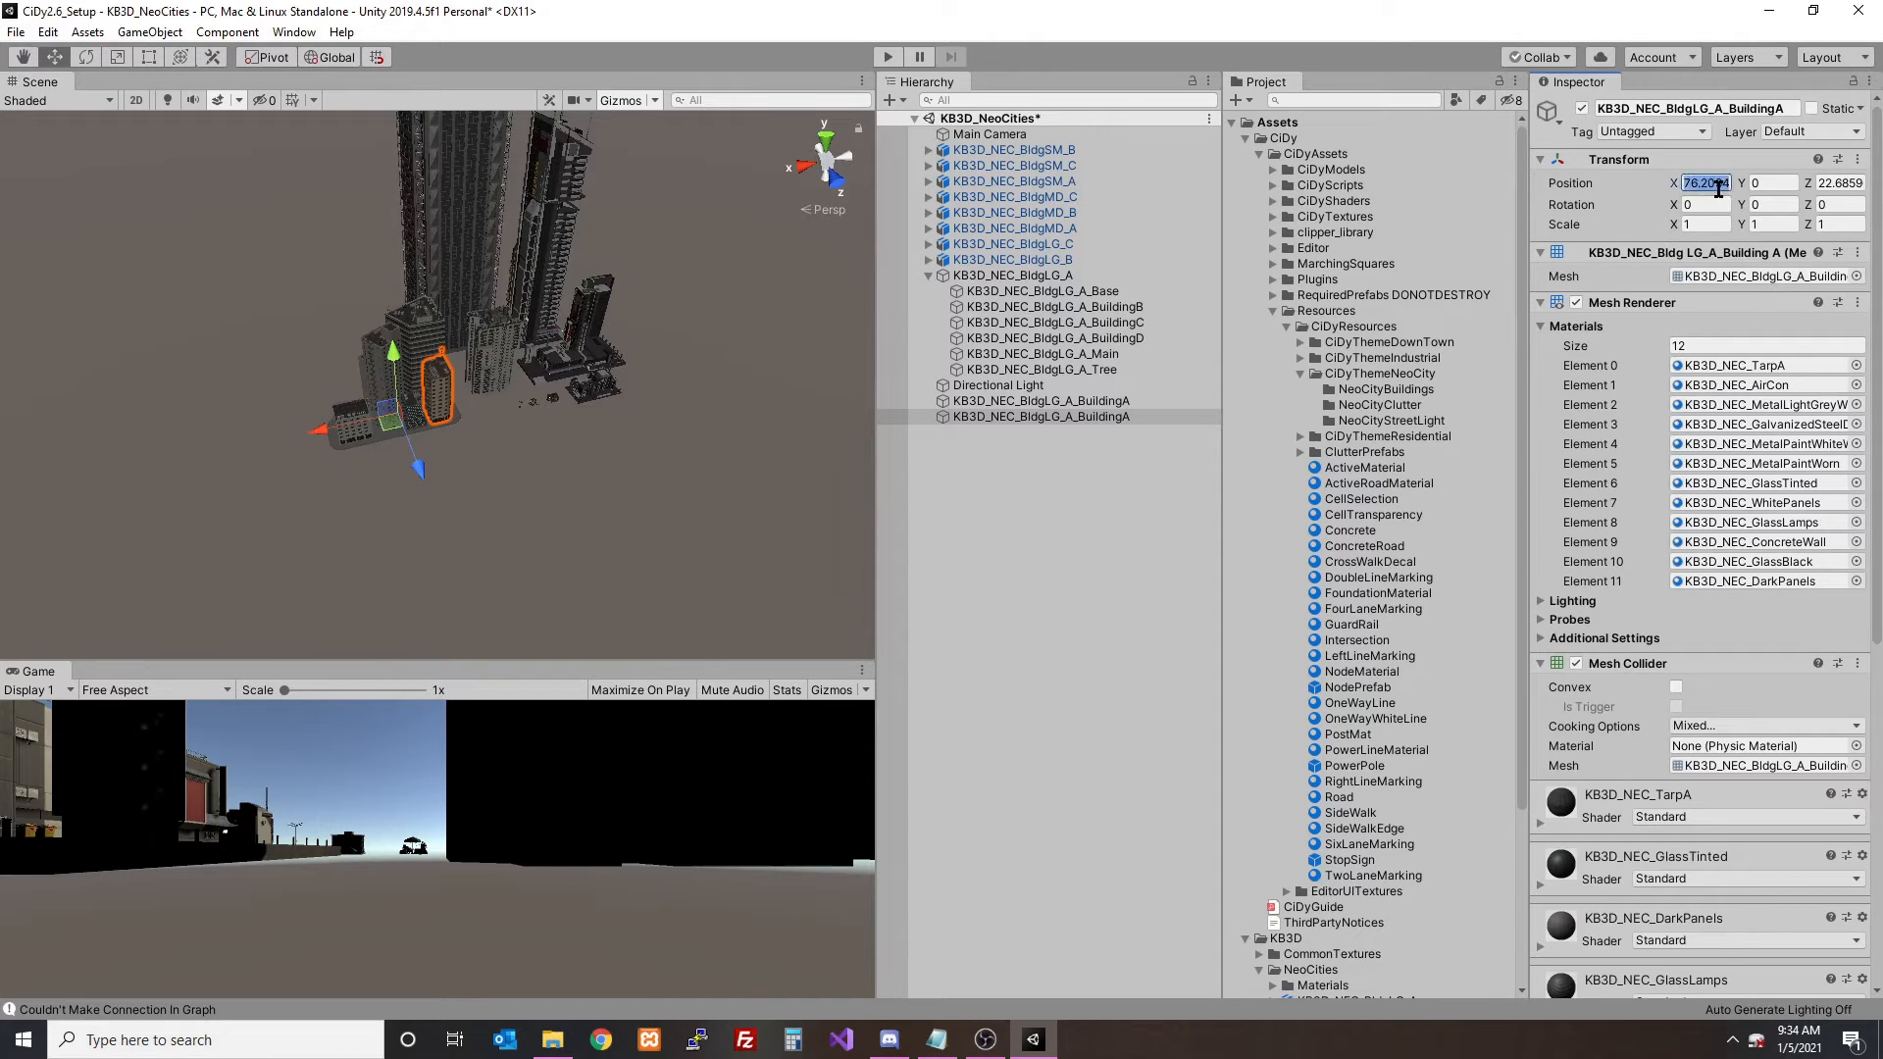
# - Set the BuildingA mesh's X and Z position to 0 and frame the empty object at the origin
pyautogui.write('0')
pyautogui.press('Tab')
pyautogui.press('Tab')
pyautogui.write('0')
pyautogui.click(986, 399)
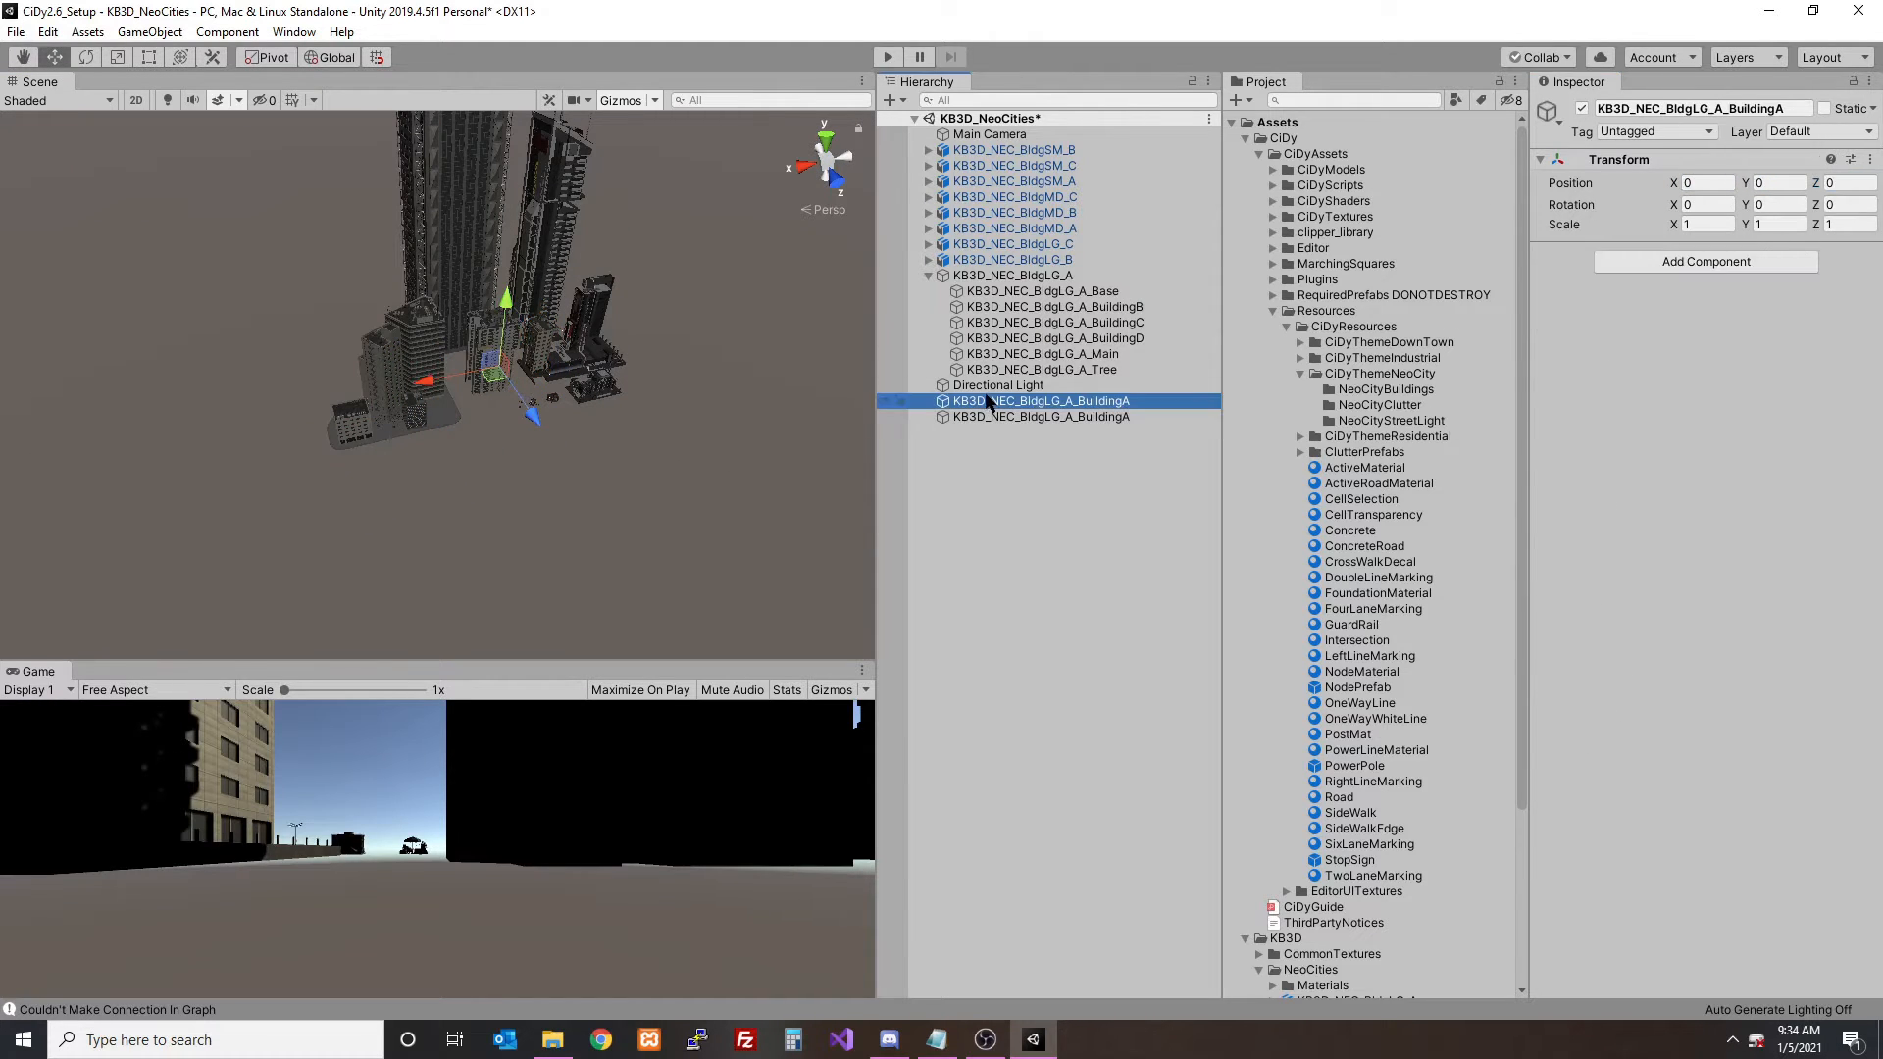
pyautogui.press('f')
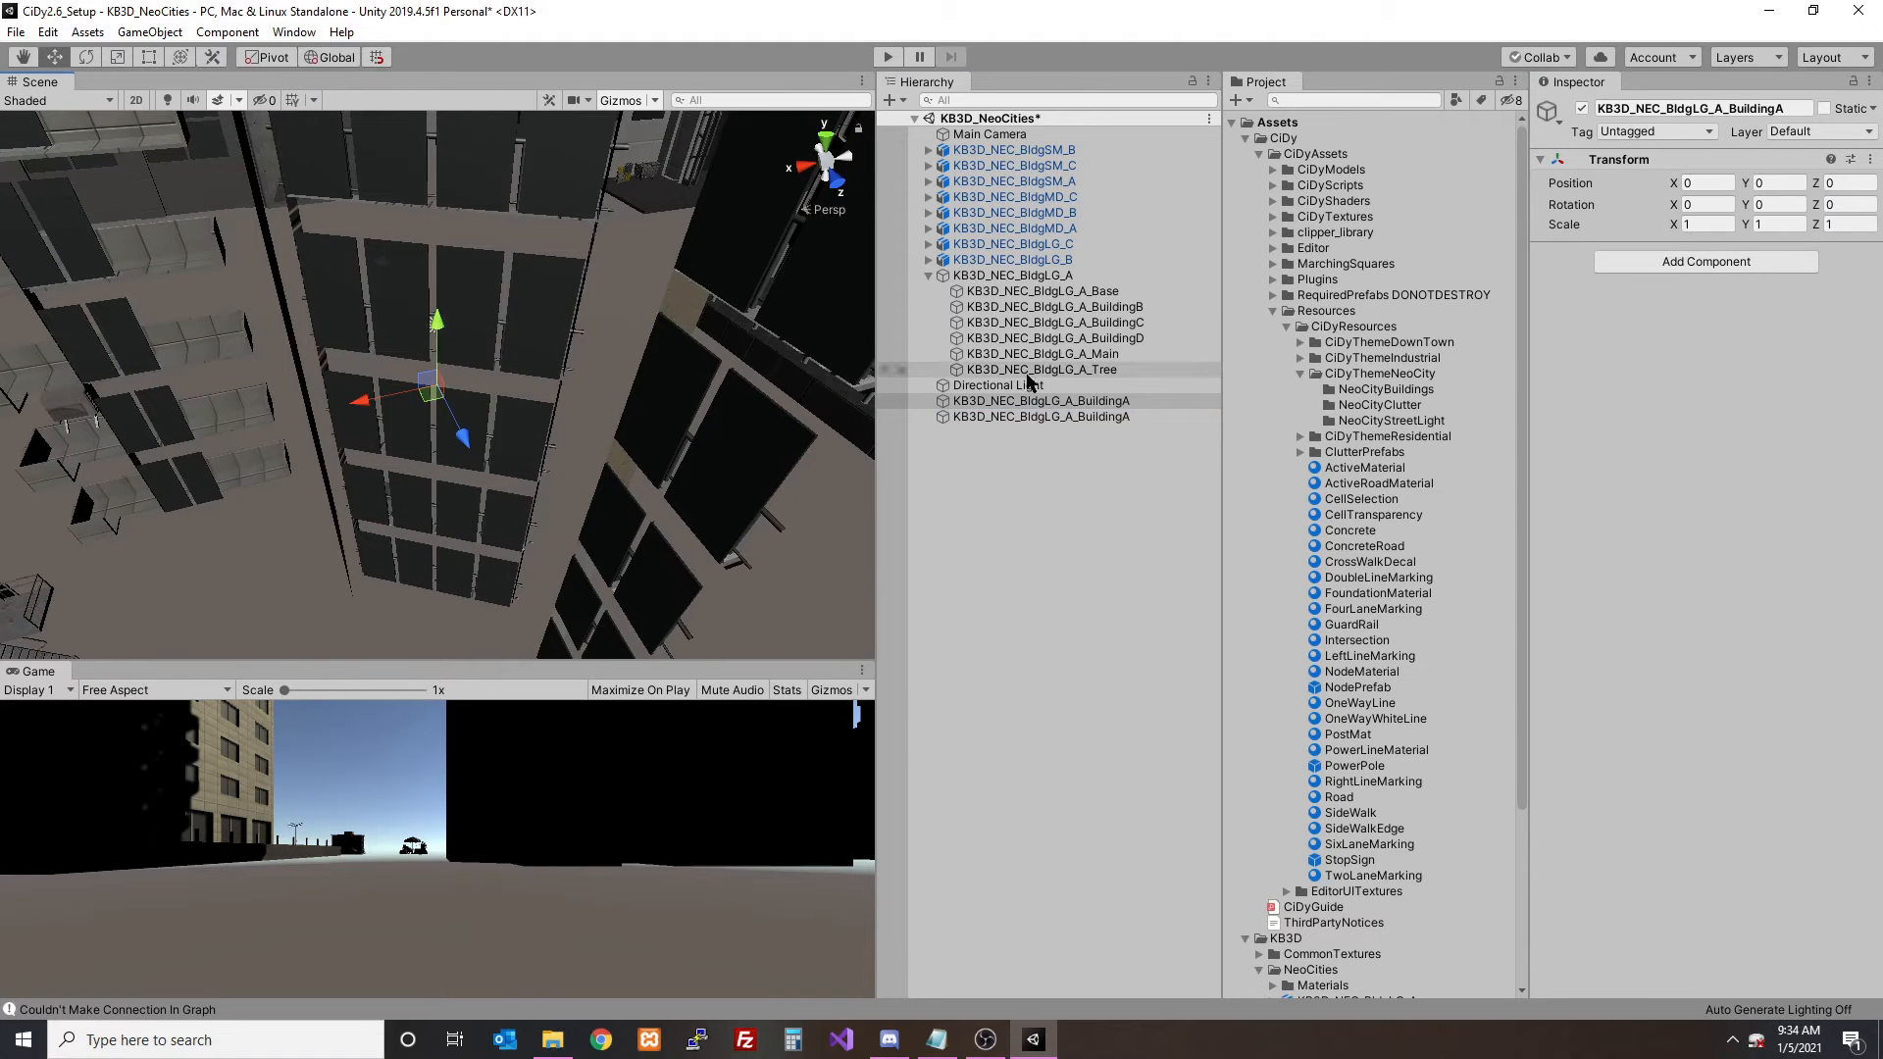
# - Deactivate all building groups from KB3D_NEC_BldgSM_B through KB3D_NEC_BldgLG_A
pyautogui.click(1013, 275)
pyautogui.keyDown('shift'); pyautogui.click(1013, 149); pyautogui.keyUp('shift')
pyautogui.click(1582, 108)
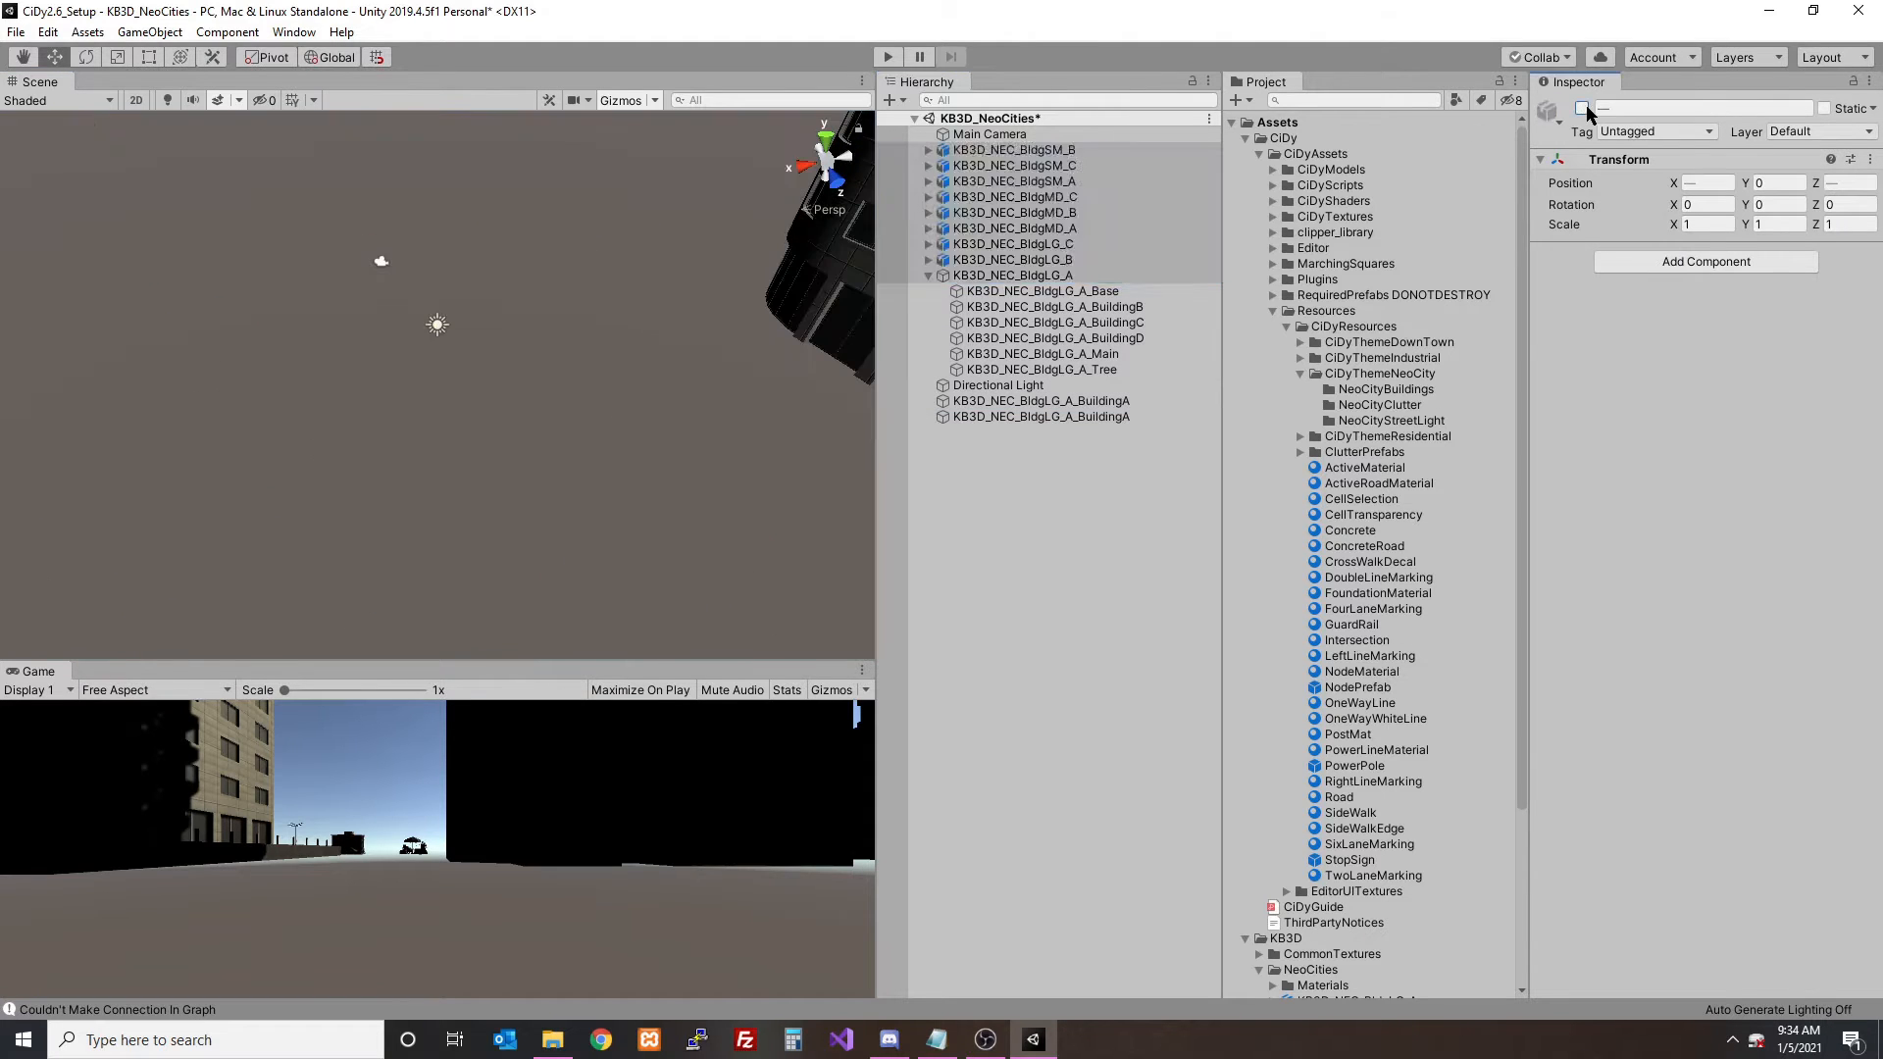
# - In the top view, centre the BuildingA mesh over the empty object at about X 23.6, Z -7.2
pyautogui.click(1041, 400)
pyautogui.click(826, 140)
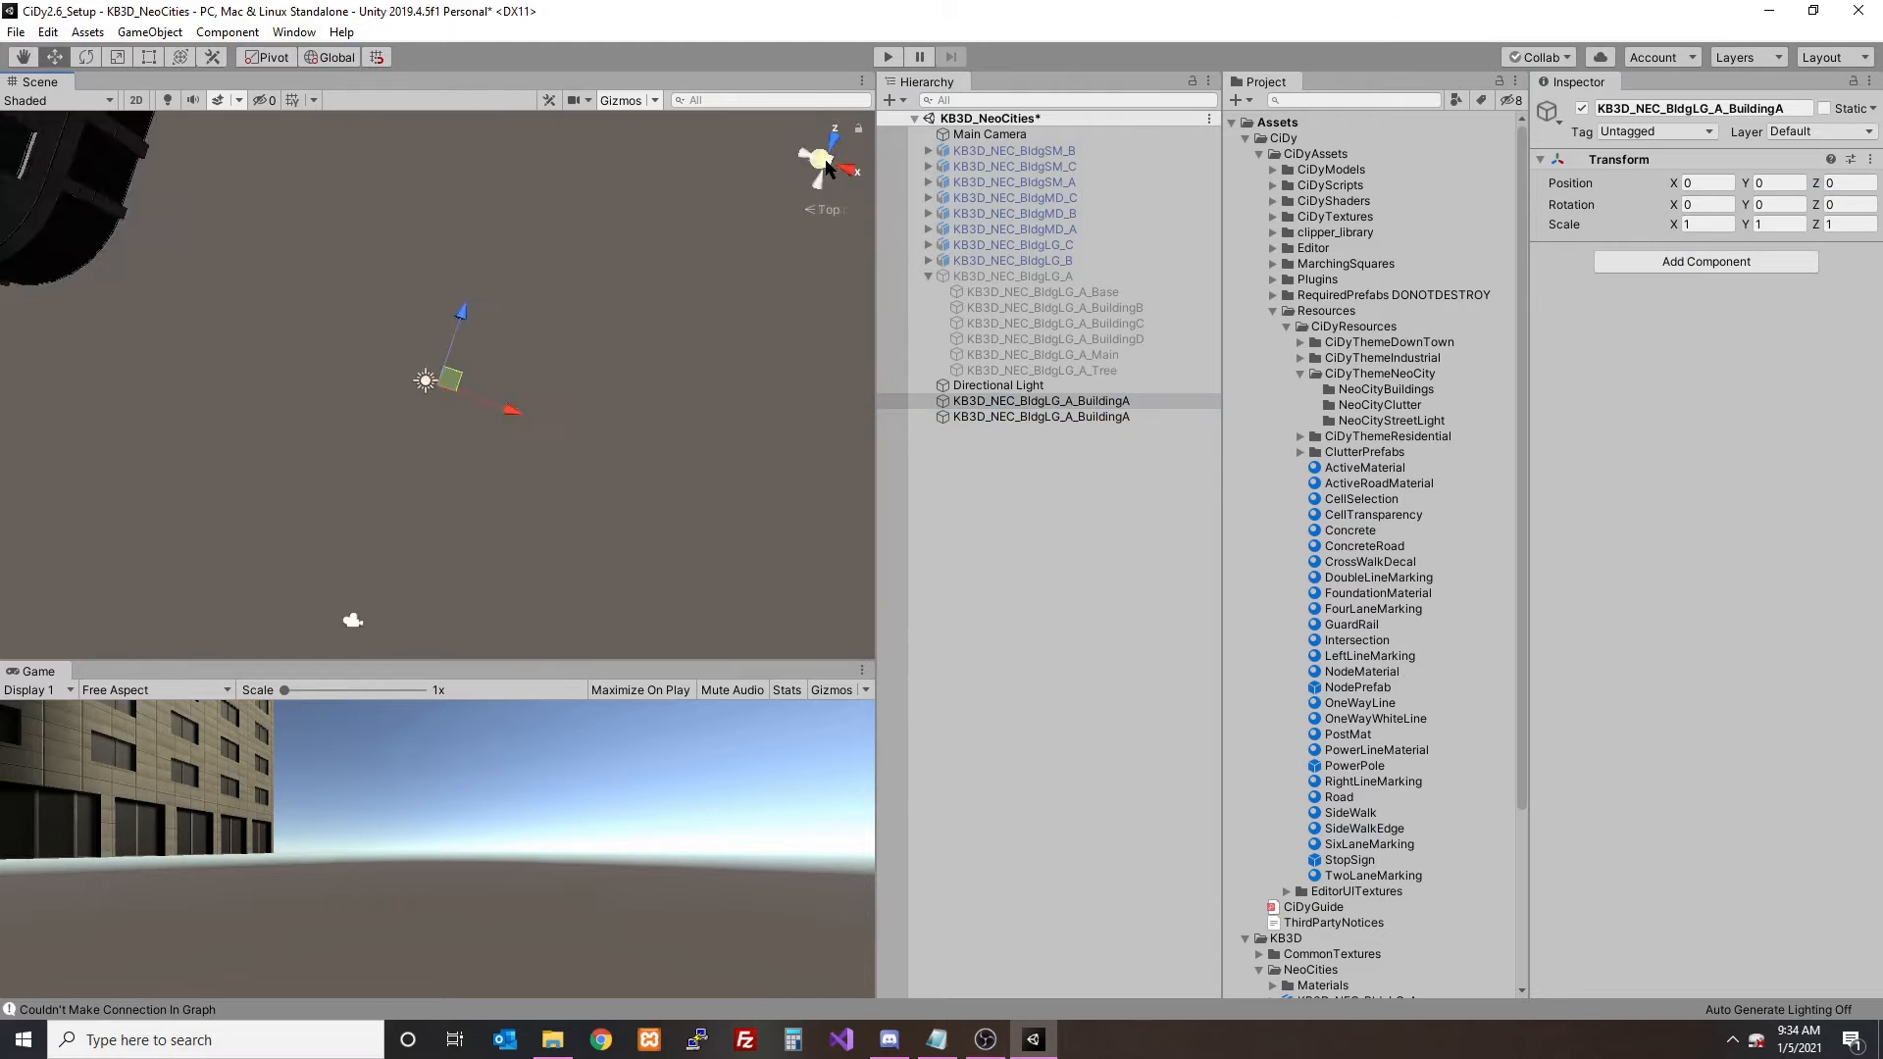
pyautogui.click(1084, 418)
pyautogui.moveTo(505, 385); pyautogui.dragTo(702, 387)
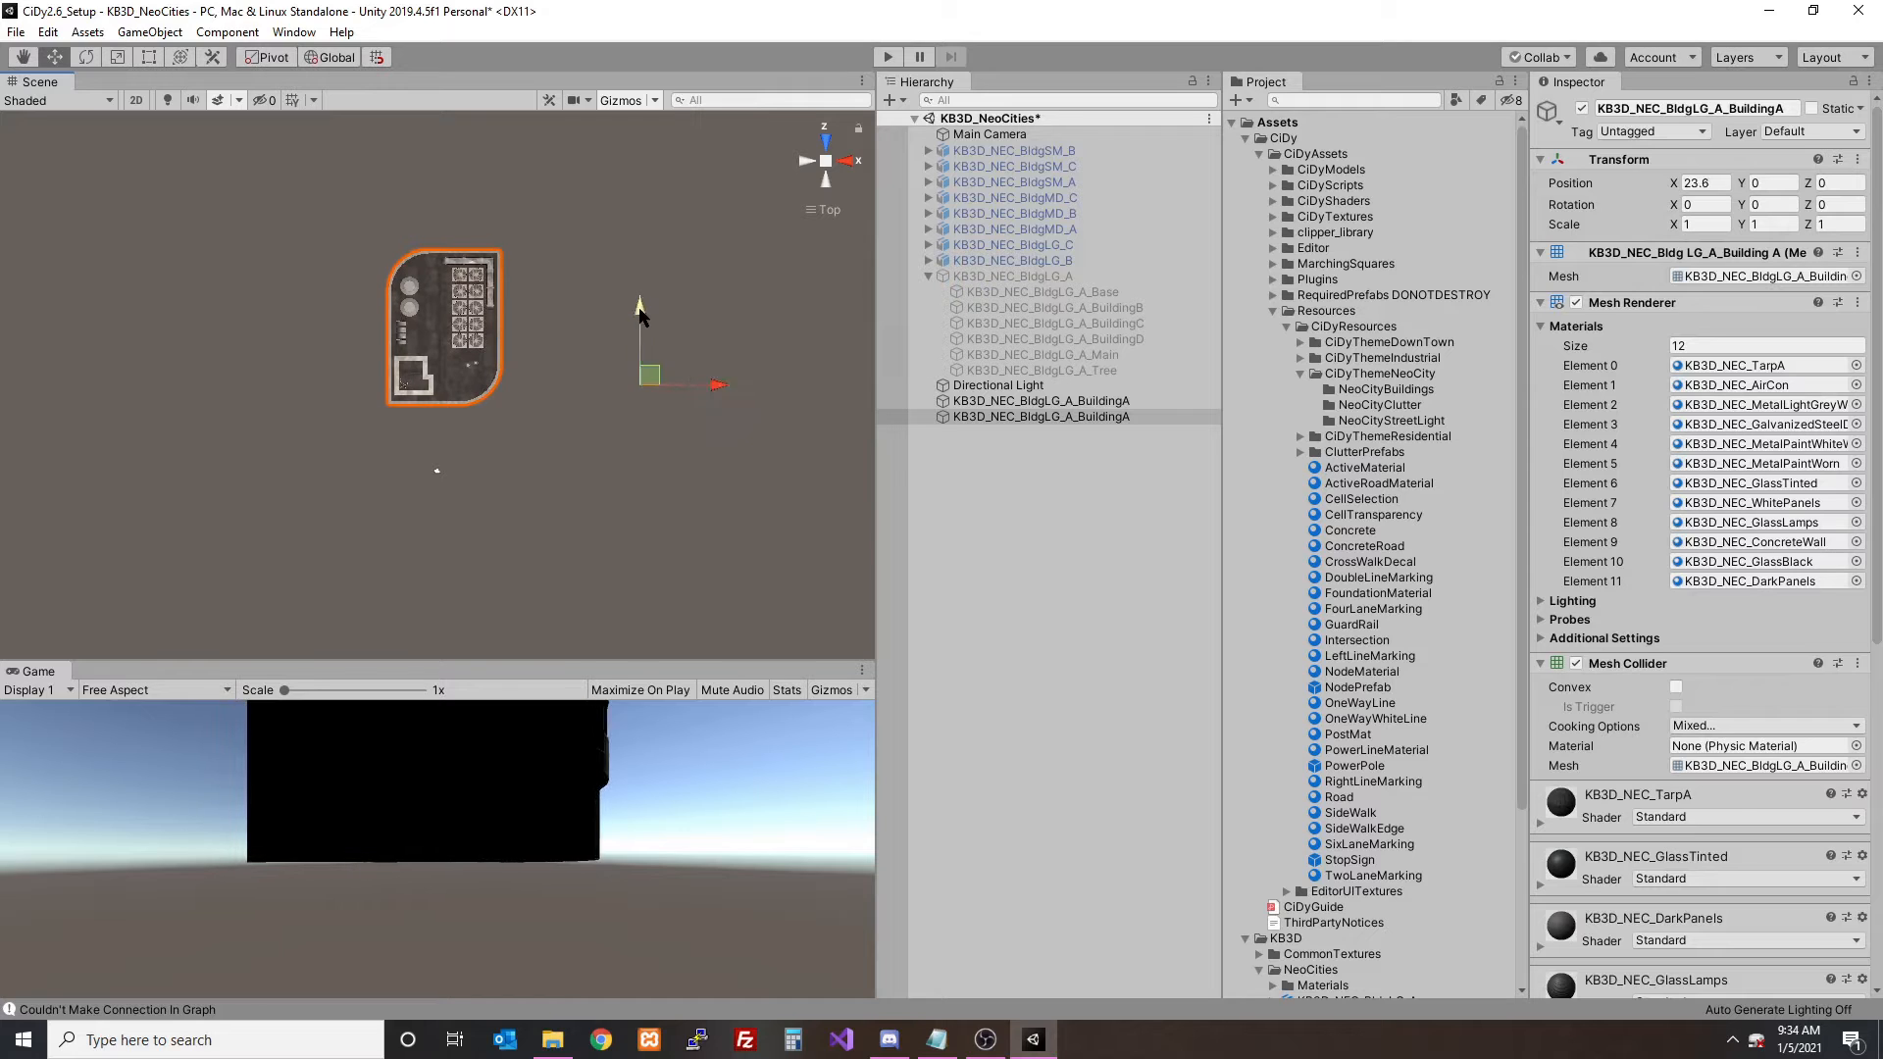
pyautogui.moveTo(640, 305); pyautogui.dragTo(640, 350)
pyautogui.click(1068, 403)
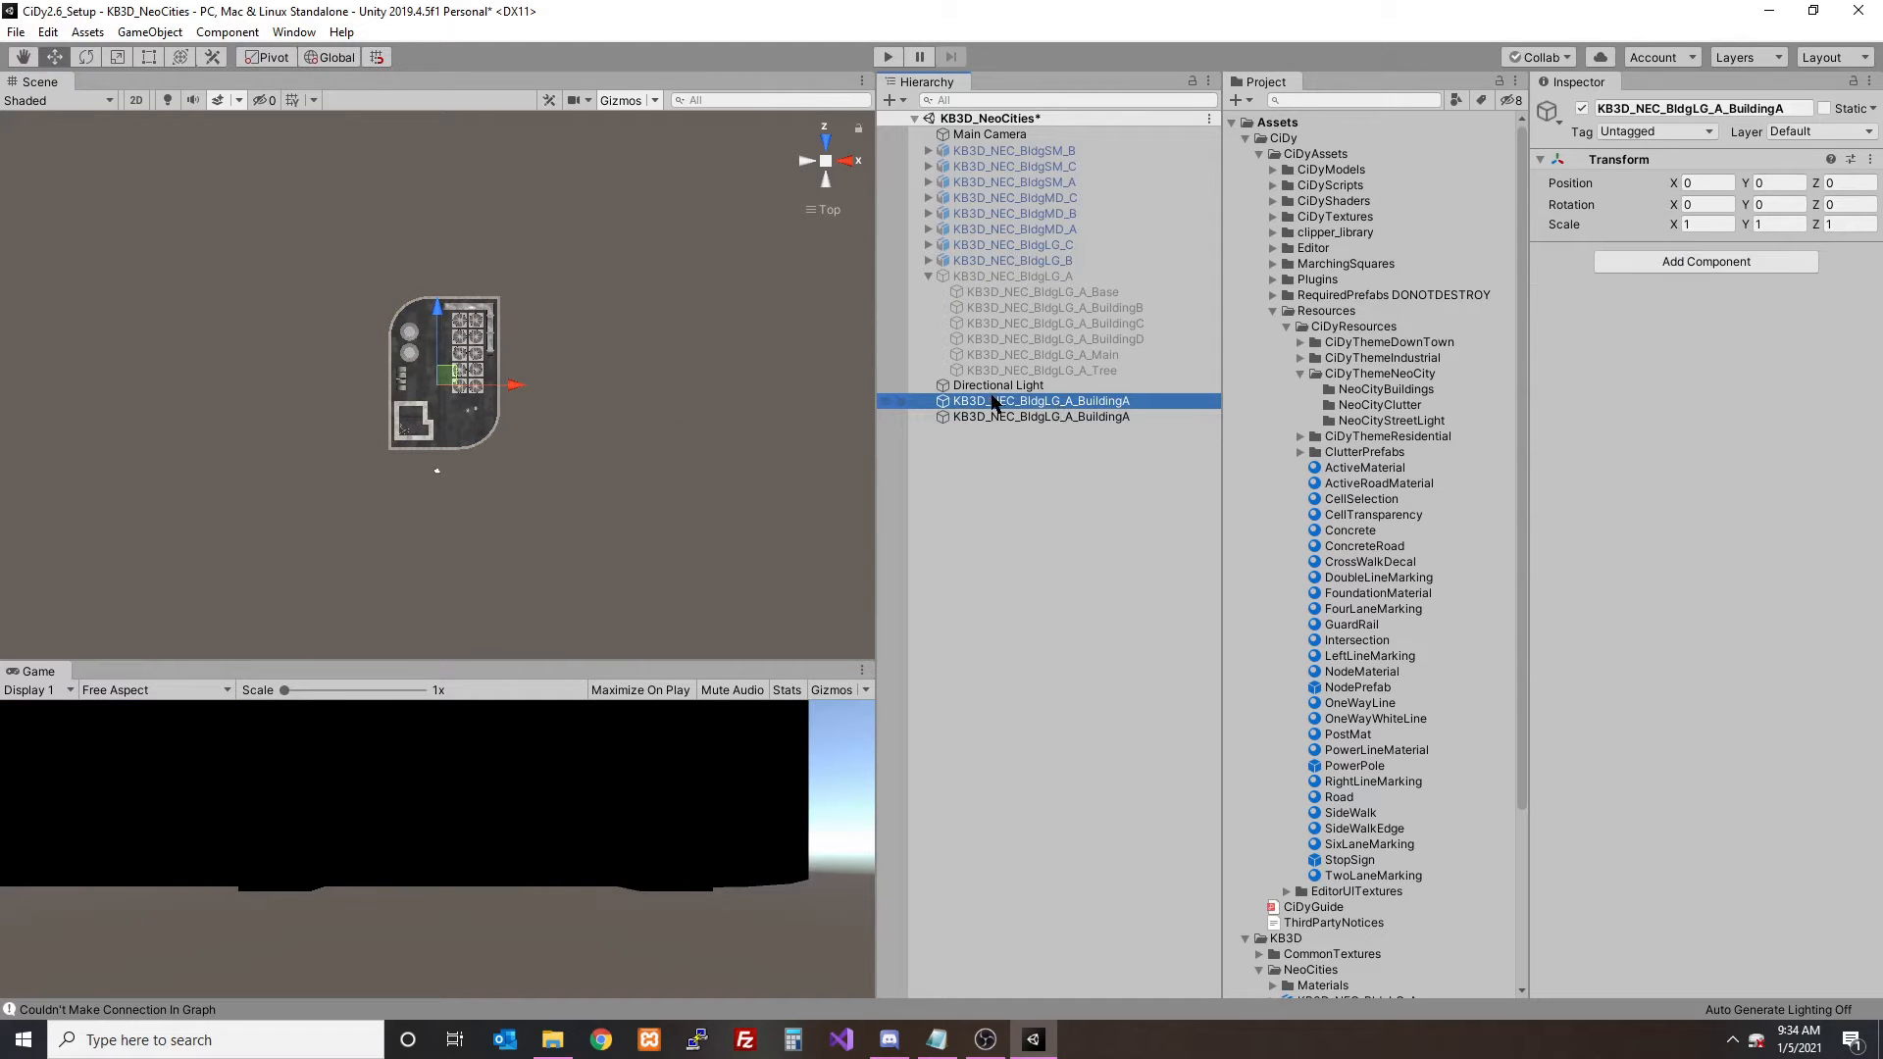
pyautogui.click(995, 417)
pyautogui.moveTo(640, 355); pyautogui.dragTo(641, 372)
# - In the front view, lower the BuildingA mesh to about Y -1.6 so its base lines up with the empty object
pyautogui.click(827, 141)
pyautogui.click(1063, 400)
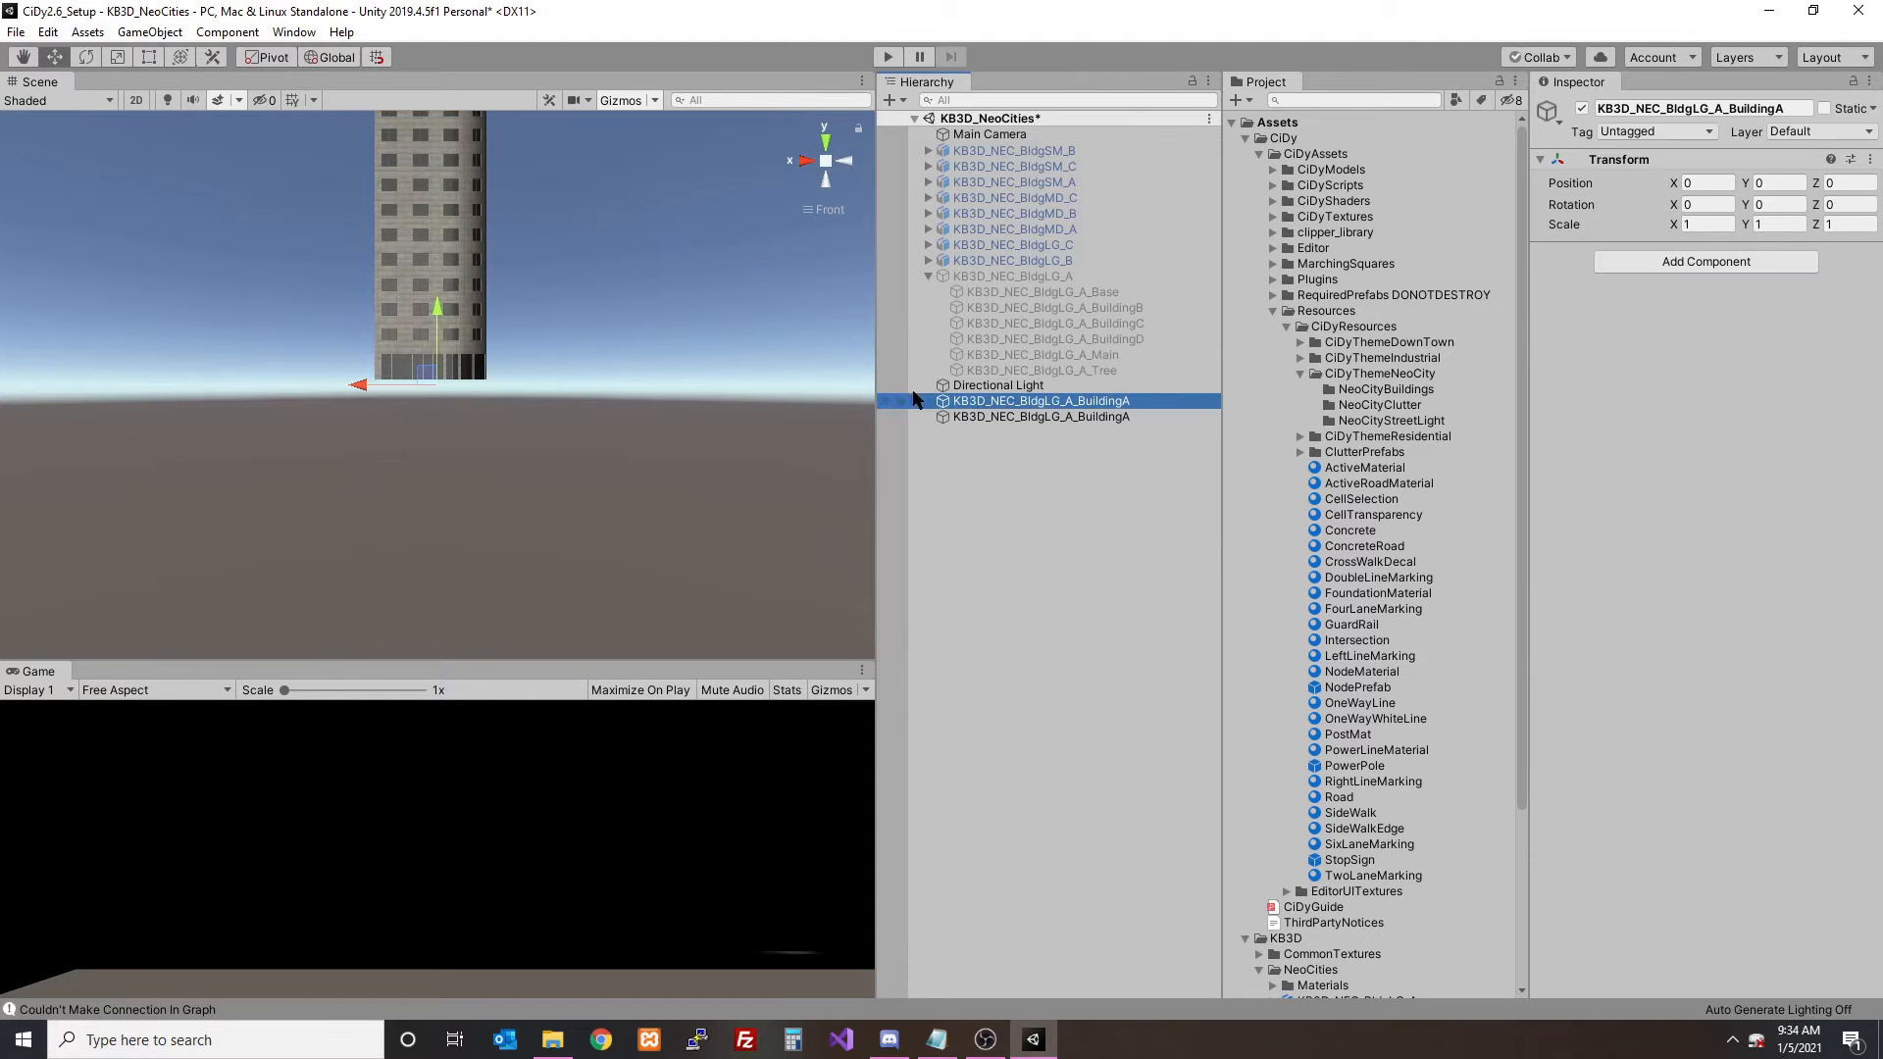
pyautogui.click(1059, 417)
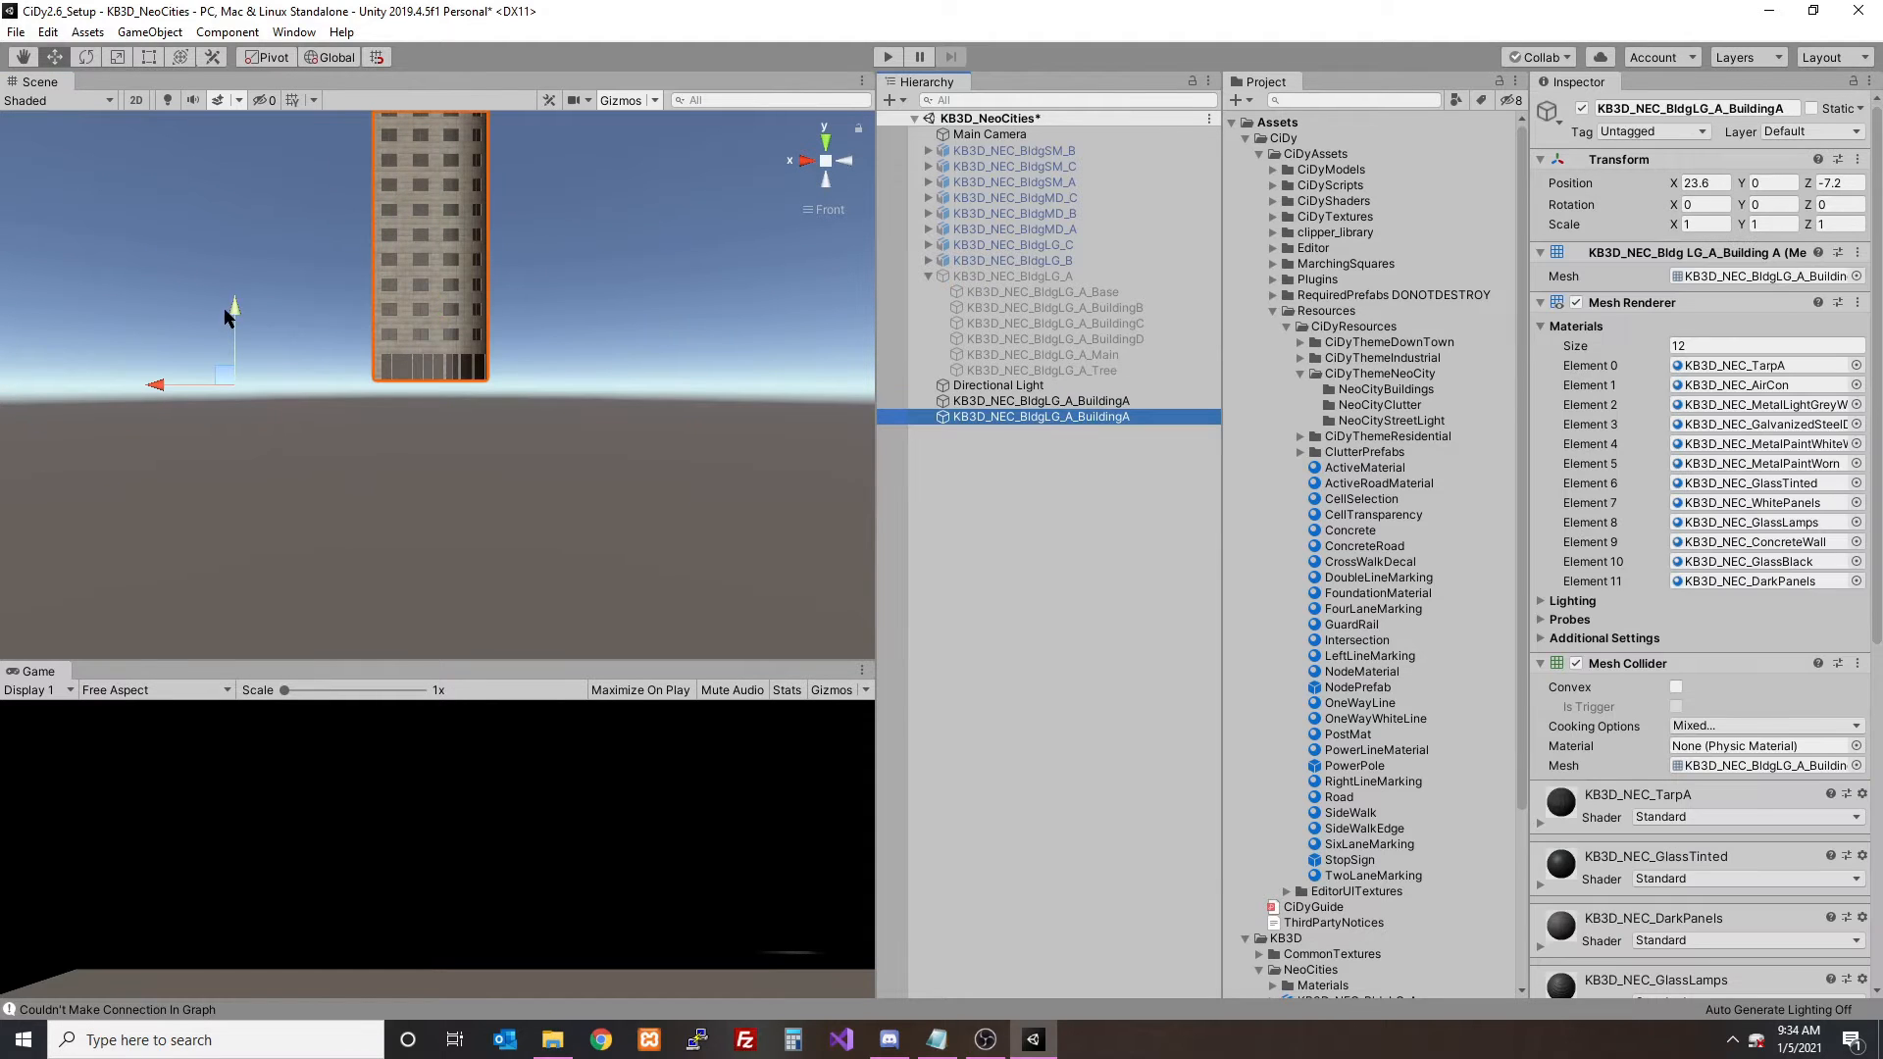
pyautogui.moveTo(229, 313); pyautogui.dragTo(230, 330)
# - Nest the empty object under the BuildingA mesh and save the pair as a prefab in the NeoCityBuildings folder
pyautogui.click(1125, 422)
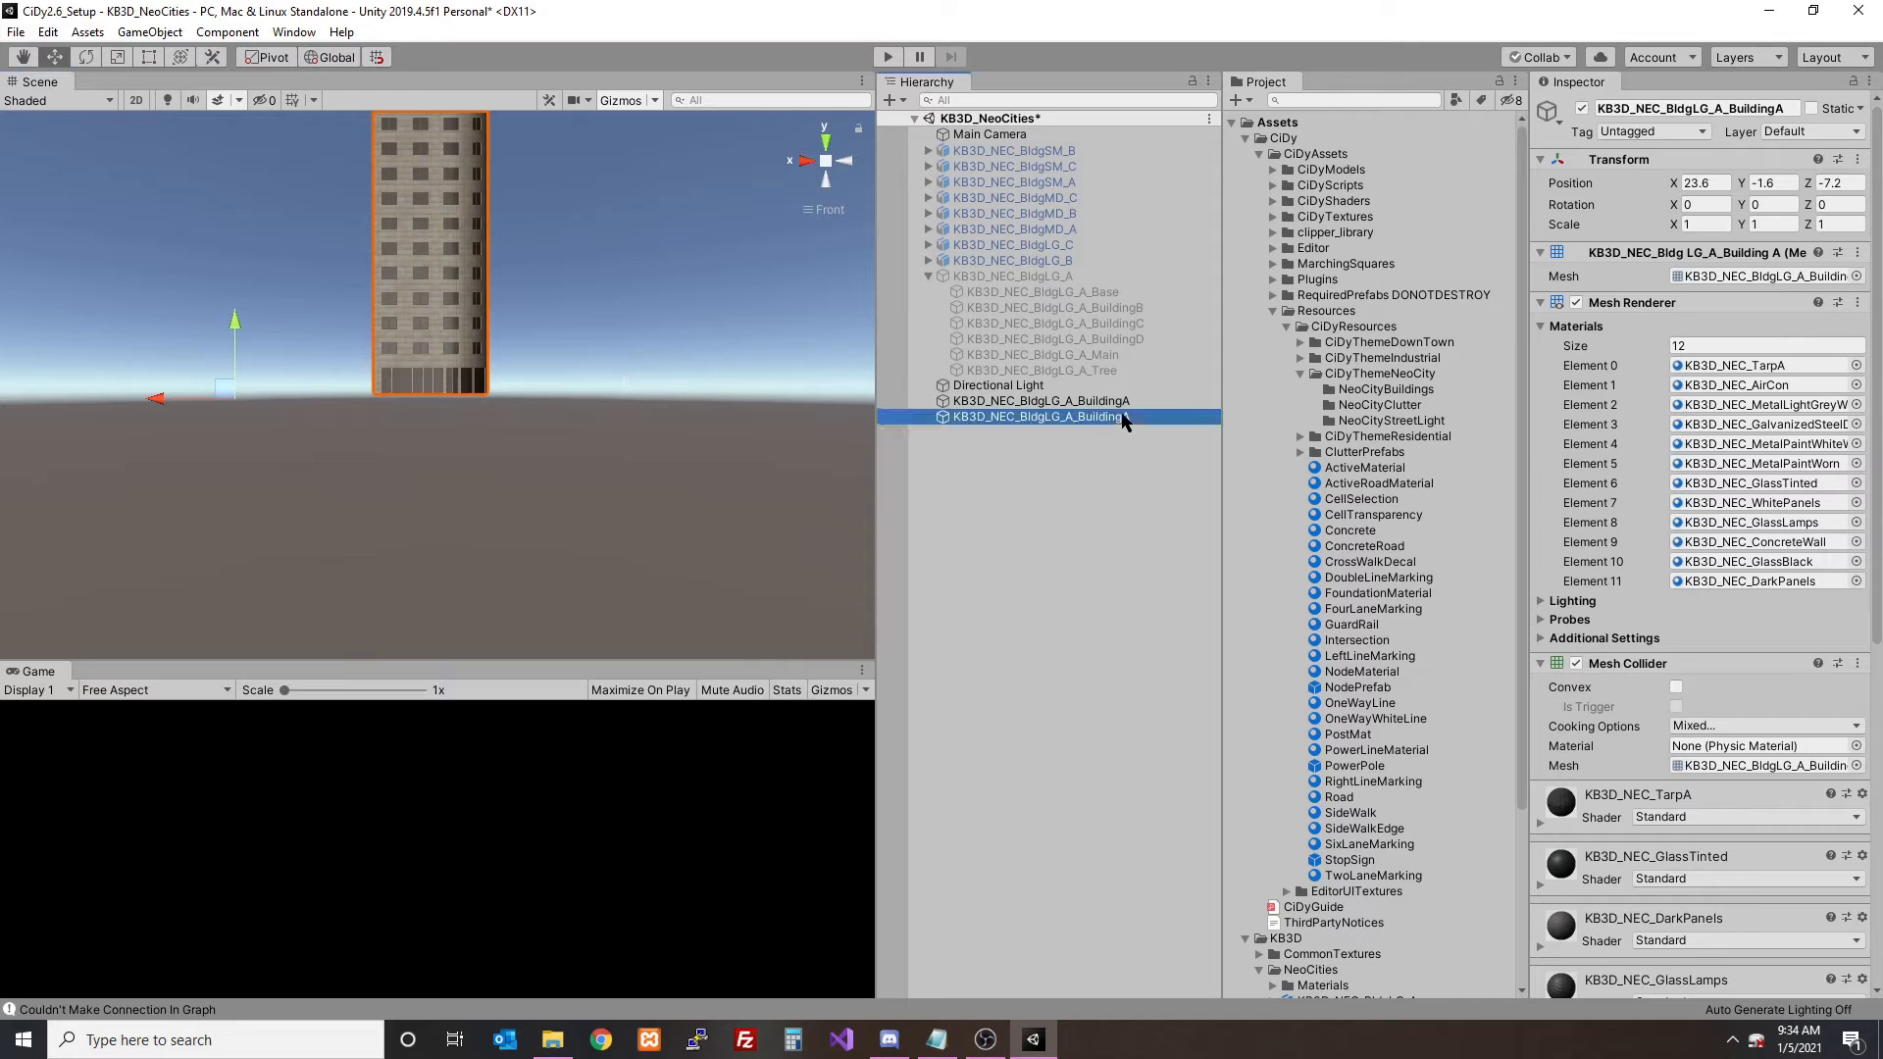
pyautogui.moveTo(1121, 416); pyautogui.dragTo(1335, 395)
pyautogui.click(987, 419)
pyautogui.click(929, 401)
pyautogui.click(1010, 401)
pyautogui.click(1385, 389)
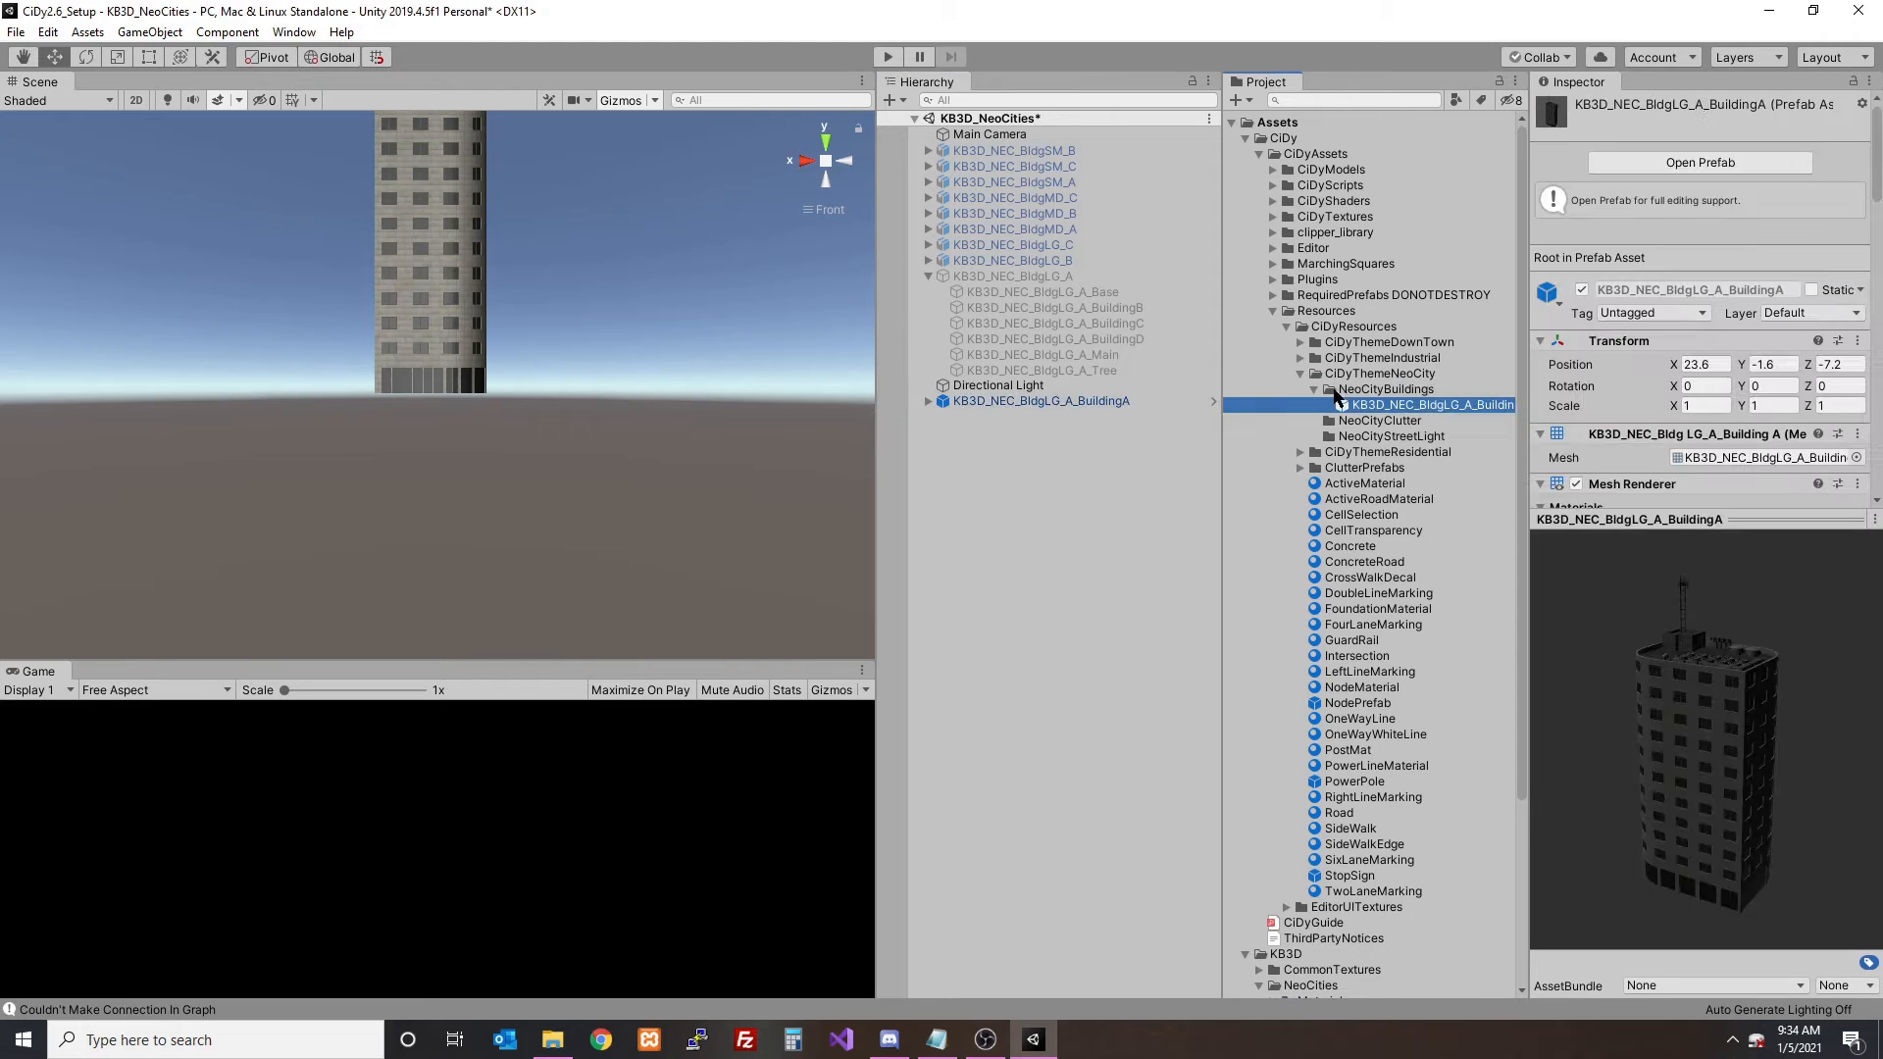
# - Delete the KB3D_NEC_BldgLG_A_BuildingA instance from the scene
pyautogui.click(1010, 386)
pyautogui.click(1020, 402)
pyautogui.press('Delete')
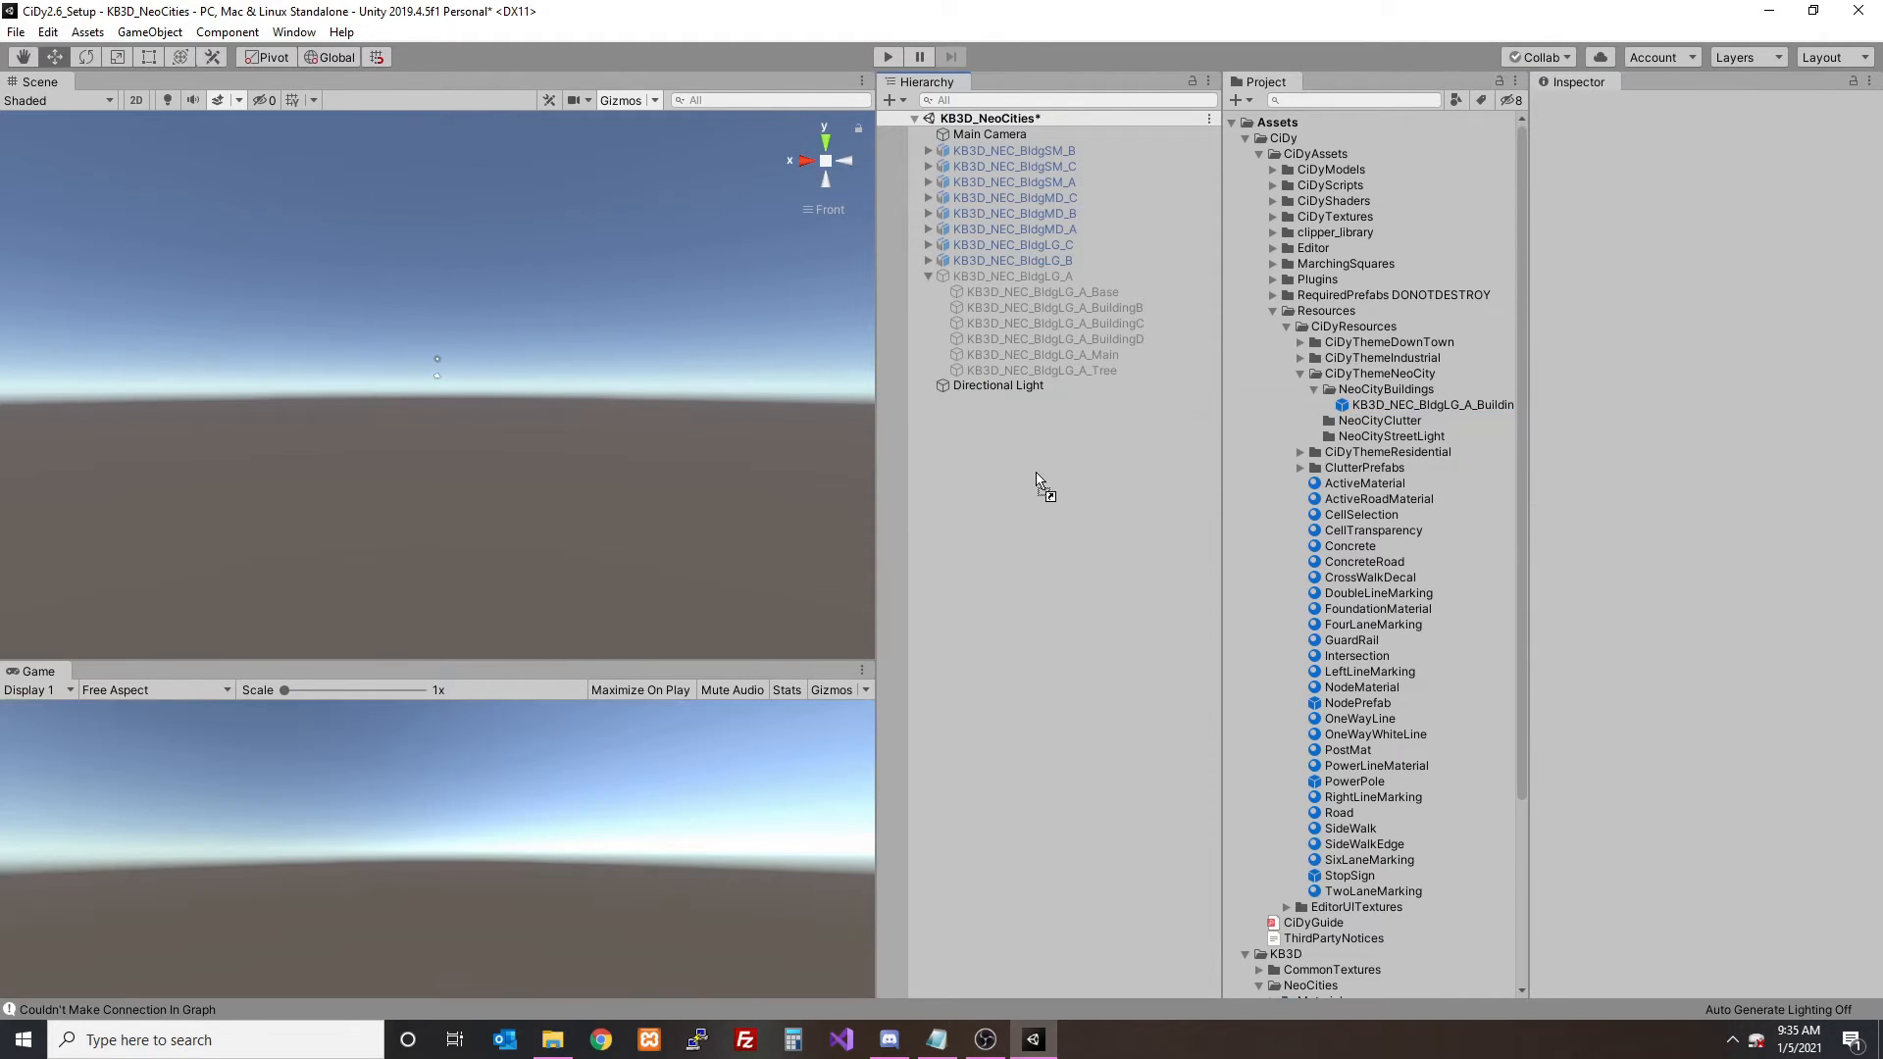
# - Place the BuildingA prefab from NeoCityBuildings in the scene and set its position to 0, 0, 0
pyautogui.moveTo(1037, 478); pyautogui.dragTo(1039, 481)
pyautogui.click(1728, 200)
pyautogui.write('0')
pyautogui.press('Tab')
pyautogui.write('0')
pyautogui.press('Tab')
pyautogui.write('0')
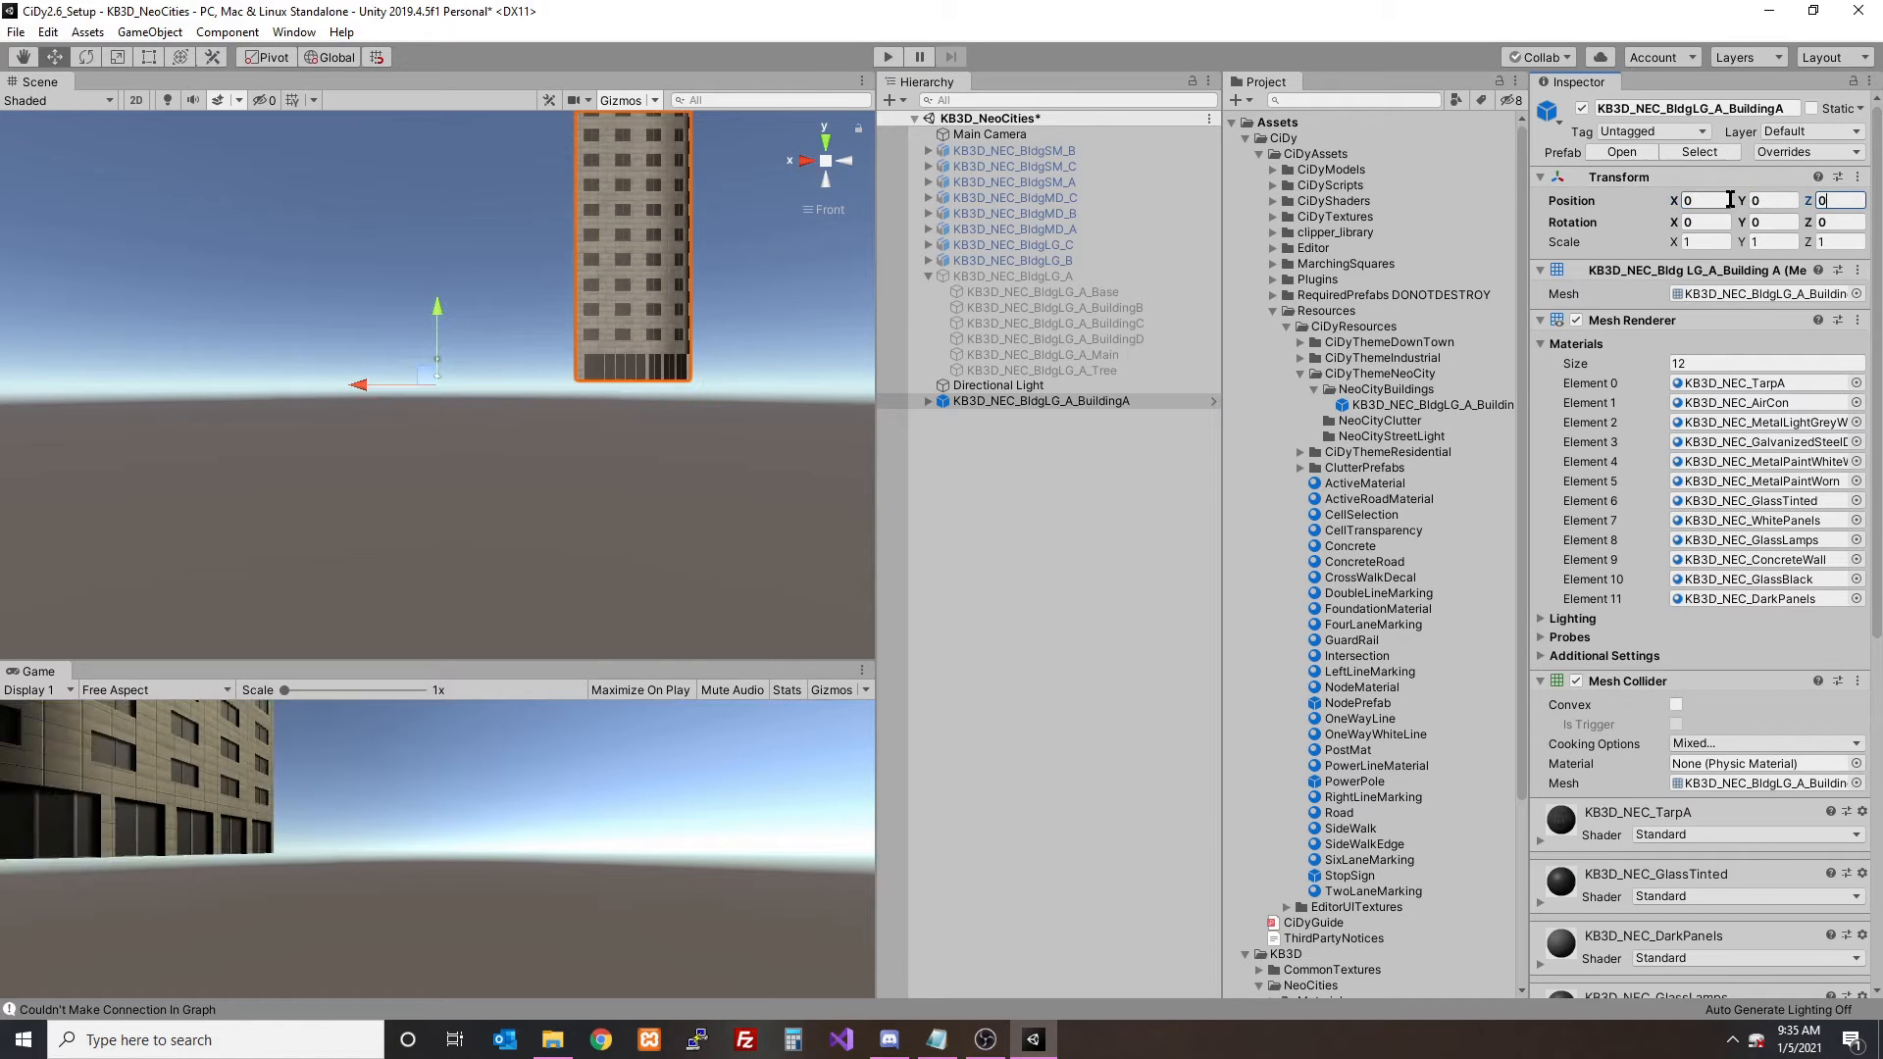
# - Completely unpack the placed BuildingA prefab and move its empty child out to the root of the scene
pyautogui.click(1040, 401)
pyautogui.click(927, 401)
pyautogui.click(1007, 417)
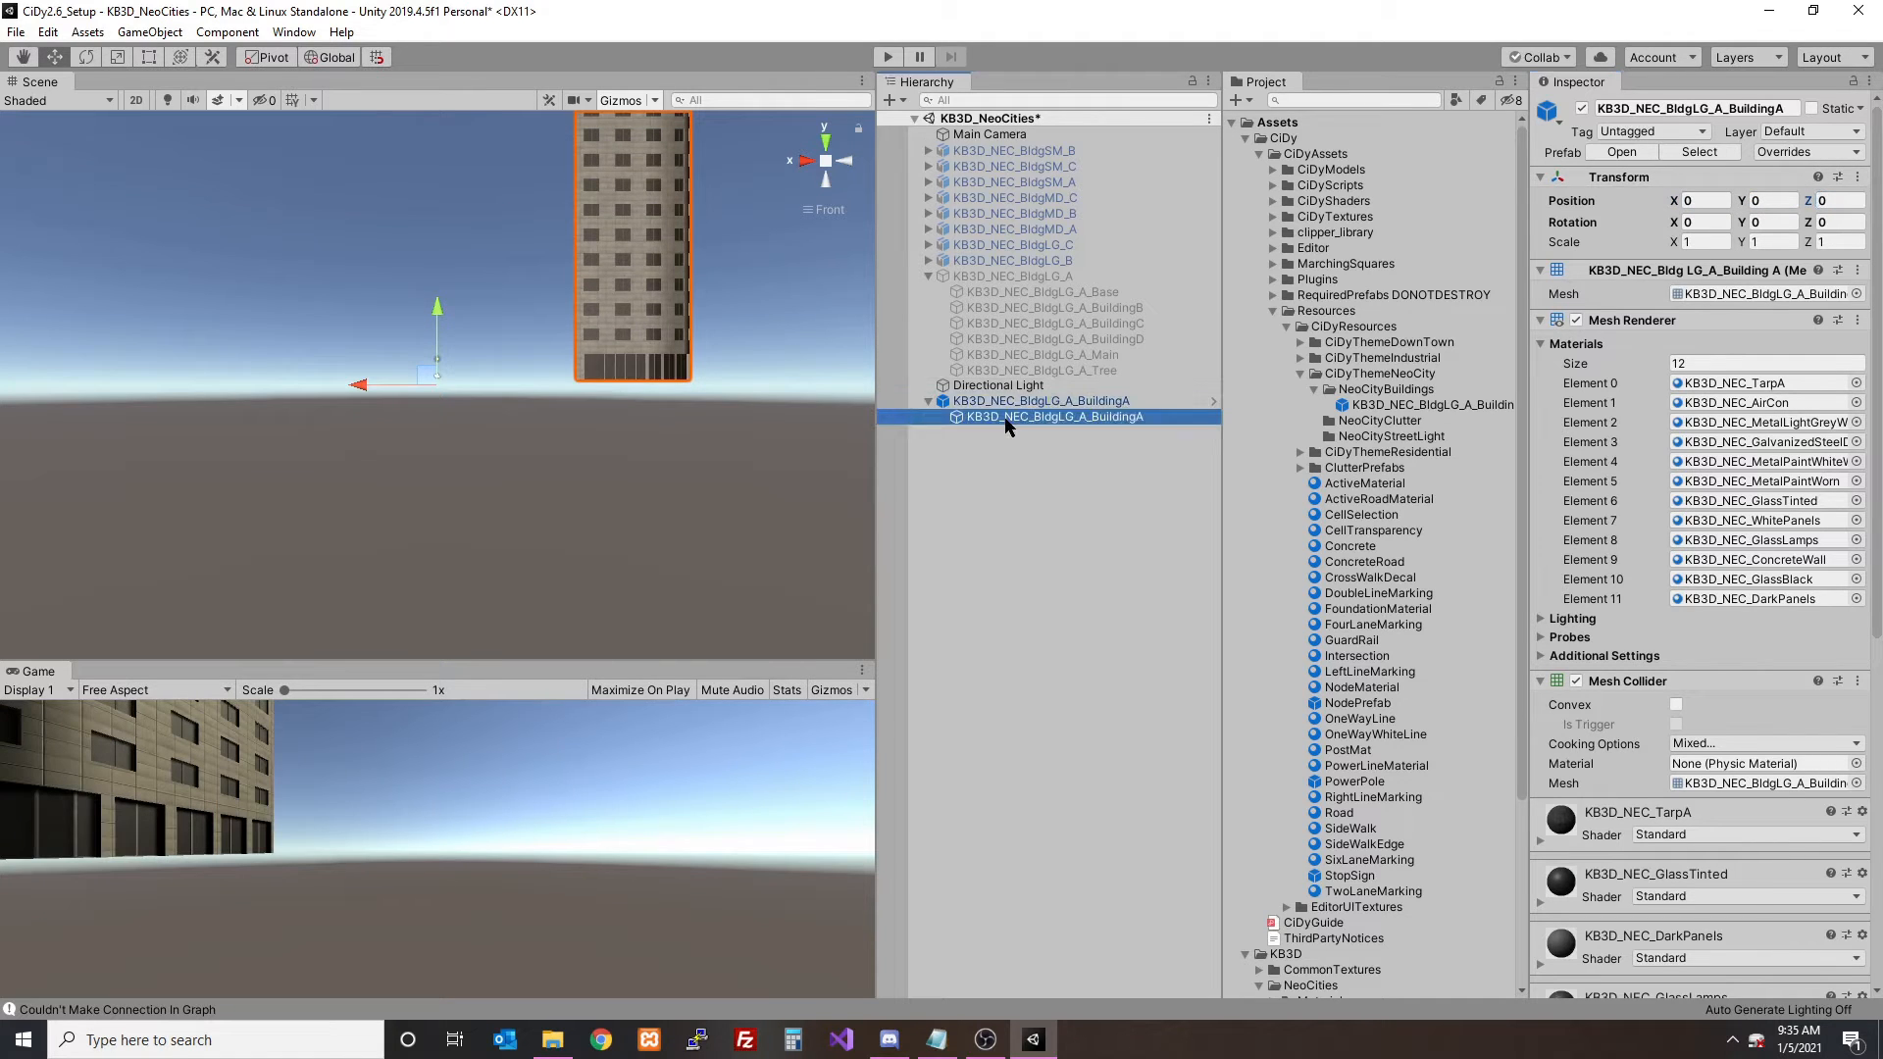
pyautogui.click(1013, 403)
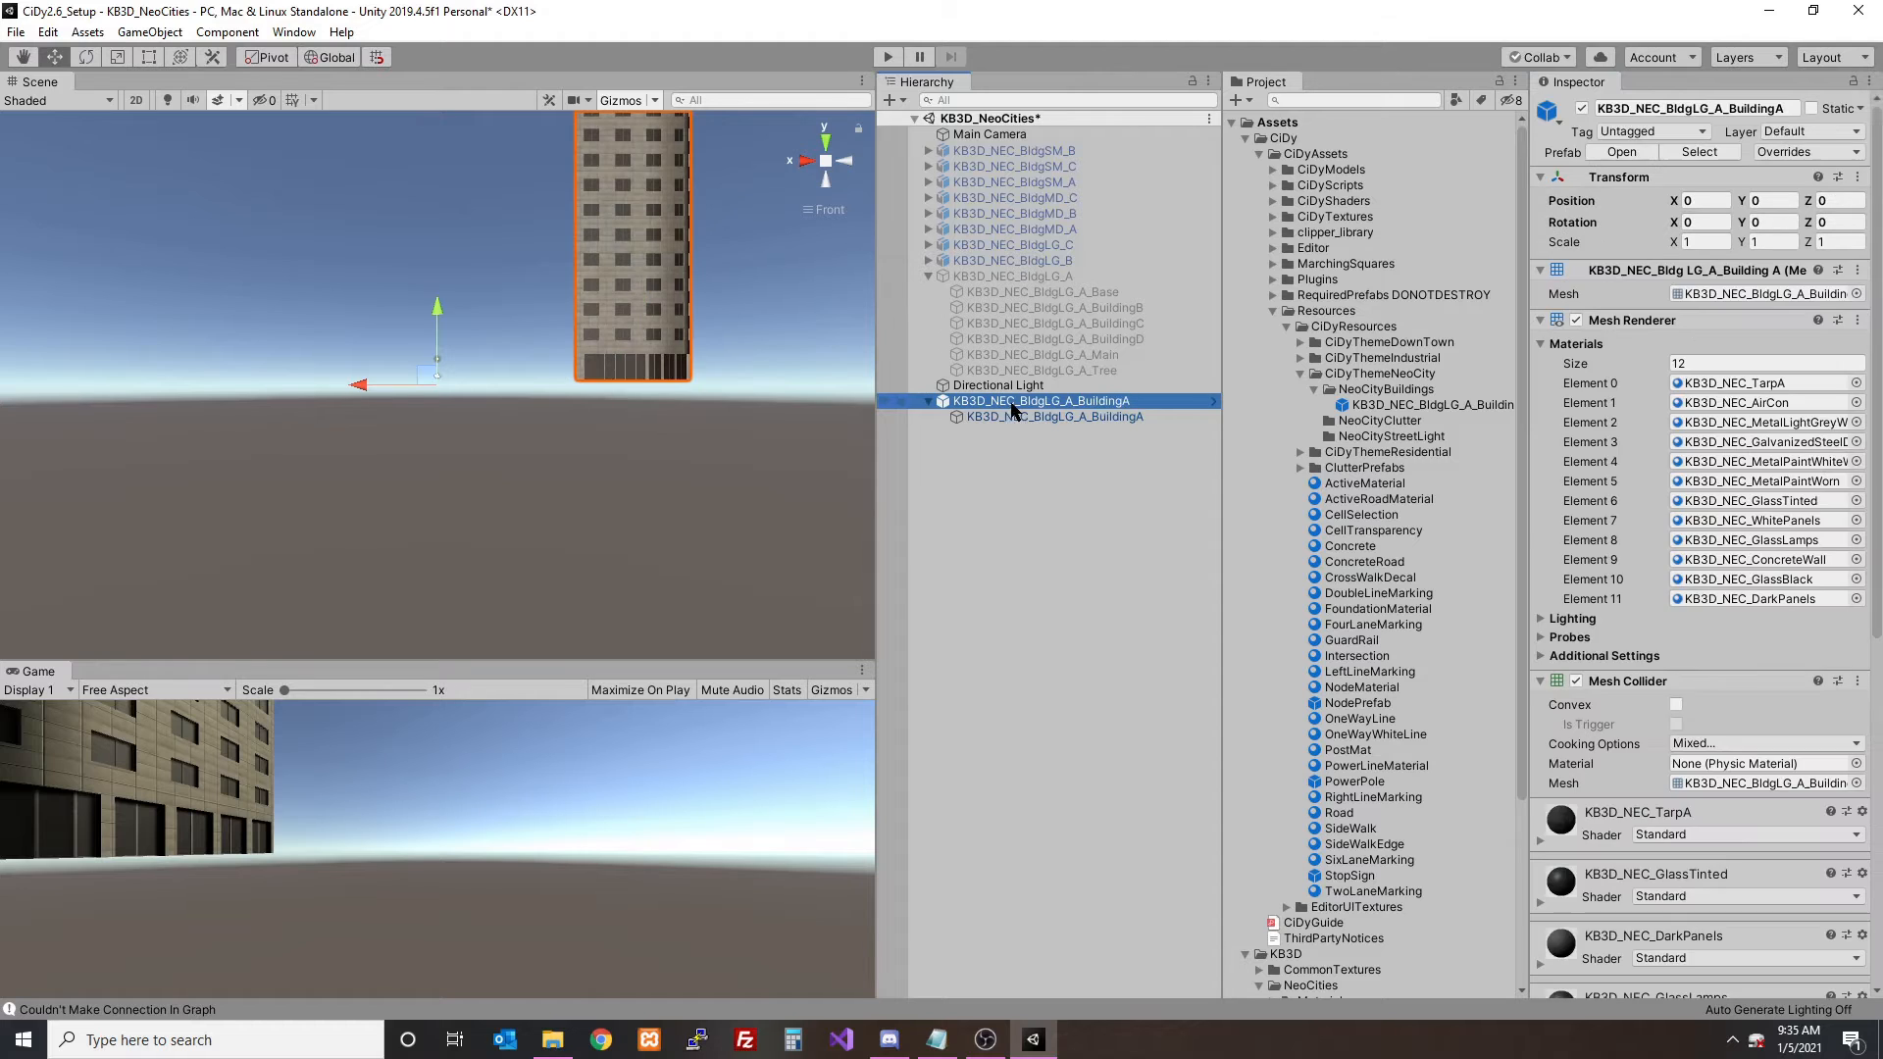
pyautogui.click(1408, 405)
pyautogui.click(1015, 401)
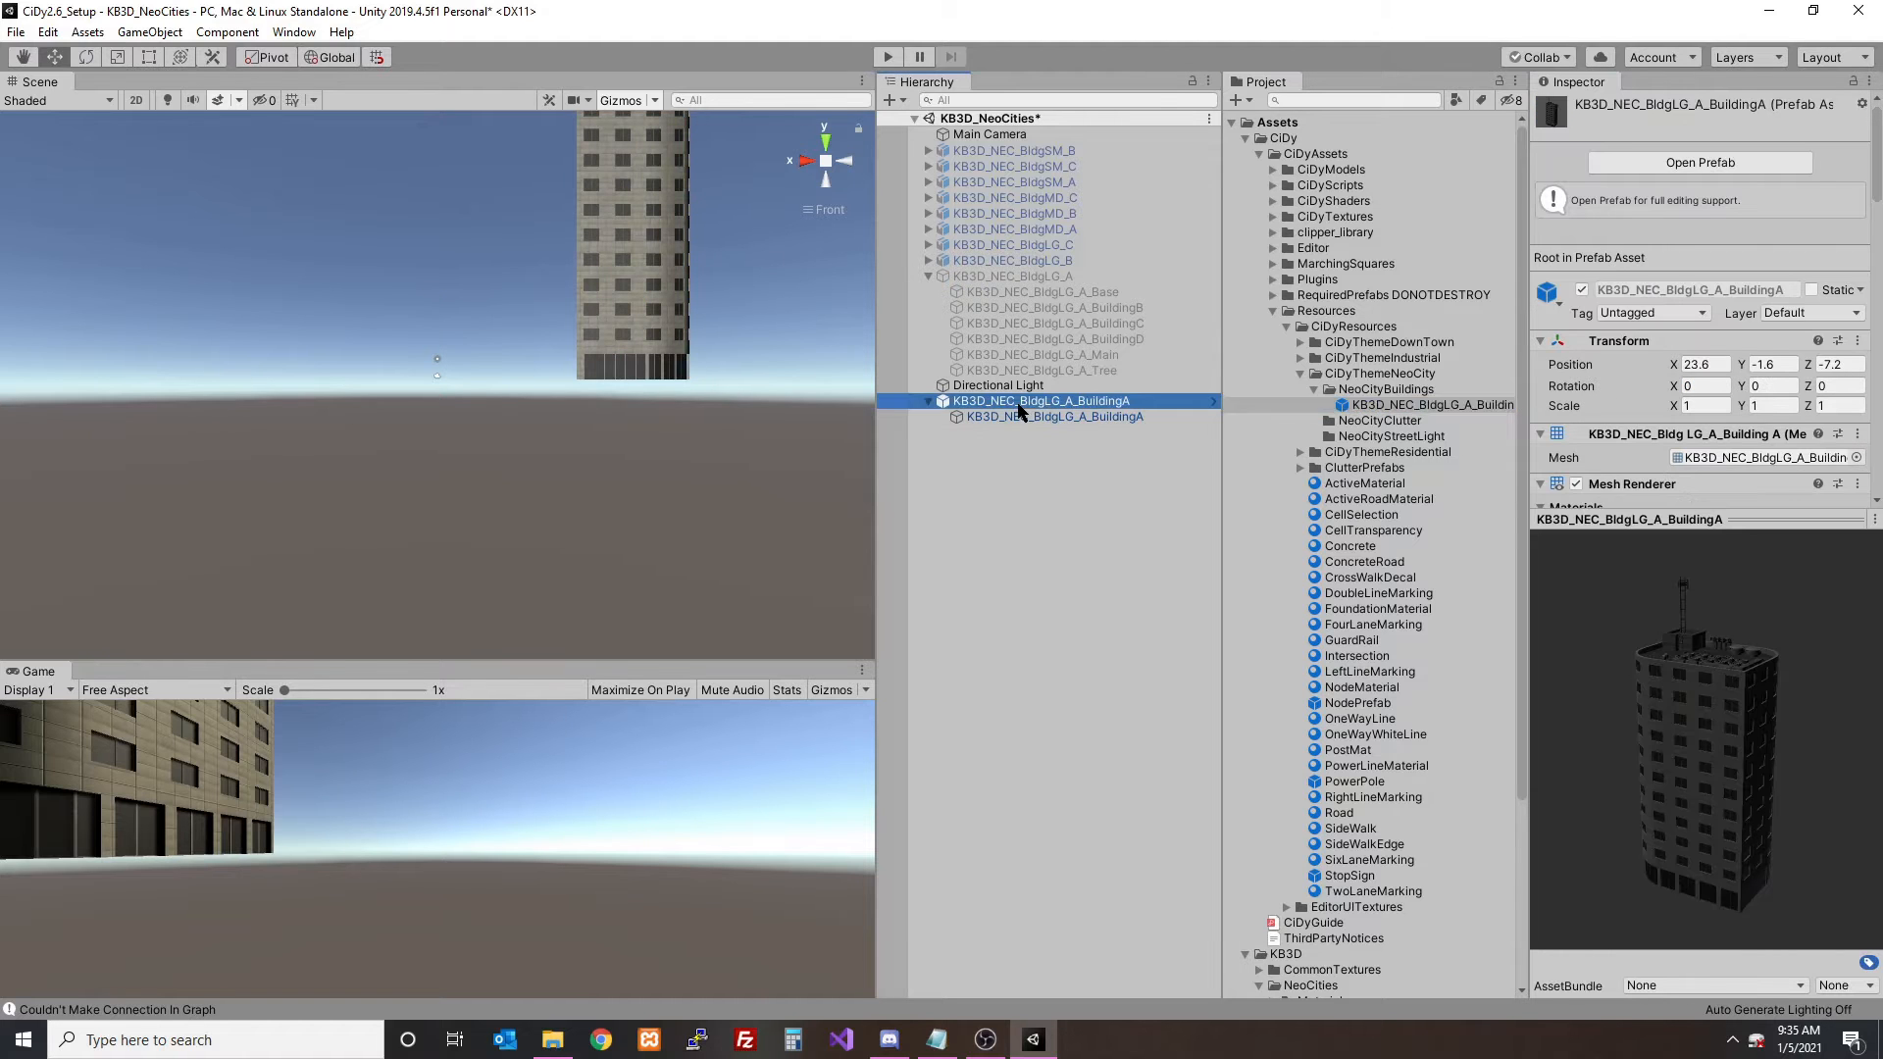
pyautogui.rightClick(1059, 401)
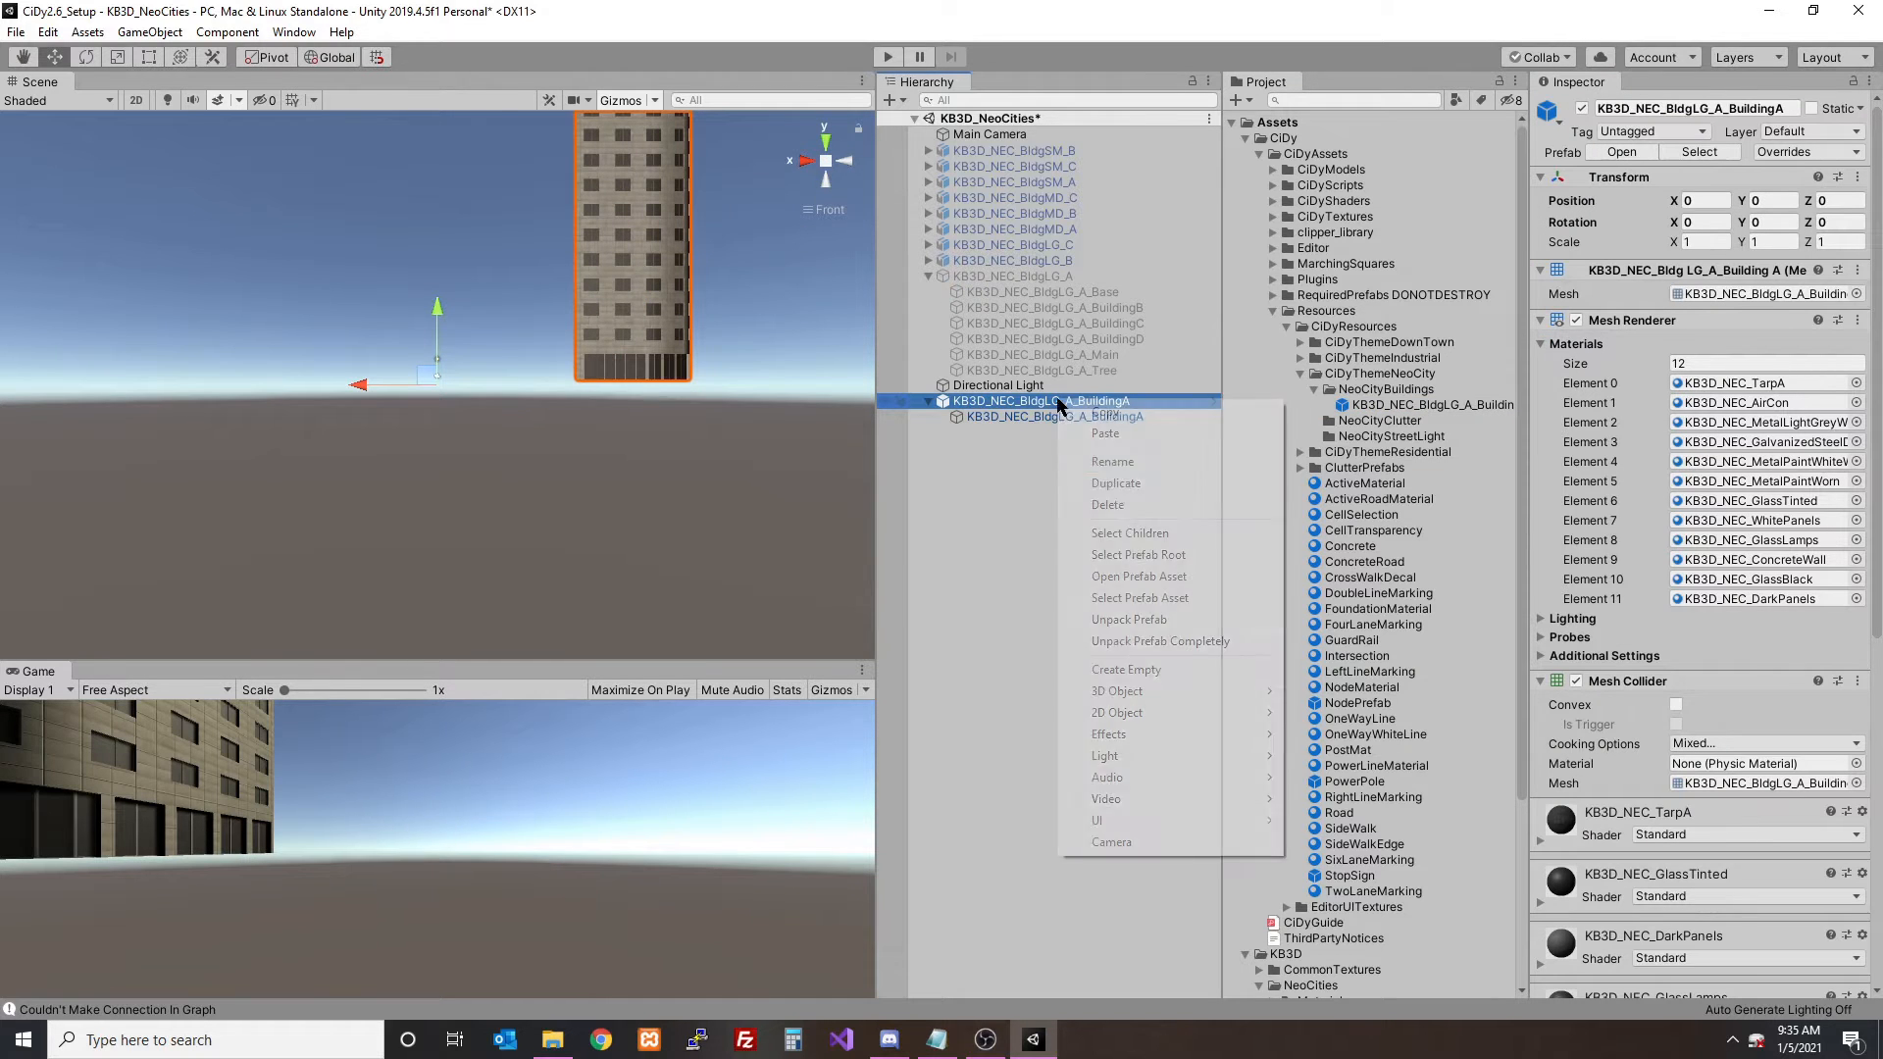
pyautogui.click(1128, 640)
pyautogui.click(1057, 417)
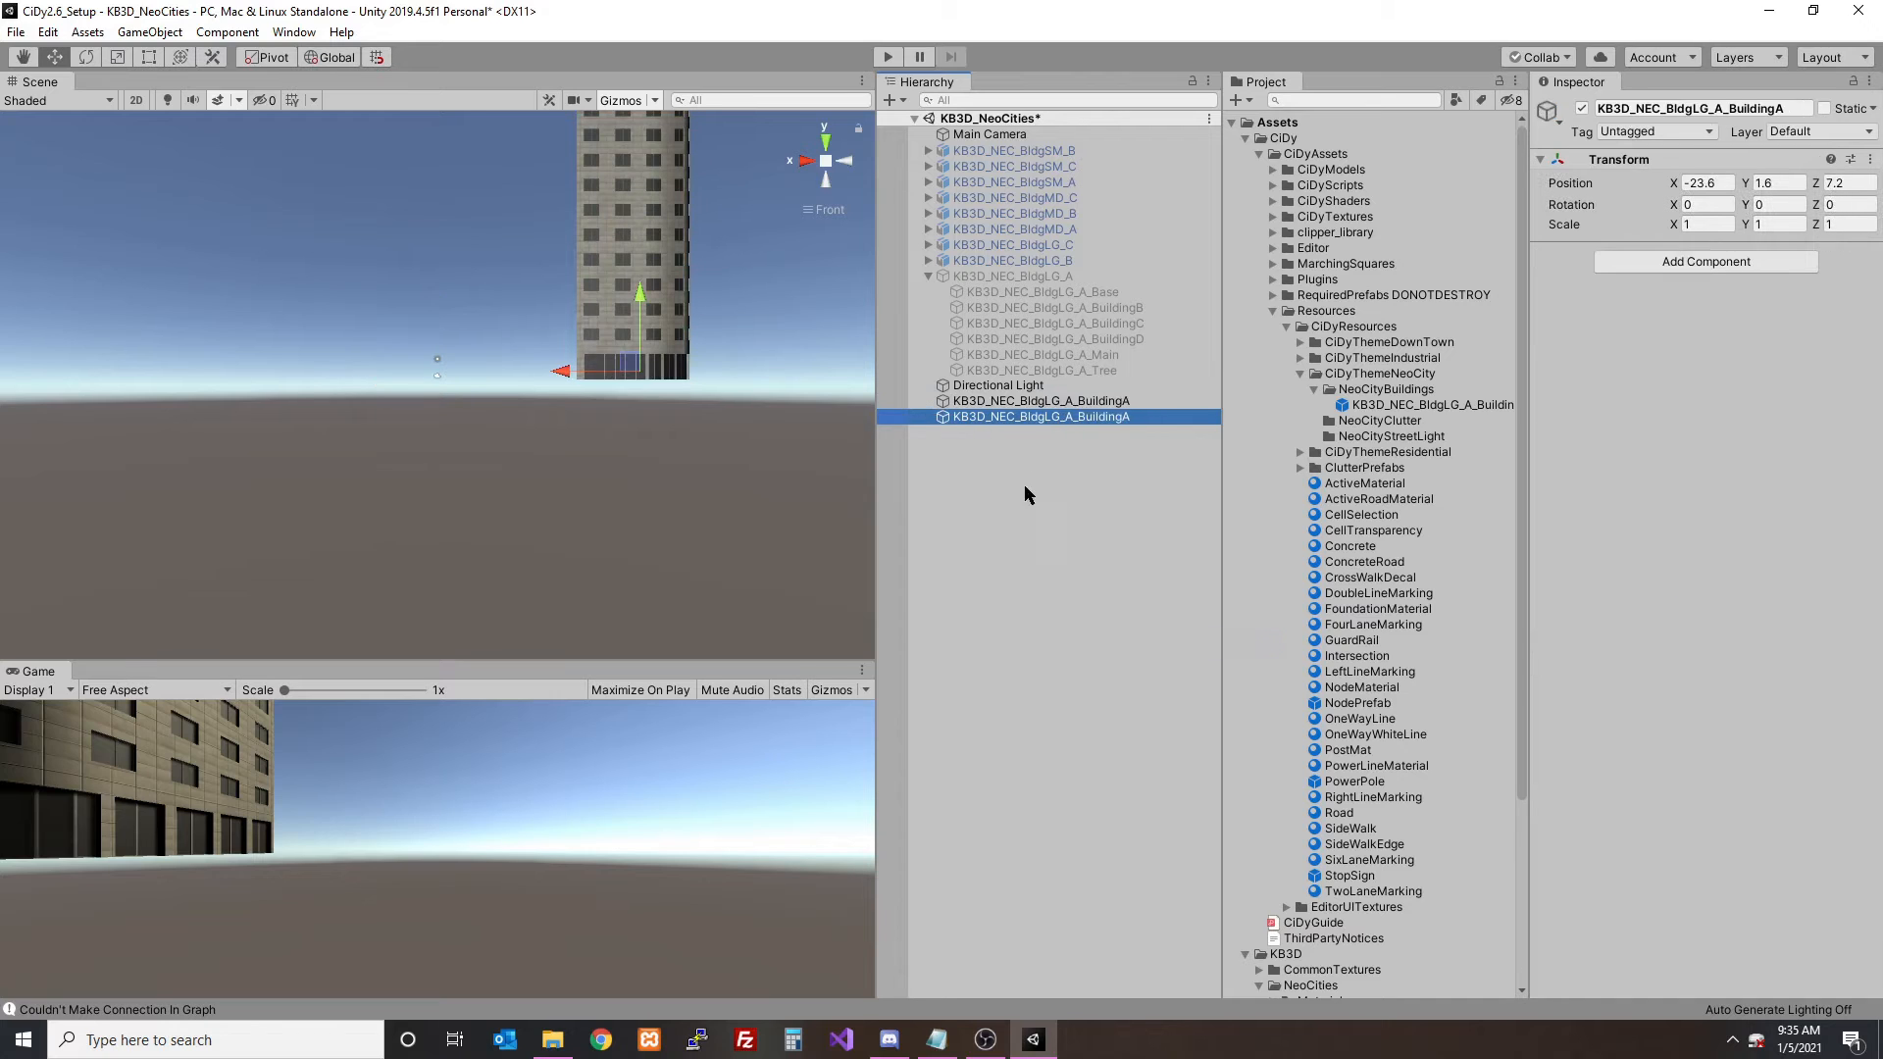
# - Try moving the empty object and the BuildingA mesh separately along the X axis
pyautogui.click(1018, 402)
pyautogui.click(1020, 418)
pyautogui.moveTo(555, 381); pyautogui.dragTo(372, 370)
pyautogui.click(1026, 403)
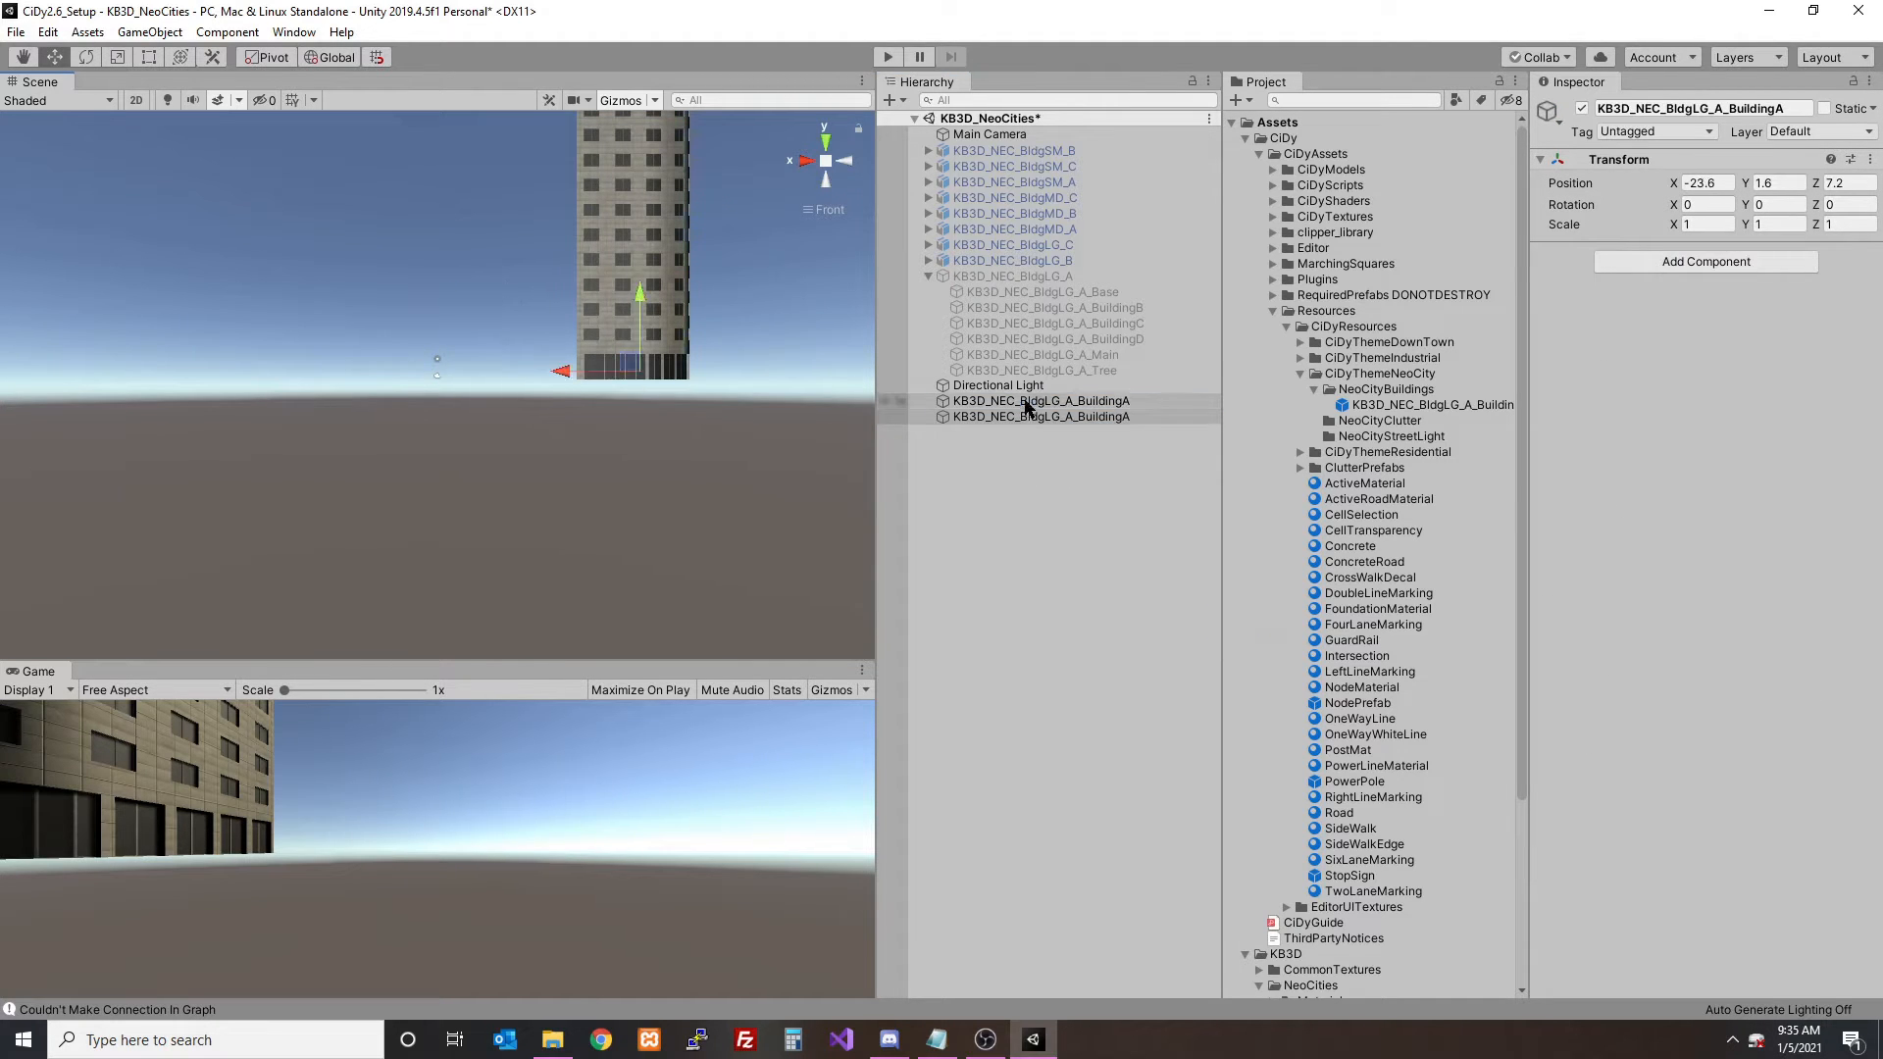
pyautogui.moveTo(377, 384); pyautogui.dragTo(209, 384)
pyautogui.click(1028, 416)
pyautogui.click(1021, 401)
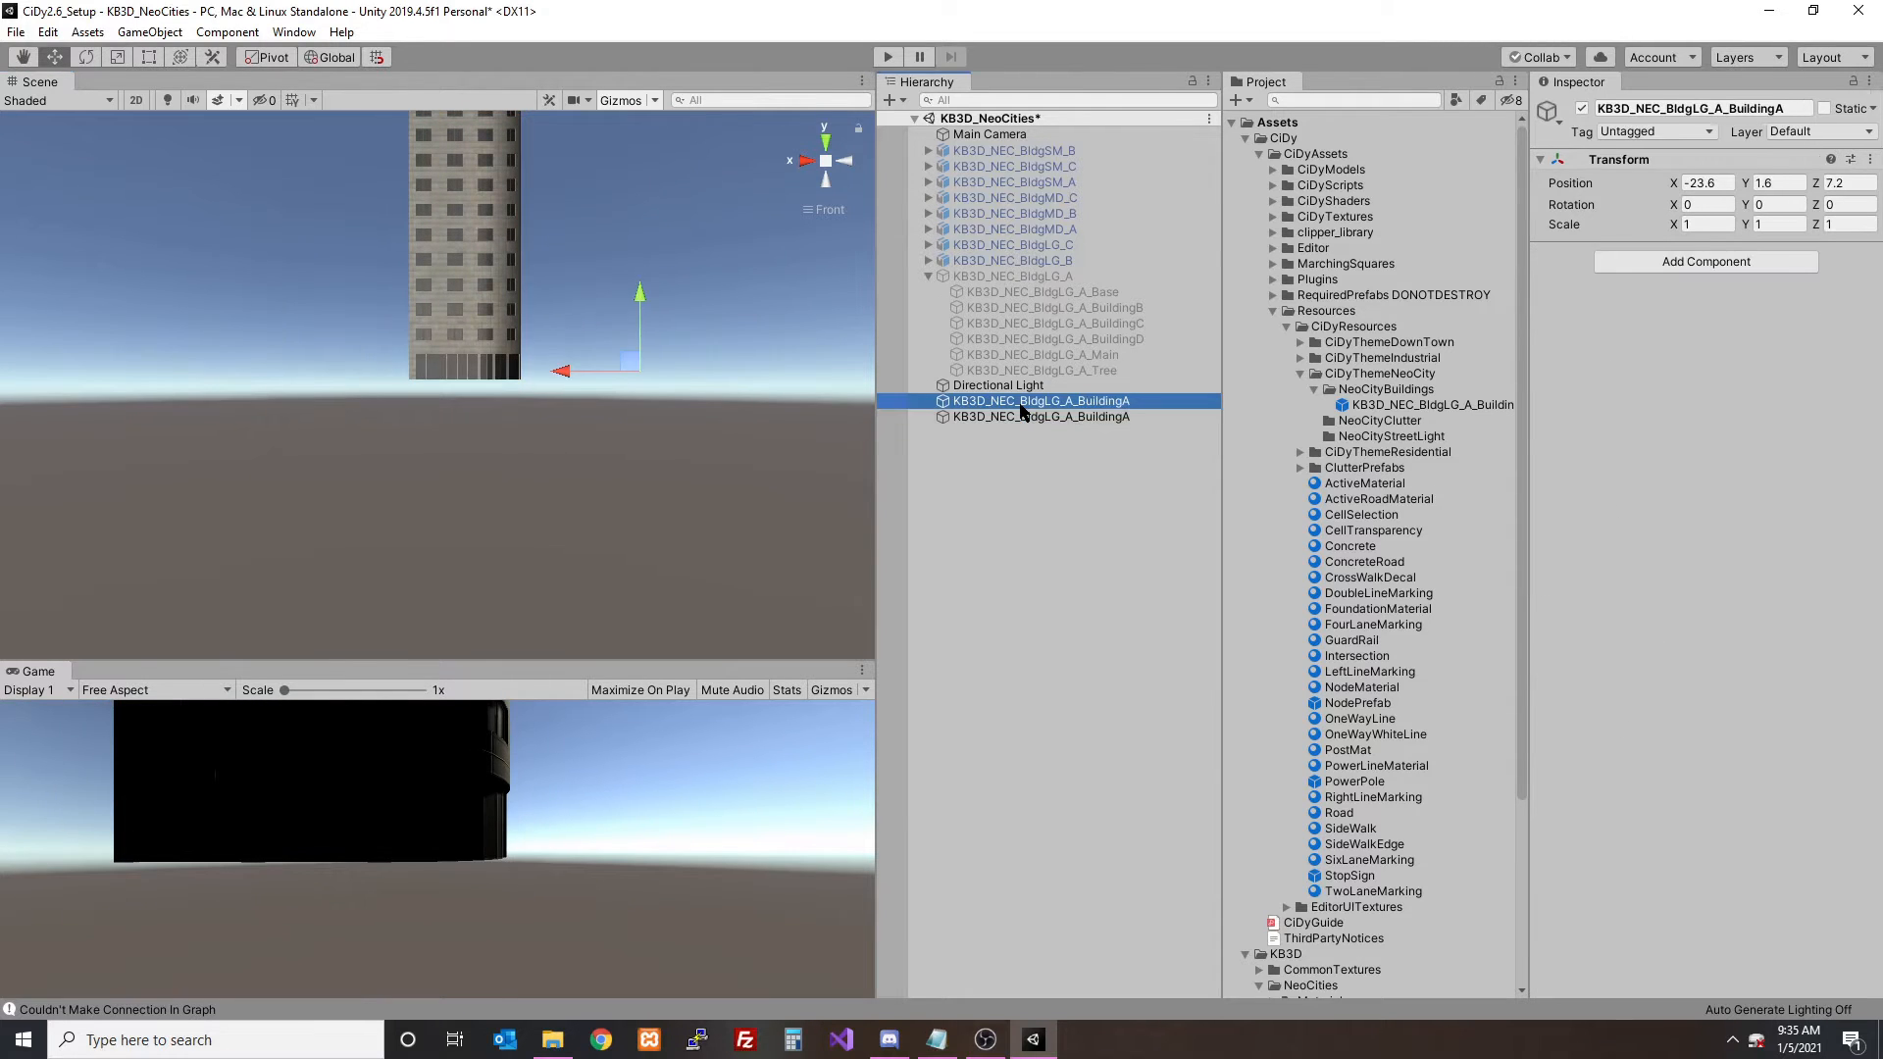
# - Set the position of both BuildingA objects to 0, 0, 0 together
pyautogui.keyDown('ctrl'); pyautogui.click(1027, 416); pyautogui.keyUp('ctrl')
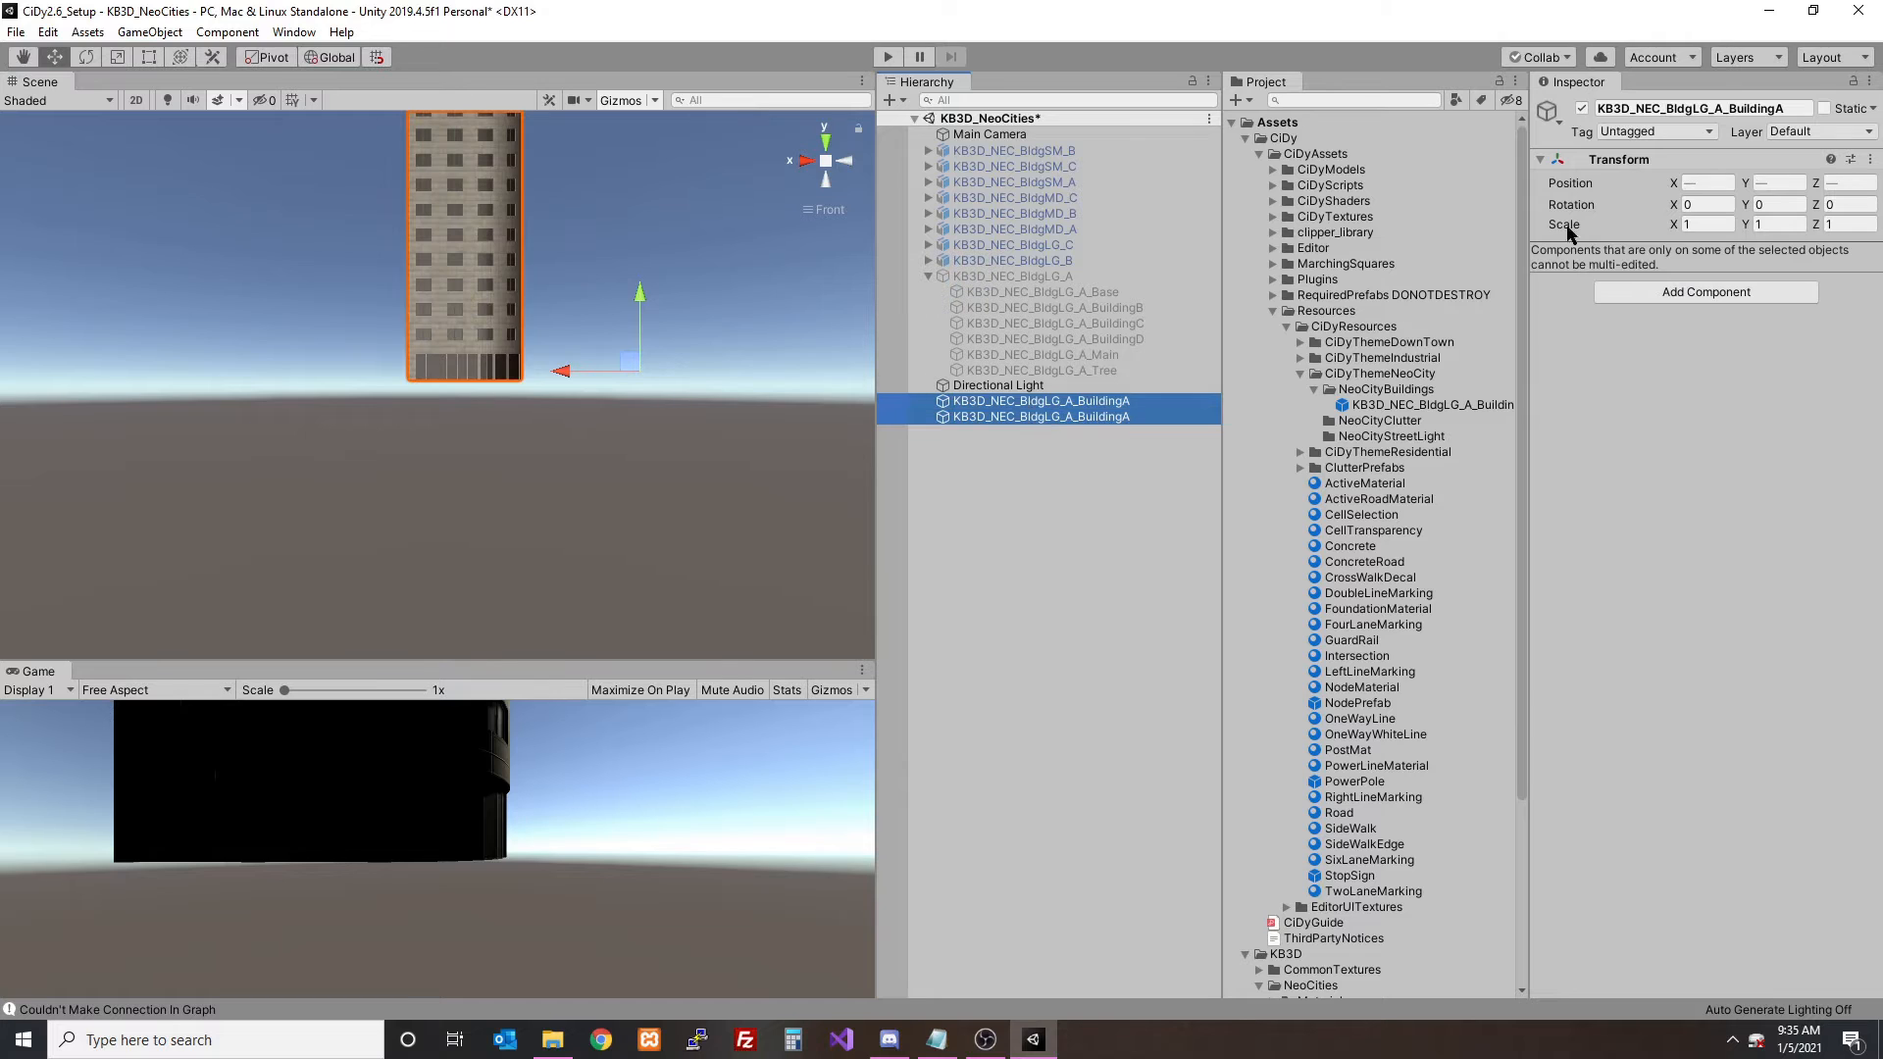
pyautogui.click(1714, 184)
pyautogui.write('0')
pyautogui.press('Return')
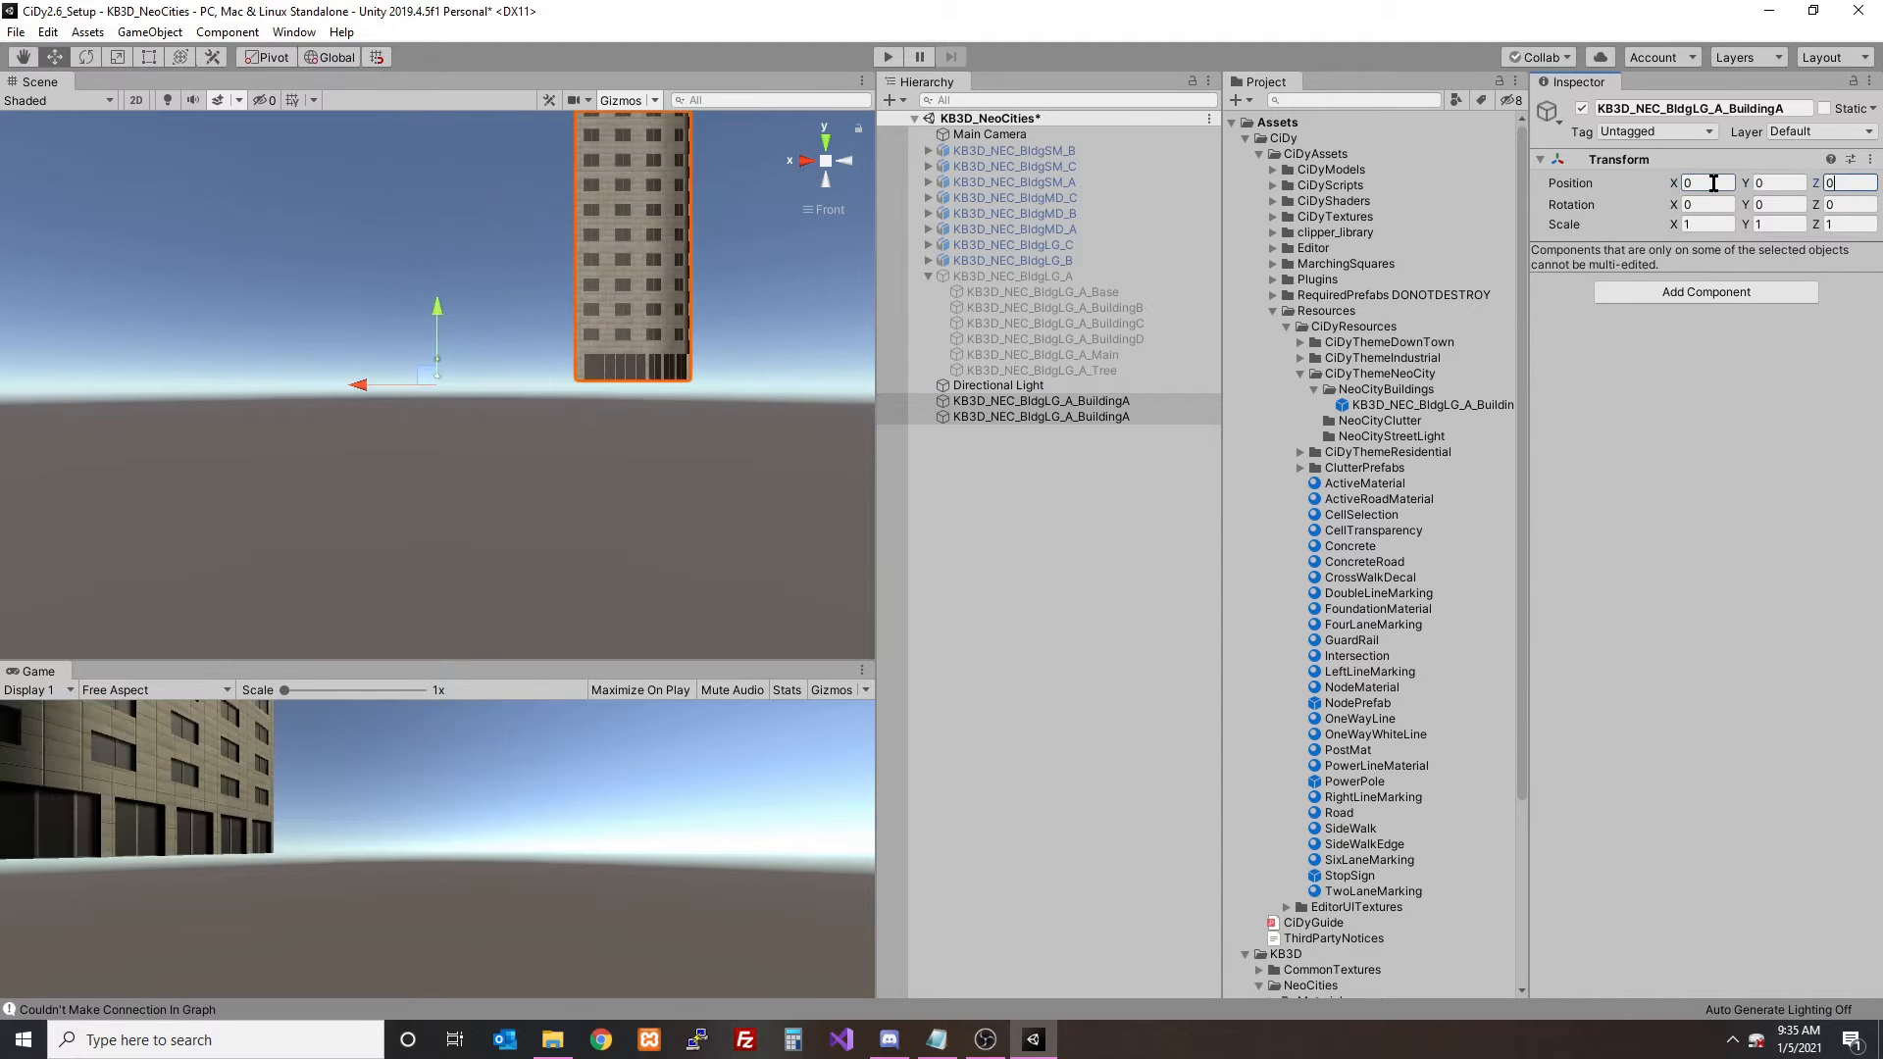
# - Rename the empty object KB3D_NEC_BldgLG_A_BuildingAHolder
pyautogui.click(1047, 401)
pyautogui.click(1057, 417)
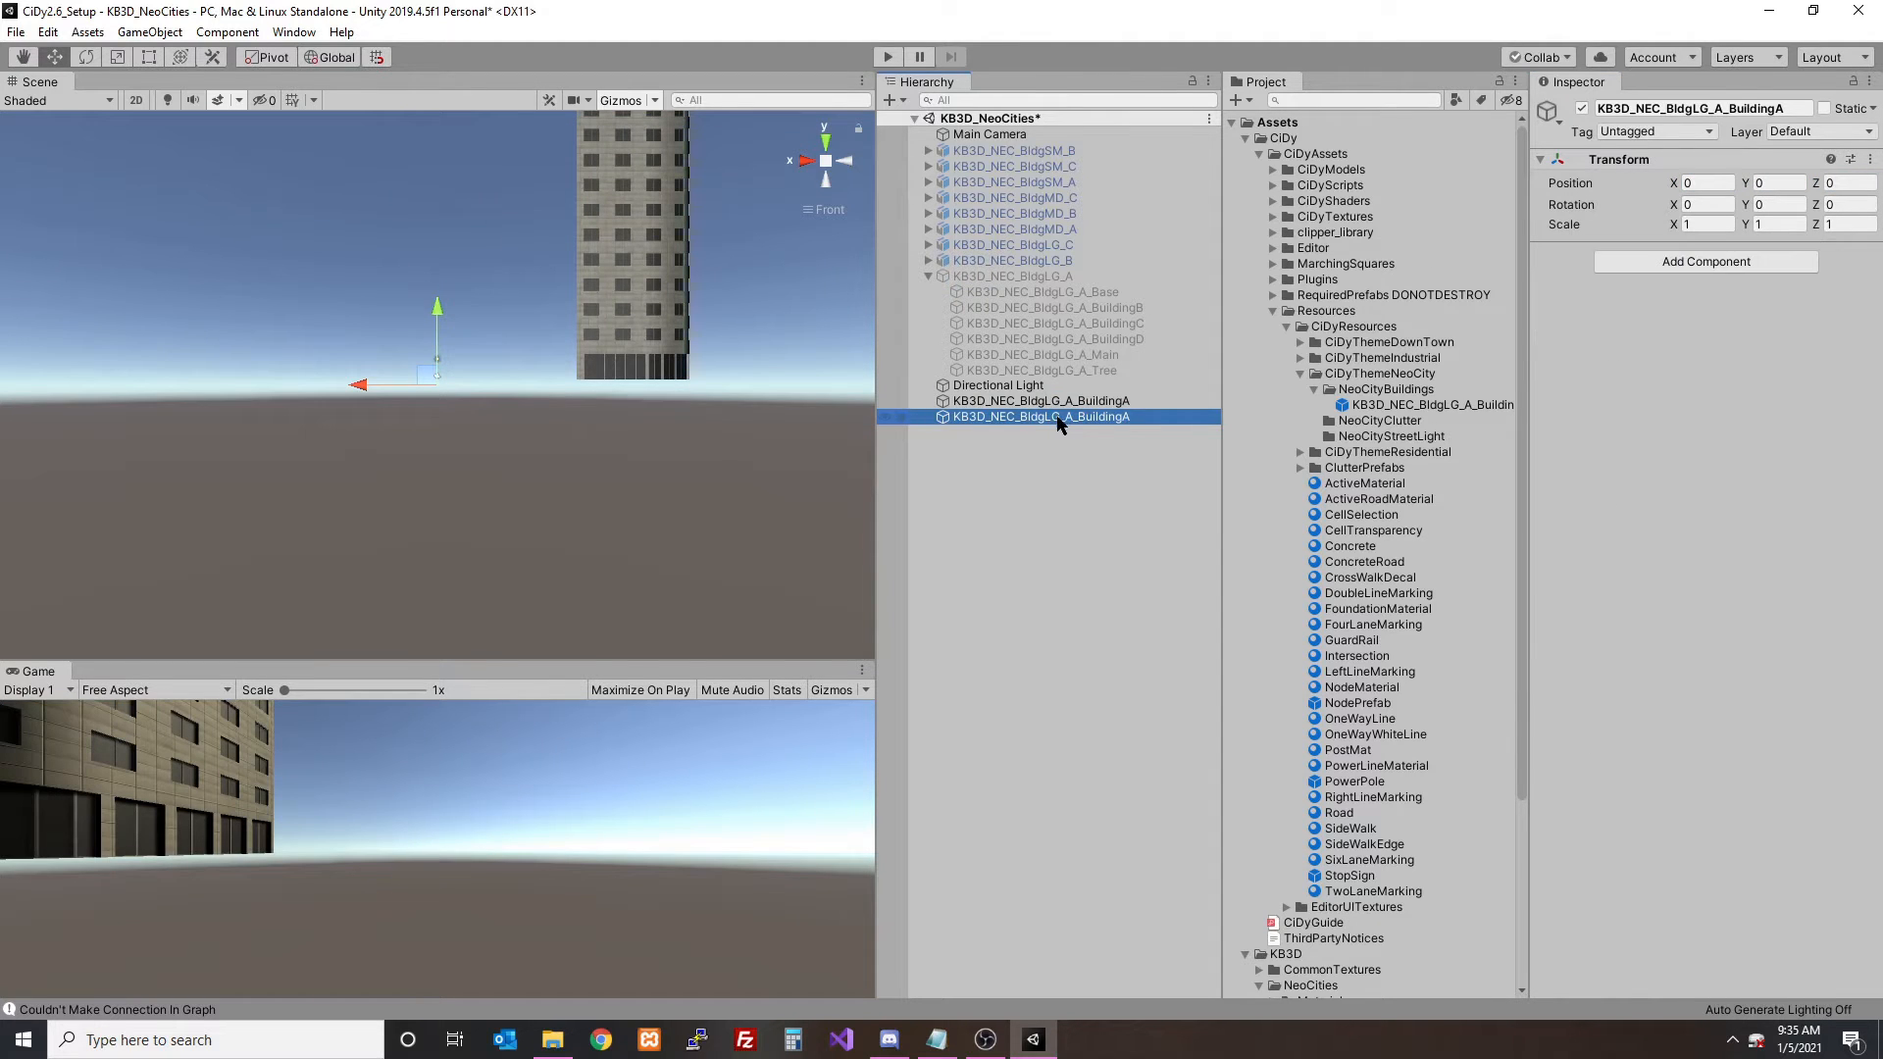
pyautogui.click(1057, 418)
pyautogui.write('Hol')
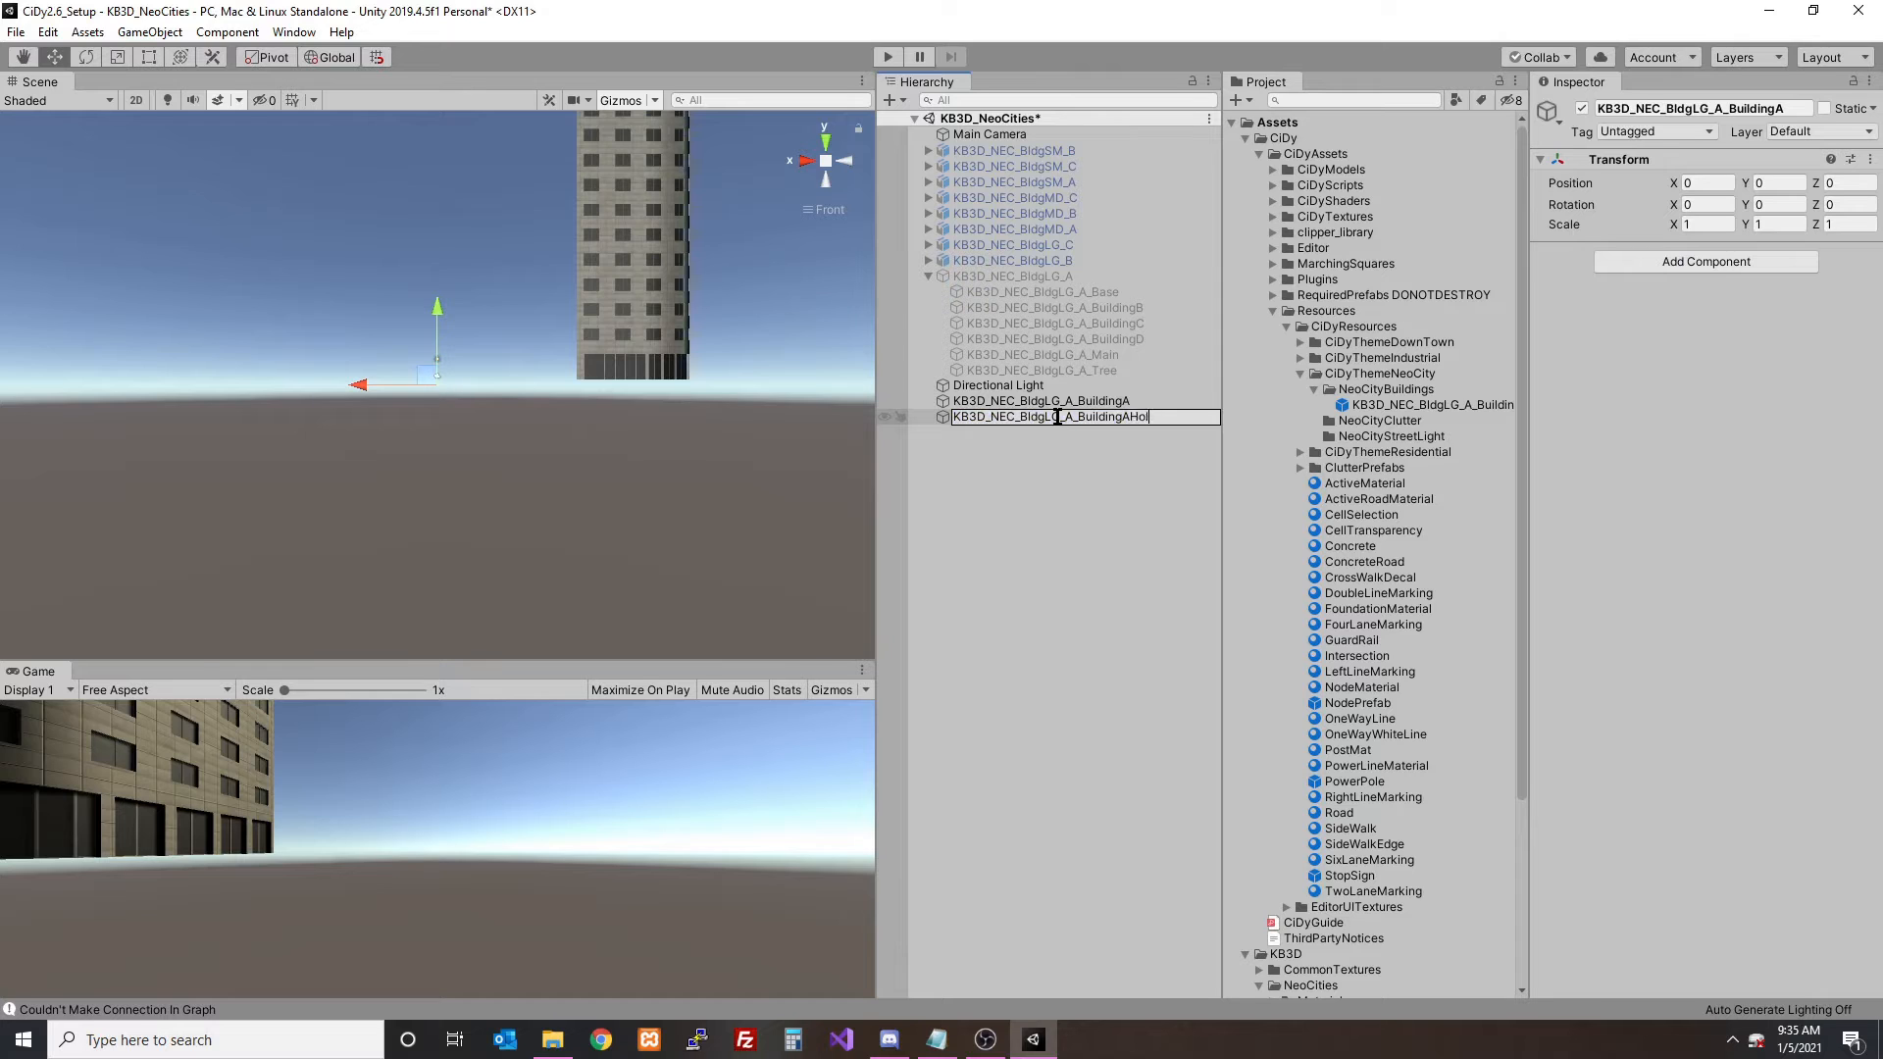
pyautogui.write('der')
pyautogui.press('Return')
# - Move the BuildingA mesh to about X 23.3 and Y -1.4 so its base sits on the empty holder
pyautogui.click(1054, 401)
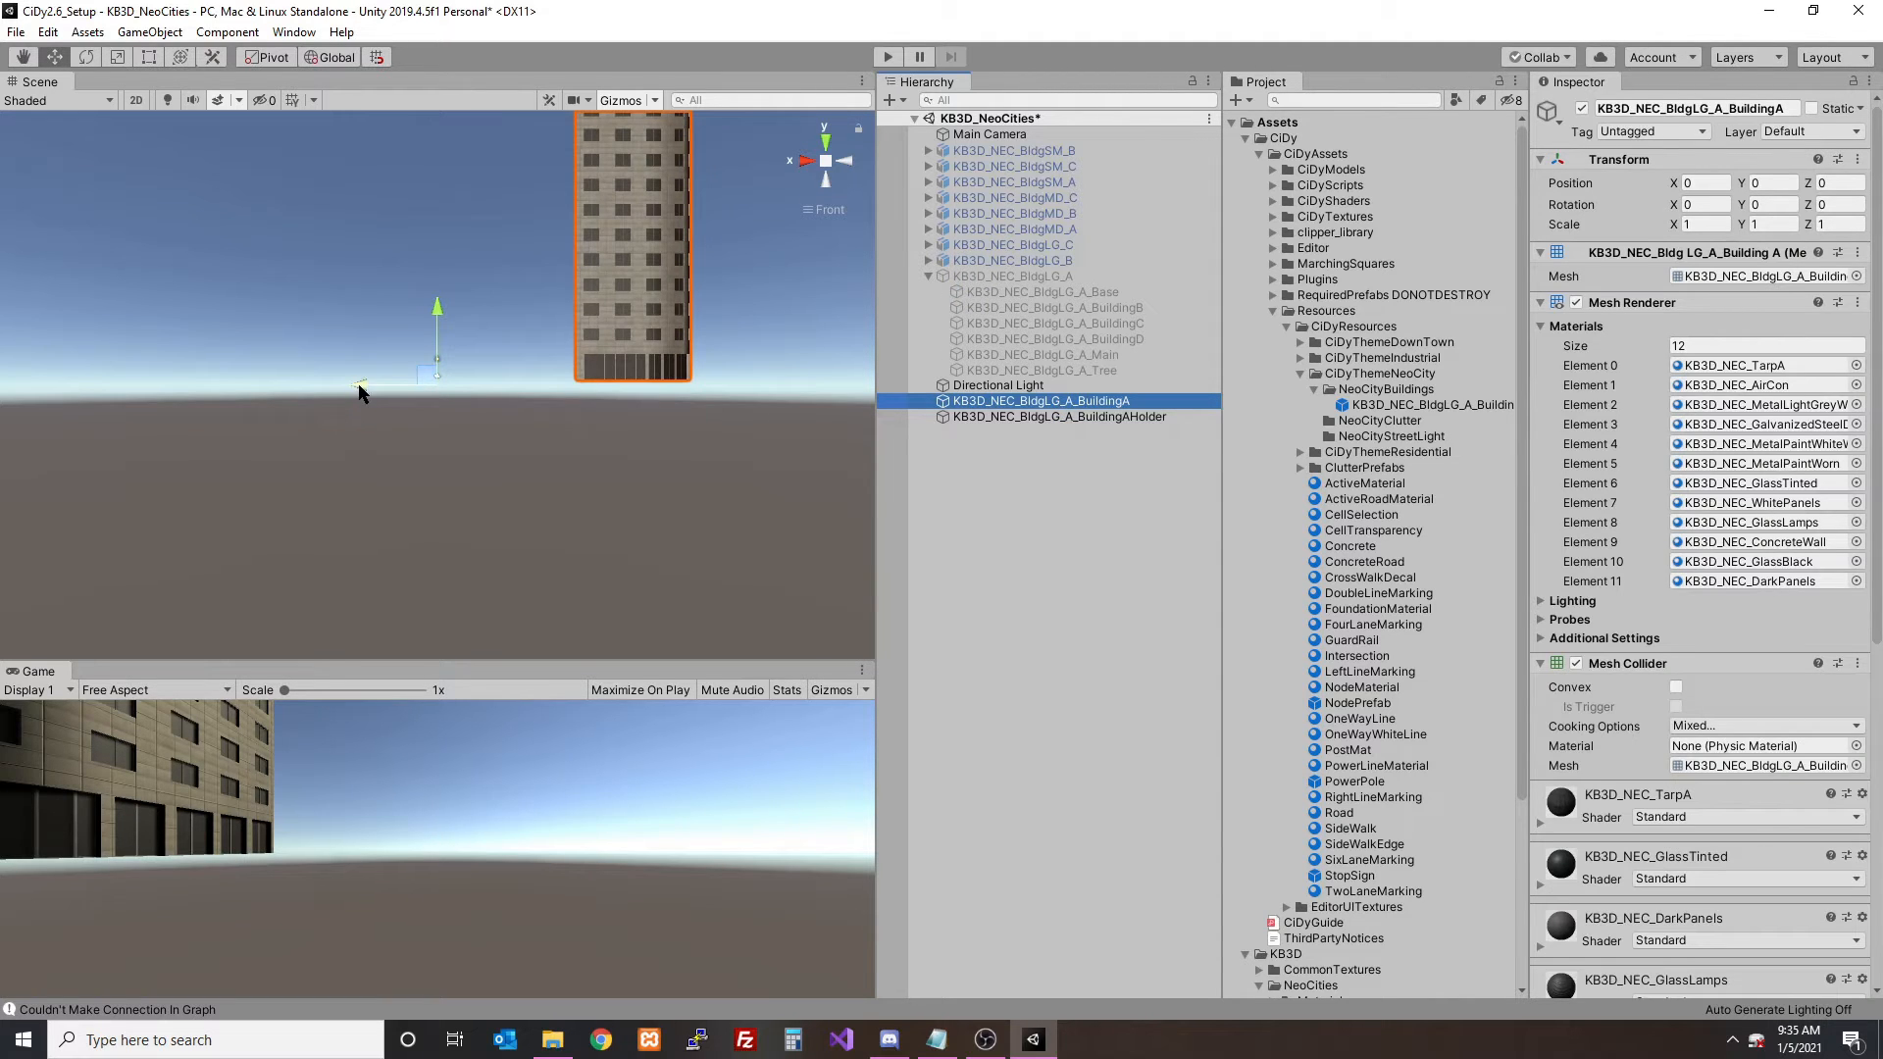
pyautogui.moveTo(359, 392); pyautogui.dragTo(160, 388)
pyautogui.moveTo(236, 312); pyautogui.dragTo(238, 325)
pyautogui.click(823, 144)
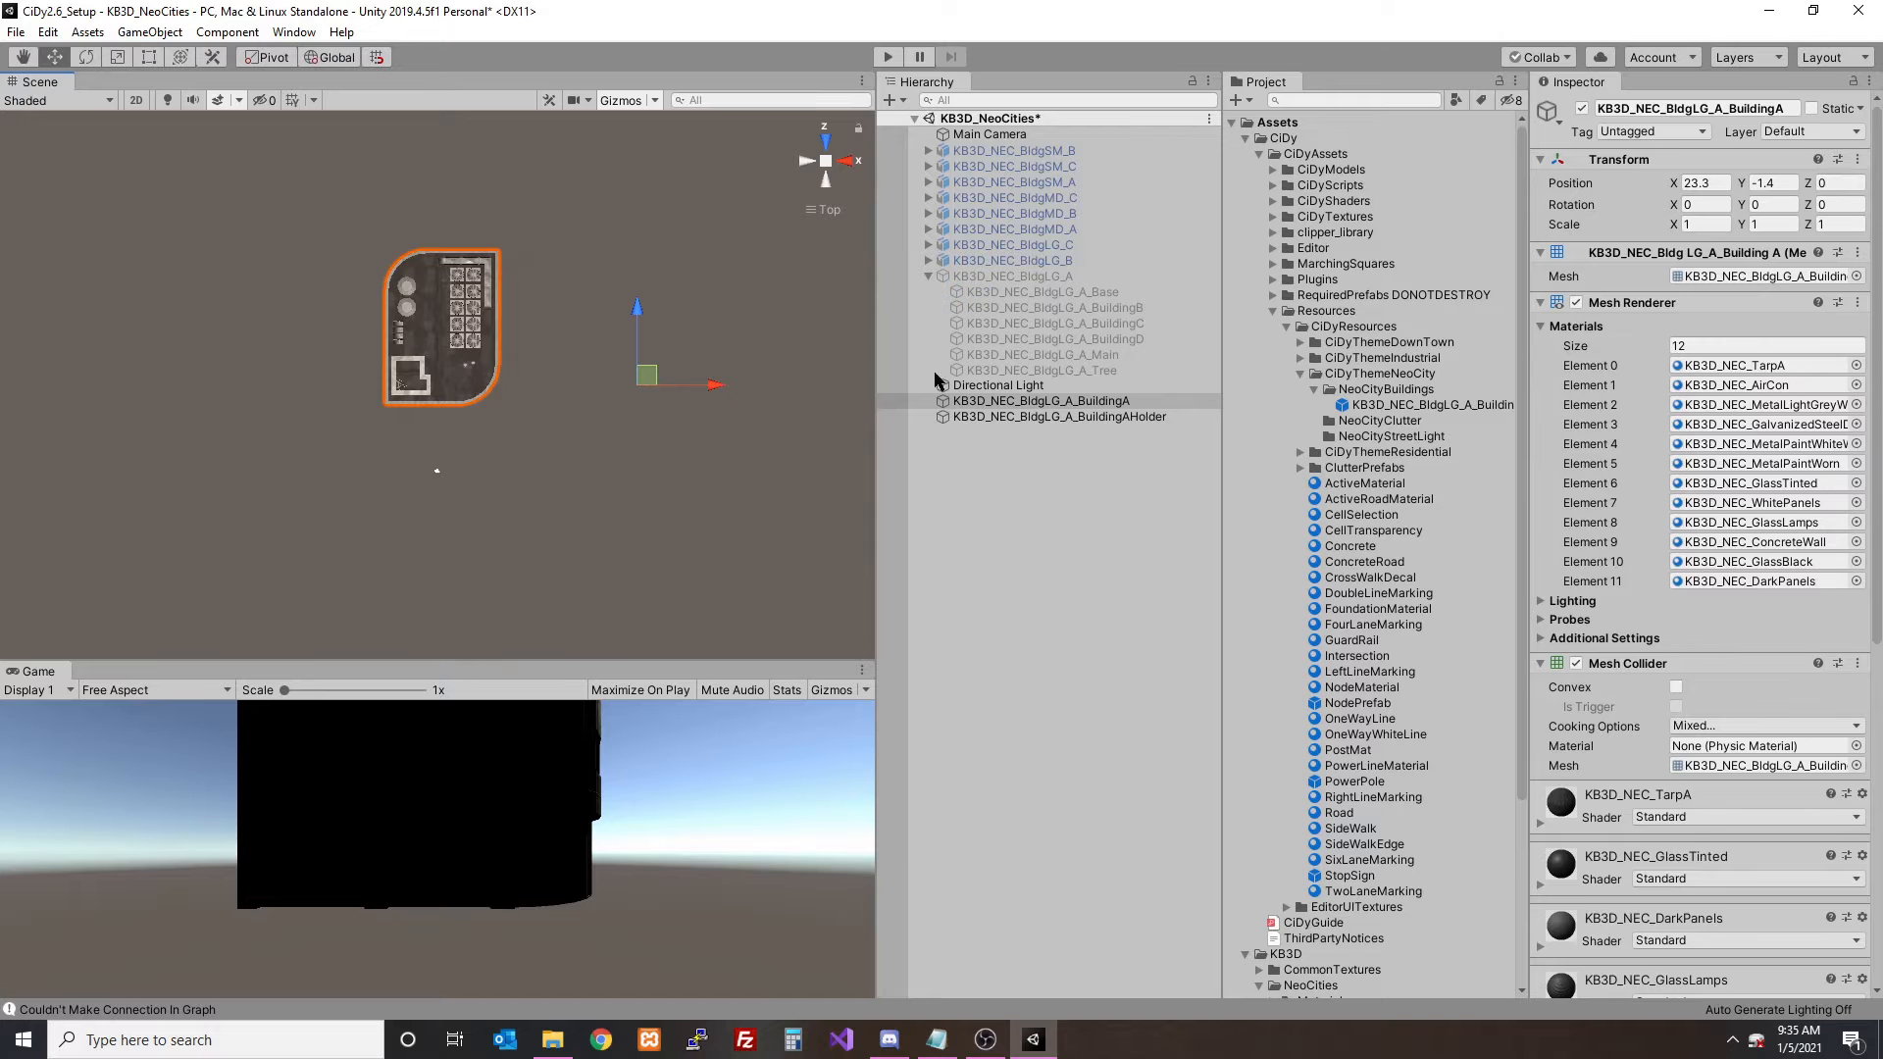
# - Centre the BuildingA mesh on its holder from above, at about X 22.7 and Z -5.9
pyautogui.click(1069, 417)
pyautogui.click(980, 401)
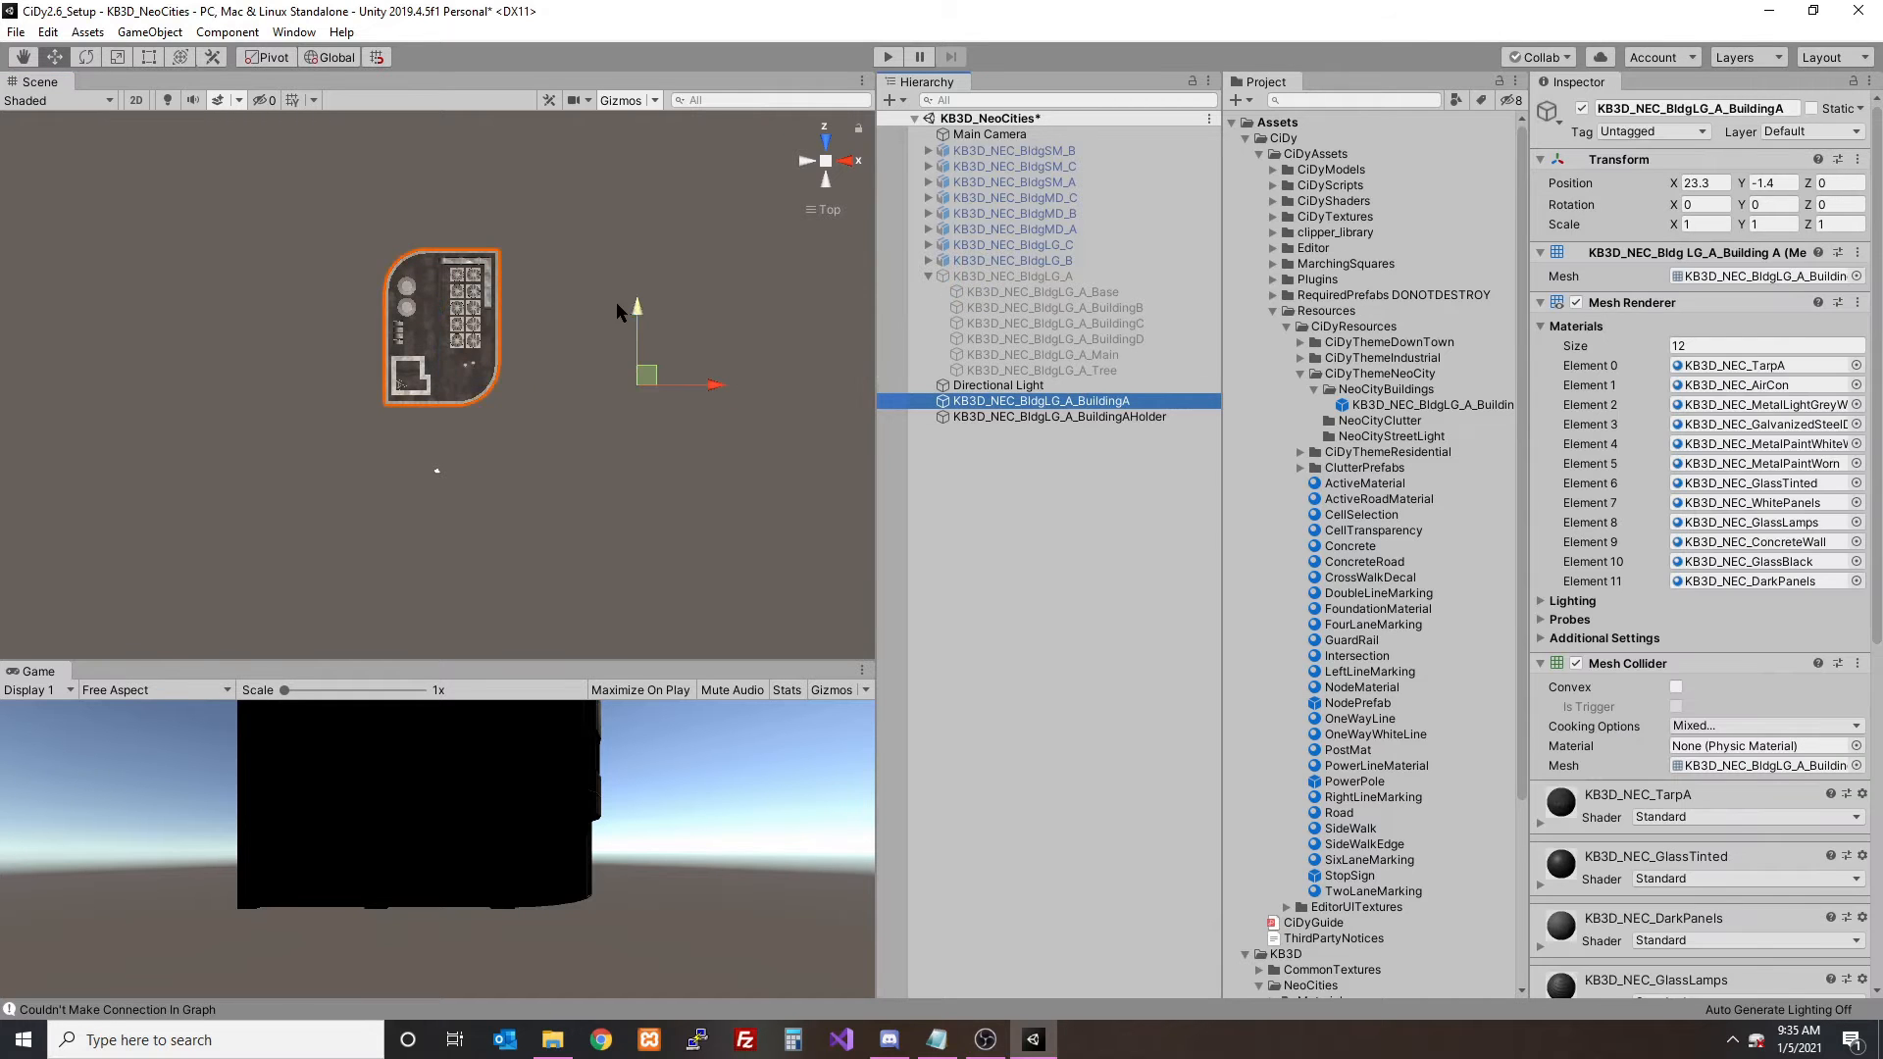
pyautogui.moveTo(636, 311); pyautogui.dragTo(639, 370)
pyautogui.click(1068, 417)
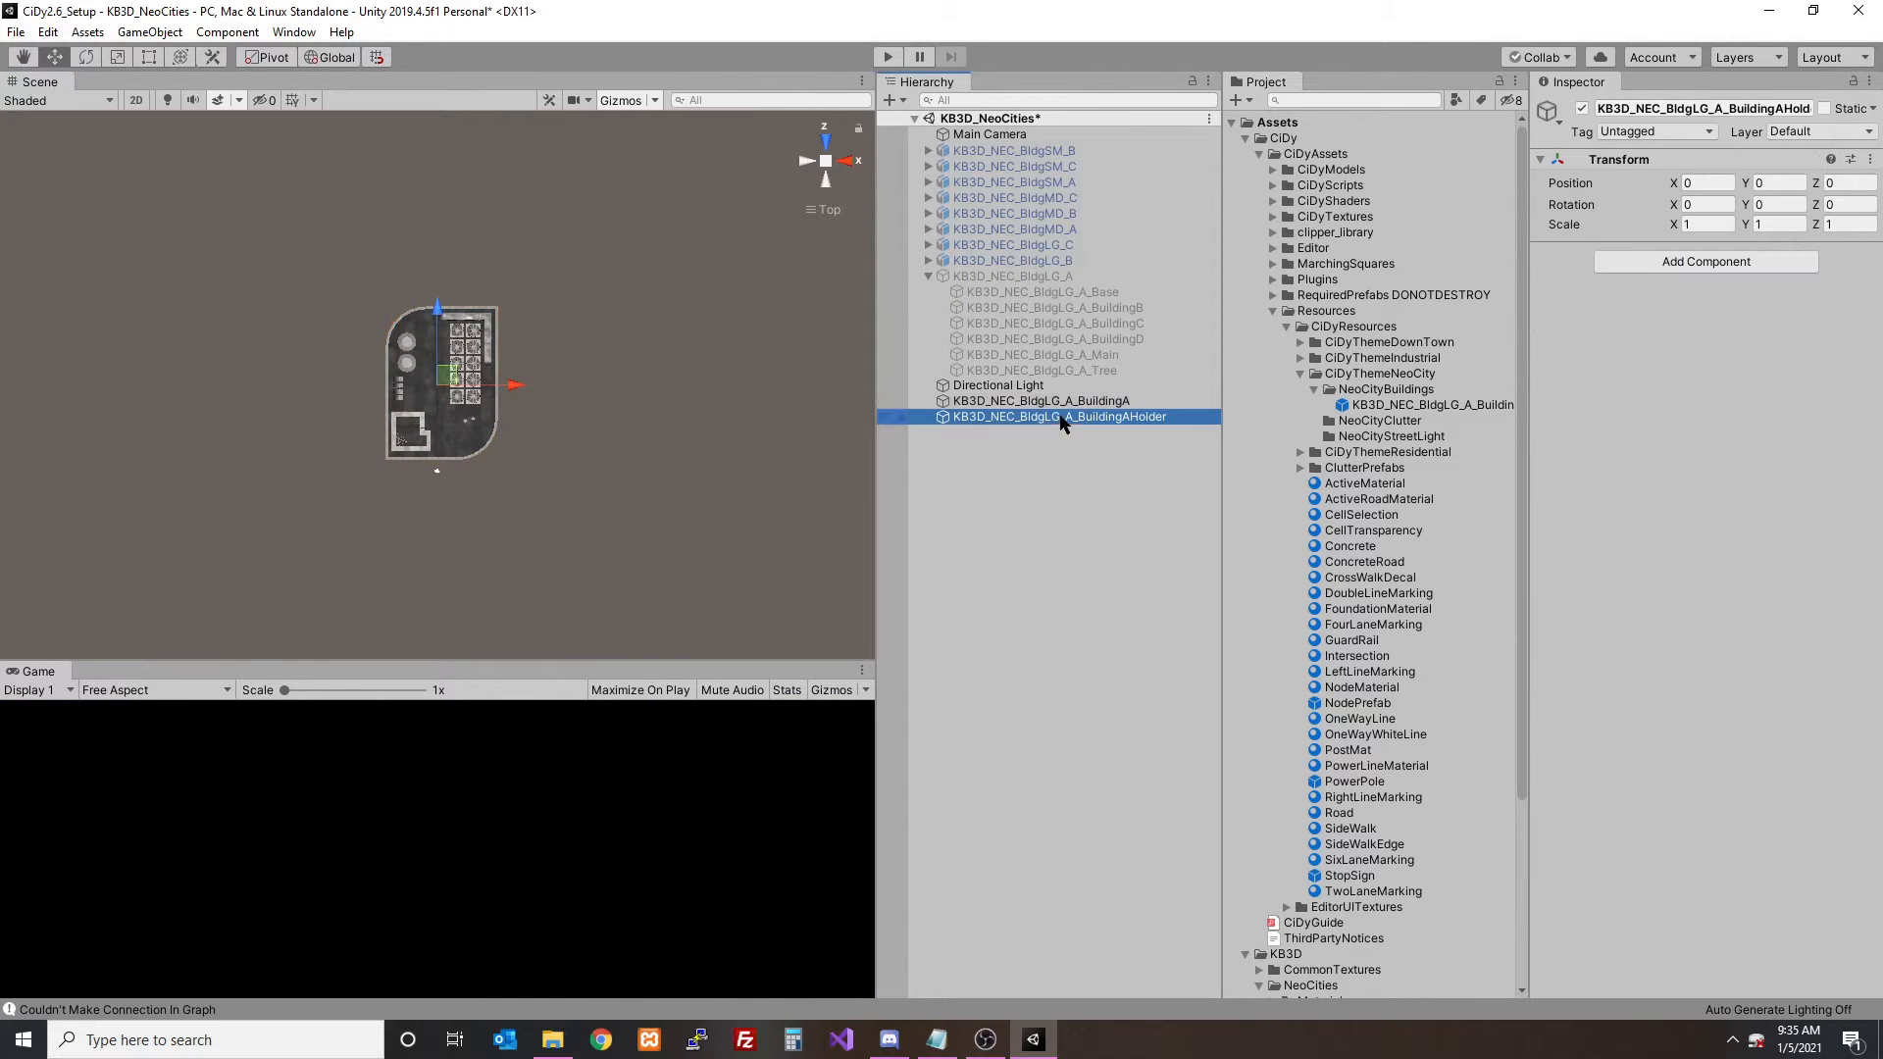
pyautogui.click(1020, 401)
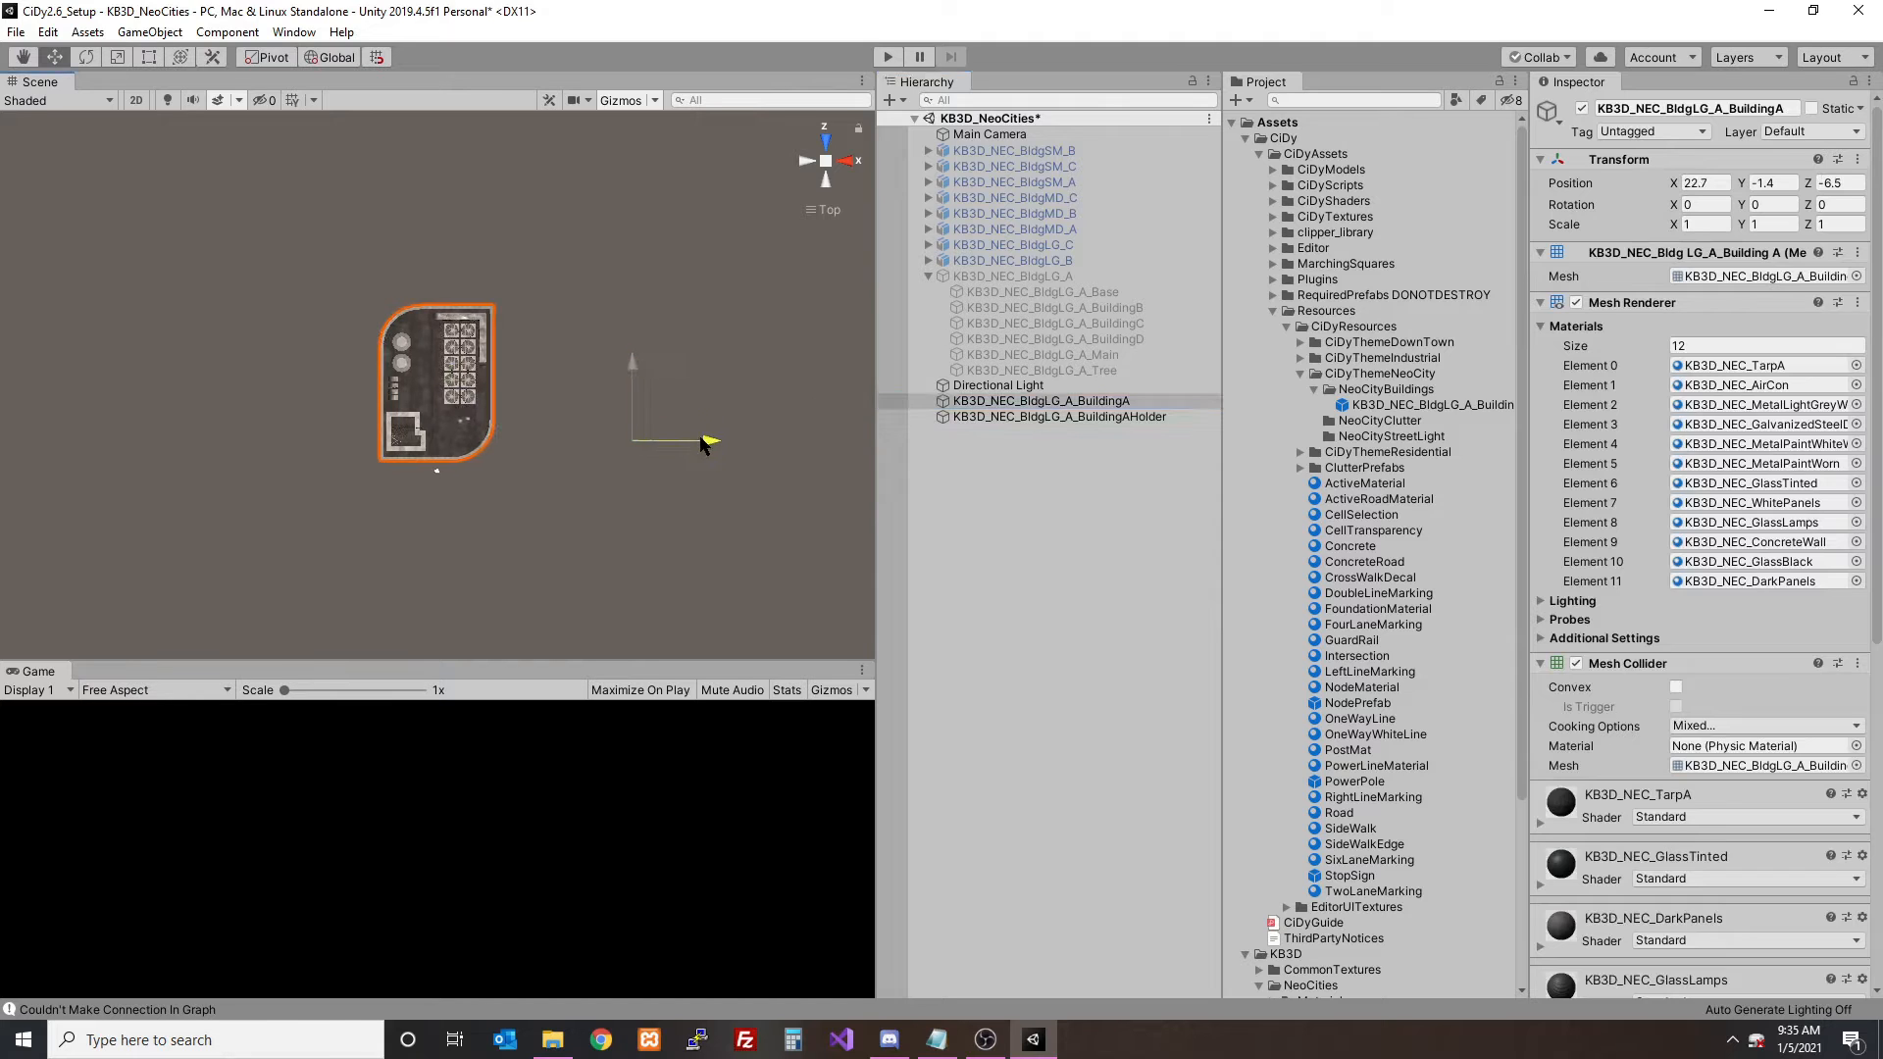
pyautogui.click(1000, 420)
pyautogui.click(1005, 402)
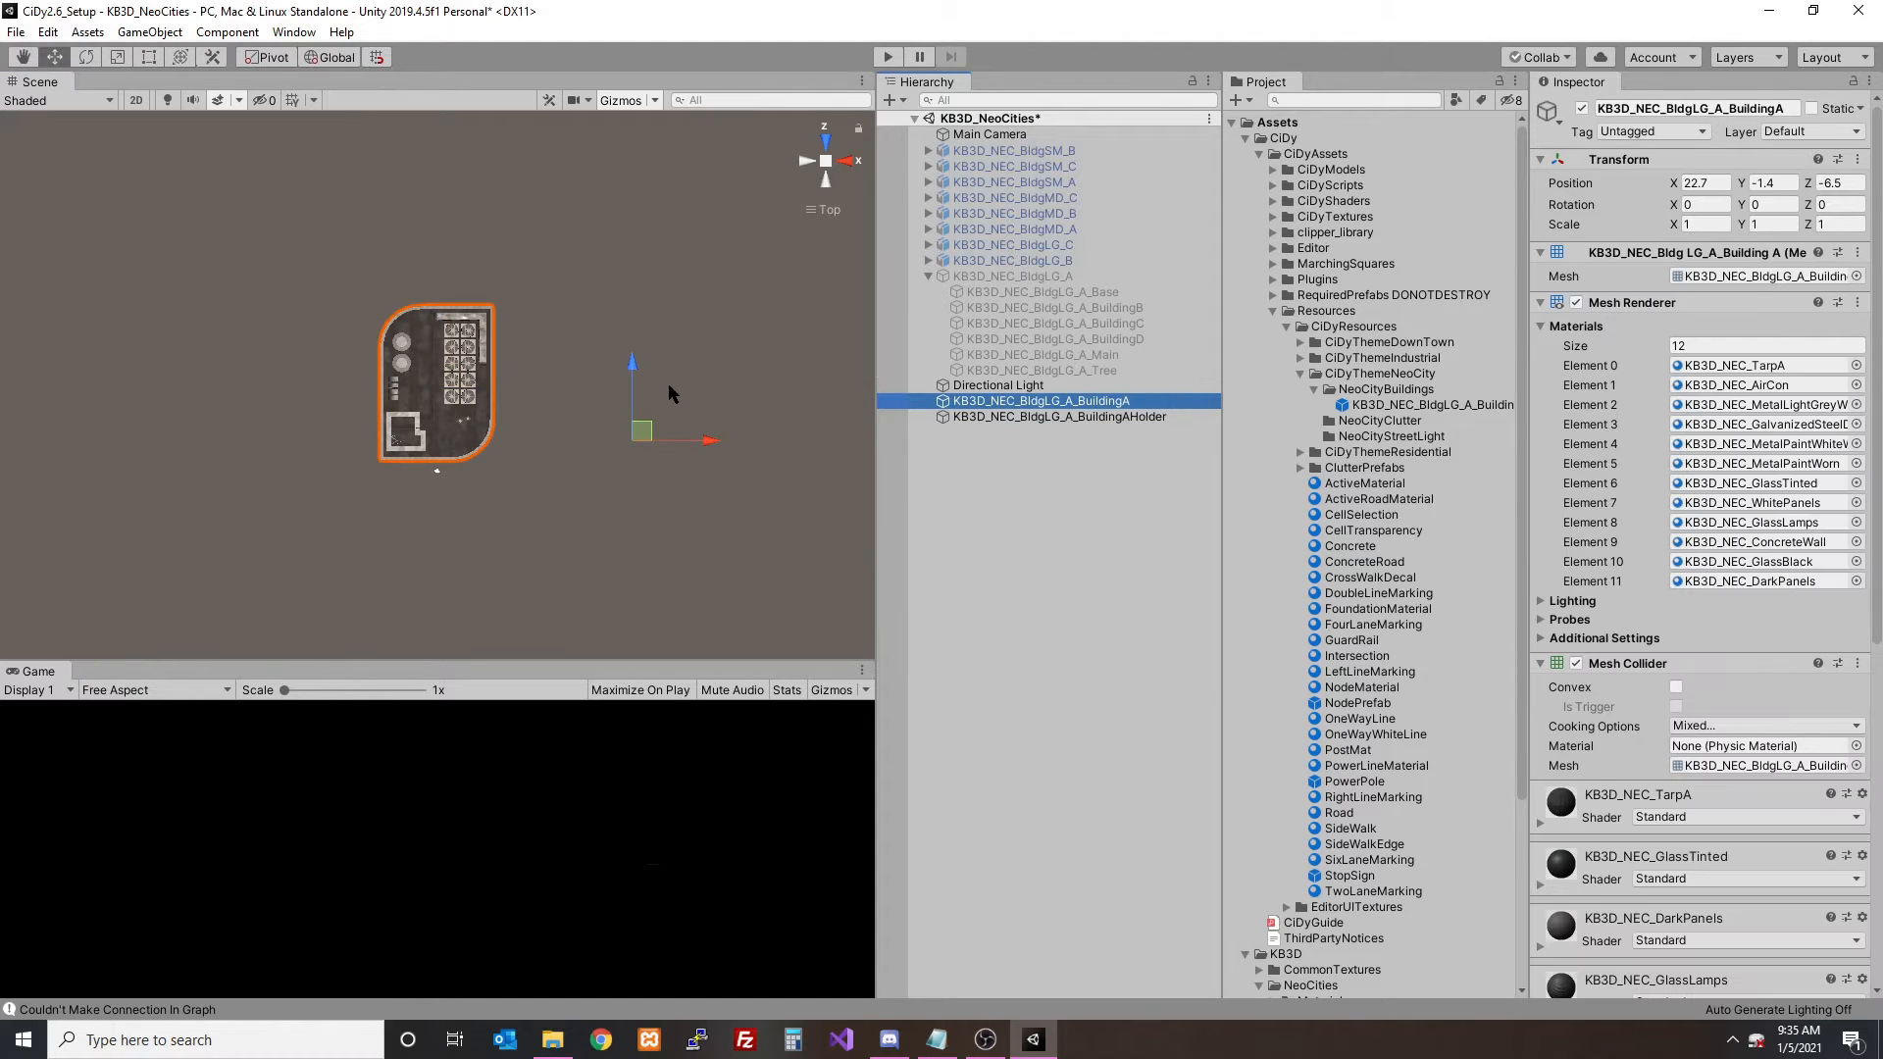
pyautogui.moveTo(645, 371); pyautogui.dragTo(641, 361)
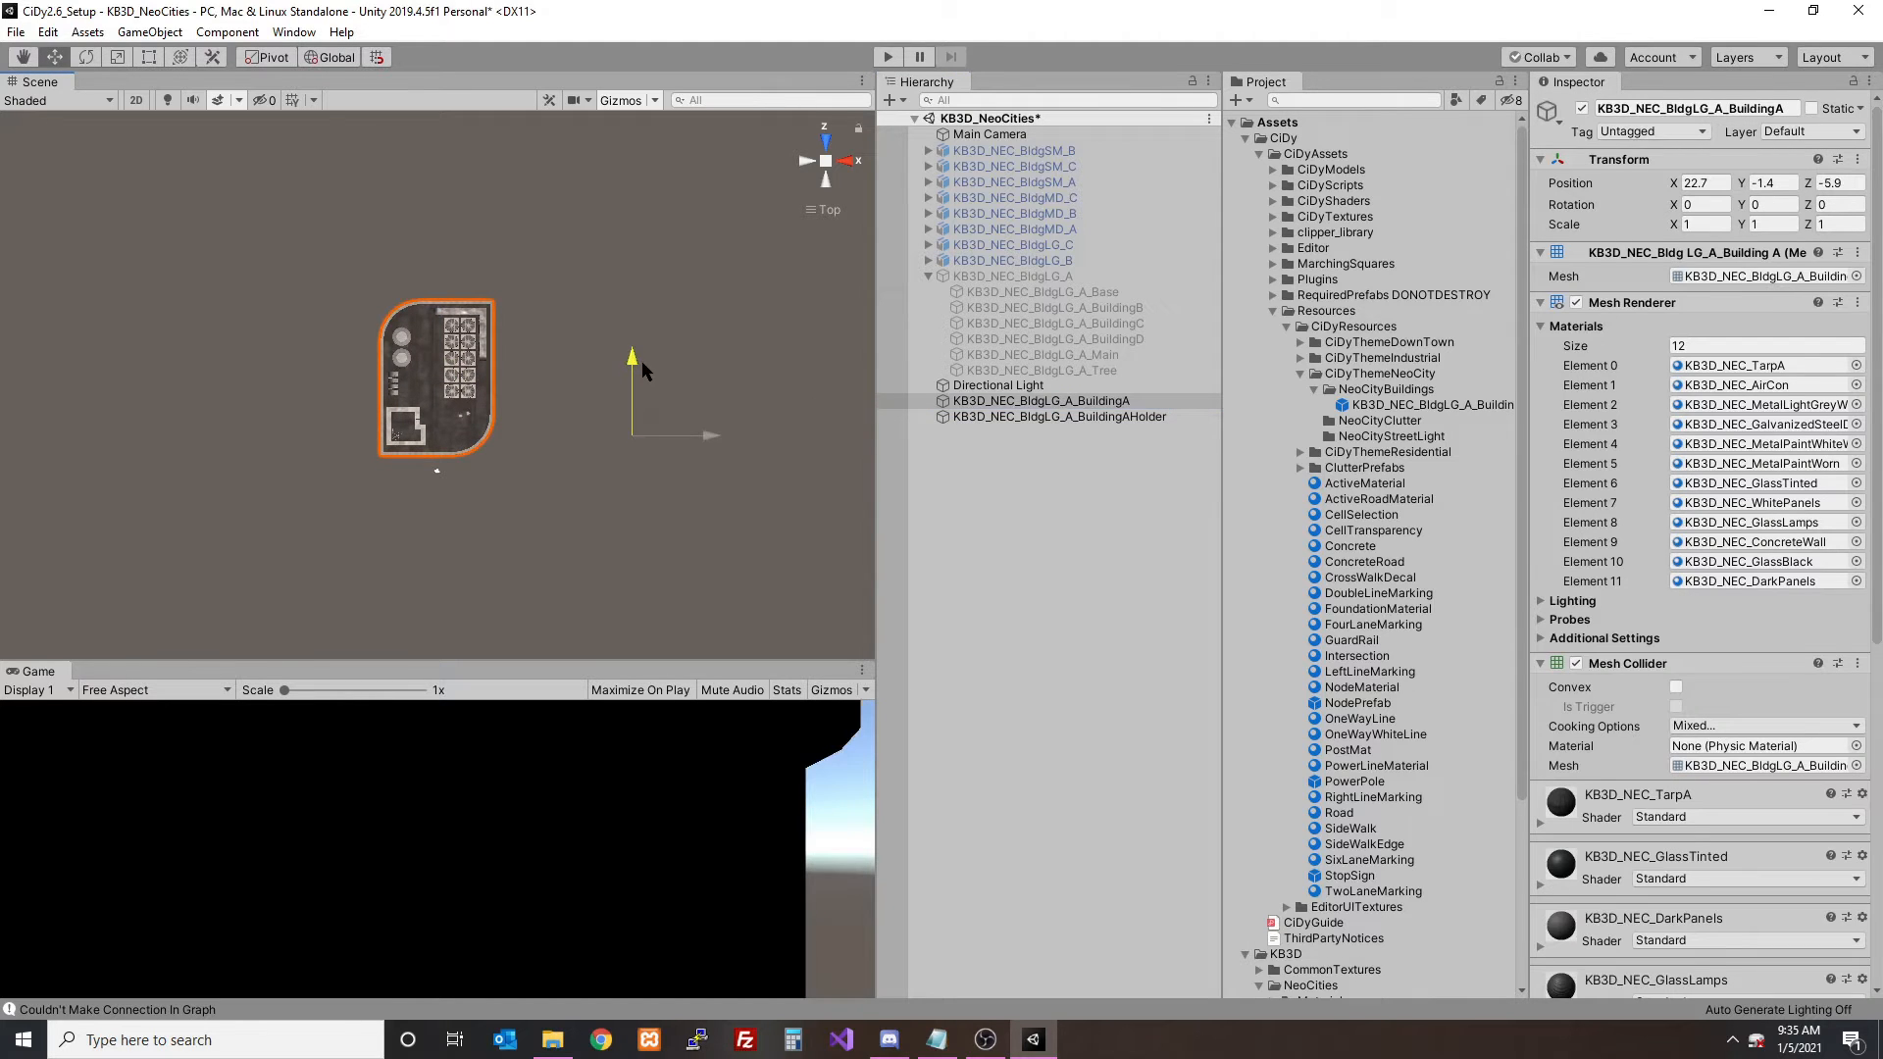
# - Parent the BuildingA mesh under its holder and overwrite the existing KB3D_NEC_BldgLG_A_BuildingA prefab in NeoCityBuildings with it
pyautogui.moveTo(1072, 402); pyautogui.dragTo(1412, 412)
pyautogui.click(1095, 405)
pyautogui.click(976, 555)
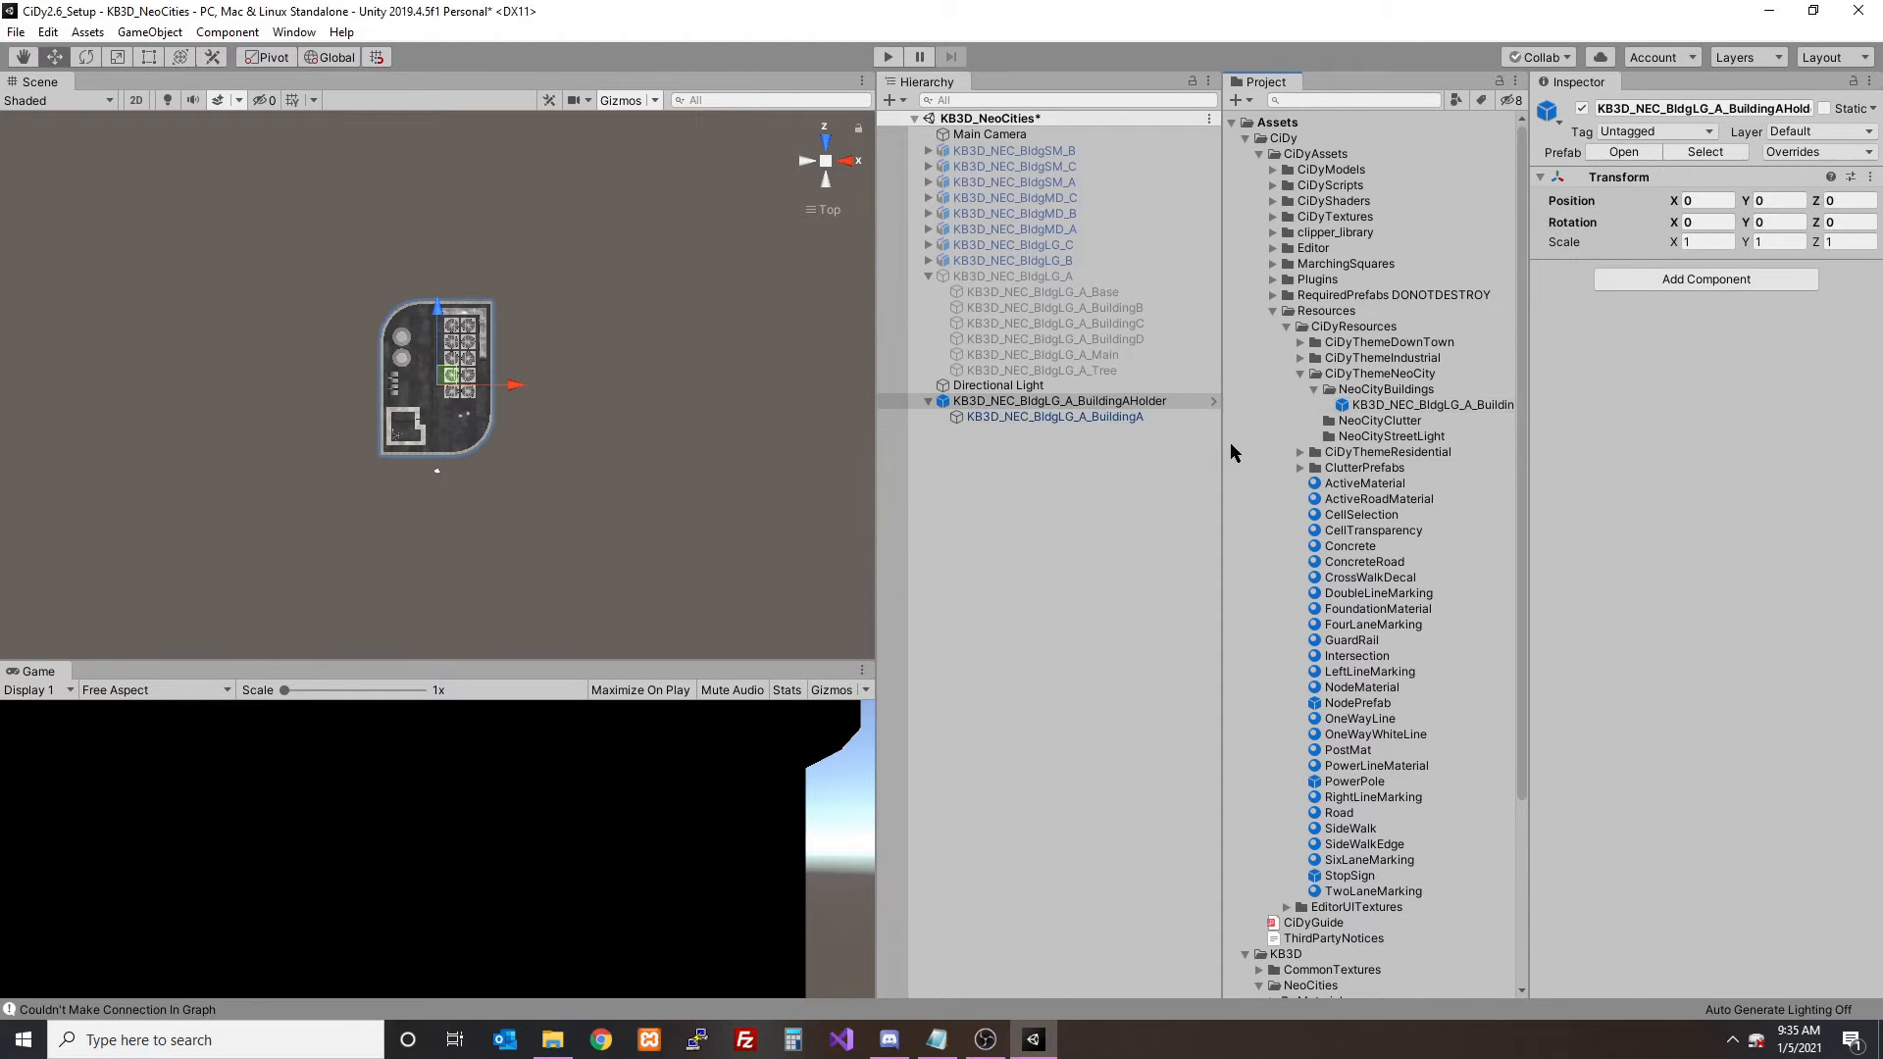
pyautogui.moveTo(1224, 443); pyautogui.dragTo(1158, 436)
pyautogui.click(1240, 406)
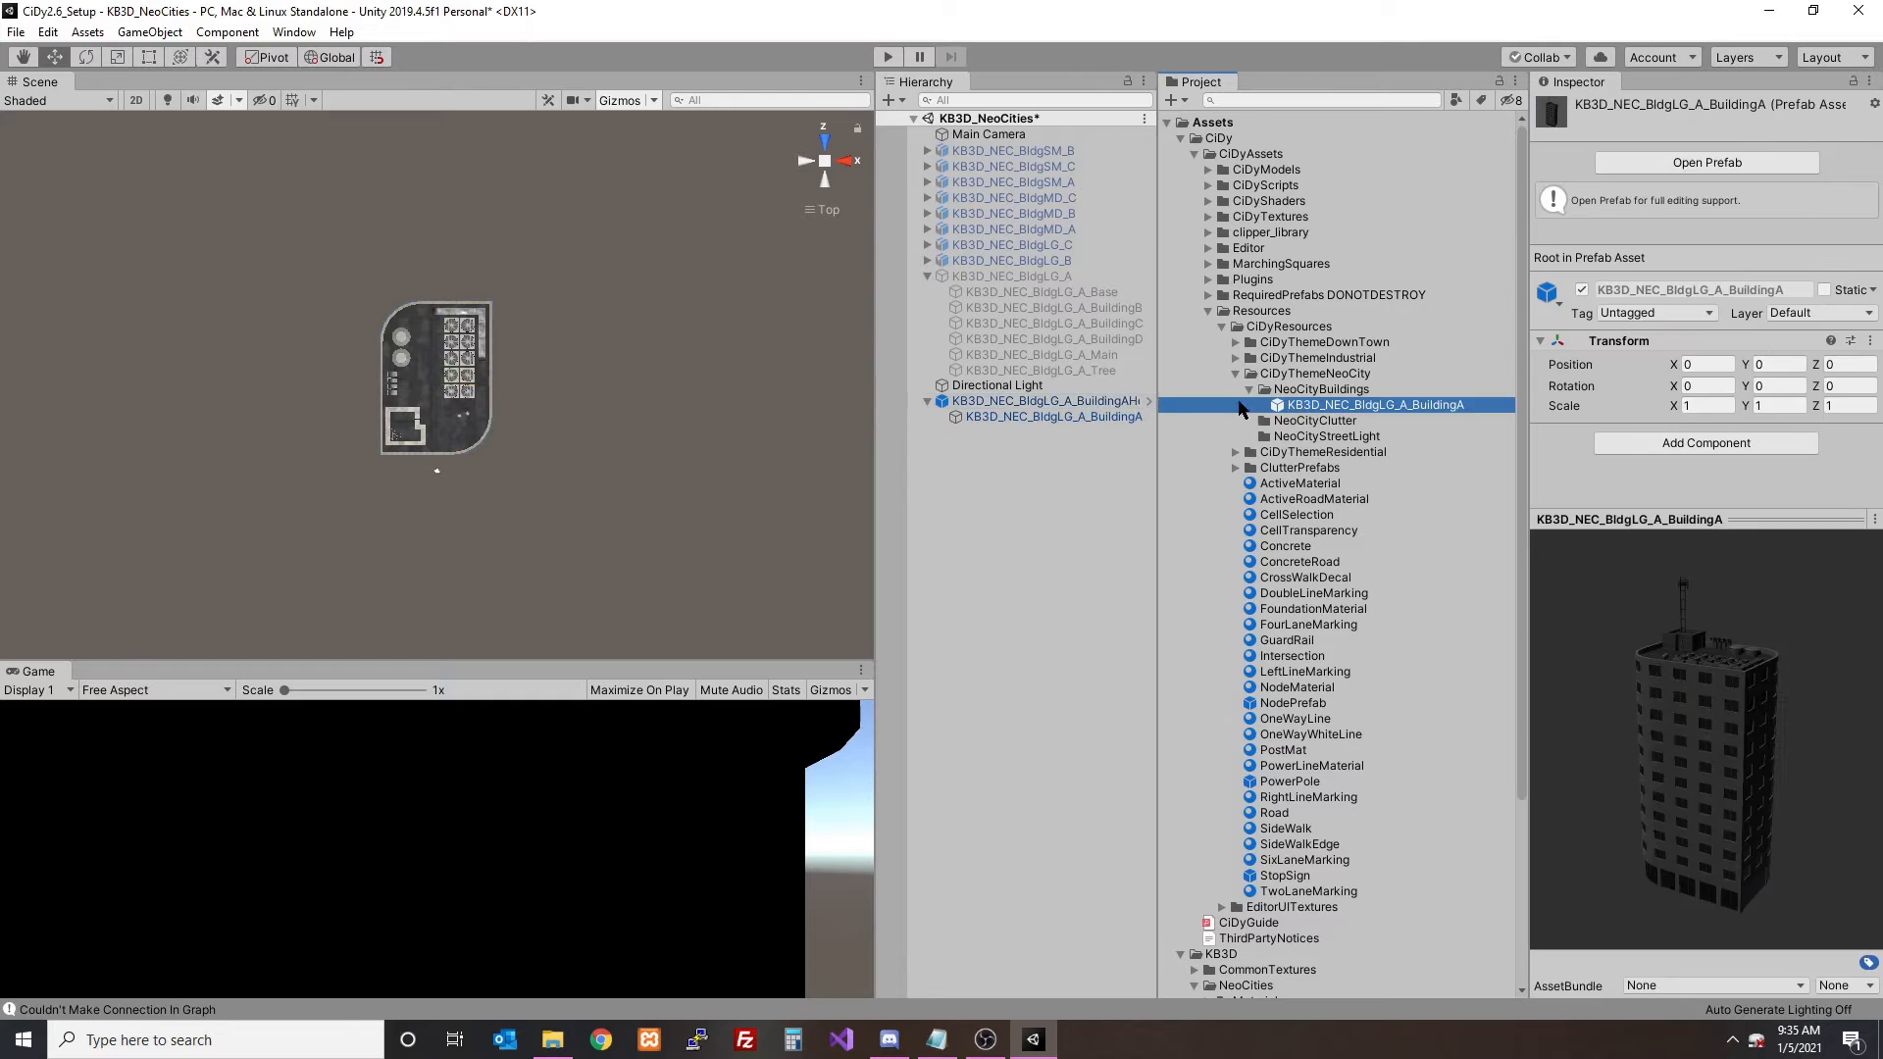
# - Replace the BuildingA holder in the scene with the updated prefab to check it, and delete that instance
pyautogui.click(1066, 402)
pyautogui.press('Delete')
pyautogui.moveTo(1373, 403); pyautogui.dragTo(1076, 482)
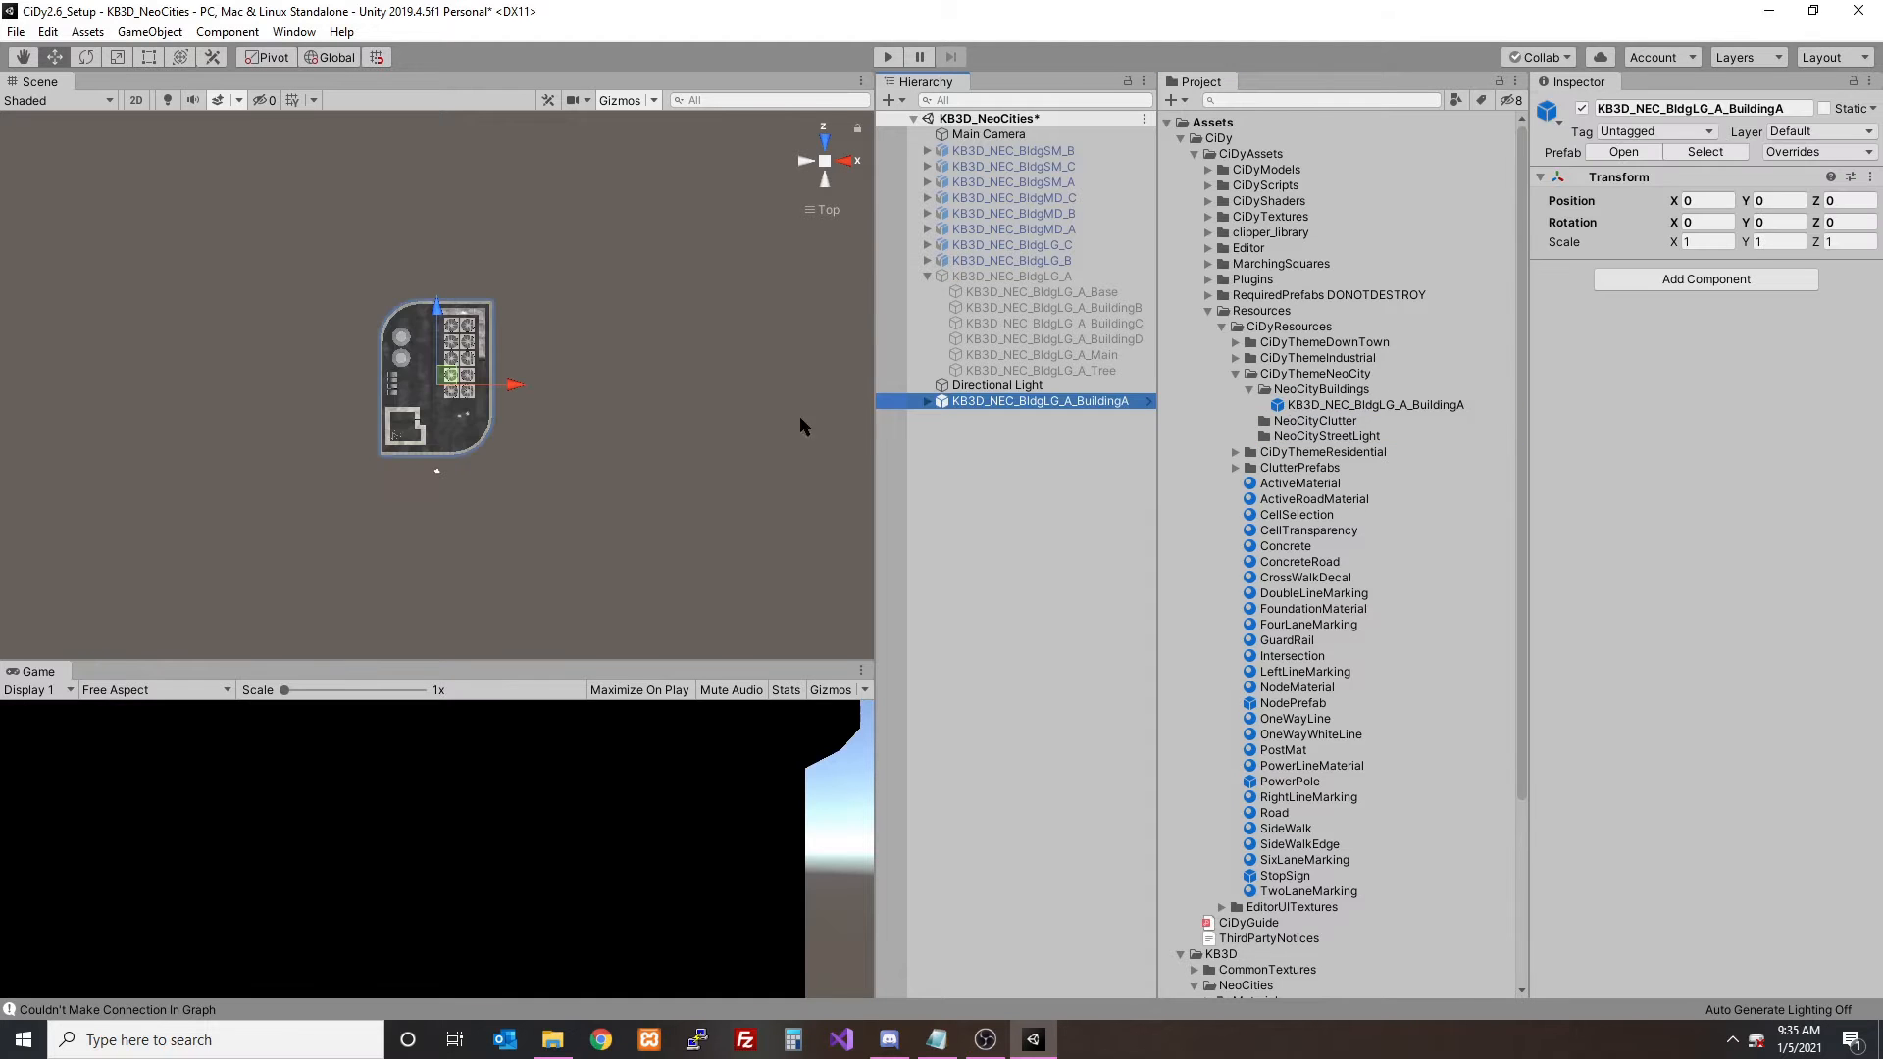
pyautogui.keyDown('alt'); pyautogui.moveTo(402, 441); pyautogui.dragTo(622, 471); pyautogui.keyUp('alt')
pyautogui.click(998, 404)
pyautogui.press('Delete')
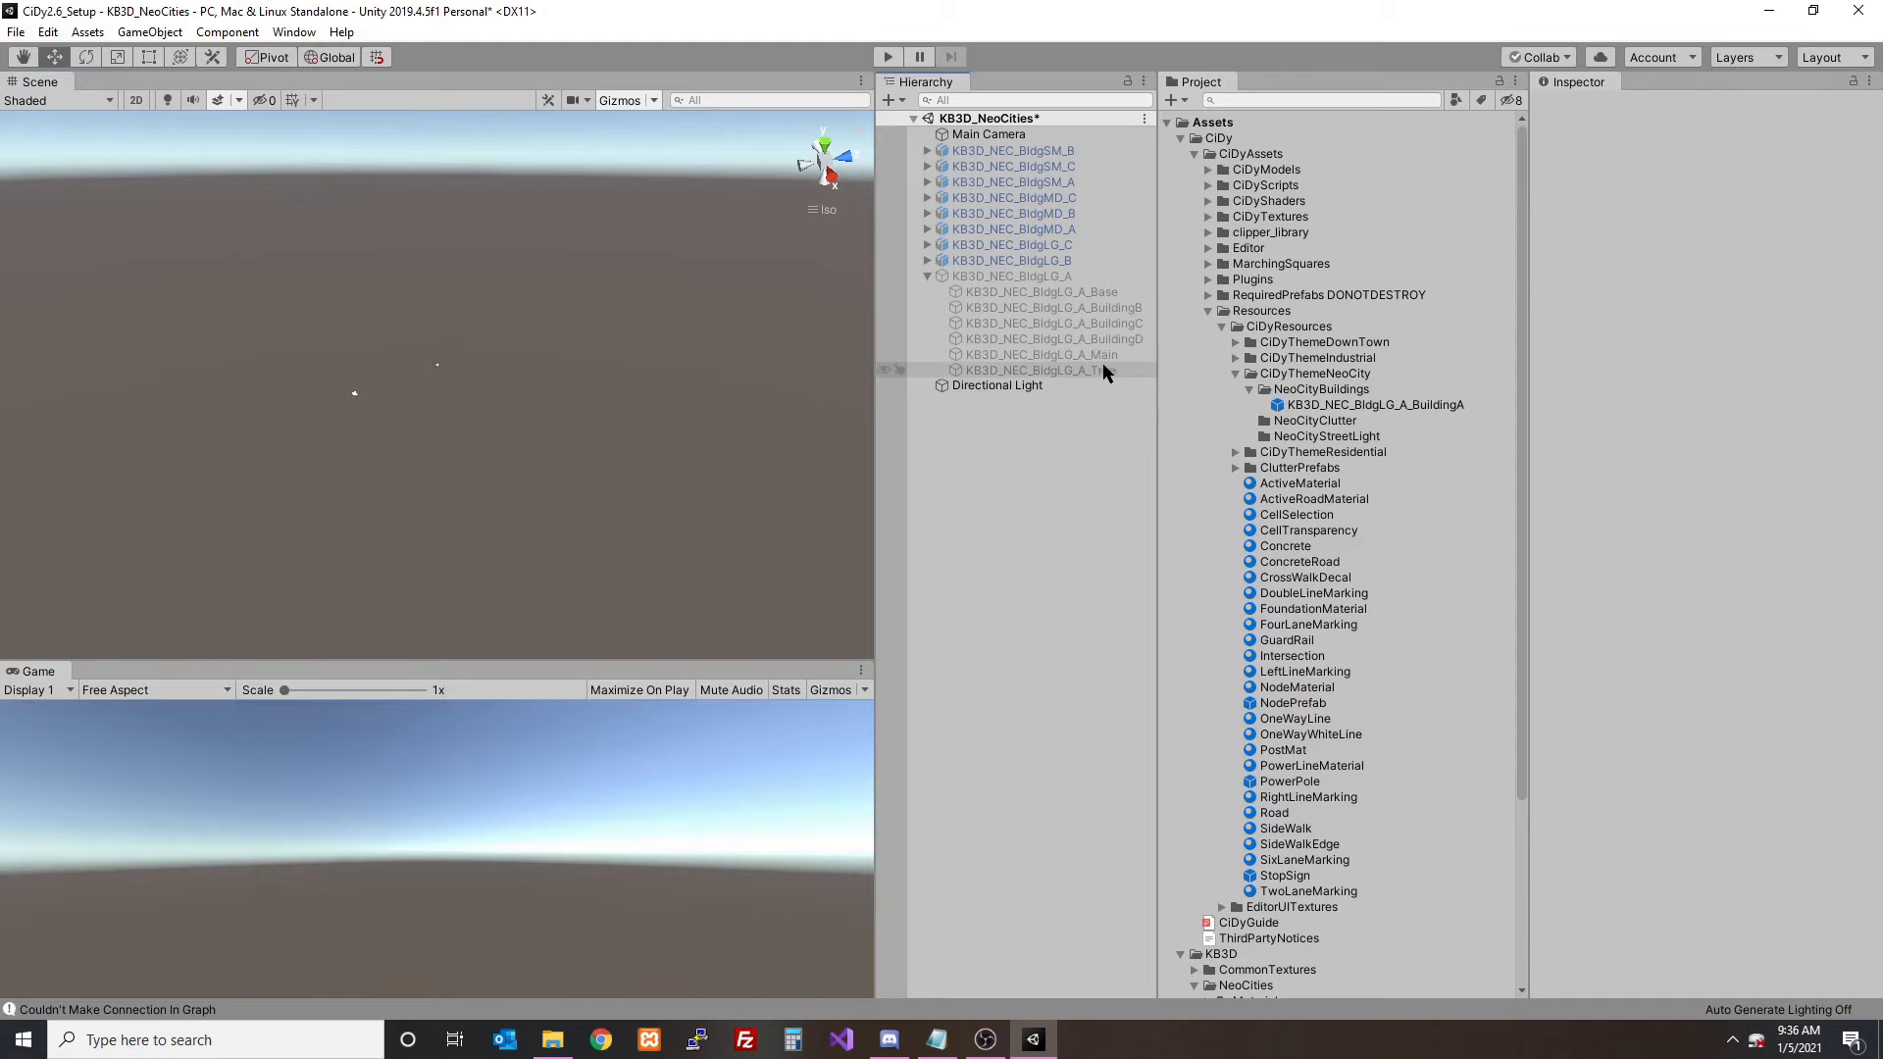
# - Activate the KB3D_NEC_BldgLG_A group and move its BuildingB mesh out to the root of the scene
pyautogui.click(1055, 275)
pyautogui.click(1582, 108)
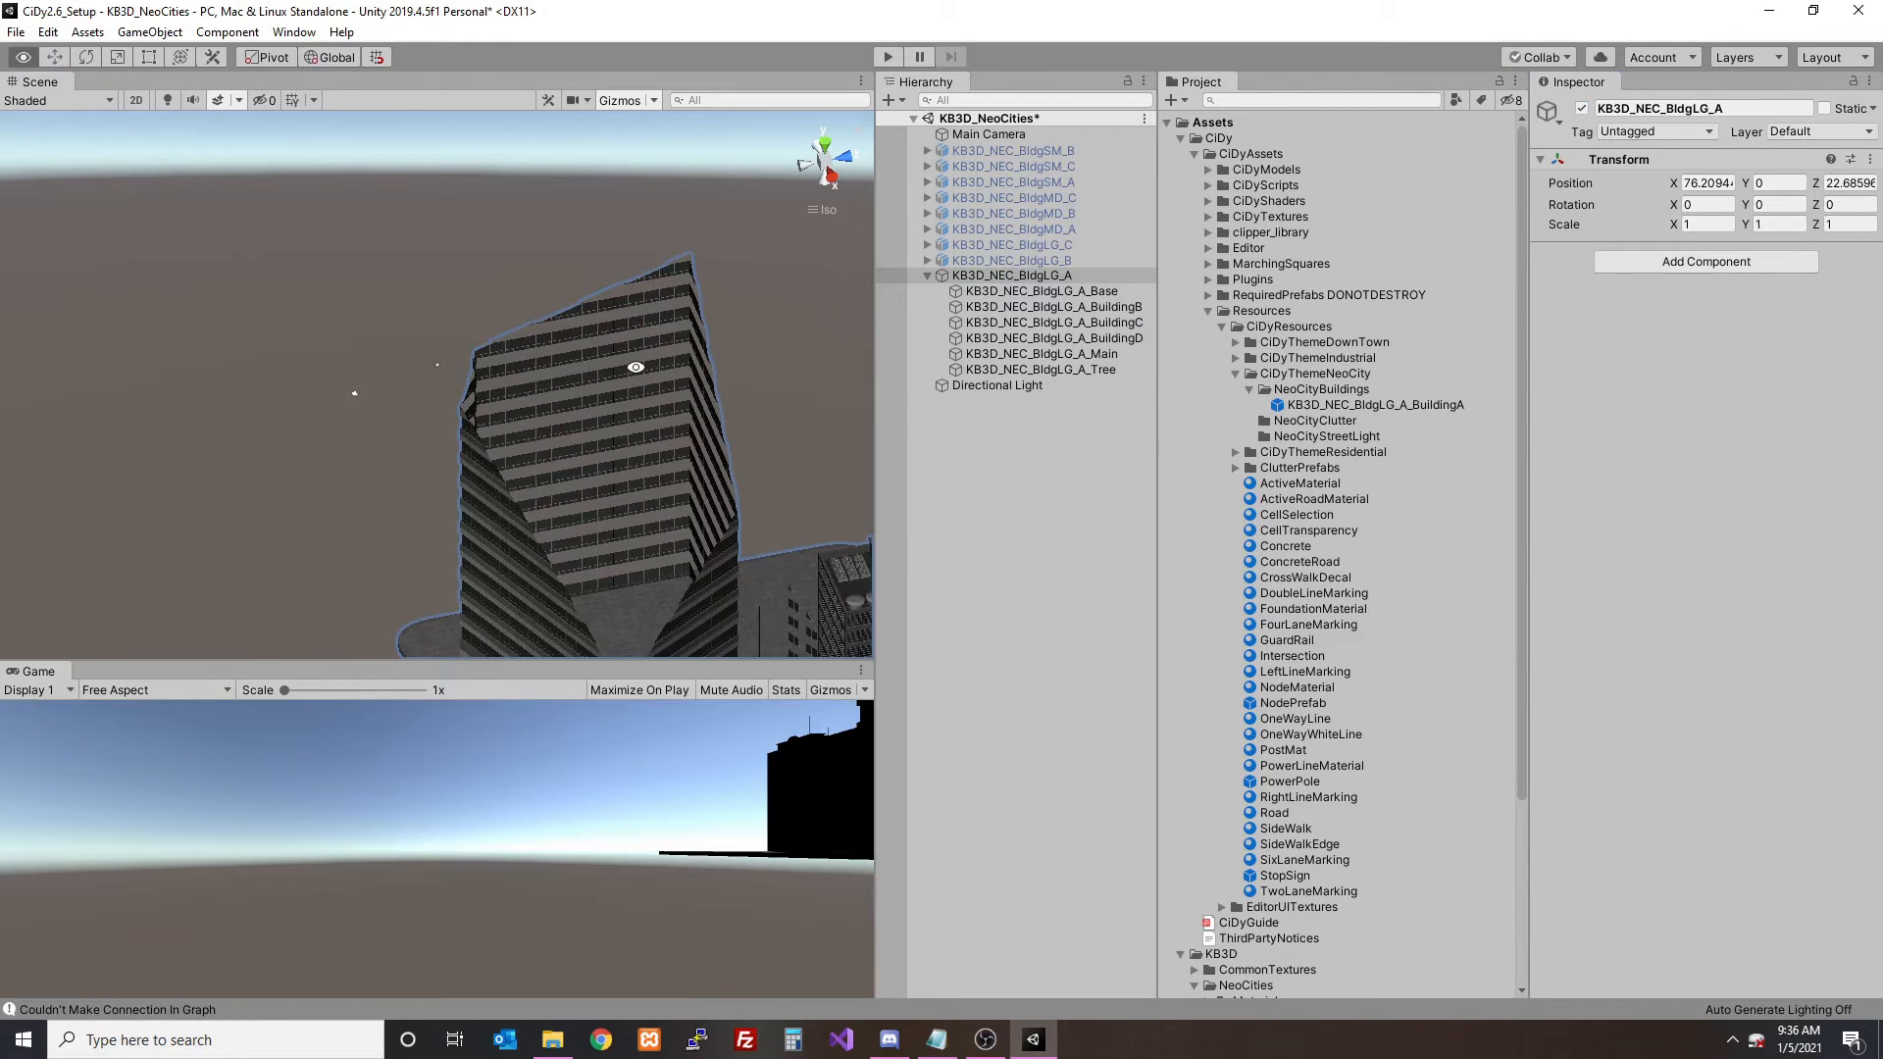
pyautogui.keyDown('alt'); pyautogui.moveTo(636, 370); pyautogui.dragTo(644, 214); pyautogui.keyUp('alt')
pyautogui.click(820, 147)
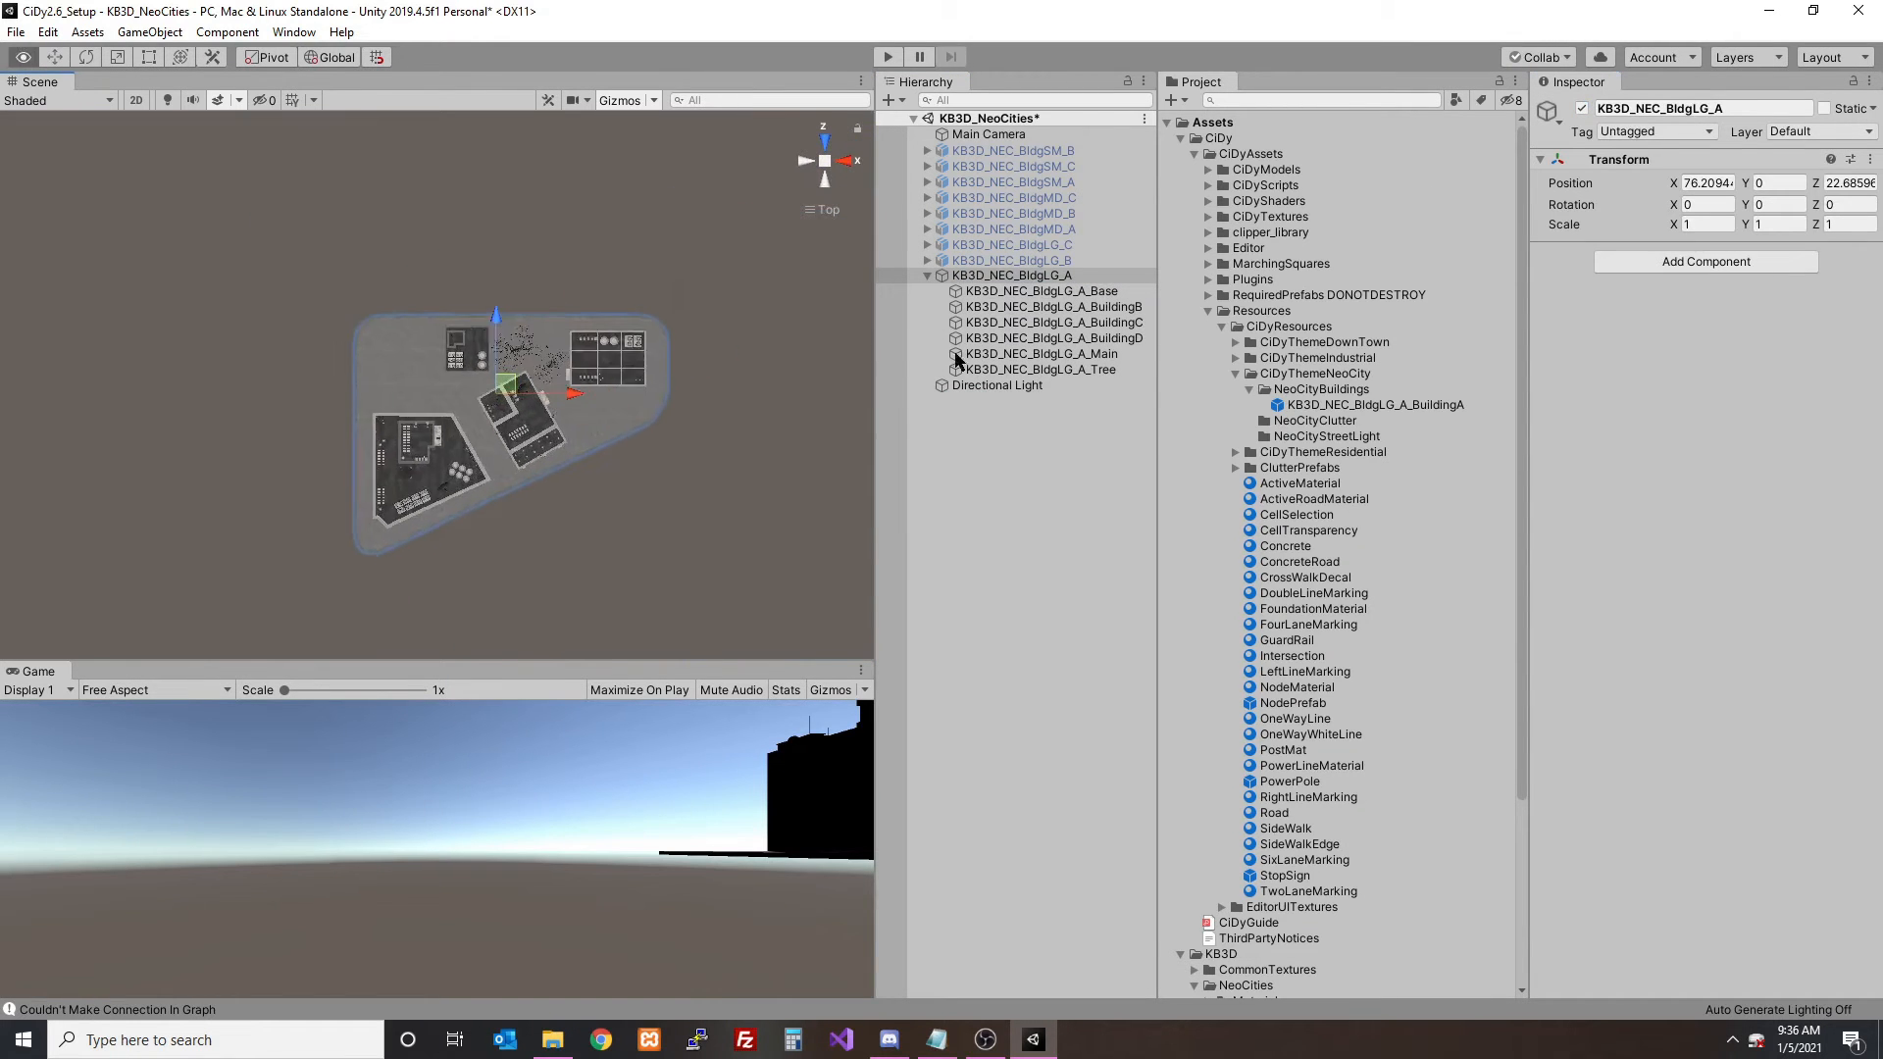
pyautogui.click(1059, 321)
pyautogui.press('Up')
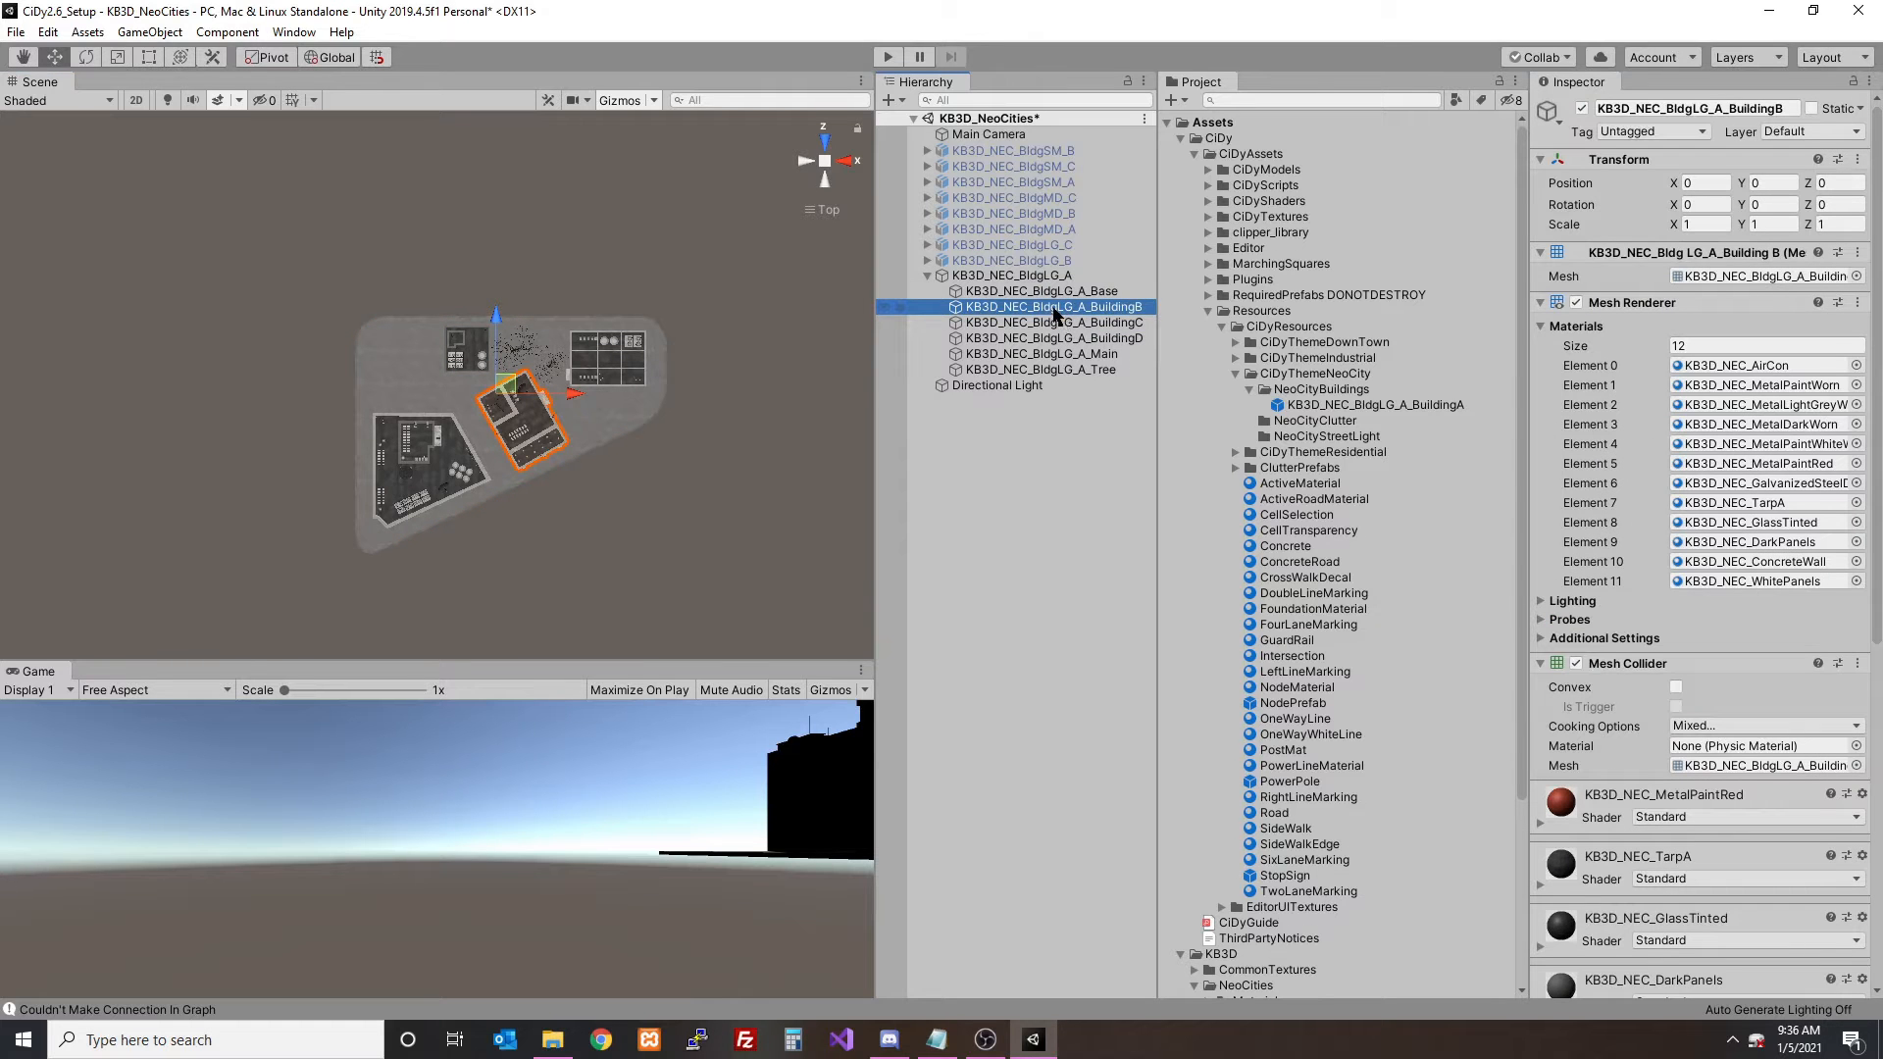
pyautogui.moveTo(1055, 314); pyautogui.dragTo(1053, 451)
# - Deactivate the KB3D_NEC_BldgLG_A group and collapse it in the hierarchy
pyautogui.click(1011, 276)
pyautogui.click(1581, 107)
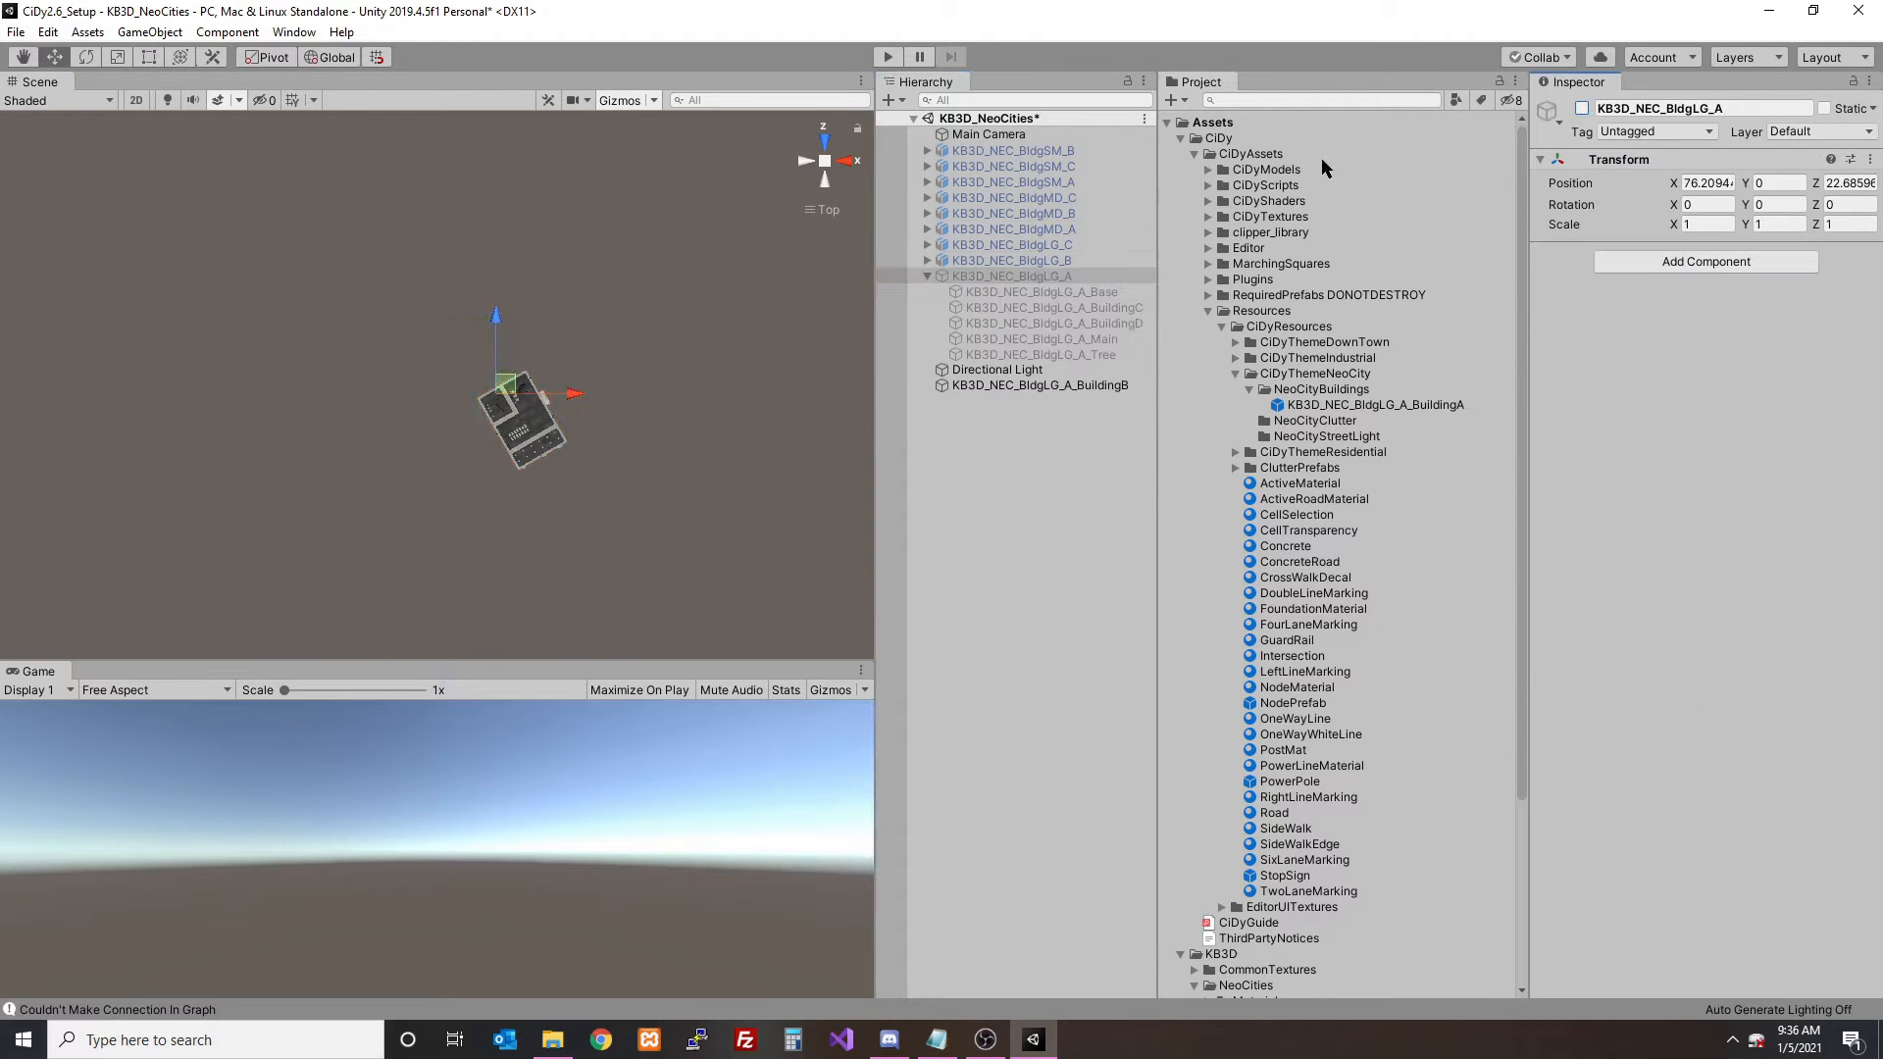
pyautogui.click(934, 276)
pyautogui.click(977, 376)
# - Create an empty game object in the scene and set its position to 0, 0, 0
pyautogui.click(889, 99)
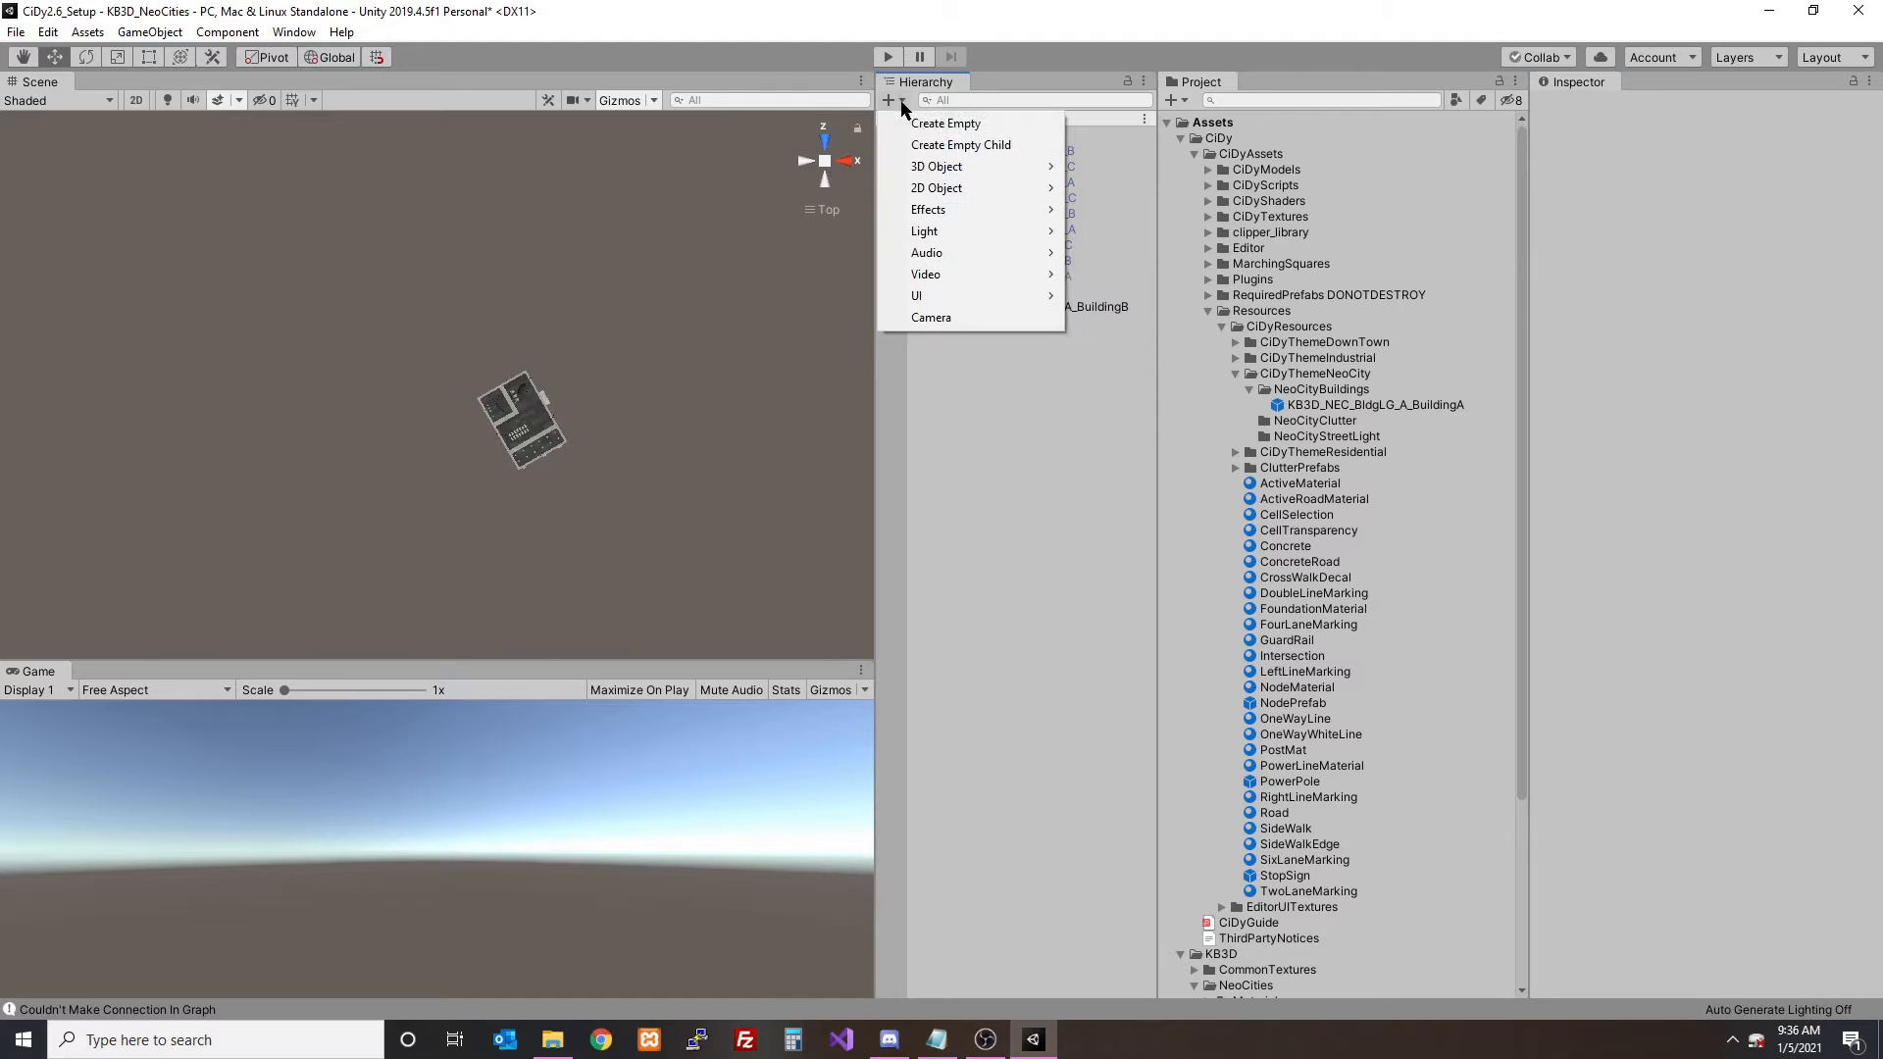
pyautogui.click(970, 127)
pyautogui.click(1697, 184)
pyautogui.write('0')
pyautogui.press('Tab')
pyautogui.write('0')
pyautogui.press('Tab')
pyautogui.write('0')
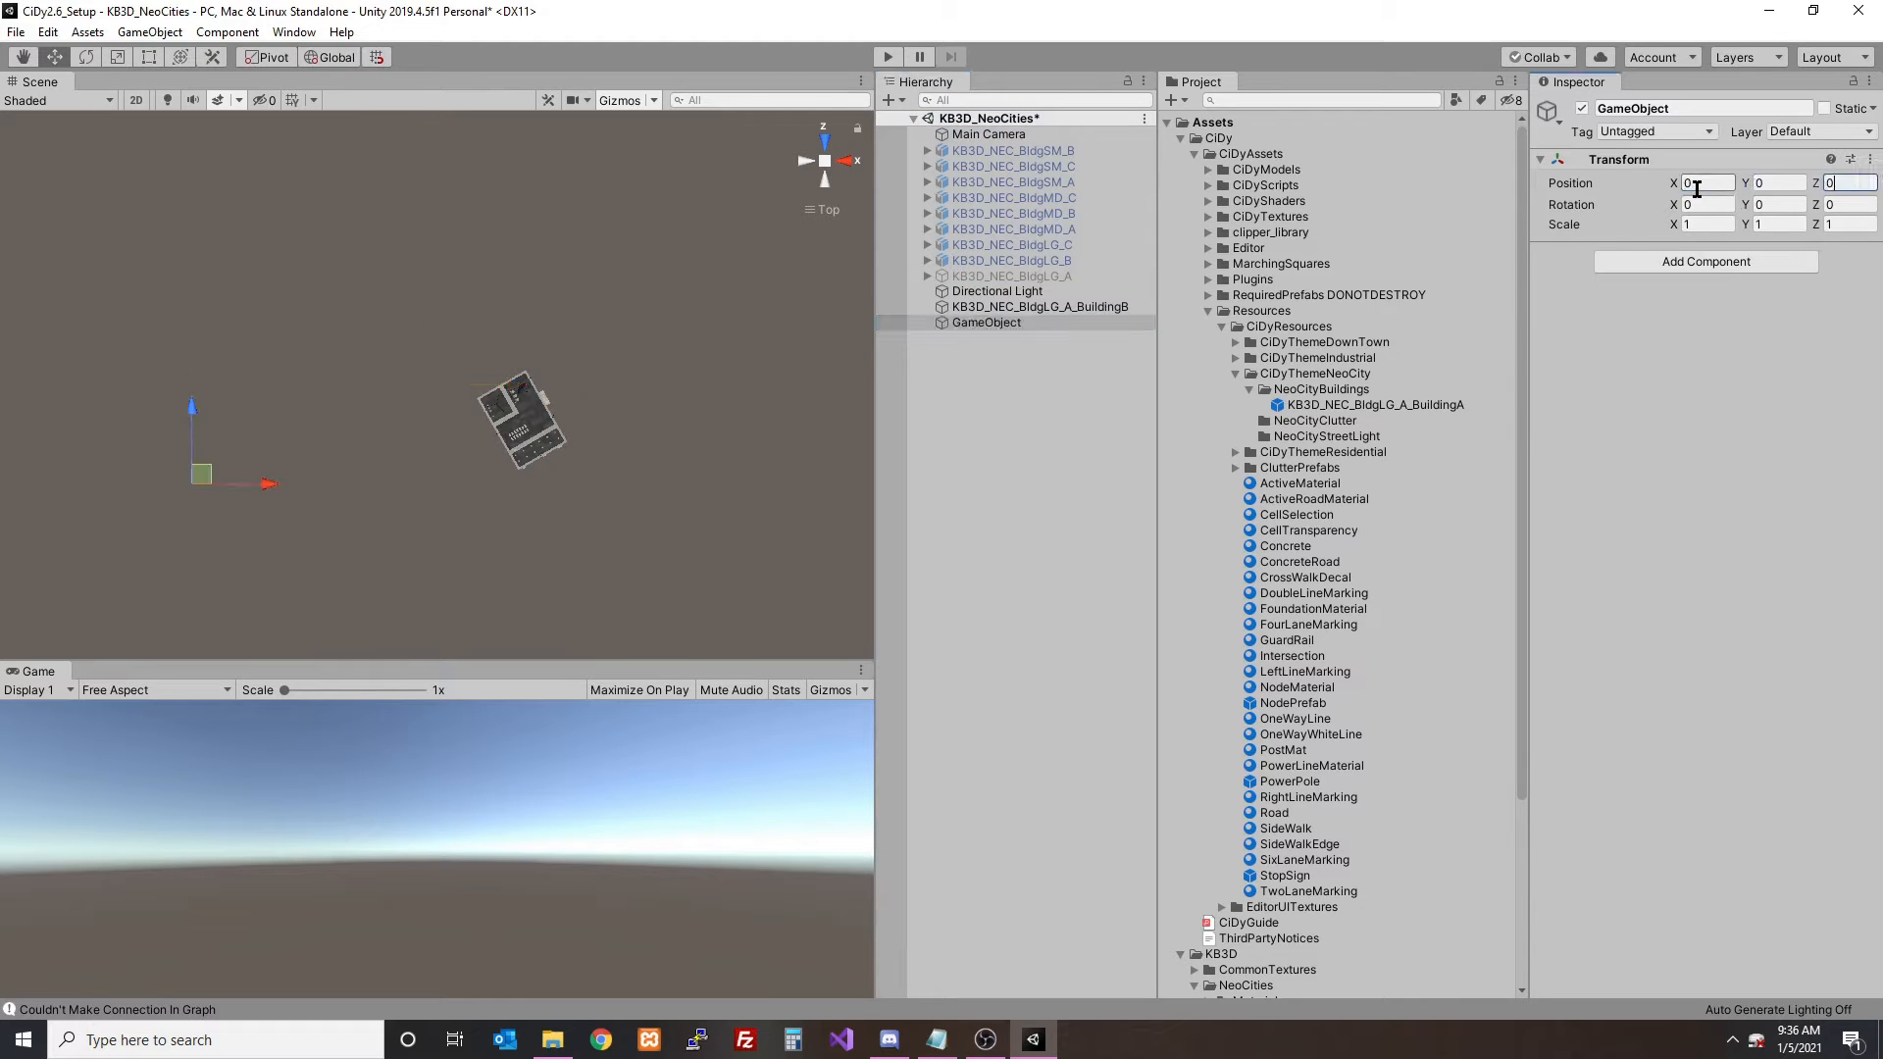
# - Rename the empty object KB3D_NEC_BldgLG_A_BuildingBHolder, reusing the name of the BuildingB mesh
pyautogui.click(1095, 310)
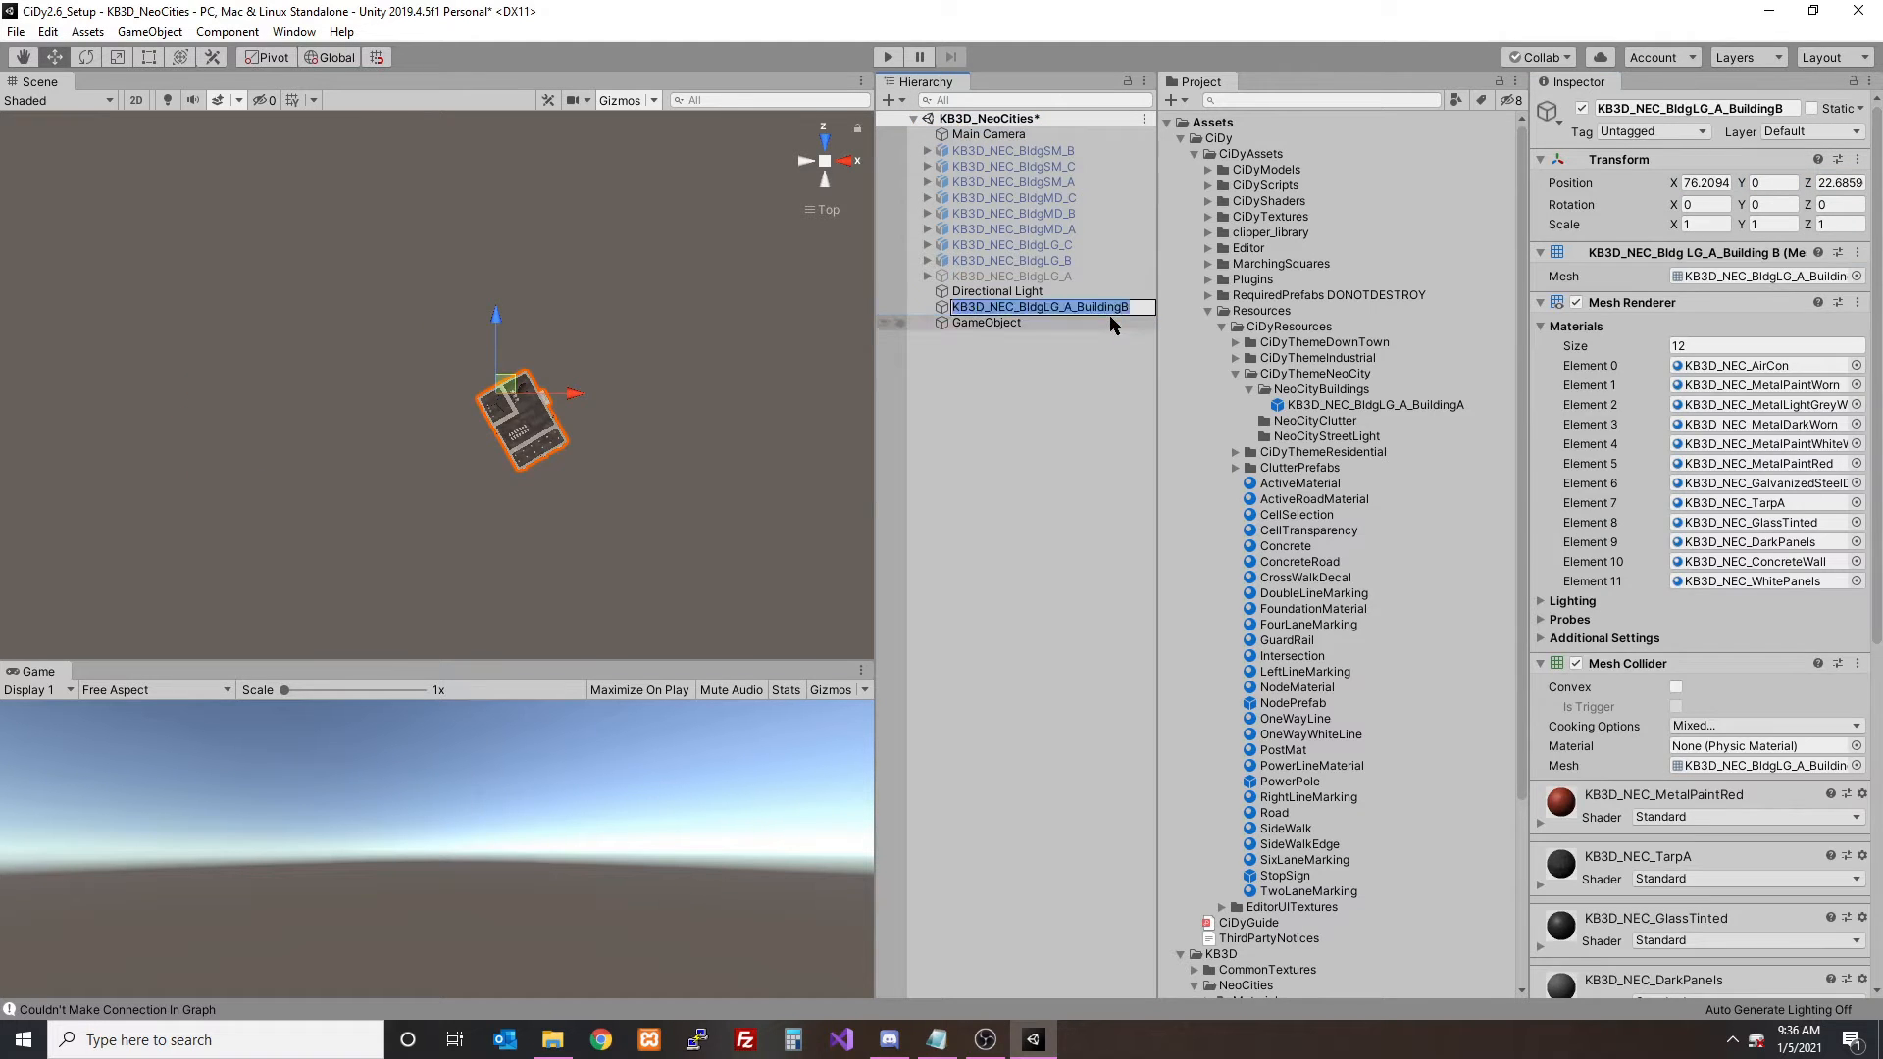
pyautogui.click(1072, 324)
pyautogui.click(1045, 327)
pyautogui.write('KB3D_NEC_BldgLG_A_BuildingB')
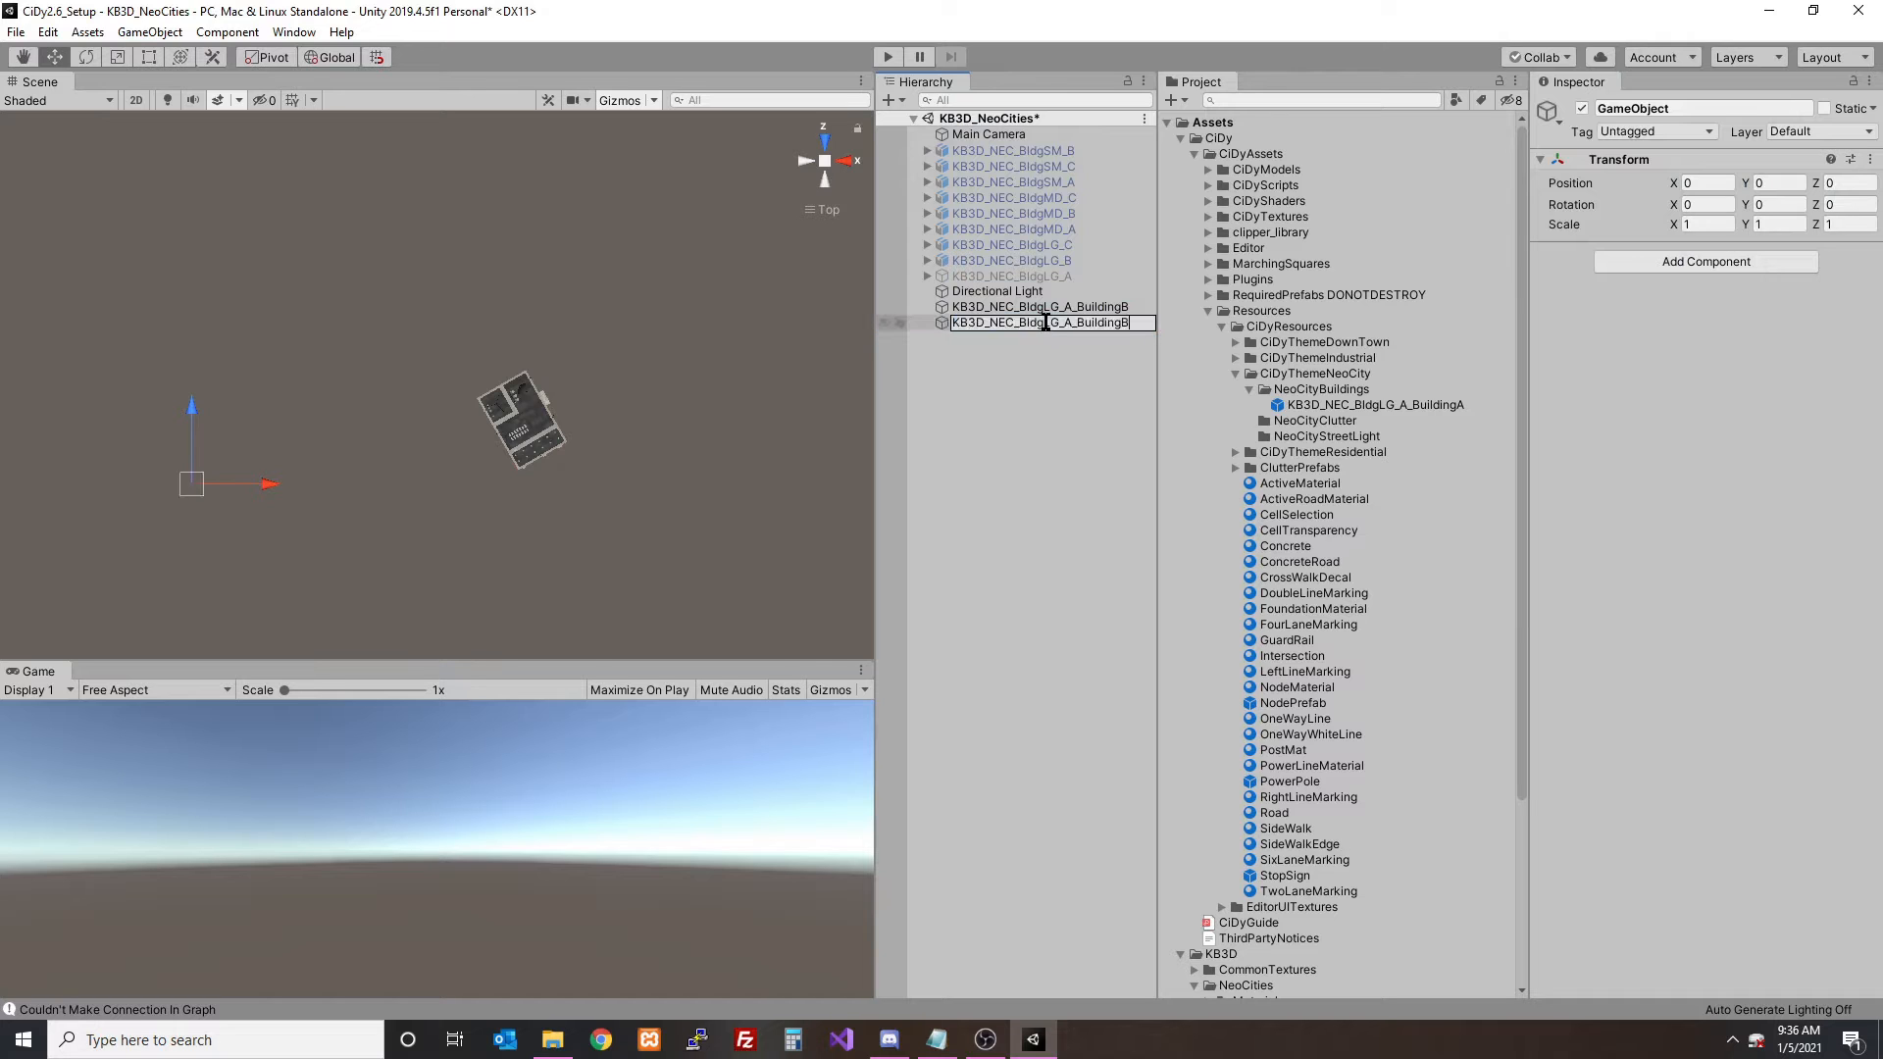
pyautogui.write('Hold')
pyautogui.press('Return')
# - Set the position of the BuildingB mesh to 0, 0, 0
pyautogui.click(1041, 306)
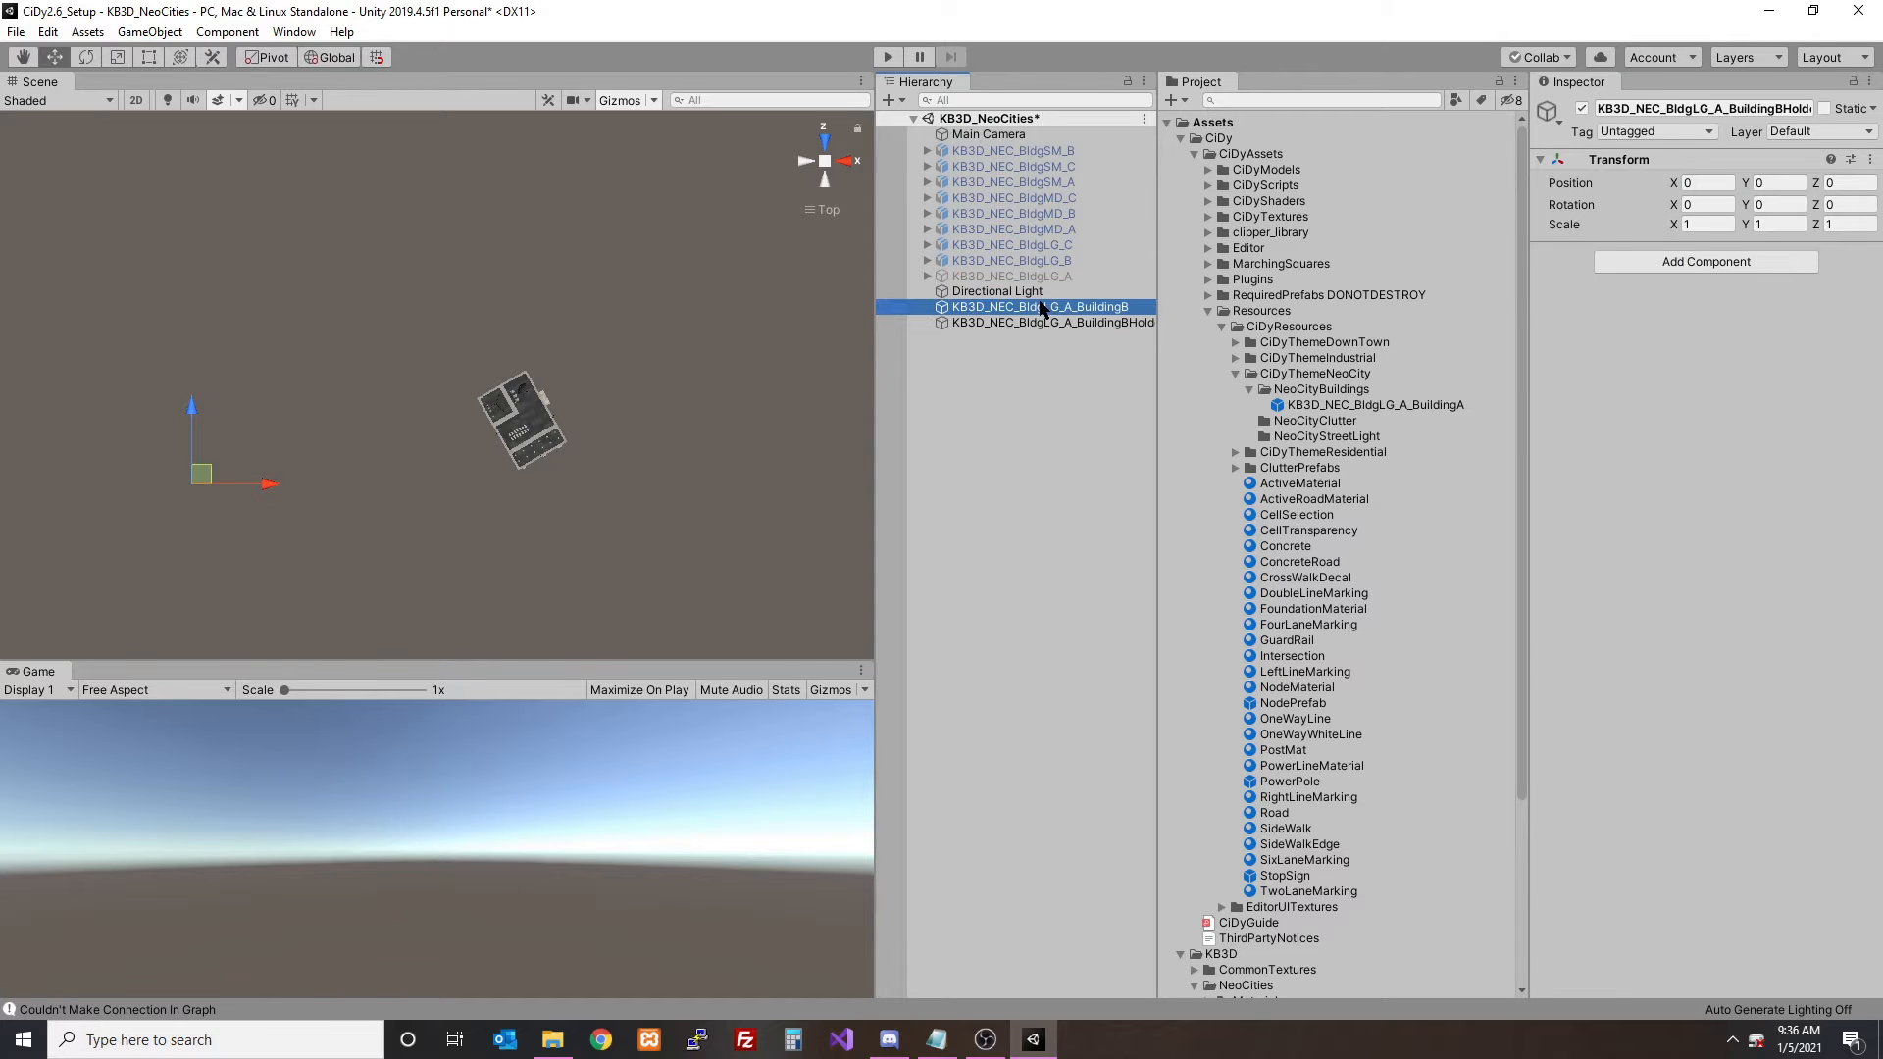
pyautogui.click(1706, 183)
pyautogui.write('0')
pyautogui.press('Tab')
pyautogui.press('Tab')
pyautogui.write('0')
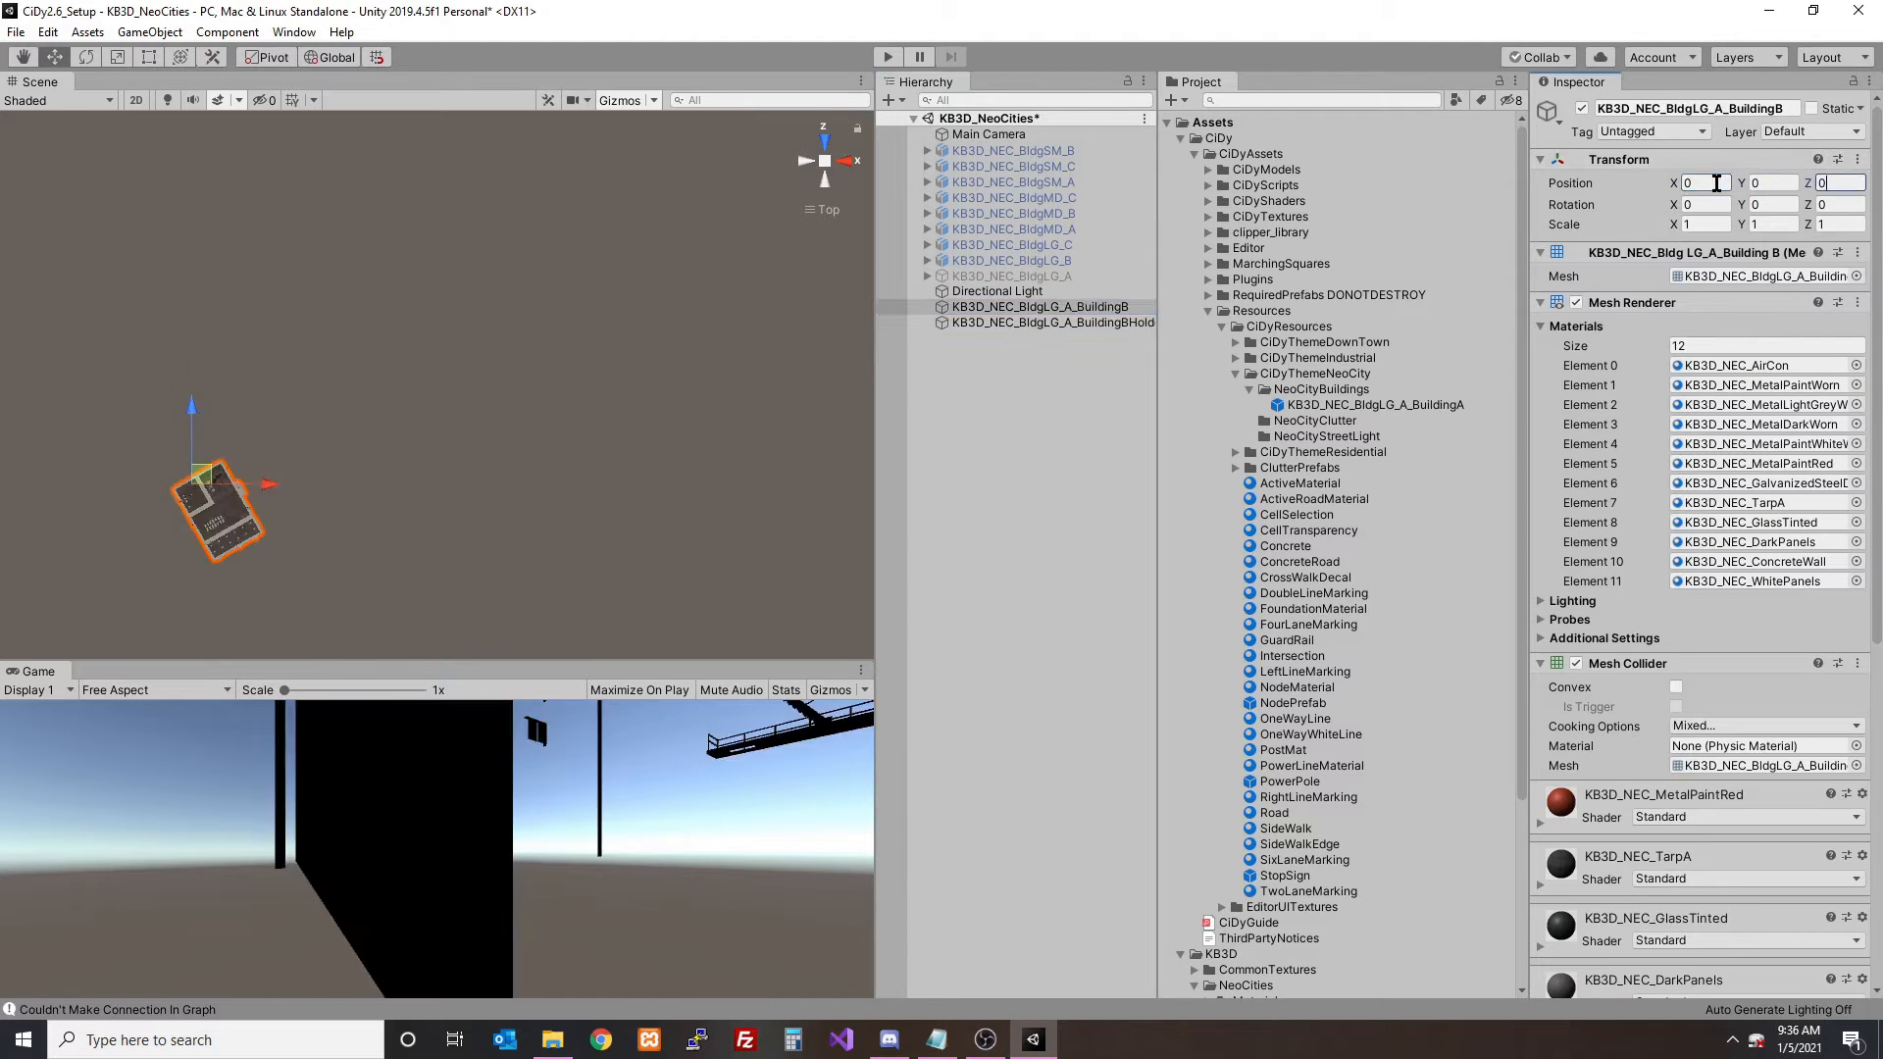
# - Rotate the BuildingB mesh to 30 degrees about the Y axis so it lines up with the world axes
pyautogui.keyDown('alt'); pyautogui.moveTo(454, 427); pyautogui.dragTo(598, 340, button='middle'); pyautogui.keyUp('alt')
pyautogui.scroll(5, 492, 359)
pyautogui.keyDown('alt'); pyautogui.moveTo(329, 413); pyautogui.dragTo(505, 354, button='middle'); pyautogui.keyUp('alt')
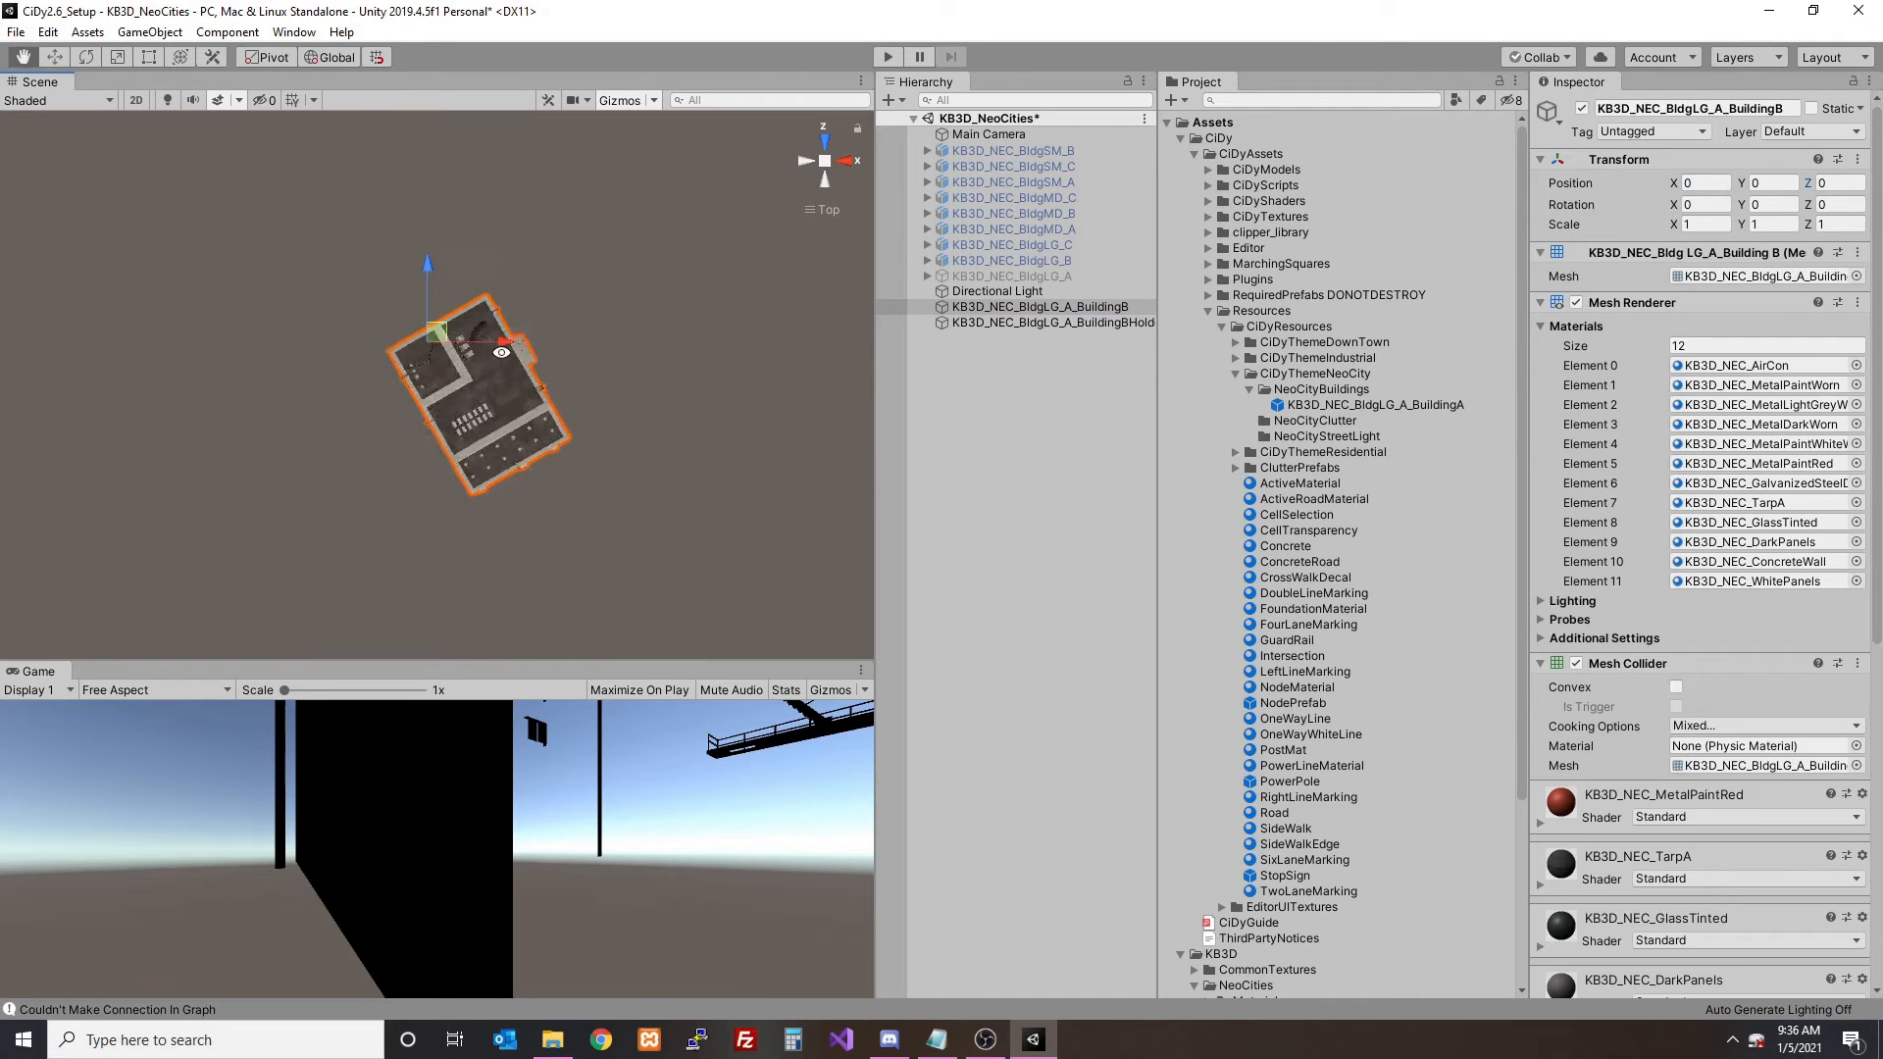
pyautogui.scroll(5, 510, 339)
pyautogui.scroll(-5, 512, 337)
pyautogui.click(87, 57)
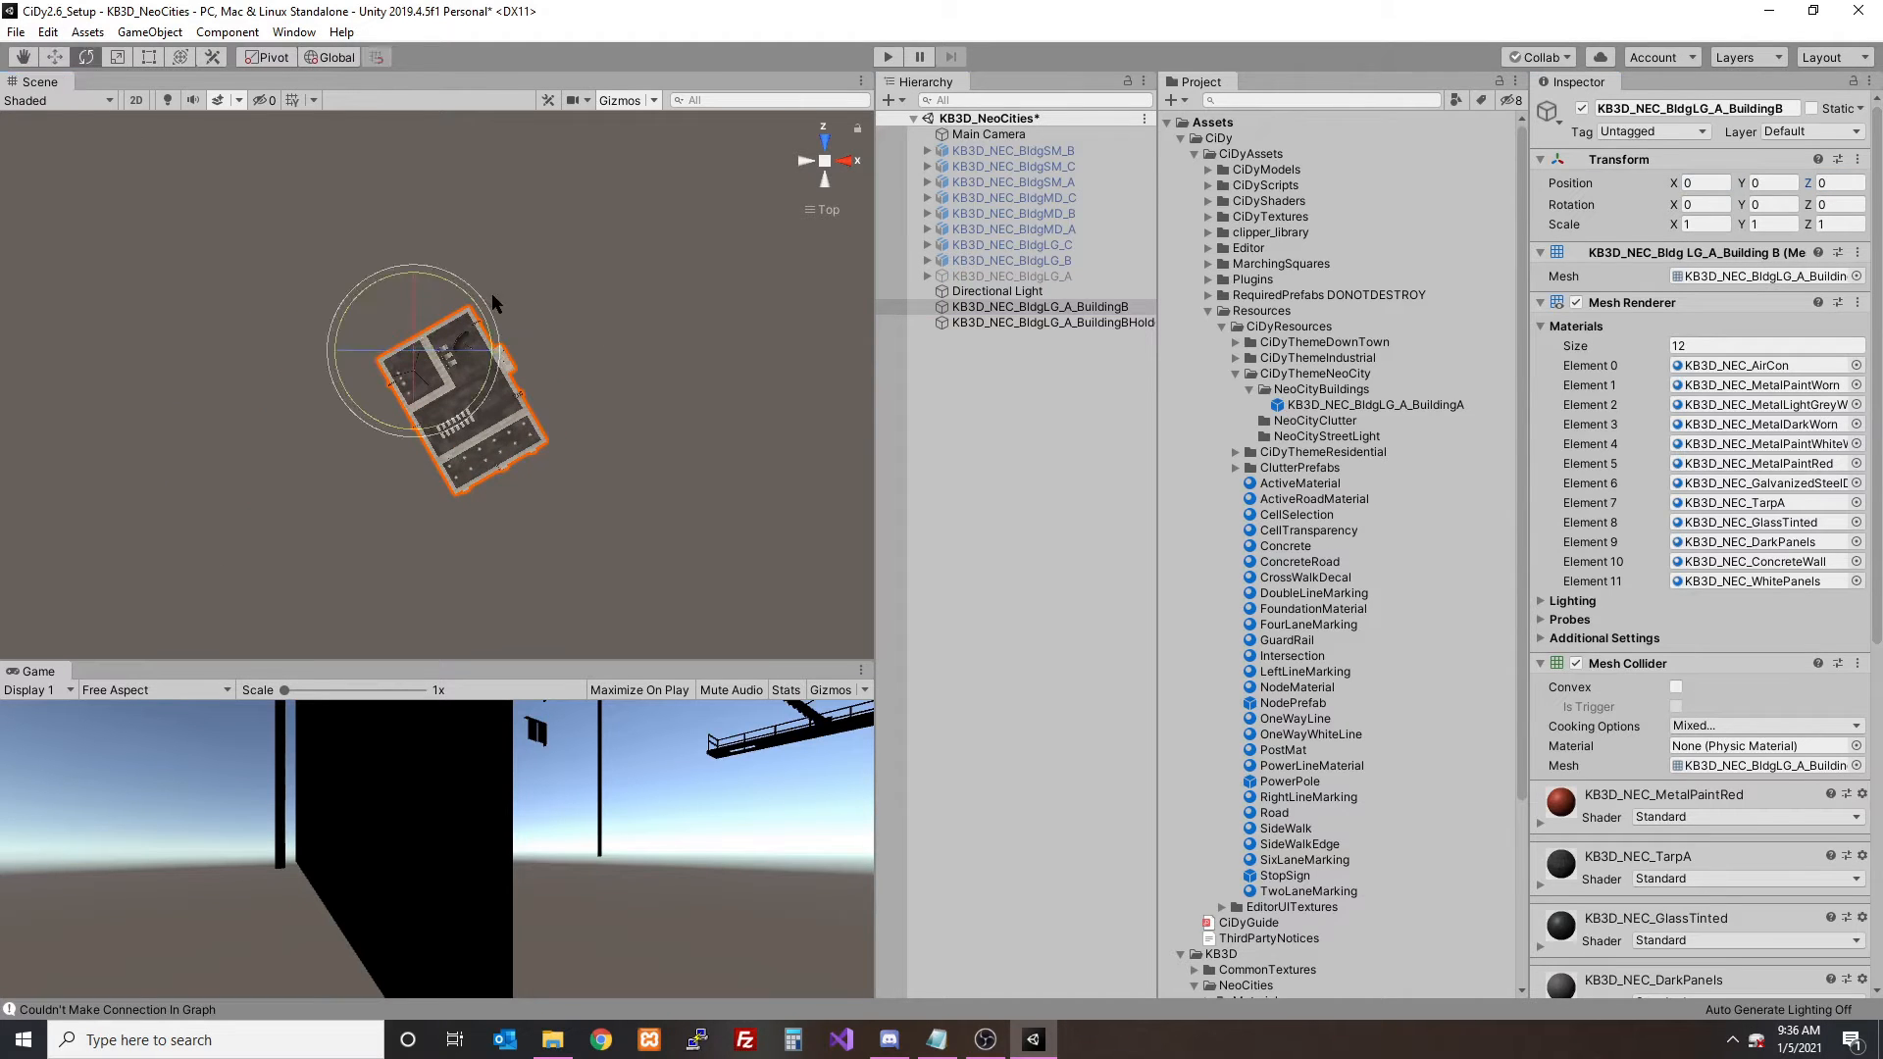
pyautogui.moveTo(442, 284); pyautogui.dragTo(515, 291)
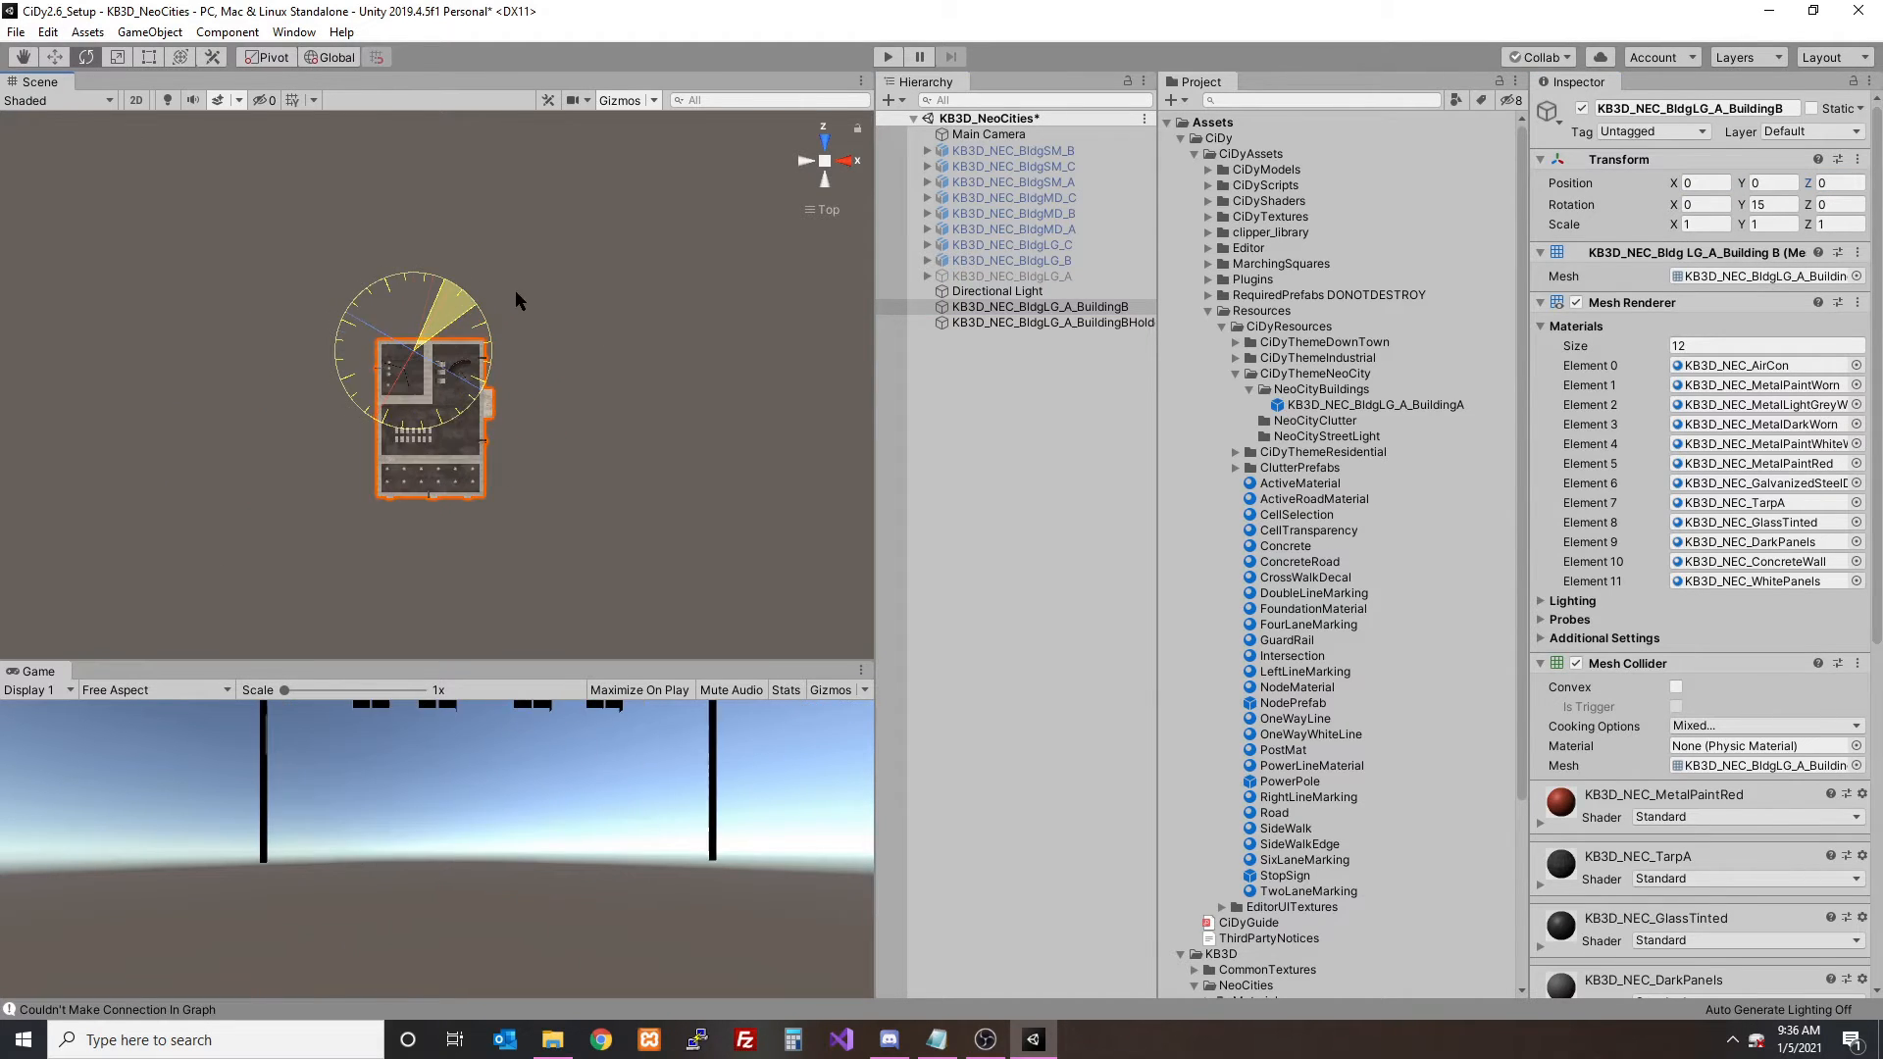
# - Centre the BuildingB mesh on its holder from above, at about X -1.8 and Z 9.6
pyautogui.click(55, 57)
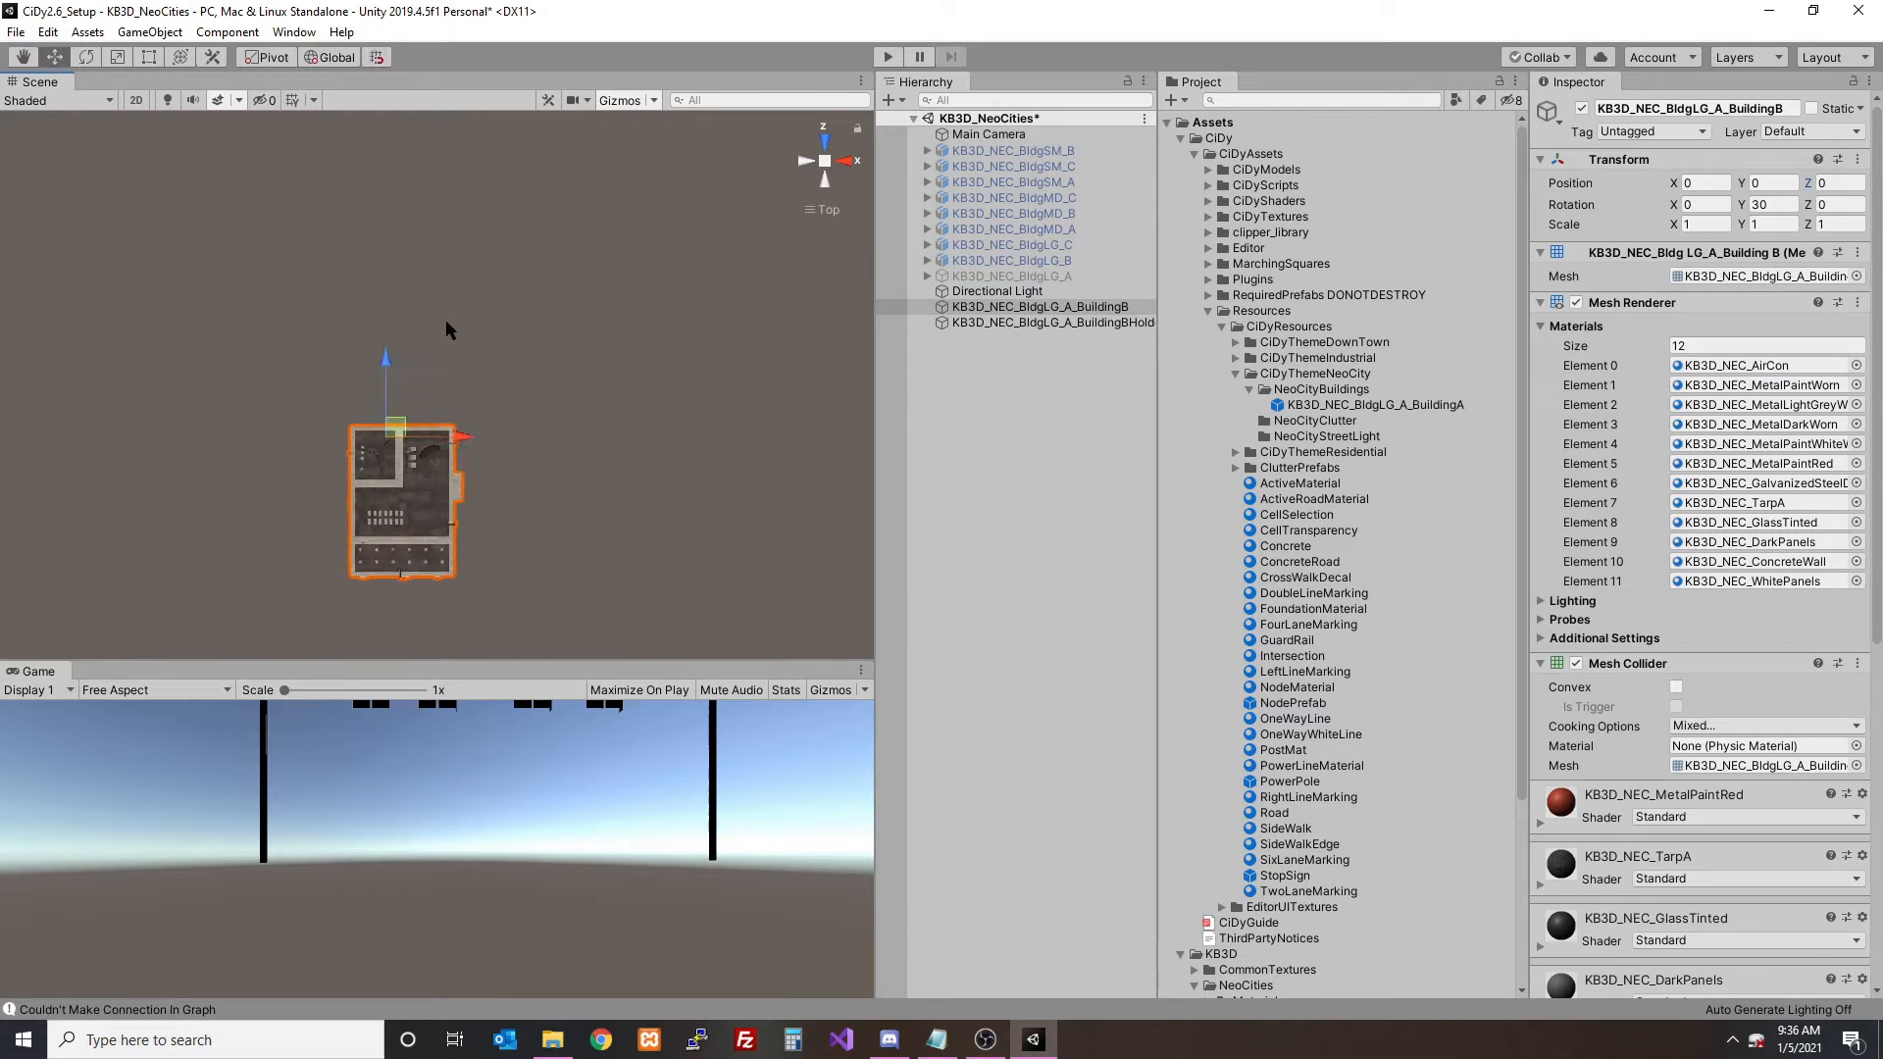
pyautogui.click(1084, 323)
pyautogui.click(1060, 308)
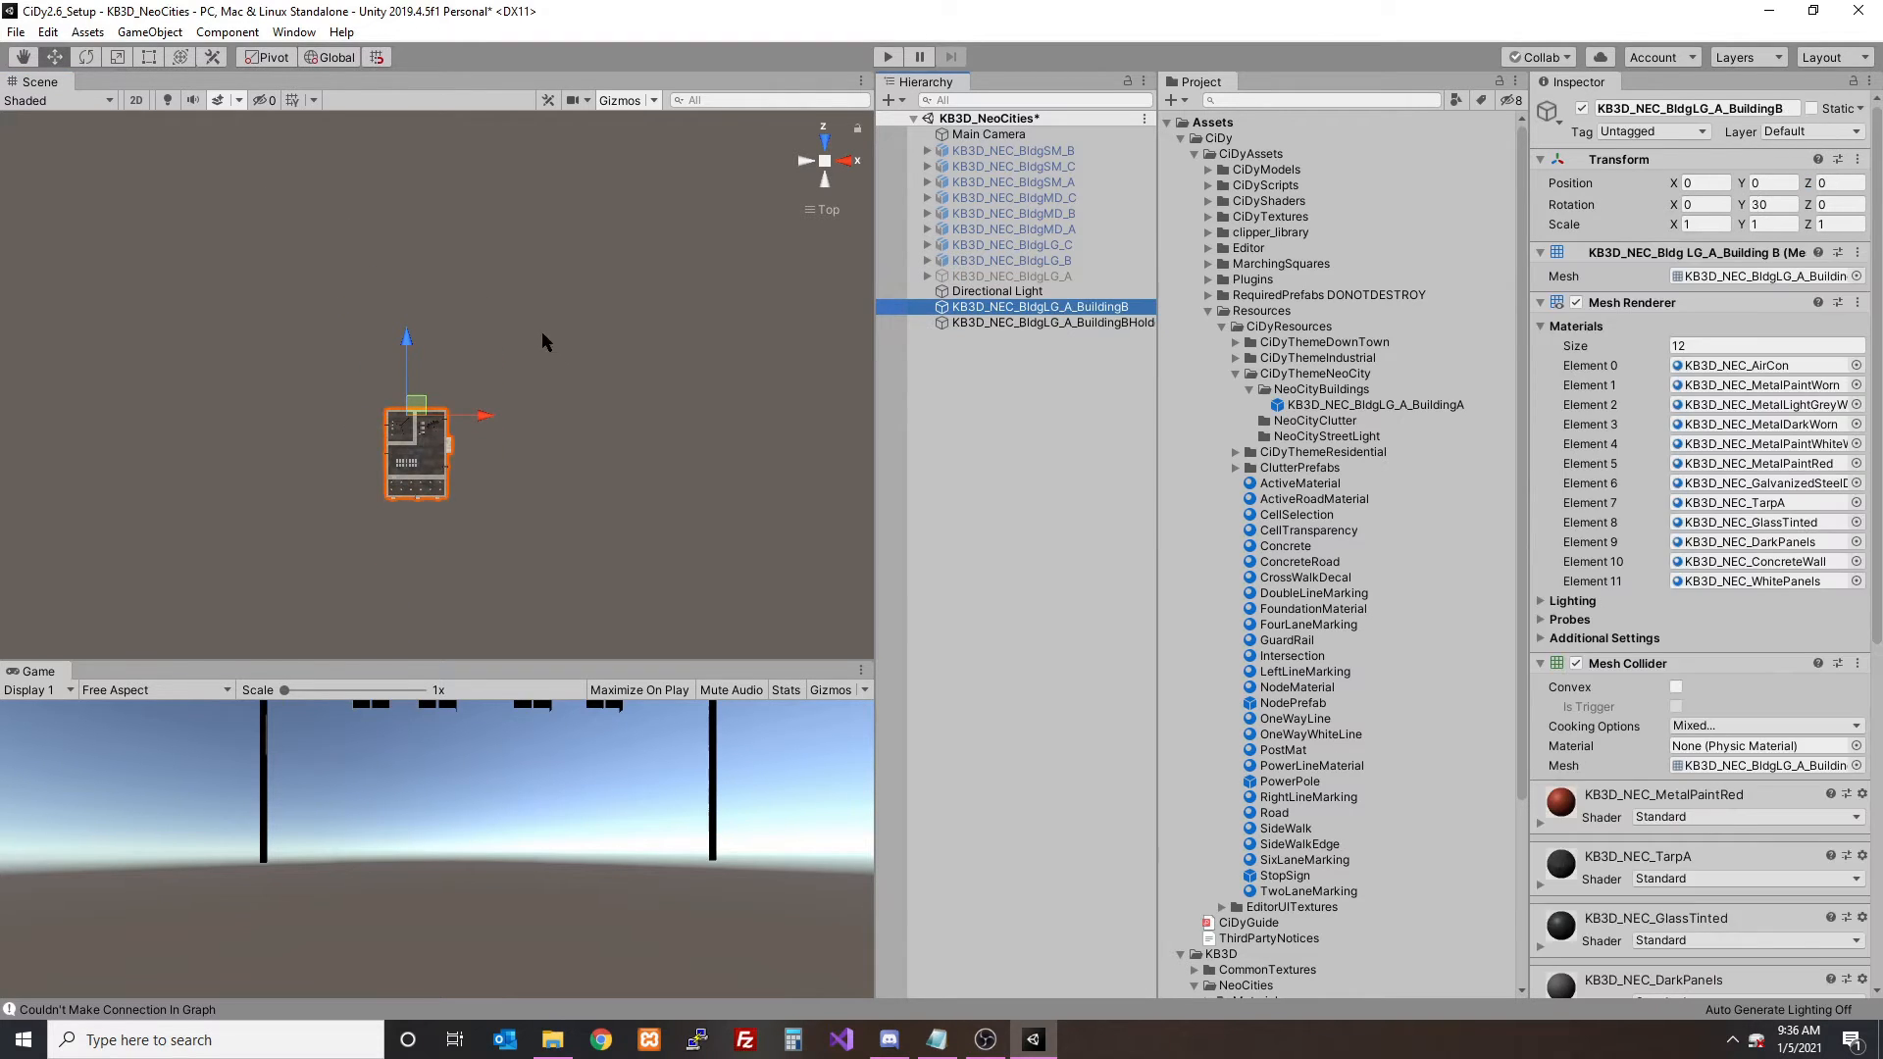
pyautogui.moveTo(412, 340); pyautogui.dragTo(432, 320)
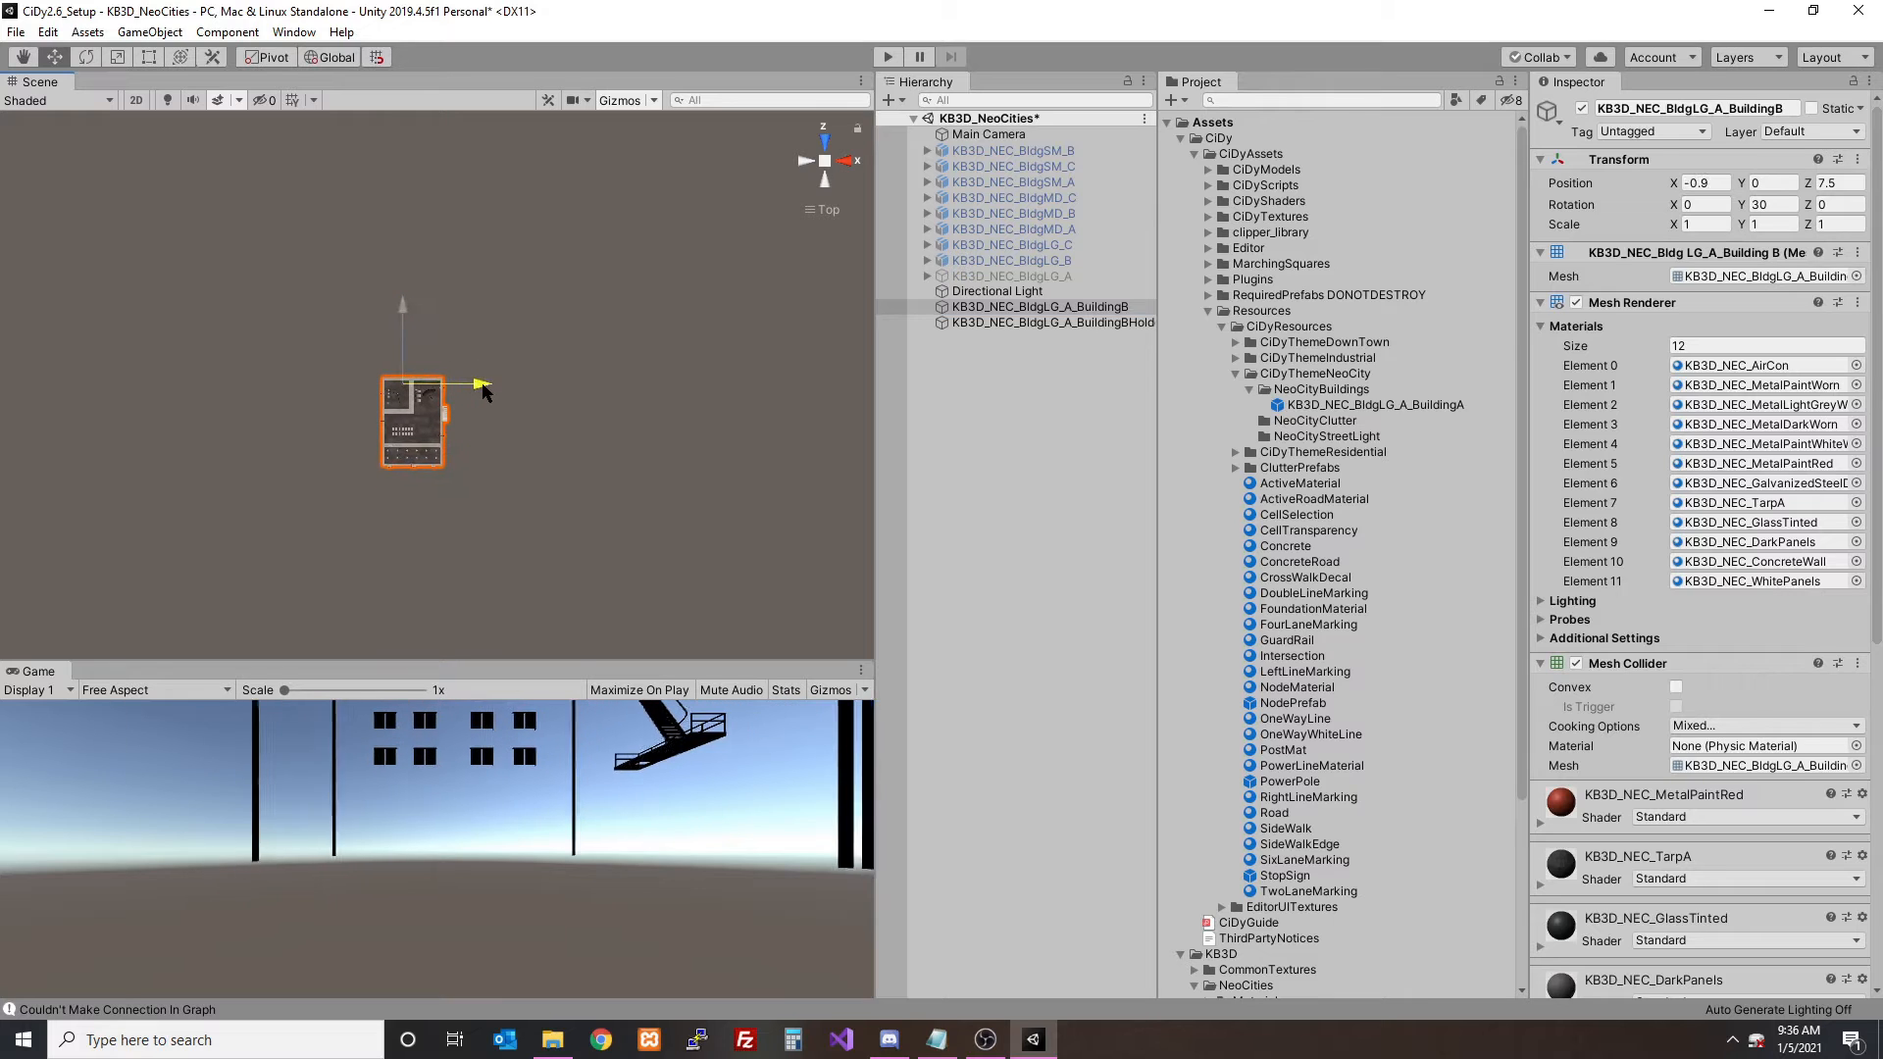
pyautogui.moveTo(483, 385); pyautogui.dragTo(476, 385)
pyautogui.click(1079, 325)
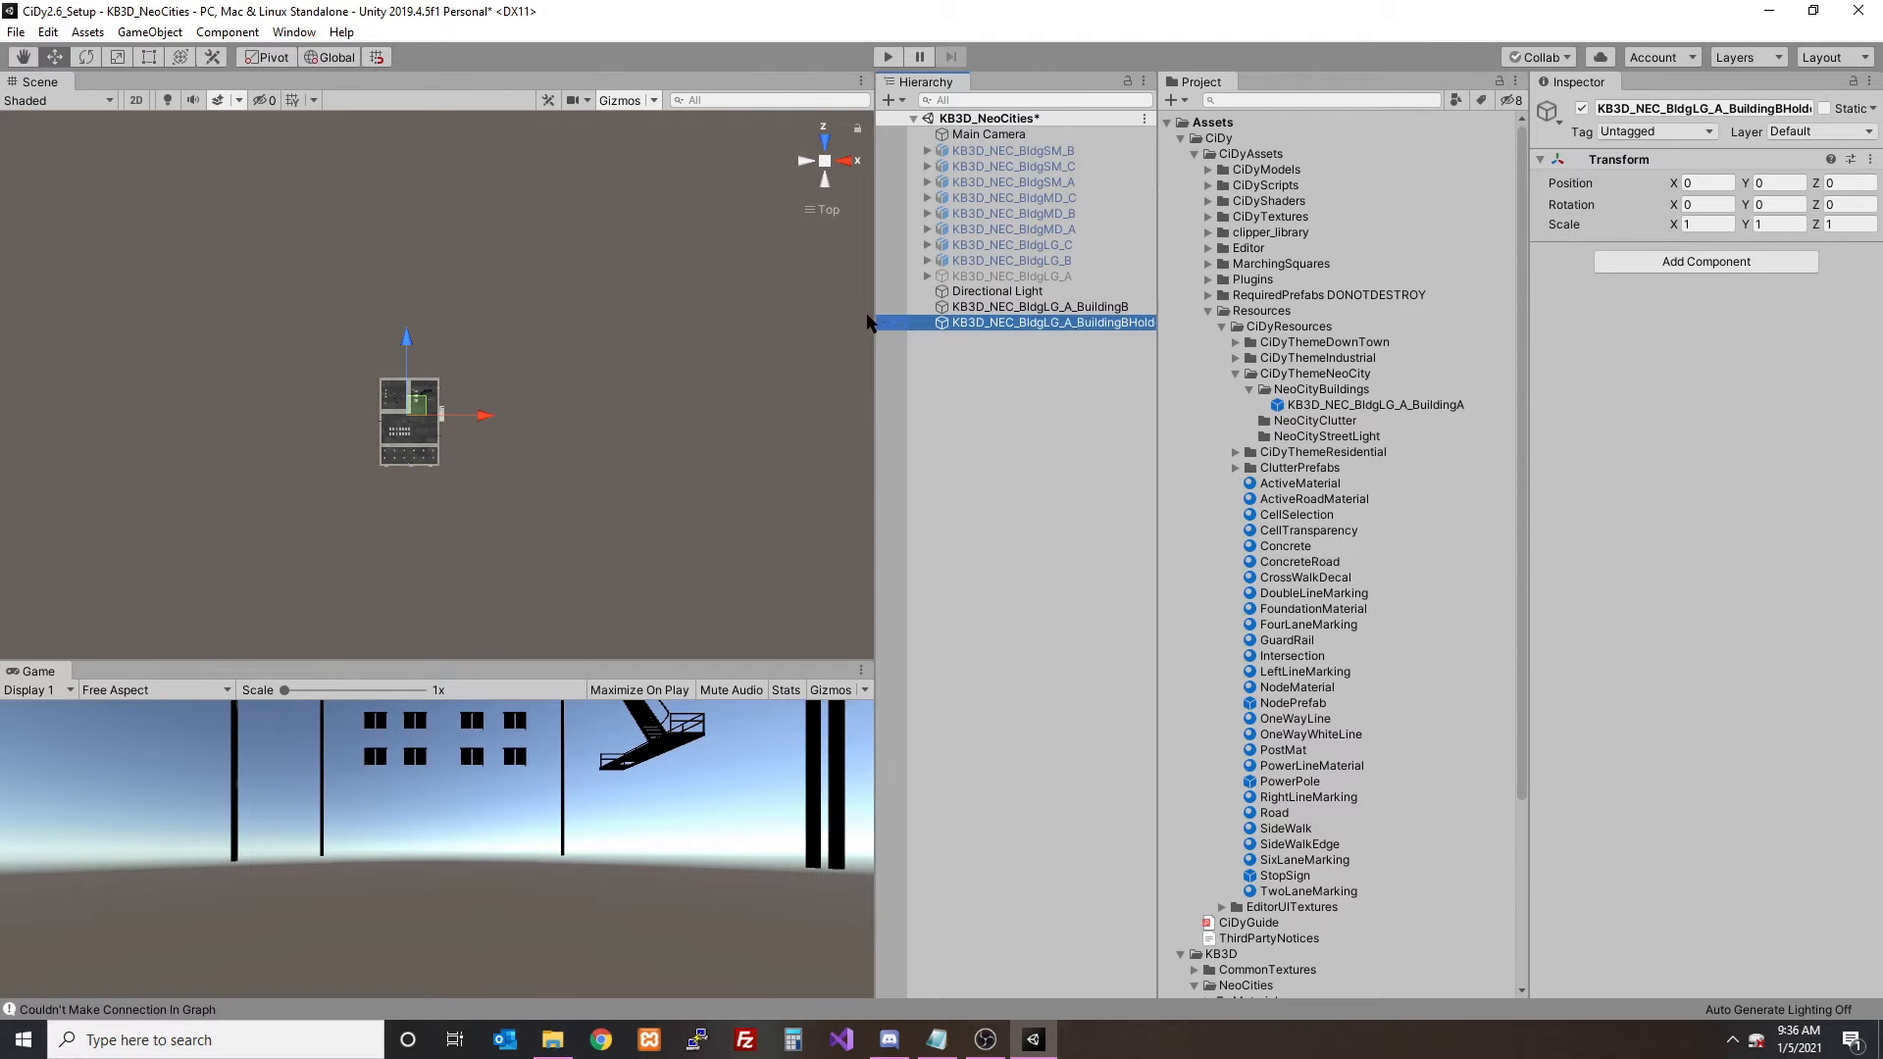
pyautogui.click(1010, 307)
pyautogui.moveTo(412, 315); pyautogui.dragTo(398, 304)
pyautogui.moveTo(481, 374); pyautogui.dragTo(479, 374)
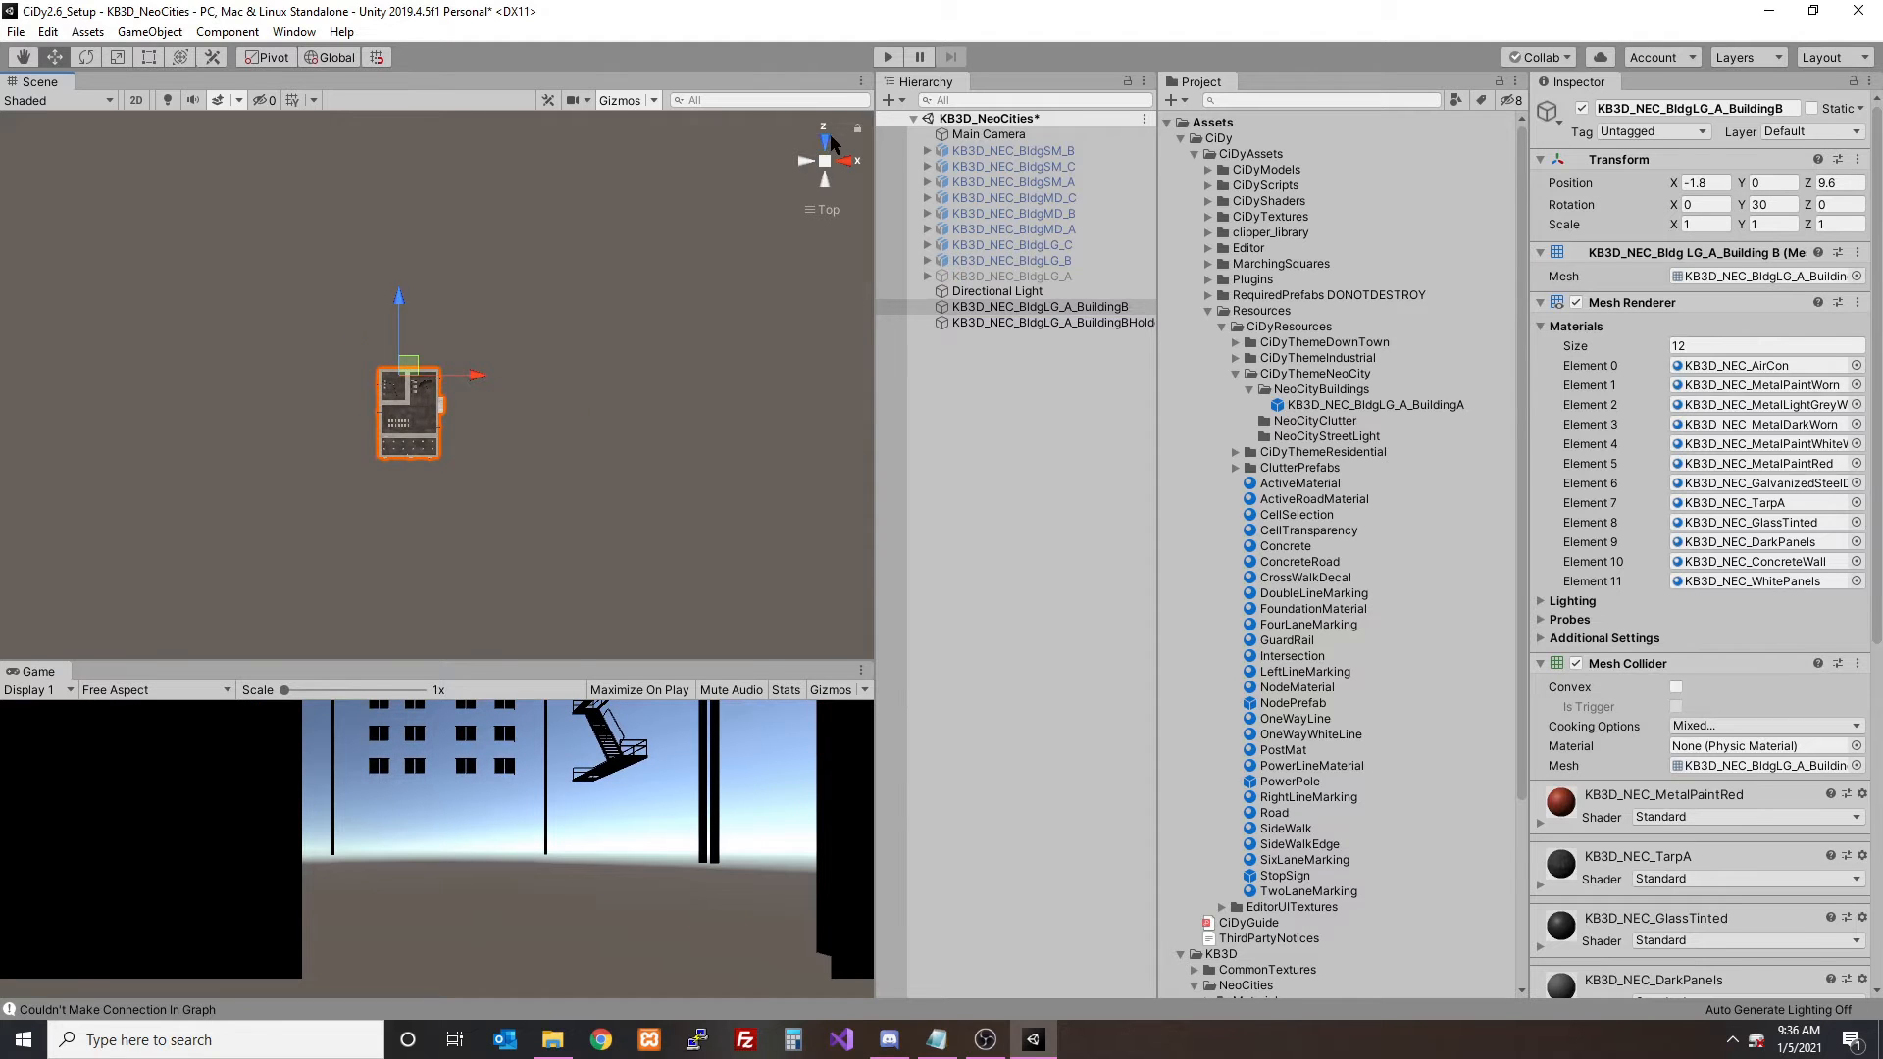
# - Lower the BuildingB mesh to about Y -1.33 in the front view and compare its base with the holder's origin
pyautogui.click(829, 143)
pyautogui.click(1059, 323)
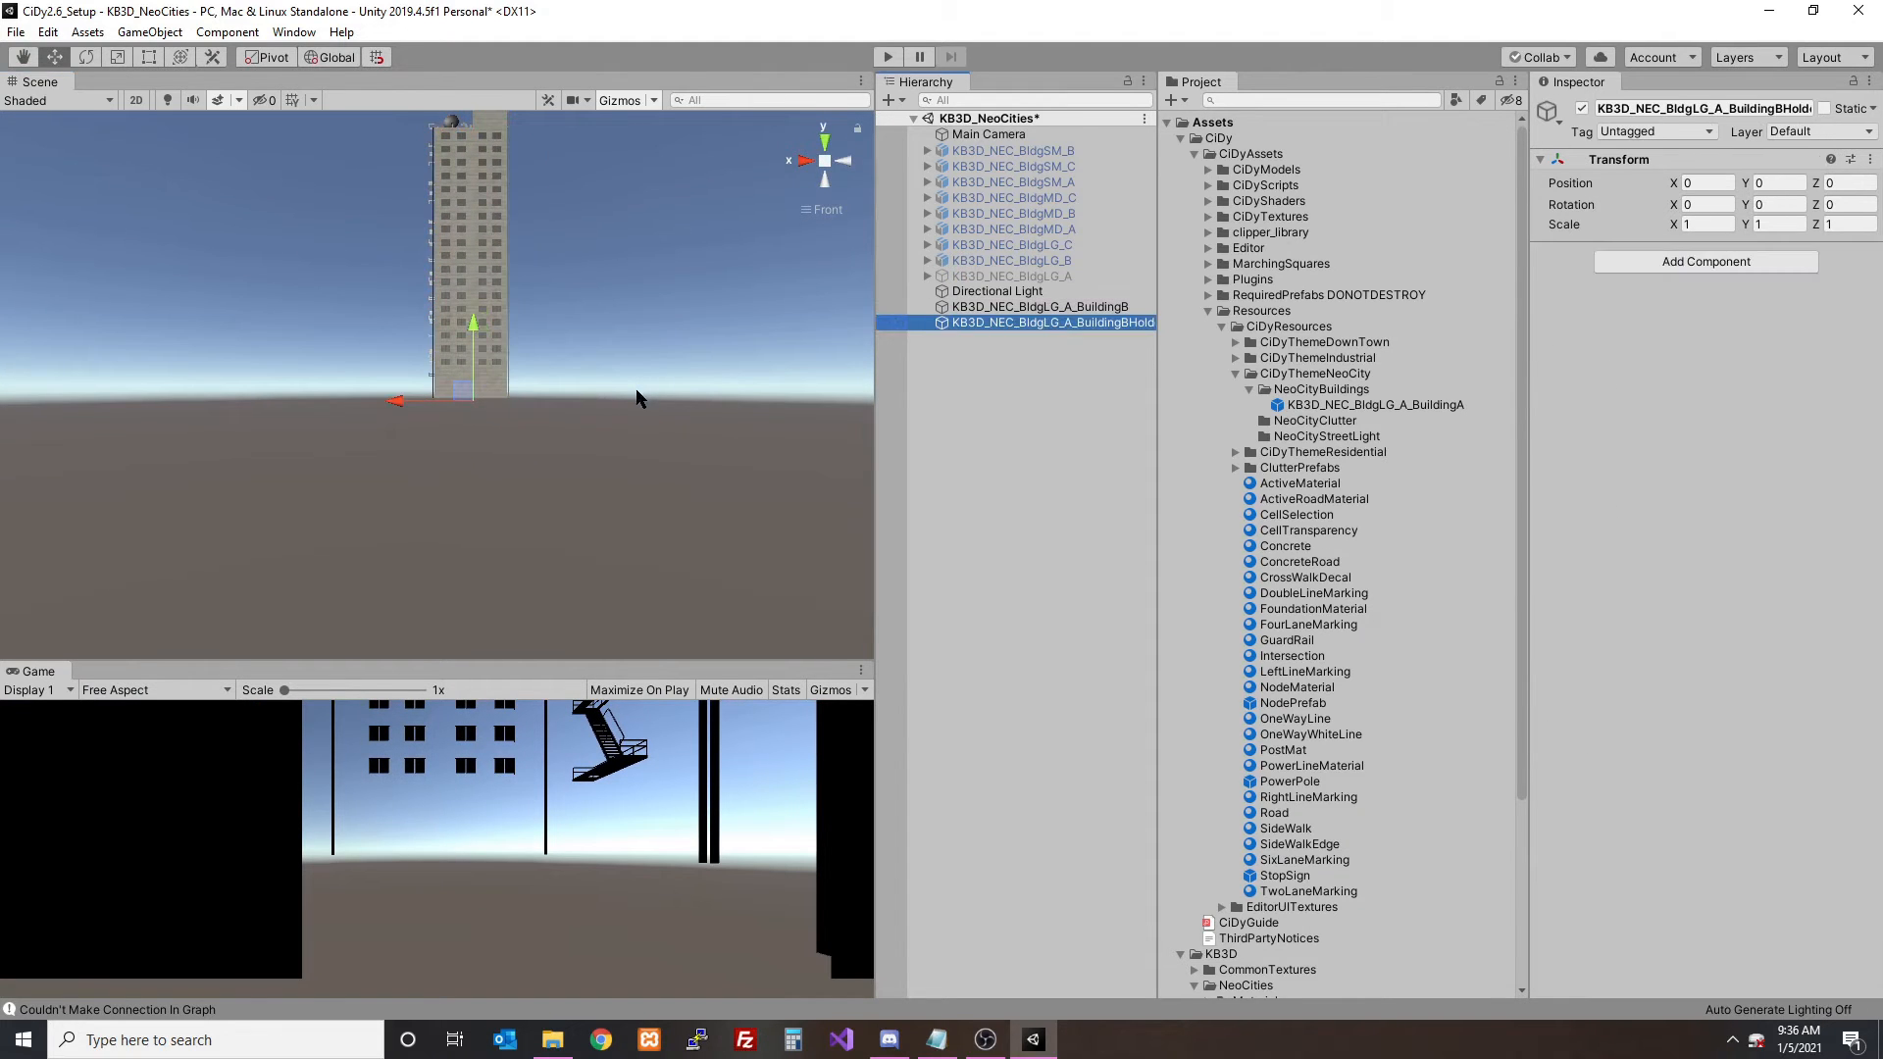
pyautogui.scroll(5, 637, 397)
pyautogui.click(1010, 307)
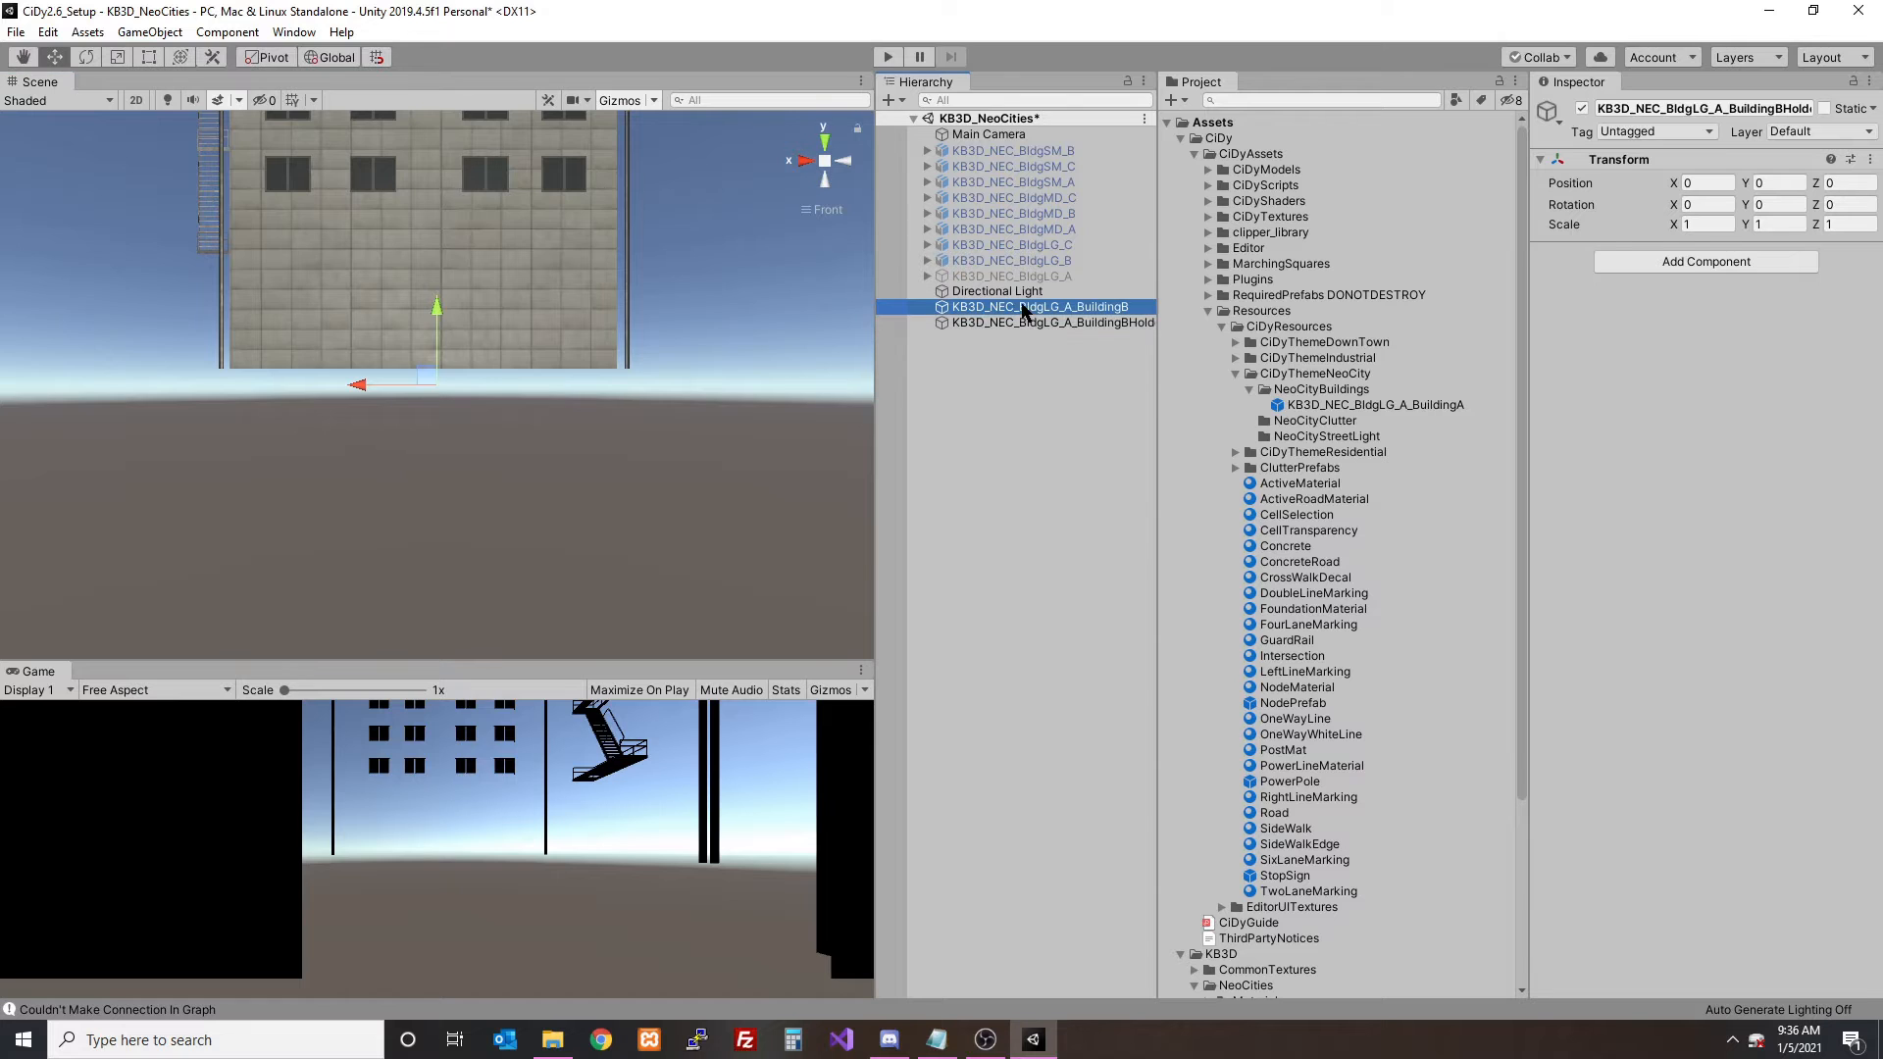
pyautogui.moveTo(472, 323); pyautogui.dragTo(487, 345)
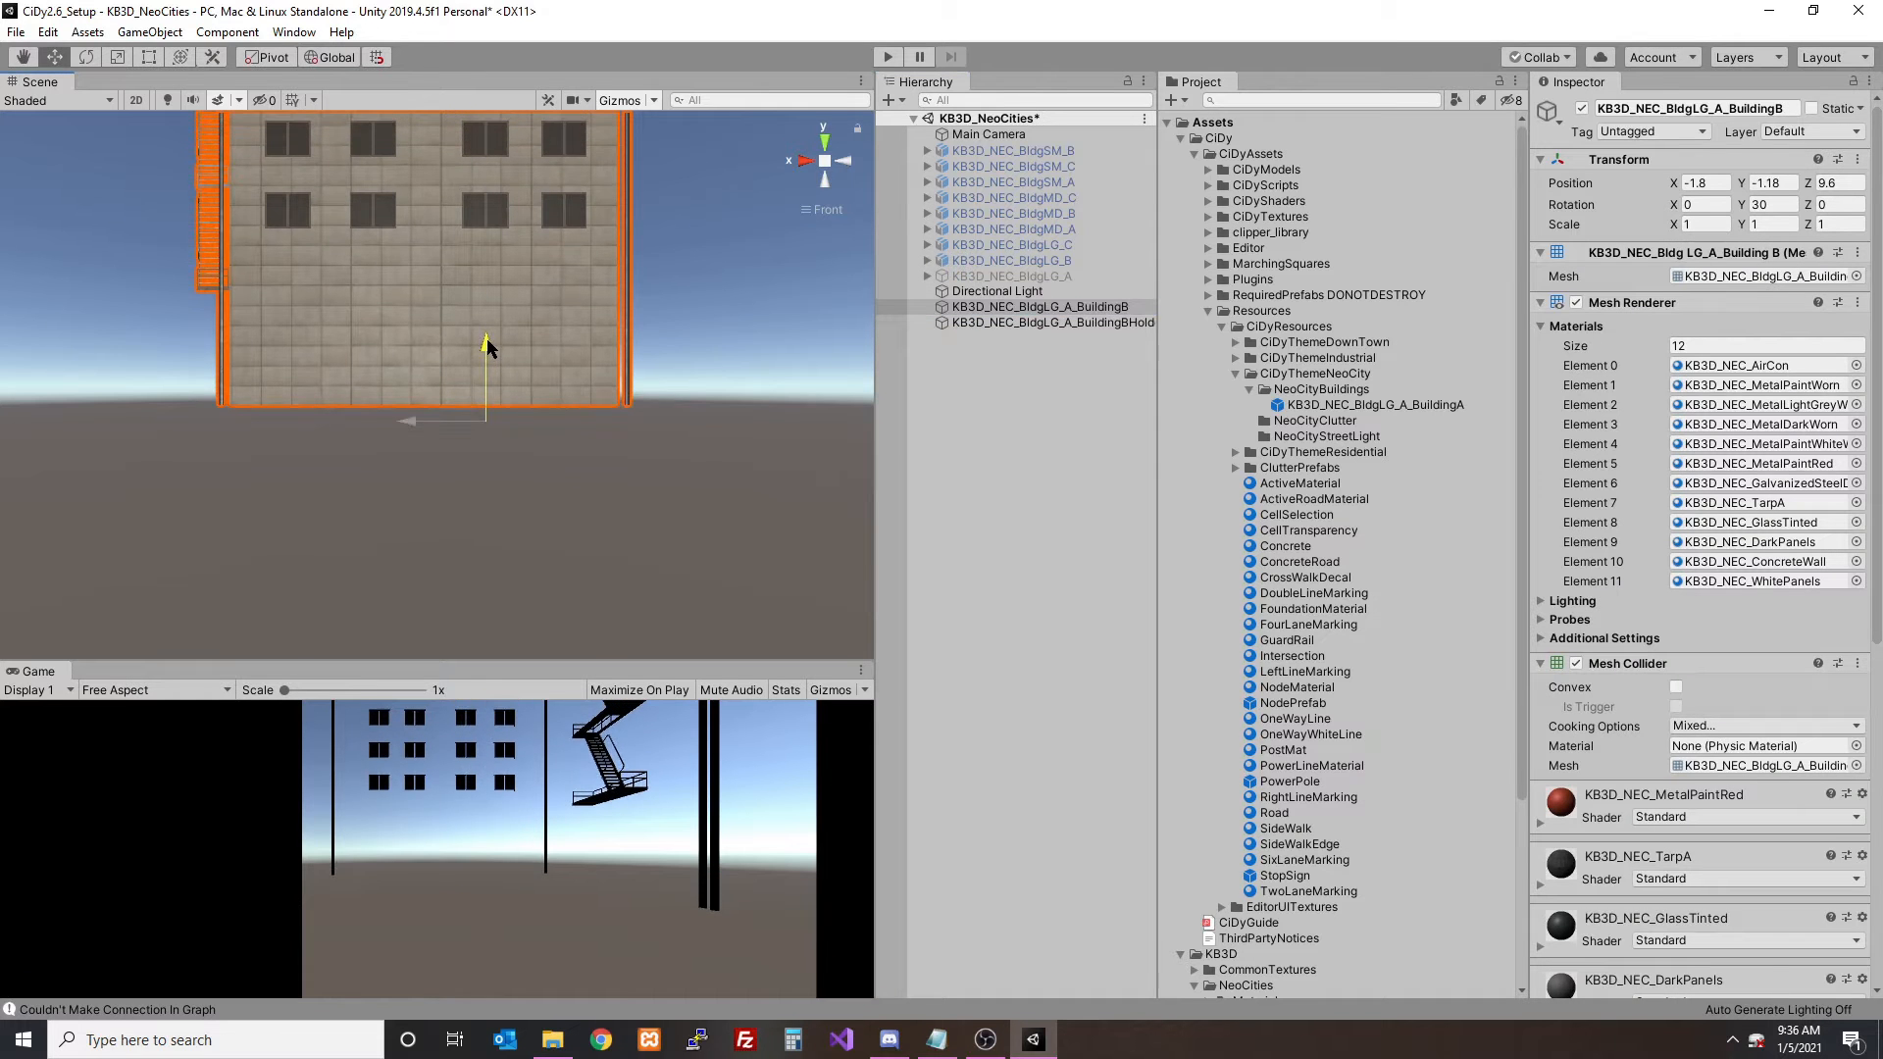
pyautogui.click(1050, 324)
pyautogui.keyDown('alt'); pyautogui.moveTo(686, 382); pyautogui.dragTo(768, 388); pyautogui.keyUp('alt')
# - Parent the BuildingB mesh under its holder and save the holder as a prefab in the NeoCityBuildings folder
pyautogui.moveTo(1020, 306); pyautogui.dragTo(1325, 397)
pyautogui.click(1007, 311)
pyautogui.scroll(-15, 633, 329)
pyautogui.keyDown('alt'); pyautogui.moveTo(633, 331); pyautogui.dragTo(252, 362); pyautogui.keyUp('alt')
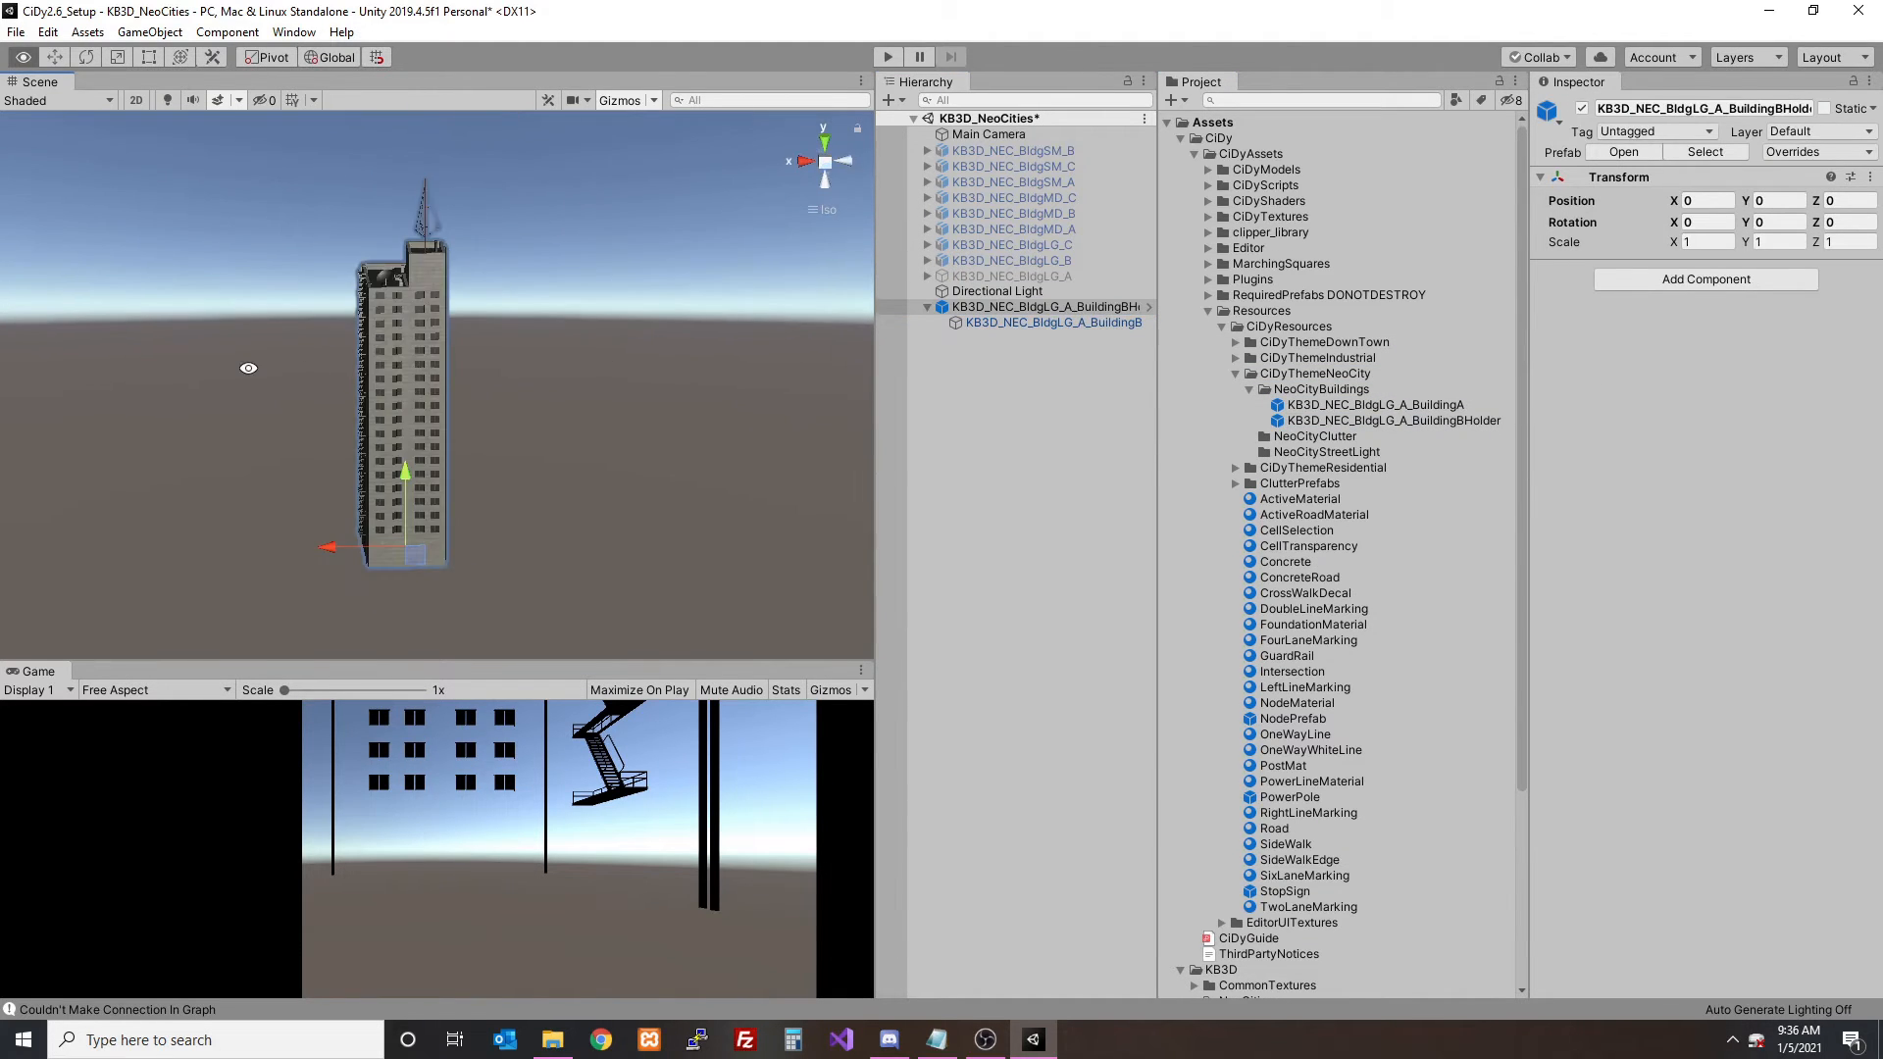
# - Delete the BuildingB holder from the scene and reactivate the KB3D_NEC_BldgLG_A group, selecting its BuildingC mesh
pyautogui.press('Delete')
pyautogui.click(1069, 278)
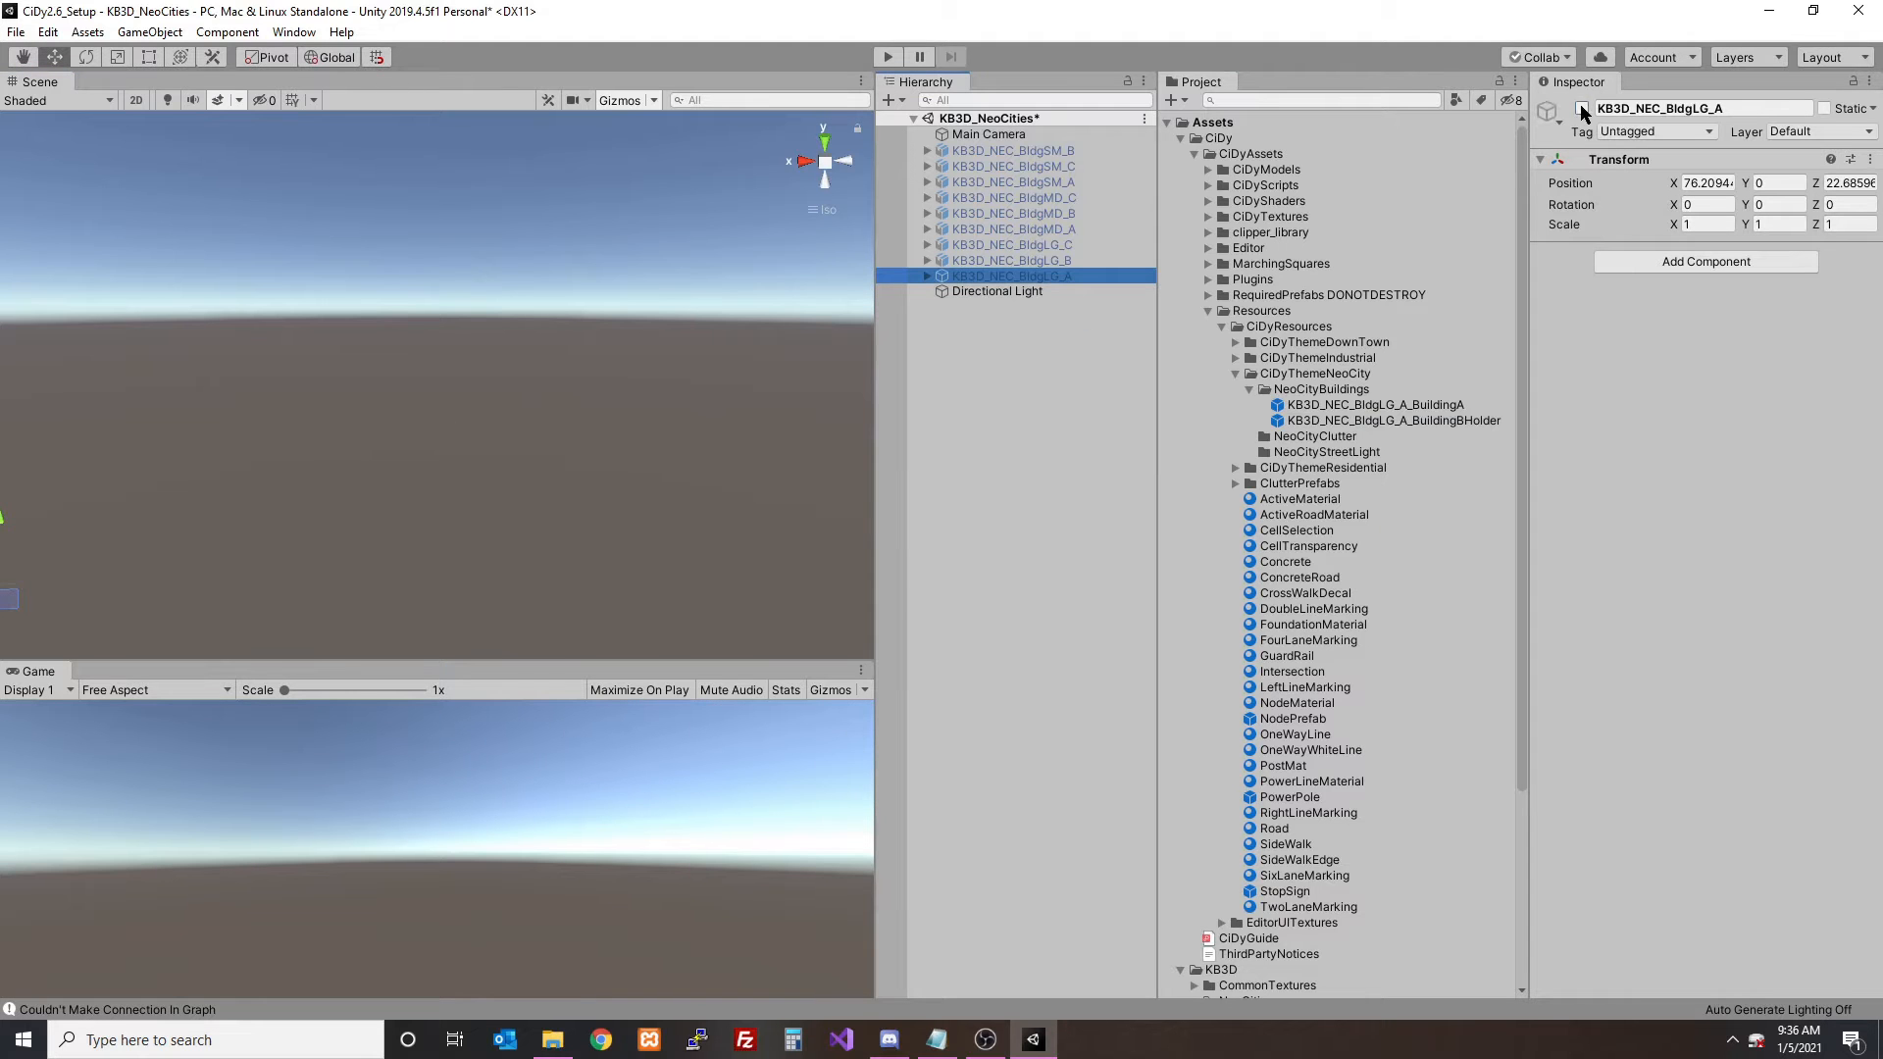
pyautogui.click(1582, 109)
pyautogui.click(926, 277)
pyautogui.moveTo(575, 344); pyautogui.dragTo(739, 274, button='middle')
pyautogui.scroll(-9, 739, 274)
pyautogui.click(1136, 306)
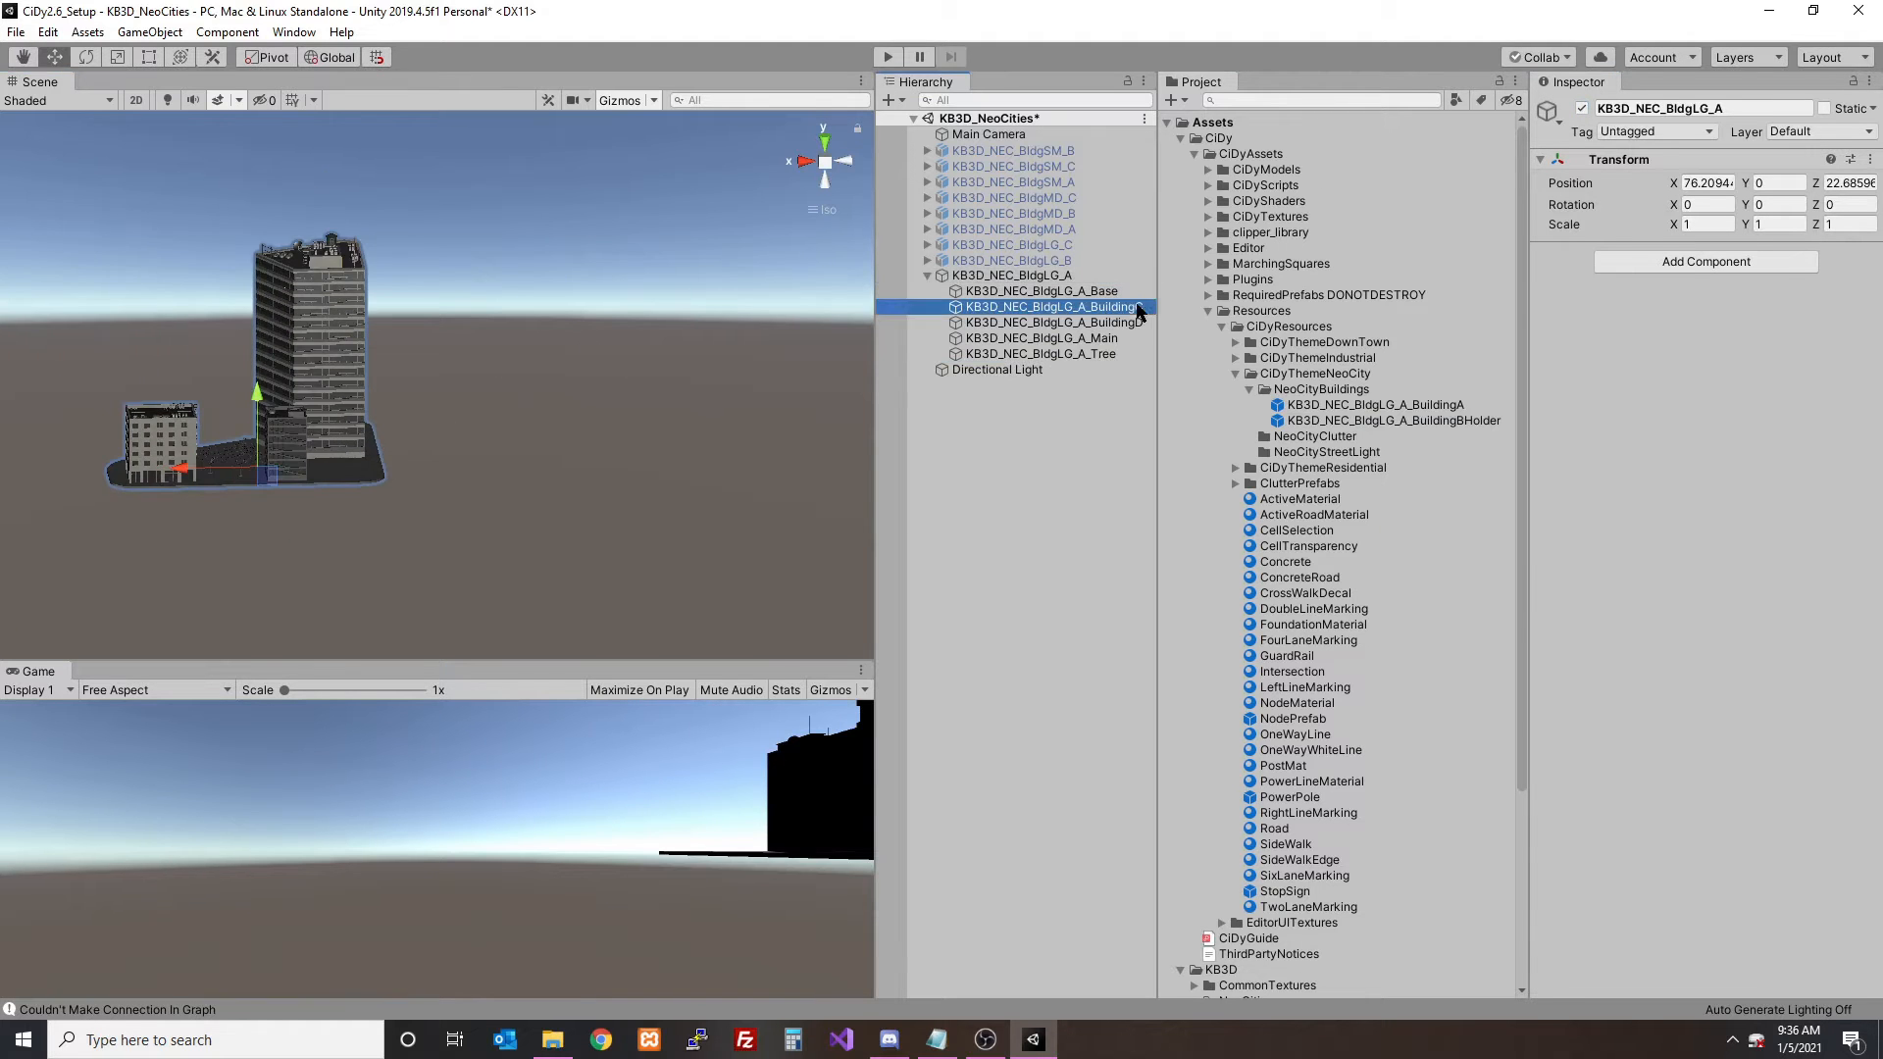
# - Move the BuildingC mesh out of the KB3D_NEC_BldgLG_A group to the scene root and deactivate the group
pyautogui.press('f')
pyautogui.moveTo(1039, 307); pyautogui.dragTo(1030, 482)
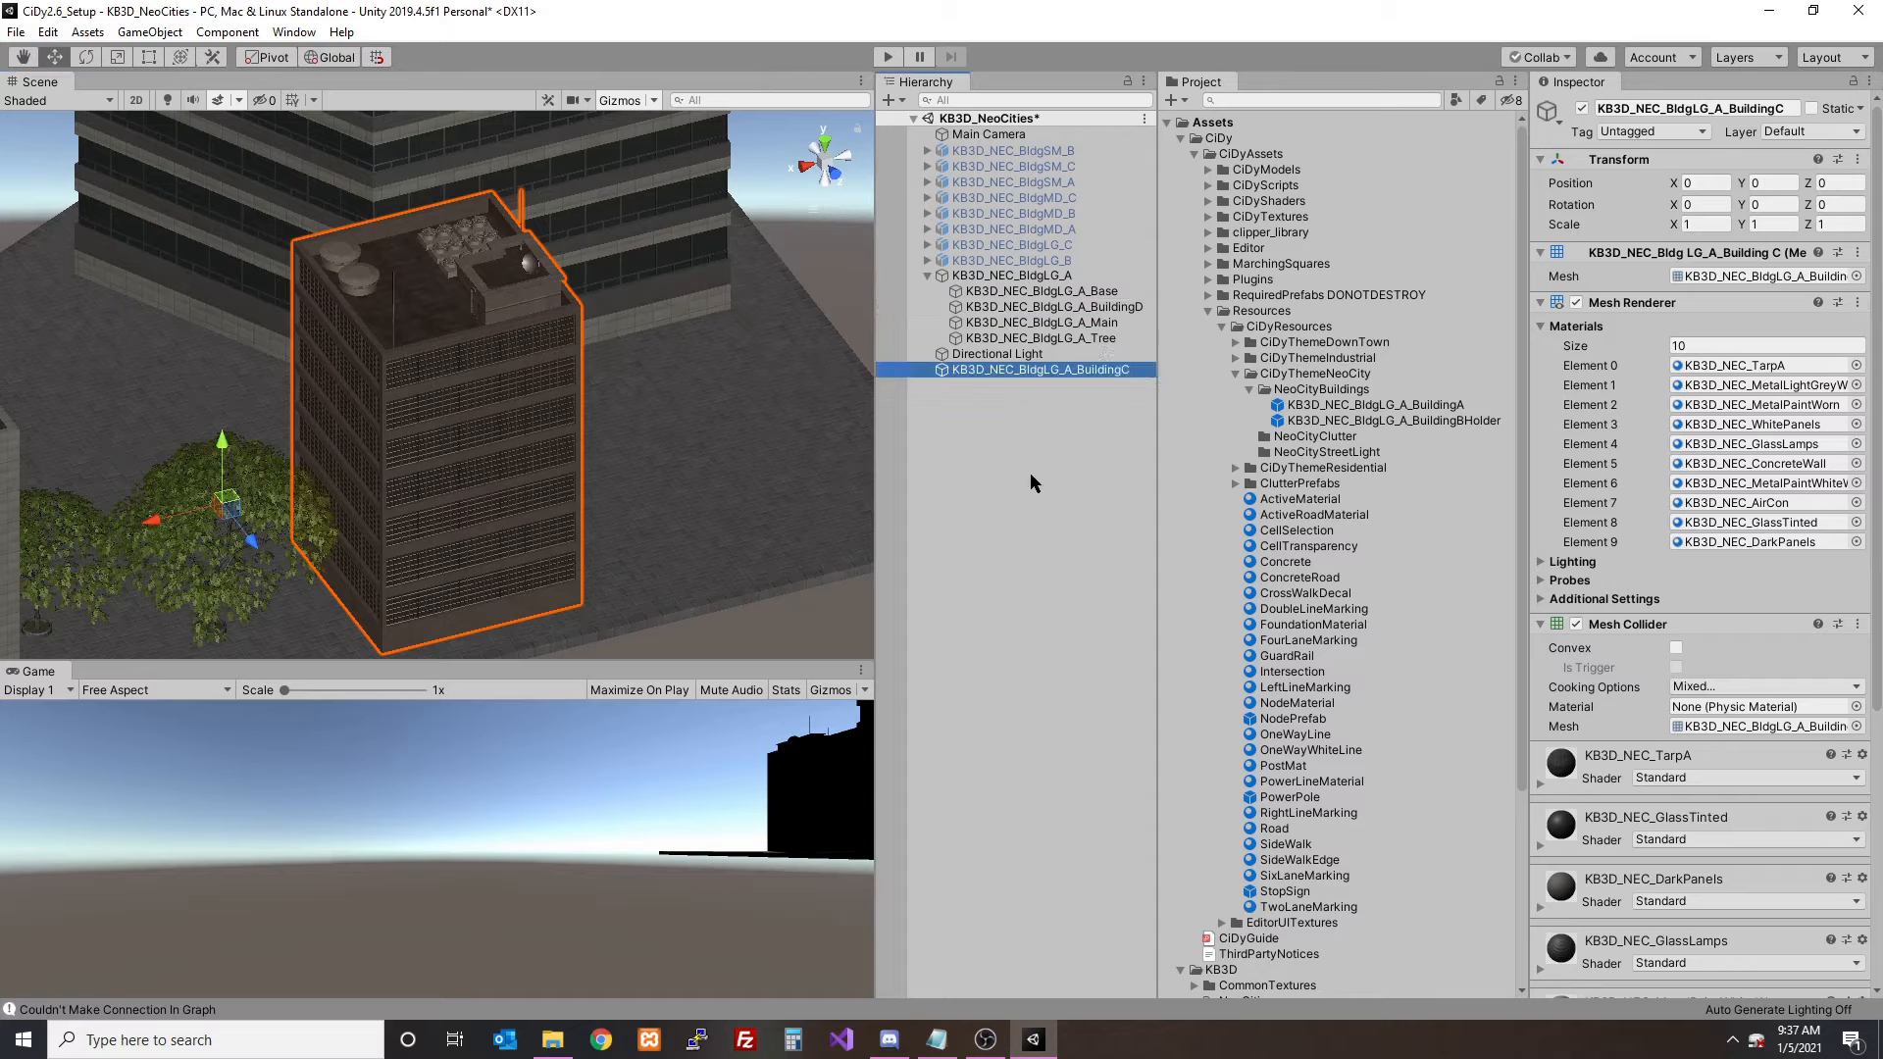
pyautogui.click(983, 277)
pyautogui.click(926, 275)
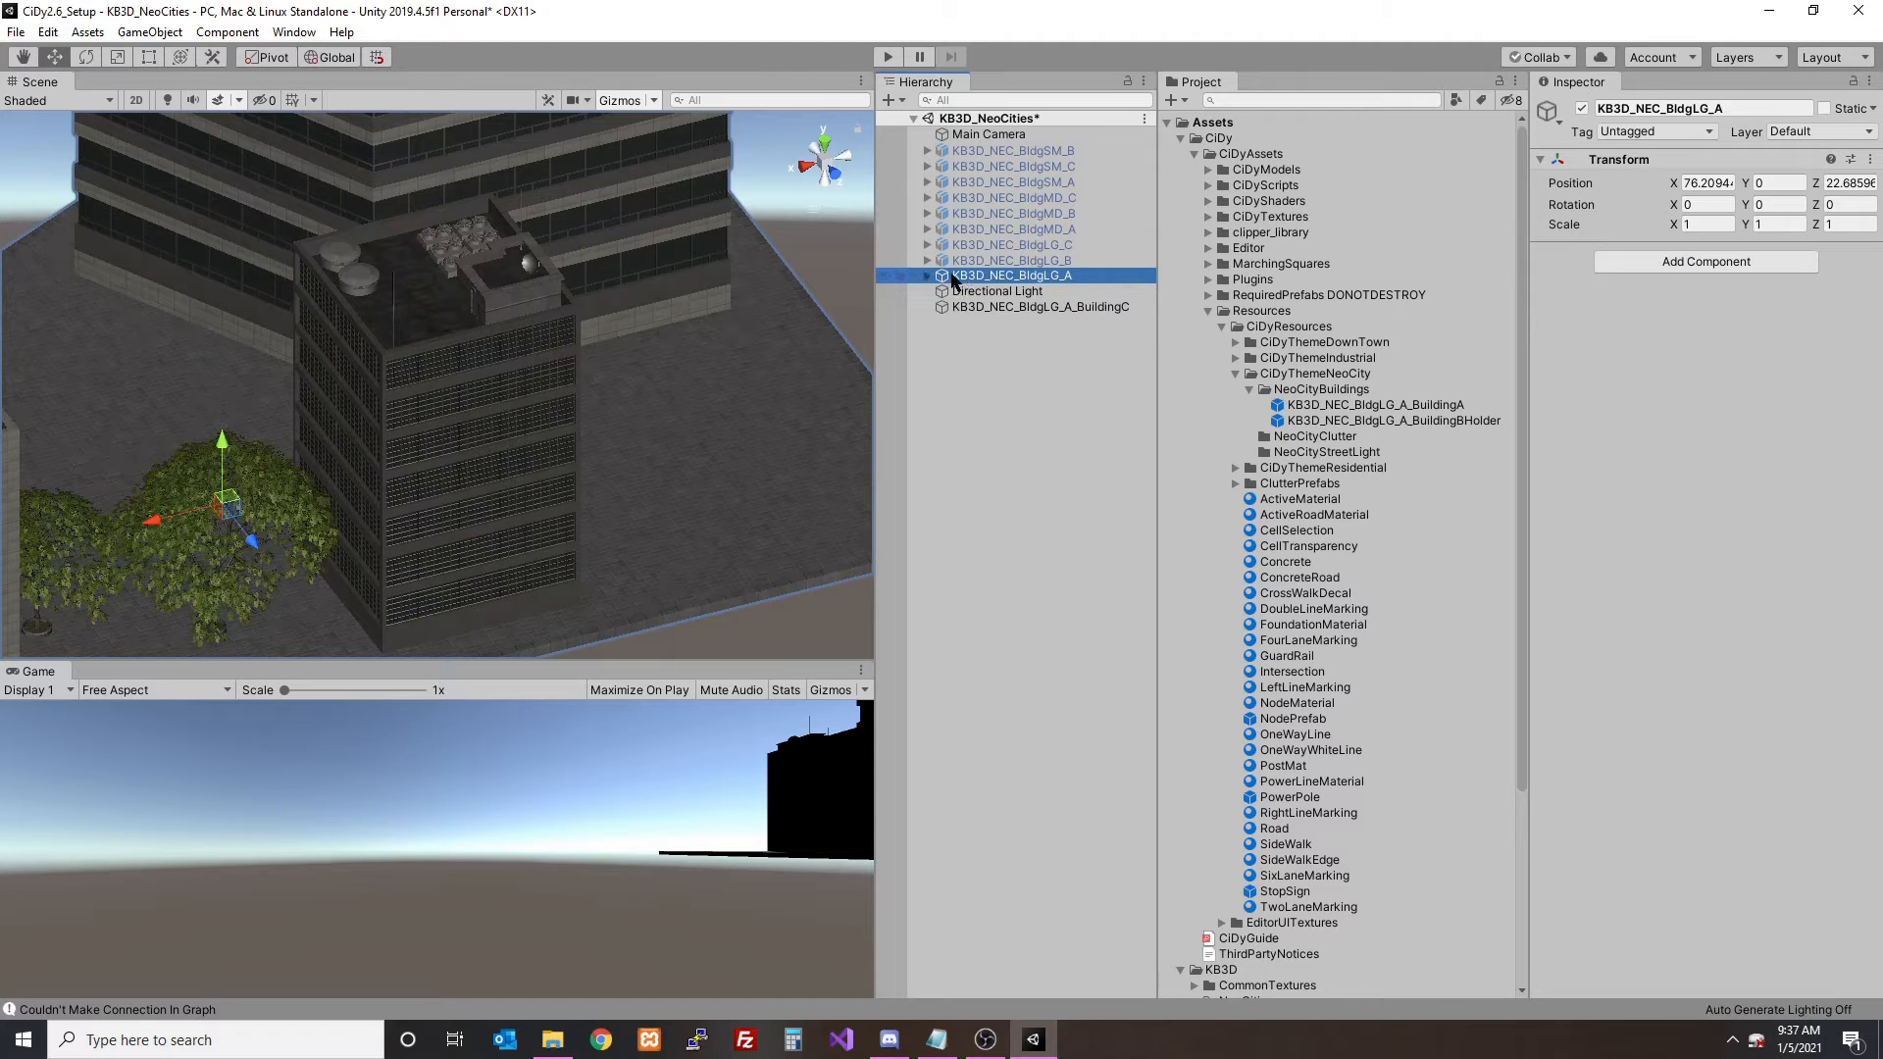
pyautogui.click(1581, 109)
# - Create an empty object at position 0, 0, 0 and name it KB3D_NEC_BldgLG_A_BuildingCHolder
pyautogui.click(890, 100)
pyautogui.click(966, 126)
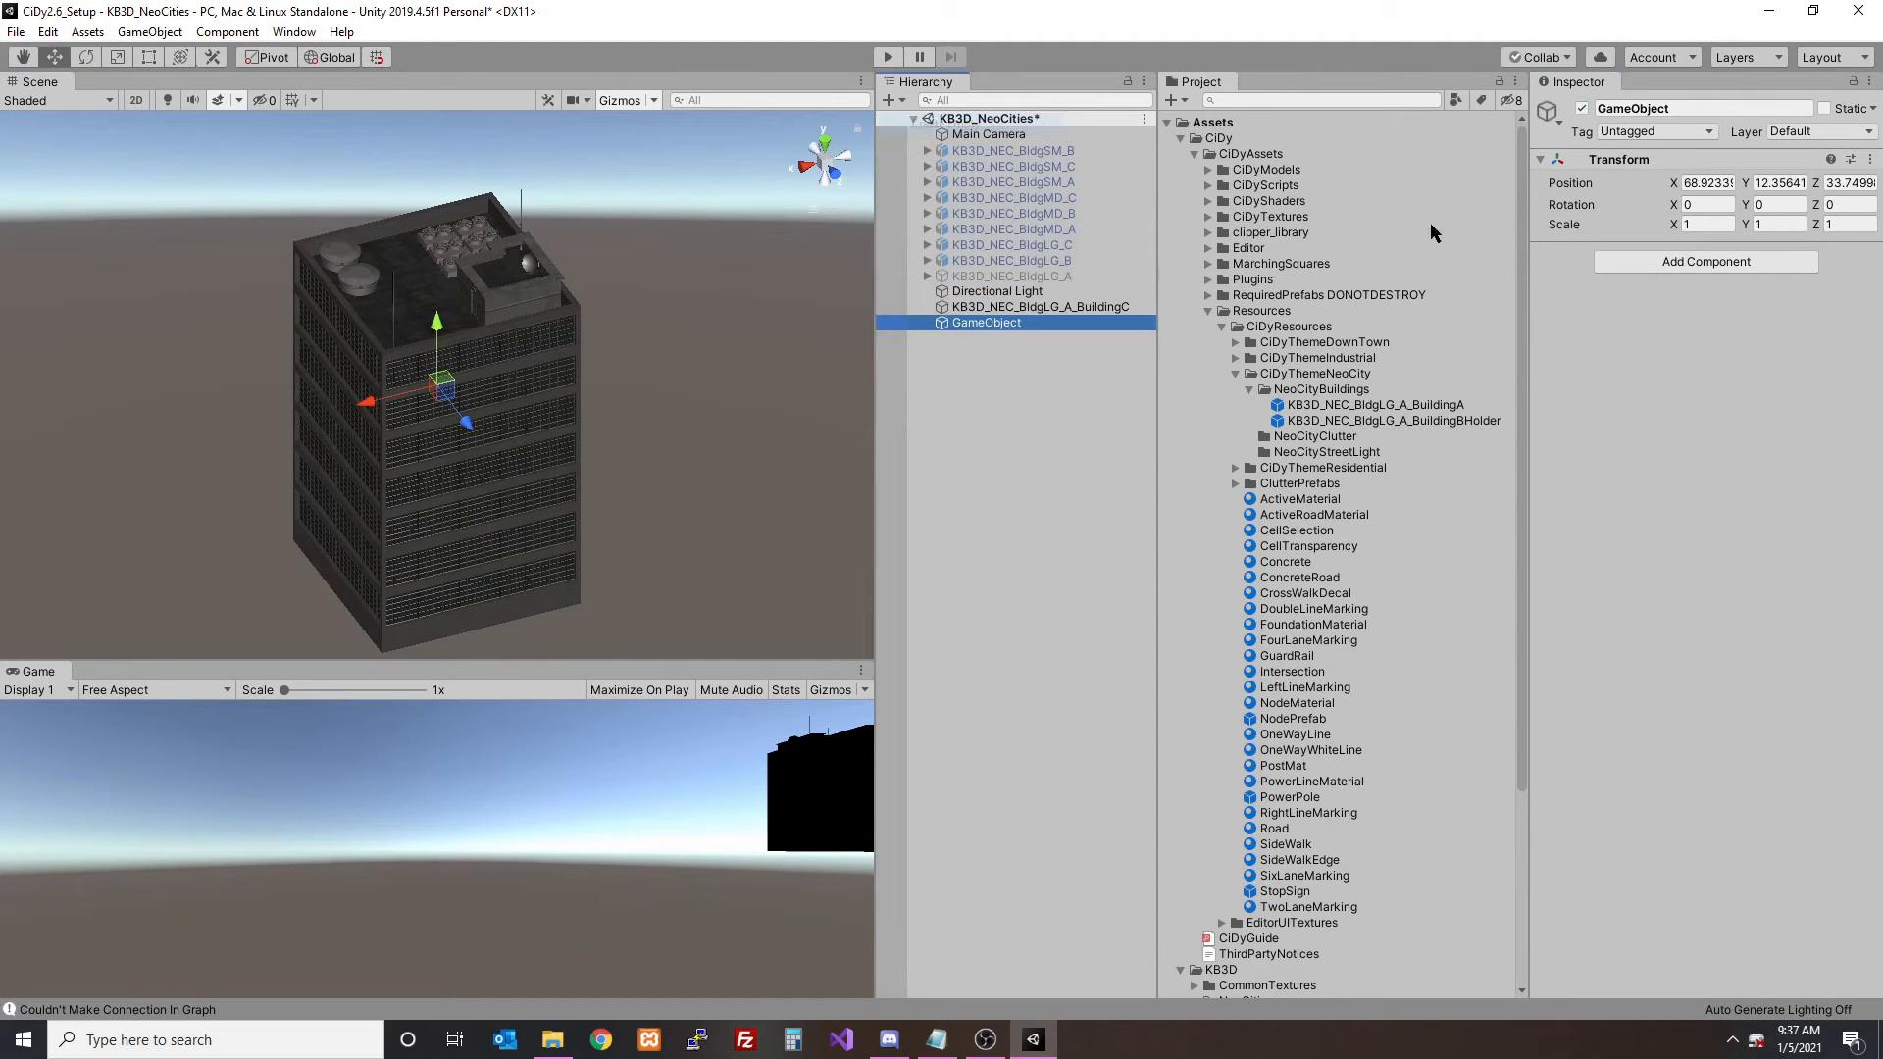
pyautogui.click(1706, 182)
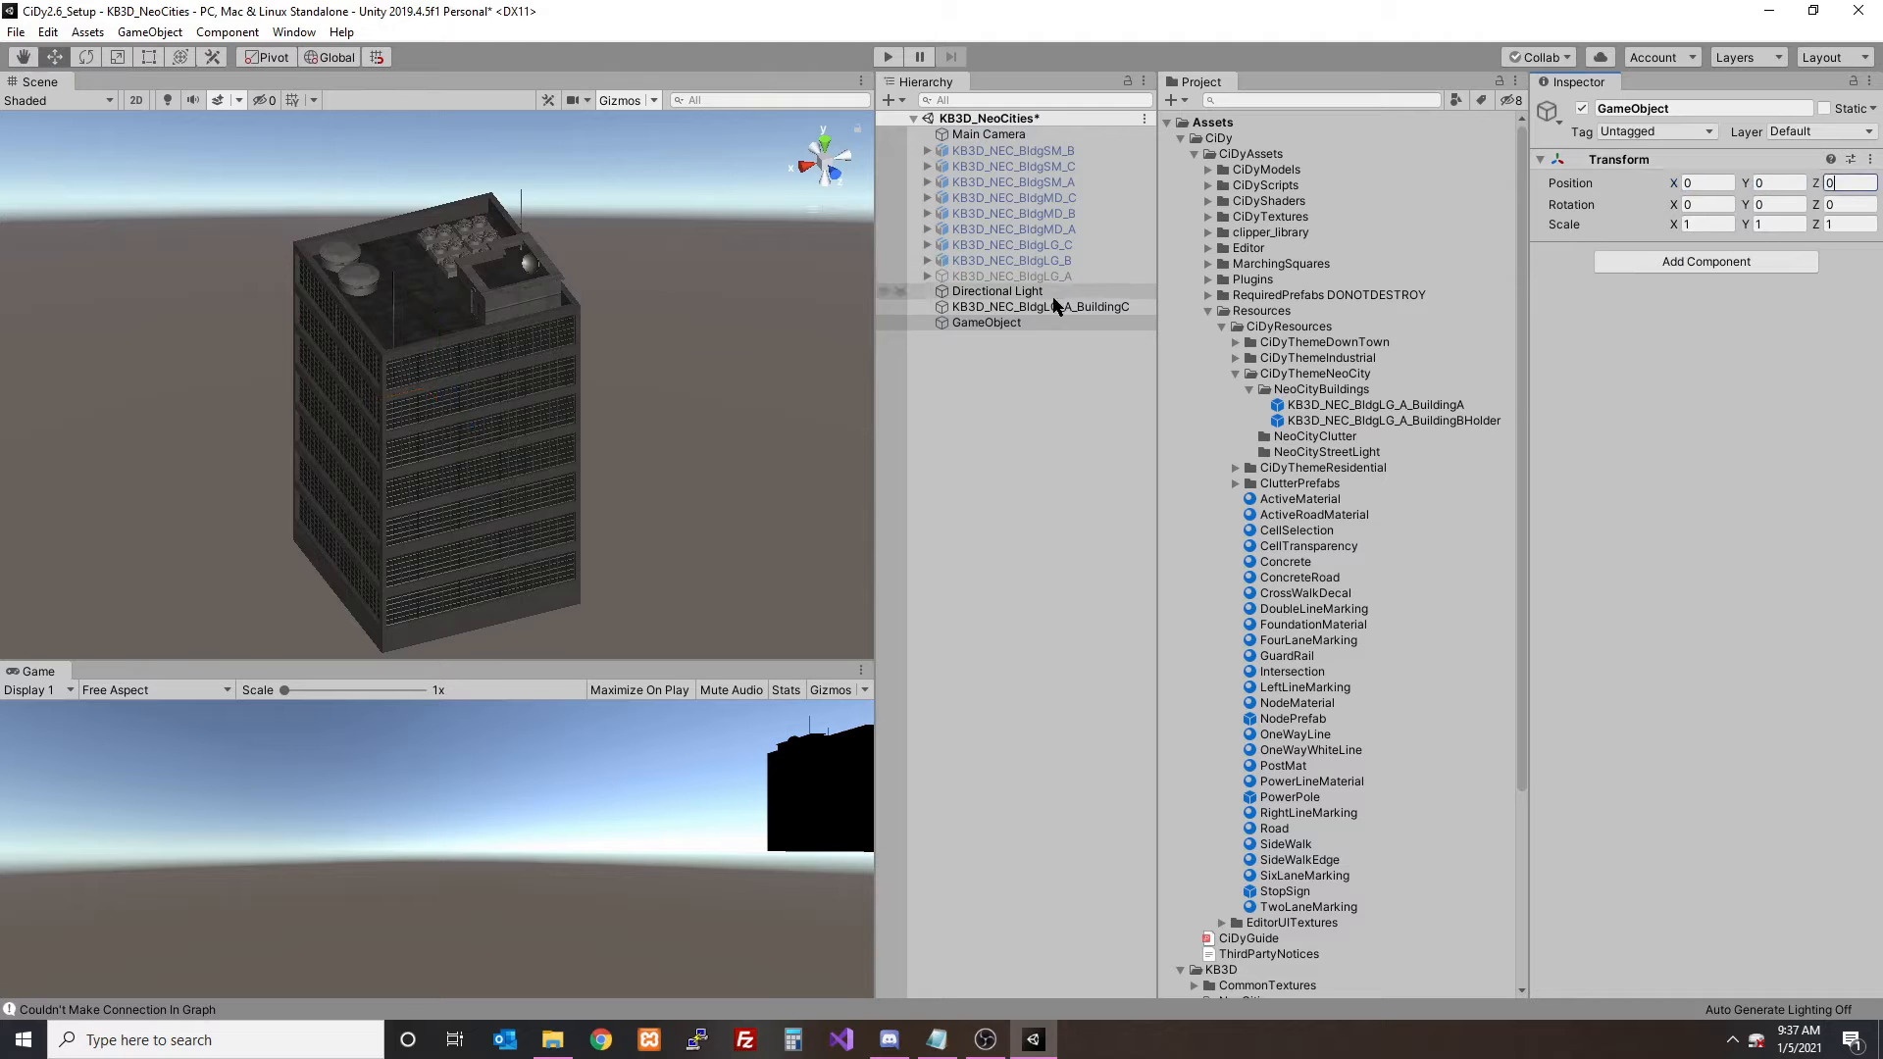
pyautogui.click(1029, 322)
pyautogui.press('f')
pyautogui.click(1030, 306)
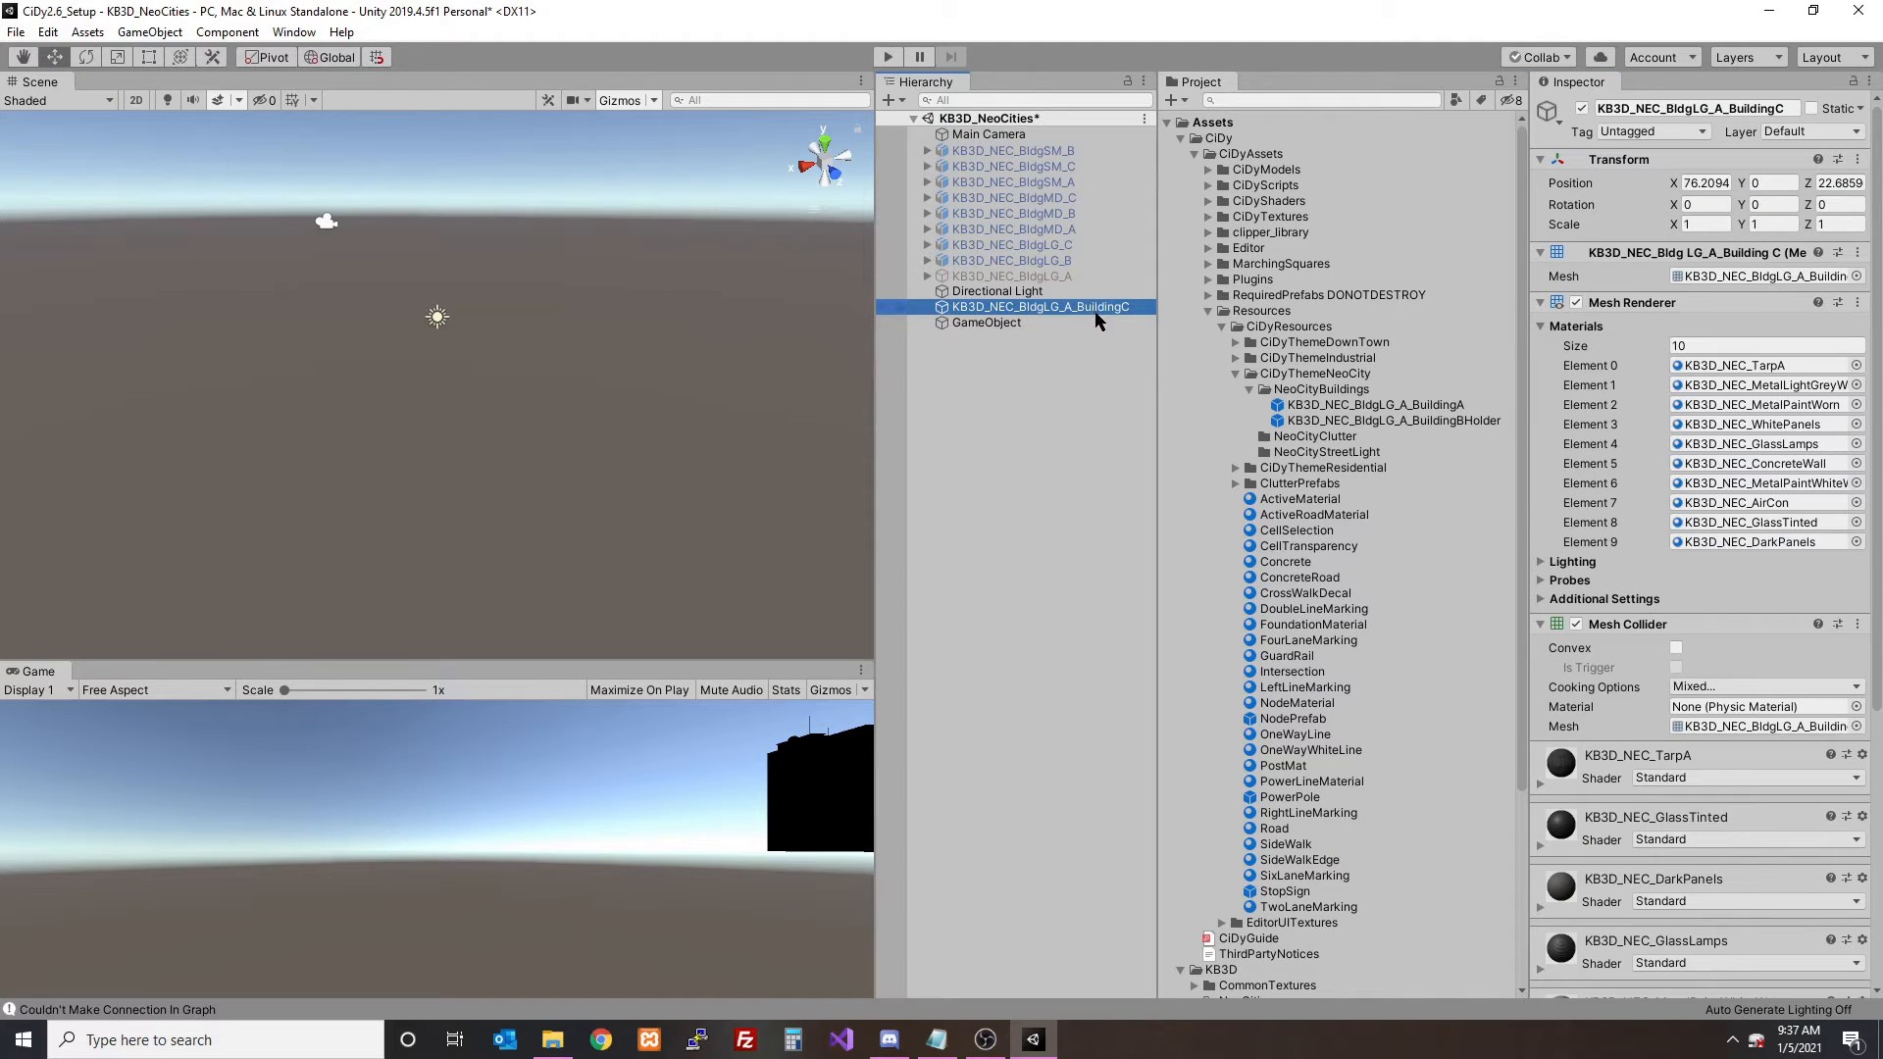
pyautogui.click(1069, 323)
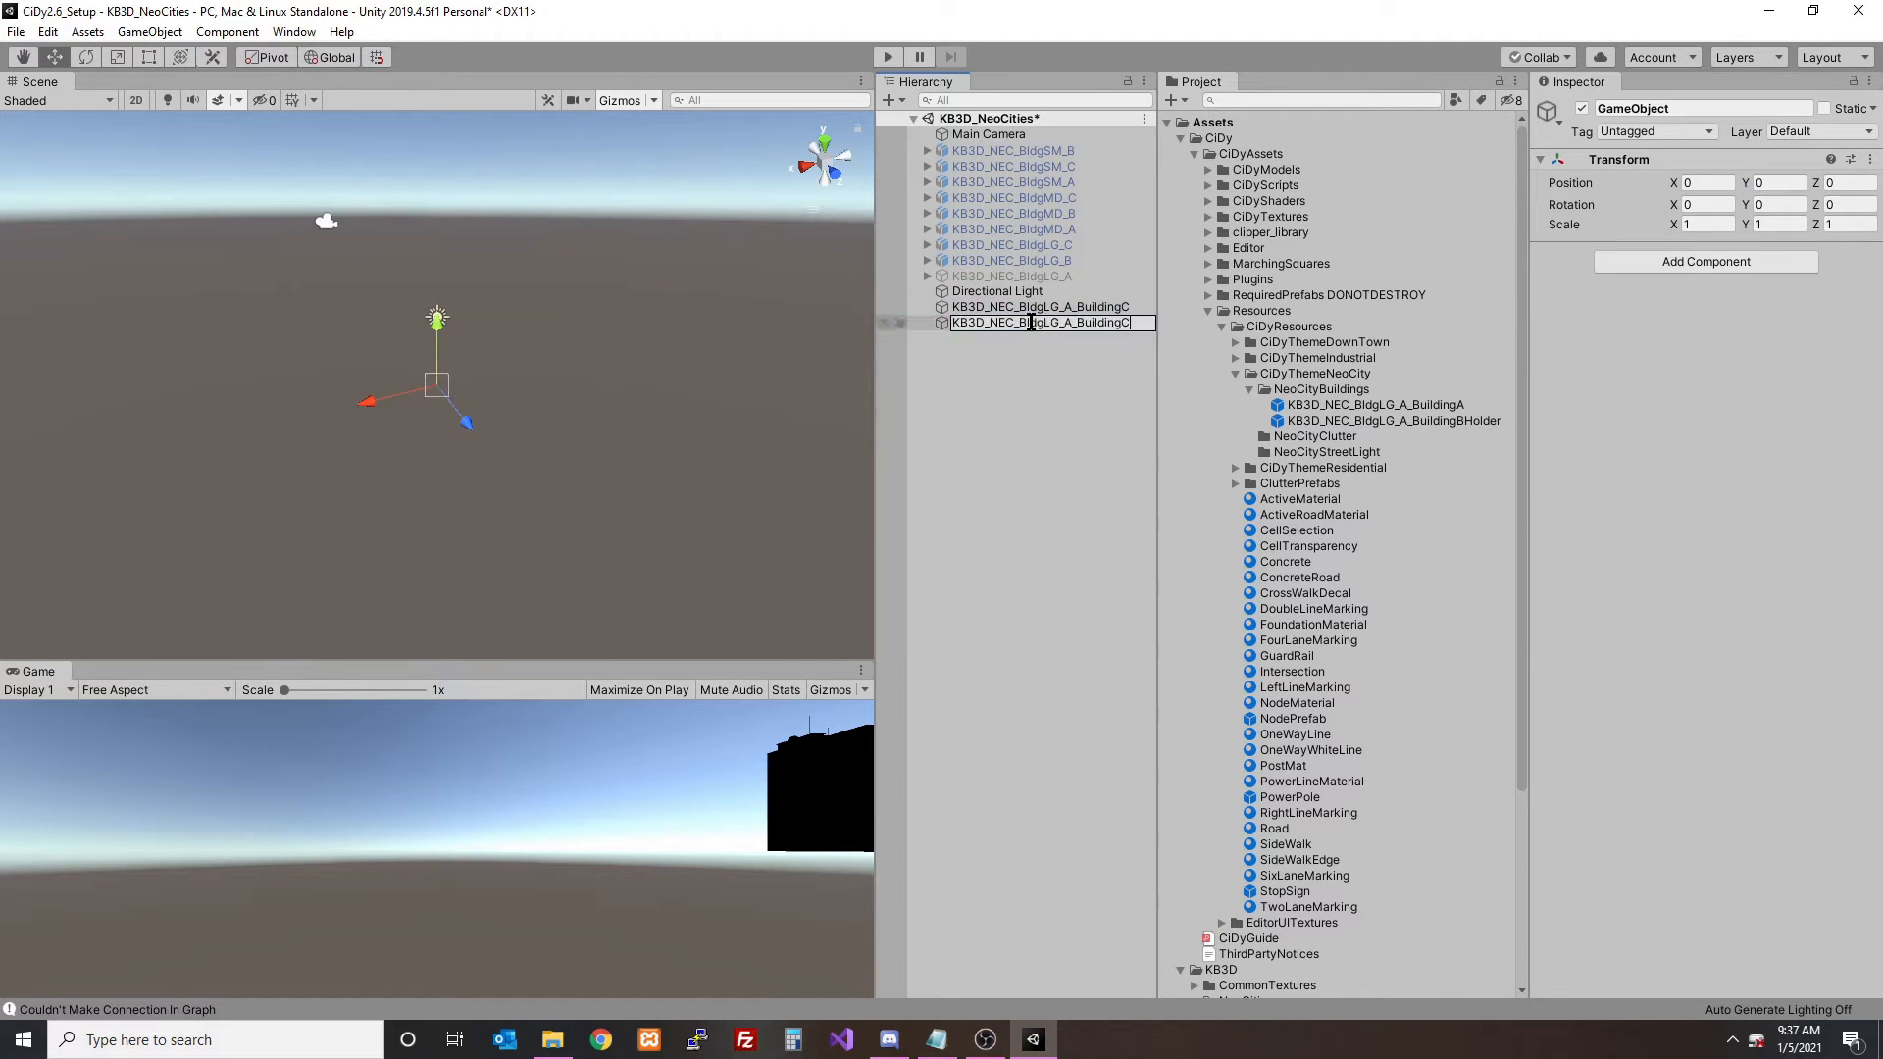
pyautogui.press('Return')
# - Set the BuildingC mesh's position to 0, 0, 0 and collapse its mesh filter, renderer and collider components
pyautogui.click(1038, 310)
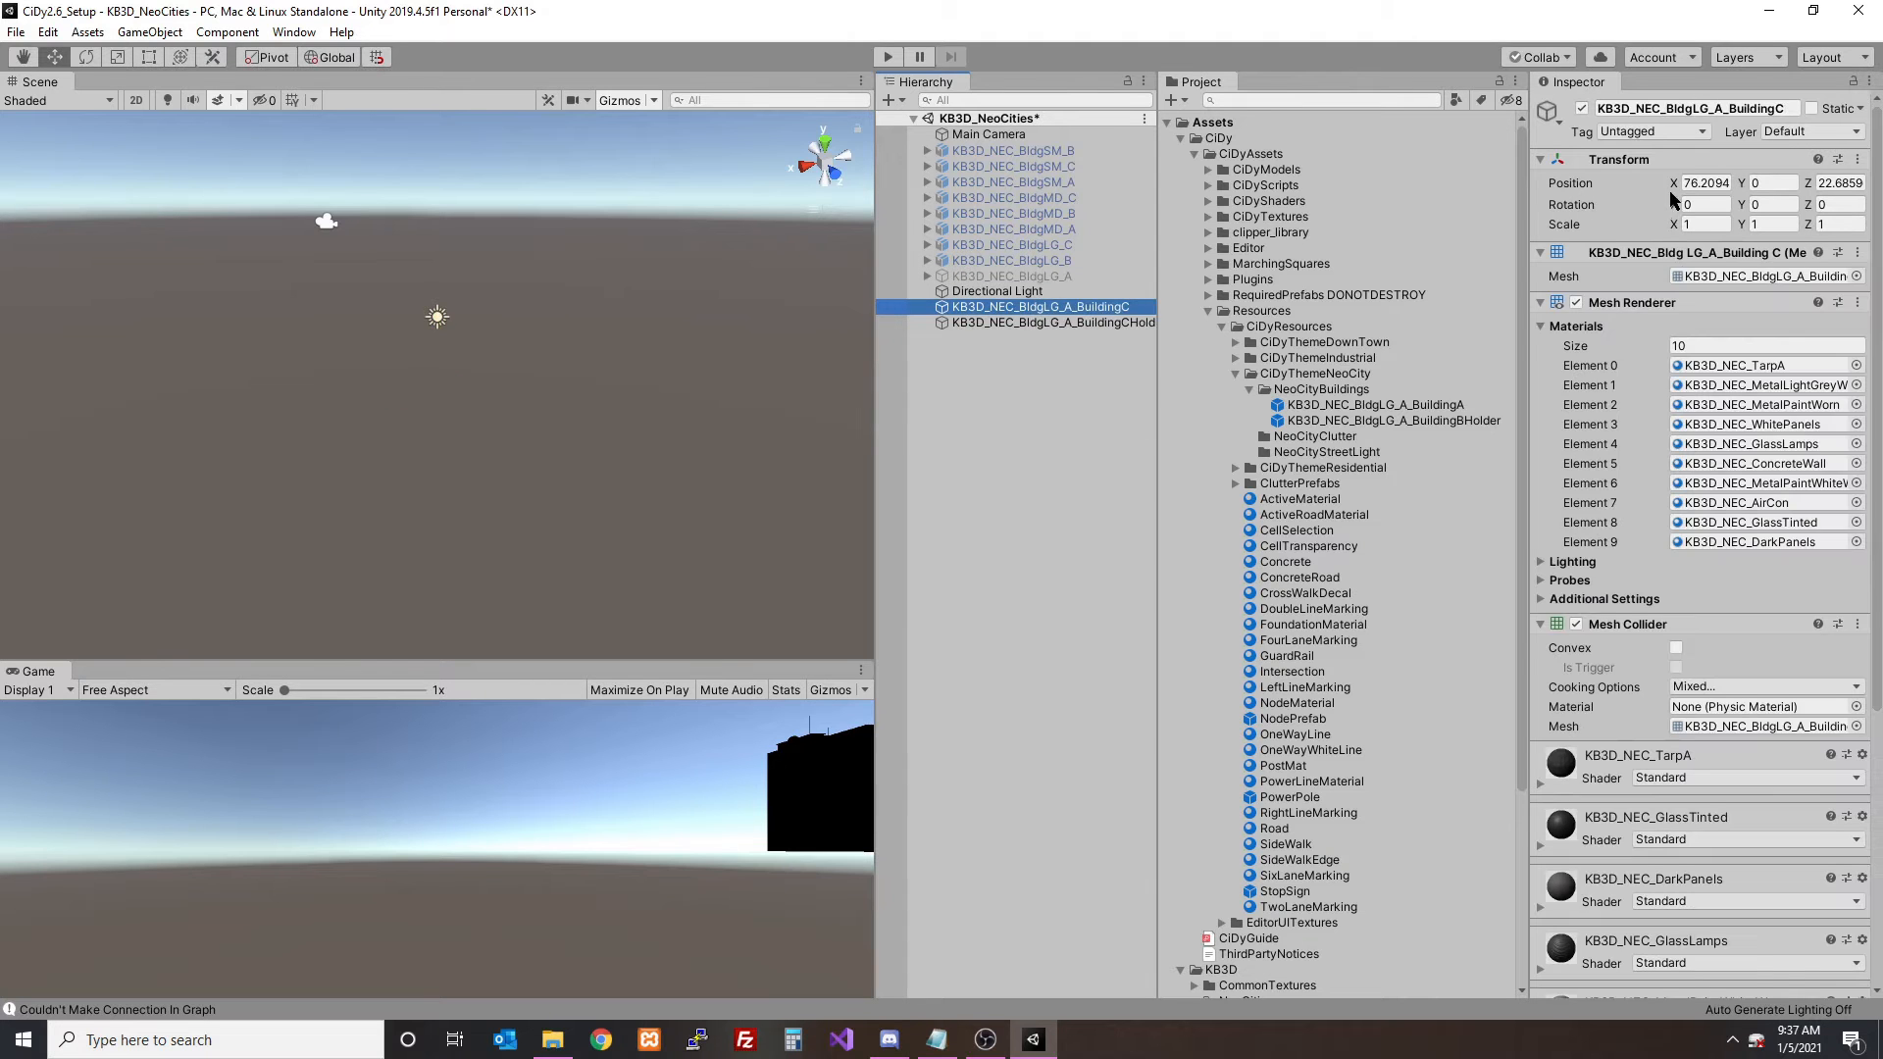
pyautogui.click(1708, 182)
pyautogui.write('0')
pyautogui.press('Tab')
pyautogui.write('0')
pyautogui.press('Tab')
pyautogui.write('0')
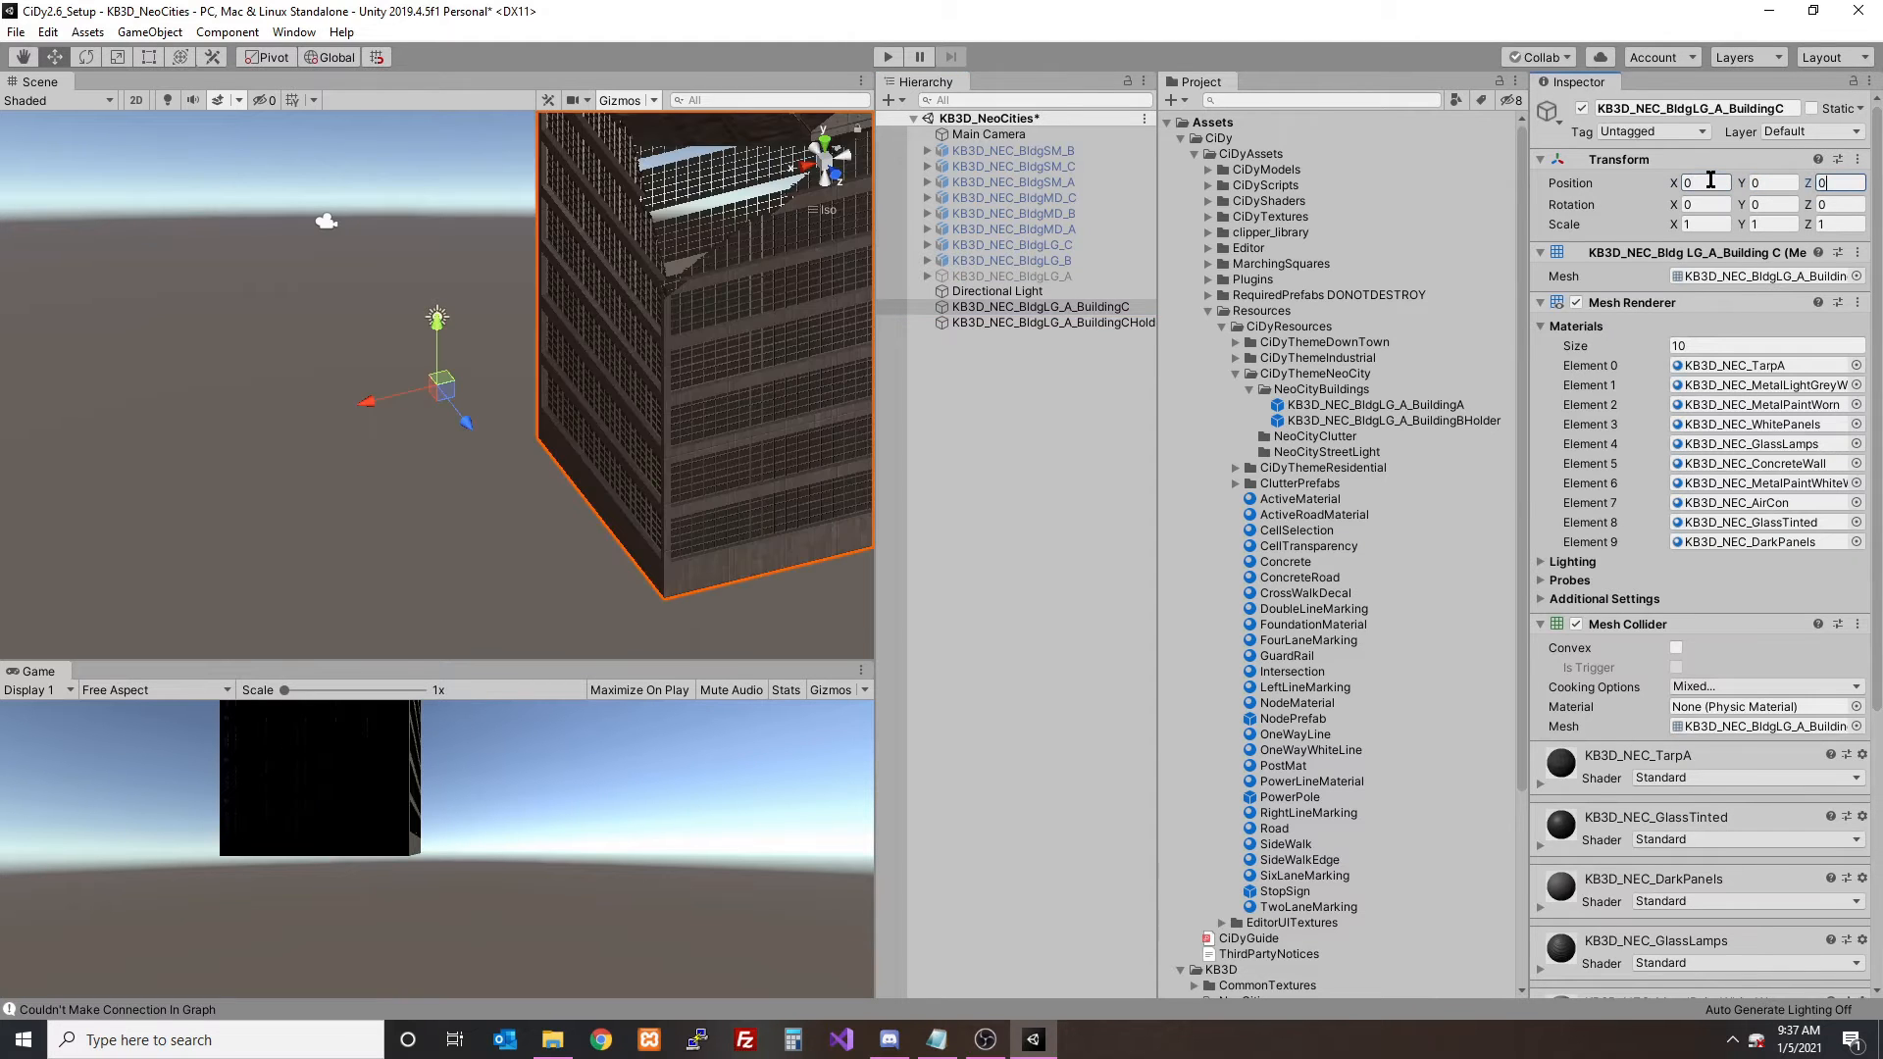
pyautogui.click(1618, 302)
pyautogui.click(1623, 324)
pyautogui.click(1608, 255)
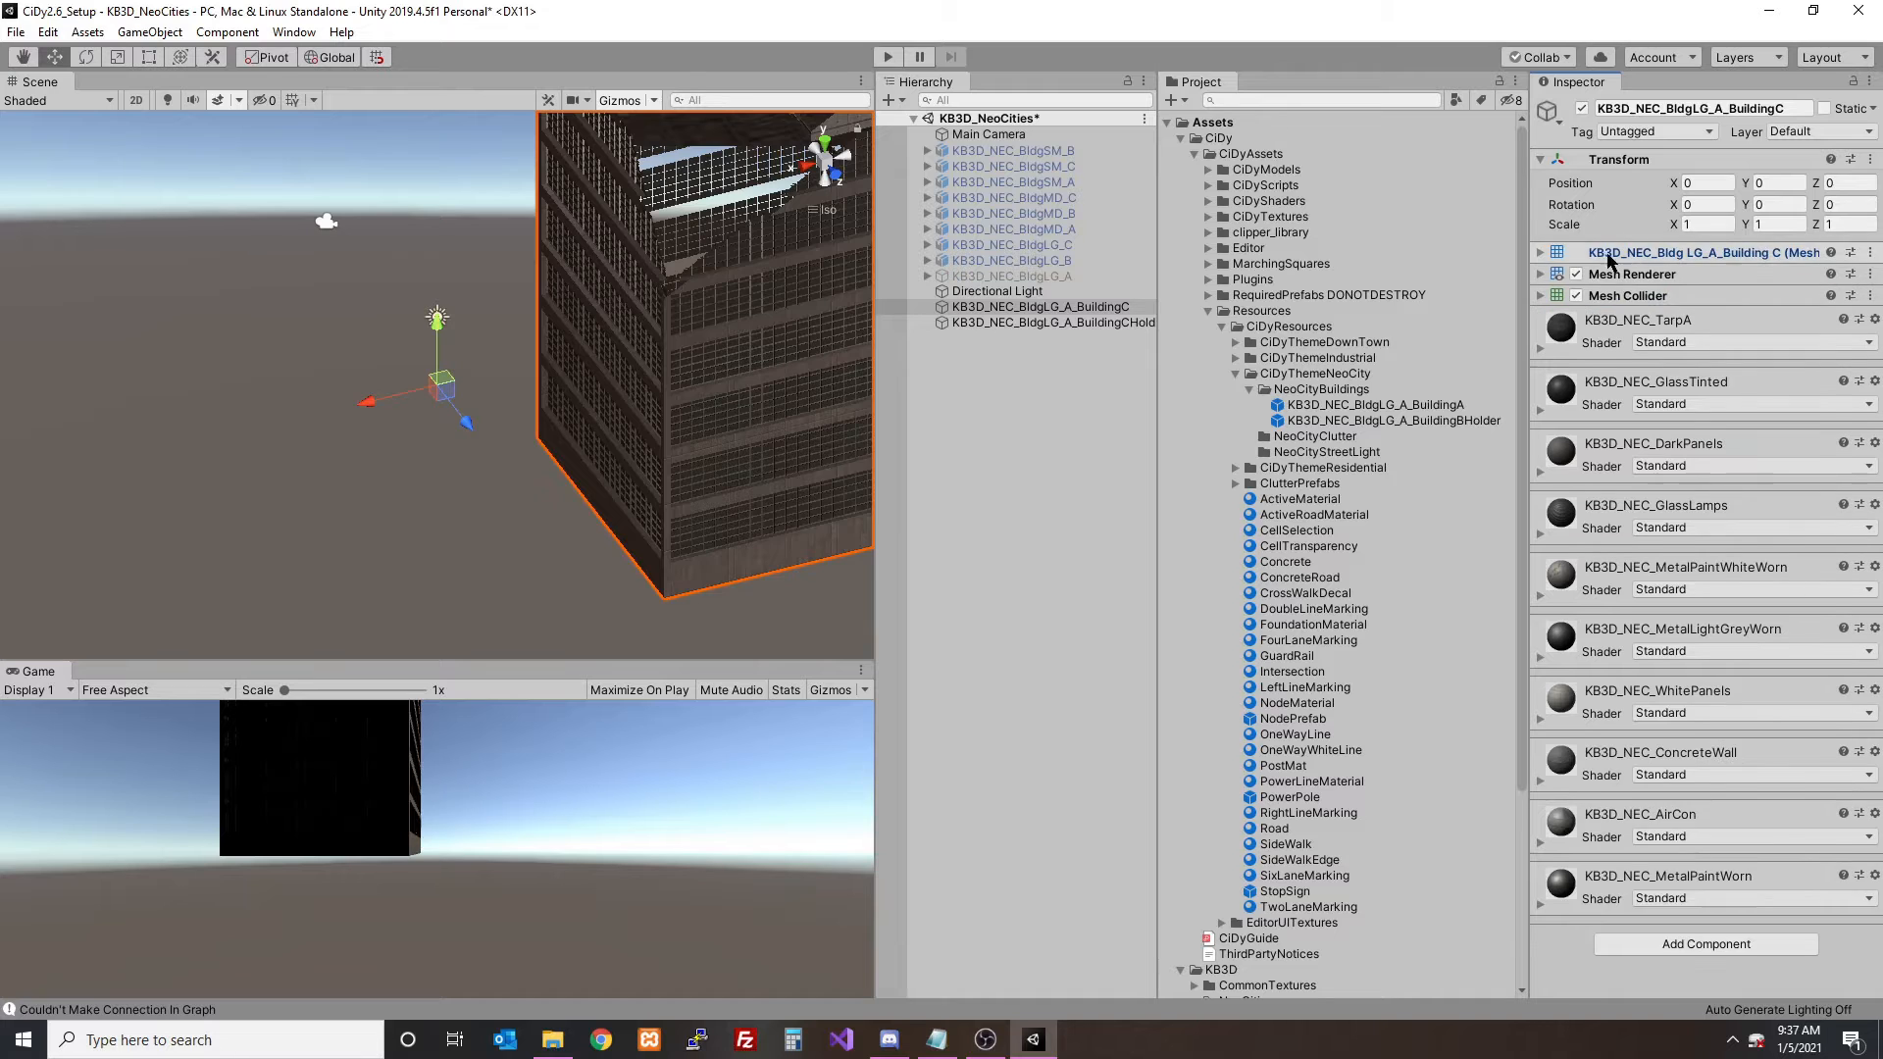
# - Align the BuildingC mesh with its holder in the front view, at about X 7.41 and Y -0.94
pyautogui.click(1019, 294)
pyautogui.click(1025, 323)
pyautogui.click(836, 174)
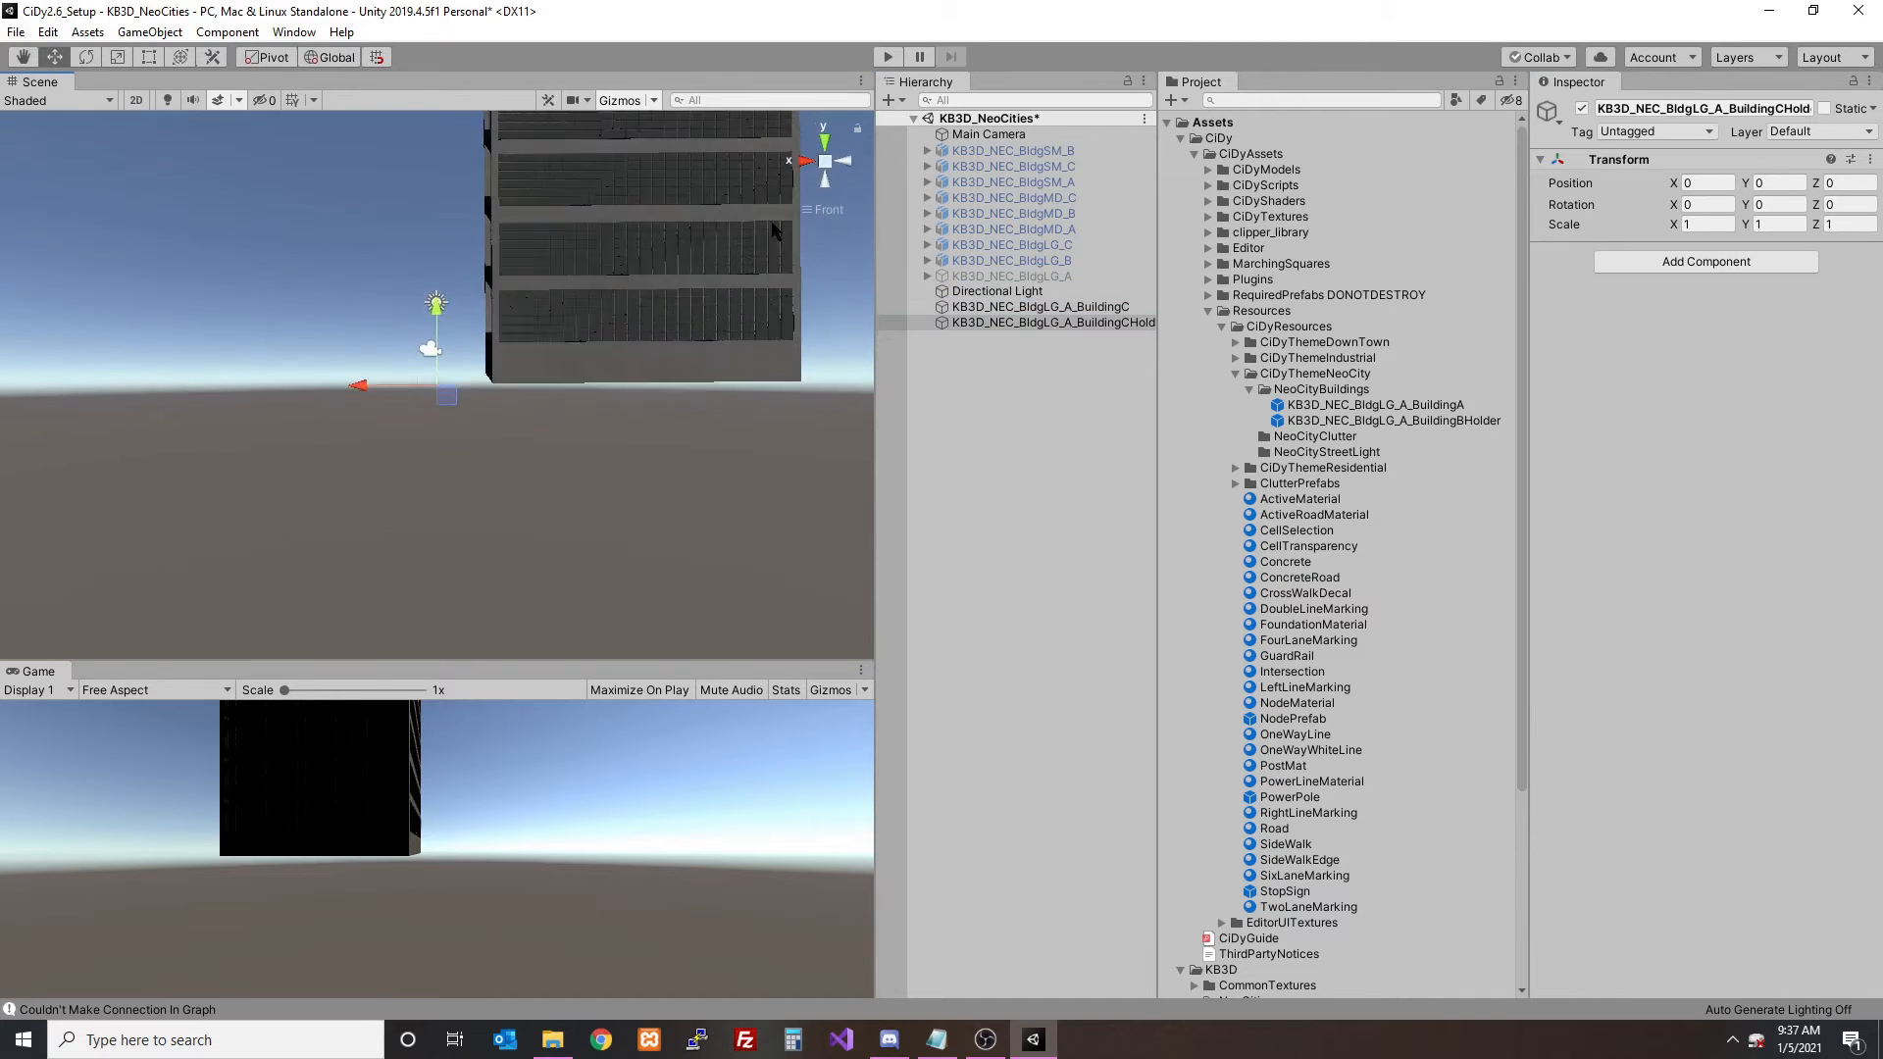
pyautogui.scroll(5, 747, 245)
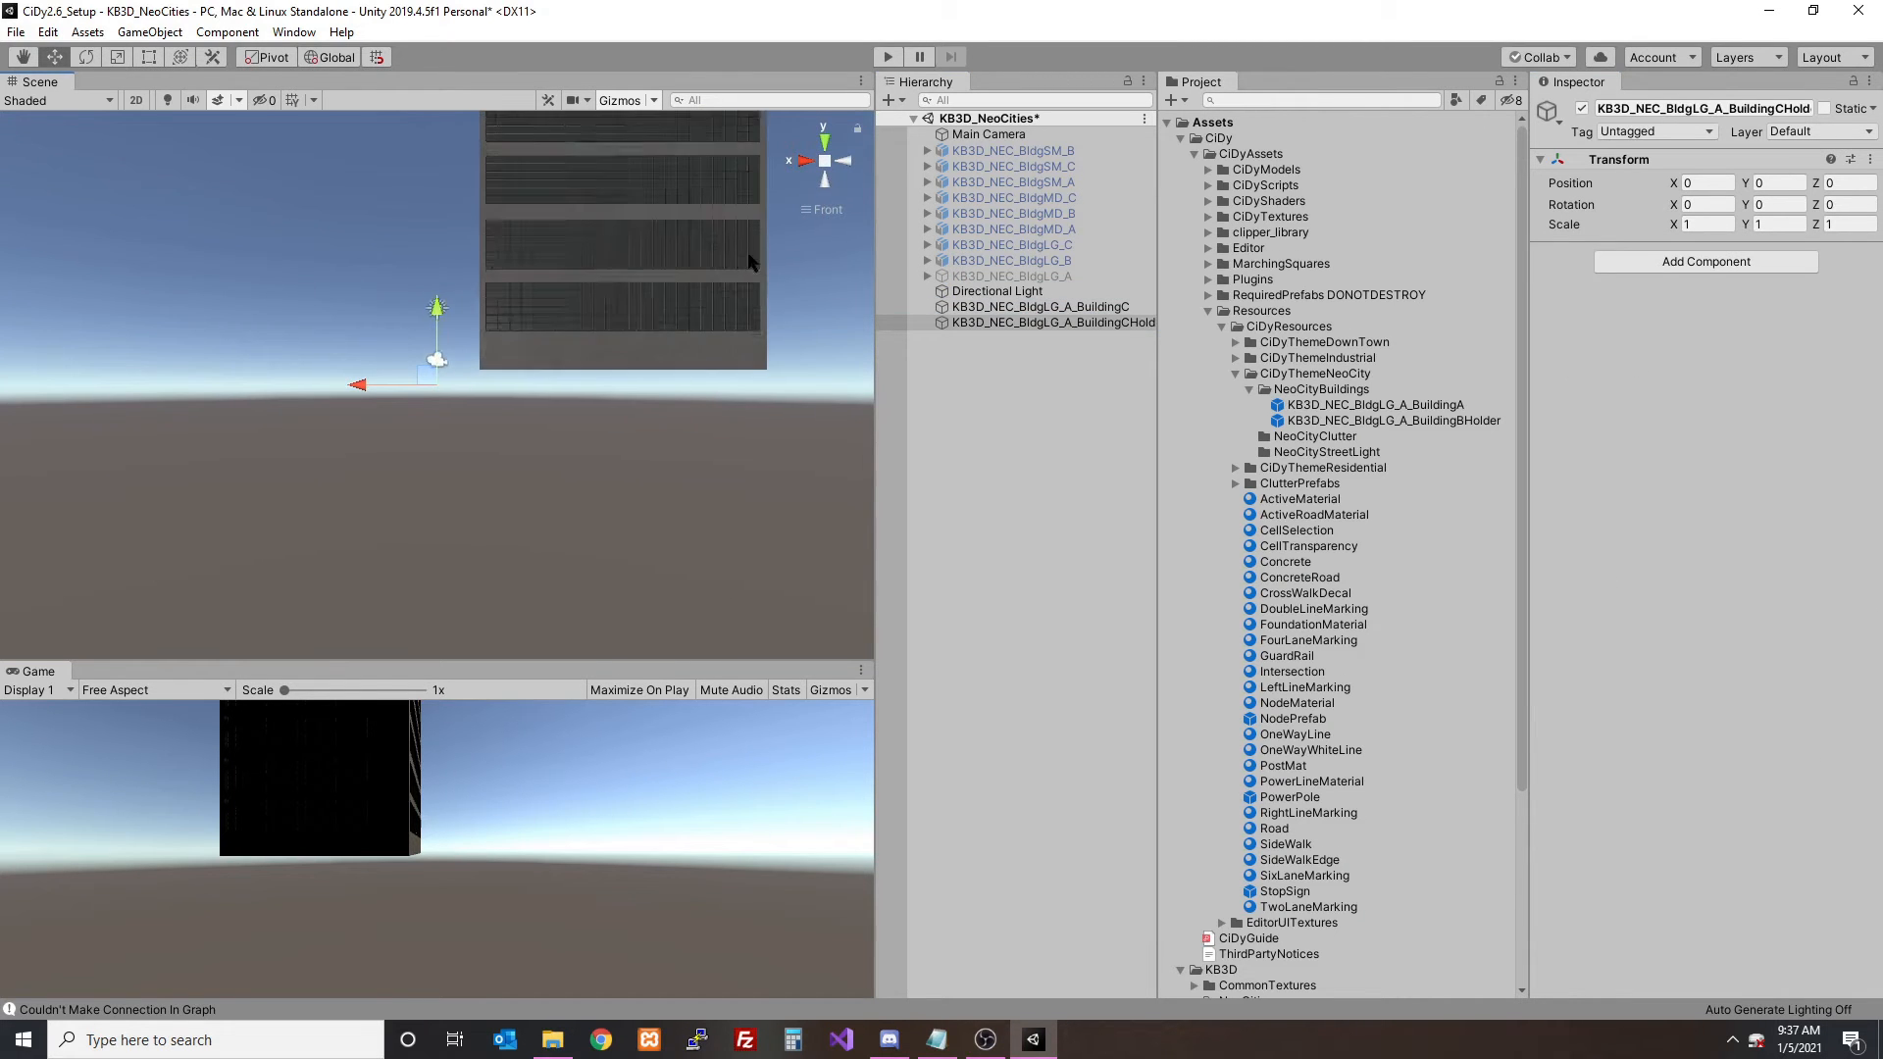
pyautogui.click(978, 310)
pyautogui.moveTo(432, 367); pyautogui.dragTo(222, 344)
# - Centre the BuildingC mesh on its holder in the top view by moving it to about Z -10.58
pyautogui.click(824, 145)
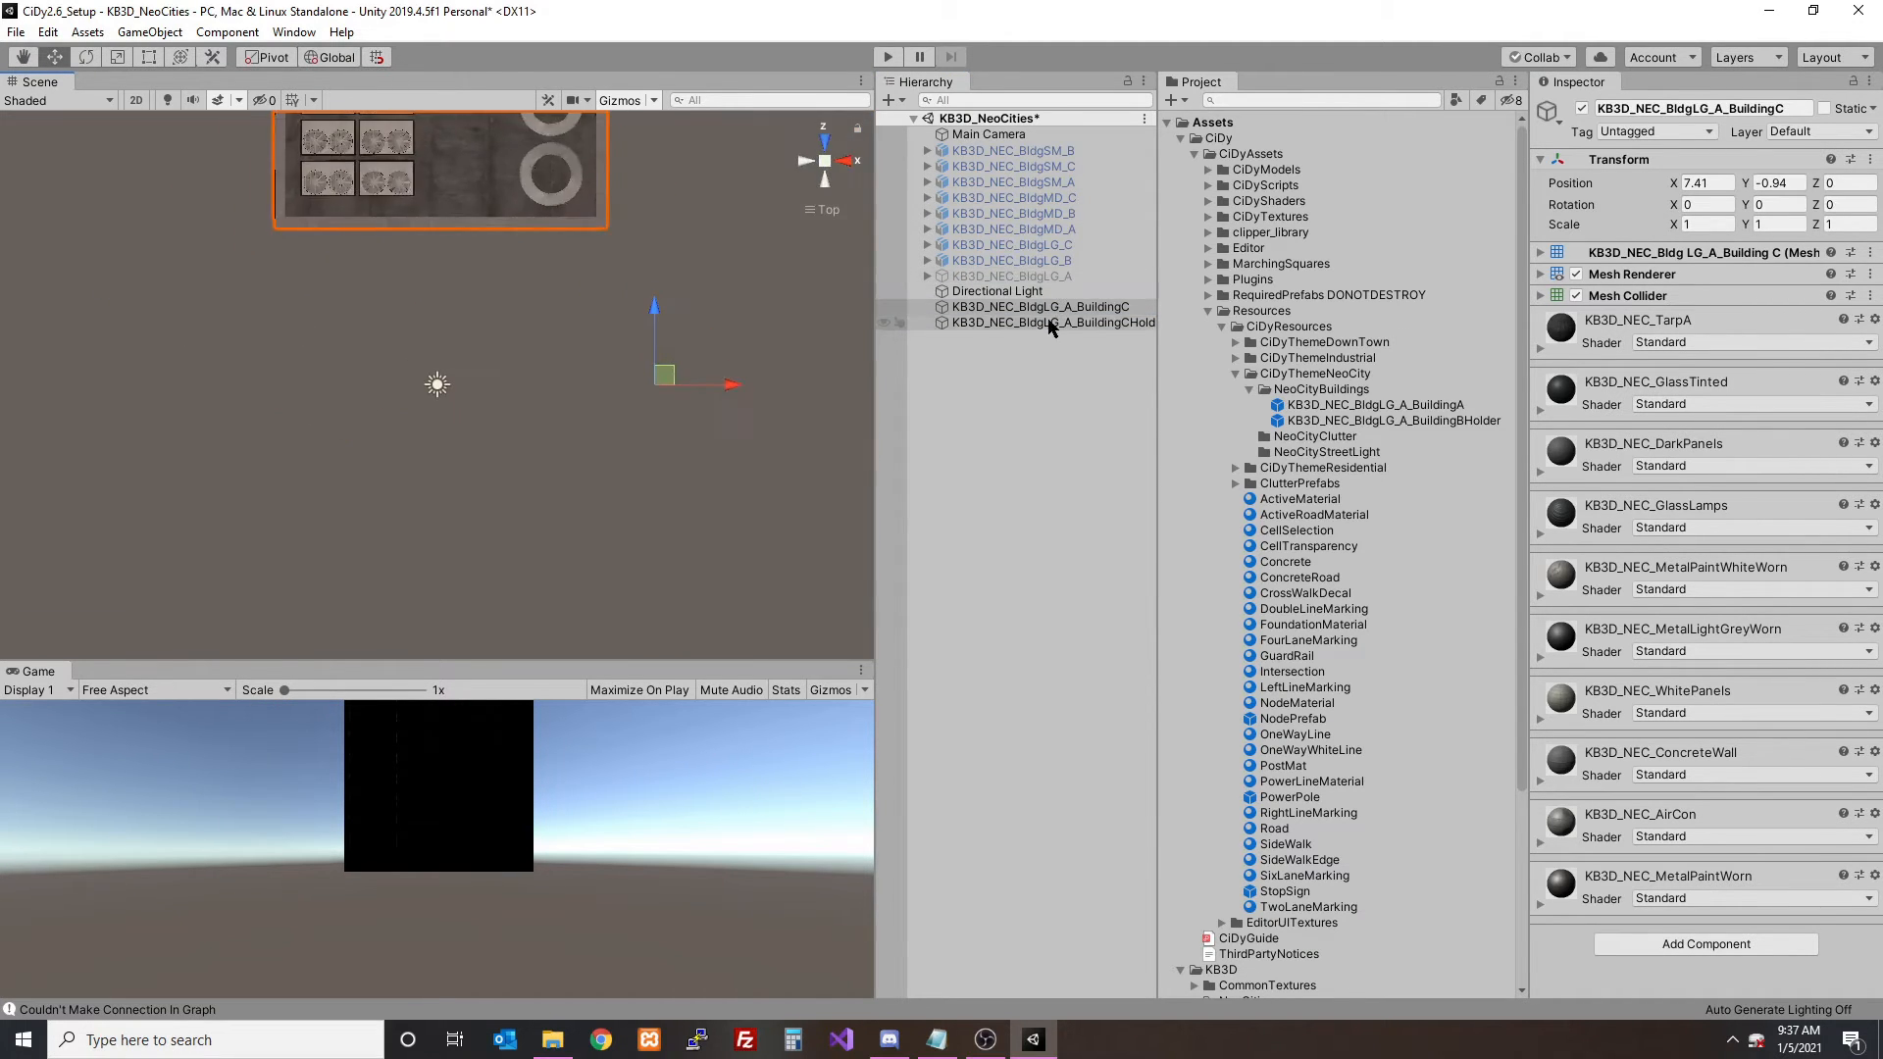
pyautogui.click(1050, 324)
pyautogui.scroll(-9, 679, 314)
pyautogui.moveTo(631, 277); pyautogui.dragTo(592, 353, button='middle')
pyautogui.scroll(5, 591, 353)
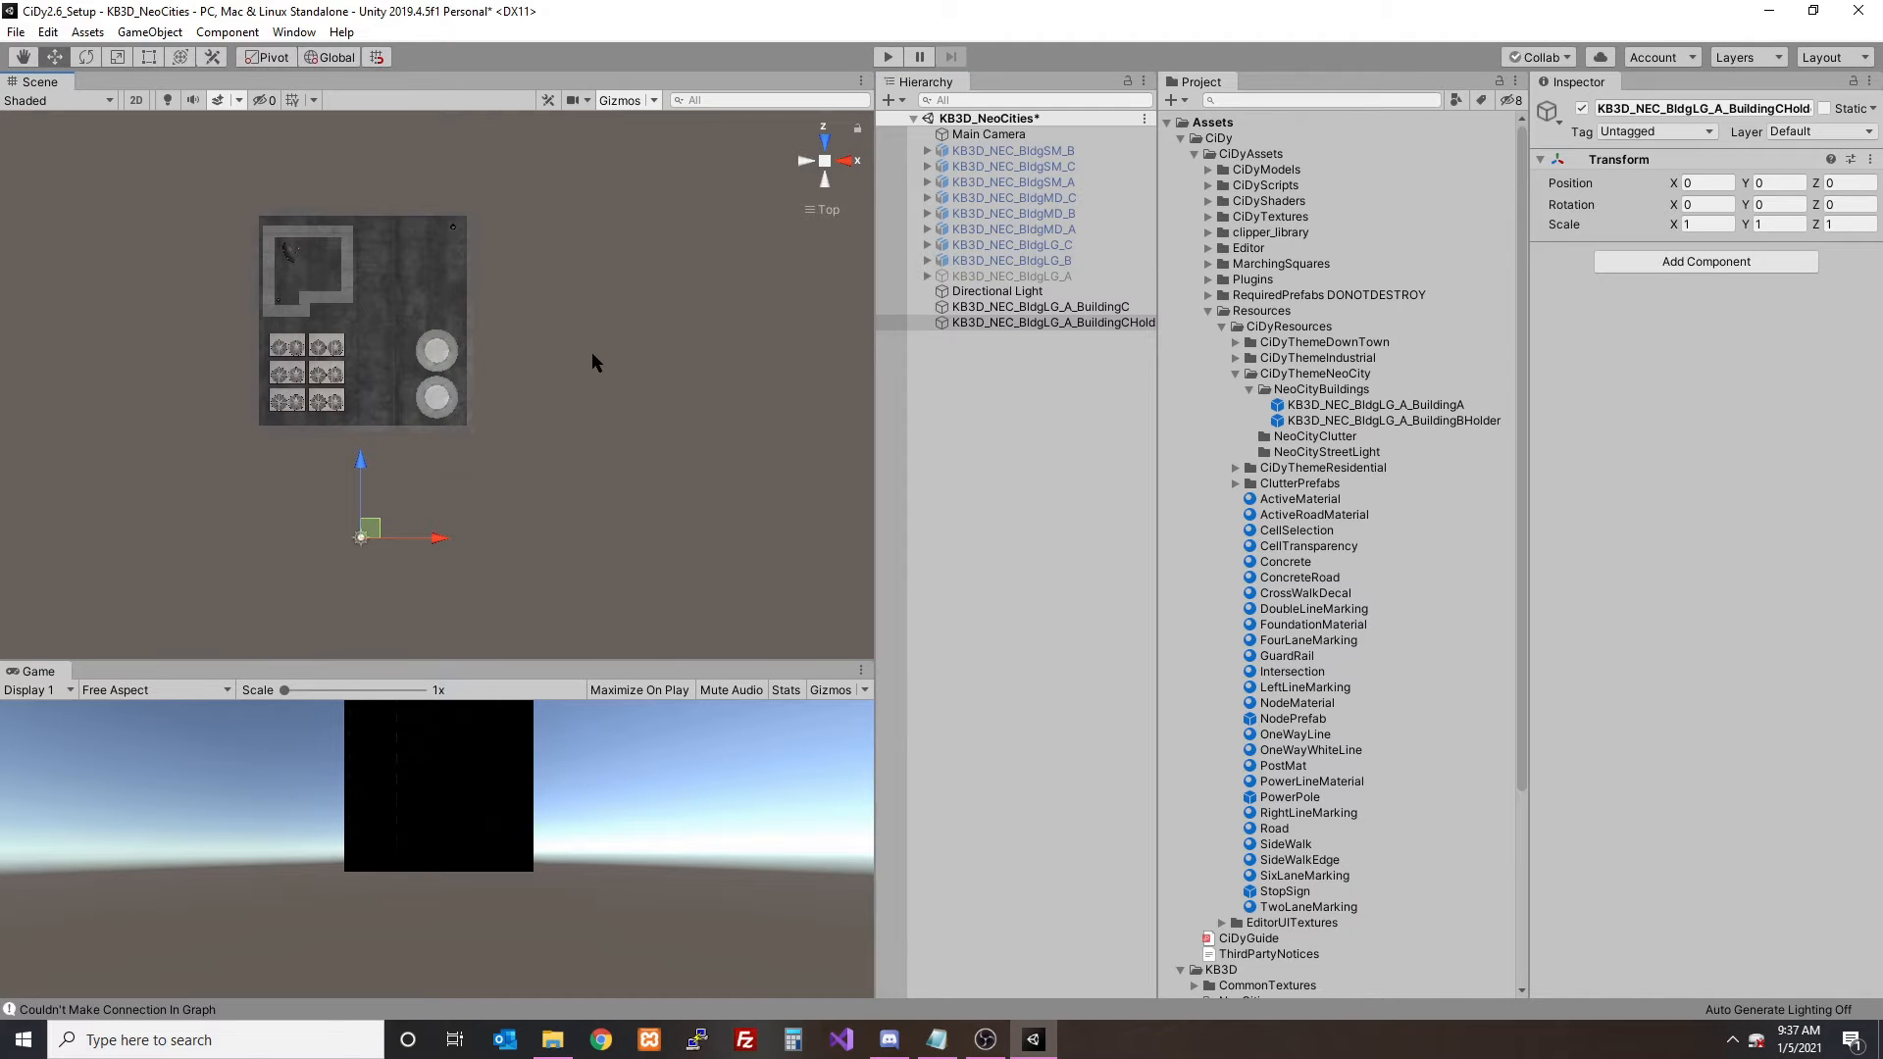
pyautogui.click(957, 308)
pyautogui.moveTo(515, 444); pyautogui.dragTo(522, 663)
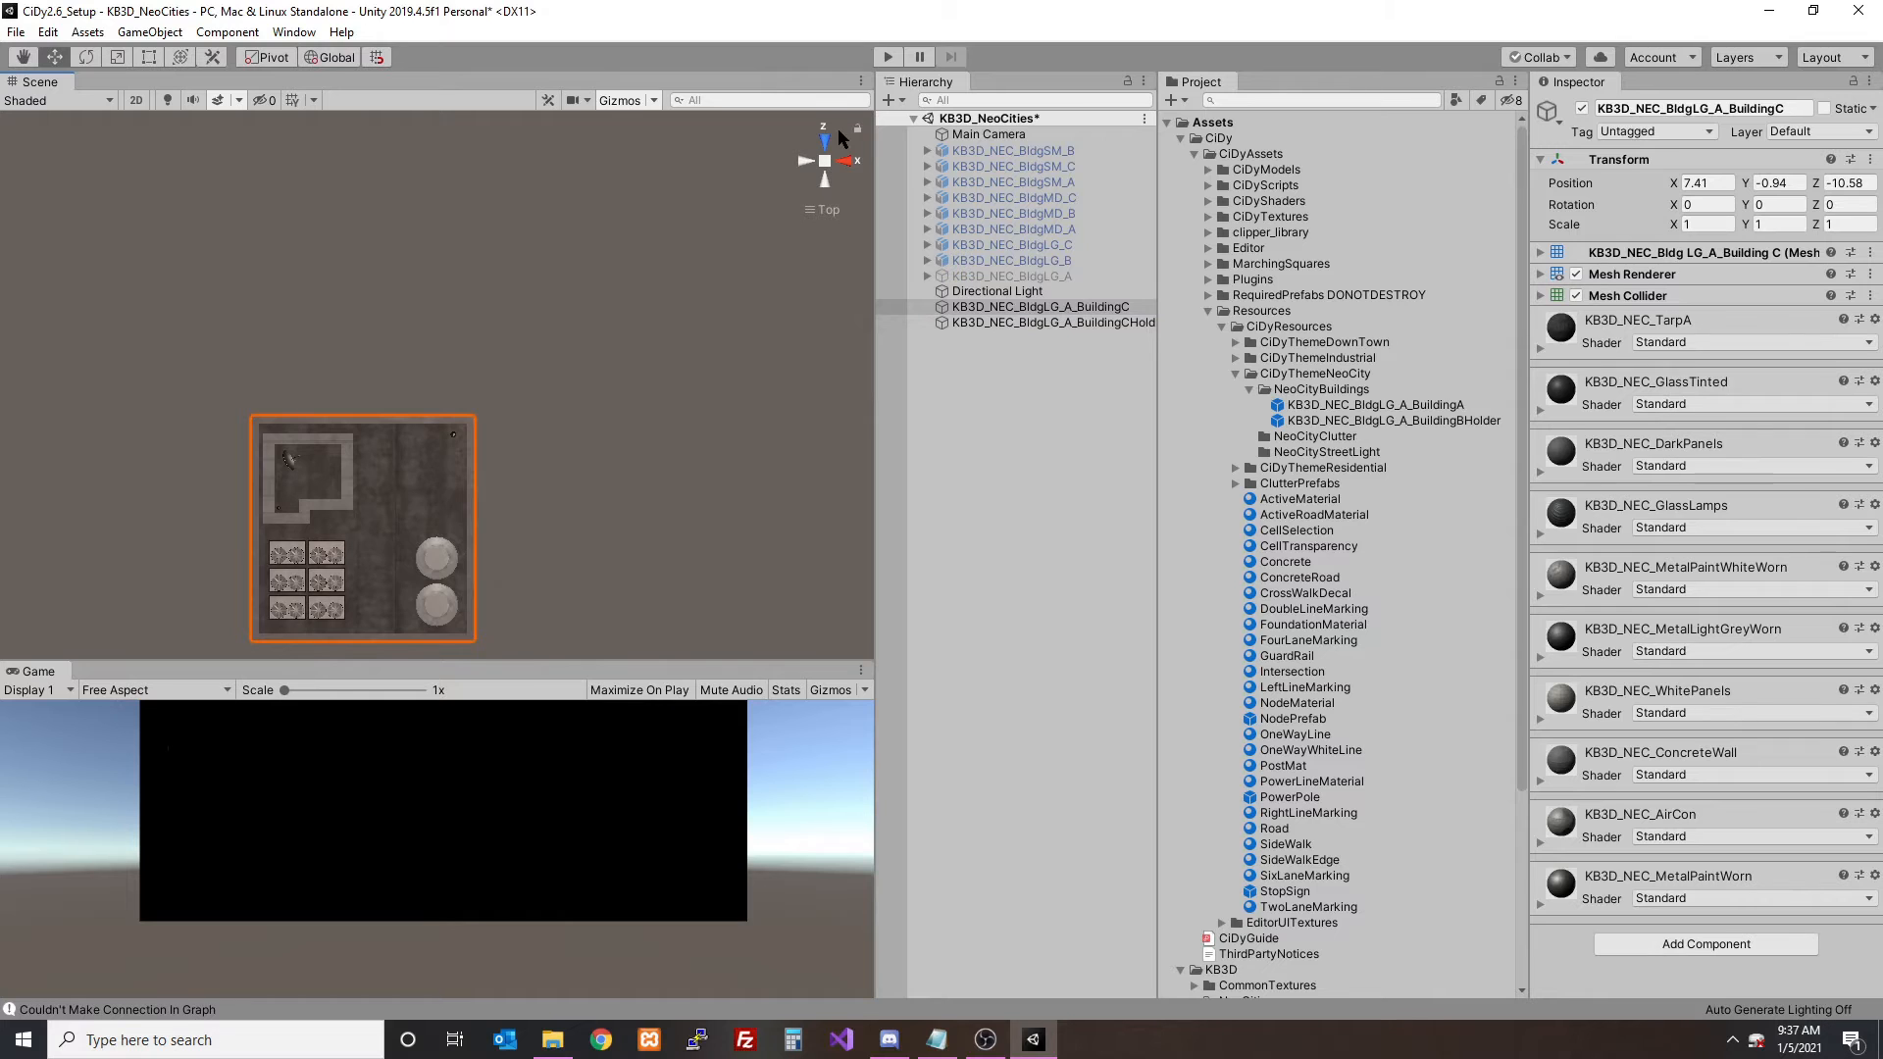
# - Parent the BuildingC mesh under its holder and save the holder as a prefab in the NeoCityBuildings folder
pyautogui.click(834, 139)
pyautogui.click(1062, 323)
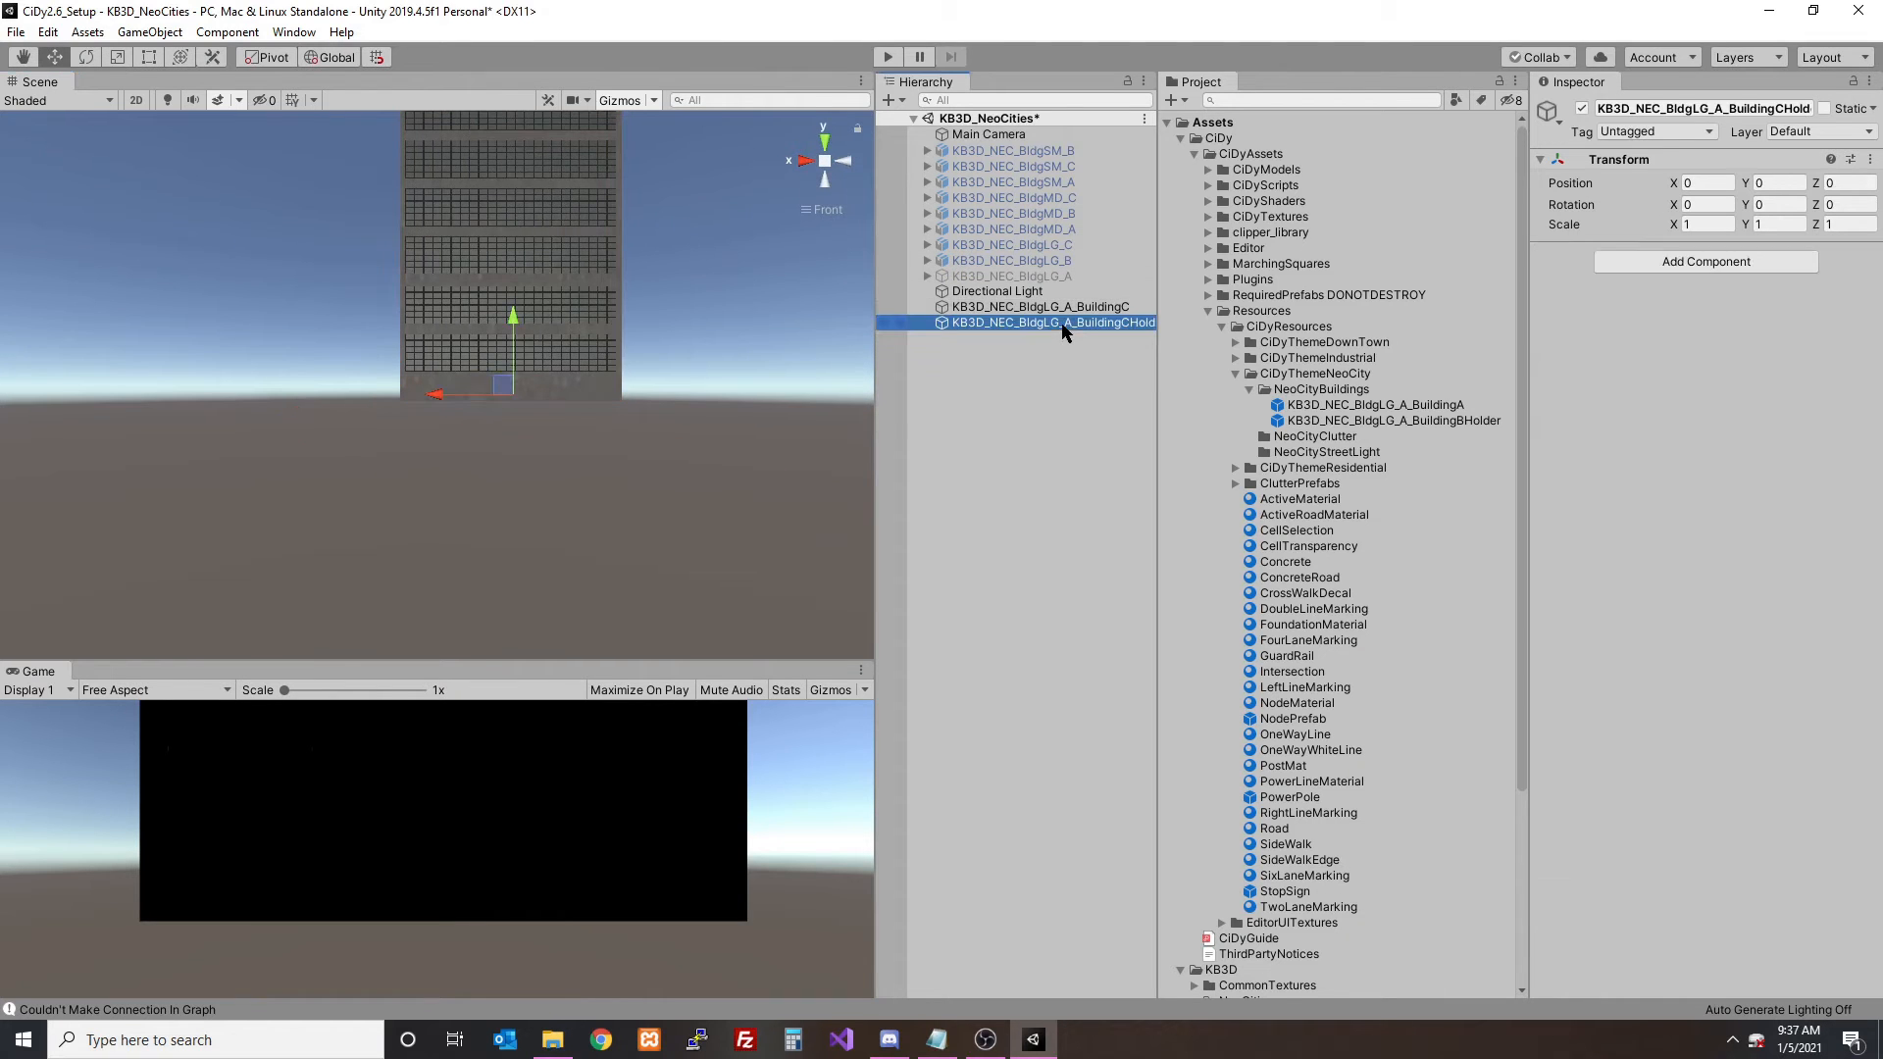
pyautogui.moveTo(1052, 309); pyautogui.dragTo(1046, 326)
pyautogui.click(1057, 309)
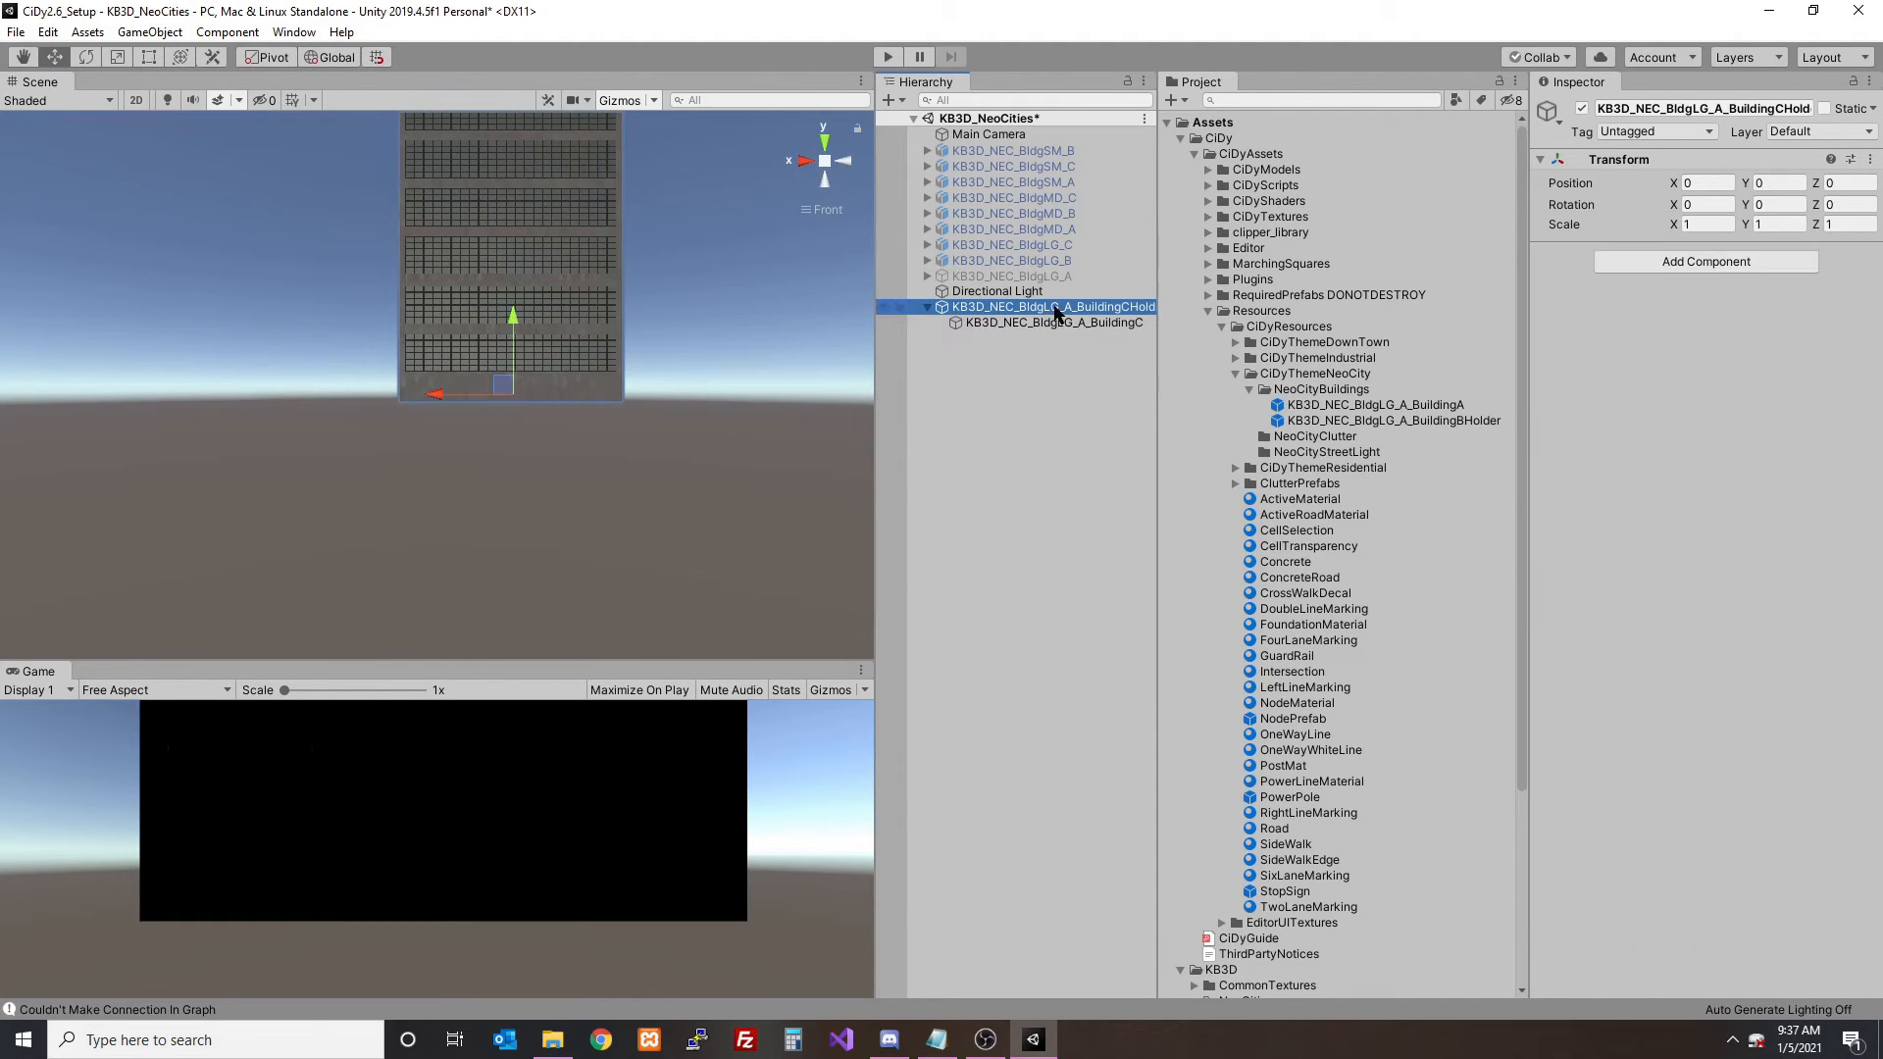
pyautogui.moveTo(1198, 348); pyautogui.dragTo(1321, 389)
# - Delete the BuildingC holder from the scene, place its saved prefab to check it, and remove that instance too
pyautogui.click(1057, 309)
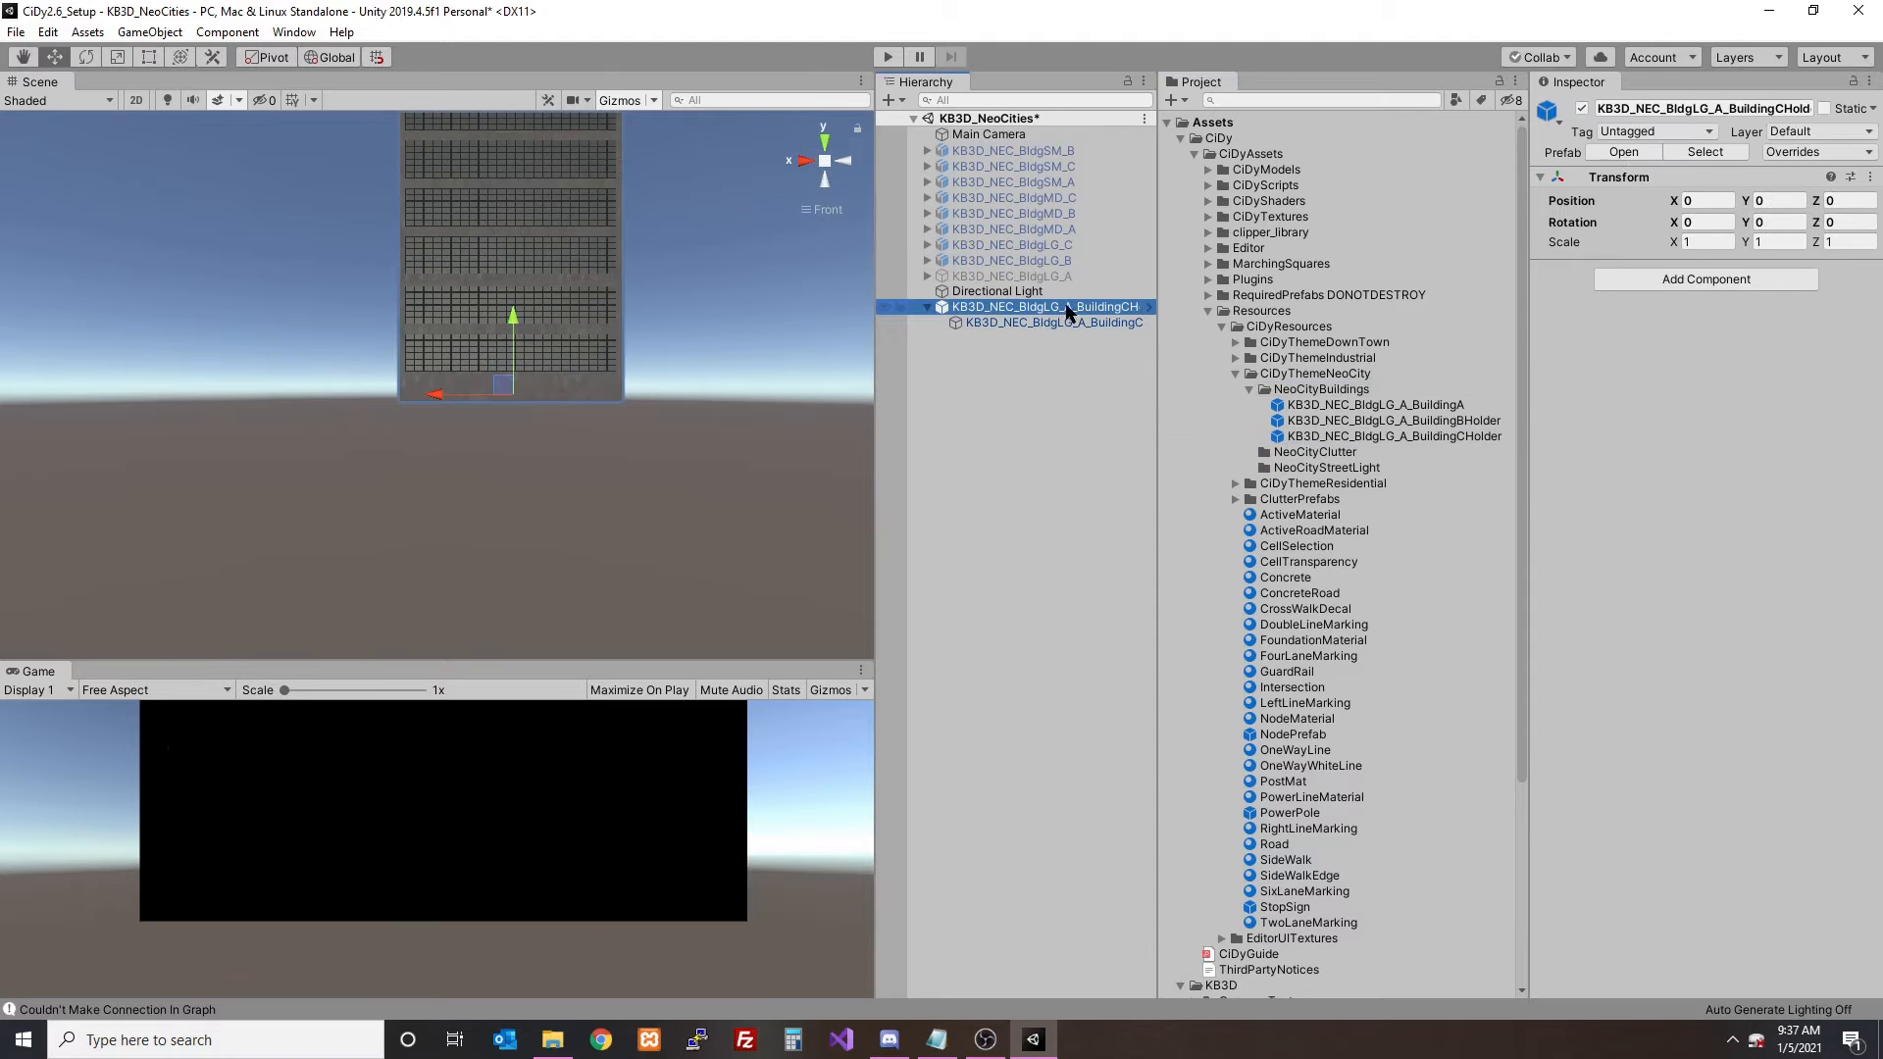
pyautogui.press('Delete')
pyautogui.moveTo(1409, 431); pyautogui.dragTo(1076, 430)
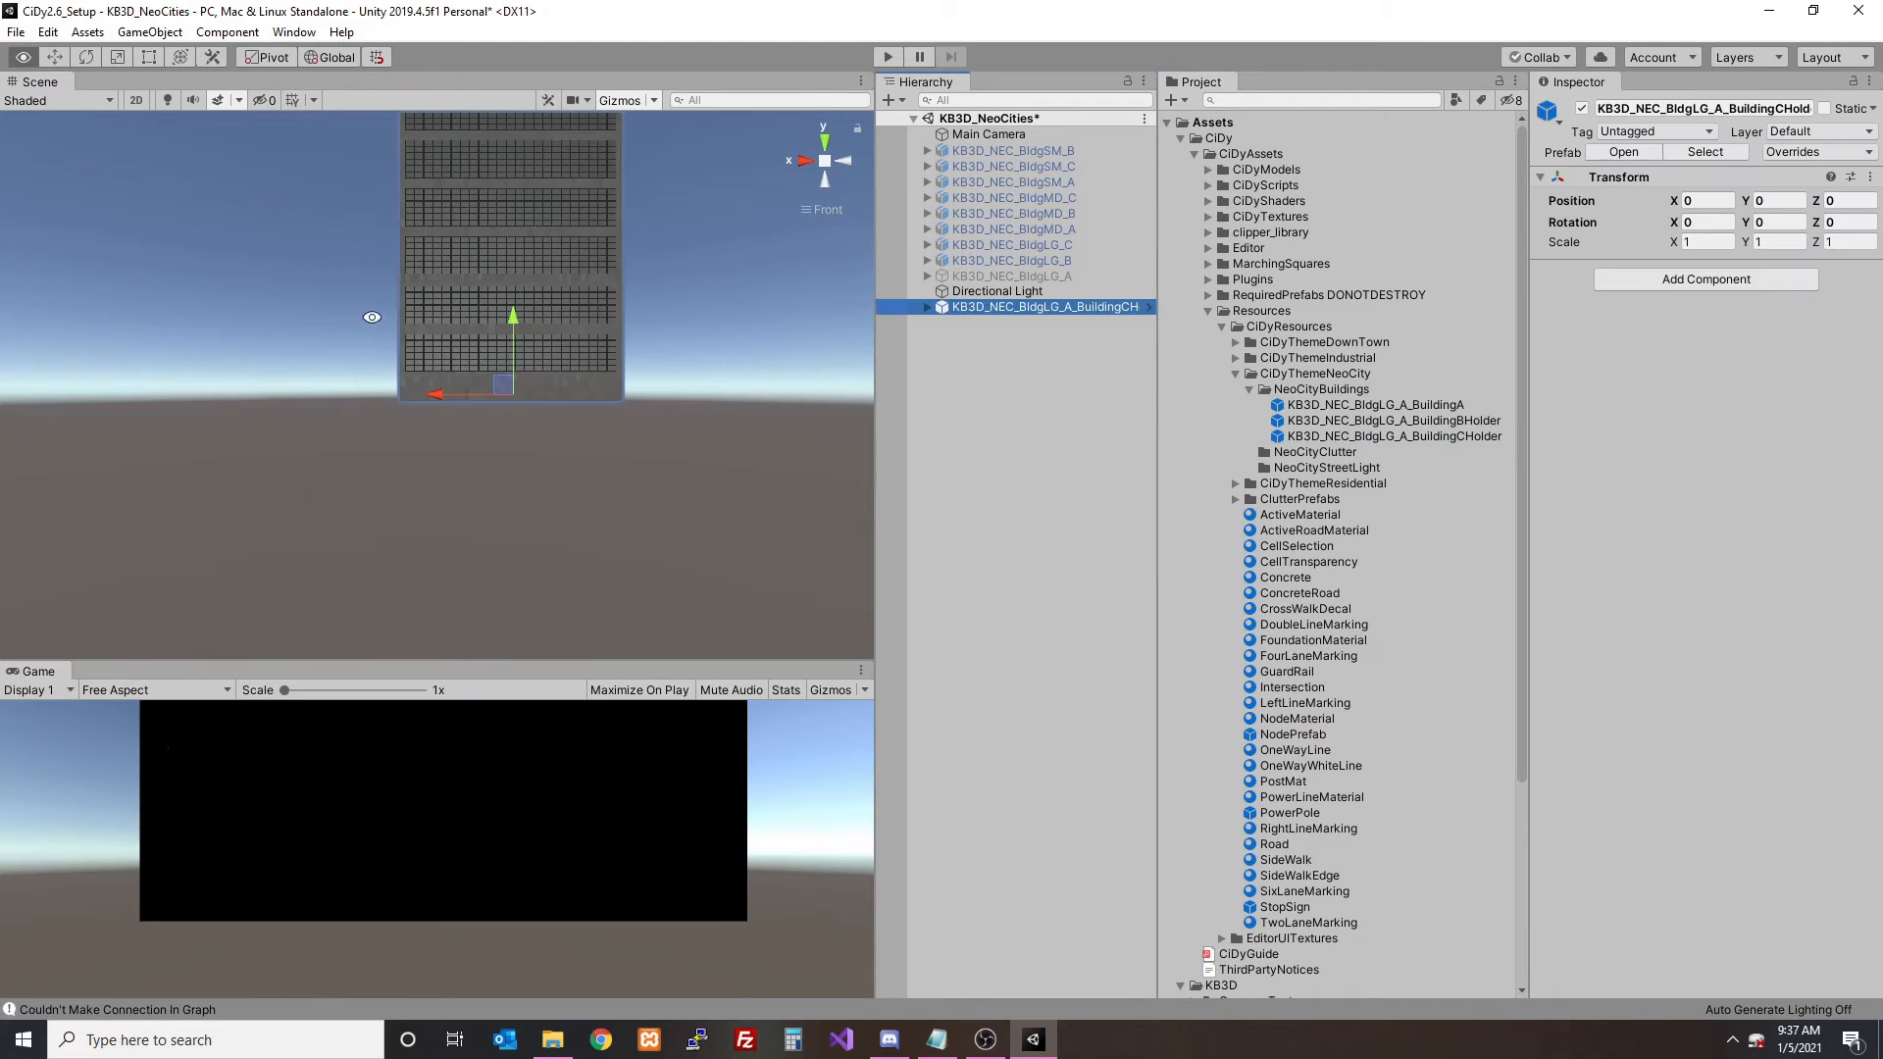
pyautogui.keyDown('alt'); pyautogui.moveTo(370, 315); pyautogui.dragTo(501, 405); pyautogui.keyUp('alt')
pyautogui.click(1002, 311)
pyautogui.press('Delete')
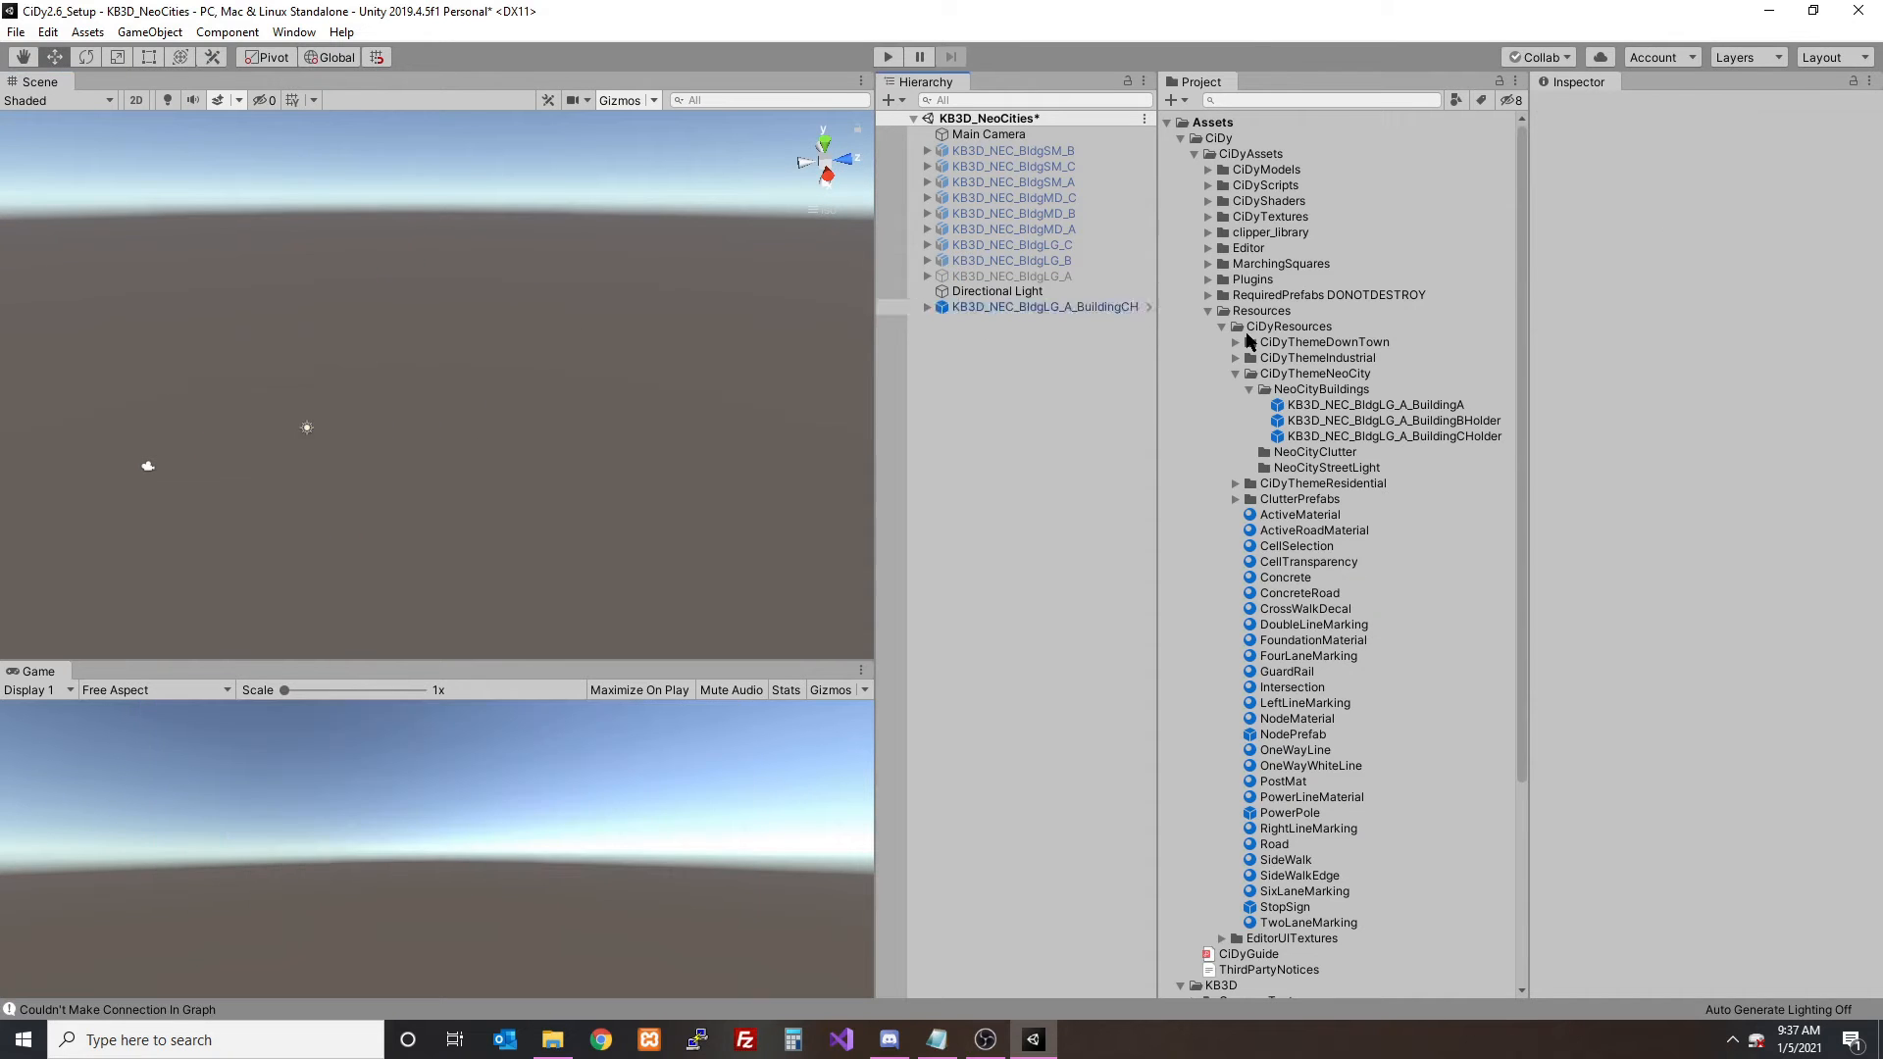
# - Reactivate the KB3D_NEC_BldgLG_A group and move its BuildingD mesh out to the scene root
pyautogui.click(1059, 276)
pyautogui.click(1581, 107)
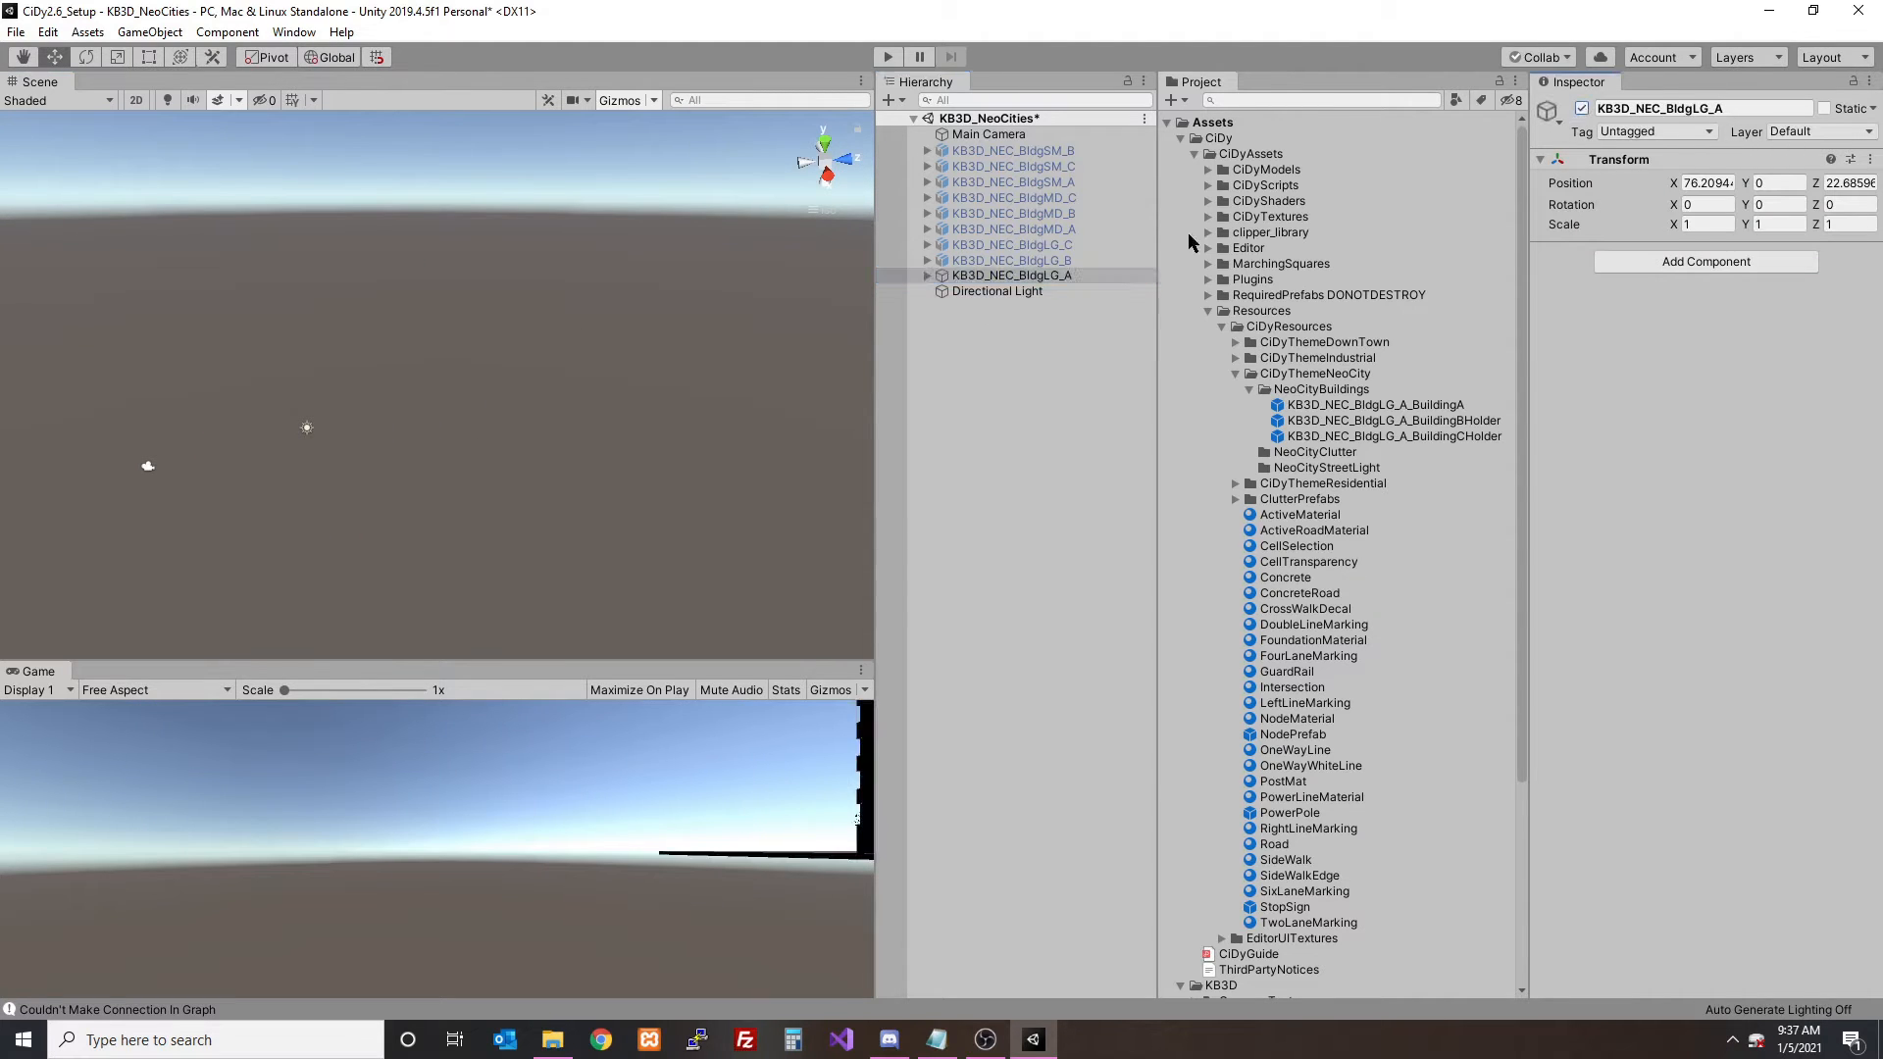
pyautogui.click(927, 276)
pyautogui.click(1002, 293)
pyautogui.click(1018, 324)
pyautogui.click(1026, 309)
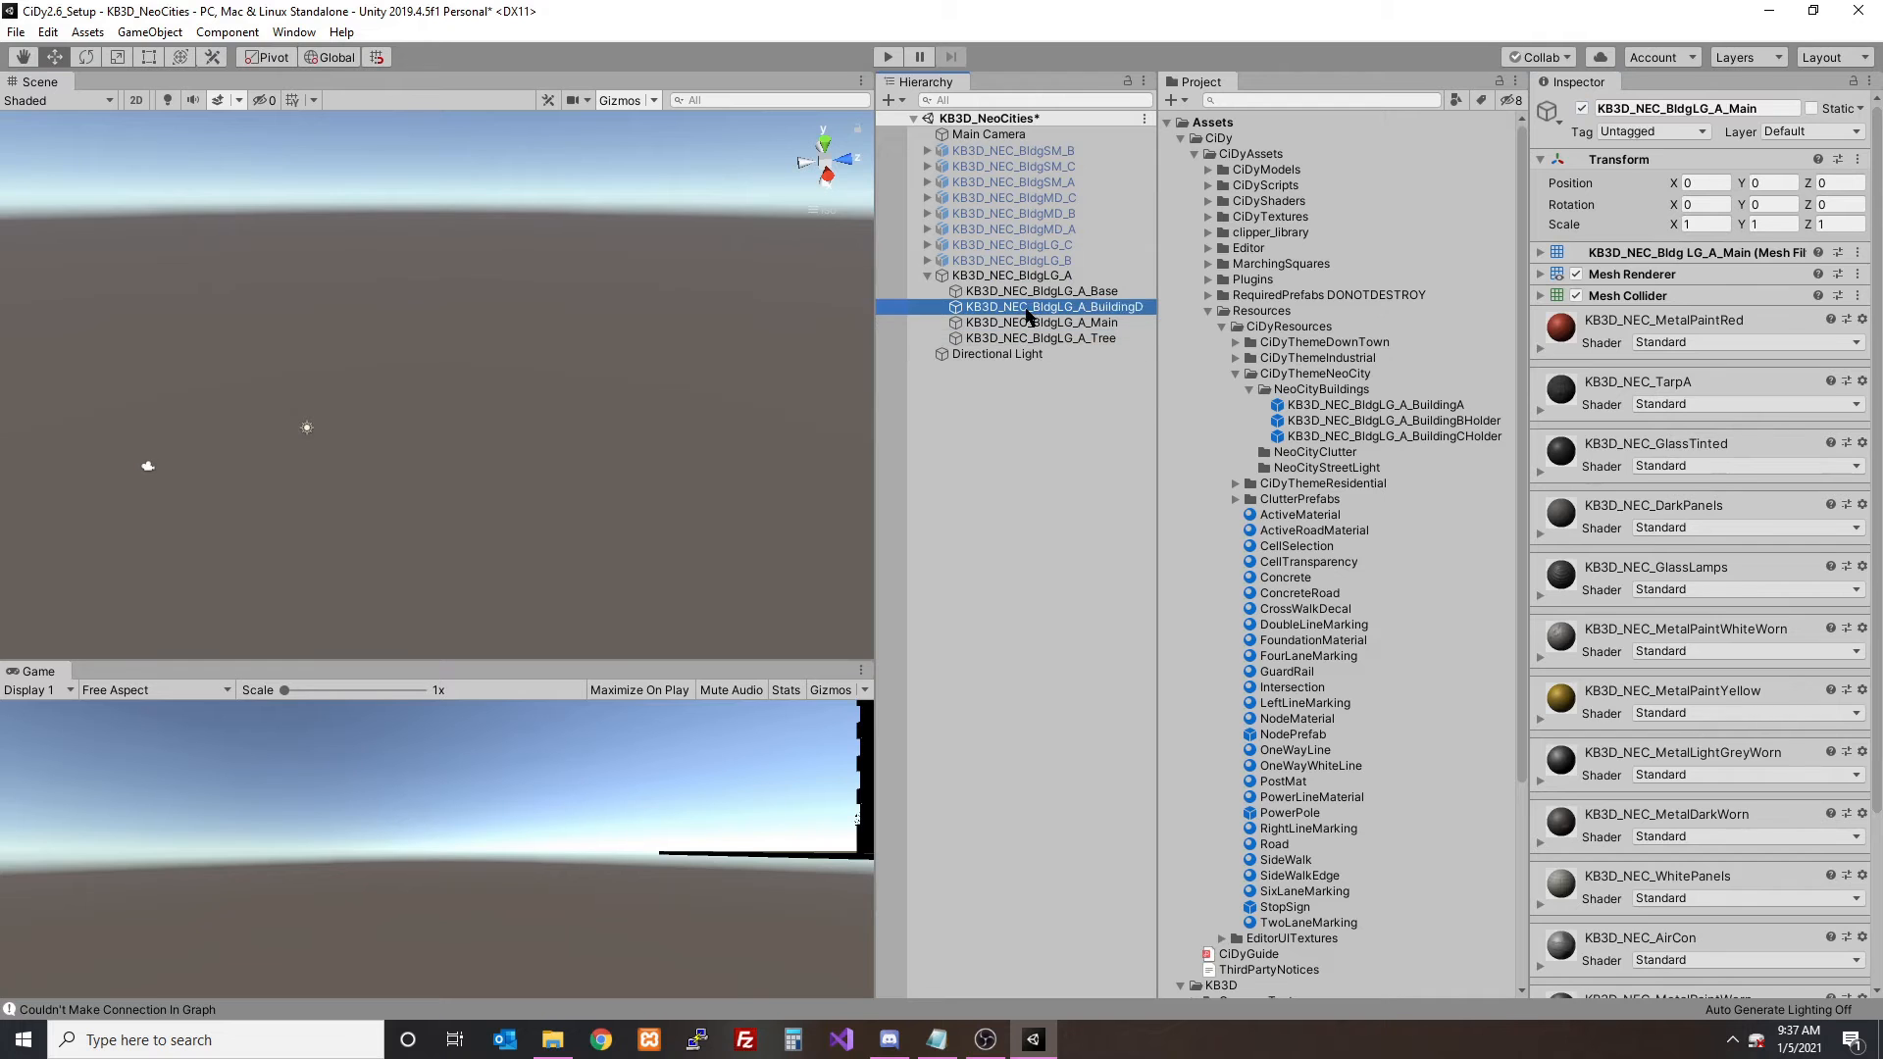
pyautogui.doubleClick(1025, 309)
pyautogui.keyDown('alt'); pyautogui.moveTo(685, 320); pyautogui.dragTo(723, 306); pyautogui.keyUp('alt')
pyautogui.moveTo(1031, 313); pyautogui.dragTo(1029, 368)
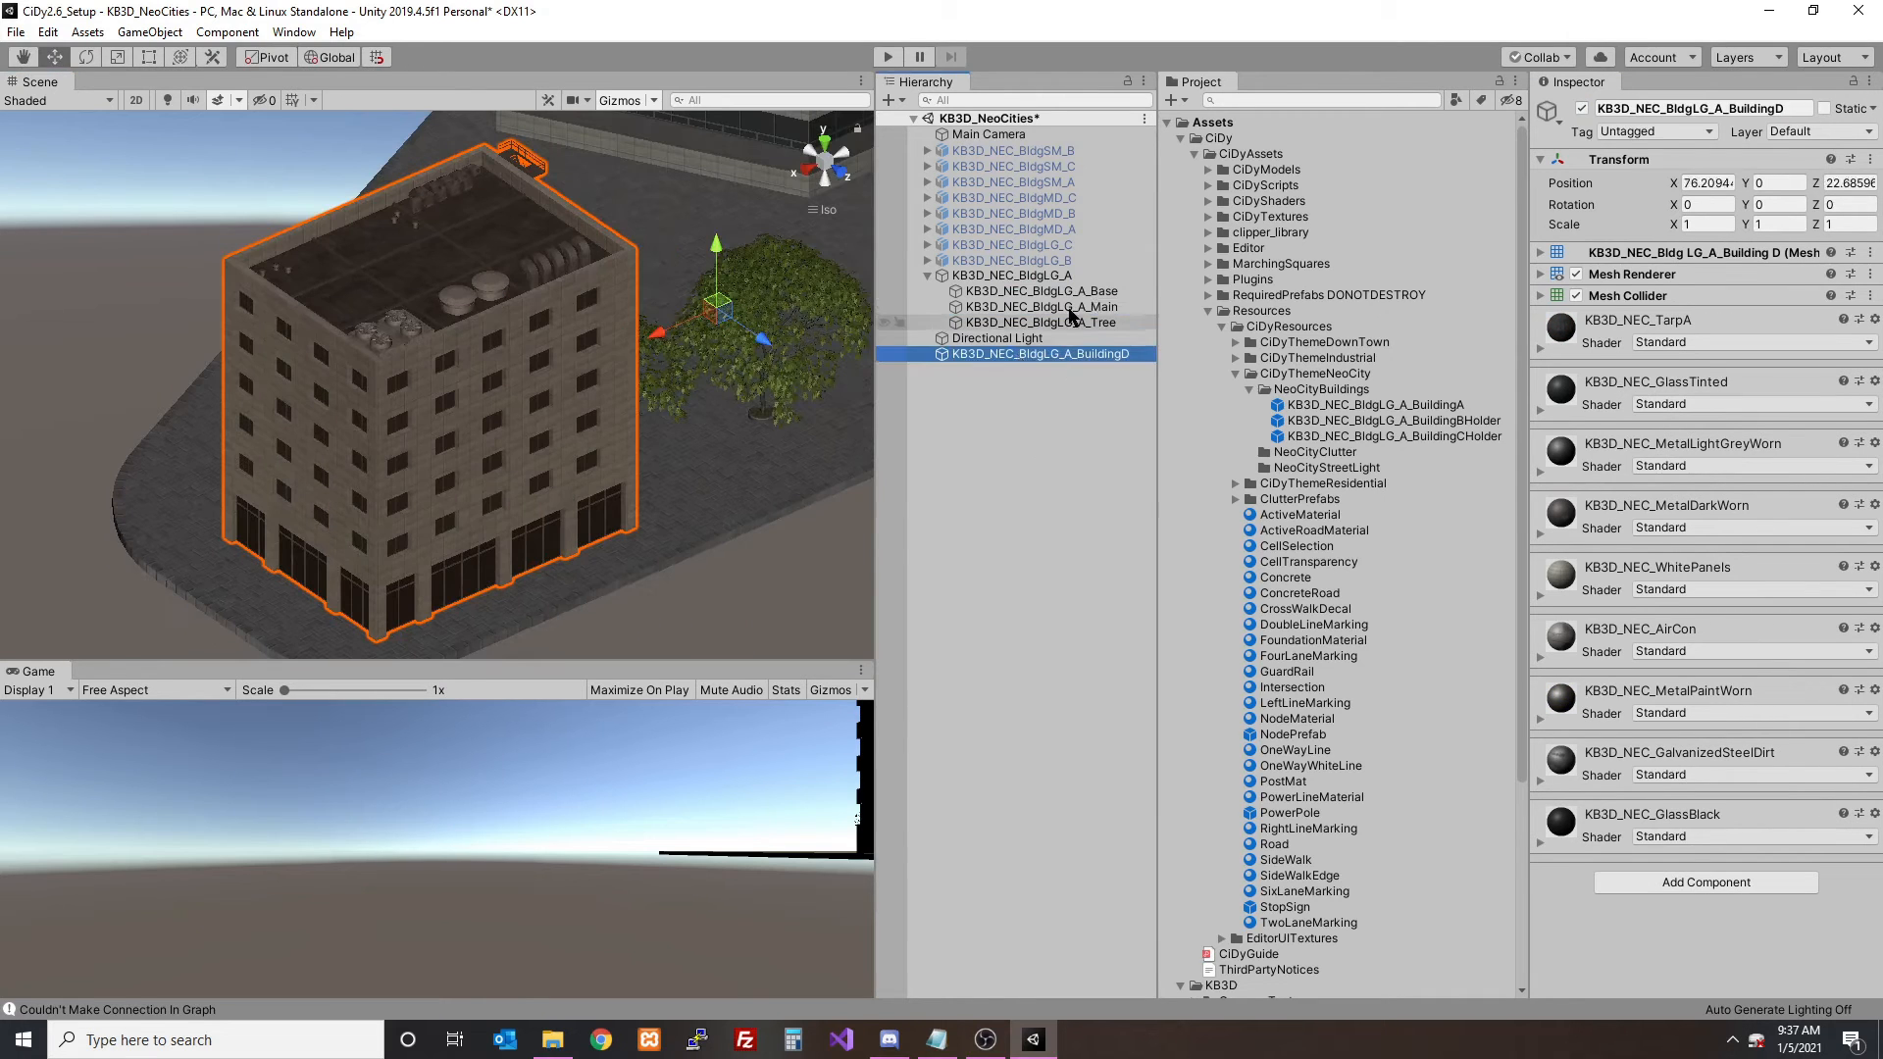
# - Move the Main mesh out of the KB3D_NEC_BldgLG_A group to the scene root and deactivate the group
pyautogui.doubleClick(1037, 307)
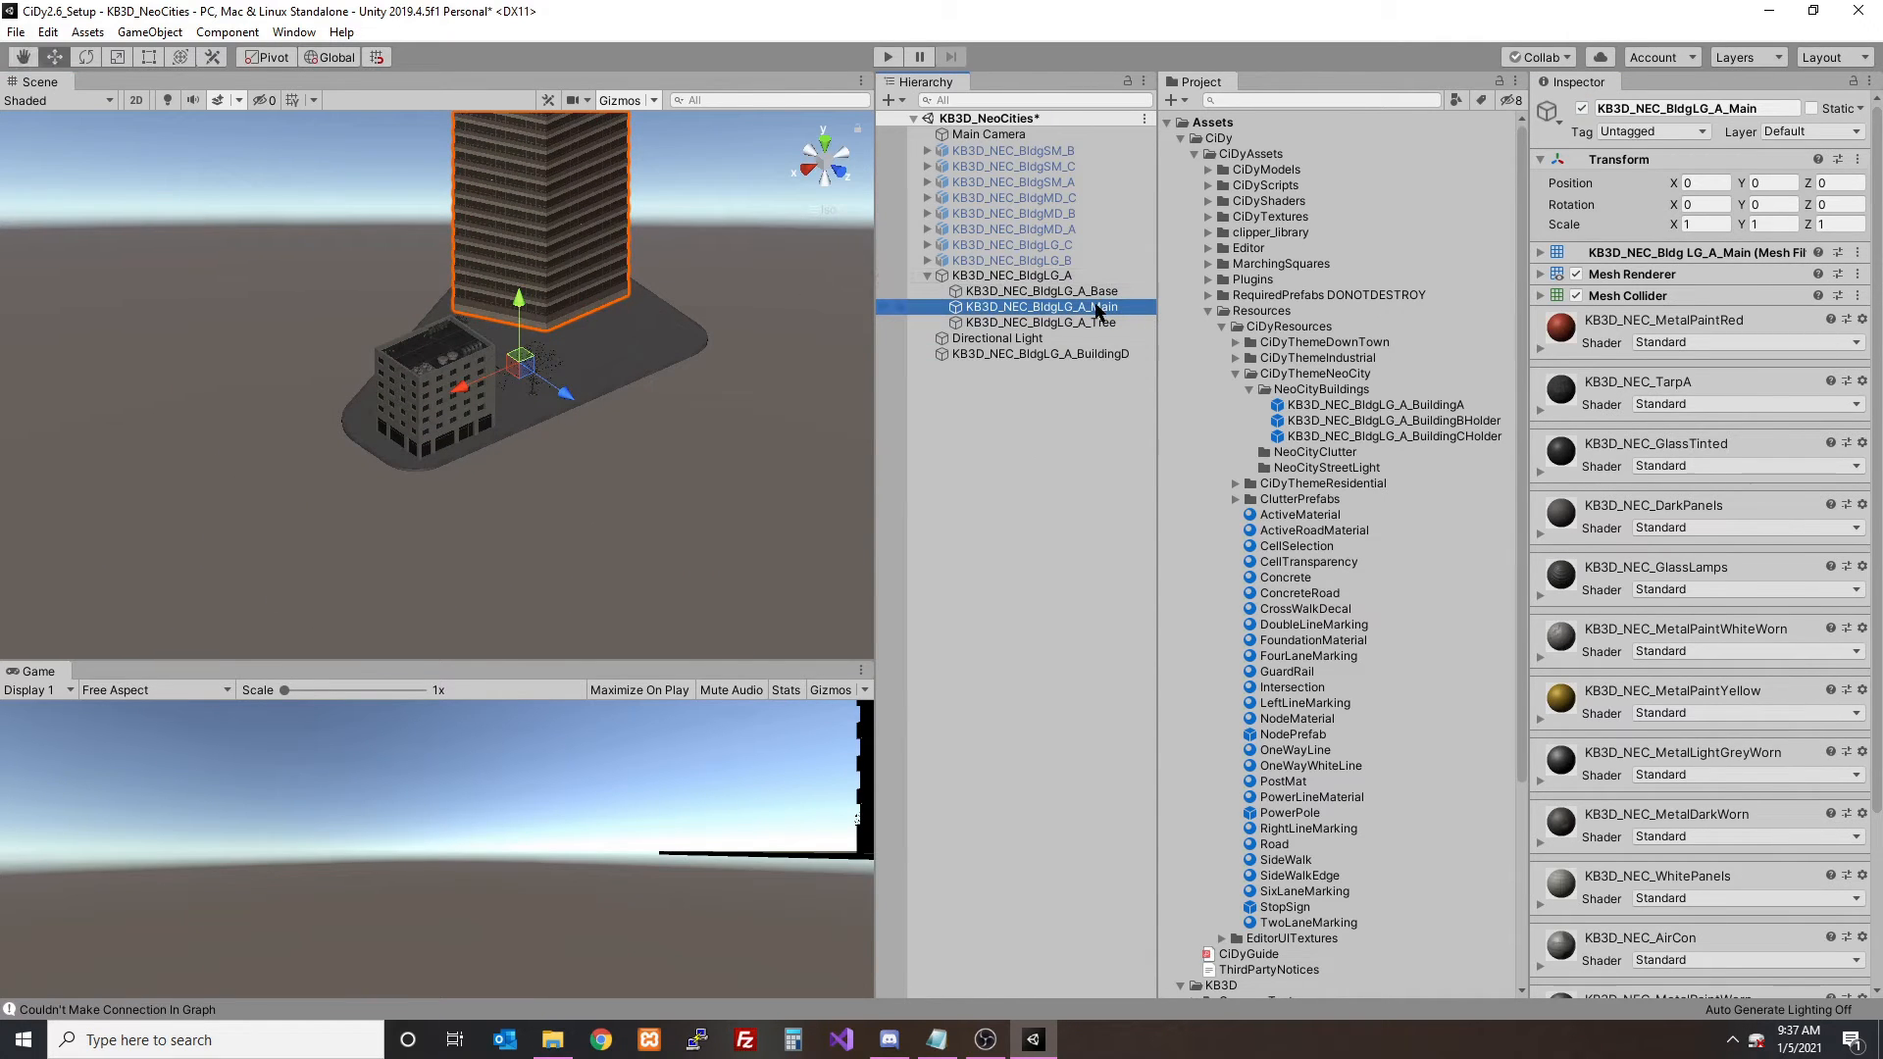
pyautogui.moveTo(1098, 310); pyautogui.dragTo(1067, 400)
pyautogui.click(1010, 276)
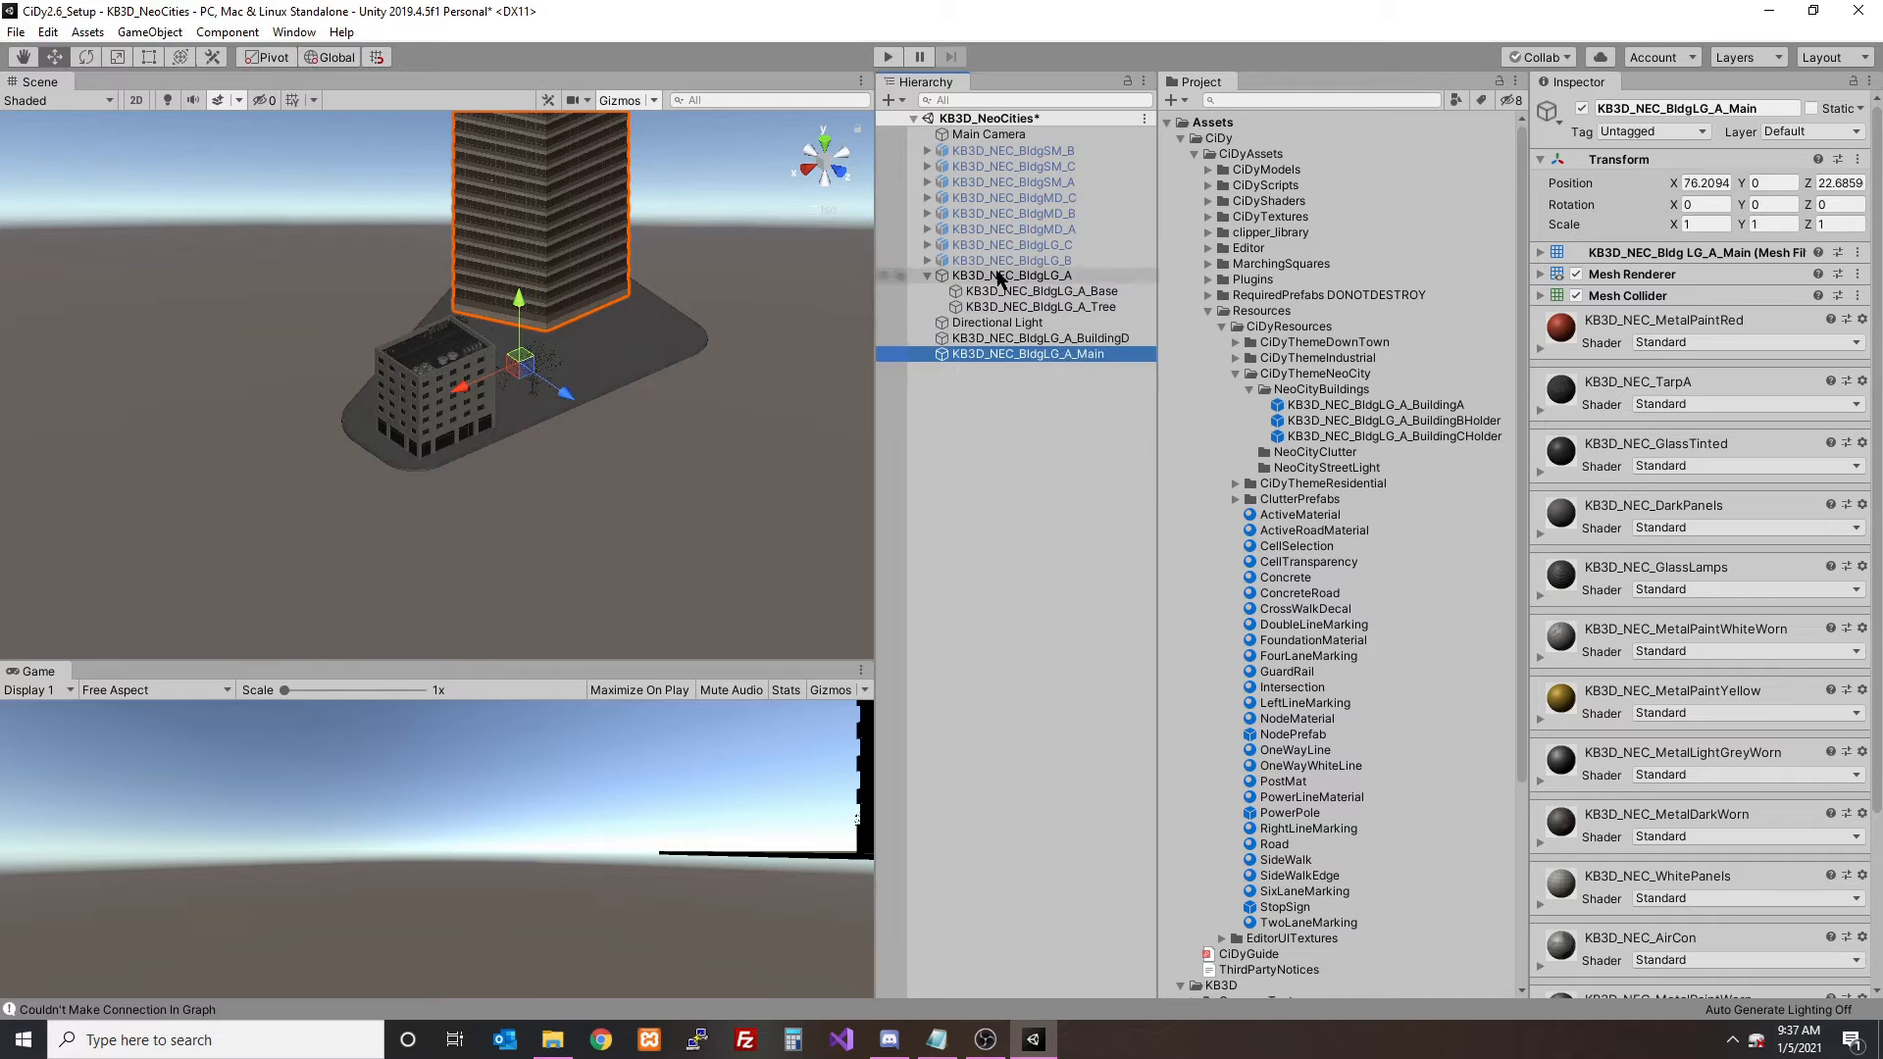
pyautogui.click(1580, 108)
pyautogui.click(927, 276)
# - Create an empty object at position 0, 0, 0 and name it KB3D_NEC_BldgLG_A_BuildingDHolder
pyautogui.click(1030, 307)
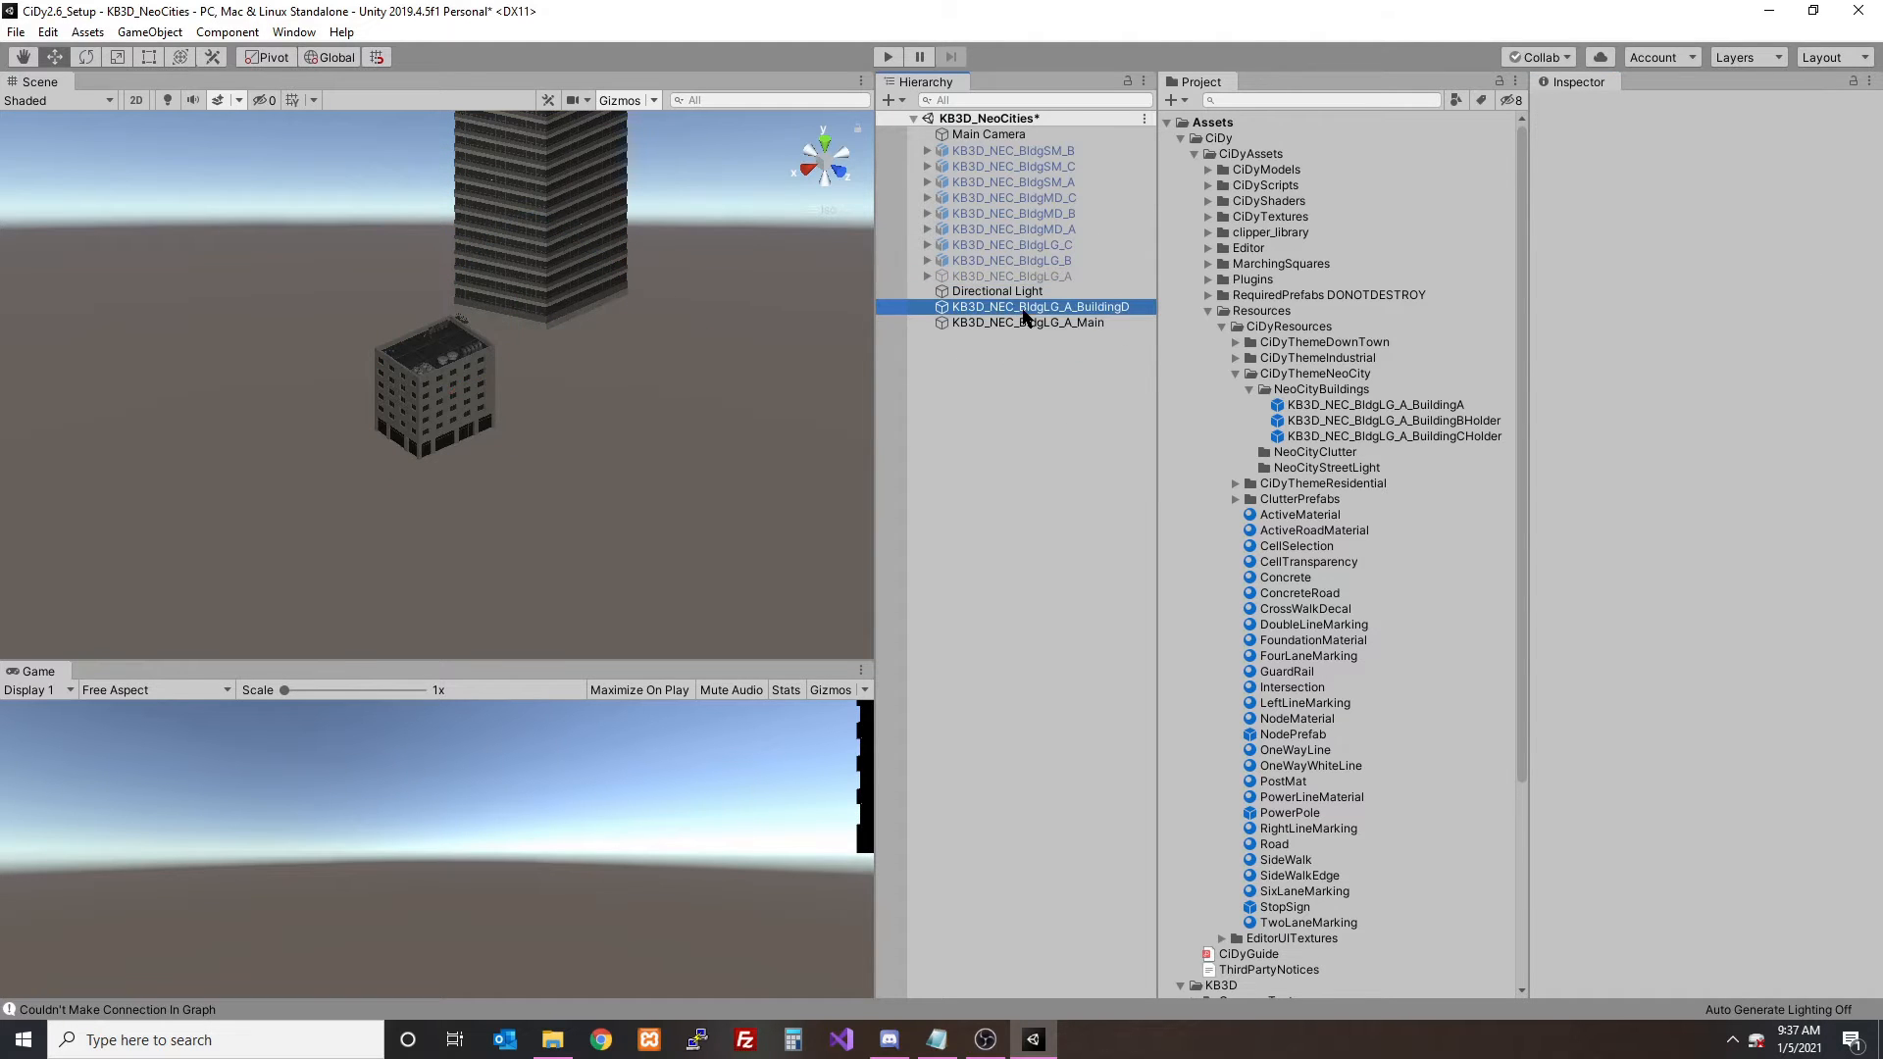
pyautogui.click(889, 100)
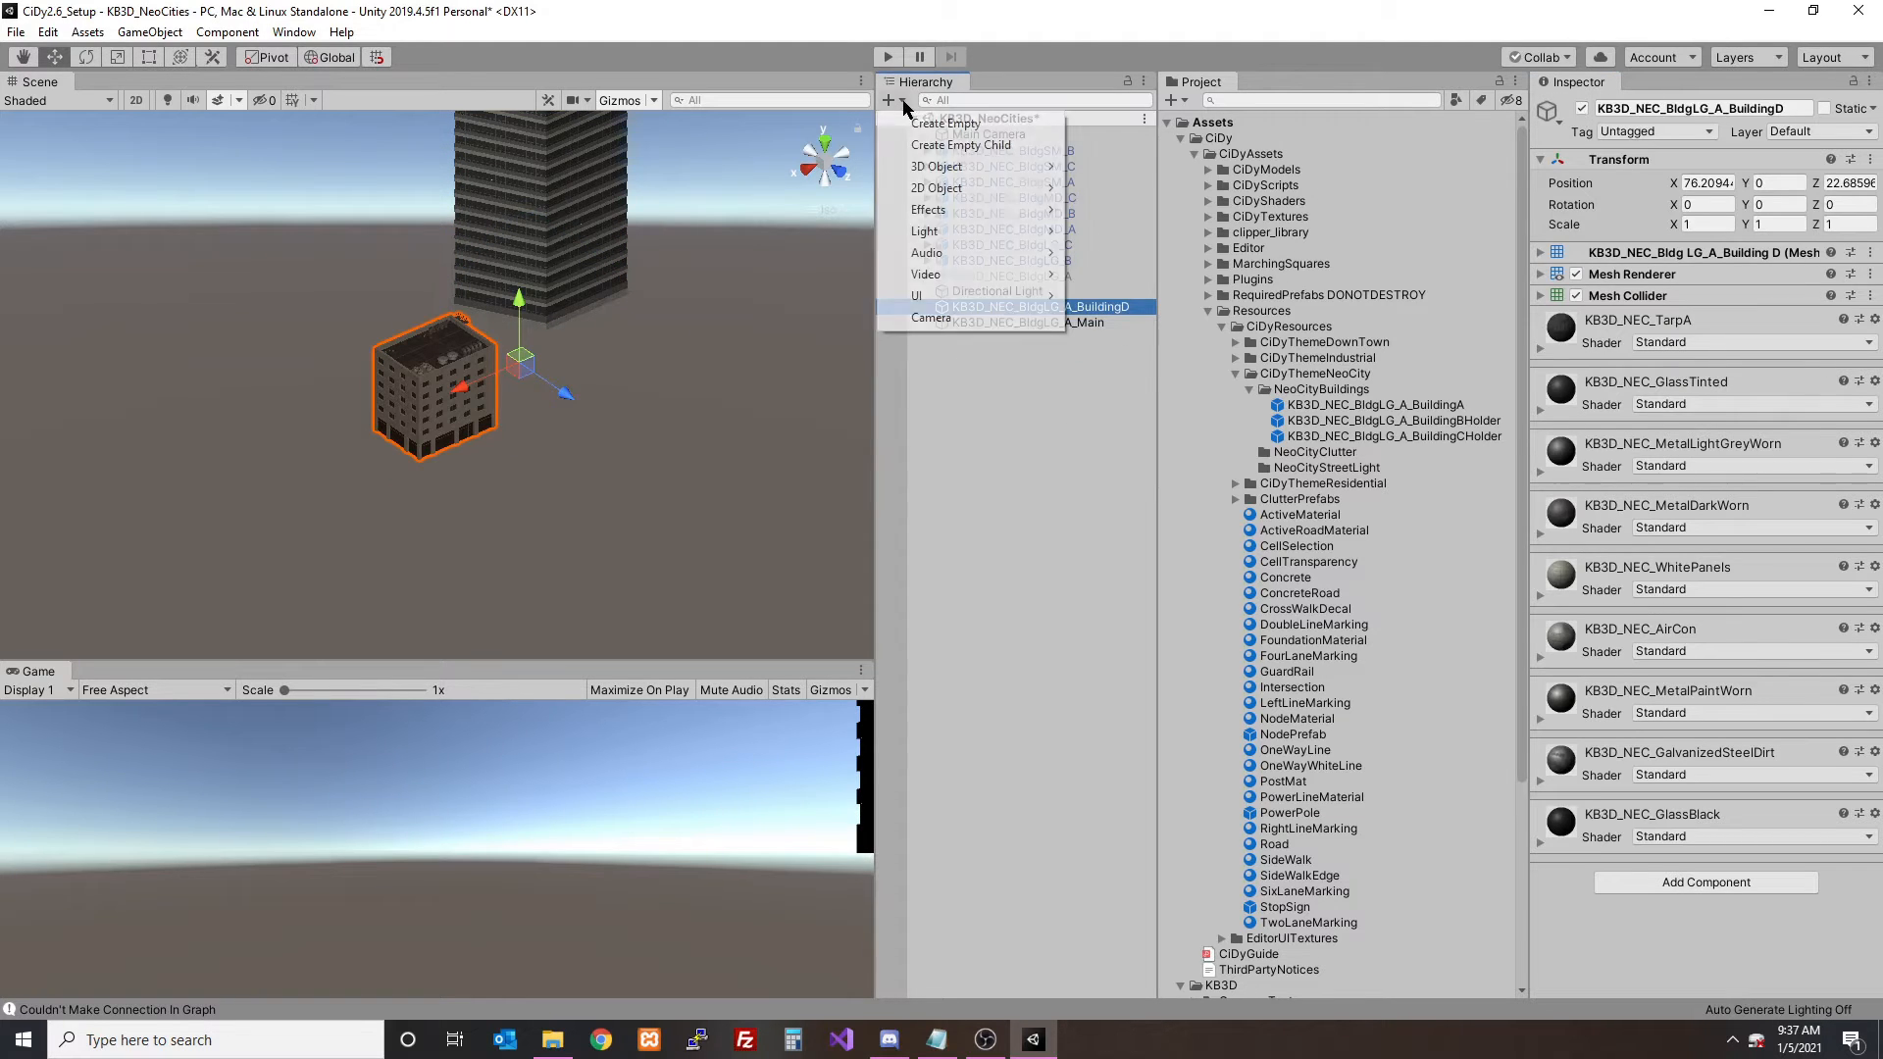
pyautogui.click(917, 120)
pyautogui.click(1695, 184)
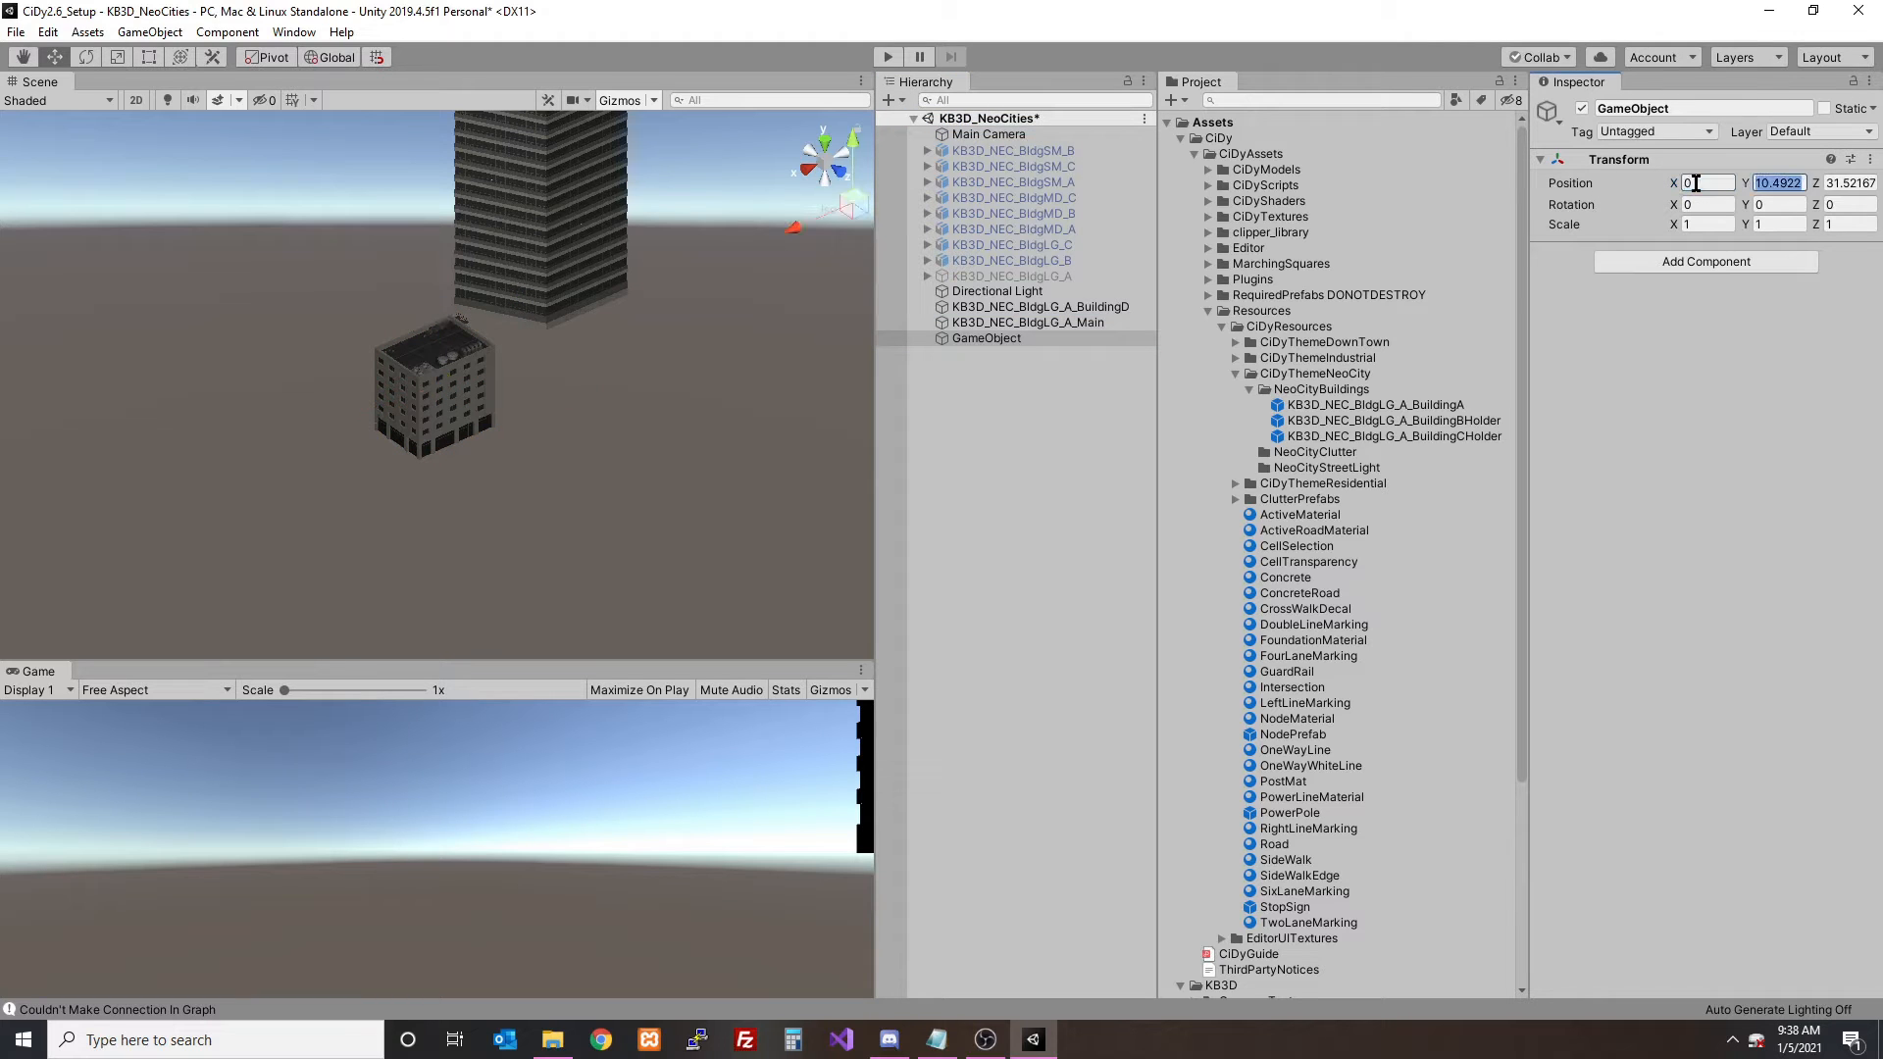
pyautogui.click(1098, 307)
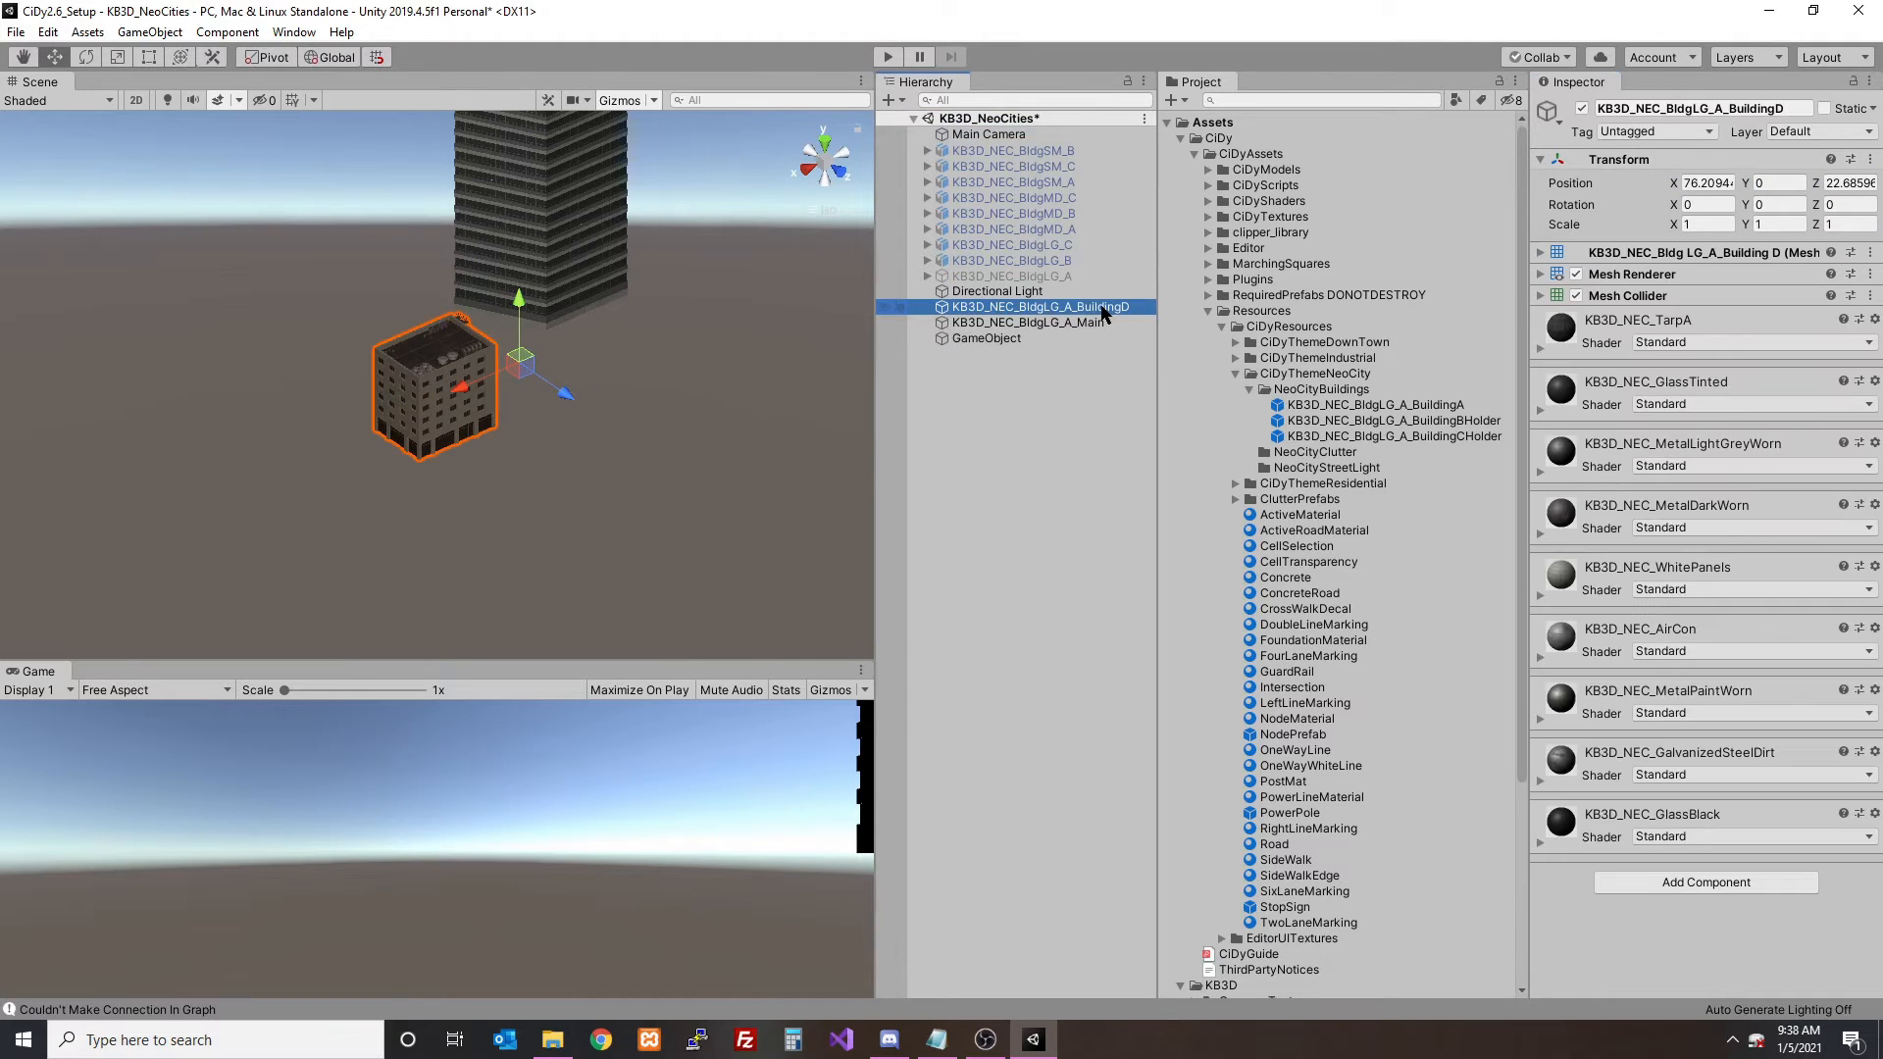
pyautogui.click(990, 338)
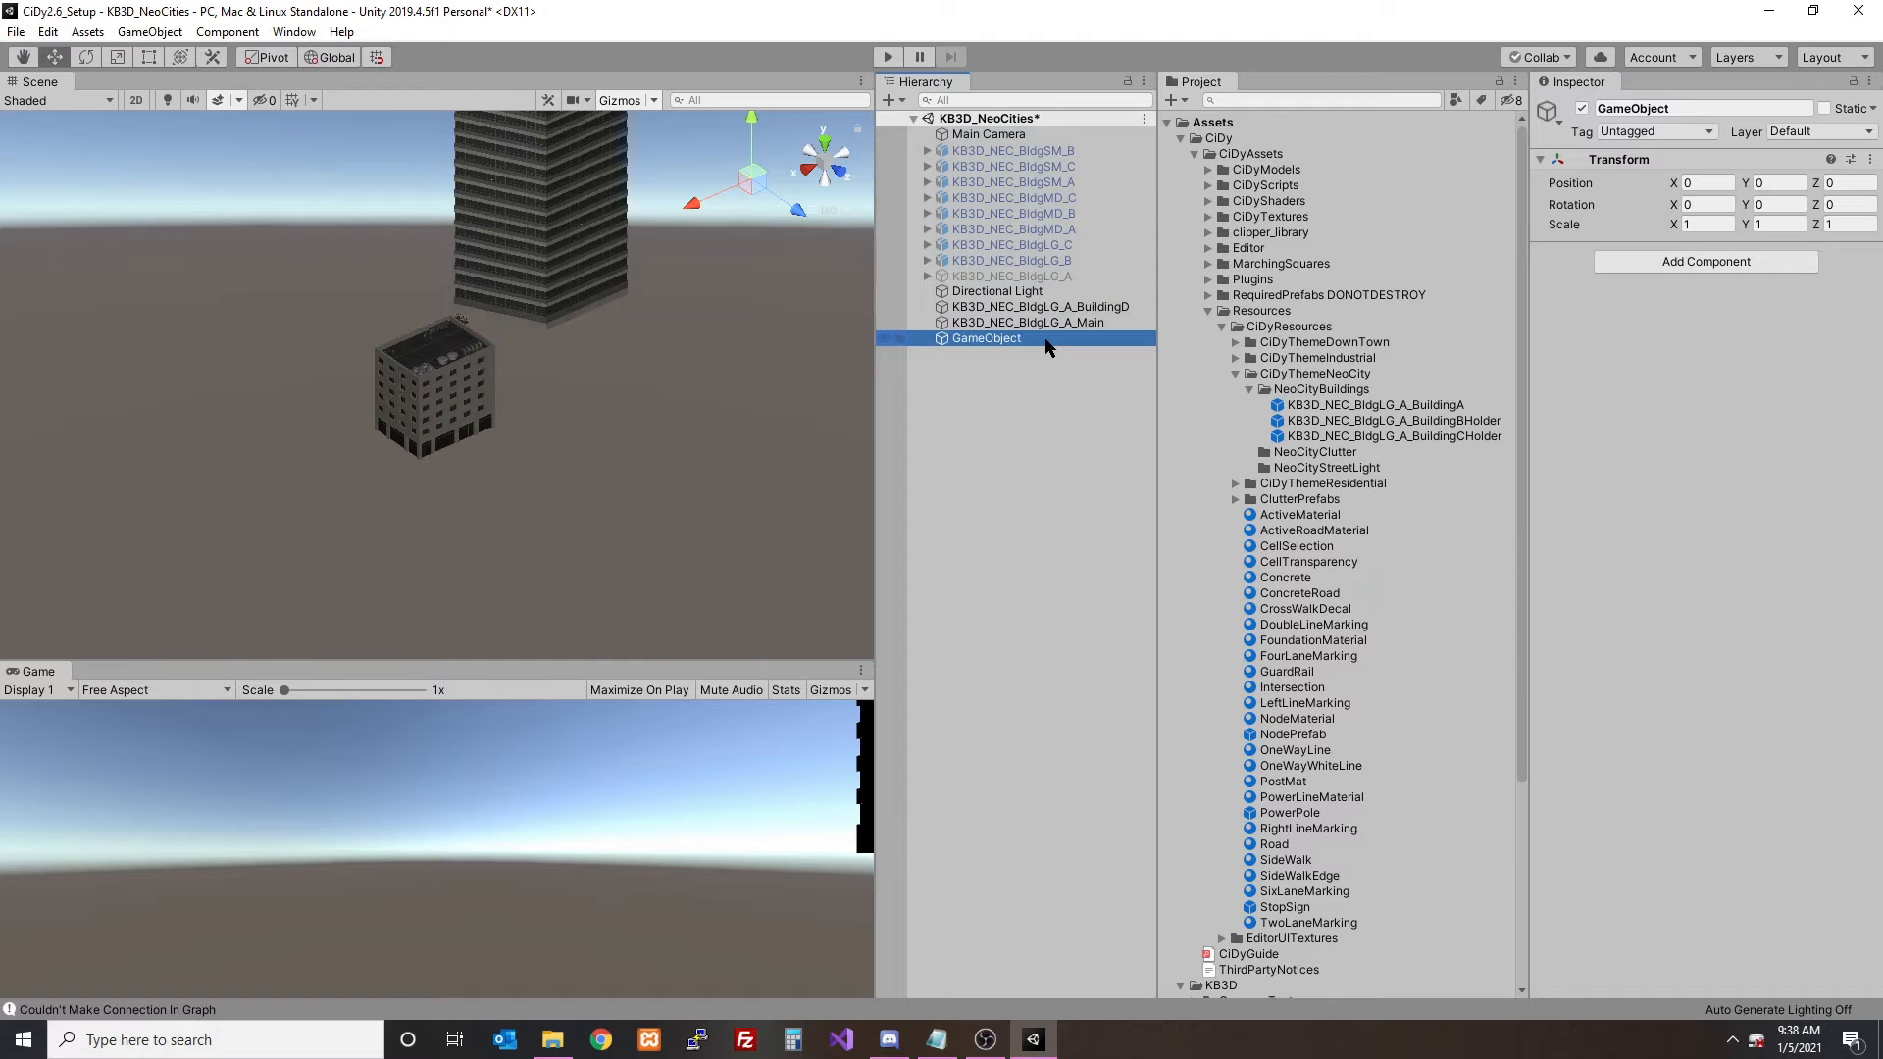
pyautogui.write('dgLG_A_BuildingDHol')
pyautogui.press('Return')
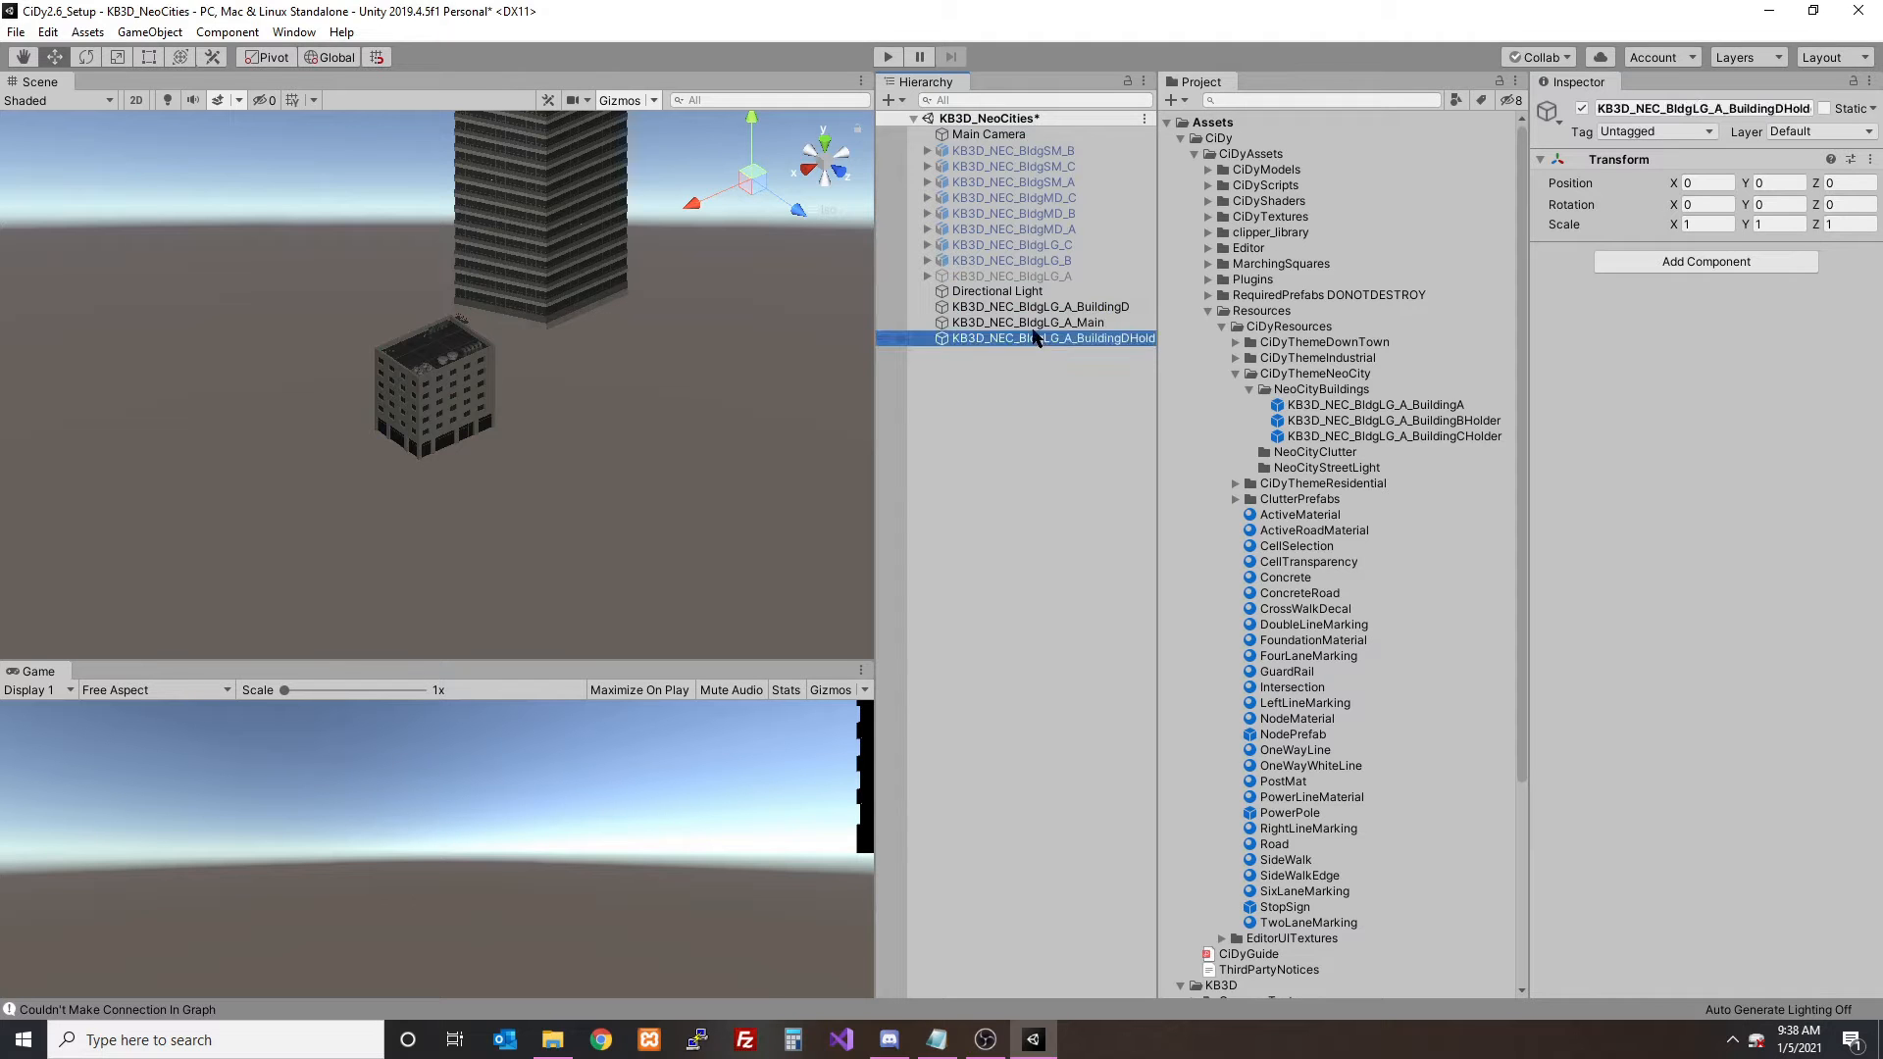
# - View the scene from the top, frame the BuildingD holder and set the BuildingD mesh's position to 0, 0, 0
pyautogui.click(1030, 308)
pyautogui.click(824, 145)
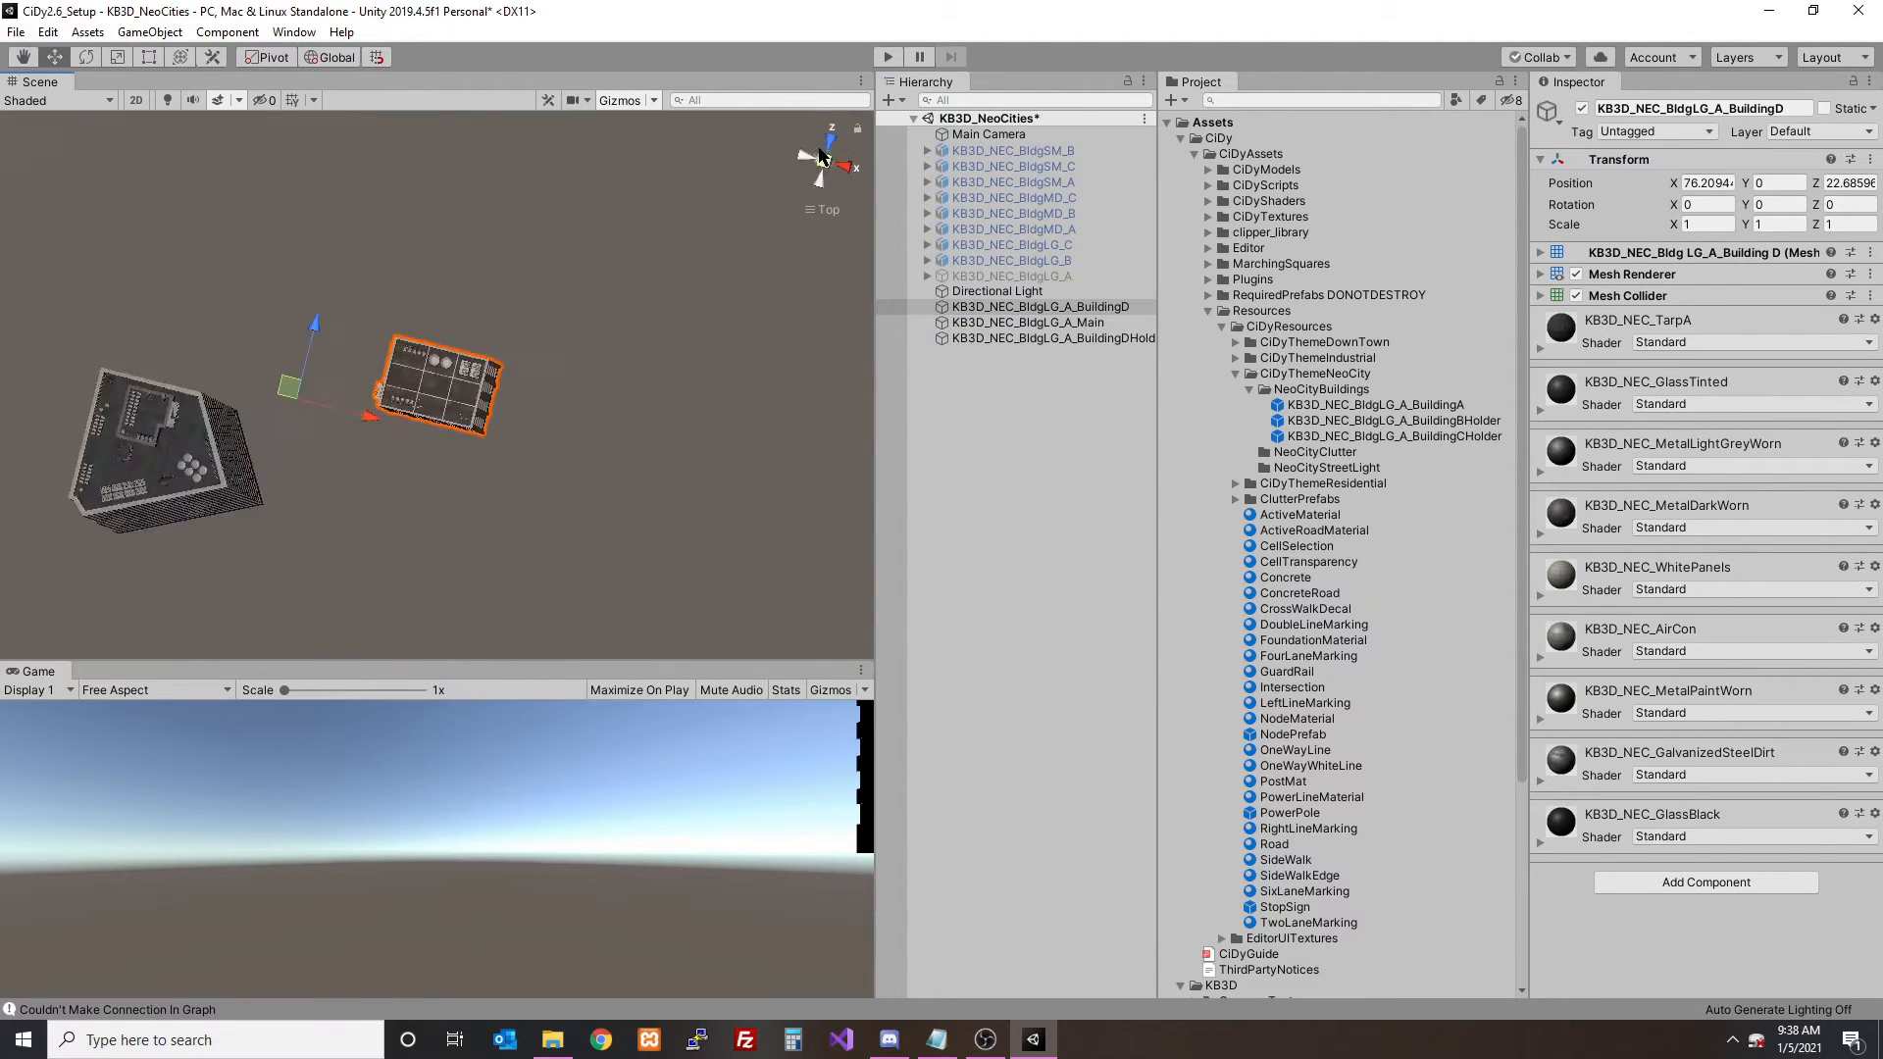
pyautogui.doubleClick(980, 341)
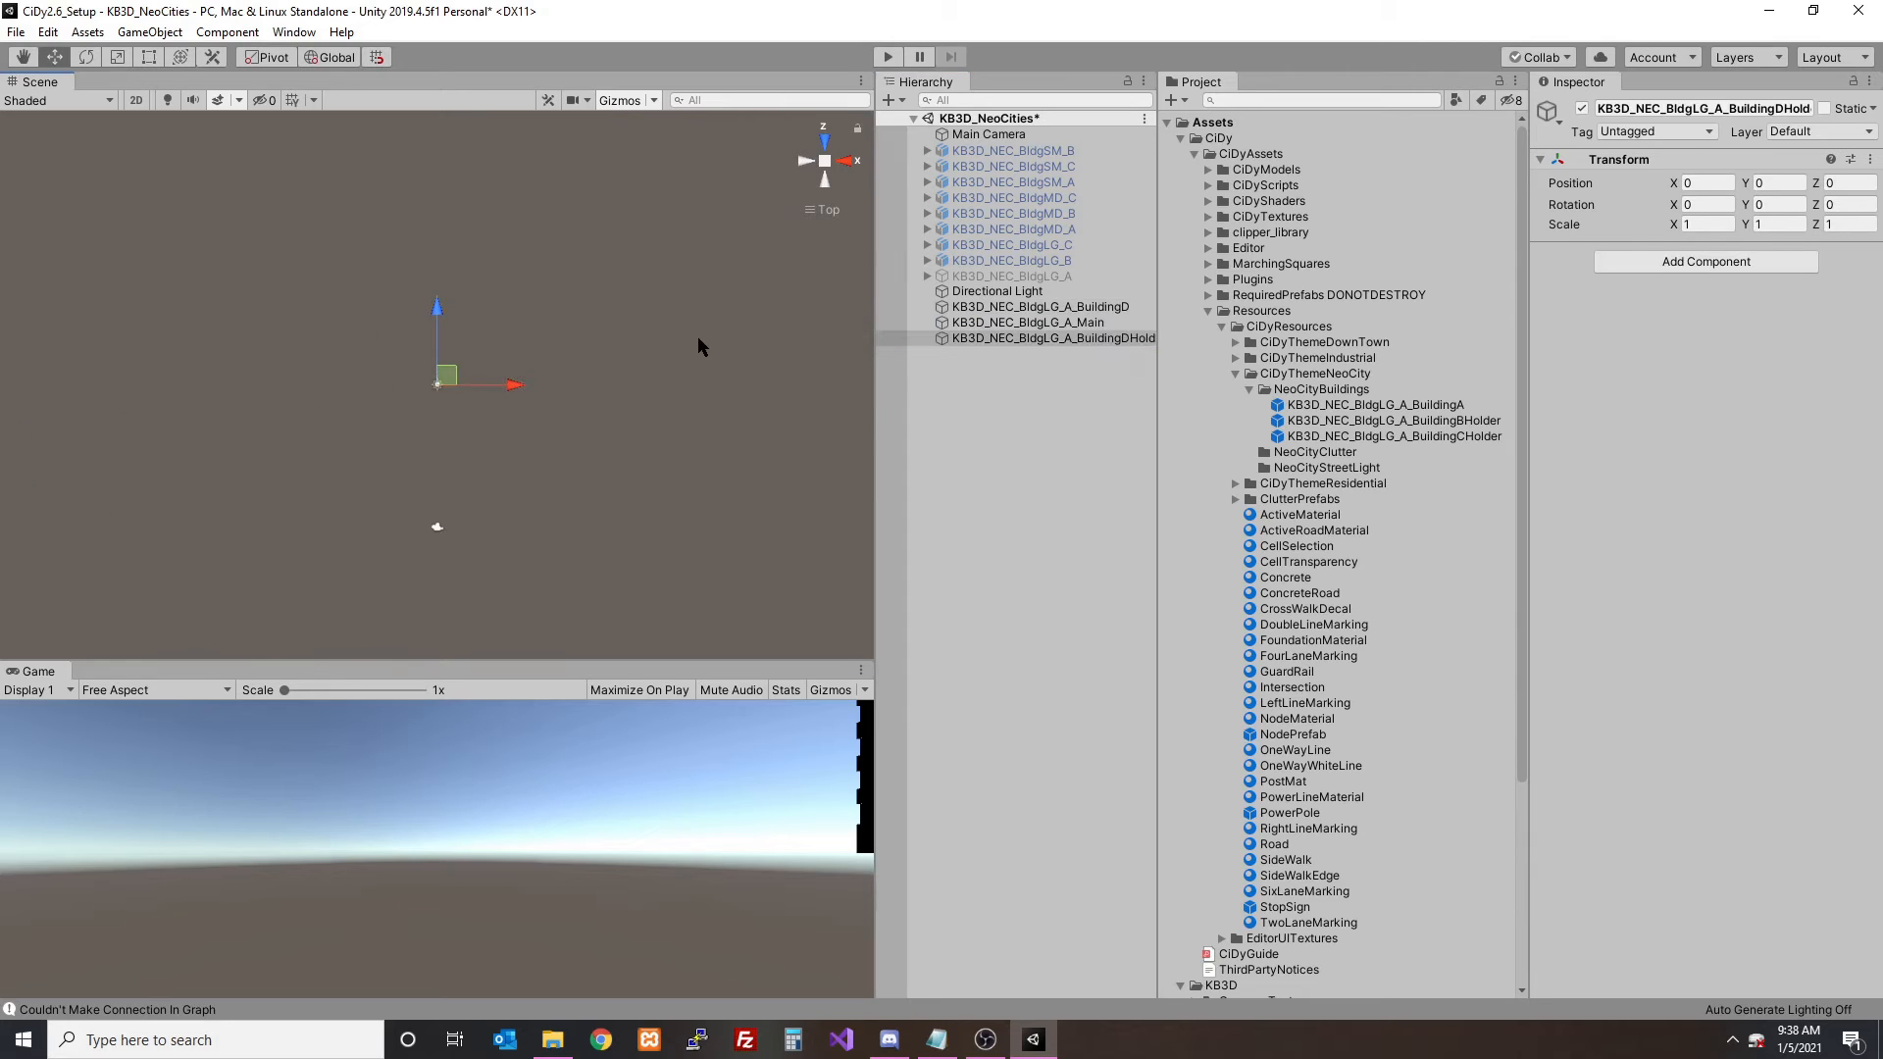
pyautogui.click(1030, 306)
pyautogui.click(1711, 182)
pyautogui.write('0')
pyautogui.press('Tab')
pyautogui.press('Tab')
pyautogui.write('0')
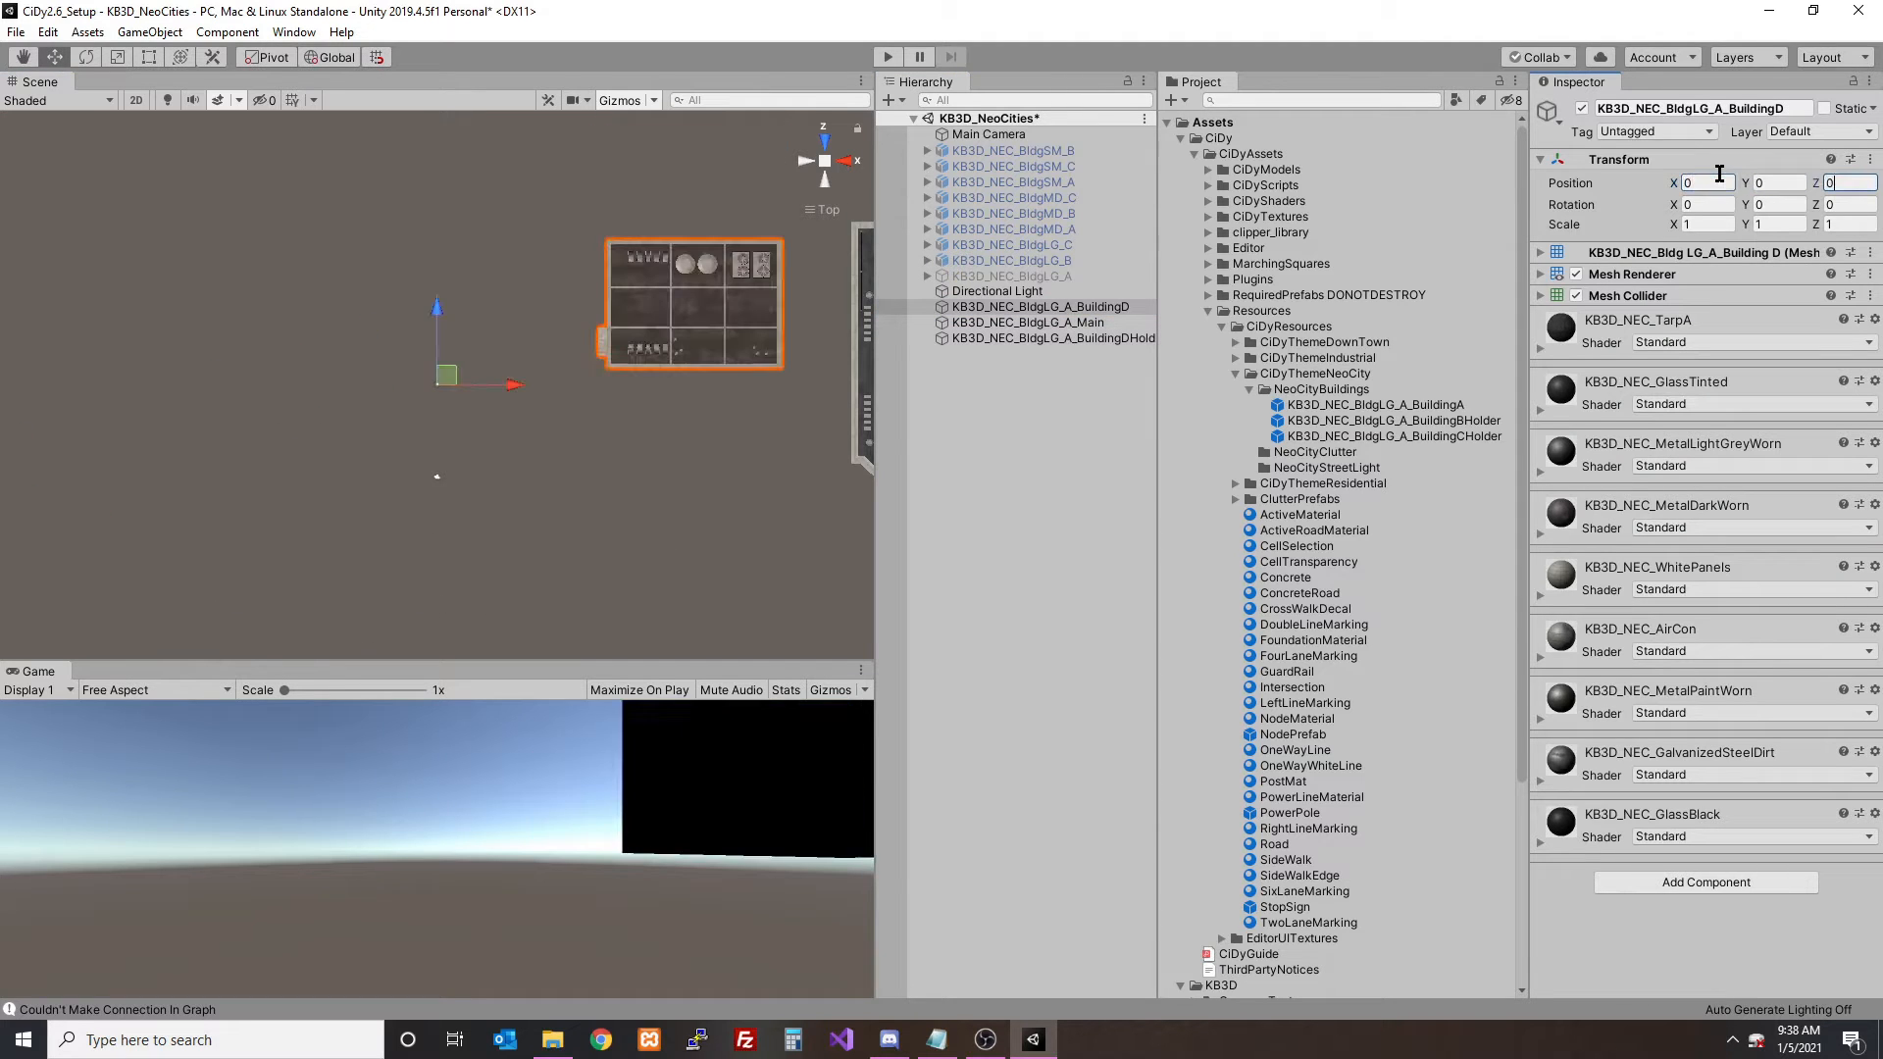
# - Centre the BuildingD mesh on its holder from above, at about X -28.4 and Z -7.2
pyautogui.click(1032, 338)
pyautogui.moveTo(495, 383); pyautogui.dragTo(252, 380)
pyautogui.click(1062, 307)
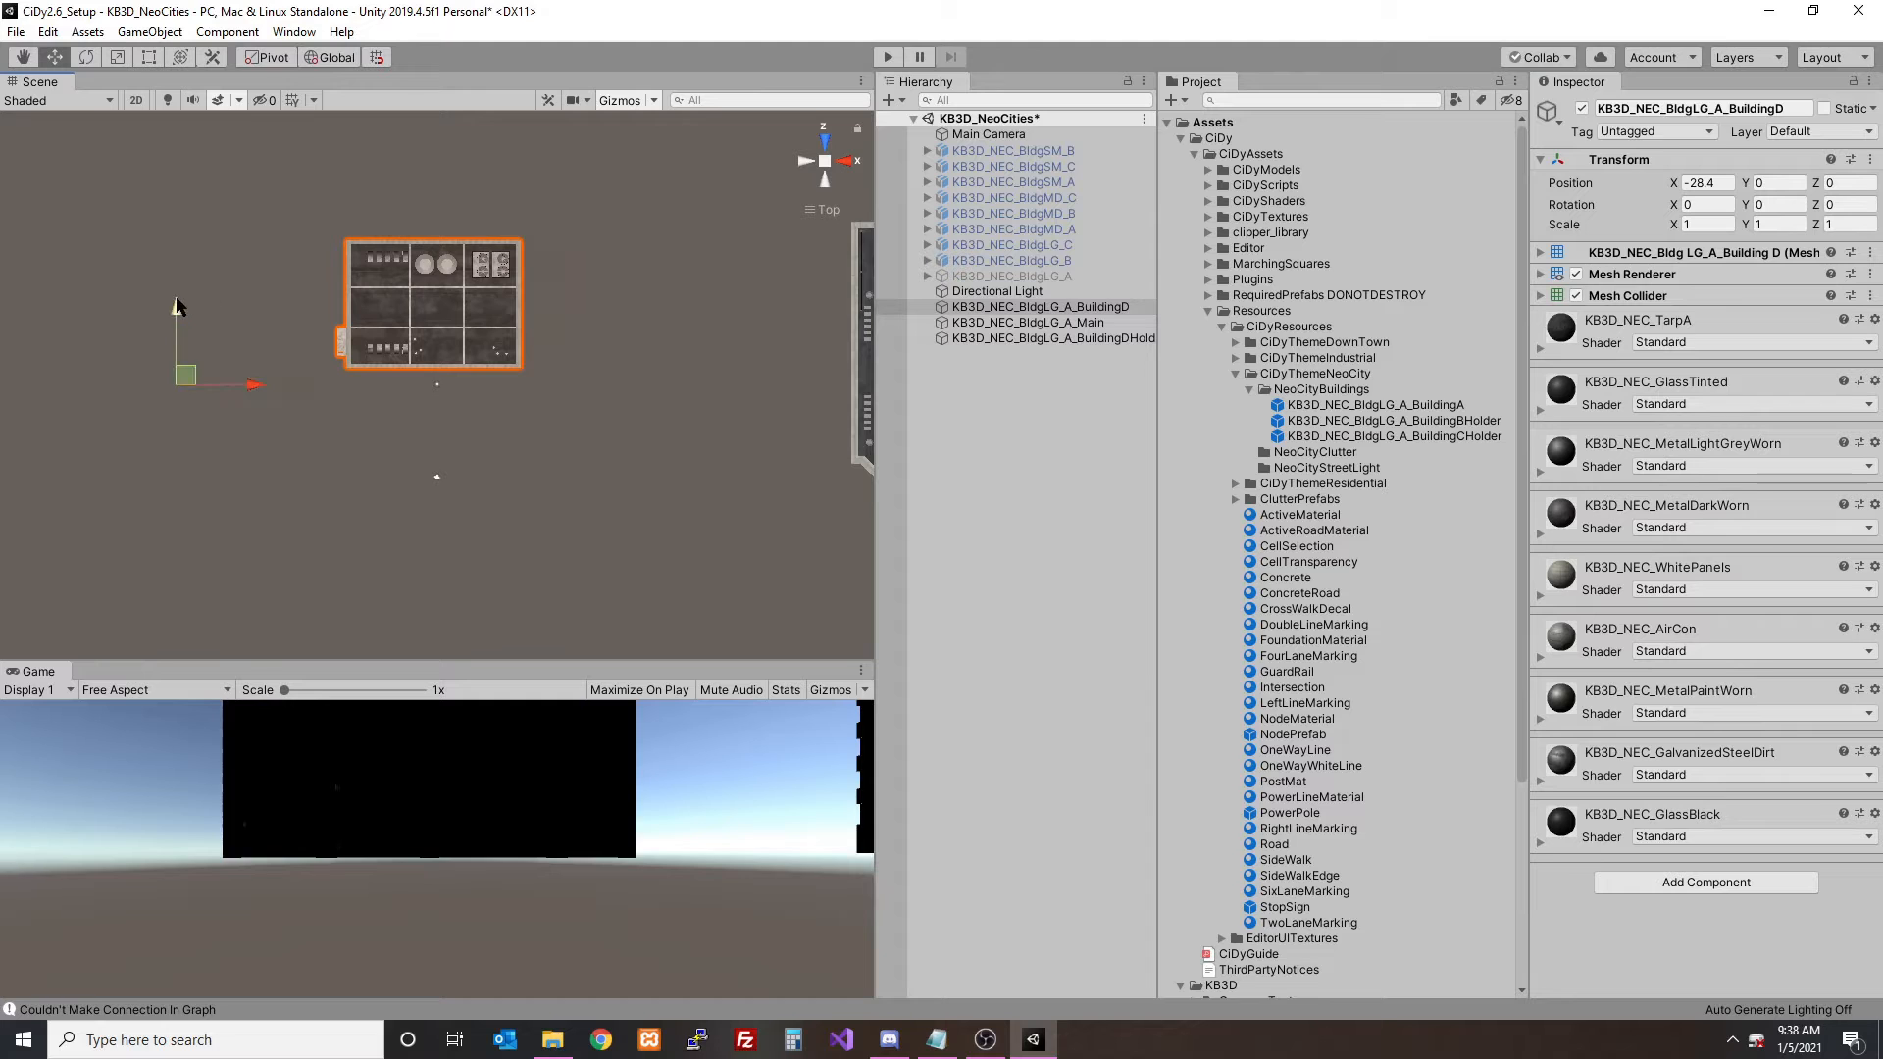
pyautogui.moveTo(176, 306); pyautogui.dragTo(183, 372)
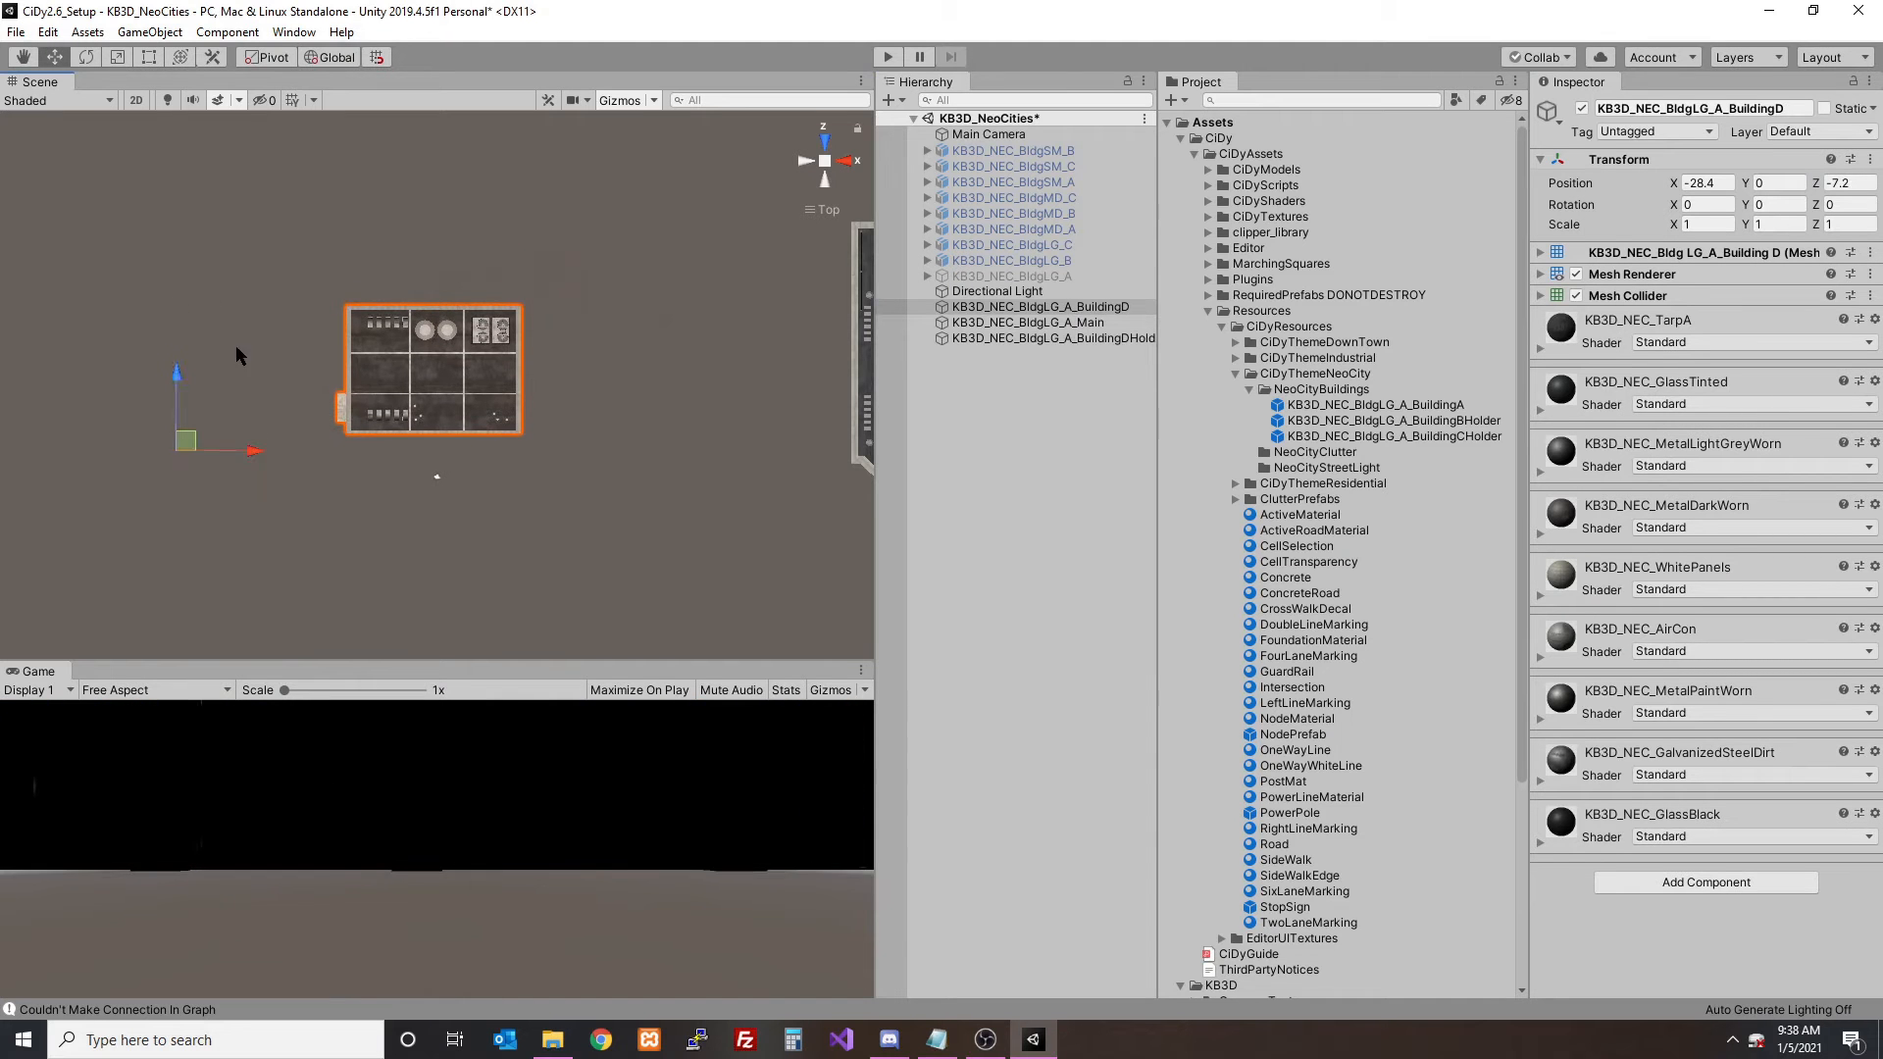
# - In front view, move the BuildingD mesh down to its holder's level, at about X -28.19 and Y -1.49
pyautogui.click(826, 144)
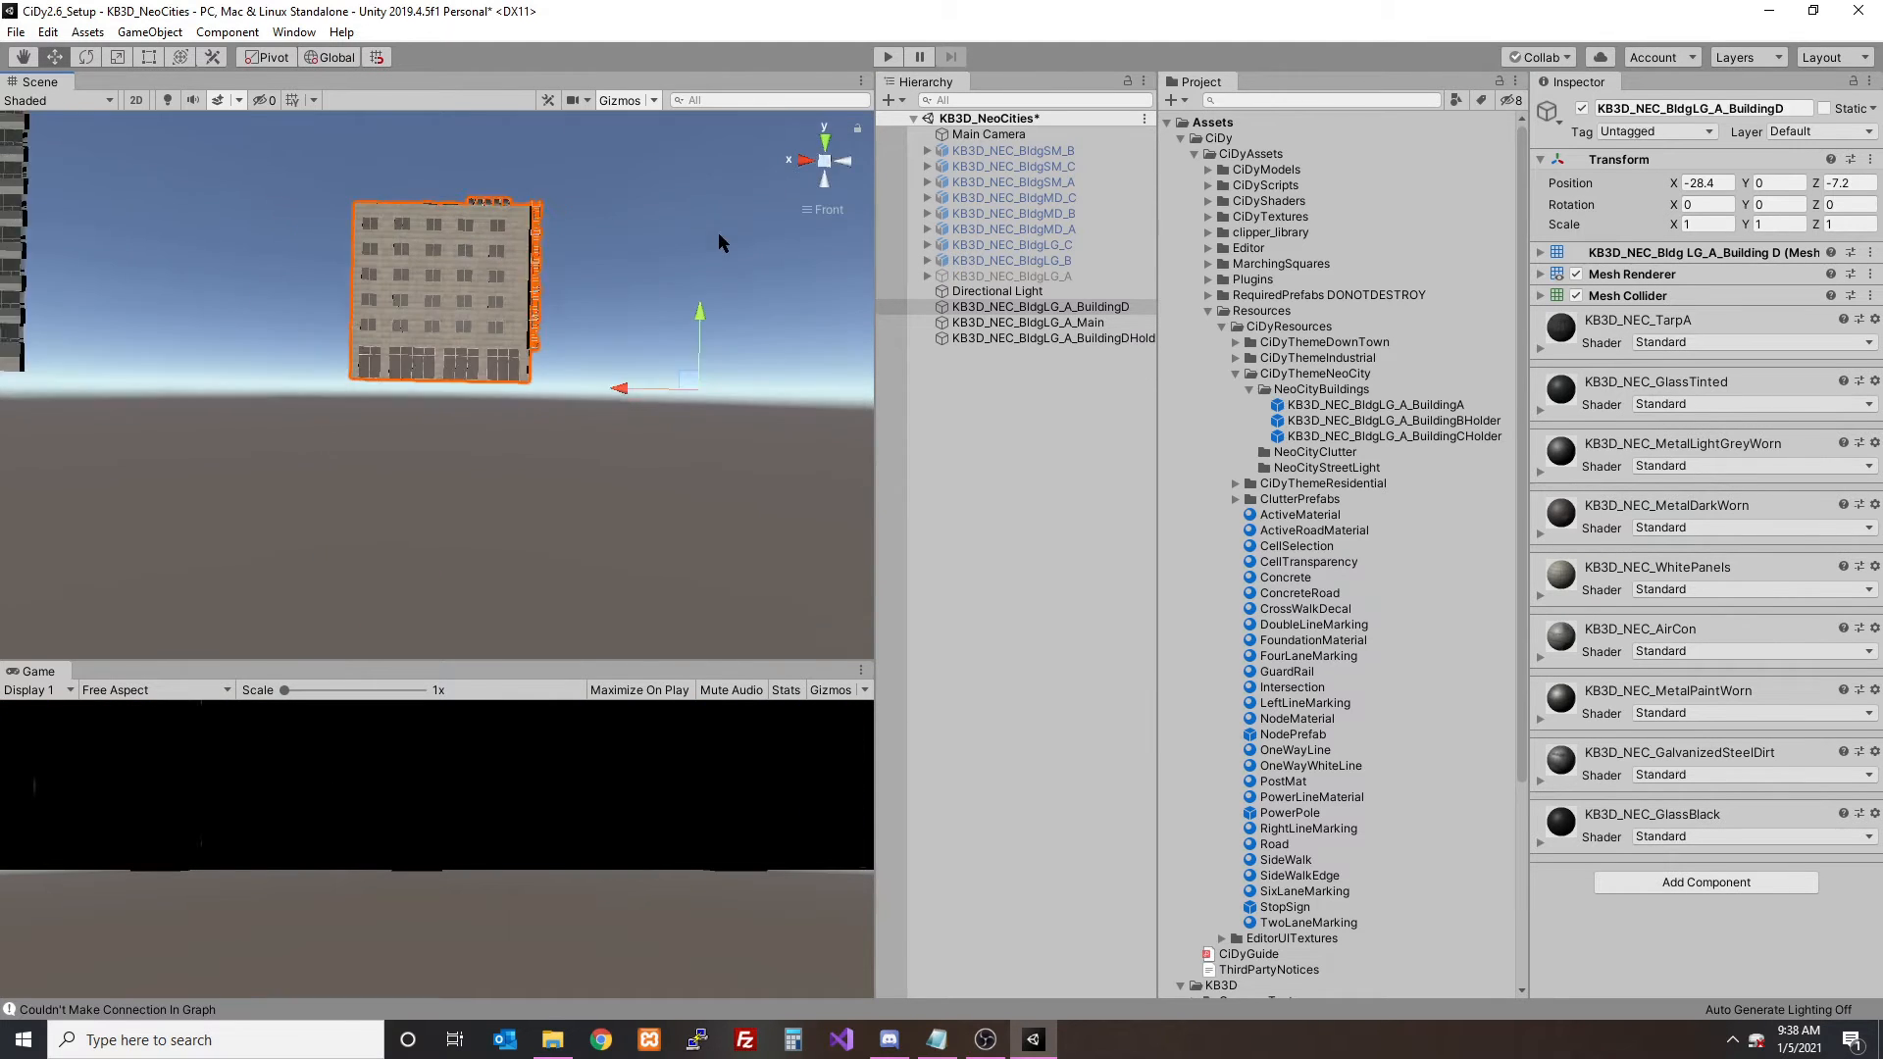
pyautogui.click(1057, 338)
pyautogui.click(1039, 307)
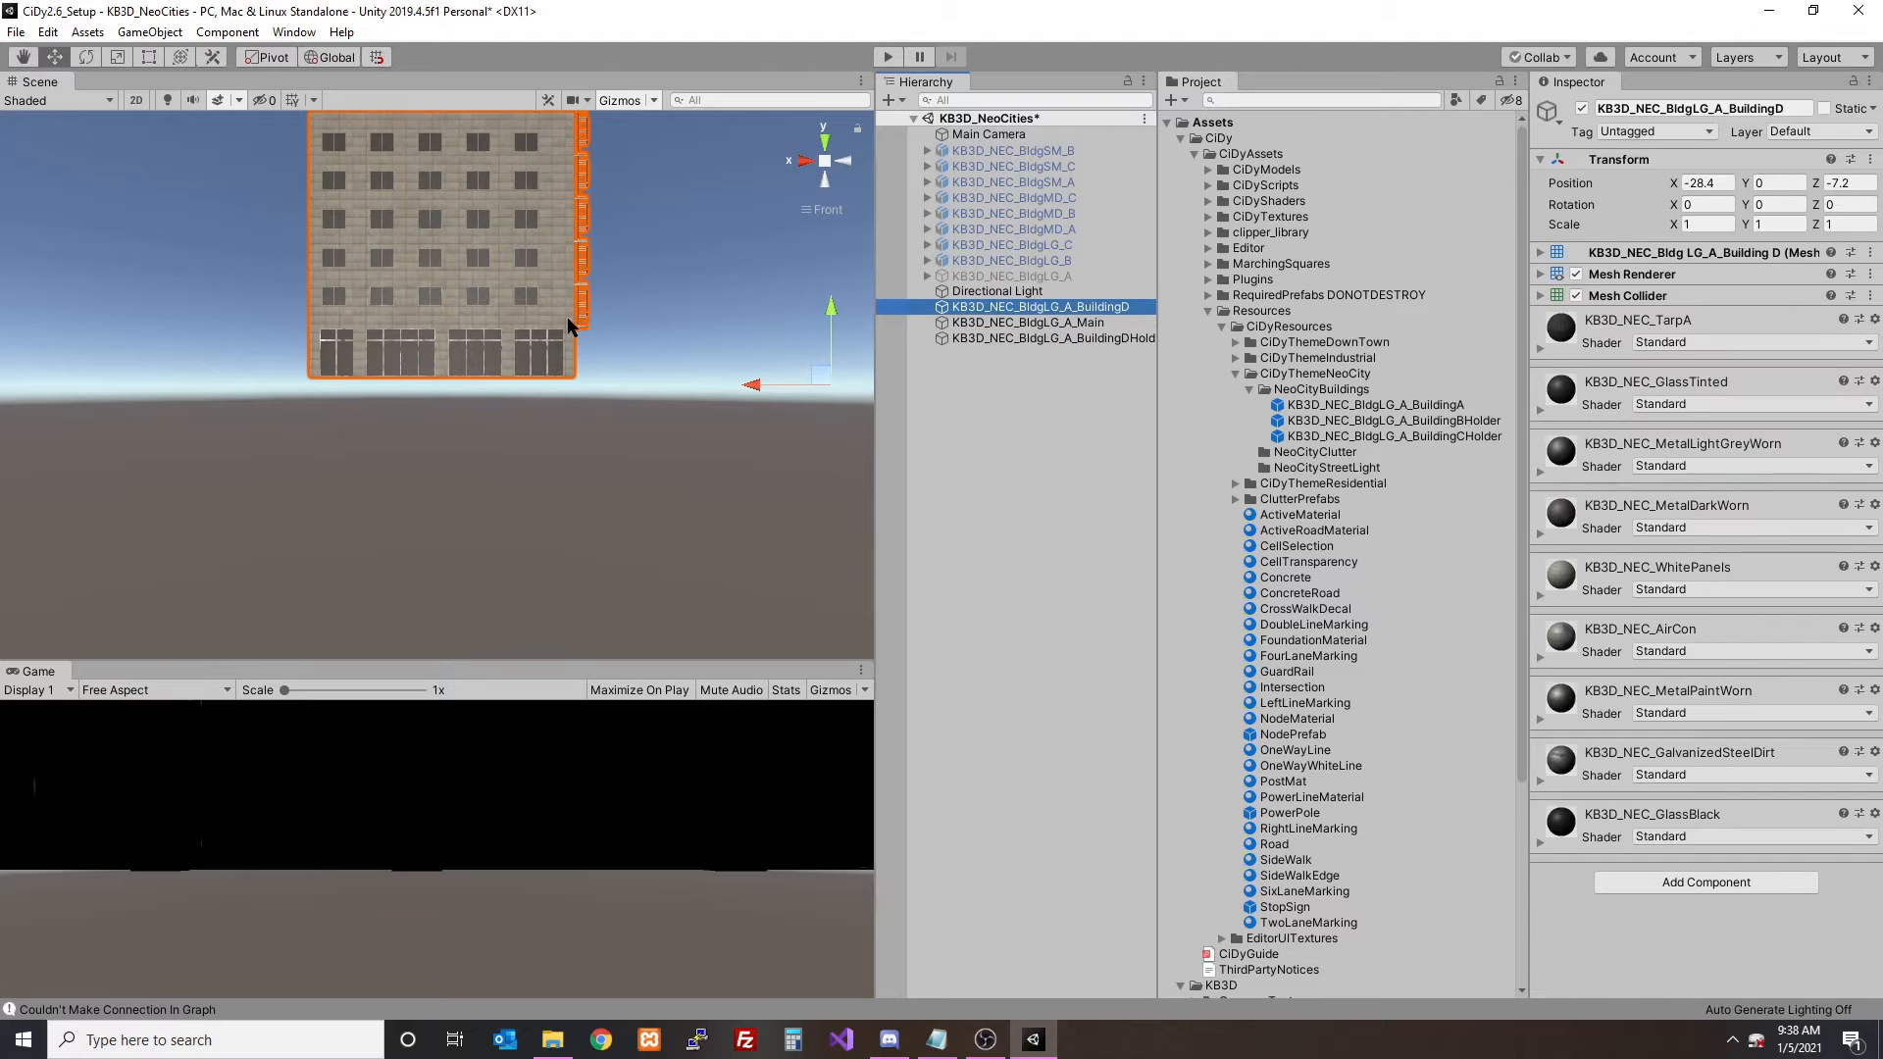
pyautogui.moveTo(835, 307); pyautogui.dragTo(828, 328)
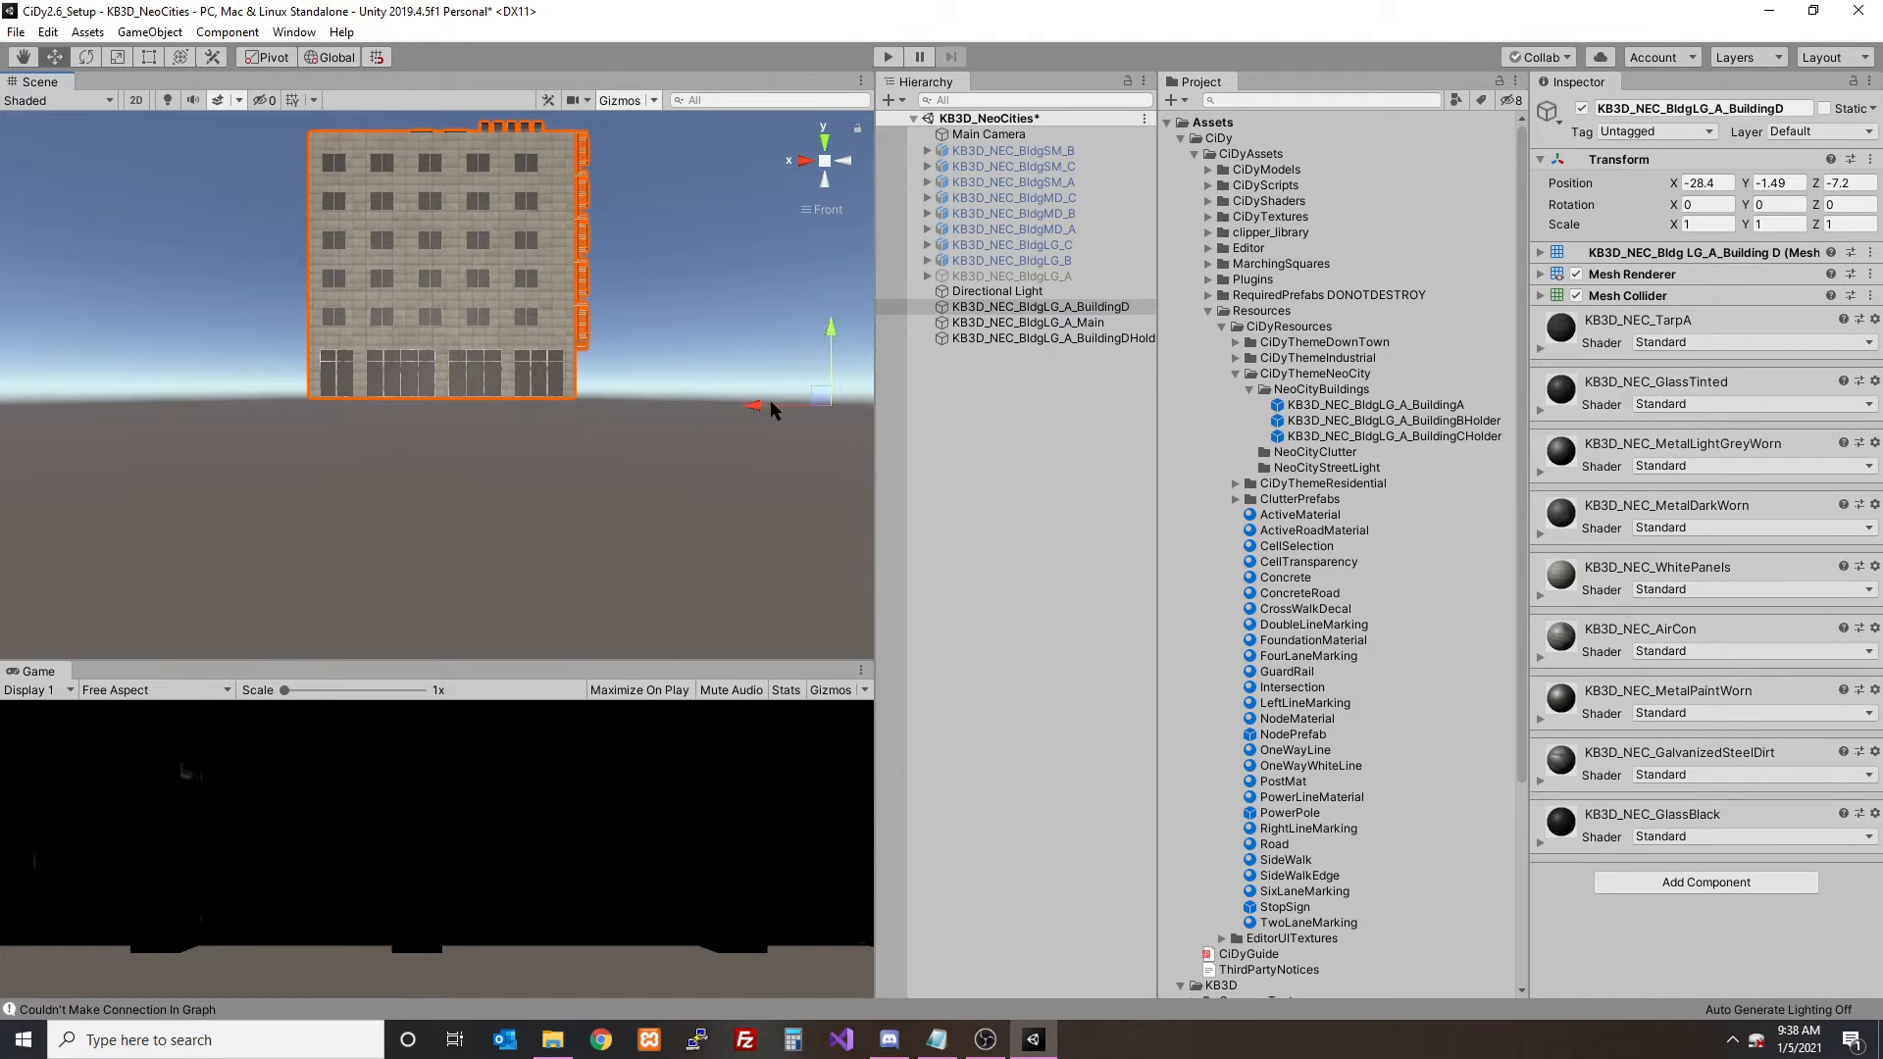
pyautogui.moveTo(775, 409); pyautogui.dragTo(764, 410)
# - Nest the BuildingD mesh under its BuildingDHolder object and raise the mesh to about Y -0.98
pyautogui.moveTo(1021, 314); pyautogui.dragTo(1027, 335)
pyautogui.click(1030, 326)
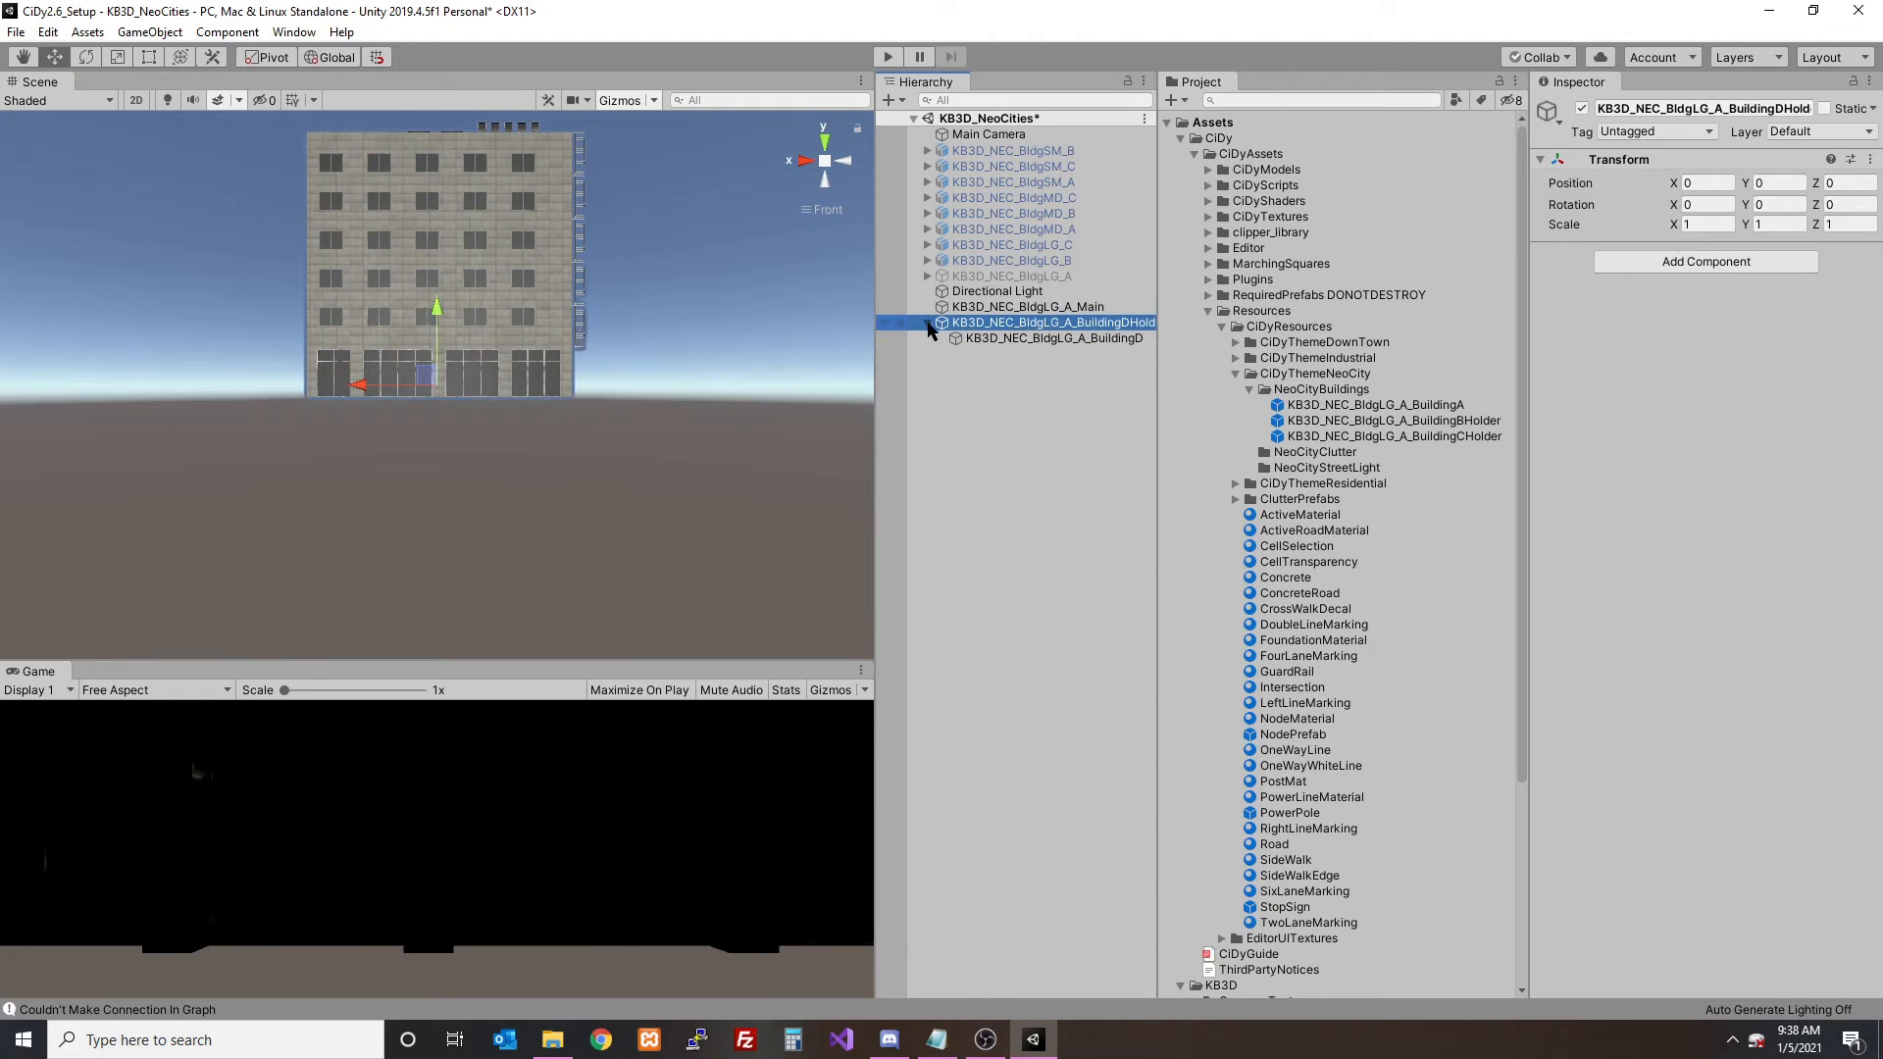
pyautogui.keyDown('alt'); pyautogui.moveTo(426, 327); pyautogui.dragTo(636, 265); pyautogui.keyUp('alt')
pyautogui.click(808, 164)
pyautogui.scroll(5, 662, 320)
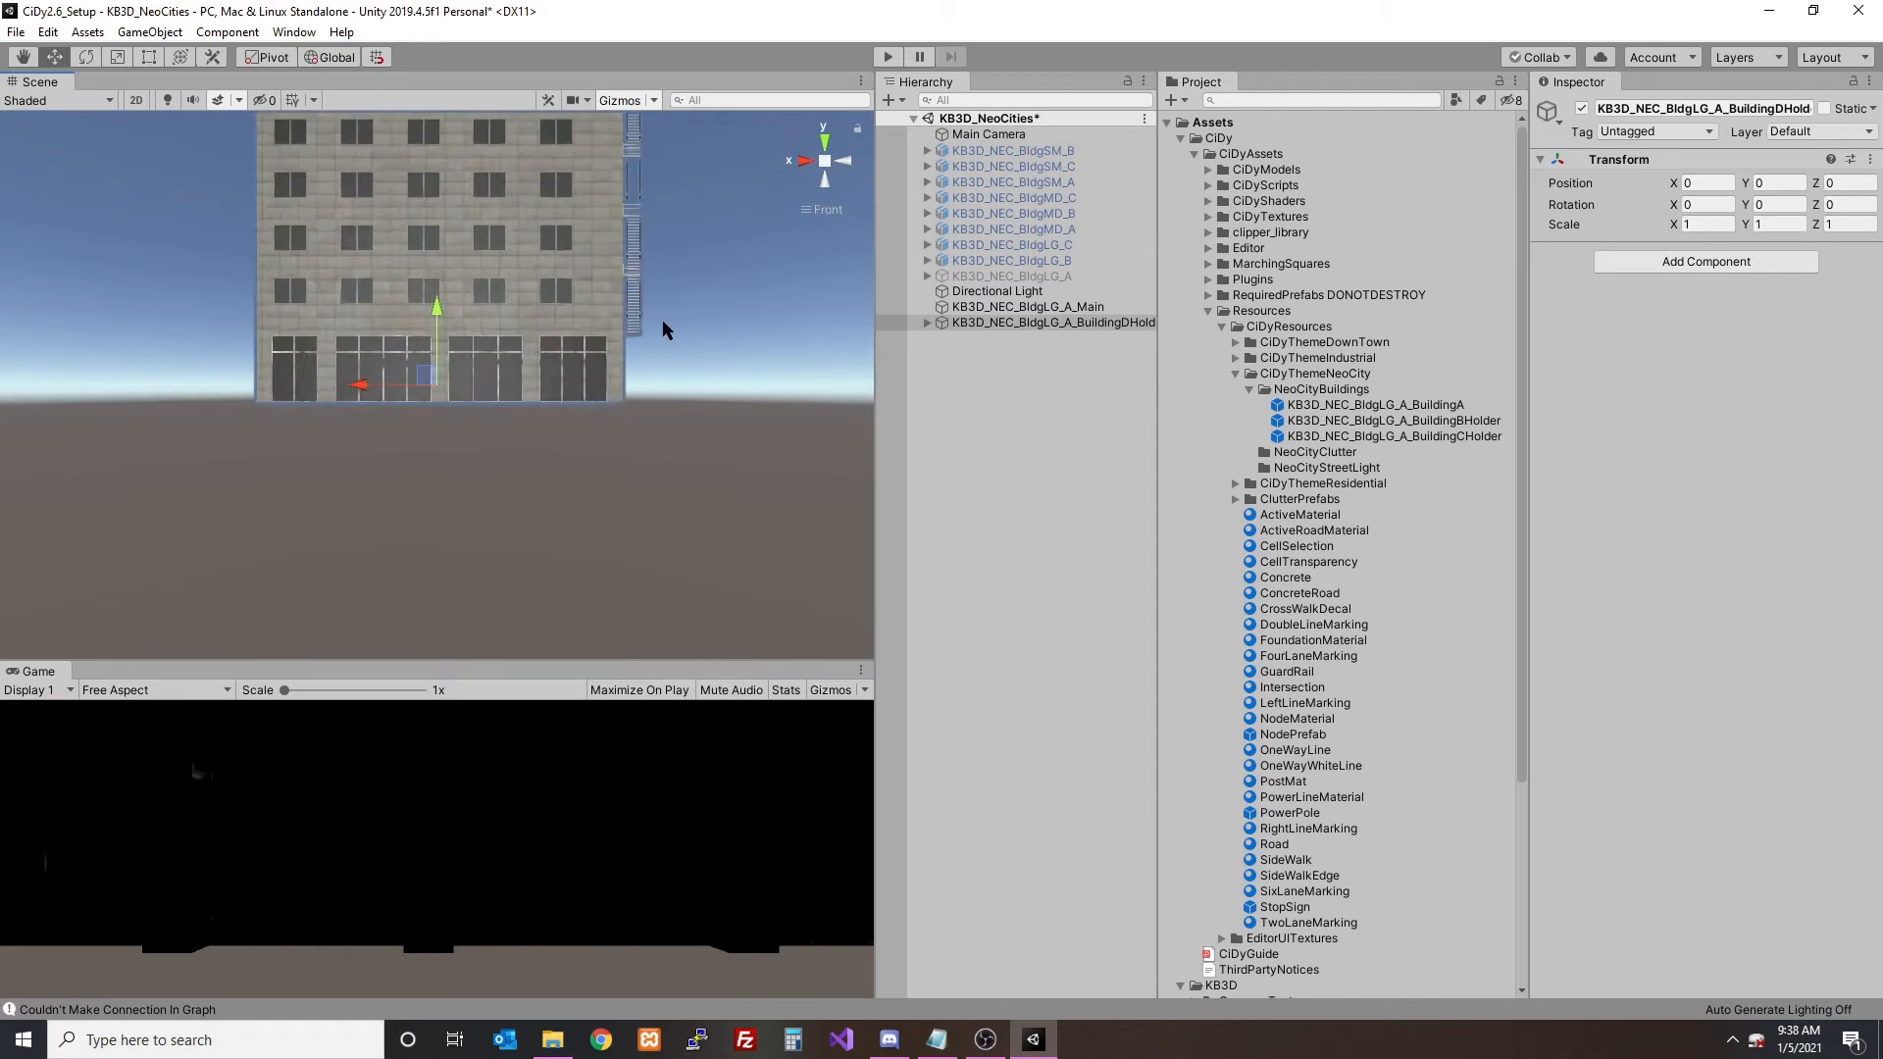
pyautogui.click(927, 323)
pyautogui.click(981, 338)
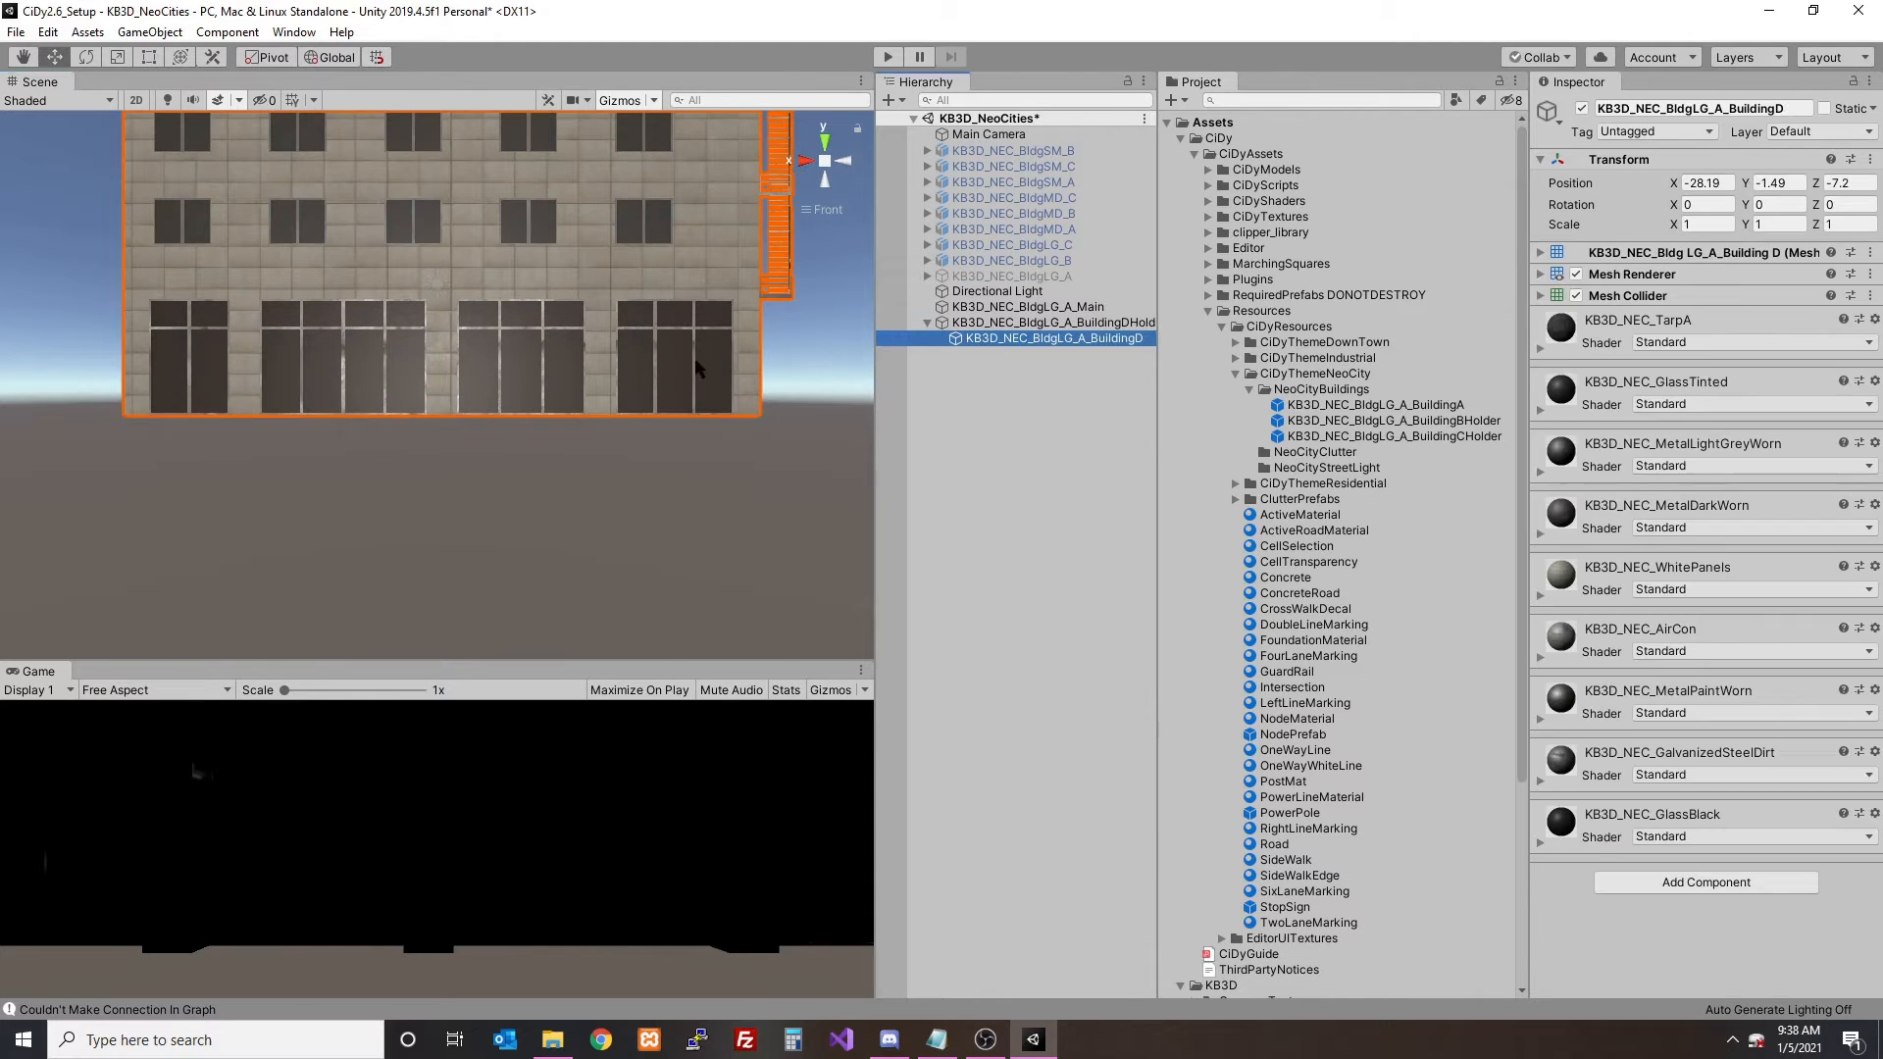
pyautogui.scroll(-5, 715, 331)
pyautogui.moveTo(765, 321); pyautogui.dragTo(765, 314)
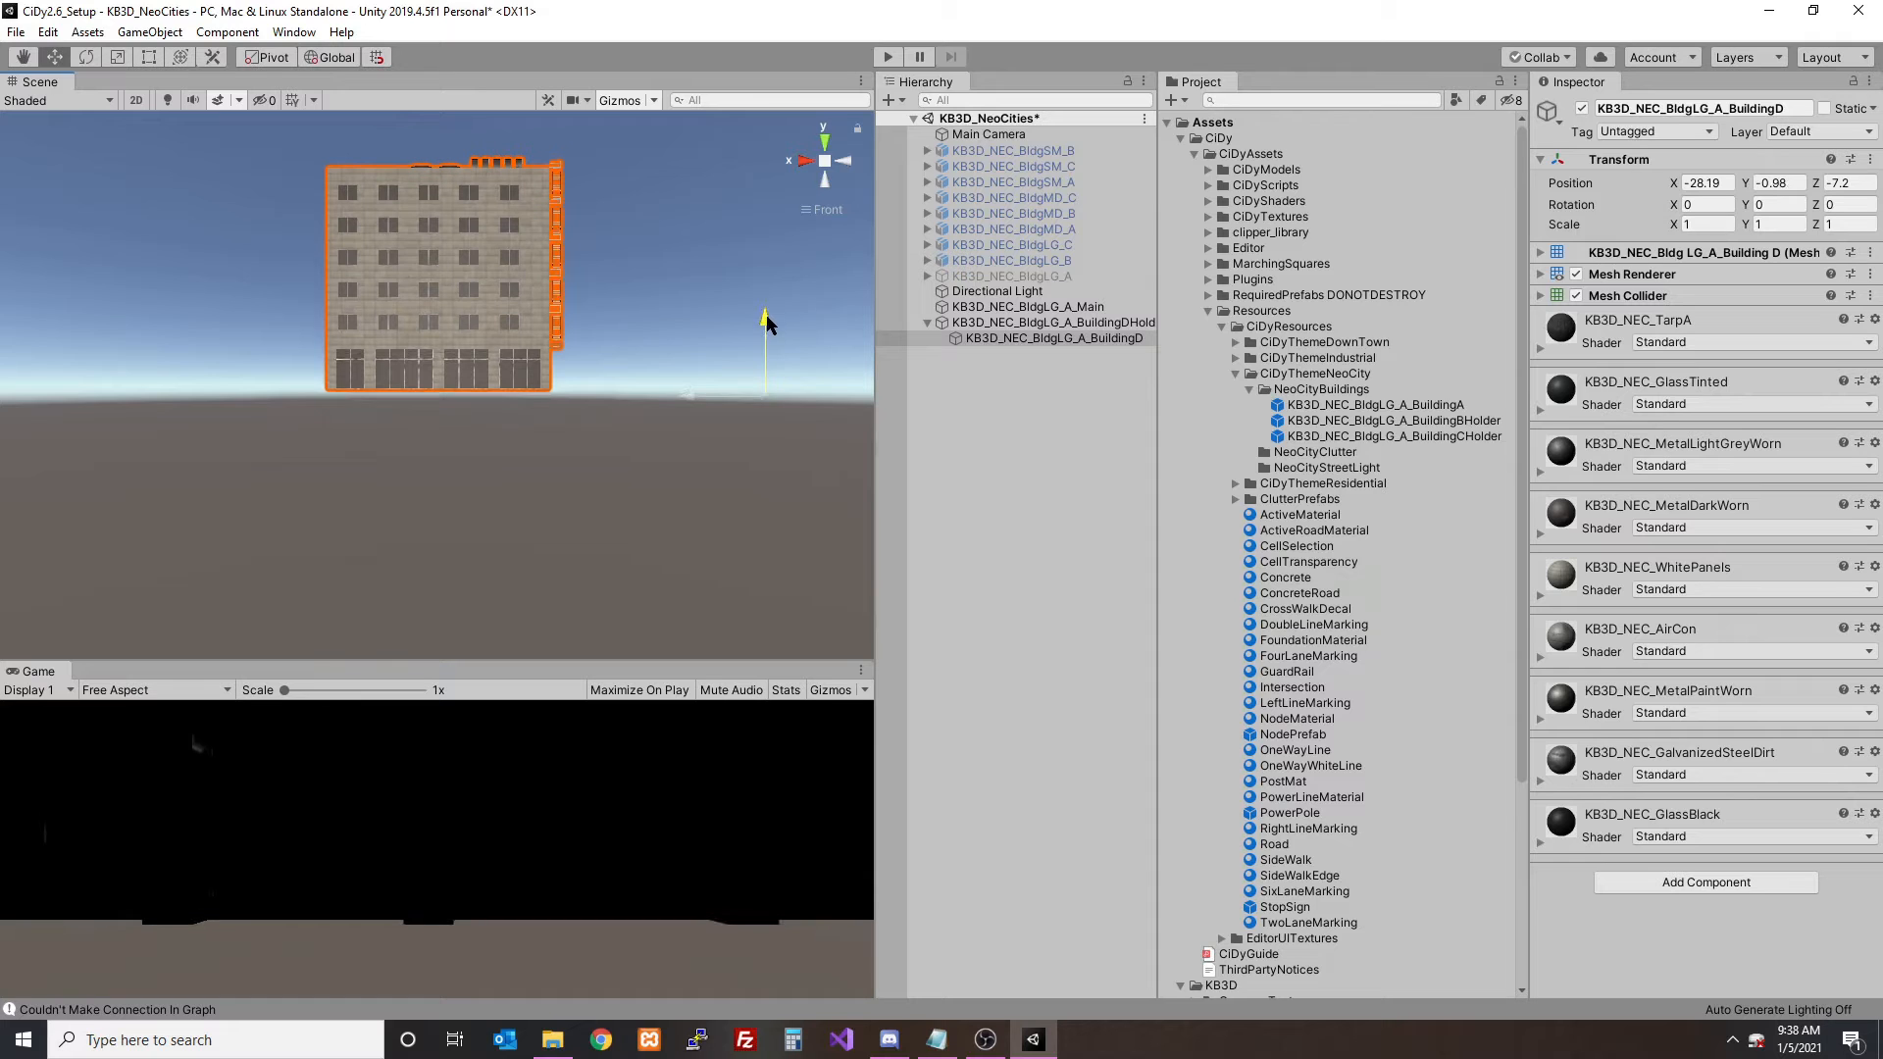
# - Save KB3D_NEC_BldgLG_A_BuildingDHolder as a prefab in the NeoCityBuildings folder and delete it from the scene
pyautogui.click(1005, 324)
pyautogui.press('f')
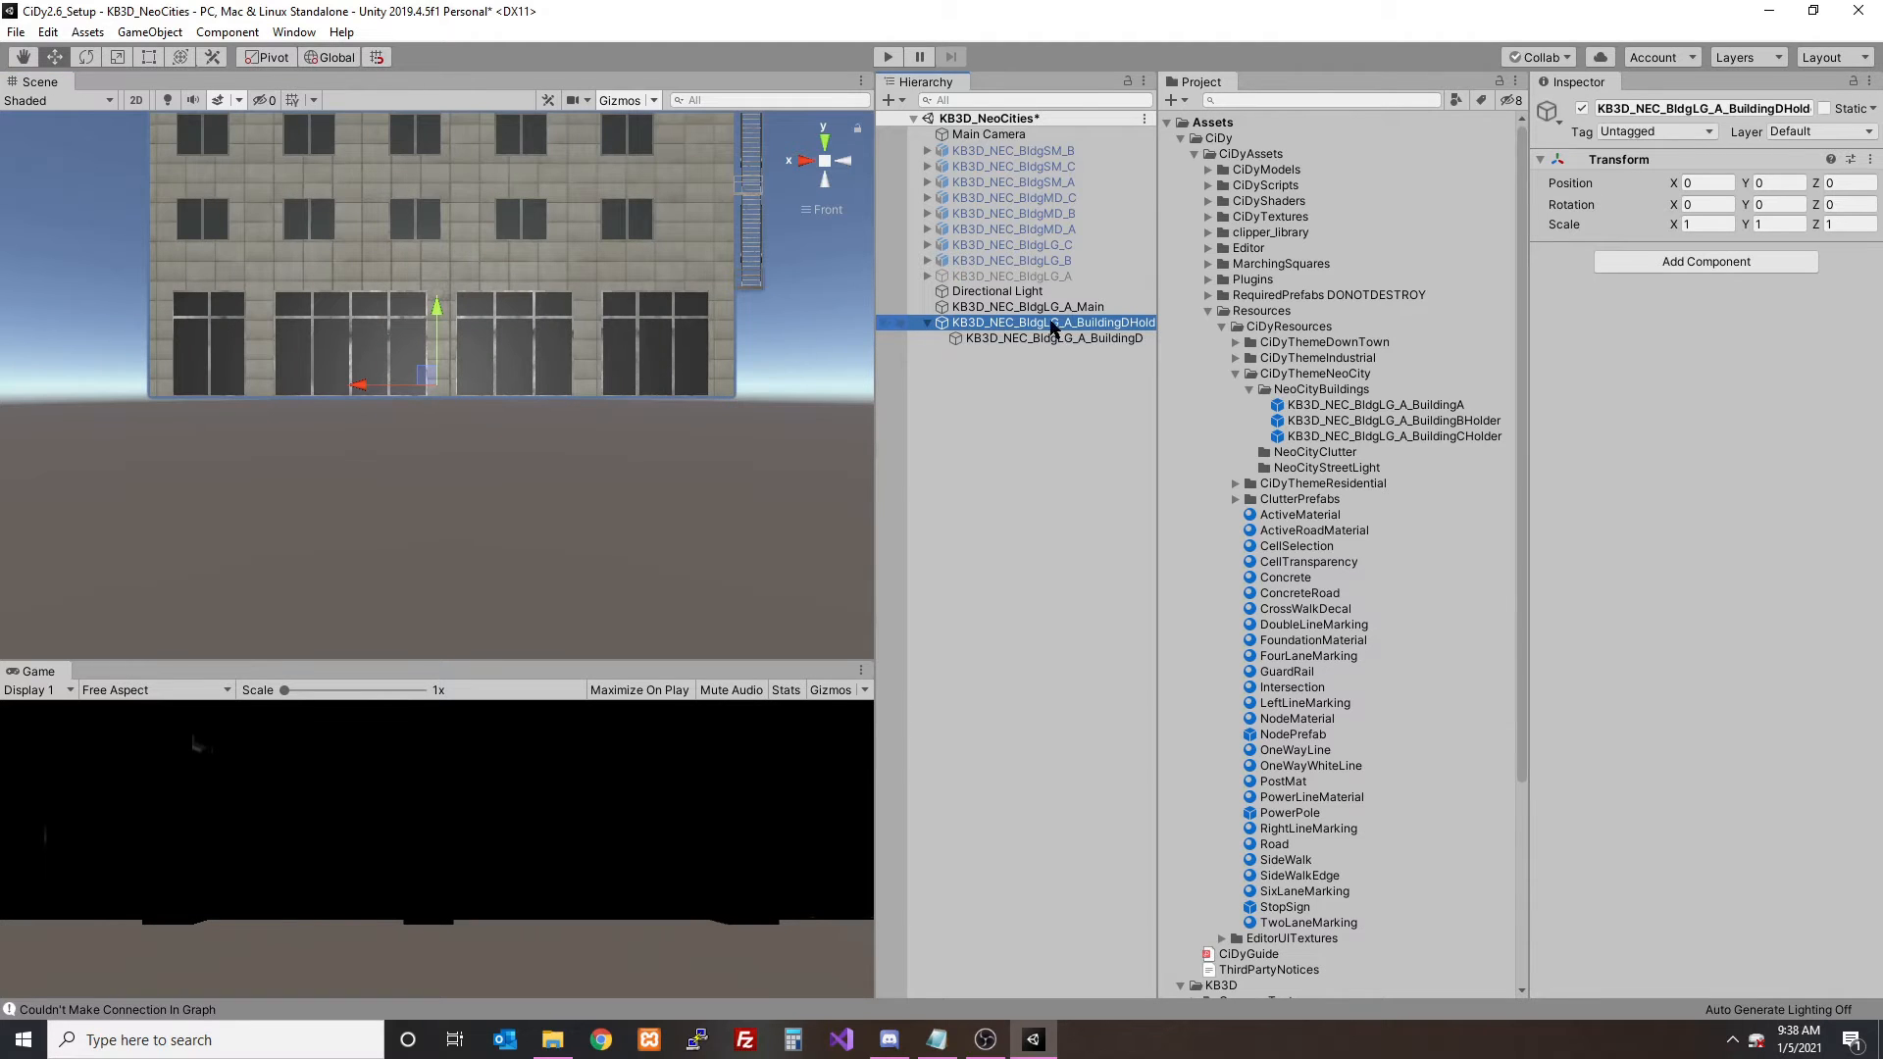
pyautogui.moveTo(1050, 328); pyautogui.dragTo(1333, 393)
pyautogui.click(1080, 329)
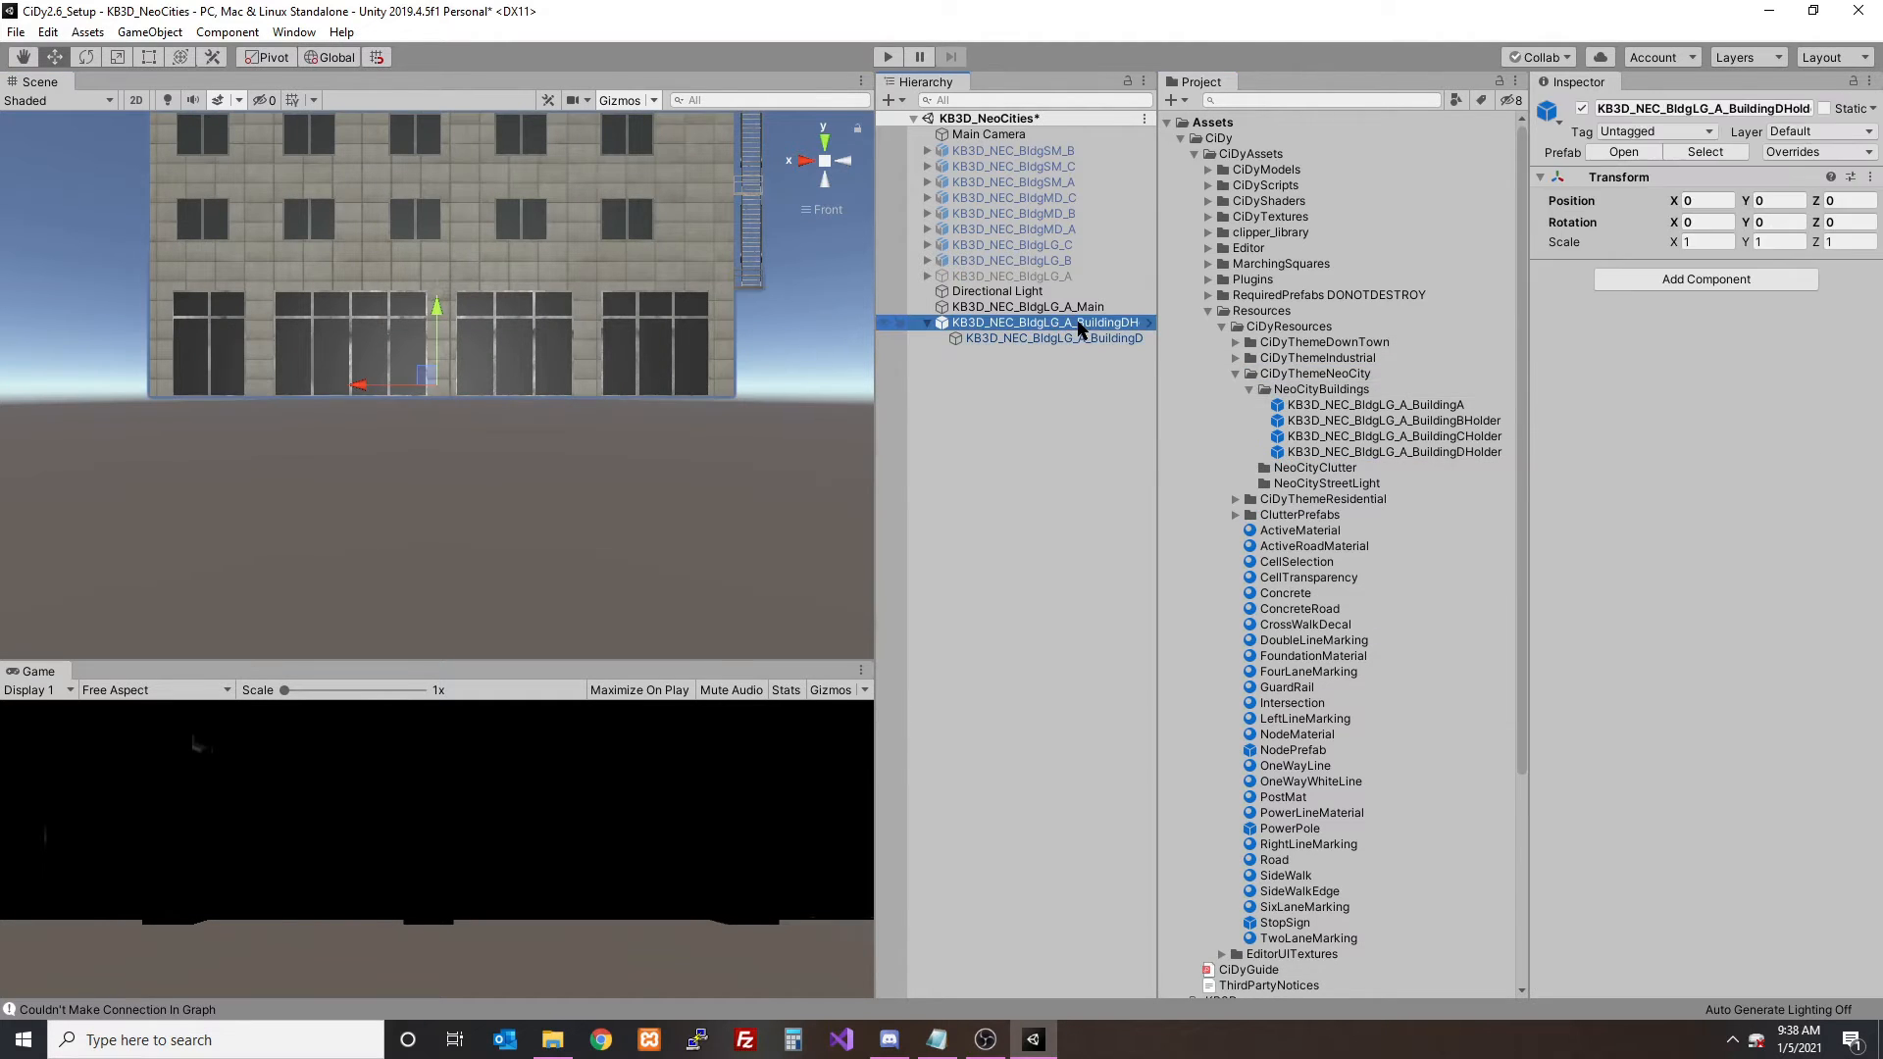
pyautogui.press('Delete')
# - Set the KB3D_NEC_BldgLG_A_Main mesh's X and Z position to 0
pyautogui.click(1067, 306)
pyautogui.click(1692, 184)
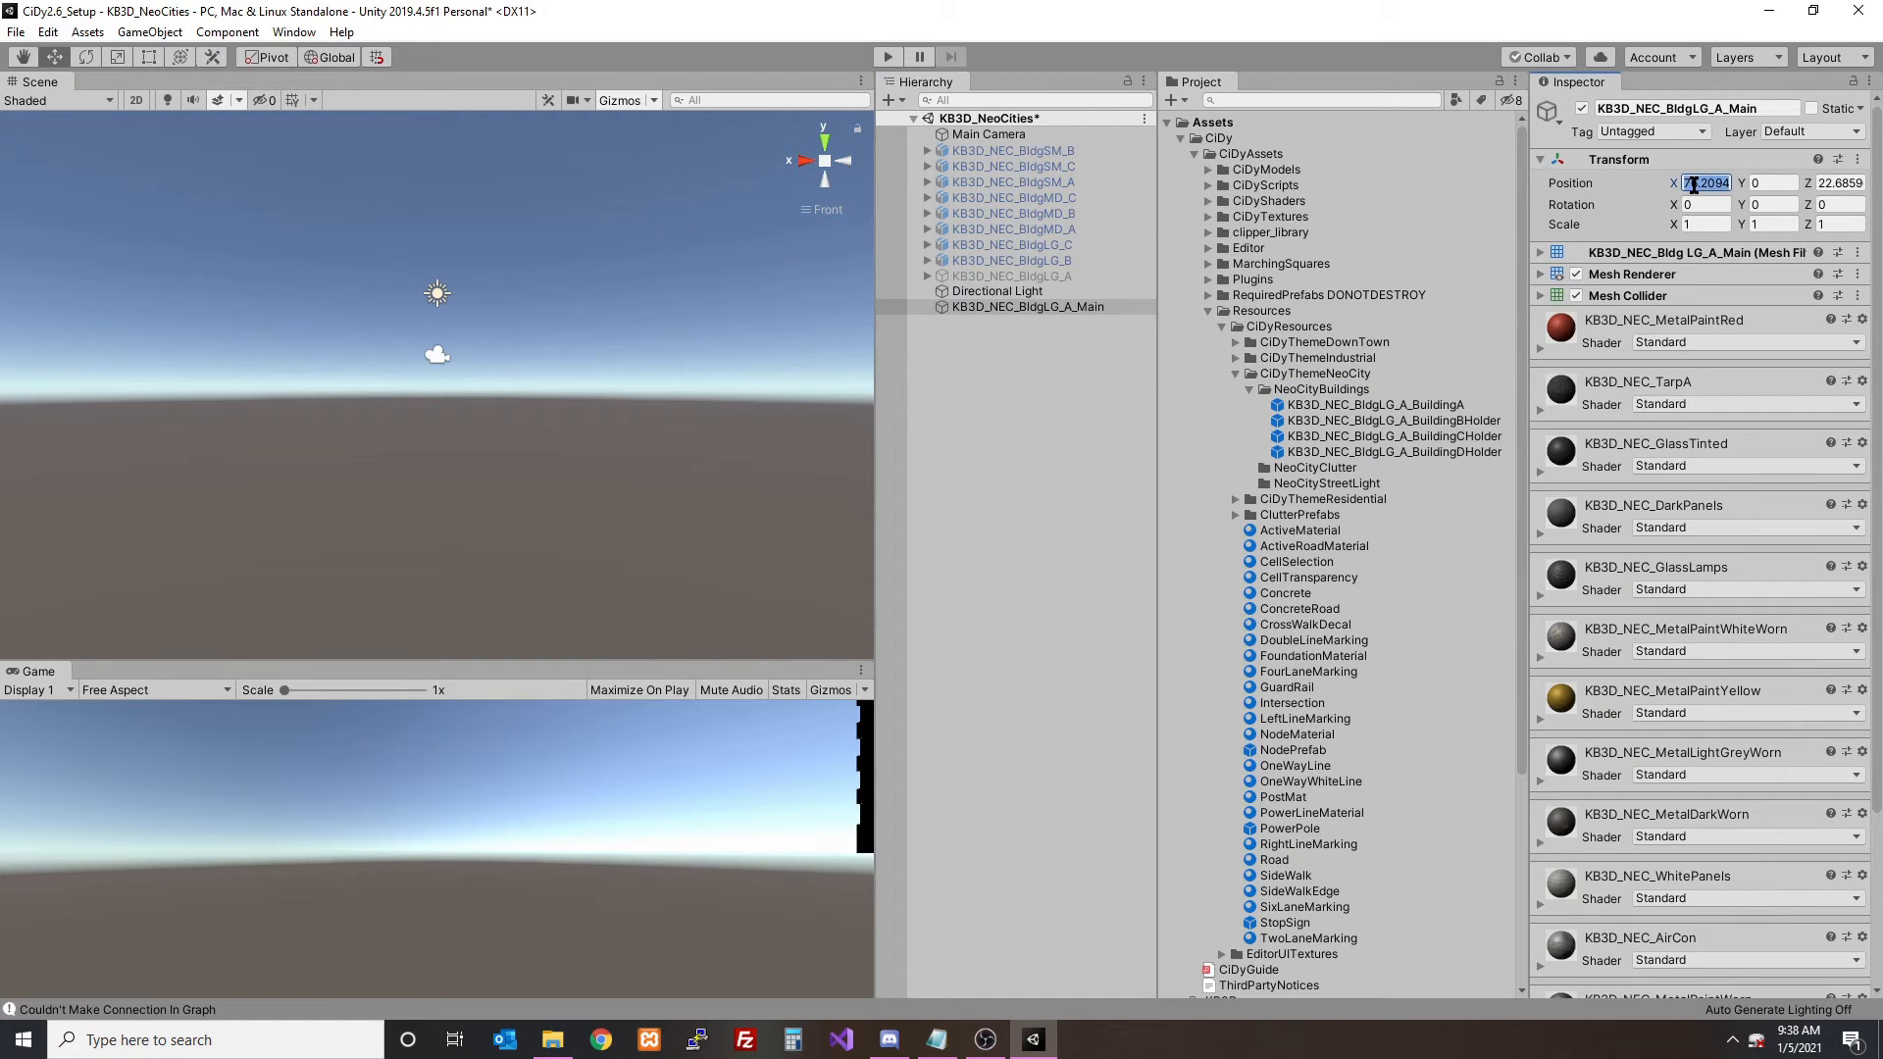
pyautogui.write('0')
pyautogui.press('Tab')
pyautogui.press('Tab')
pyautogui.write('0')
pyautogui.press('Tab')
# - Create an empty object in the scene and name it KB3D_NEC_BldgLG_A_MainHolder
pyautogui.click(889, 100)
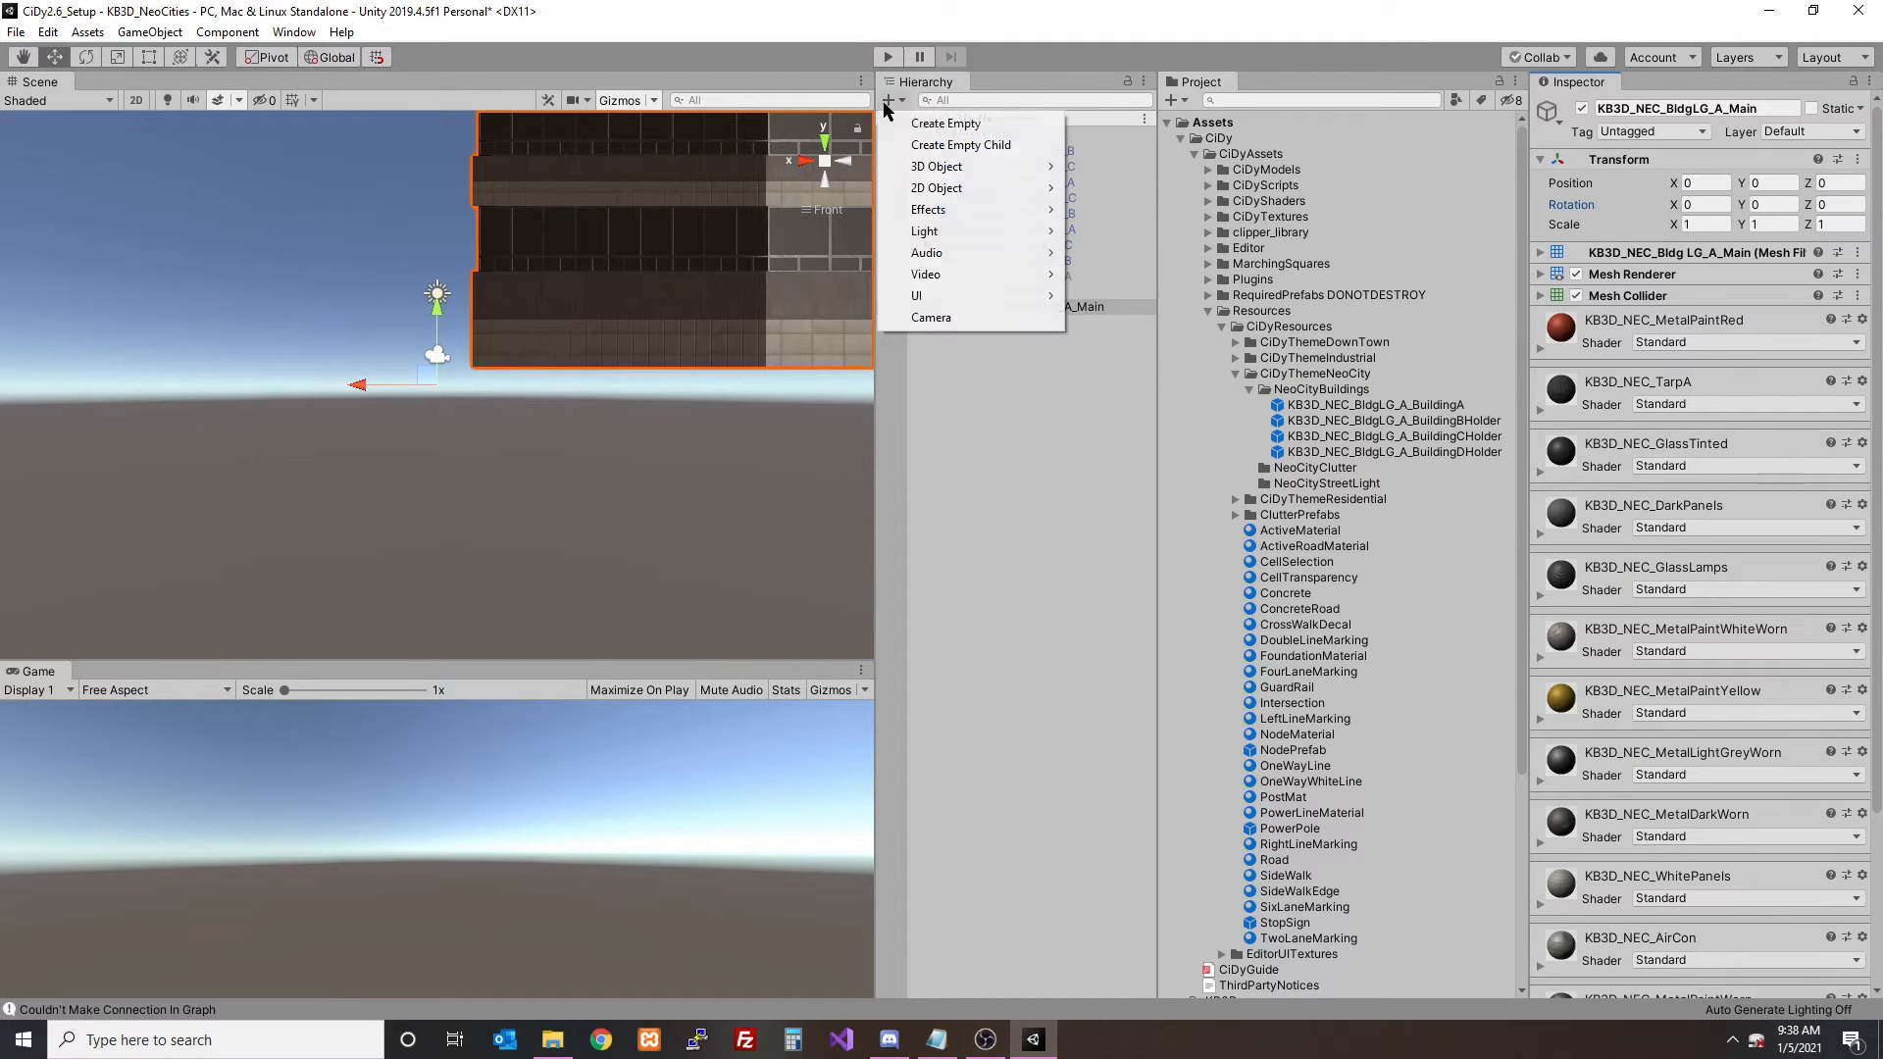
pyautogui.click(941, 118)
pyautogui.click(1084, 307)
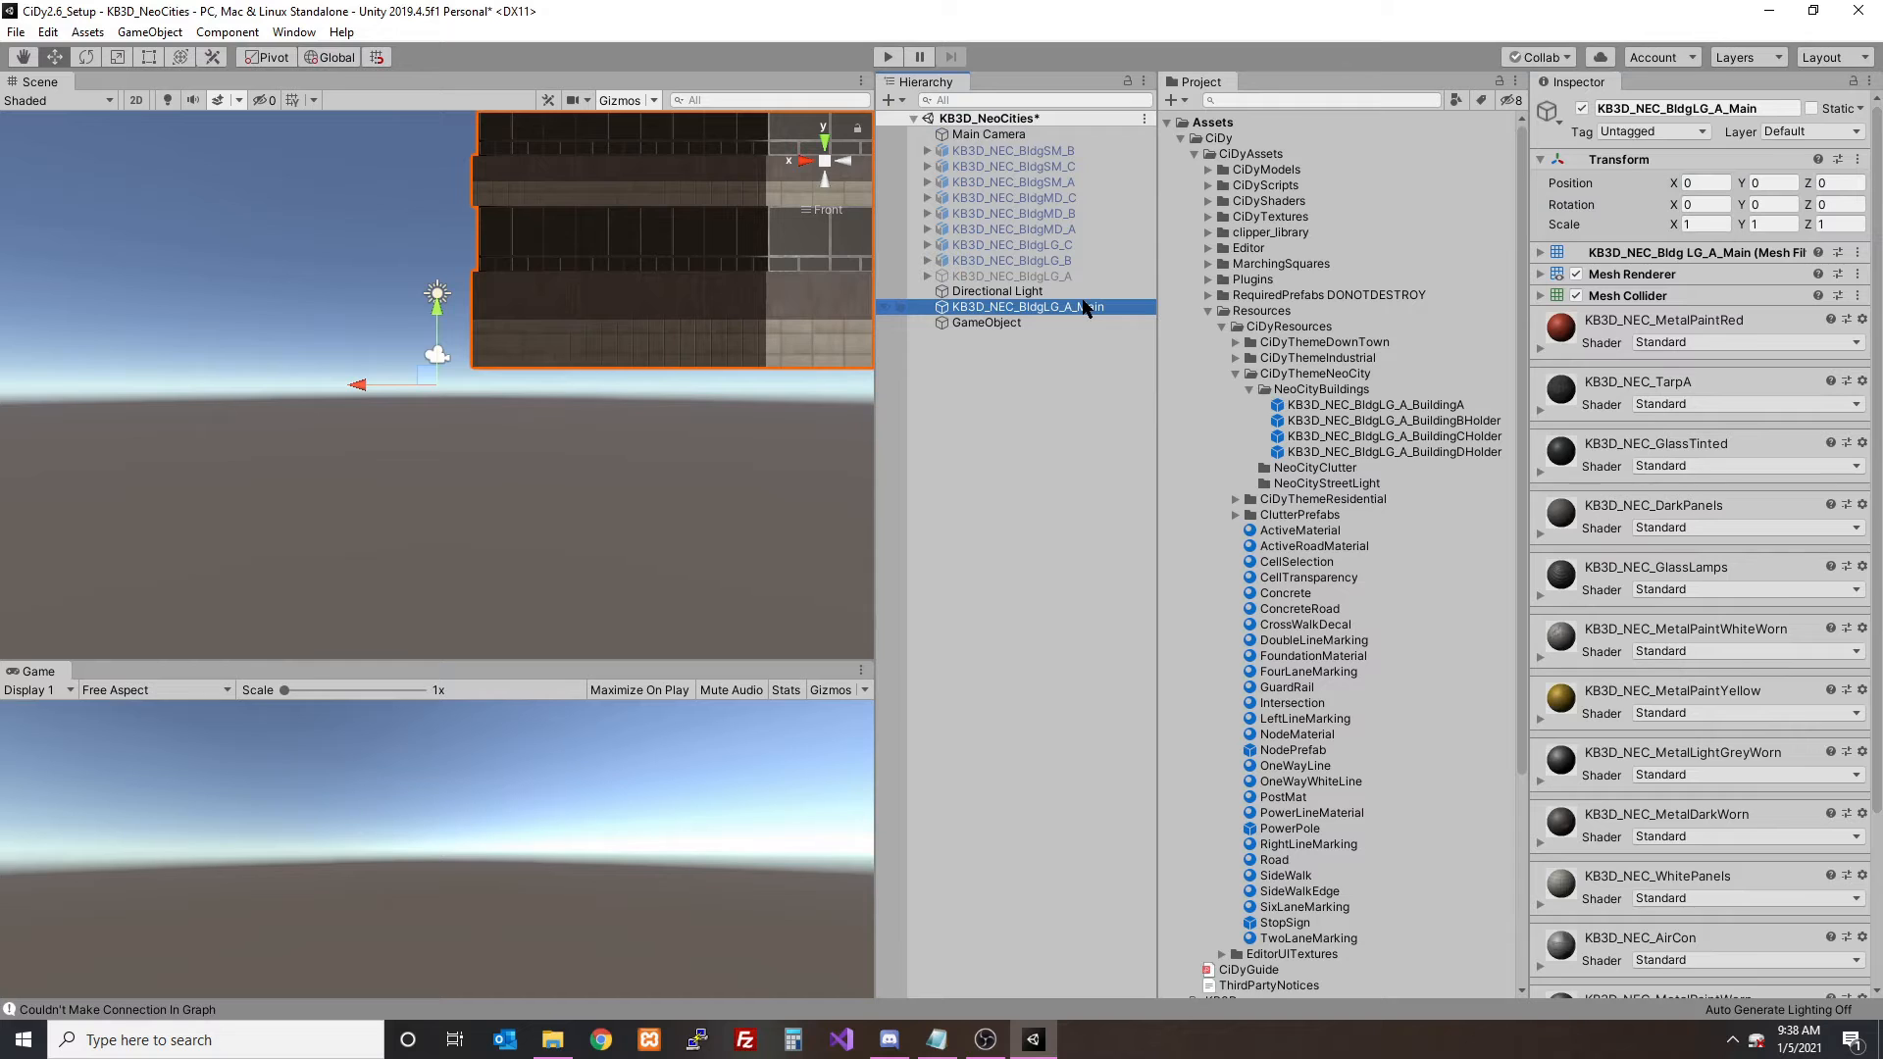
pyautogui.click(1077, 323)
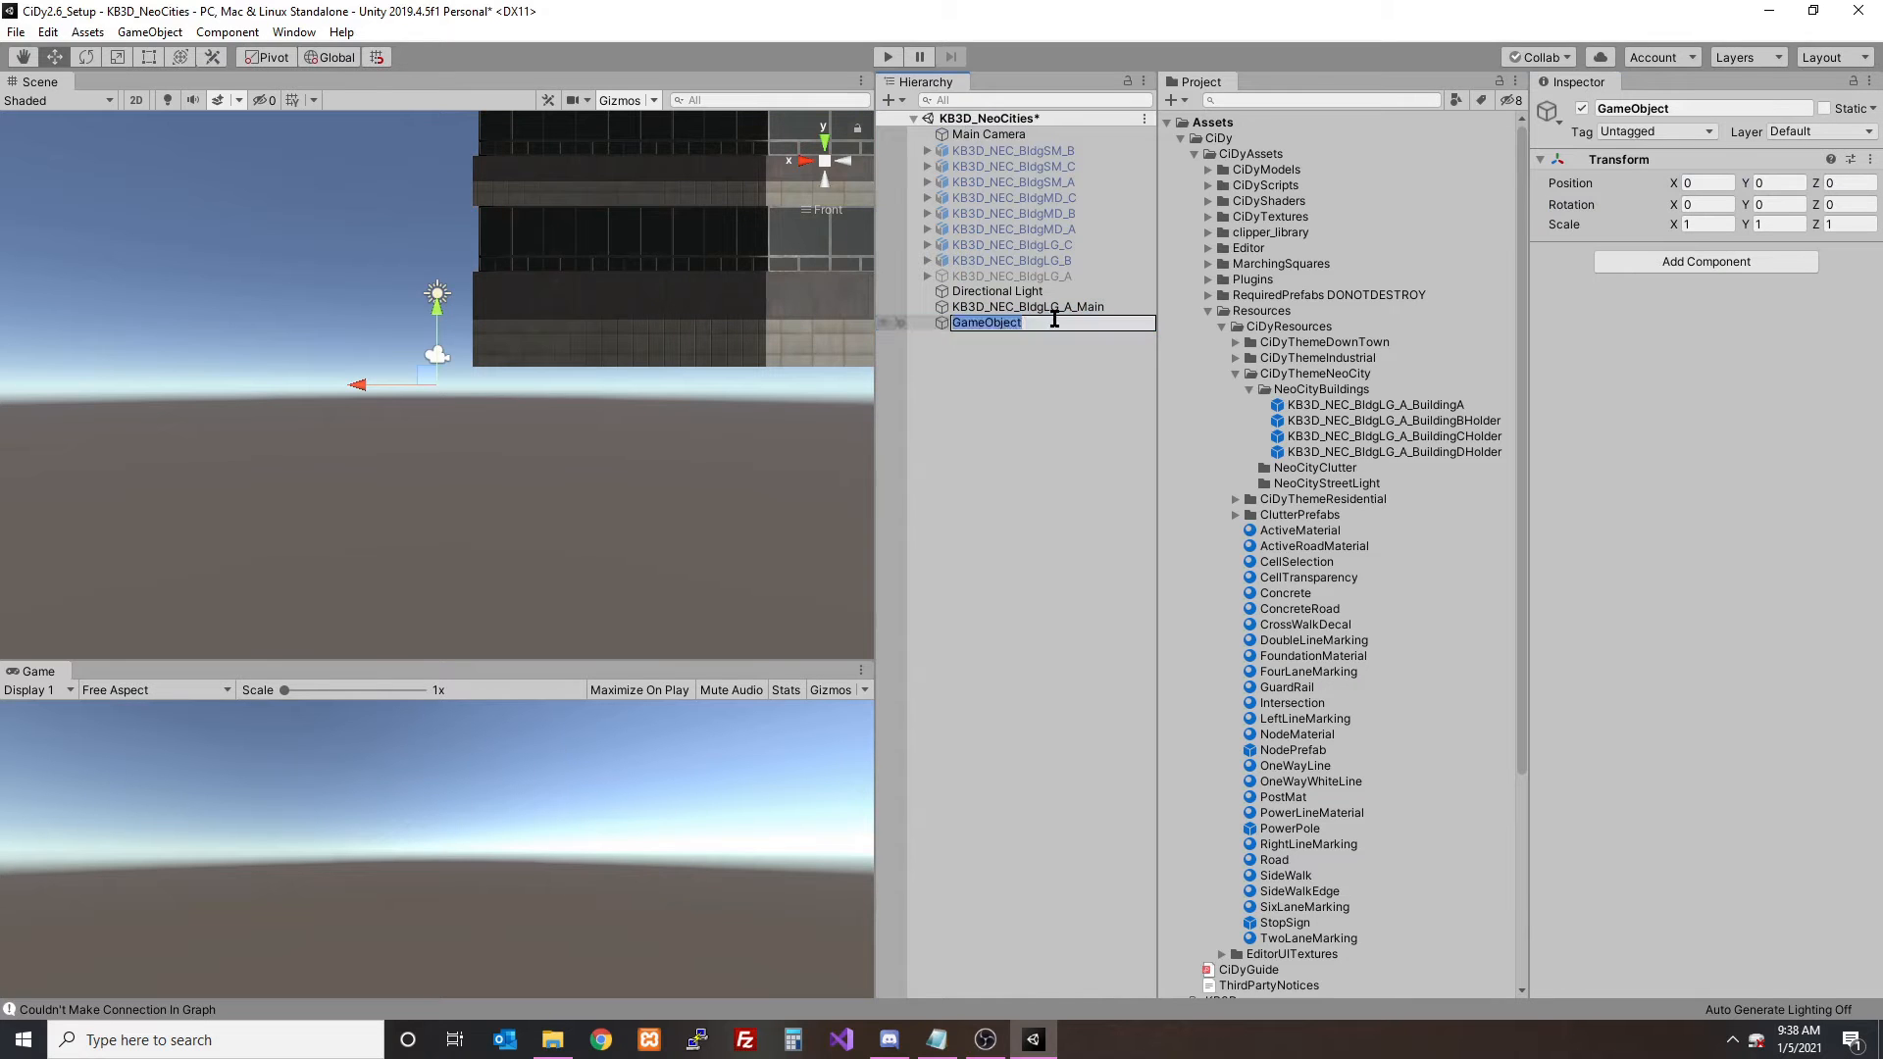
pyautogui.press('Return')
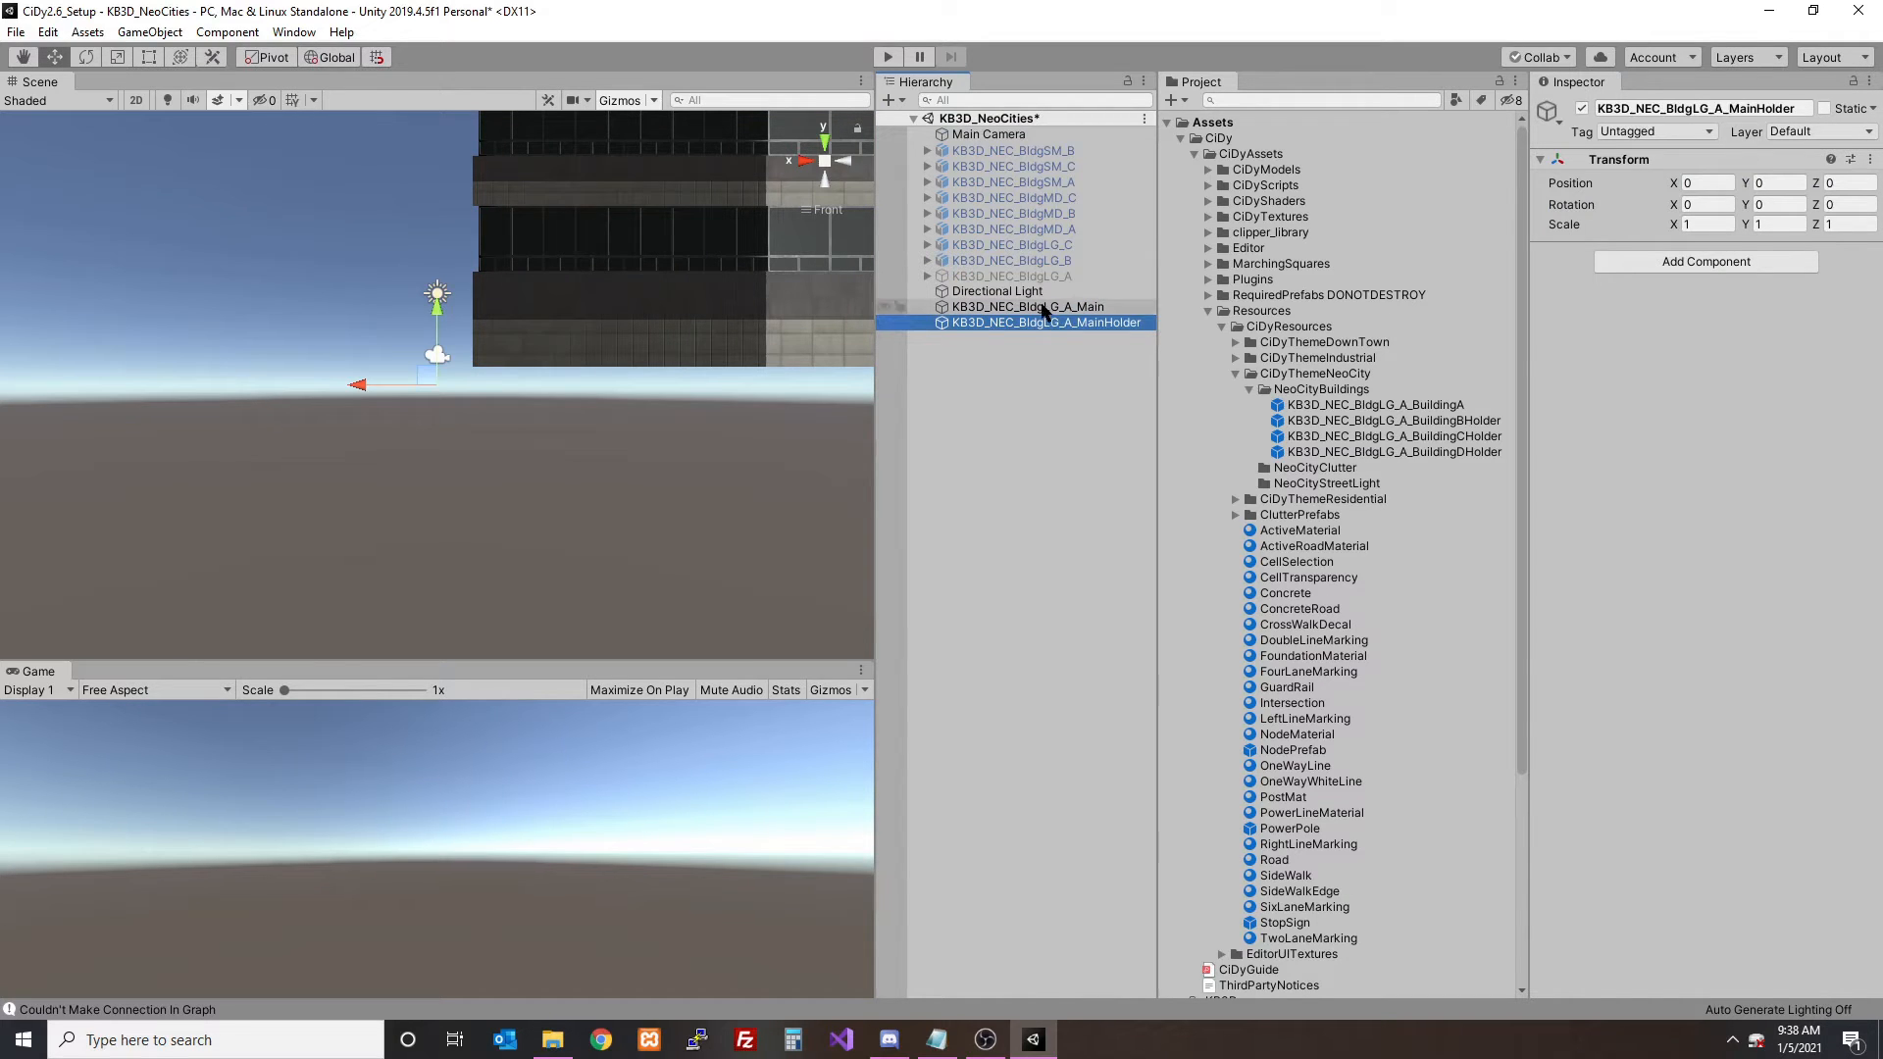
# - In front view, shift the Main mesh along X towards its holder, to about X 14.08
pyautogui.click(1045, 309)
pyautogui.click(1044, 324)
pyautogui.click(1027, 307)
pyautogui.moveTo(392, 387); pyautogui.dragTo(1796, 386)
pyautogui.scroll(-10, 422, 296)
# - From above, centre the Main mesh on its holder, at about X 18.9 and Z 17.7
pyautogui.keyDown('alt'); pyautogui.moveTo(471, 208); pyautogui.dragTo(753, 247); pyautogui.keyUp('alt')
pyautogui.click(845, 163)
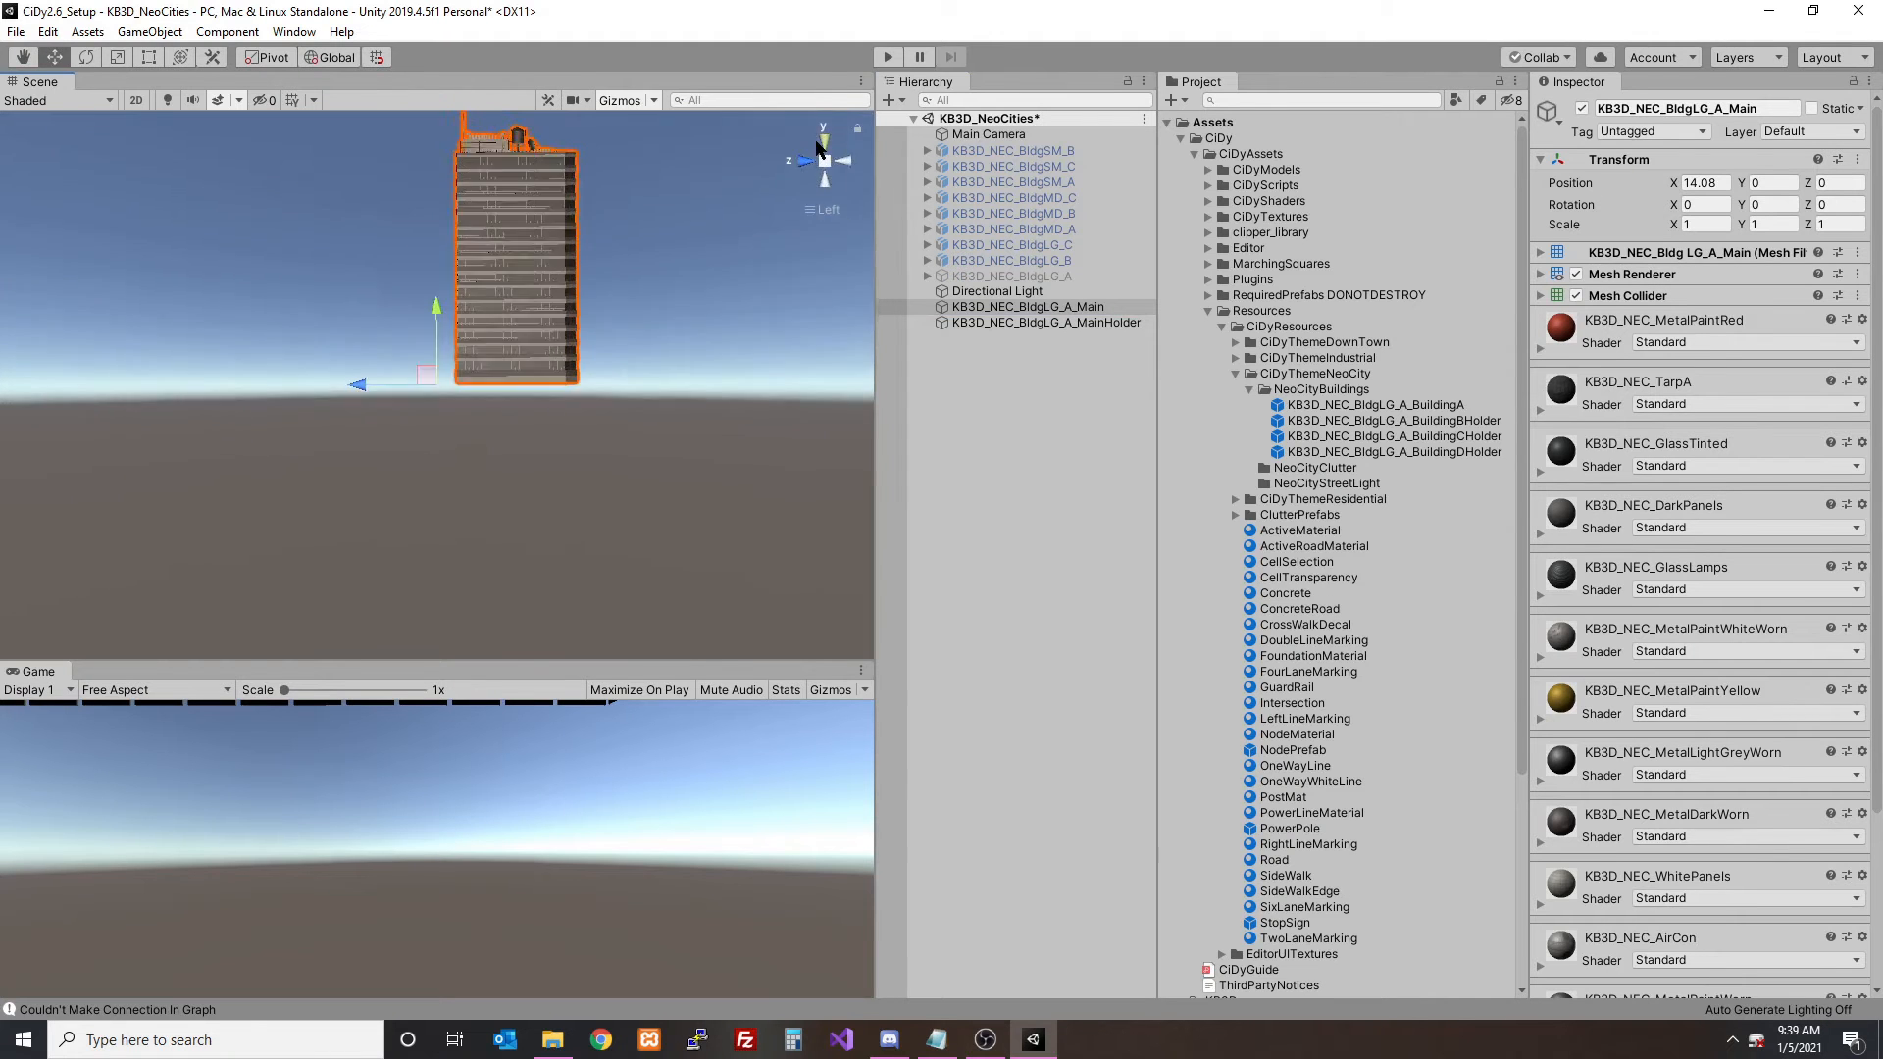
pyautogui.click(1045, 323)
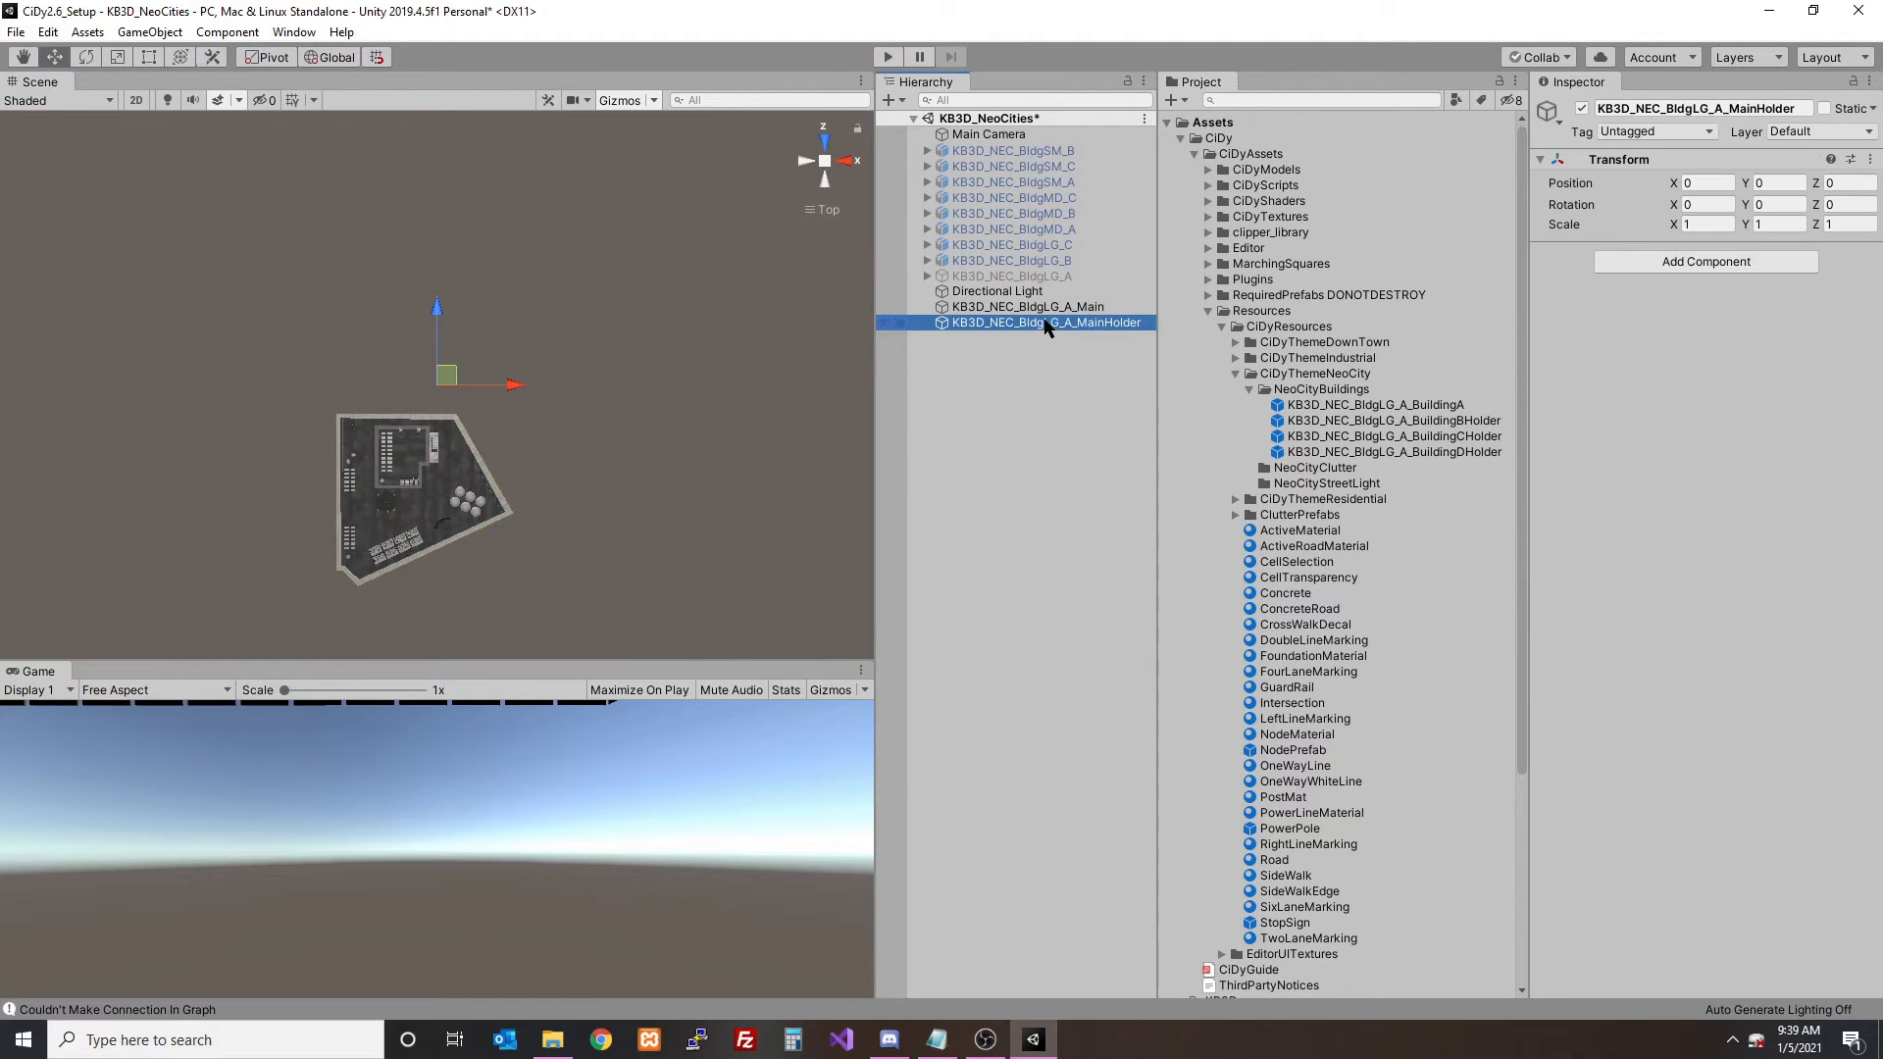
pyautogui.click(1028, 307)
pyautogui.moveTo(524, 314); pyautogui.dragTo(525, 214)
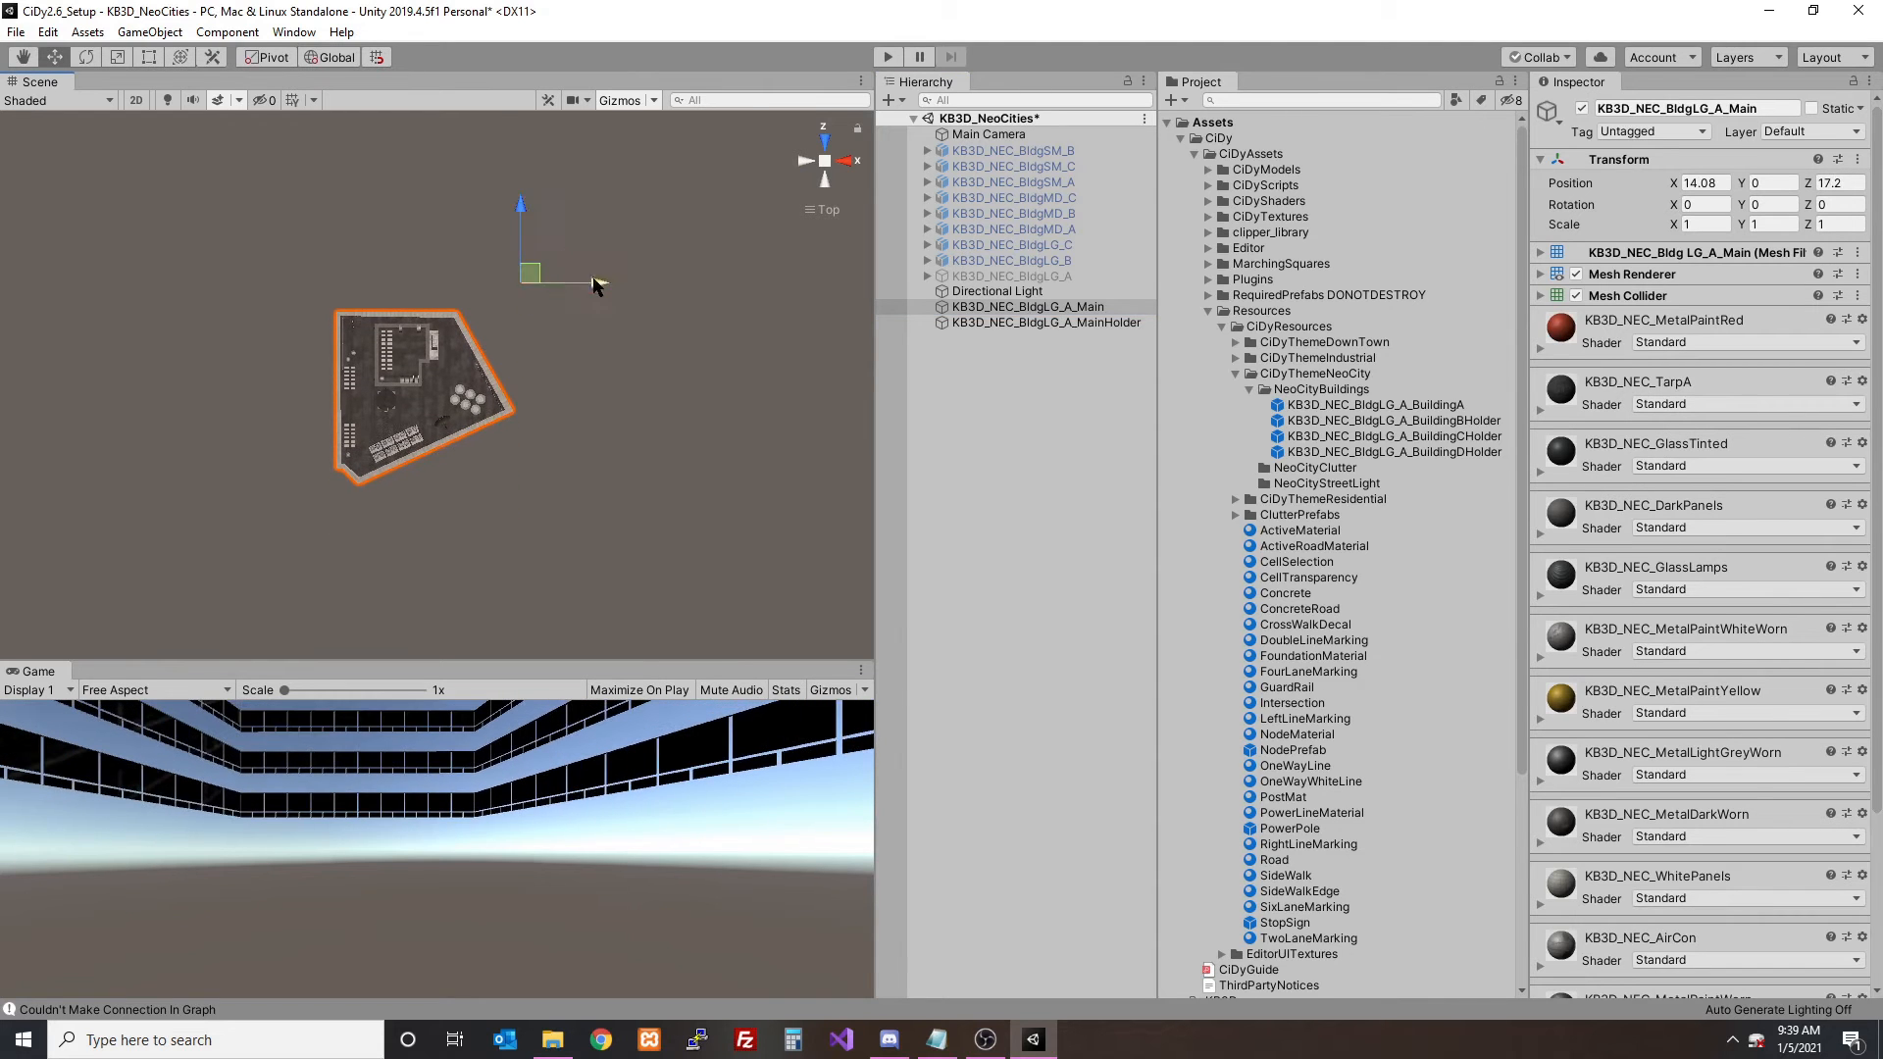
pyautogui.moveTo(596, 284); pyautogui.dragTo(625, 293)
pyautogui.moveTo(550, 217); pyautogui.dragTo(549, 213)
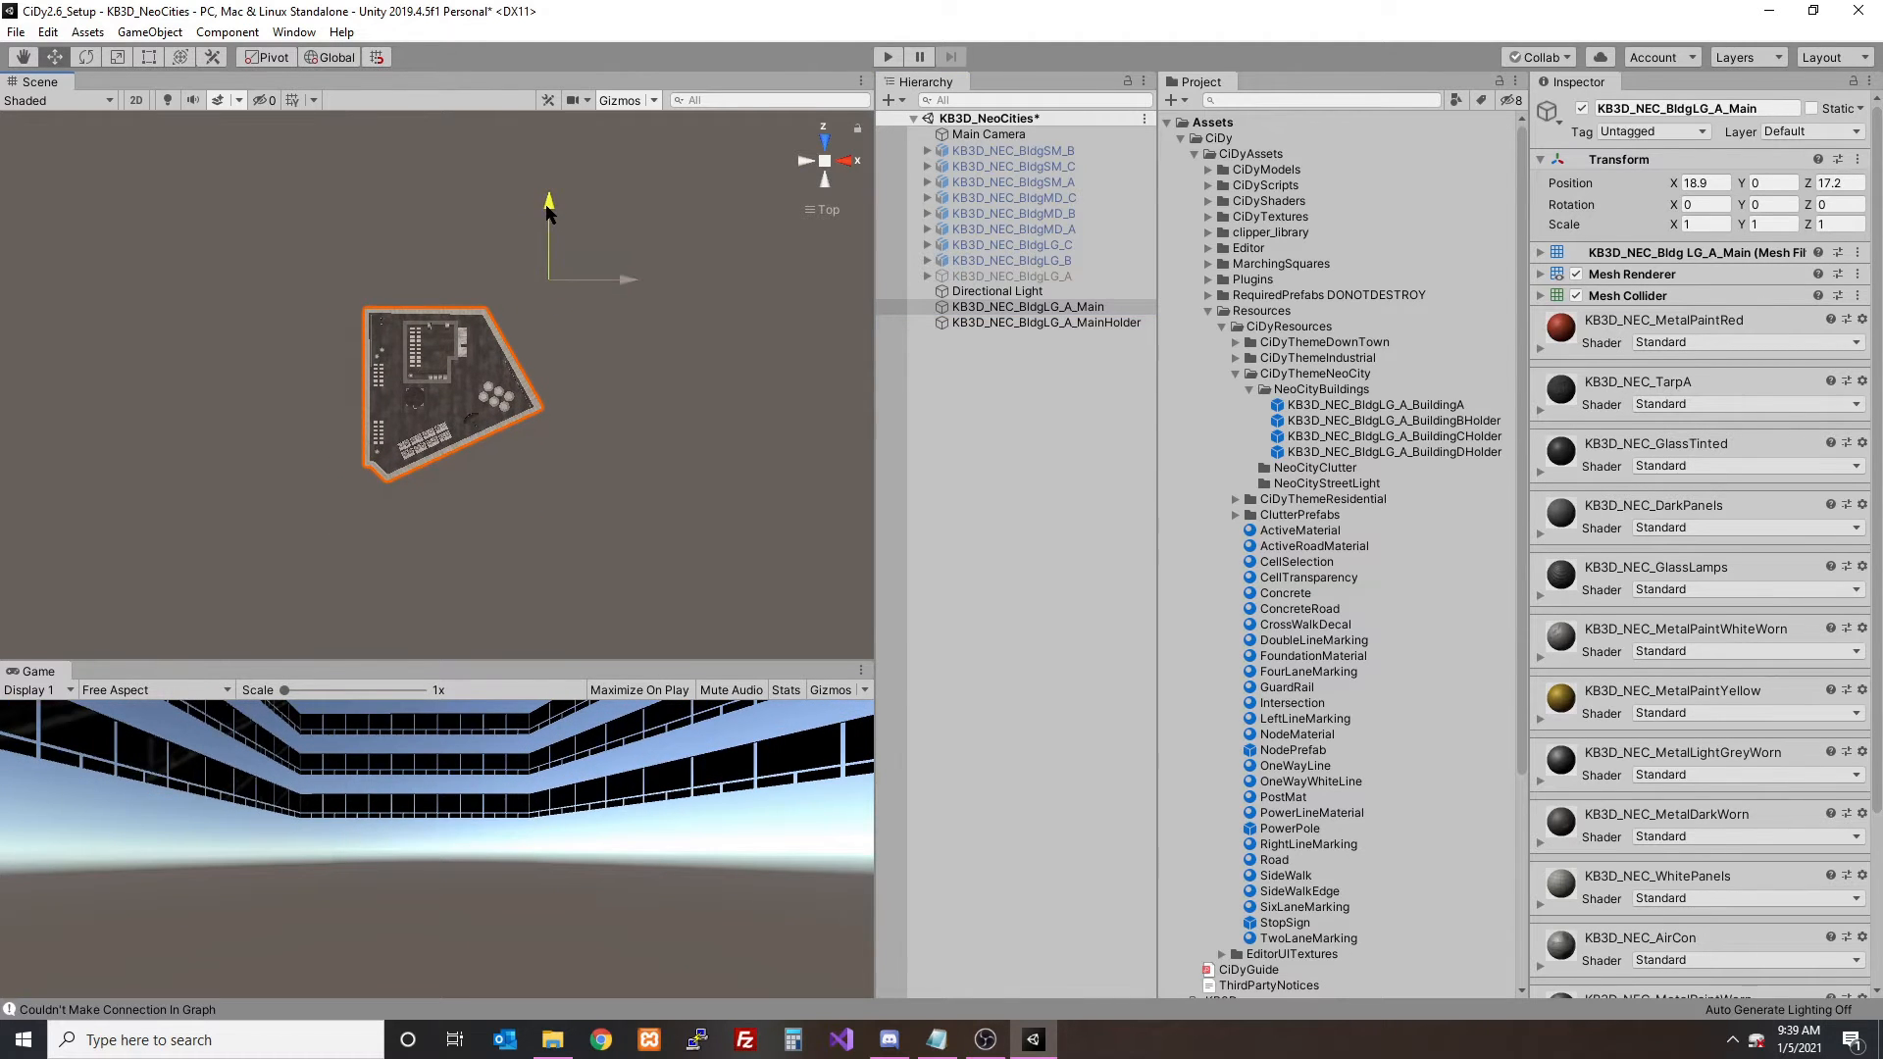
# - In front view, lower the Main mesh to its holder's level, at about Y -1.15
pyautogui.click(844, 161)
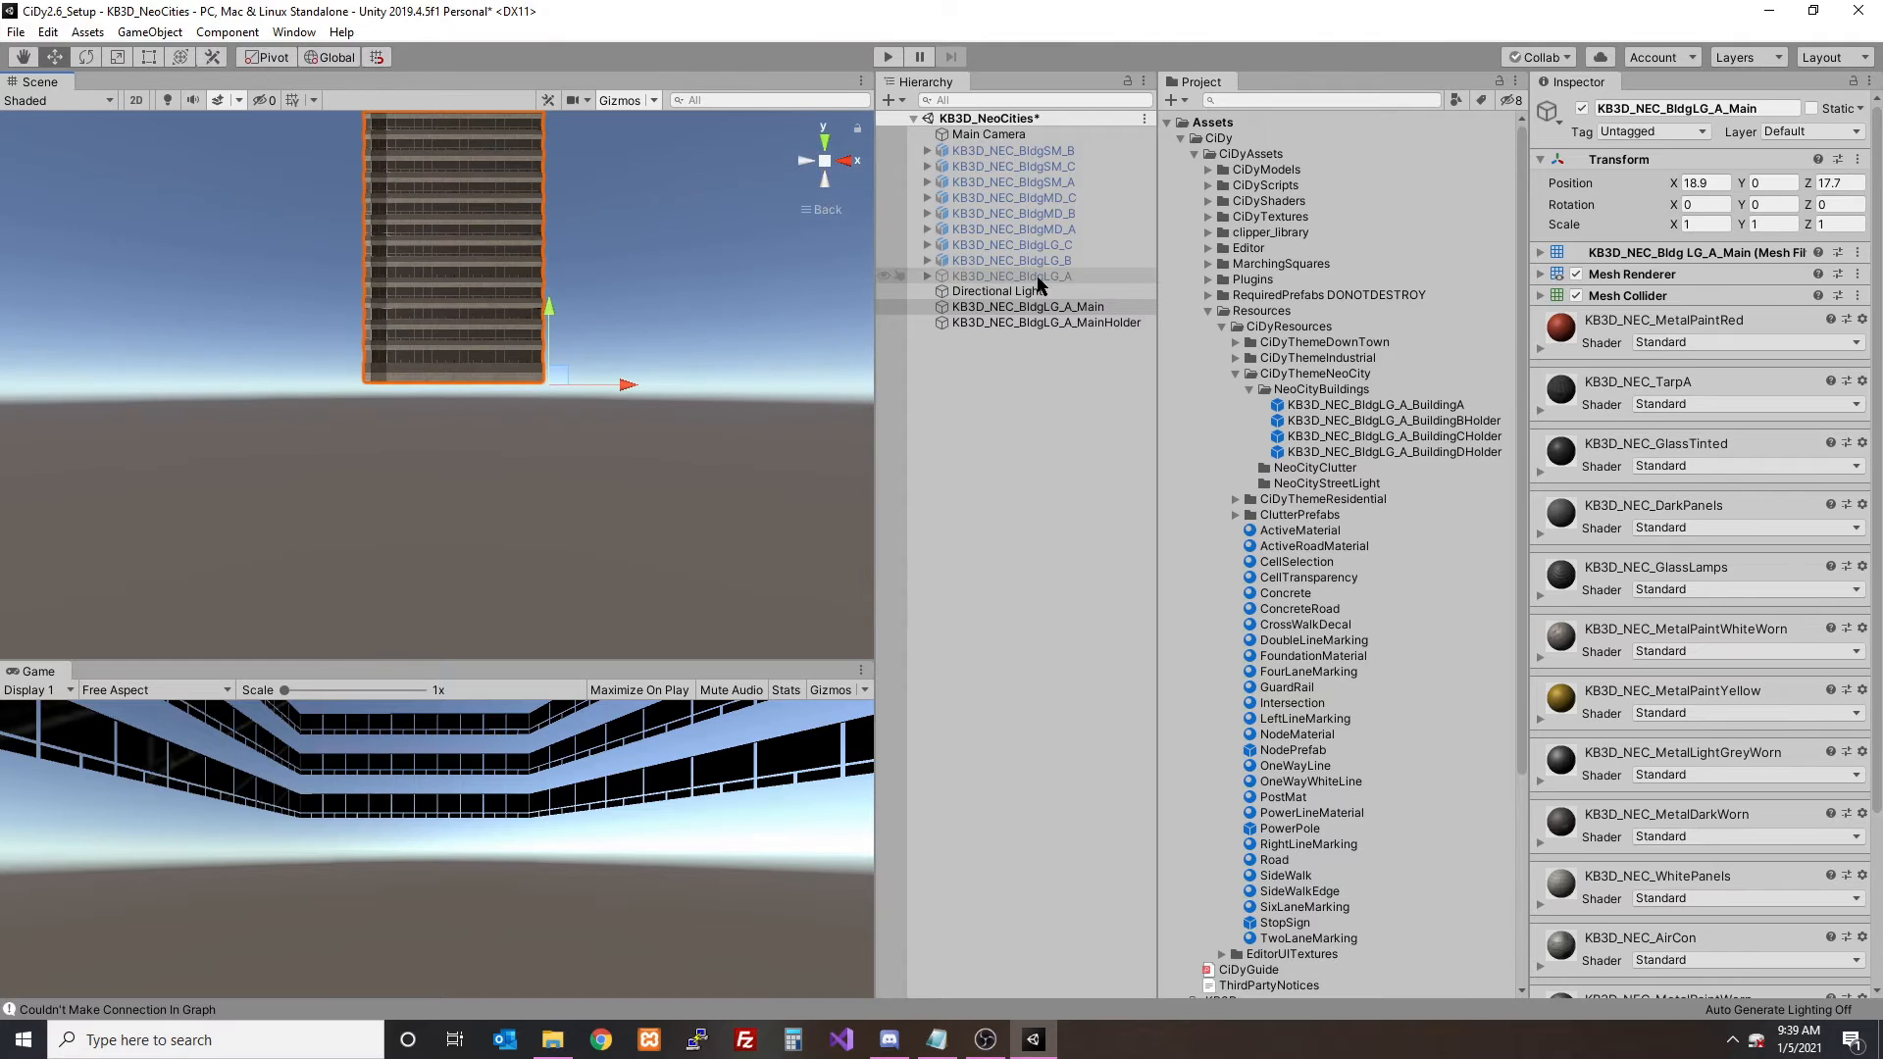
pyautogui.click(842, 163)
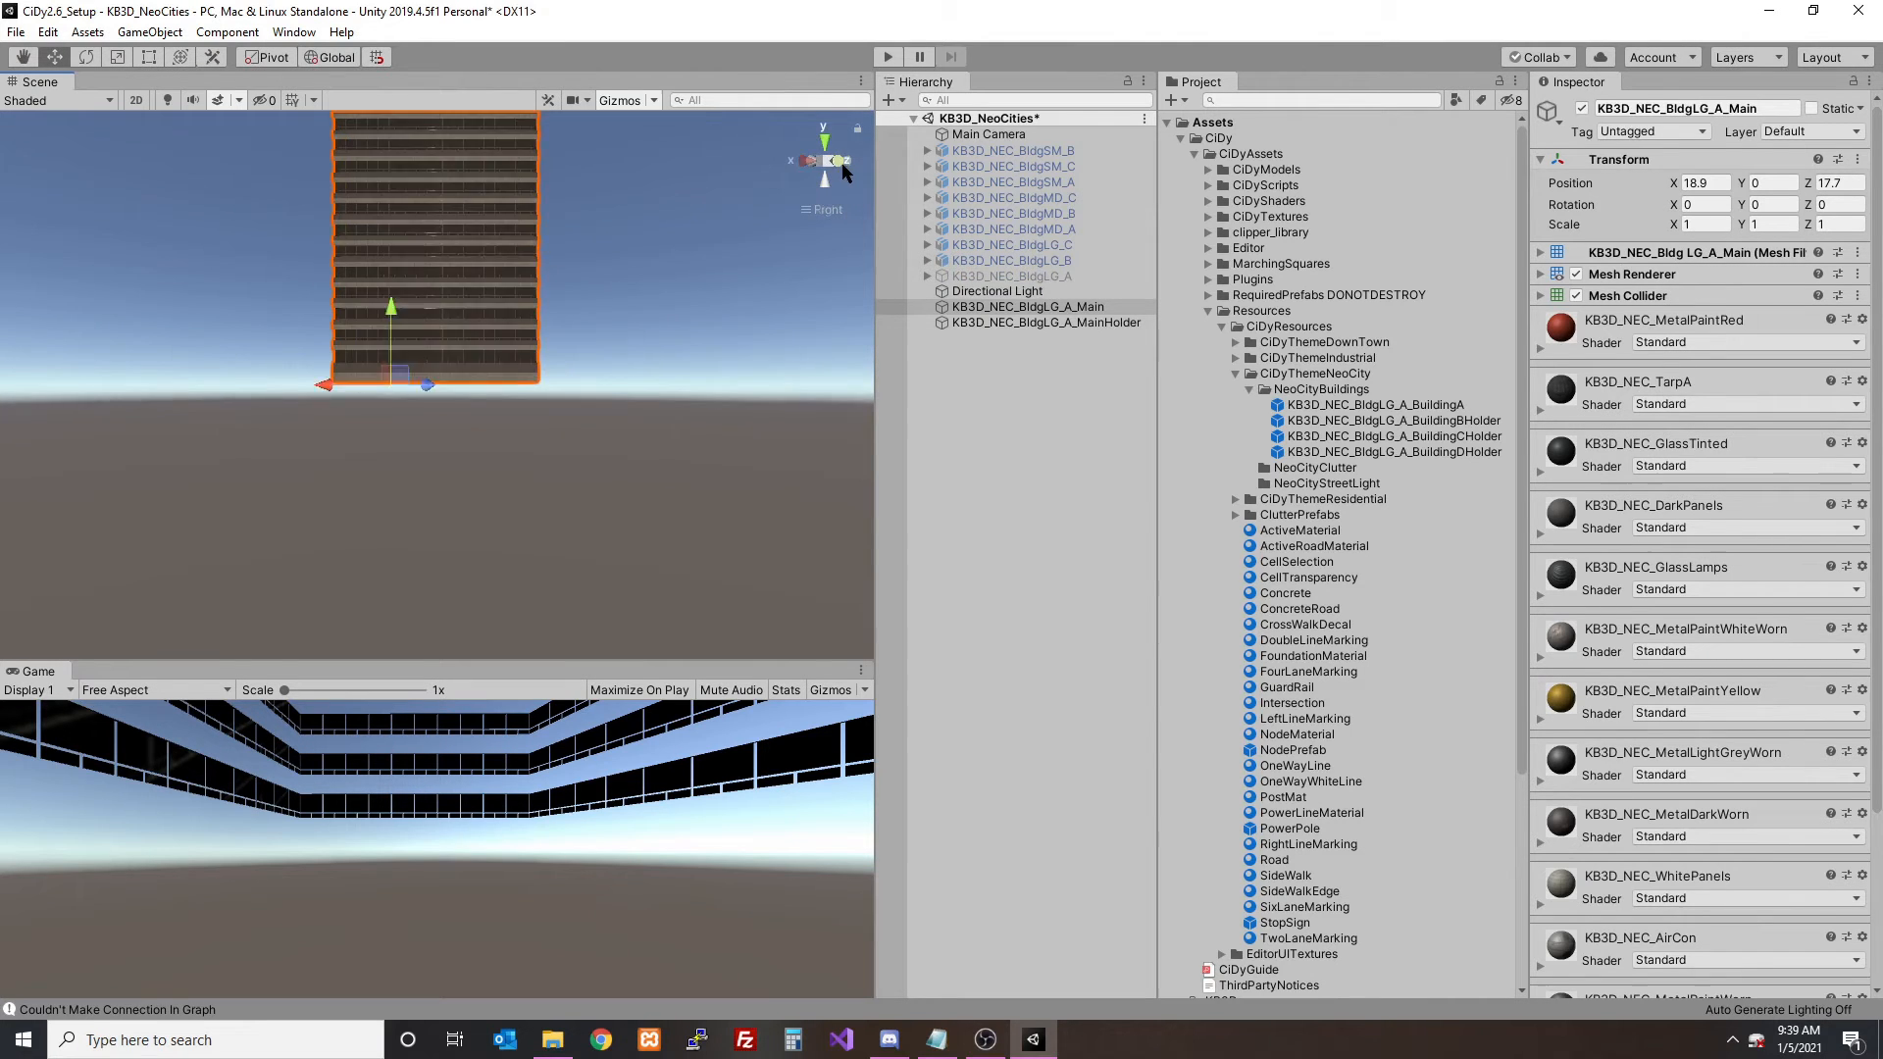
pyautogui.click(1040, 324)
pyautogui.scroll(5, 626, 304)
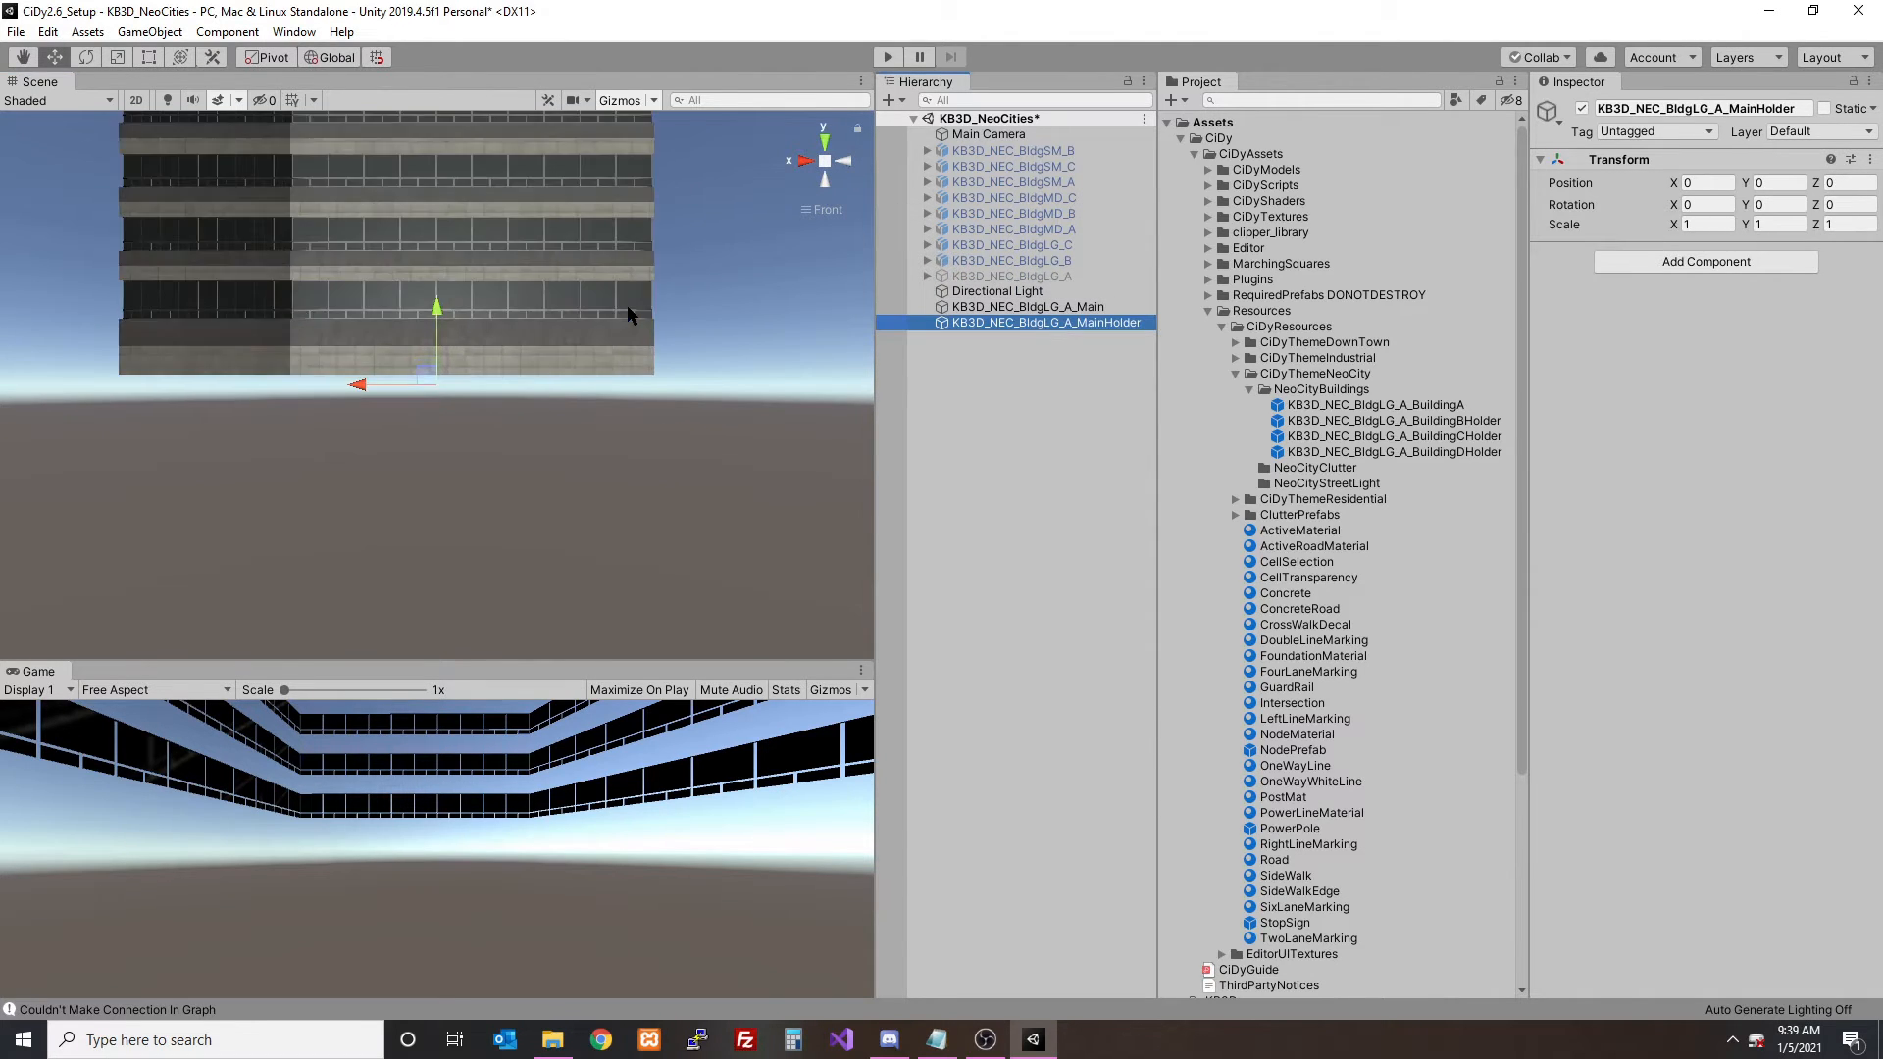
pyautogui.click(966, 308)
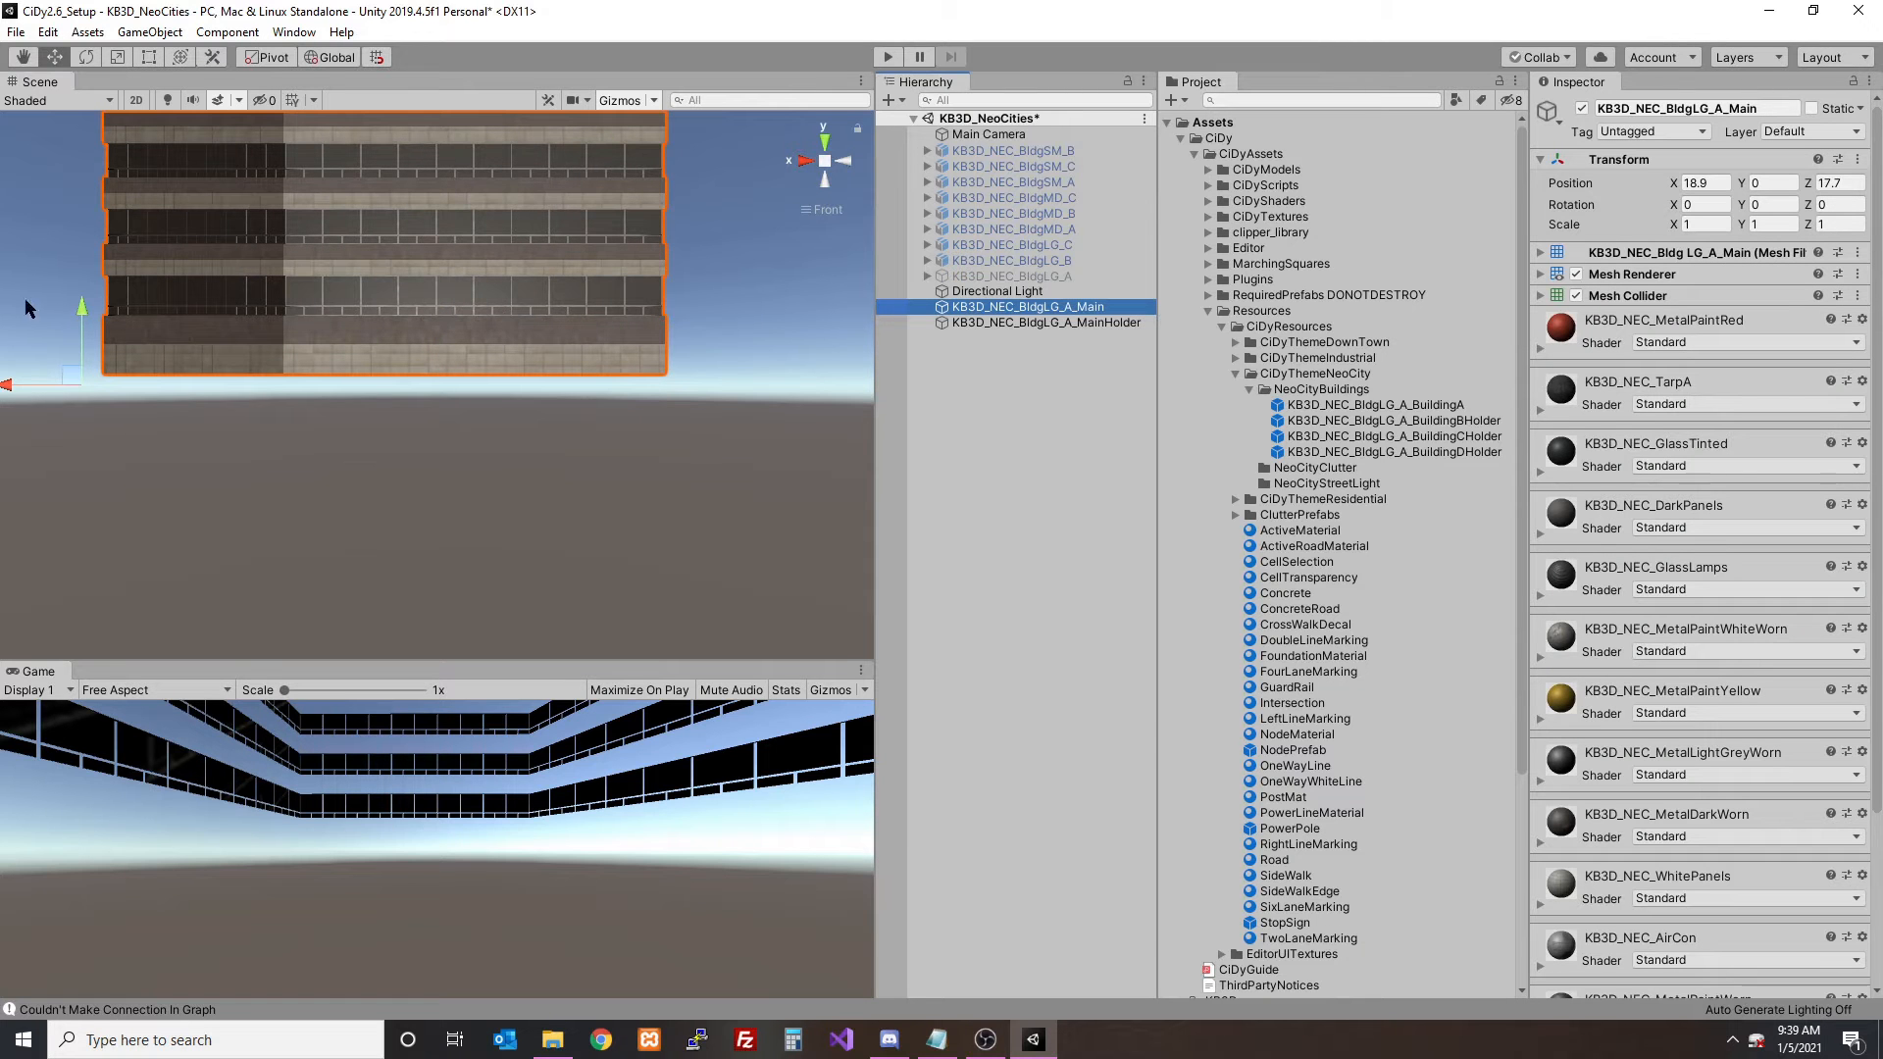
pyautogui.moveTo(81, 314); pyautogui.dragTo(83, 334)
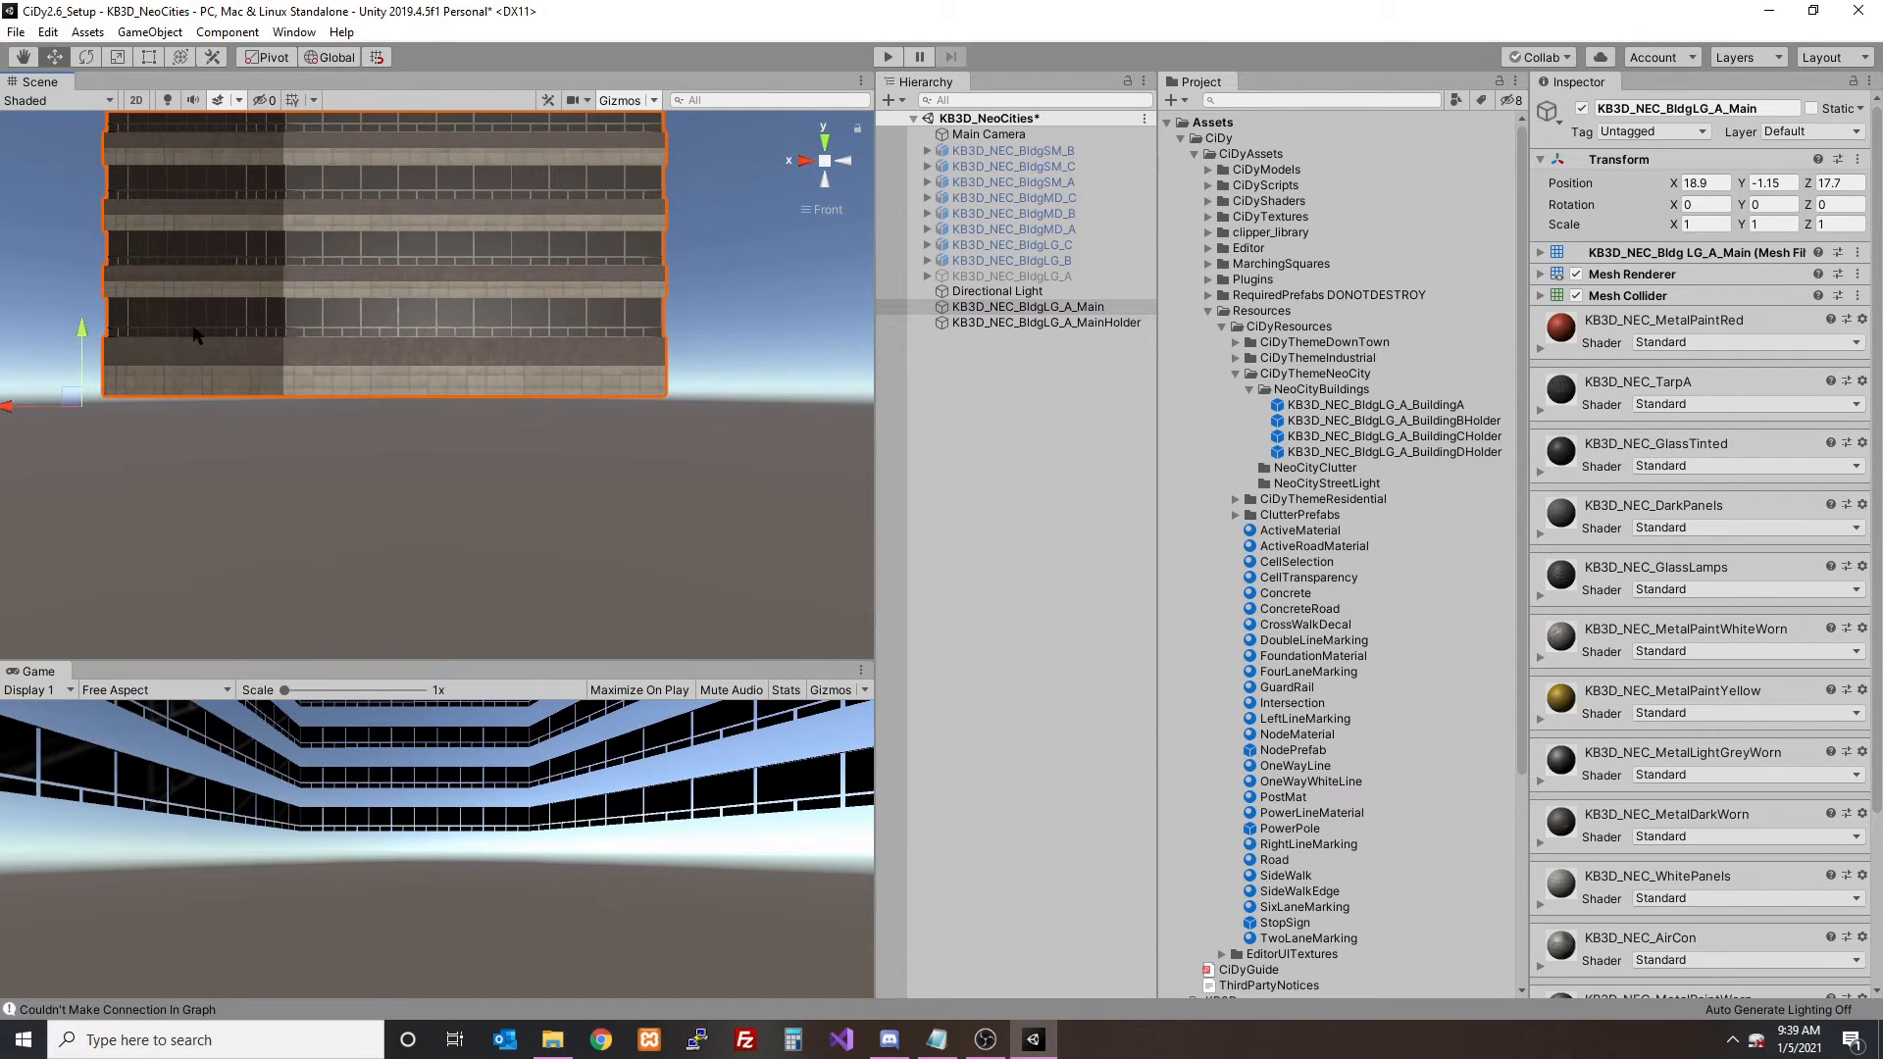
# - Check the Main mesh's placement against the MainHolder object and nest the mesh under it
pyautogui.click(1003, 326)
pyautogui.scroll(-6, 617, 299)
pyautogui.keyDown('alt'); pyautogui.moveTo(618, 303); pyautogui.dragTo(431, 316); pyautogui.keyUp('alt')
pyautogui.click(1054, 307)
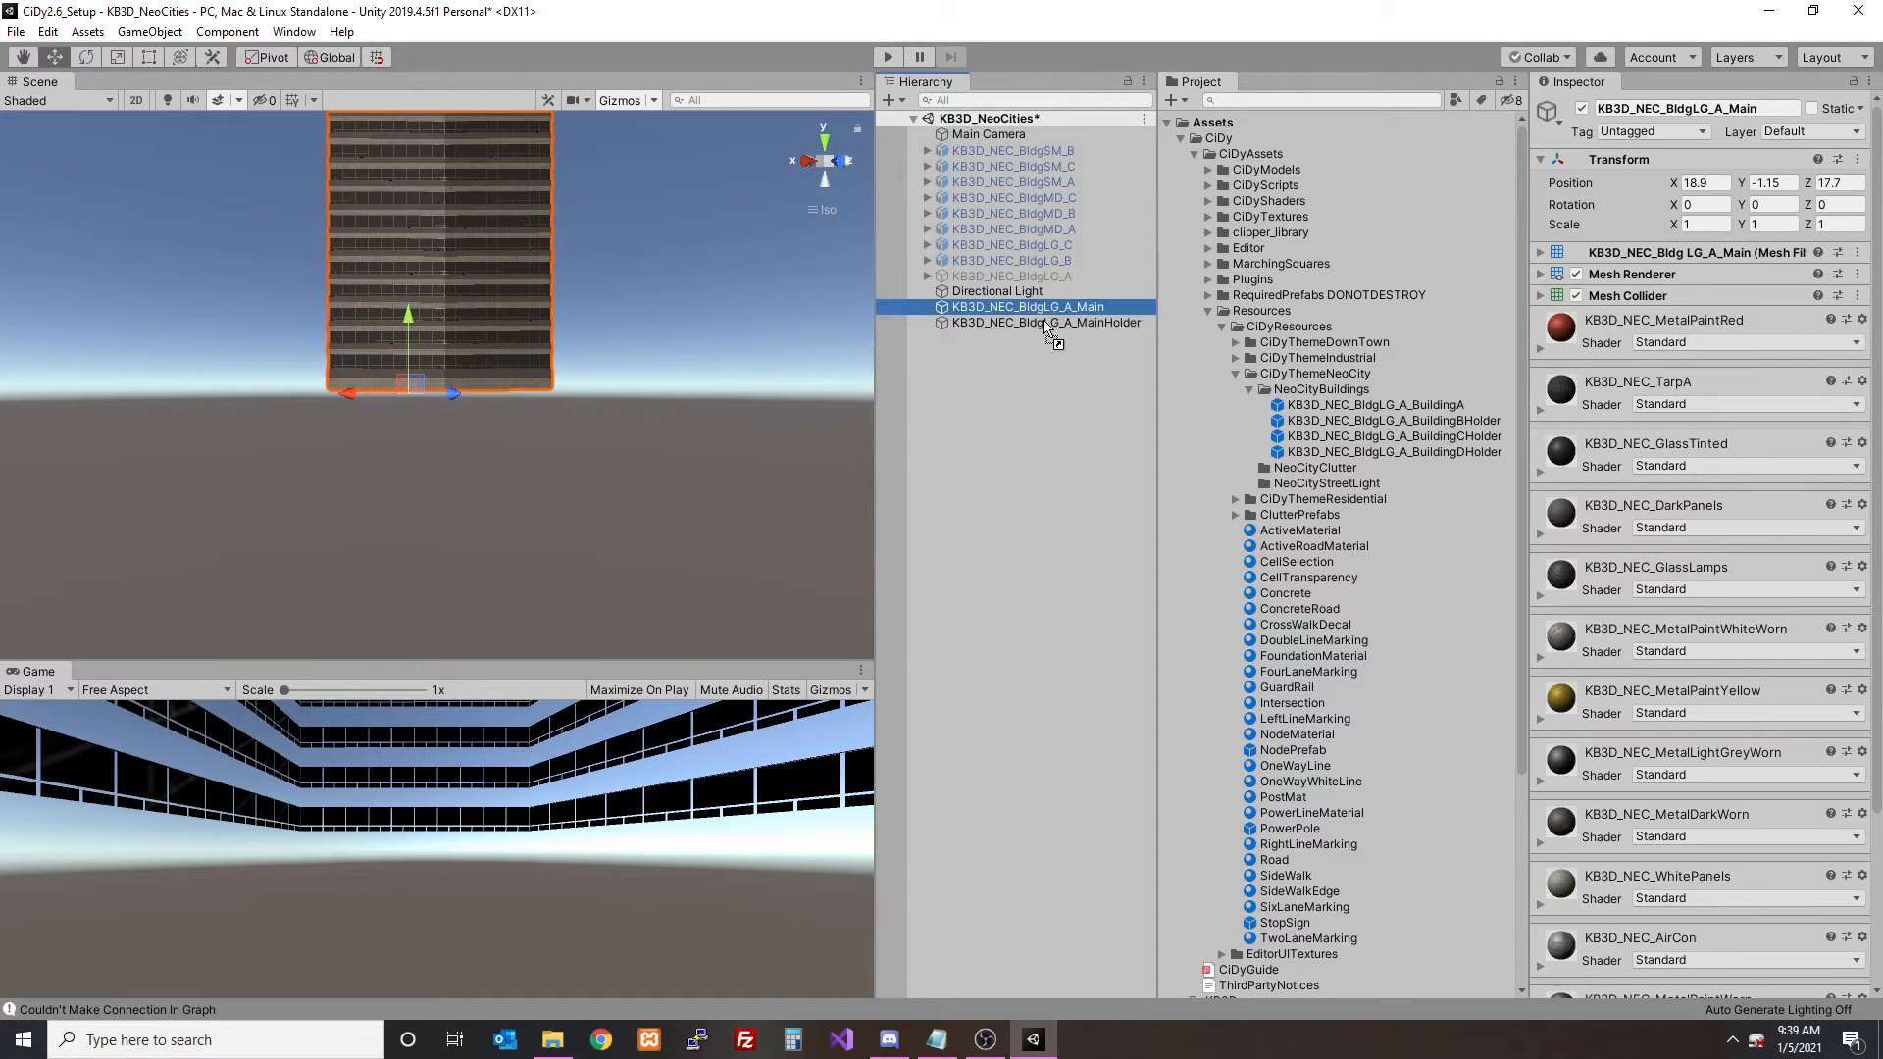
pyautogui.moveTo(1041, 334); pyautogui.dragTo(1035, 323)
# - Save KB3D_NEC_BldgLG_A_MainHolder as a prefab in the NeoCityBuildings folder and delete it from the scene
pyautogui.click(1020, 309)
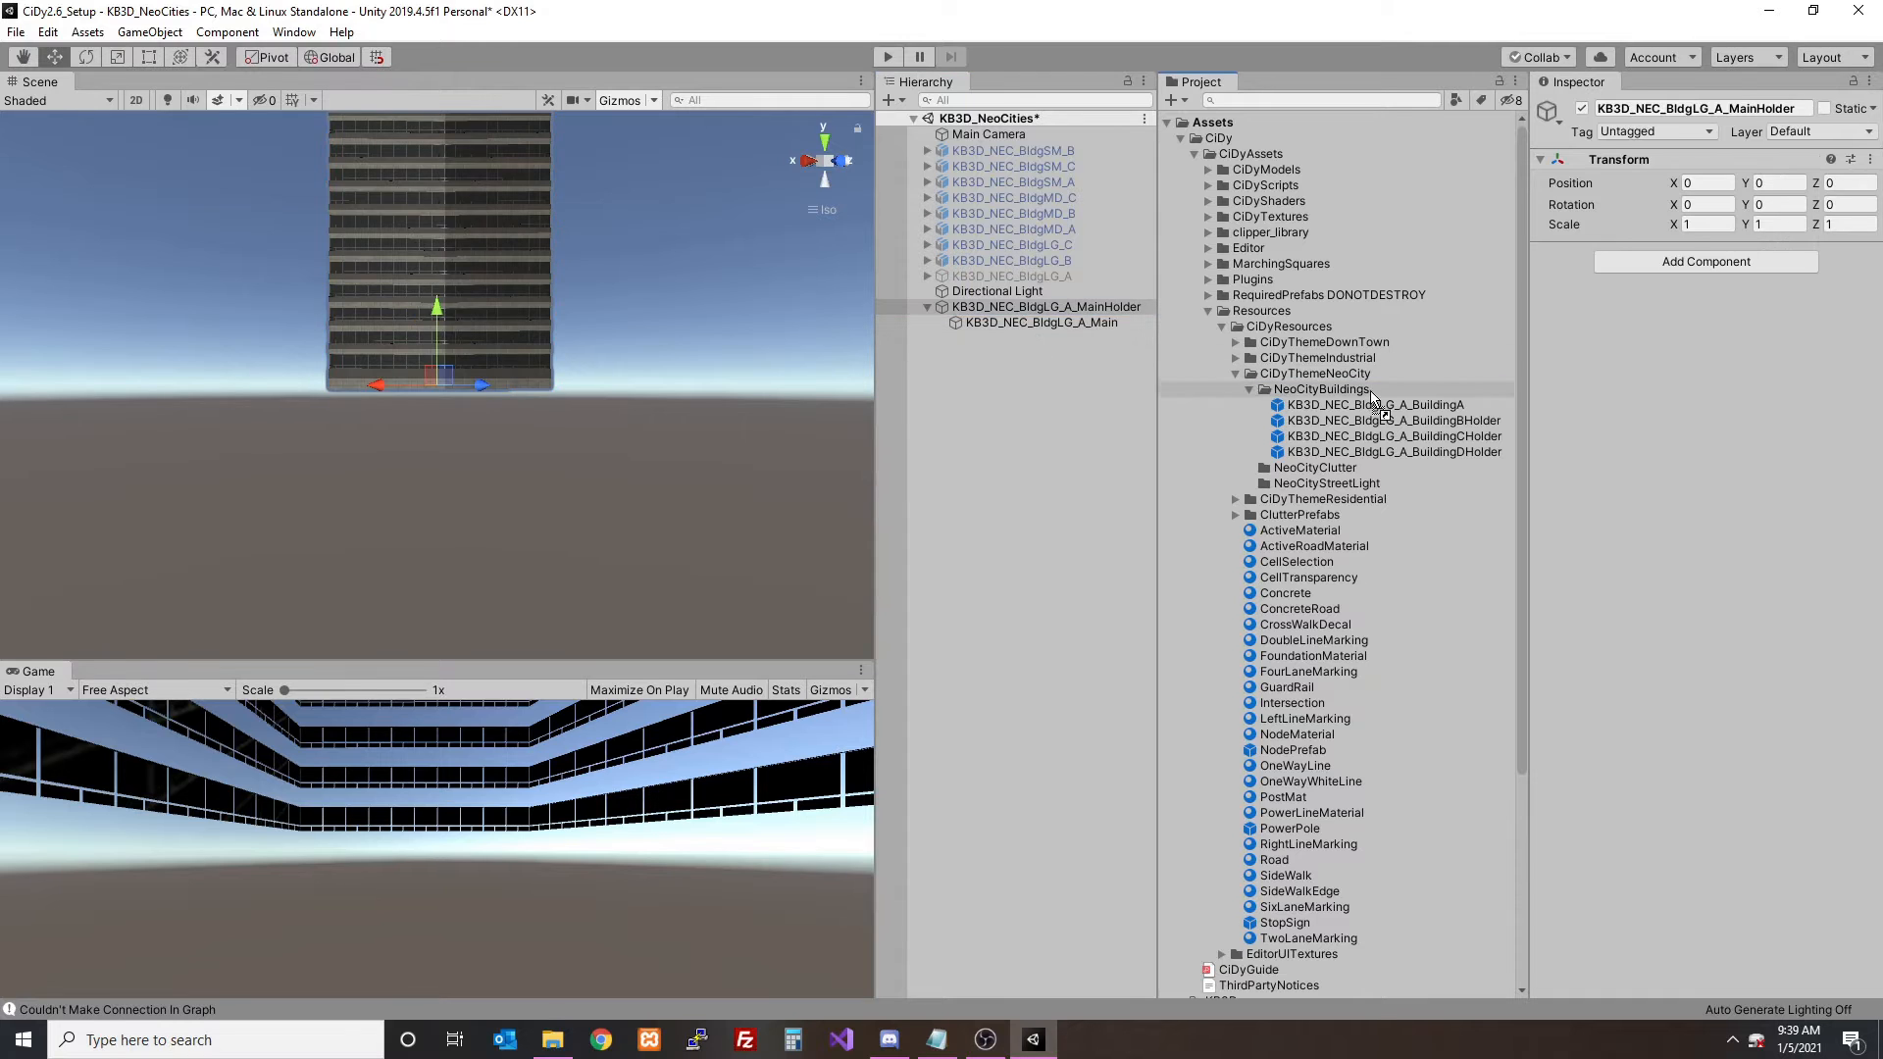
pyautogui.moveTo(1369, 390); pyautogui.dragTo(1369, 392)
pyautogui.click(1042, 307)
pyautogui.scroll(-3, 620, 307)
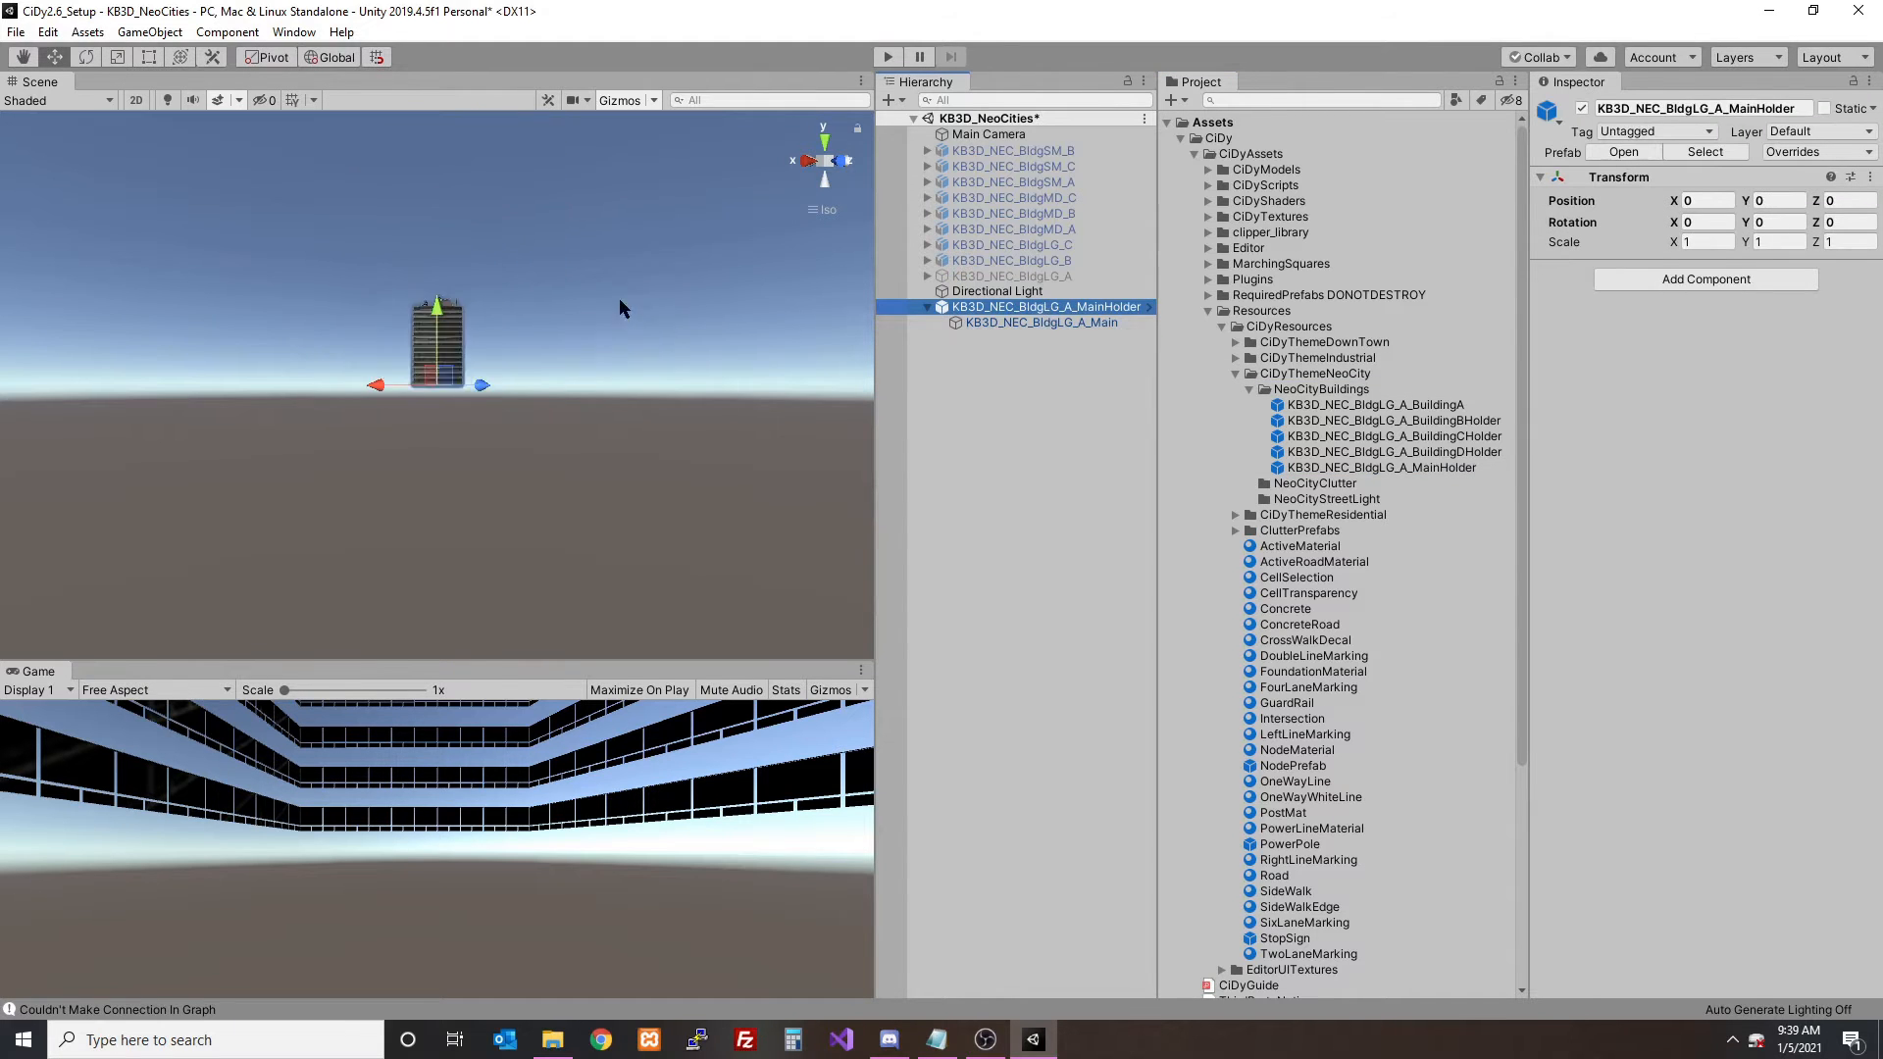
pyautogui.keyDown('alt'); pyautogui.moveTo(620, 308); pyautogui.dragTo(631, 421); pyautogui.keyUp('alt')
pyautogui.press('Delete')
# - Open SampleScene from the Scenes folder without saving the changes to the KB3D_NeoCities scene
pyautogui.scroll(-5, 1320, 524)
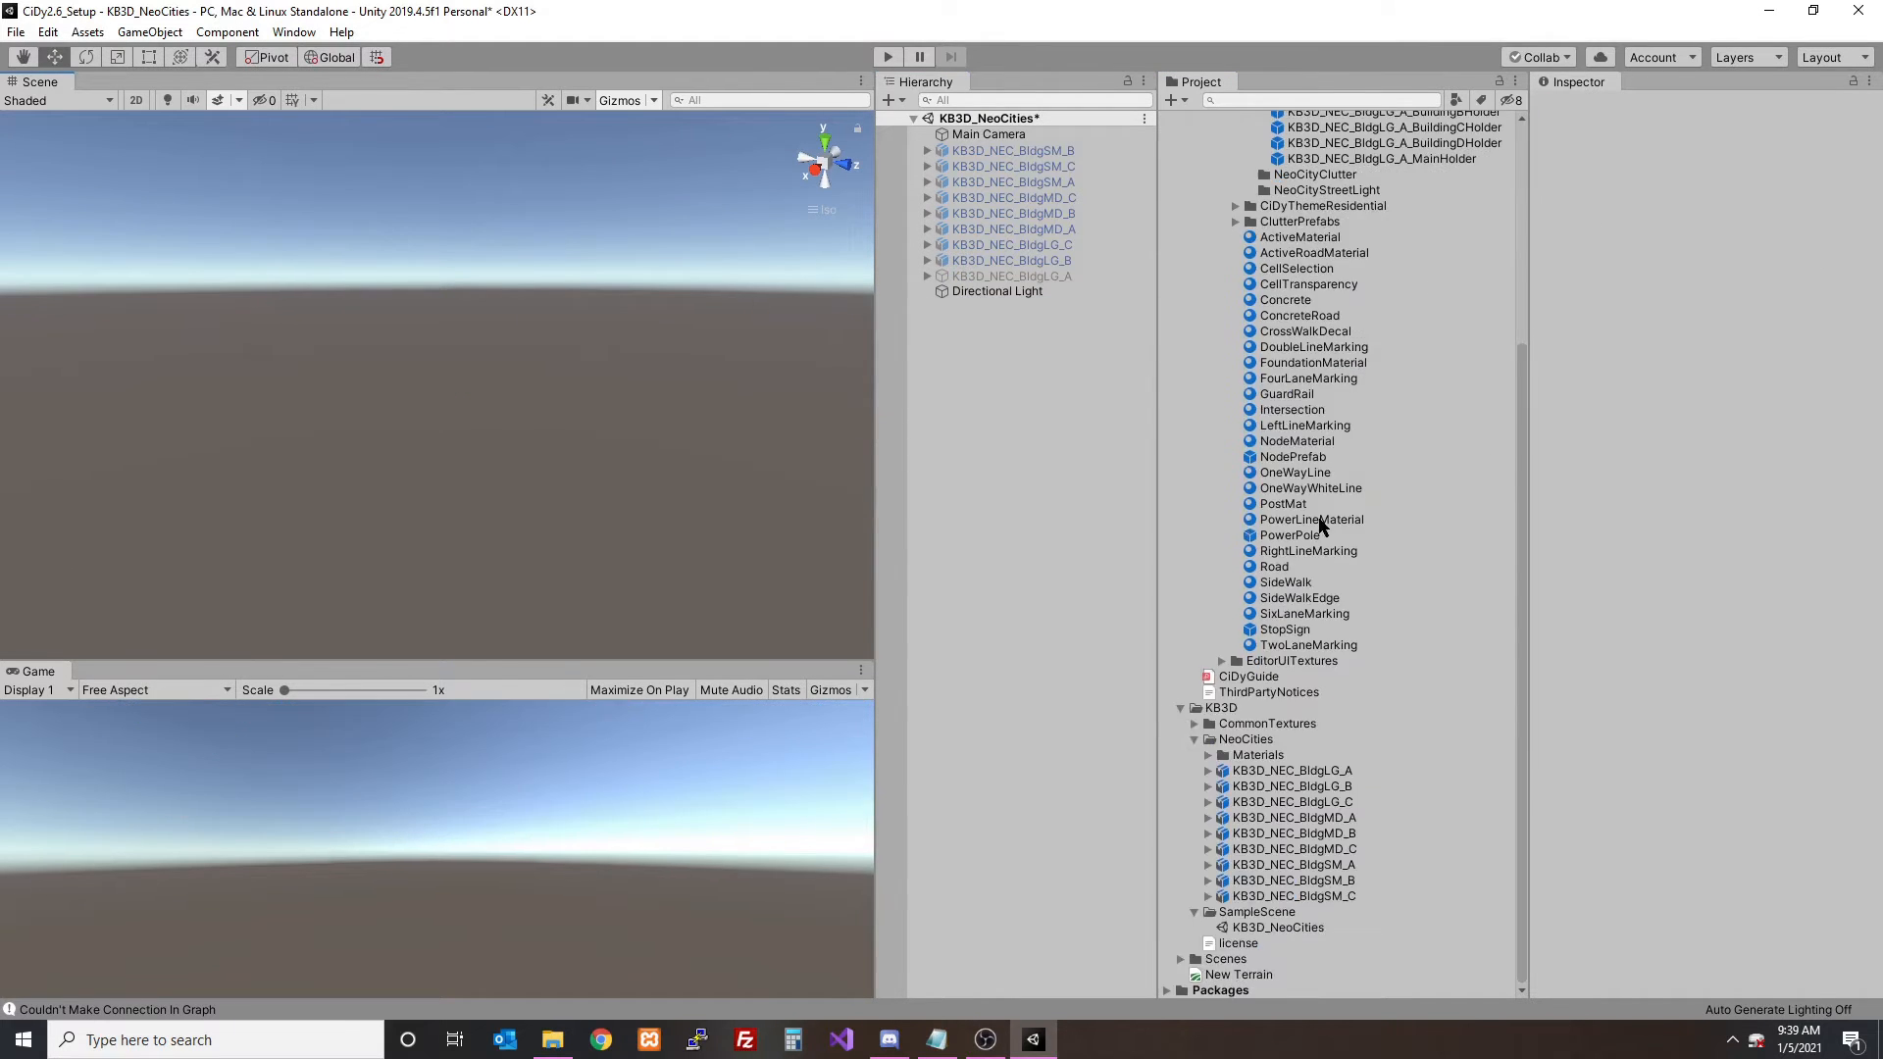
pyautogui.click(1224, 958)
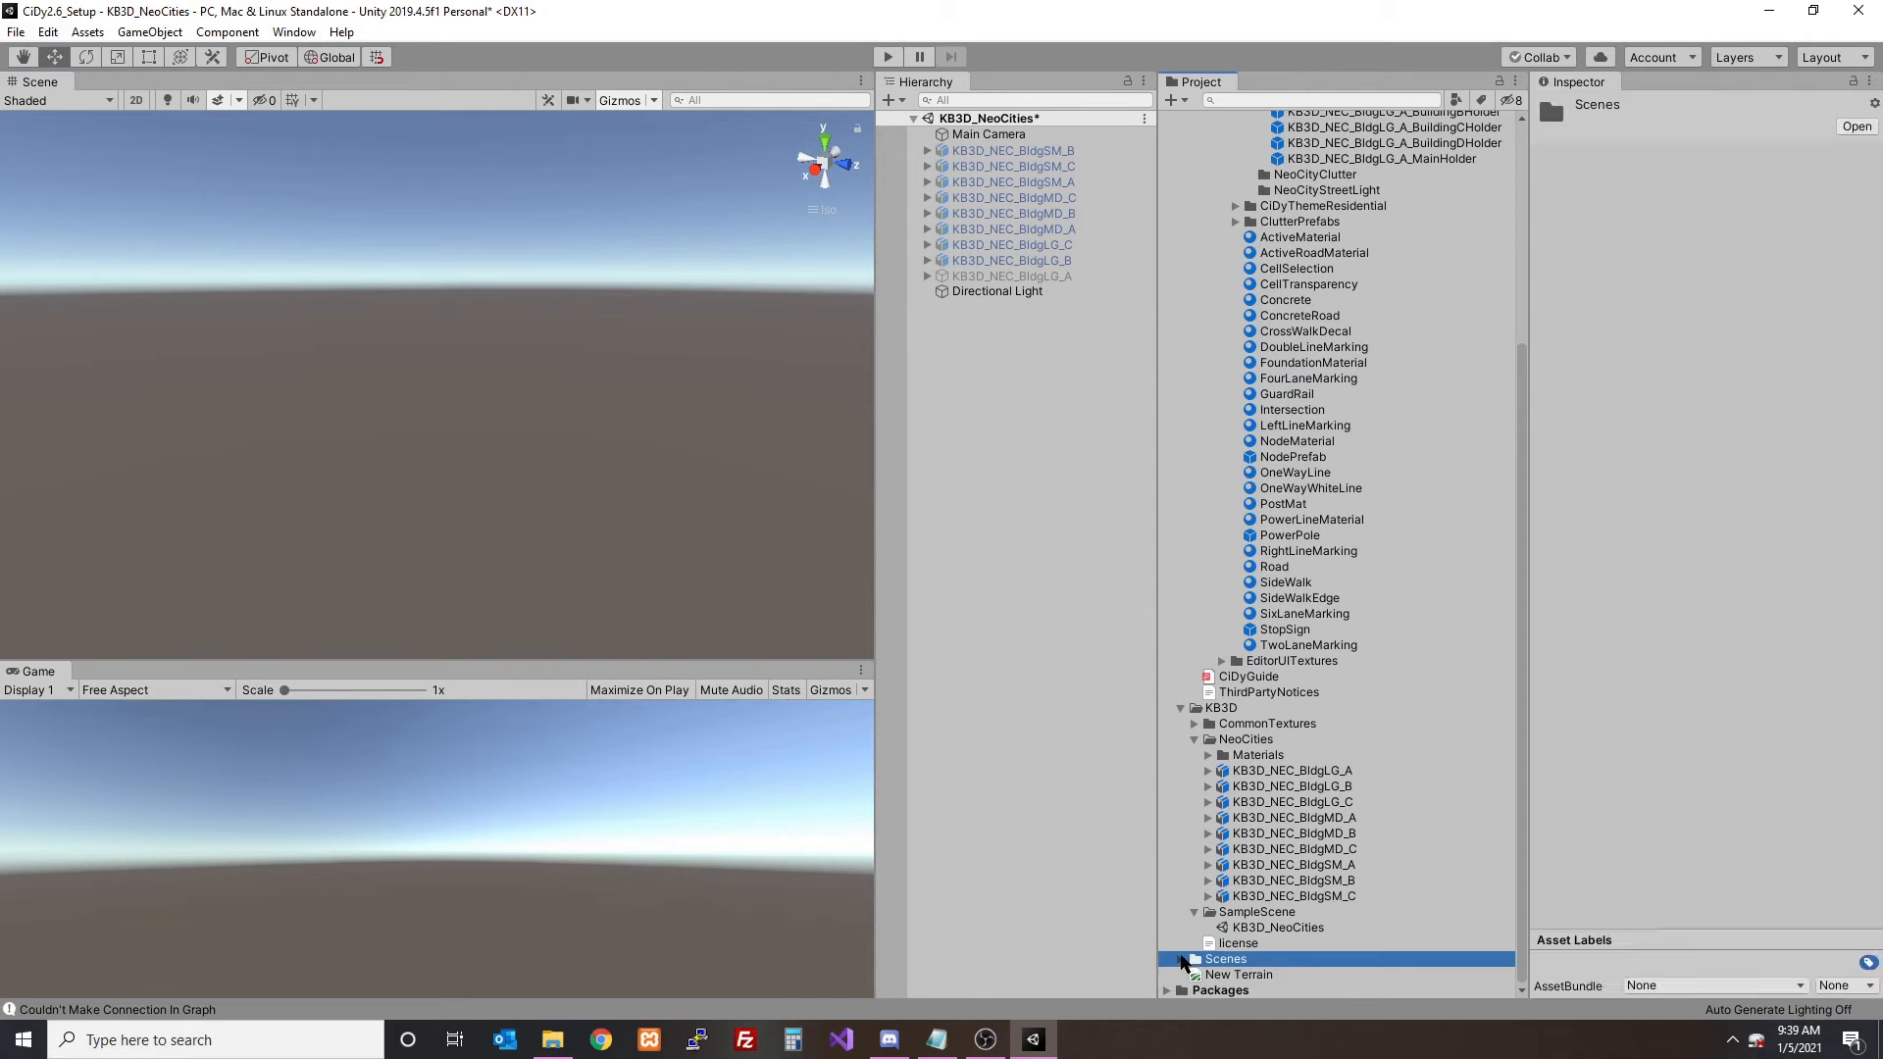
pyautogui.click(1182, 958)
pyautogui.click(1262, 961)
pyautogui.doubleClick(1262, 961)
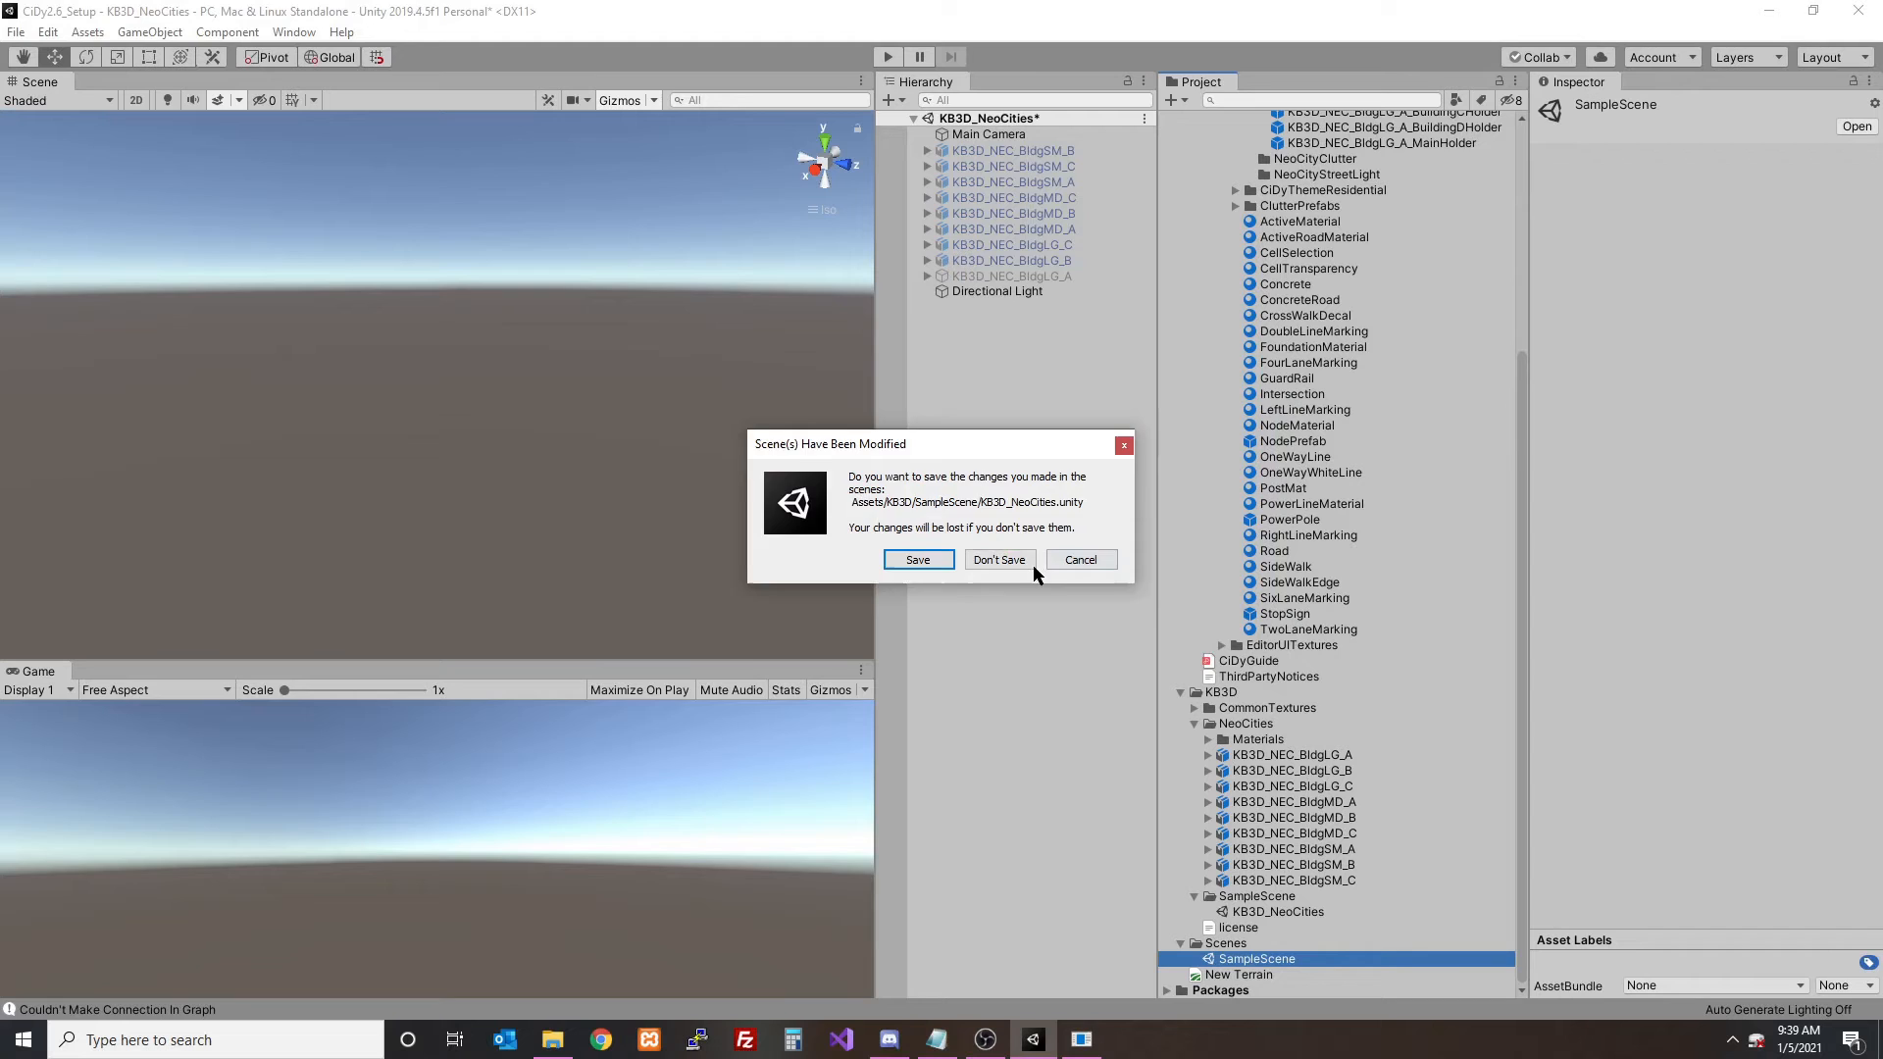
pyautogui.click(1030, 565)
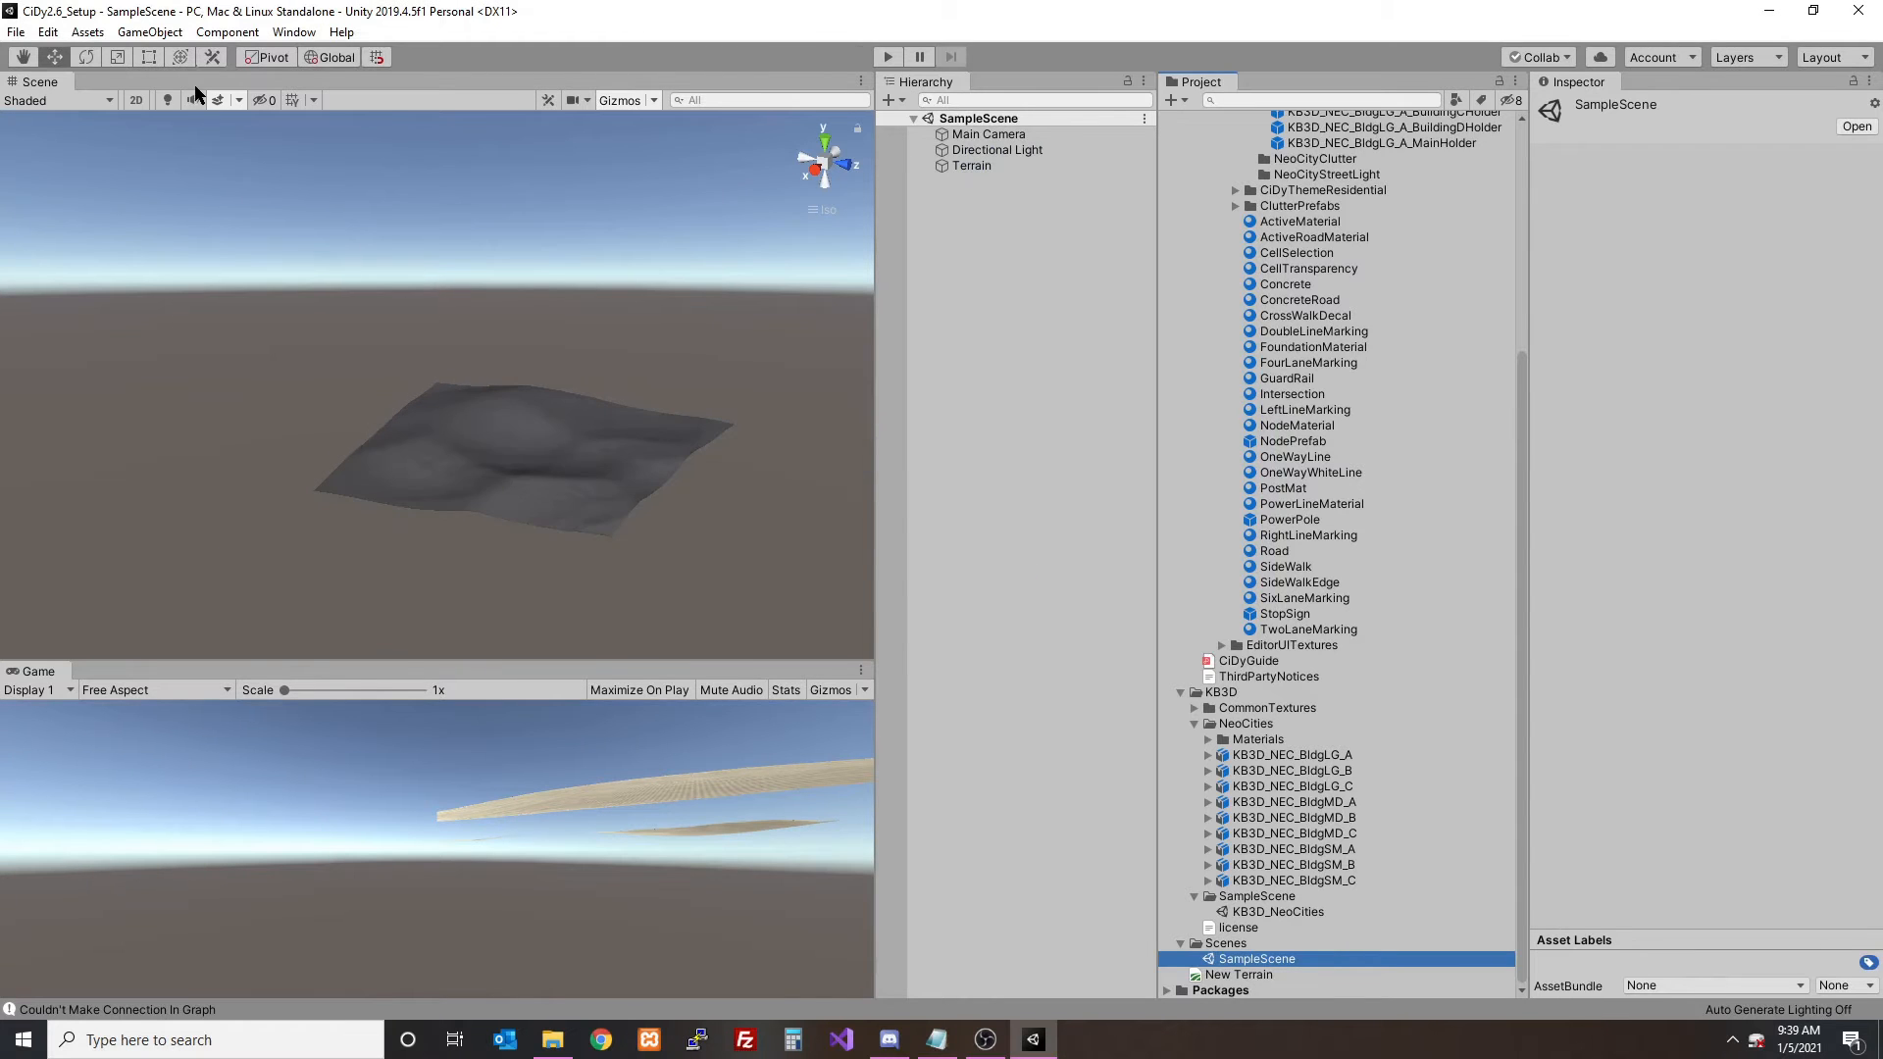
# - Turn on scene lighting and view the terrain in perspective
pyautogui.click(167, 100)
pyautogui.click(823, 167)
pyautogui.keyDown('alt'); pyautogui.moveTo(765, 294); pyautogui.dragTo(458, 322); pyautogui.keyUp('alt')
# - Open the CiDy Editor and dock it beside the Inspector
pyautogui.click(295, 32)
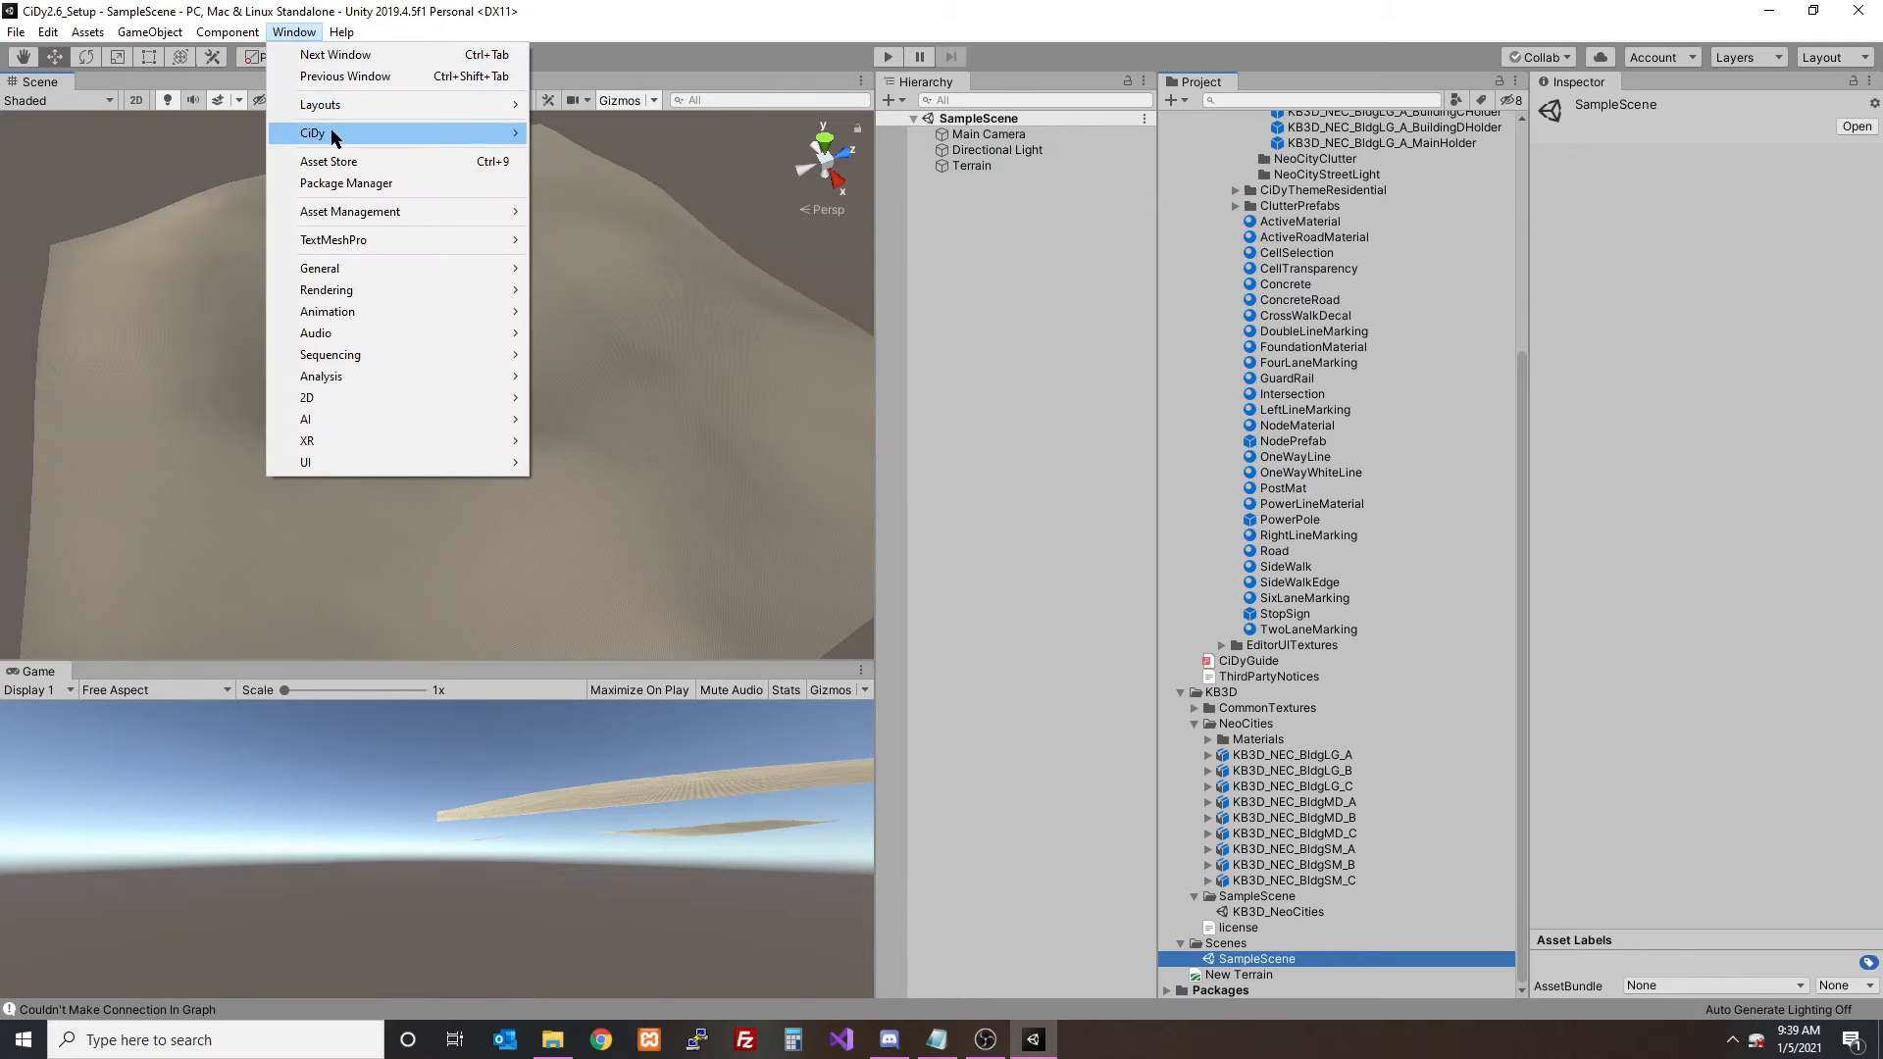
pyautogui.moveTo(337, 137)
pyautogui.click(598, 156)
pyautogui.moveTo(224, 308); pyautogui.dragTo(1699, 109)
# - Set the CiDy district theme to NeoCity
pyautogui.keyDown('alt'); pyautogui.moveTo(607, 294); pyautogui.dragTo(628, 424); pyautogui.keyUp('alt')
pyautogui.click(1731, 388)
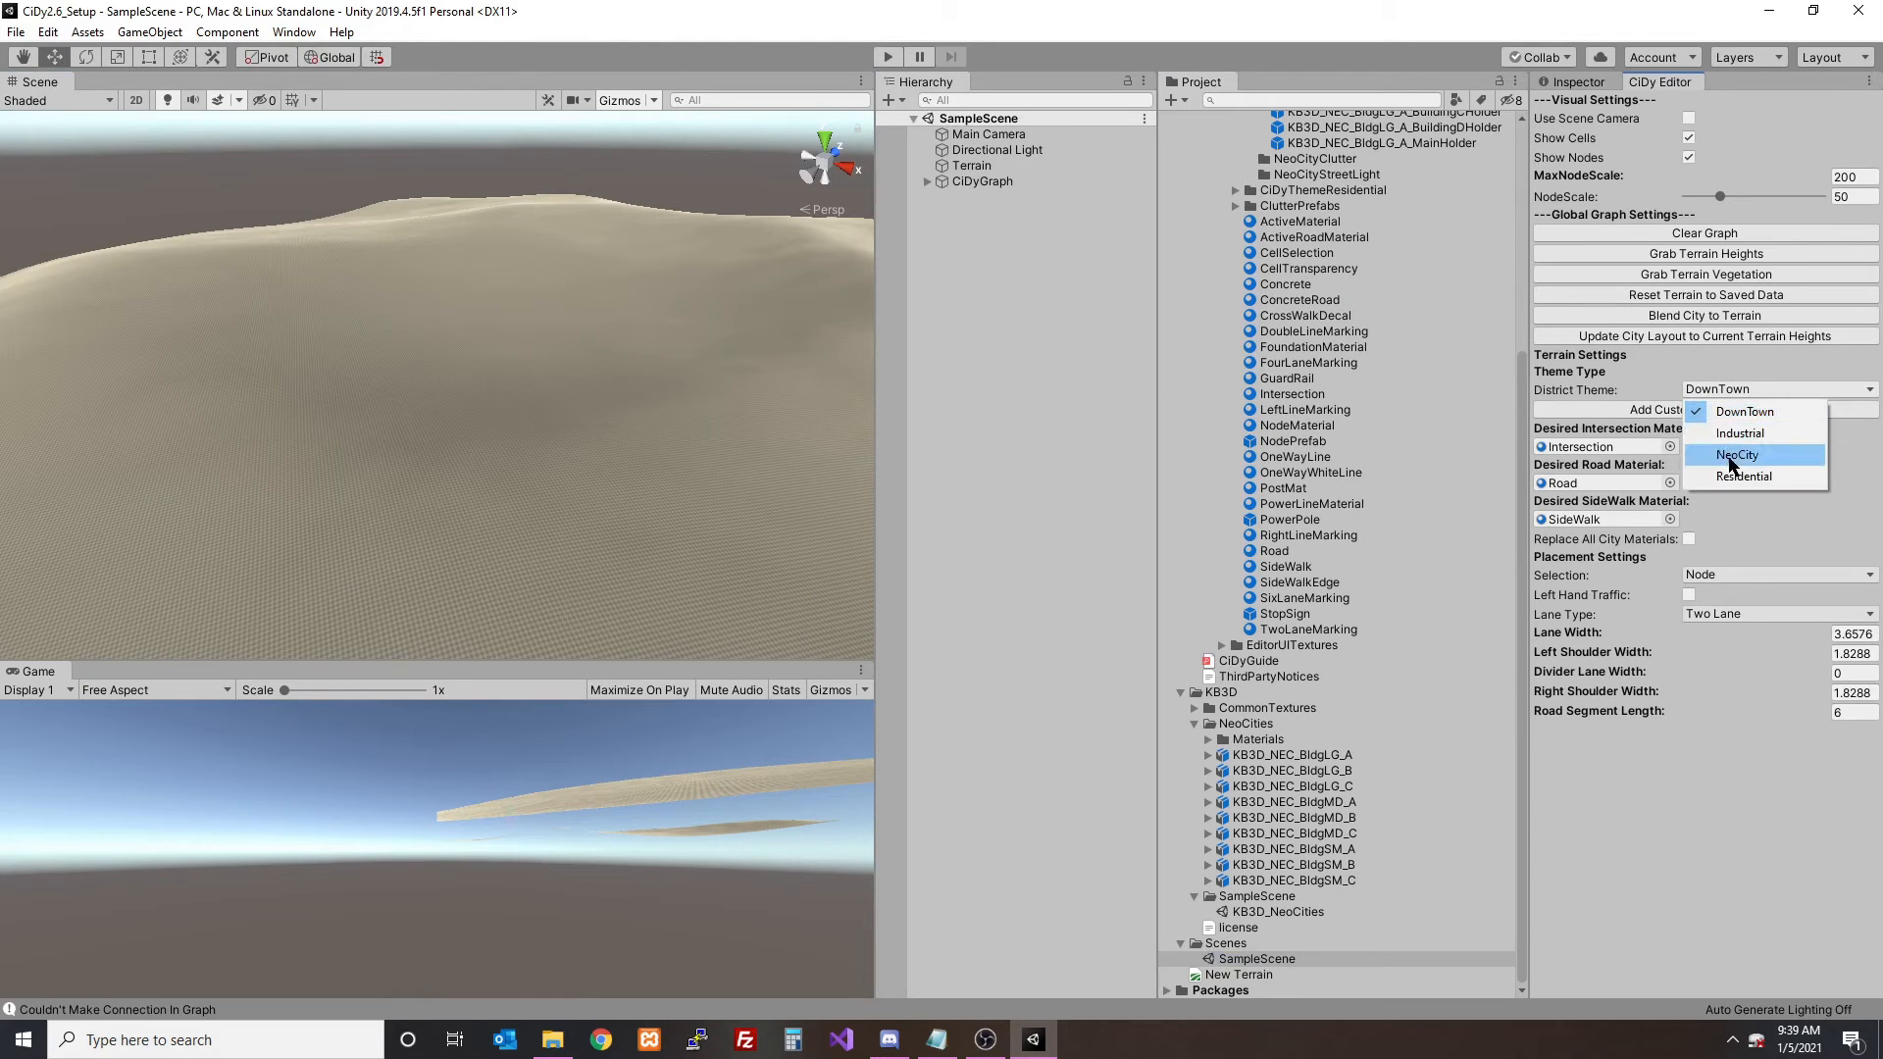
pyautogui.click(1732, 457)
# - Place four connected nodes on the terrain as a closed road loop, and hide the nodes and cells
pyautogui.keyDown('alt'); pyautogui.moveTo(704, 391); pyautogui.dragTo(371, 365); pyautogui.keyUp('alt')
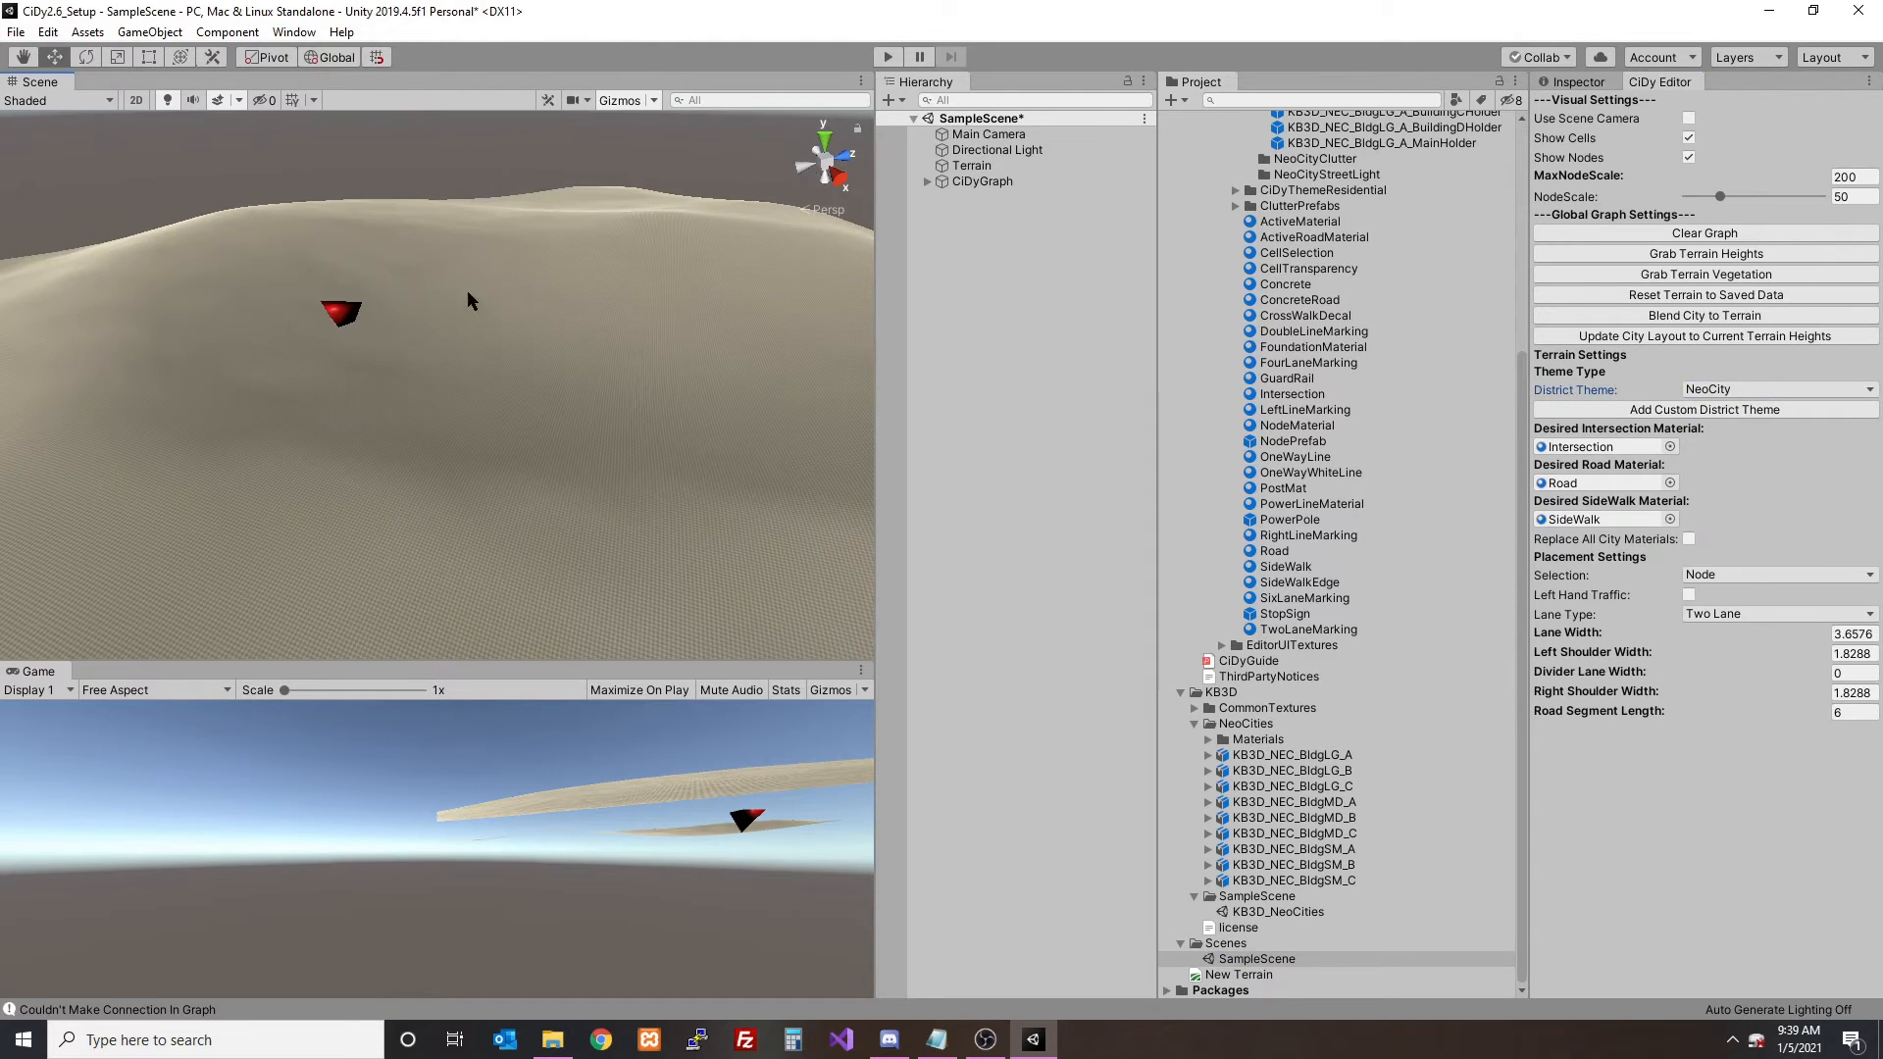
pyautogui.keyDown('shift'); pyautogui.click(412, 446); pyautogui.keyUp('shift')
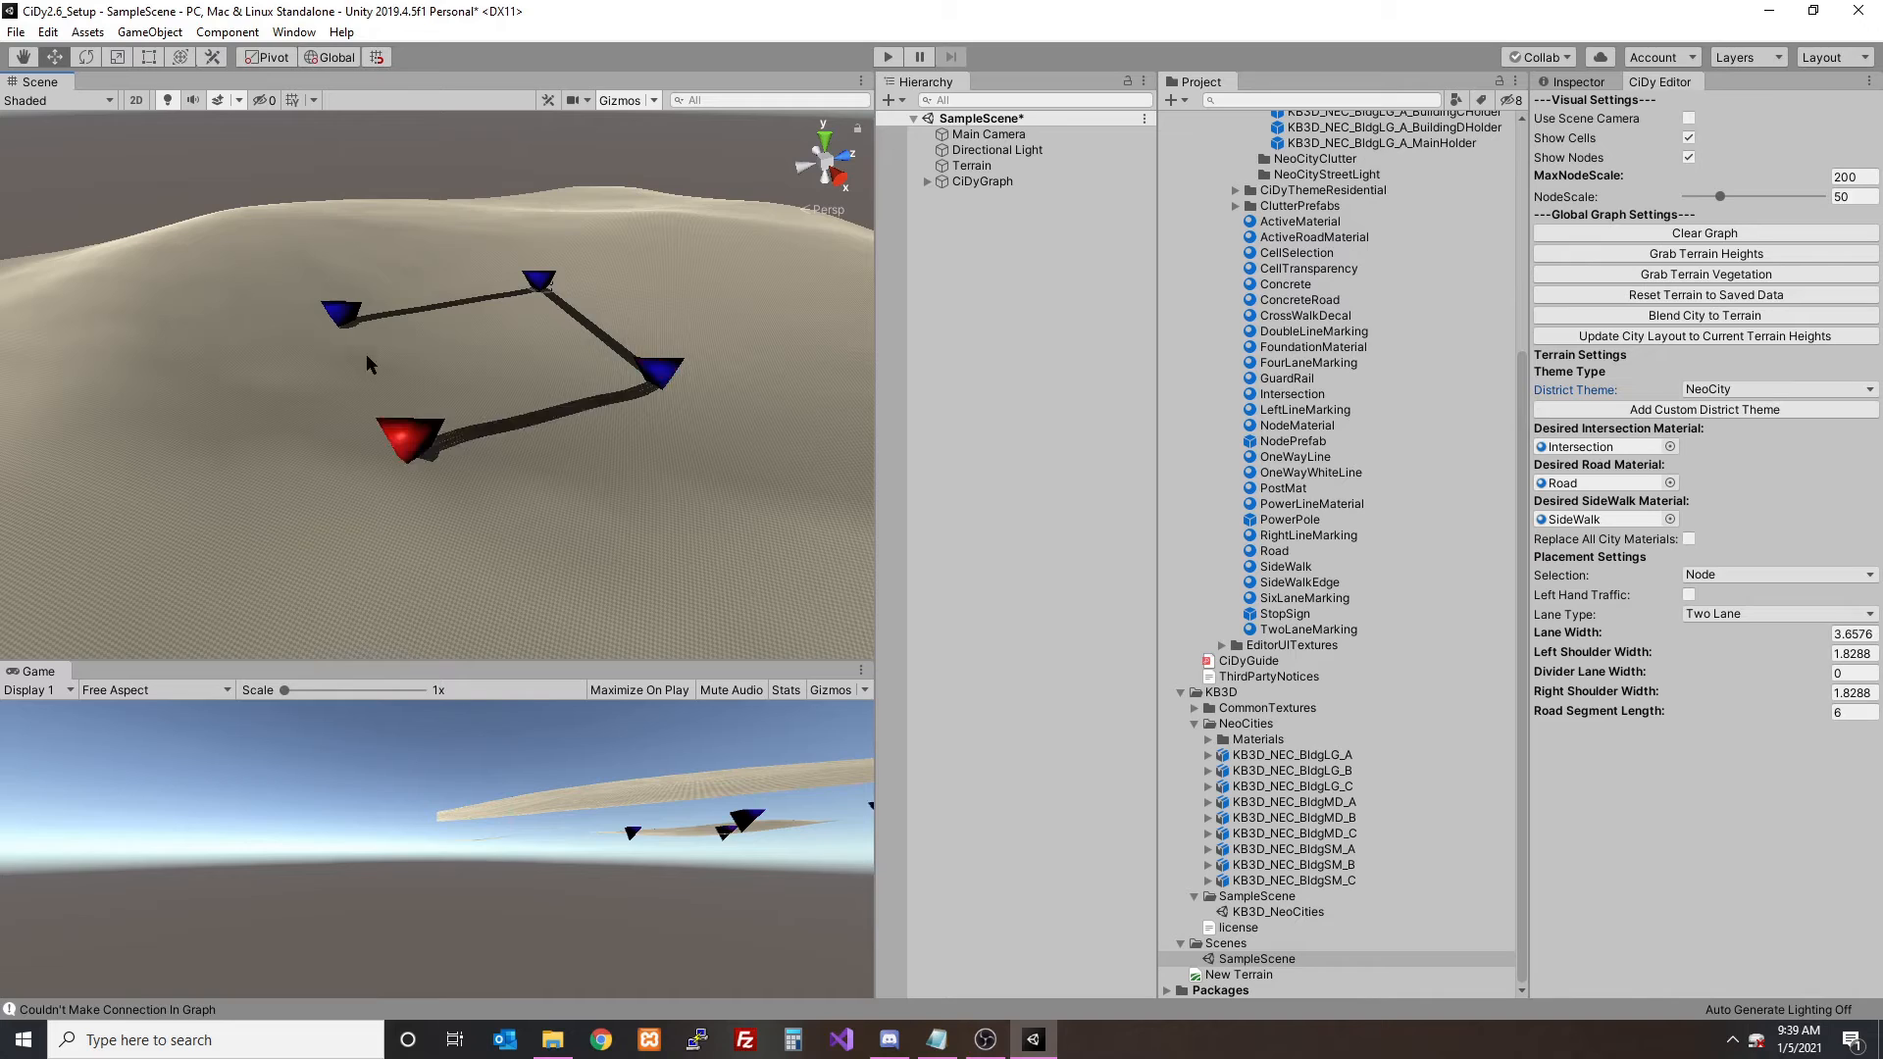
pyautogui.scroll(5, 551, 376)
pyautogui.keyDown('alt'); pyautogui.moveTo(725, 393); pyautogui.dragTo(483, 386); pyautogui.keyUp('alt')
pyautogui.click(1688, 157)
pyautogui.click(1689, 137)
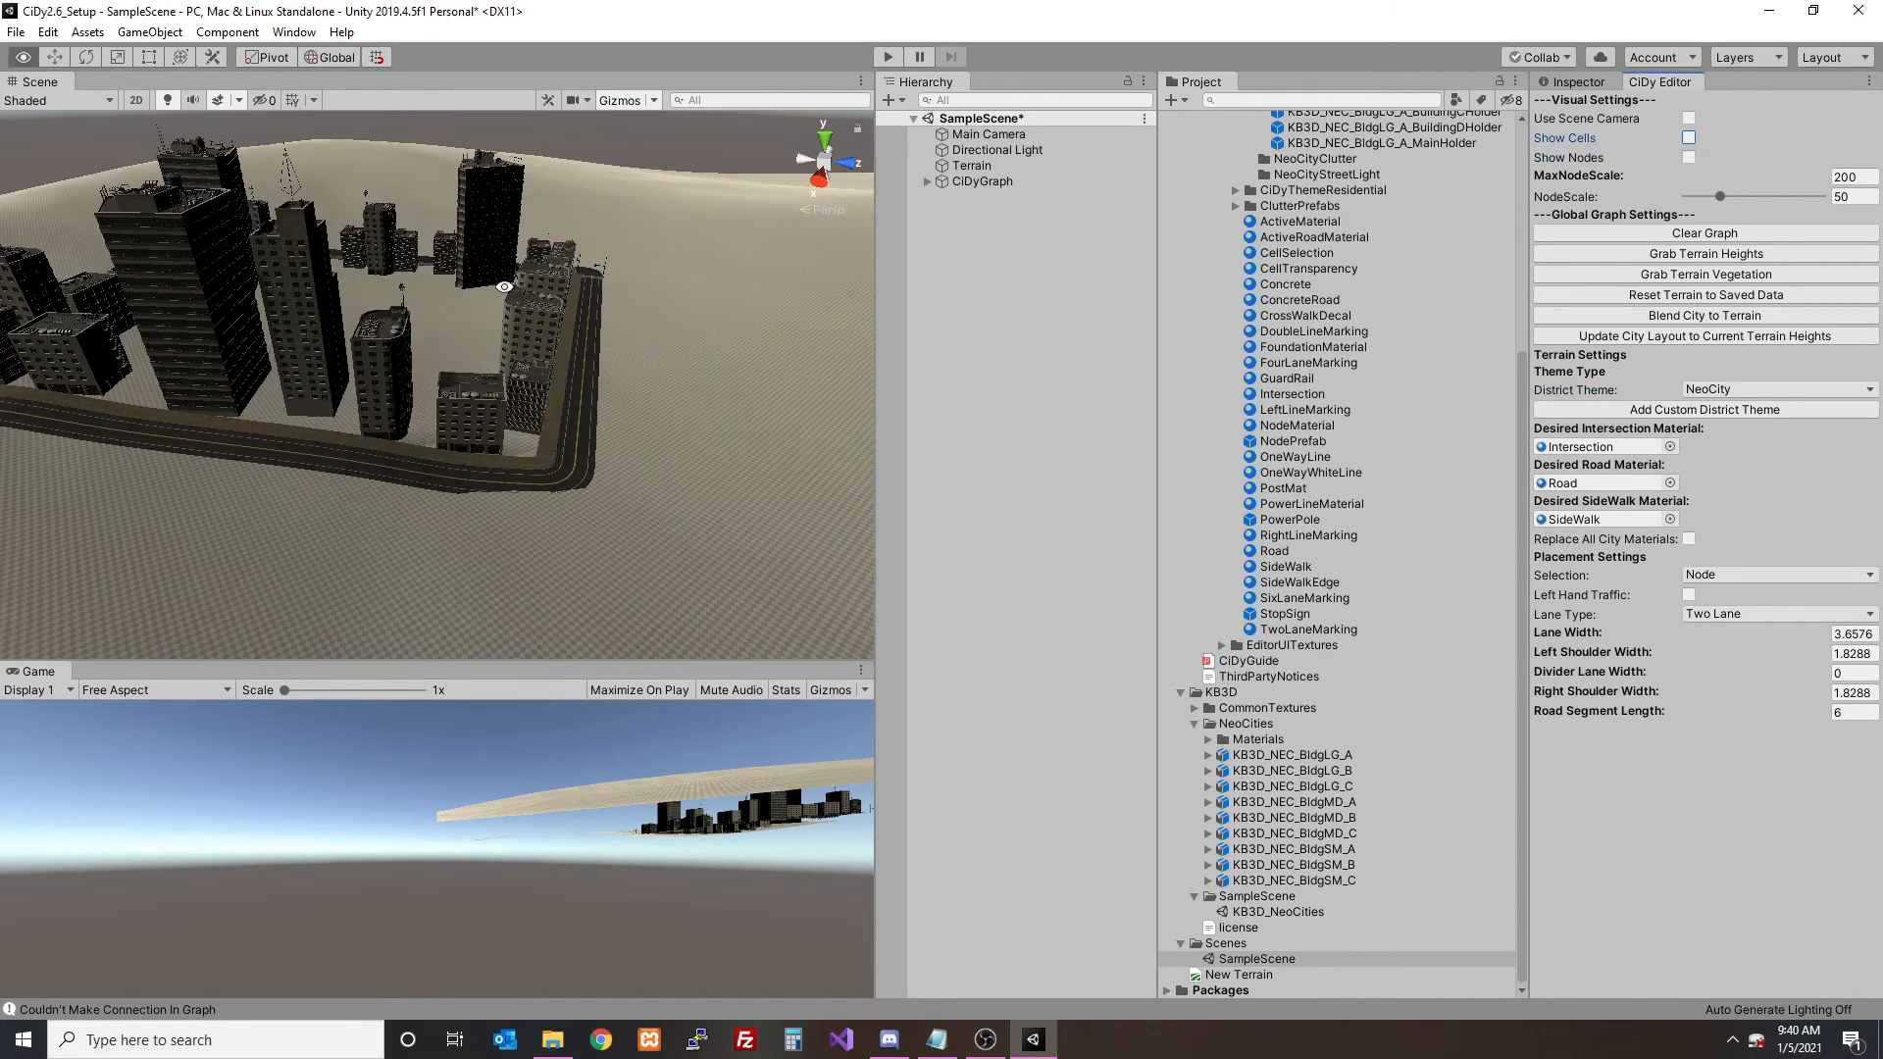
# - Blend the generated city block into the terrain
pyautogui.keyDown('alt'); pyautogui.moveTo(451, 314); pyautogui.dragTo(686, 294); pyautogui.keyUp('alt')
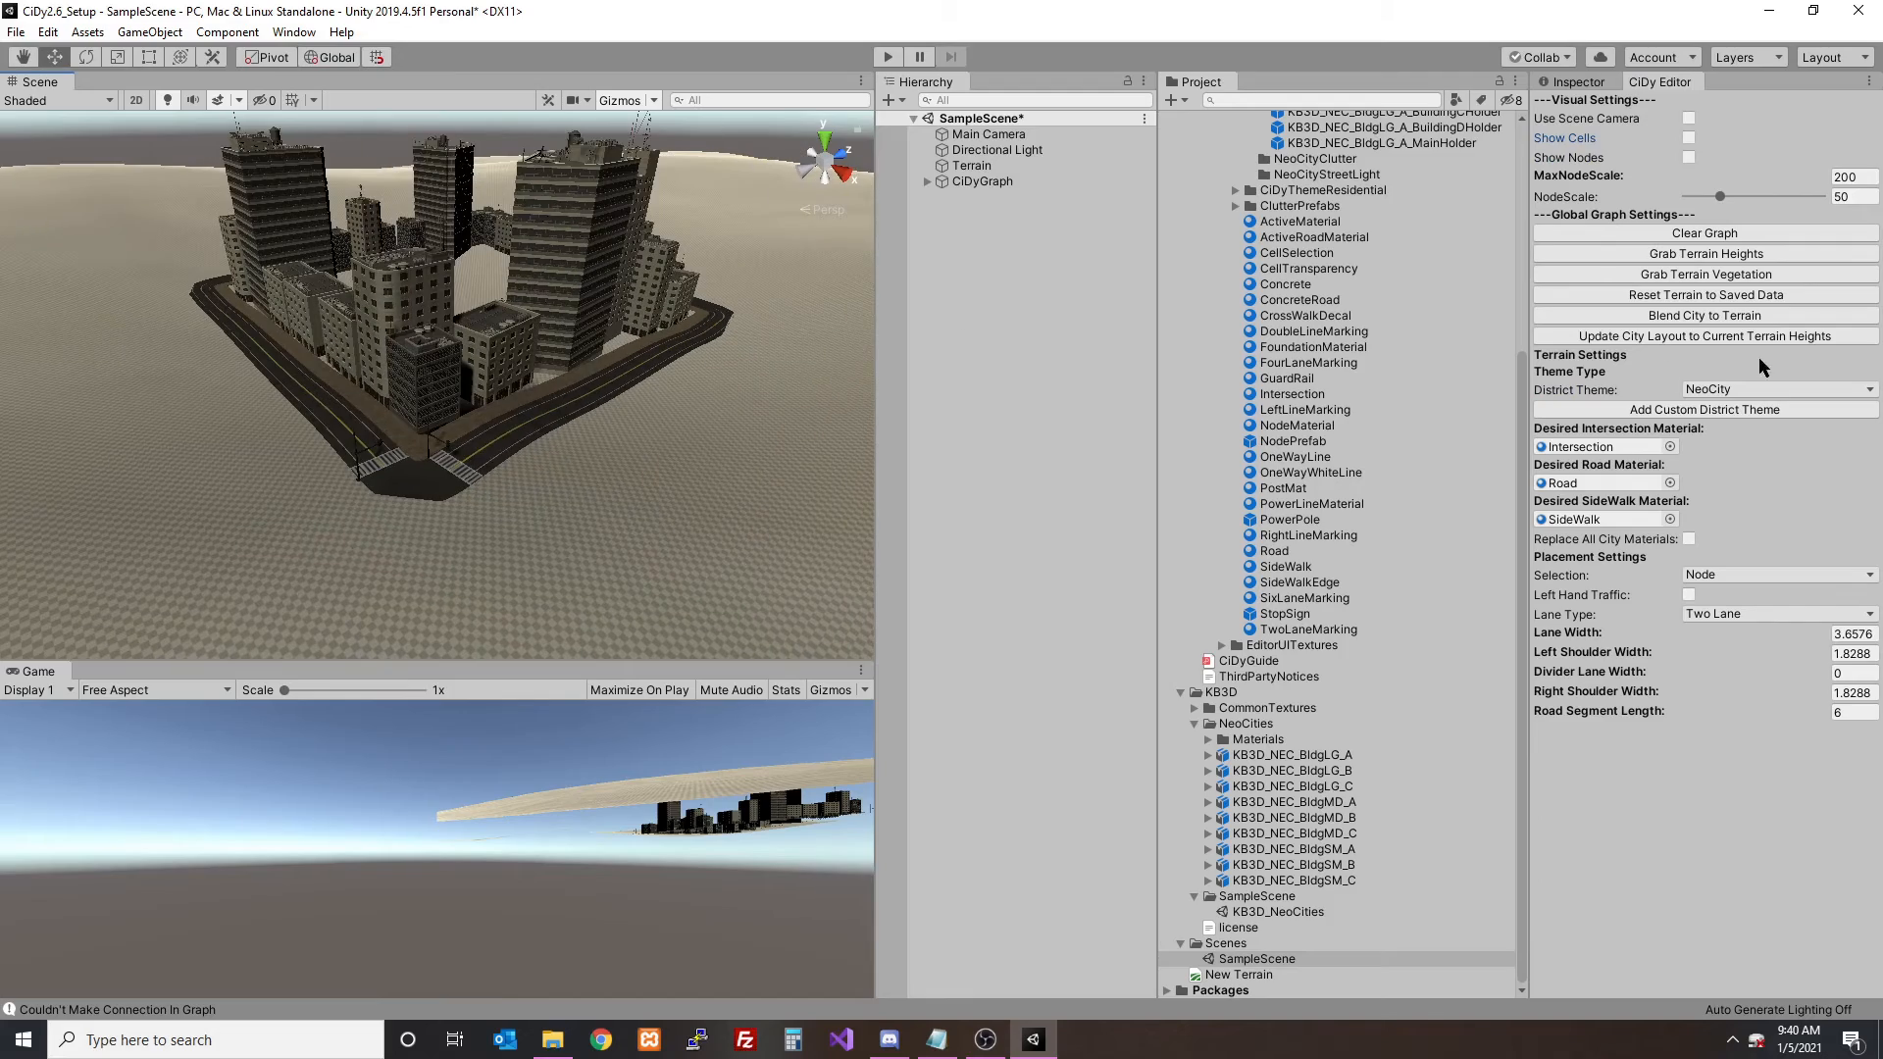
pyautogui.click(1717, 316)
pyautogui.click(1006, 560)
# - Bend road V2V3 outward by moving its two middle control points away from the block, and regenerate the road
pyautogui.keyDown('alt'); pyautogui.moveTo(598, 392); pyautogui.dragTo(605, 480); pyautogui.keyUp('alt')
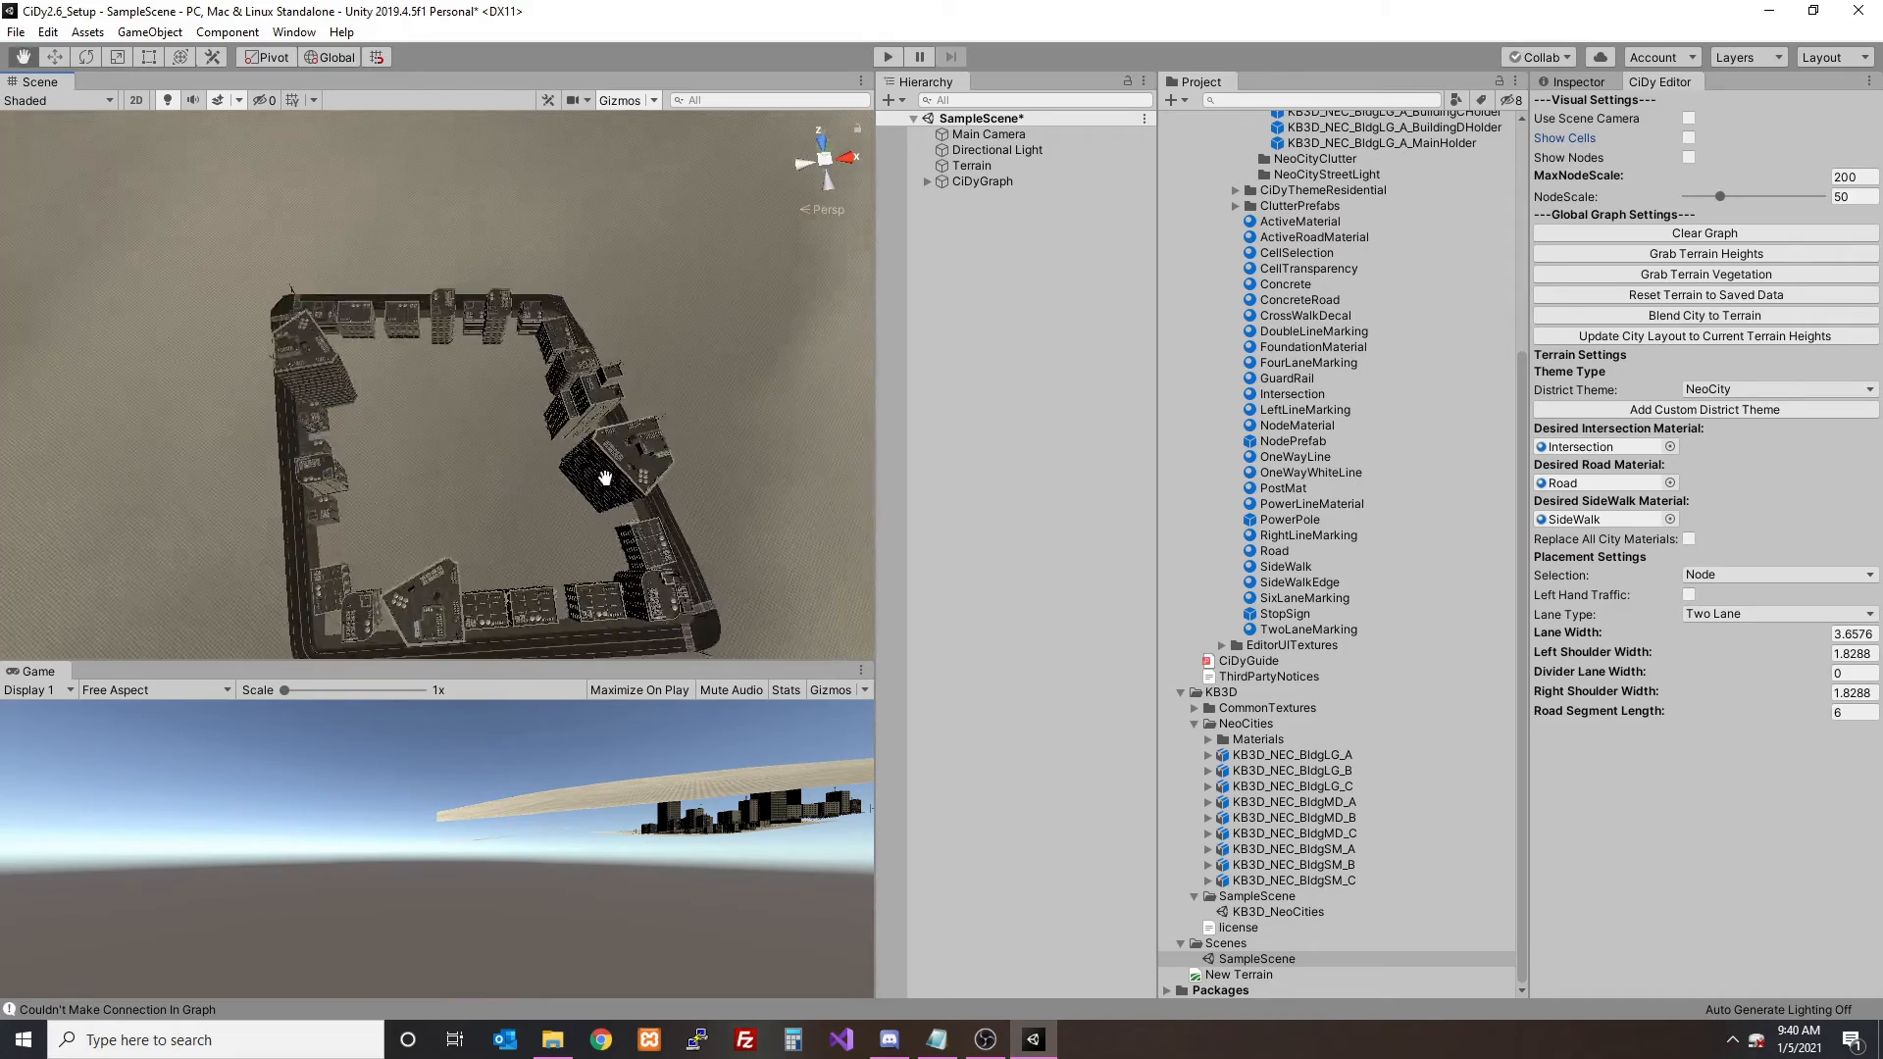
pyautogui.scroll(3, 605, 480)
pyautogui.moveTo(605, 479); pyautogui.dragTo(480, 445, button='middle')
pyautogui.click(418, 387)
pyautogui.moveTo(399, 283); pyautogui.dragTo(530, 236)
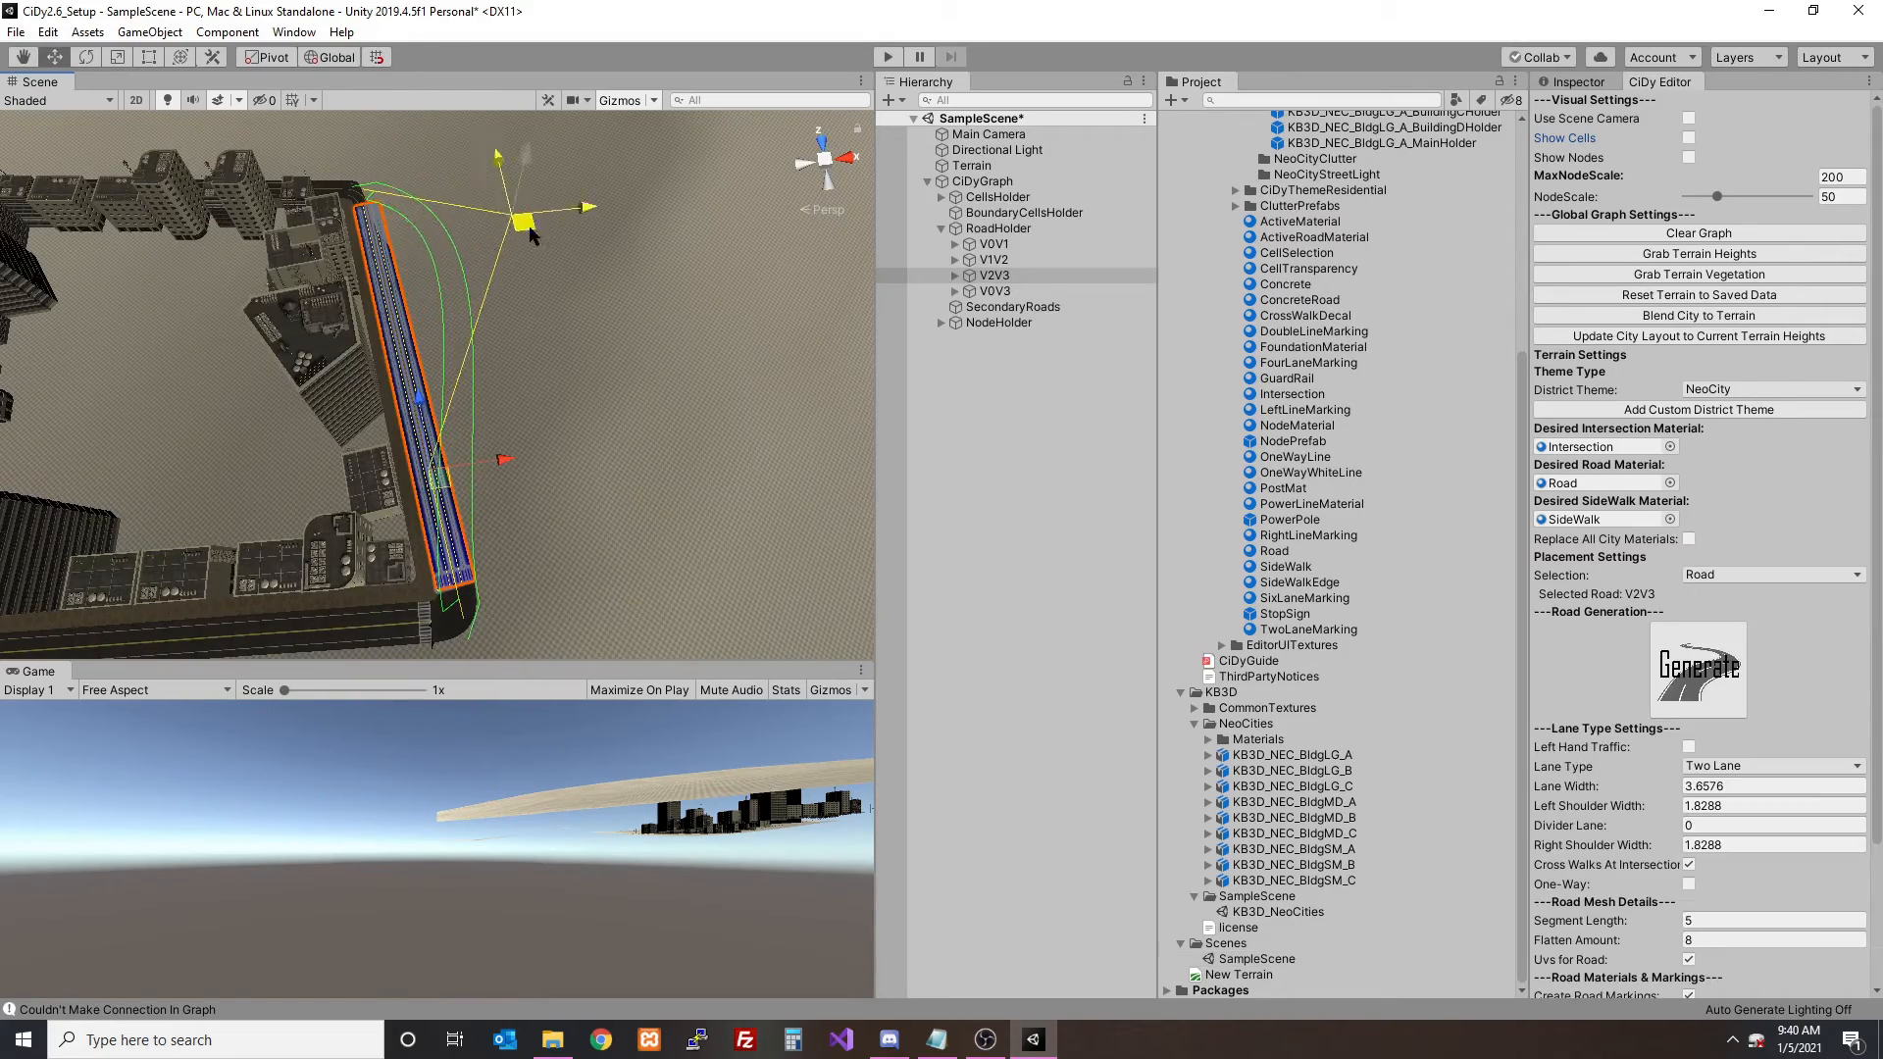
pyautogui.moveTo(421, 485); pyautogui.dragTo(542, 471)
pyautogui.click(1713, 690)
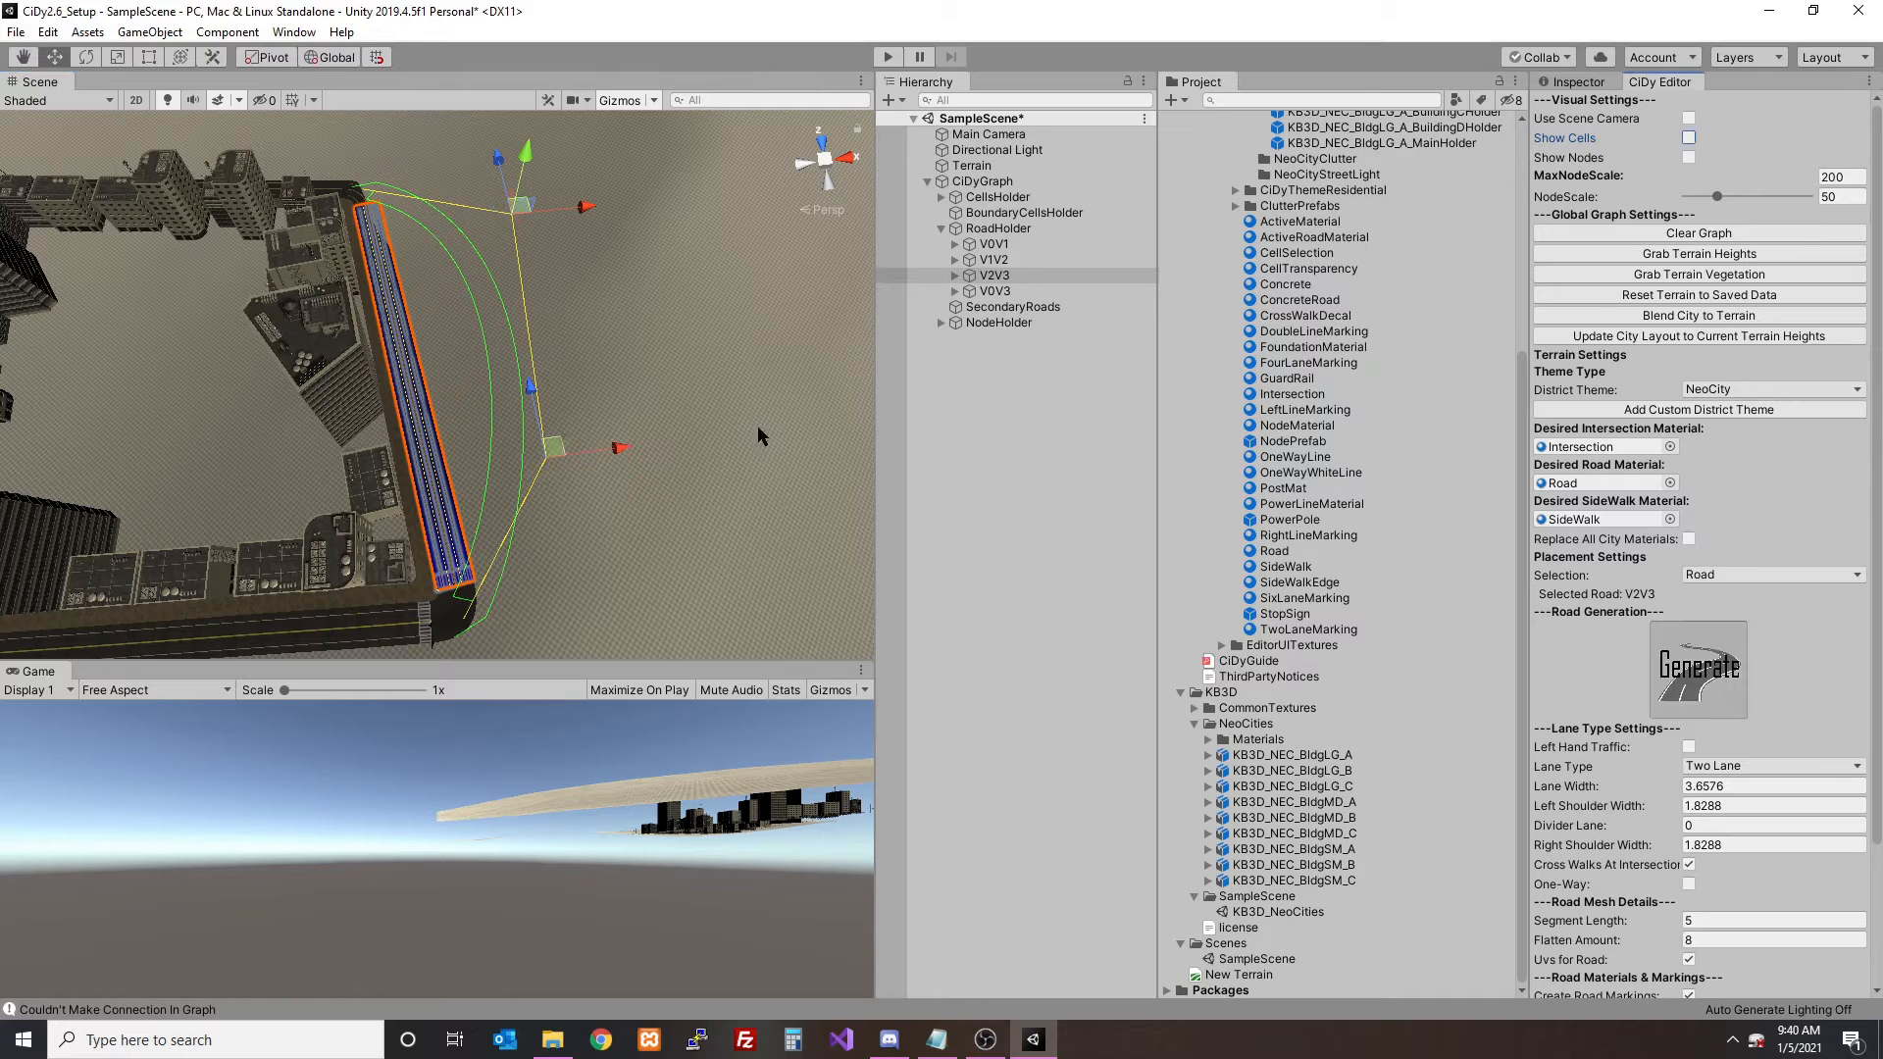
# - Bend road V0V1 outward by moving its two middle control points, and regenerate the road
pyautogui.keyDown('alt'); pyautogui.moveTo(568, 402); pyautogui.dragTo(510, 453); pyautogui.keyUp('alt')
pyautogui.click(479, 472)
pyautogui.moveTo(446, 540); pyautogui.dragTo(520, 581)
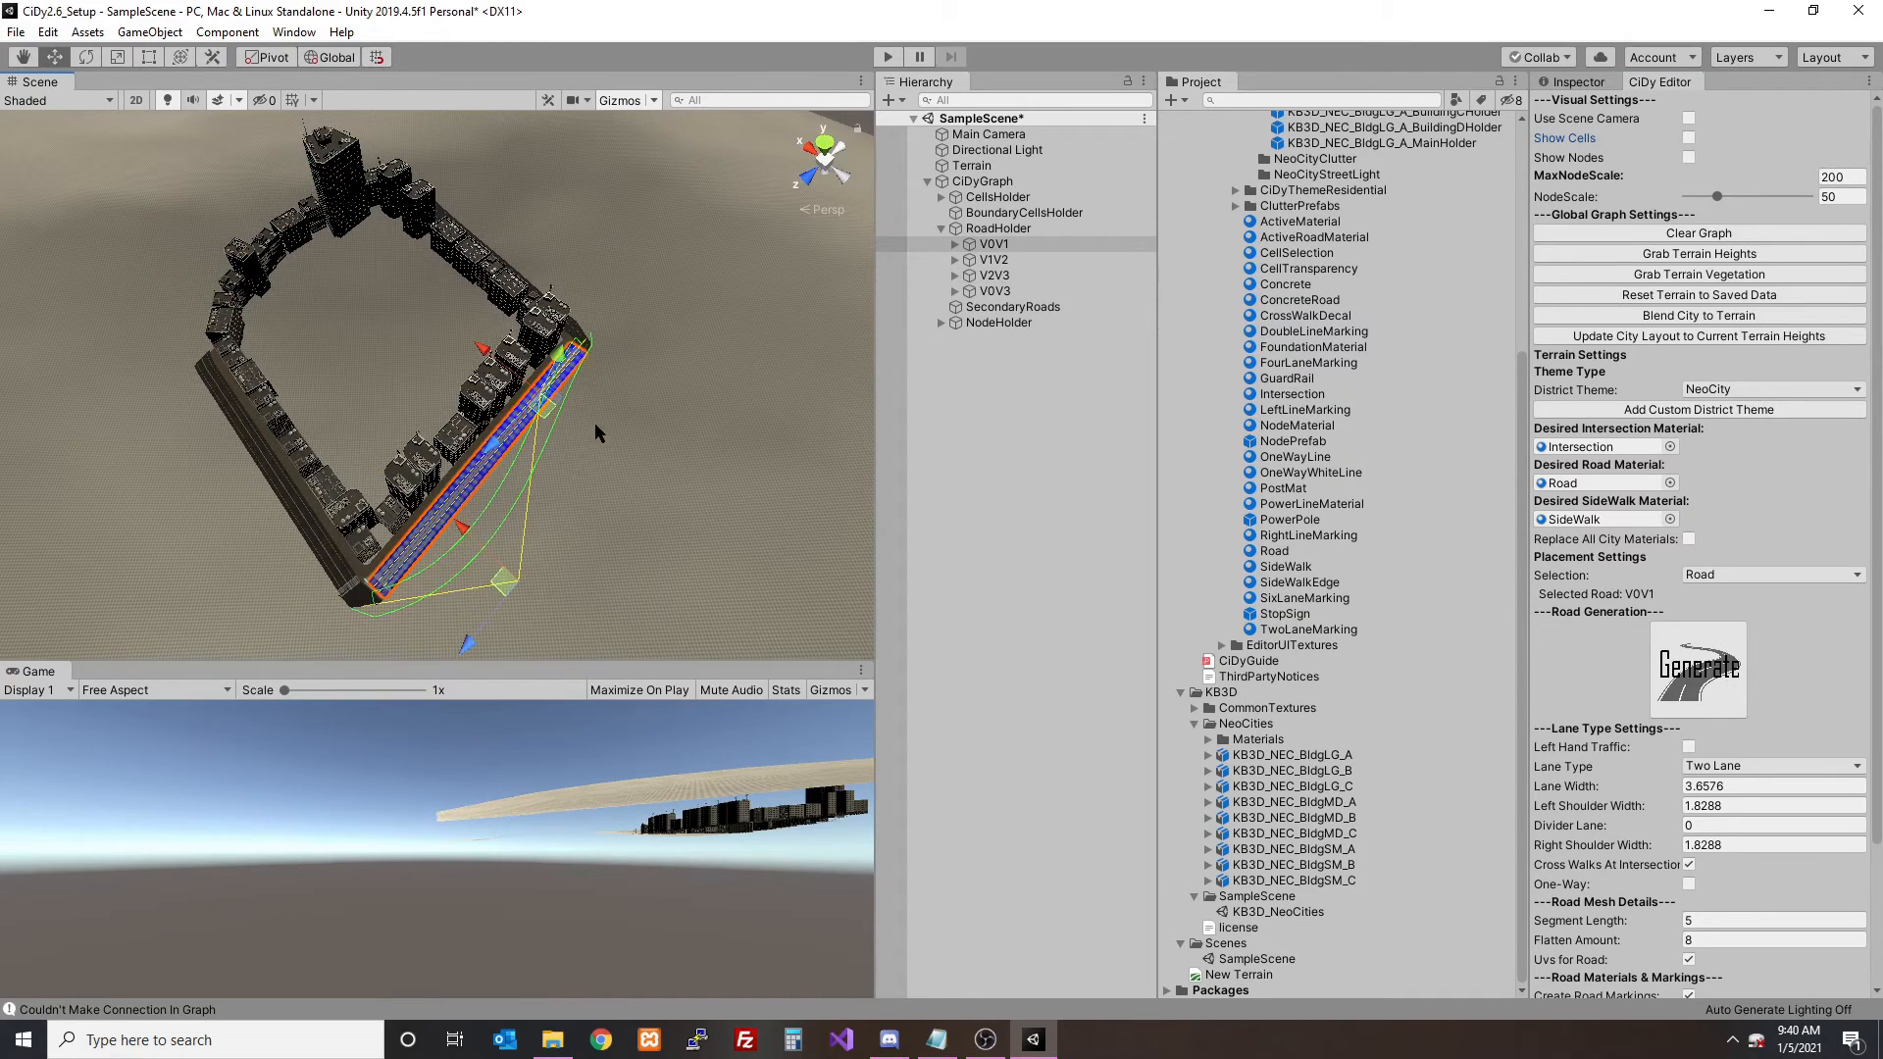
pyautogui.moveTo(556, 413); pyautogui.dragTo(631, 459)
pyautogui.click(1723, 673)
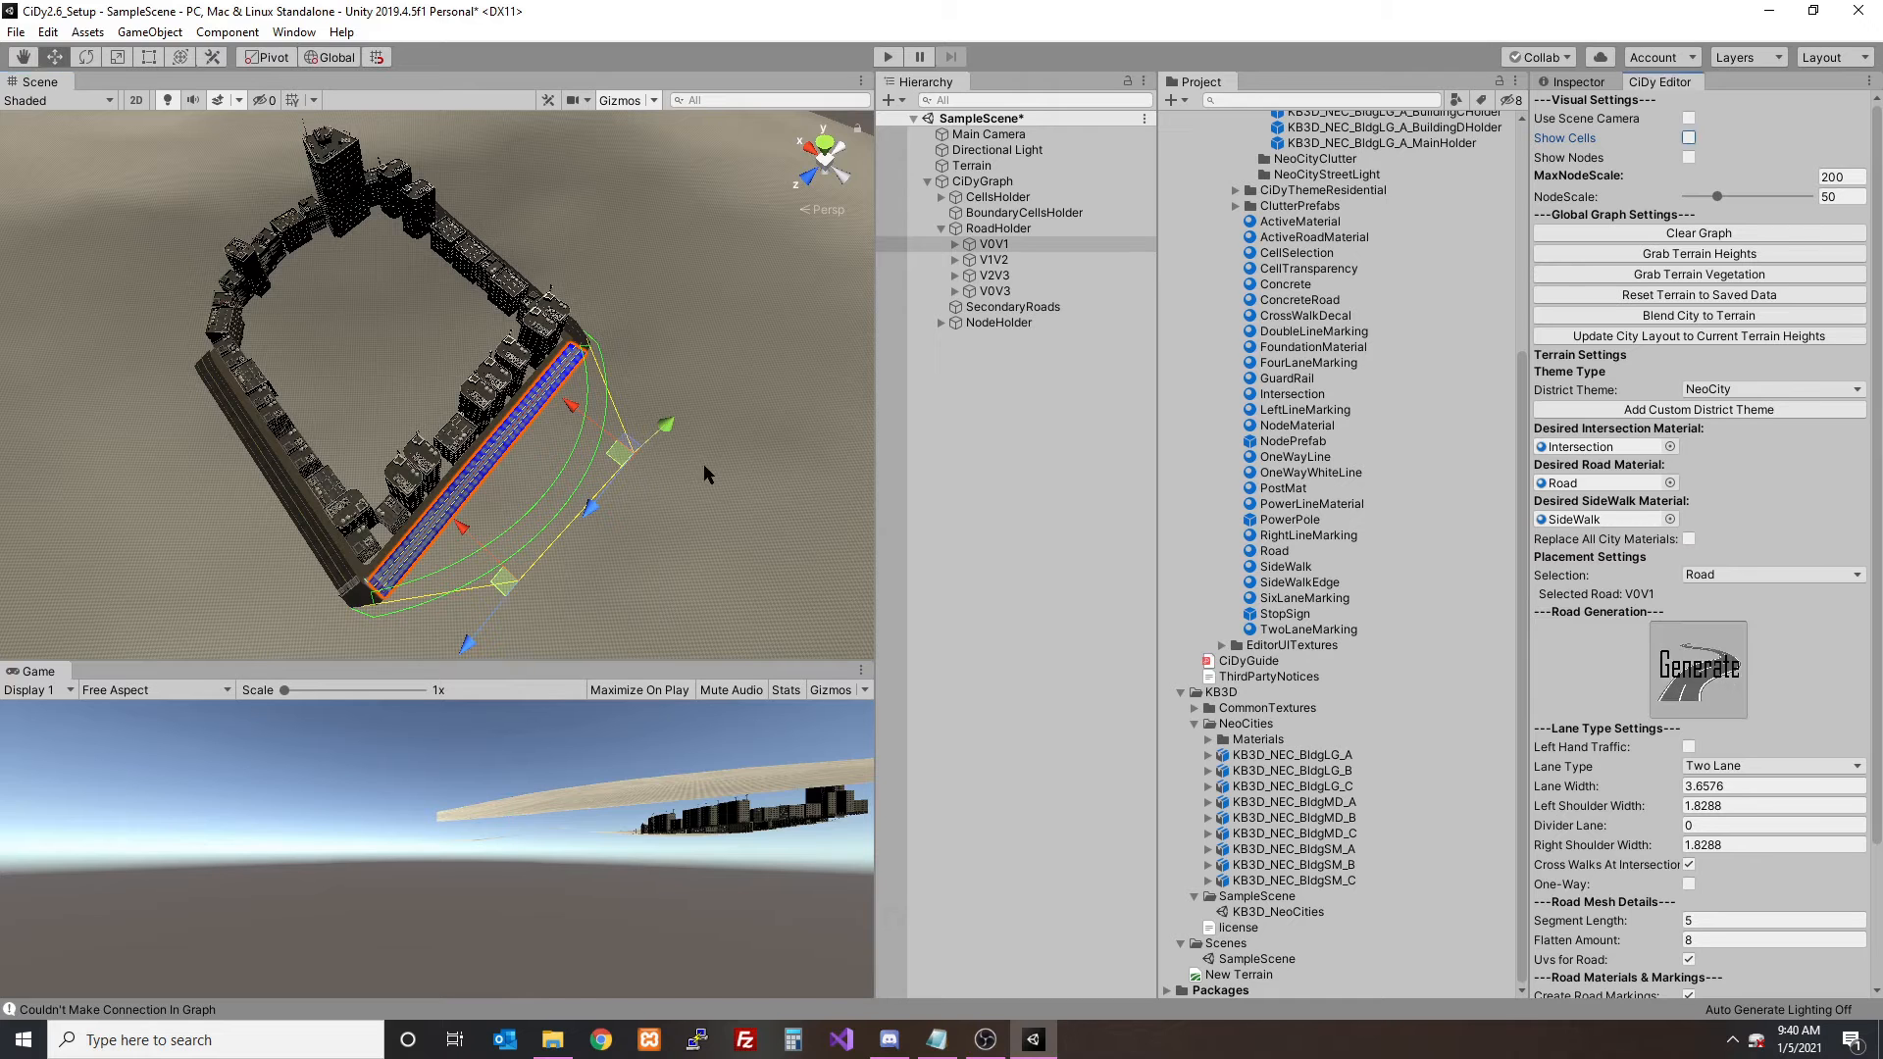
# - Deselect the road and blend the reshaped city layout into the terrain
pyautogui.click(519, 522)
pyautogui.keyDown('alt'); pyautogui.moveTo(518, 522); pyautogui.dragTo(843, 402); pyautogui.keyUp('alt')
pyautogui.click(1698, 313)
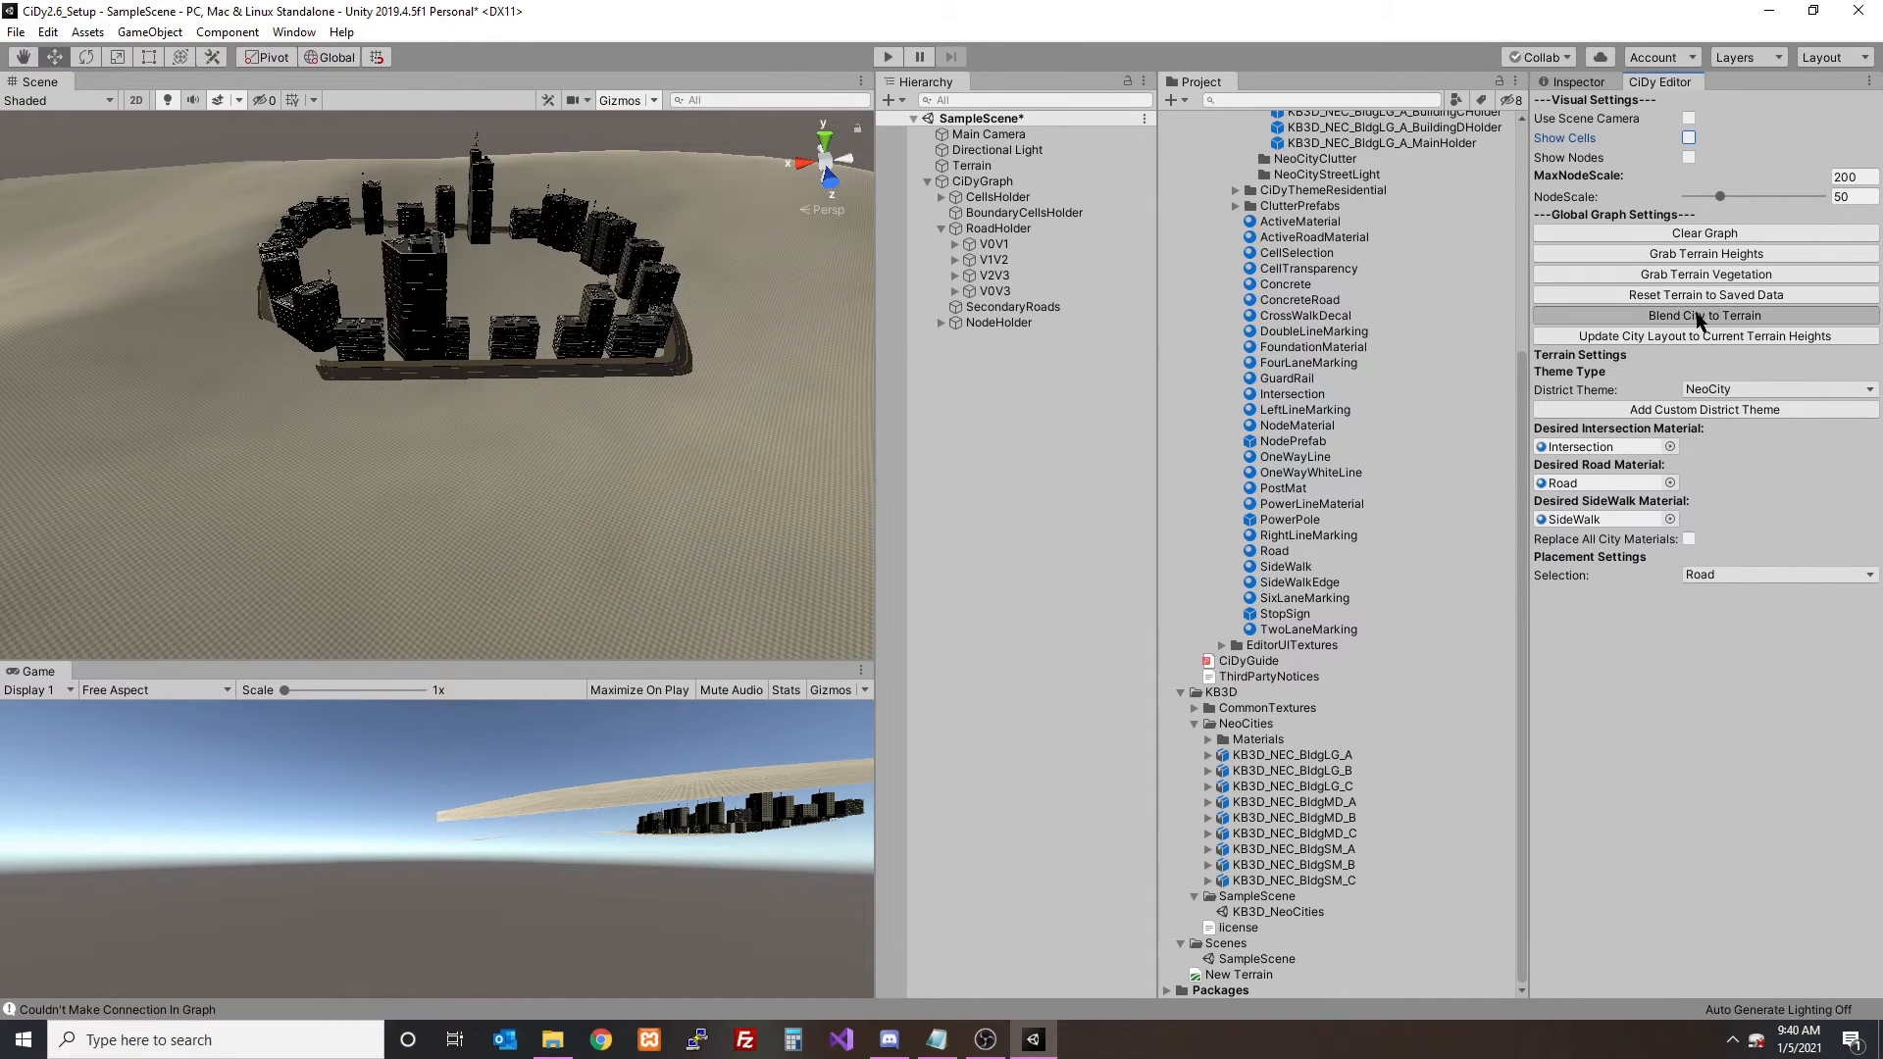
pyautogui.click(1038, 550)
pyautogui.click(1045, 553)
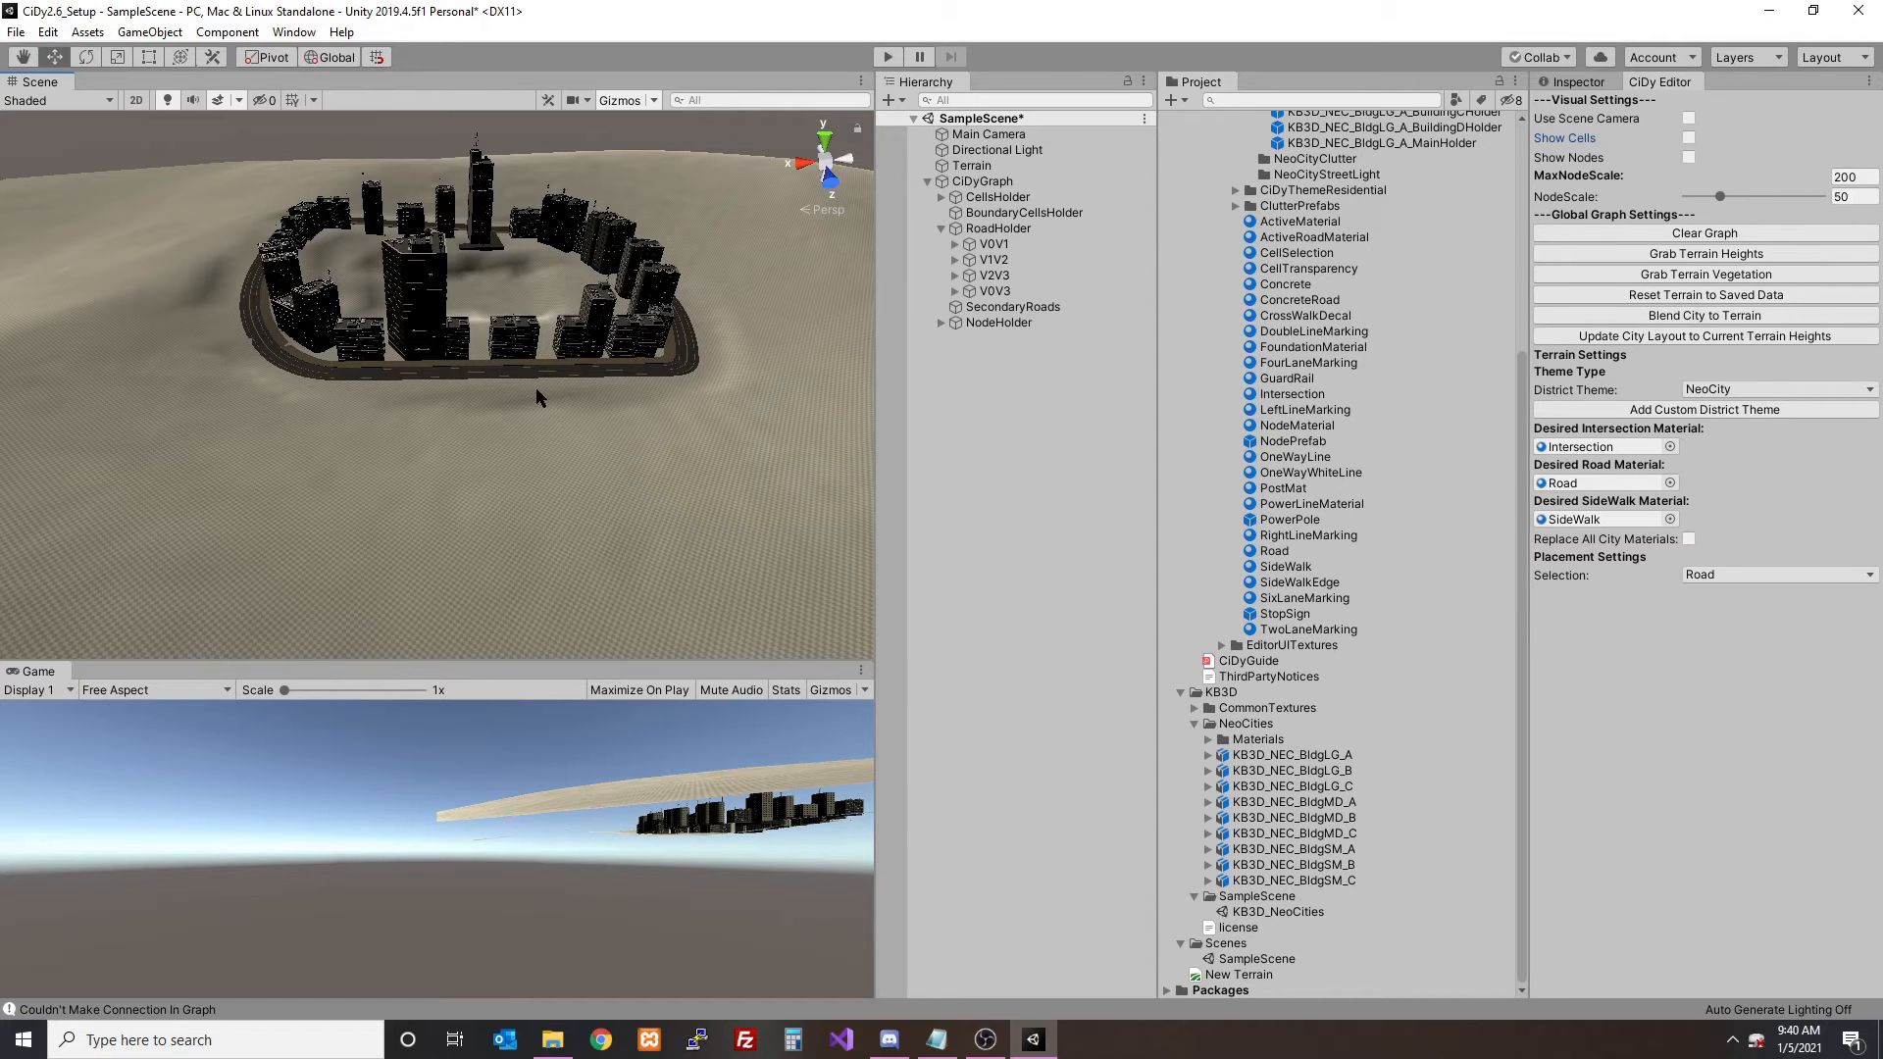
# - Examine the curved roads and NeoCity buildings on the blended terrain, toggling the scene lighting to check them
pyautogui.scroll(6, 647, 281)
pyautogui.keyDown('alt'); pyautogui.moveTo(648, 281); pyautogui.dragTo(460, 282); pyautogui.keyUp('alt')
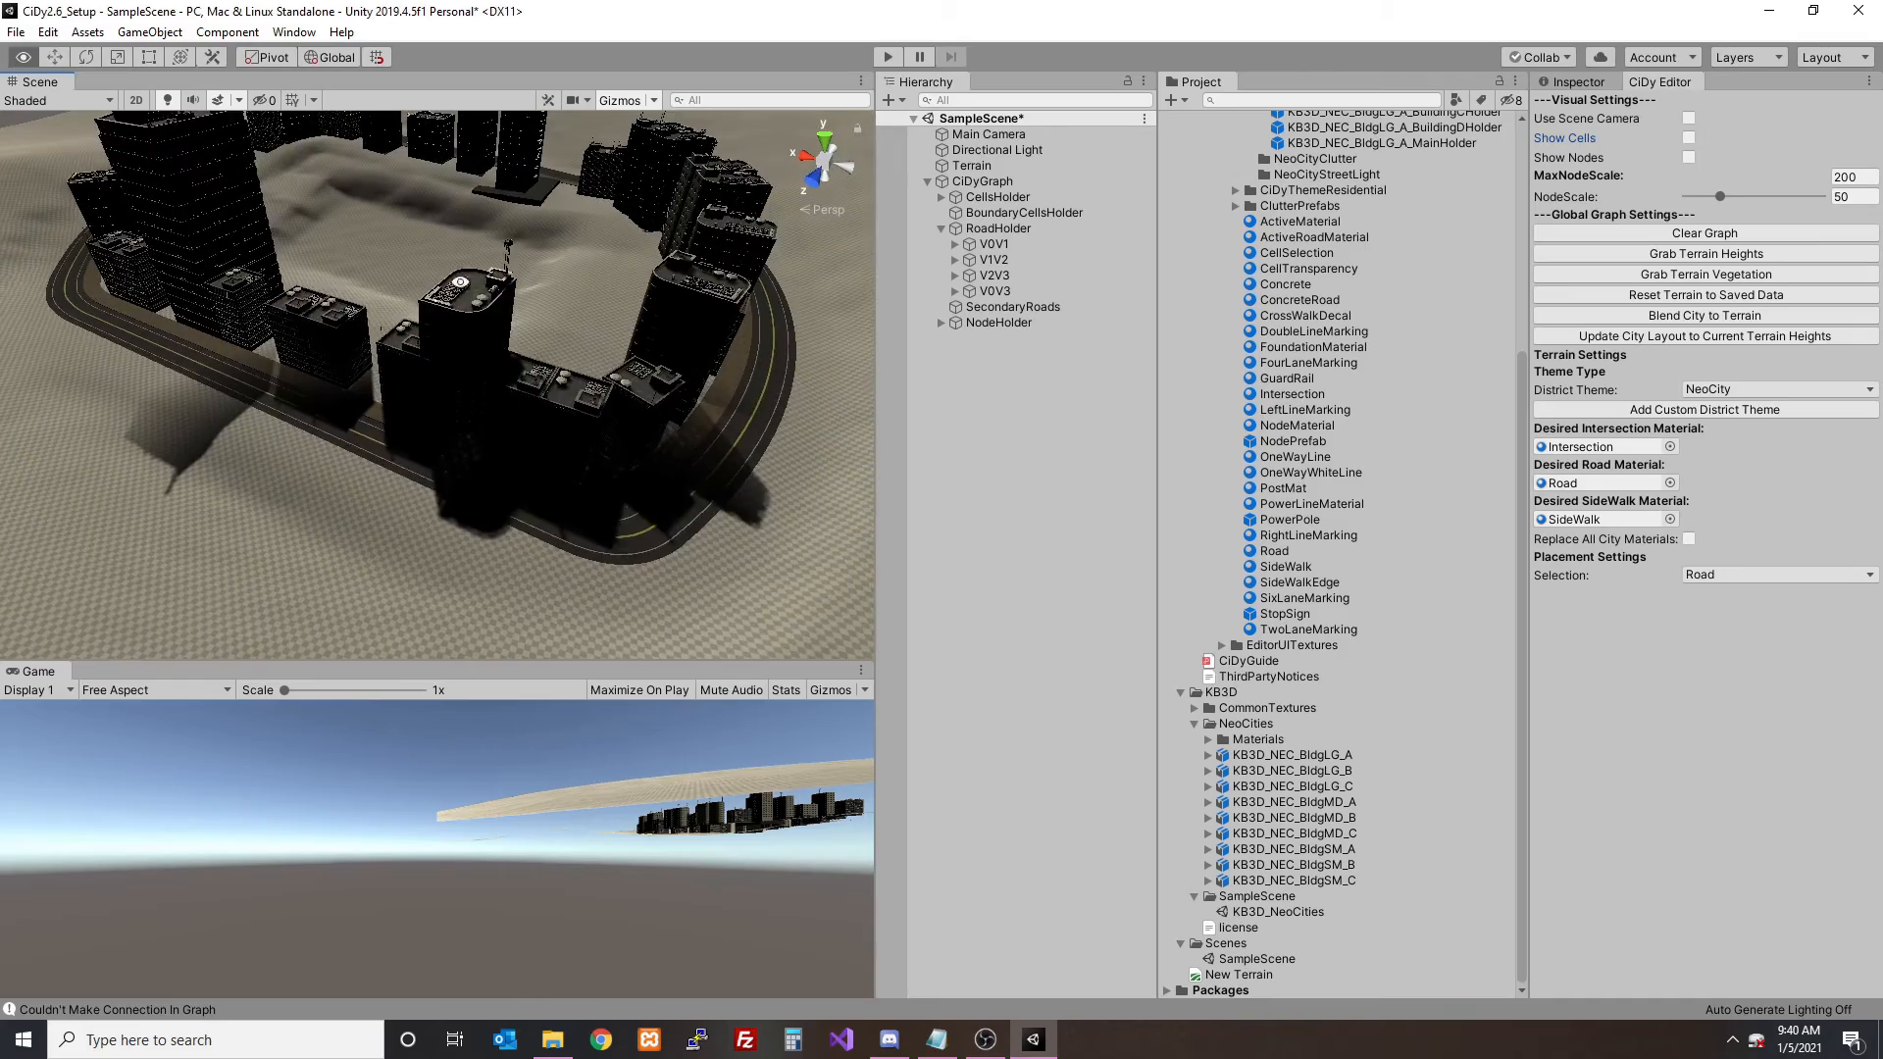
pyautogui.click(167, 103)
pyautogui.keyDown('alt'); pyautogui.moveTo(329, 230); pyautogui.dragTo(519, 392); pyautogui.keyUp('alt')
pyautogui.scroll(3, 520, 394)
pyautogui.click(168, 102)
pyautogui.click(219, 101)
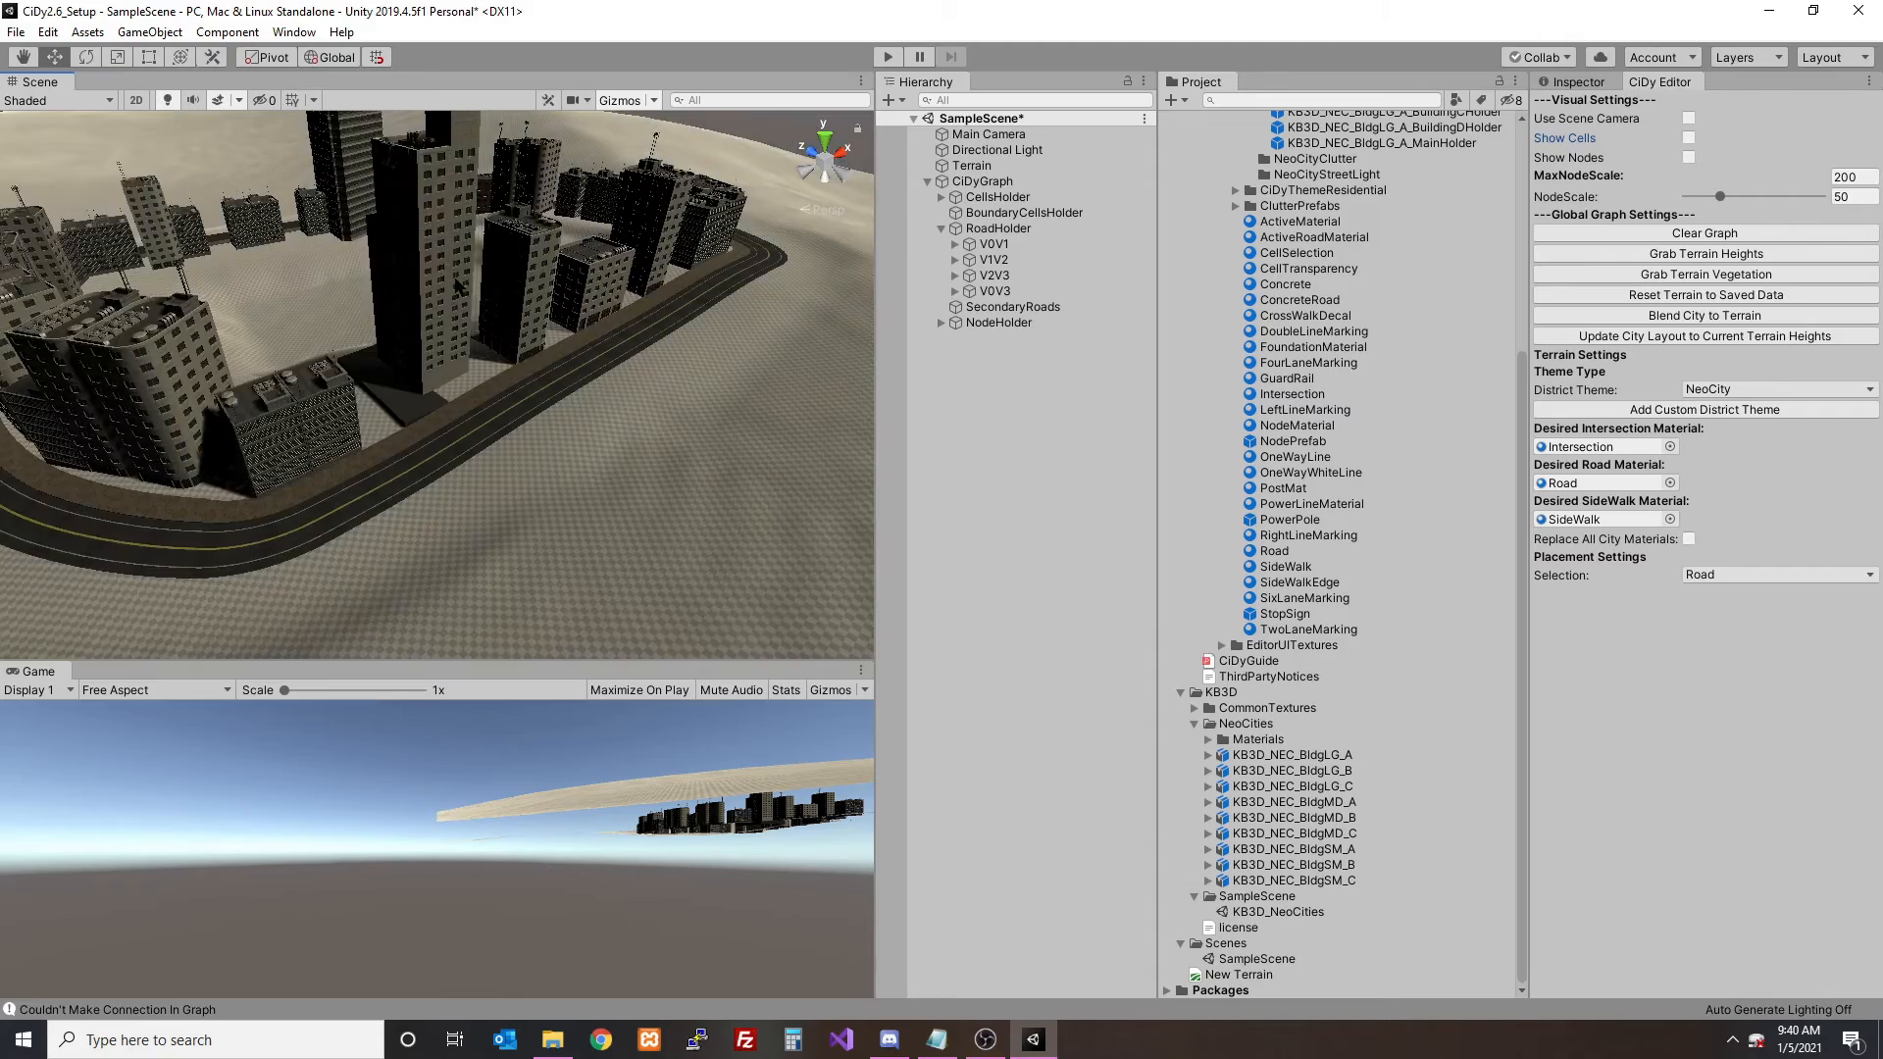
pyautogui.scroll(5, 549, 299)
pyautogui.keyDown('alt'); pyautogui.moveTo(554, 301); pyautogui.dragTo(692, 325); pyautogui.keyUp('alt')
pyautogui.scroll(-6, 592, 304)
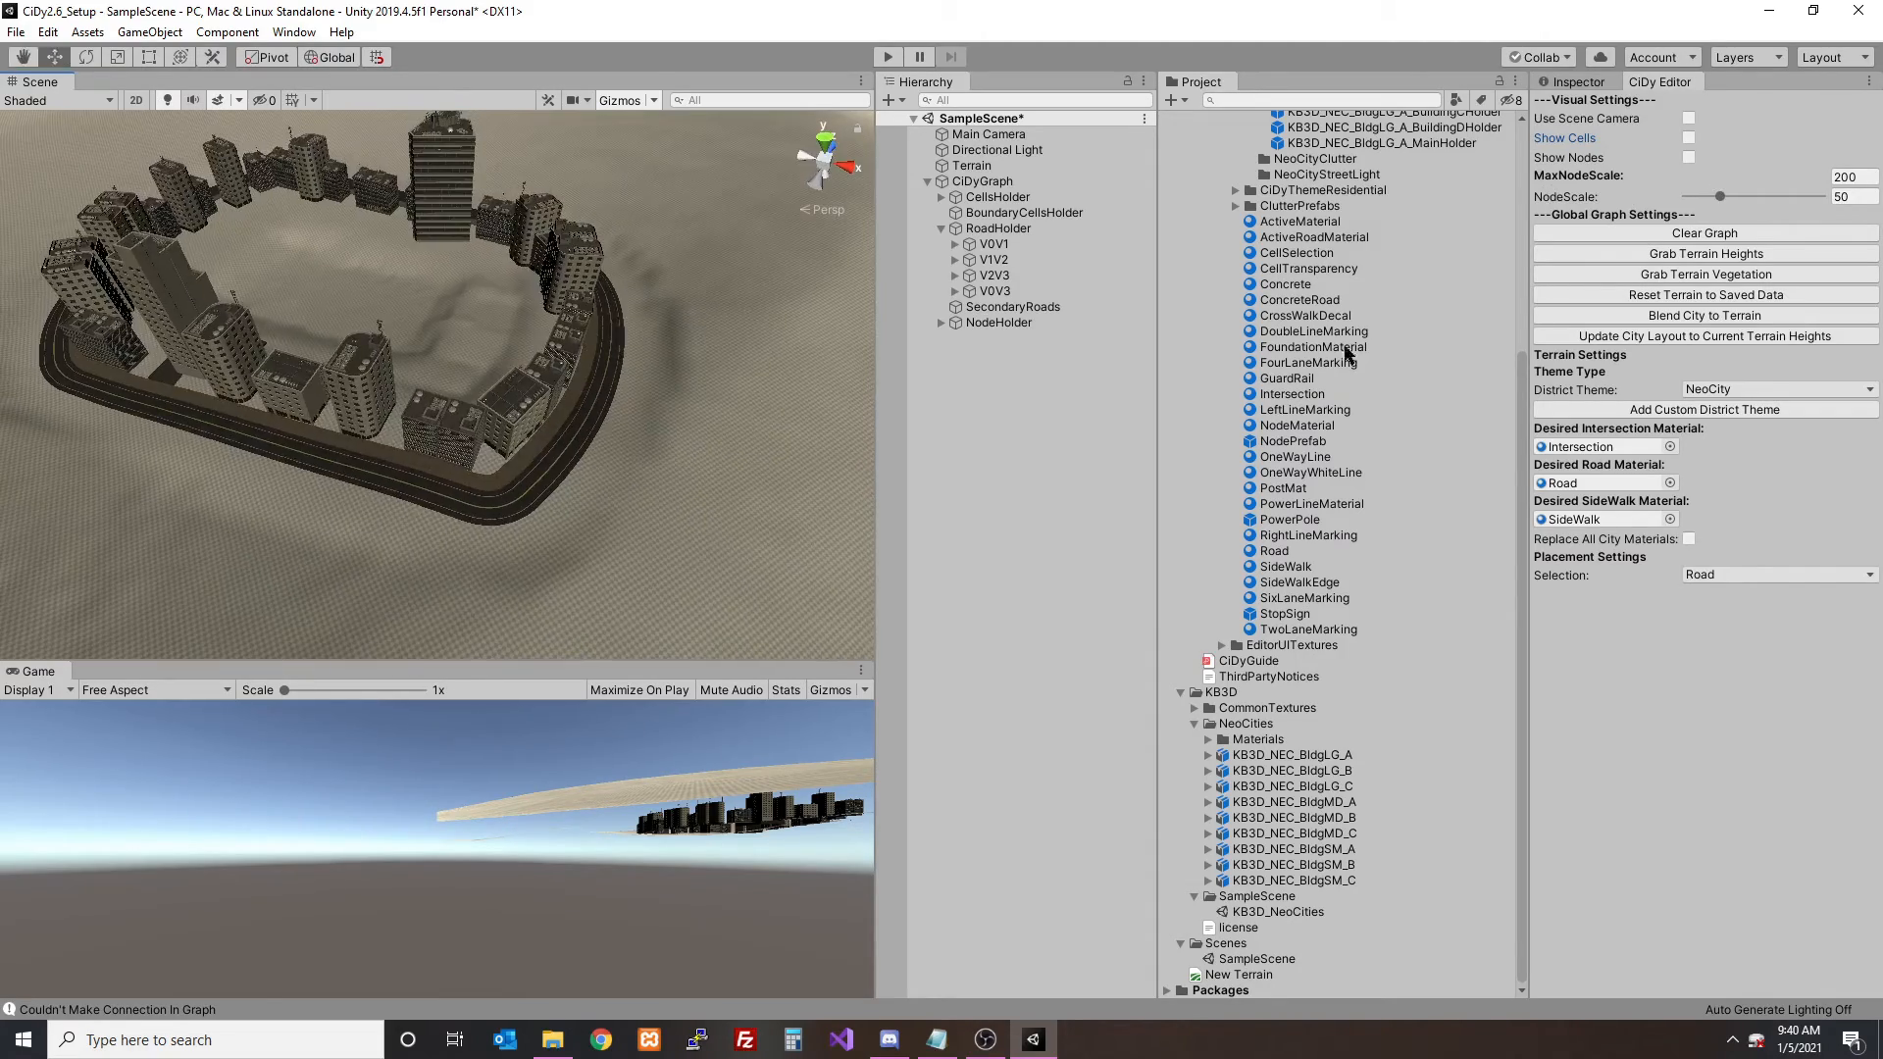
# - Clear the CiDy graph, then collapse the NeoCityBuildings folder and select the empty NeoCityClutter folder
pyautogui.click(1662, 235)
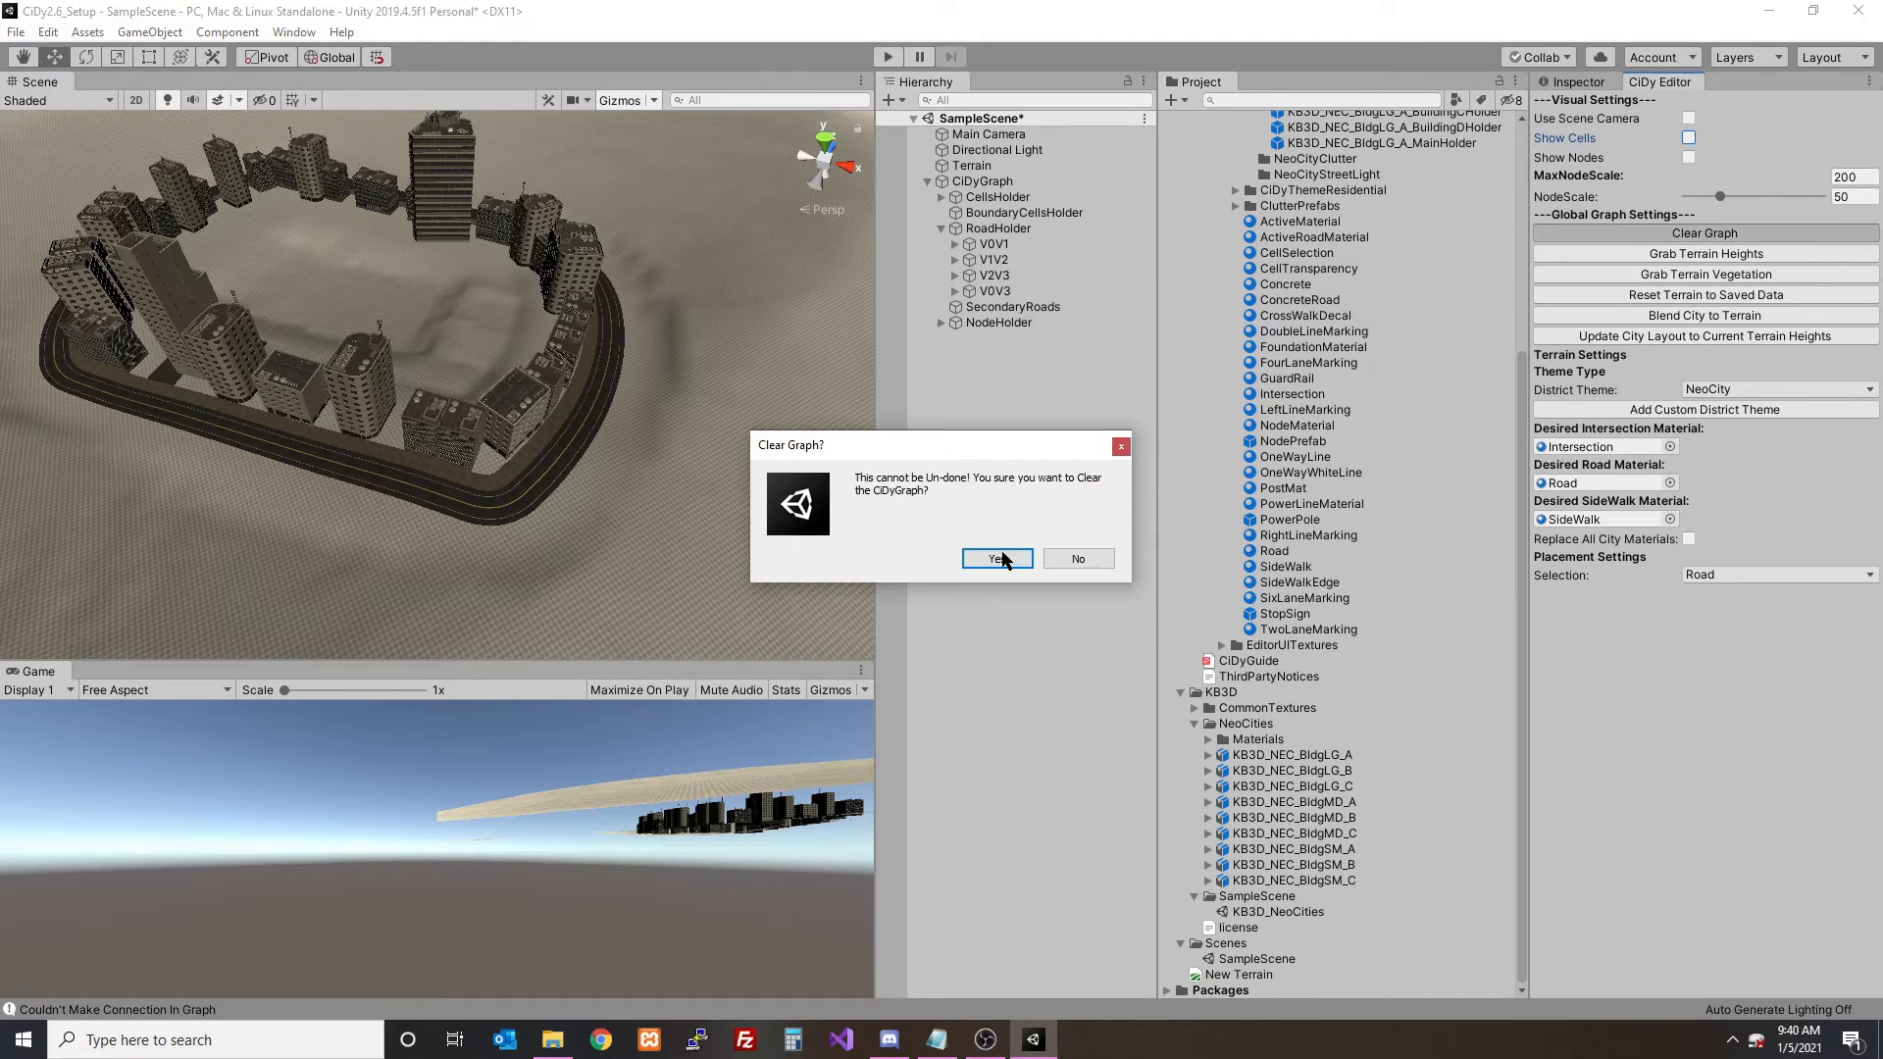
pyautogui.click(1002, 555)
pyautogui.scroll(6, 1354, 323)
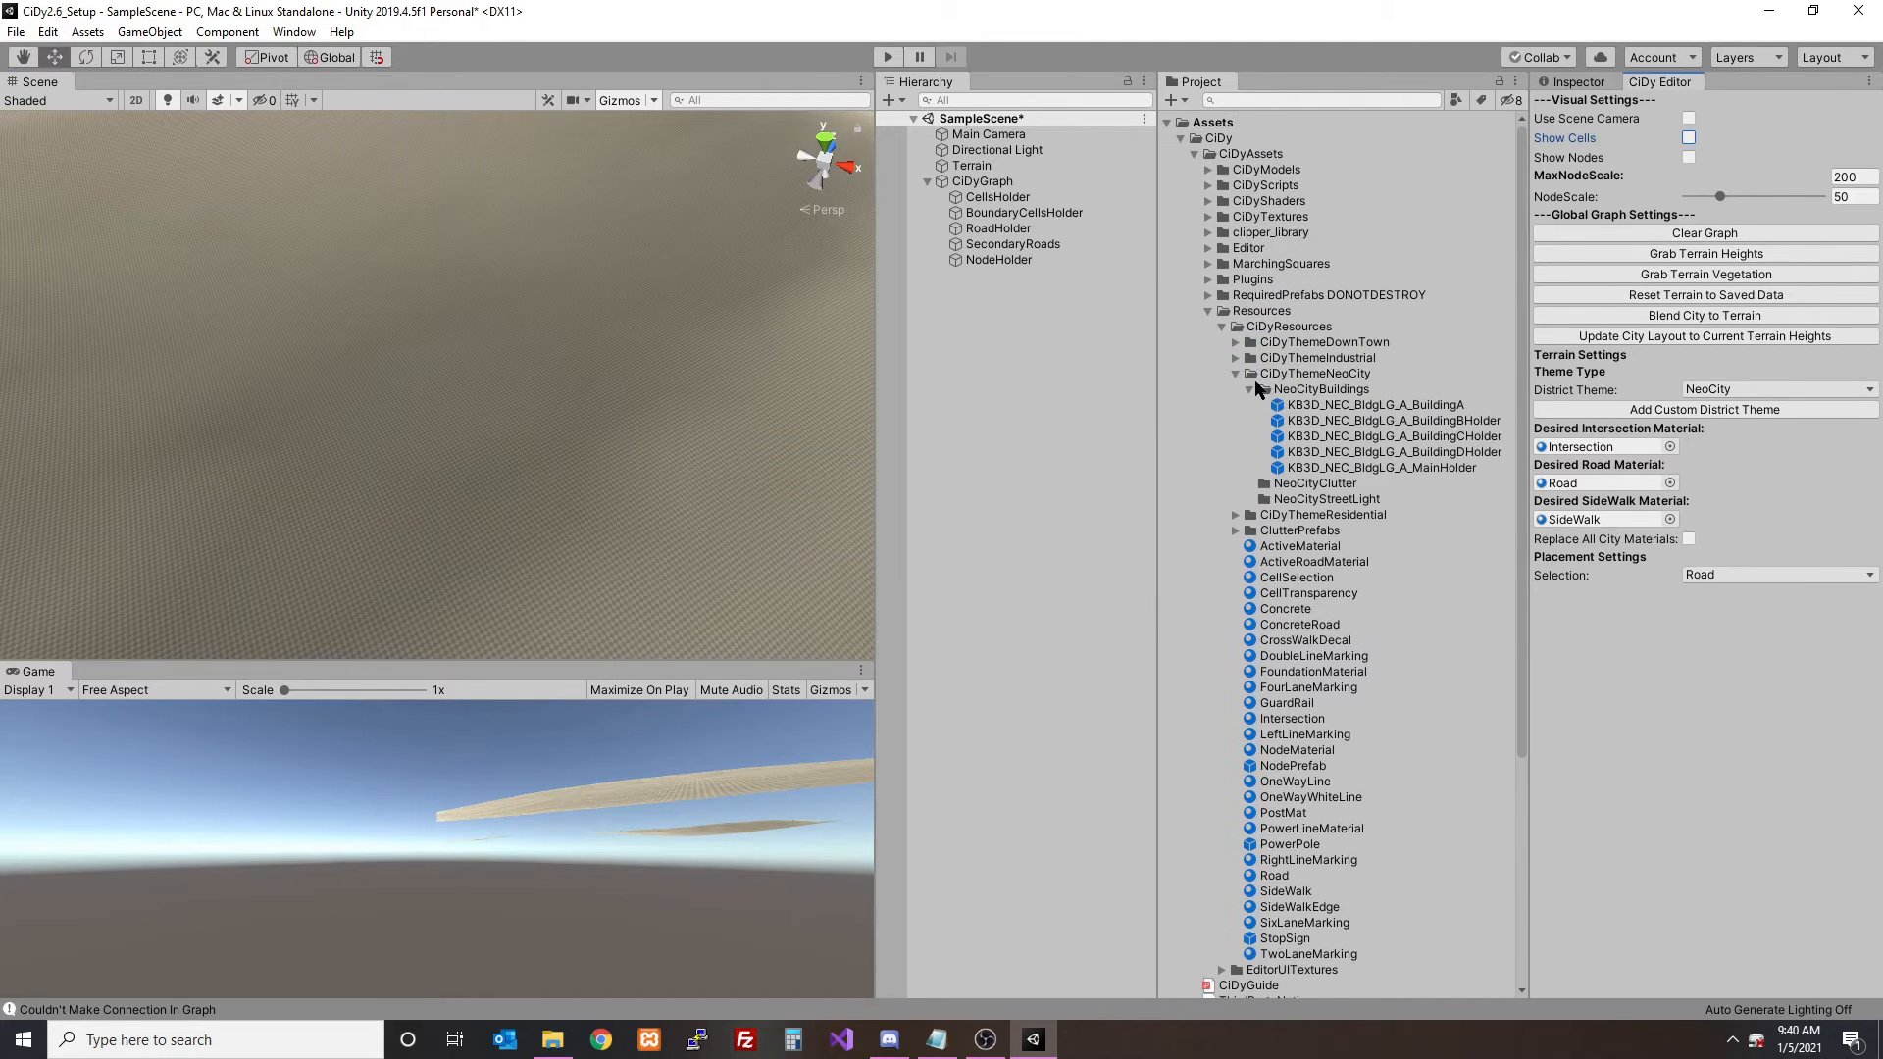
pyautogui.click(1249, 389)
pyautogui.click(1305, 406)
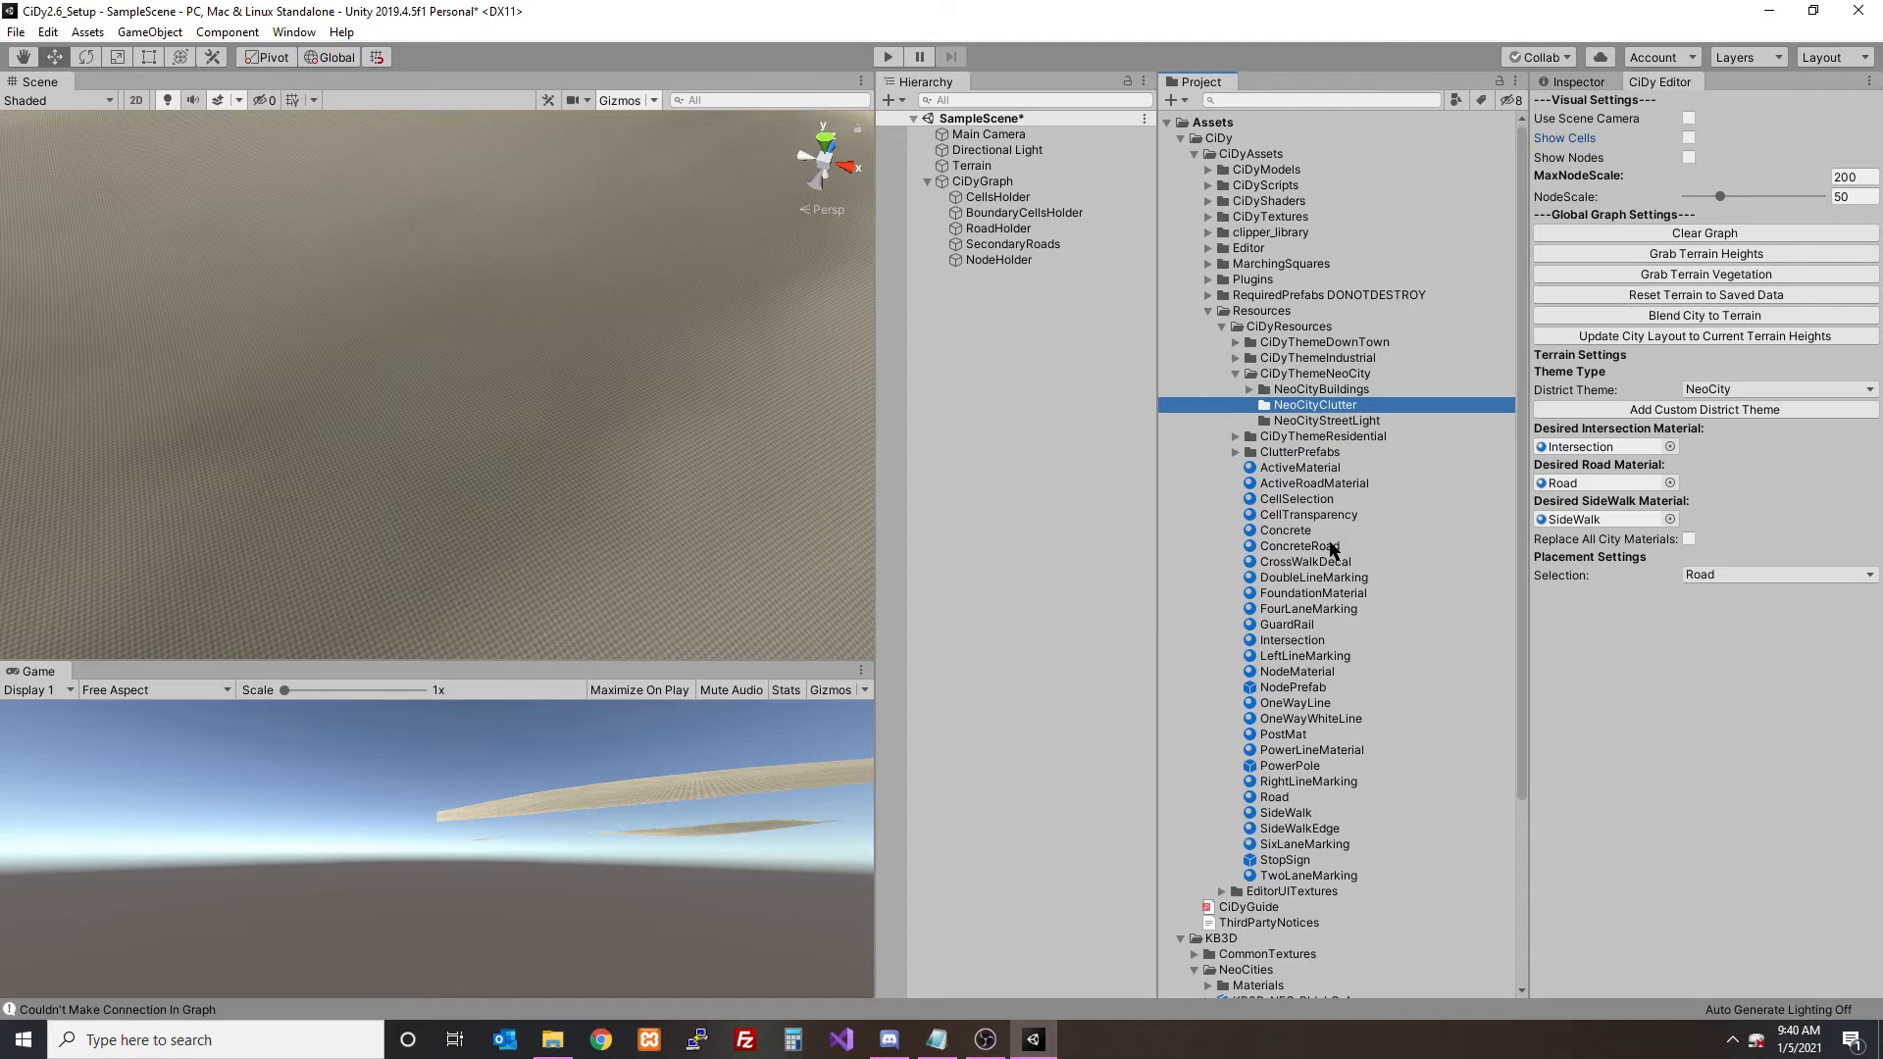
# - Open the KB3D_NeoCities scene without saving the changes to SampleScene
pyautogui.scroll(-5, 1334, 551)
pyautogui.doubleClick(1255, 913)
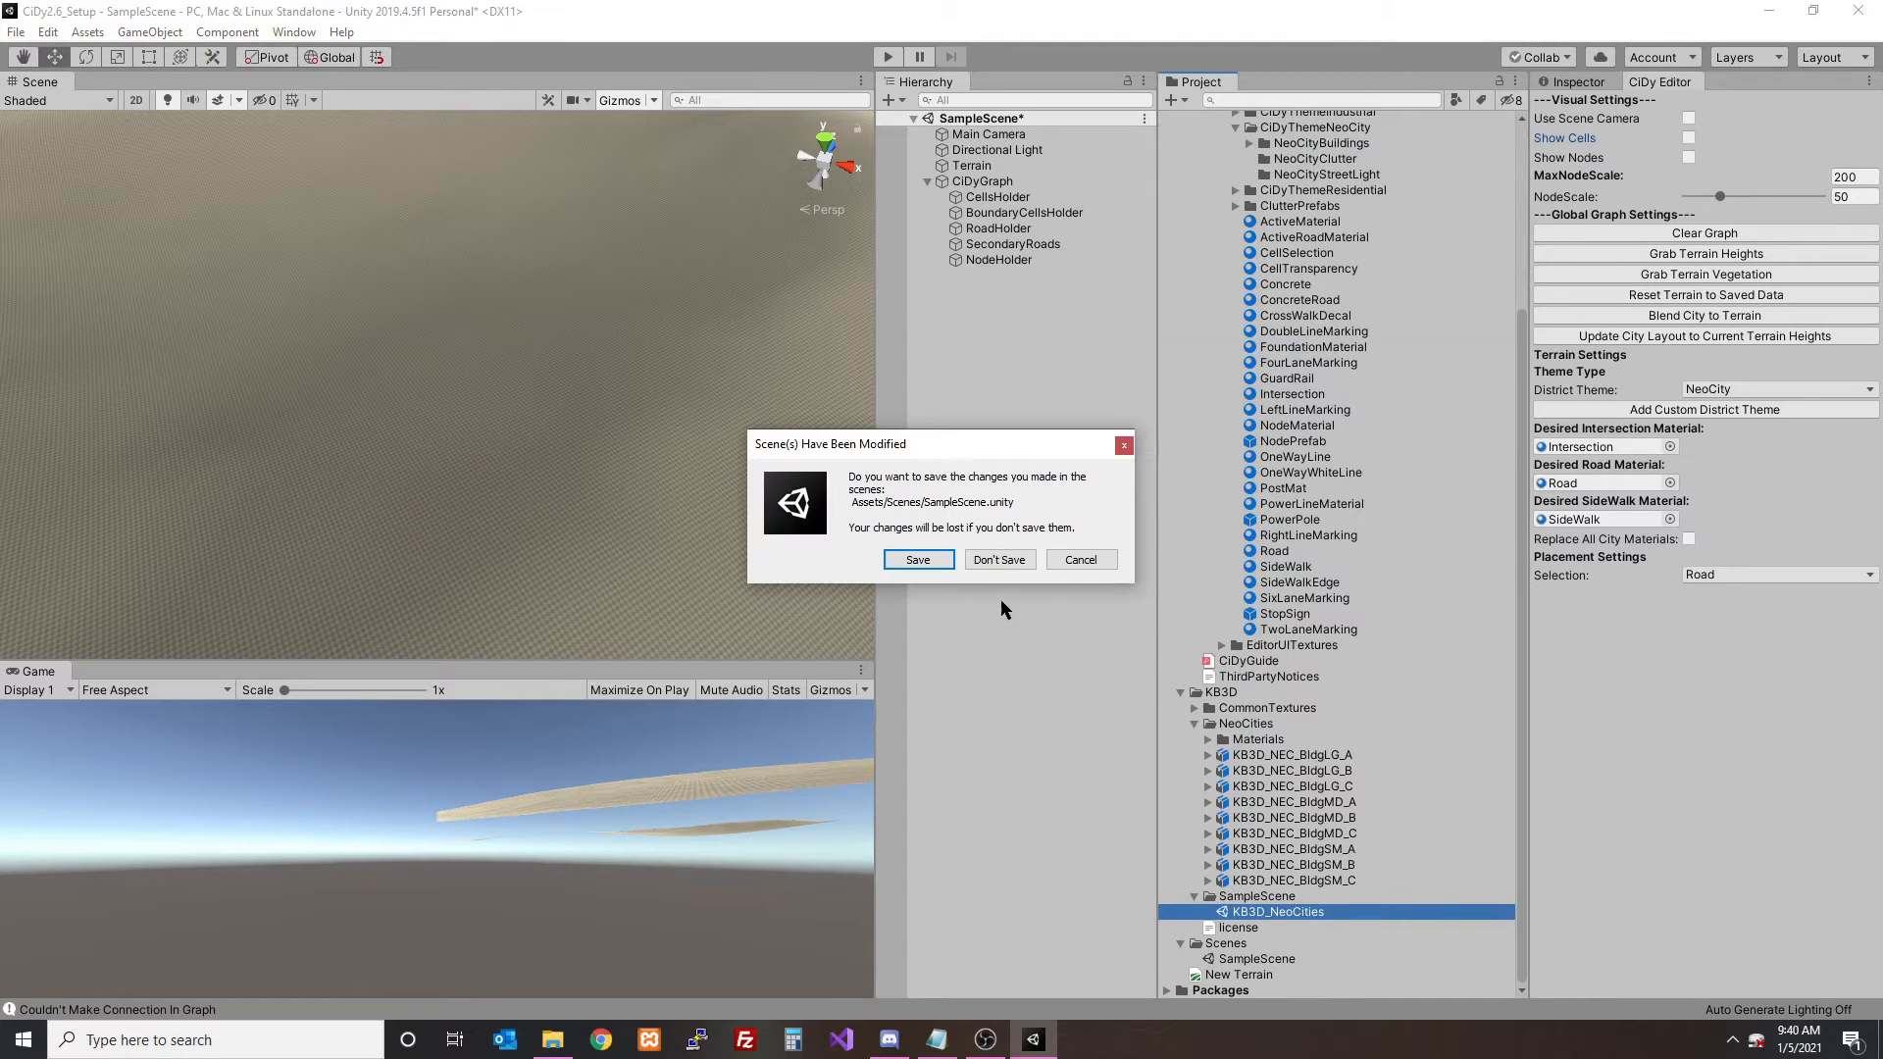
pyautogui.click(990, 559)
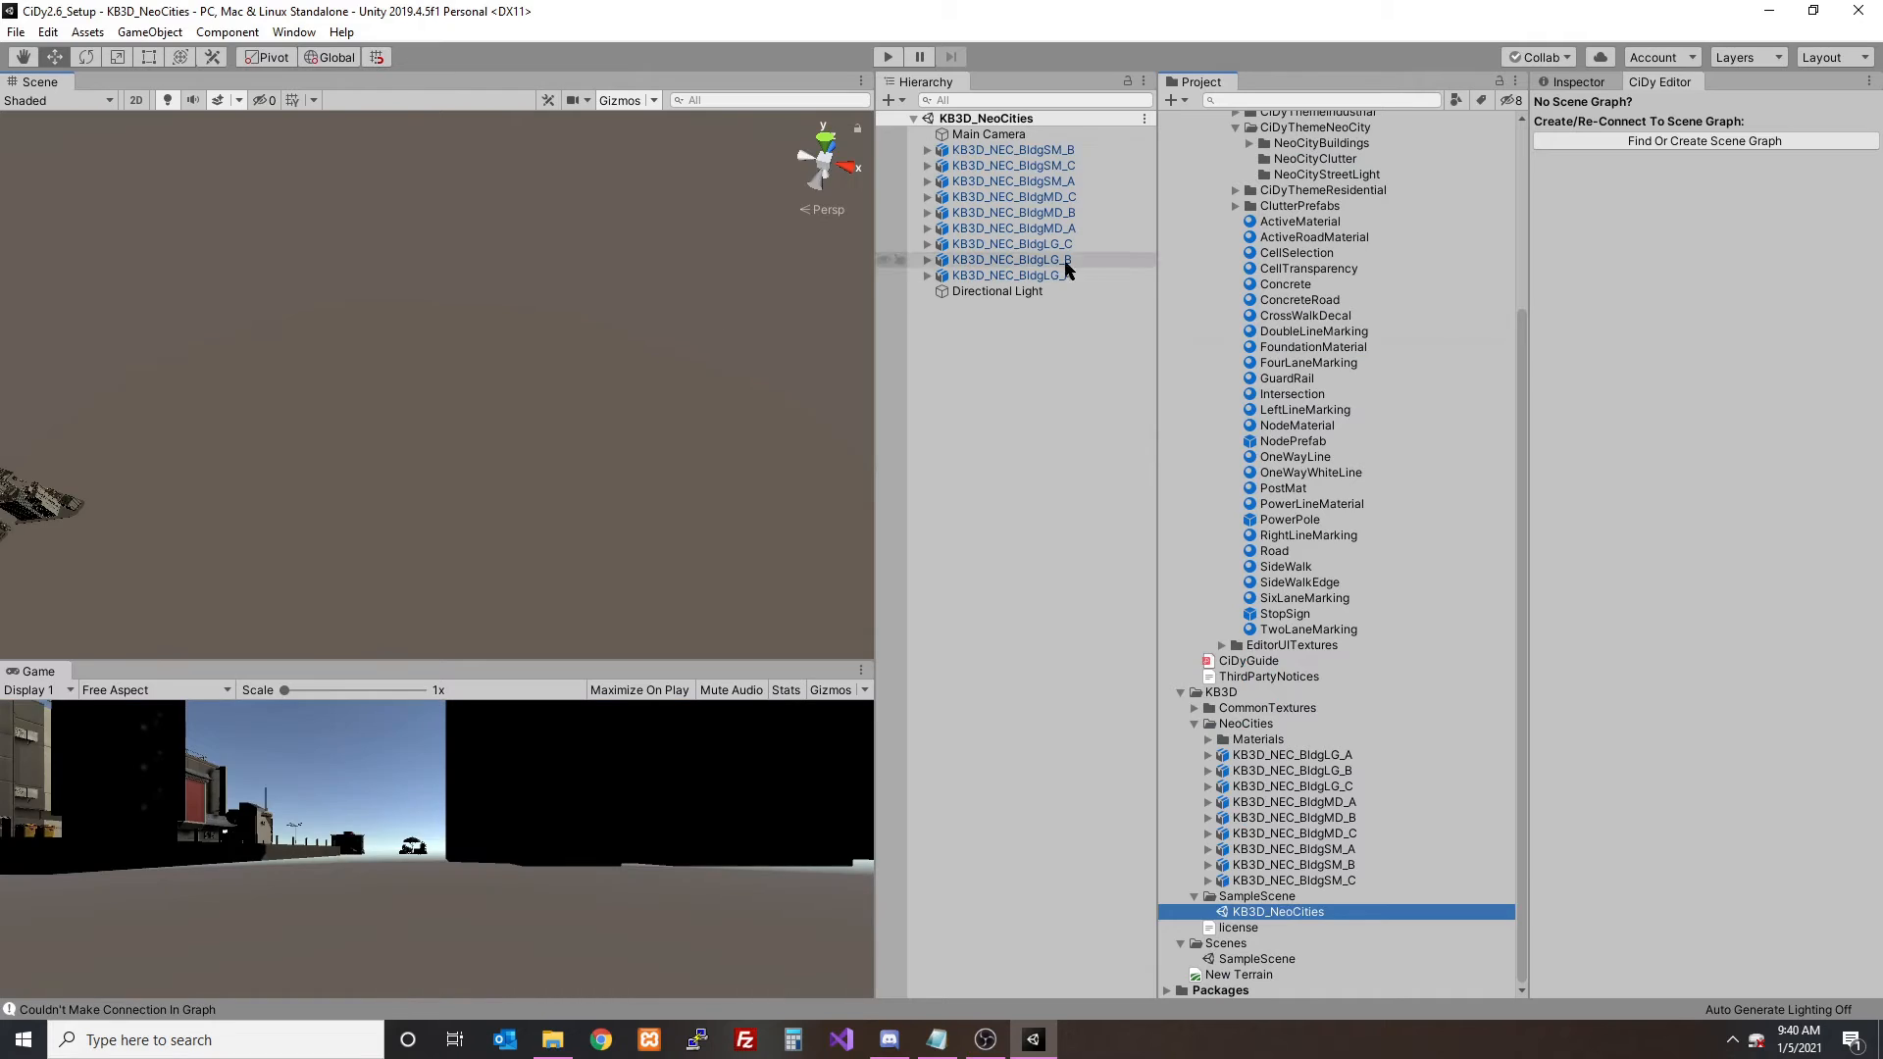
# - Frame KB3D_NEC_BldgLG_A and examine the small street props standing near the buildings
pyautogui.click(1039, 276)
pyautogui.press('f')
pyautogui.keyDown('alt'); pyautogui.moveTo(693, 348); pyautogui.dragTo(379, 369); pyautogui.keyUp('alt')
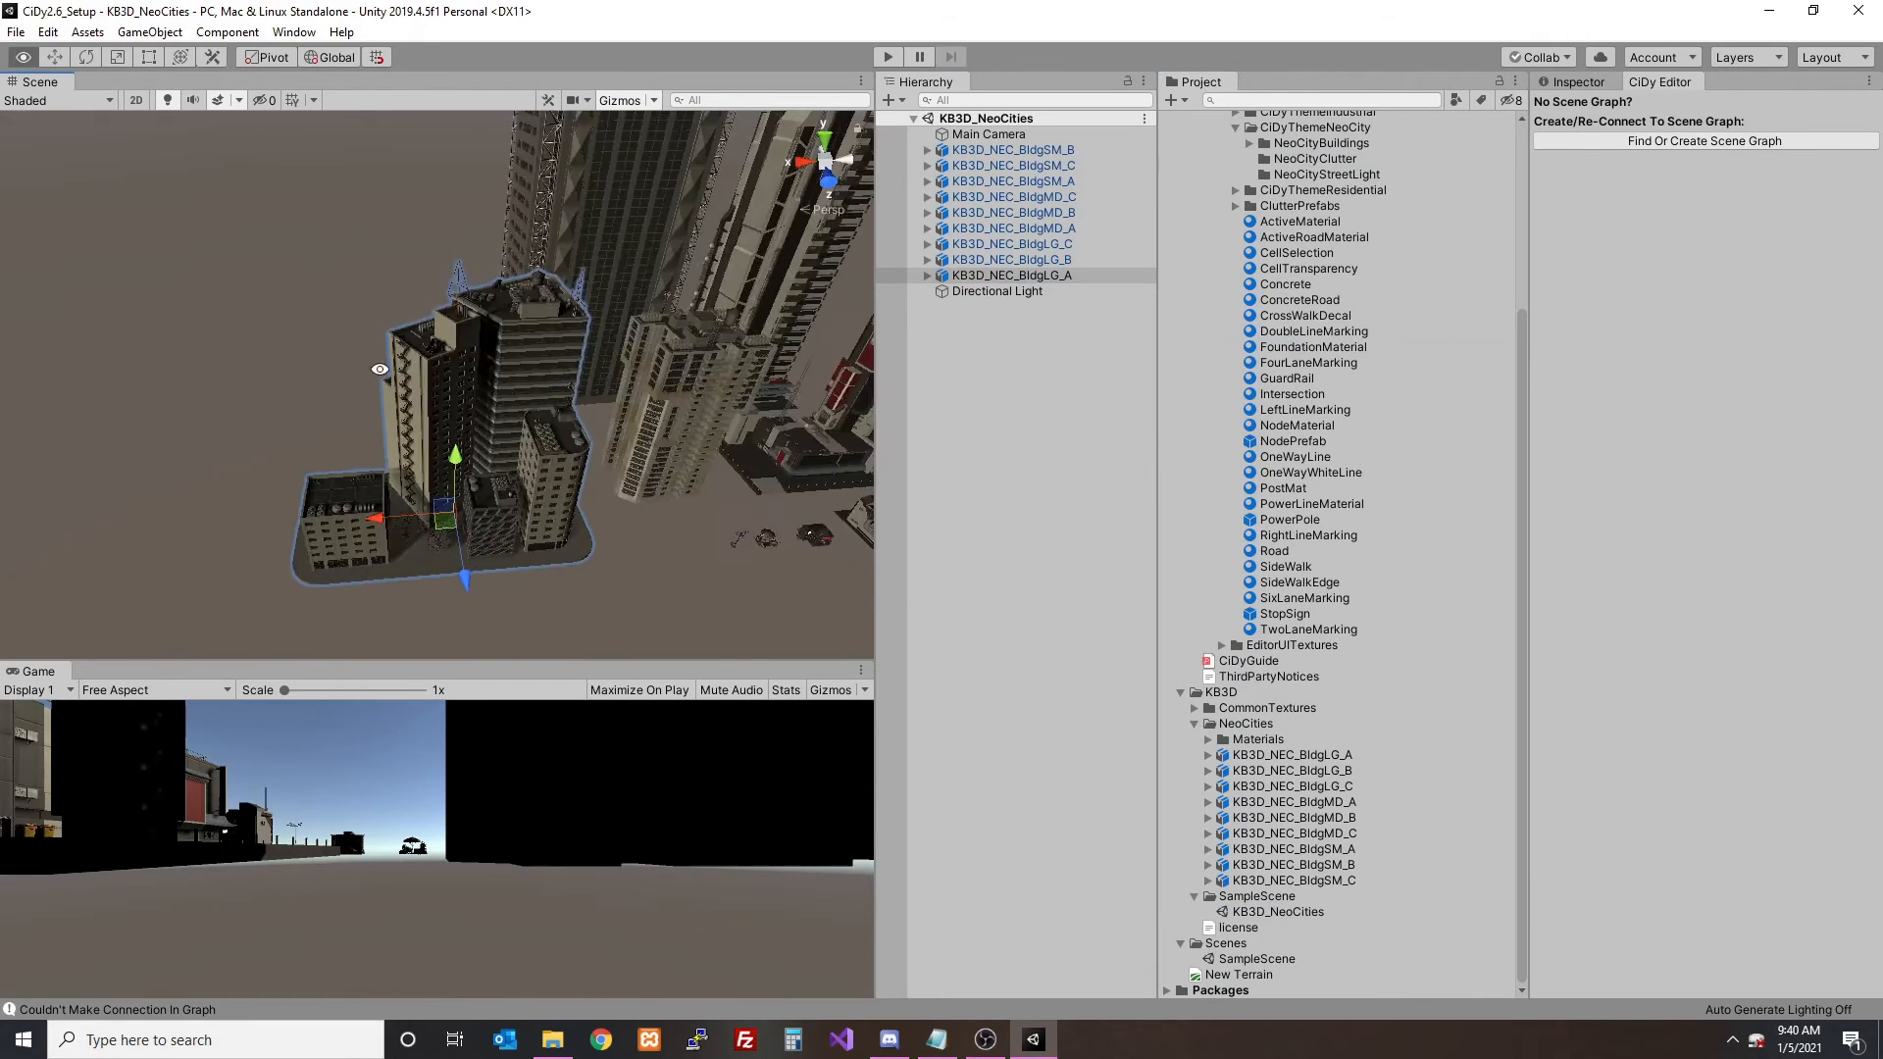
pyautogui.moveTo(378, 369); pyautogui.dragTo(526, 401, button='right')
pyautogui.scroll(12, 462, 327)
pyautogui.moveTo(527, 401); pyautogui.dragTo(490, 310, button='middle')
pyautogui.keyDown('alt'); pyautogui.moveTo(490, 310); pyautogui.dragTo(435, 351); pyautogui.keyUp('alt')
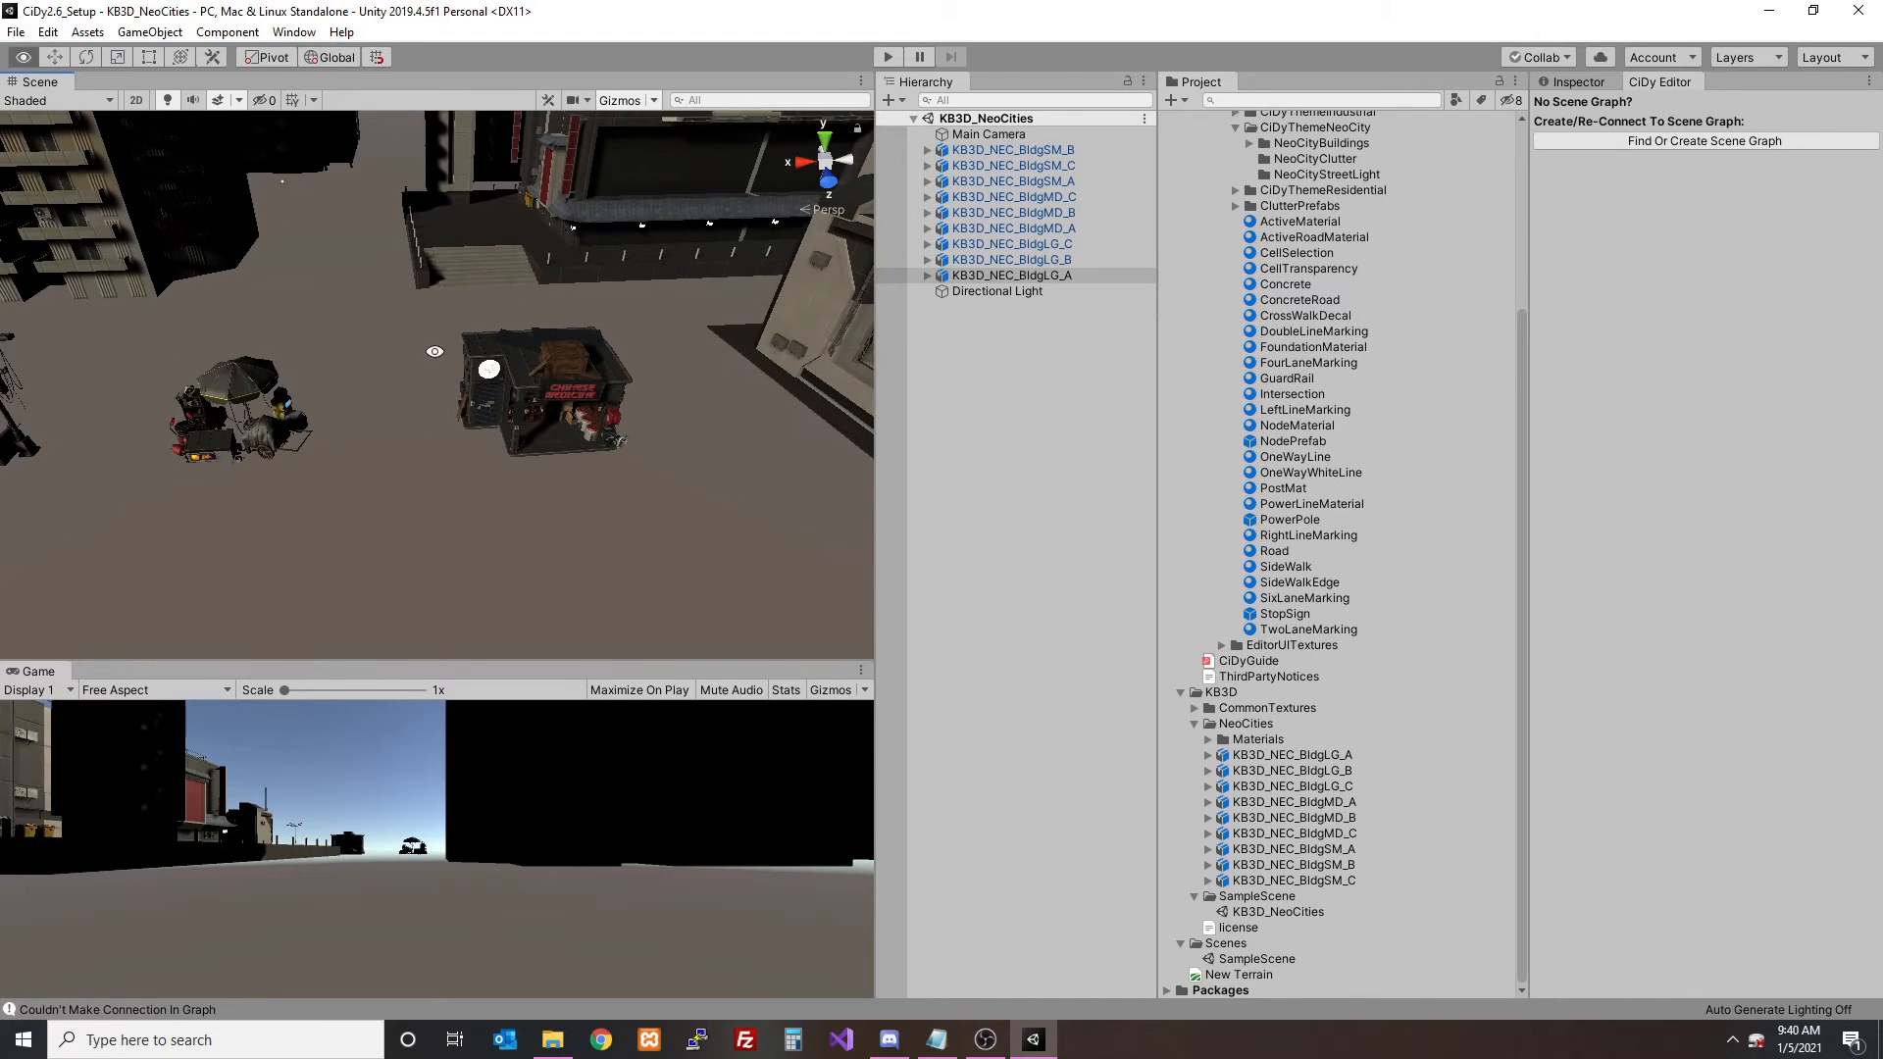
pyautogui.click(1034, 338)
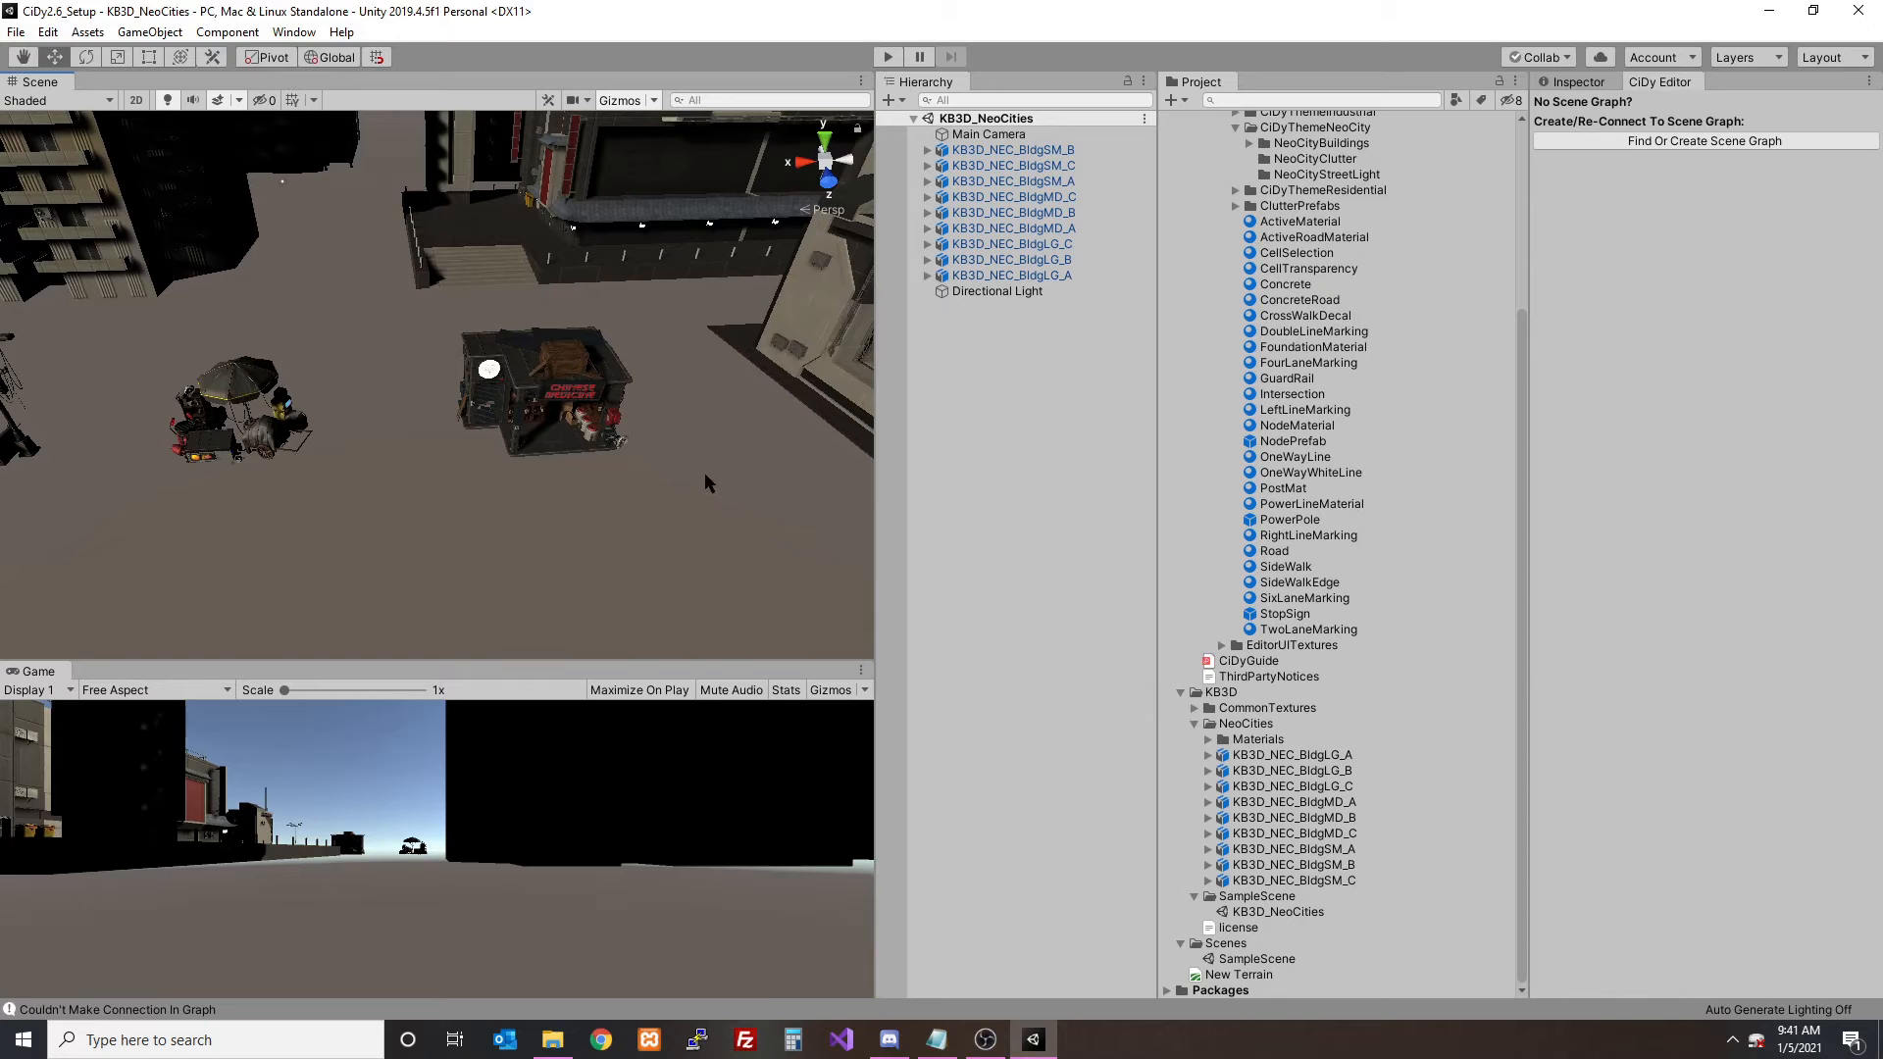
# - Close the CiDy Editor and identify the KB3D_NEC_BldgSM_C and KB3D_NEC_BldgSM_A props in the scene
pyautogui.rightClick(1657, 83)
pyautogui.click(1689, 115)
pyautogui.moveTo(406, 295); pyautogui.dragTo(698, 489)
pyautogui.click(1099, 169)
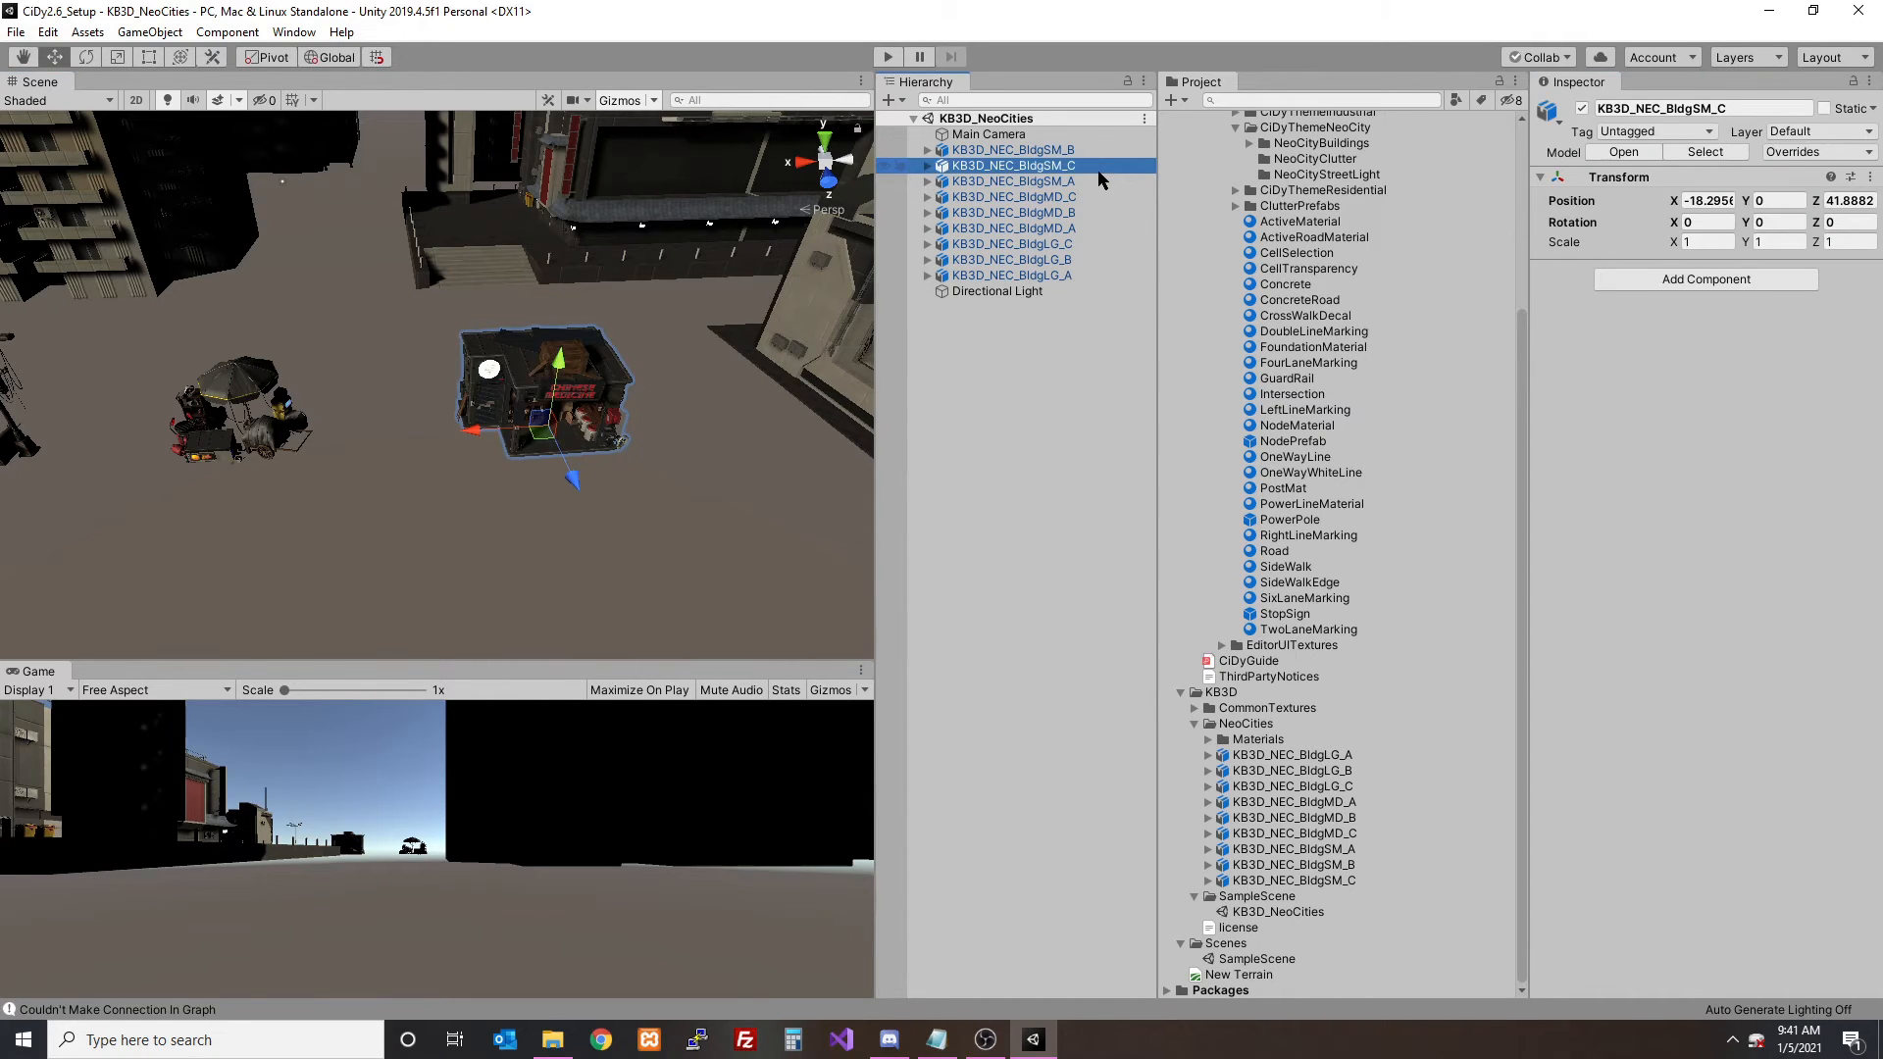
pyautogui.moveTo(577, 356)
pyautogui.keyDown('alt'); pyautogui.mouseDown()
pyautogui.moveTo(686, 245)
pyautogui.moveTo(600, 355)
pyautogui.mouseUp(); pyautogui.keyUp('alt')
pyautogui.click(999, 183)
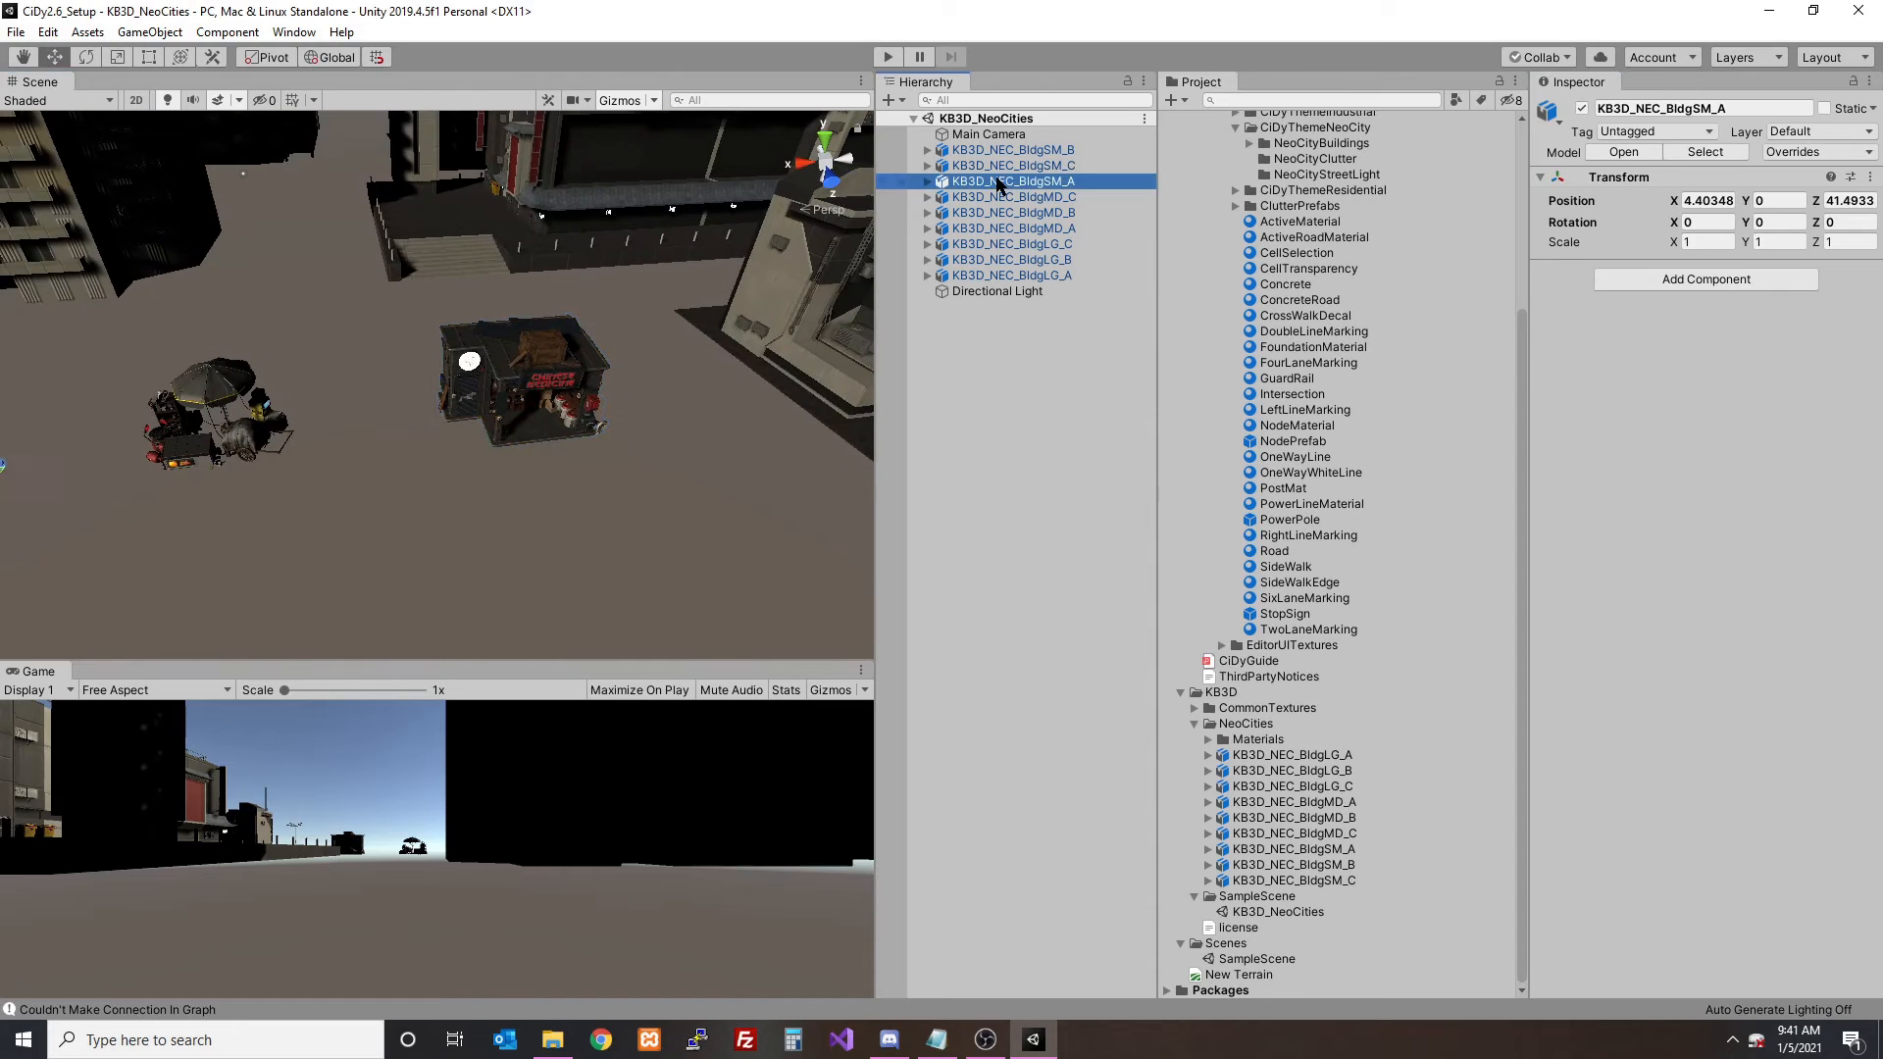
# - Create original prefabs of KB3D_NEC_BldgSM_B and KB3D_NEC_BldgSM_C in the NeoCityClutter folder and check both
pyautogui.click(1015, 150)
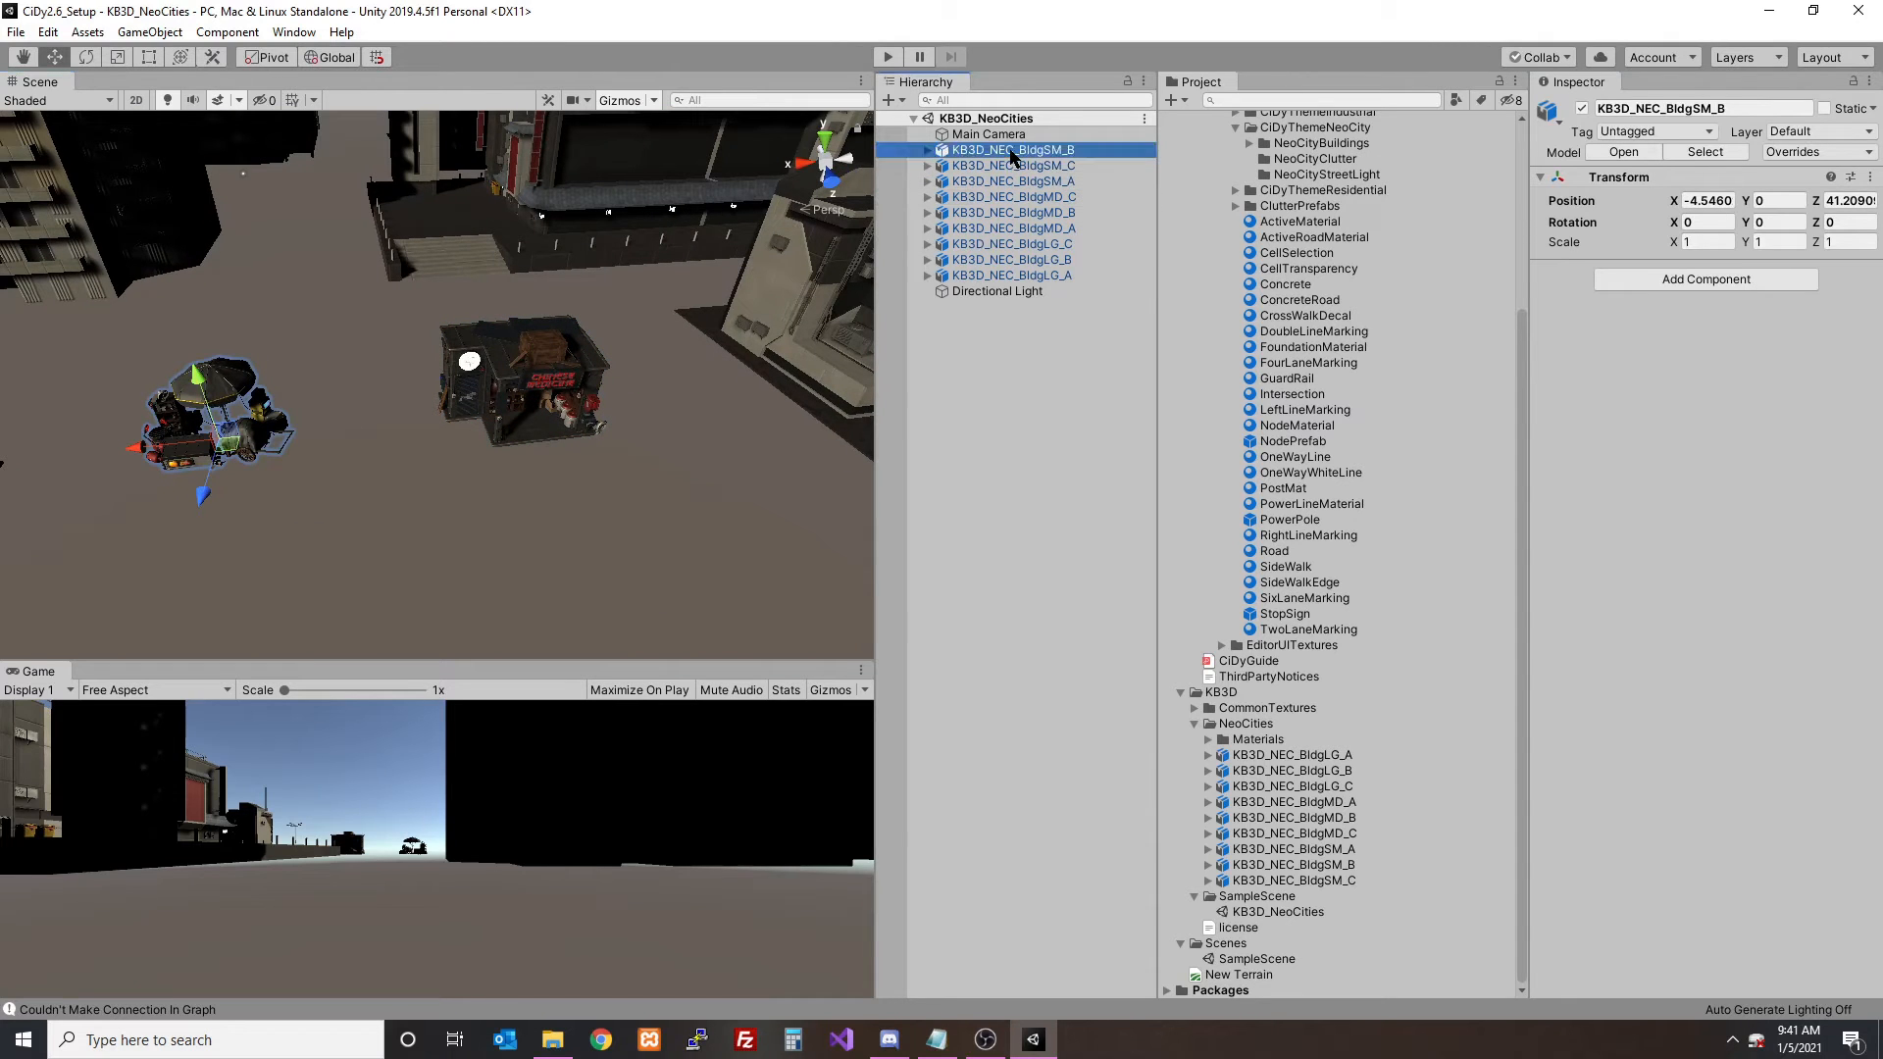
pyautogui.keyDown('ctrl'); pyautogui.click(1028, 166); pyautogui.keyUp('ctrl')
pyautogui.scroll(5, 1345, 461)
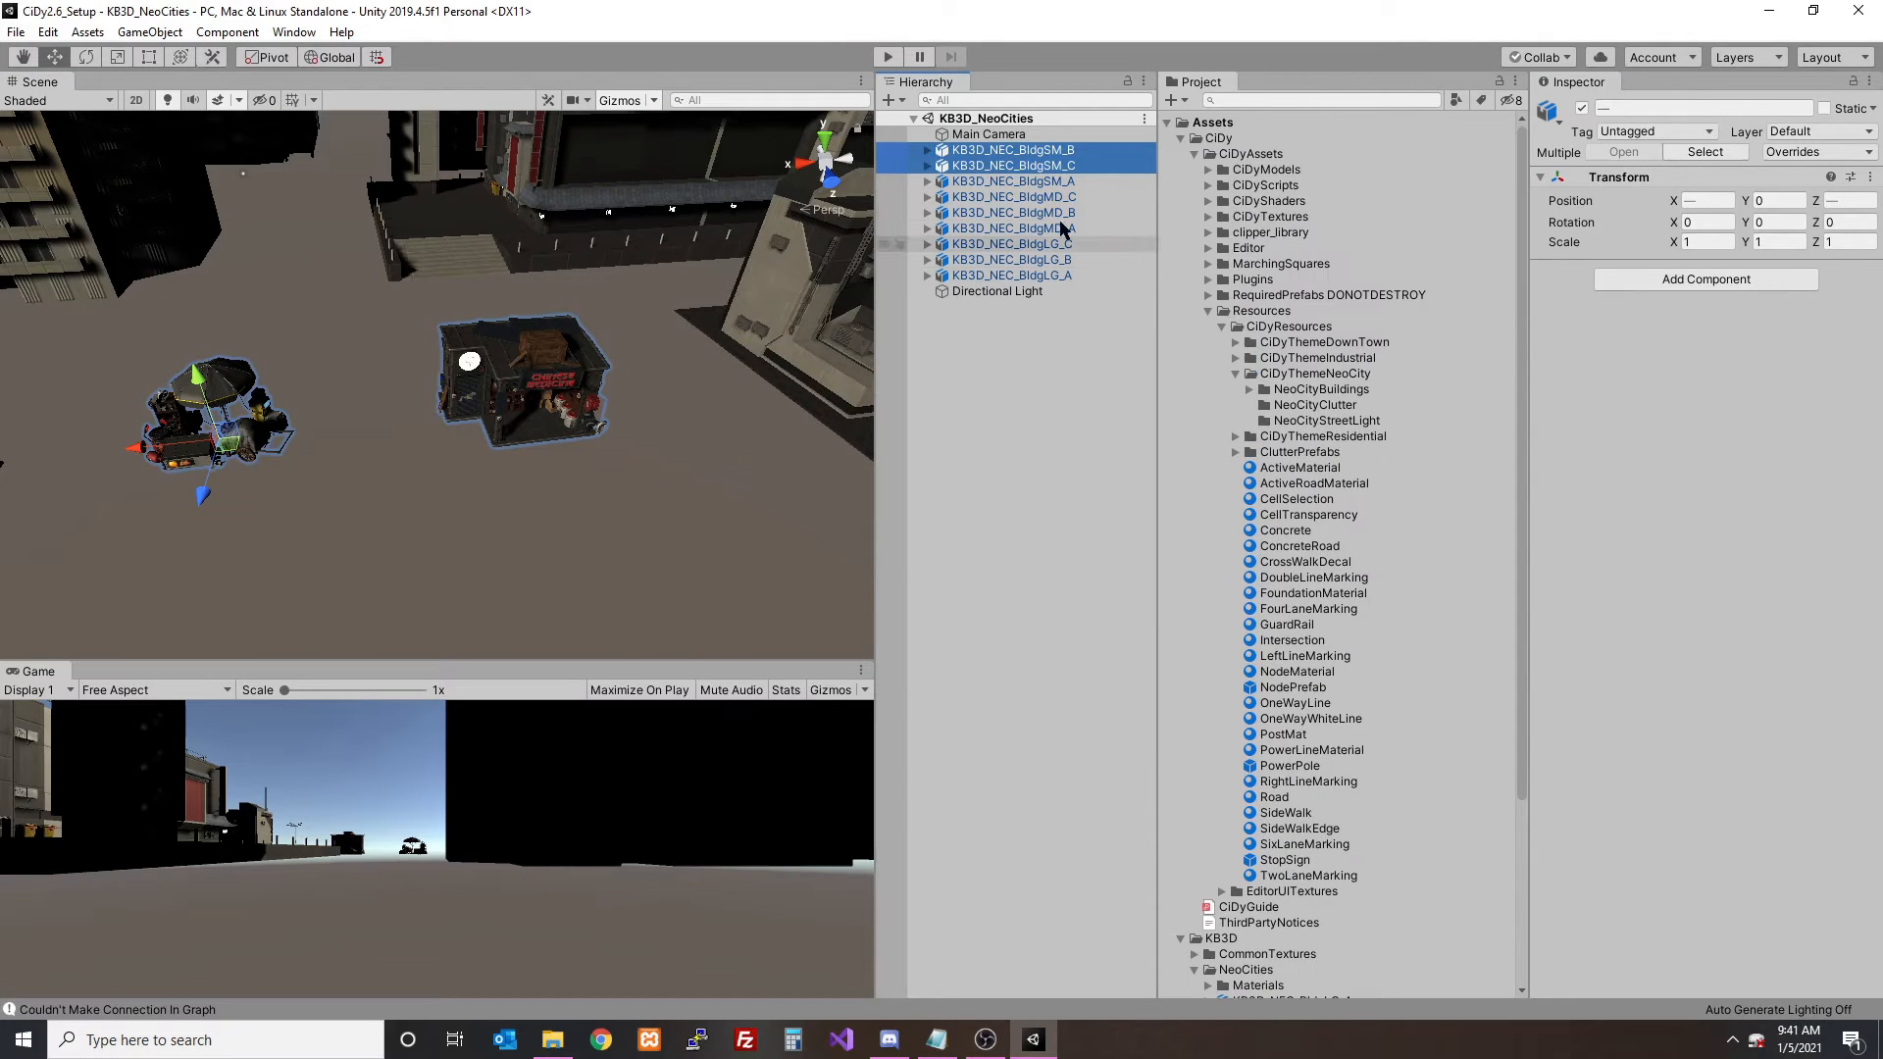
pyautogui.moveTo(1042, 157); pyautogui.dragTo(1321, 410)
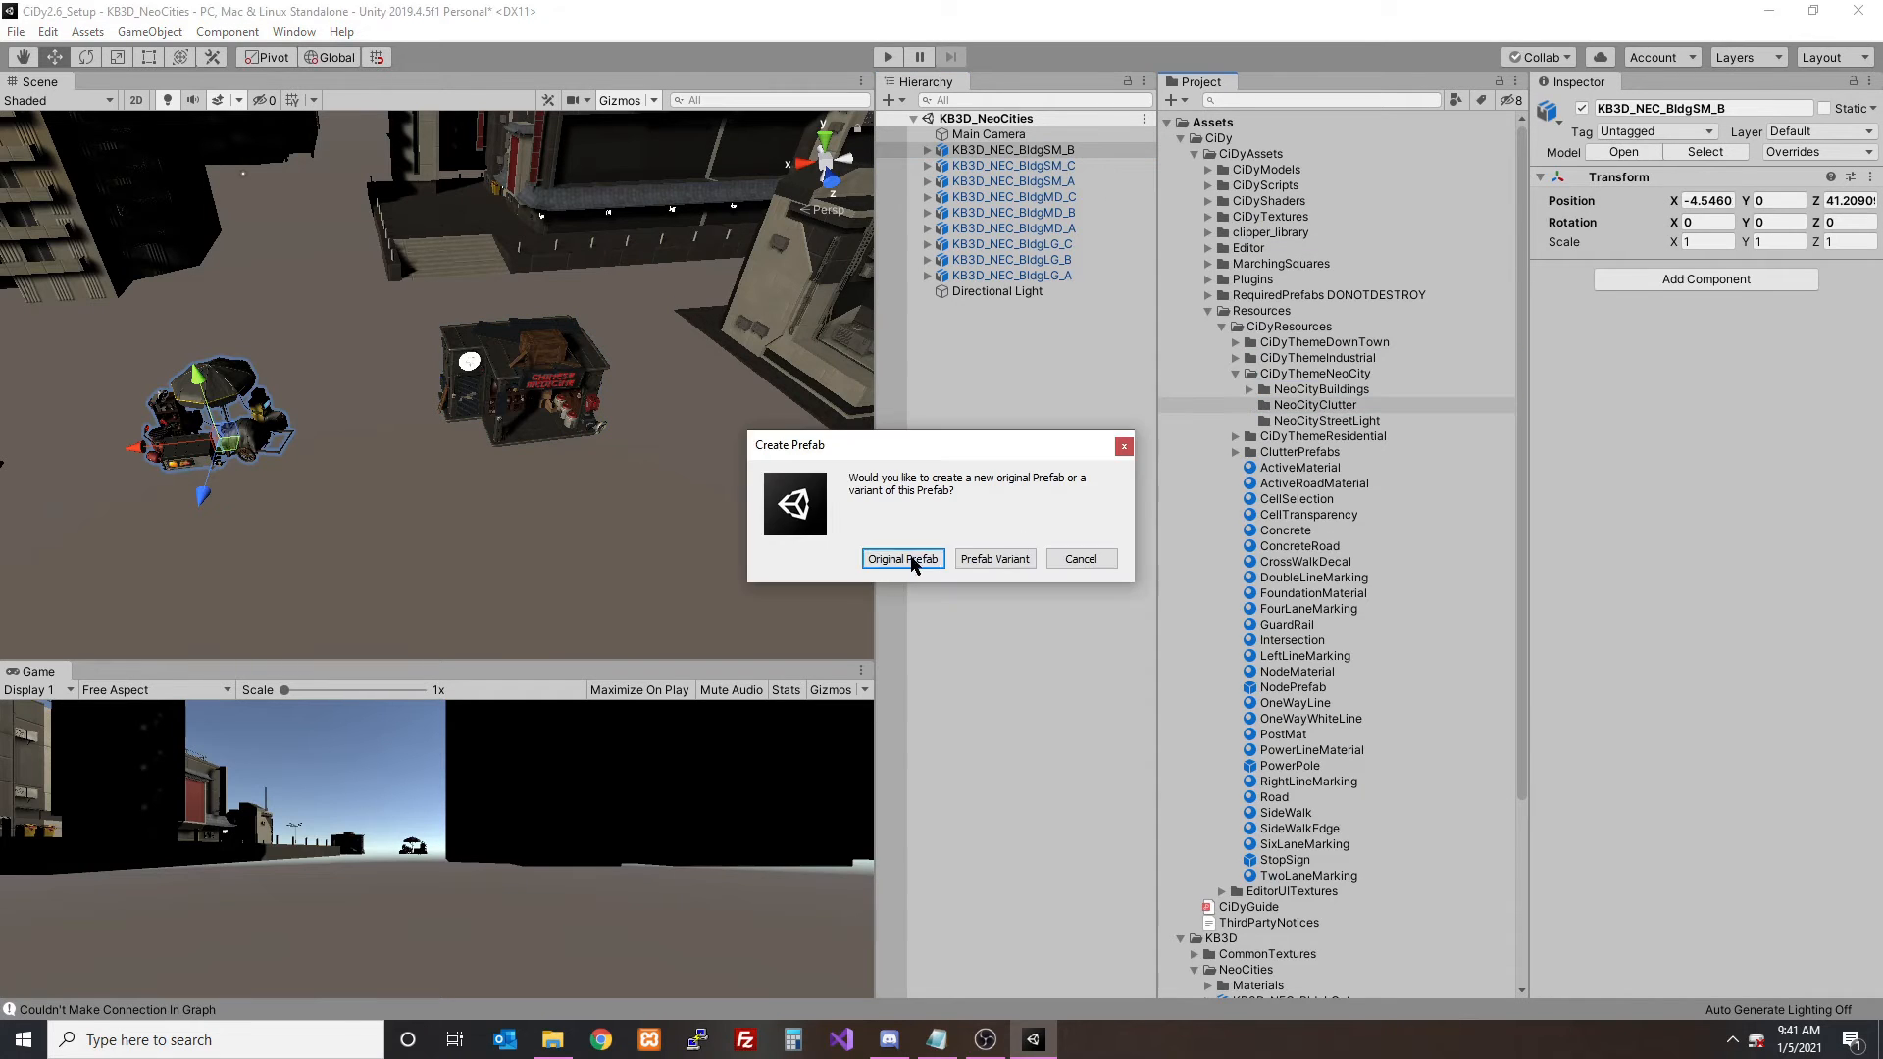
pyautogui.click(903, 559)
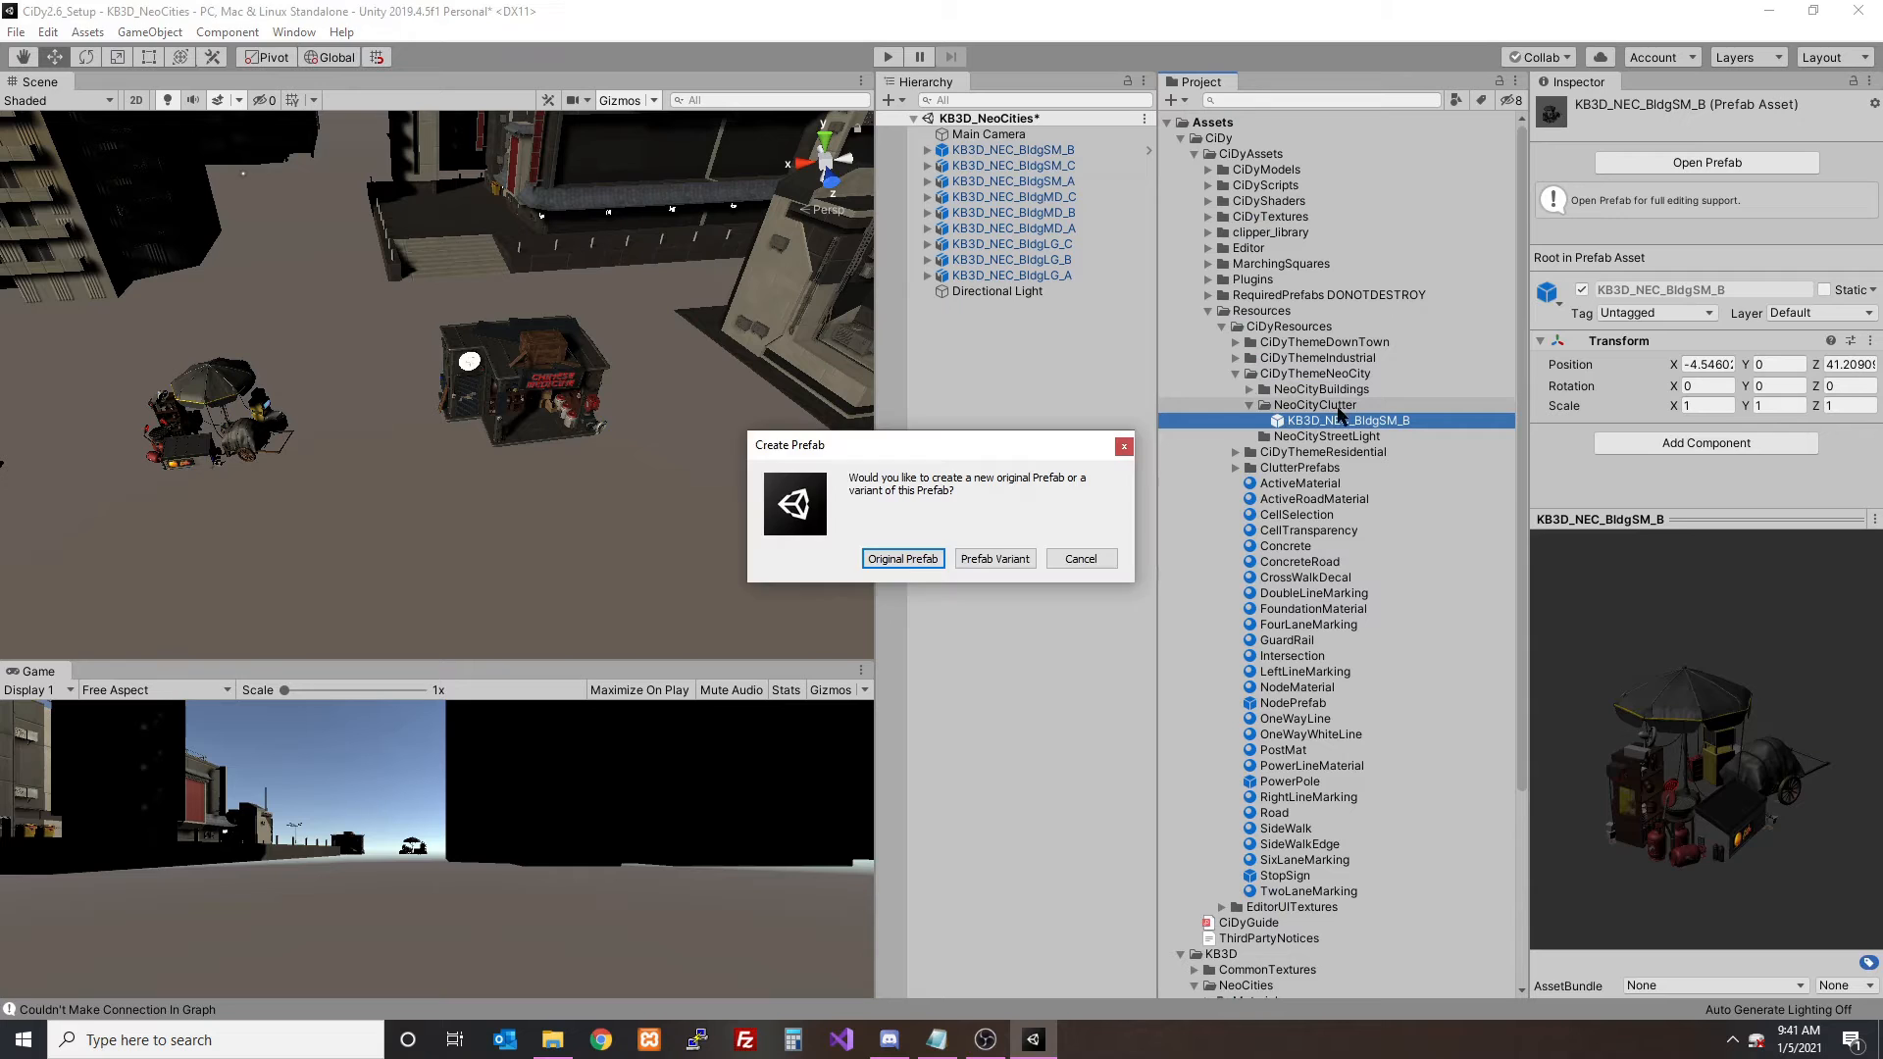
pyautogui.click(903, 559)
pyautogui.click(1365, 421)
pyautogui.click(1371, 436)
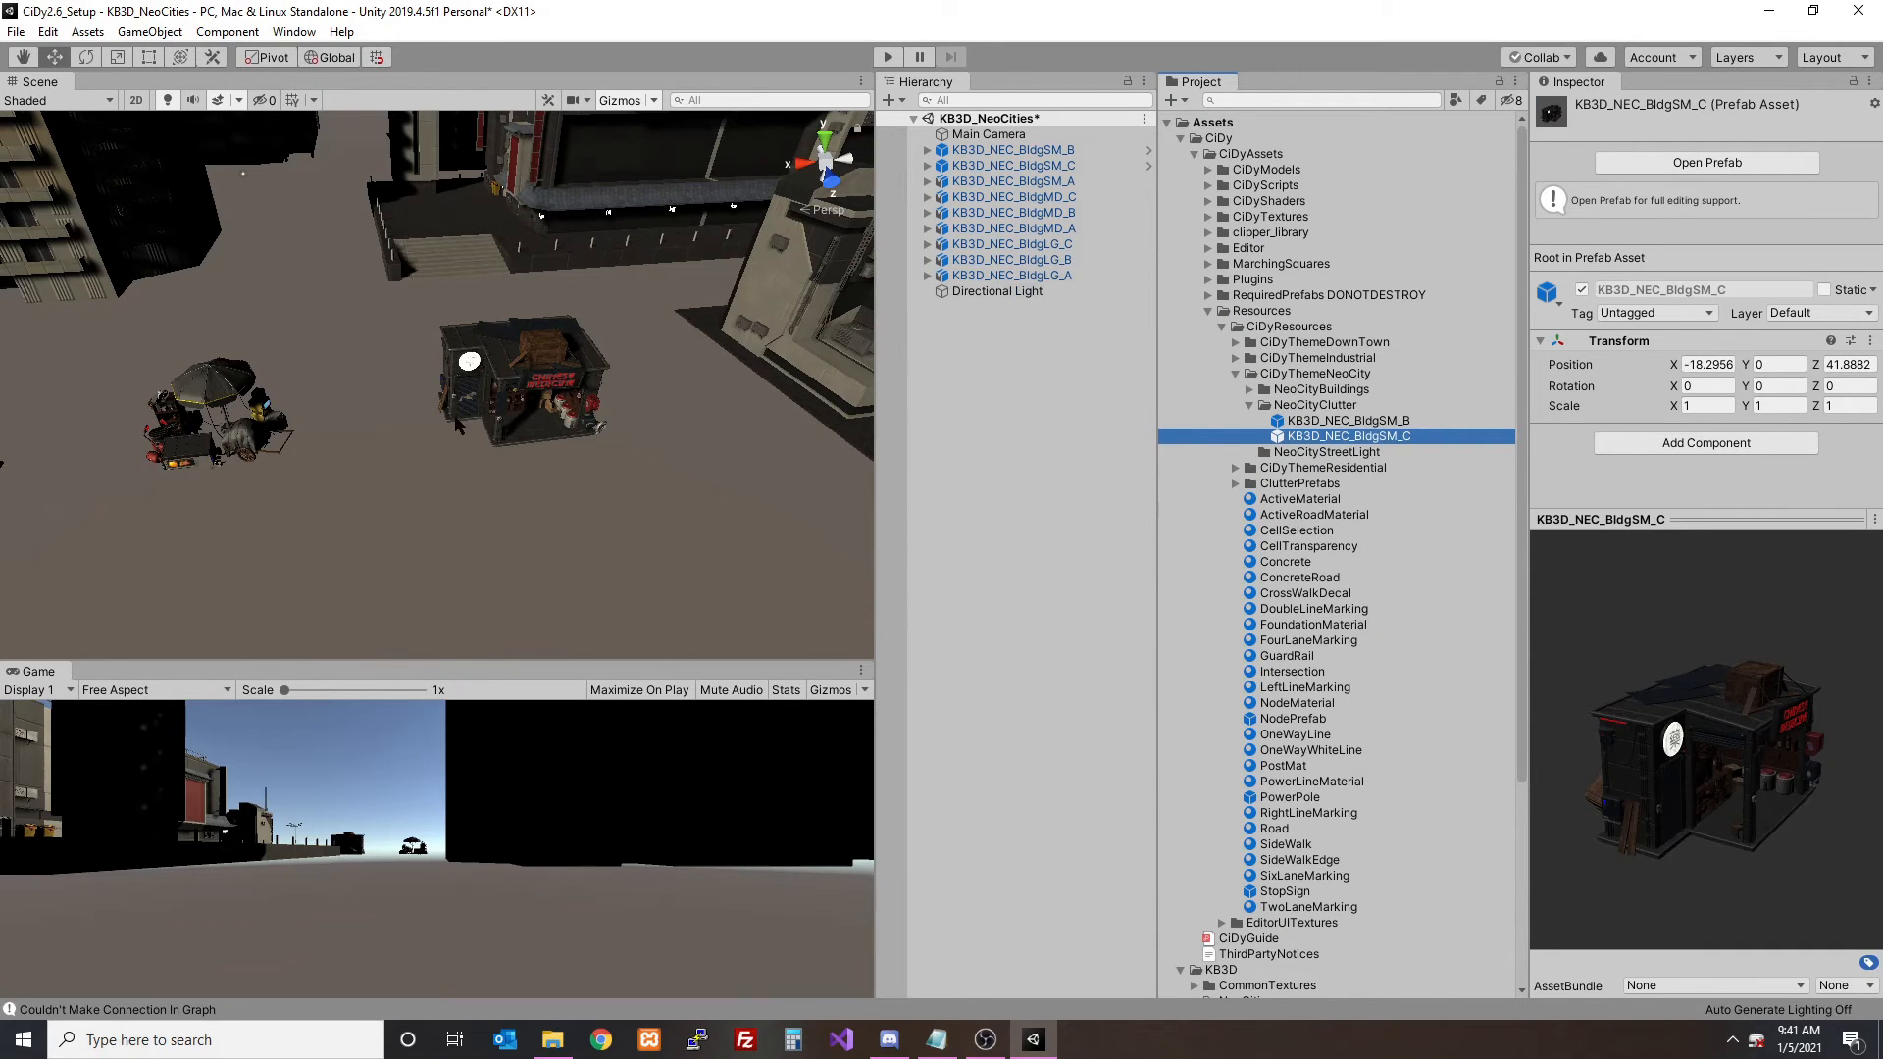
# - Create a new prefab of the KB3D_NEC_BldgSM_A utility pole in the NeoCityStreetLight folder
pyautogui.moveTo(316, 405); pyautogui.dragTo(610, 380, button='middle')
pyautogui.click(294, 441)
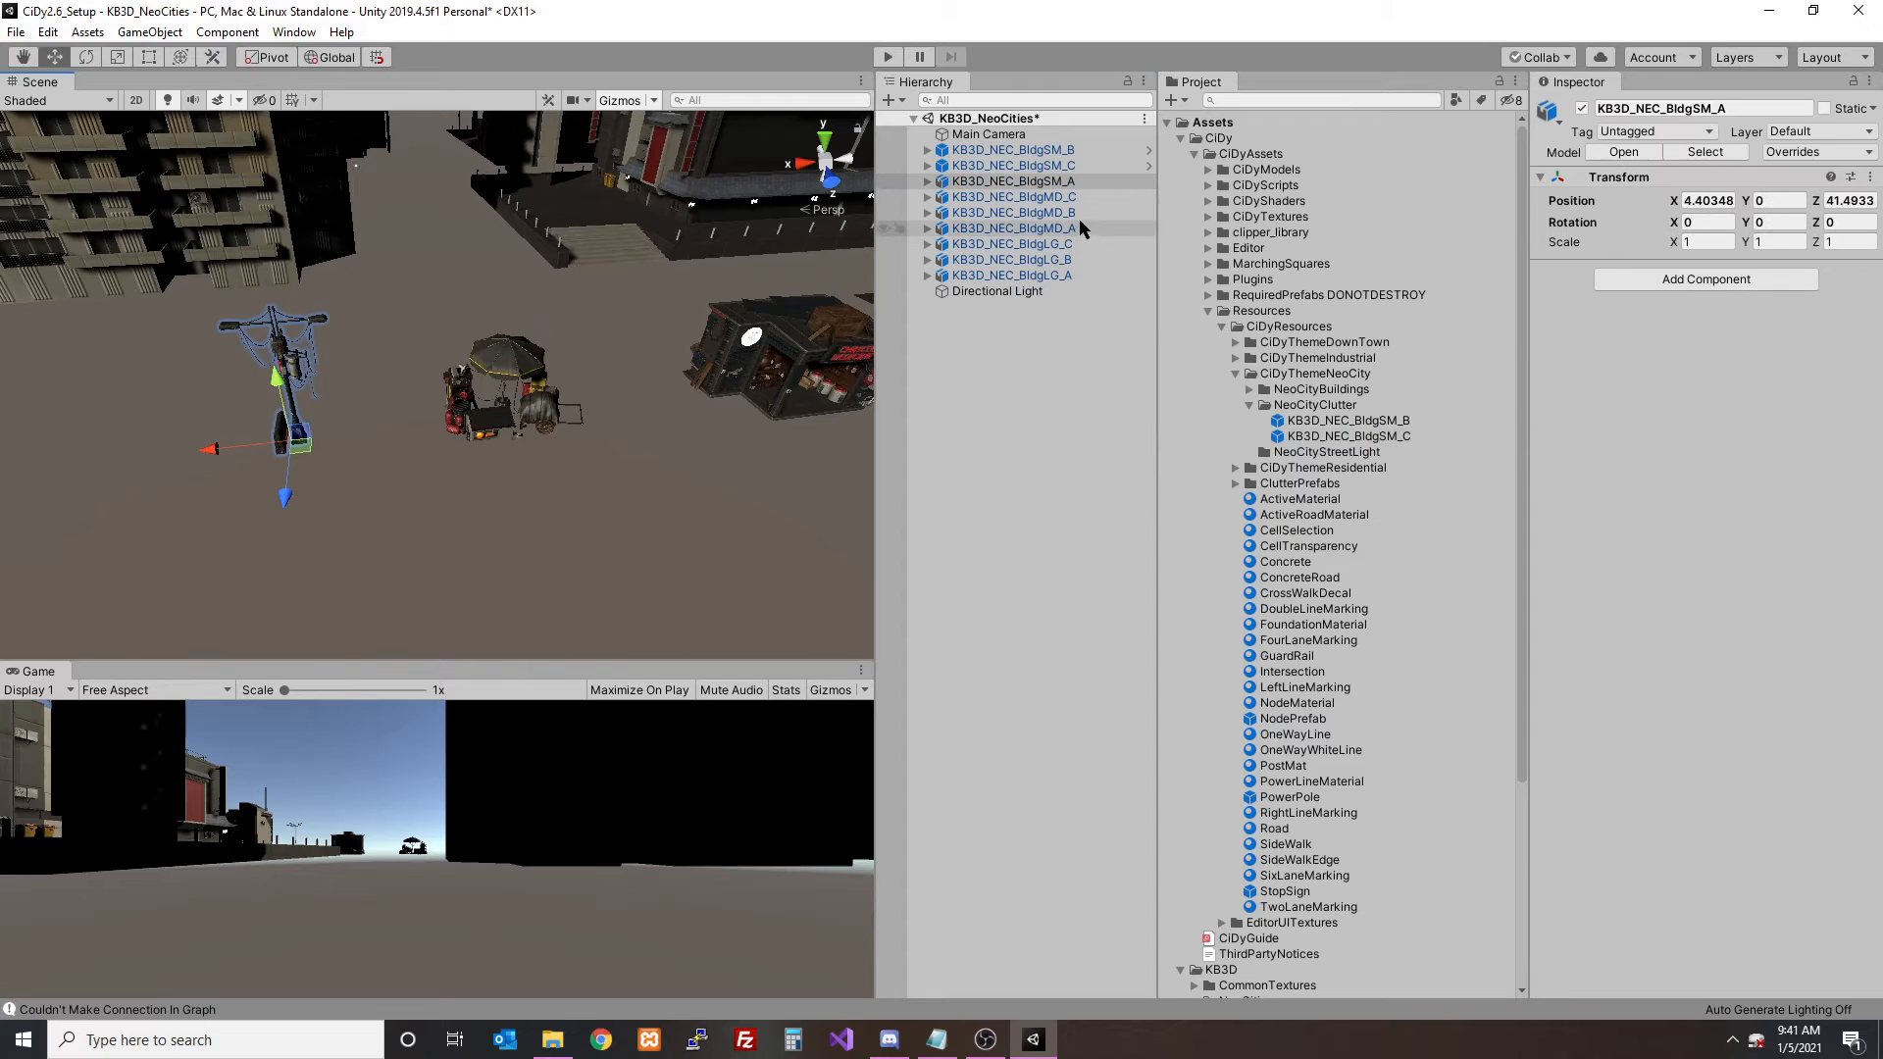
pyautogui.moveTo(1065, 185); pyautogui.dragTo(1319, 457)
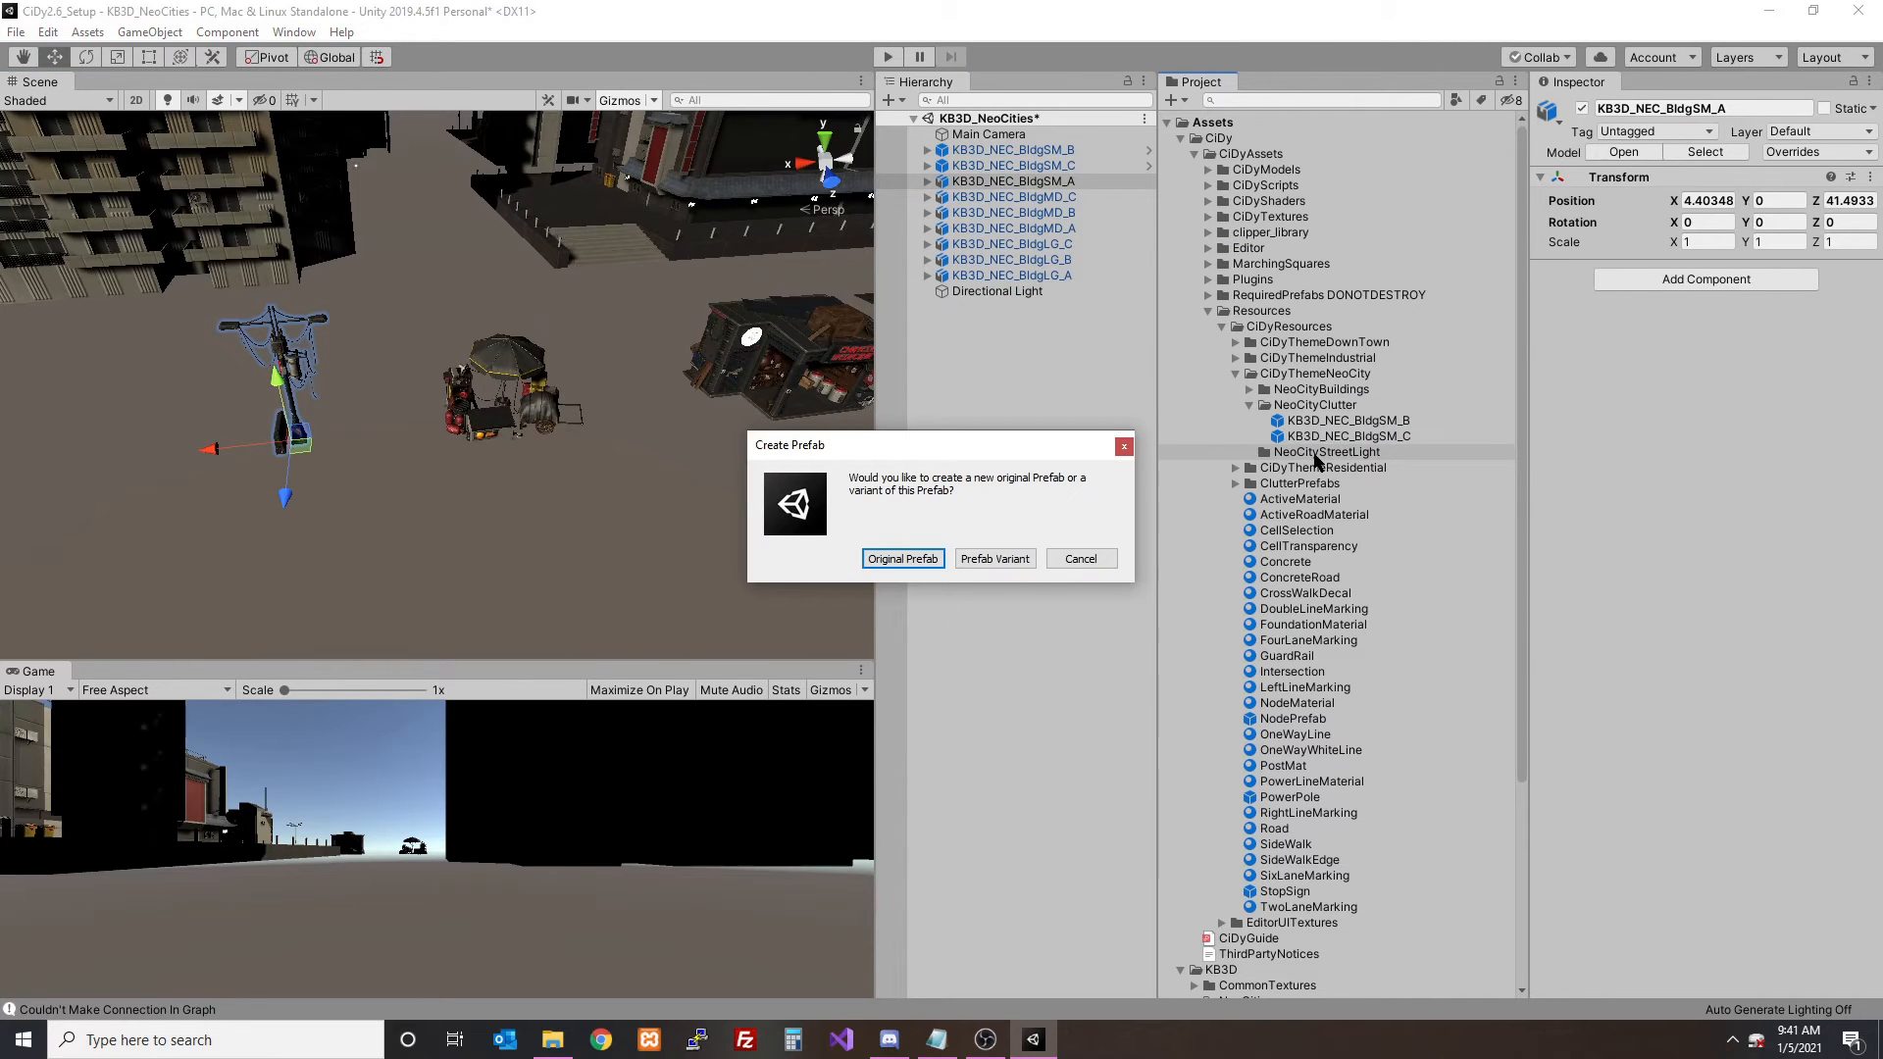
pyautogui.click(1003, 564)
# - Save the KB3D_NeoCities scene changes and open SampleScene
pyautogui.scroll(-5, 1349, 626)
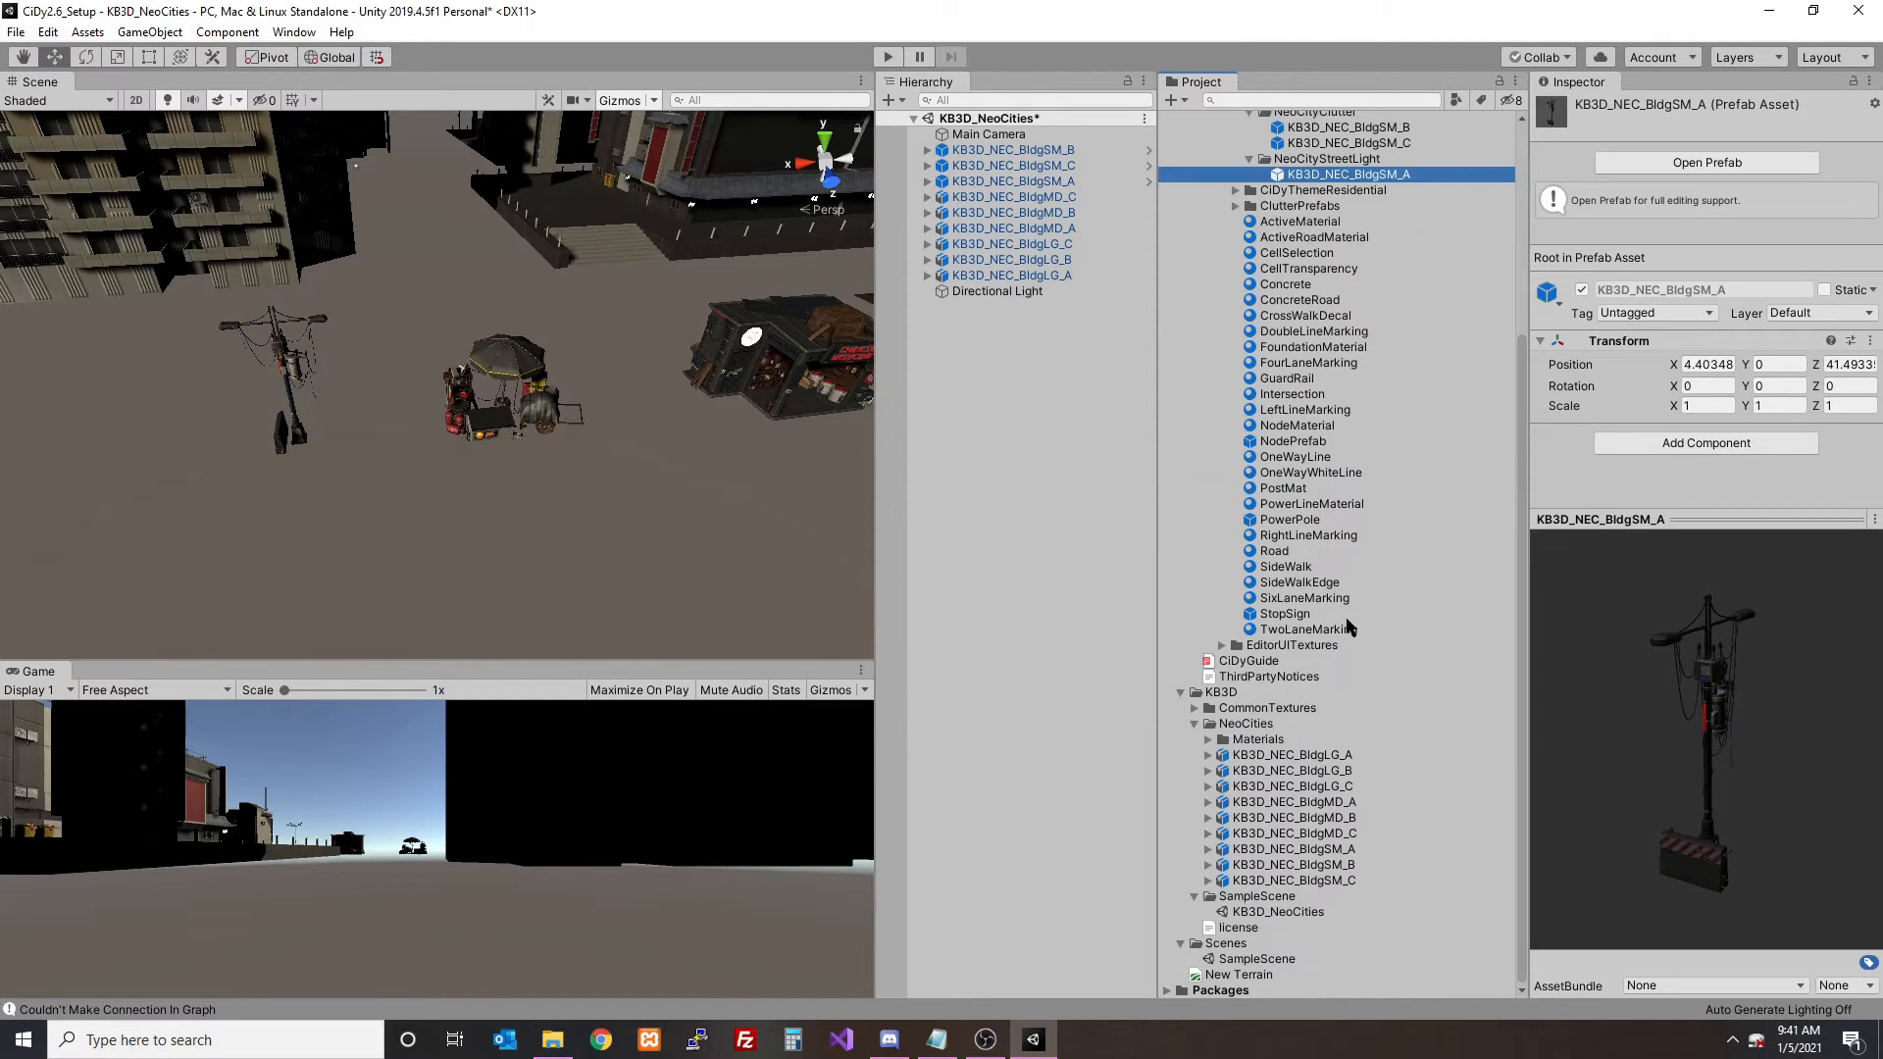
pyautogui.doubleClick(1256, 958)
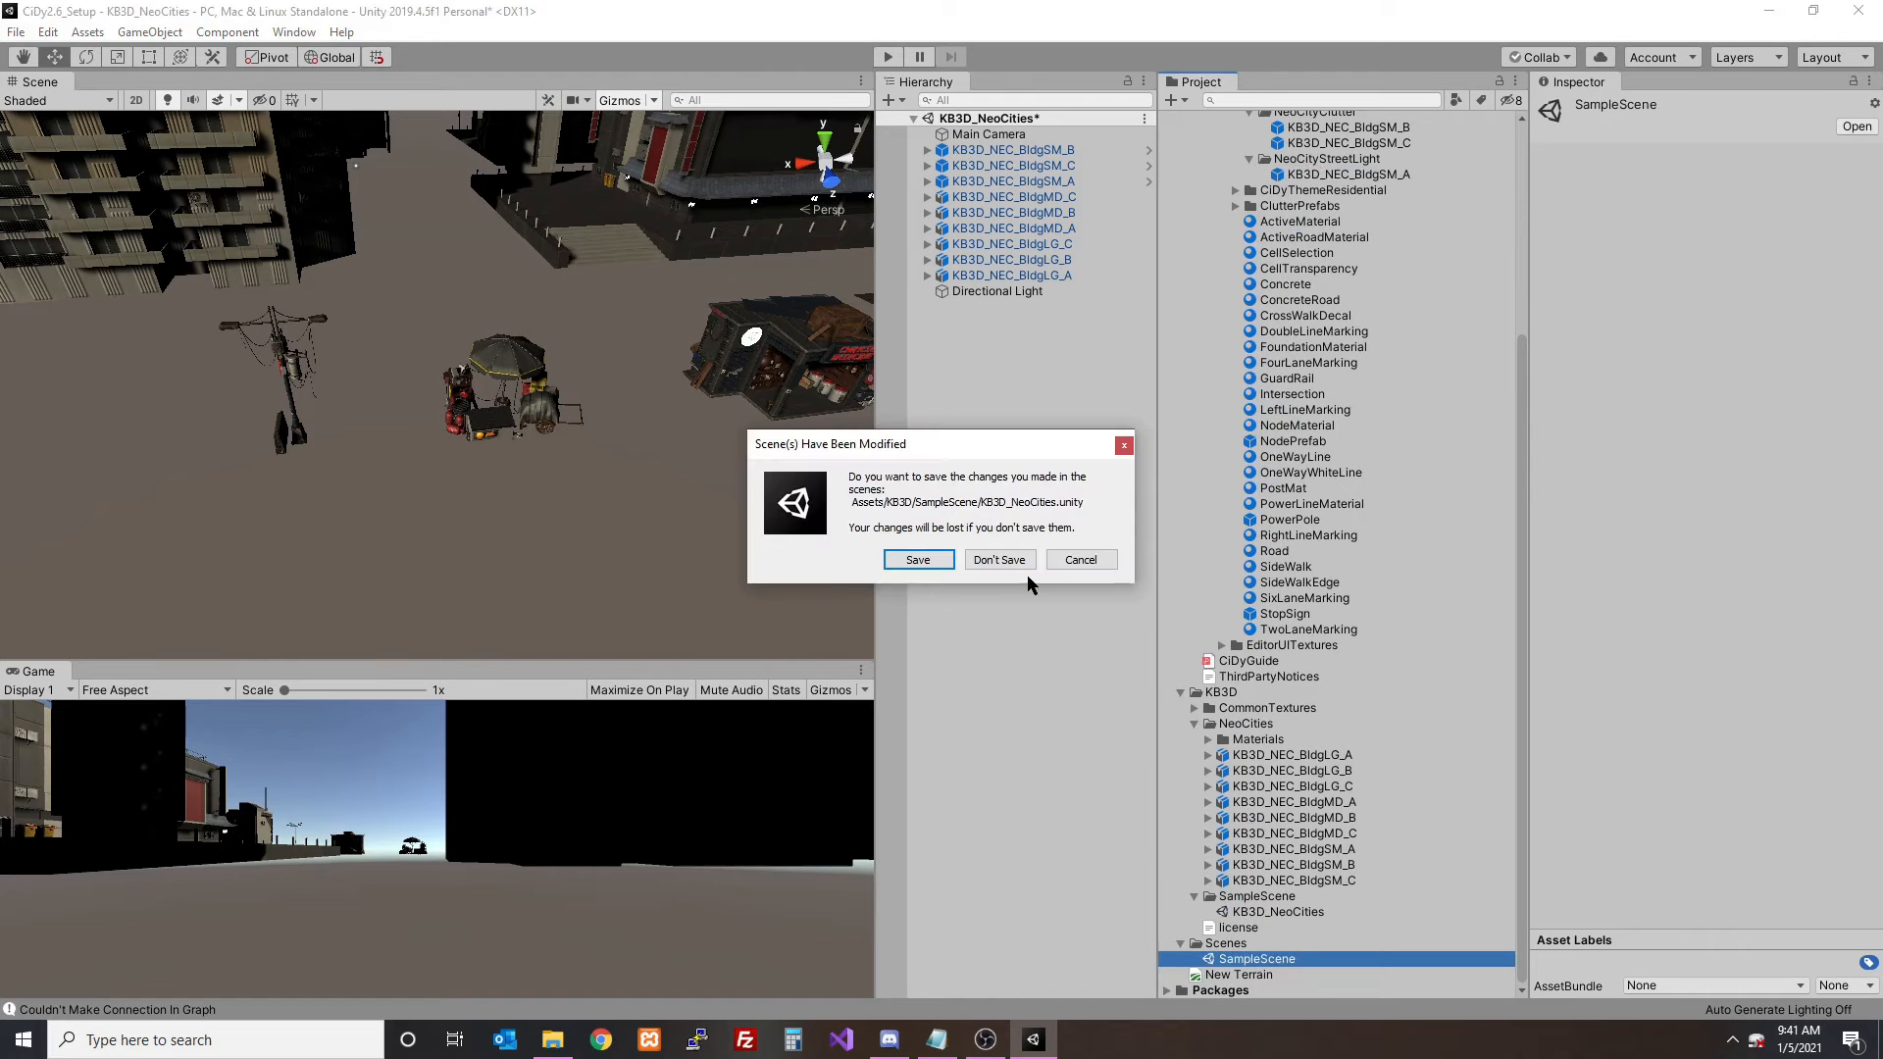
pyautogui.click(912, 557)
# - Reopen the CiDy Editor for the terrain scene and dock it beside the Inspector
pyautogui.scroll(-10, 687, 494)
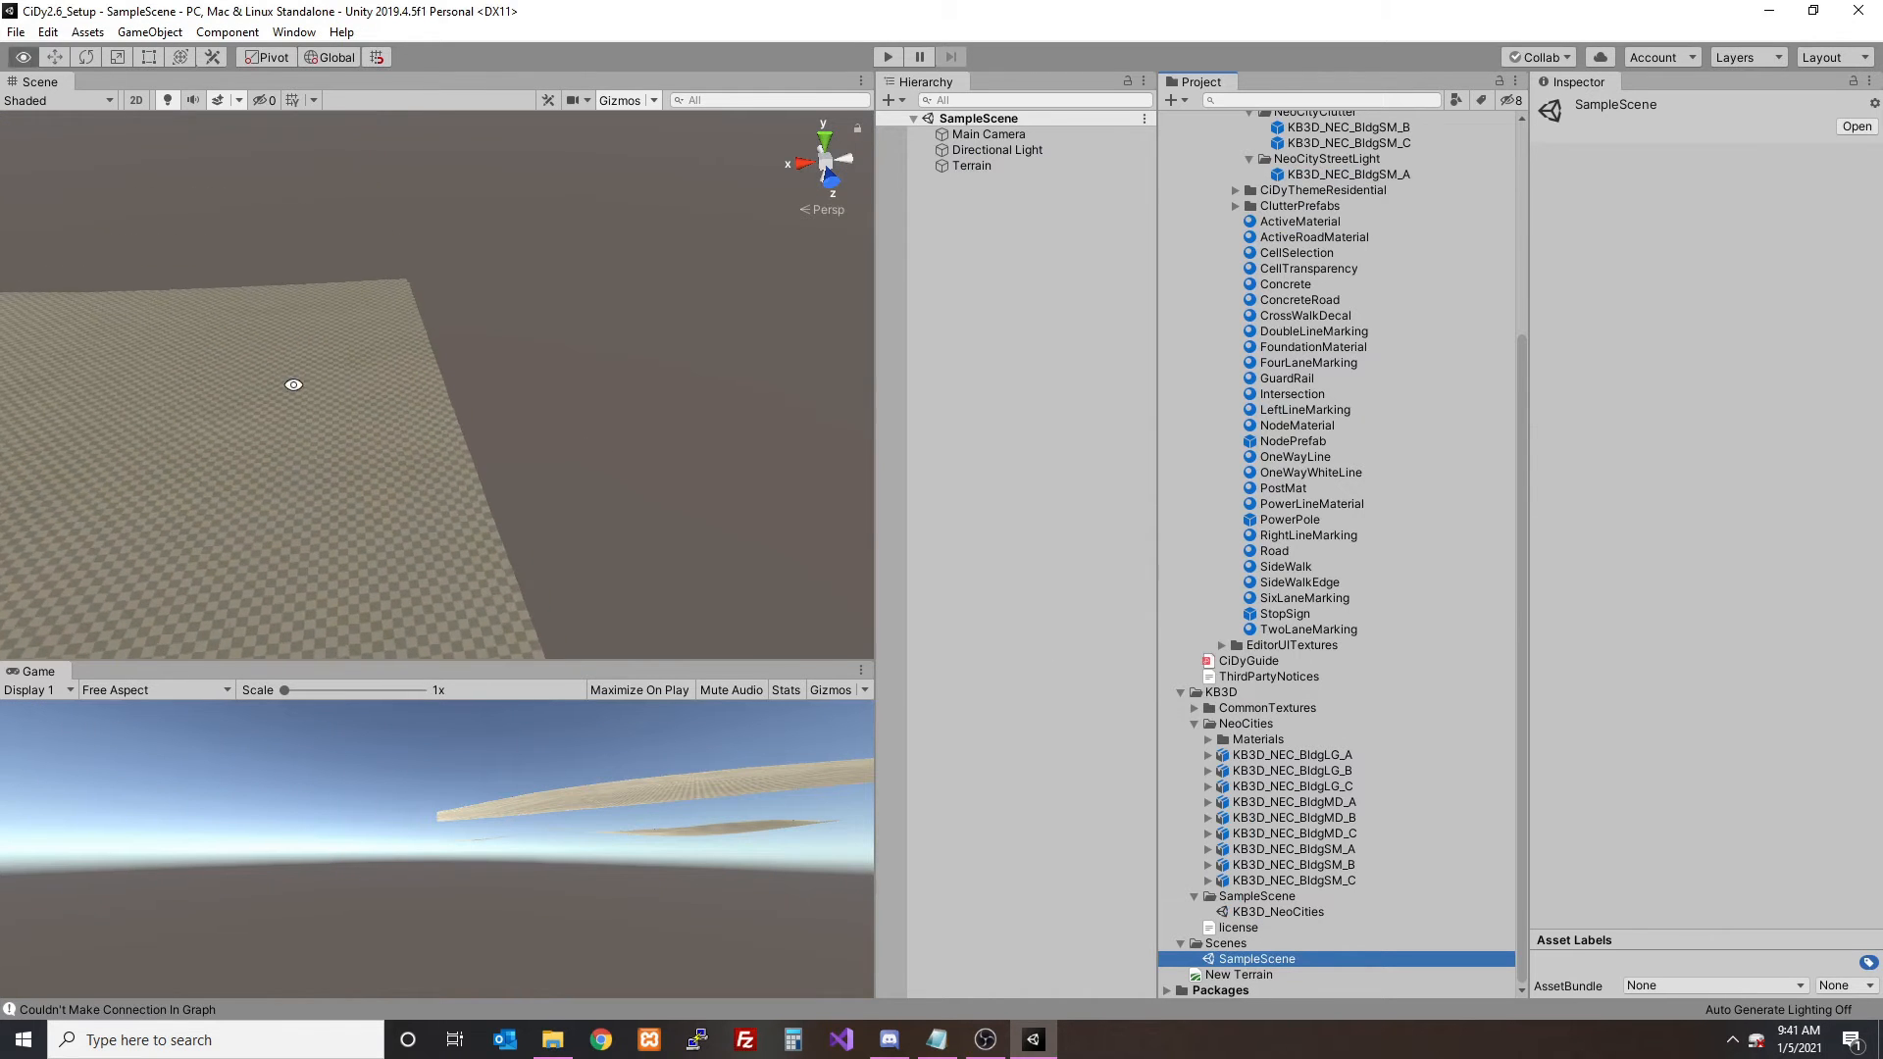
pyautogui.scroll(-4, 408, 404)
pyautogui.moveTo(295, 386); pyautogui.dragTo(516, 415, button='middle')
pyautogui.moveTo(516, 416); pyautogui.dragTo(601, 450, button='right')
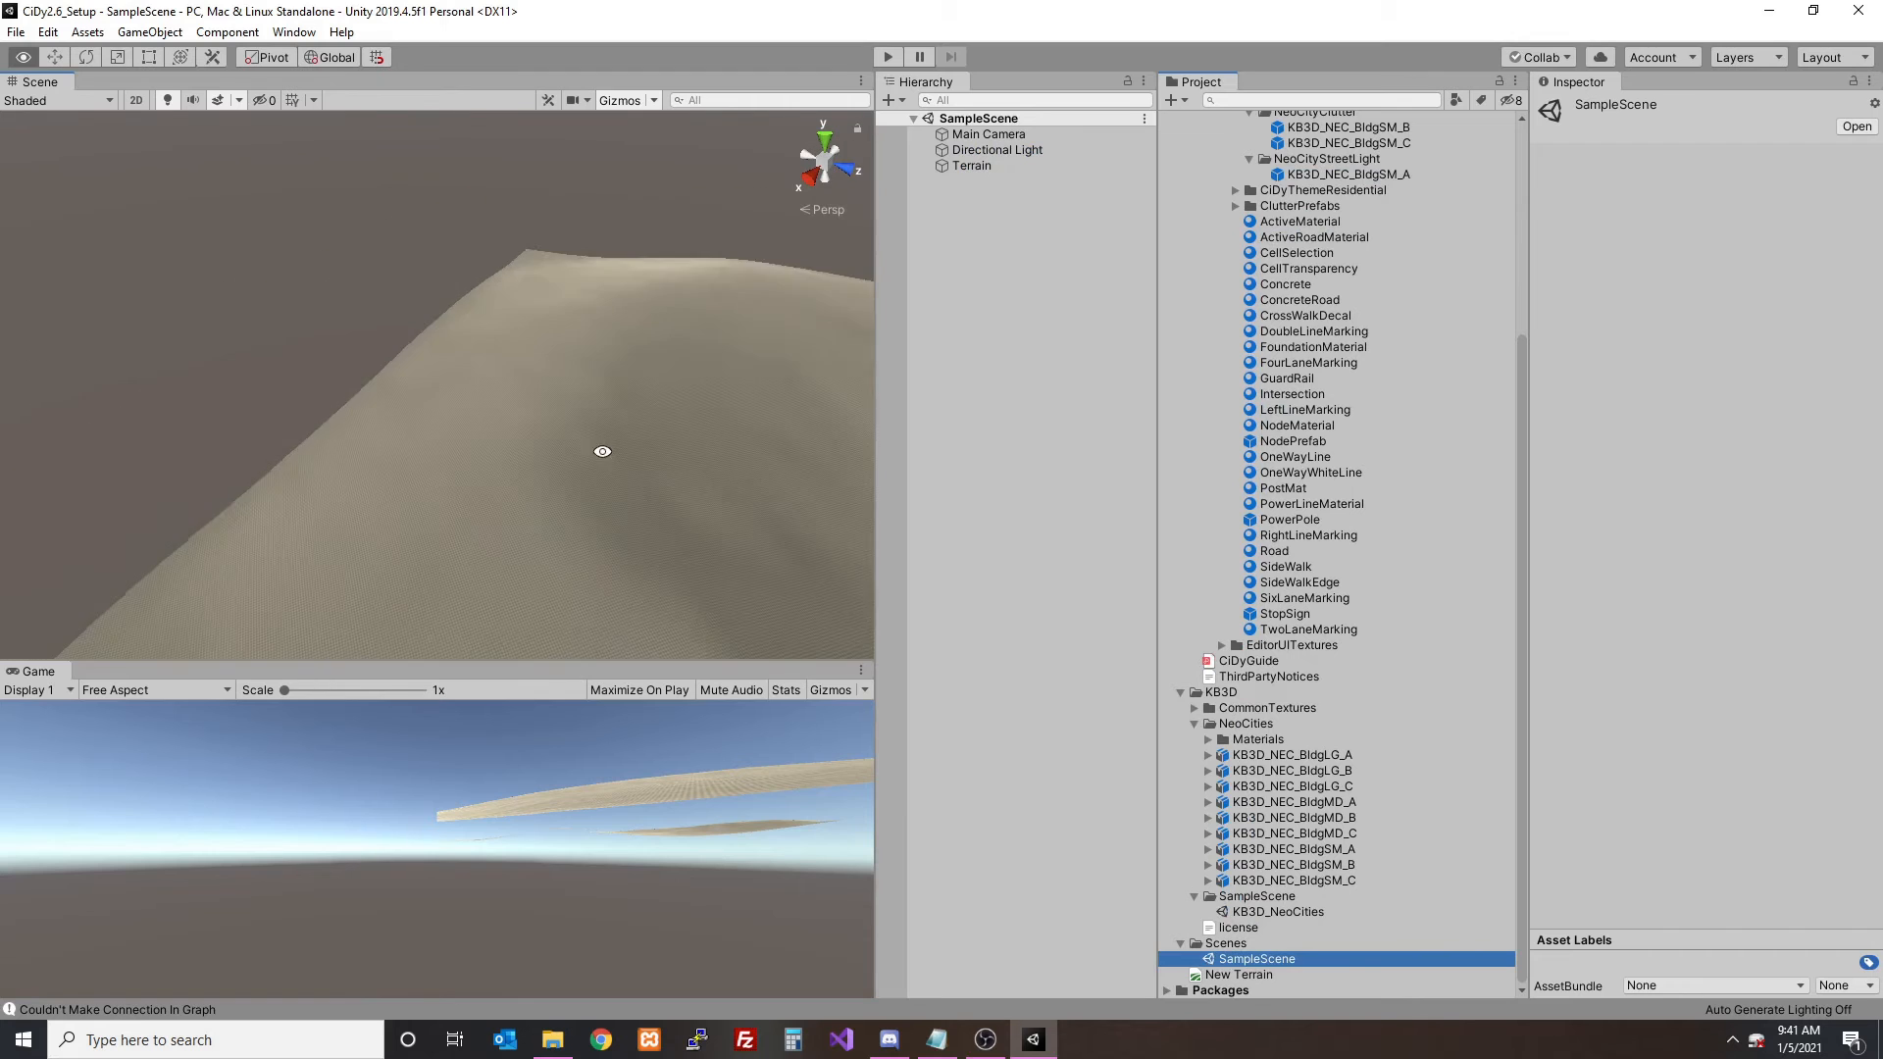
pyautogui.moveTo(601, 450); pyautogui.dragTo(520, 474, button='middle')
pyautogui.moveTo(521, 475); pyautogui.dragTo(546, 429, button='right')
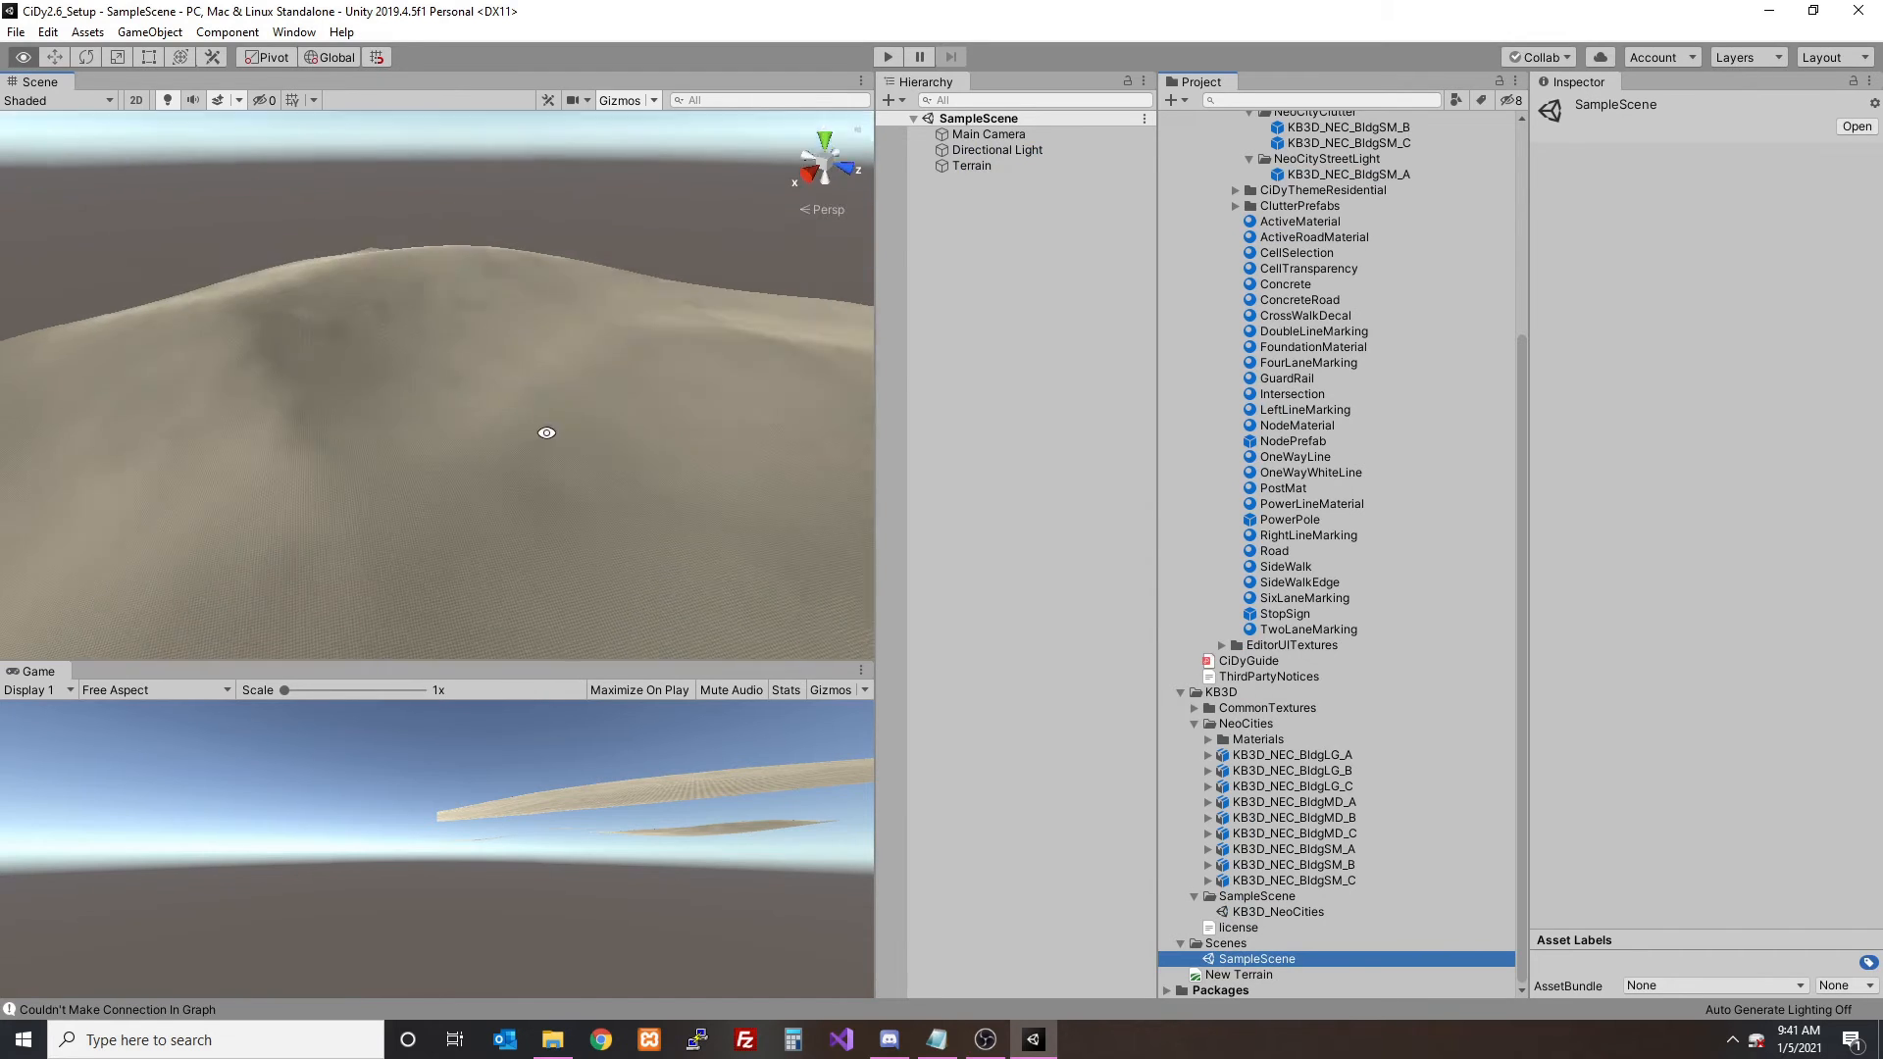
pyautogui.click(293, 32)
pyautogui.moveTo(312, 133)
pyautogui.click(598, 156)
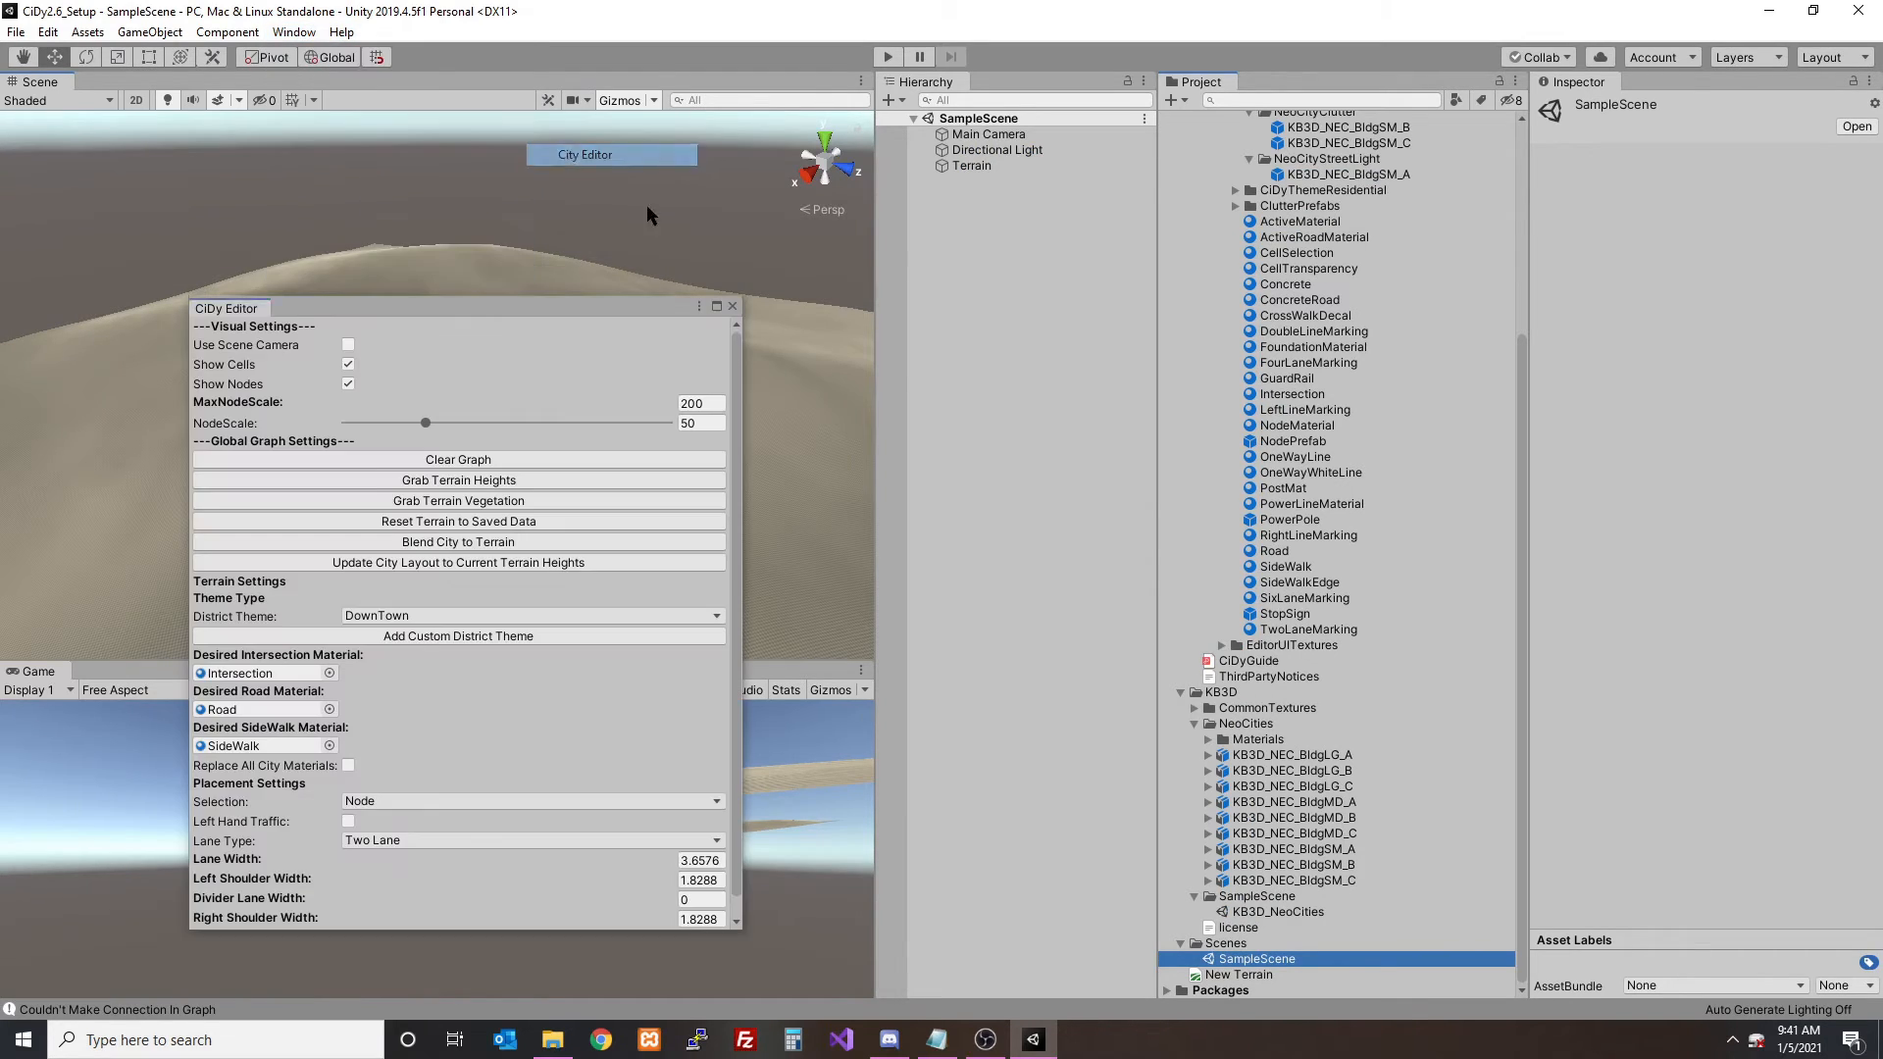
pyautogui.moveTo(1398, 161); pyautogui.dragTo(1649, 139)
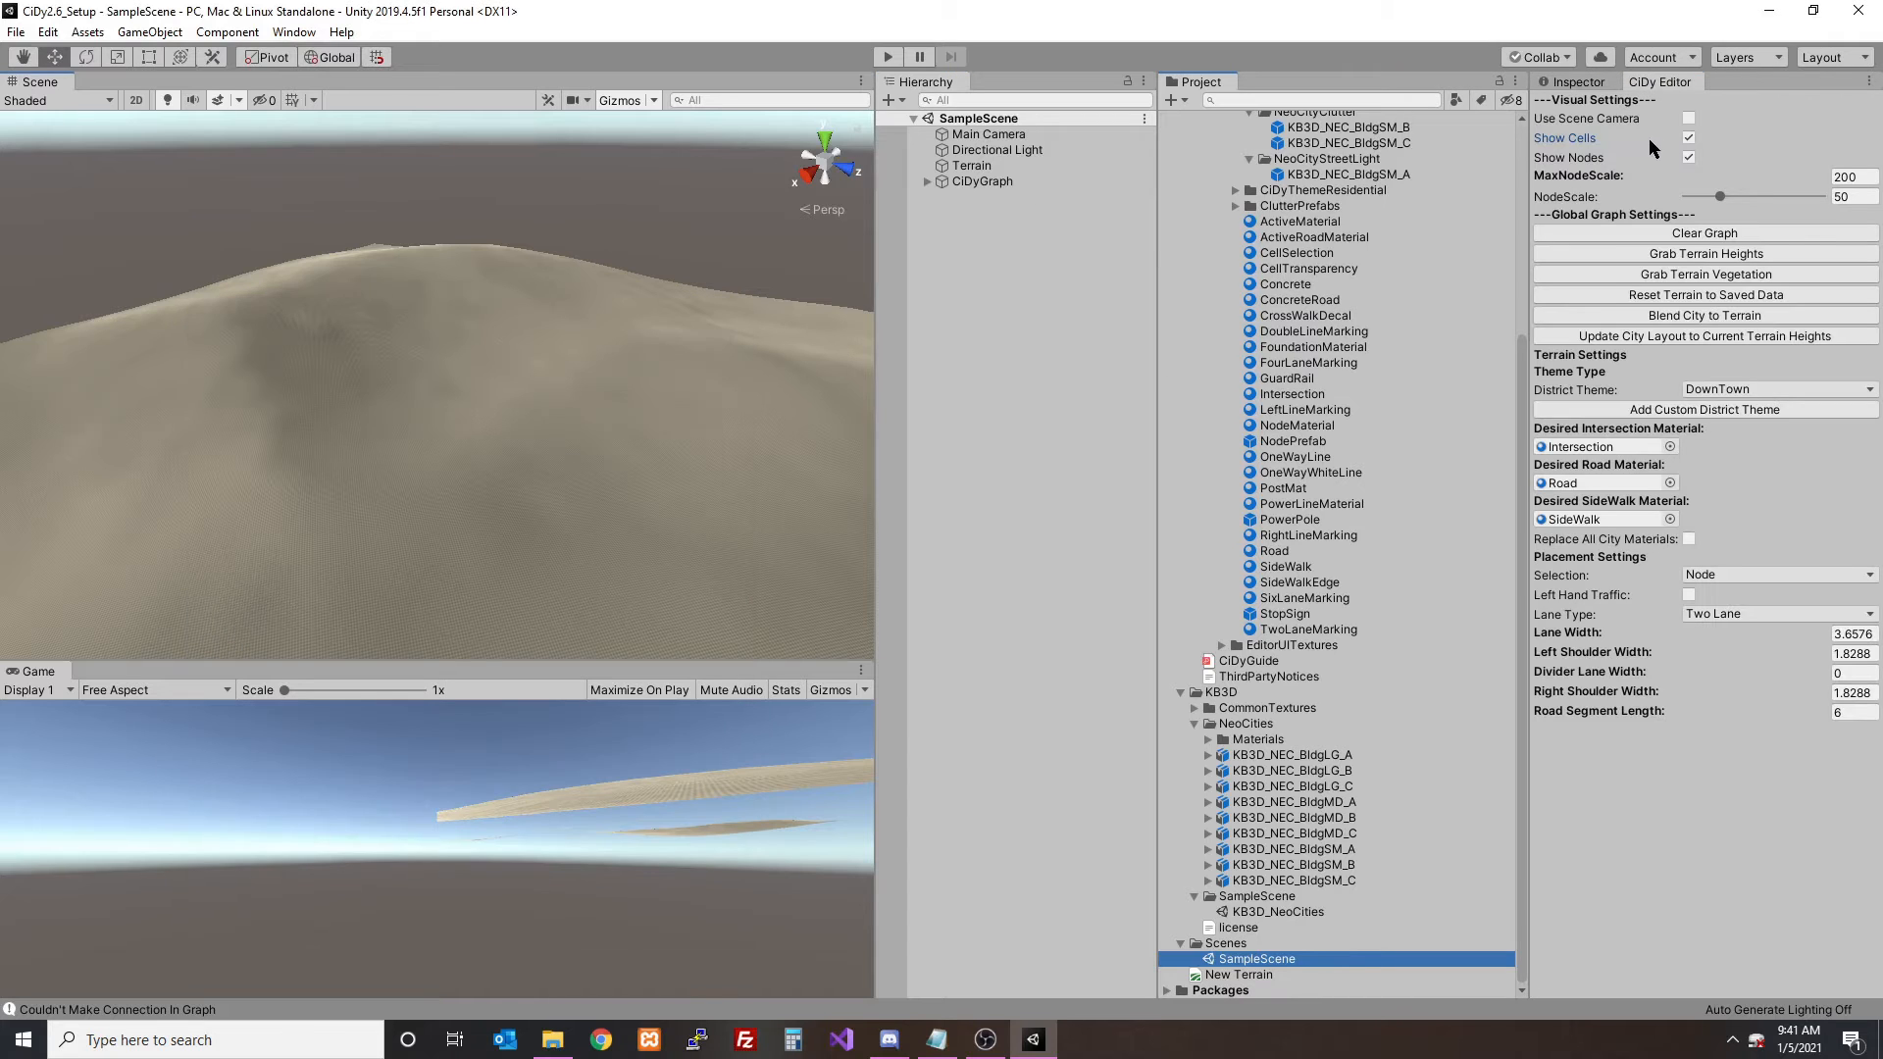
# - Set the district theme to NeoCity and lay out a closed four-node road loop on the terrain hillside
pyautogui.click(1775, 390)
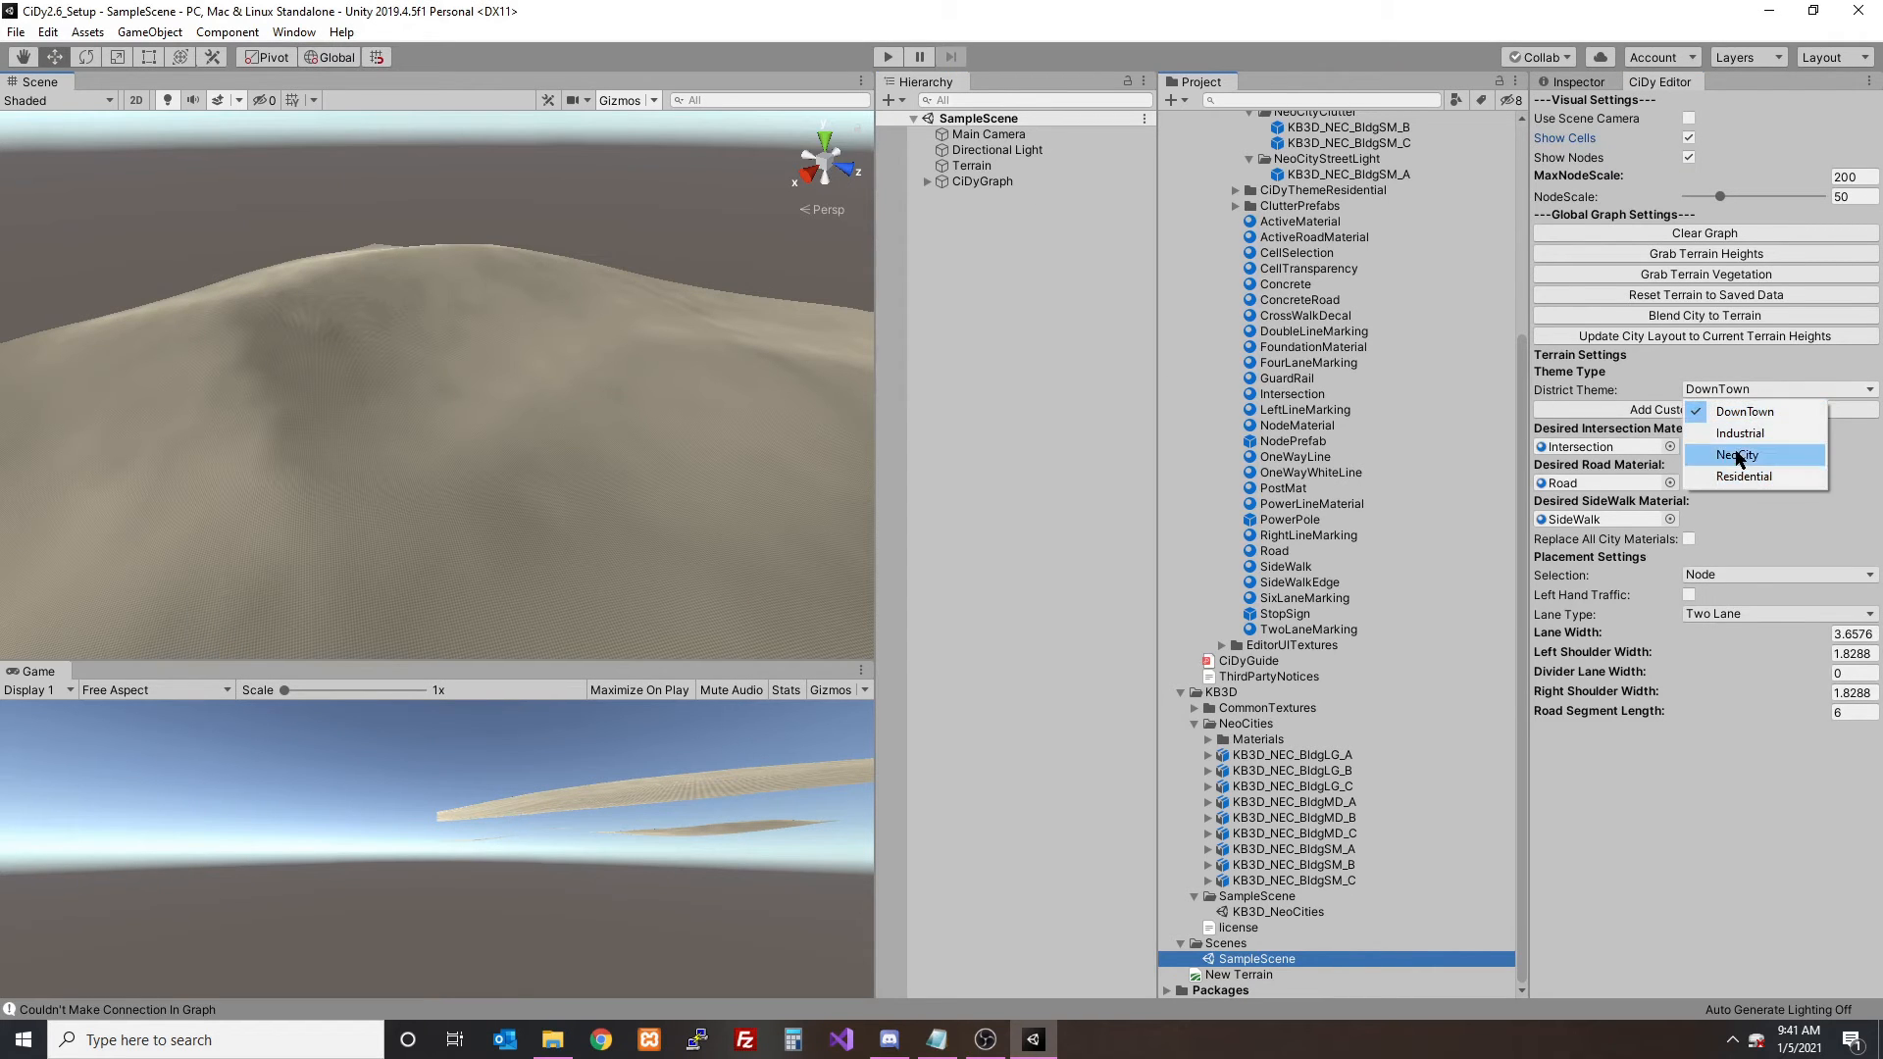
pyautogui.click(1722, 435)
pyautogui.moveTo(748, 408); pyautogui.dragTo(367, 376, button='right')
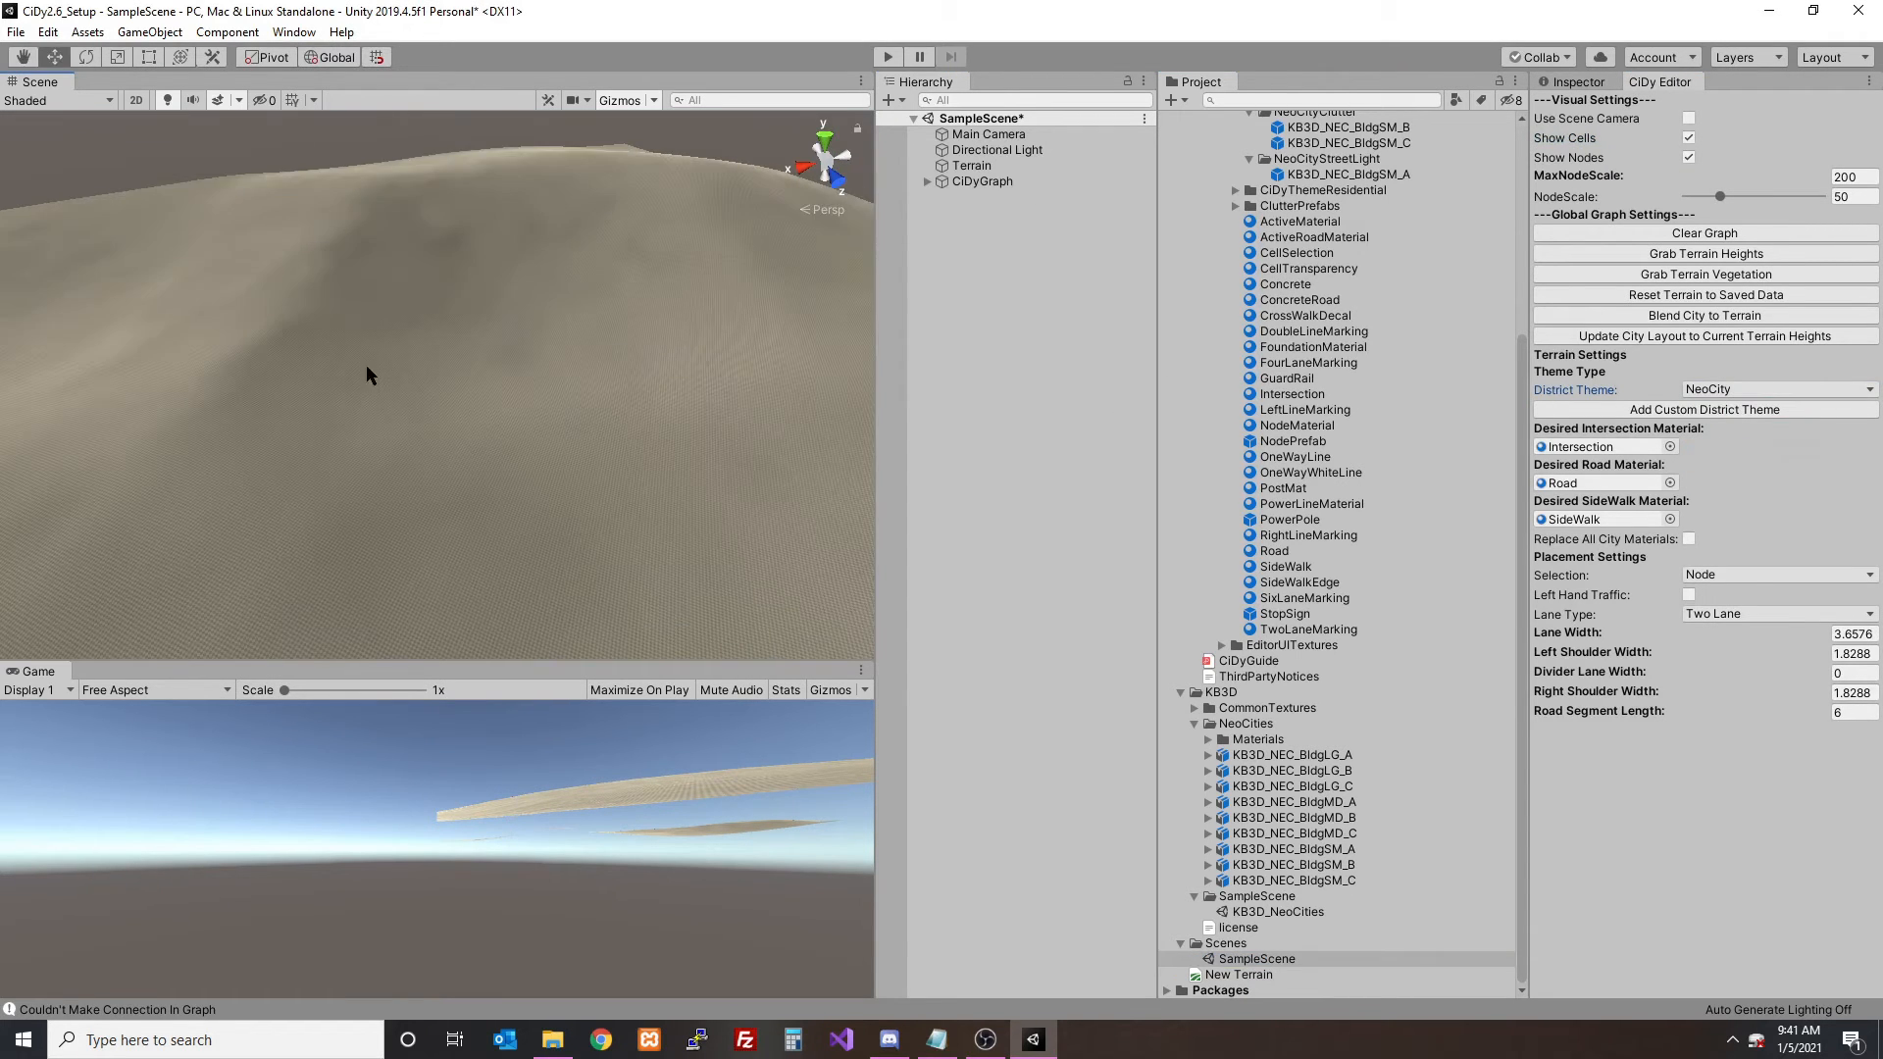
pyautogui.click(688, 481)
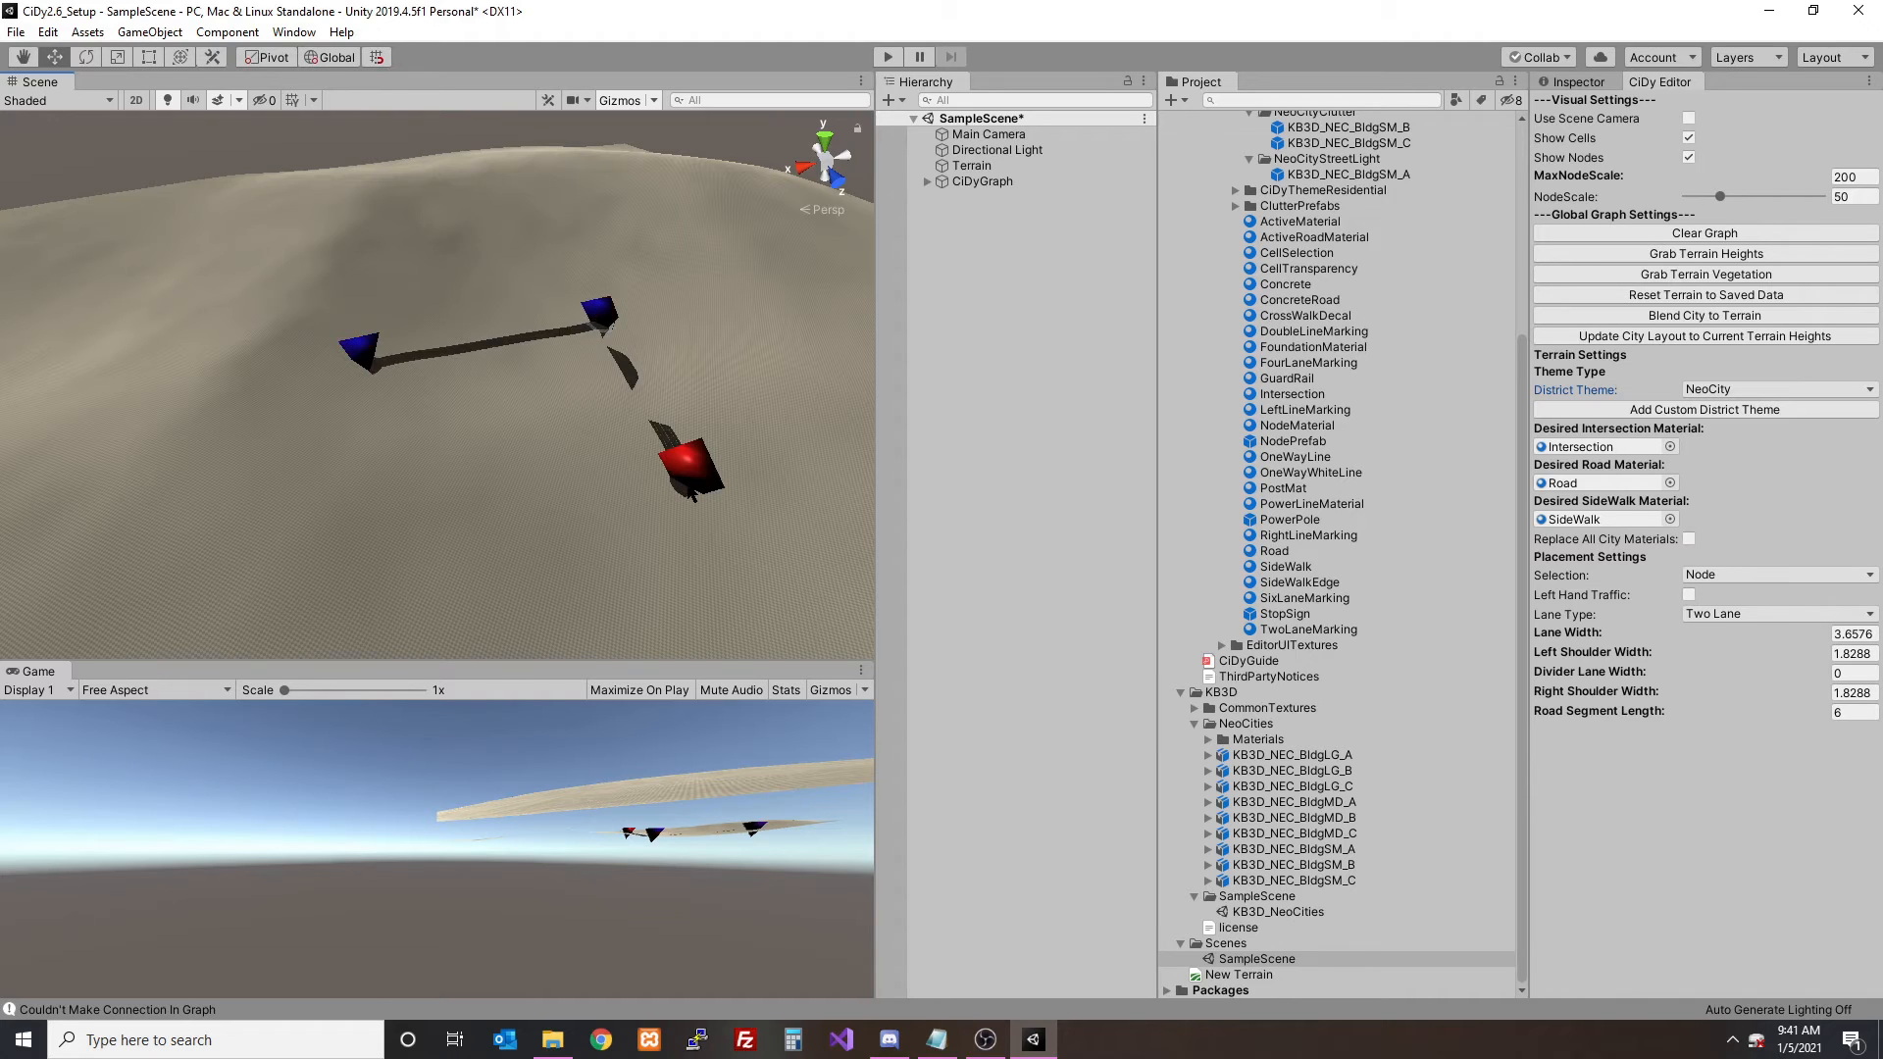
pyautogui.click(420, 529)
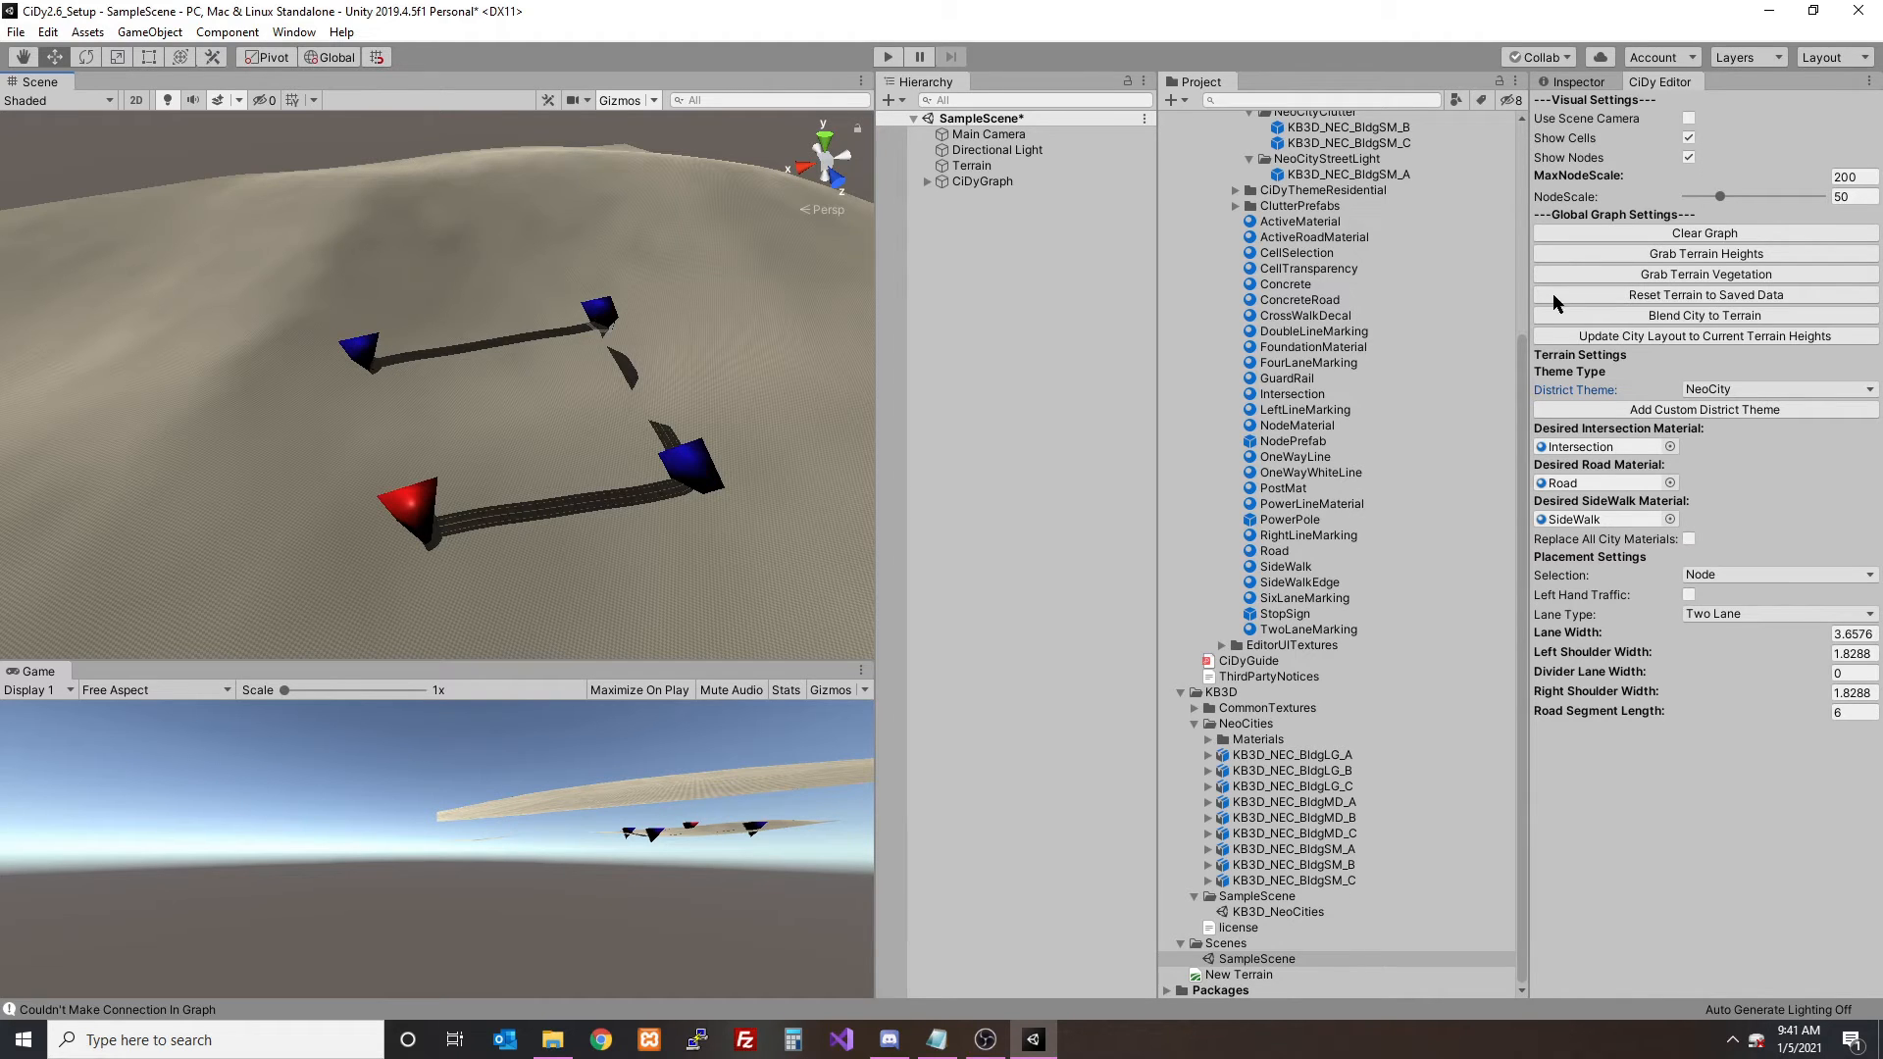
# - Hide the cells and nodes, and blend the city to the terrain
pyautogui.click(1688, 138)
pyautogui.click(1687, 158)
pyautogui.keyDown('alt'); pyautogui.moveTo(686, 377); pyautogui.dragTo(951, 333); pyautogui.keyUp('alt')
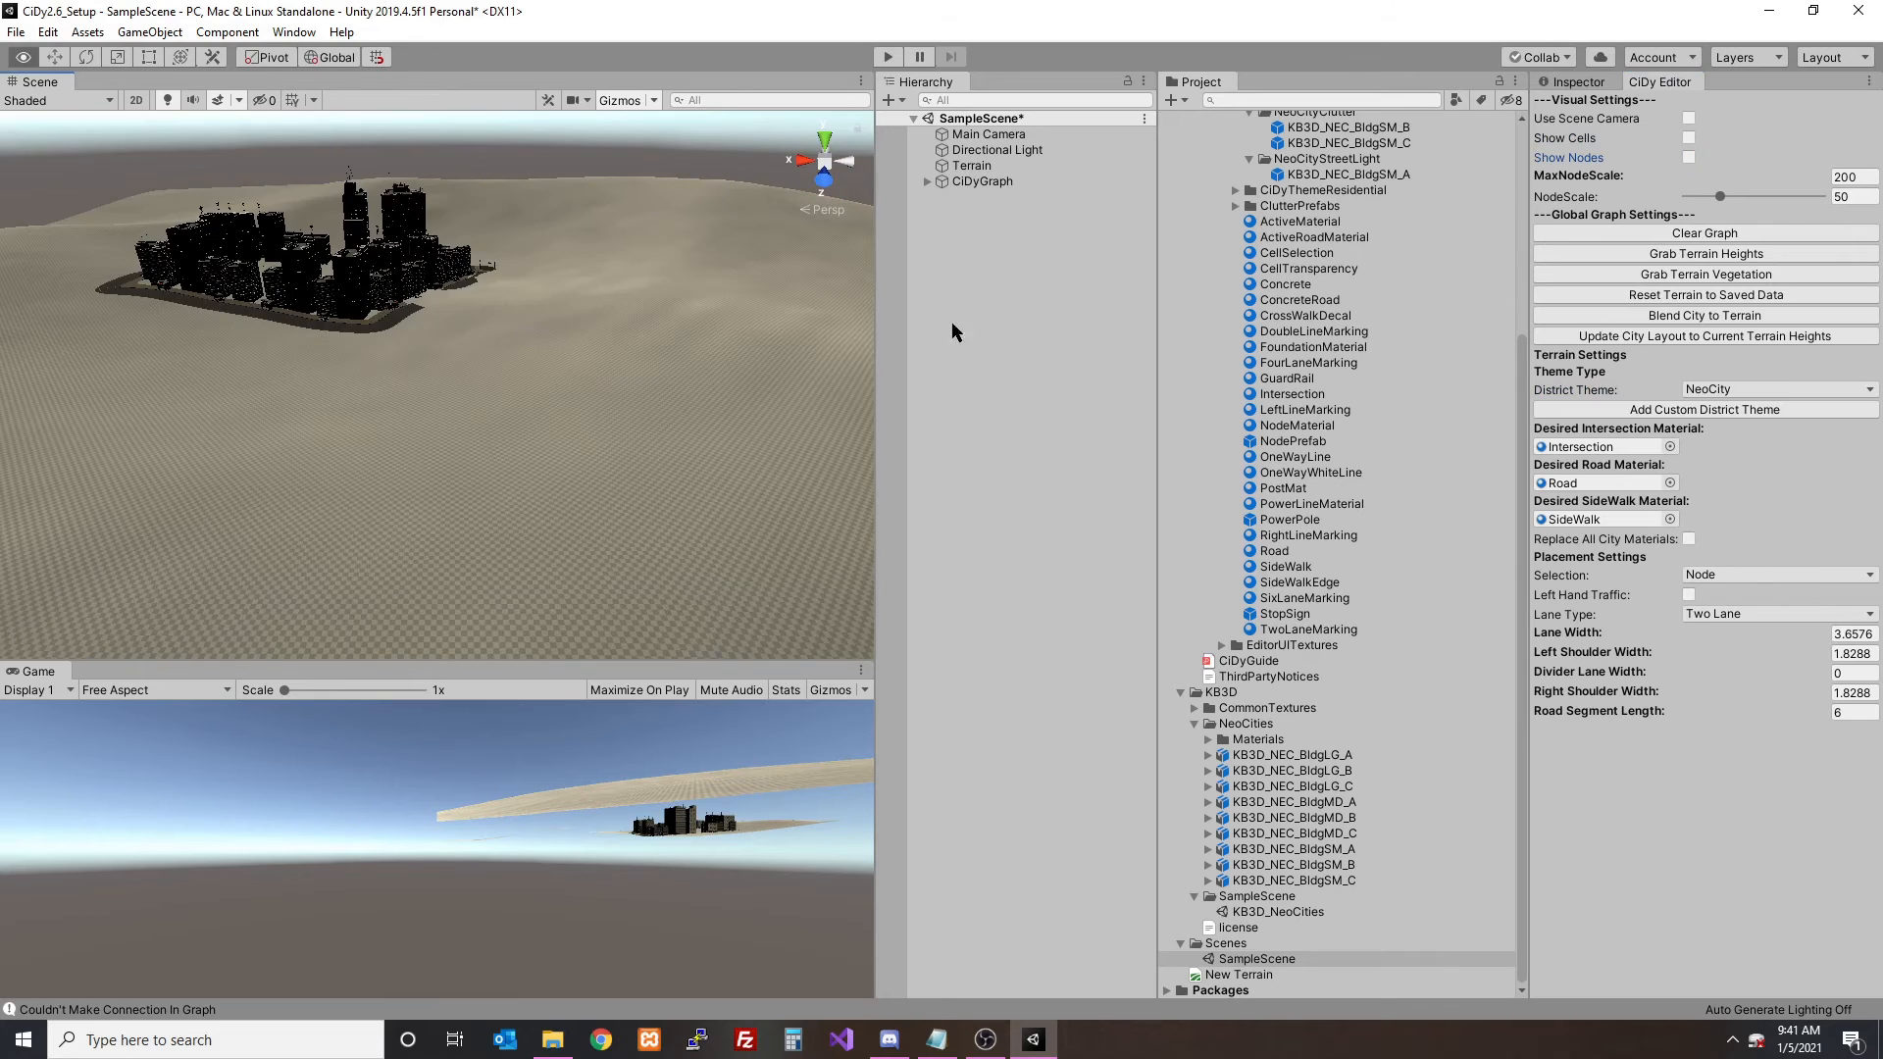
pyautogui.click(1704, 315)
pyautogui.click(998, 563)
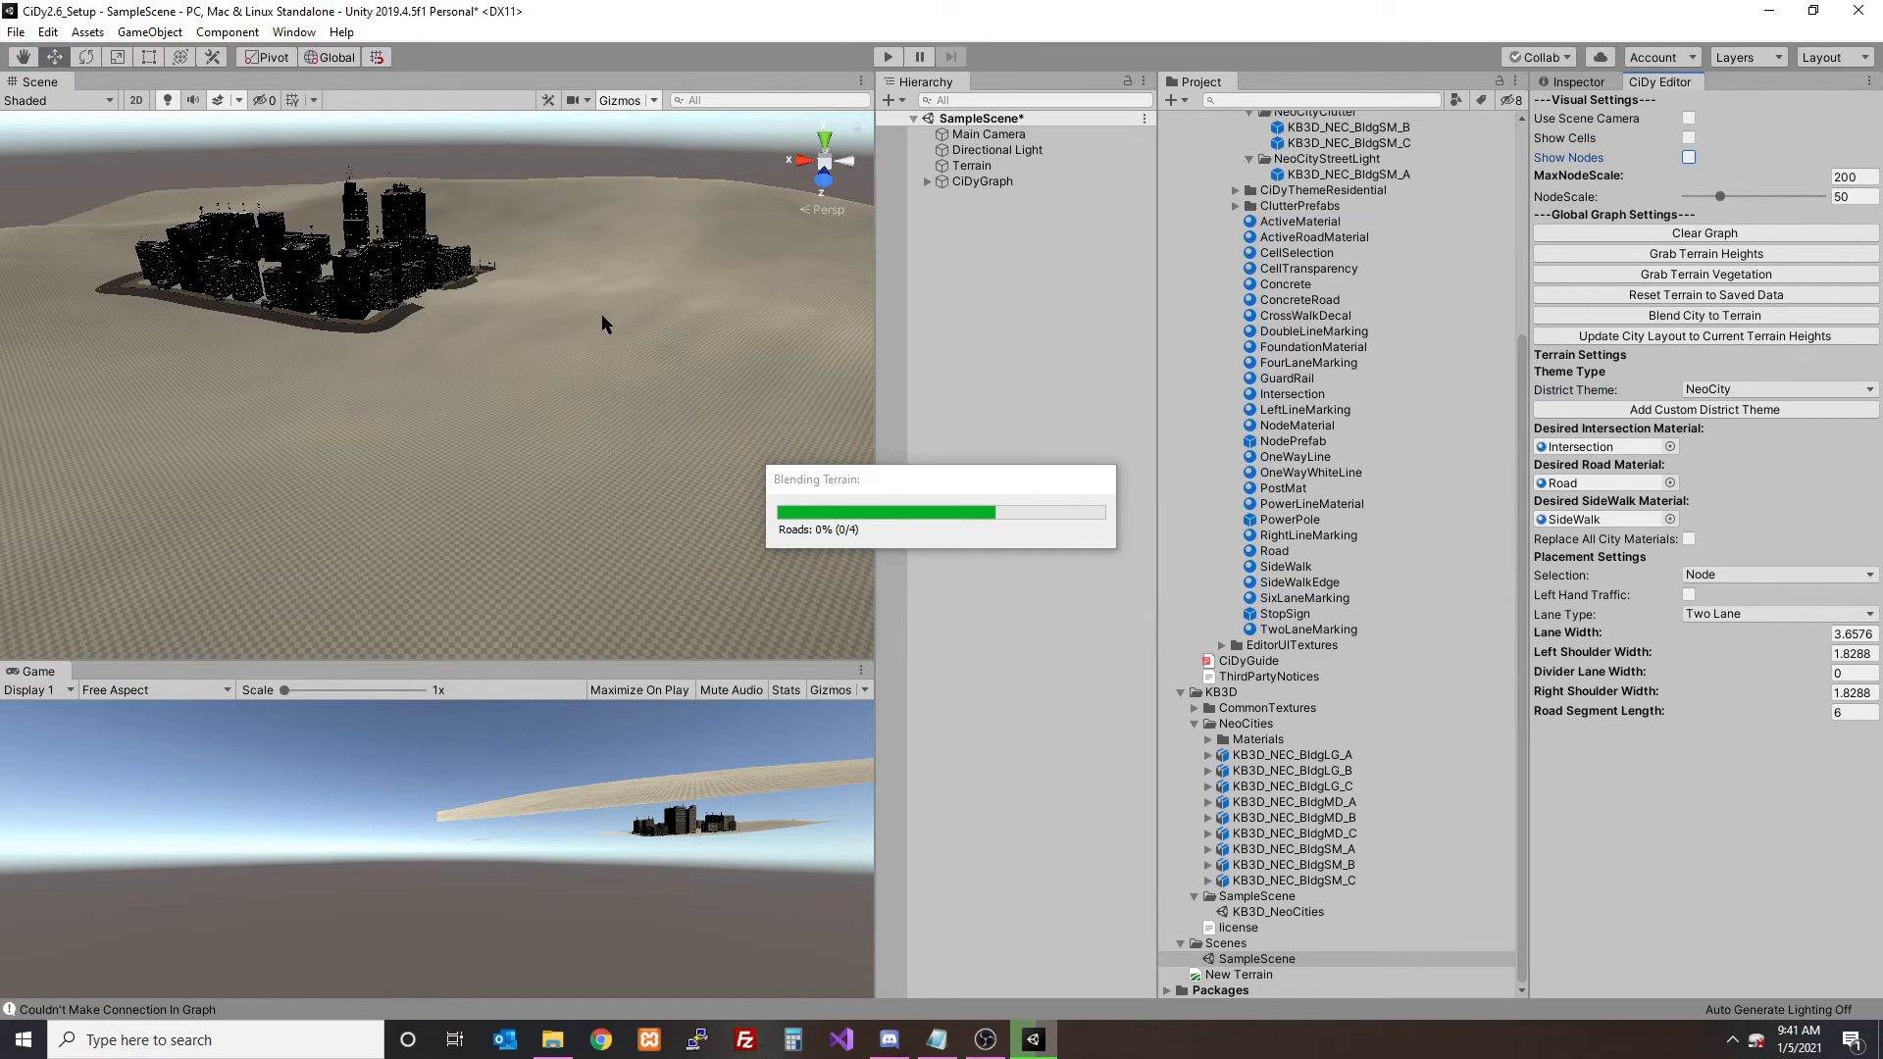
# - Turn off the Scene view's effects and lighting to view the buildings and sidewalk clutter at street level
pyautogui.scroll(7, 504, 305)
pyautogui.moveTo(502, 304); pyautogui.dragTo(565, 354, button='middle')
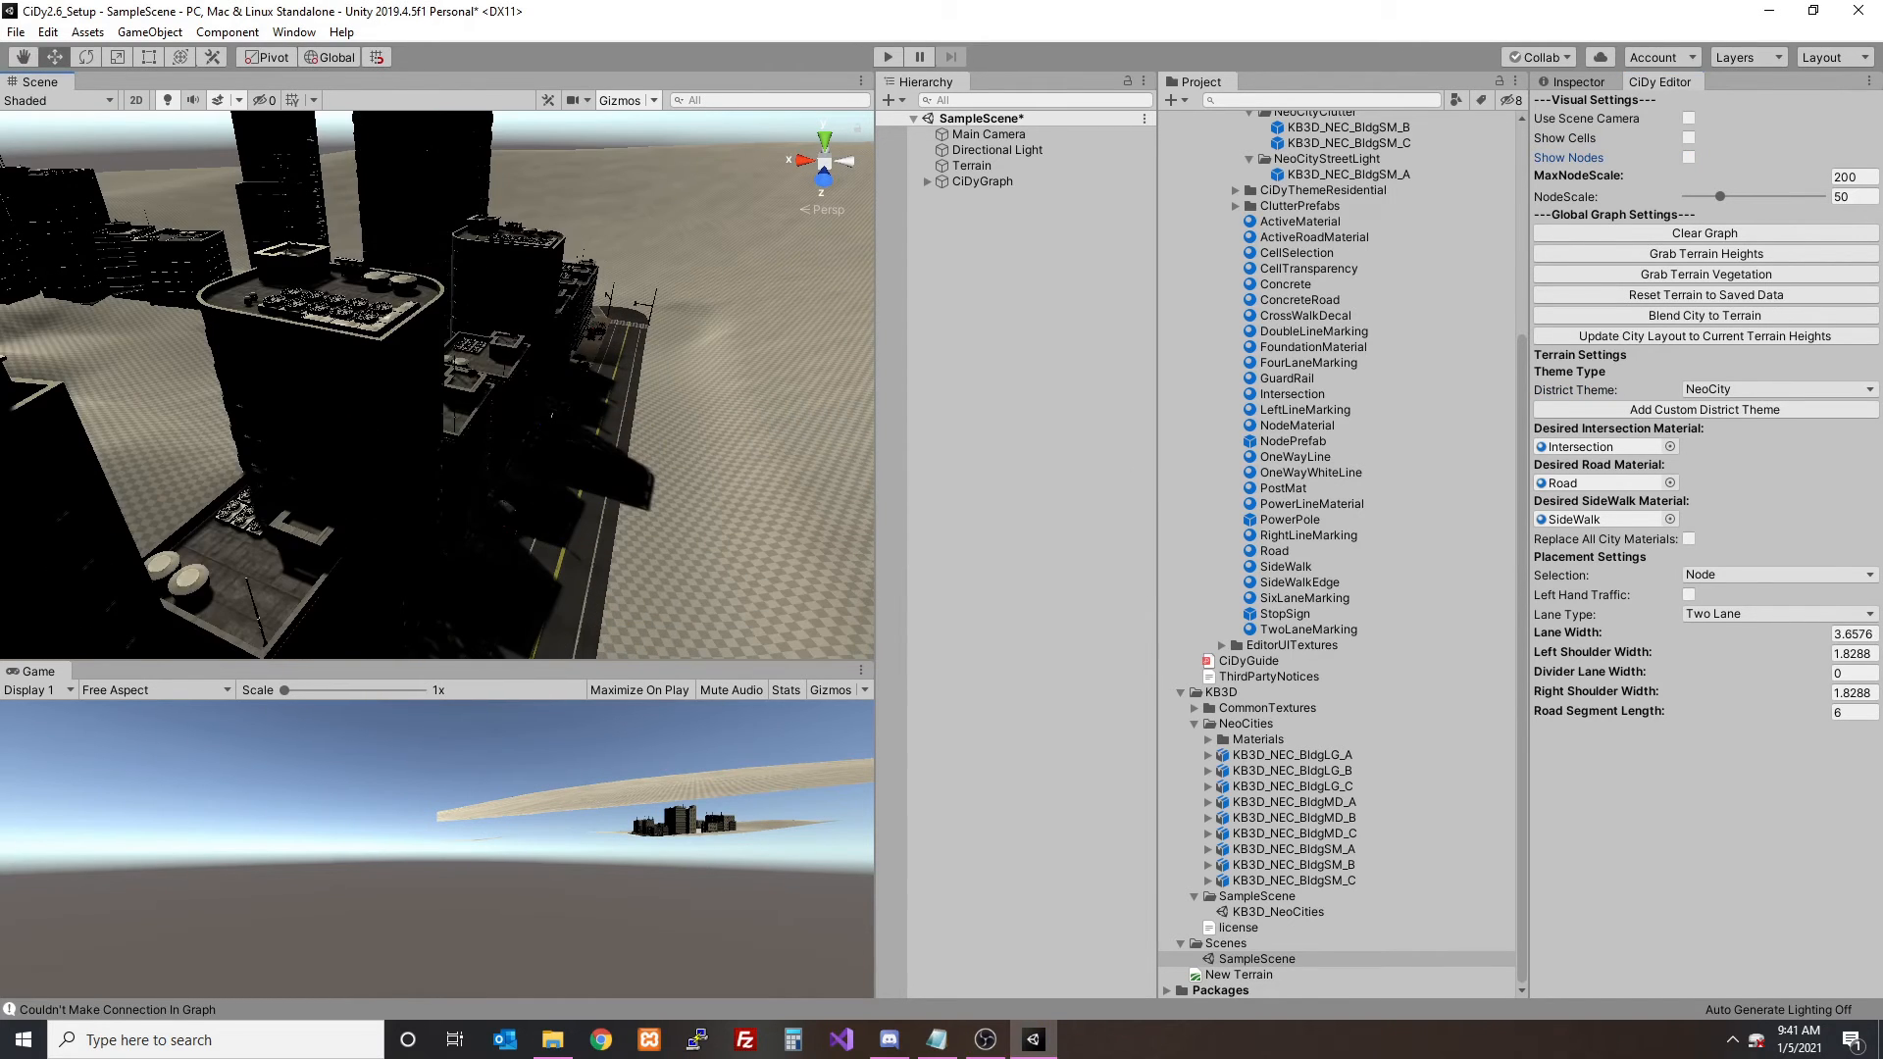
pyautogui.click(221, 101)
pyautogui.click(168, 101)
pyautogui.scroll(-5, 529, 304)
pyautogui.scroll(10, 552, 311)
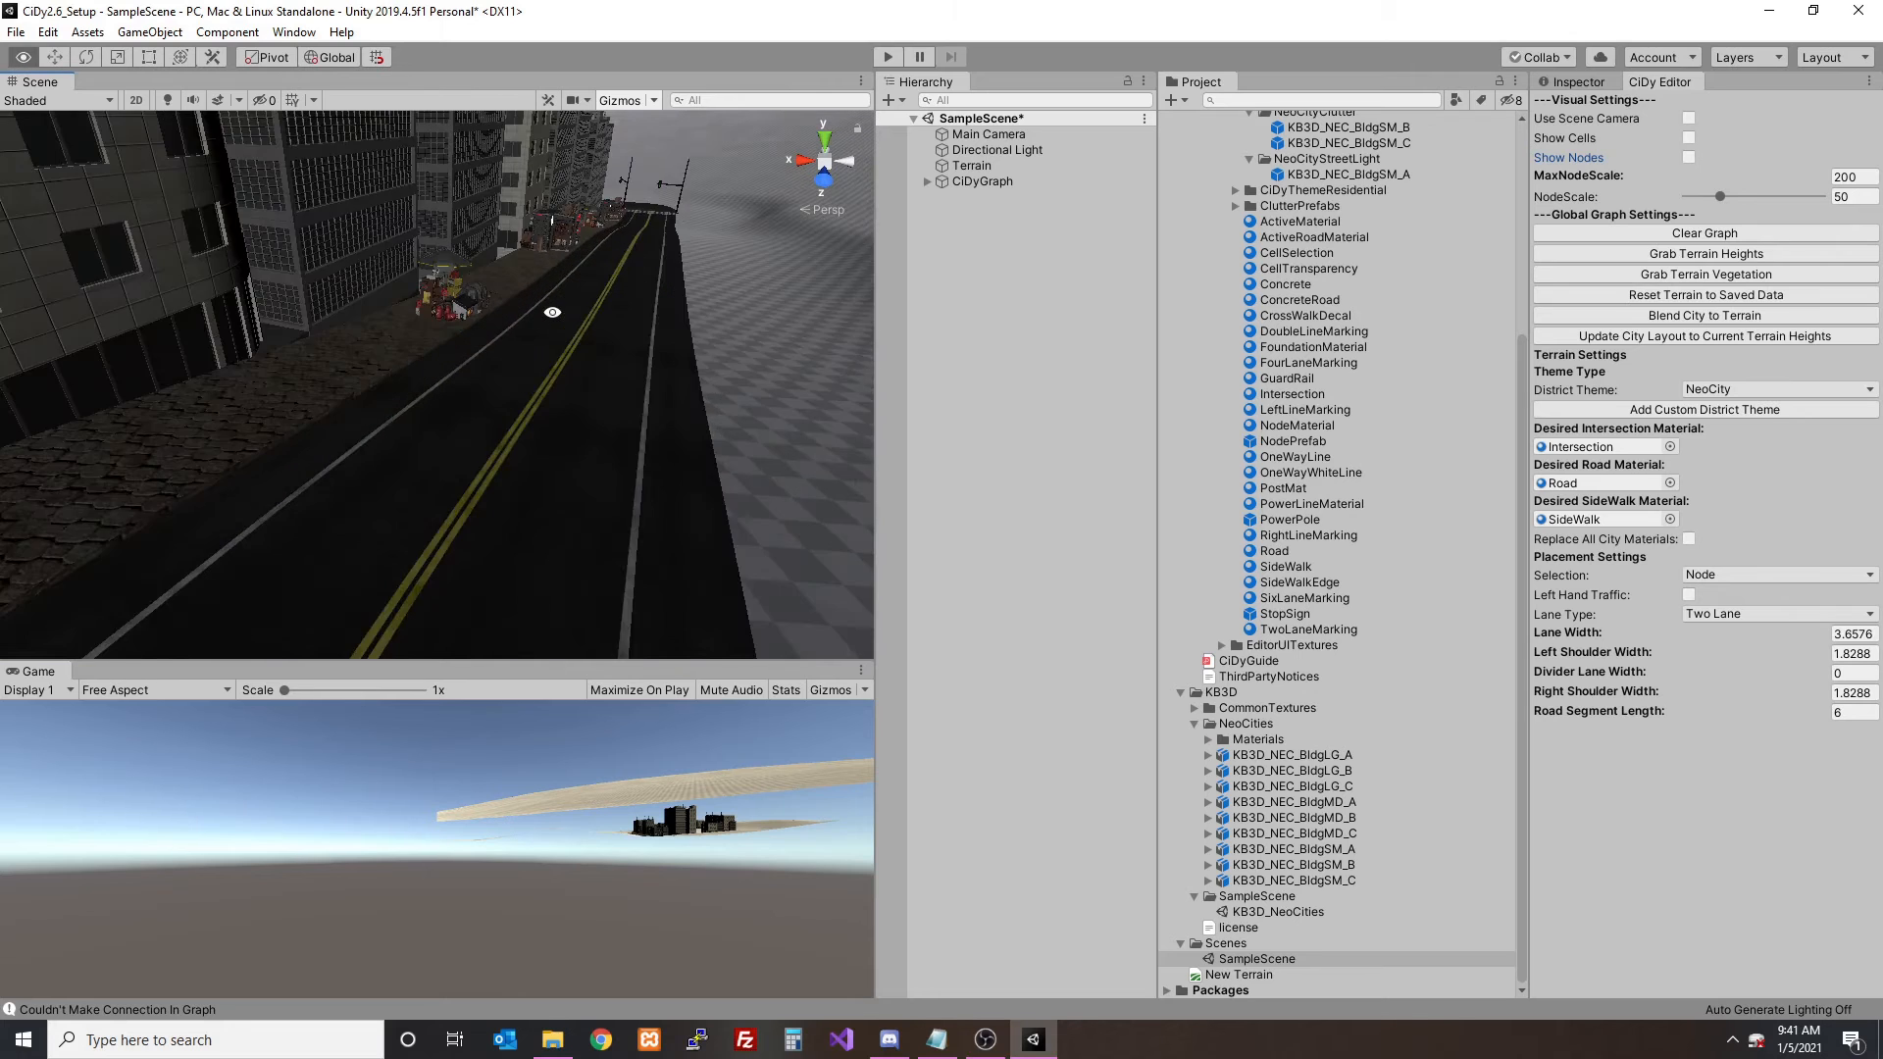
pyautogui.scroll(5, 558, 312)
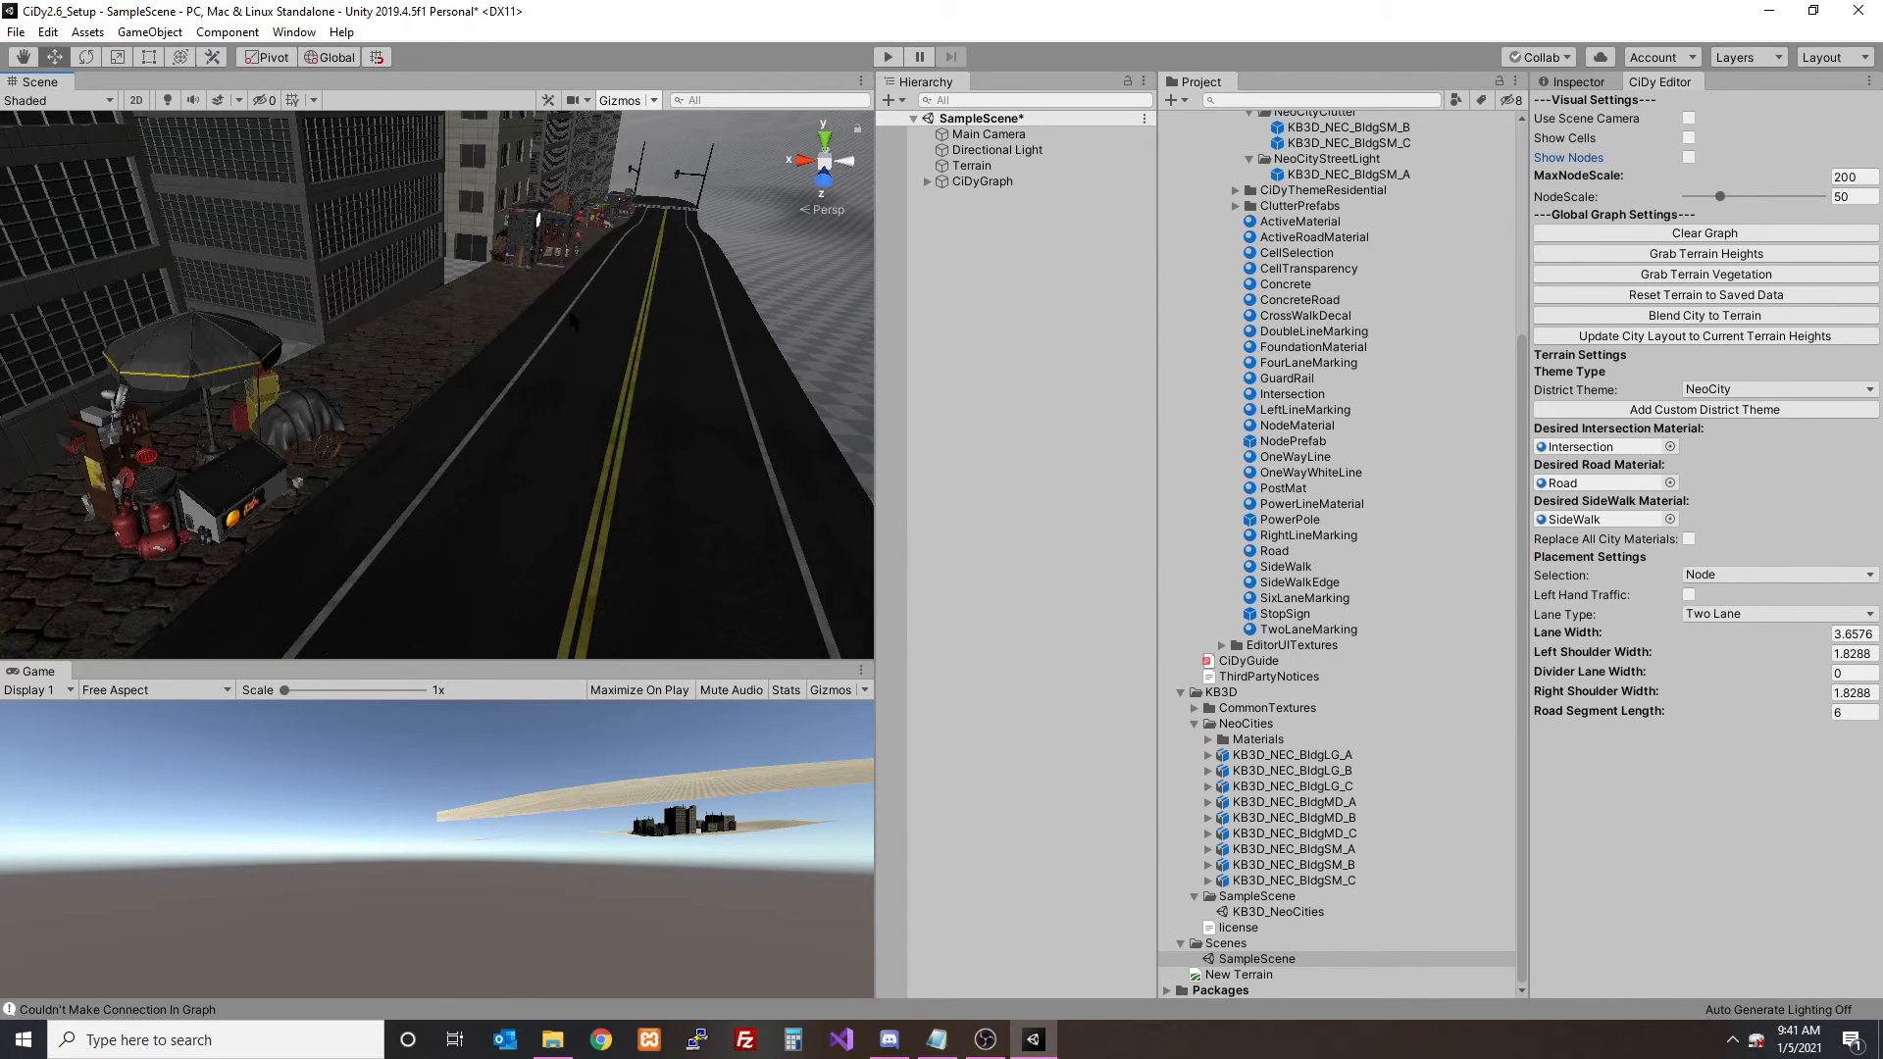
# - Show the cells briefly, hide them again, and examine the clutter placed along the sidewalk
pyautogui.click(1688, 138)
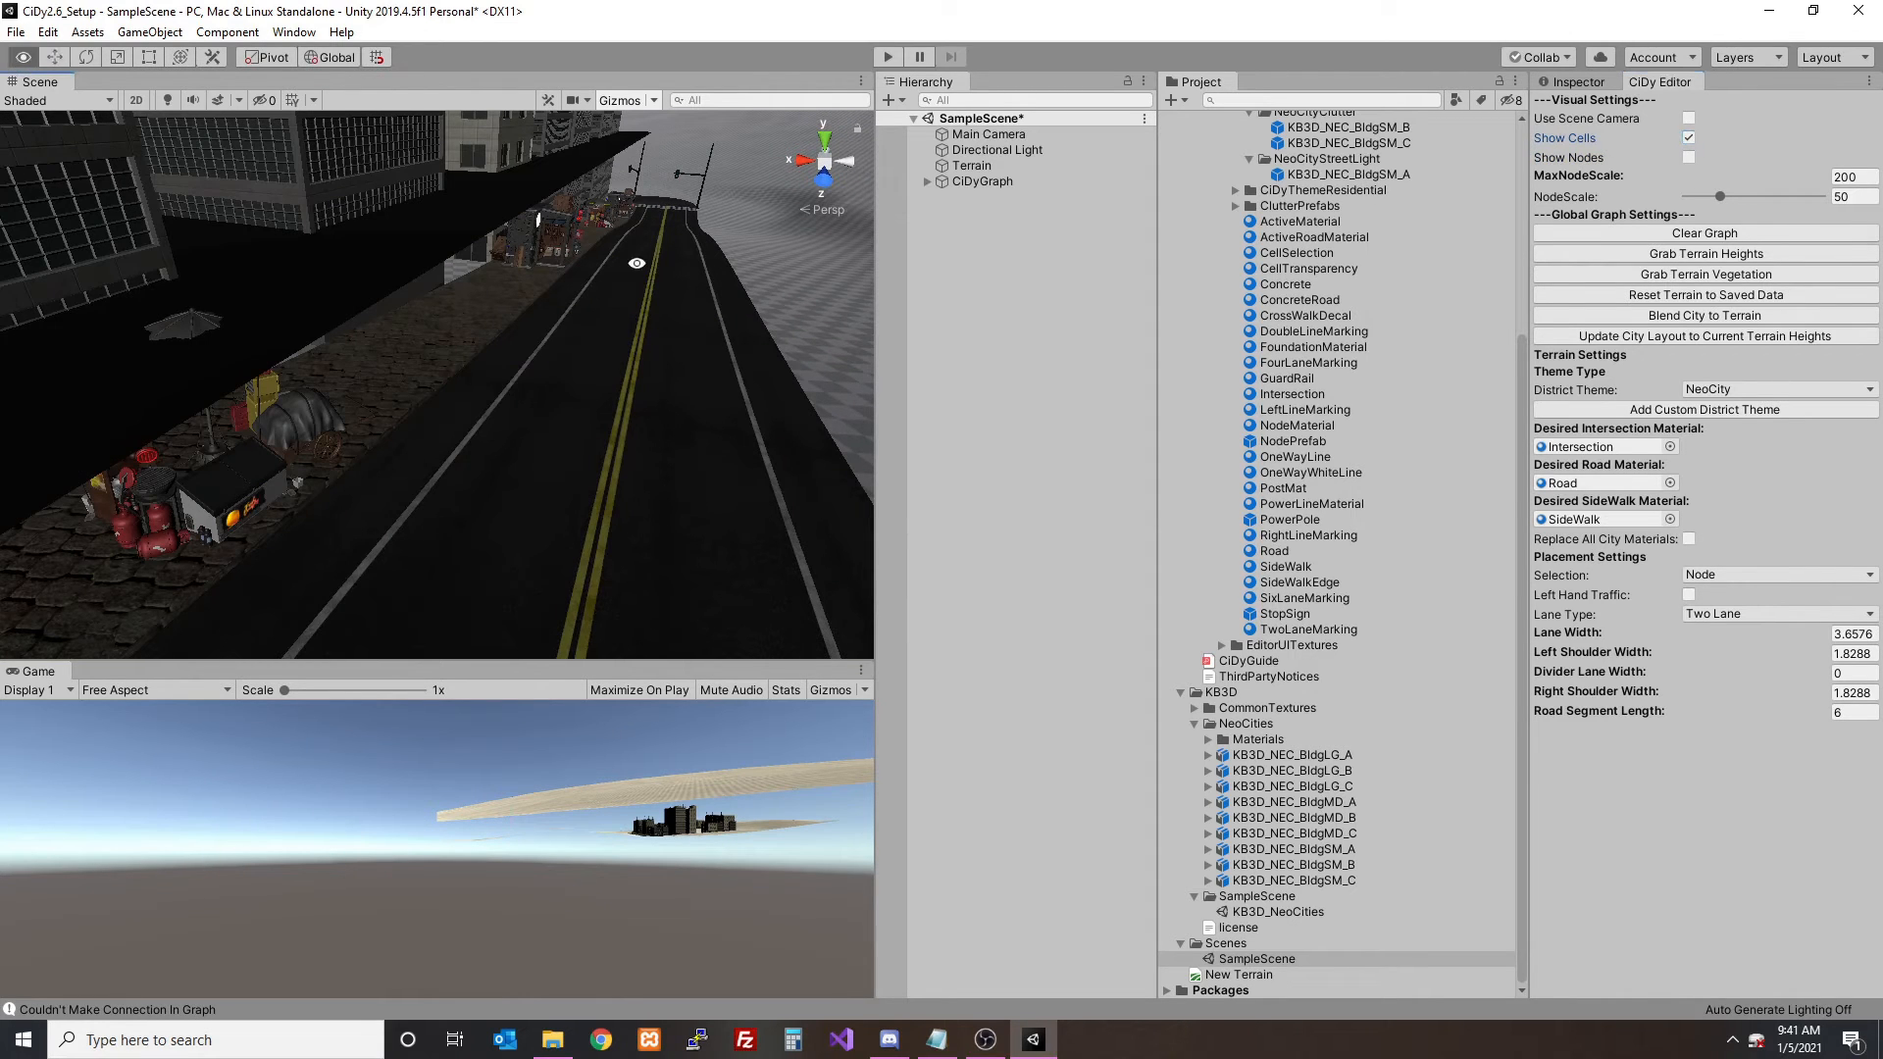
pyautogui.keyDown('alt'); pyautogui.moveTo(637, 263); pyautogui.dragTo(745, 257); pyautogui.keyUp('alt')
pyautogui.click(1698, 139)
pyautogui.scroll(5, 608, 274)
pyautogui.keyDown('alt'); pyautogui.moveTo(606, 274); pyautogui.dragTo(504, 290); pyautogui.keyUp('alt')
pyautogui.scroll(4, 659, 313)
pyautogui.scroll(-5, 623, 303)
pyautogui.scroll(-6, 496, 287)
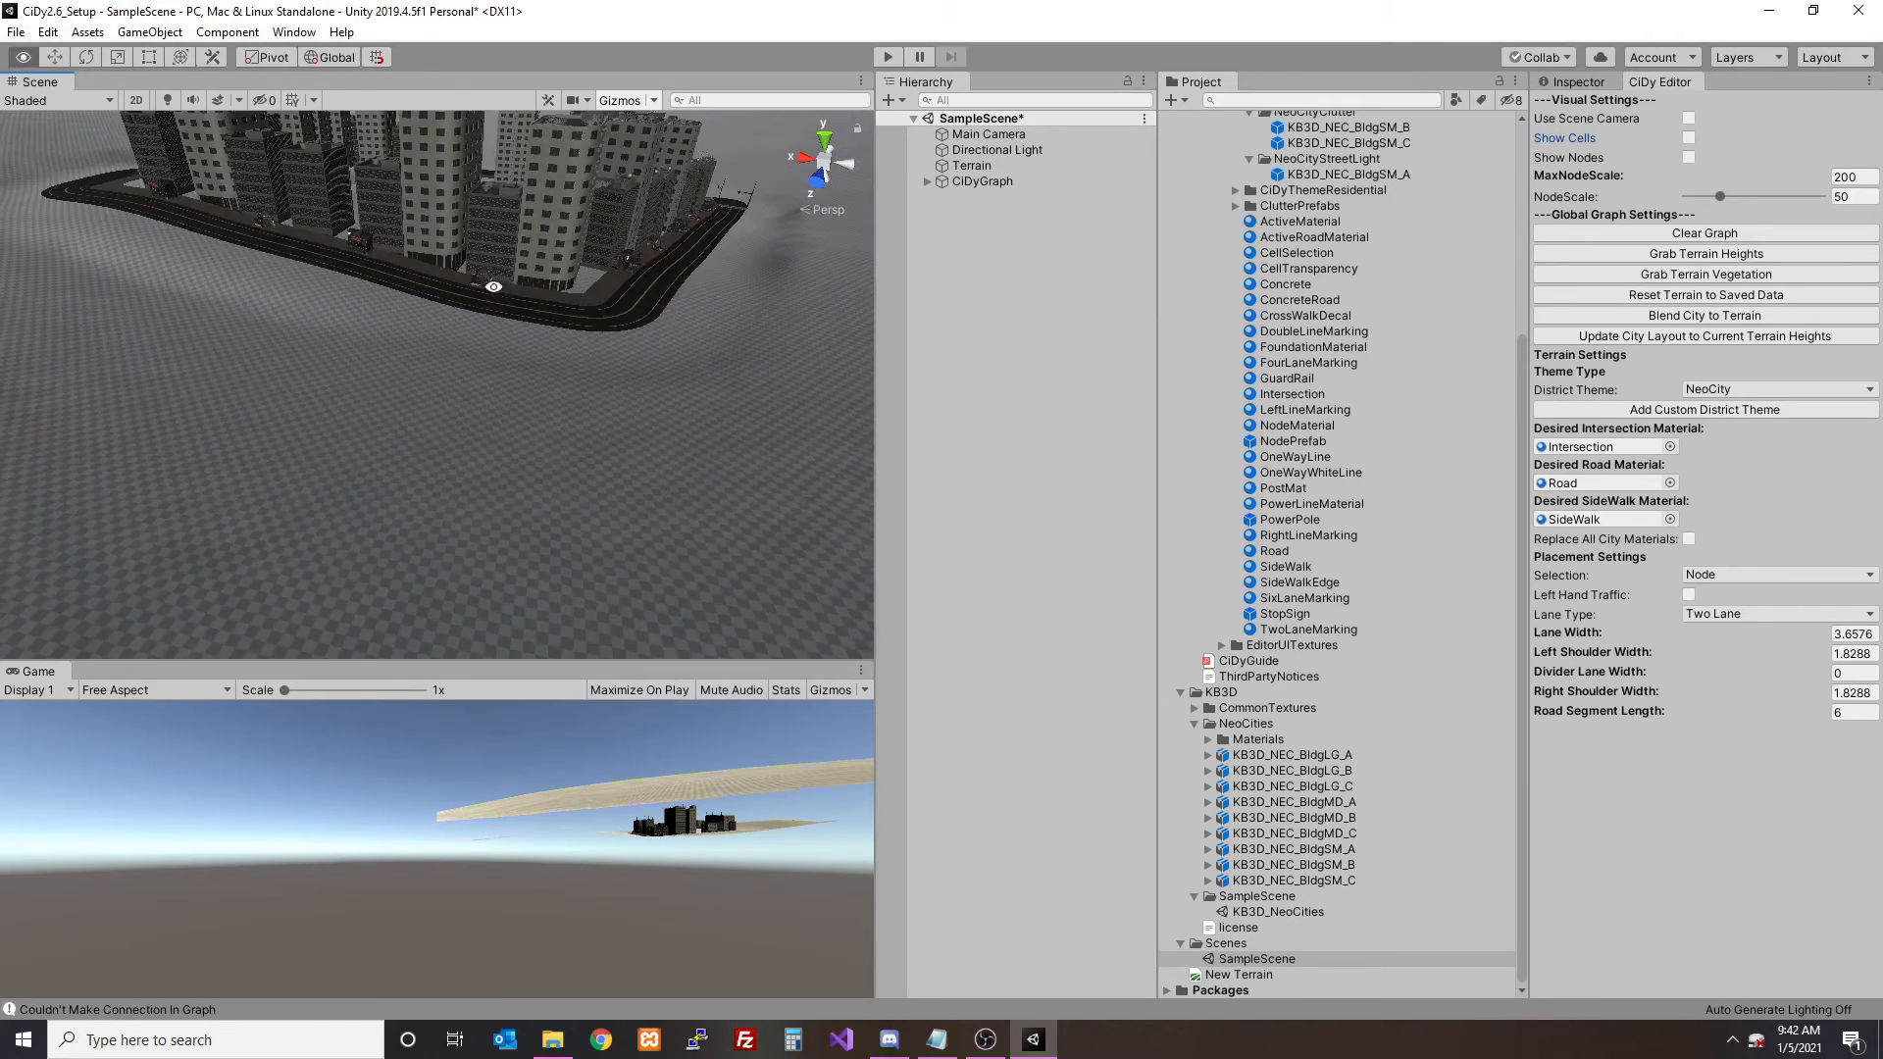
pyautogui.scroll(10, 493, 286)
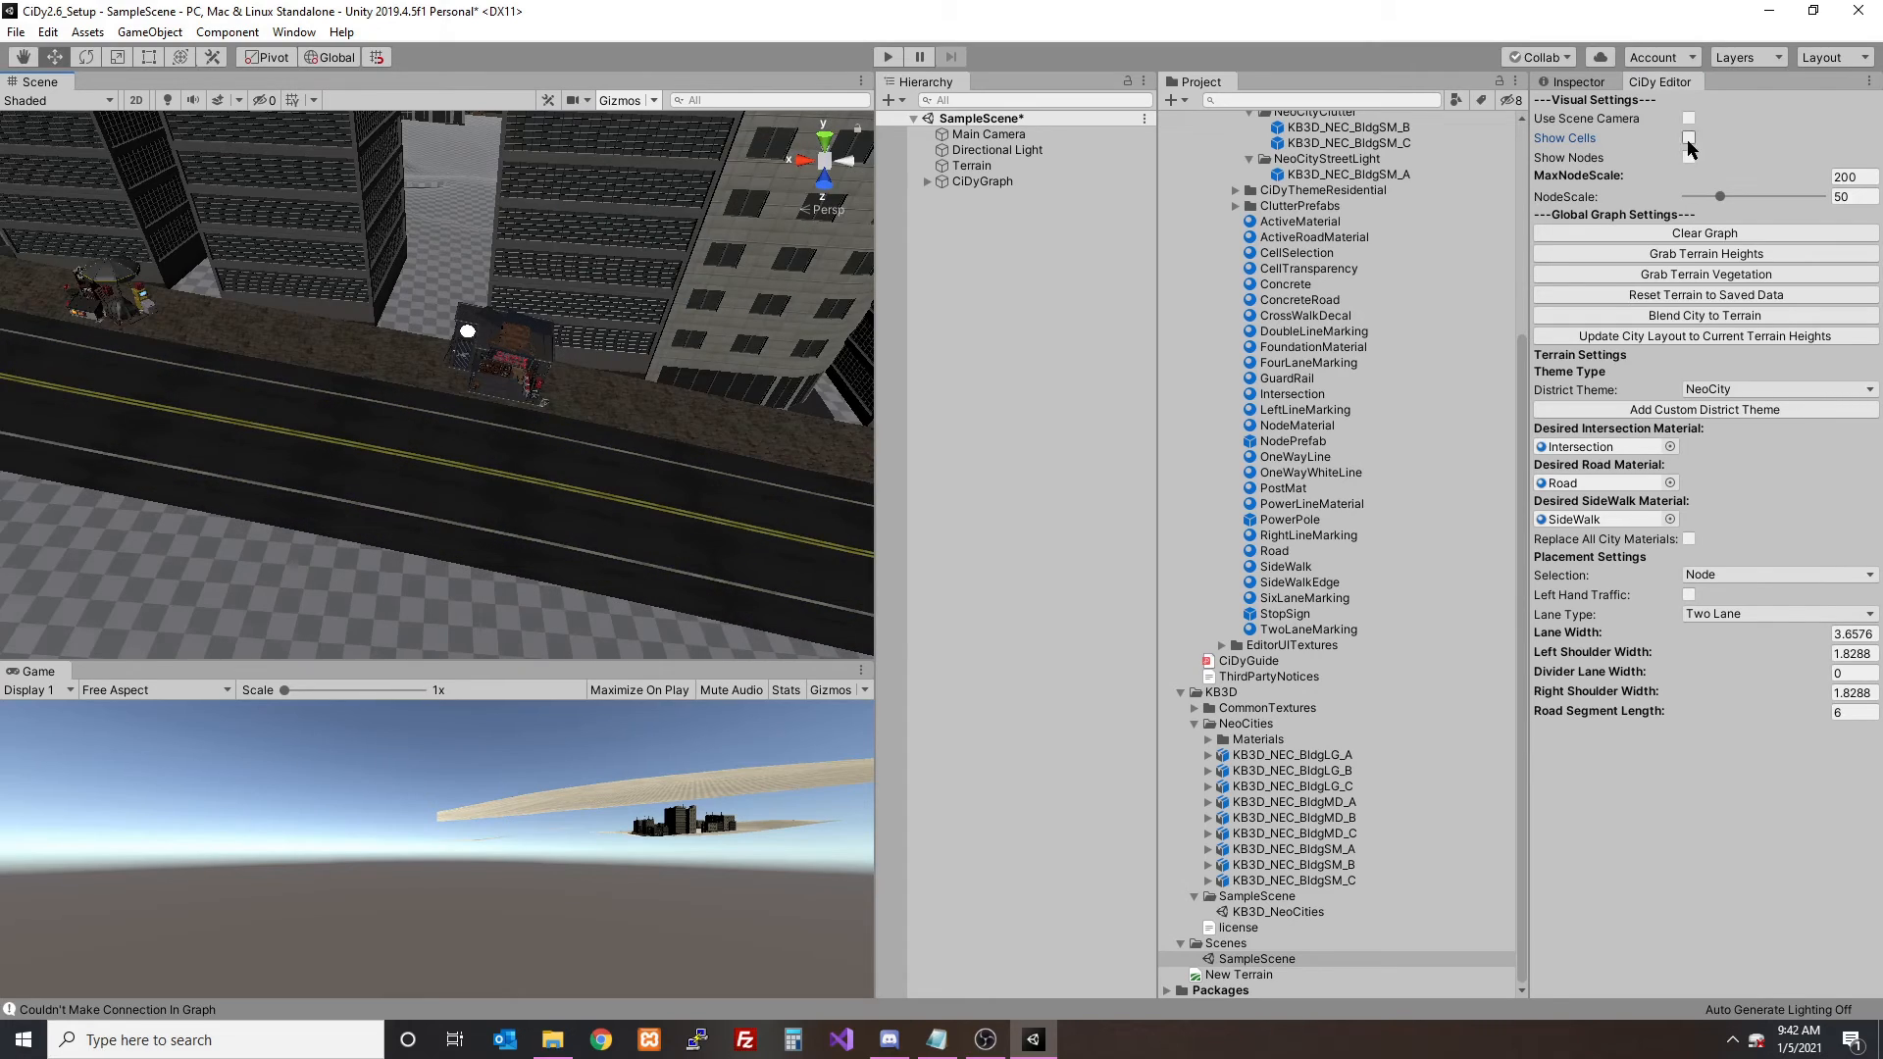
# - Show the cells and select the city block's cell to display its placement settings
pyautogui.click(1687, 140)
pyautogui.scroll(-6, 466, 373)
pyautogui.moveTo(461, 343); pyautogui.dragTo(467, 402, button='middle')
pyautogui.click(467, 403)
pyautogui.moveTo(588, 470); pyautogui.dragTo(552, 323, button='middle')
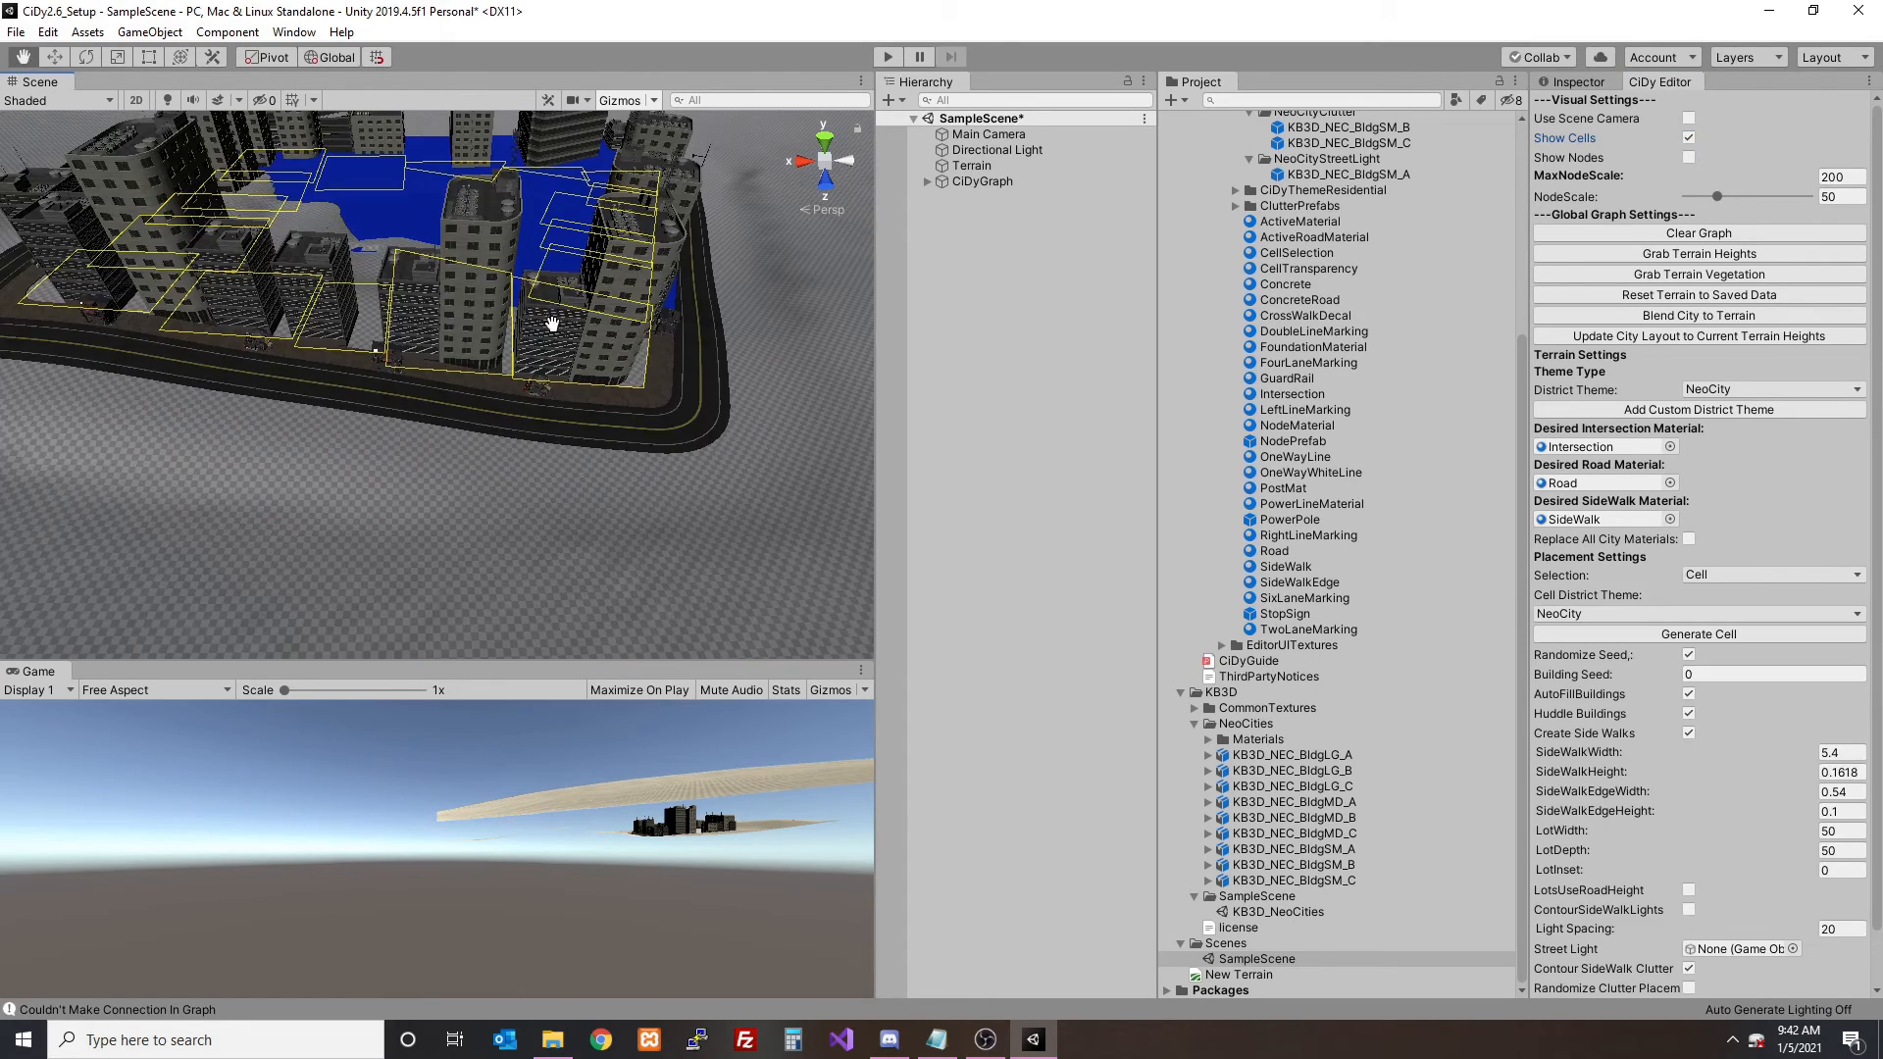
# - Expand the cell's Clutter Objects list and locate its two prefabs in the NeoCityClutter folder
pyautogui.scroll(-2, 1822, 689)
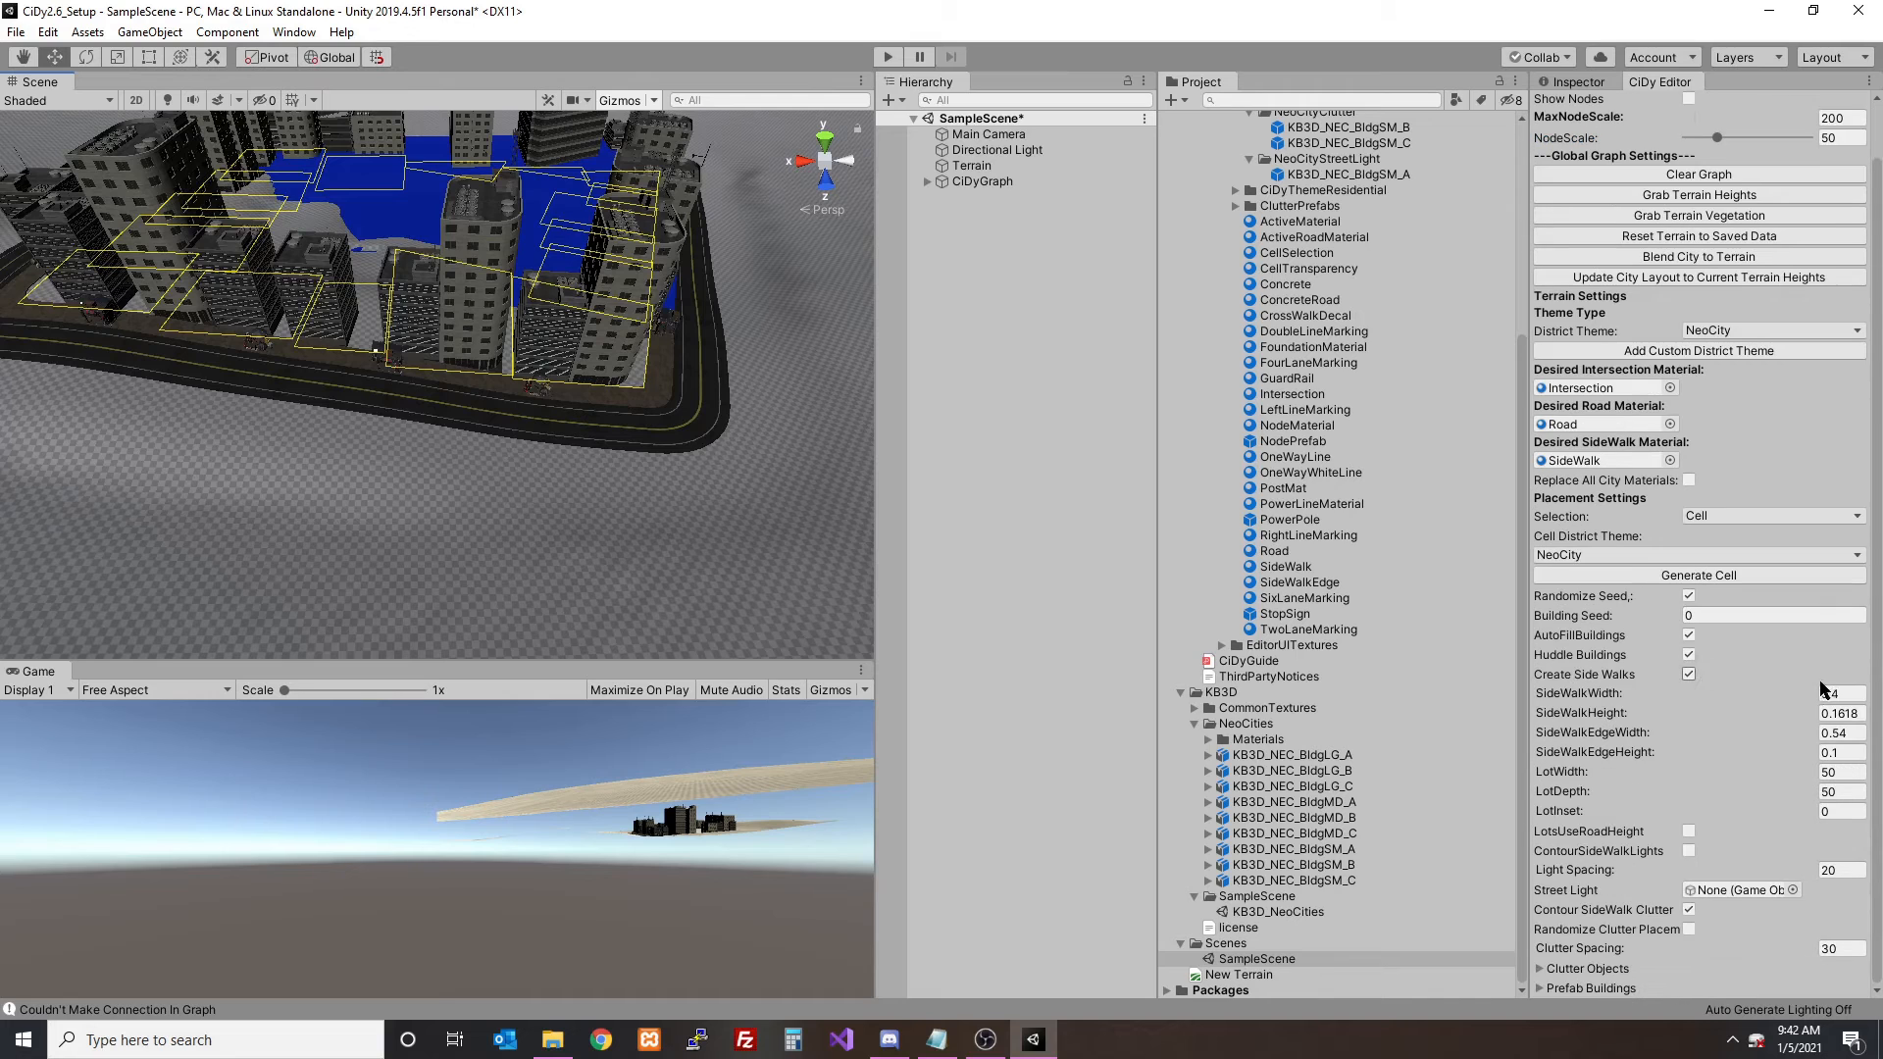
pyautogui.click(1539, 969)
pyautogui.scroll(-2, 1635, 831)
pyautogui.click(1773, 948)
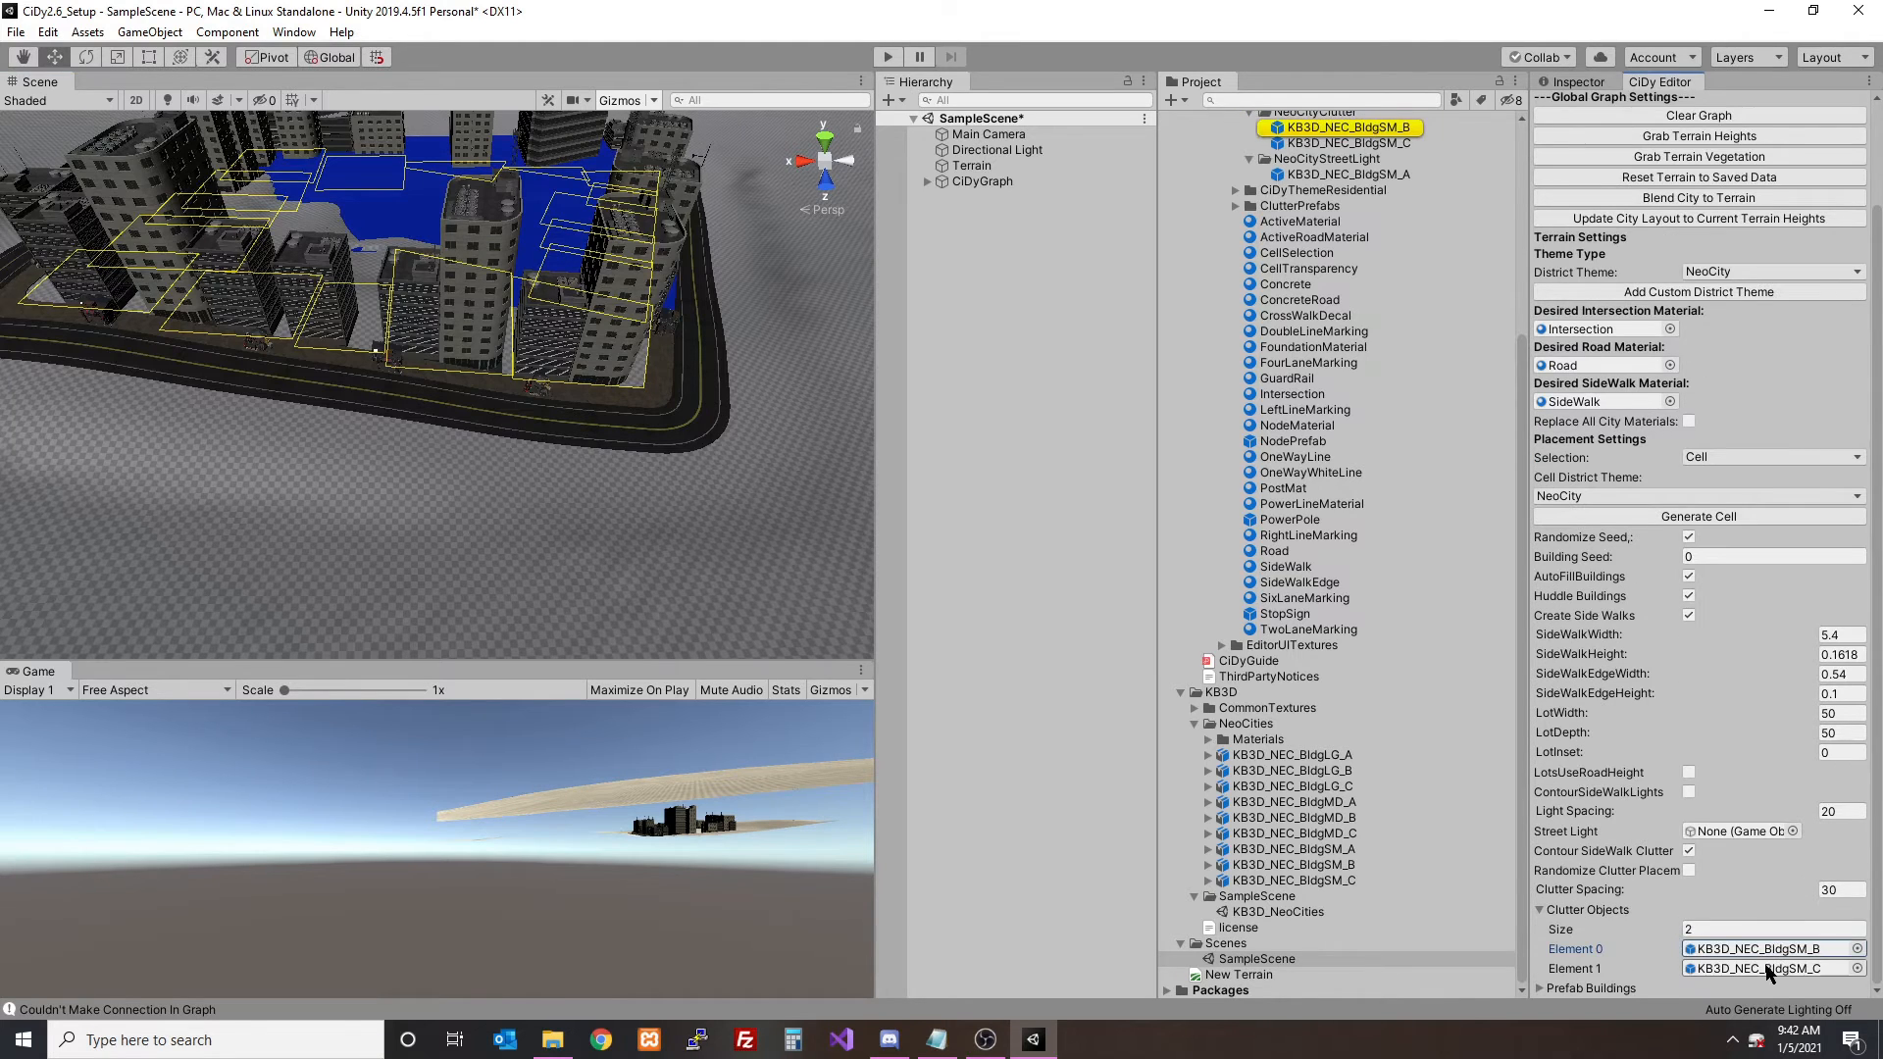
pyautogui.click(1765, 968)
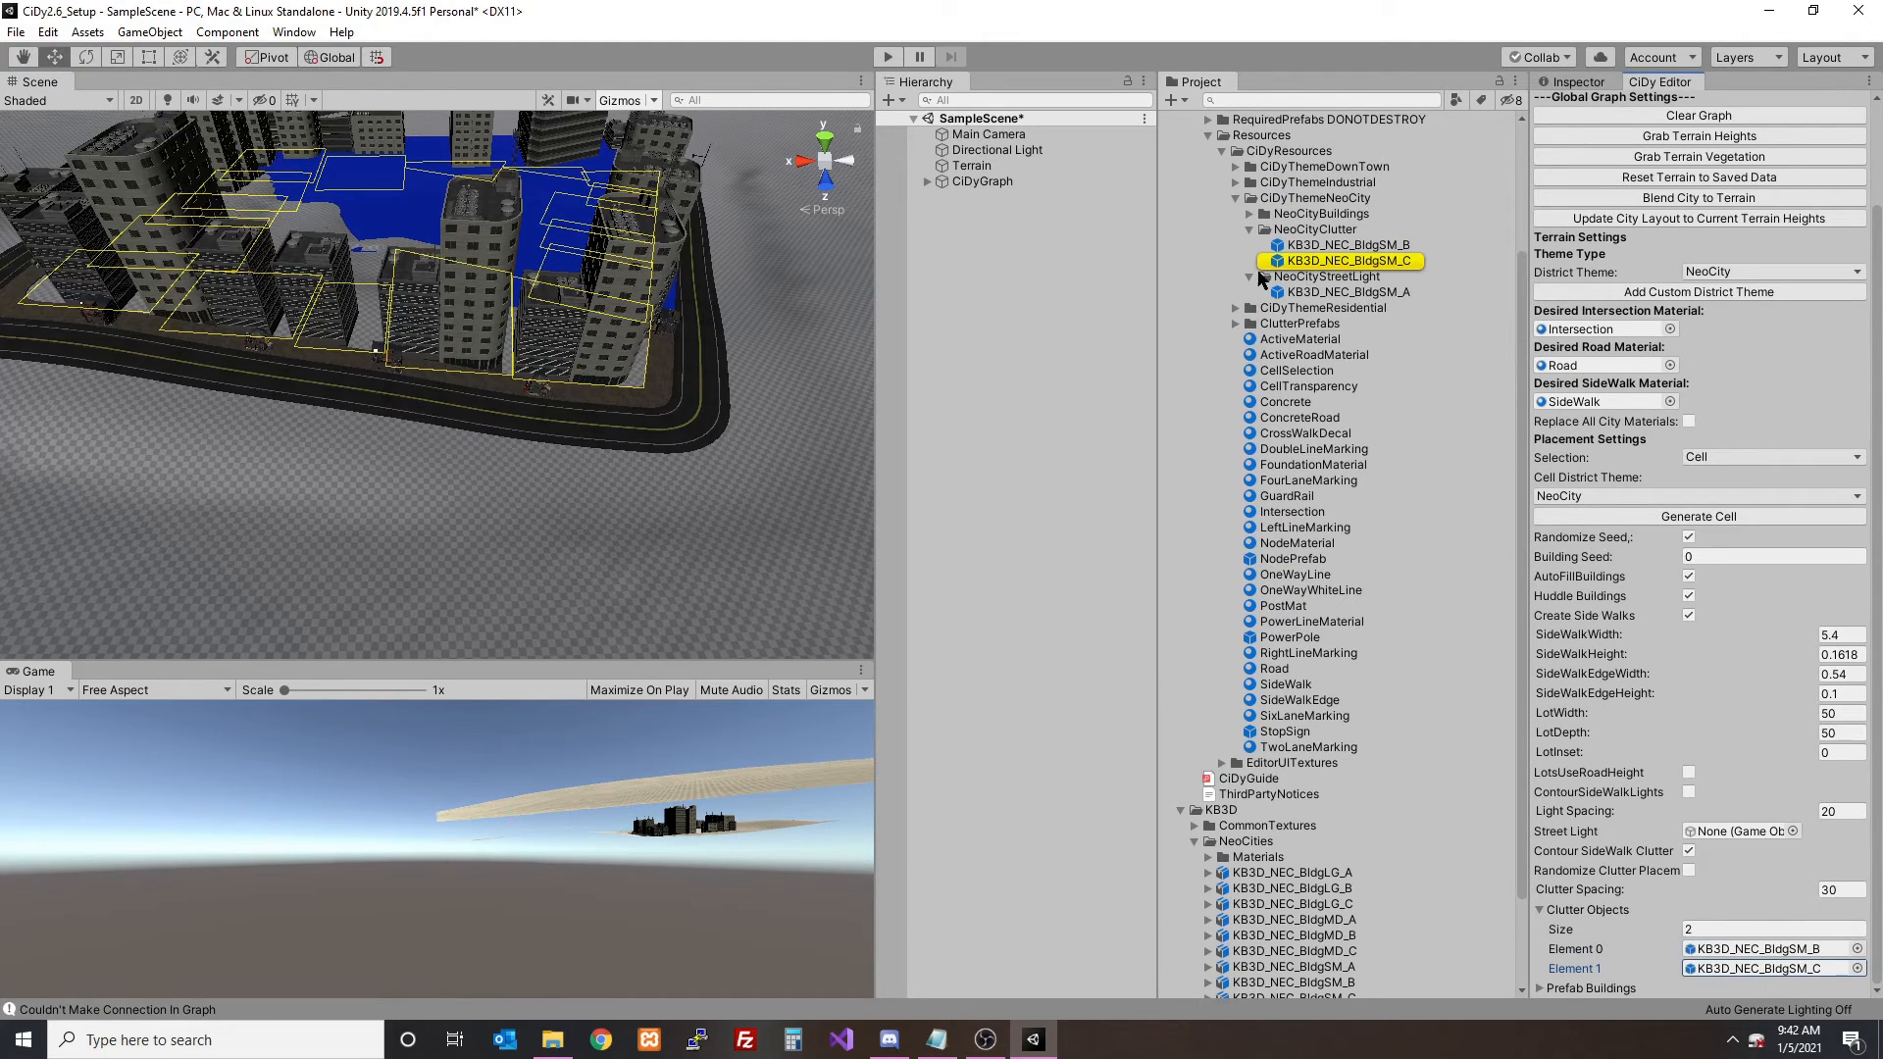
pyautogui.click(1251, 277)
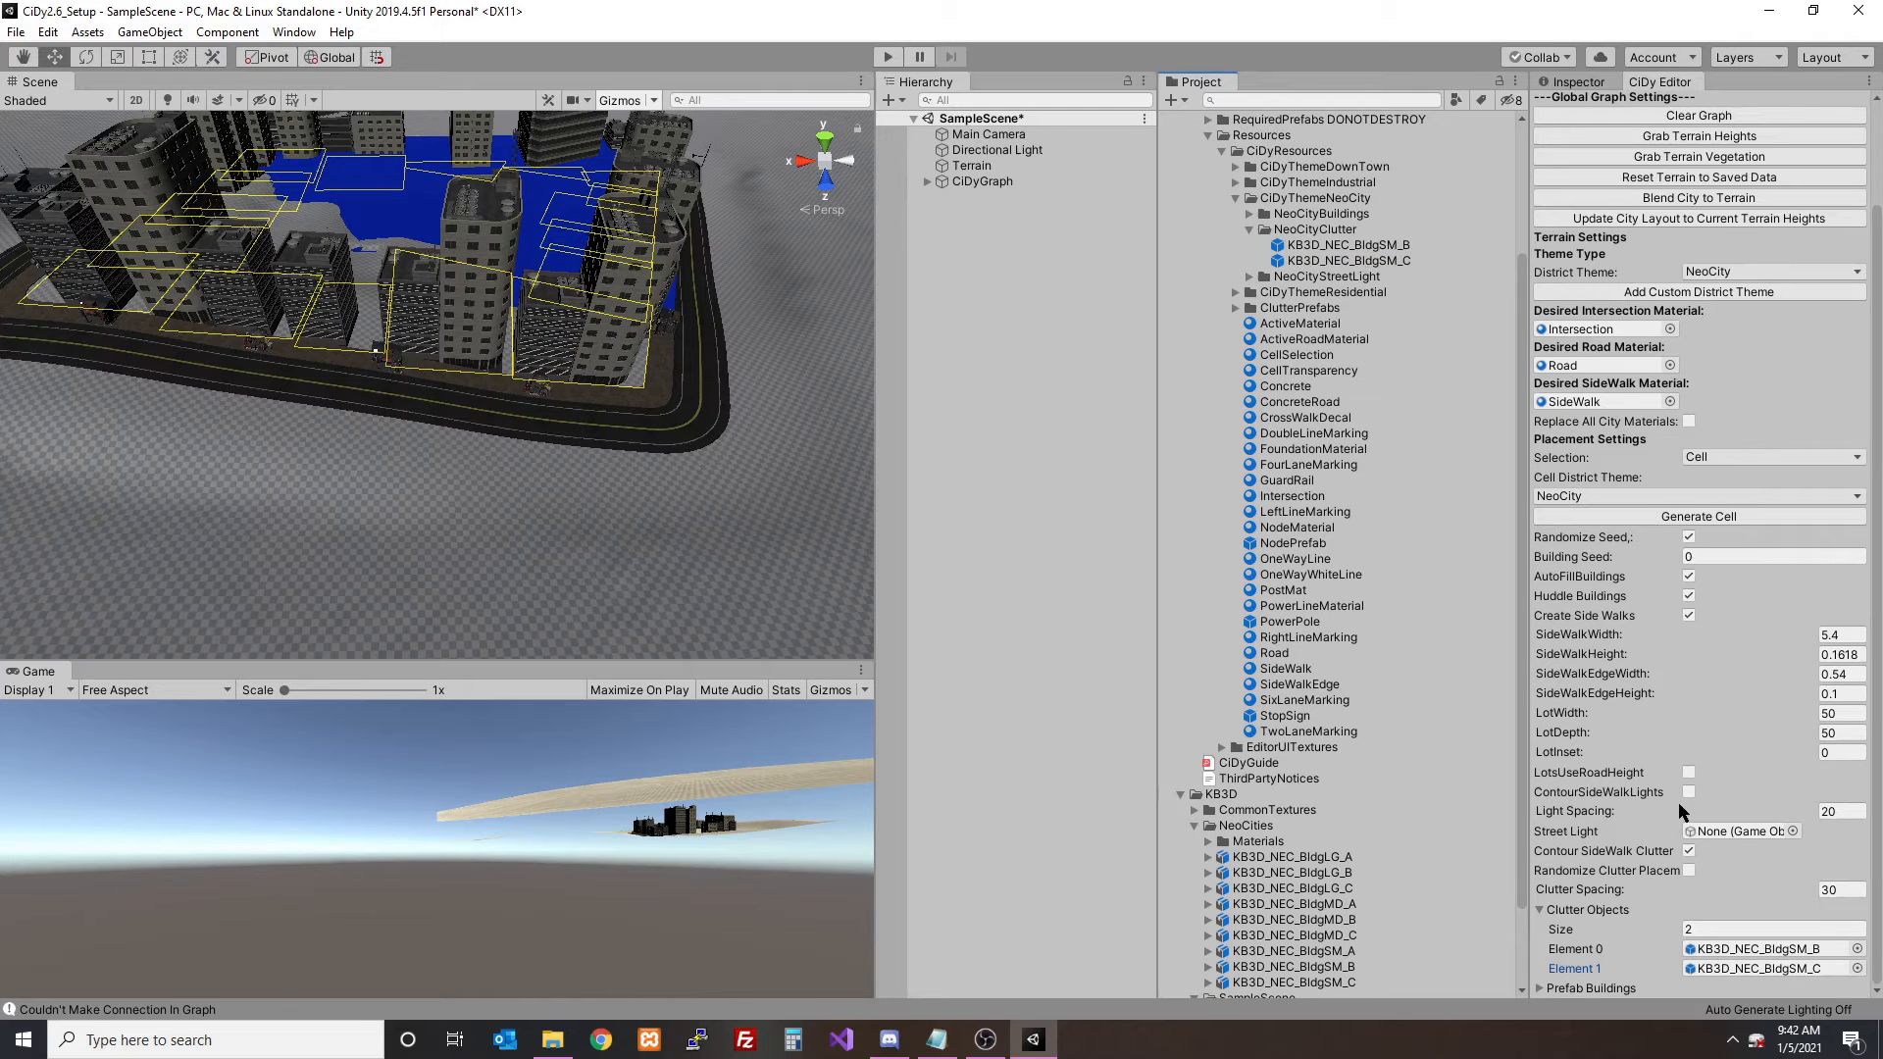
pyautogui.click(1743, 951)
pyautogui.click(1749, 970)
# - Set the cell's clutter spacing to 15 and regenerate the cell
pyautogui.scroll(5, 627, 431)
pyautogui.moveTo(569, 416); pyautogui.dragTo(494, 397, button='right')
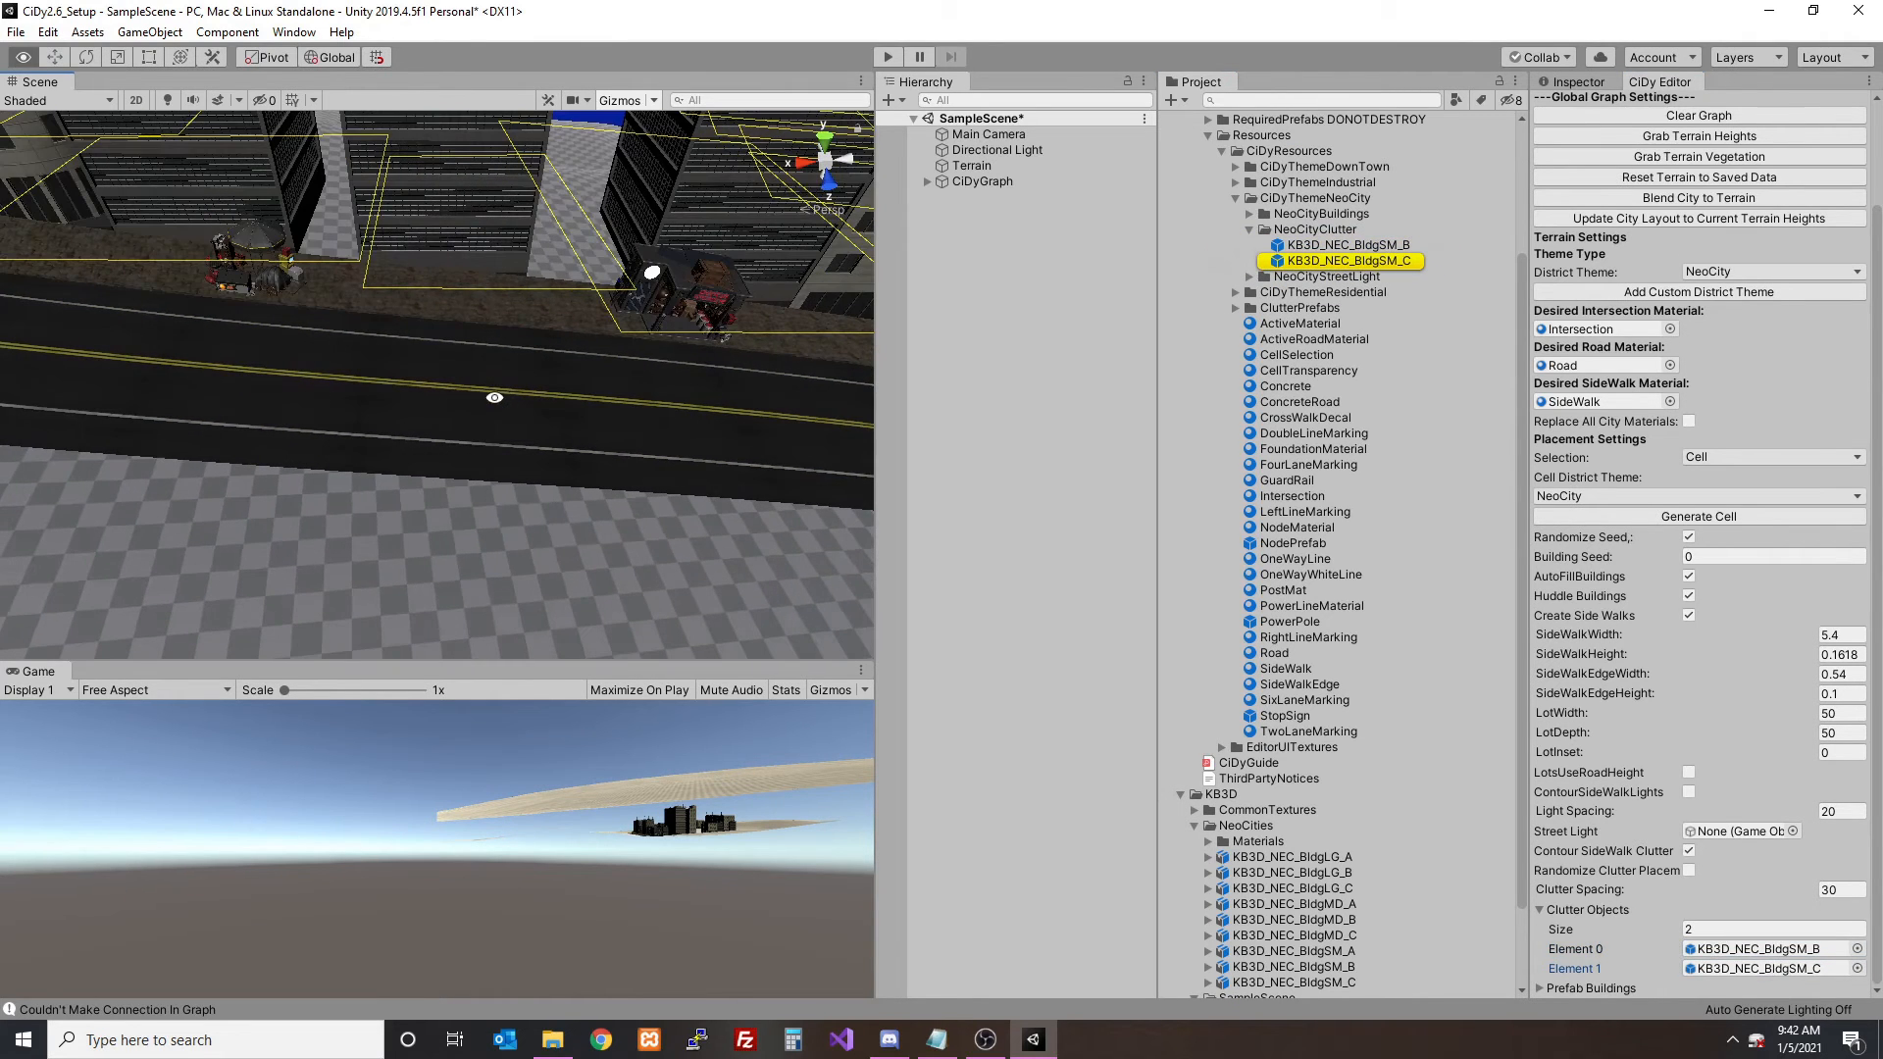
pyautogui.click(1843, 890)
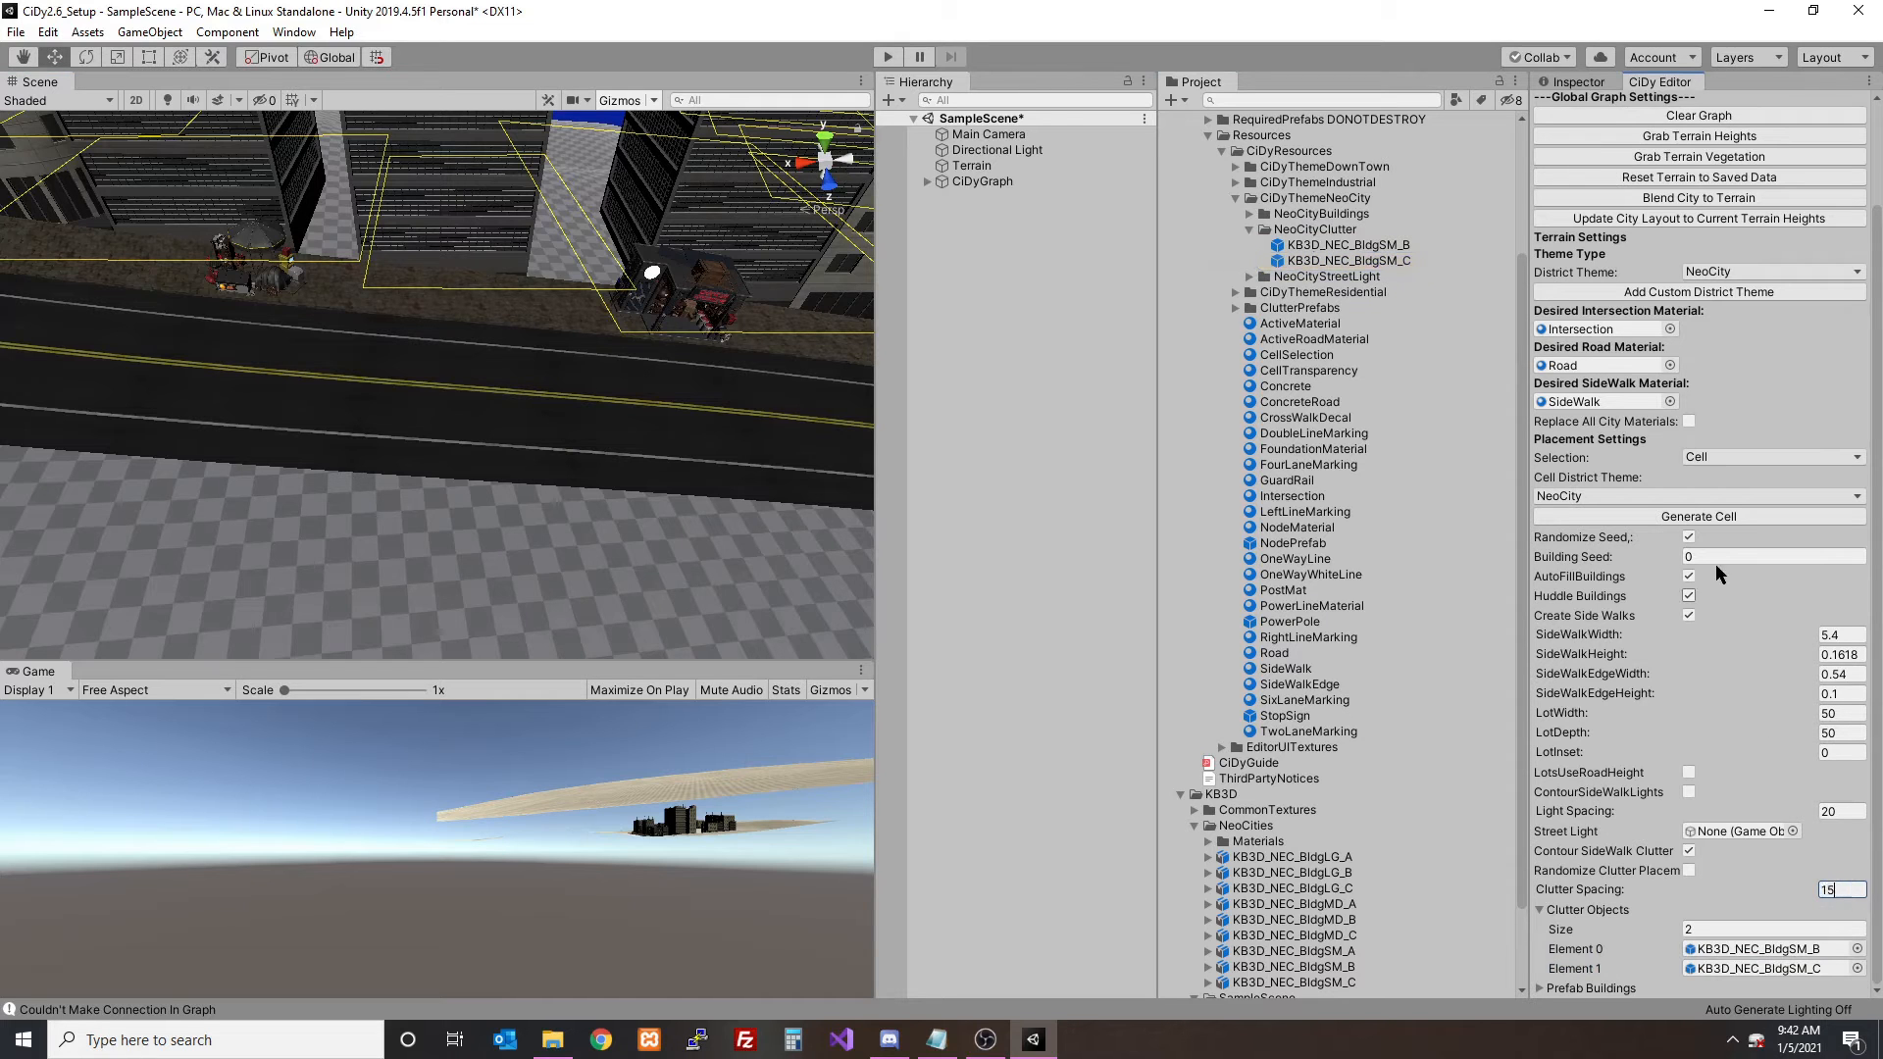
pyautogui.write('15')
pyautogui.click(1682, 517)
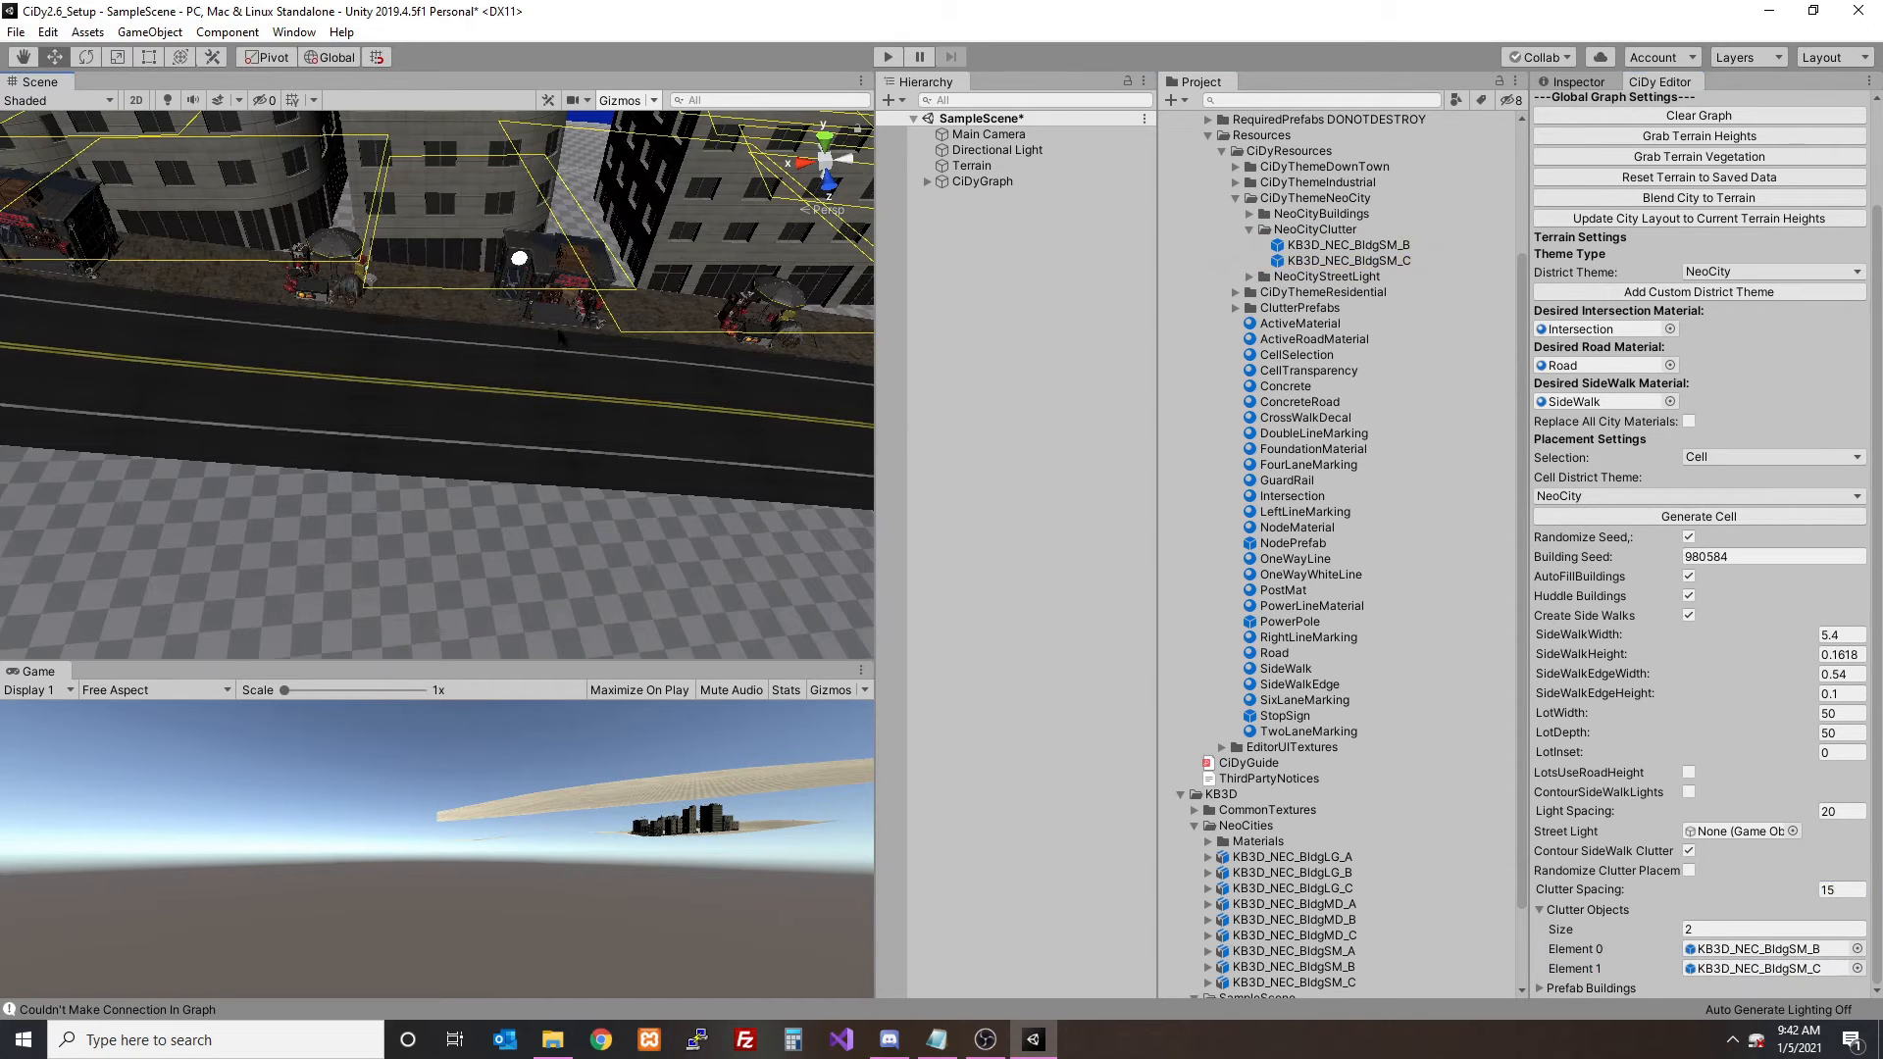
# - Reduce the clutter spacing to 5, regenerate the cell, and check the density of the sidewalk clutter
pyautogui.click(1841, 891)
pyautogui.click(633, 345)
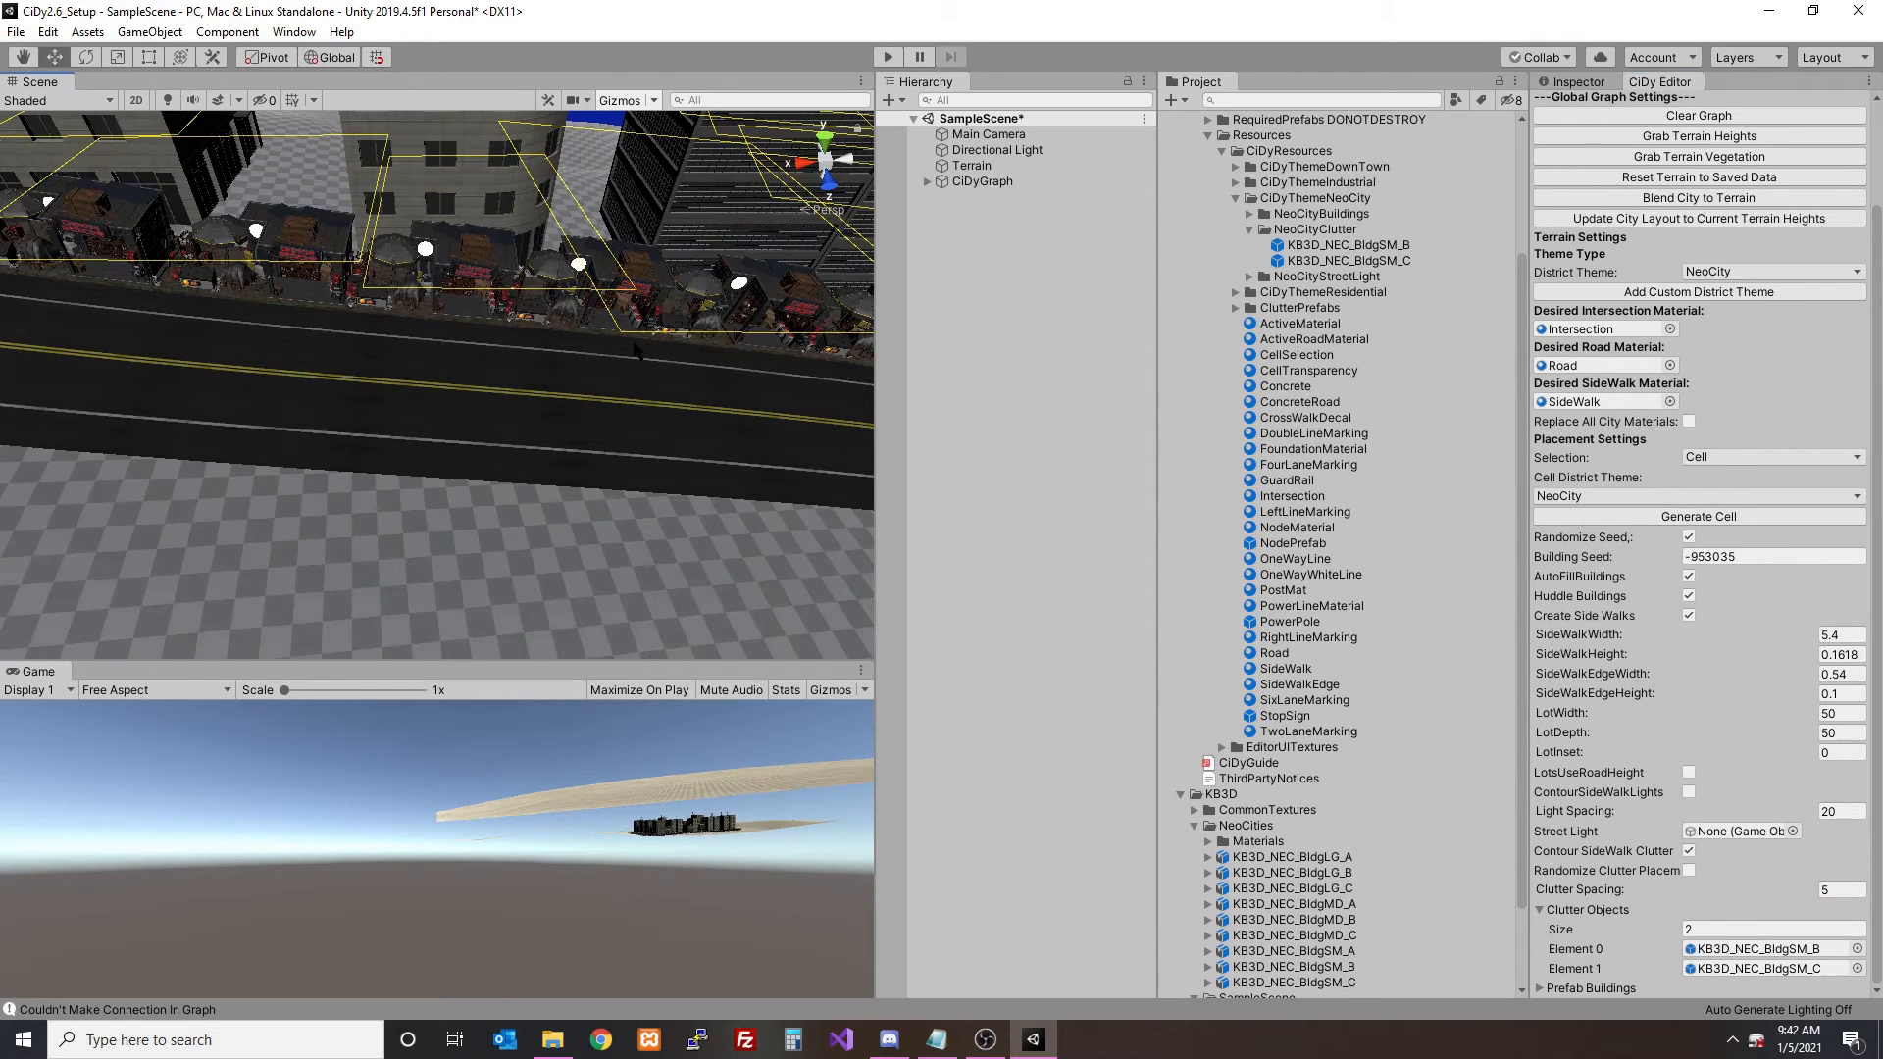
pyautogui.scroll(-10, 495, 307)
pyautogui.moveTo(495, 307)
pyautogui.mouseDown(button='right')
pyautogui.moveTo(353, 290)
pyautogui.moveTo(660, 303)
pyautogui.moveTo(503, 312)
pyautogui.mouseUp(button='right')
pyautogui.press('w')
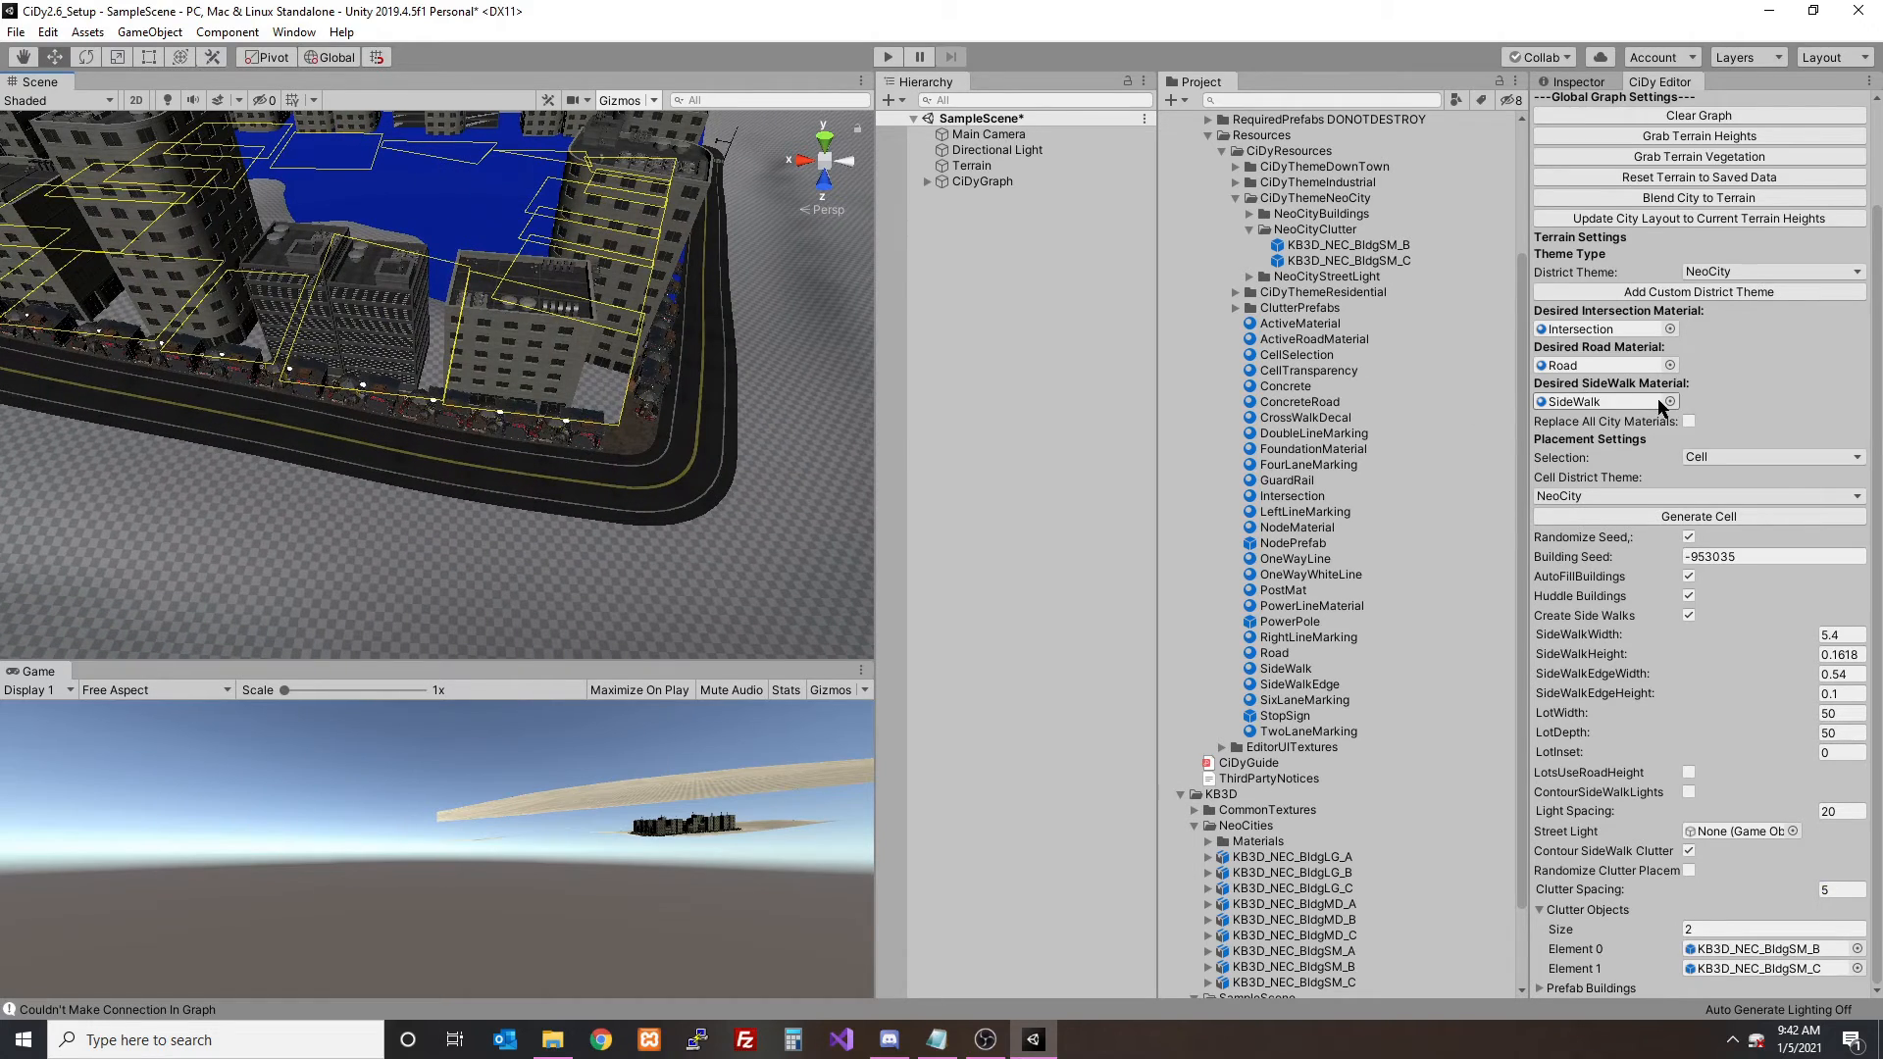
# - Set the clutter spacing to 30 and regenerate the cell
pyautogui.scroll(2, 1664, 406)
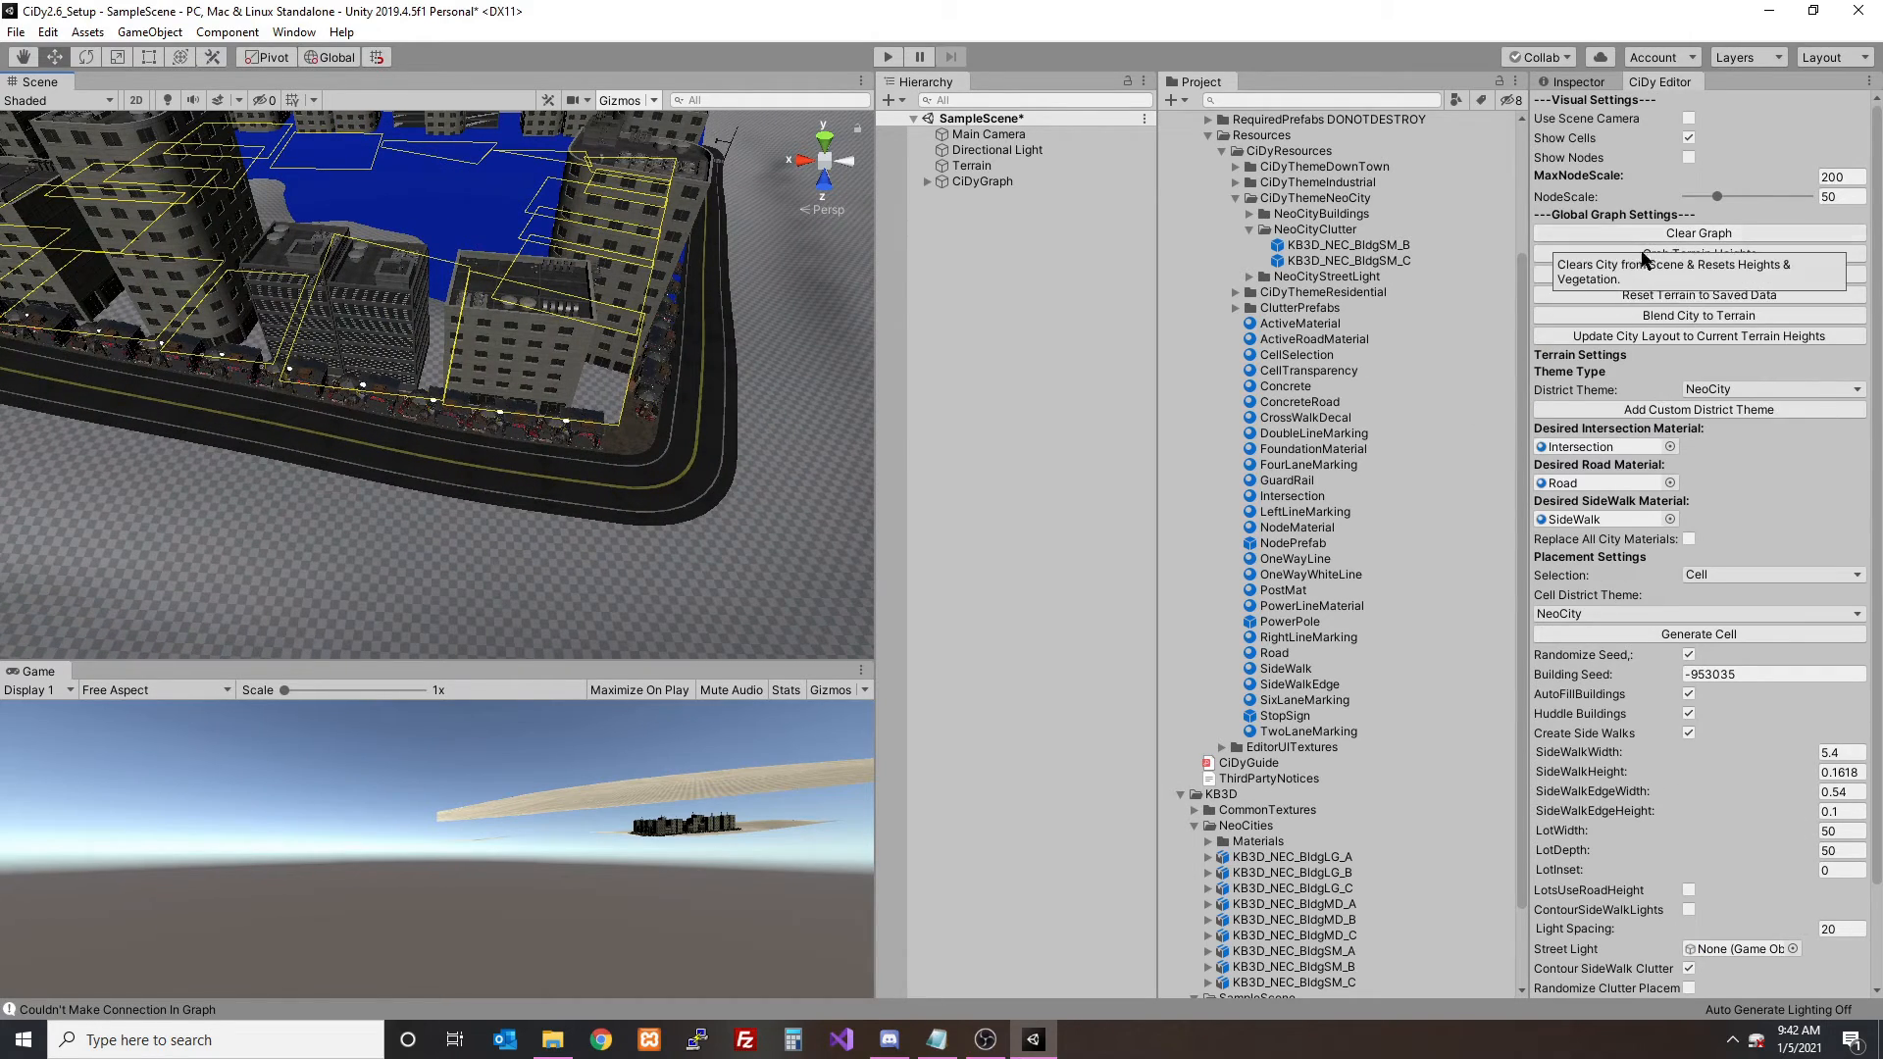
pyautogui.scroll(-5, 600, 324)
pyautogui.scroll(-2, 1785, 629)
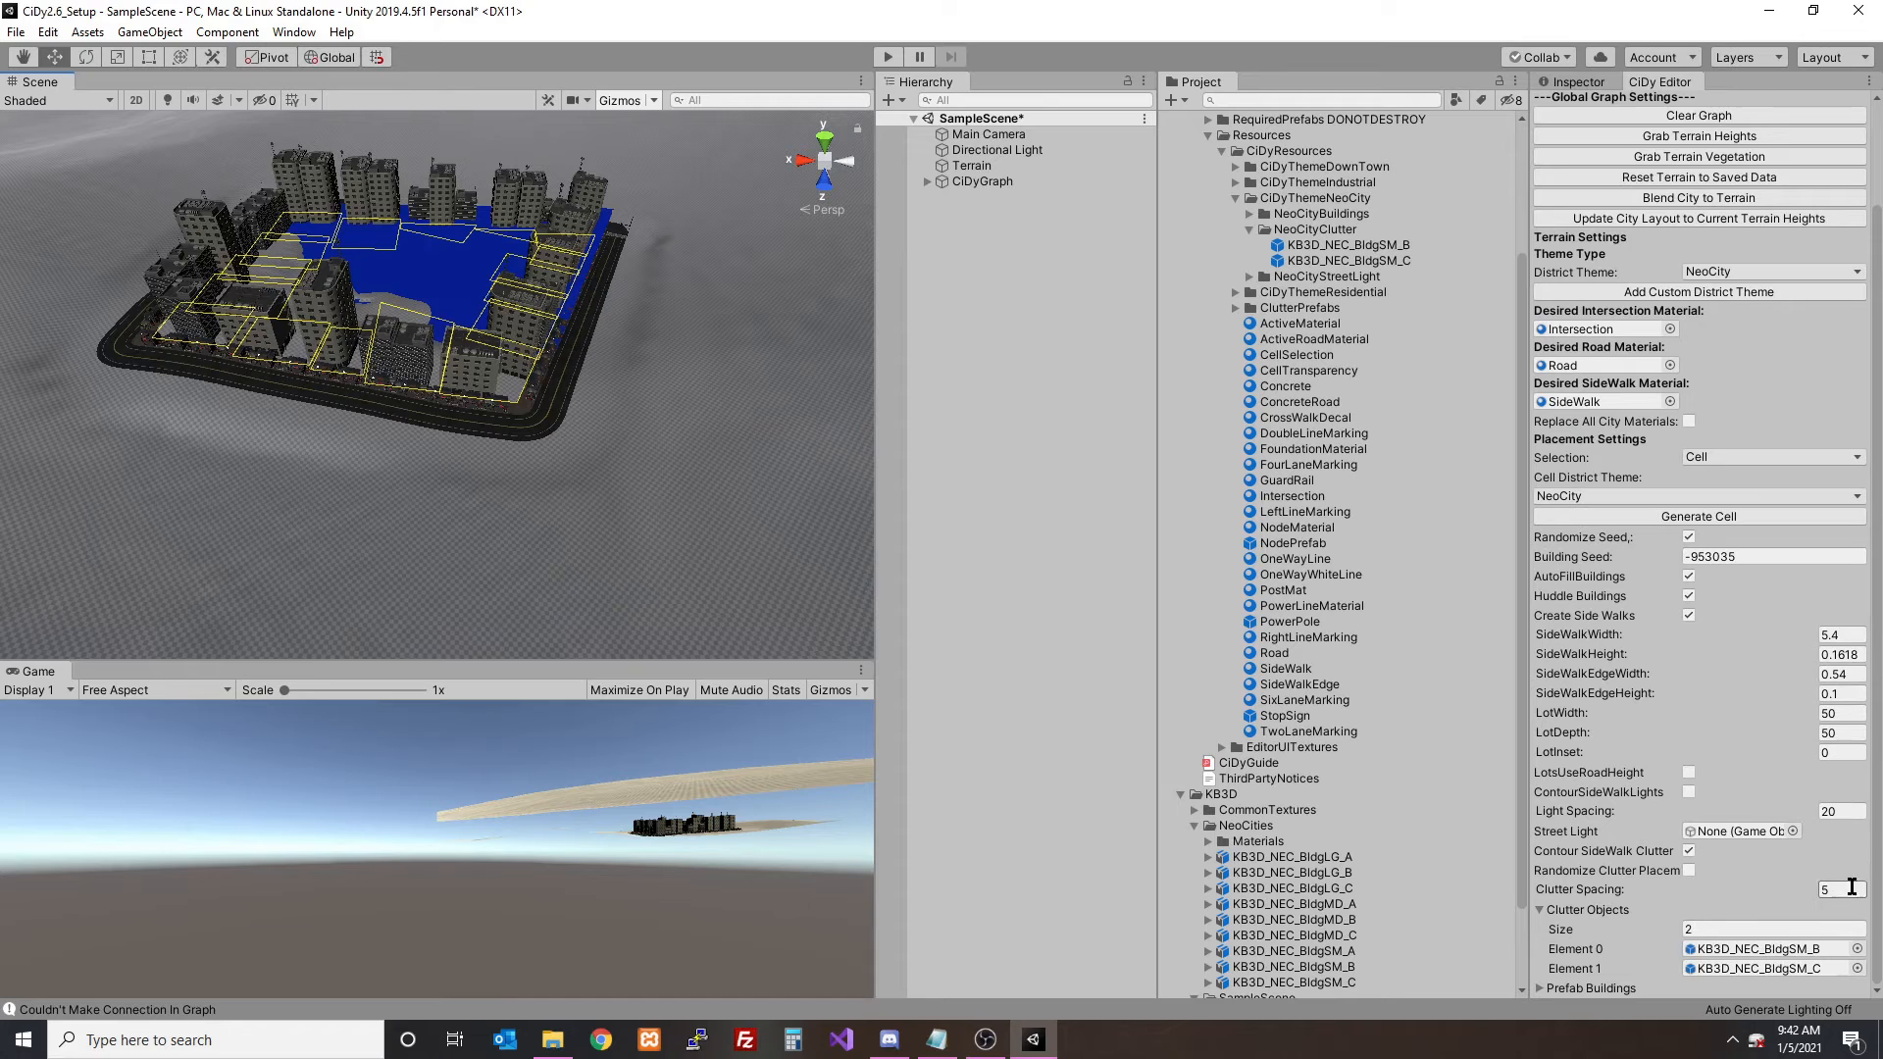
pyautogui.write('30')
pyautogui.click(1698, 516)
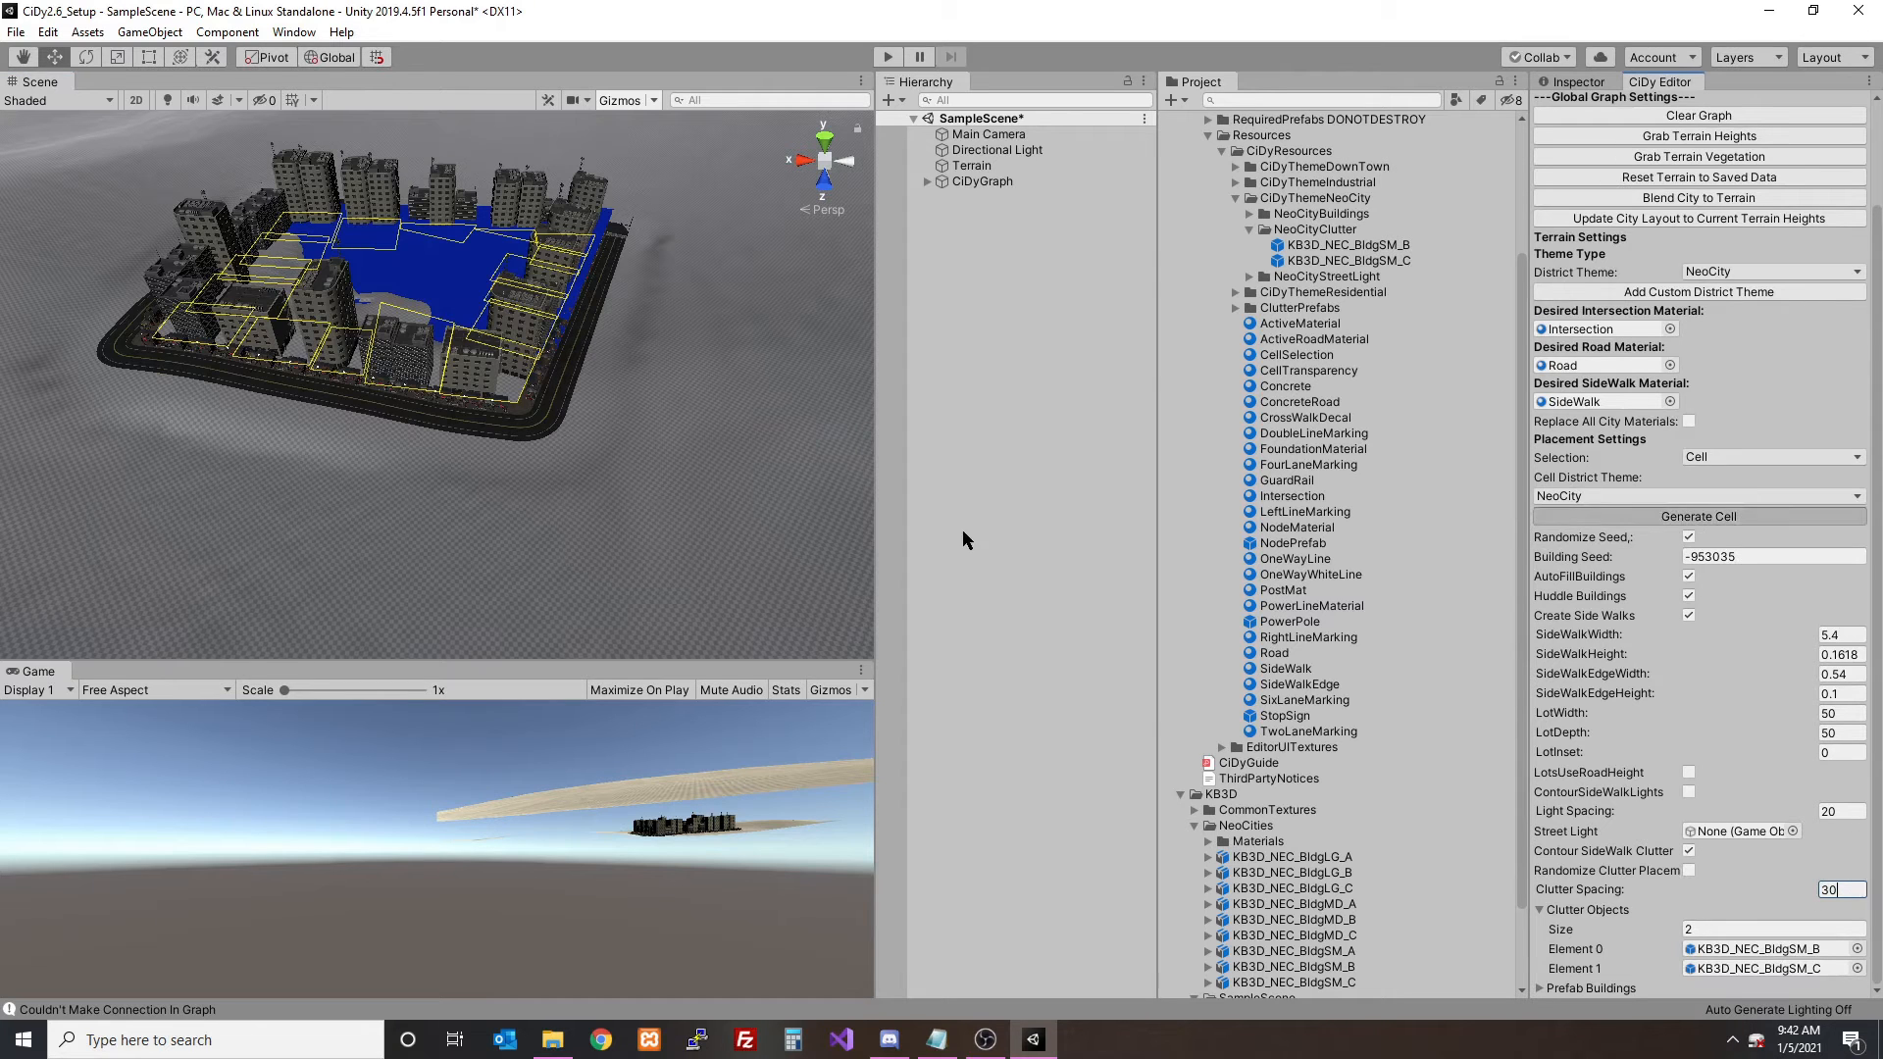
# - Inspect the KB3D_NEC_BldgSM_A utility pole prefab in the NeoCityStreetLight folder
pyautogui.scroll(4, 1321, 337)
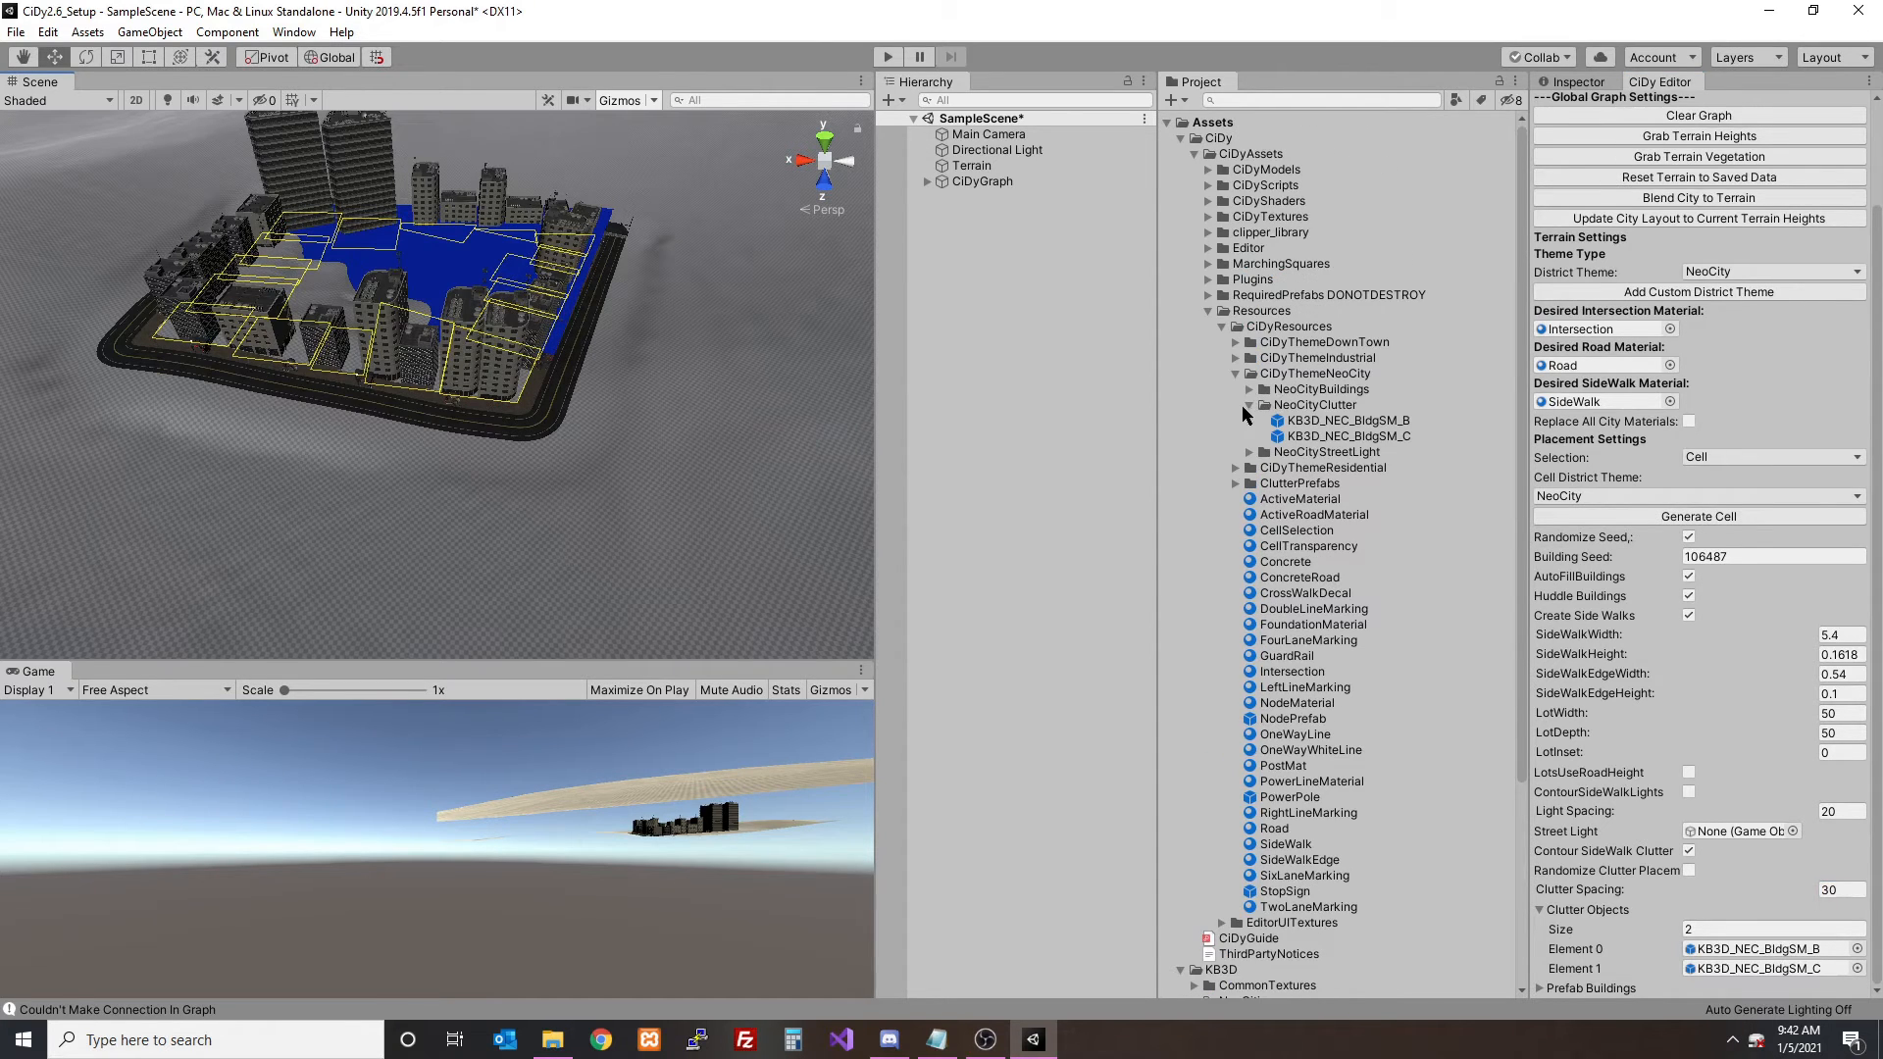
pyautogui.click(1248, 405)
pyautogui.click(1249, 420)
pyautogui.click(1330, 437)
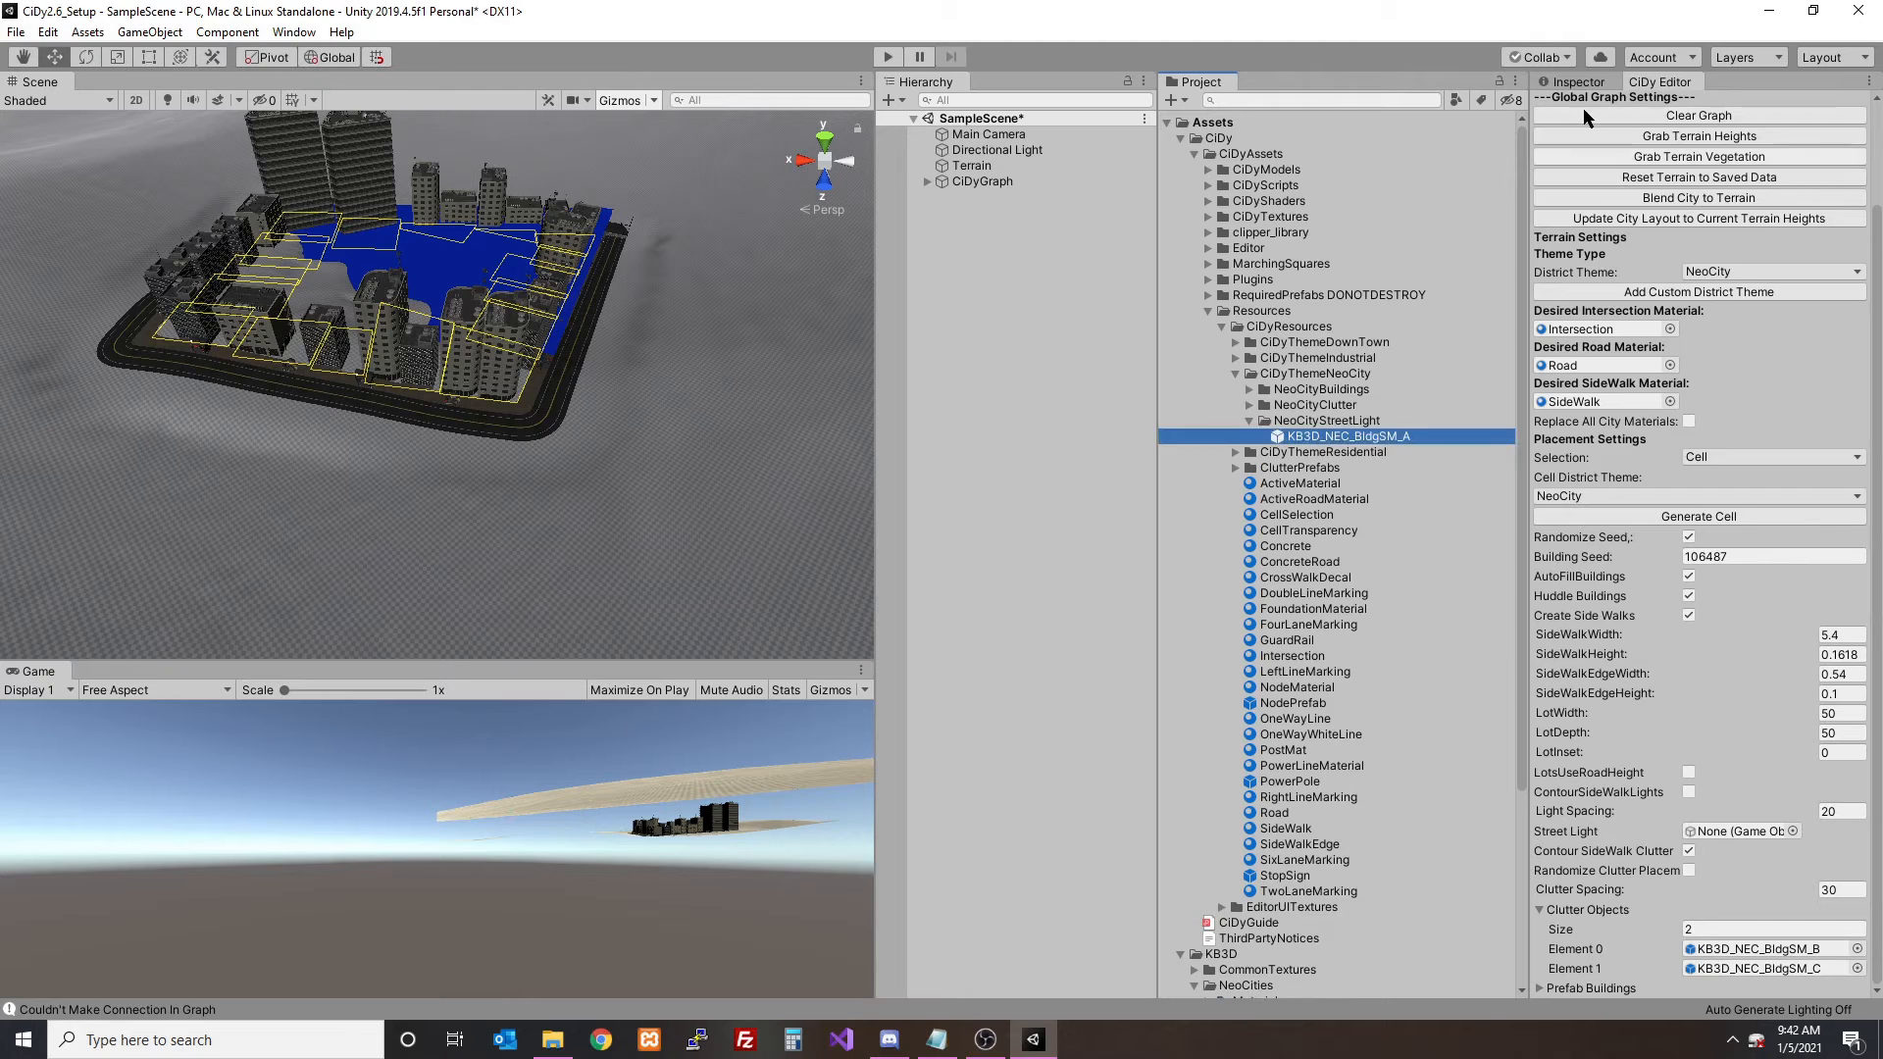
pyautogui.click(1578, 83)
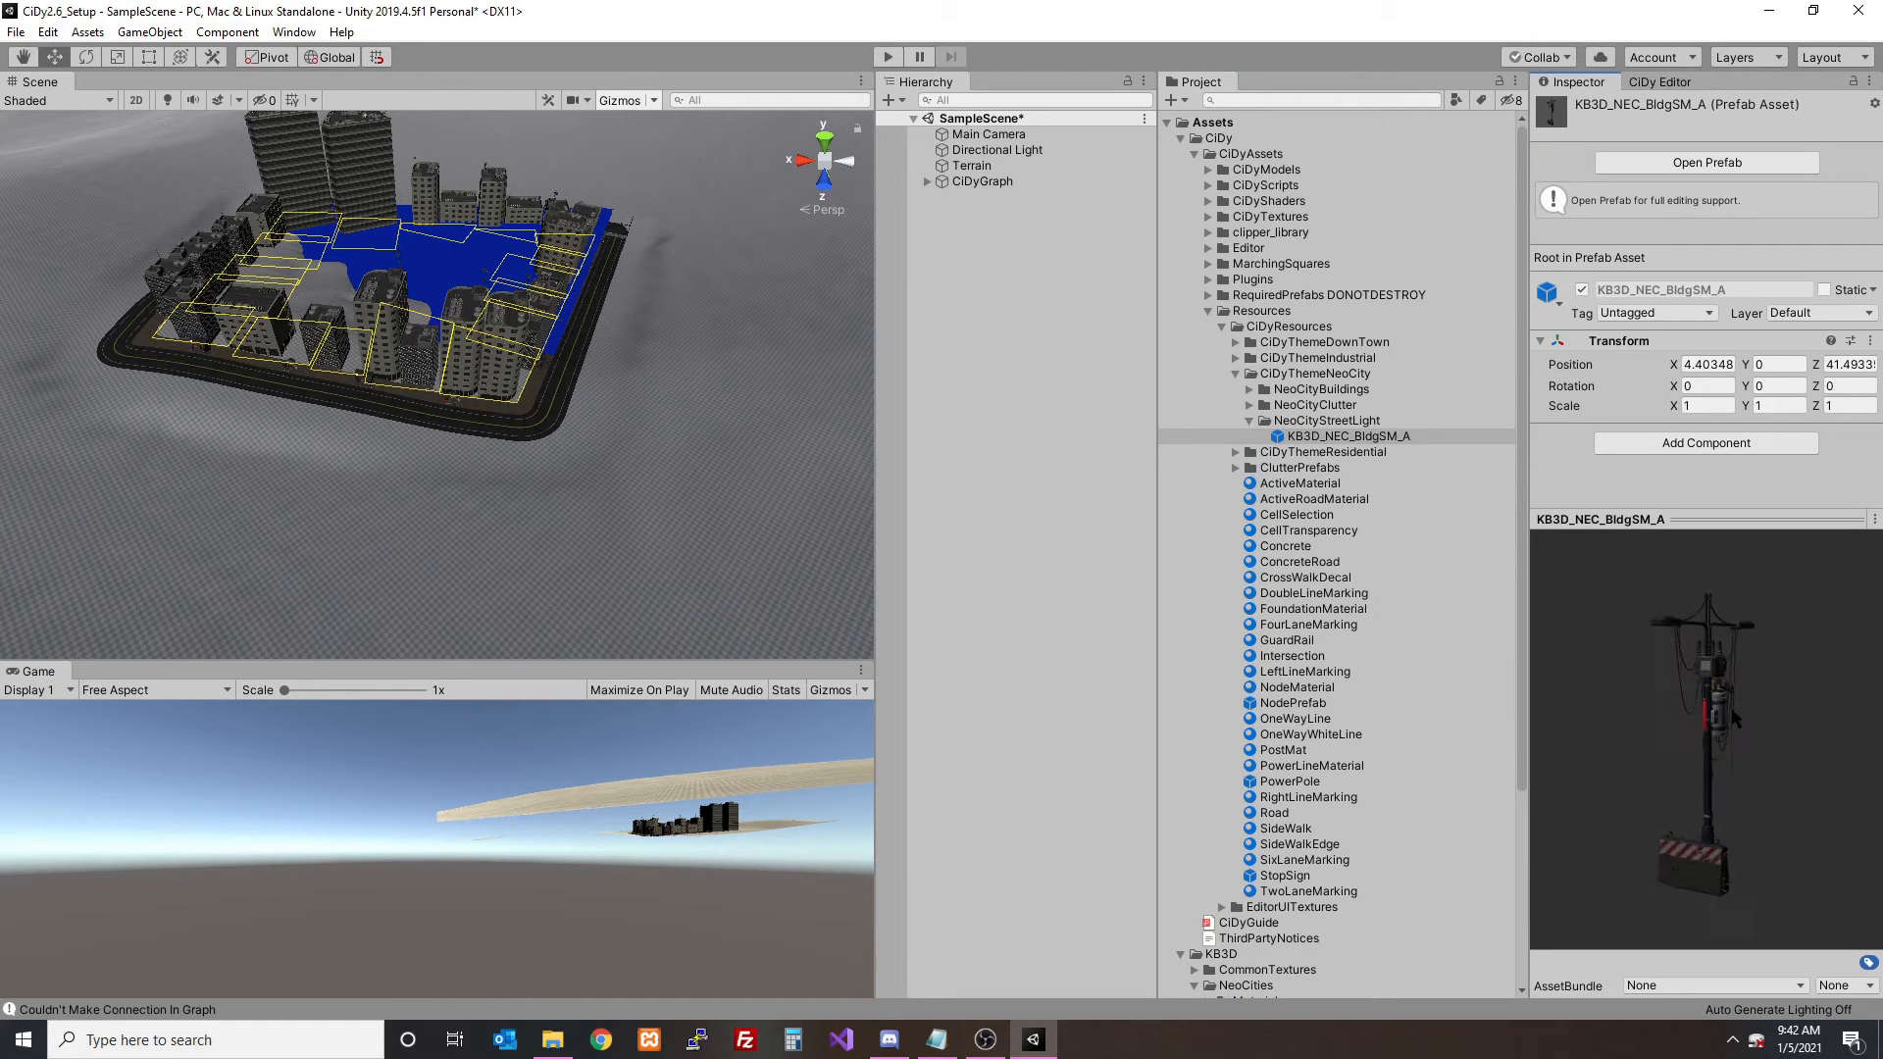
# - Rename the utility pole prefab in the NeoCityStreetLight folder to StreetLight
pyautogui.click(1368, 441)
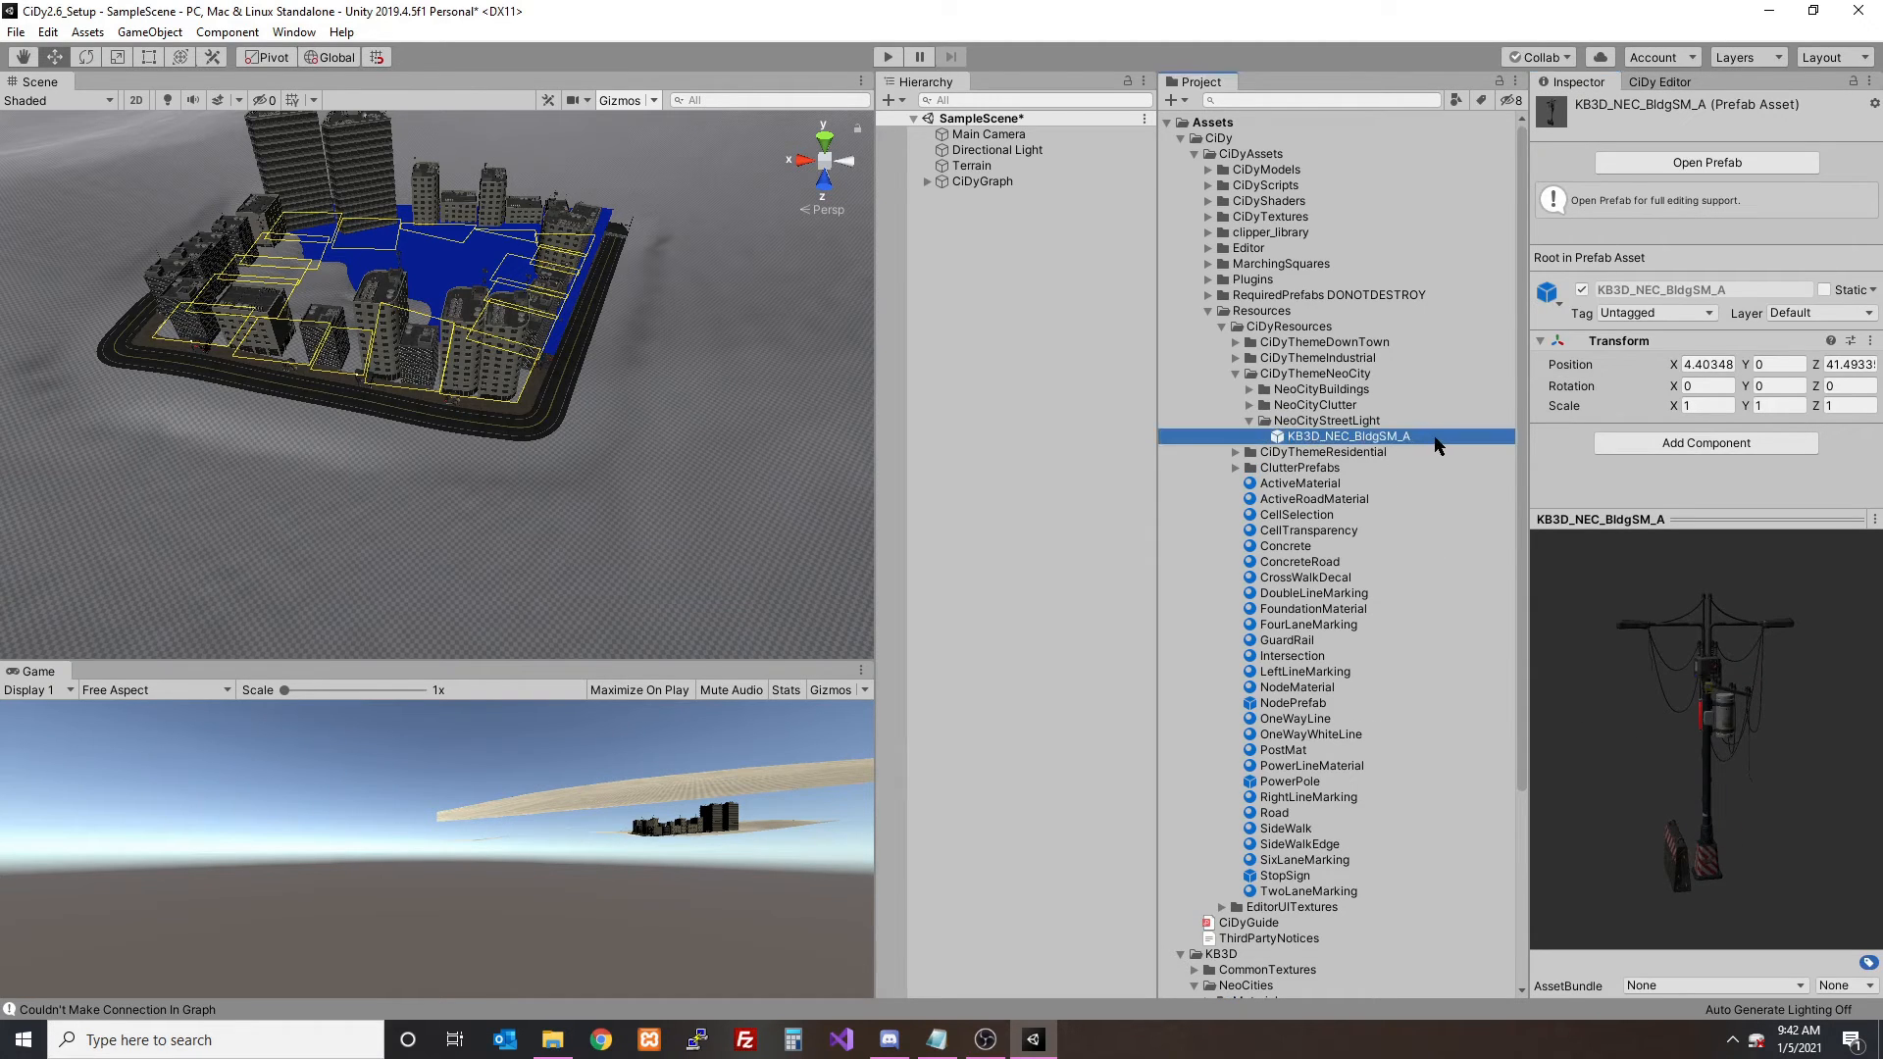
pyautogui.press('F2')
pyautogui.write('Street')
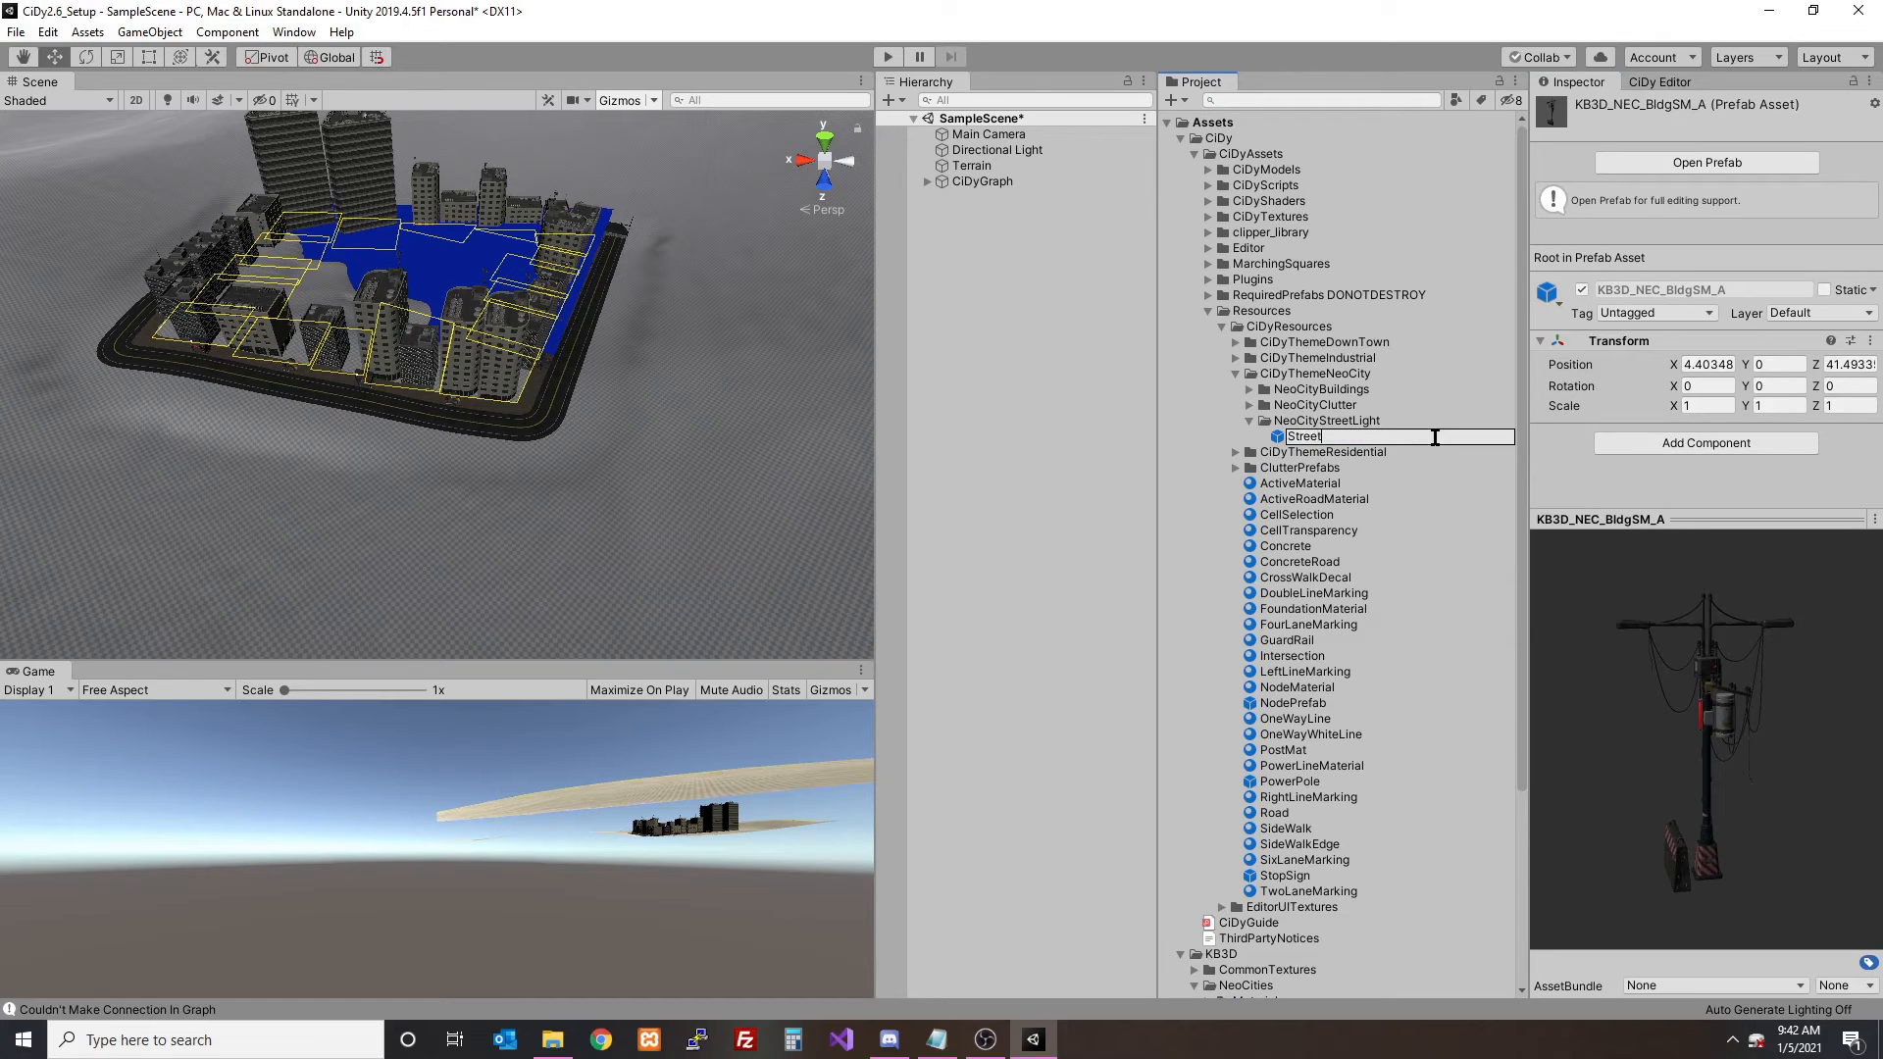
pyautogui.write('Light')
pyautogui.press('Return')
pyautogui.click(1307, 441)
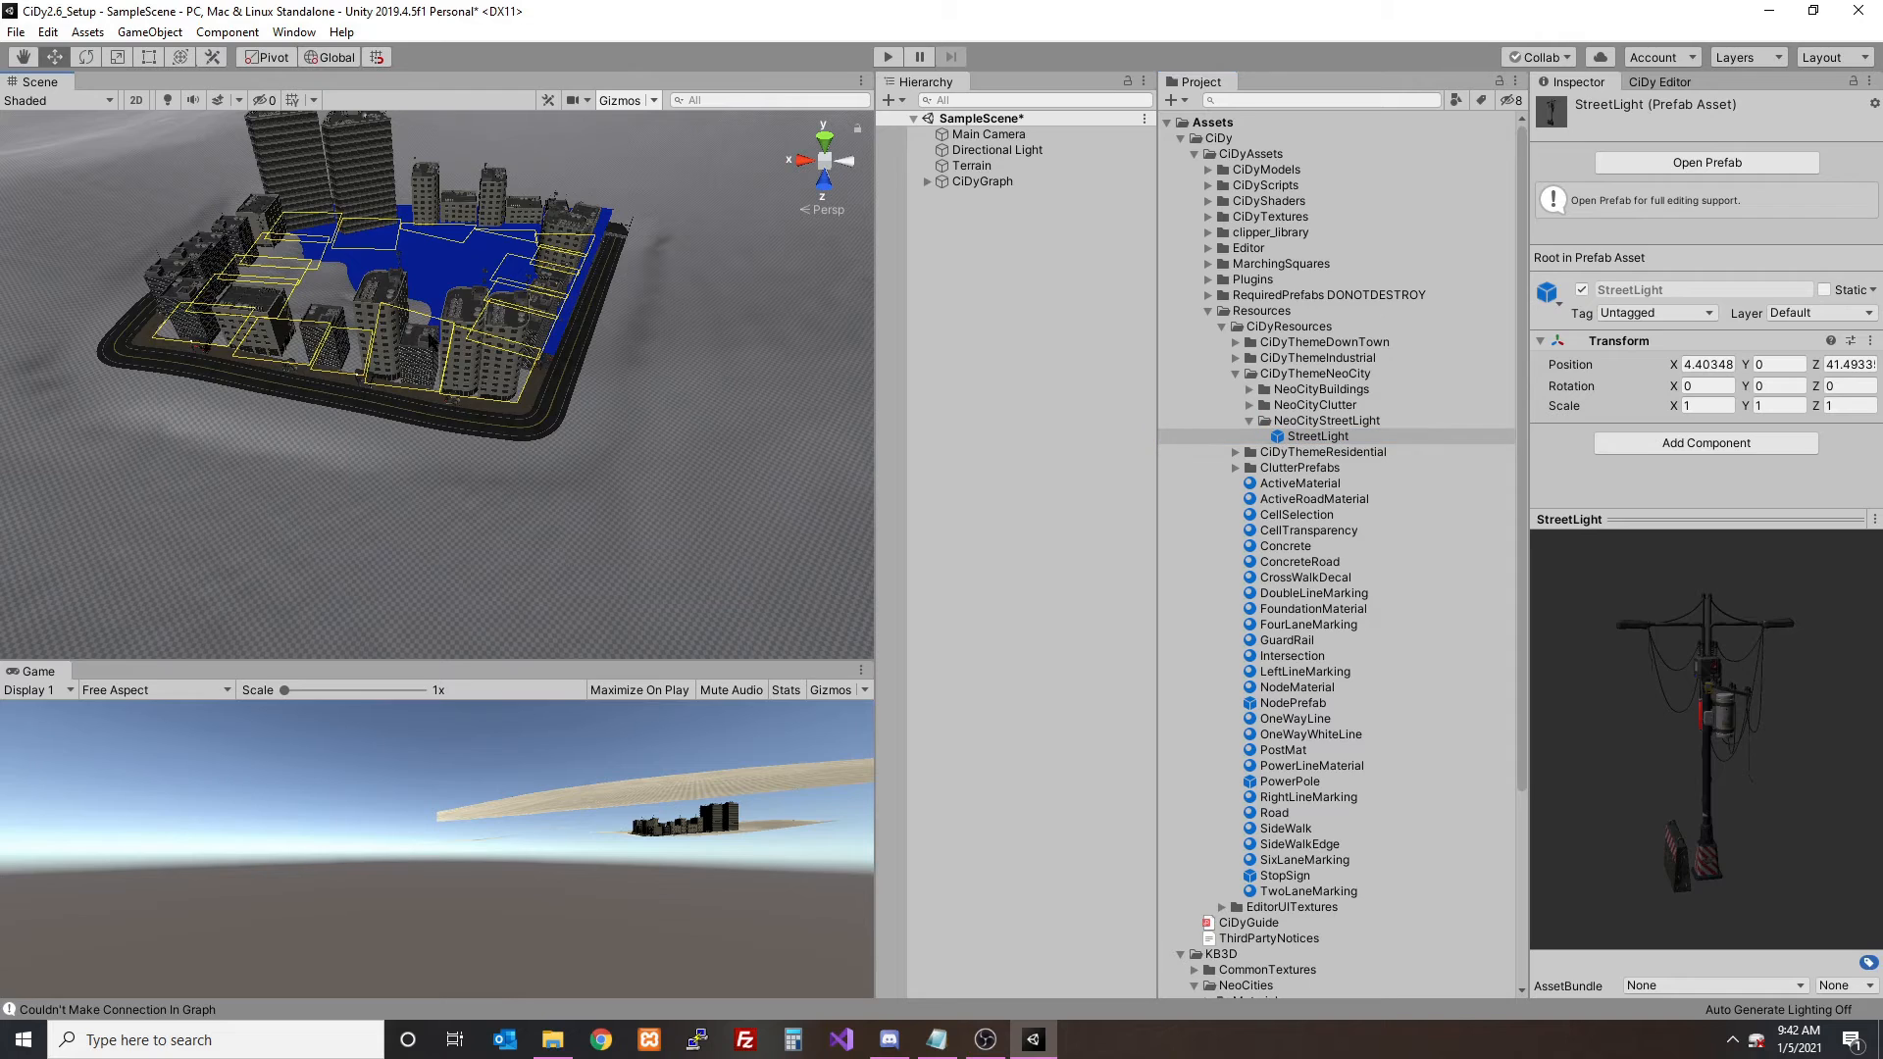
# - Return to the cell's settings and regenerate the cell so that it uses the StreetLight prefab
pyautogui.click(542, 286)
pyautogui.click(1672, 83)
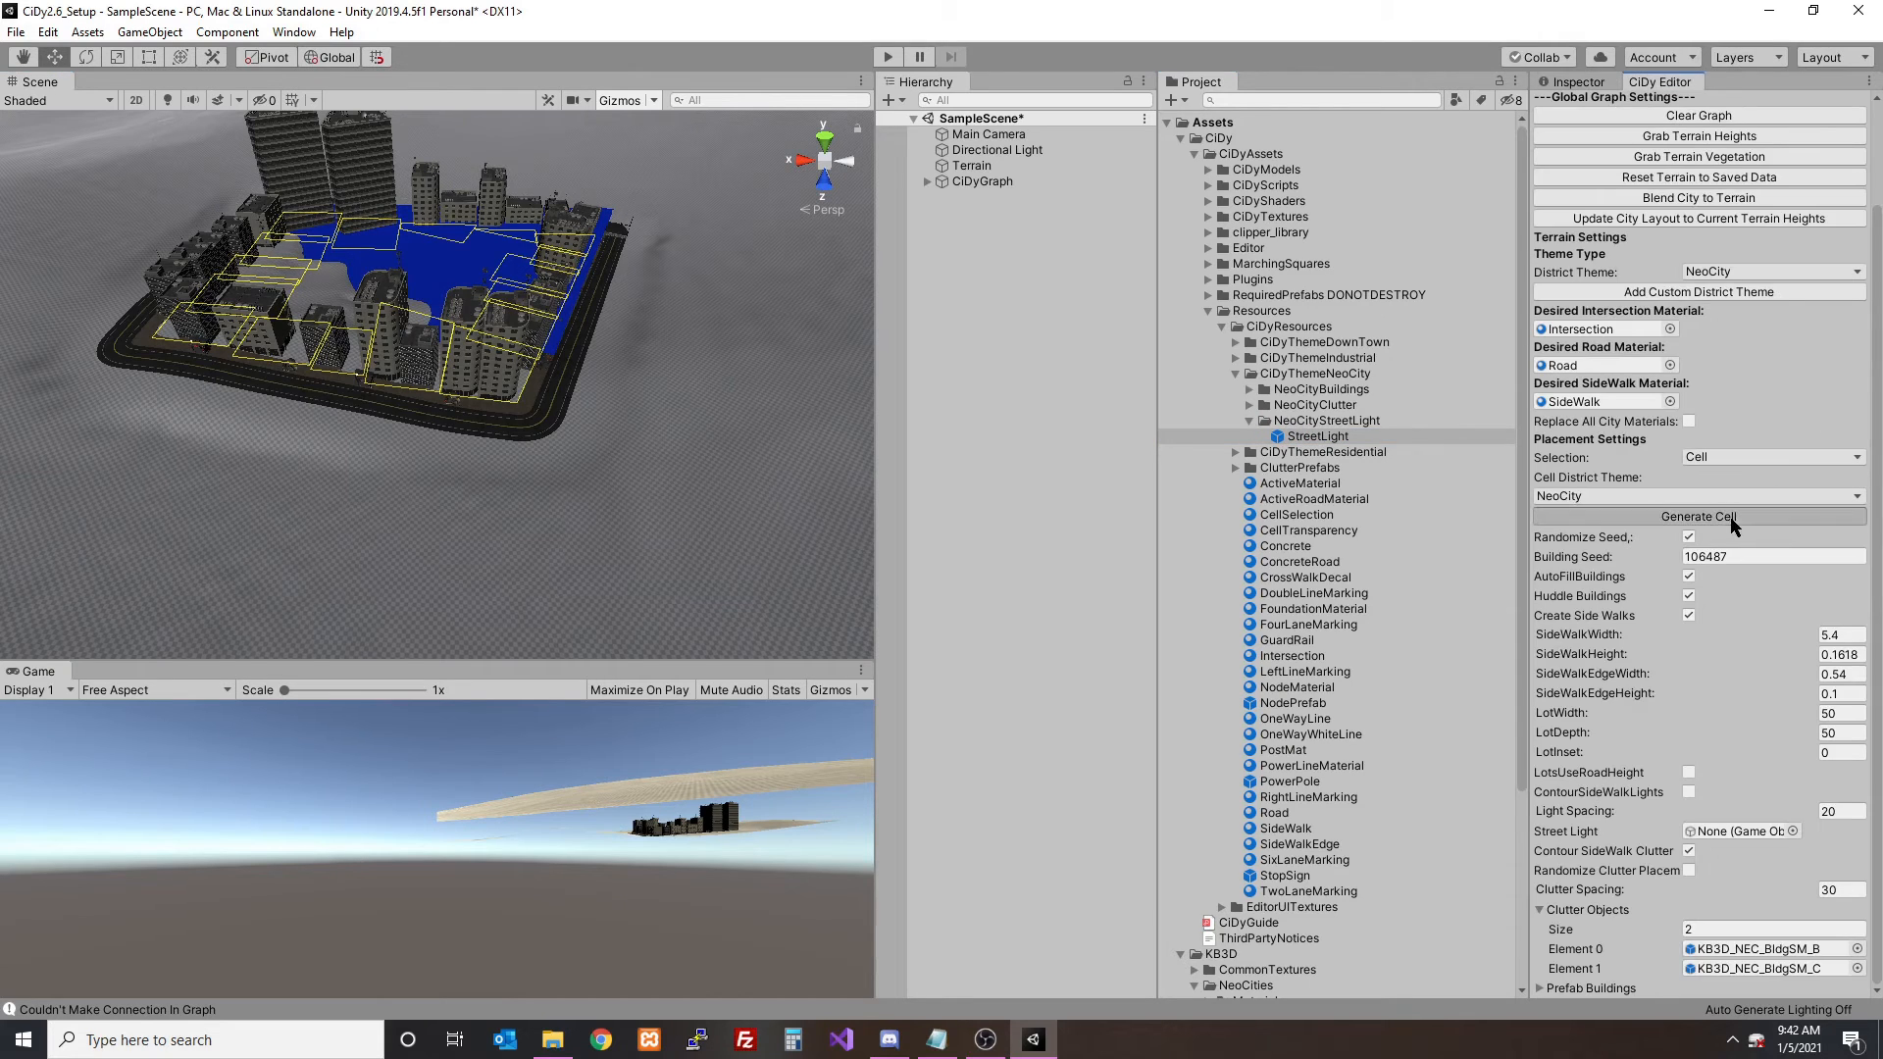
pyautogui.scroll(12, 500, 380)
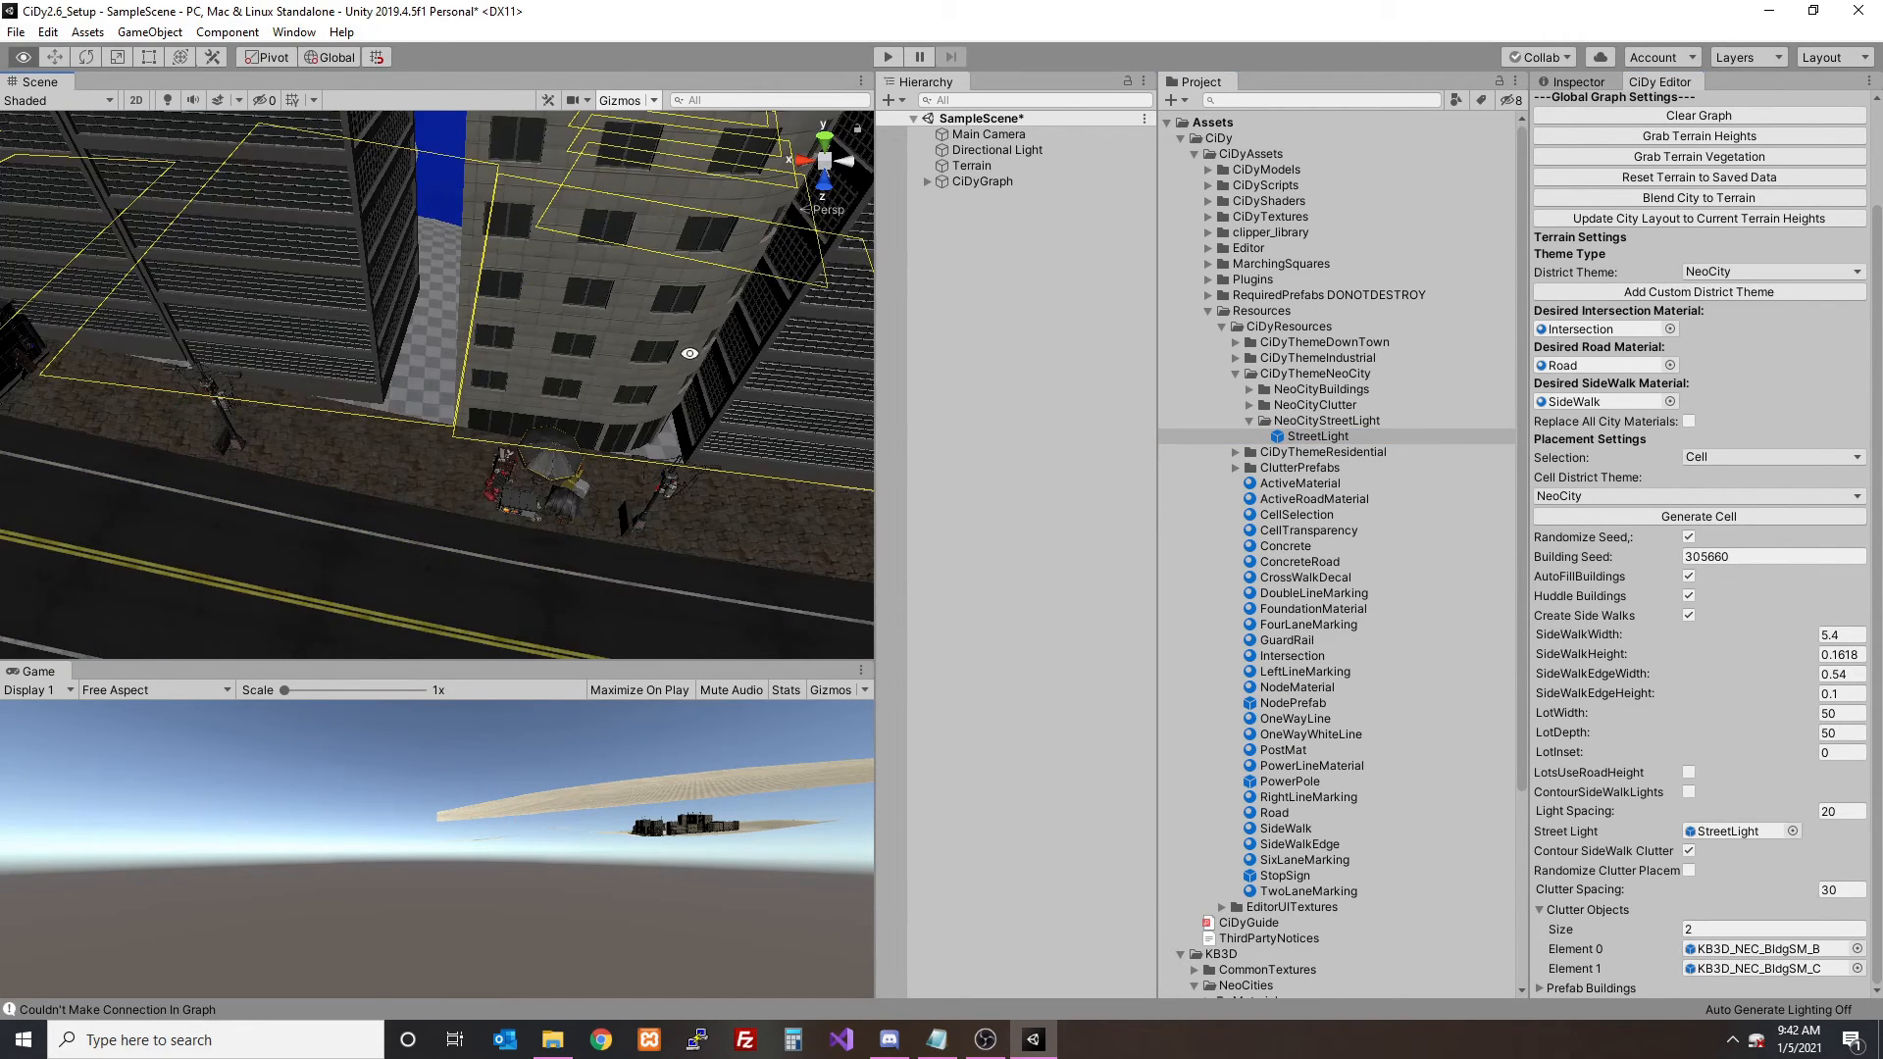
# - Check the street lights along the road, hide the cells, and turn the Scene view lighting back on
pyautogui.keyDown('alt'); pyautogui.moveTo(690, 354); pyautogui.dragTo(621, 344); pyautogui.keyUp('alt')
pyautogui.moveTo(586, 304); pyautogui.dragTo(569, 341, button='middle')
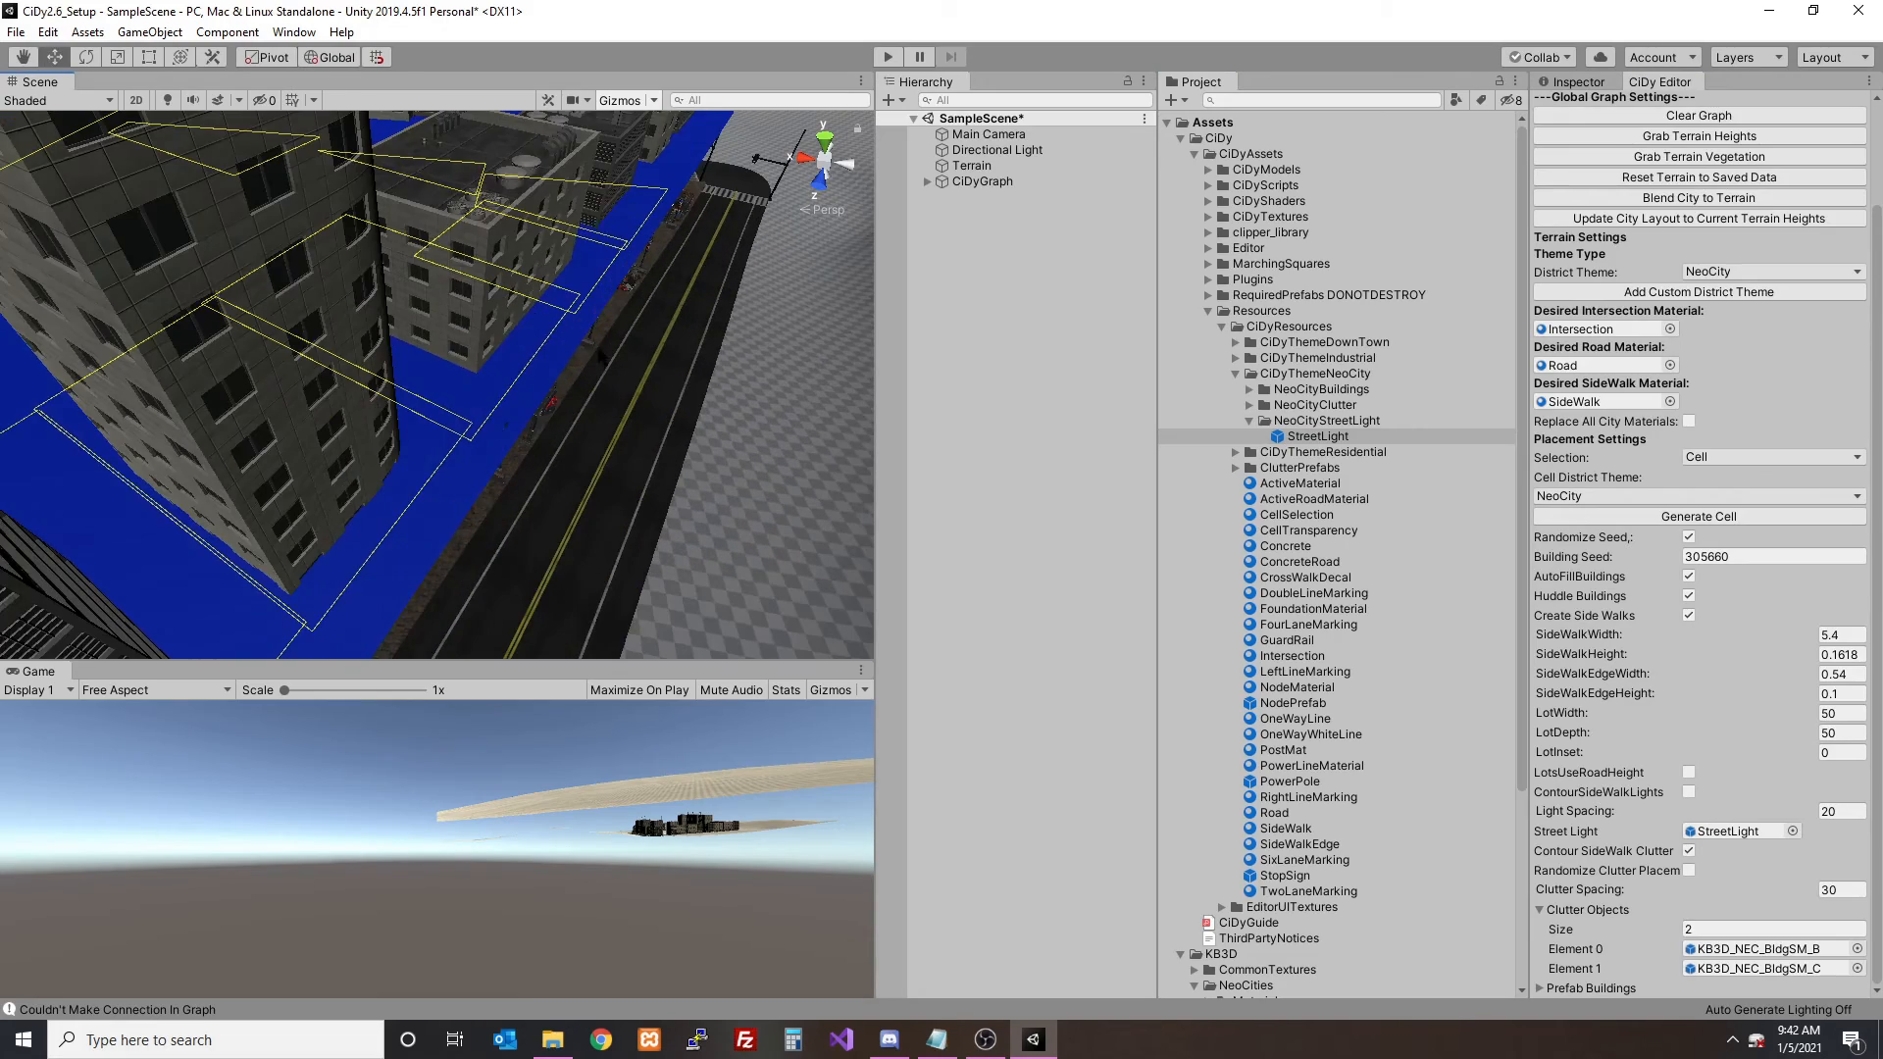
pyautogui.click(568, 341)
pyautogui.moveTo(723, 292); pyautogui.dragTo(824, 269, button='right')
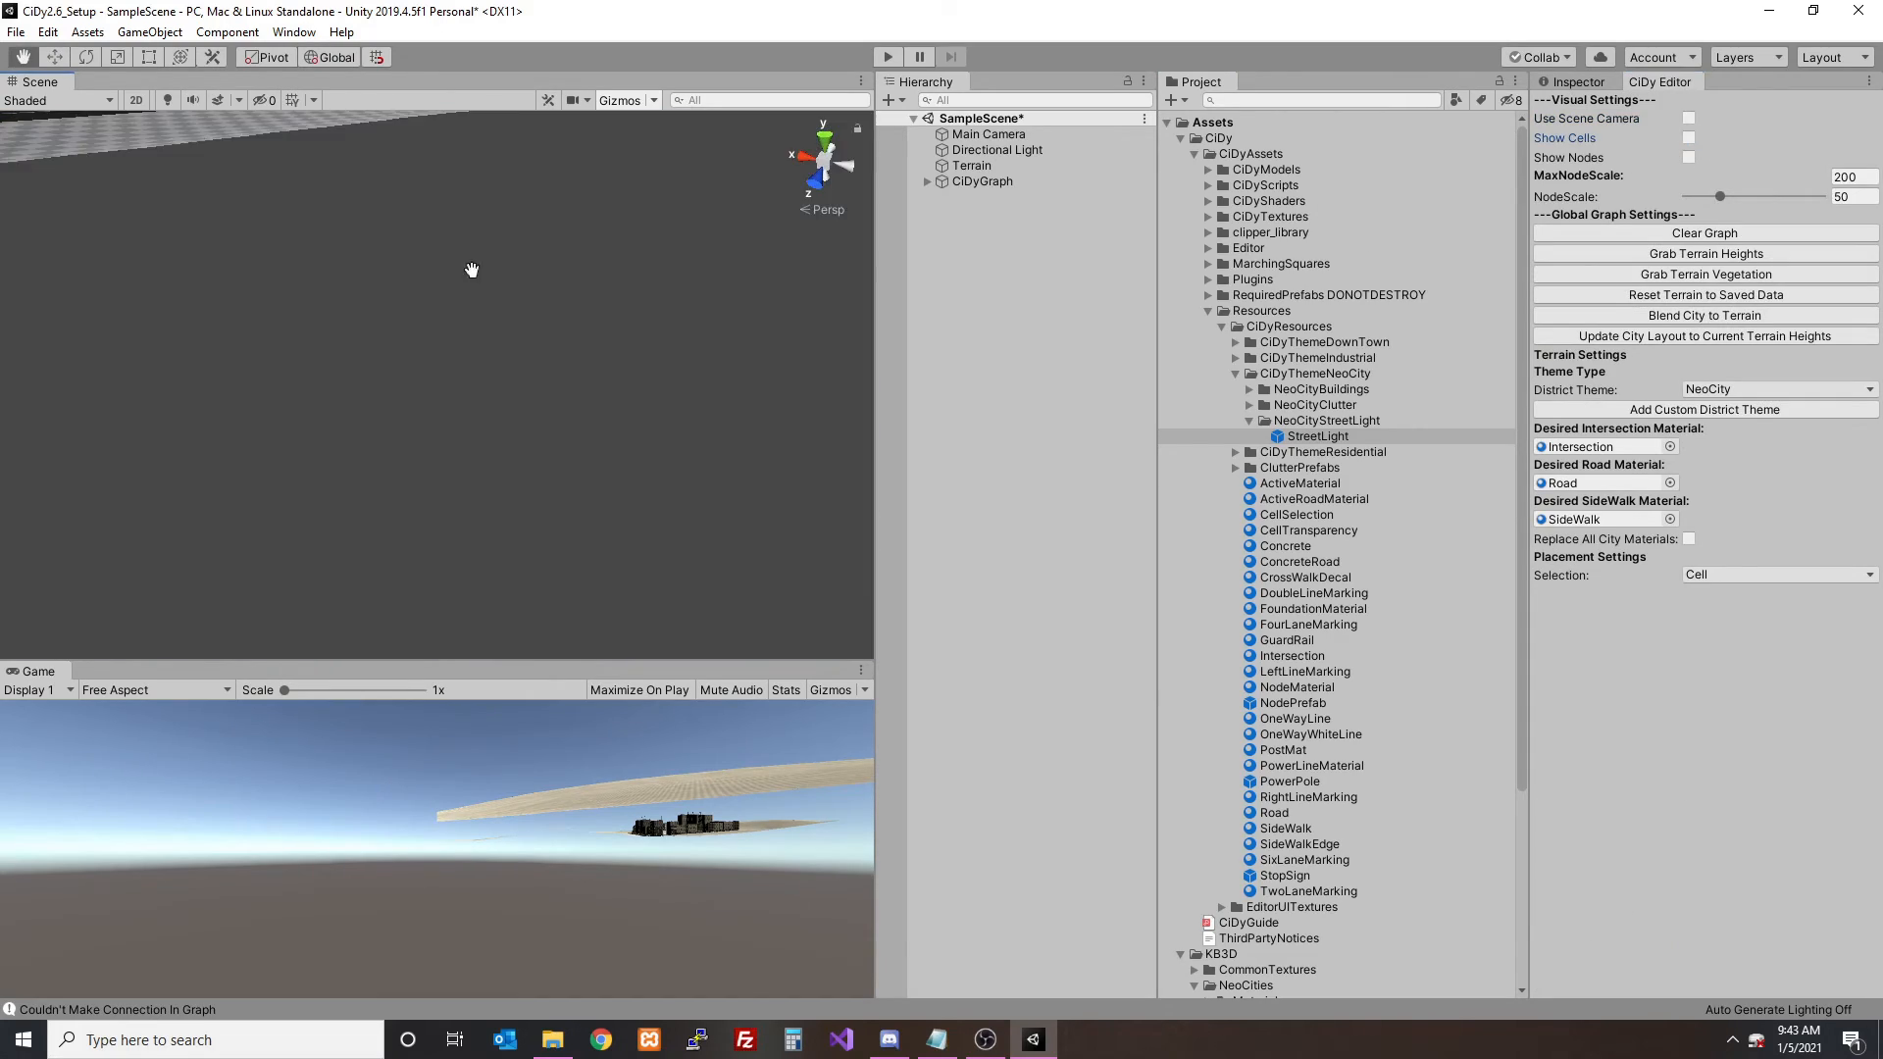
pyautogui.moveTo(628, 295); pyautogui.dragTo(405, 325, button='right')
pyautogui.click(168, 100)
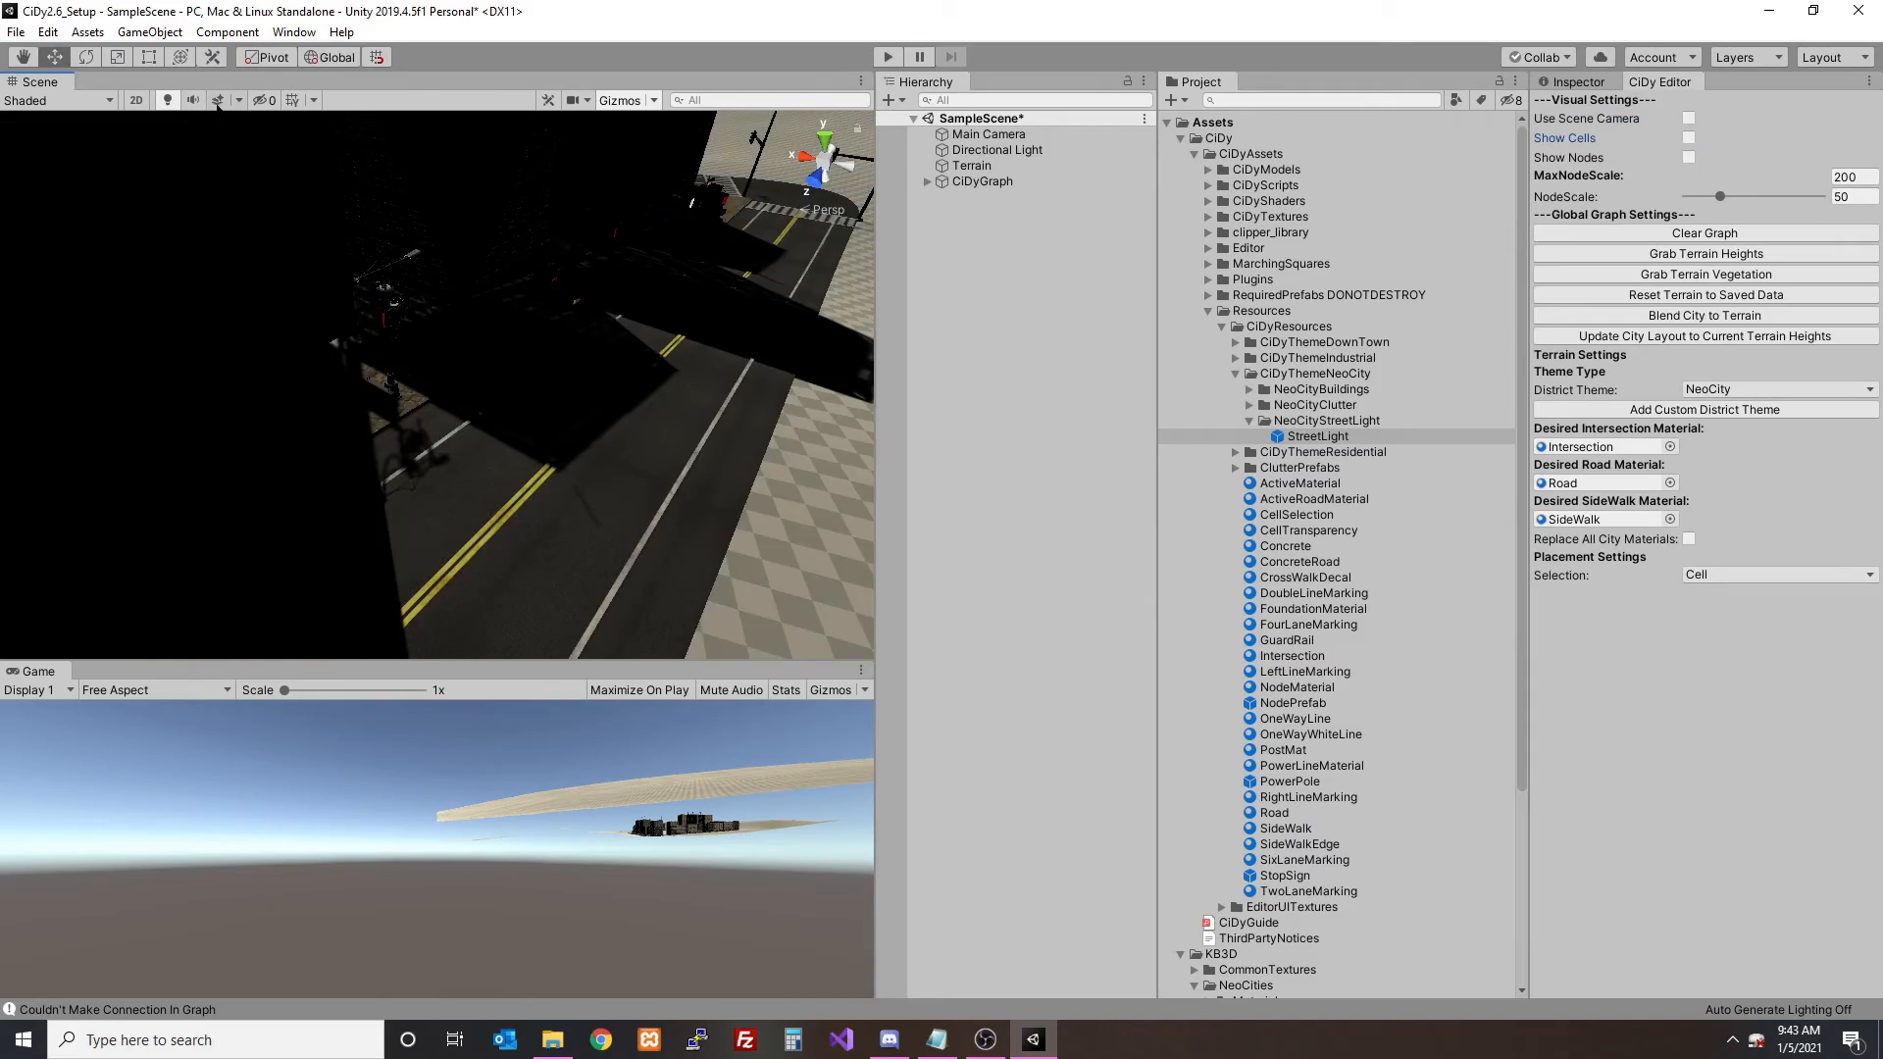
# - Examine the street lights along the road, then show the cells and locate the prefab assigned as the cell's street light
pyautogui.moveTo(422, 255)
pyautogui.mouseDown(button='right')
pyautogui.moveTo(450, 243)
pyautogui.moveTo(433, 307)
pyautogui.moveTo(616, 280)
pyautogui.moveTo(475, 302)
pyautogui.moveTo(435, 248)
pyautogui.mouseUp(button='right')
pyautogui.moveTo(435, 248); pyautogui.dragTo(491, 304, button='middle')
pyautogui.scroll(-2, 490, 304)
pyautogui.scroll(3, 491, 304)
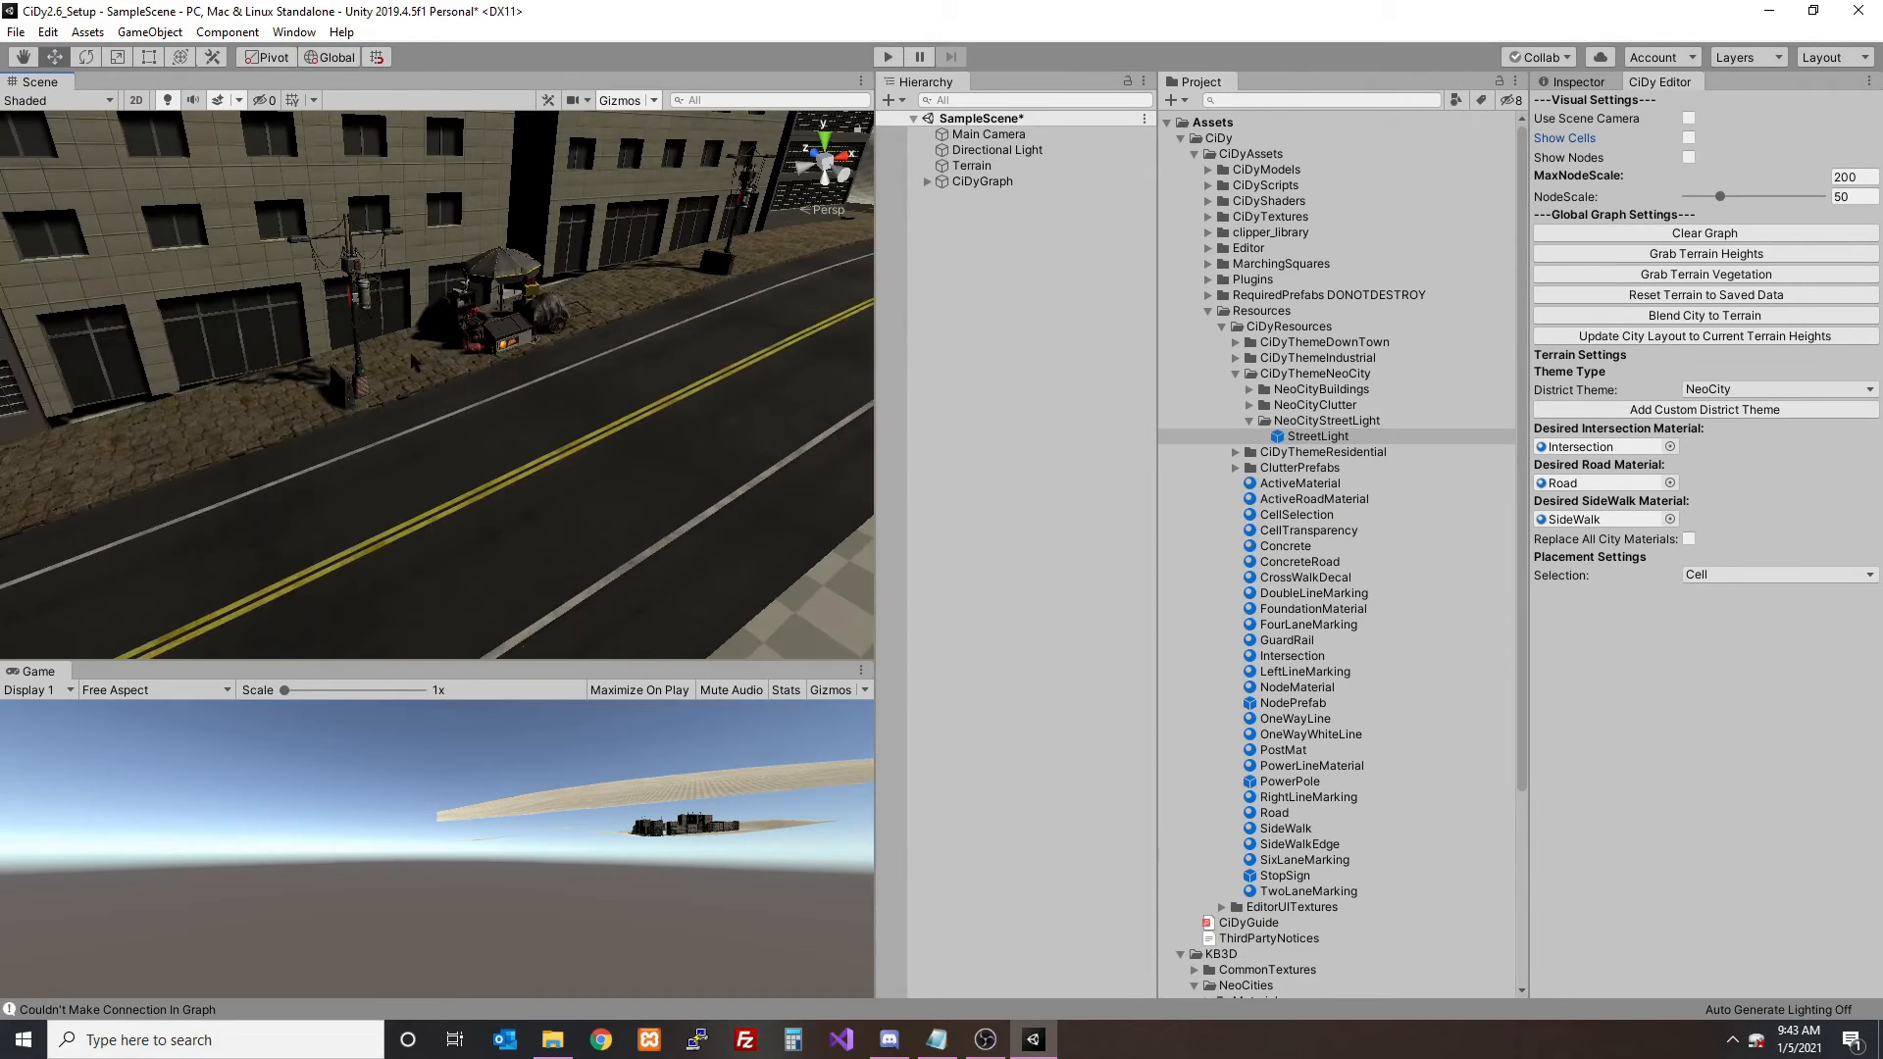
pyautogui.click(1688, 138)
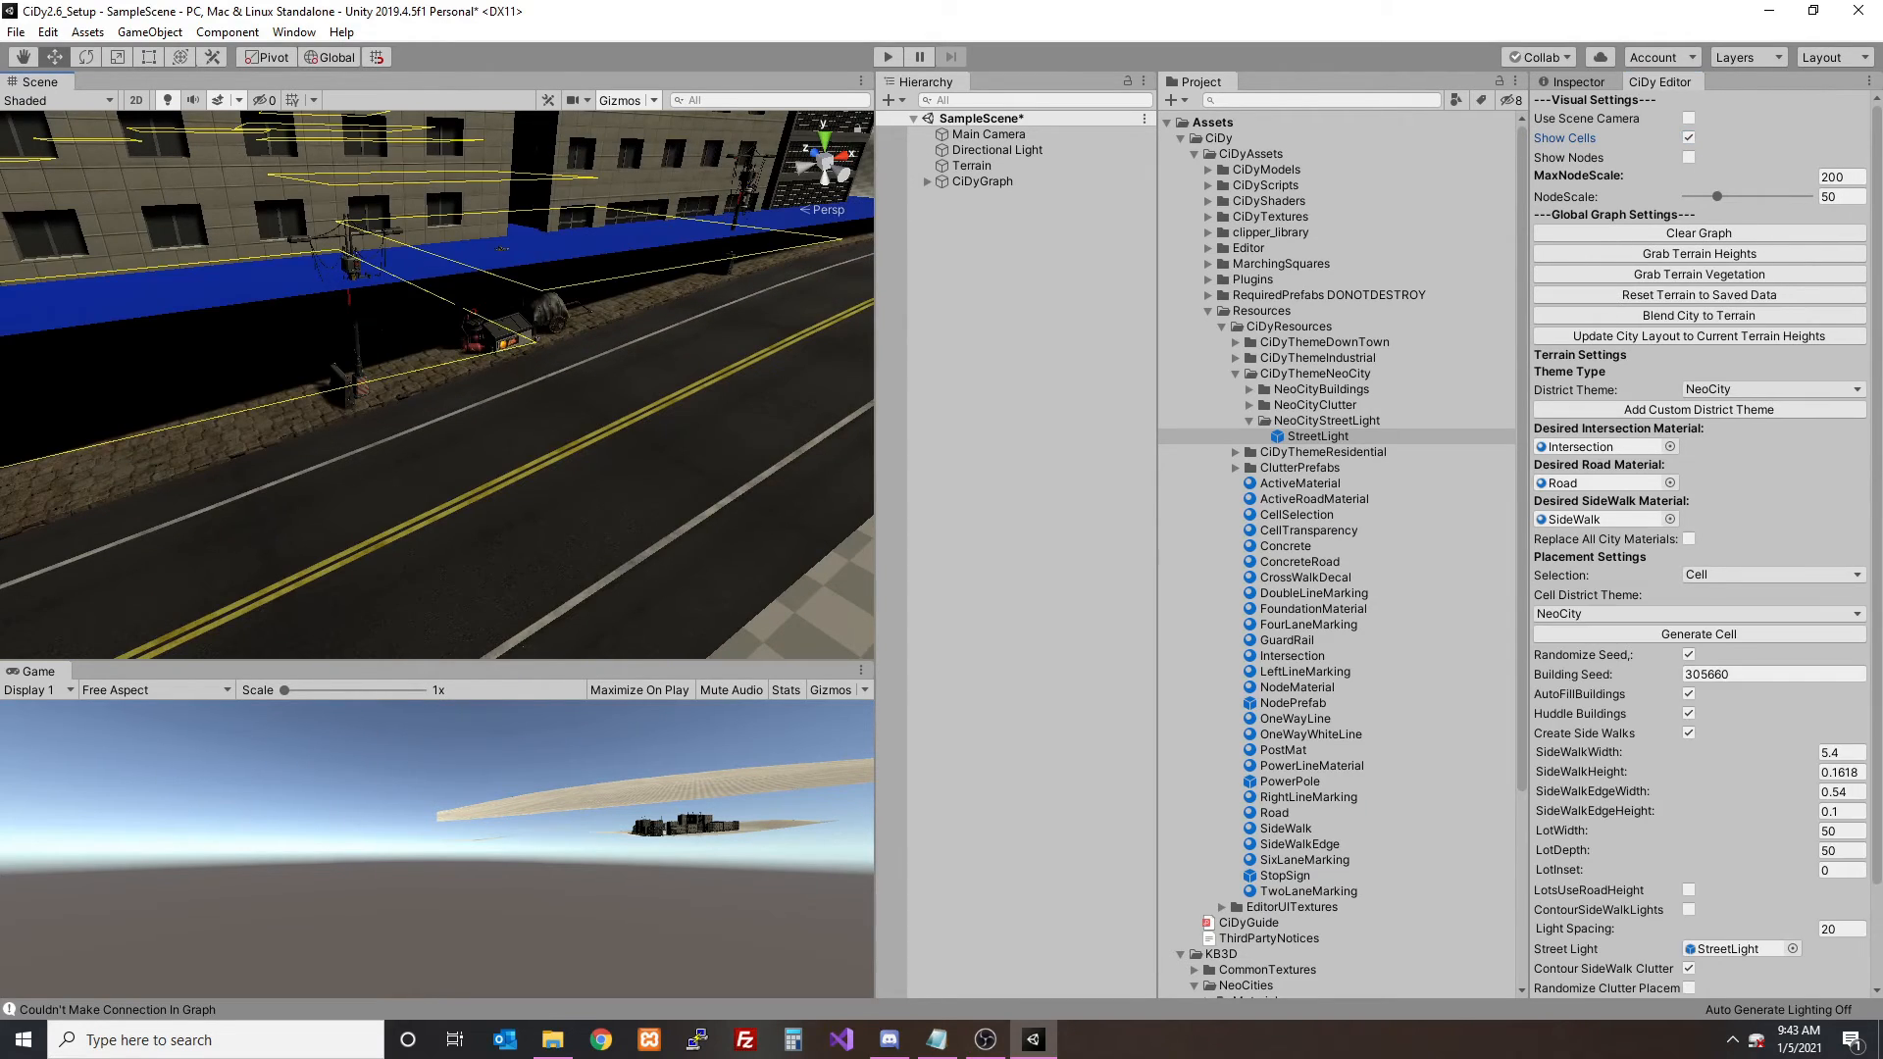
pyautogui.scroll(-3, 1750, 764)
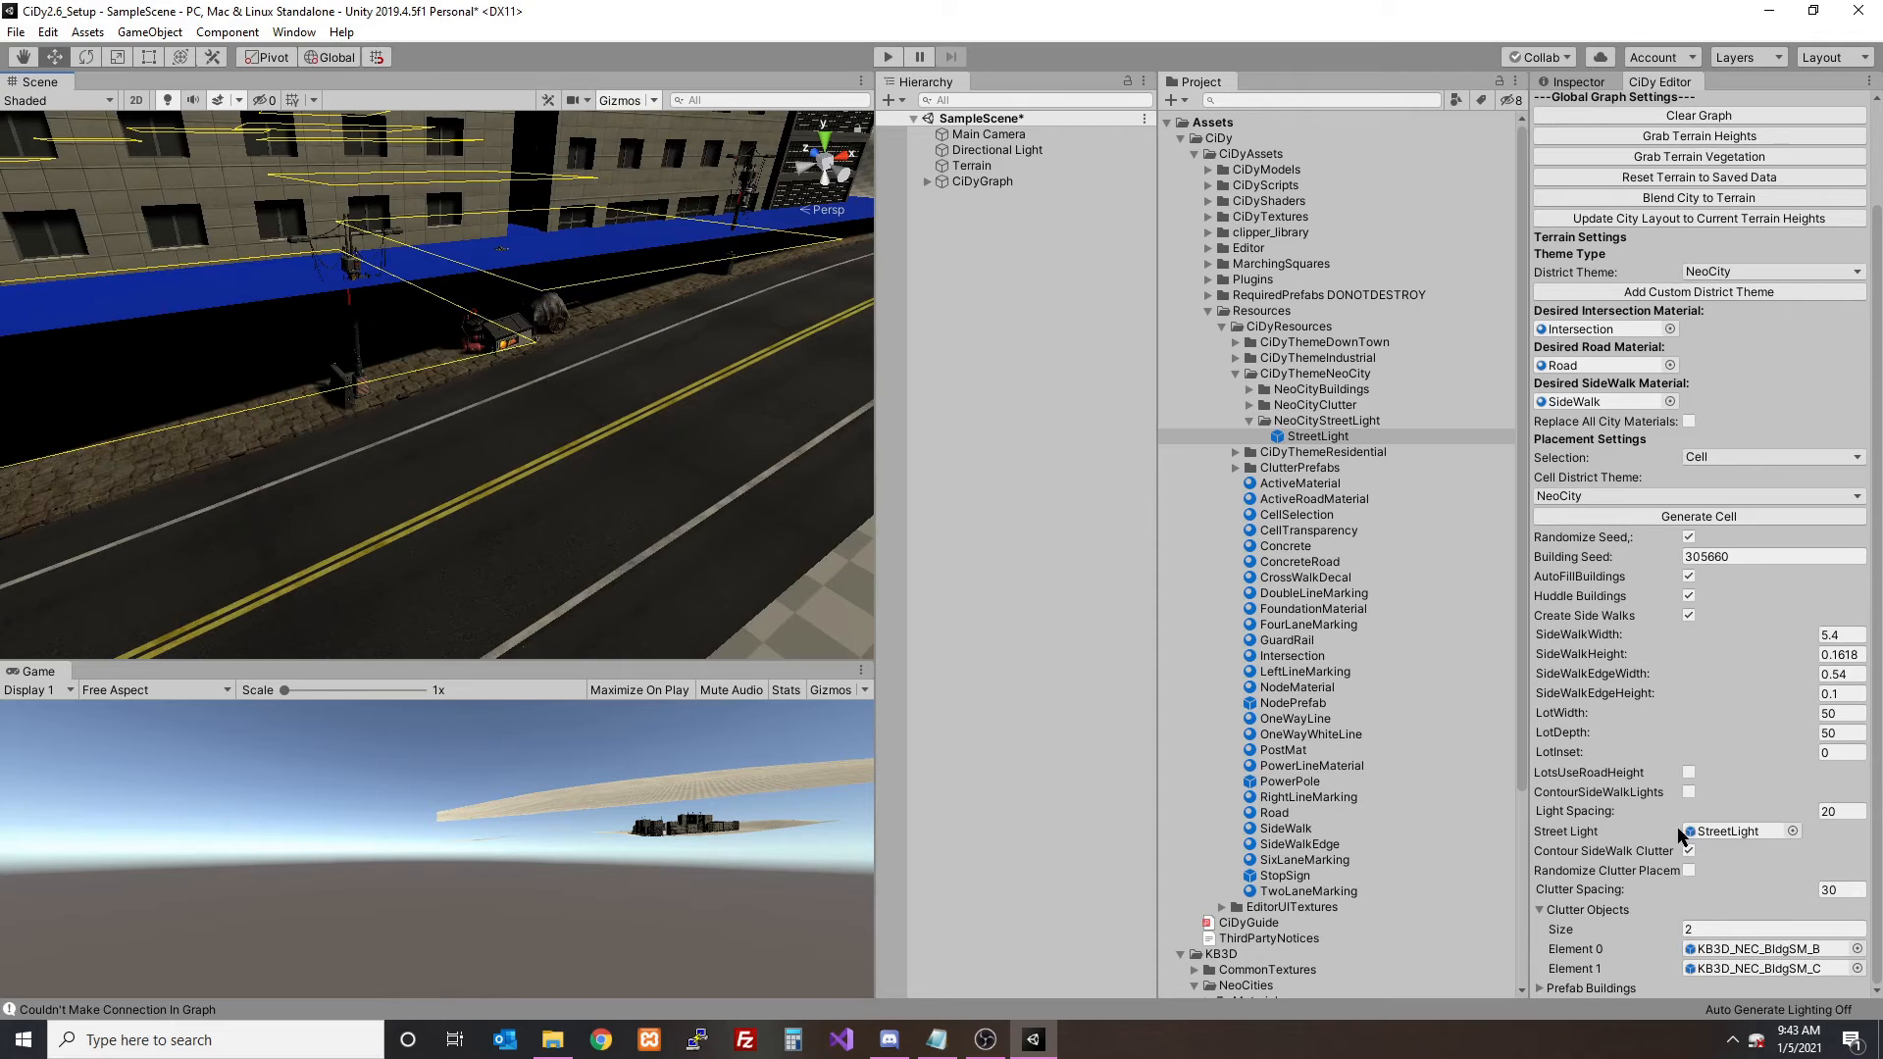
pyautogui.click(1758, 831)
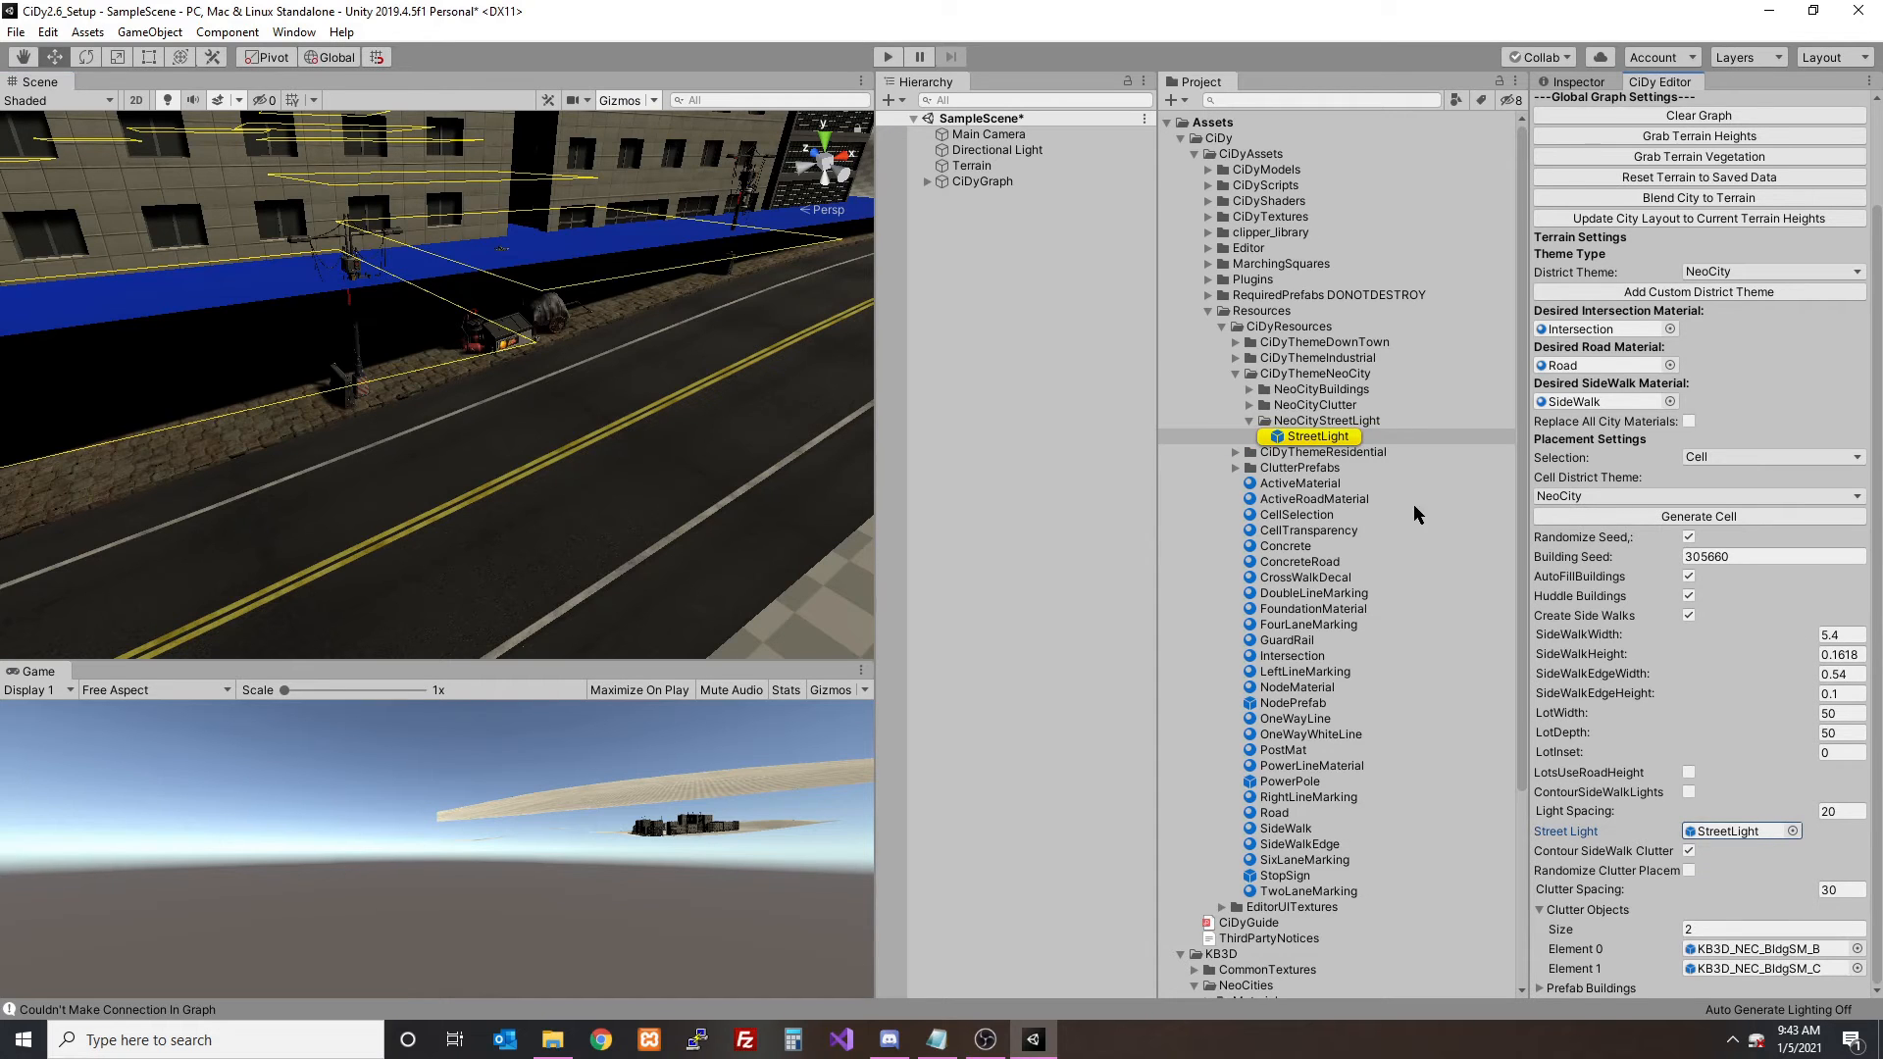
# - Try to use the clutter prefabs KB3D_NEC_BldgSM_B and KB3D_NEC_BldgSM_C in turn as the cell's street light, regenerating the cell each time
pyautogui.click(1249, 405)
pyautogui.moveTo(1343, 419); pyautogui.dragTo(1736, 831)
pyautogui.click(1702, 519)
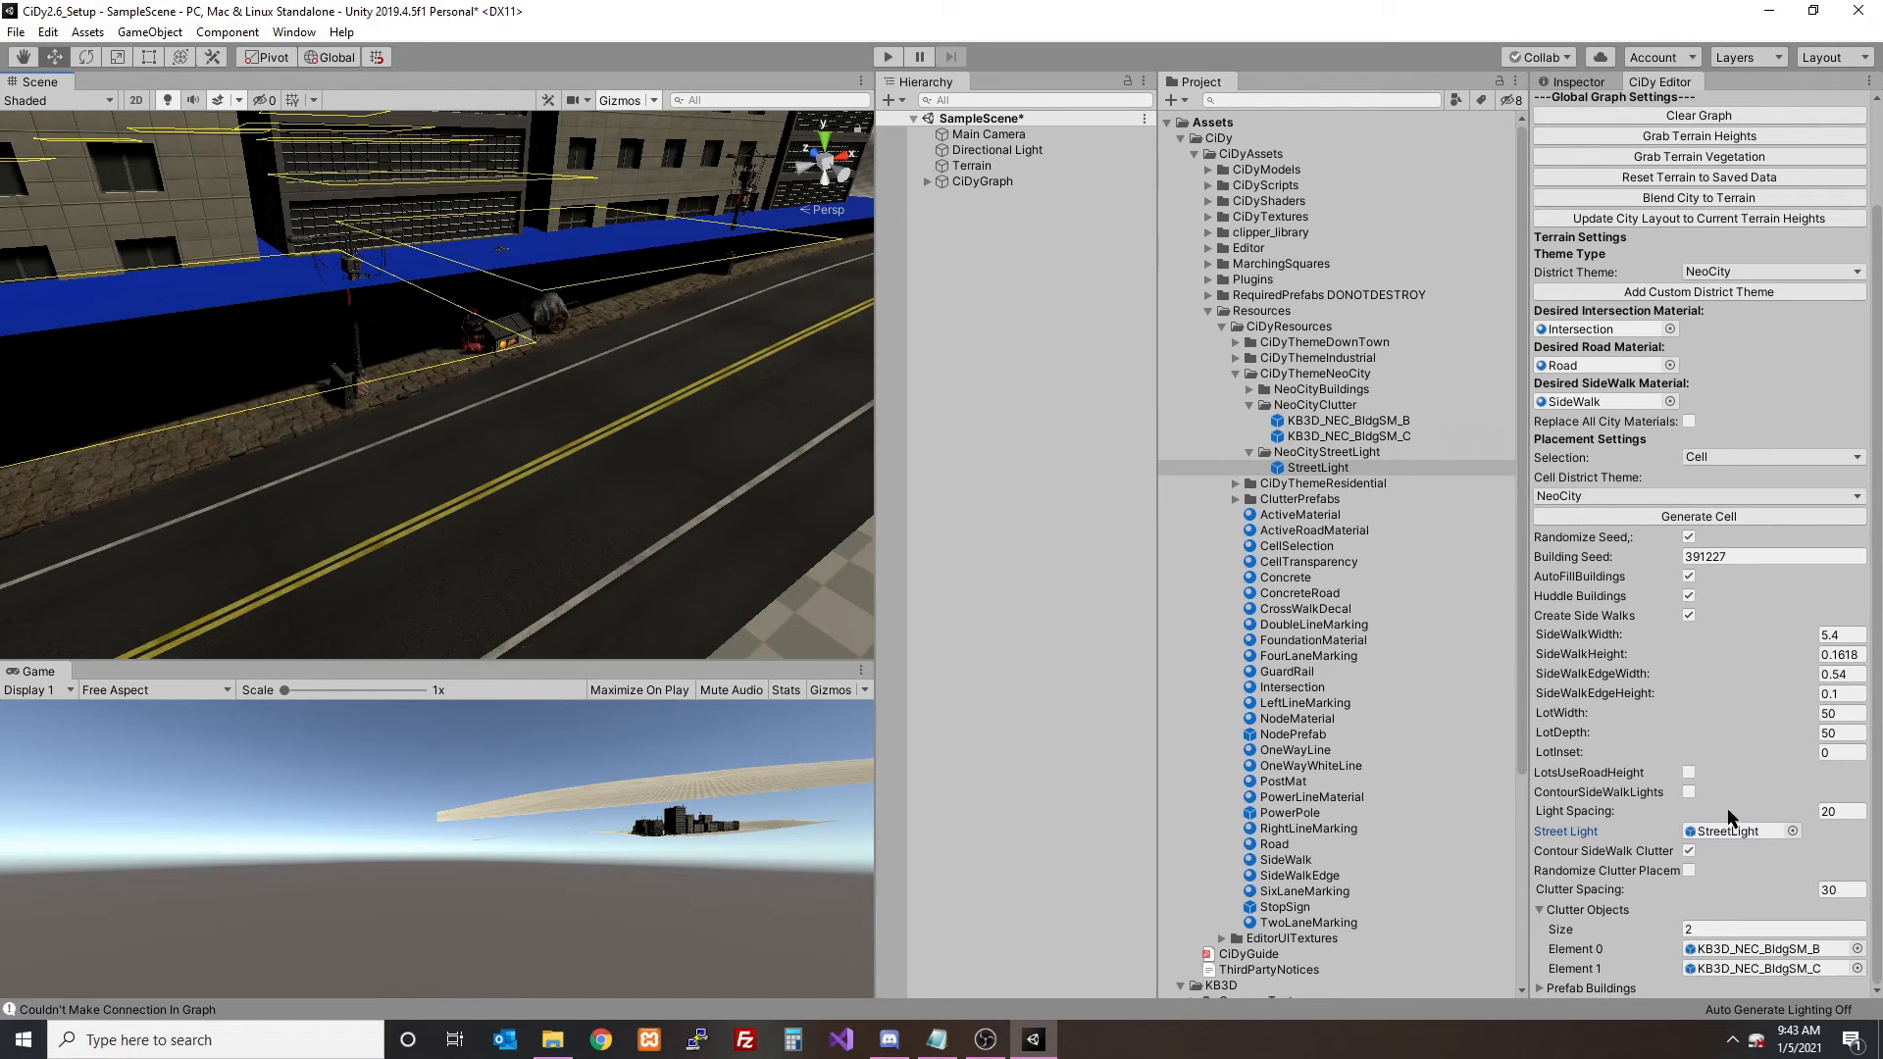
pyautogui.moveTo(1343, 435); pyautogui.dragTo(1736, 834)
pyautogui.click(1699, 519)
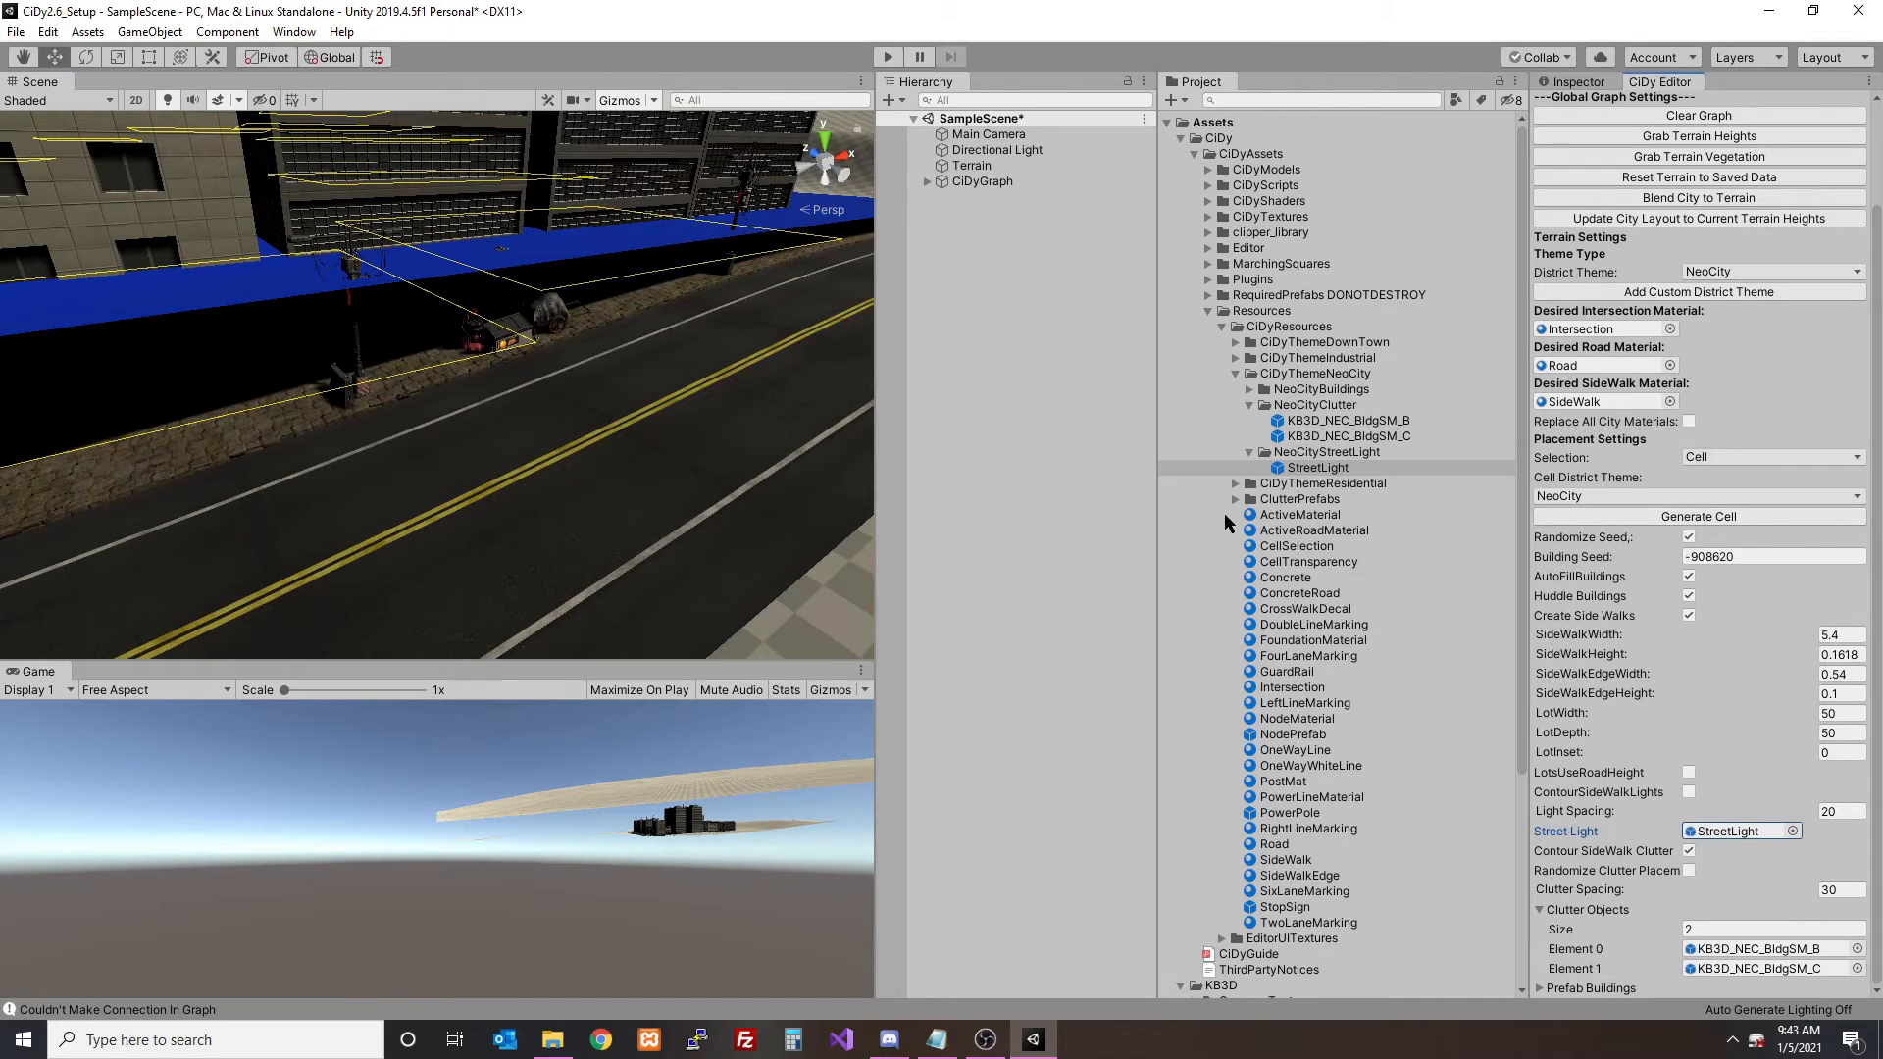
# - Turn off AutoFillBuildings, try again to assign KB3D_NEC_BldgSM_C as the cell's street light, and regenerate the cell
pyautogui.click(1727, 831)
pyautogui.click(1693, 575)
pyautogui.moveTo(1332, 437); pyautogui.dragTo(1701, 834)
pyautogui.click(1677, 516)
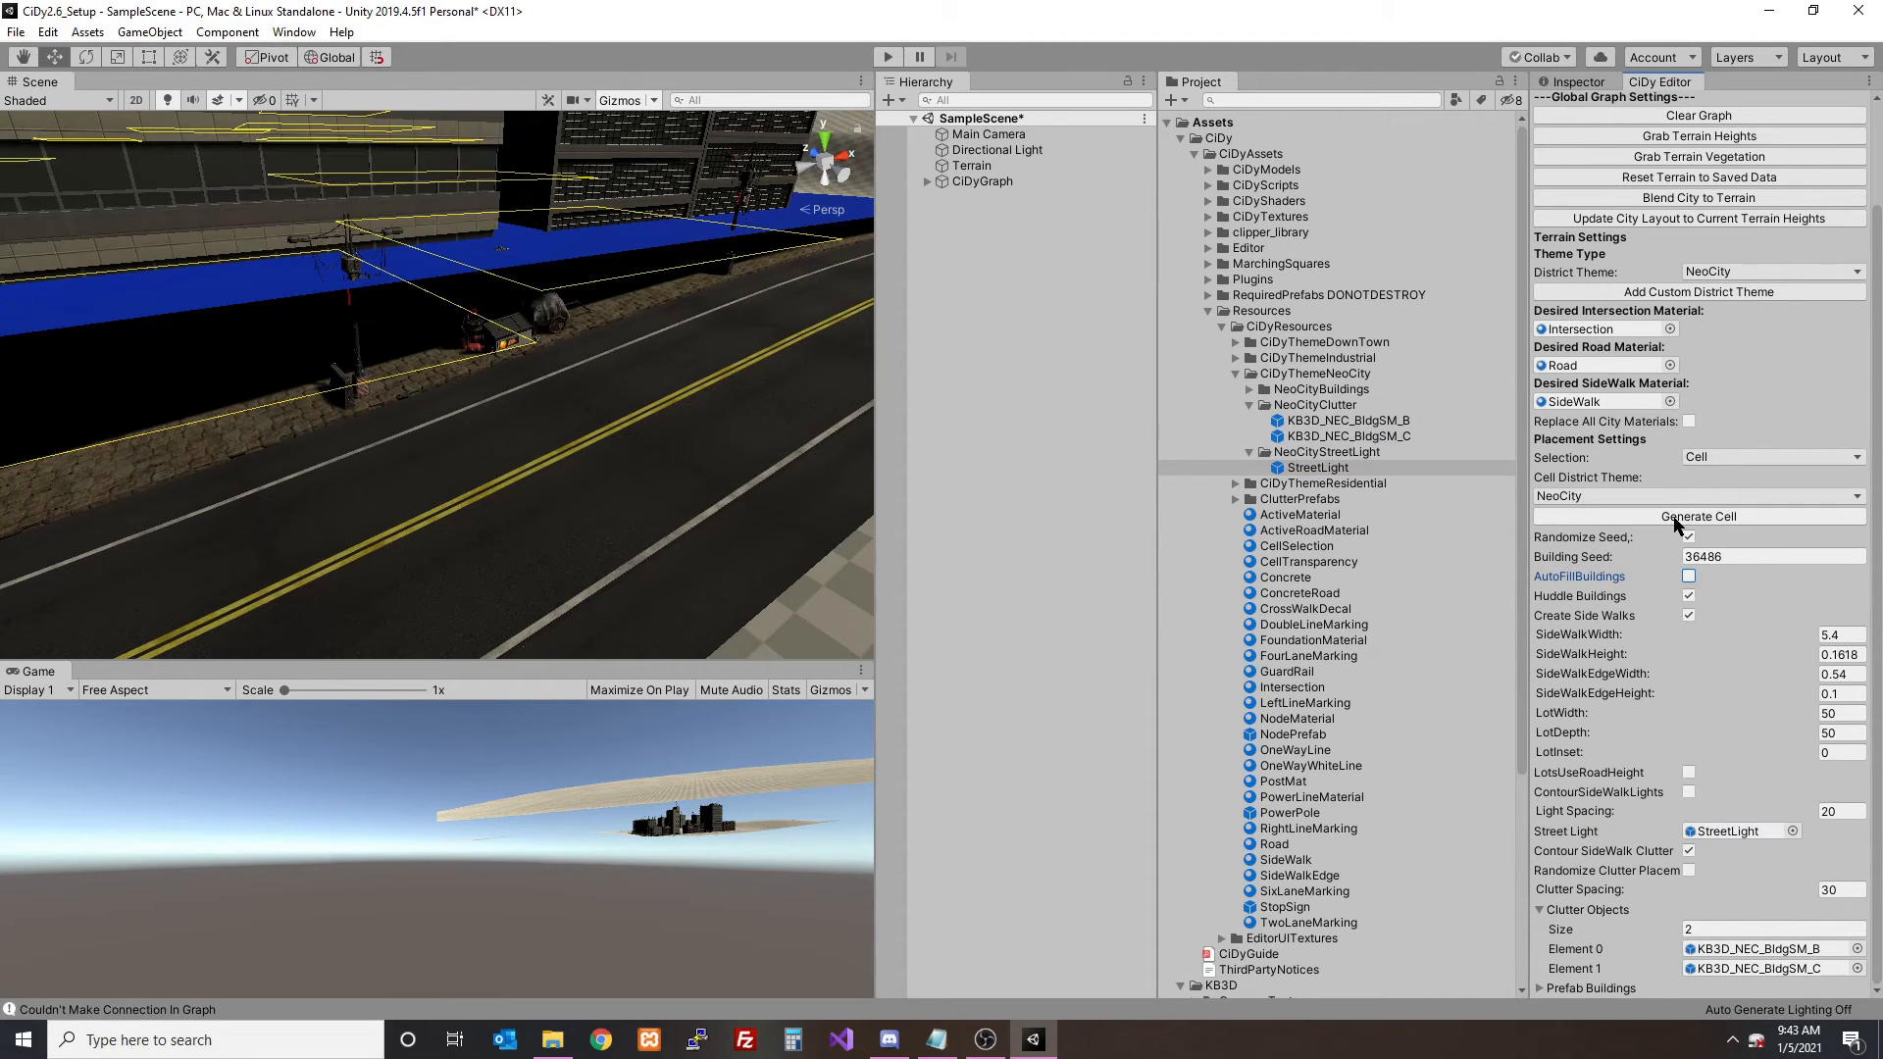
pyautogui.click(1727, 832)
# - Rename the prefab in the NeoCityStreetLight folder to StreetLightNotRightName and regenerate the cell
pyautogui.click(1370, 469)
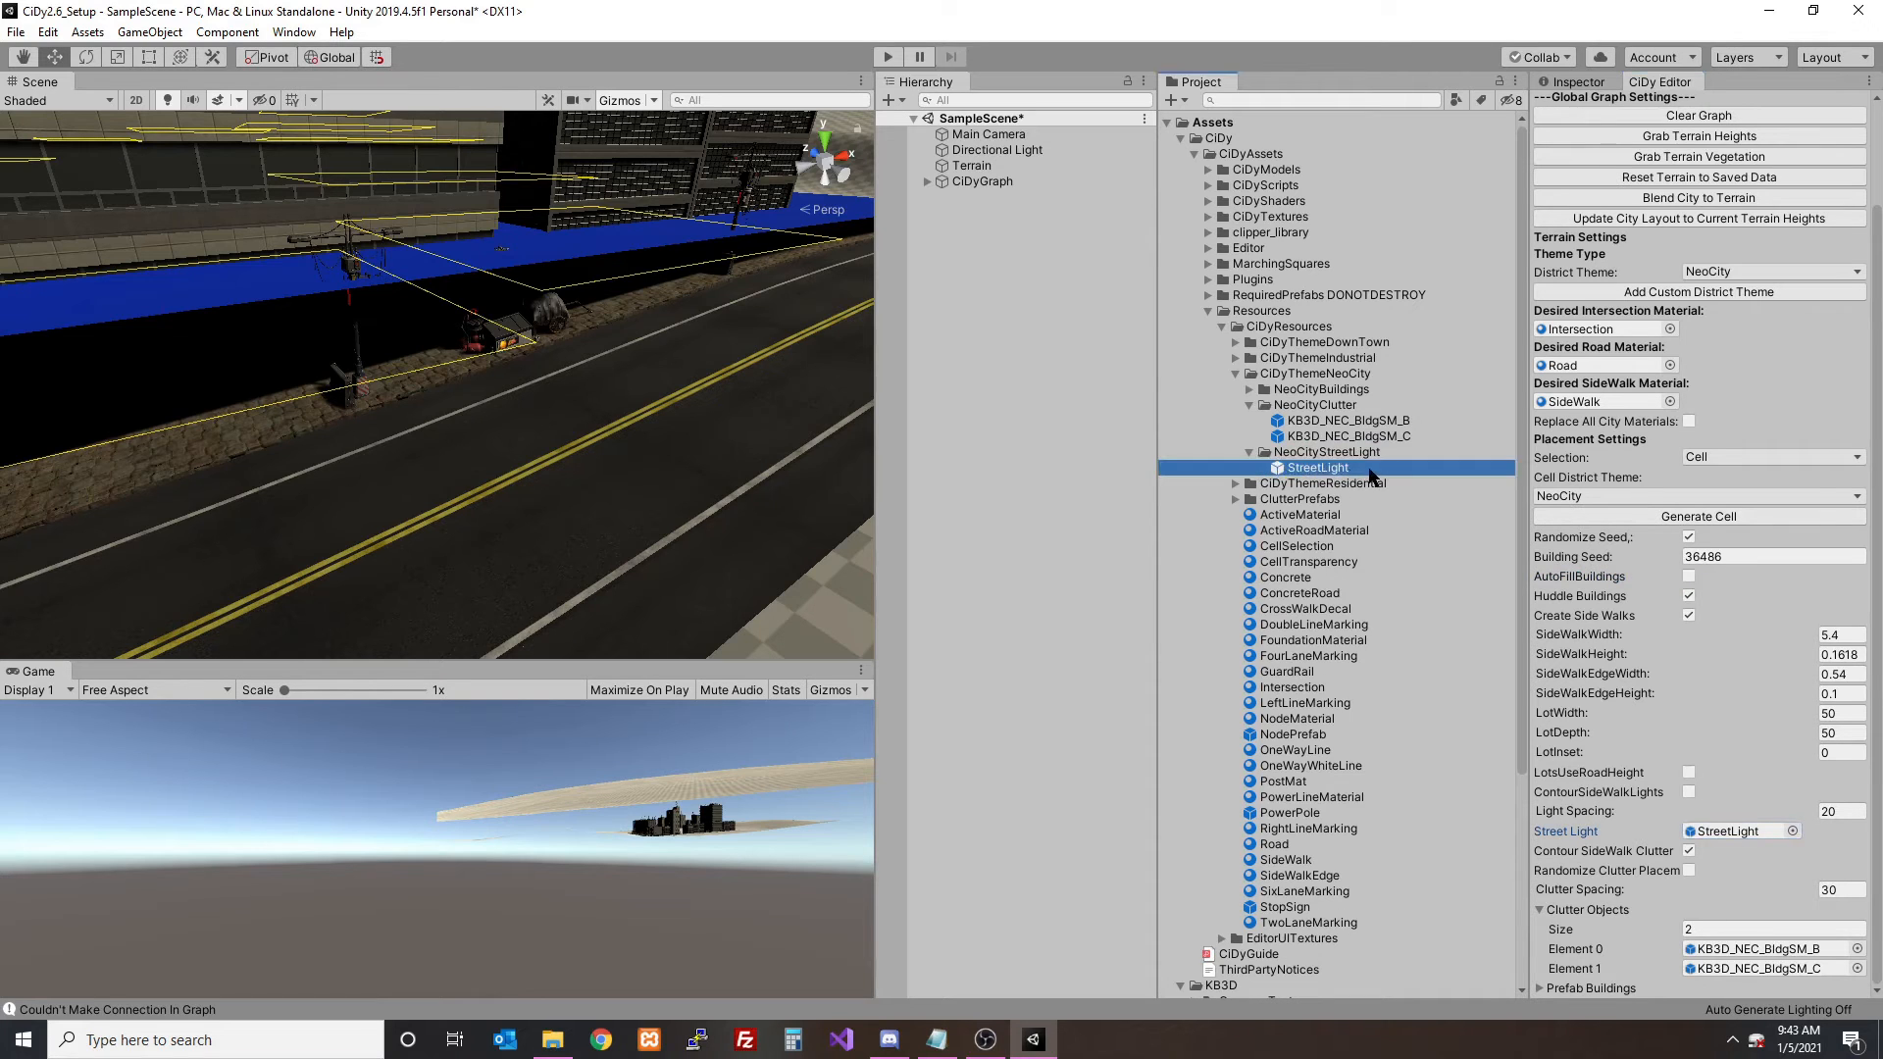
pyautogui.click(1349, 469)
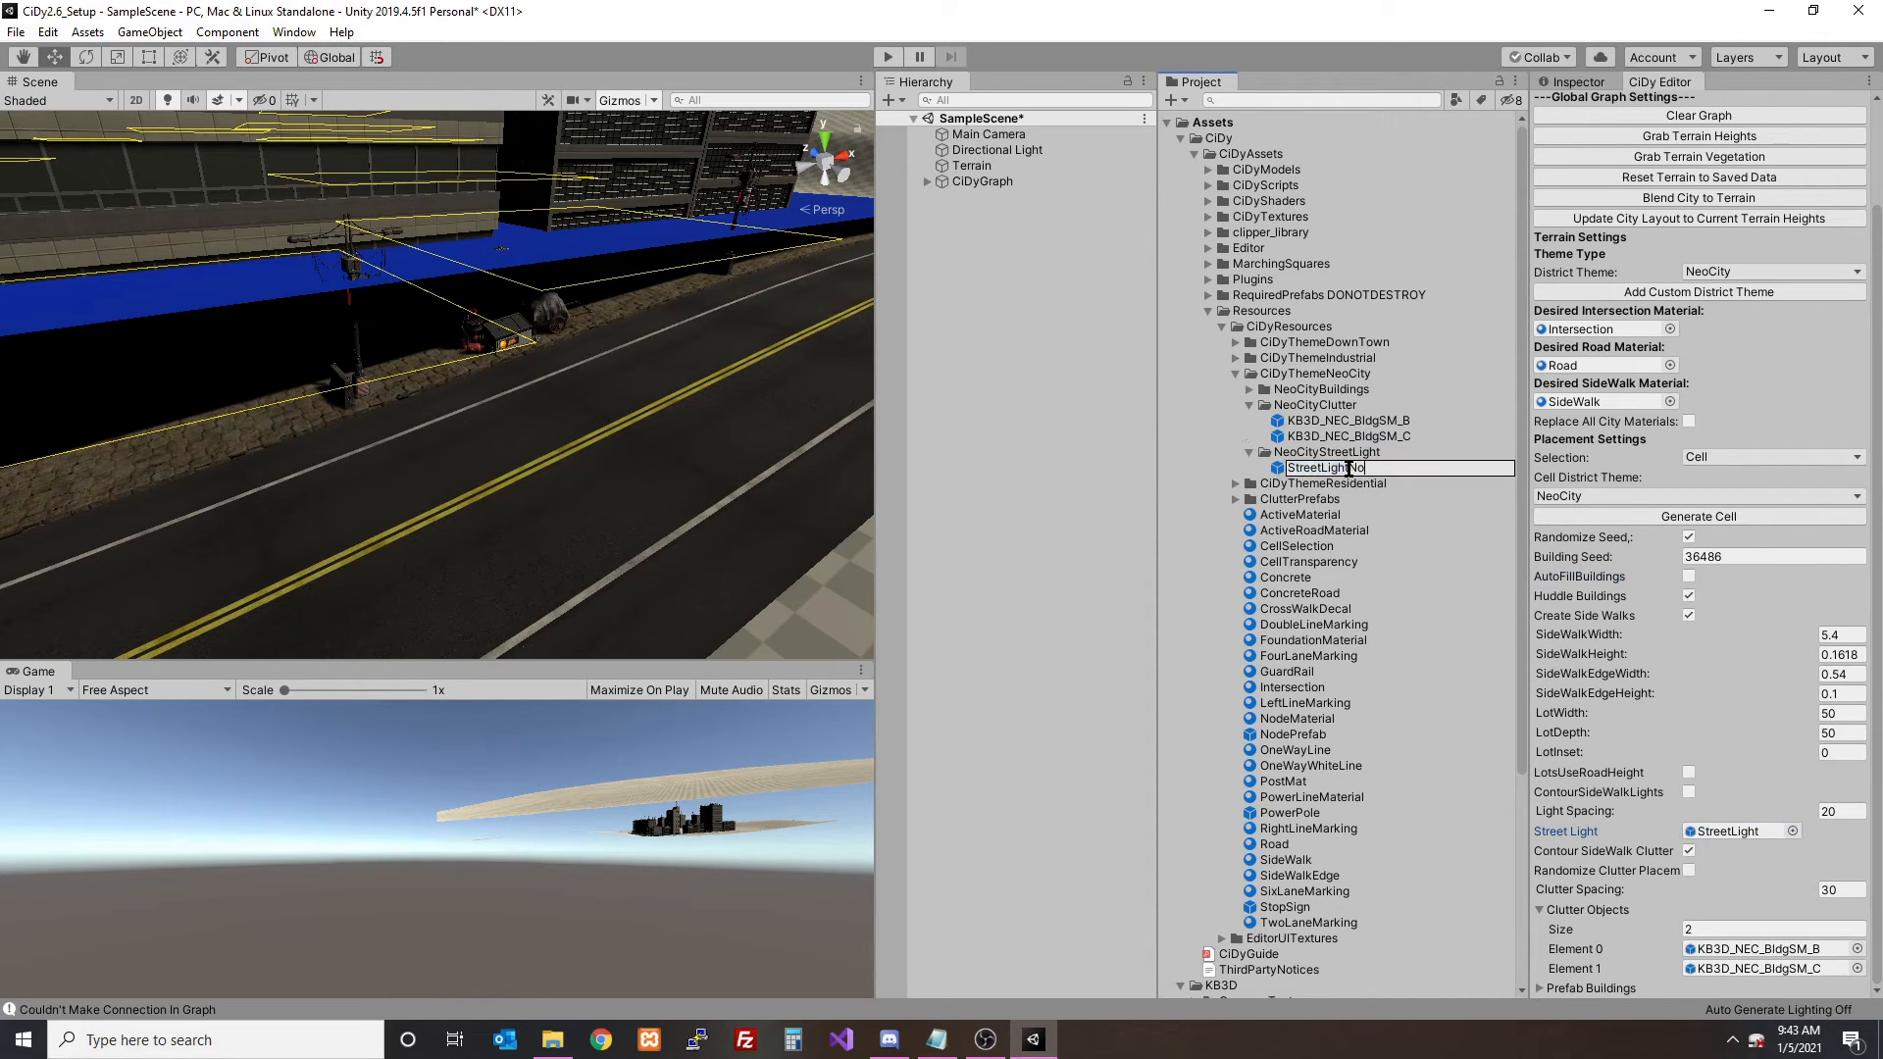
pyautogui.write('NotRightName')
pyautogui.press('Return')
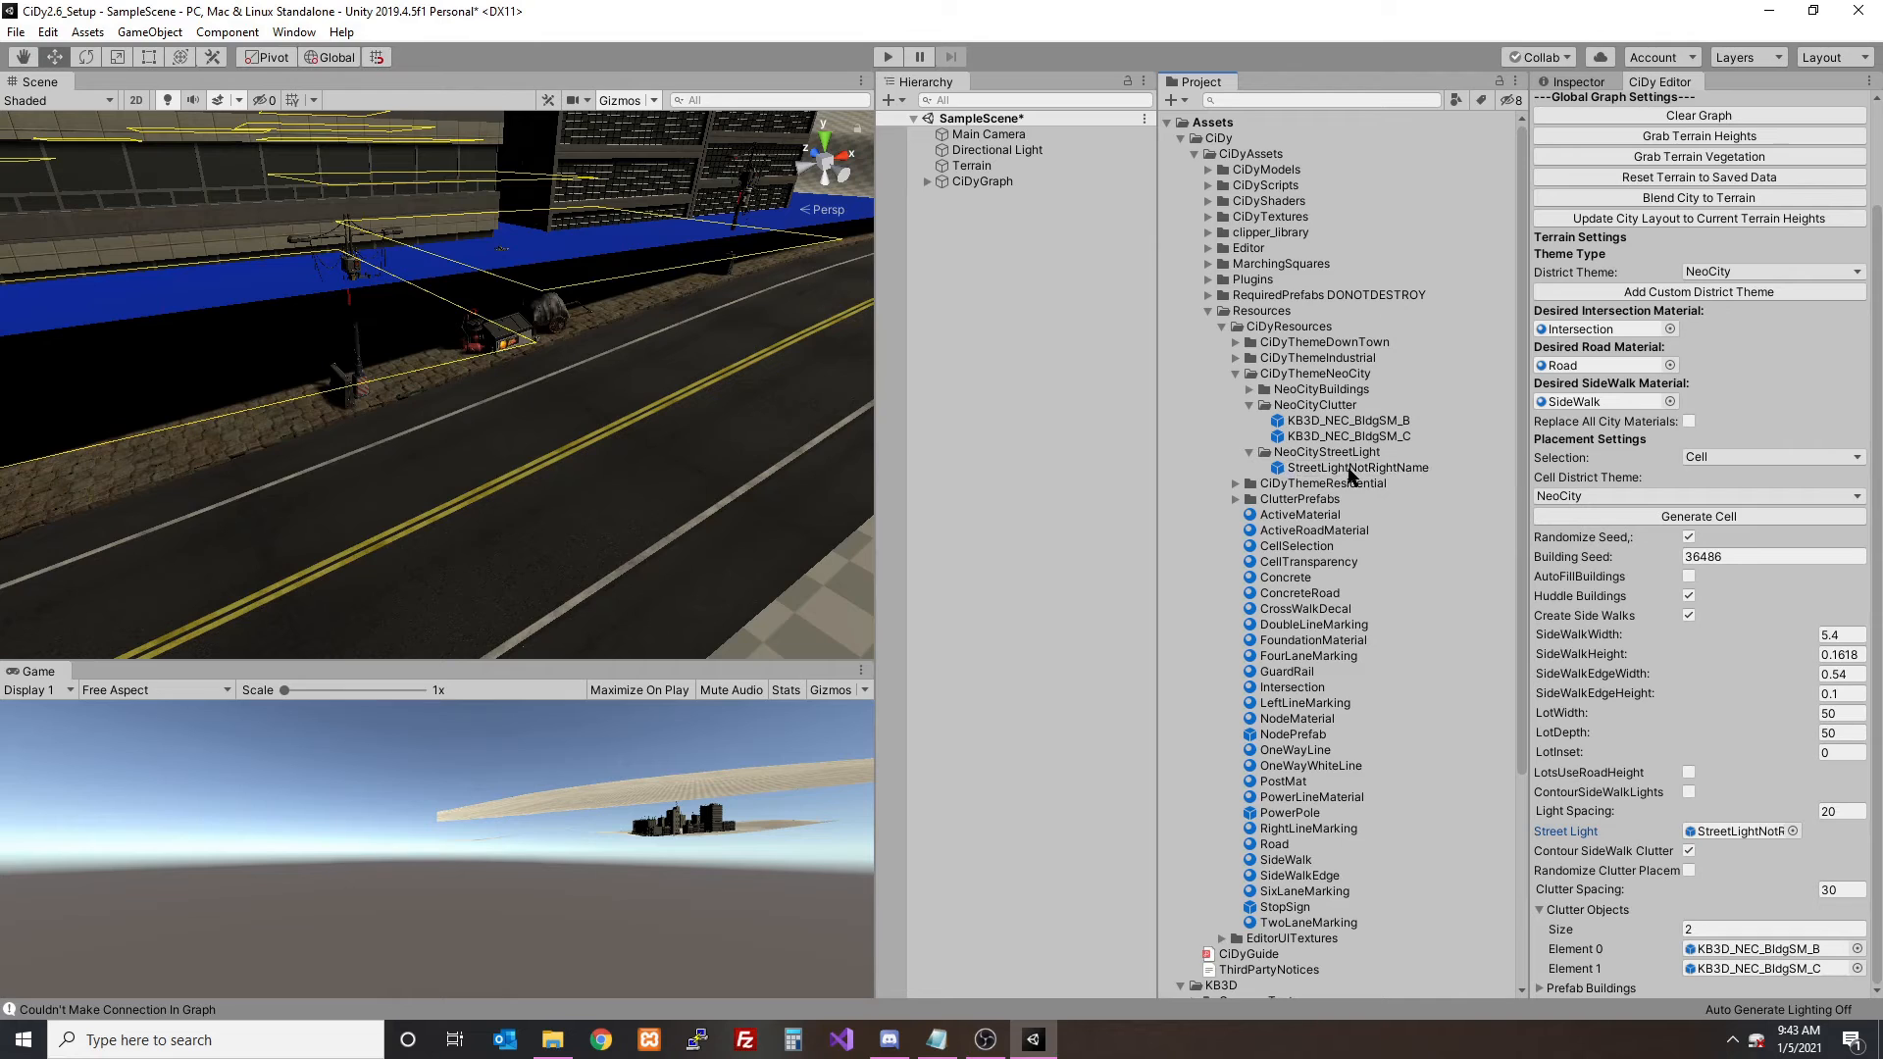
pyautogui.click(1685, 520)
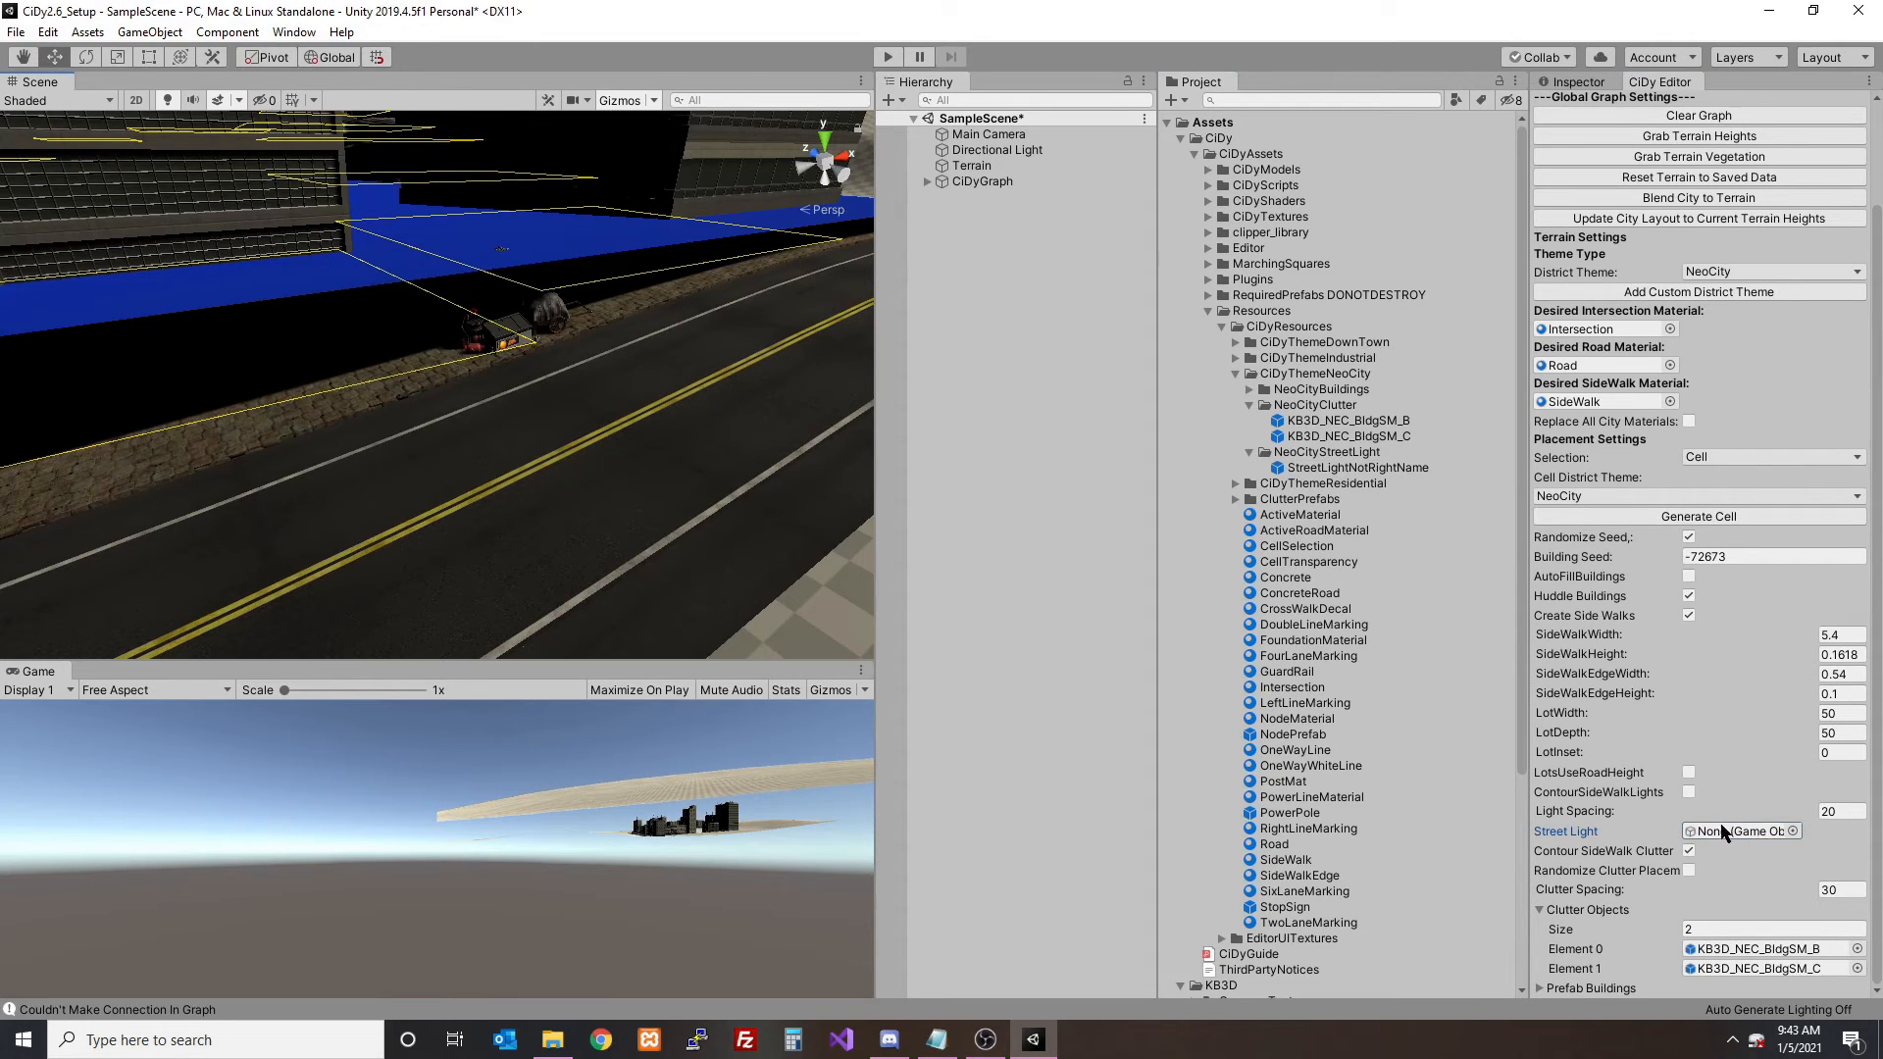
# - Rename the prefab in the NeoCityStreetLight folder back to StreetLight and regenerate the cell
pyautogui.scroll(3, 1682, 196)
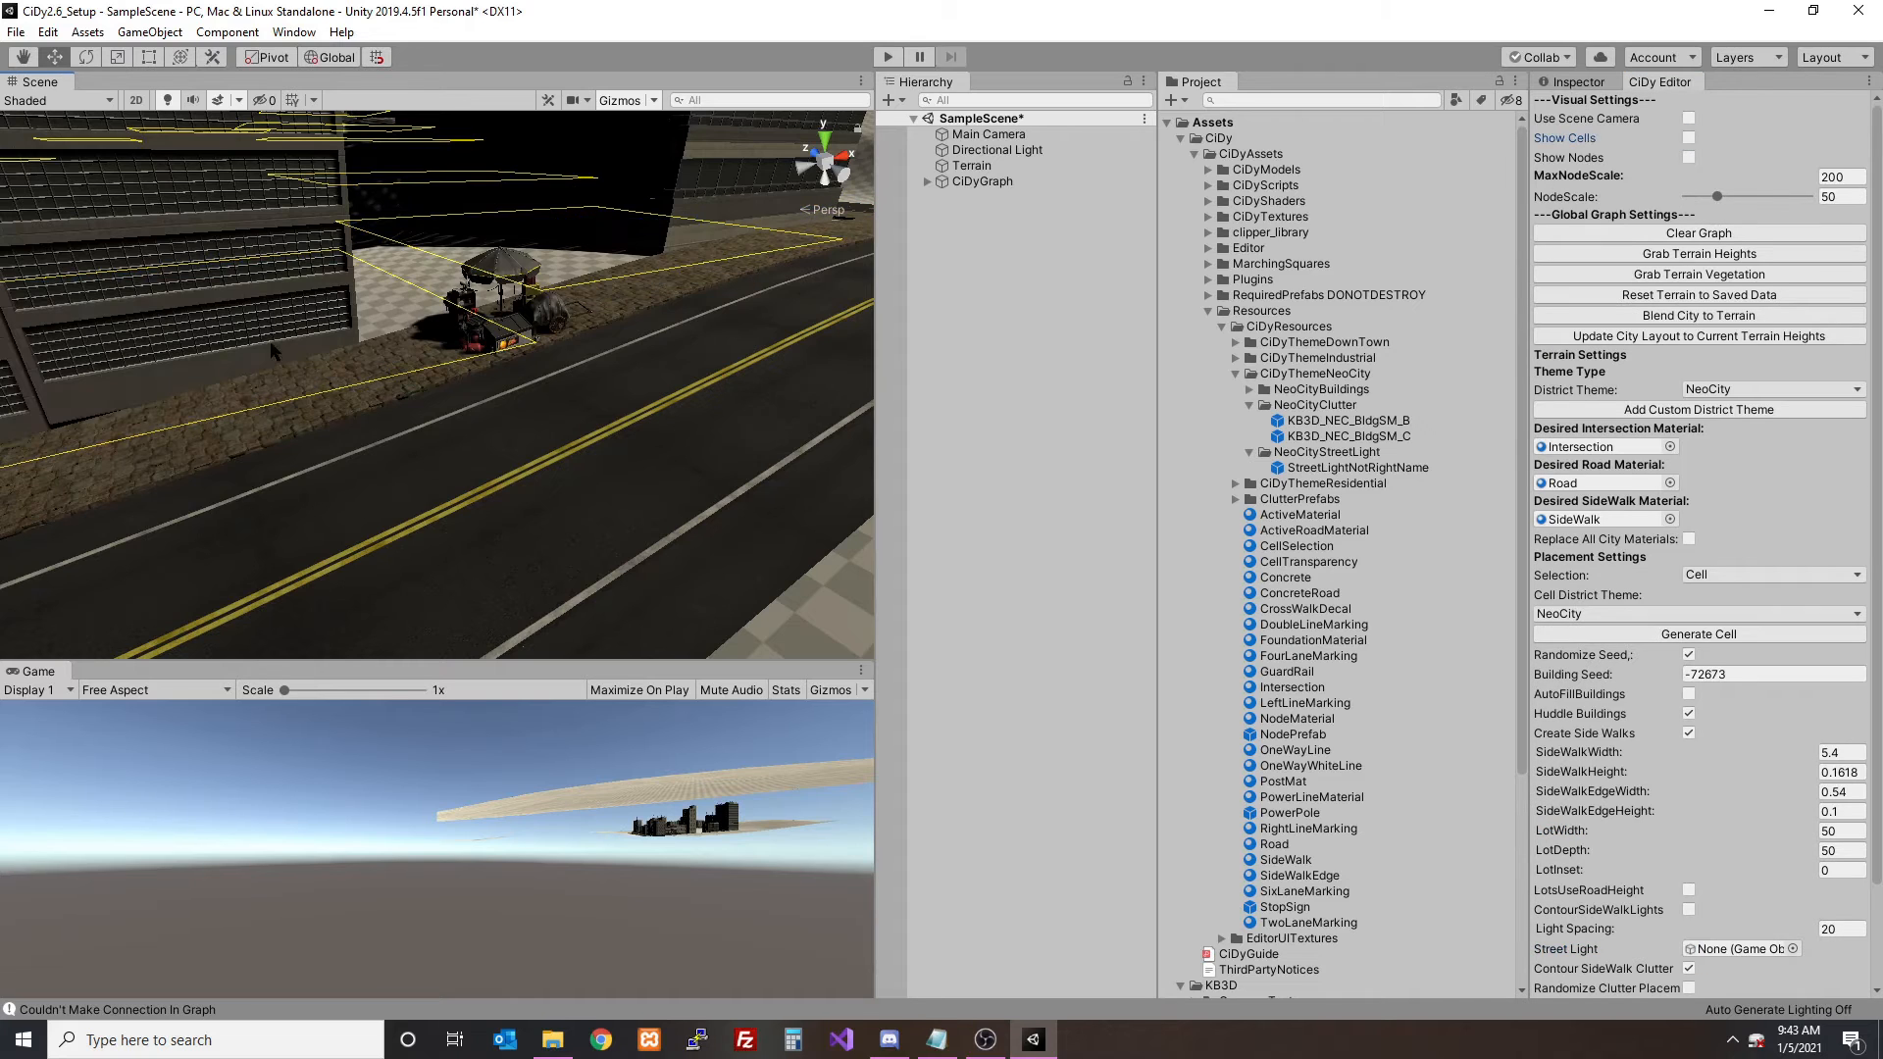
pyautogui.click(1376, 470)
pyautogui.click(1369, 471)
pyautogui.write('Stre')
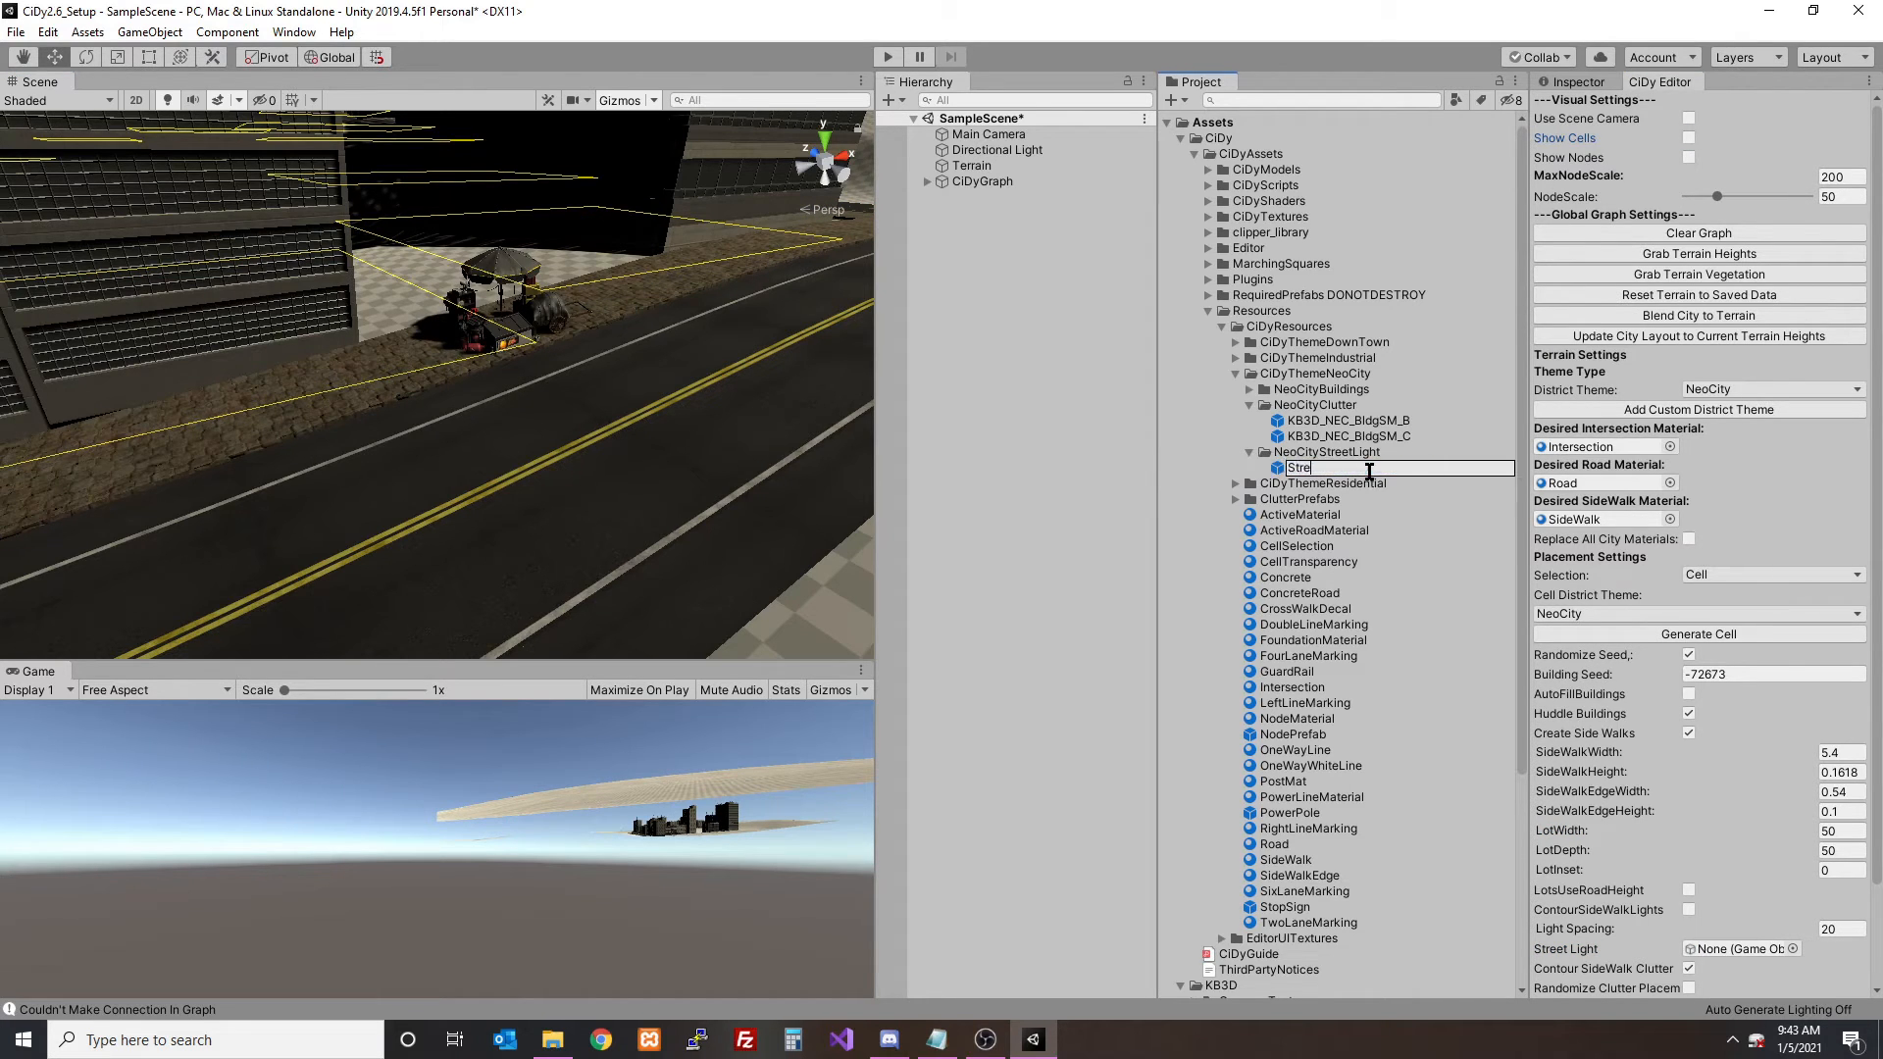
pyautogui.write('etLight')
pyautogui.press('Return')
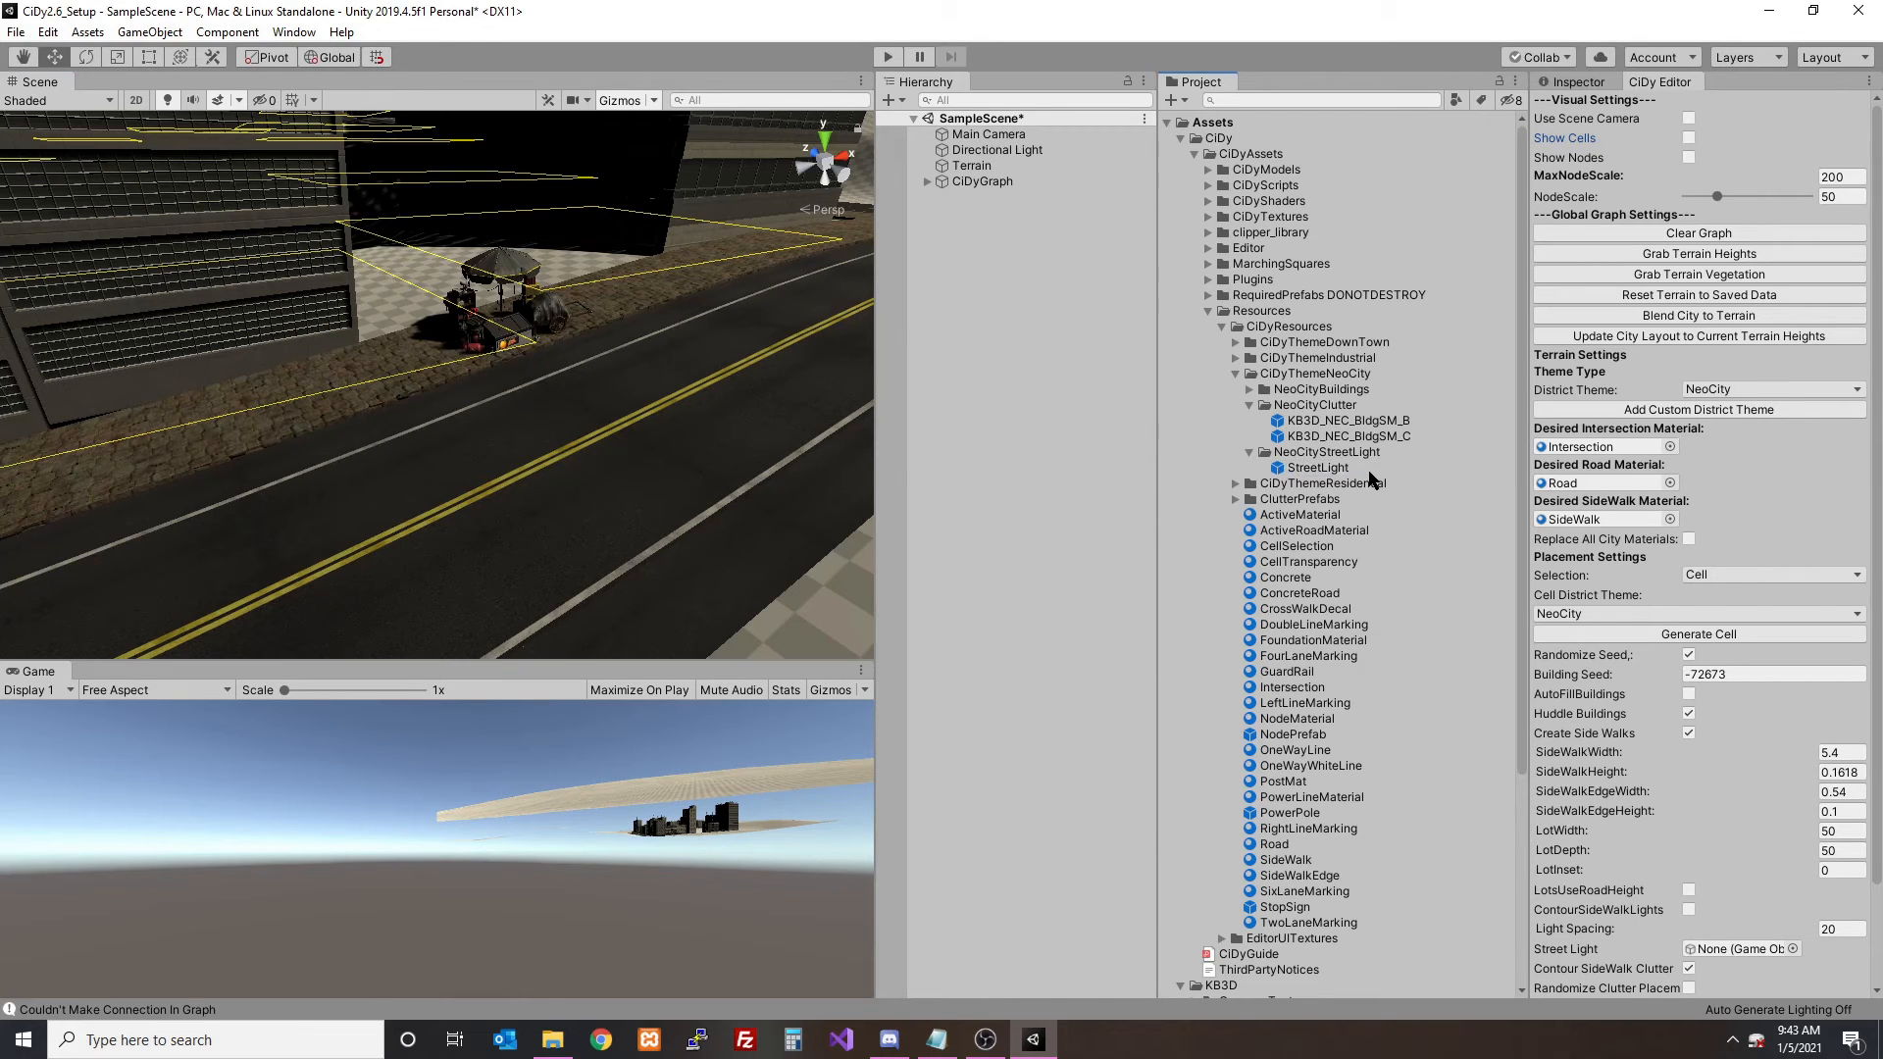
pyautogui.click(1700, 639)
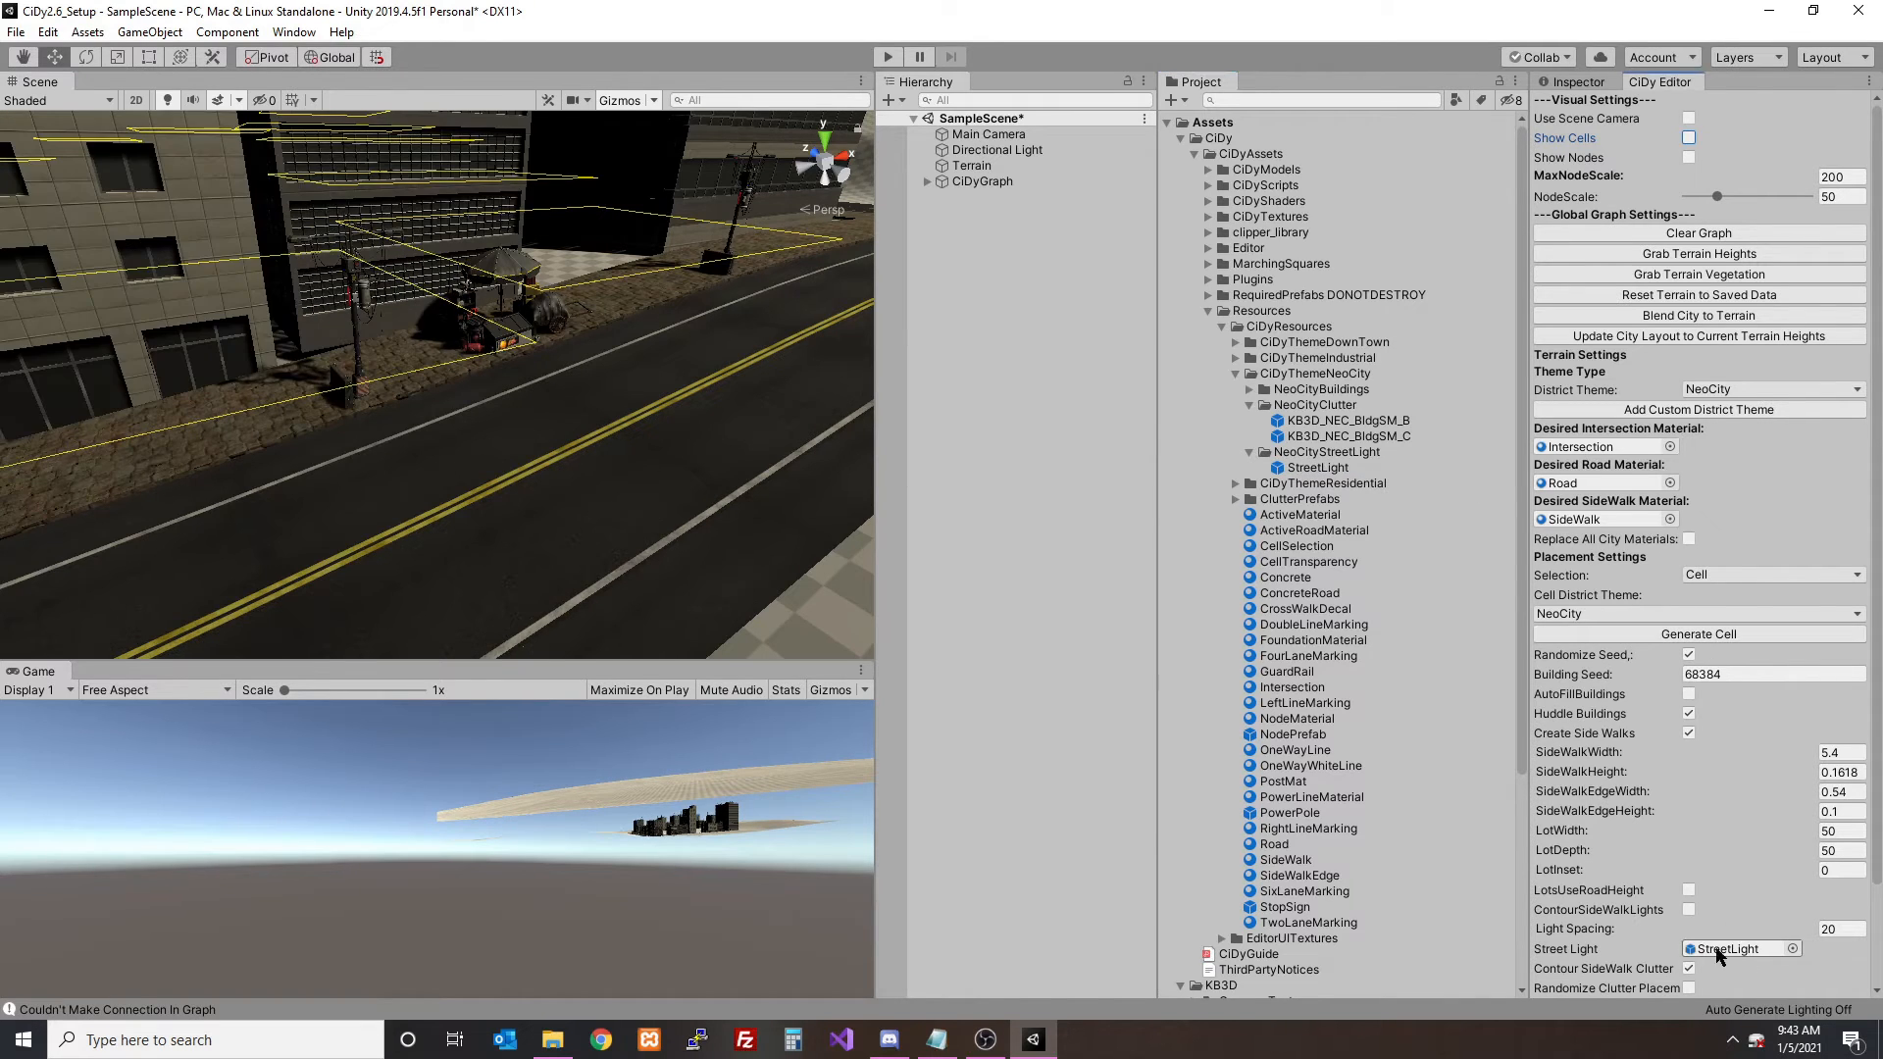
# - Try a light spacing of 10 and one of 5 for the cell, regenerating it after each change
pyautogui.moveTo(595, 395); pyautogui.dragTo(596, 395, button='right')
pyautogui.click(1848, 926)
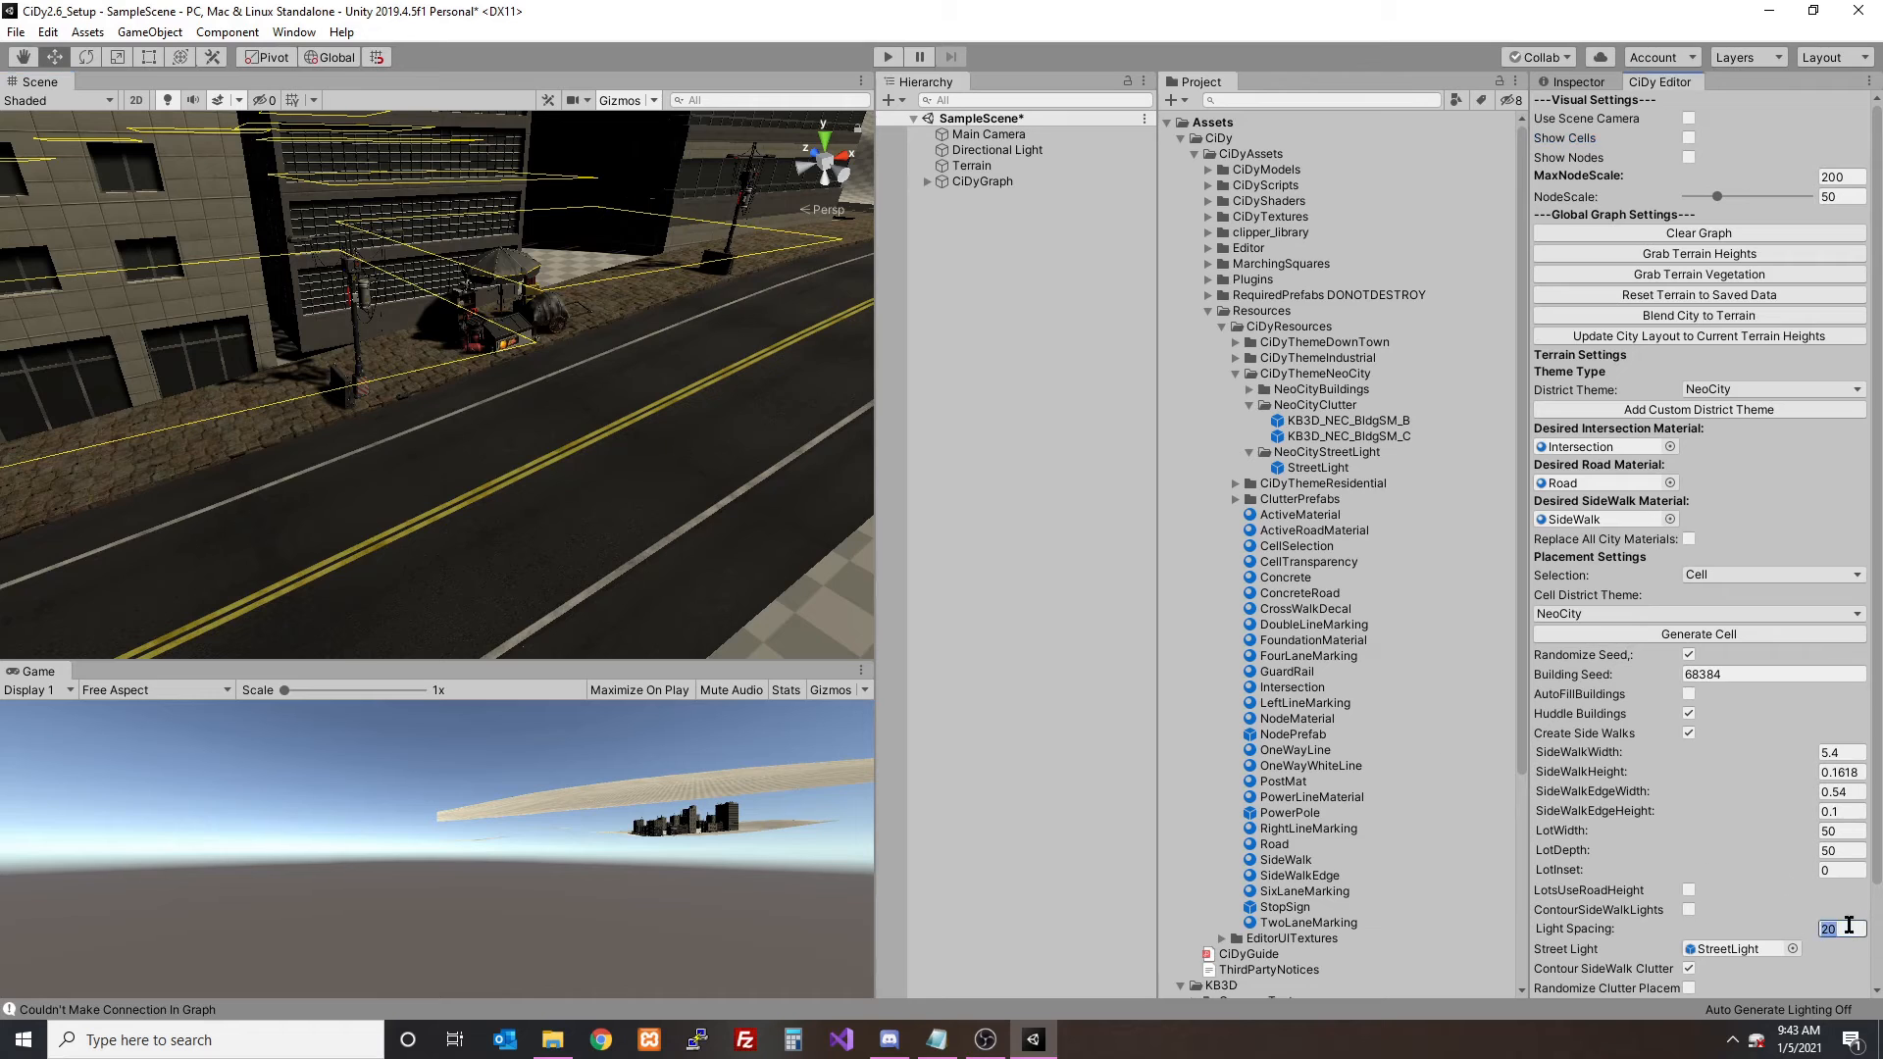
pyautogui.click(1699, 635)
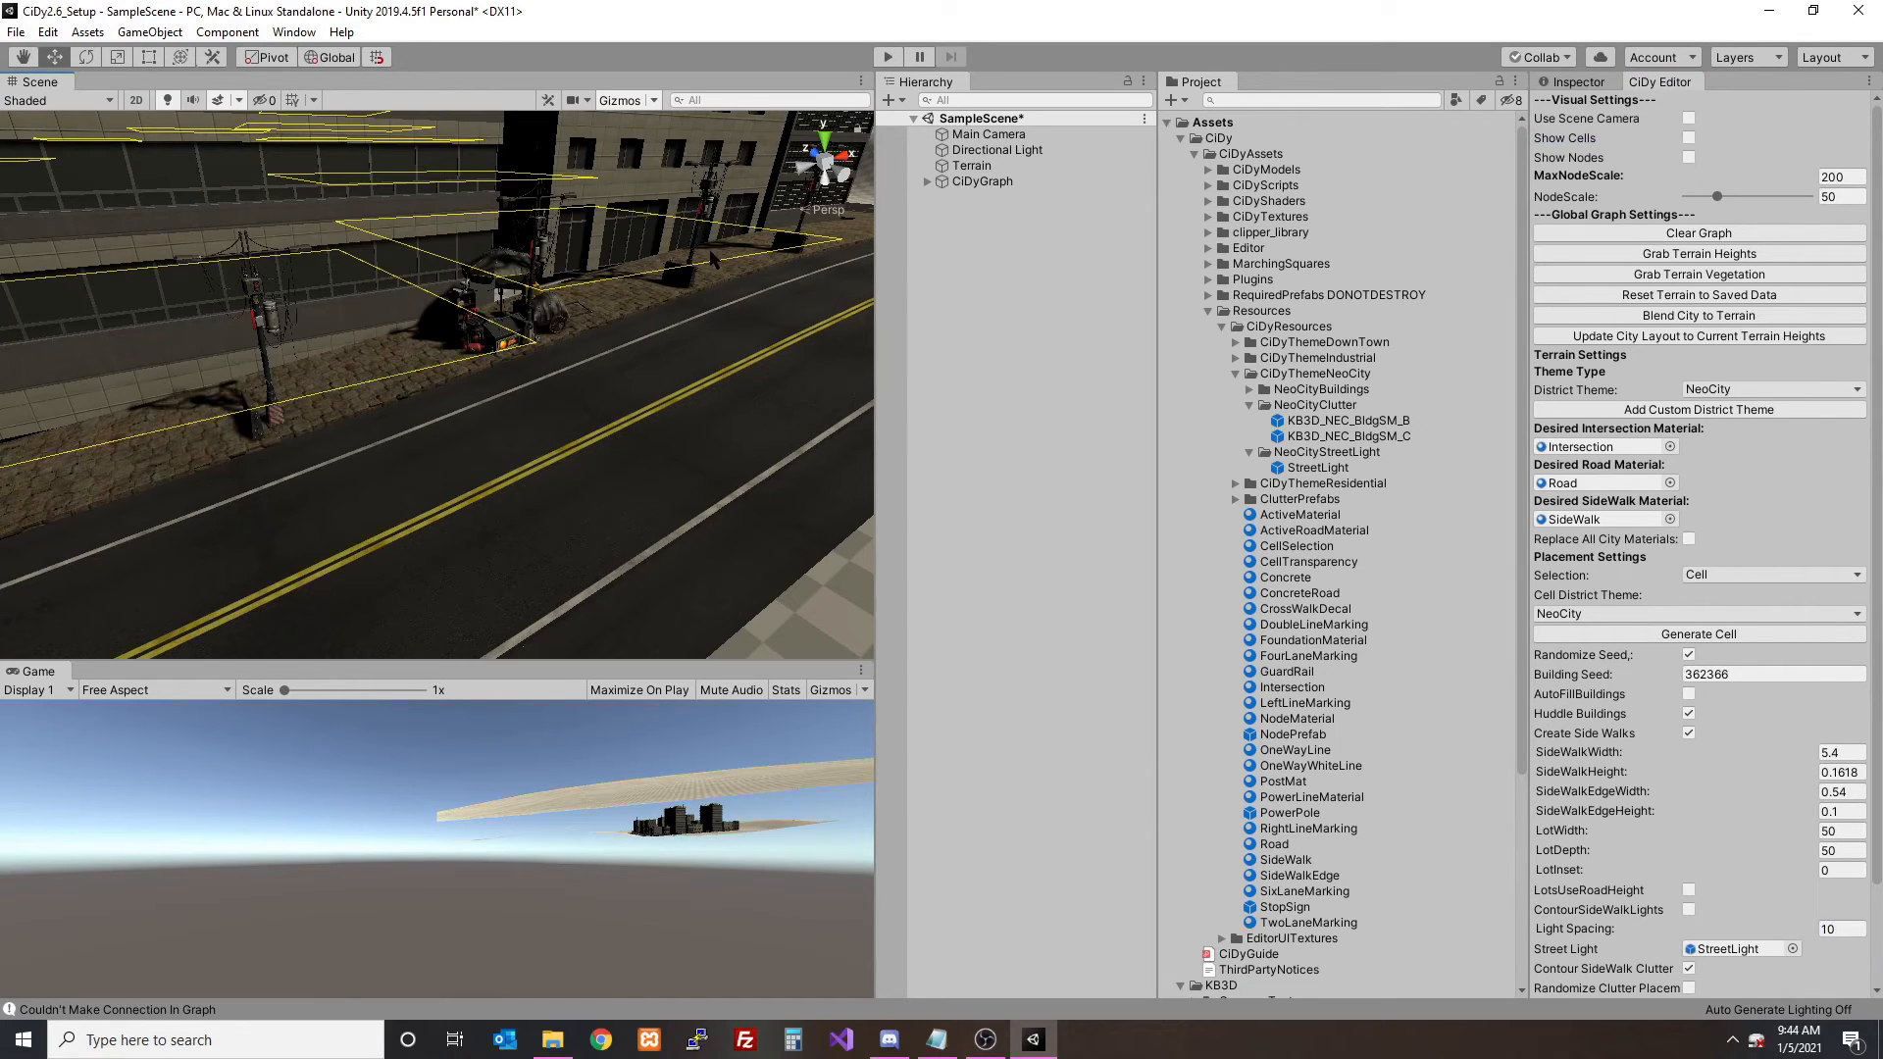
pyautogui.click(1855, 925)
pyautogui.click(1701, 636)
pyautogui.moveTo(727, 391); pyautogui.dragTo(770, 355, button='right')
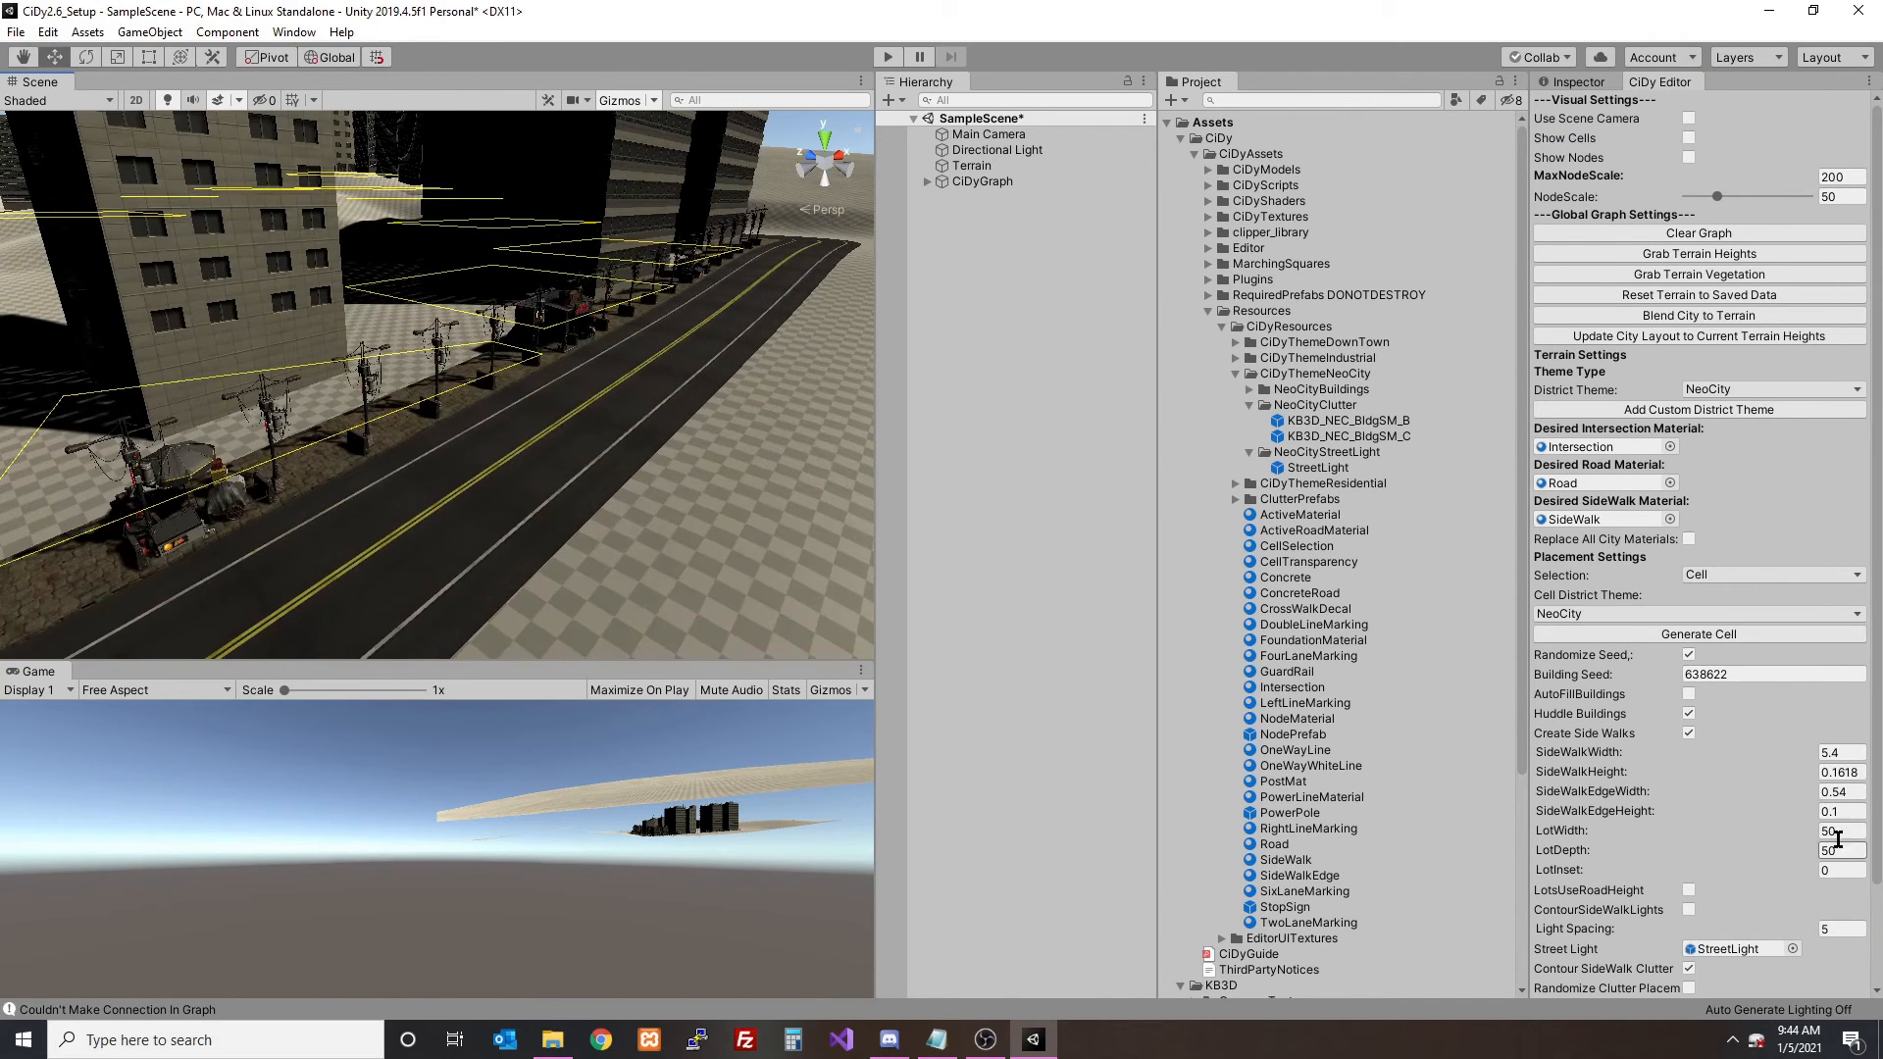
# - Set the cell's light spacing to 20, regenerate the cell, and check the street lights along the road
pyautogui.scroll(-3, 1739, 774)
pyautogui.click(1842, 813)
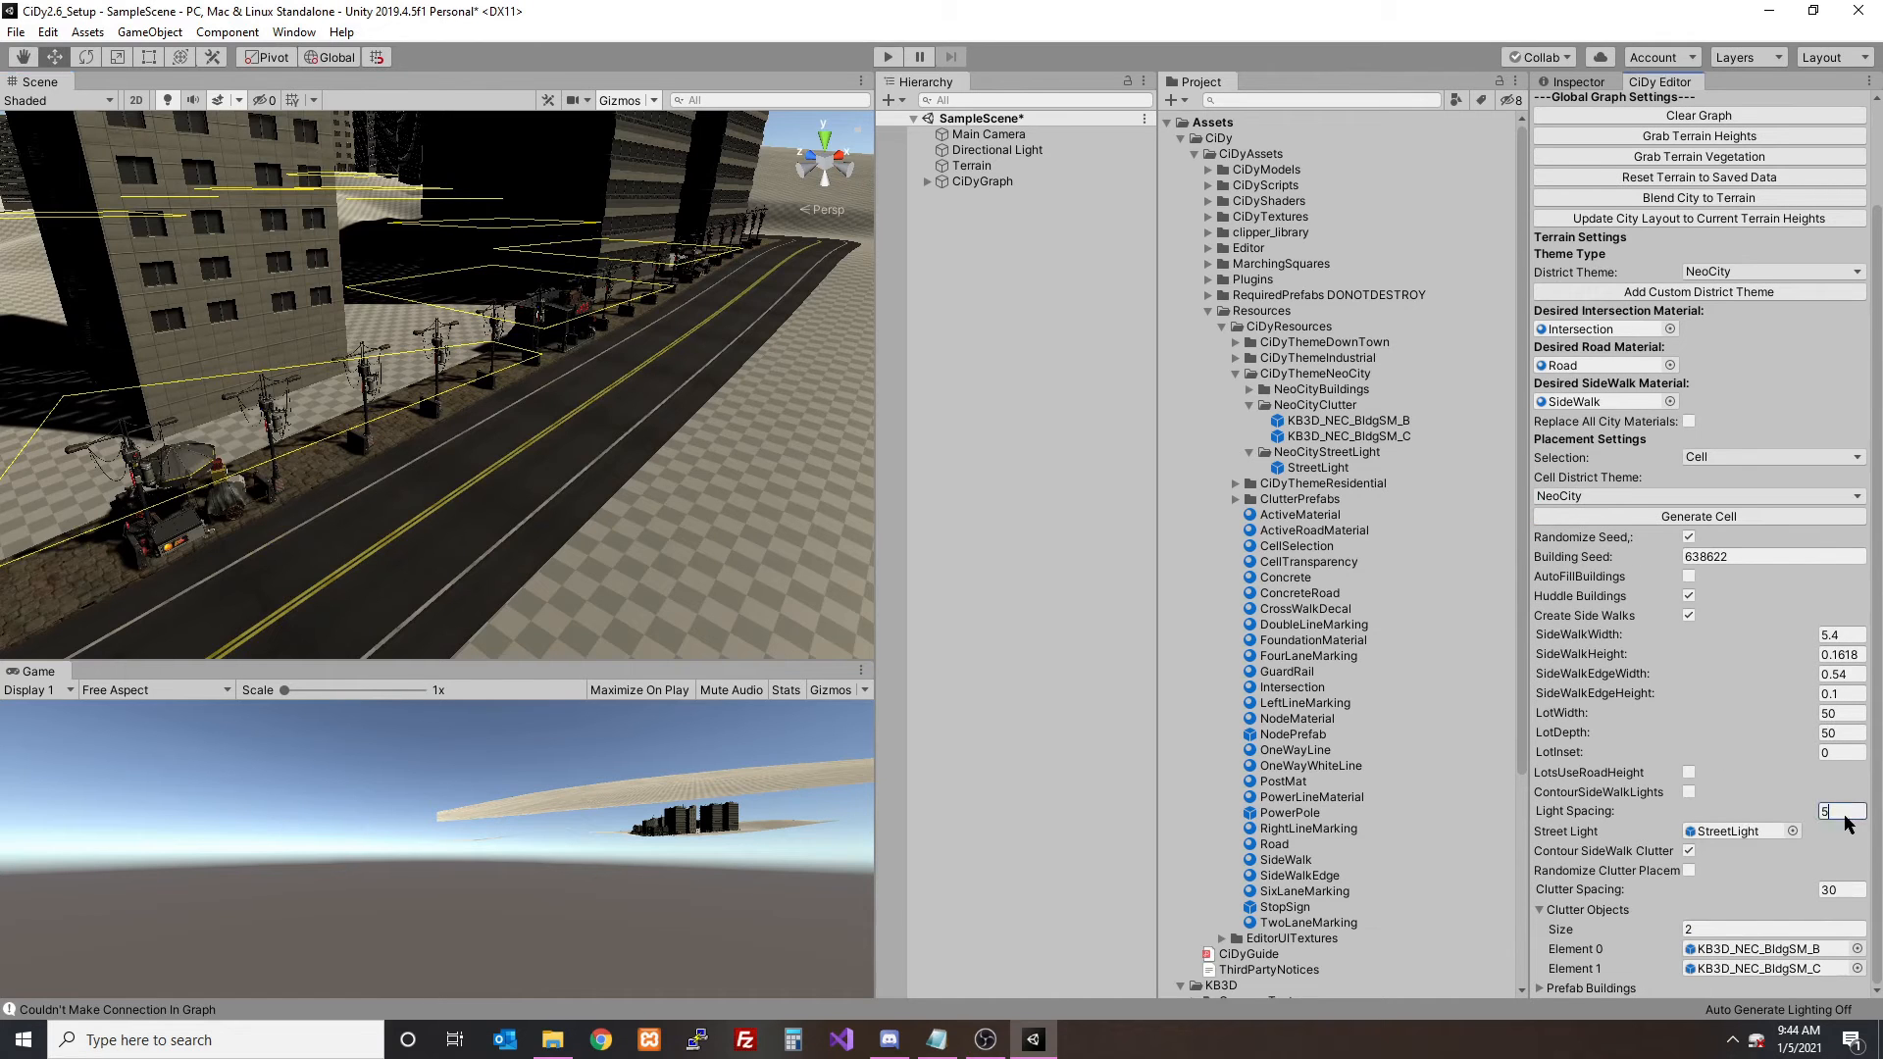
pyautogui.click(1711, 518)
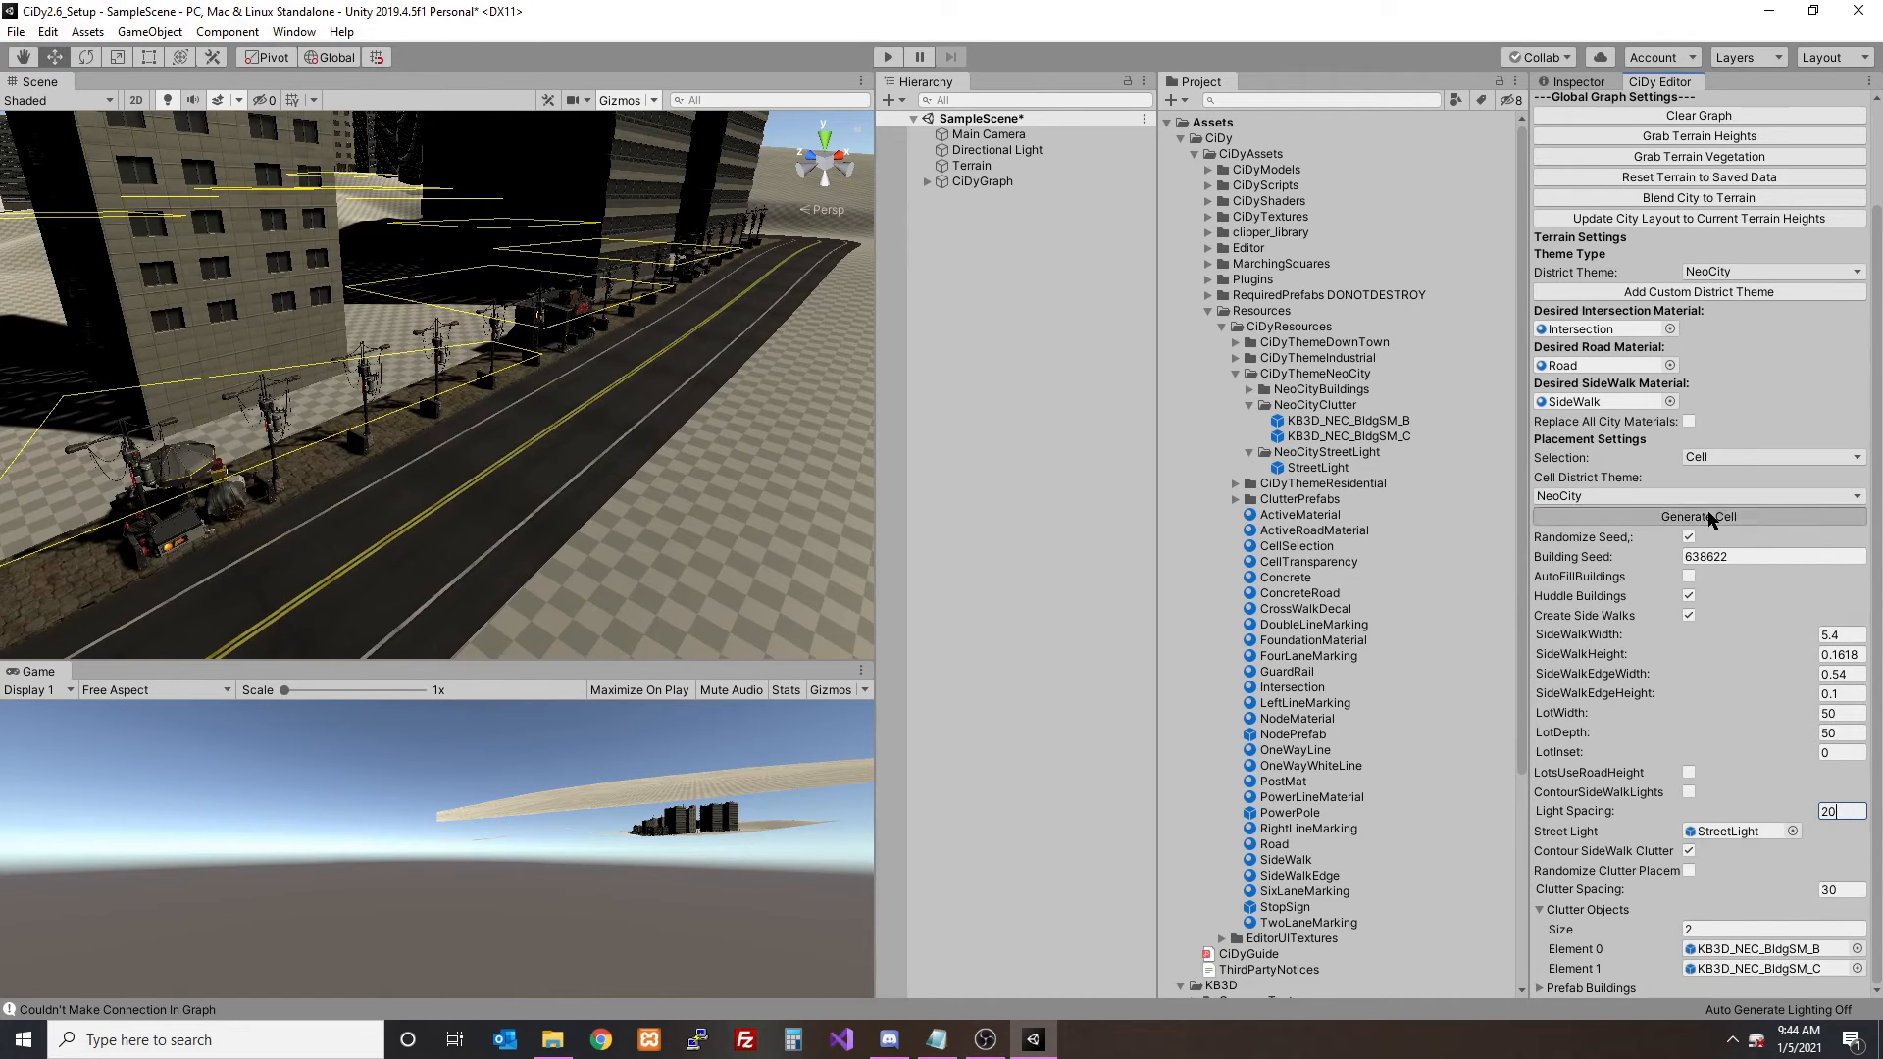
pyautogui.moveTo(588, 397); pyautogui.dragTo(464, 475, button='right')
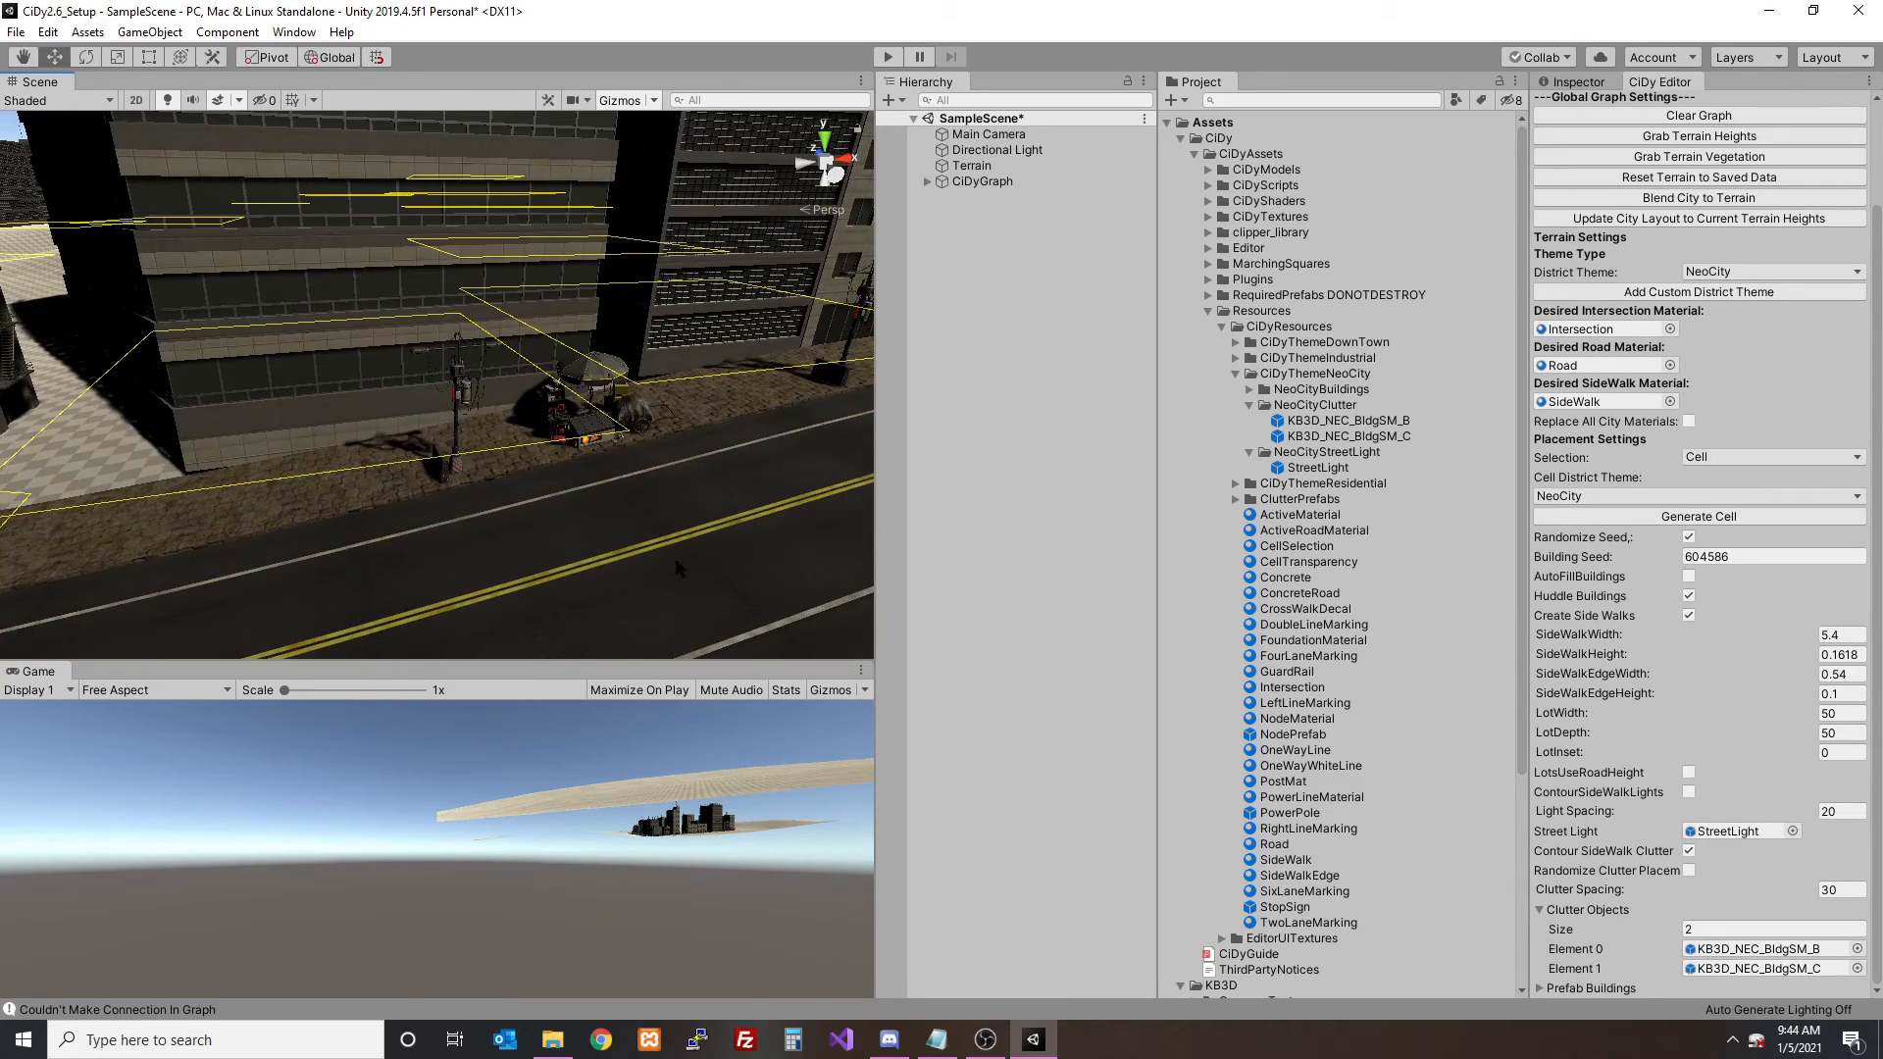
# - Turn on ContourSideWalkLights, regenerate the cell, and inspect the street lights on the sidewalk with the cells hidden
pyautogui.click(1689, 792)
pyautogui.click(1711, 517)
pyautogui.moveTo(405, 426)
pyautogui.mouseDown(button='right')
pyautogui.moveTo(296, 395)
pyautogui.moveTo(422, 338)
pyautogui.moveTo(362, 360)
pyautogui.moveTo(421, 412)
pyautogui.mouseUp(button='right')
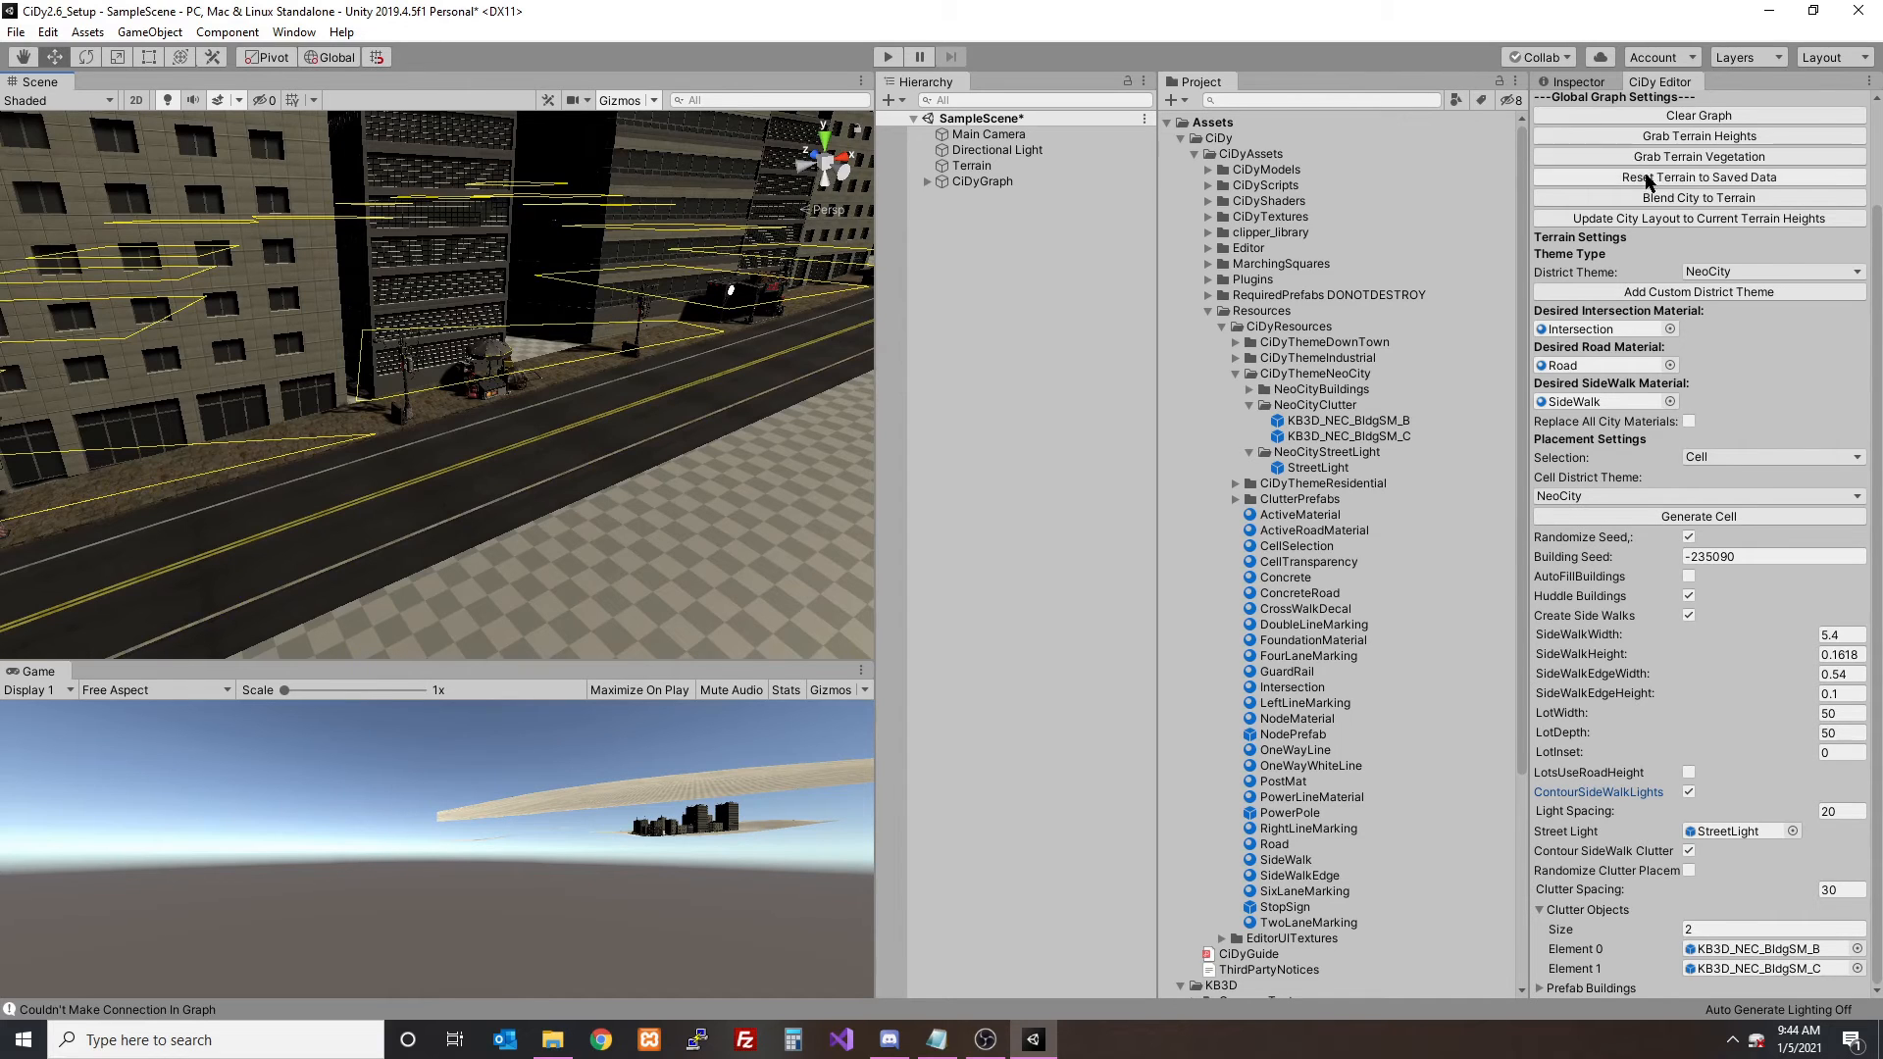
pyautogui.scroll(3, 1647, 182)
pyautogui.click(1688, 138)
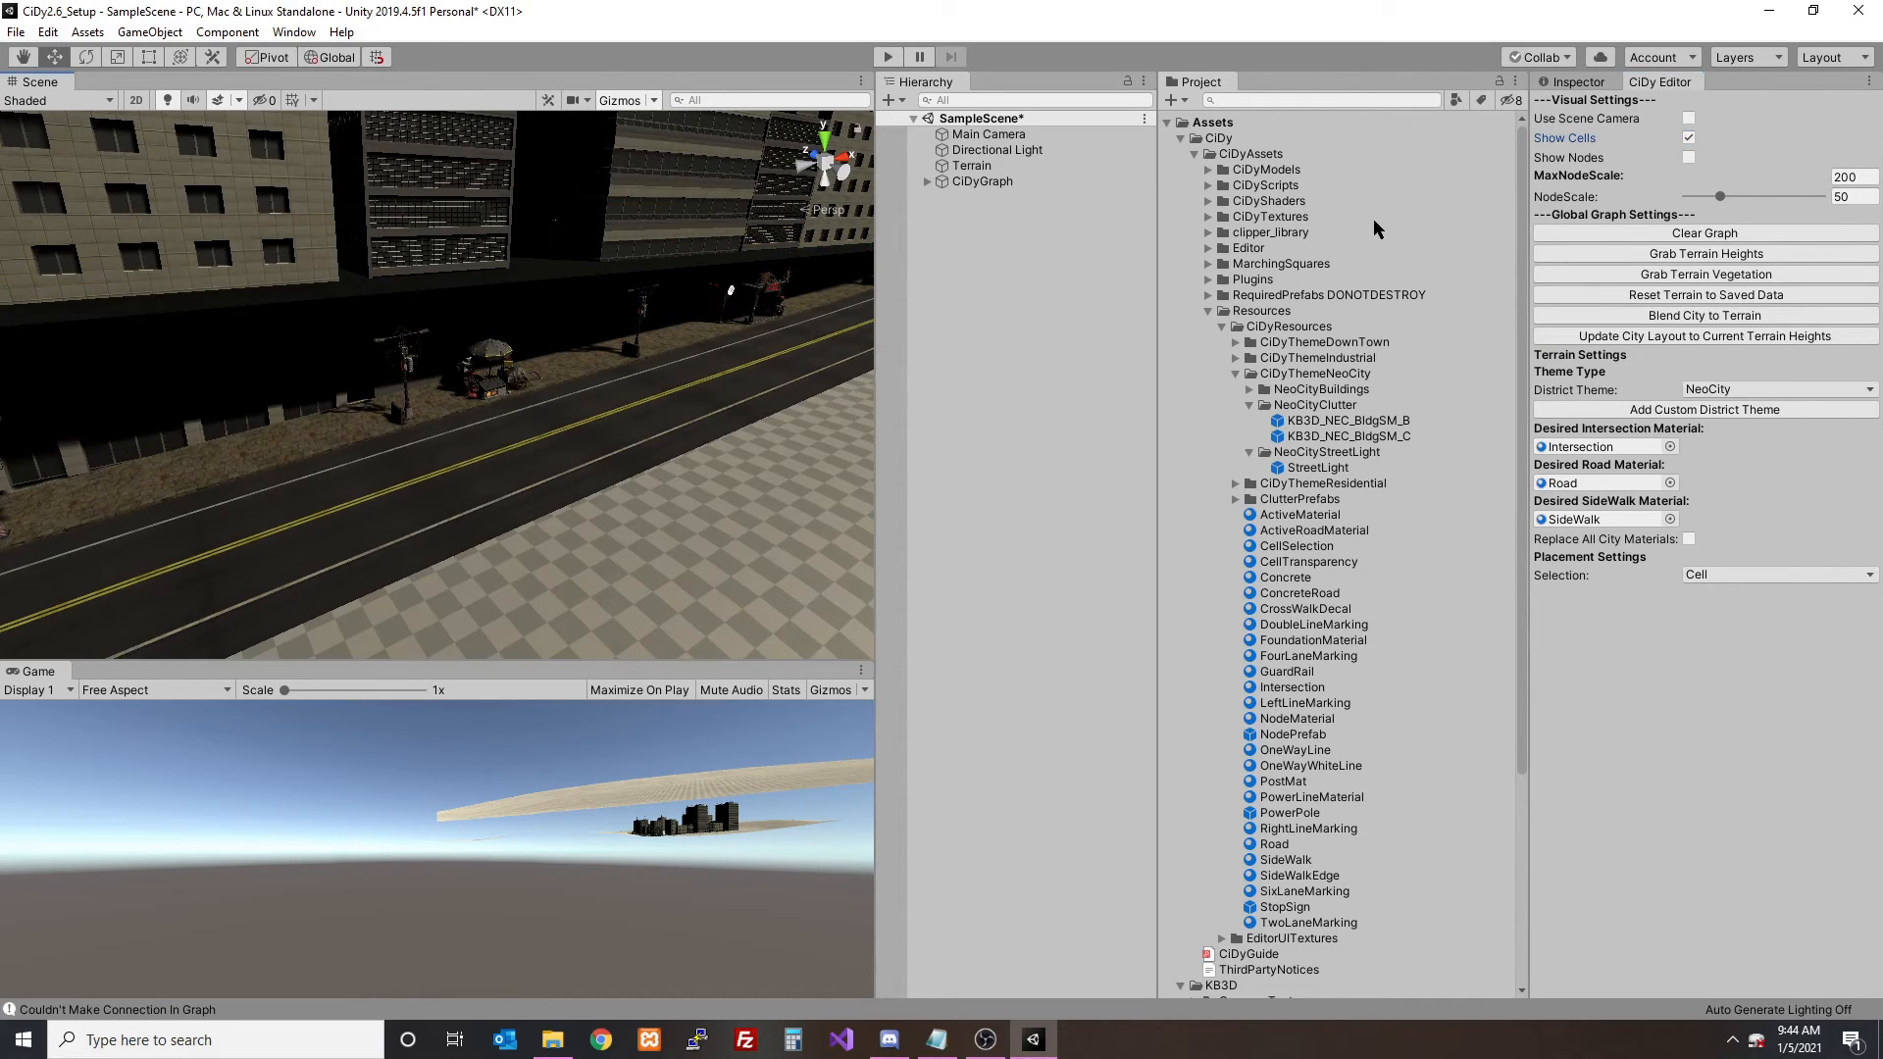
pyautogui.click(1689, 138)
pyautogui.moveTo(510, 276); pyautogui.dragTo(549, 302, button='right')
pyautogui.press('w')
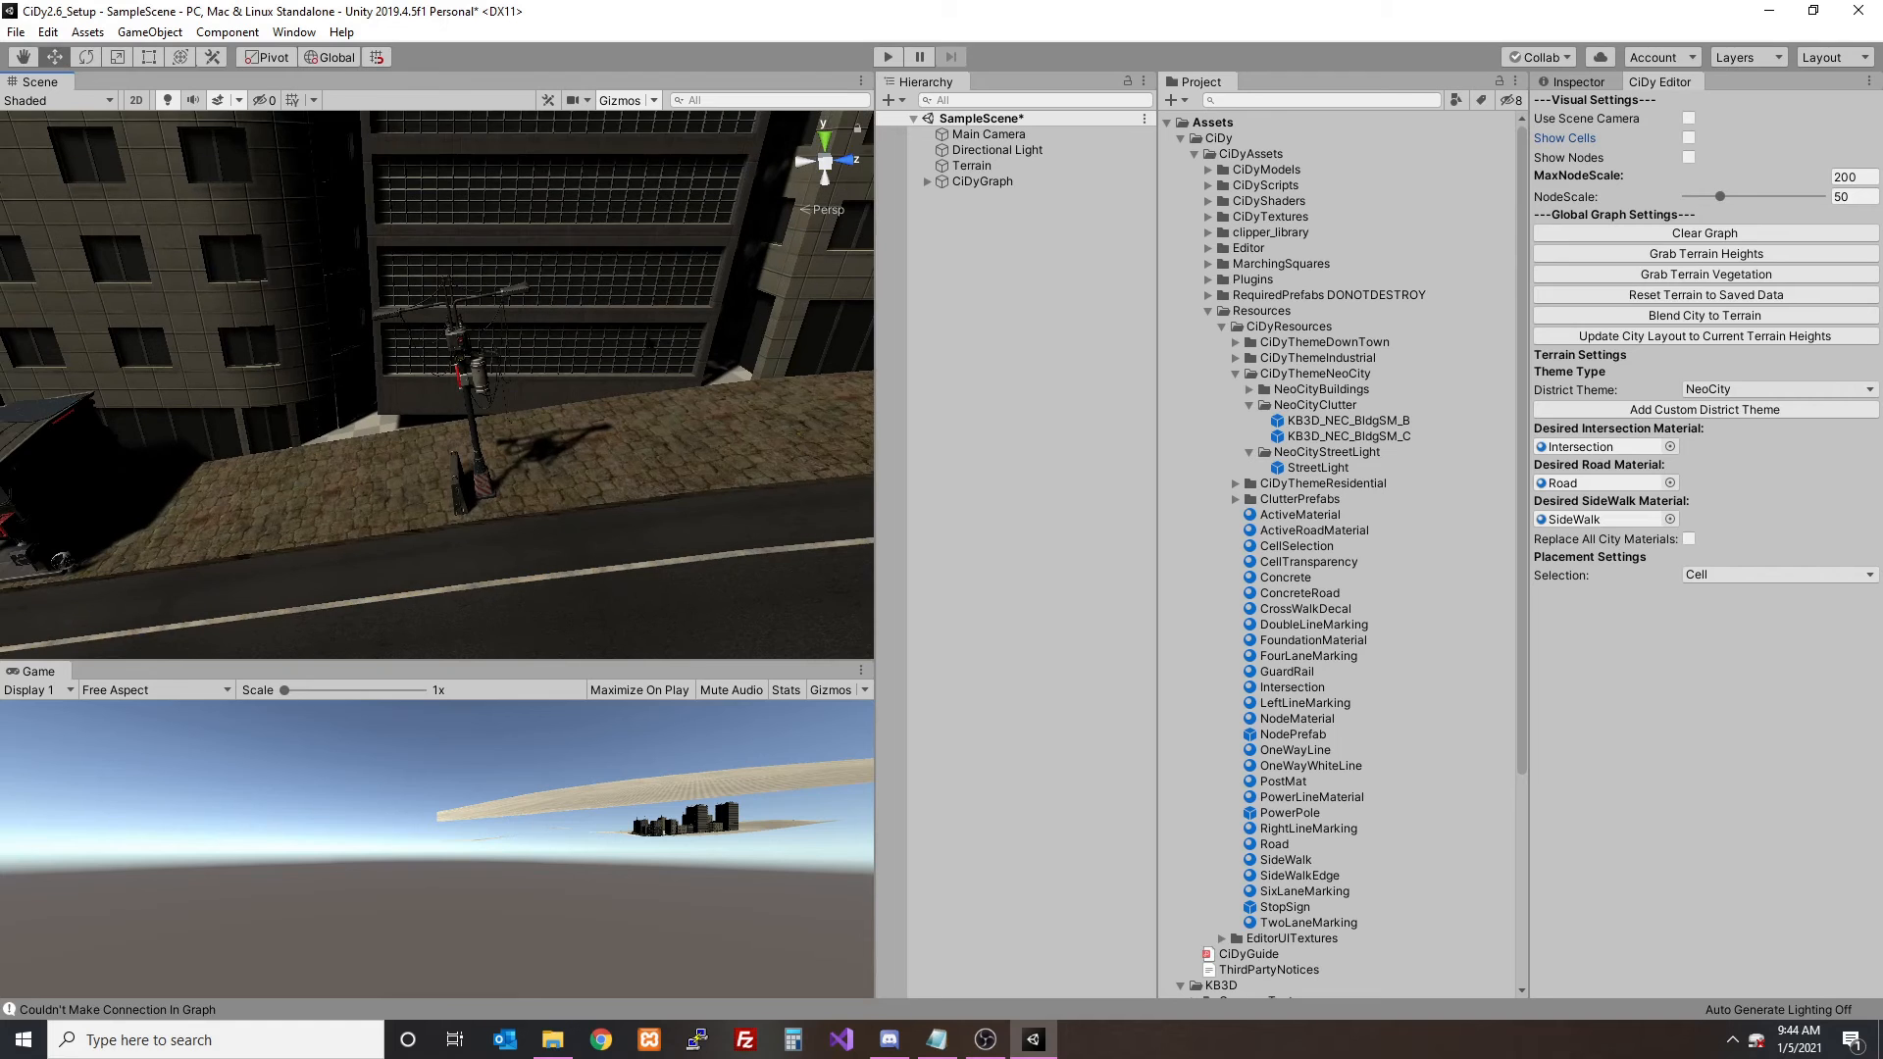
# - Show the cells, turn off ContourSideWalkLights and regenerate the cell
pyautogui.click(1687, 139)
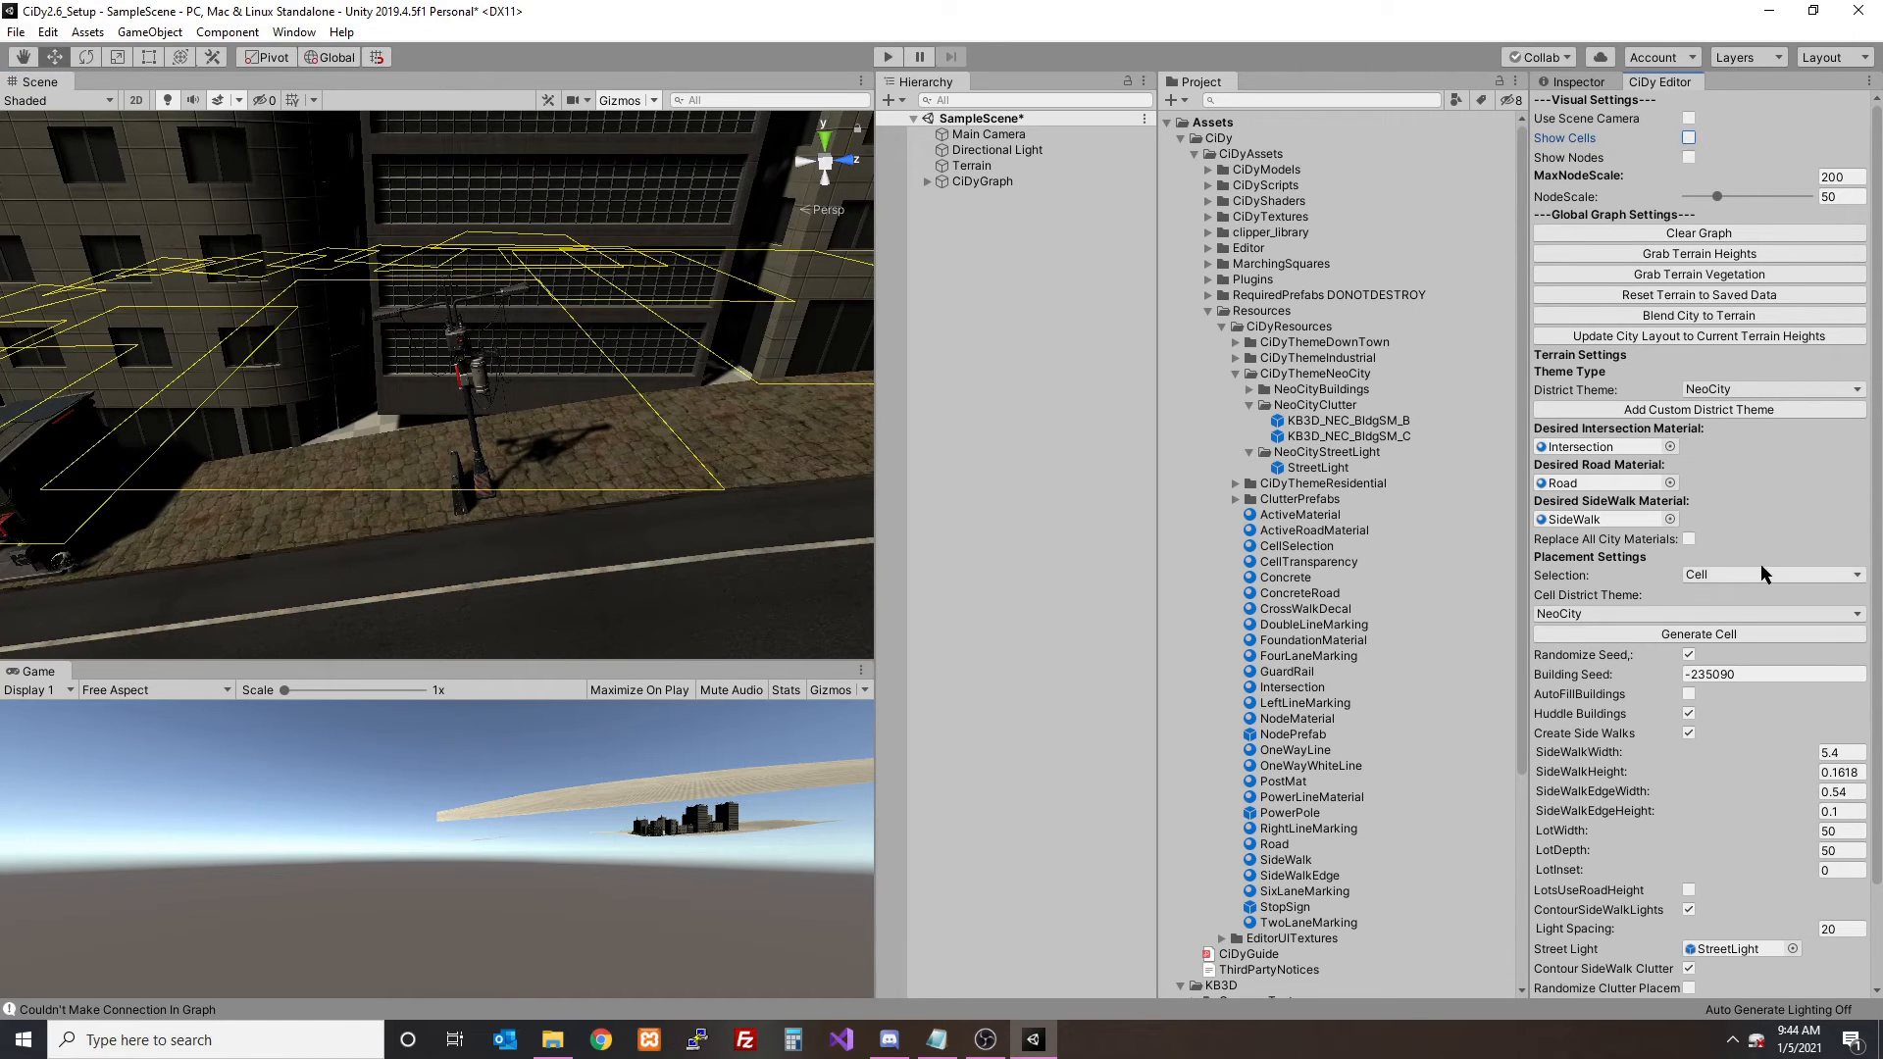
pyautogui.scroll(-3, 1761, 562)
pyautogui.click(1703, 517)
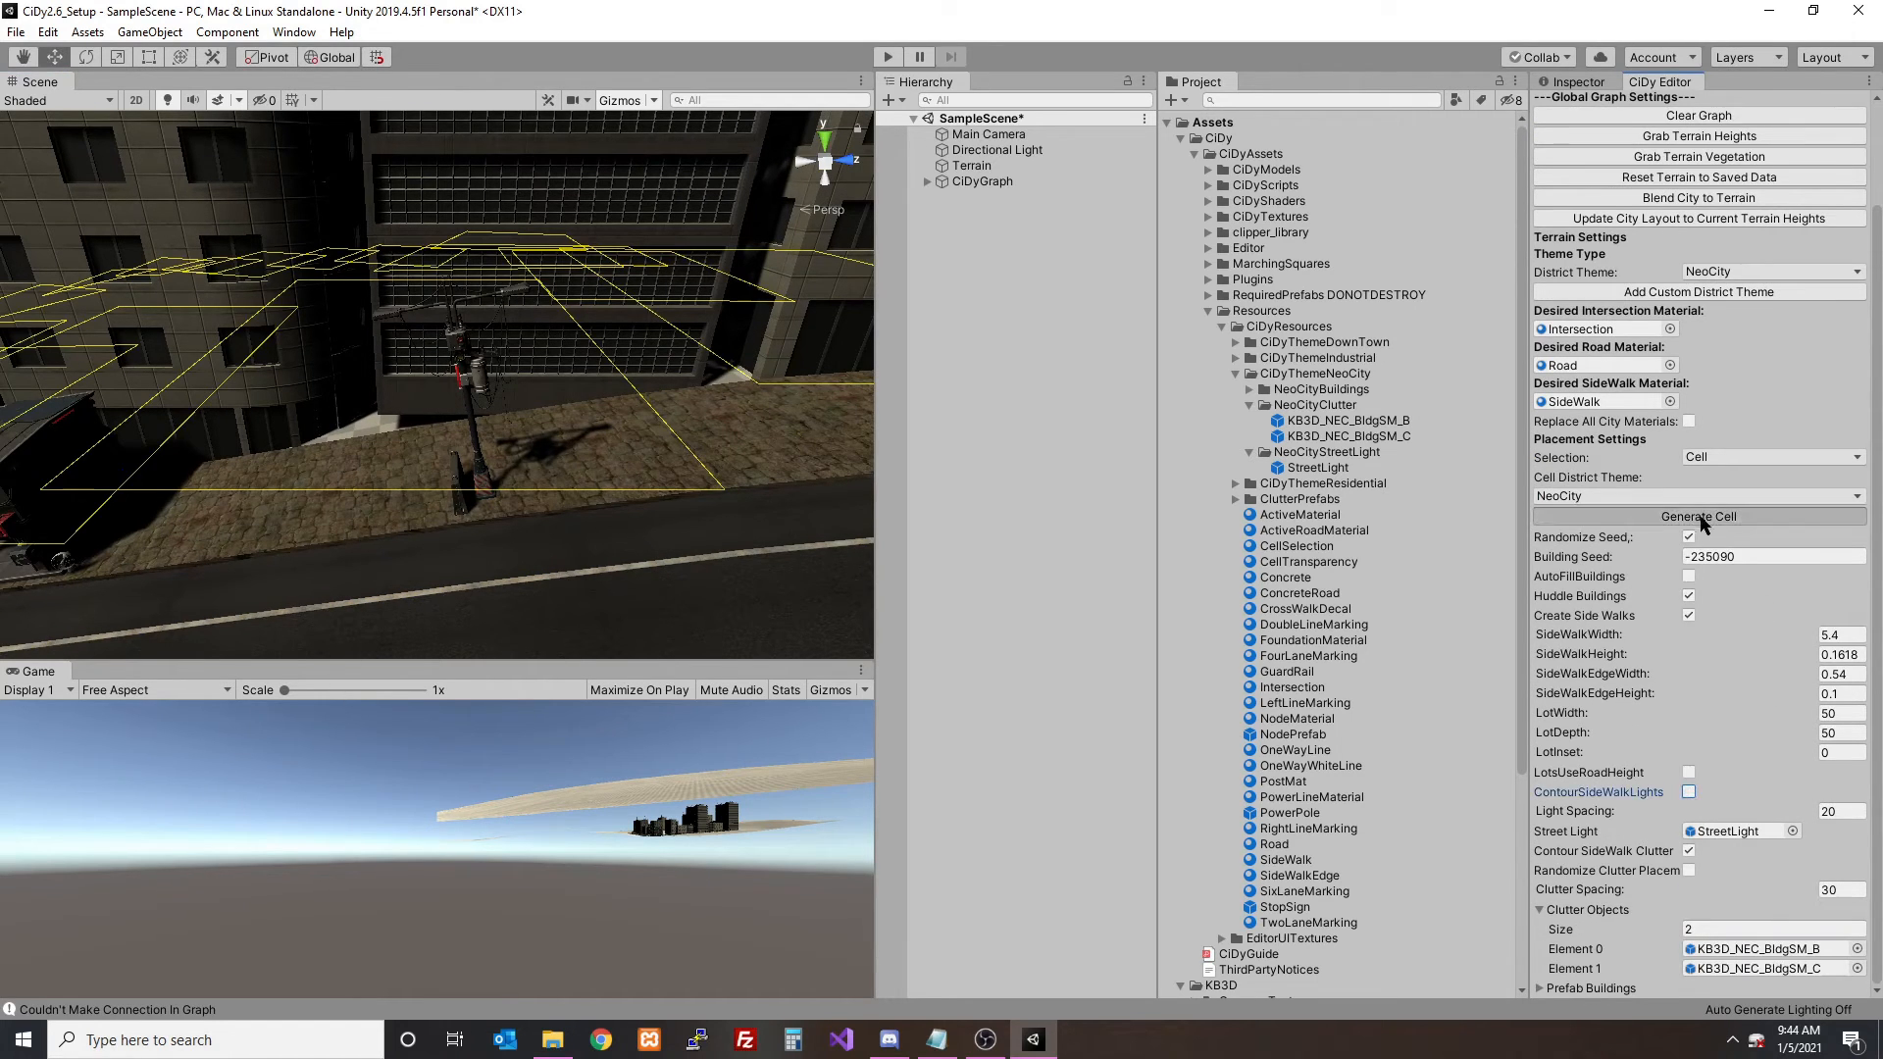
pyautogui.scroll(-10, 500, 431)
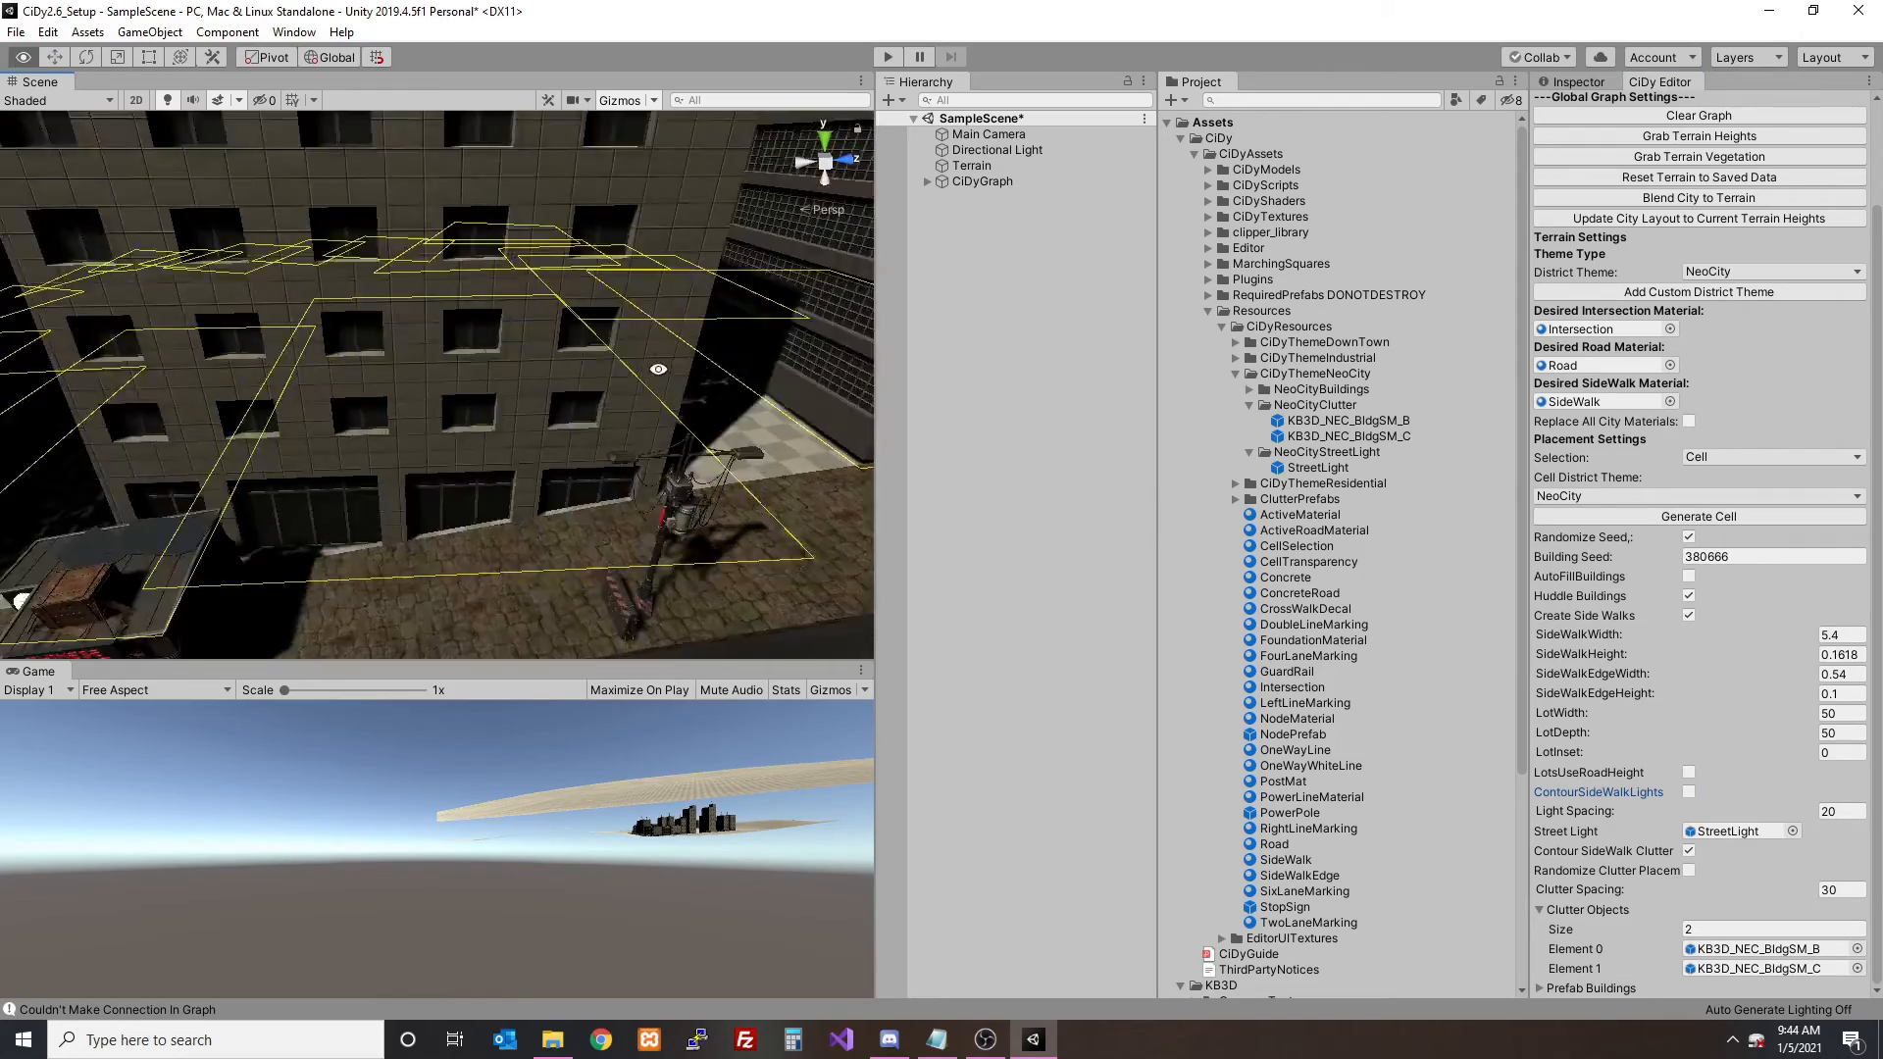
pyautogui.keyDown('alt'); pyautogui.moveTo(488, 400); pyautogui.dragTo(583, 431); pyautogui.keyUp('alt')
# - Turn on Use Scene Camera, blend the city to the terrain, and look over the blended terrain around the city
pyautogui.scroll(-2, 586, 434)
pyautogui.scroll(3, 590, 443)
pyautogui.moveTo(615, 453); pyautogui.dragTo(640, 365, button='middle')
pyautogui.scroll(3, 1782, 155)
pyautogui.click(1688, 118)
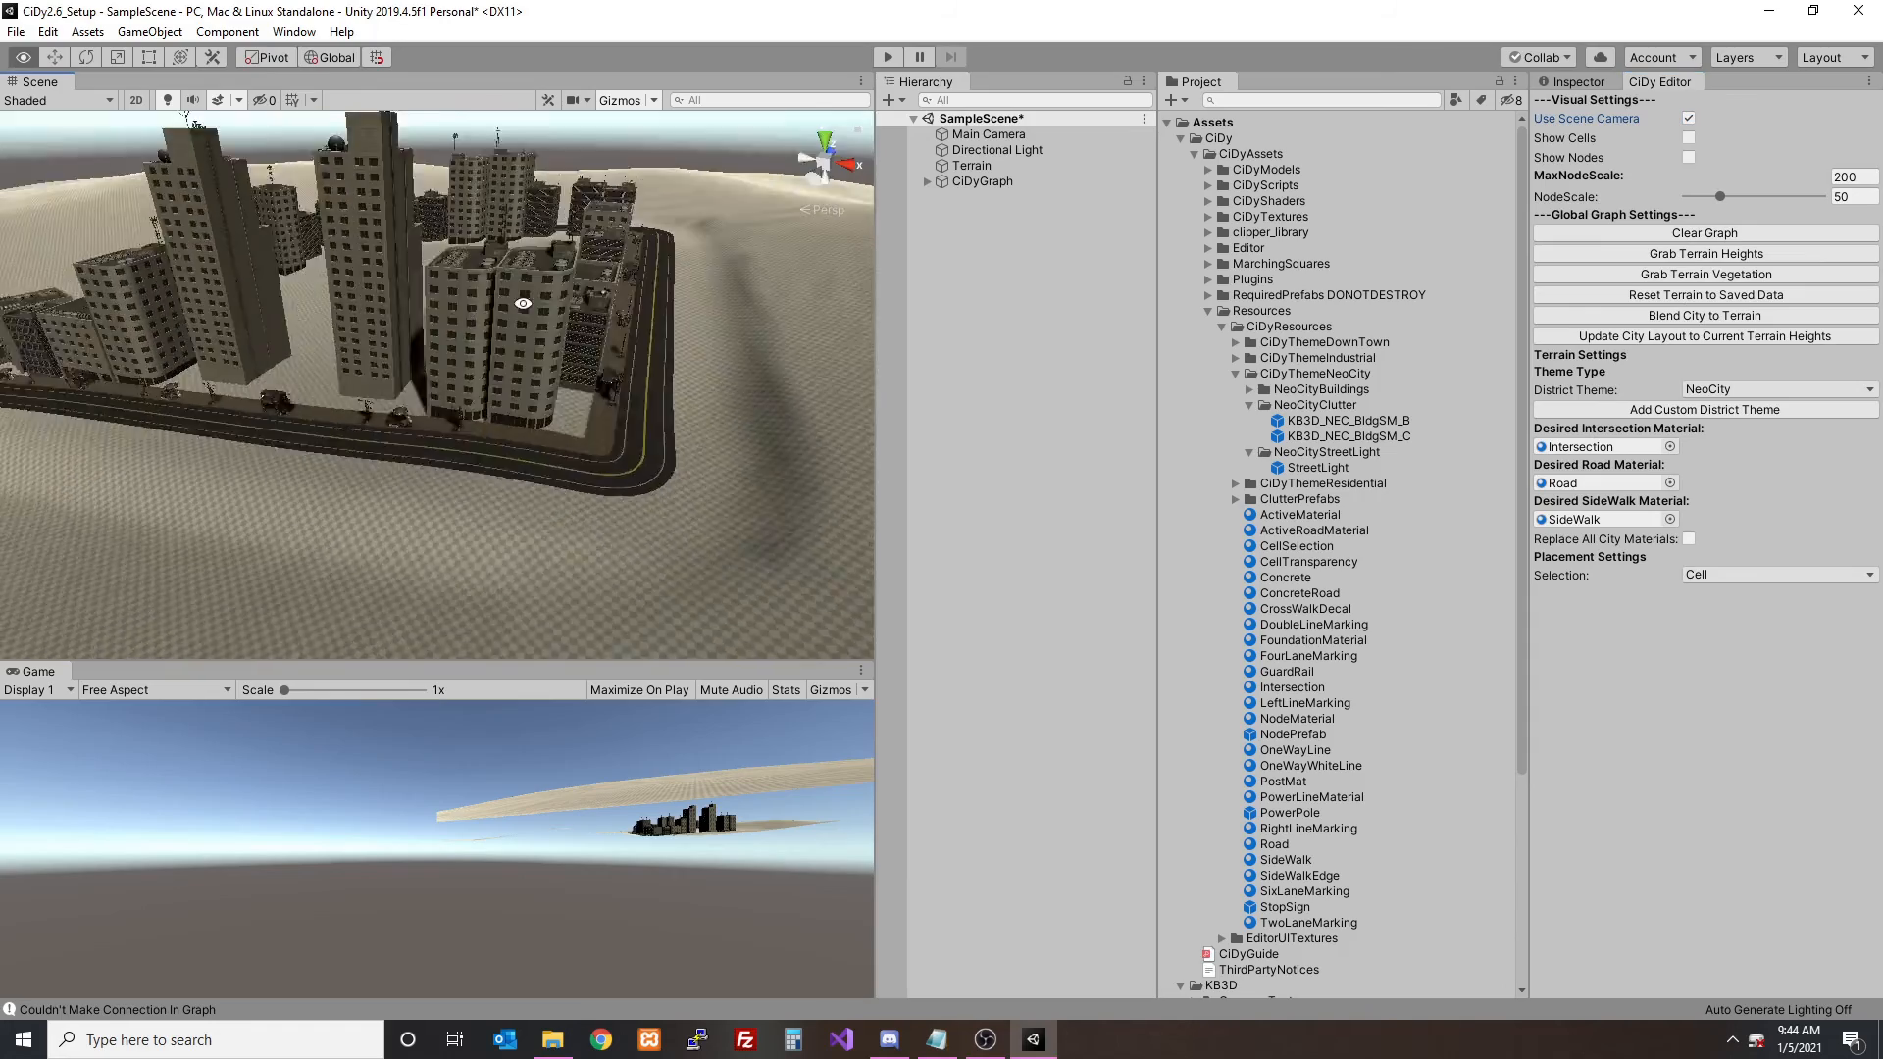
pyautogui.click(1697, 315)
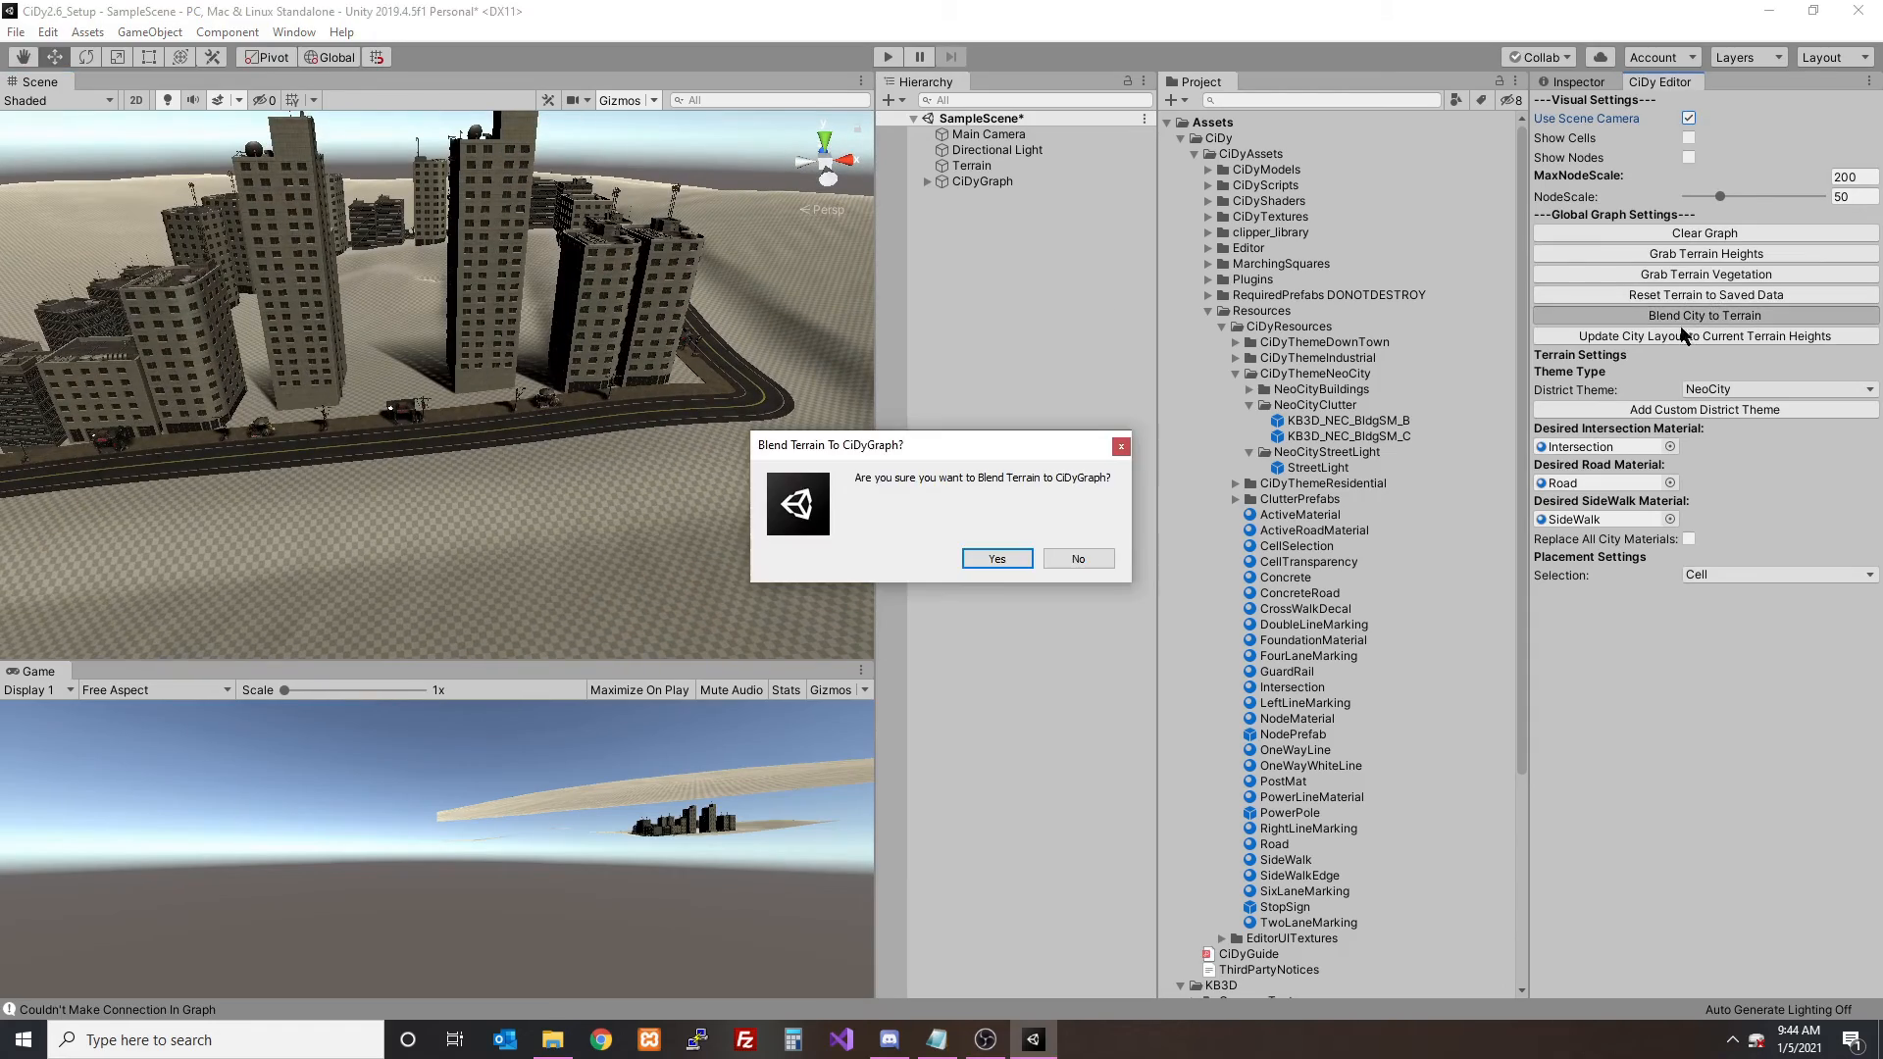
pyautogui.click(995, 559)
pyautogui.keyDown('alt'); pyautogui.moveTo(588, 421); pyautogui.dragTo(566, 498); pyautogui.keyUp('alt')
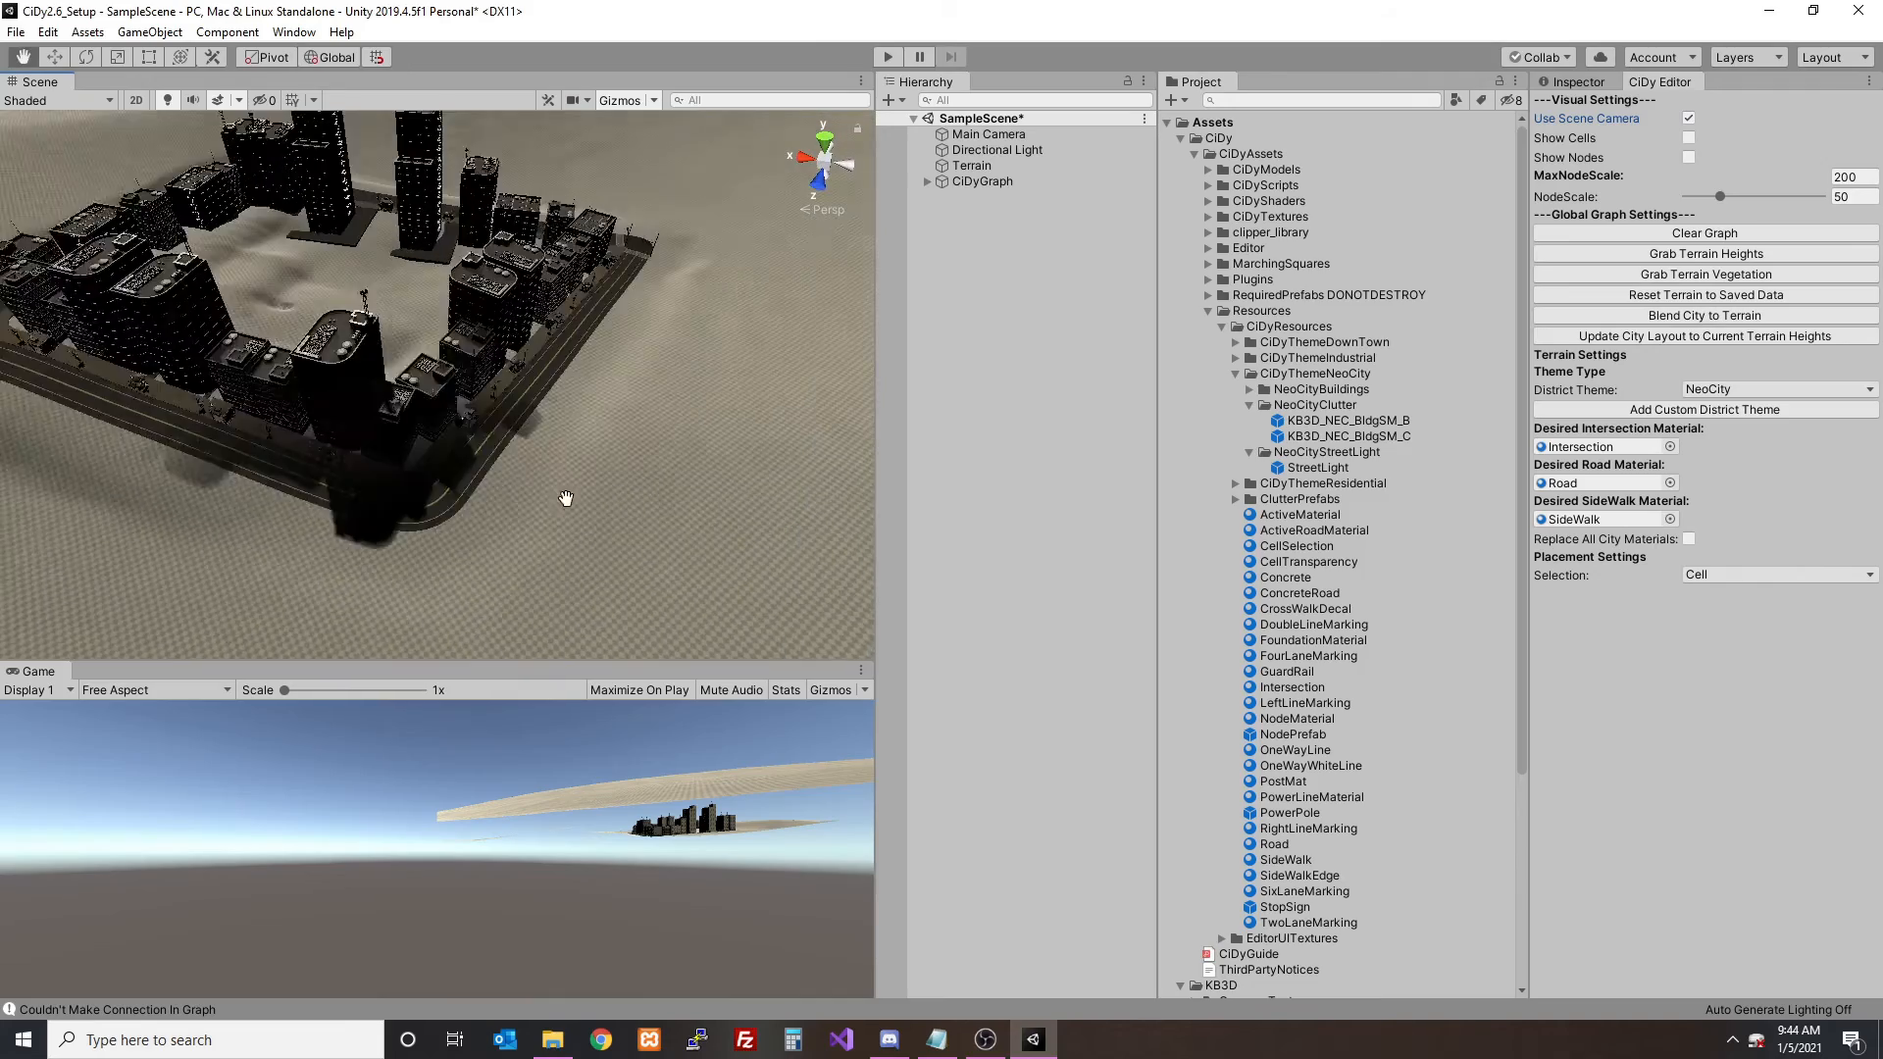
pyautogui.moveTo(566, 498); pyautogui.dragTo(579, 431, button='middle')
pyautogui.keyDown('alt'); pyautogui.moveTo(589, 406); pyautogui.dragTo(276, 341); pyautogui.keyUp('alt')
pyautogui.keyDown('alt'); pyautogui.moveTo(623, 381); pyautogui.dragTo(264, 373); pyautogui.keyUp('alt')
# - Turn off Use Scene Camera, show the nodes, and place connected road nodes forming two new blocks beside the existing one
pyautogui.scroll(-6, 583, 383)
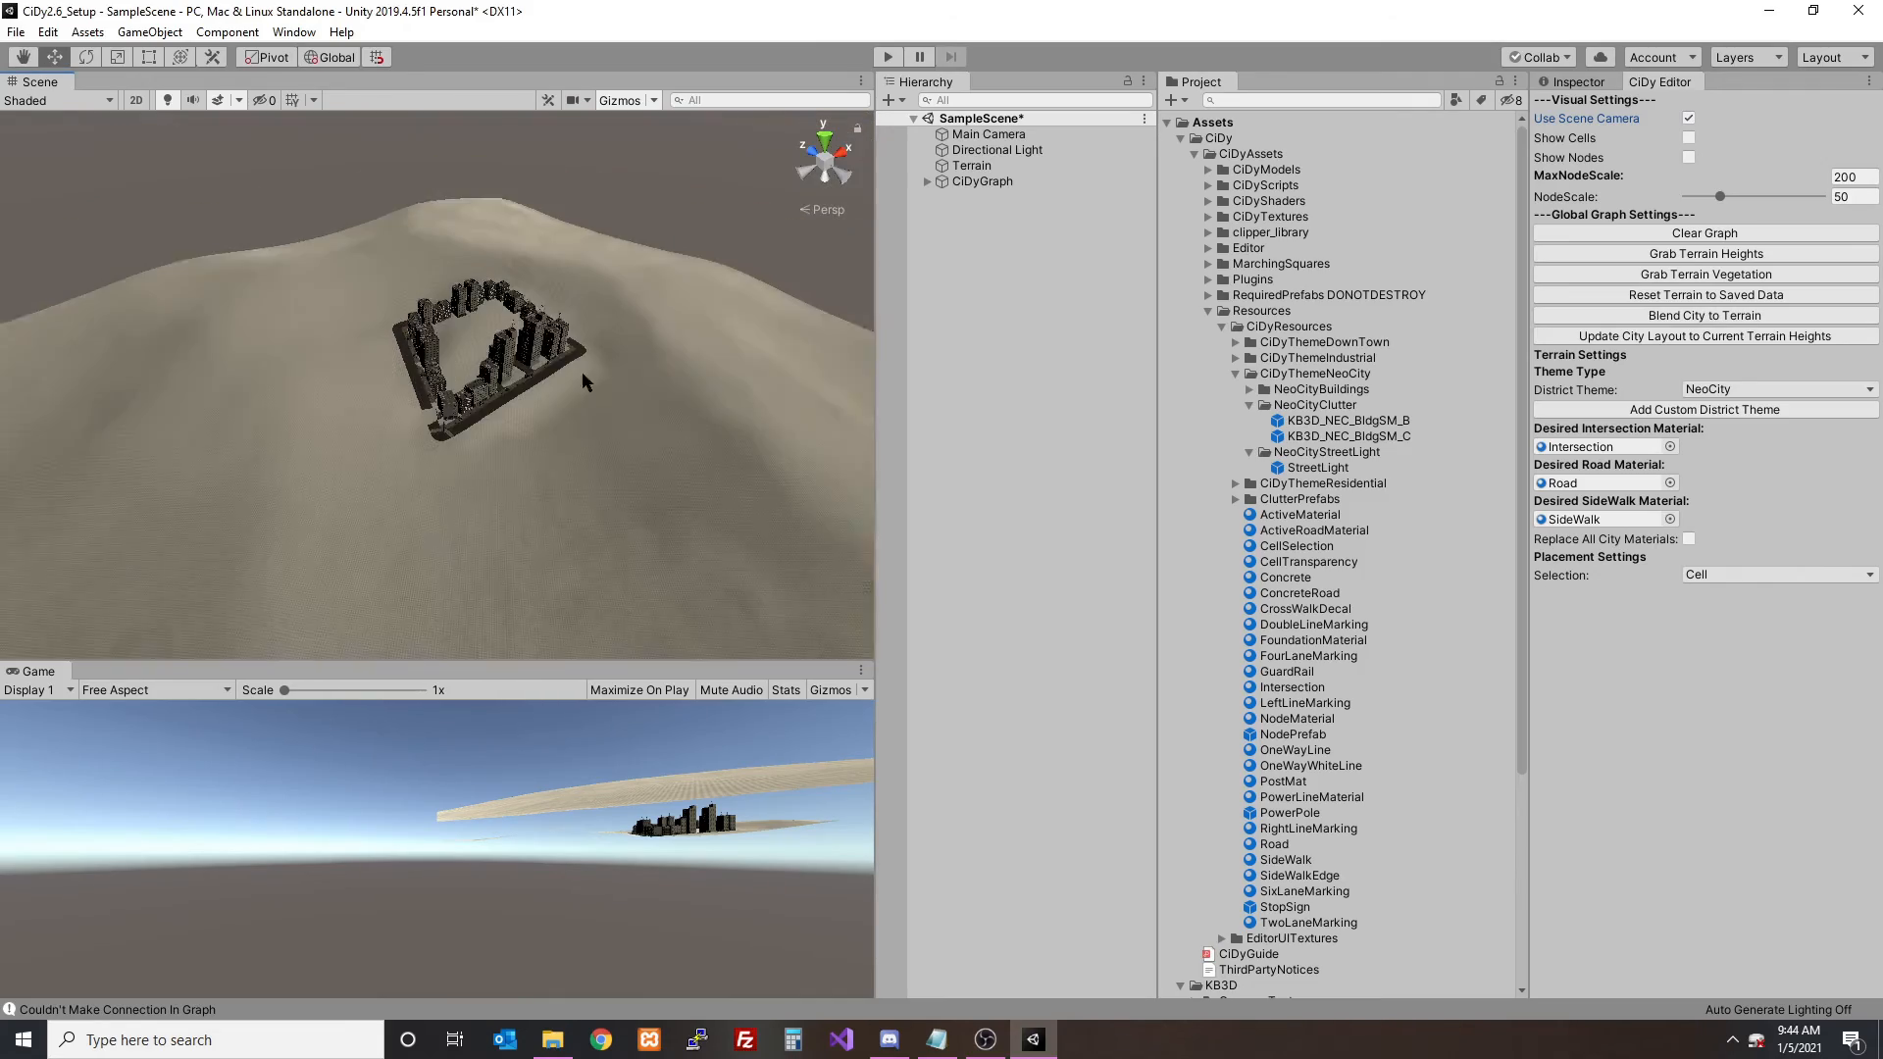
pyautogui.scroll(-2, 582, 383)
pyautogui.click(1688, 157)
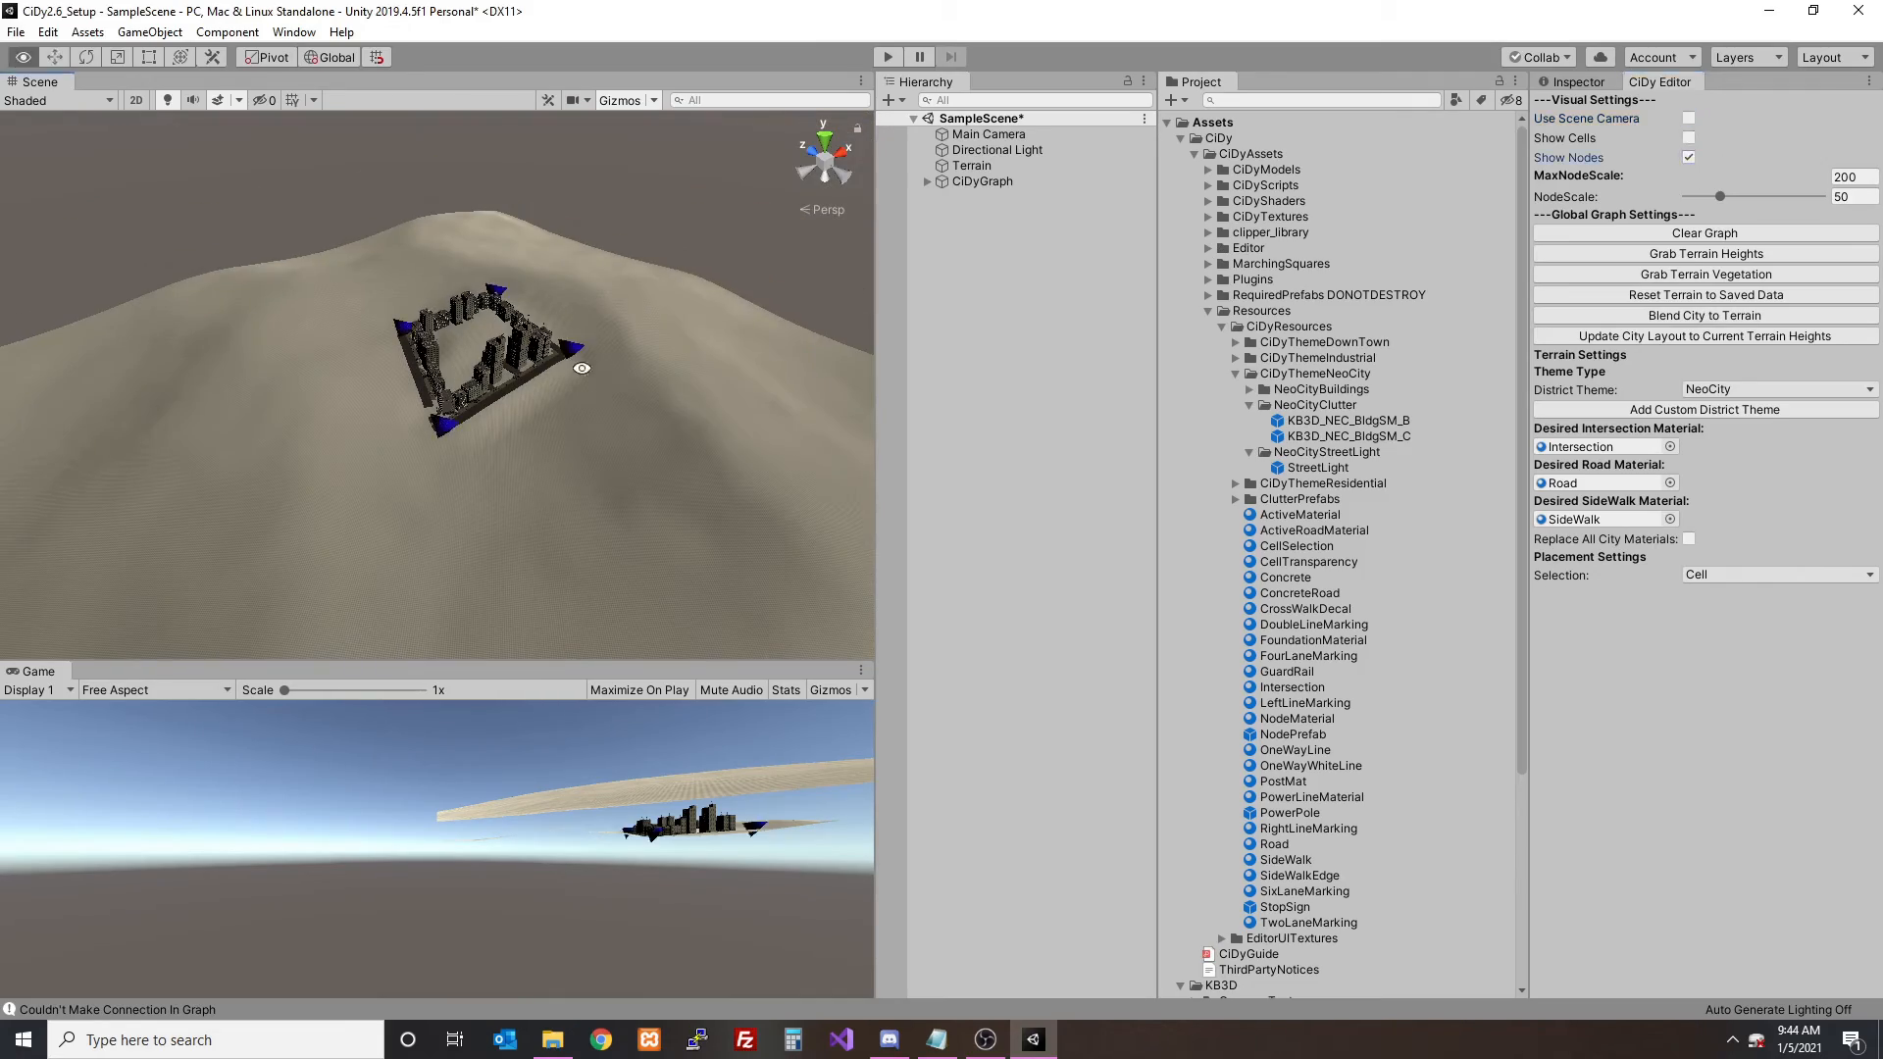
pyautogui.moveTo(477, 309); pyautogui.dragTo(477, 396, button='middle')
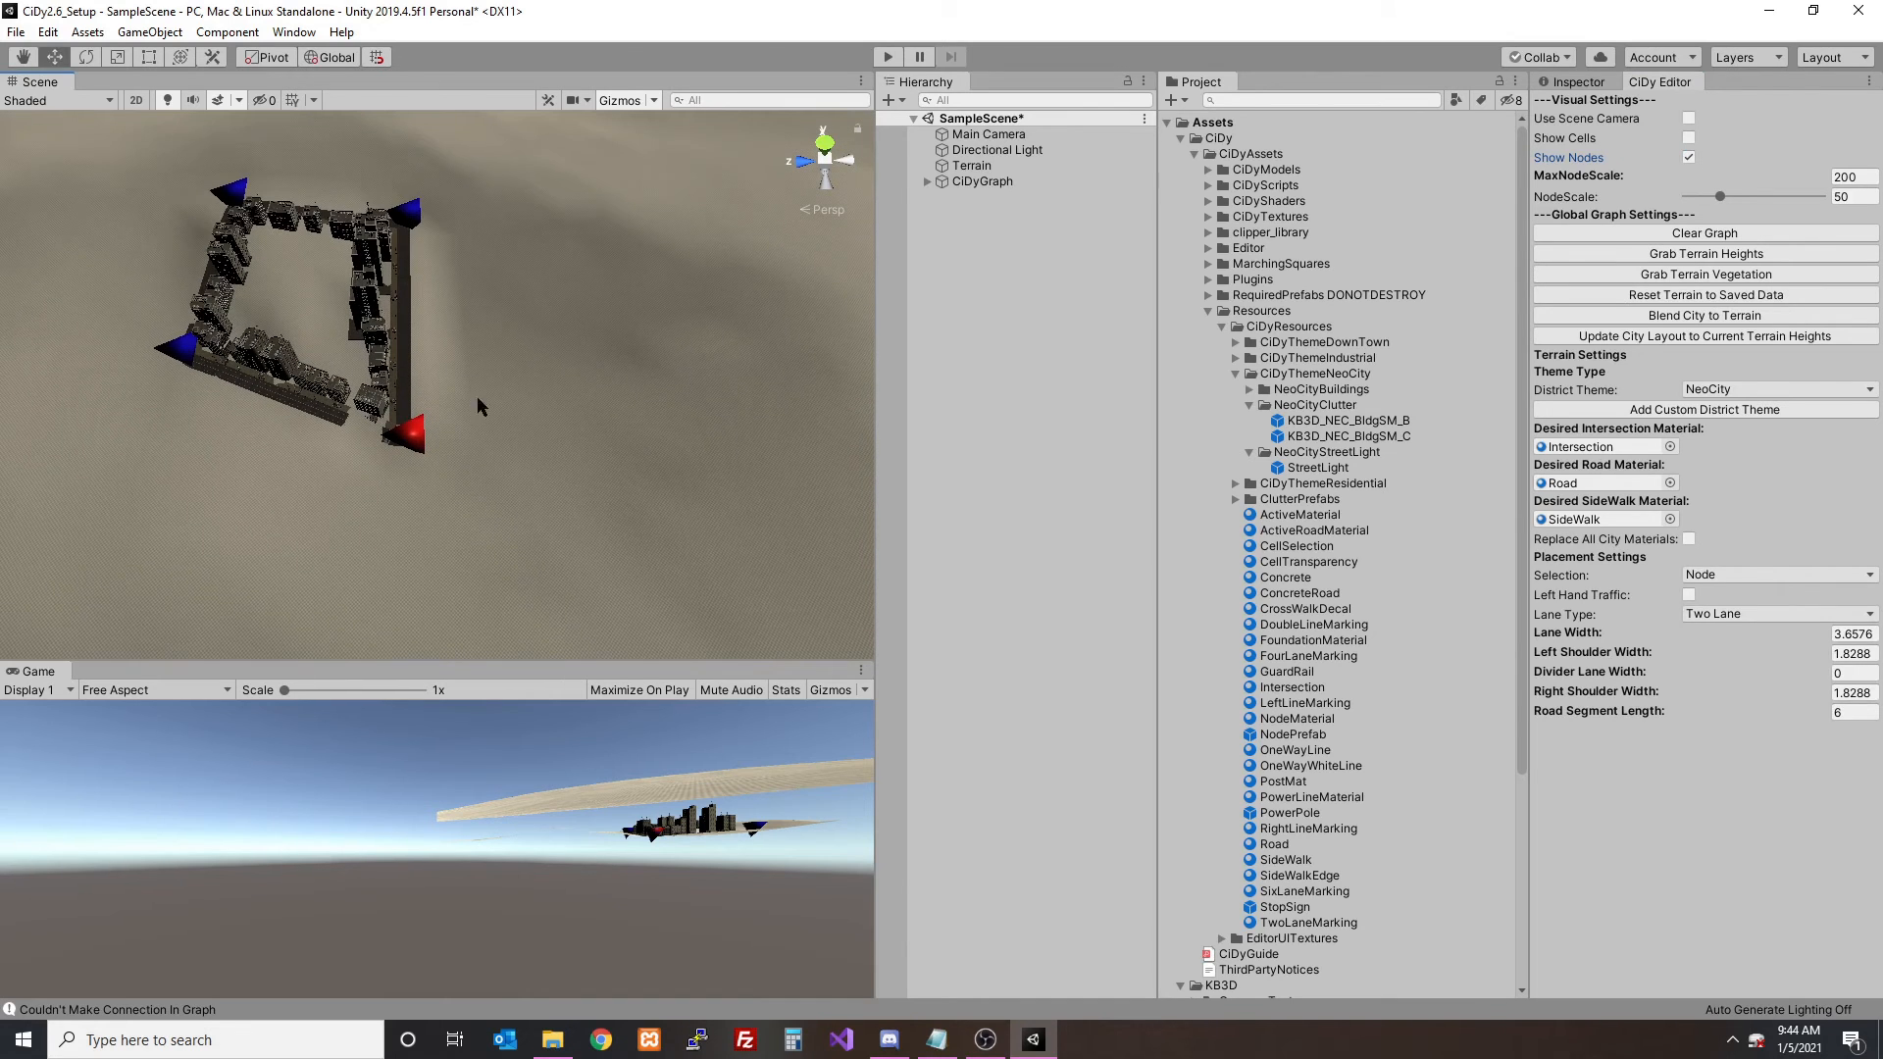
pyautogui.keyDown('shift'); pyautogui.click(621, 382); pyautogui.keyUp('shift')
pyautogui.keyDown('shift'); pyautogui.click(621, 190); pyautogui.keyUp('shift')
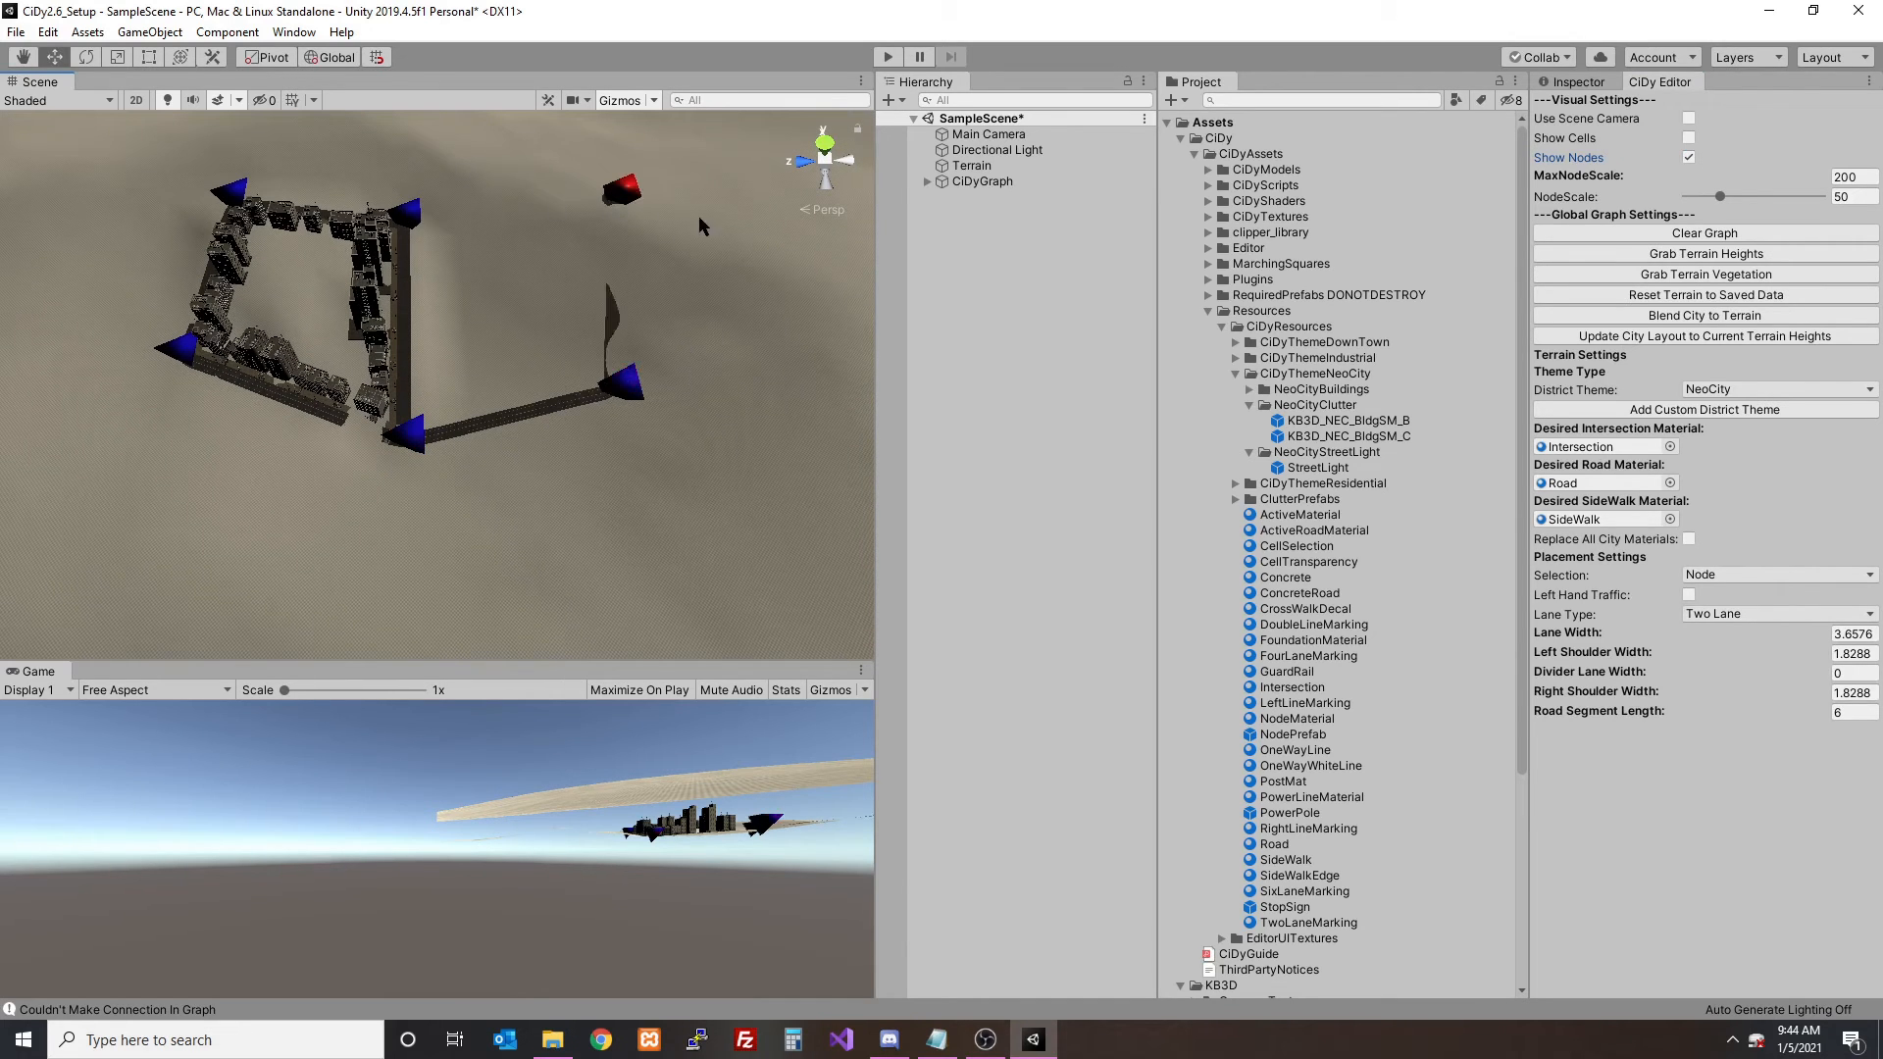
pyautogui.keyDown('shift'); pyautogui.click(761, 193); pyautogui.keyUp('shift')
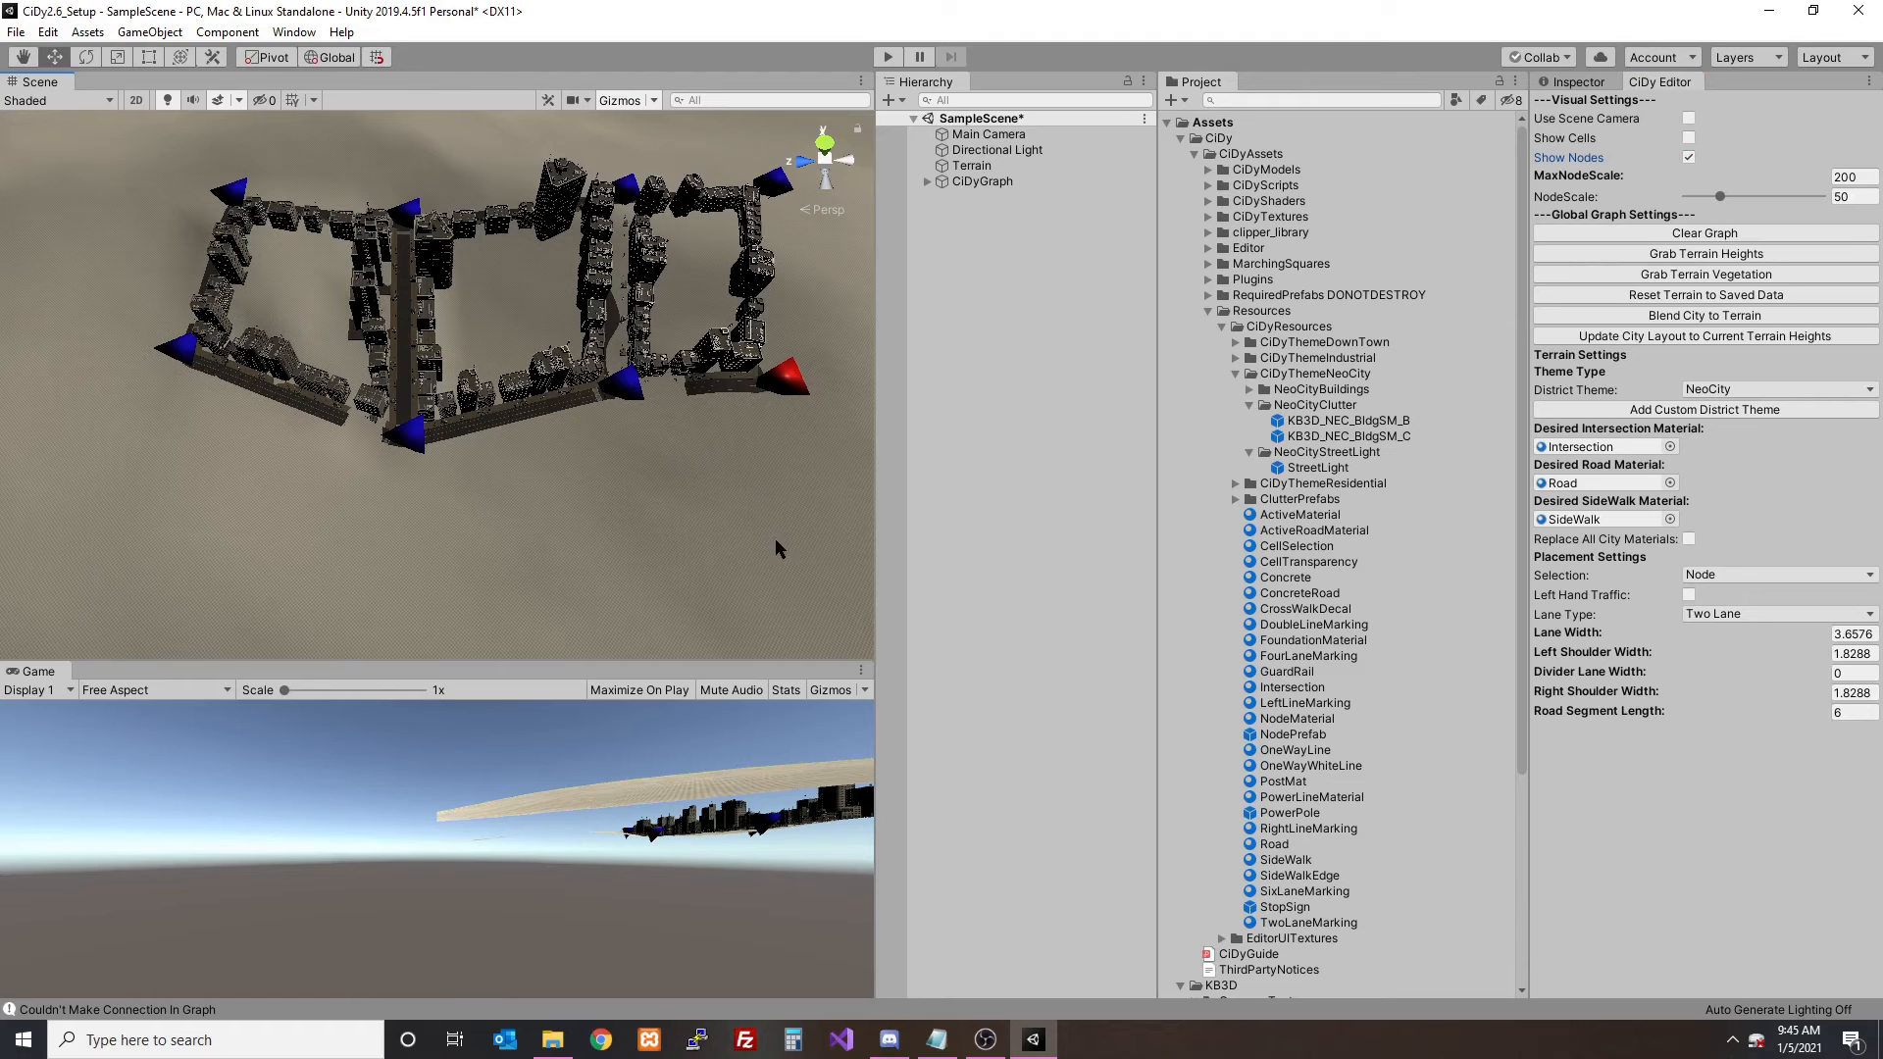
# - Extend the road network with a second row of blocks below the existing ones, connecting the last node to the first block's corner
pyautogui.keyDown('shift'); pyautogui.click(816, 549); pyautogui.keyUp('shift')
pyautogui.keyDown('shift'); pyautogui.click(599, 560); pyautogui.keyUp('shift')
pyautogui.keyDown('shift'); pyautogui.click(412, 587); pyautogui.keyUp('shift')
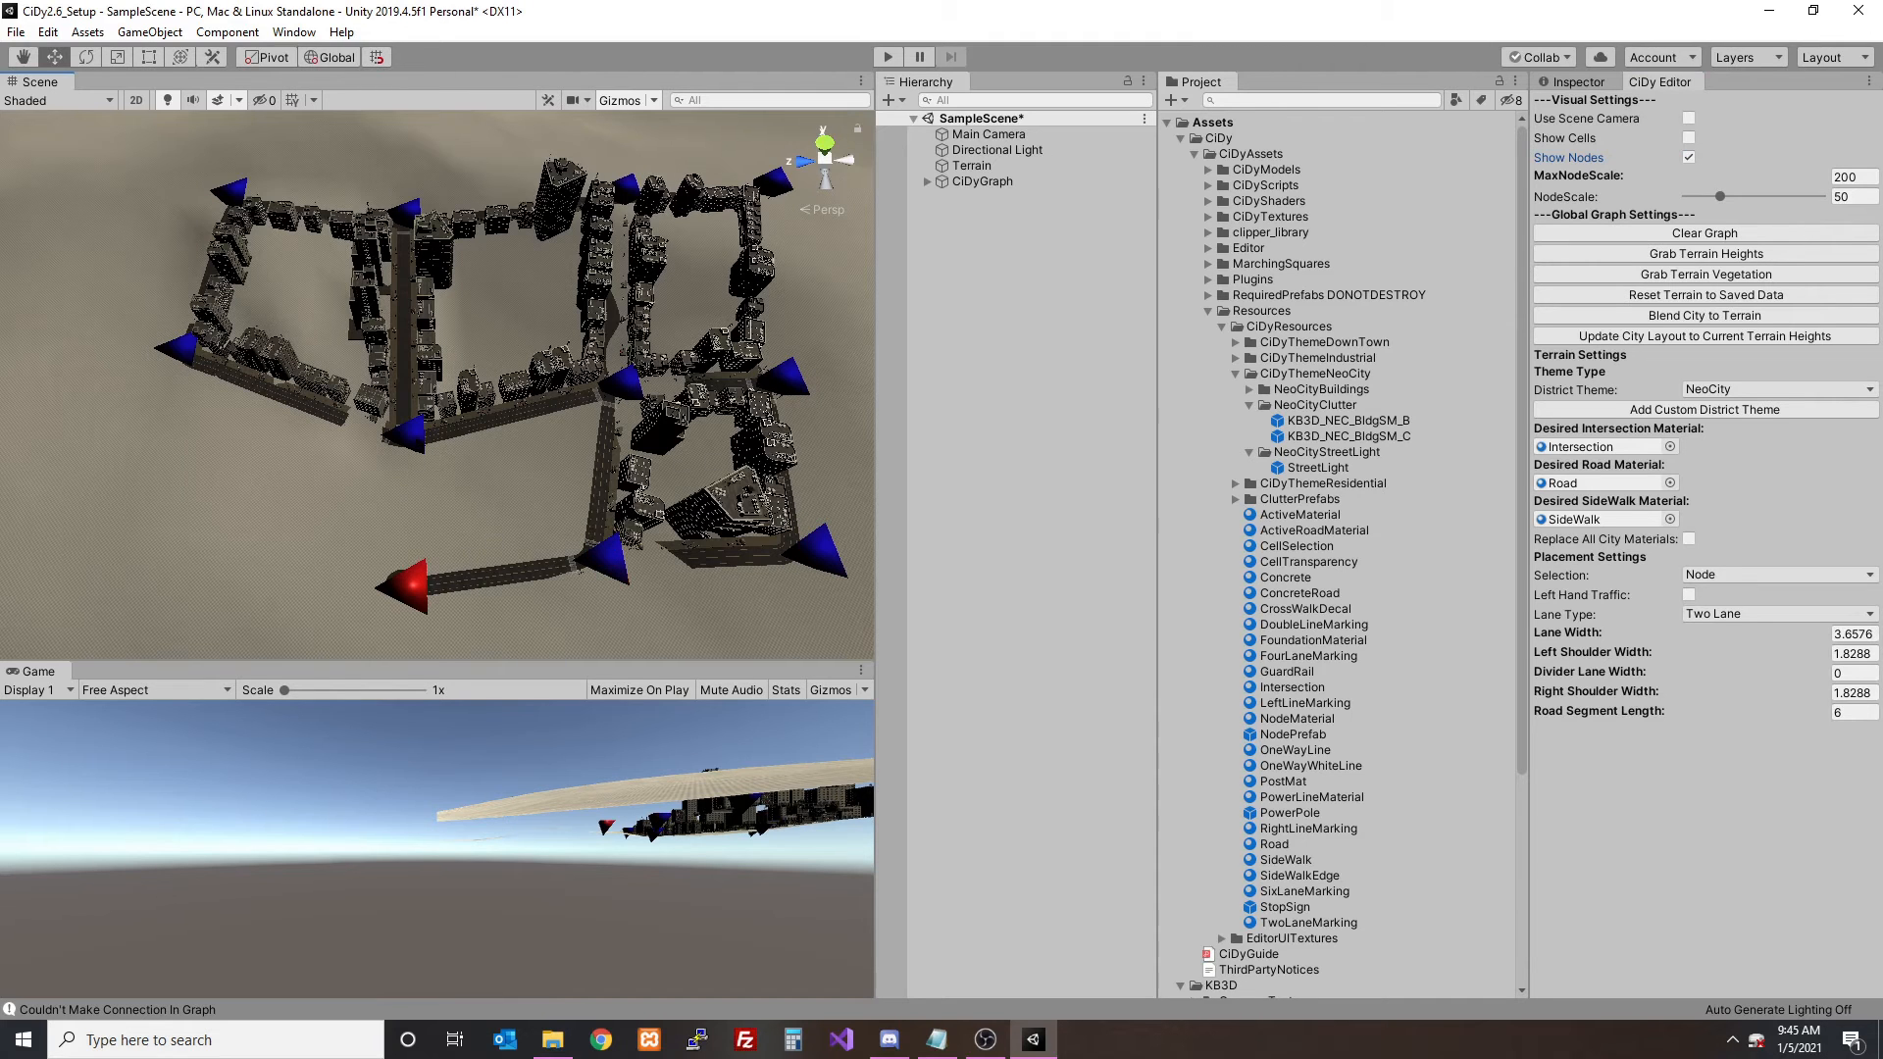
pyautogui.keyDown('shift'); pyautogui.click(130, 532); pyautogui.keyUp('shift')
pyautogui.keyDown('shift'); pyautogui.click(174, 360); pyautogui.keyUp('shift')
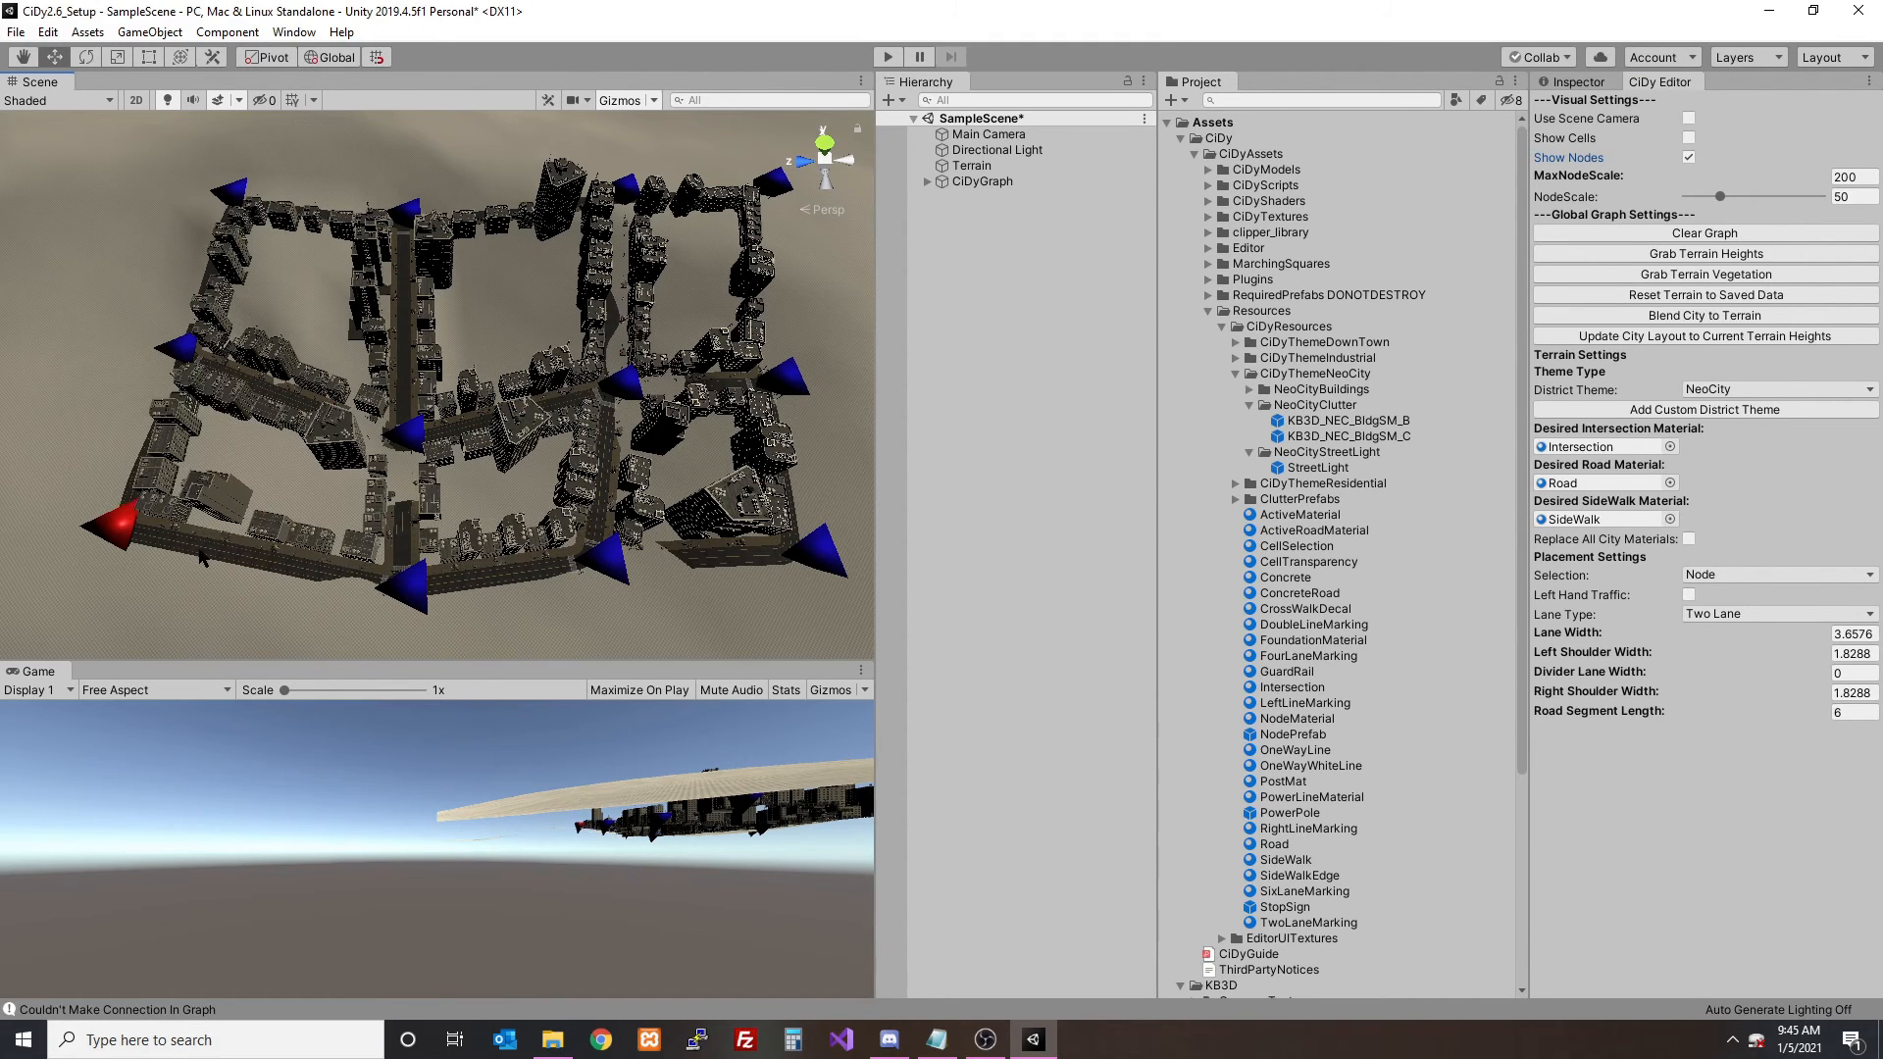
# - Switch the placement selection to Road and look over the extended road layout
pyautogui.click(176, 543)
pyautogui.keyDown('alt'); pyautogui.moveTo(151, 563); pyautogui.dragTo(686, 461); pyautogui.keyUp('alt')
pyautogui.moveTo(686, 461); pyautogui.dragTo(475, 398, button='middle')
pyautogui.moveTo(441, 378); pyautogui.dragTo(489, 381)
pyautogui.moveTo(425, 501); pyautogui.dragTo(556, 560)
pyautogui.click(1711, 690)
pyautogui.click(492, 481)
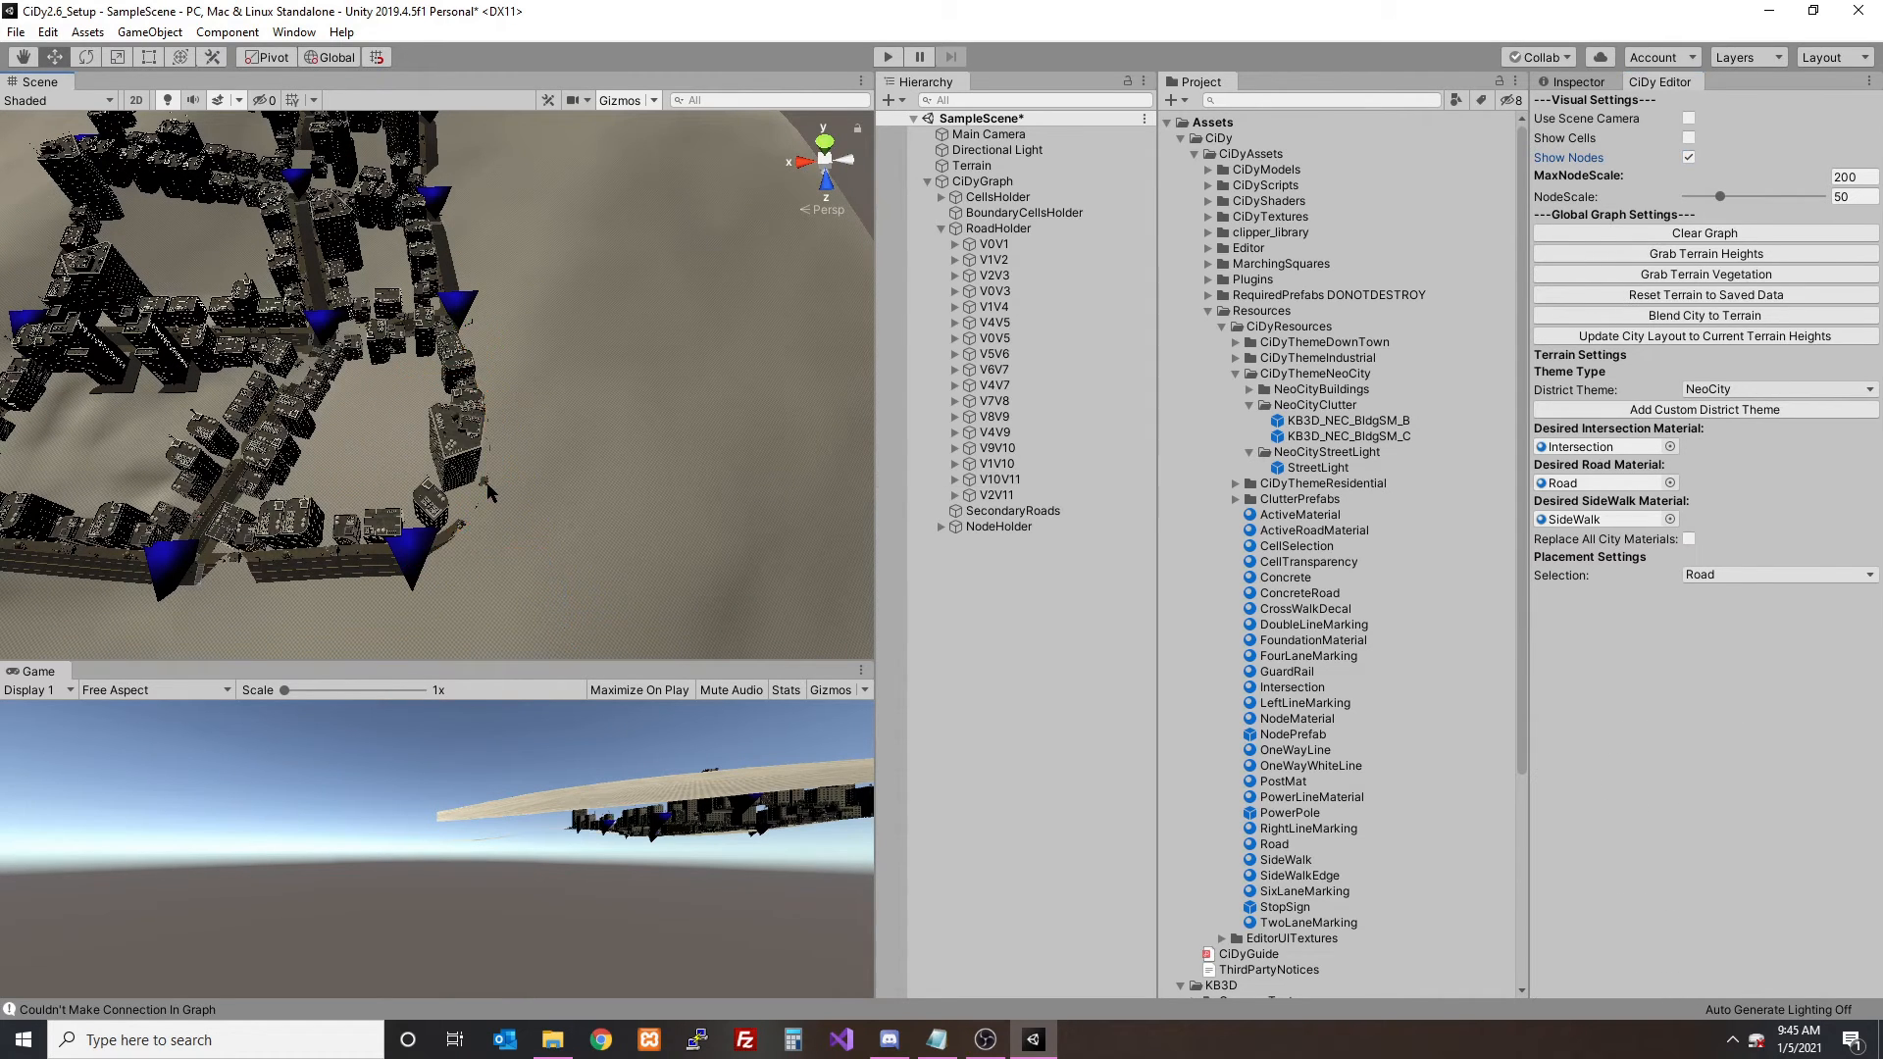
# - Hide the nodes and blend the extended city to the terrain
pyautogui.keyDown('alt'); pyautogui.moveTo(389, 472); pyautogui.dragTo(181, 343); pyautogui.keyUp('alt')
pyautogui.click(1688, 158)
pyautogui.click(1704, 314)
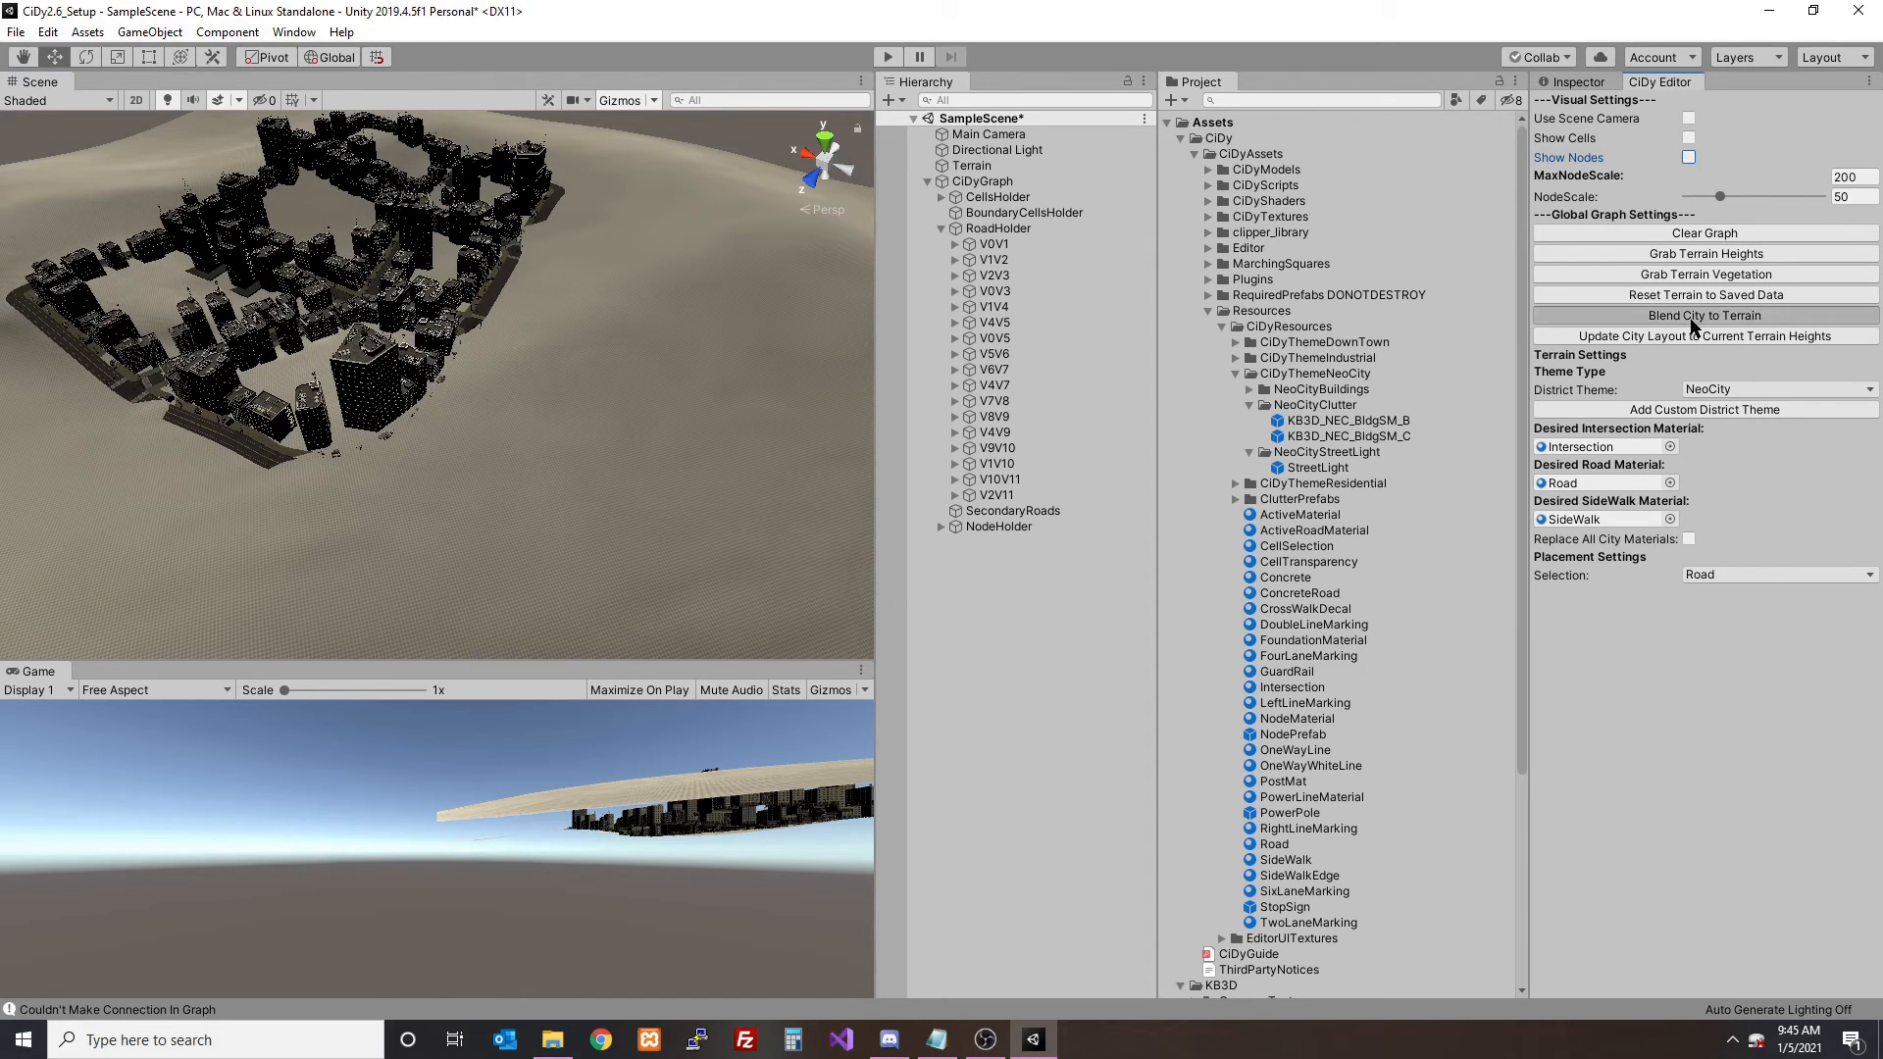
pyautogui.click(992, 551)
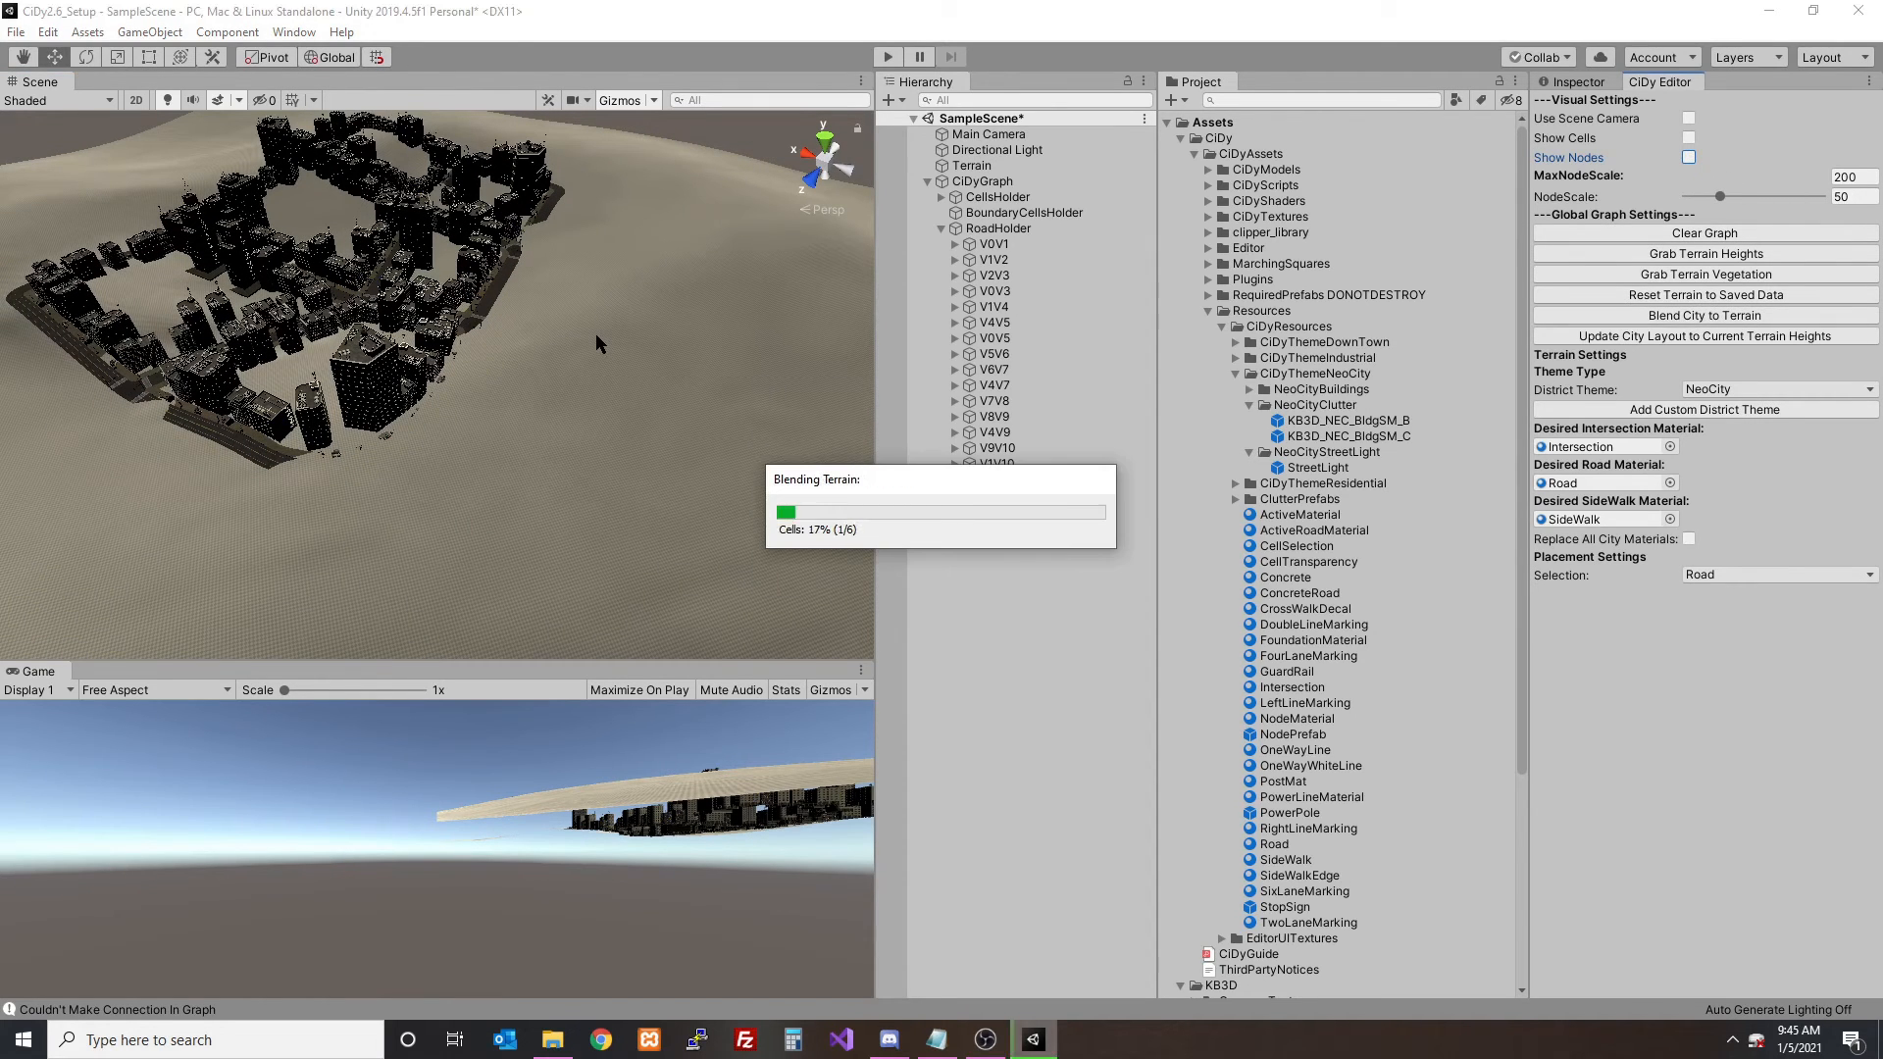
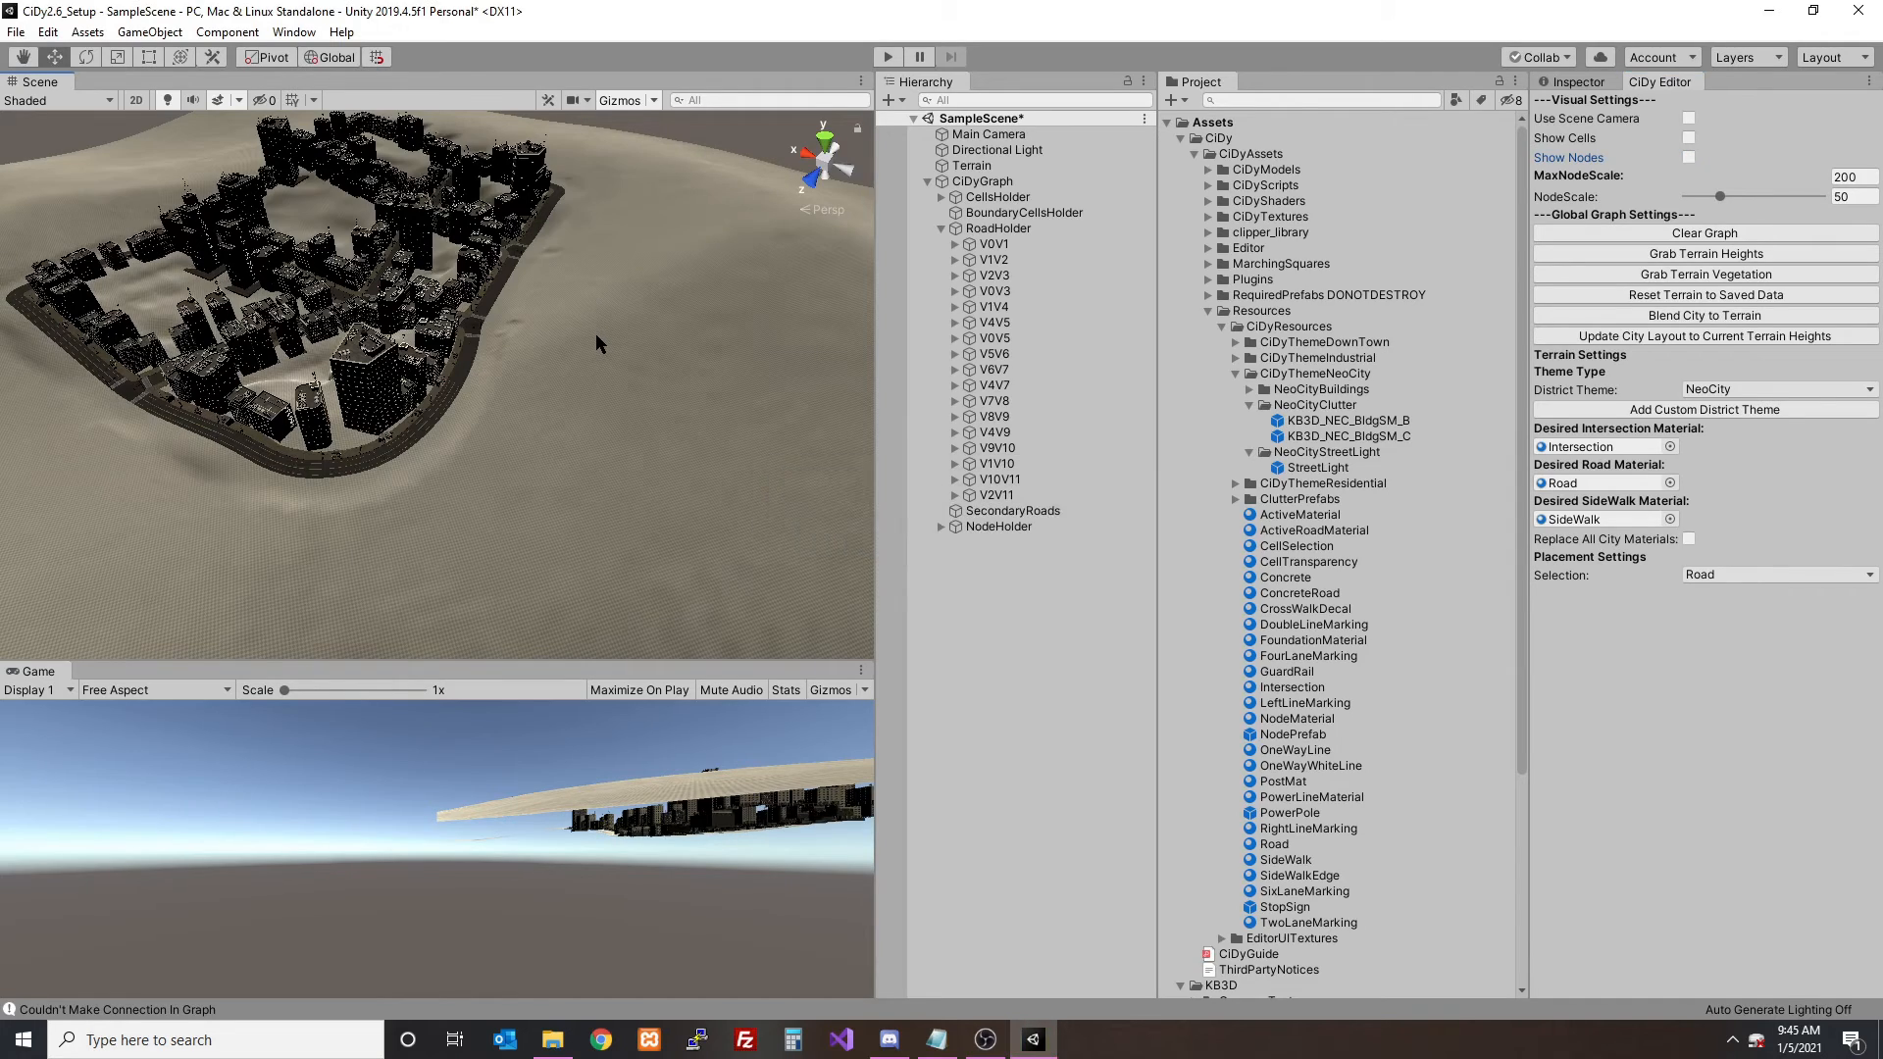
# - Examine the blended NeoCity layout from above, at street level and along its outer roads
pyautogui.keyDown('alt'); pyautogui.moveTo(596, 335); pyautogui.dragTo(531, 419); pyautogui.keyUp('alt')
pyautogui.keyDown('alt'); pyautogui.scroll(10, 531, 418); pyautogui.keyUp('alt')
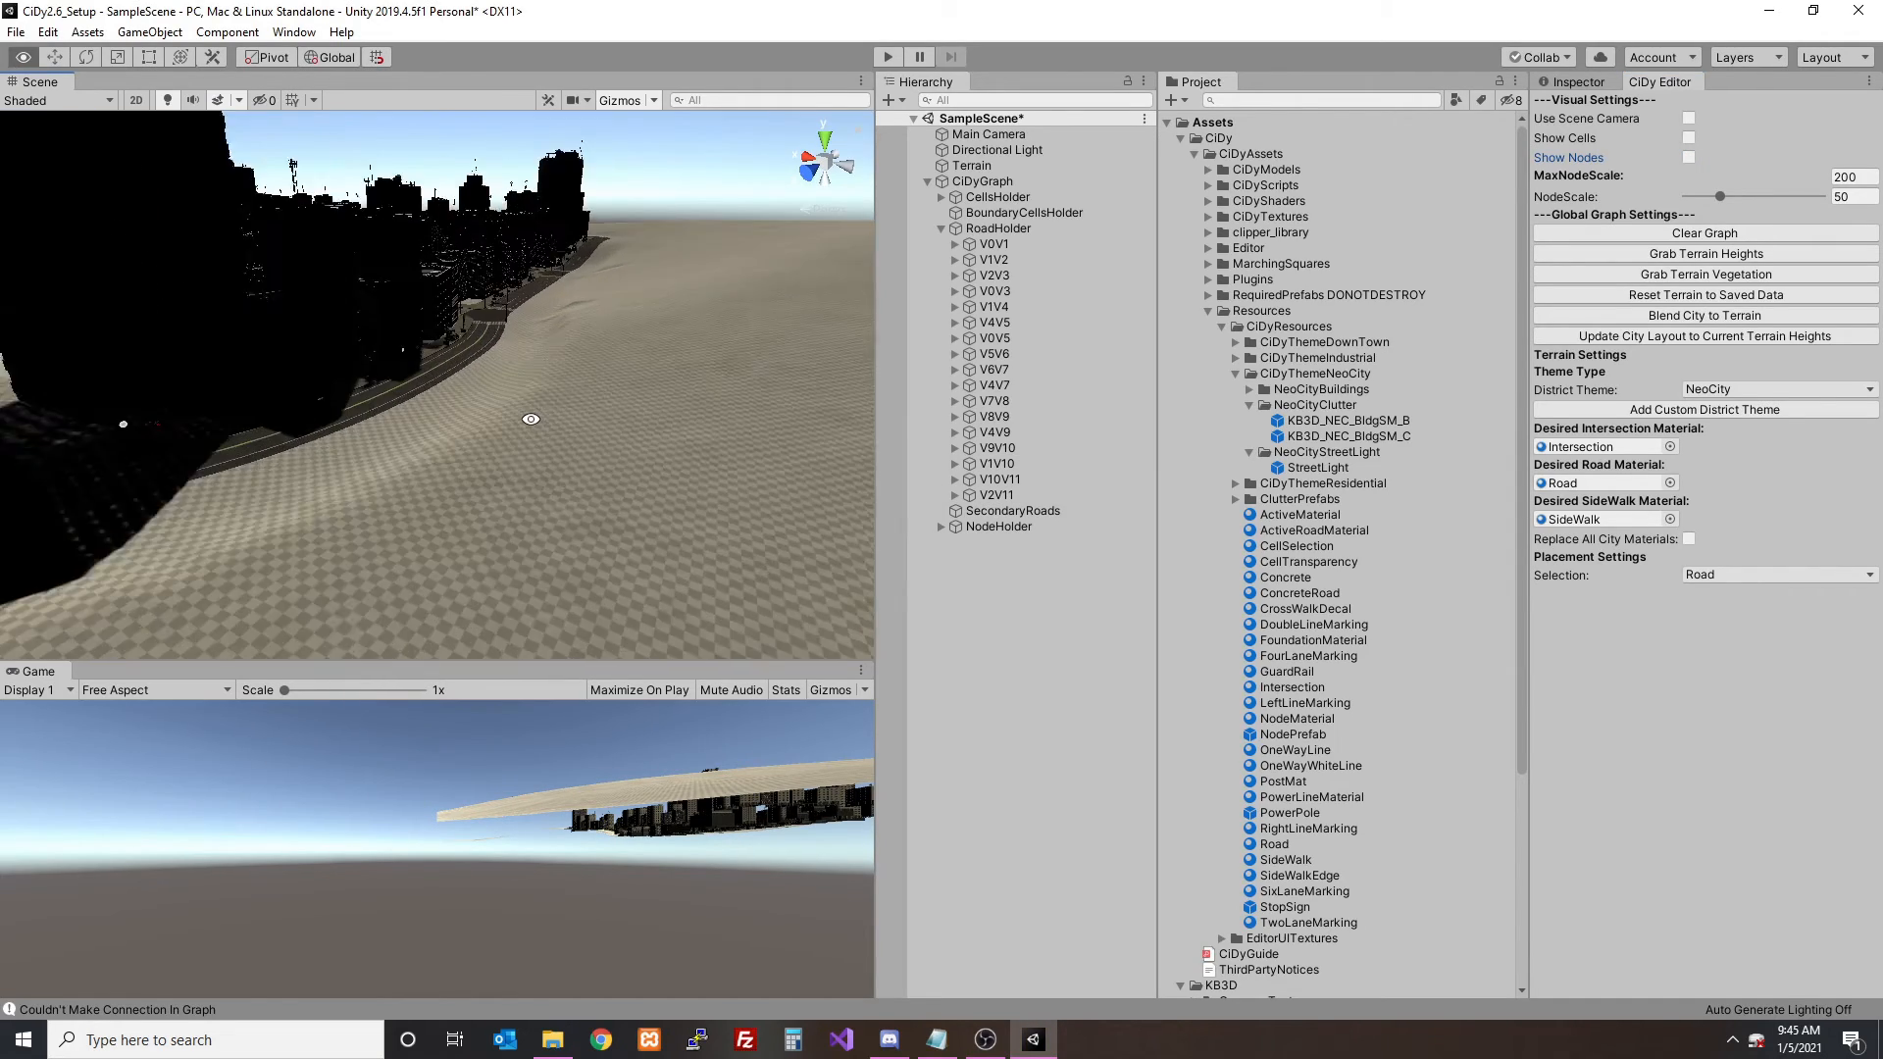
pyautogui.keyDown('alt'); pyautogui.moveTo(785, 324); pyautogui.dragTo(365, 289); pyautogui.keyUp('alt')
pyautogui.keyDown('alt'); pyautogui.scroll(5, 471, 451); pyautogui.keyUp('alt')
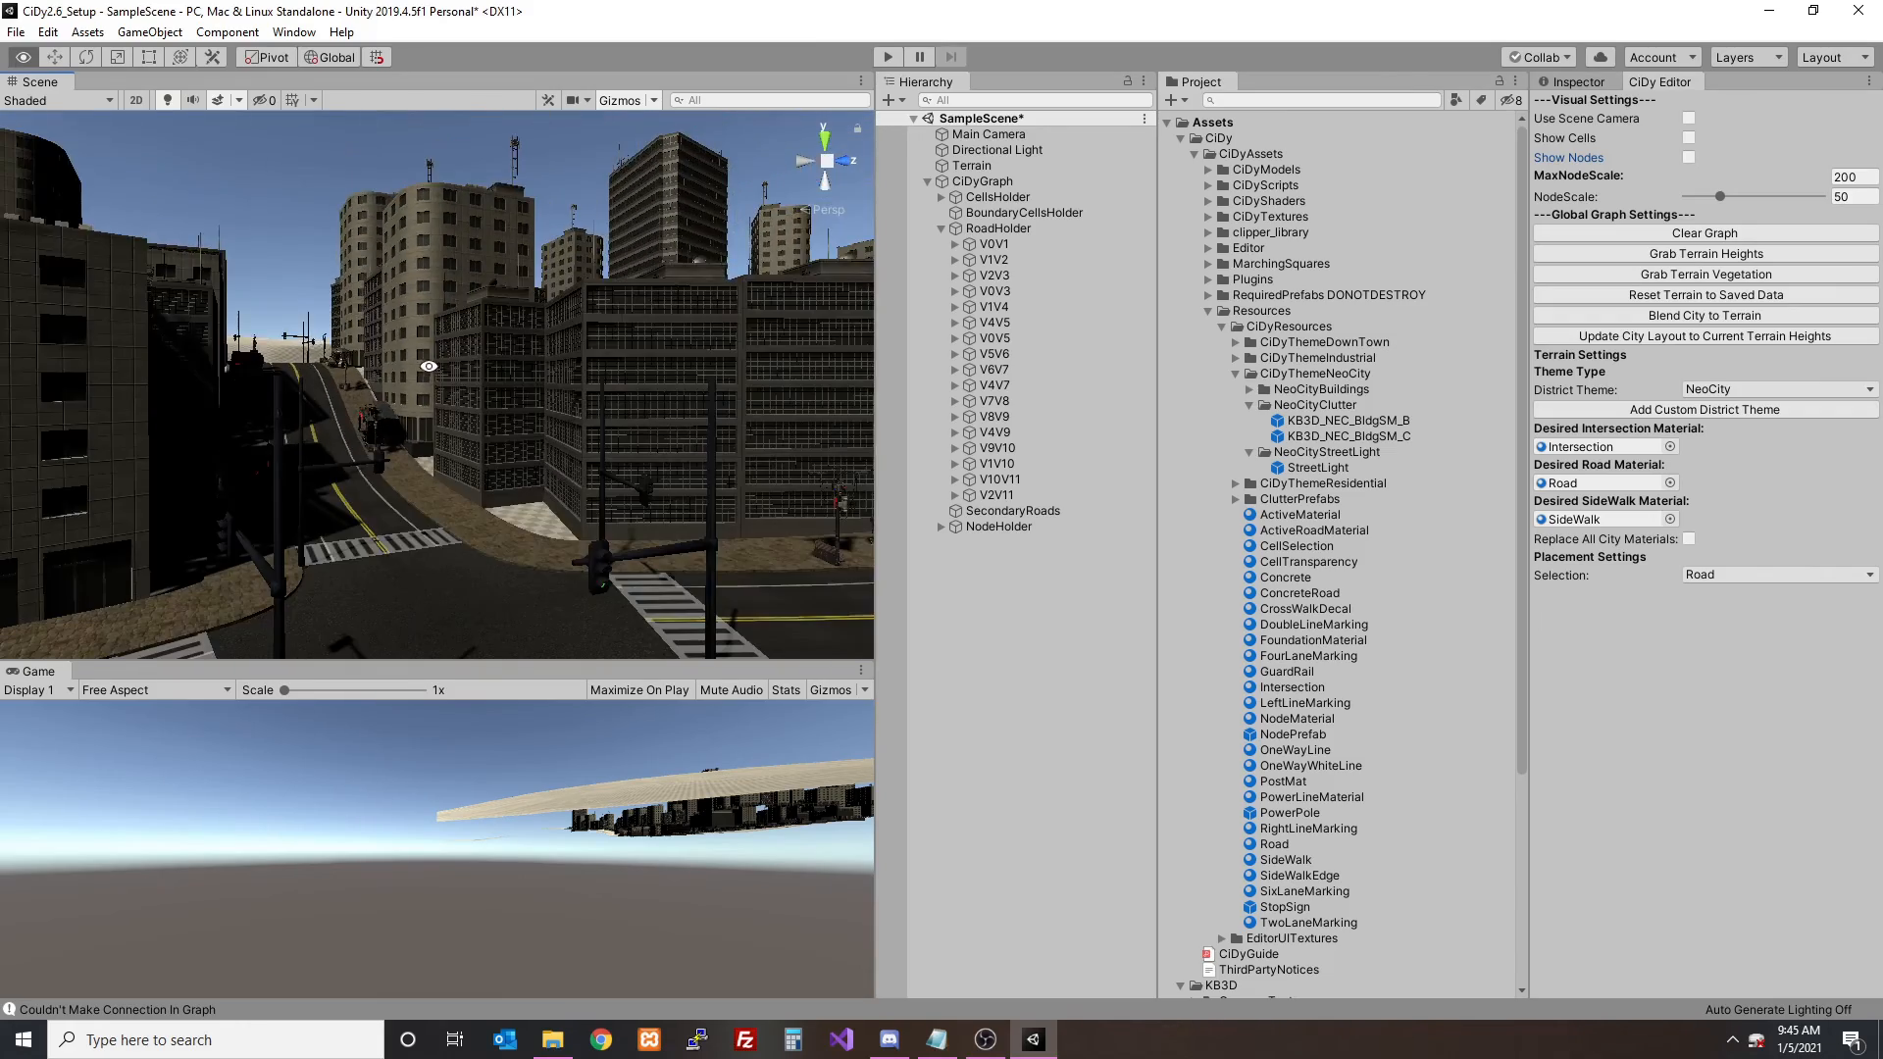
pyautogui.keyDown('alt'); pyautogui.moveTo(429, 365); pyautogui.dragTo(538, 408); pyautogui.keyUp('alt')
pyautogui.keyDown('alt'); pyautogui.scroll(-10, 381, 385); pyautogui.keyUp('alt')
pyautogui.keyDown('alt'); pyautogui.scroll(-10, 384, 382); pyautogui.keyUp('alt')
pyautogui.keyDown('alt'); pyautogui.scroll(-7, 545, 422); pyautogui.keyUp('alt')
pyautogui.click(988, 1042)
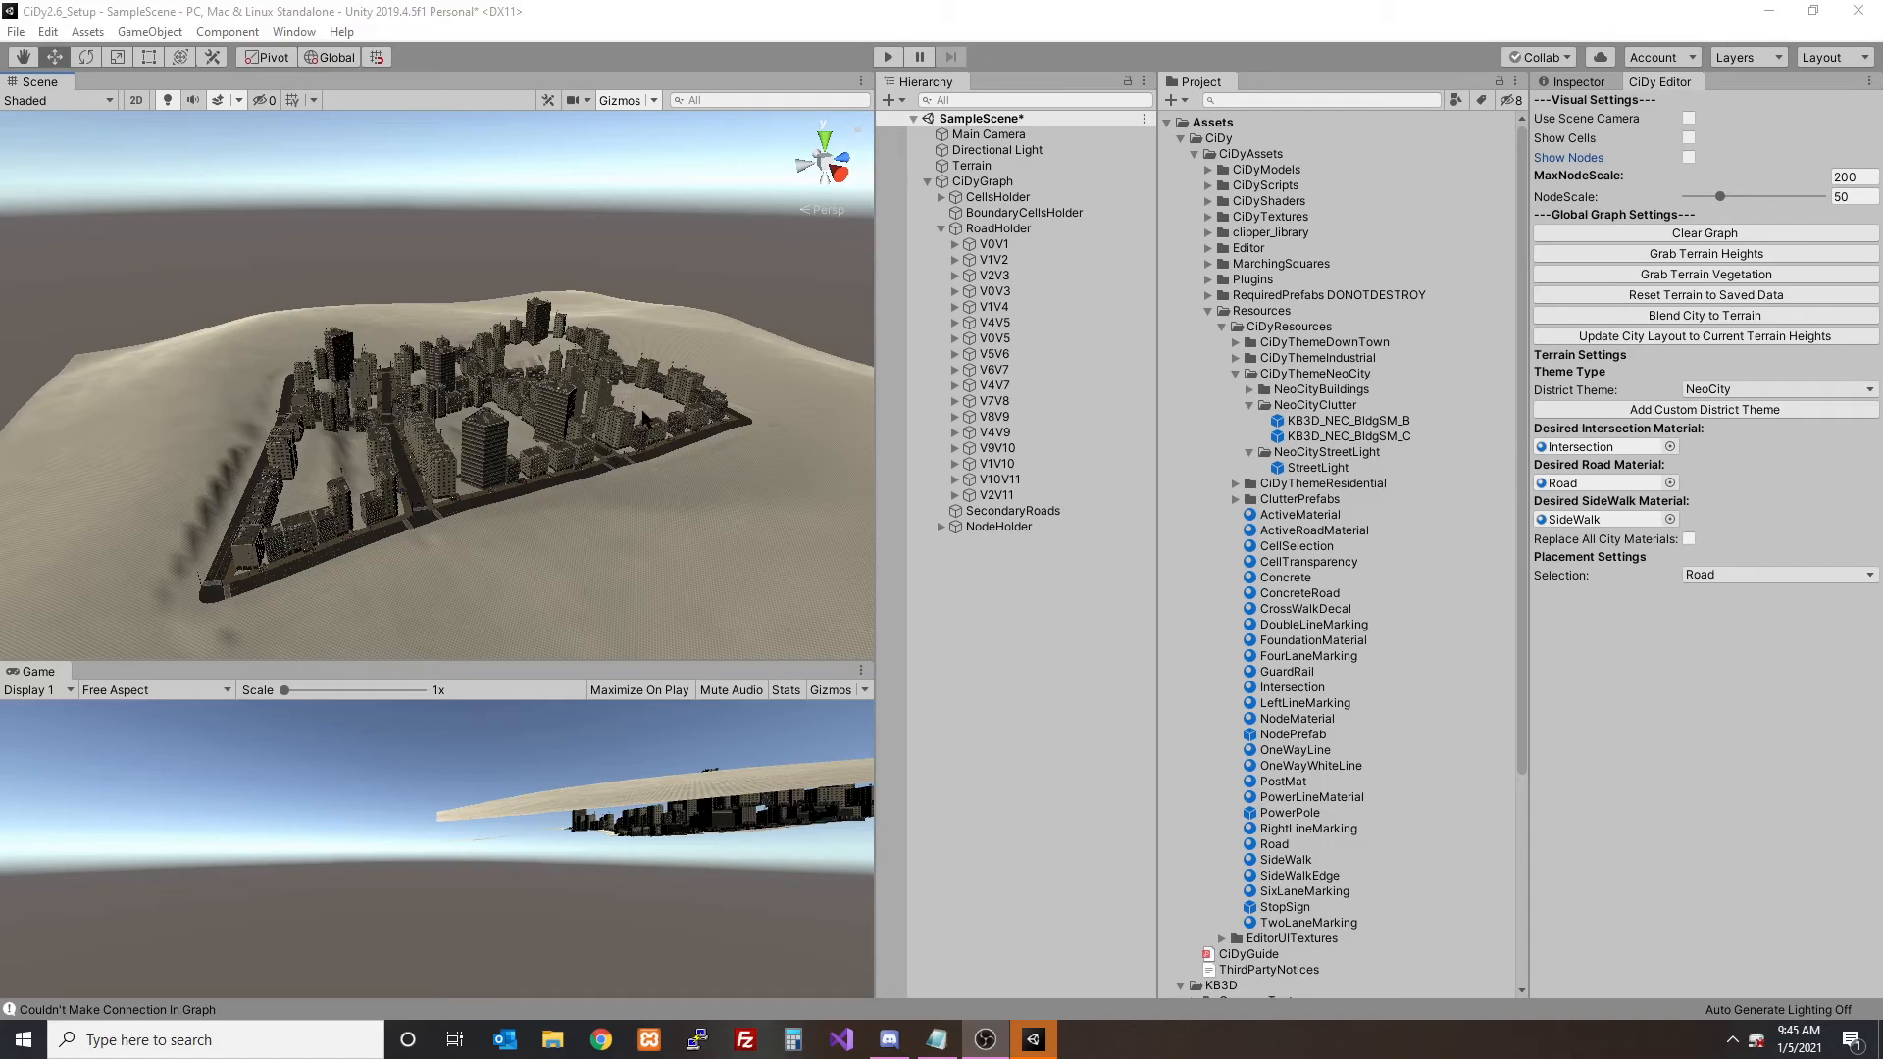
pyautogui.scroll(-3, 674, 394)
pyautogui.scroll(5, 672, 395)
pyautogui.keyDown('alt'); pyautogui.click(649, 453); pyautogui.keyUp('alt')
pyautogui.keyDown('alt'); pyautogui.scroll(5, 666, 428); pyautogui.keyUp('alt')
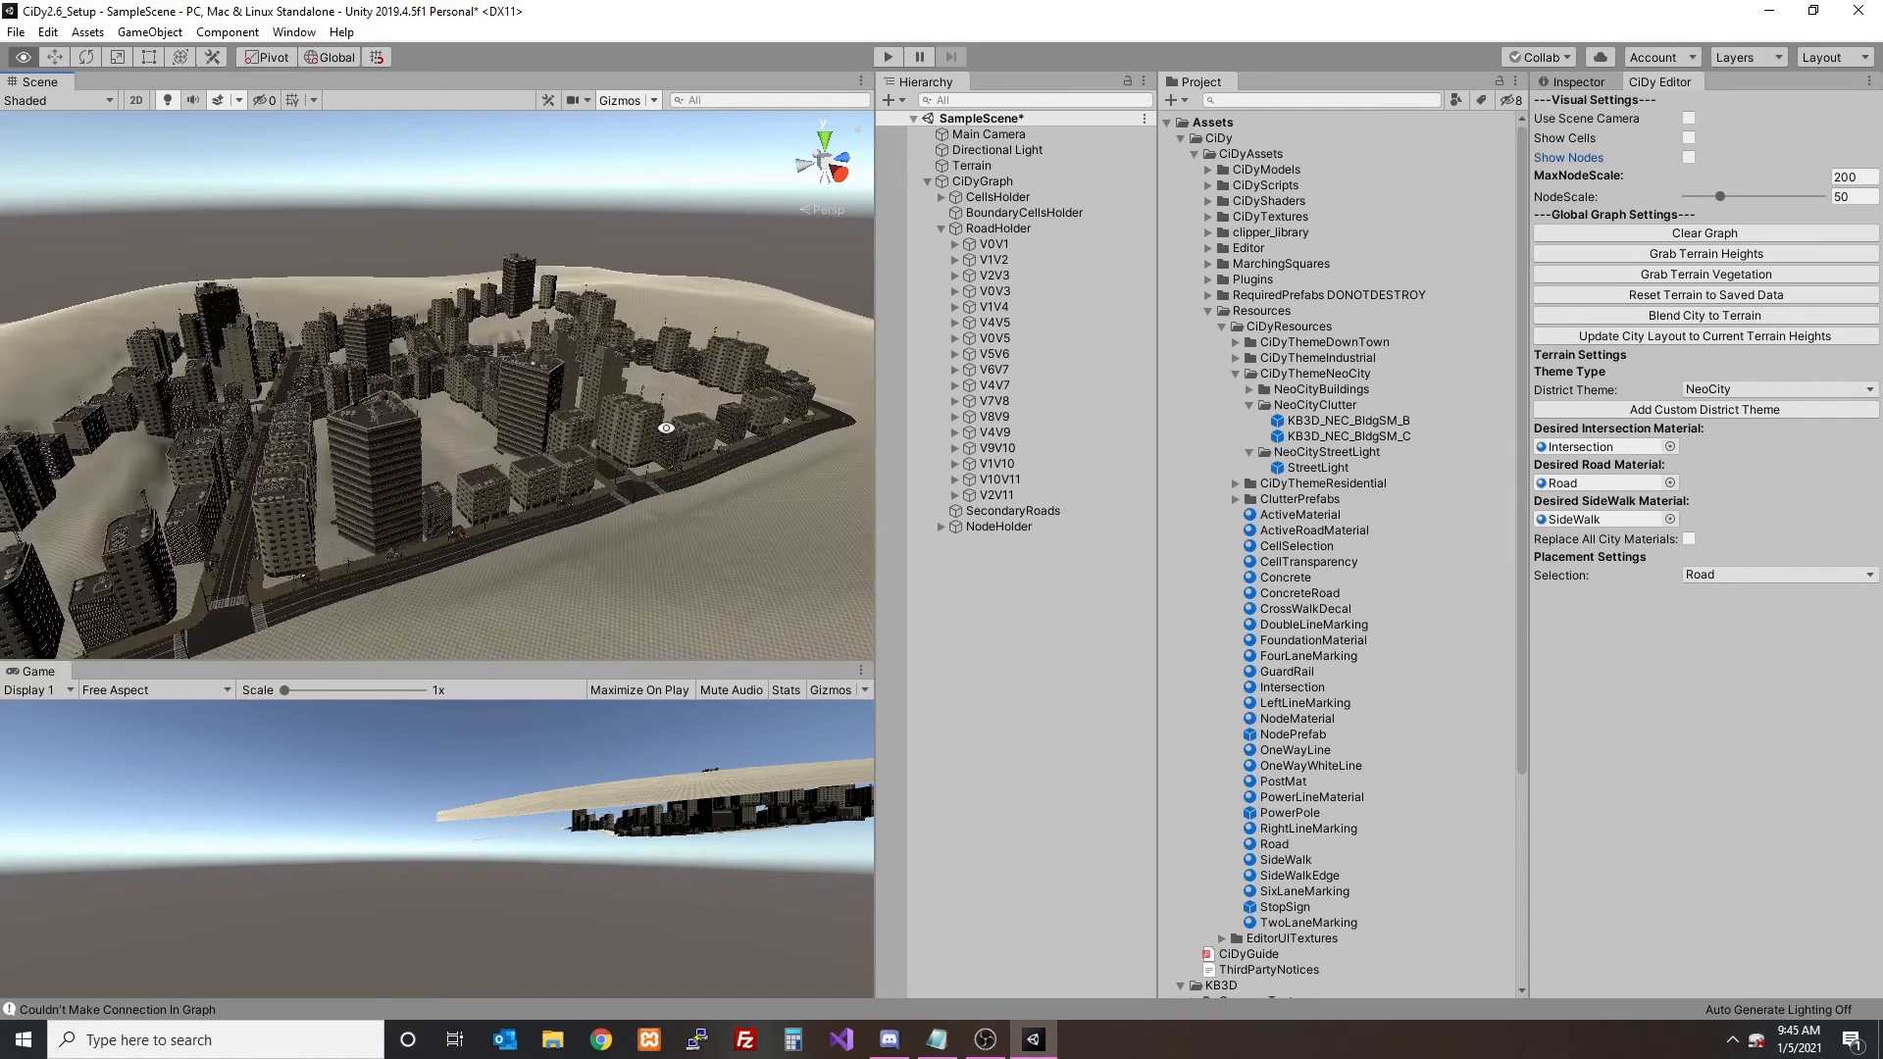
pyautogui.keyDown('alt'); pyautogui.moveTo(666, 428); pyautogui.dragTo(402, 456); pyautogui.keyUp('alt')
pyautogui.keyDown('alt'); pyautogui.scroll(5, 457, 484); pyautogui.keyUp('alt')
# - Clear the city graph and place two nodes joined by a road on the terrain
pyautogui.click(1716, 238)
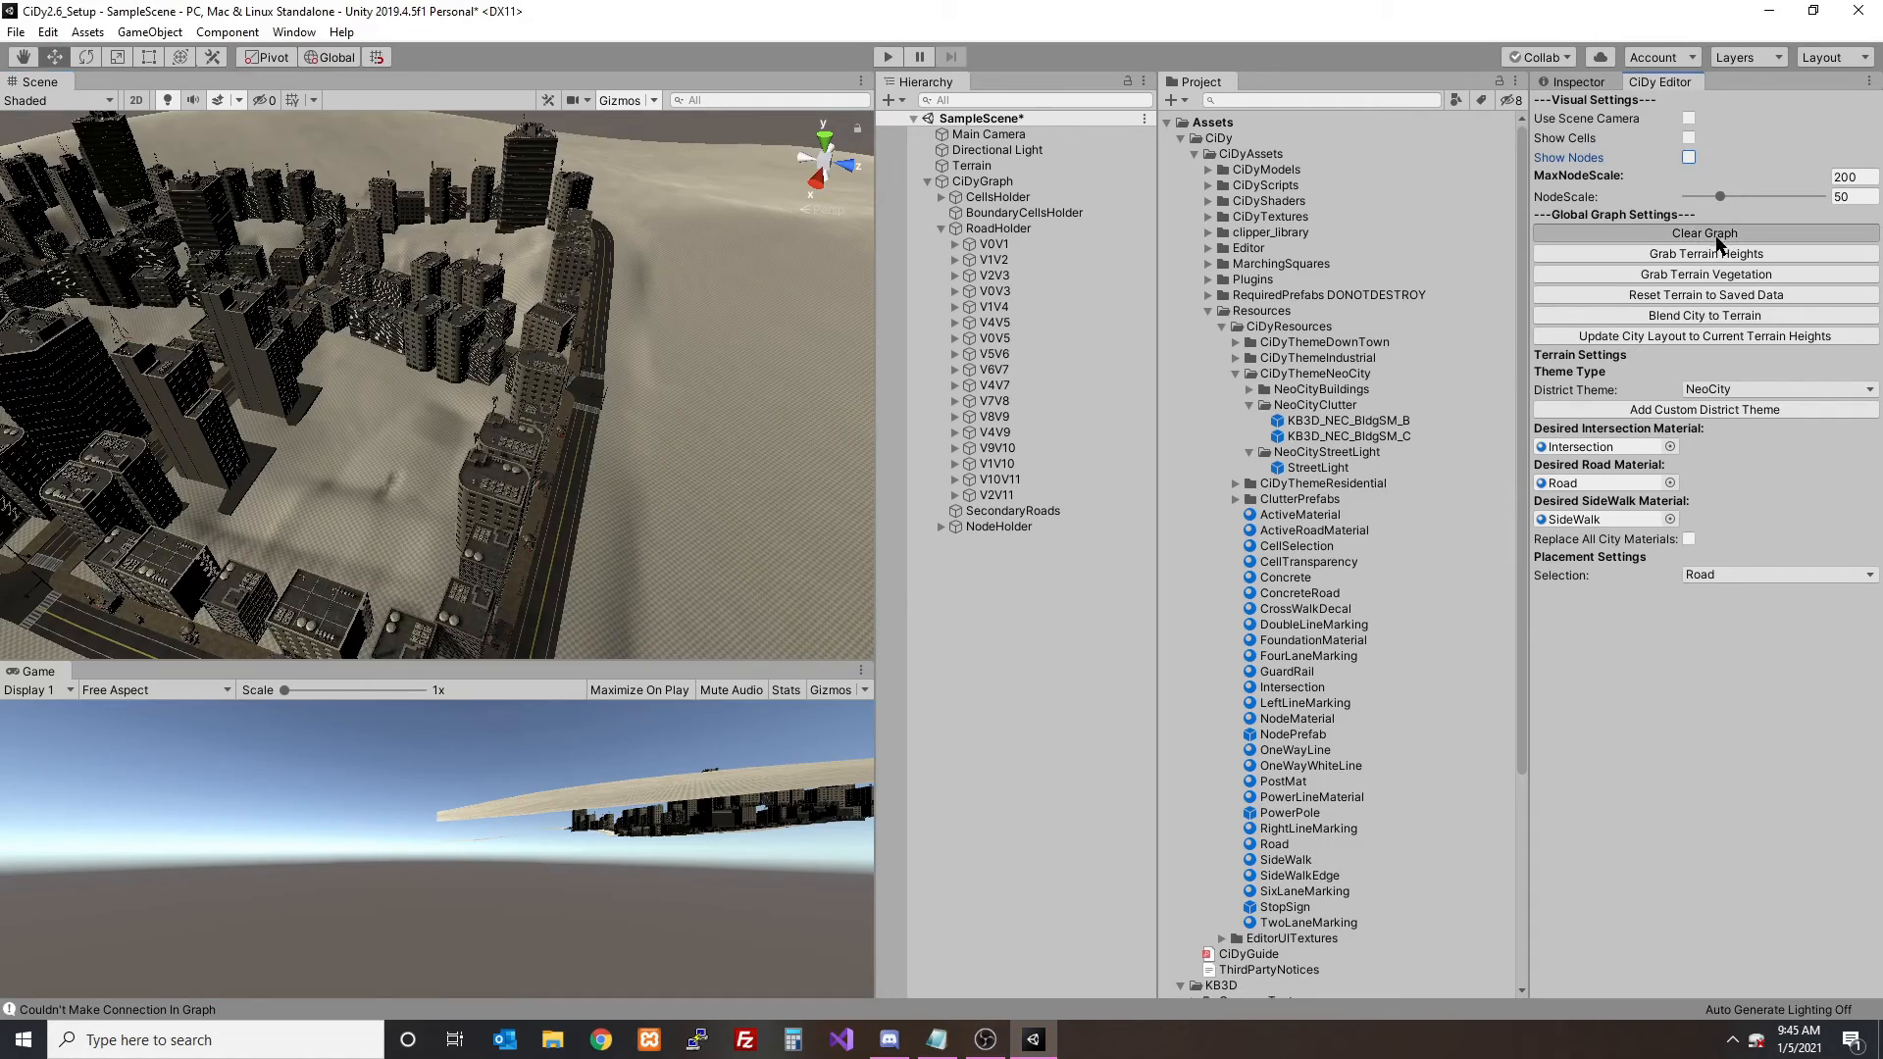
pyautogui.click(980, 558)
pyautogui.keyDown('alt'); pyautogui.moveTo(756, 462); pyautogui.dragTo(547, 478); pyautogui.keyUp('alt')
pyautogui.click(393, 316)
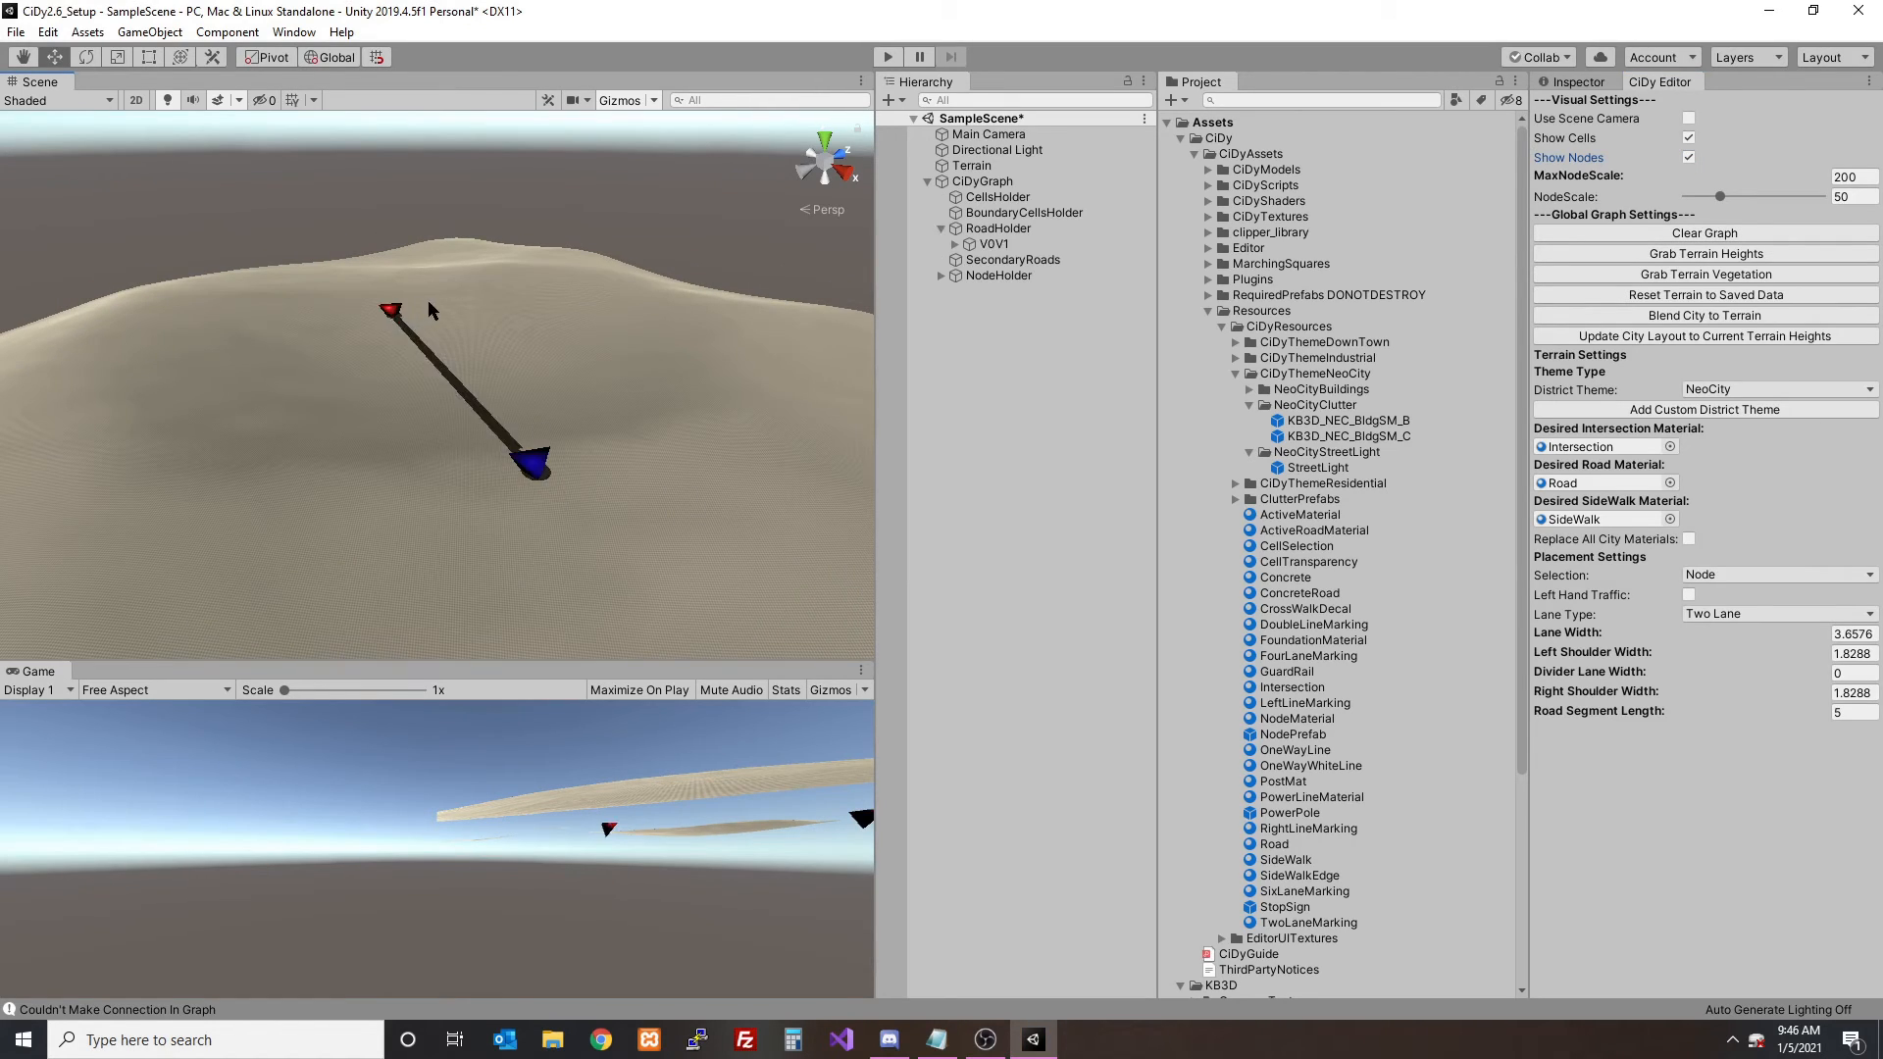
# - Branch three more roads off the second node to form a four-way intersection
pyautogui.keyDown('alt'); pyautogui.moveTo(432, 302); pyautogui.dragTo(592, 415); pyautogui.keyUp('alt')
pyautogui.scroll(5, 441, 374)
pyautogui.keyDown('alt'); pyautogui.moveTo(441, 373); pyautogui.dragTo(538, 230); pyautogui.keyUp('alt')
pyautogui.click(516, 125)
pyautogui.scroll(-5, 493, 262)
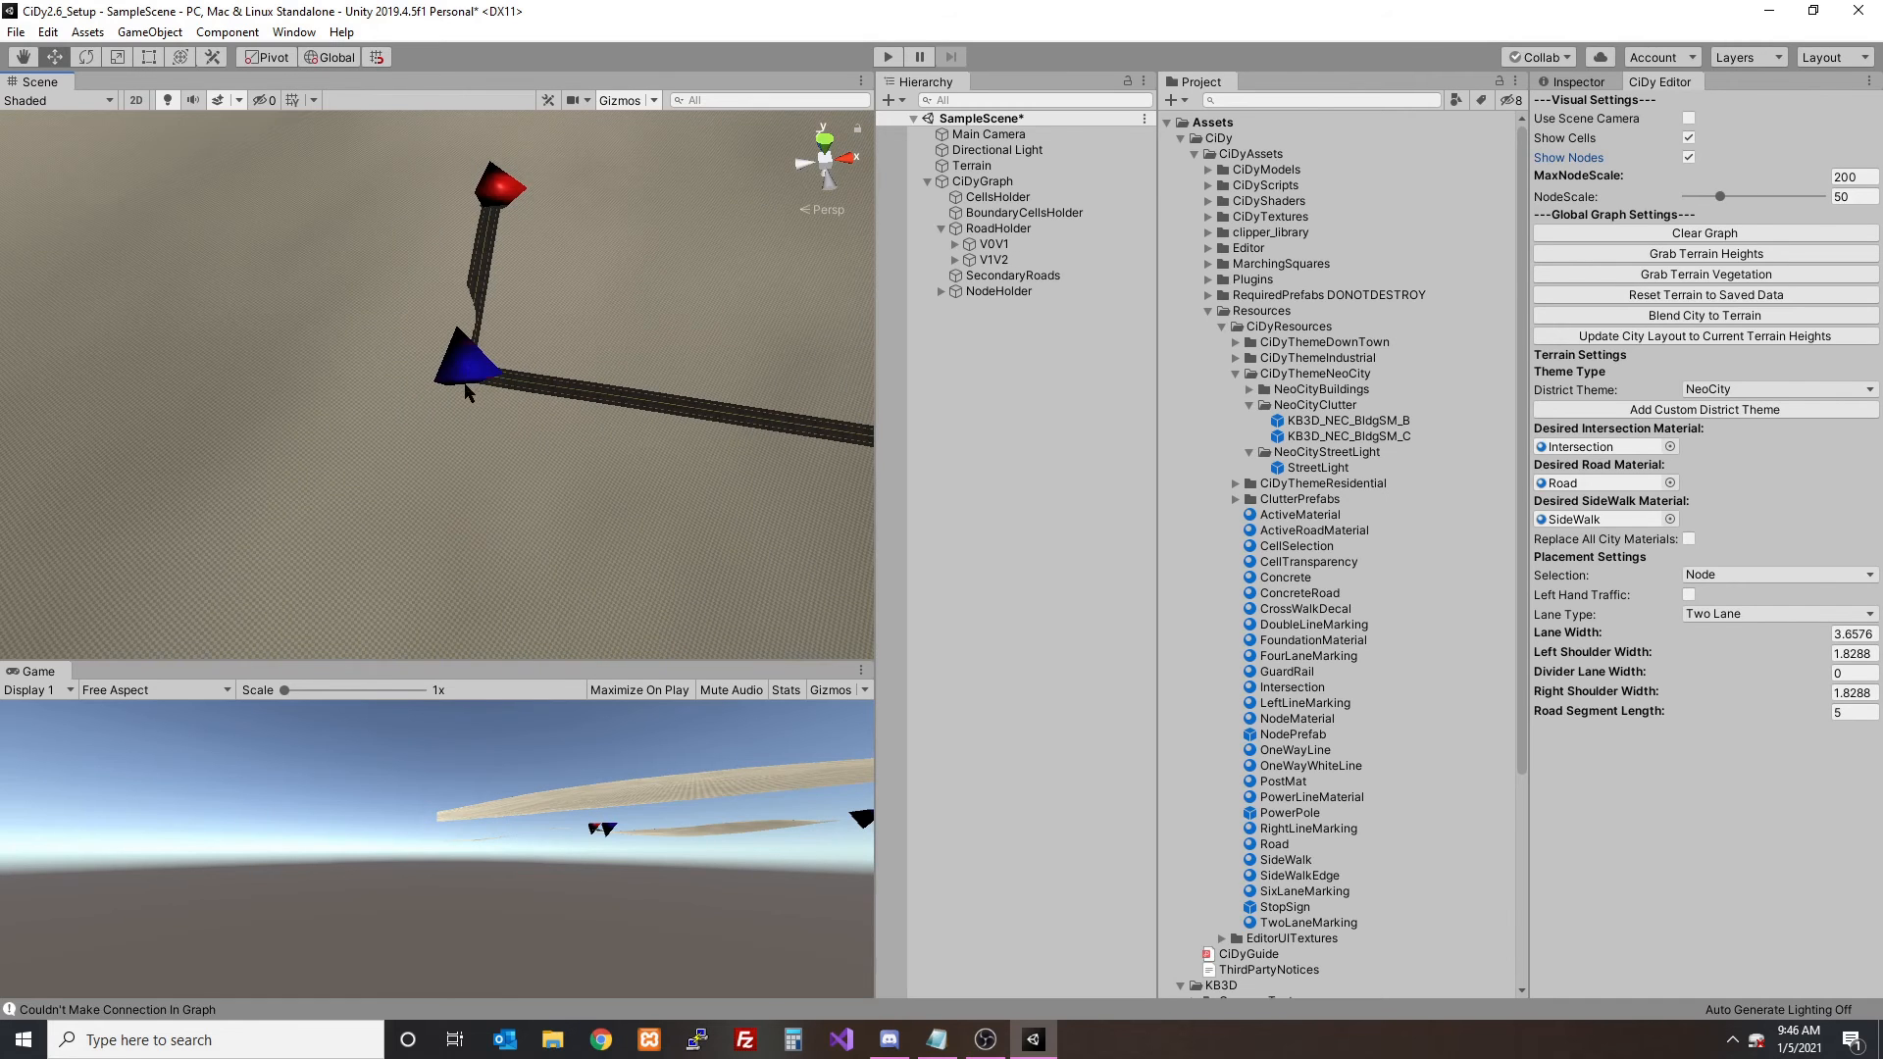
pyautogui.click(466, 381)
pyautogui.click(418, 569)
pyautogui.click(454, 387)
pyautogui.click(245, 331)
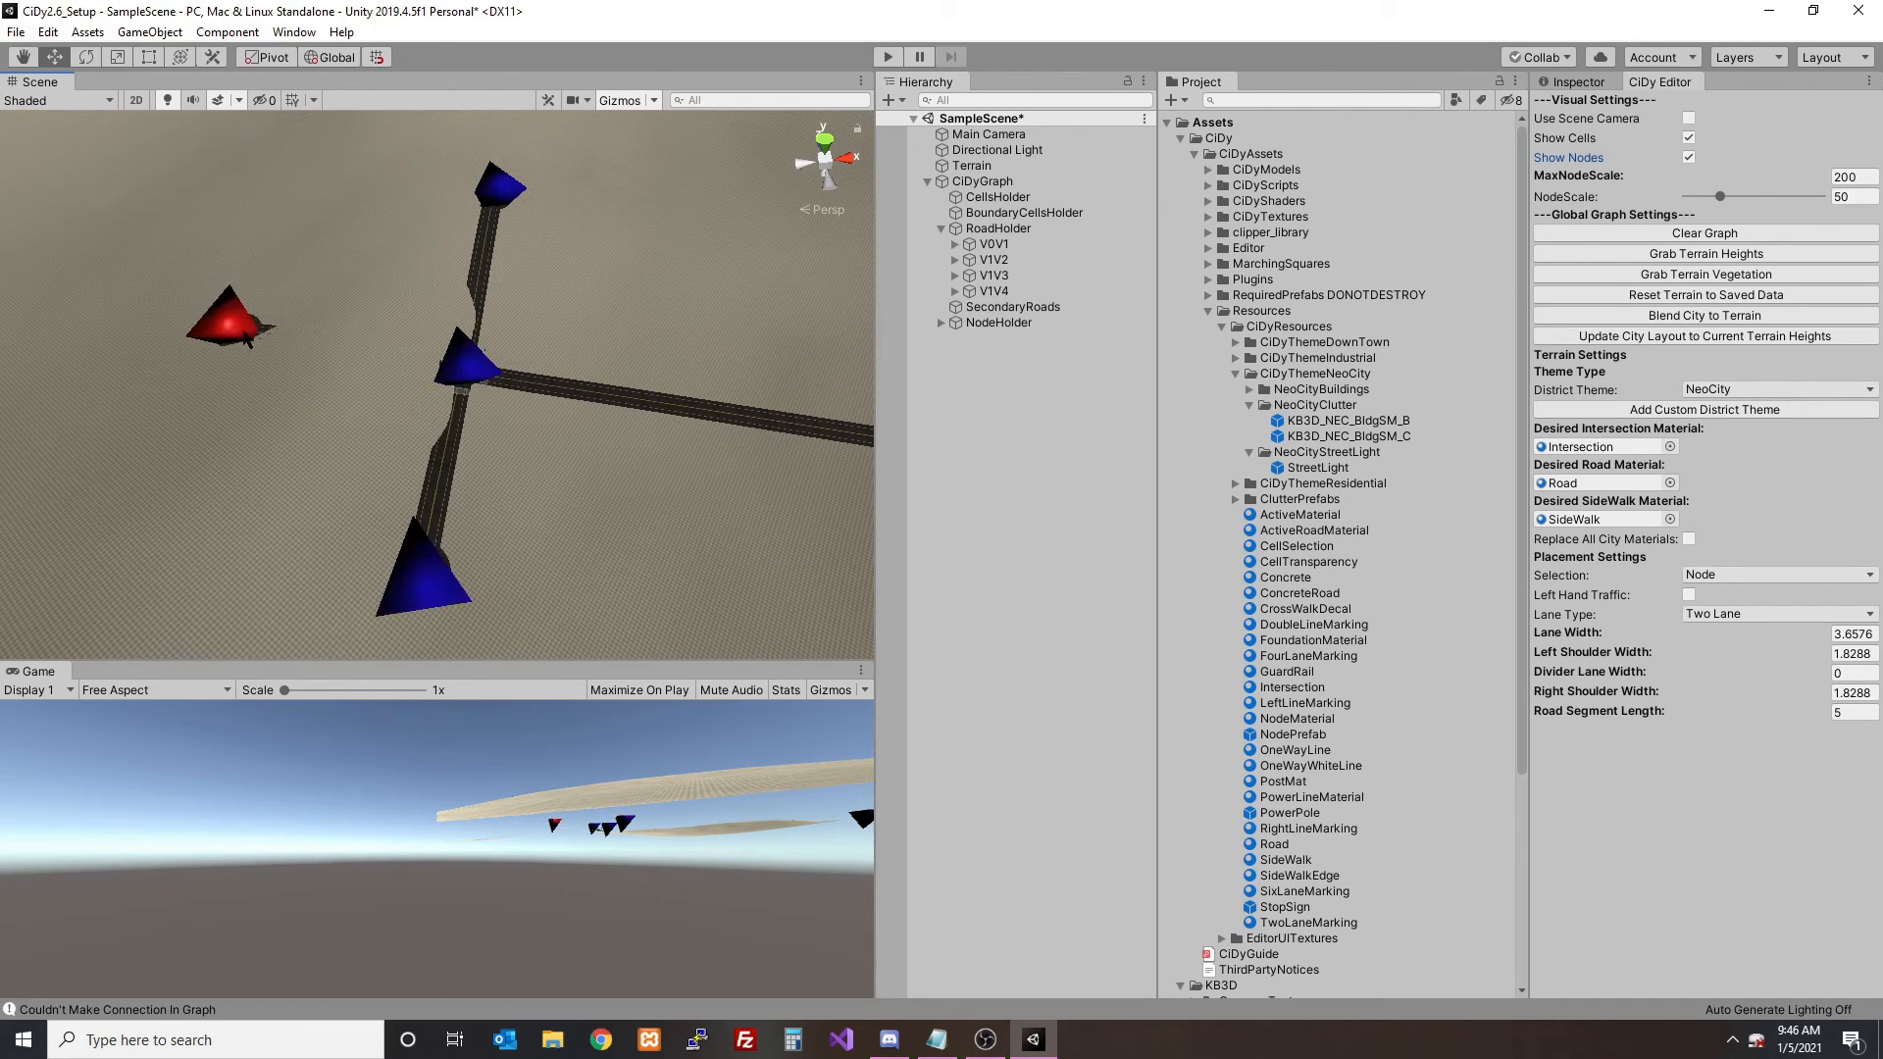
# - Hide the nodes and blend the four-way intersection to the terrain
pyautogui.click(1694, 160)
pyautogui.keyDown('alt'); pyautogui.moveTo(587, 355); pyautogui.dragTo(423, 305); pyautogui.keyUp('alt')
pyautogui.scroll(10, 423, 305)
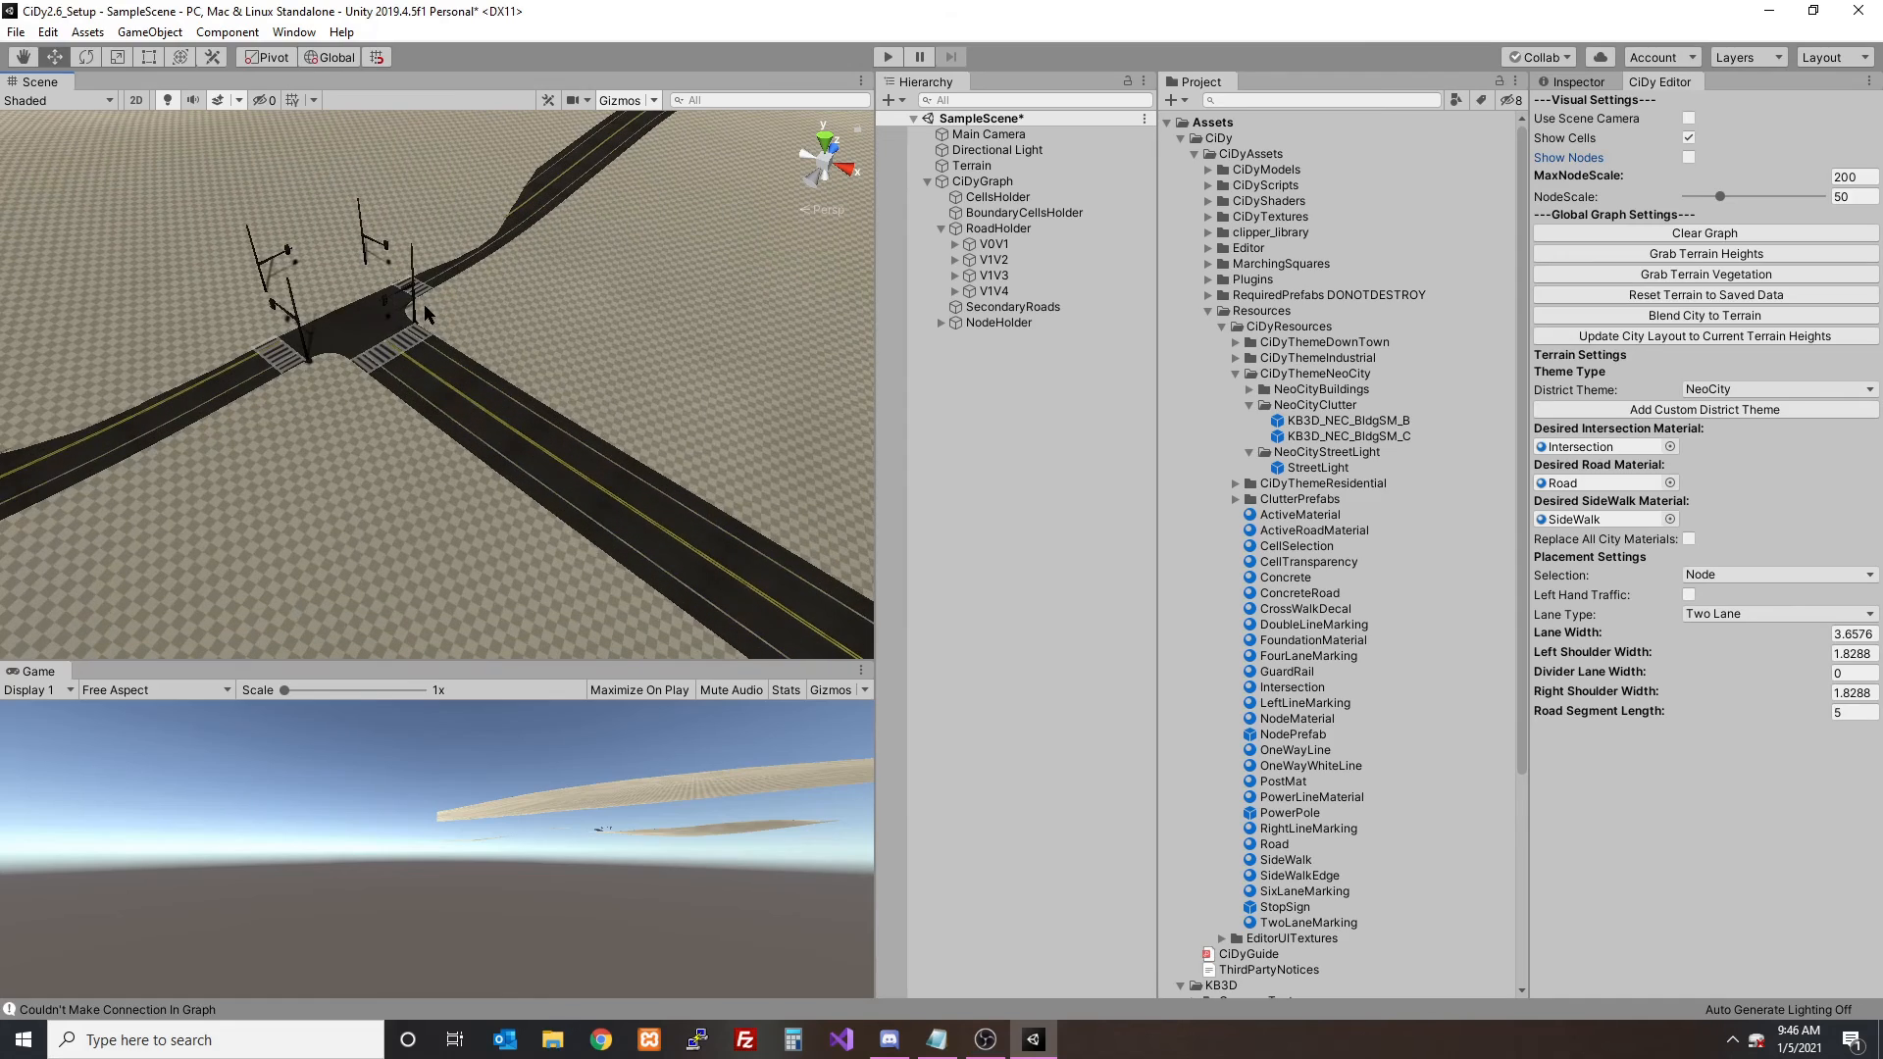
pyautogui.click(1699, 315)
pyautogui.click(1001, 563)
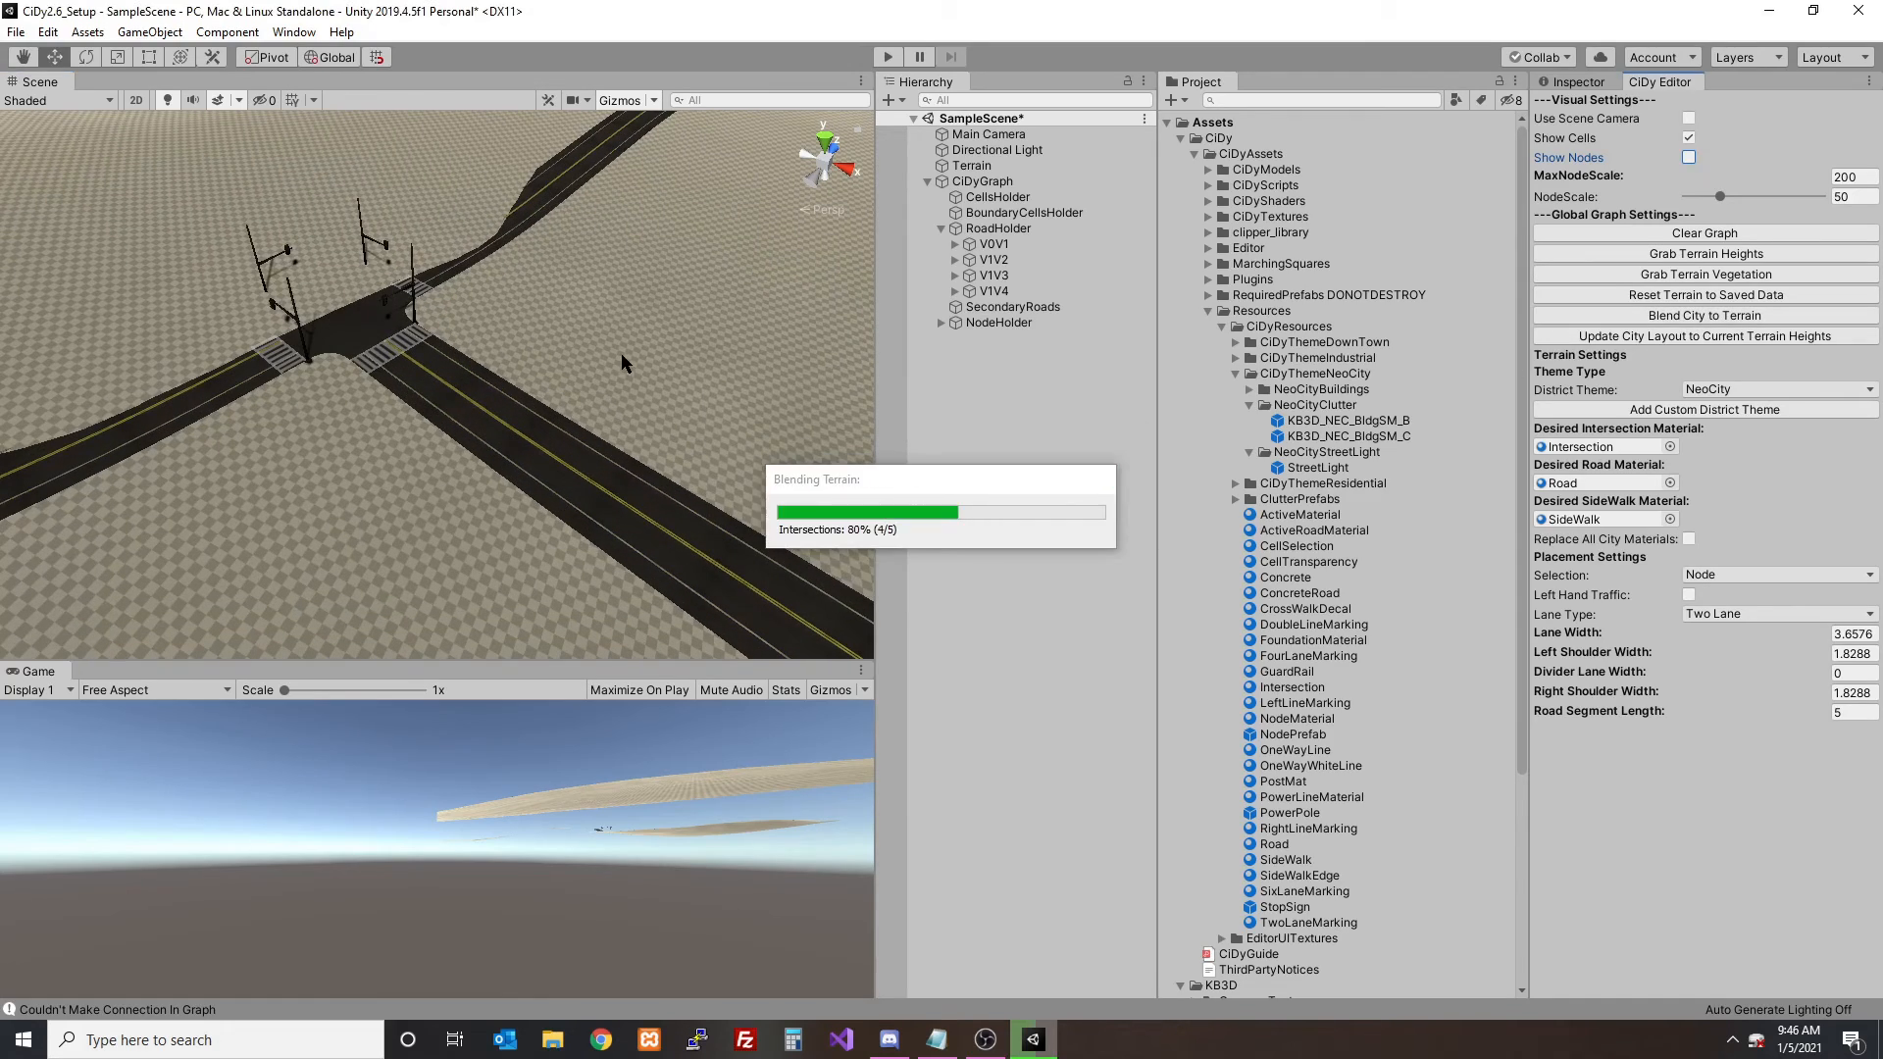
pyautogui.moveTo(480, 343)
pyautogui.keyDown('alt'); pyautogui.mouseDown()
pyautogui.moveTo(529, 357)
pyautogui.moveTo(503, 356)
pyautogui.mouseUp(); pyautogui.keyUp('alt')
pyautogui.scroll(5, 519, 363)
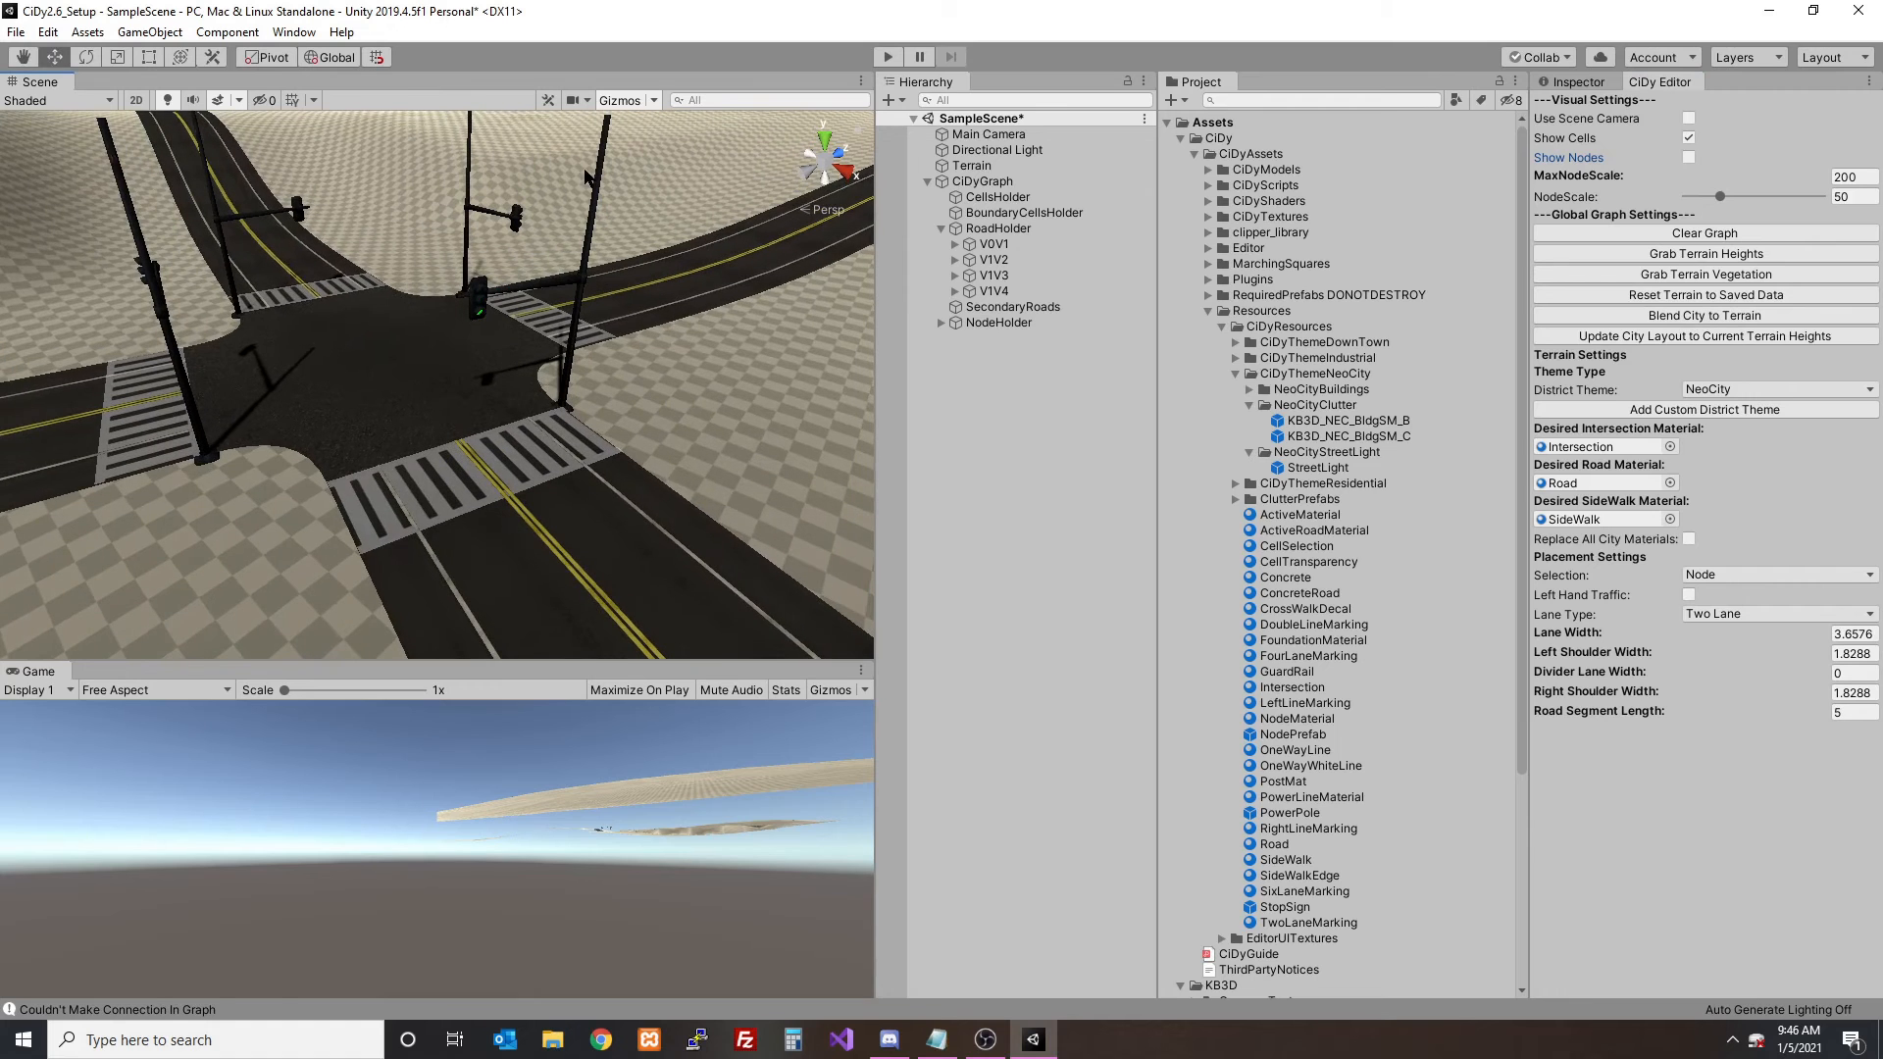
# - Select road V0V1, locate the prefab assigned as its StopSign/Light, and inspect it against the lights at the intersection
pyautogui.scroll(-8, 674, 220)
pyautogui.click(565, 500)
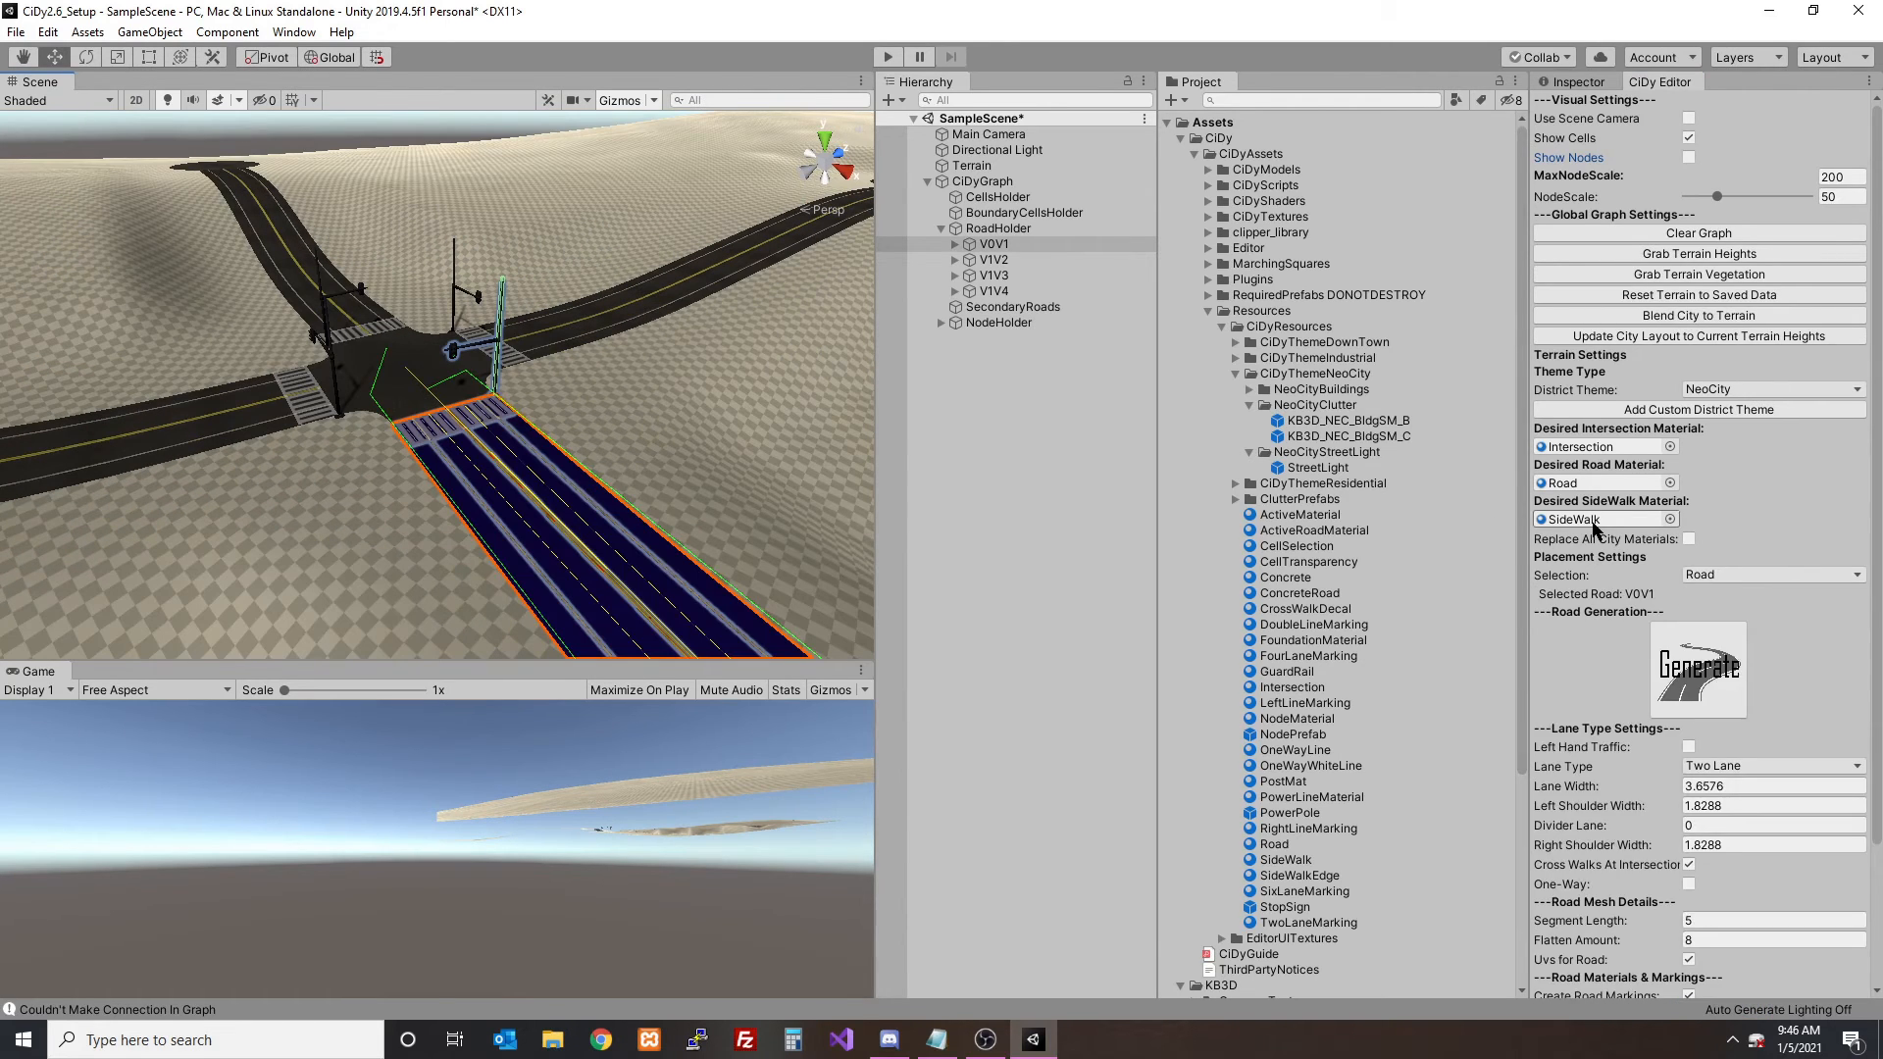
pyautogui.scroll(-3, 1639, 619)
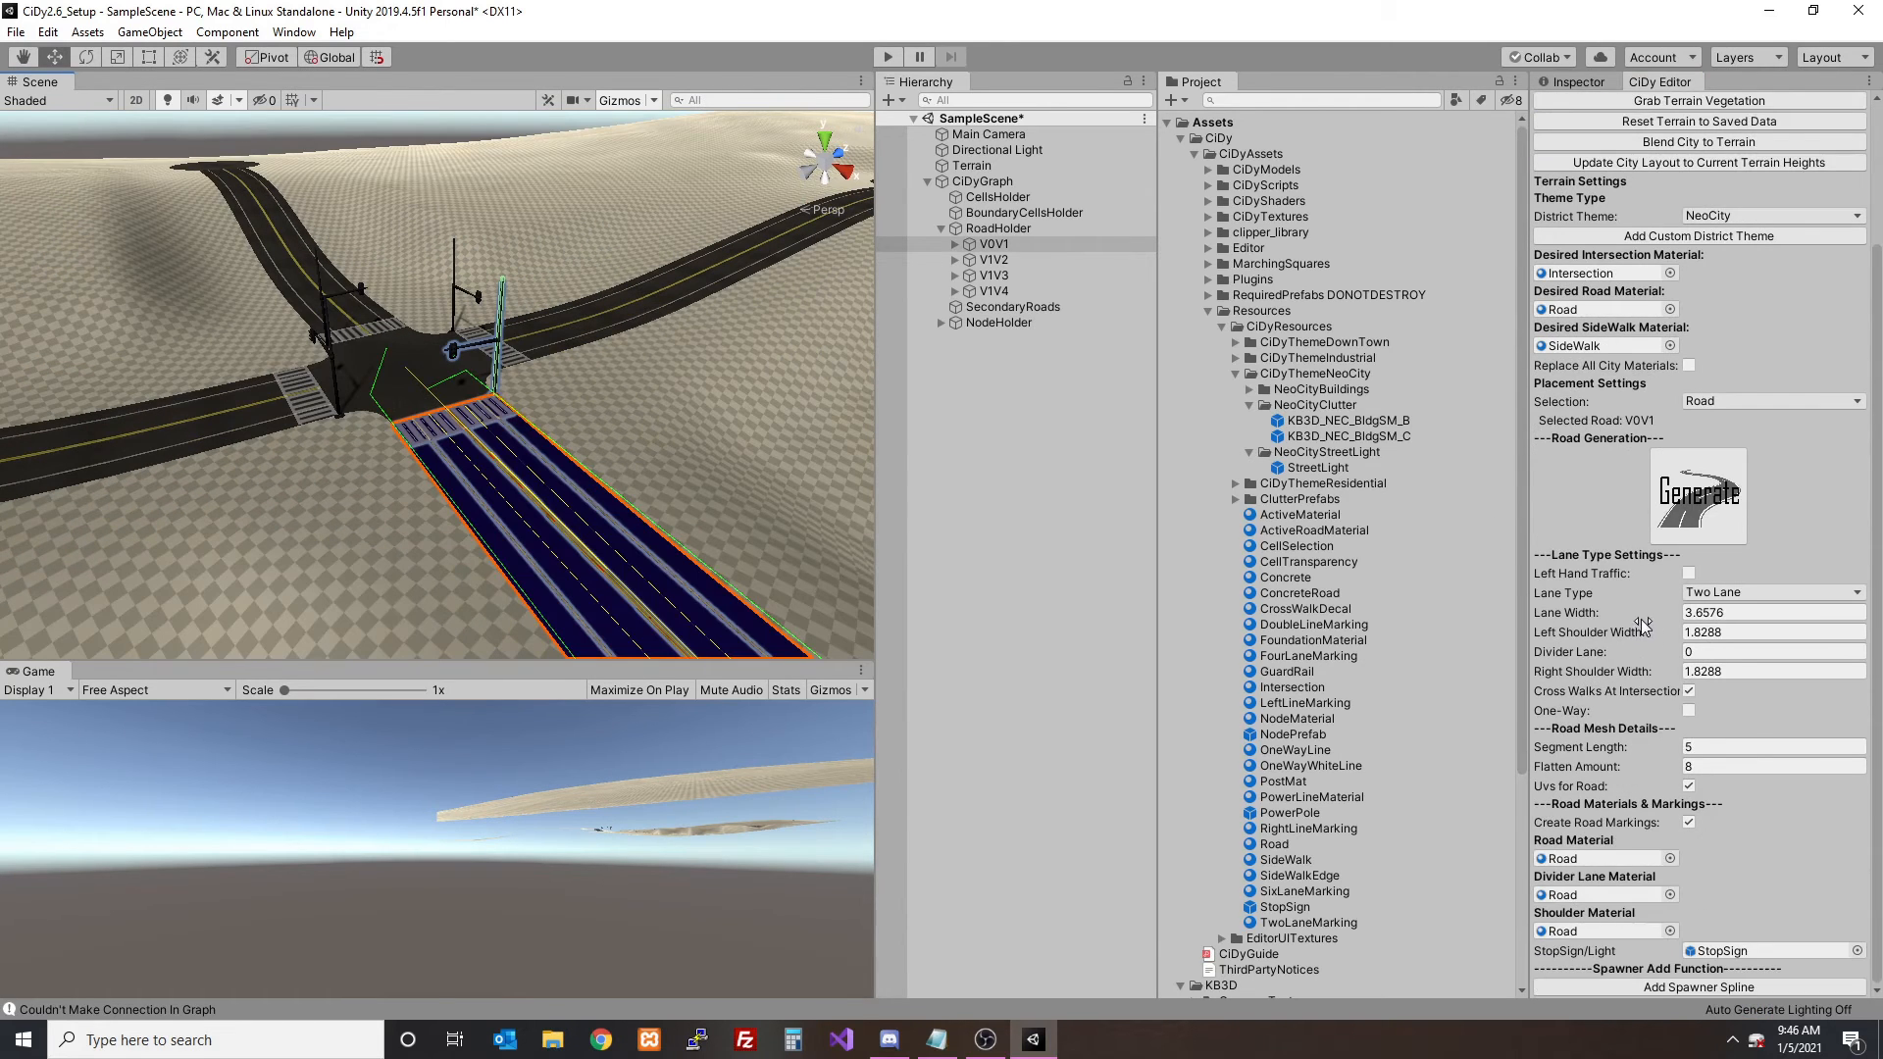
pyautogui.click(1742, 952)
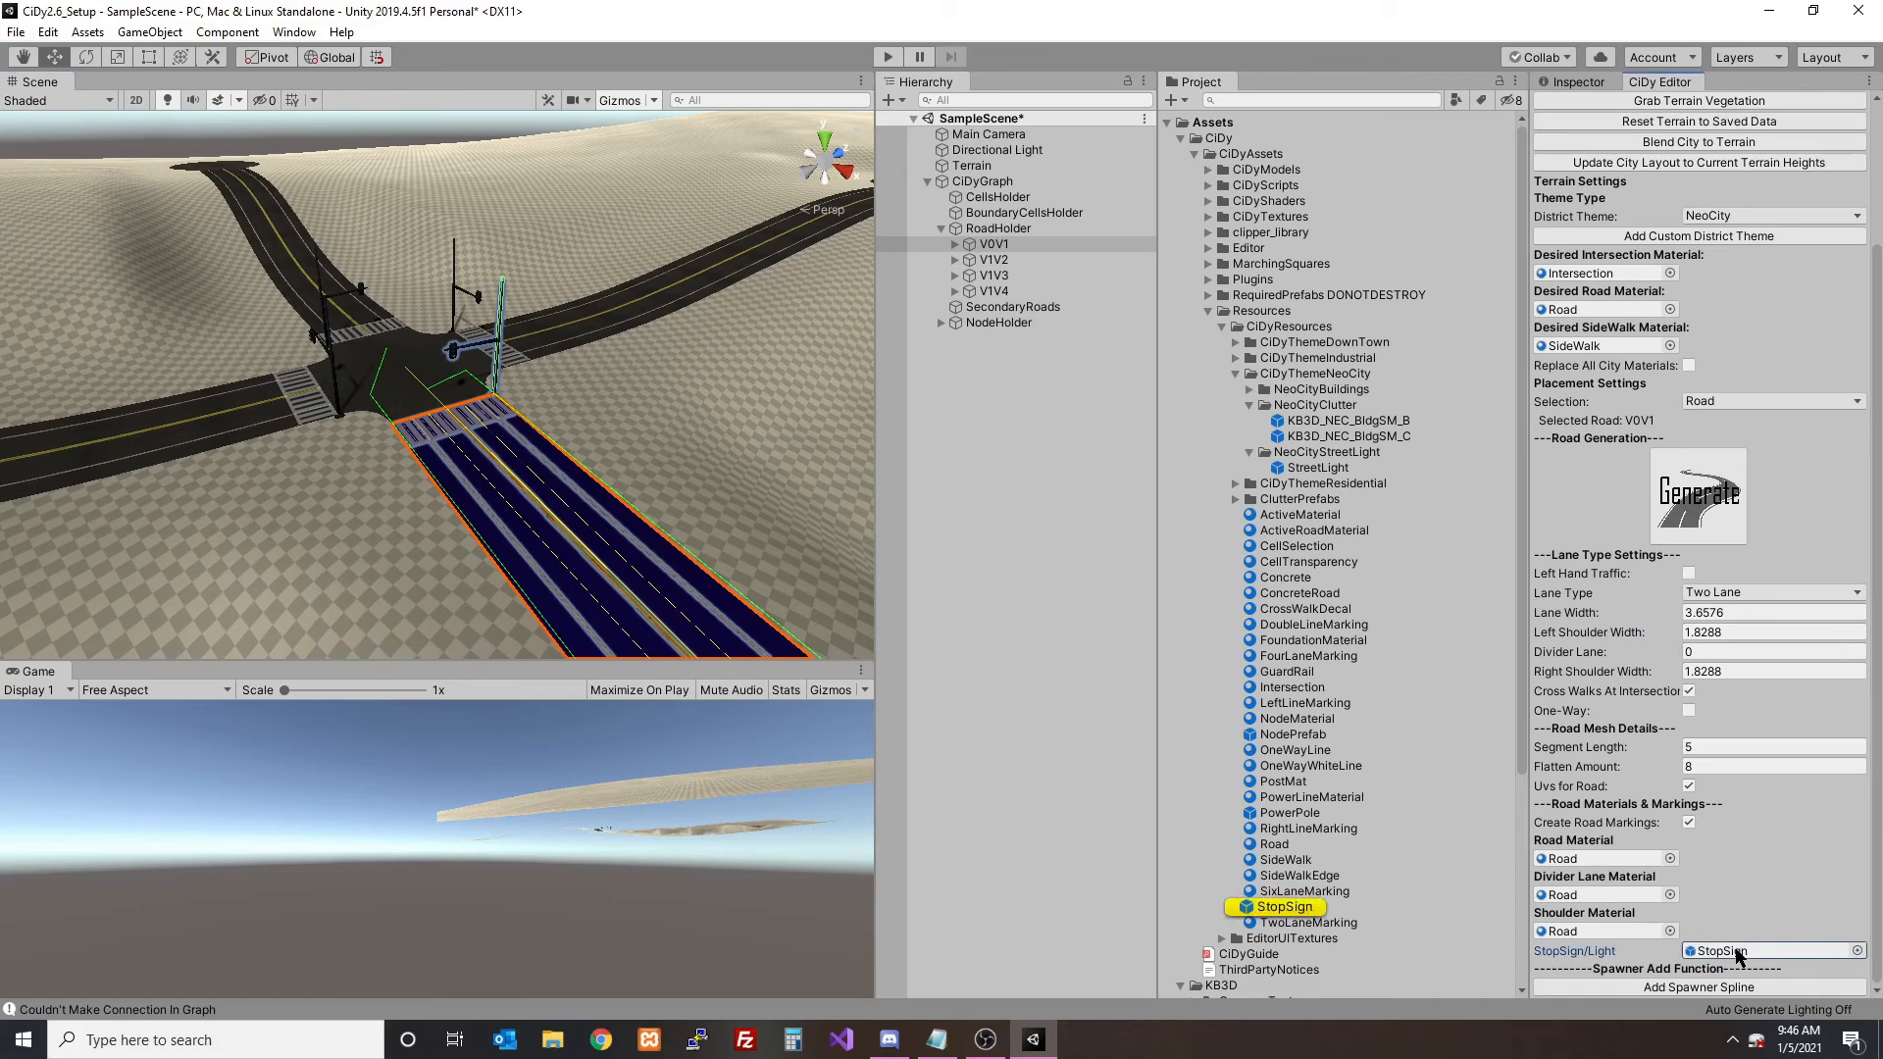
pyautogui.click(1291, 911)
pyautogui.click(1562, 86)
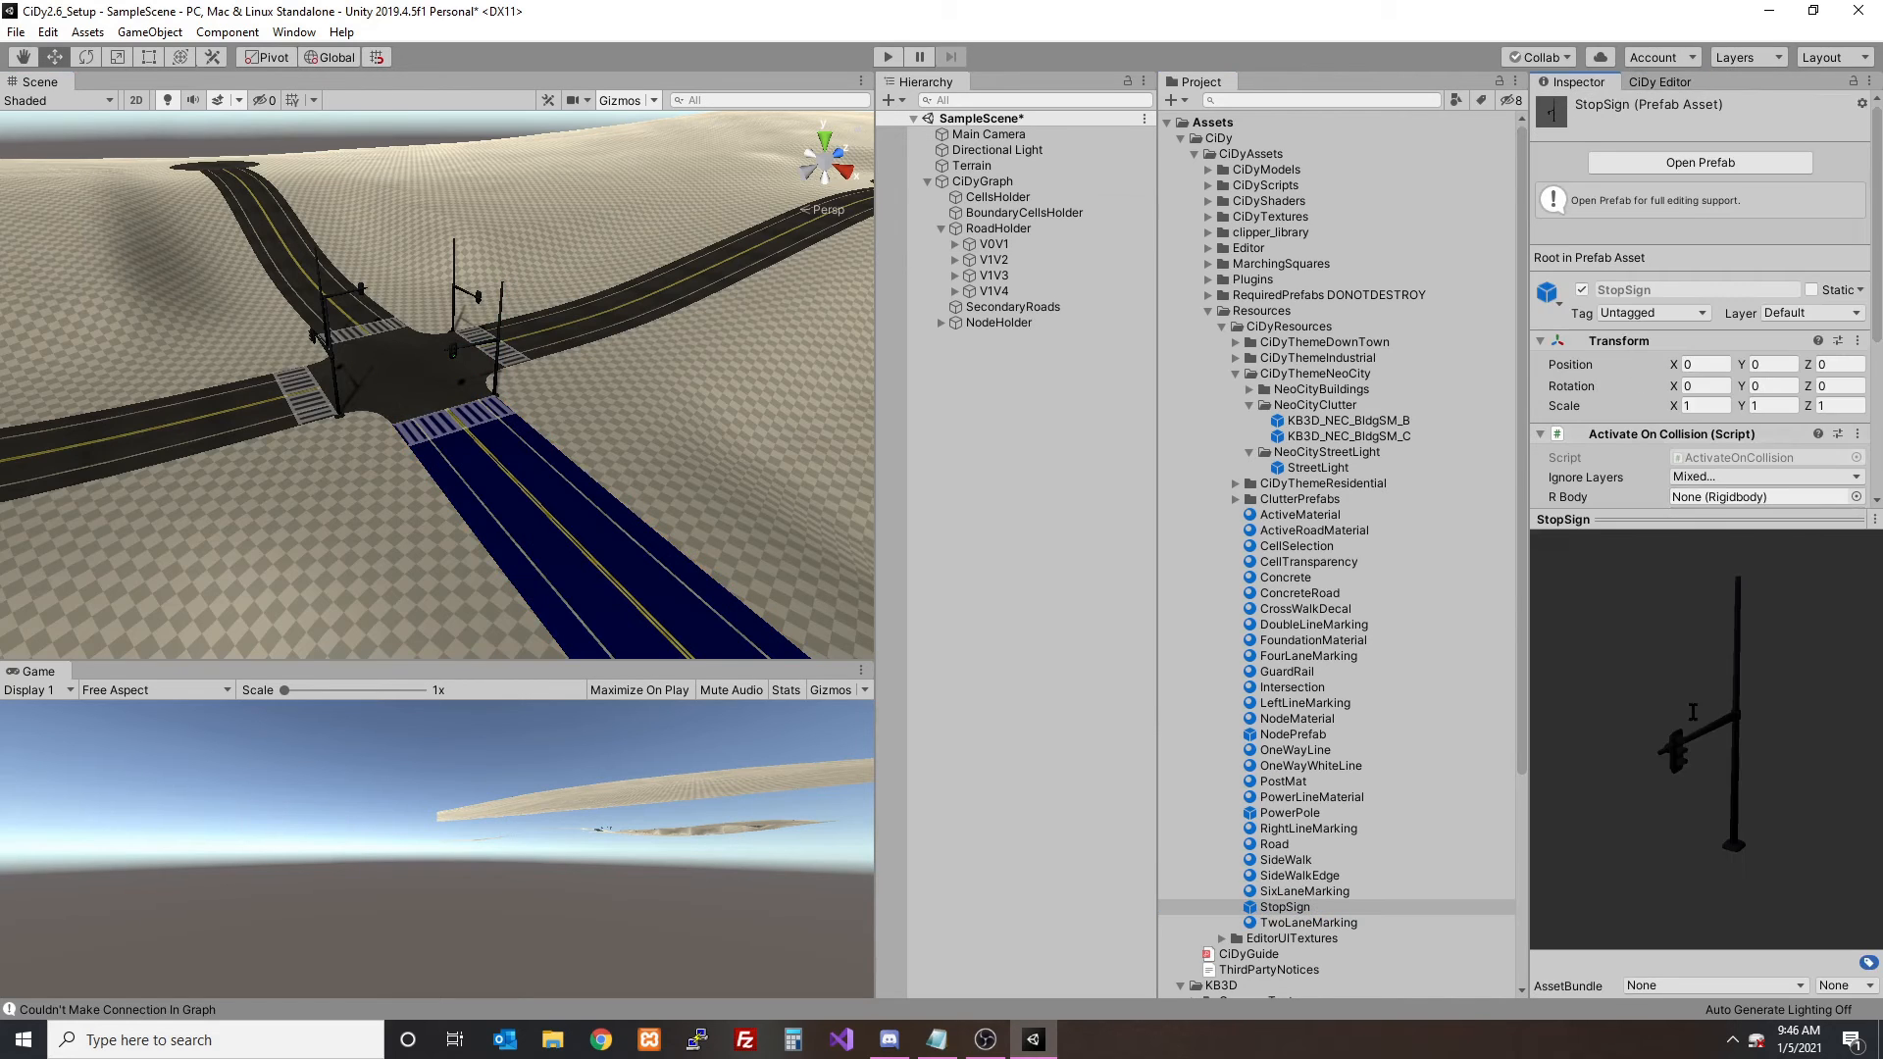
pyautogui.scroll(2, 739, 444)
pyautogui.scroll(3, 620, 429)
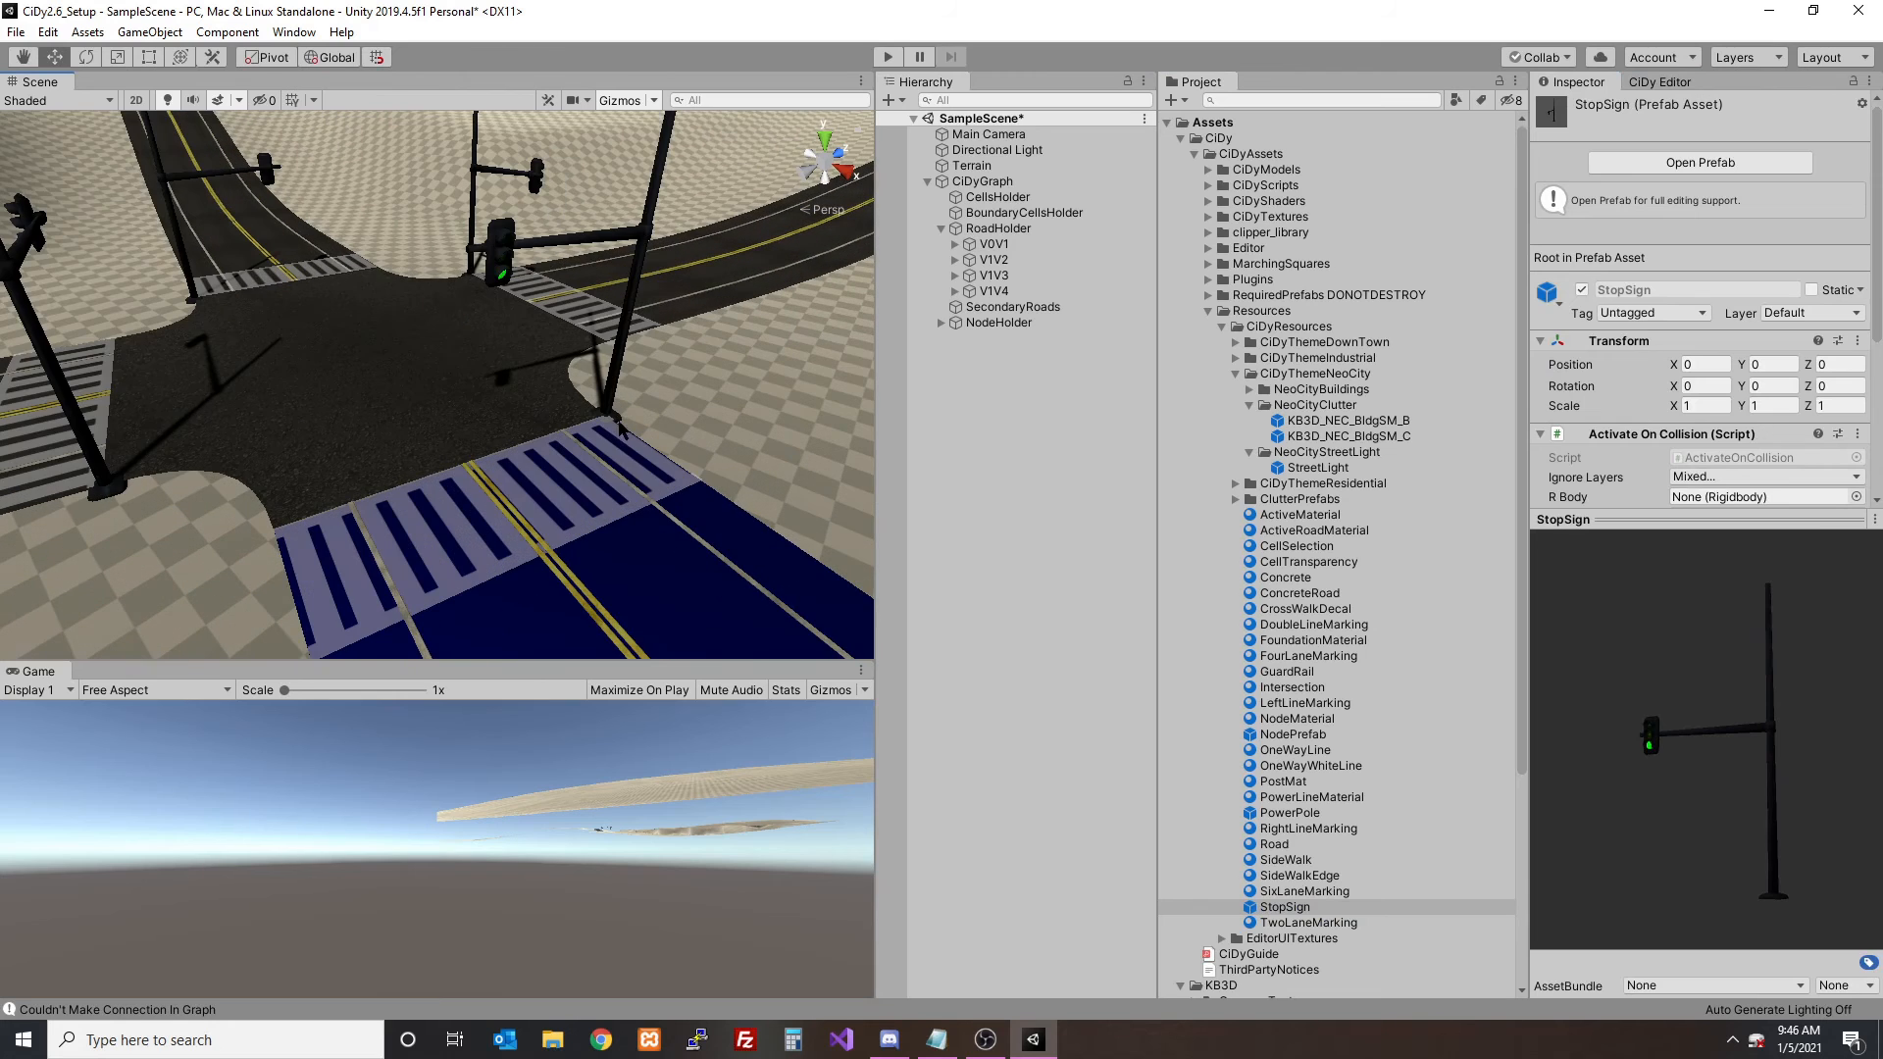
pyautogui.scroll(-5, 655, 364)
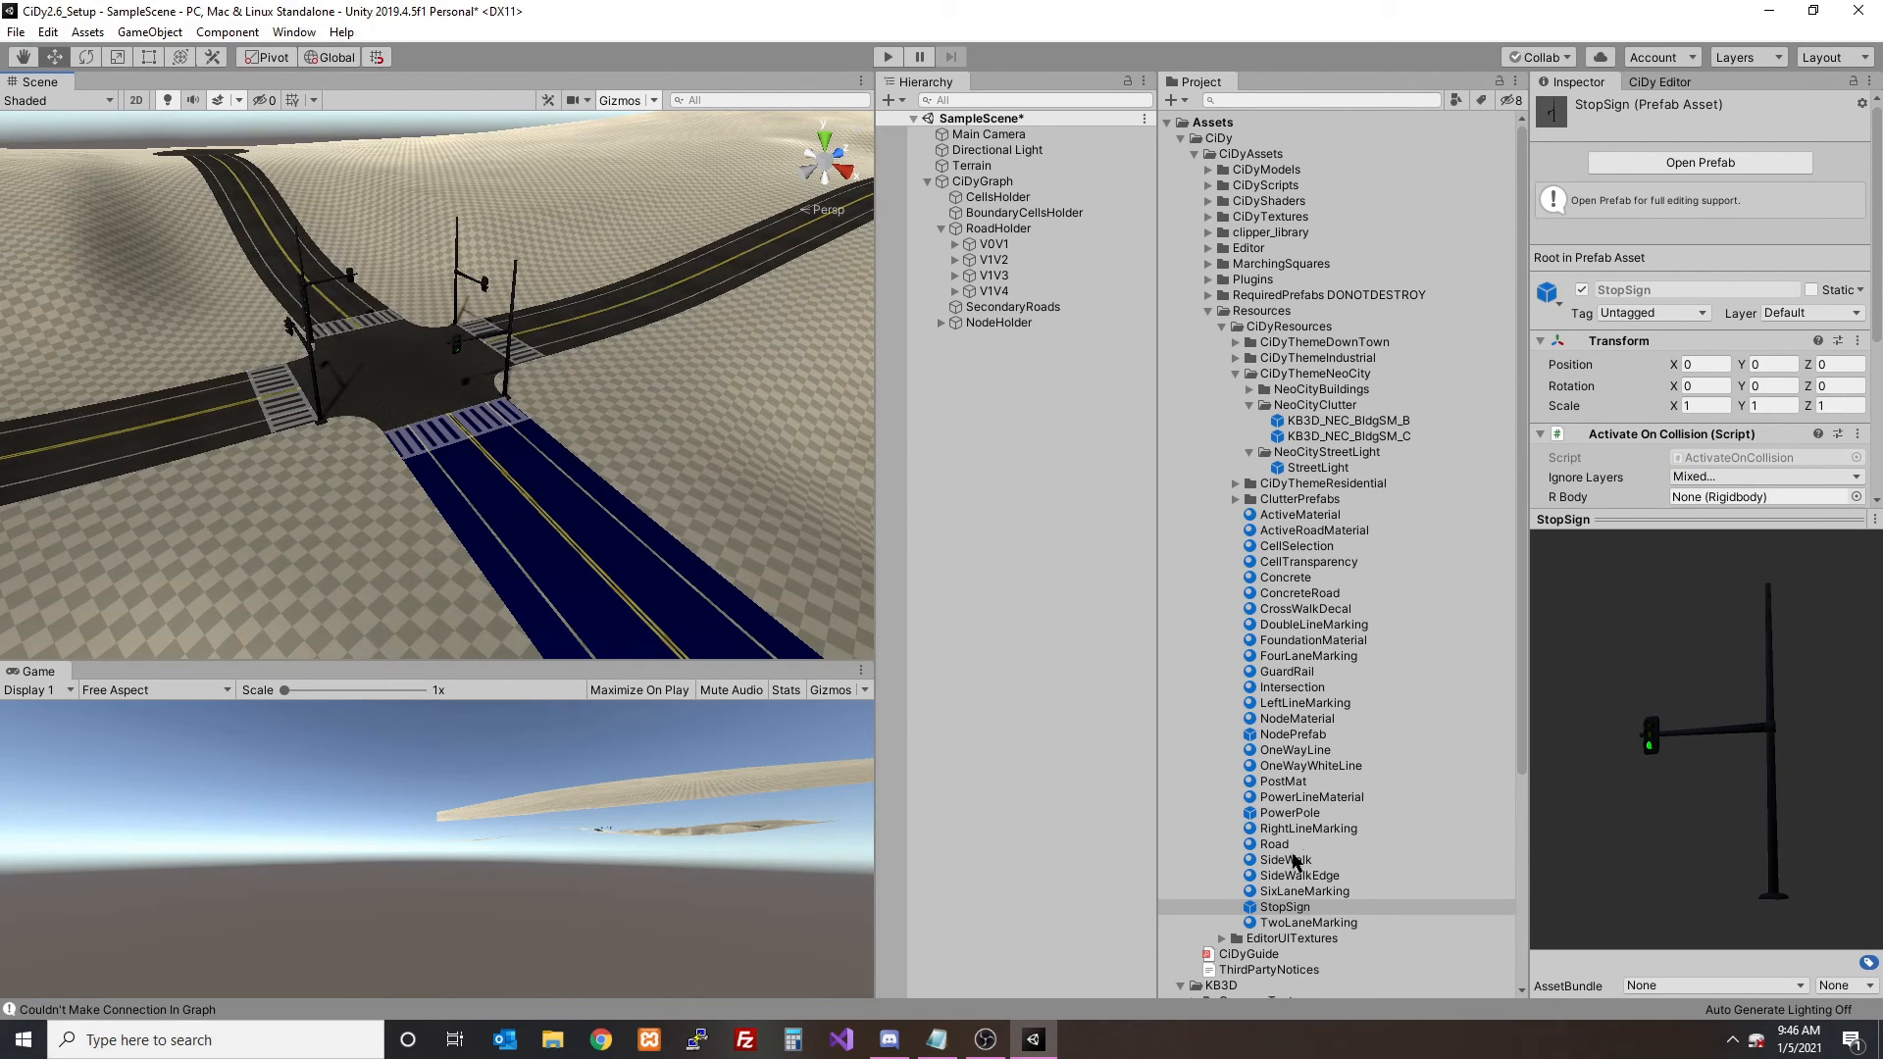
# - Search the project assets for sign and light models
pyautogui.click(1250, 101)
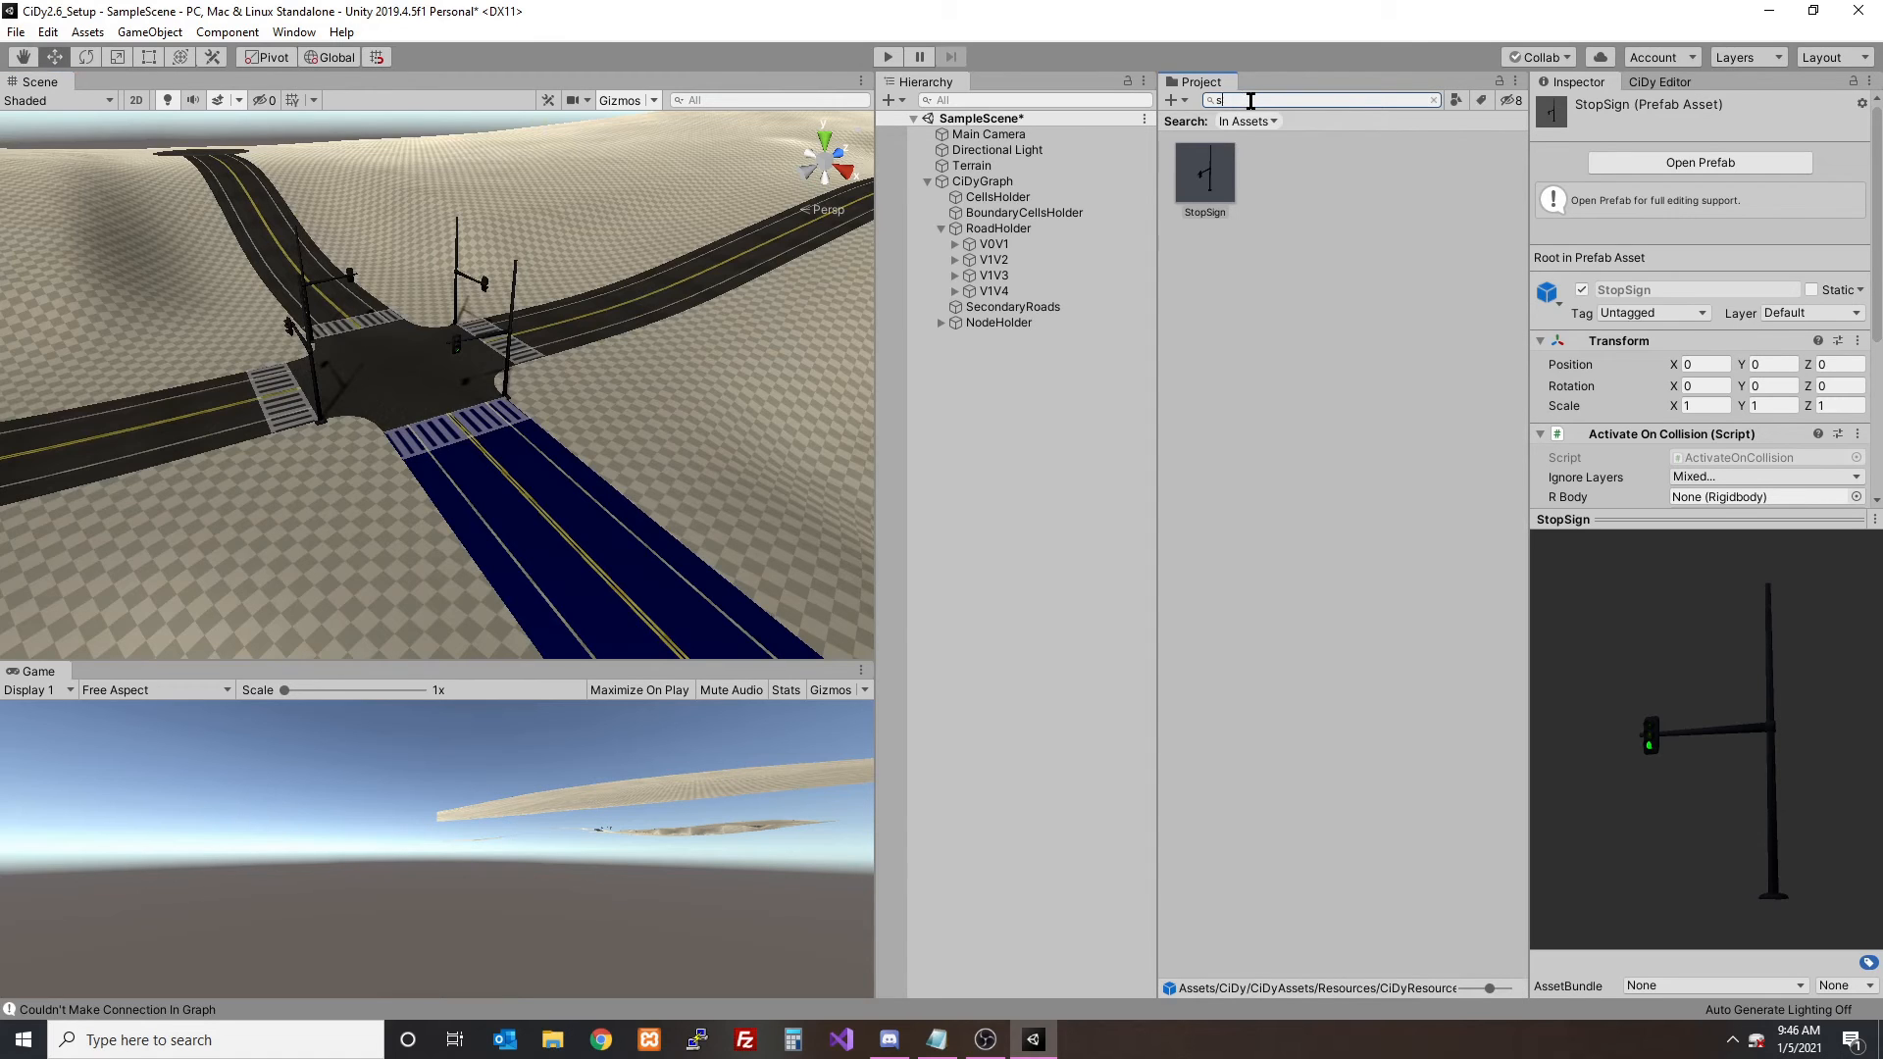
pyautogui.press('BackSpace')
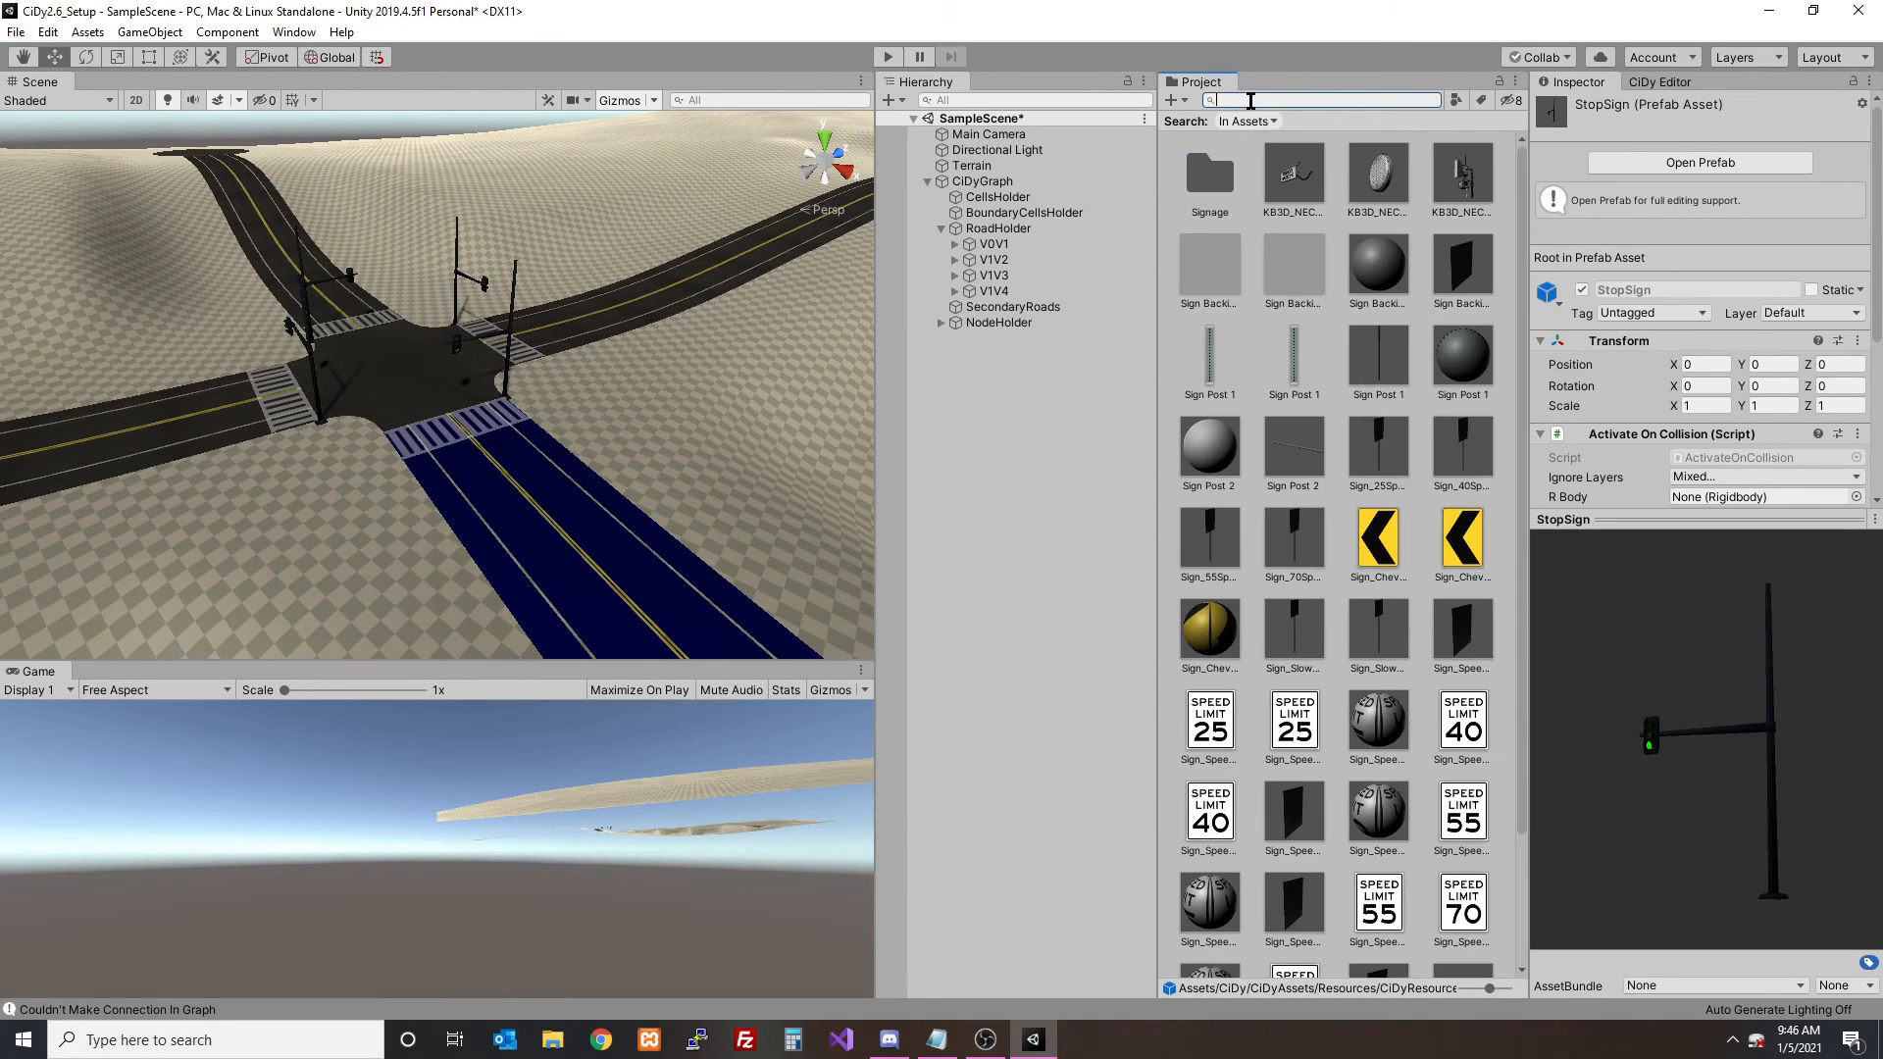
pyautogui.write('light')
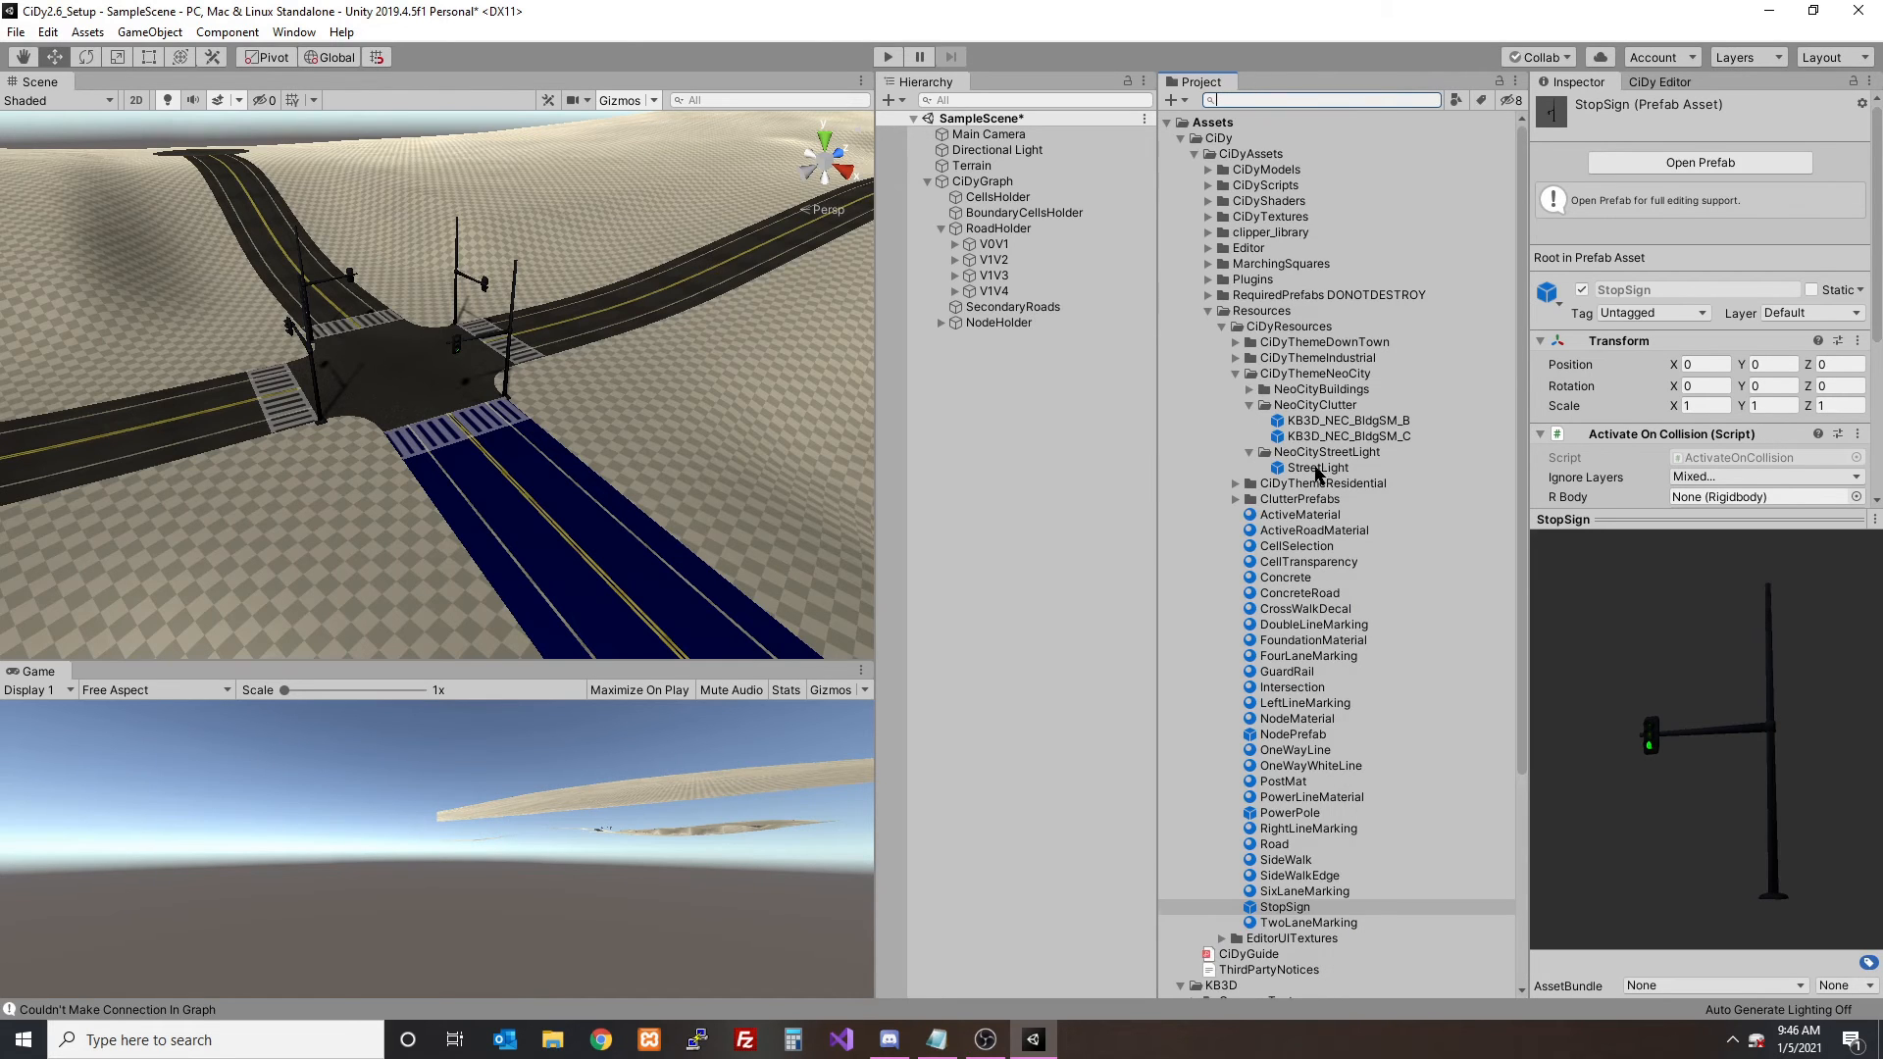
# - Rename the StreetLight prefab in the NeoCityStreetLight folder to StopSign
pyautogui.click(1317, 469)
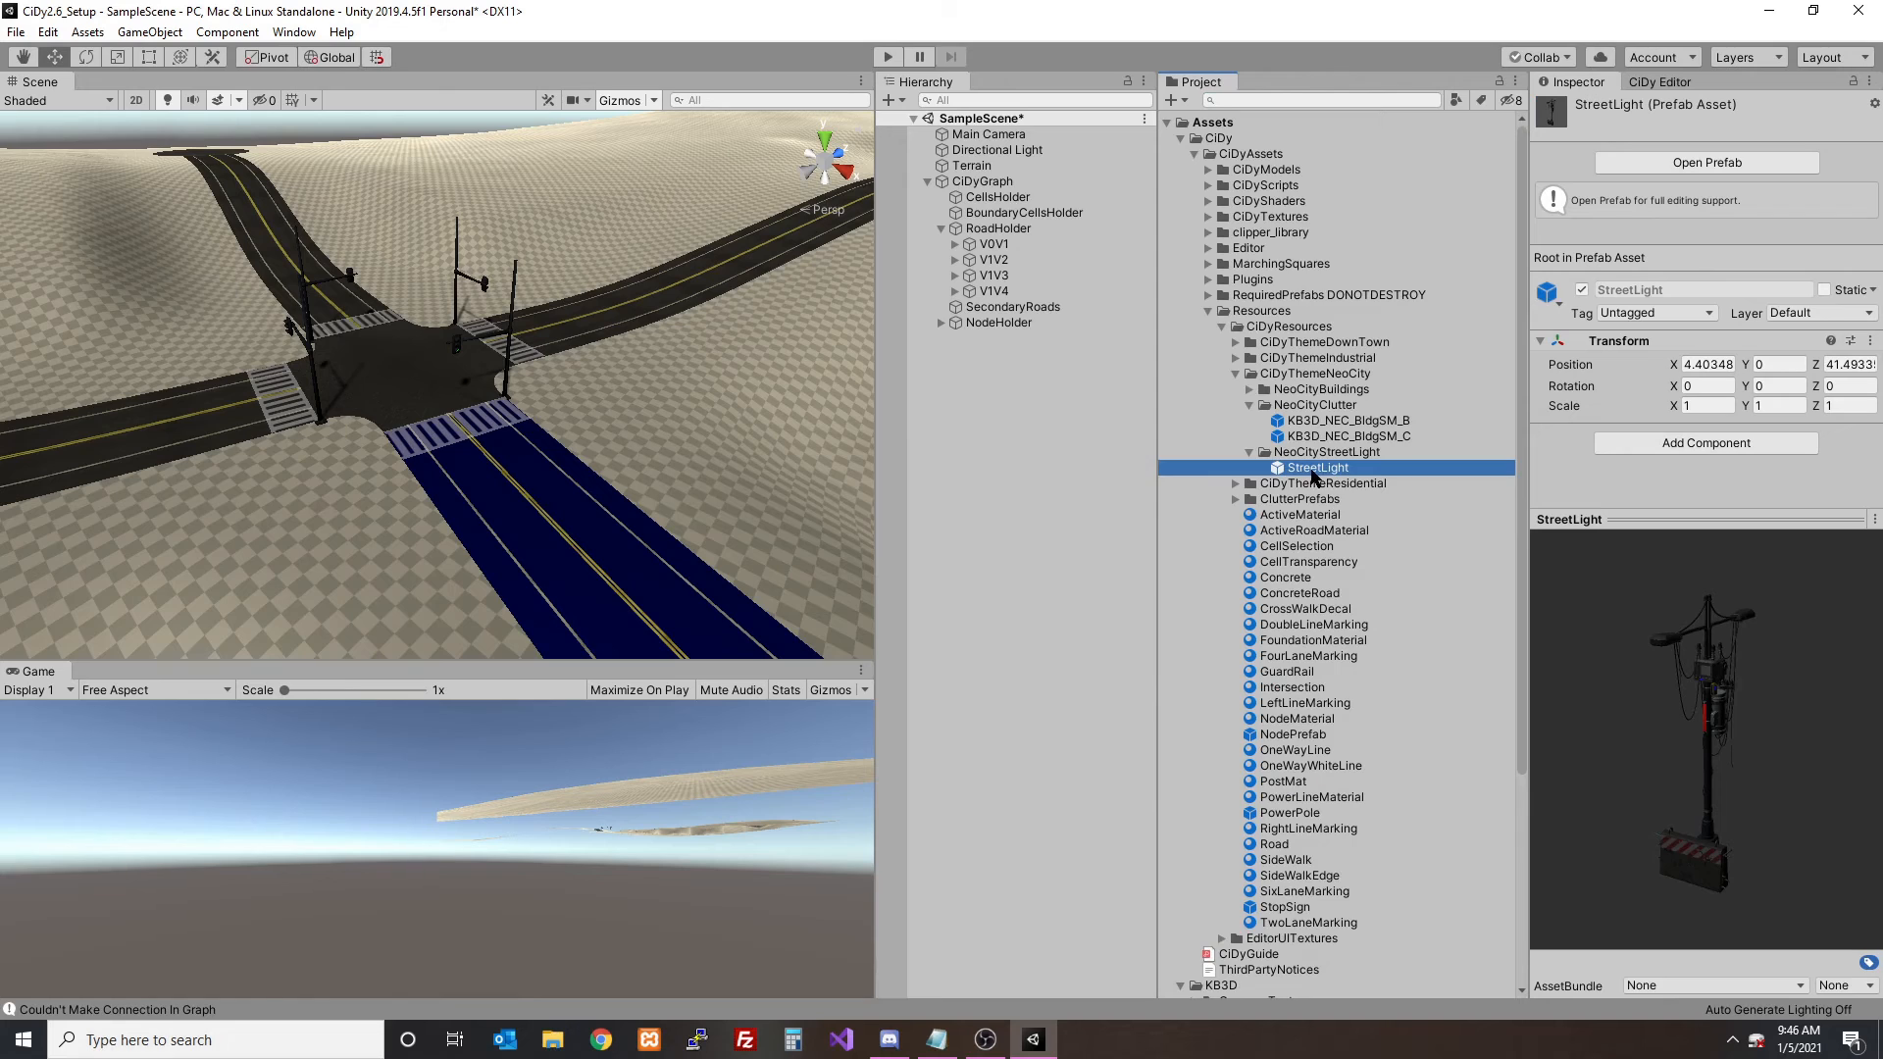
pyautogui.click(1312, 470)
pyautogui.write('StopSign')
pyautogui.press('Return')
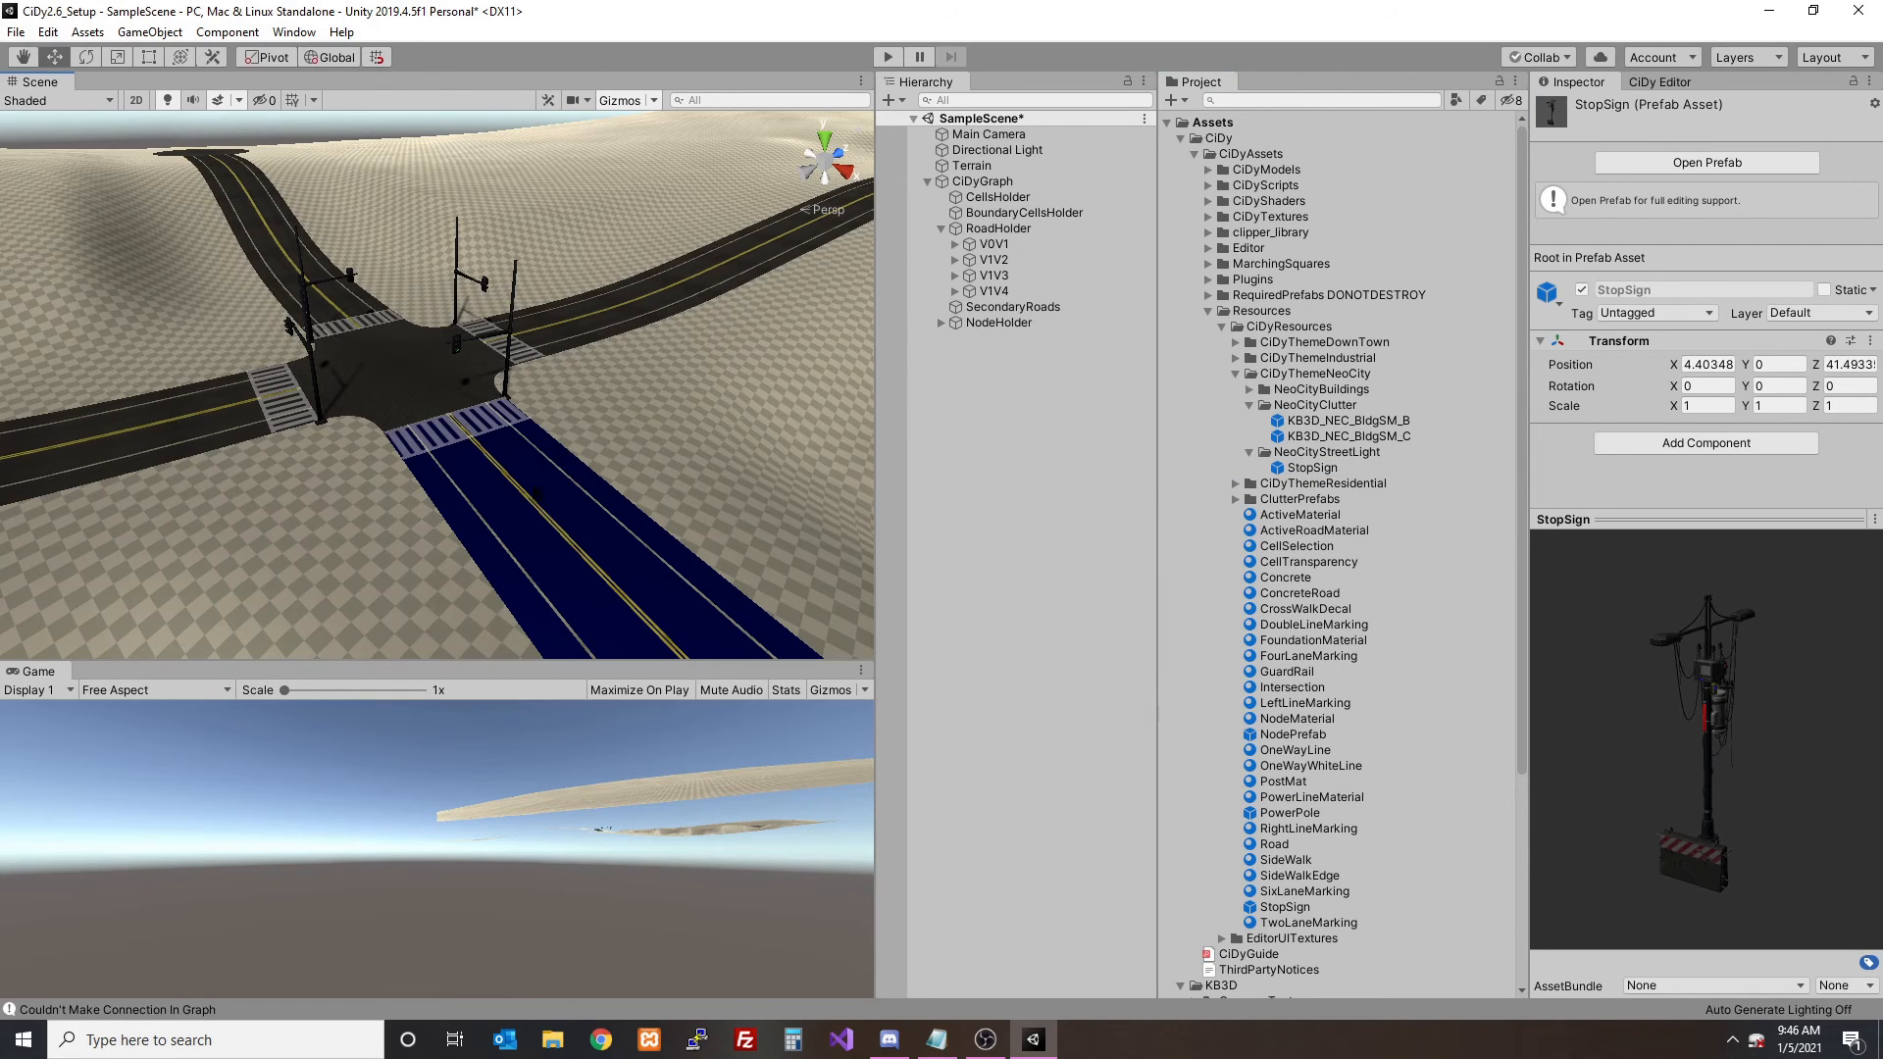
# - Assign the NeoCity StopSign prefab as road V0V1's StopSign/Light, regenerate the road, and check the intersection
pyautogui.click(536, 493)
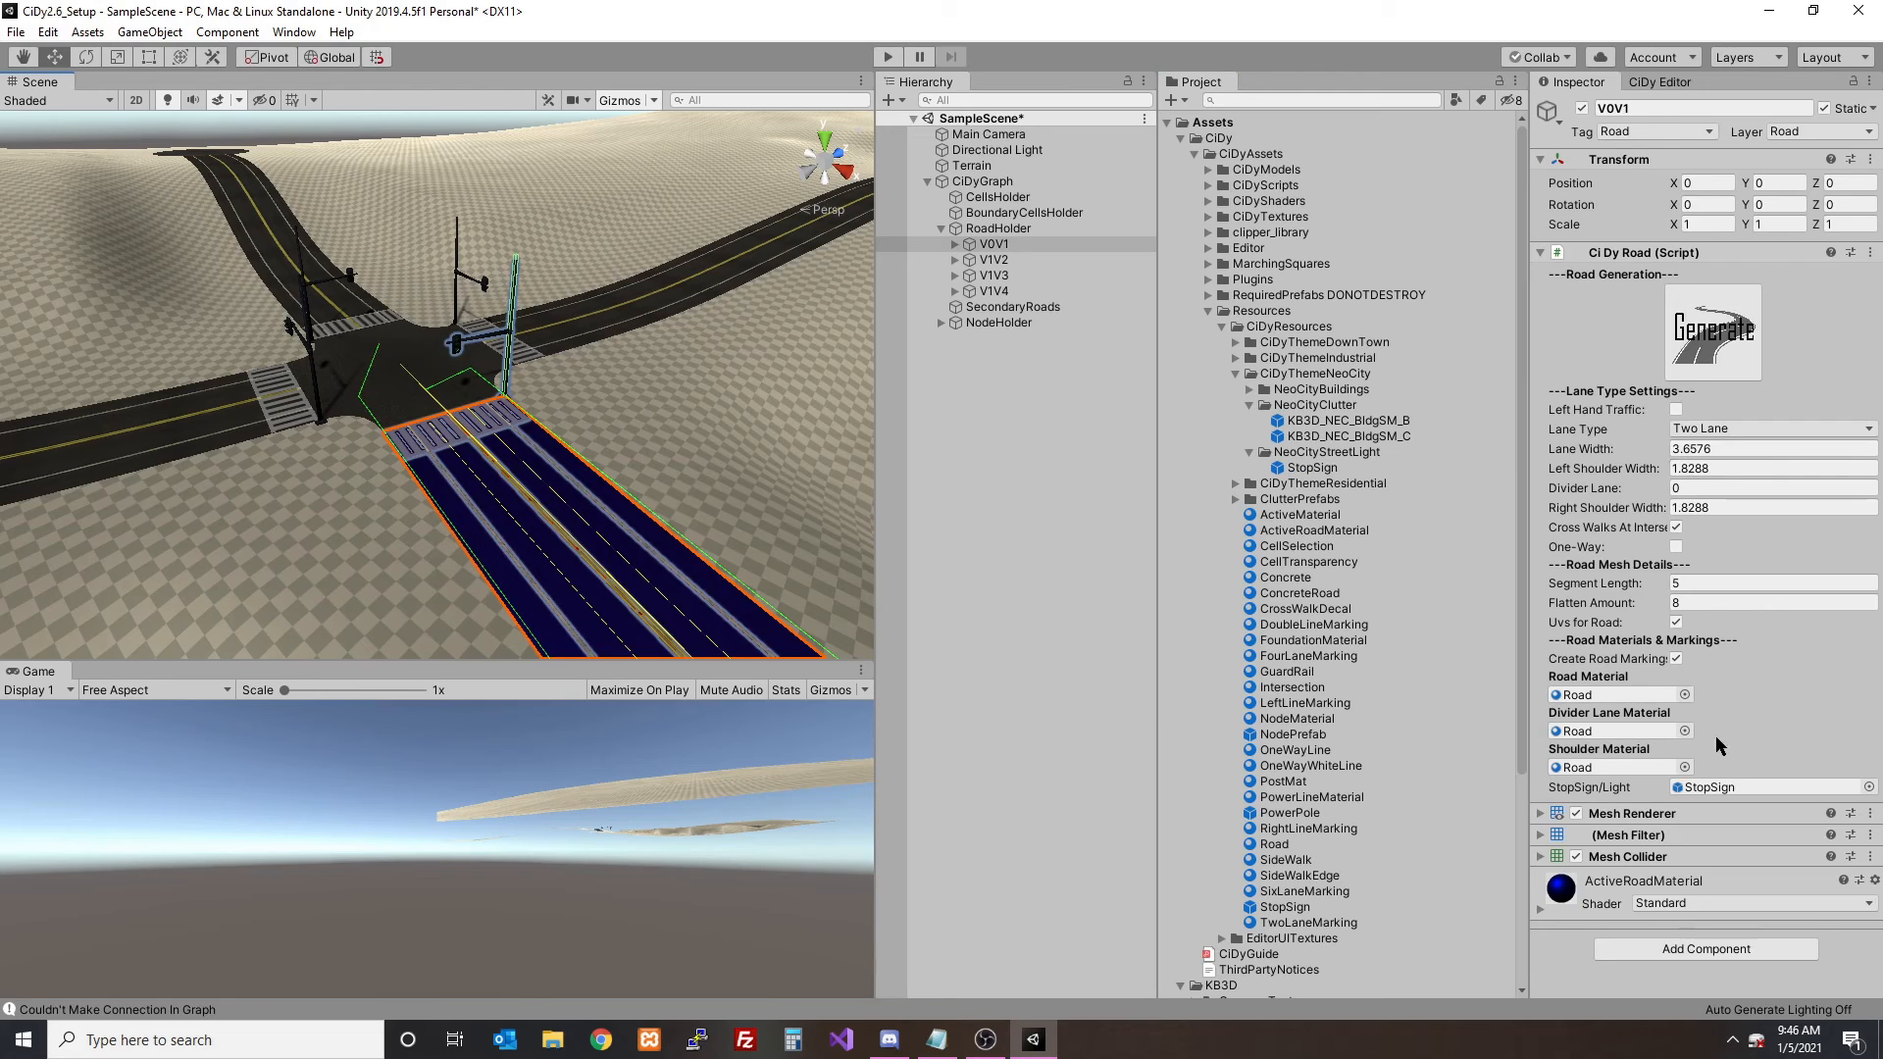
pyautogui.moveTo(1314, 469); pyautogui.dragTo(1755, 787)
pyautogui.click(1712, 331)
pyautogui.press('w')
pyautogui.moveTo(533, 408); pyautogui.dragTo(589, 424, button='right')
pyautogui.moveTo(345, 435); pyautogui.dragTo(444, 449, button='middle')
pyautogui.scroll(-10, 444, 449)
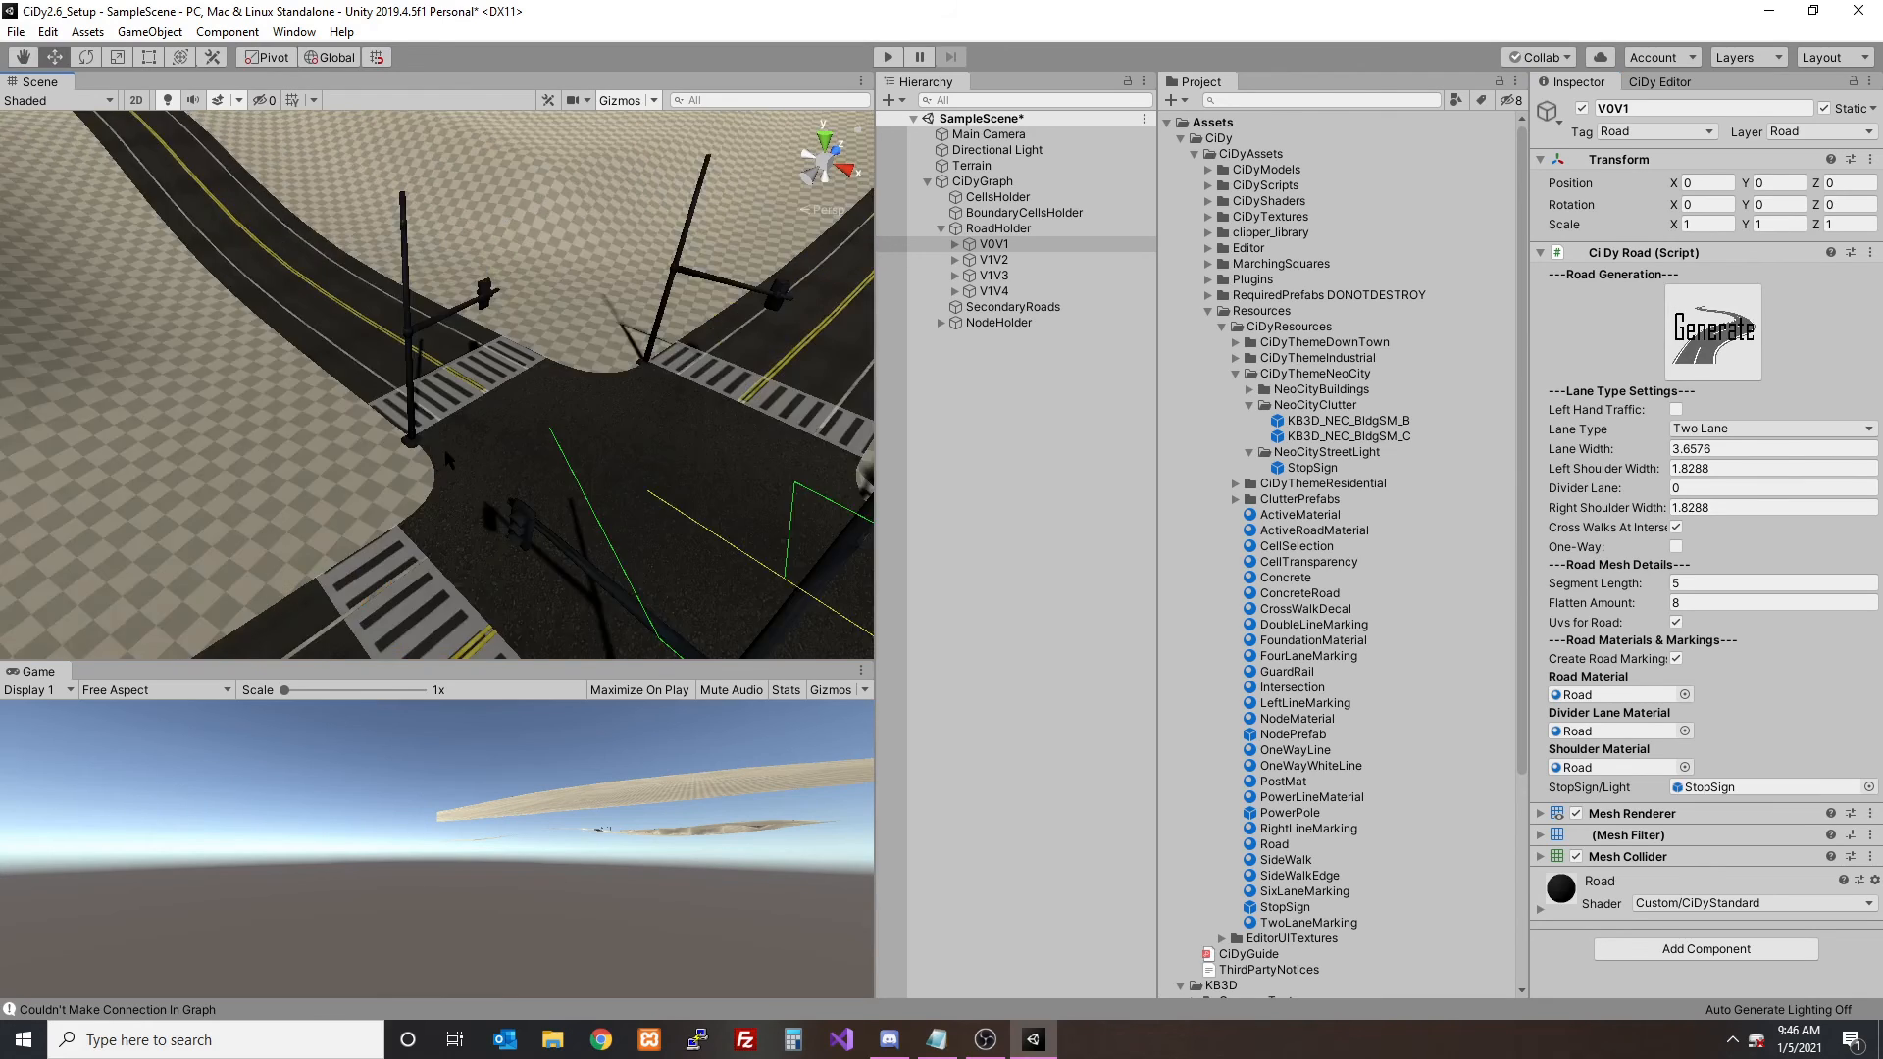
# - Reselect NeoCity as the district theme in the CiDy Editor and clear the graph
pyautogui.click(1653, 83)
pyautogui.moveTo(545, 348); pyautogui.dragTo(434, 309, button='middle')
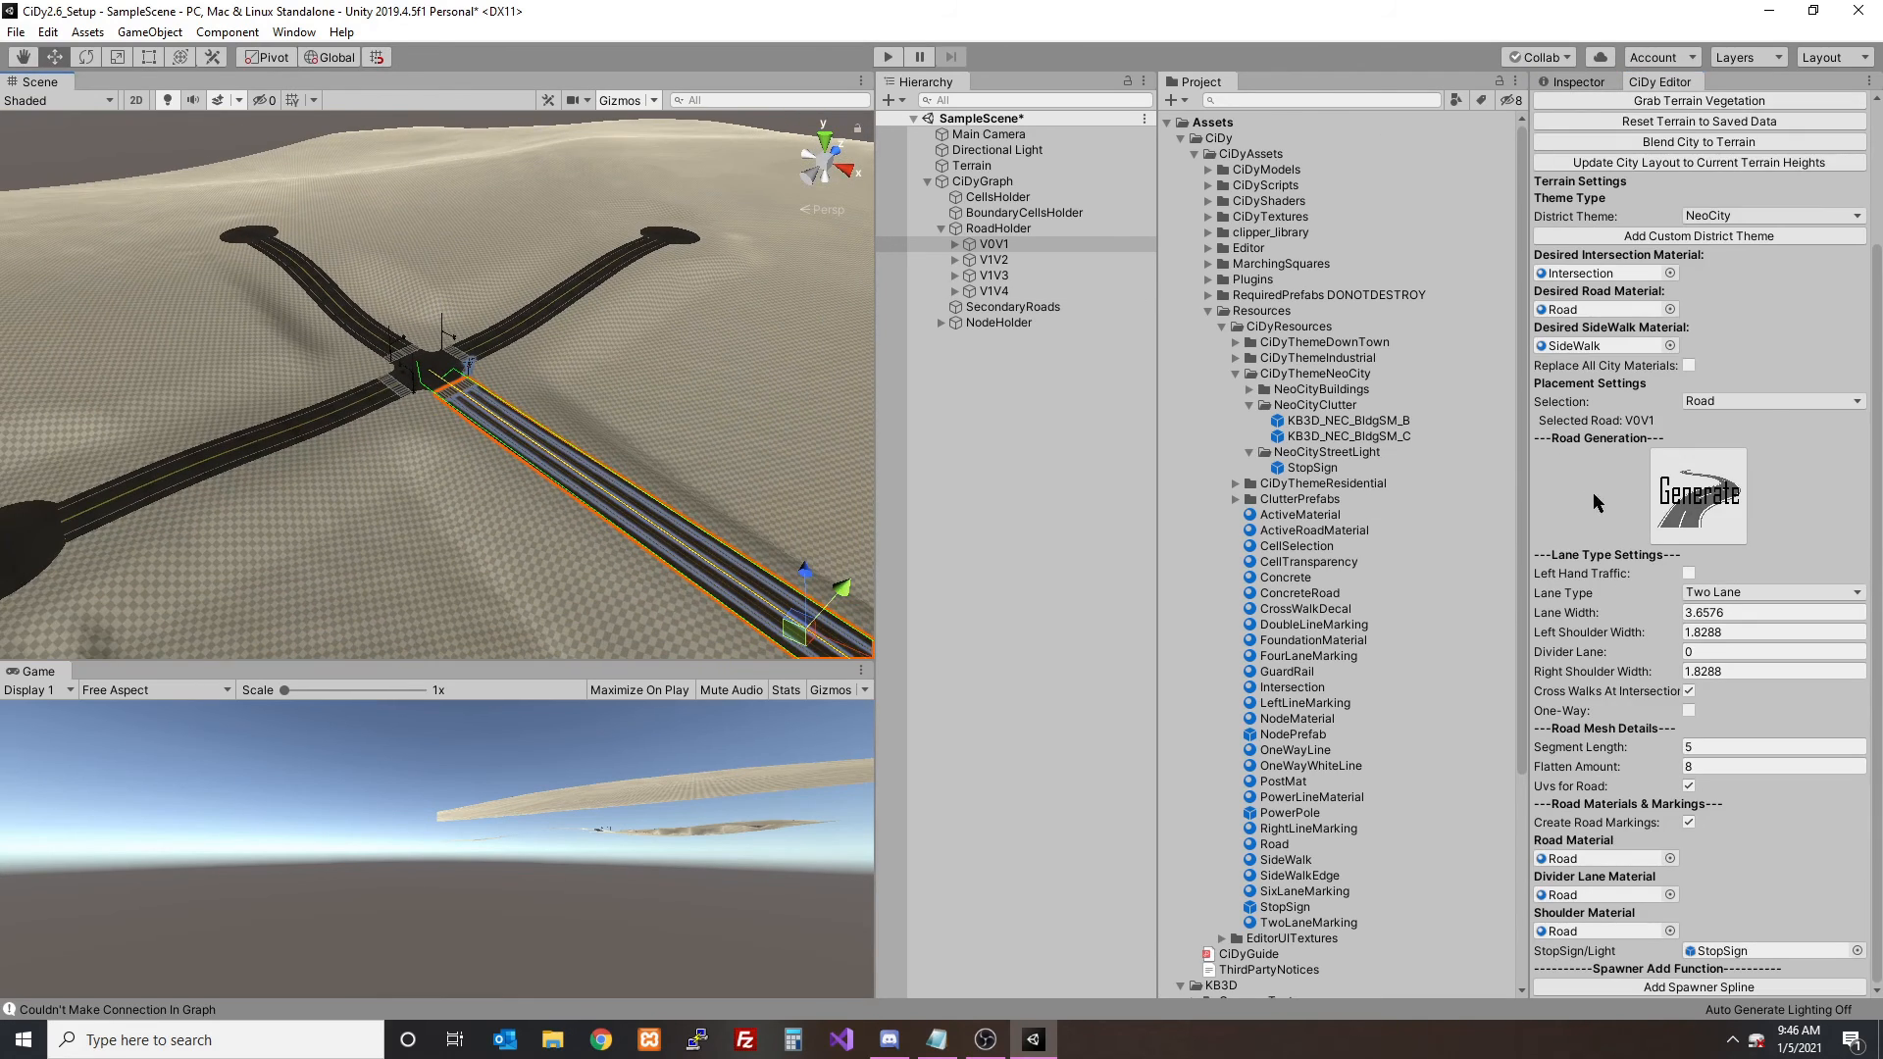
pyautogui.scroll(3, 1683, 433)
pyautogui.click(1721, 390)
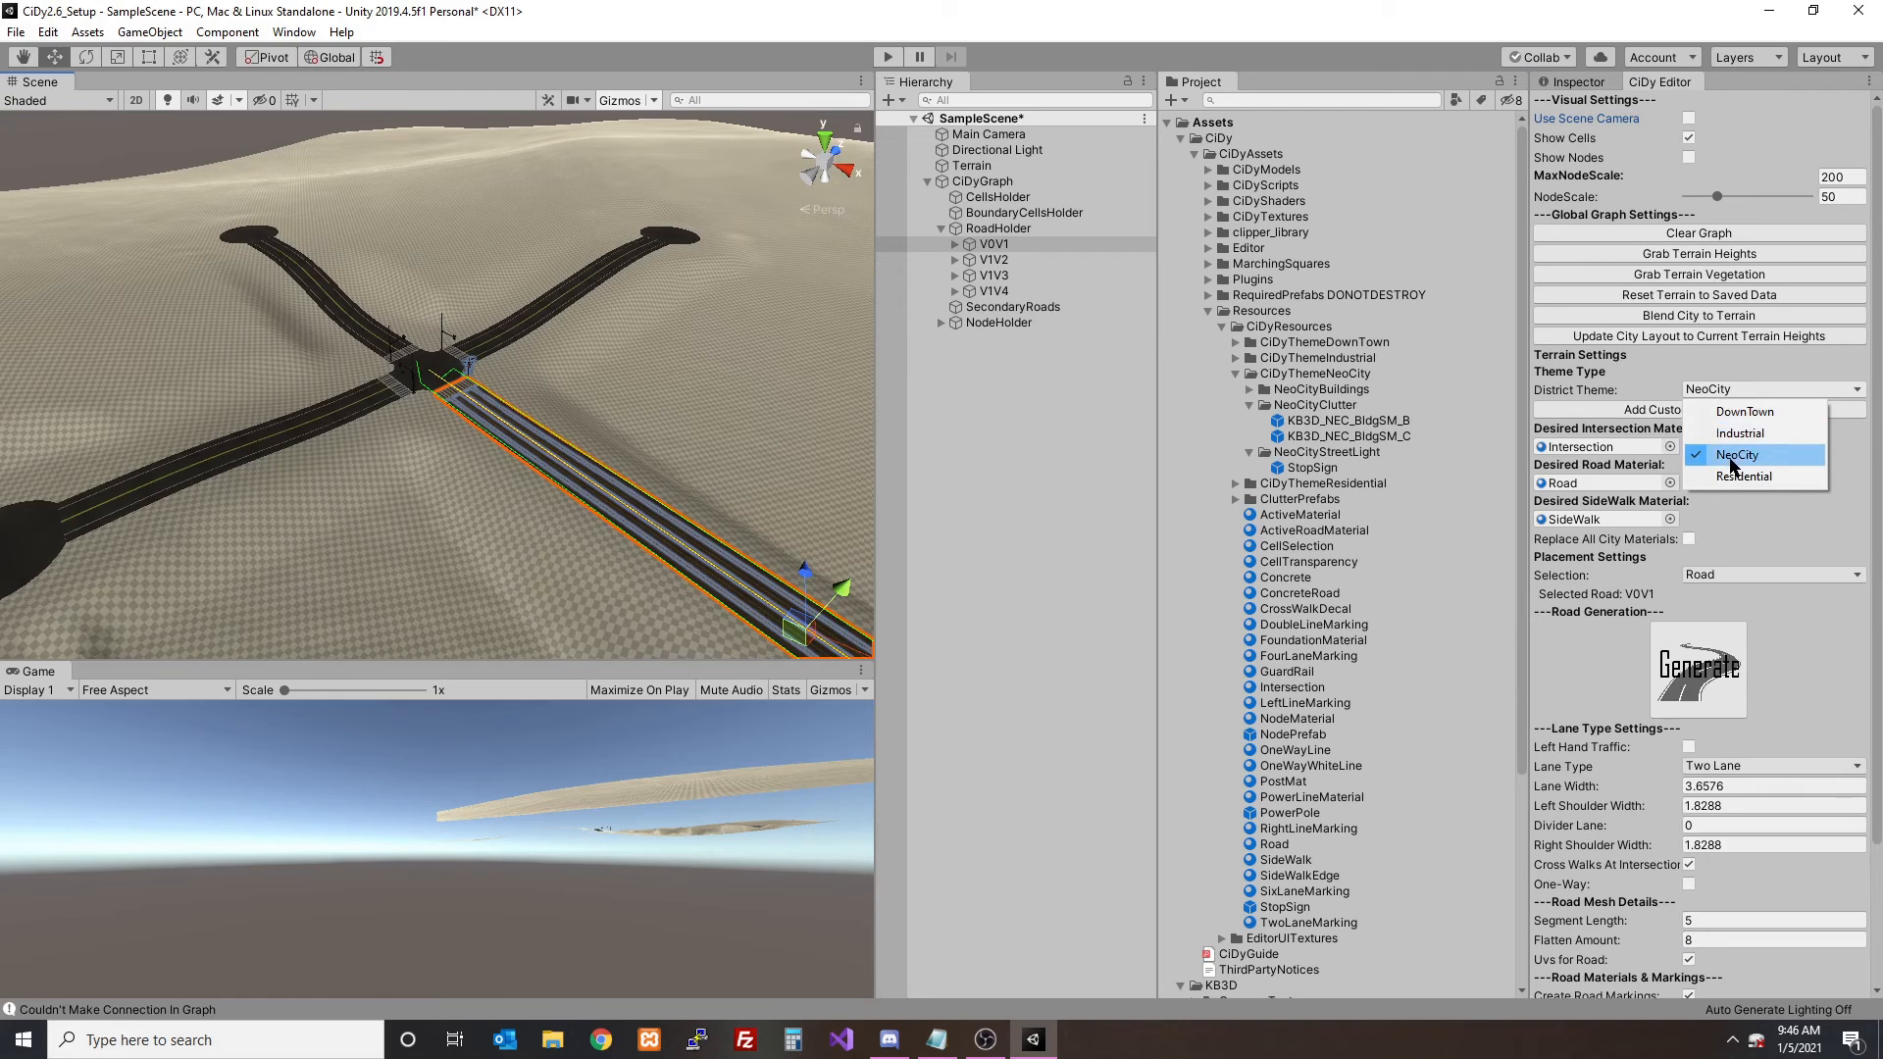
pyautogui.click(1737, 454)
pyautogui.scroll(-3, 716, 422)
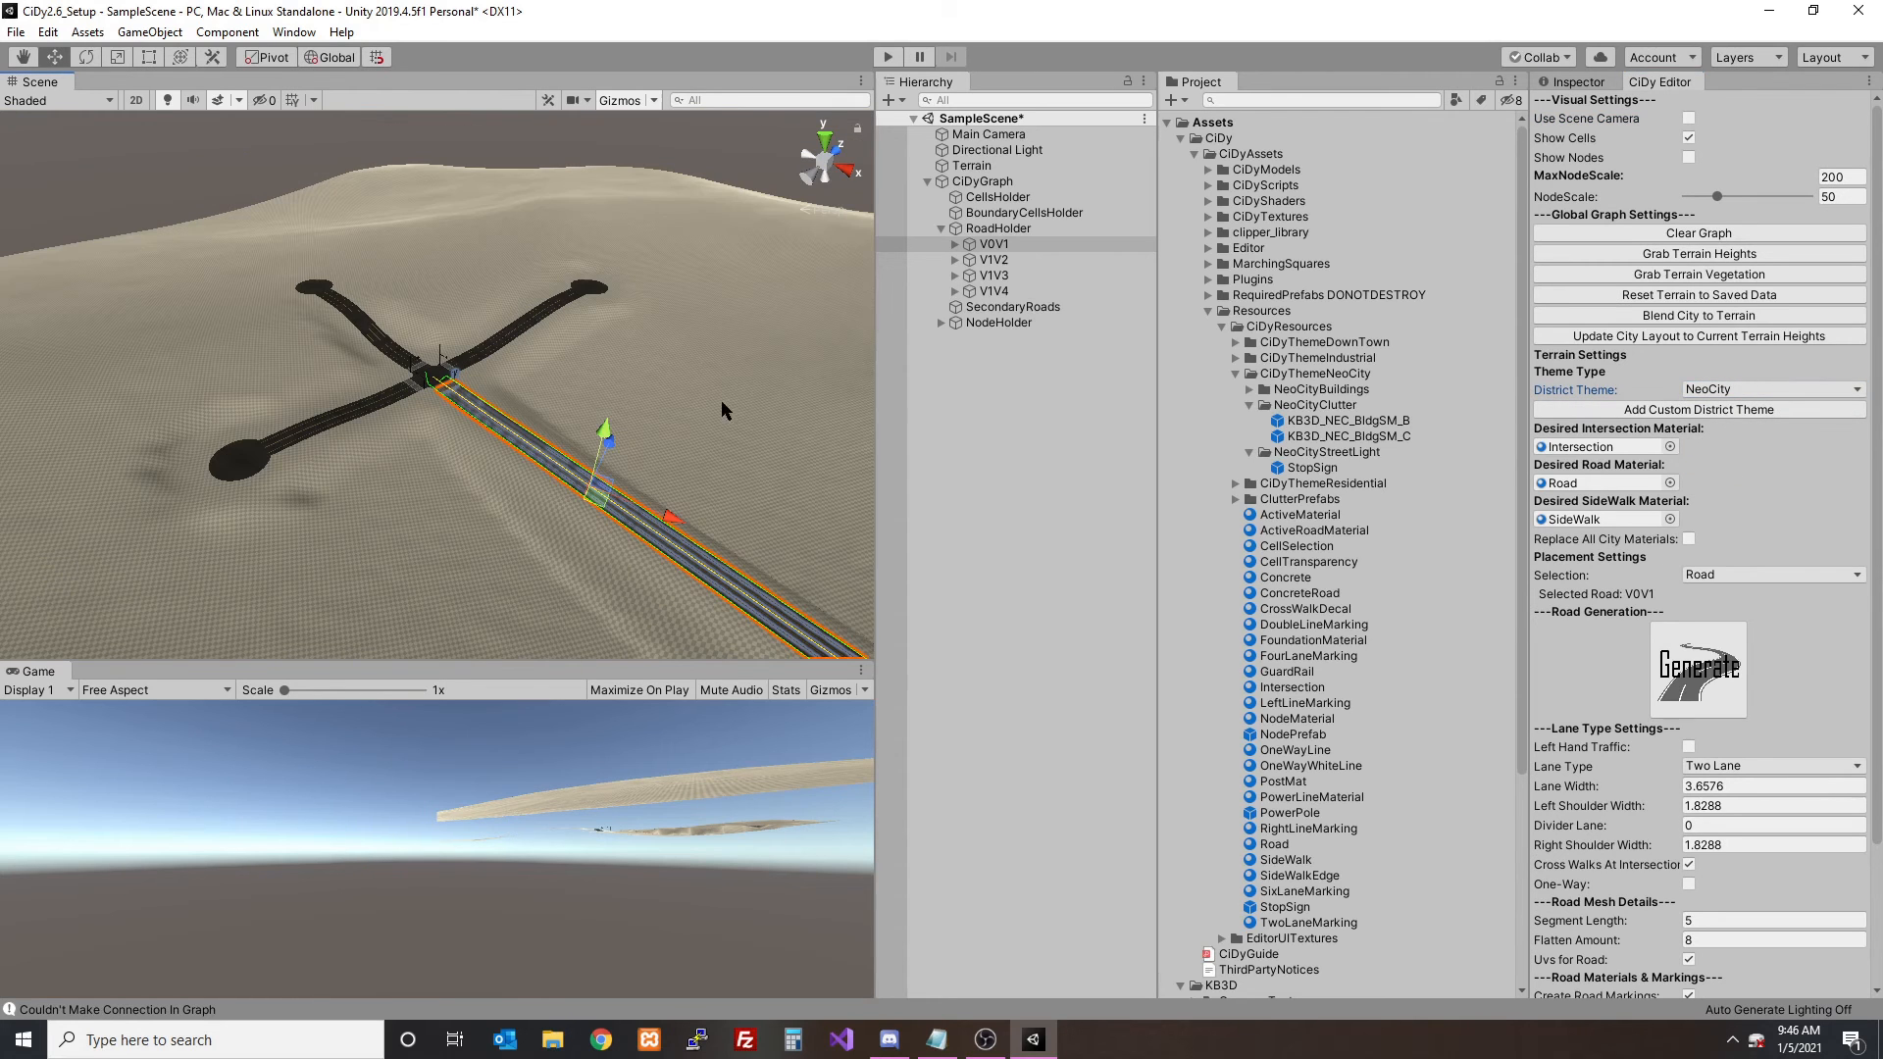
pyautogui.click(1753, 233)
pyautogui.click(1010, 559)
pyautogui.scroll(3, 651, 402)
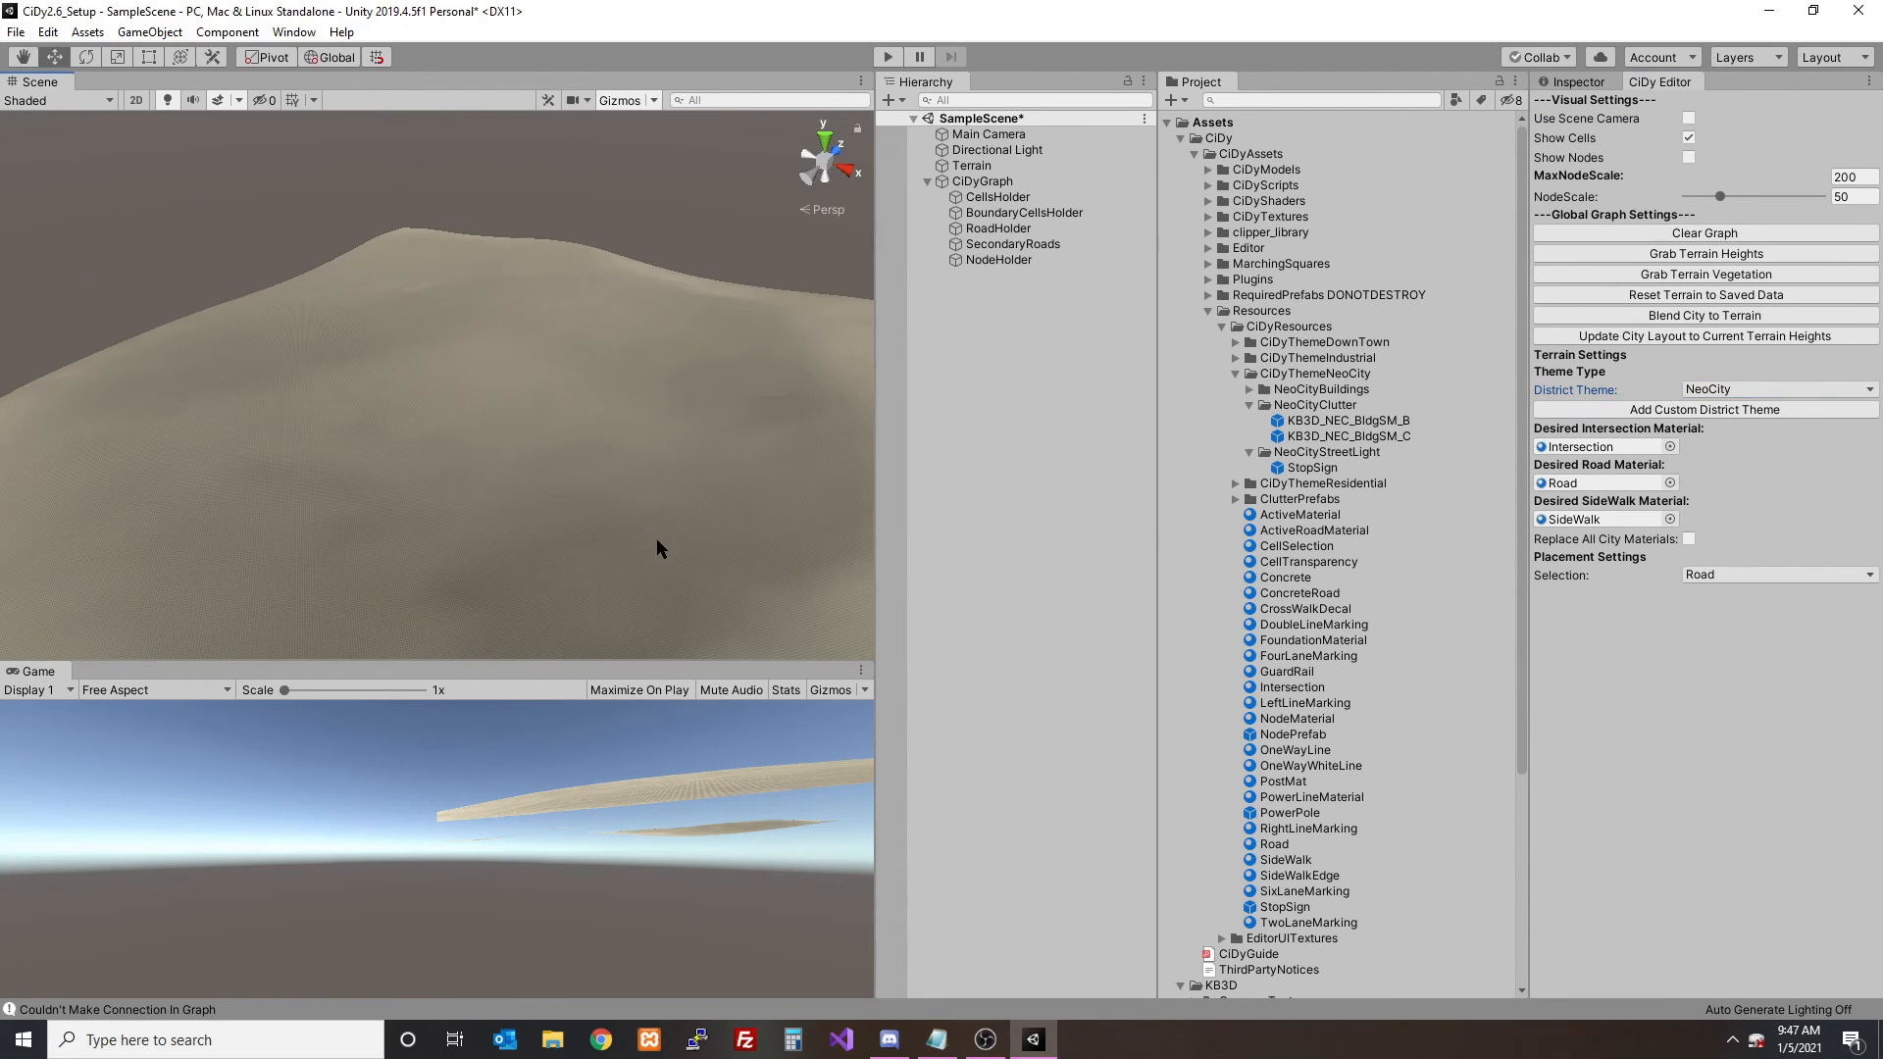
# - Place five nodes on the terrain so four roads meet at a central intersection
pyautogui.keyDown('shift'); pyautogui.click(618, 502); pyautogui.keyUp('shift')
pyautogui.keyDown('shift'); pyautogui.click(392, 360); pyautogui.keyUp('shift')
pyautogui.keyDown('shift'); pyautogui.click(520, 297); pyautogui.keyUp('shift')
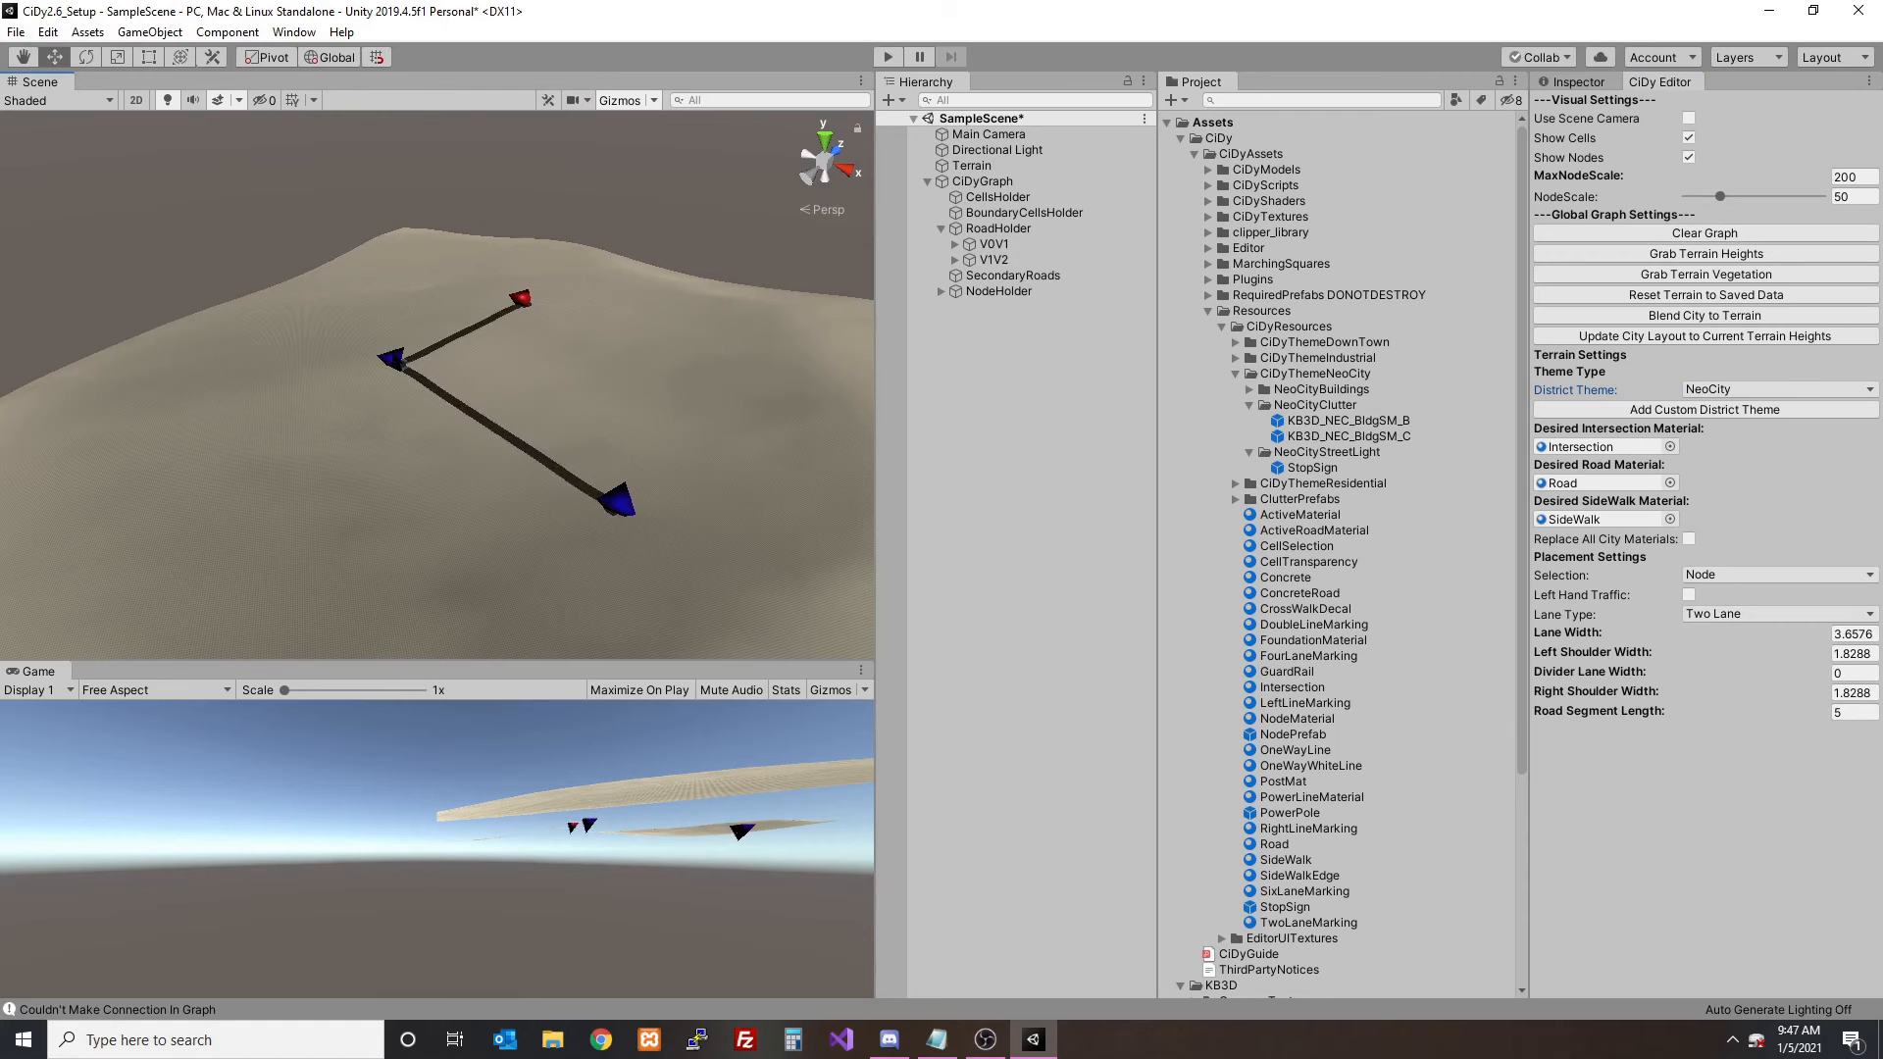
pyautogui.keyDown('shift'); pyautogui.click(305, 411); pyautogui.keyUp('shift')
pyautogui.keyDown('shift'); pyautogui.click(393, 365); pyautogui.keyUp('shift')
pyautogui.keyDown('shift'); pyautogui.click(329, 331); pyautogui.keyUp('shift')
pyautogui.scroll(5, 404, 341)
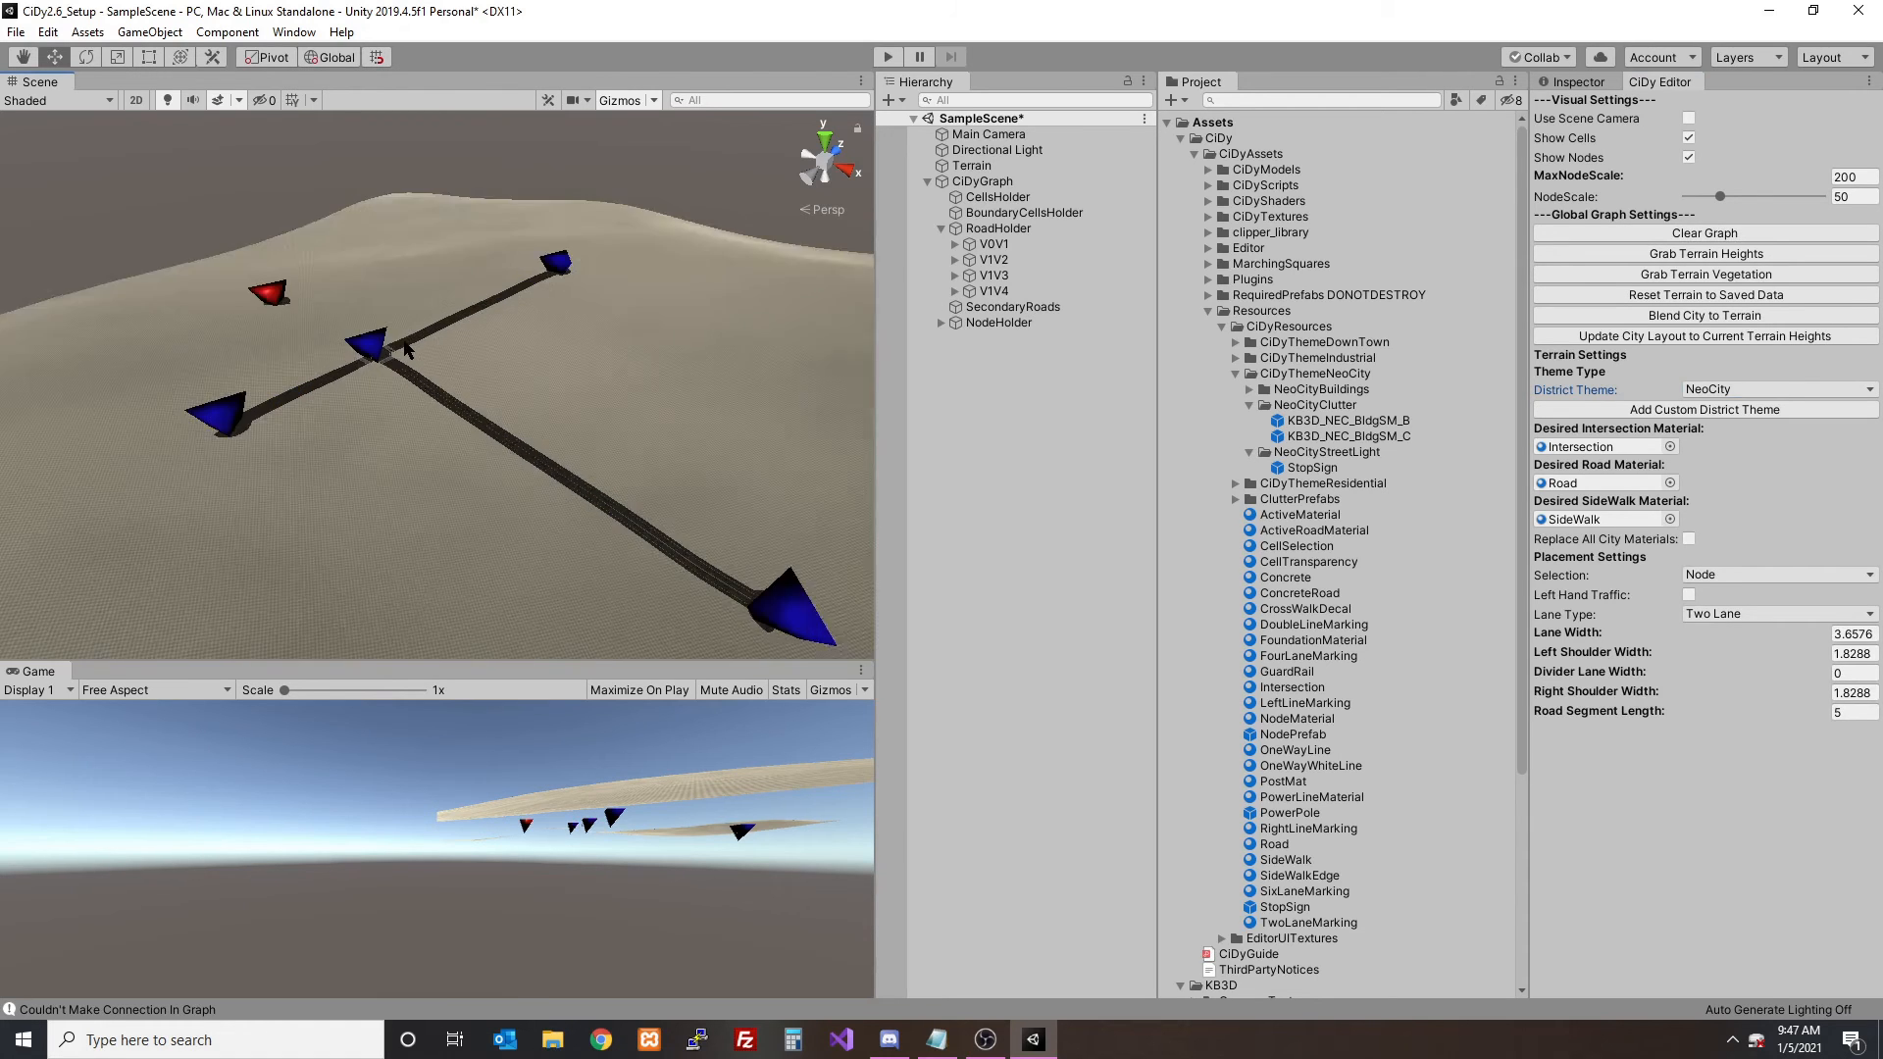
# - Blend the new roads to the terrain, turn on Use Scene Camera, and hide the cells and nodes
pyautogui.click(1650, 315)
pyautogui.click(1009, 559)
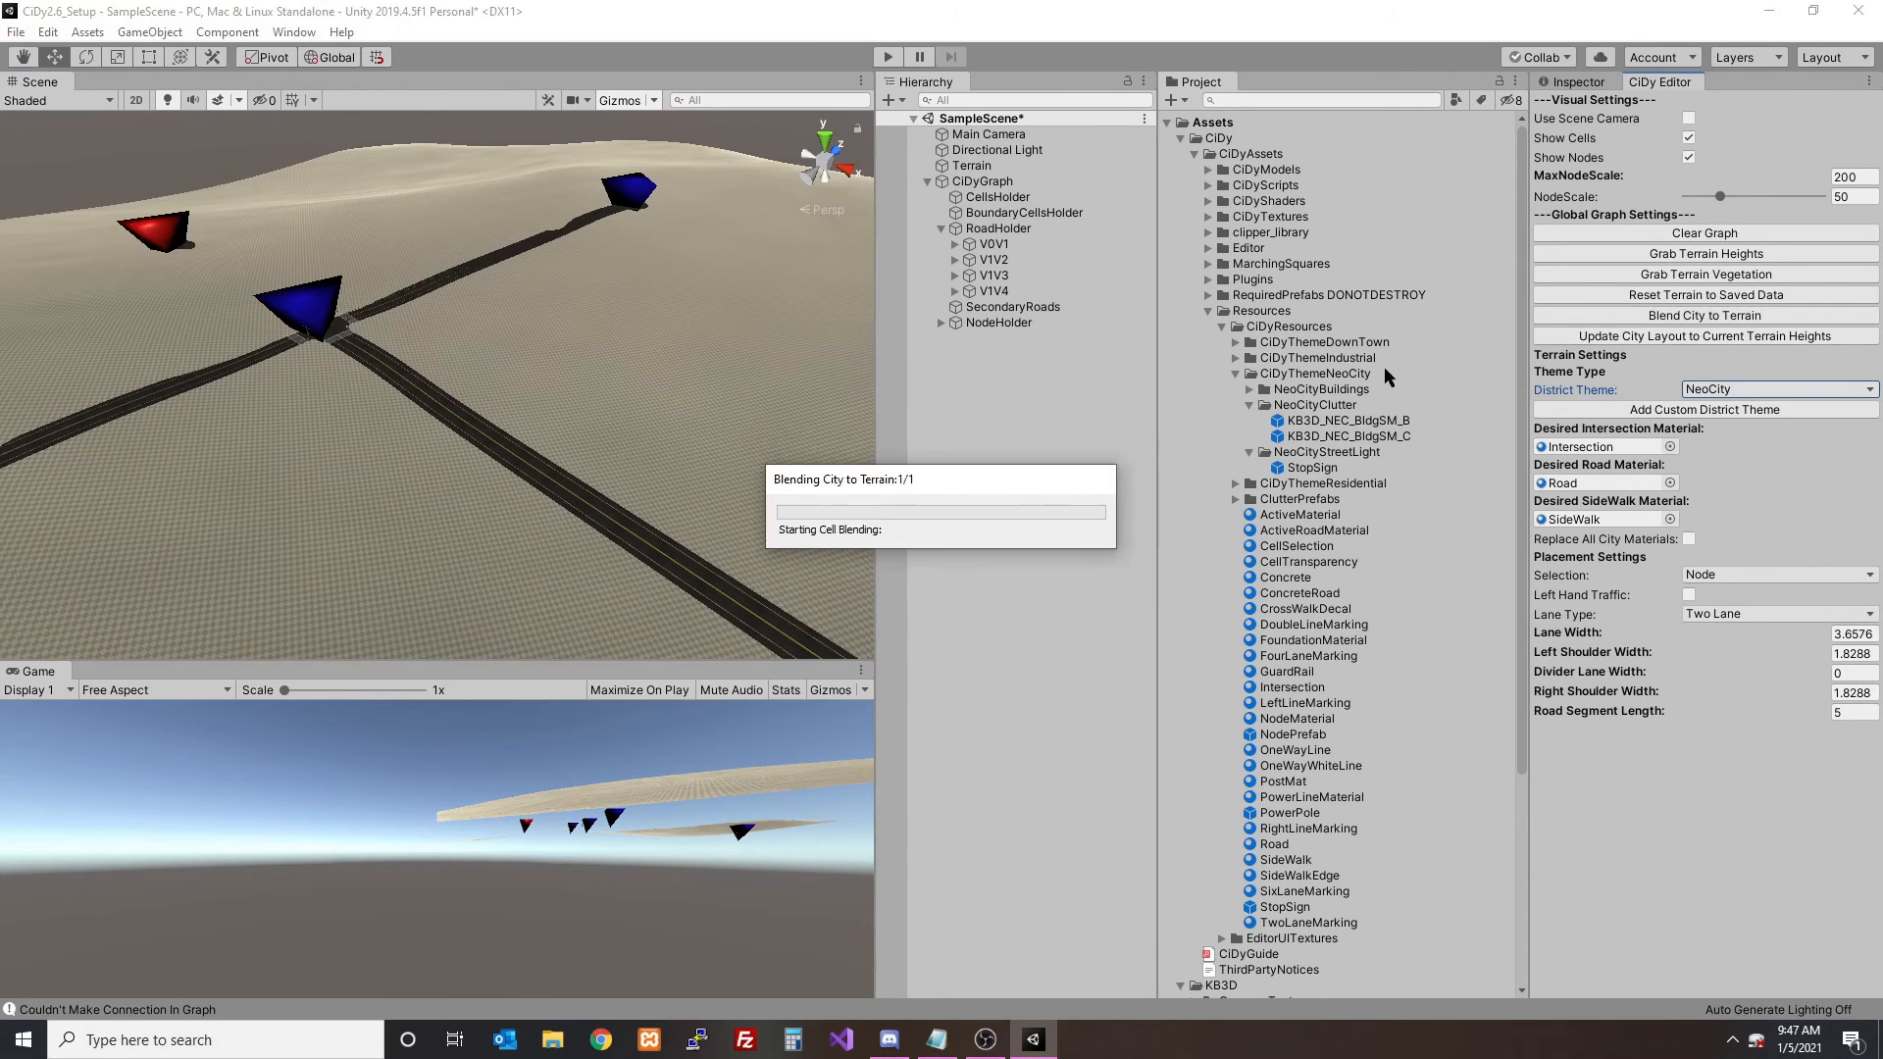
pyautogui.click(1688, 119)
pyautogui.click(1688, 137)
pyautogui.click(1688, 157)
# - Check the street lights at the central intersection and rename the NeoCity StopSign prefab to StopSignNotRightName
pyautogui.scroll(3, 462, 303)
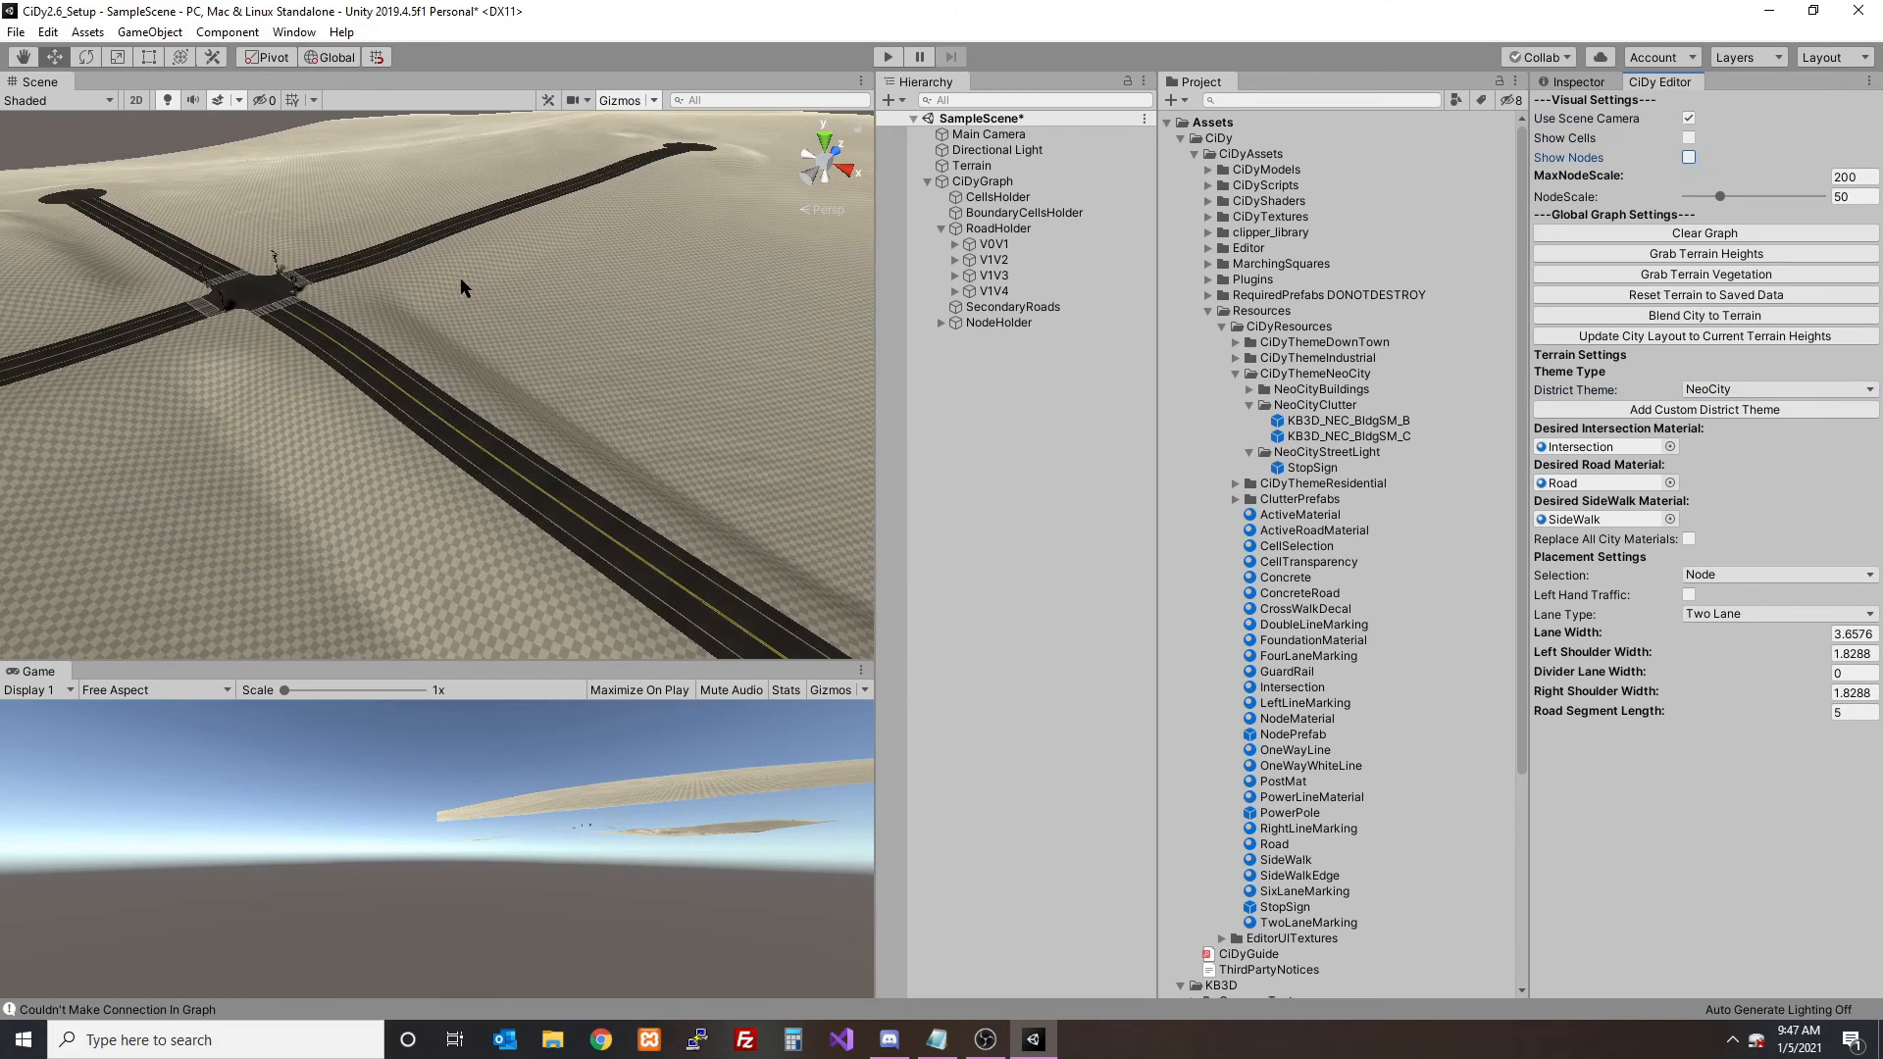
pyautogui.moveTo(462, 303)
pyautogui.keyDown('alt'); pyautogui.mouseDown()
pyautogui.moveTo(504, 344)
pyautogui.moveTo(484, 363)
pyautogui.moveTo(489, 329)
pyautogui.mouseUp(); pyautogui.keyUp('alt')
pyautogui.scroll(3, 483, 364)
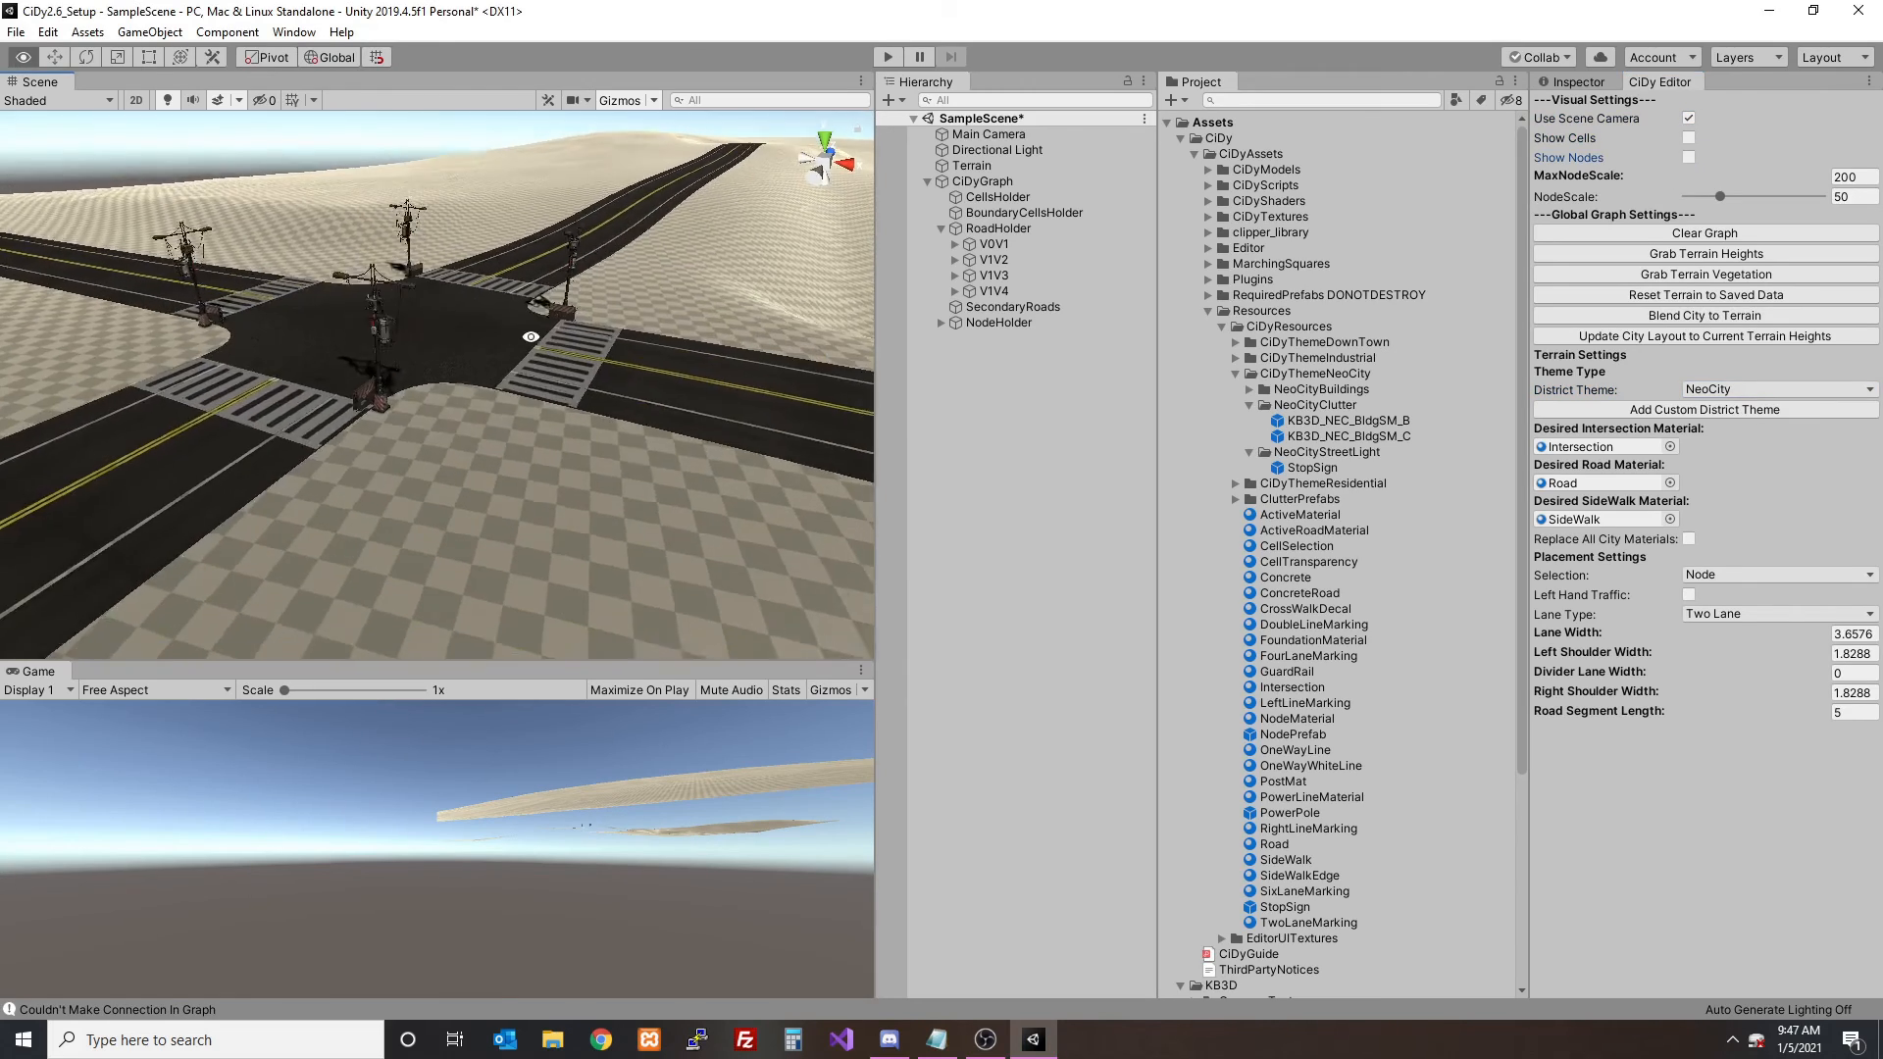
pyautogui.scroll(4, 488, 382)
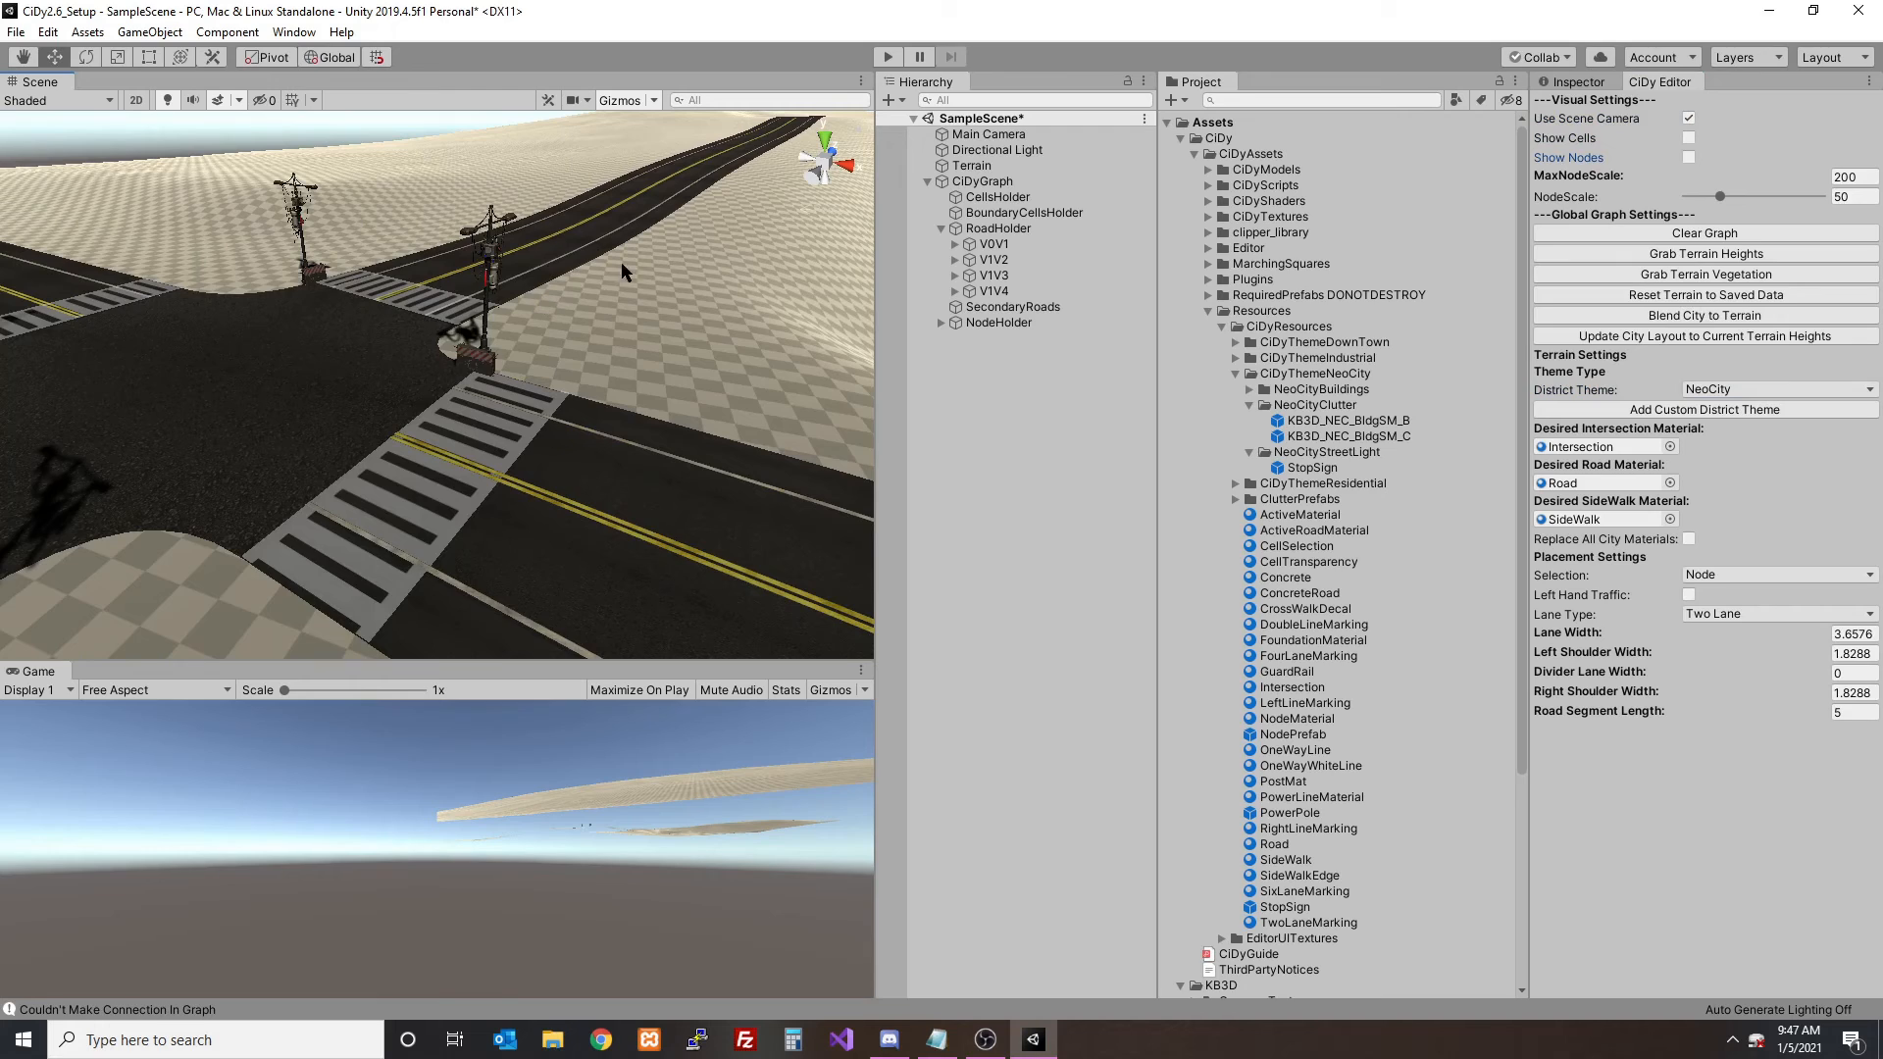
pyautogui.click(1314, 469)
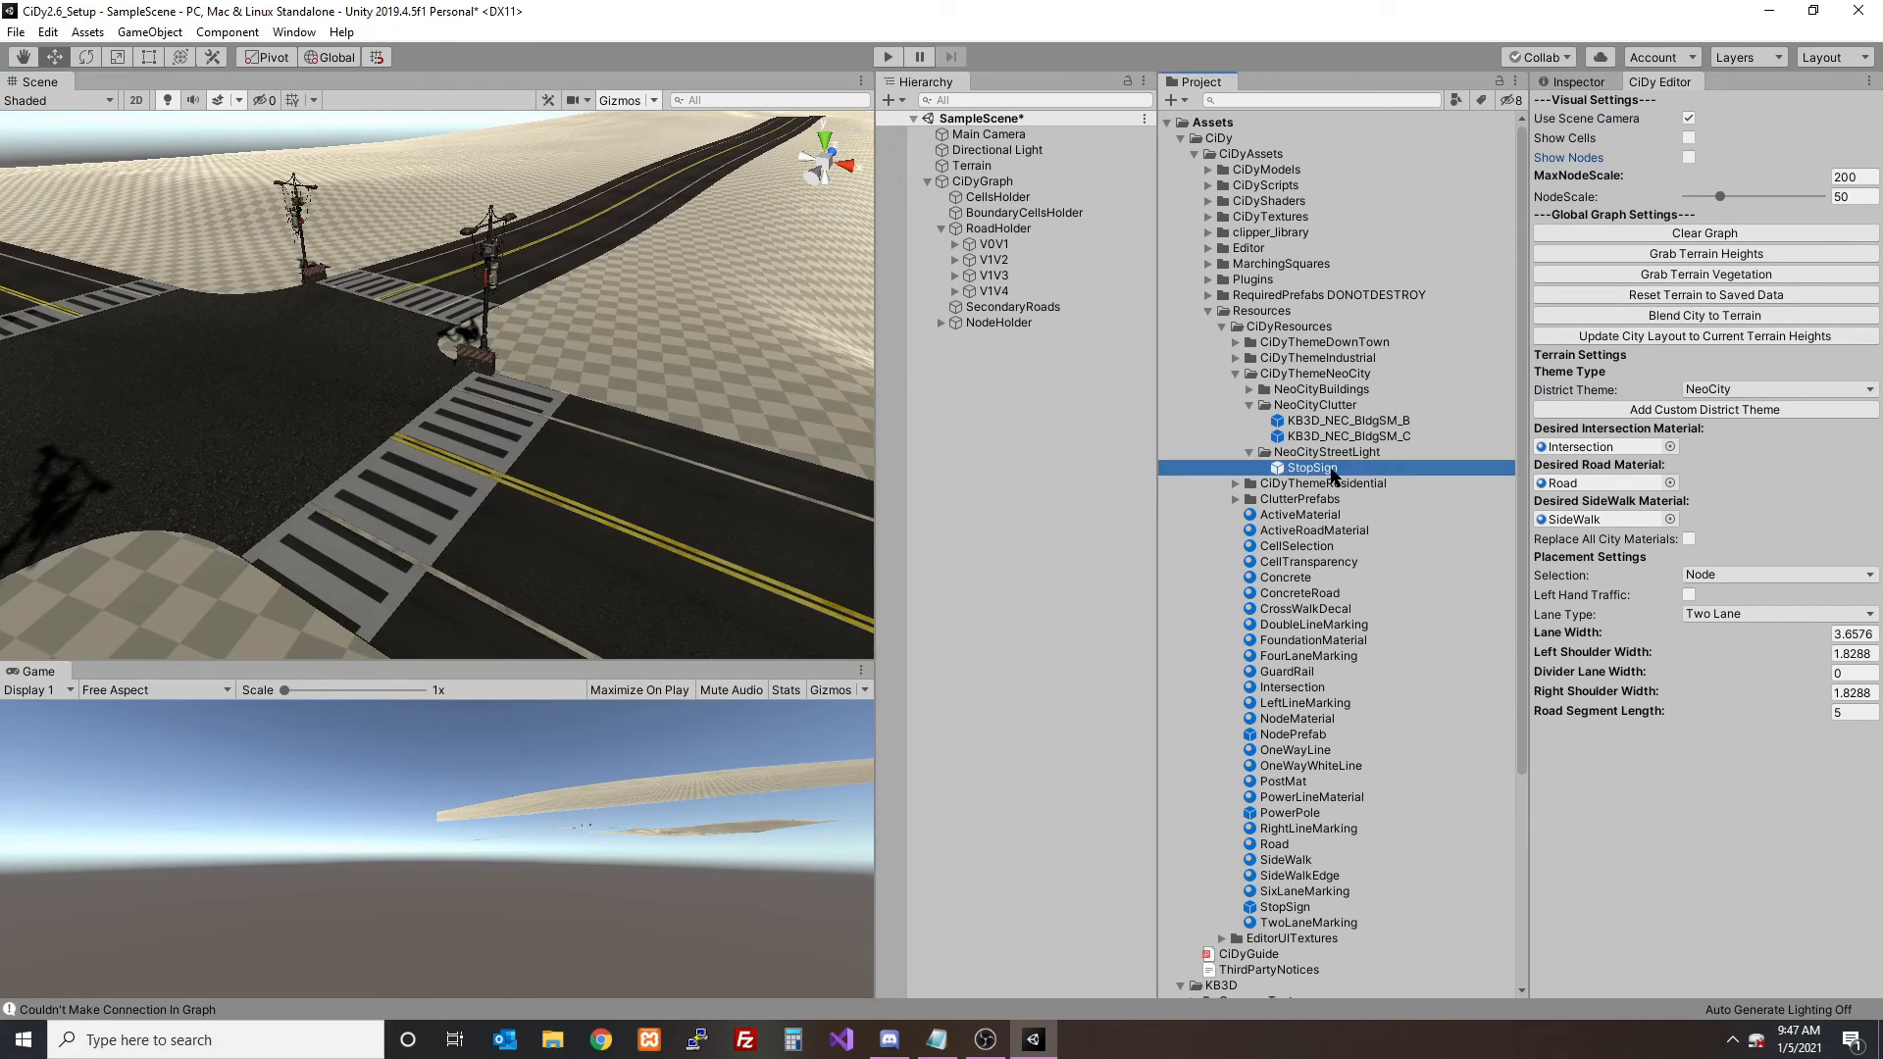
pyautogui.click(1332, 469)
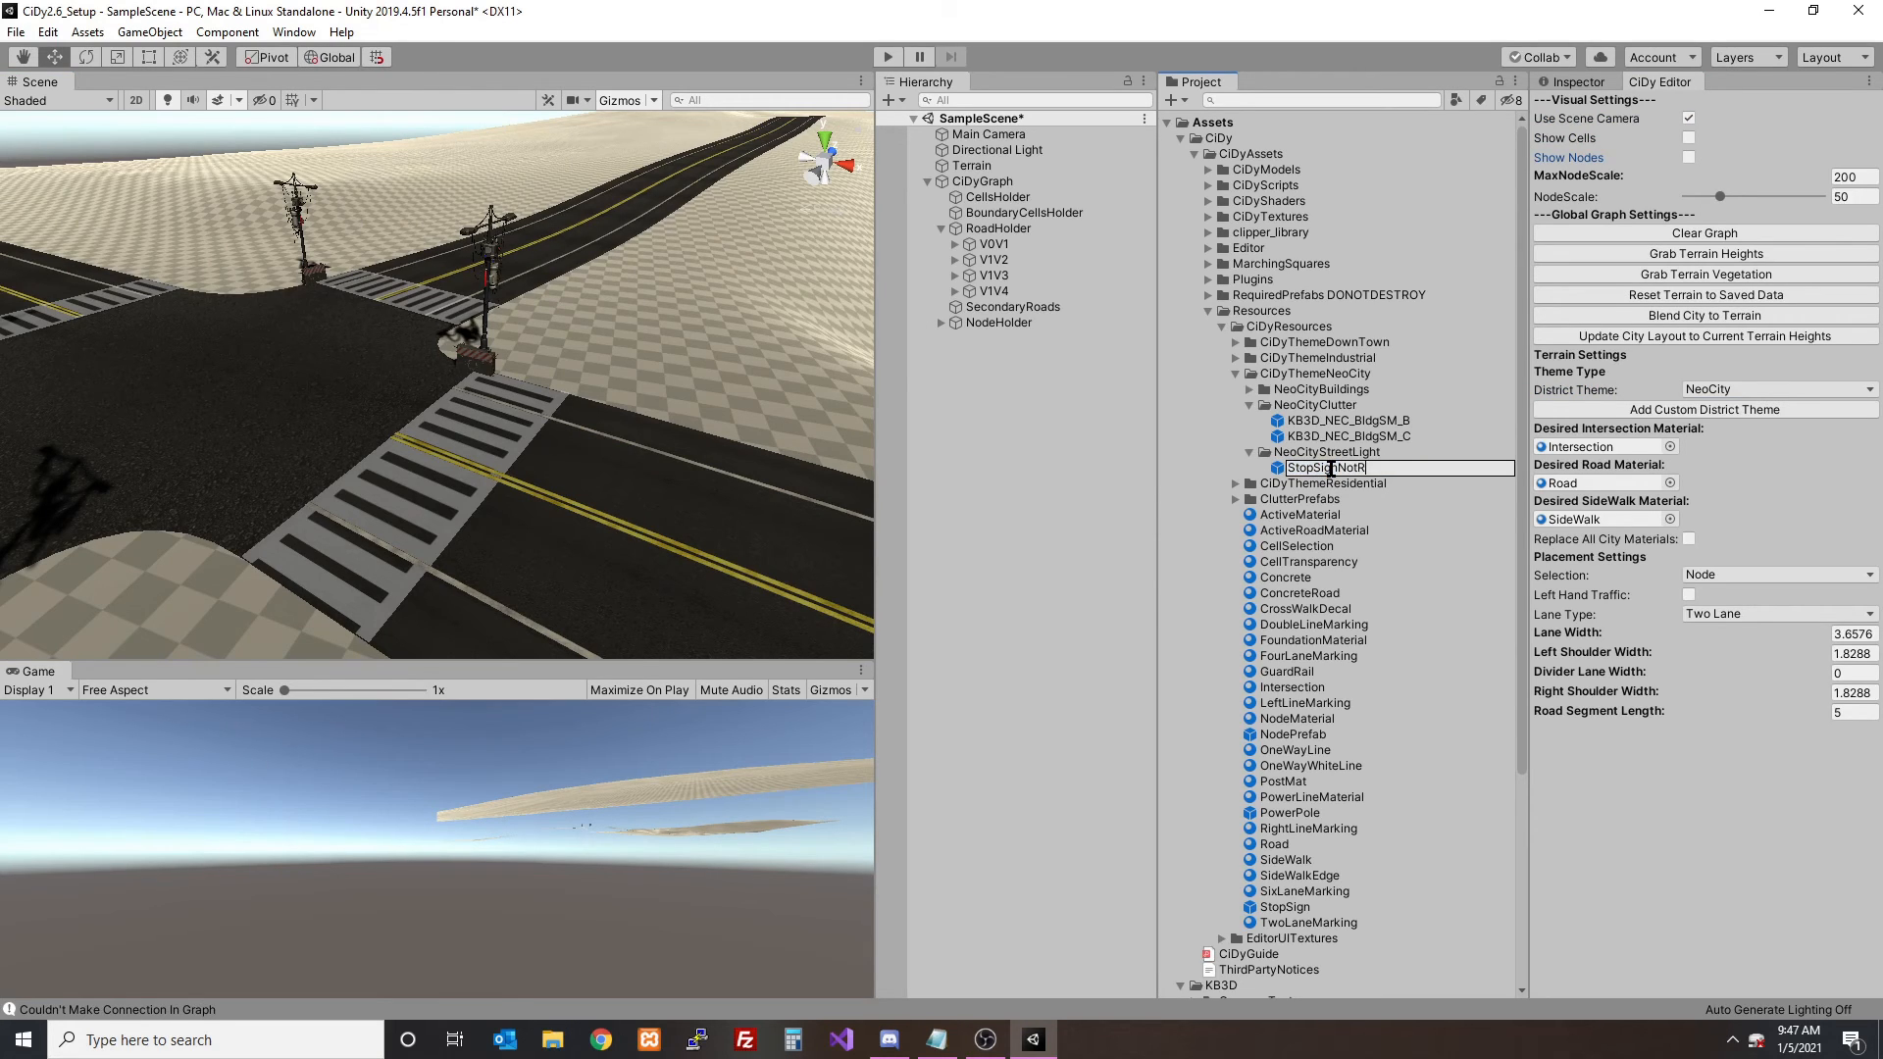
pyautogui.press('Return')
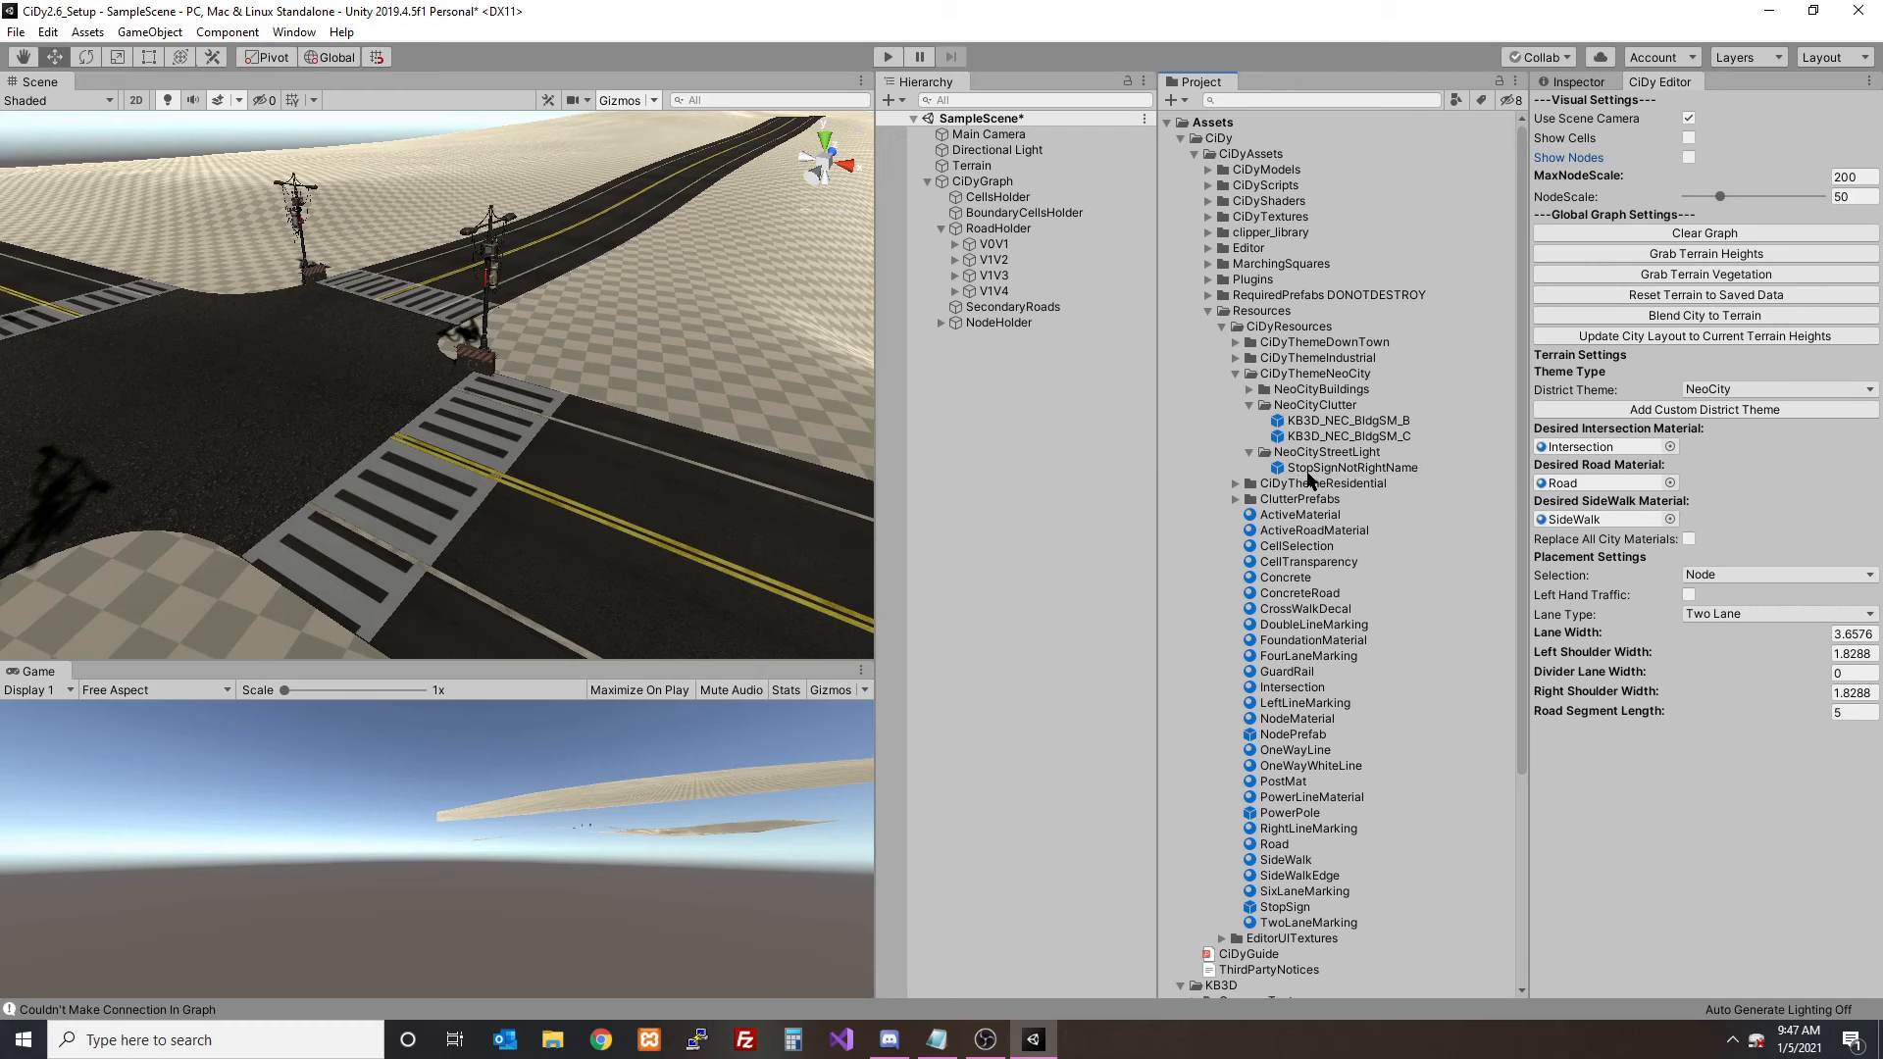
# - Clear the current road graph and turn off Use Scene Camera
pyautogui.scroll(-5, 674, 421)
pyautogui.click(1704, 232)
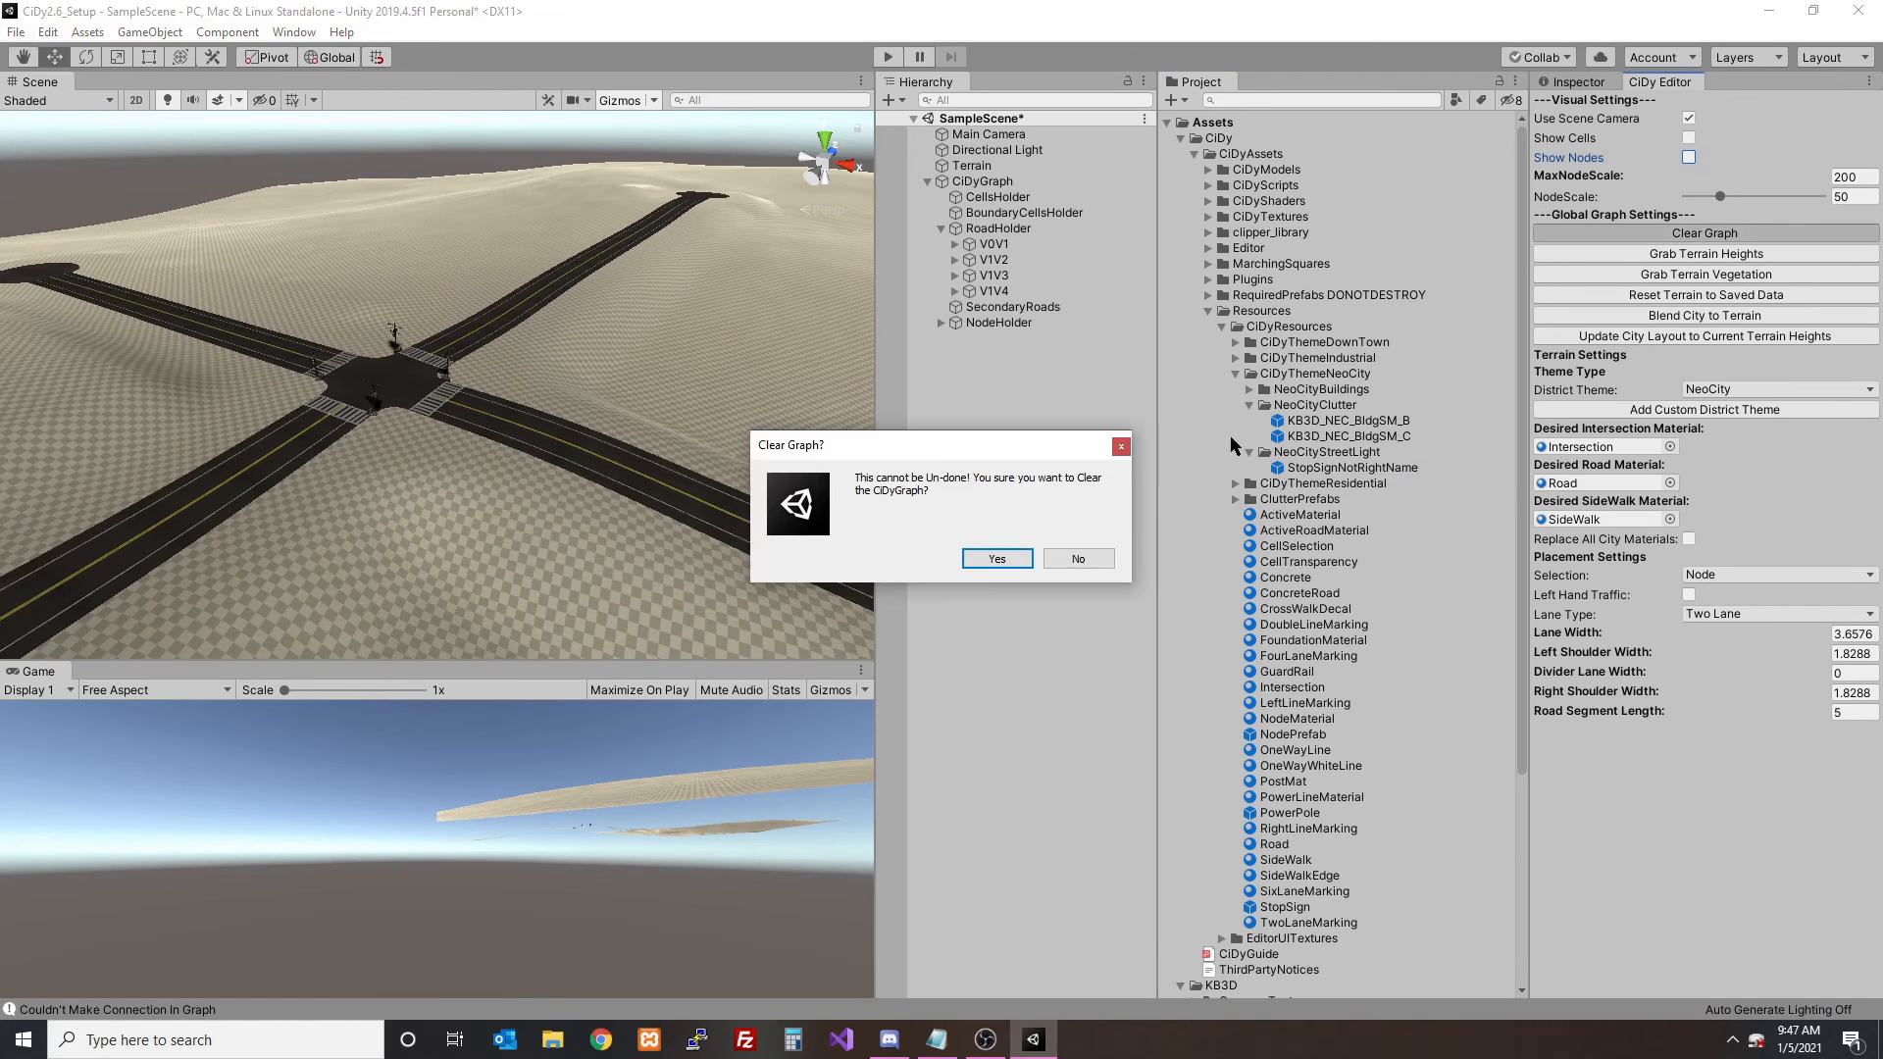
pyautogui.click(994, 558)
pyautogui.click(1687, 118)
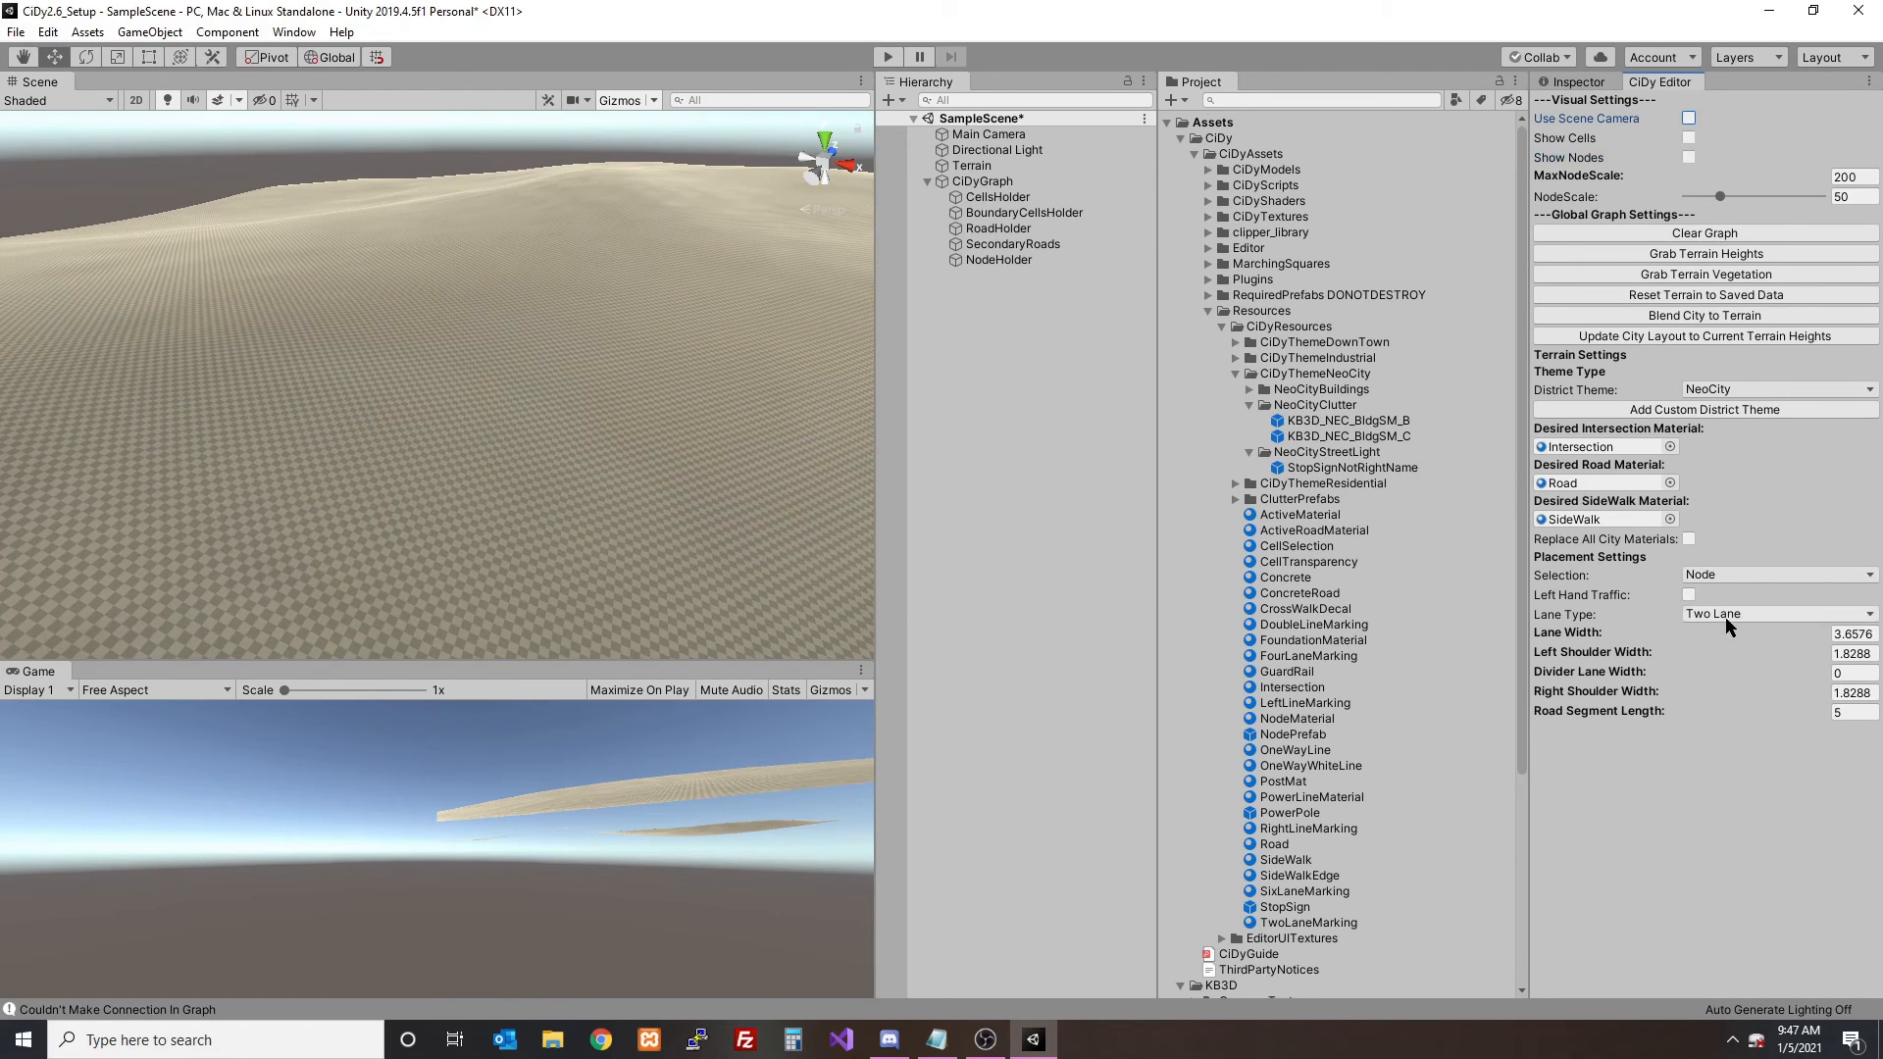
# - Place four nodes on the terrain so three roads meet at one junction, and check its street lights
pyautogui.scroll(-2, 669, 476)
pyautogui.click(697, 512)
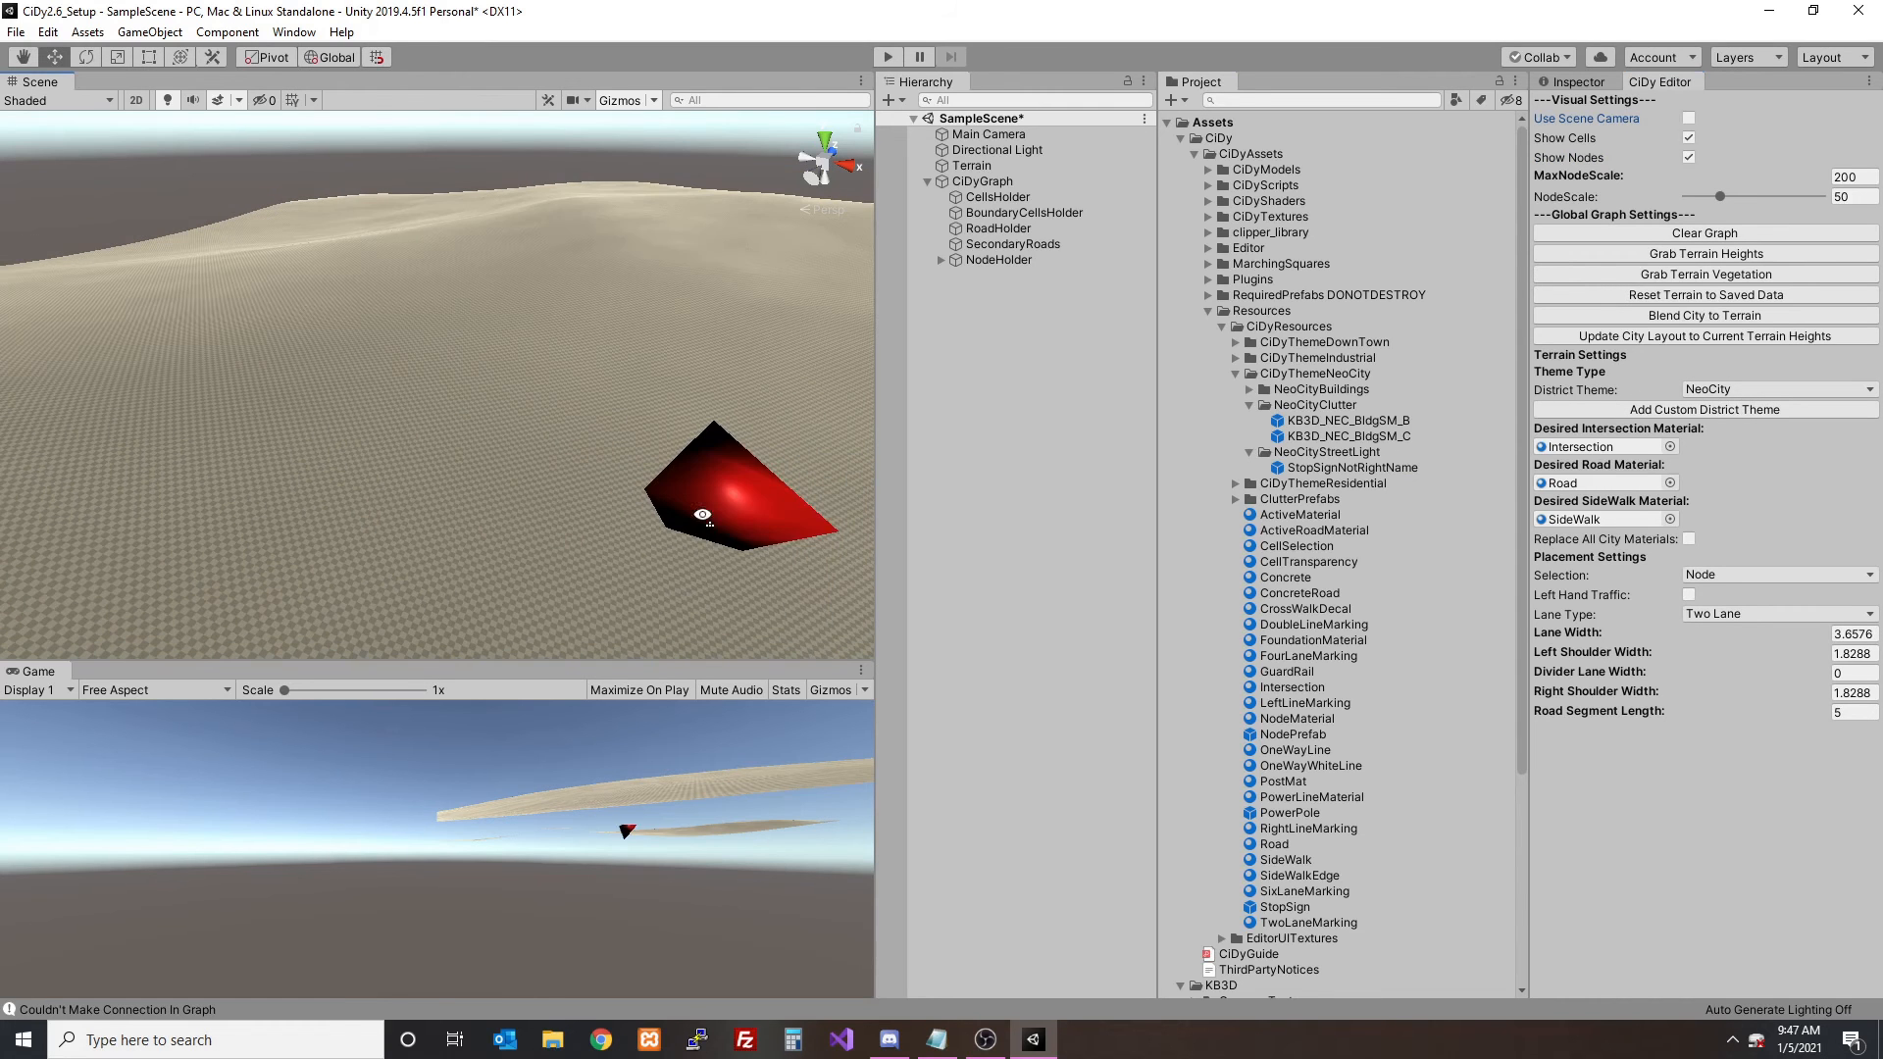
pyautogui.click(312, 364)
pyautogui.click(488, 281)
pyautogui.click(292, 340)
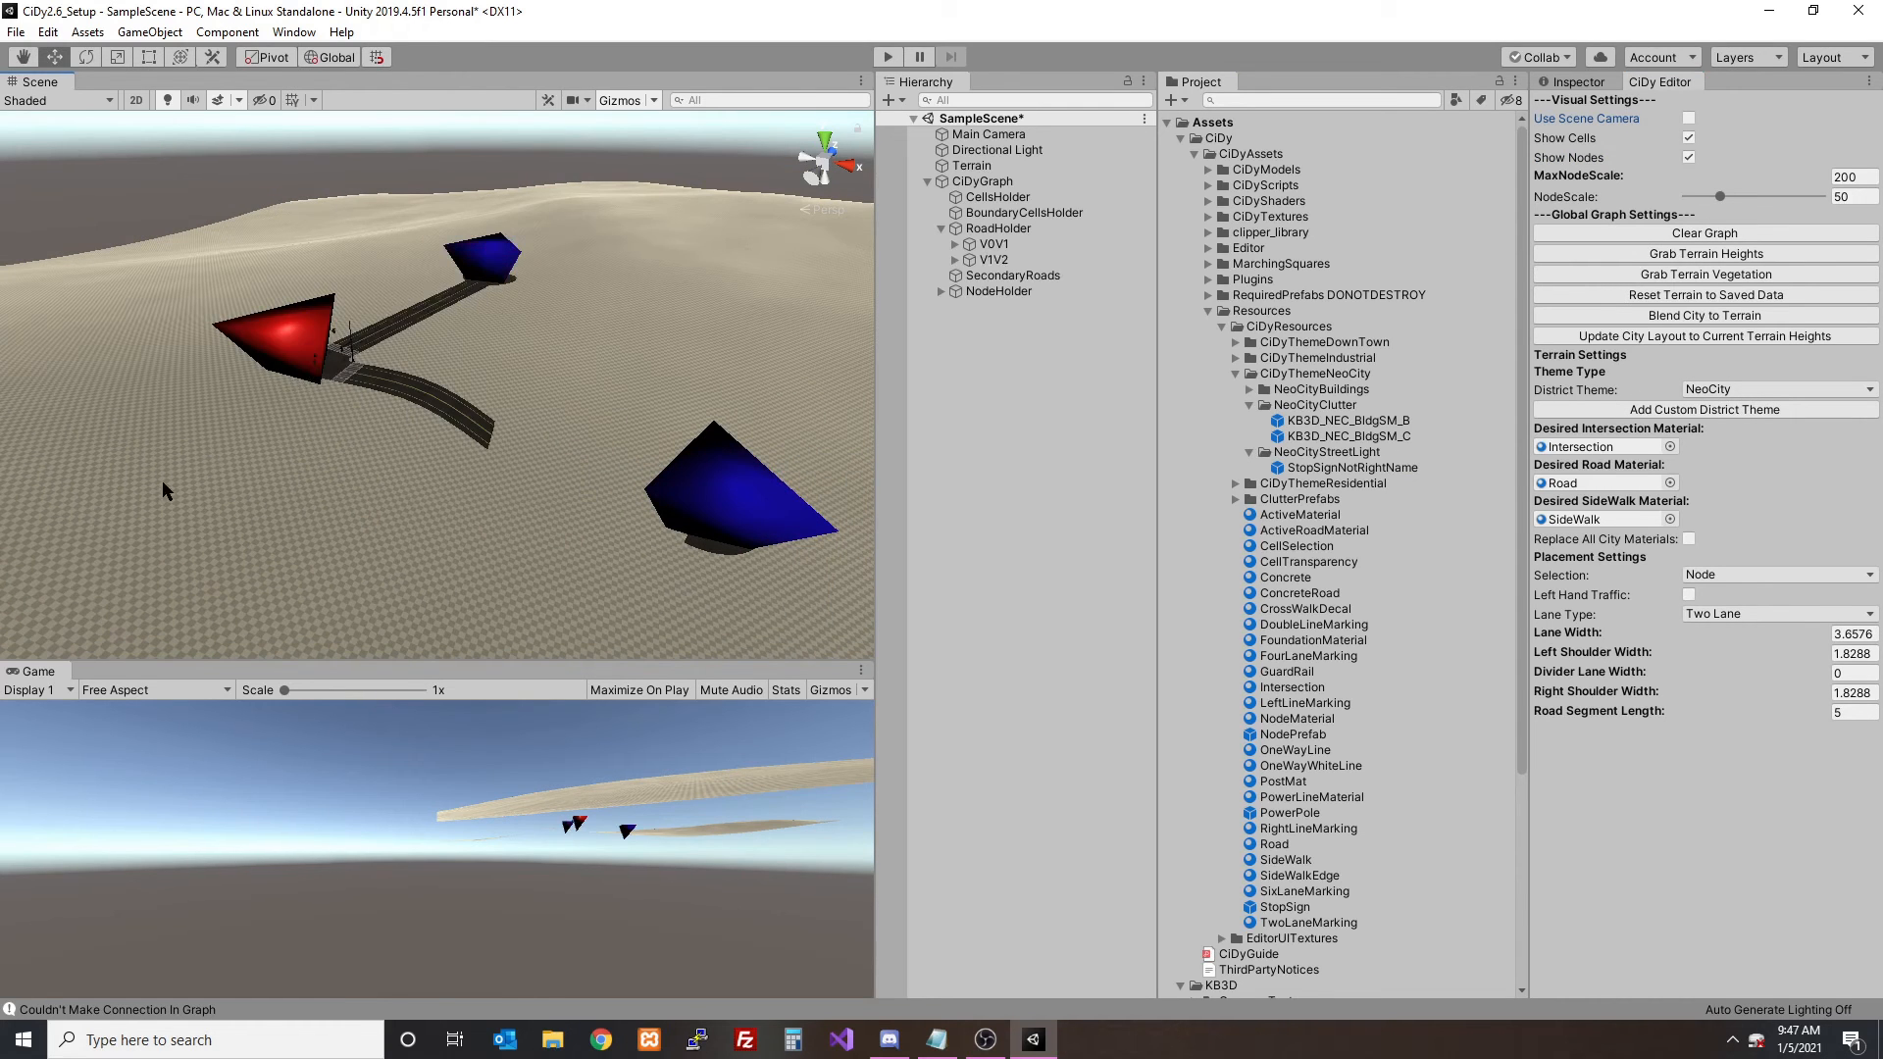
pyautogui.click(159, 489)
pyautogui.press('w')
pyautogui.moveTo(324, 380); pyautogui.dragTo(345, 167, button='right')
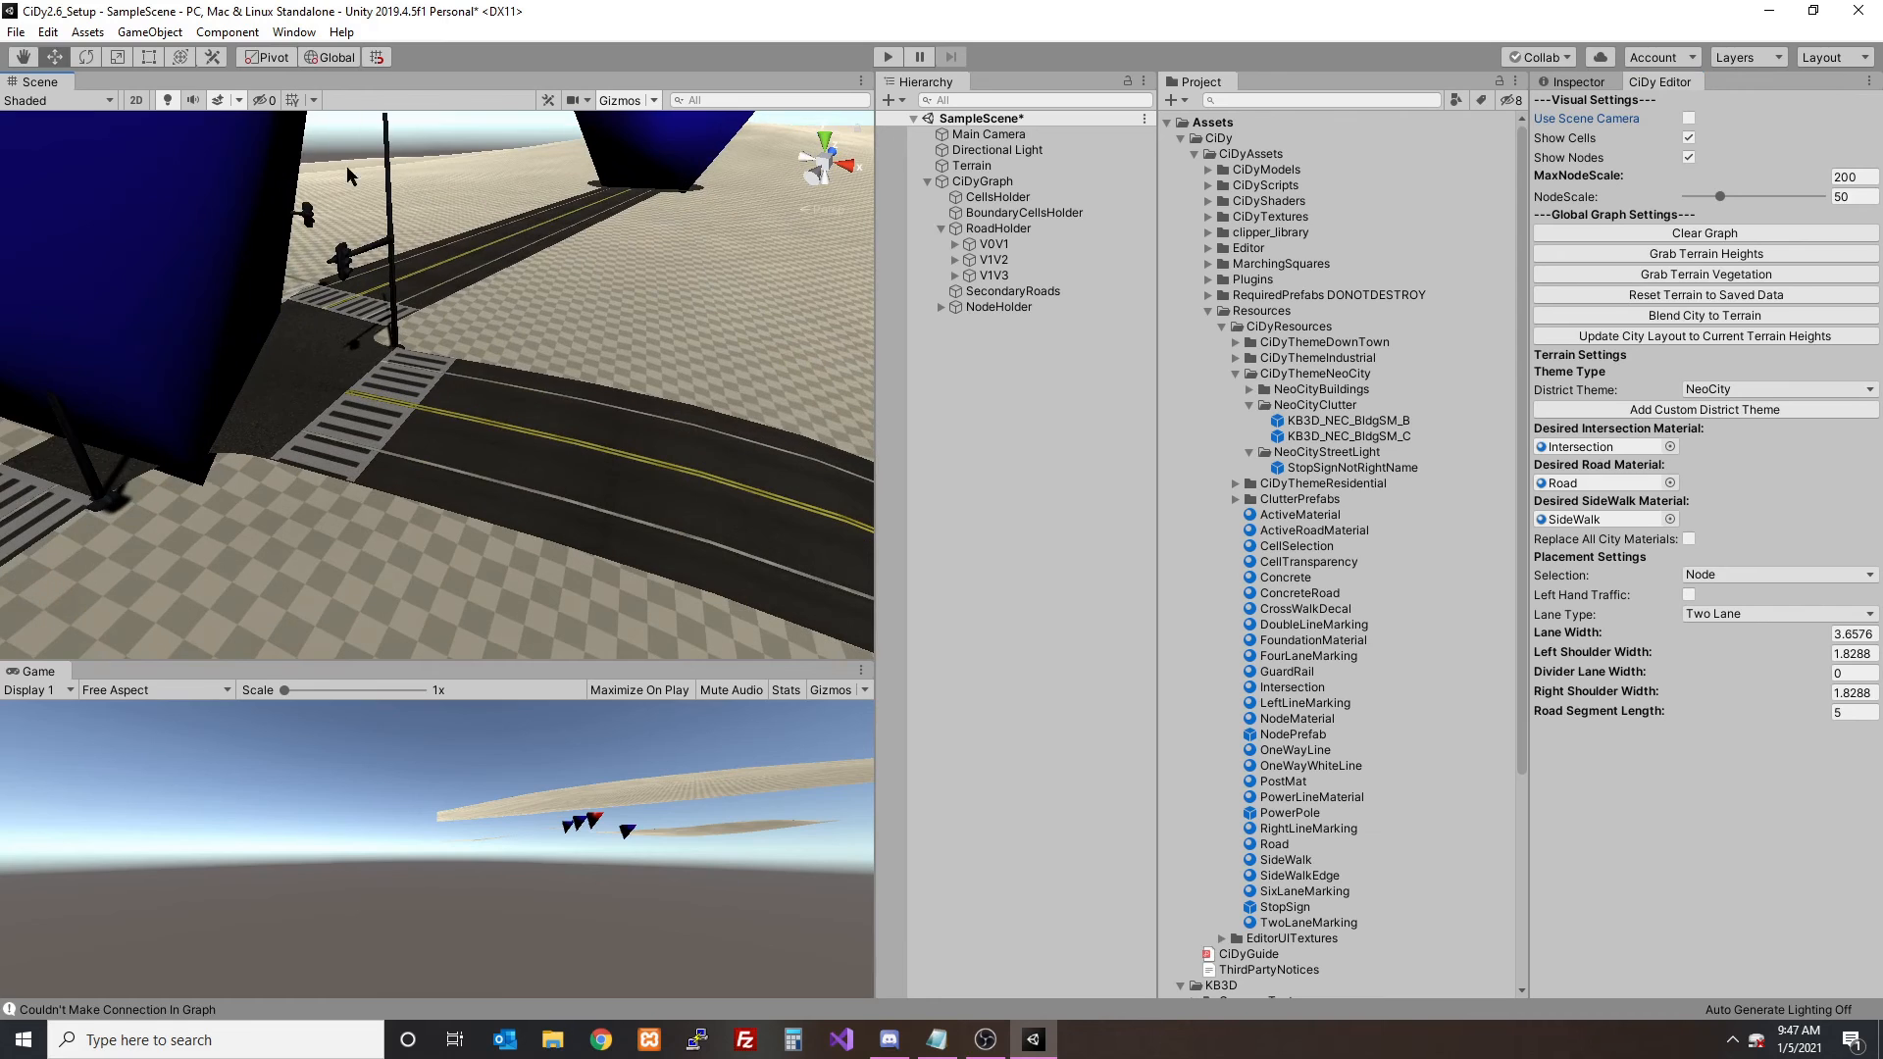
# - Inspect the default StopSign prefab in CiDyResources and rename the NeoCity street light prefab back to StopSign
pyautogui.click(1284, 908)
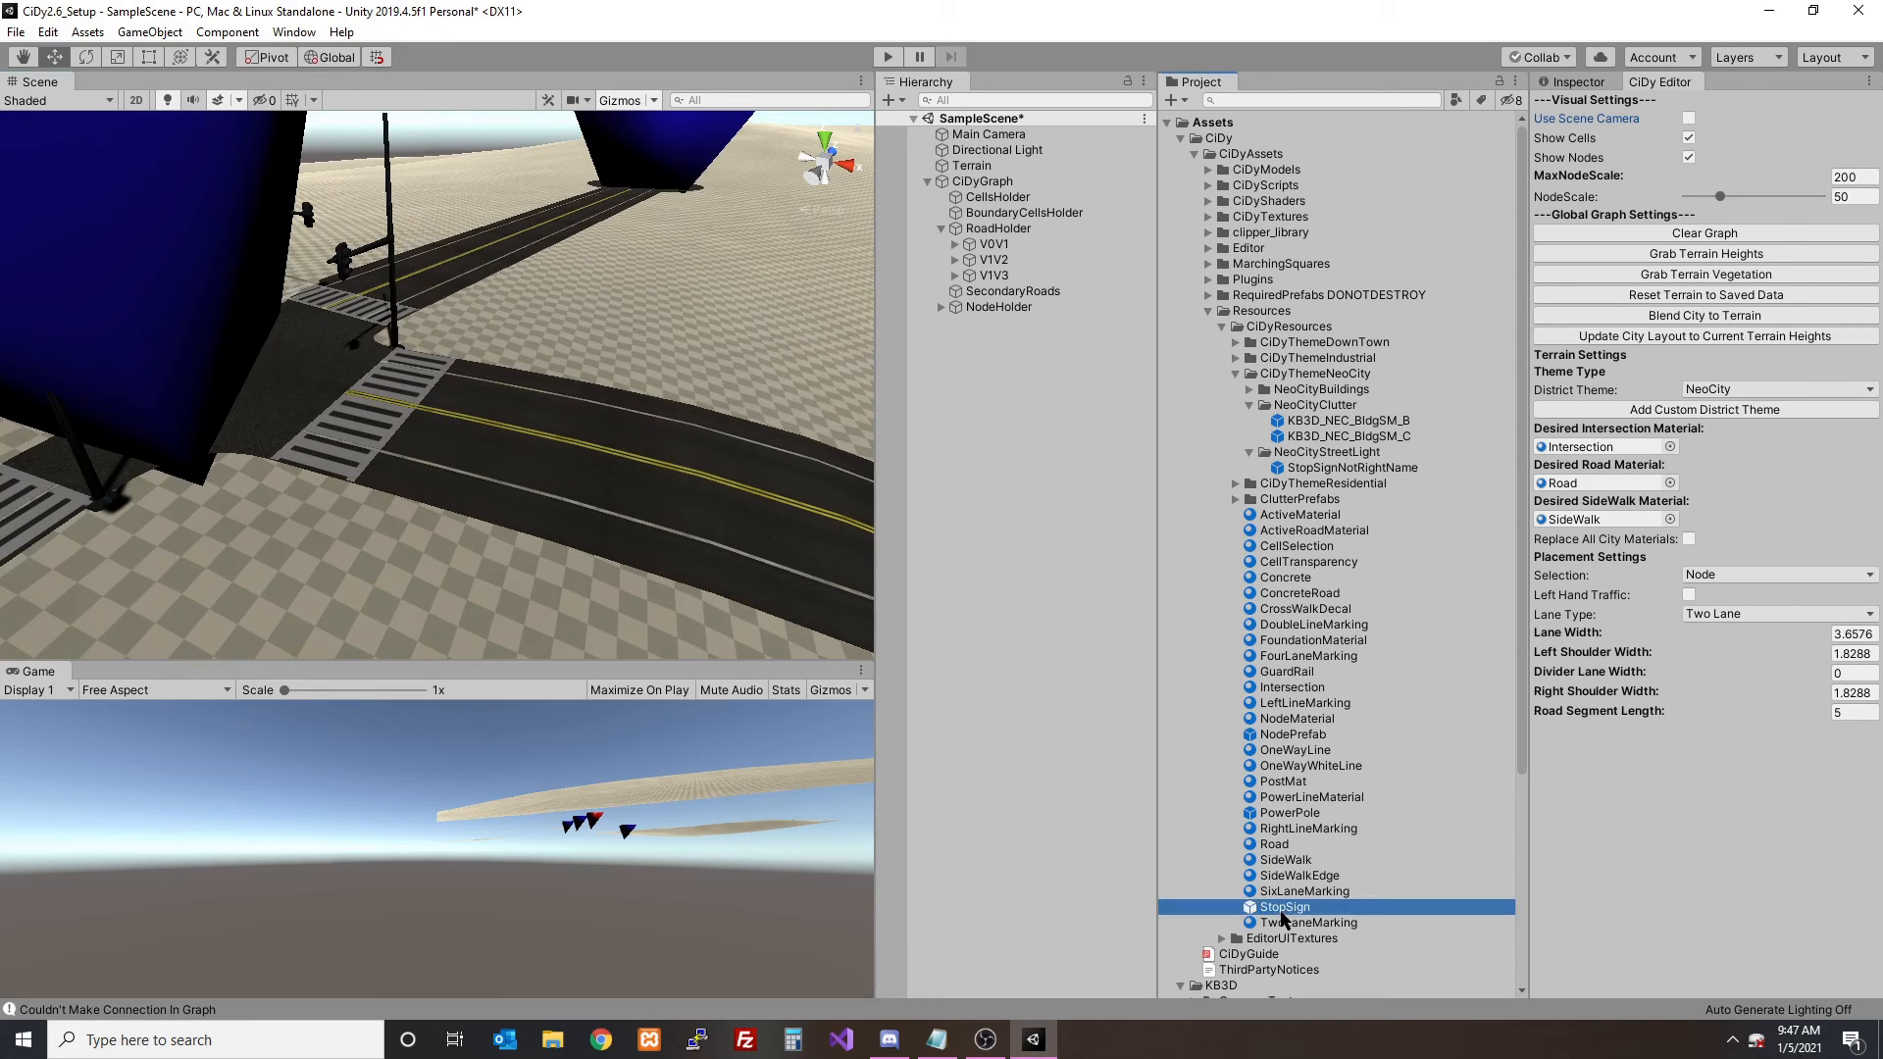
pyautogui.click(1572, 82)
pyautogui.moveTo(1752, 733); pyautogui.dragTo(1580, 686)
pyautogui.click(1348, 468)
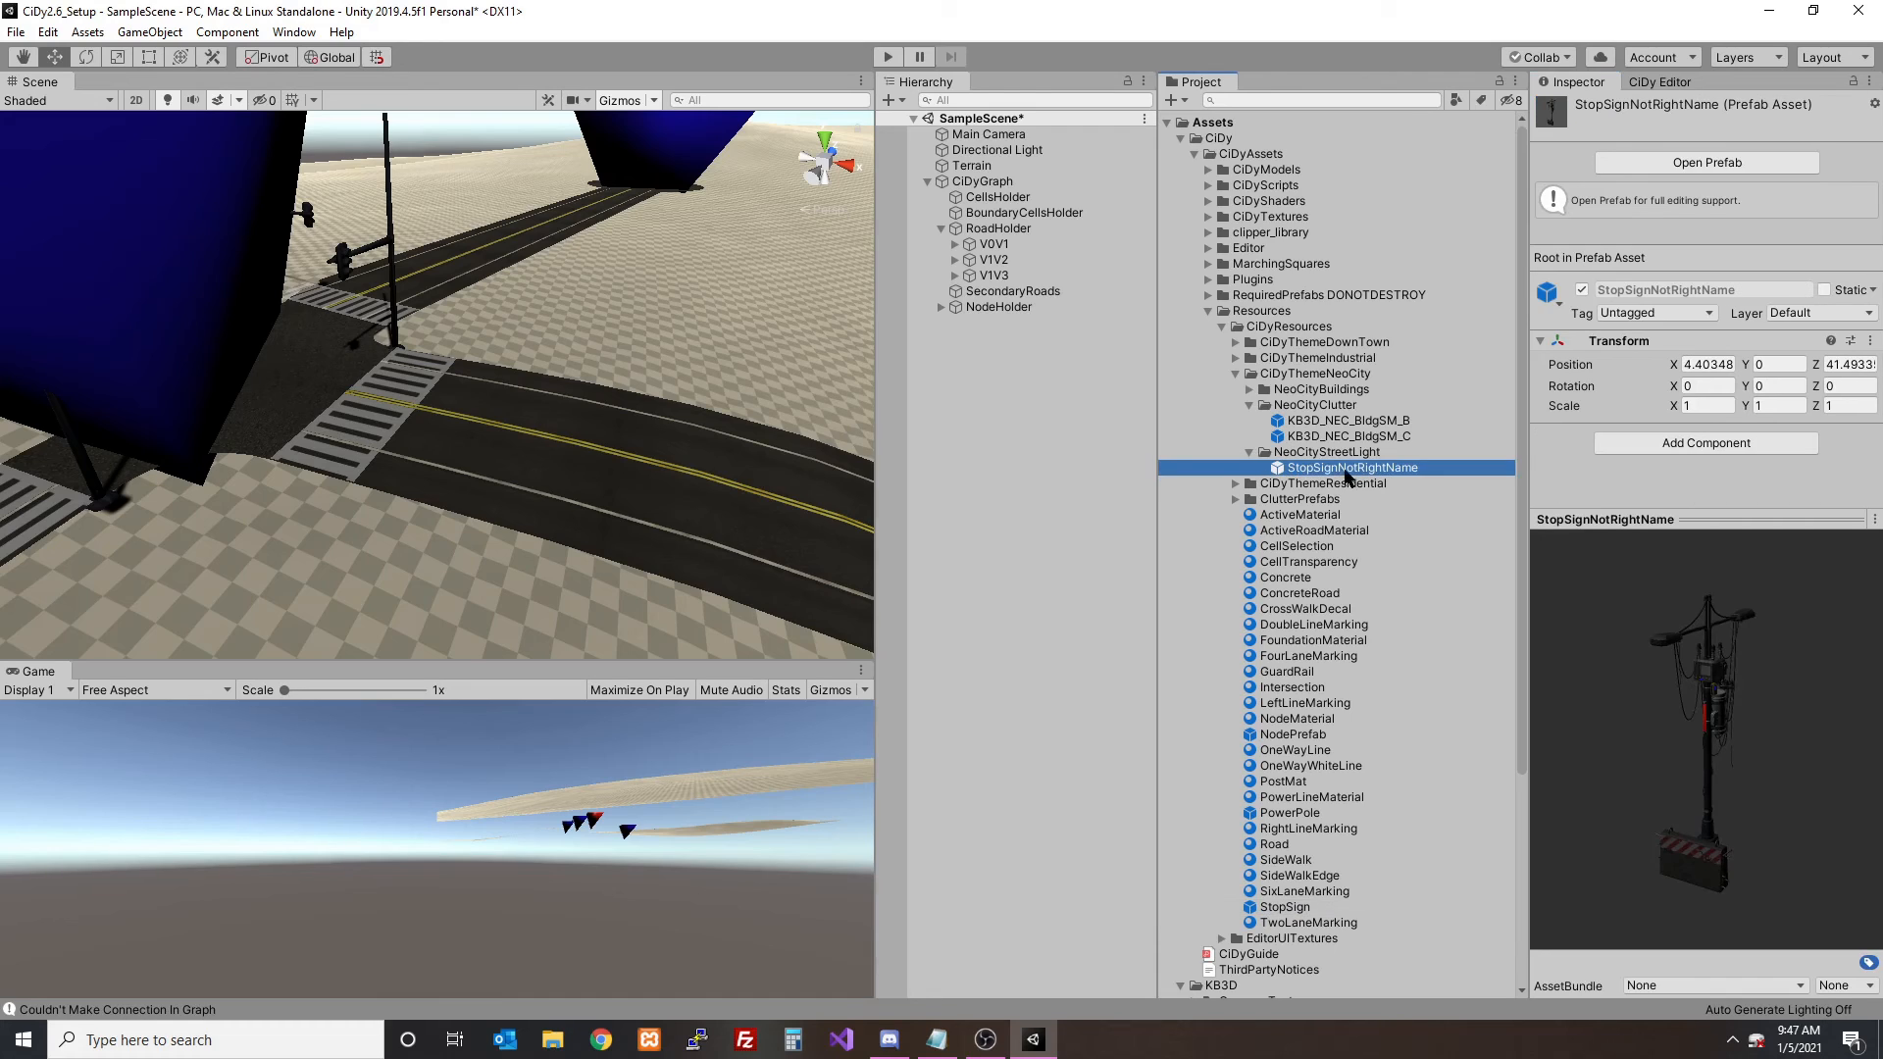
pyautogui.click(1328, 470)
pyautogui.write('StopSi')
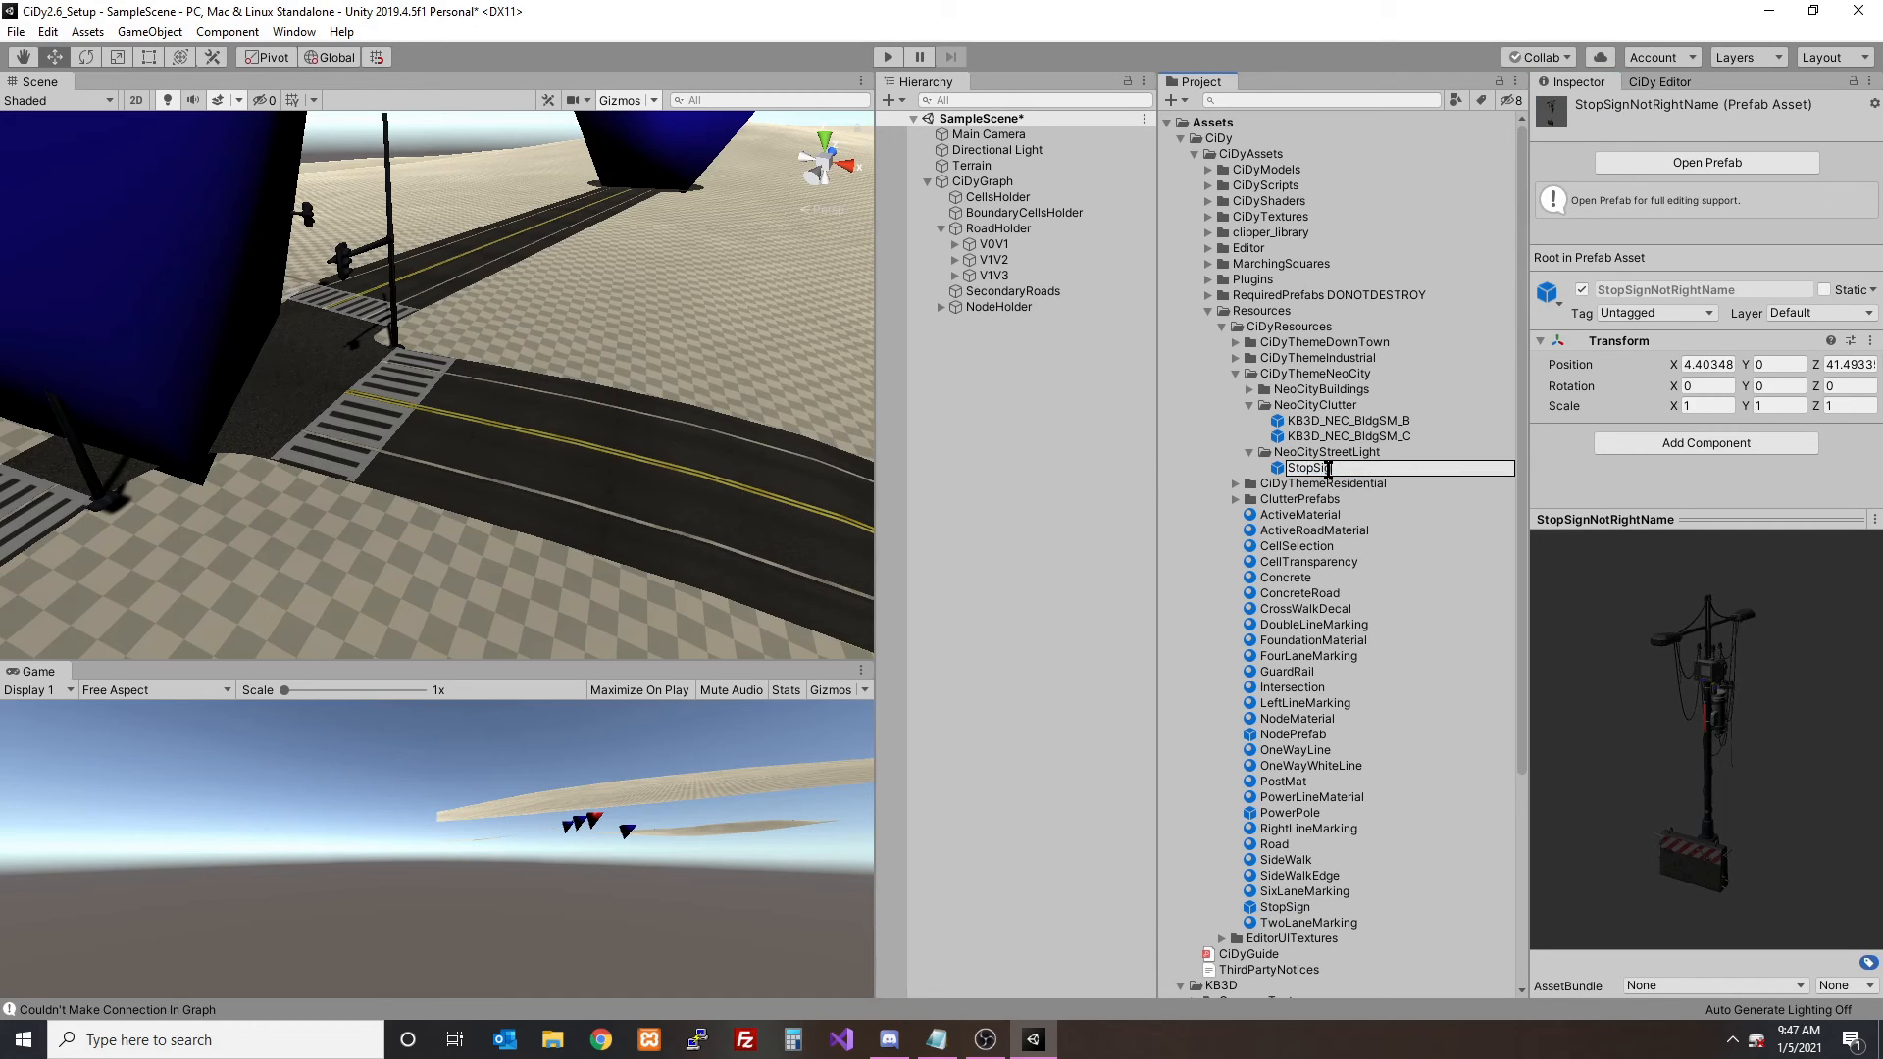
pyautogui.write('gn')
pyautogui.press('Return')
# - Return to the CiDy Editor and clear the test road graph
pyautogui.click(1653, 56)
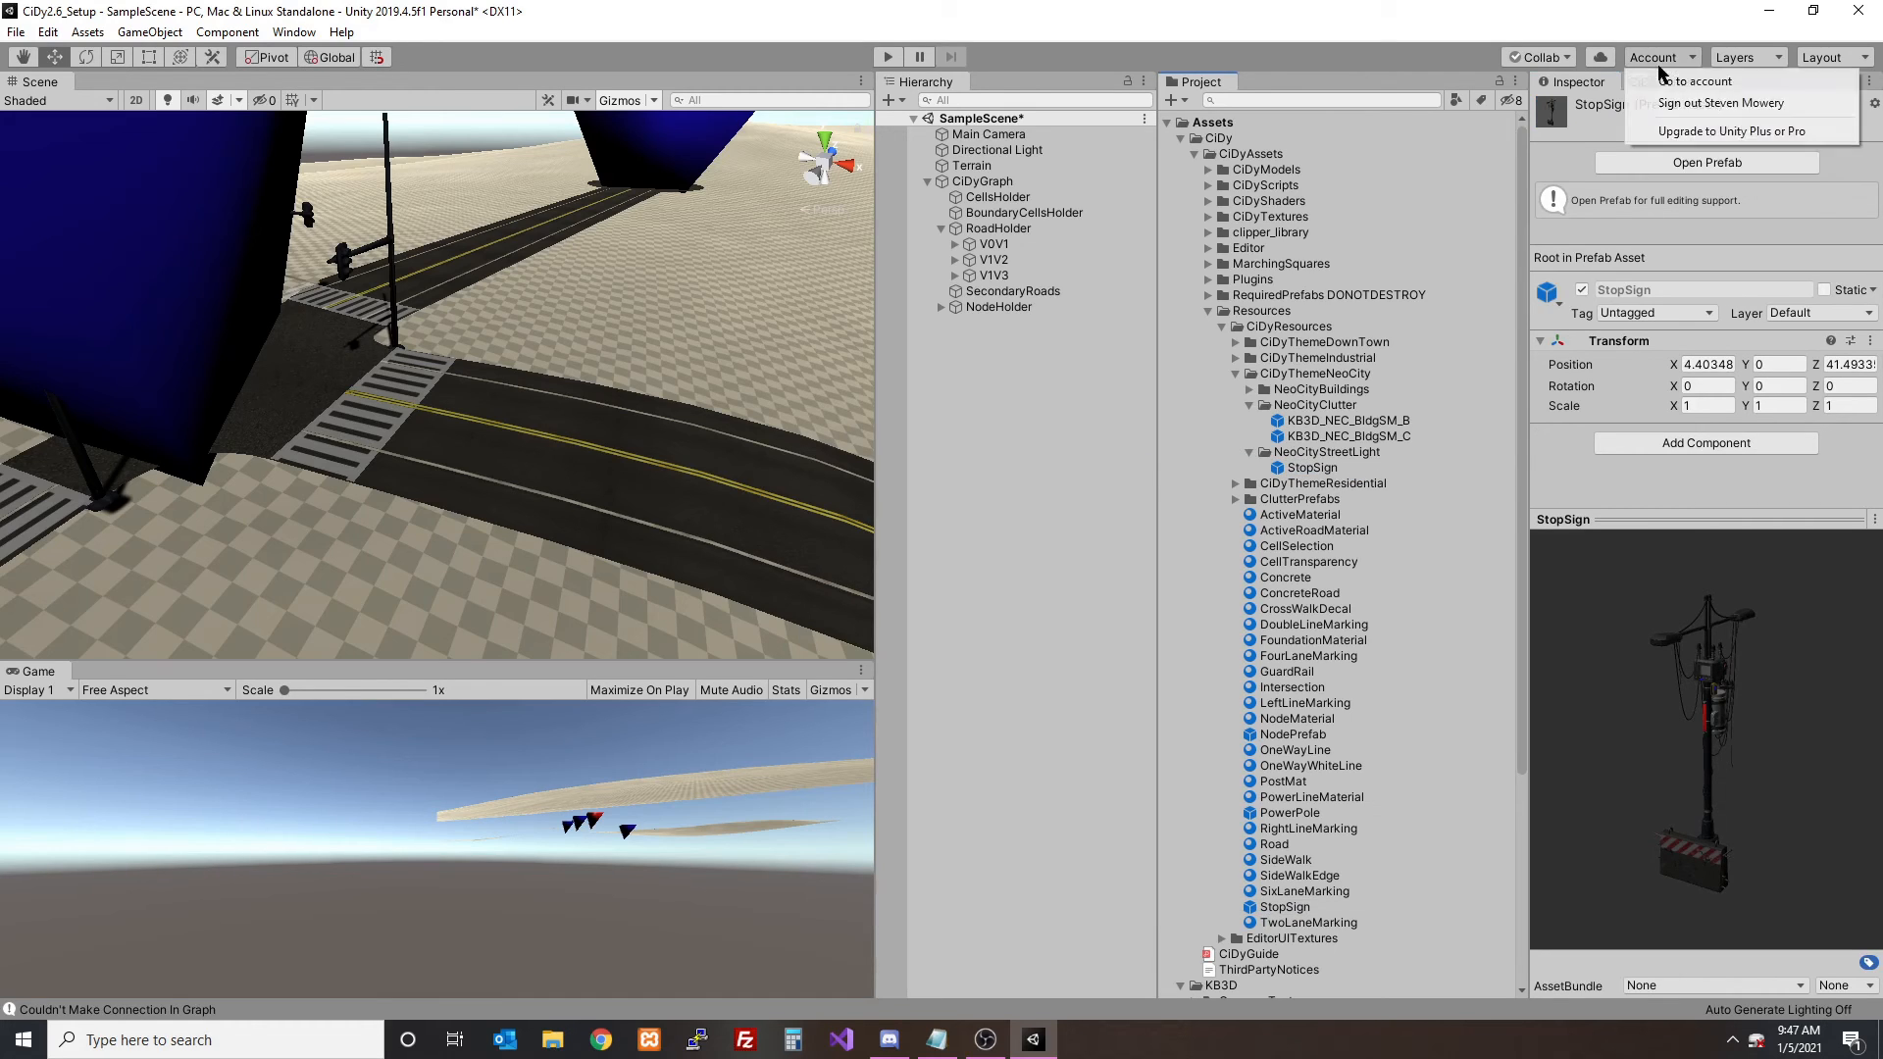
pyautogui.click(1660, 82)
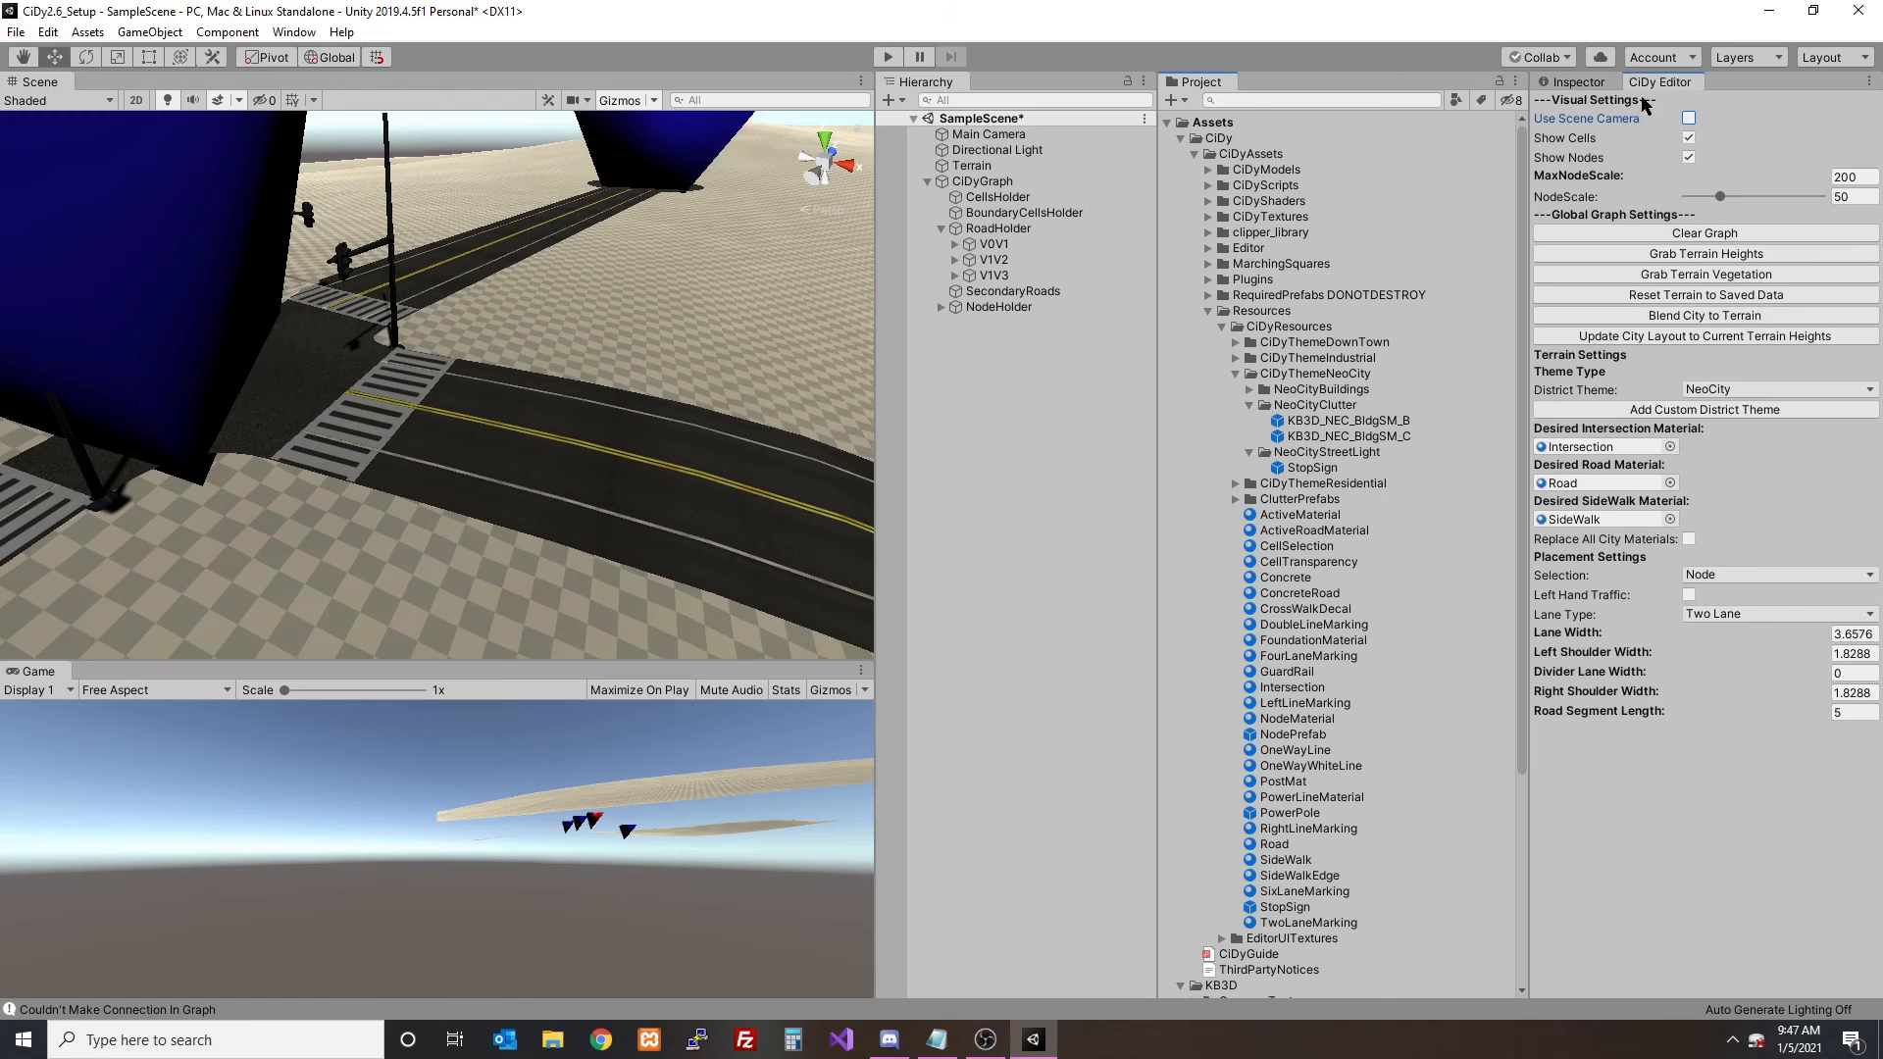
pyautogui.click(1690, 236)
pyautogui.click(976, 564)
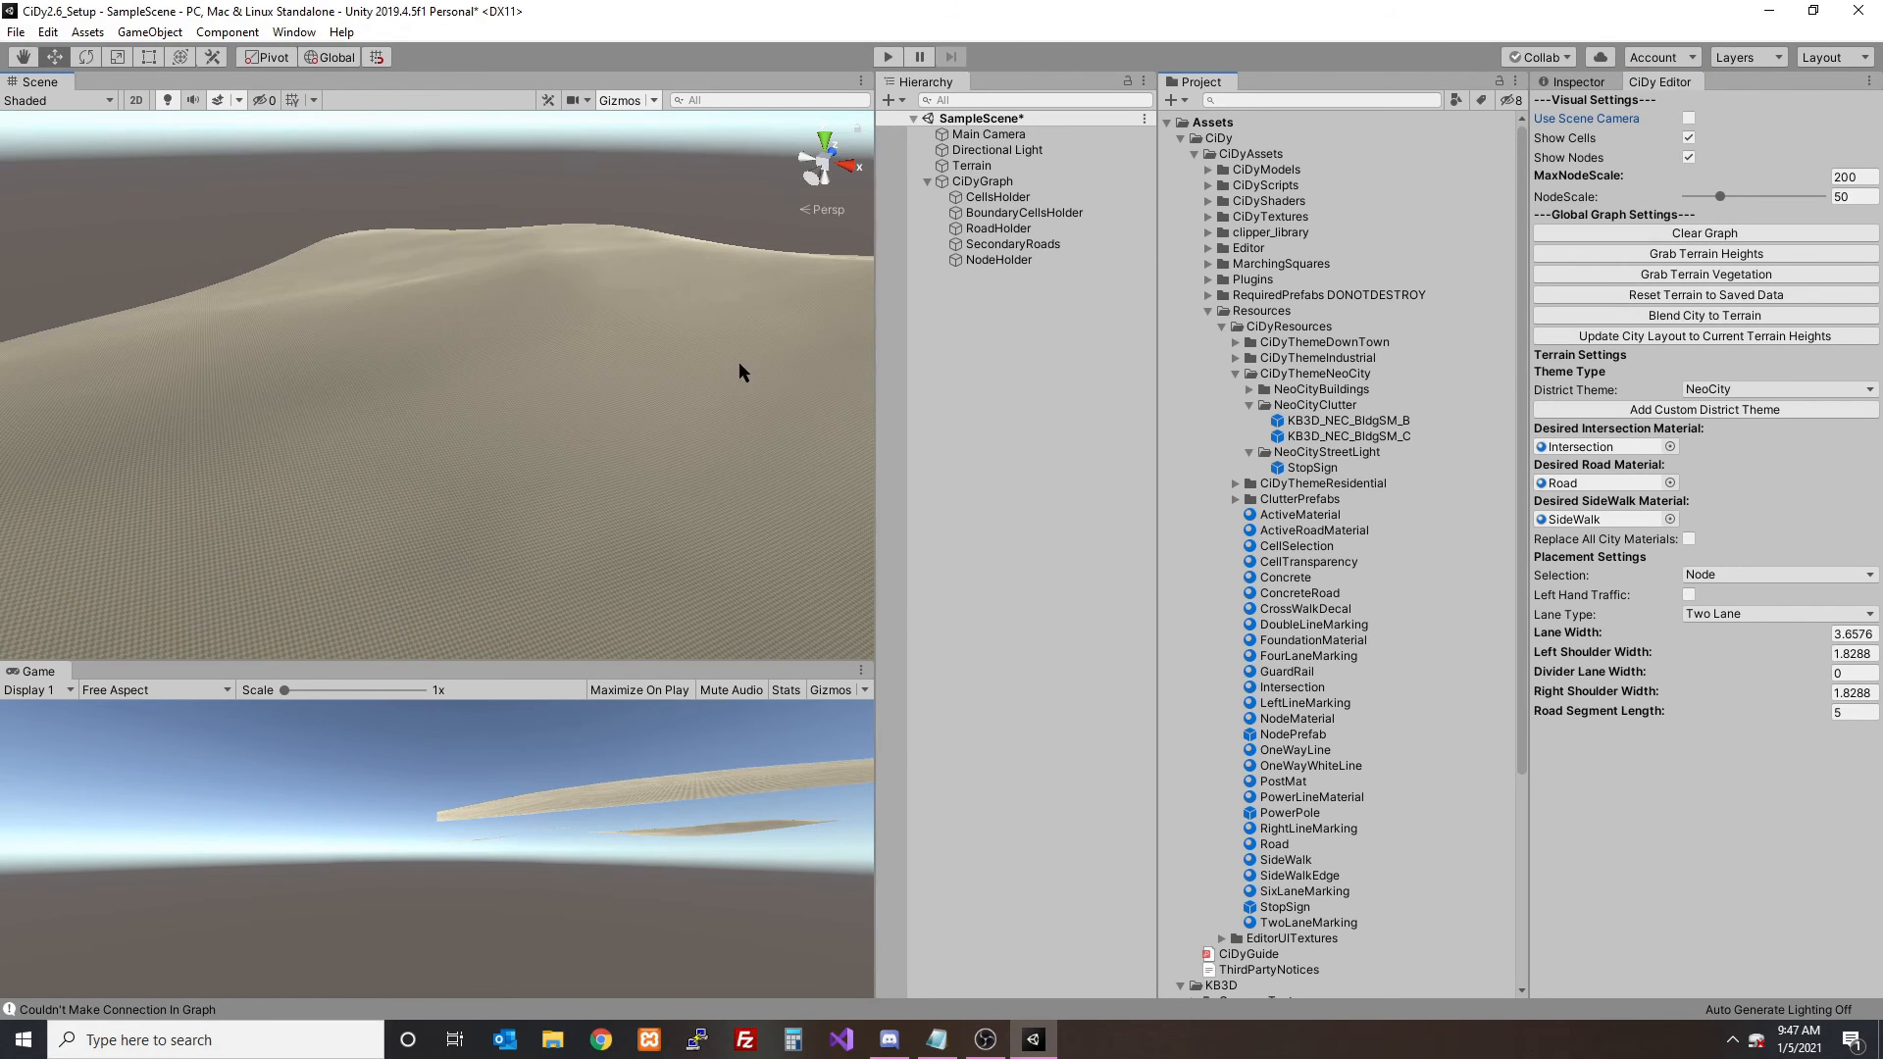
# - Place five nodes to form four roads around a central intersection, and check the NeoCity street lights there
pyautogui.click(347, 379)
pyautogui.click(497, 253)
pyautogui.click(339, 369)
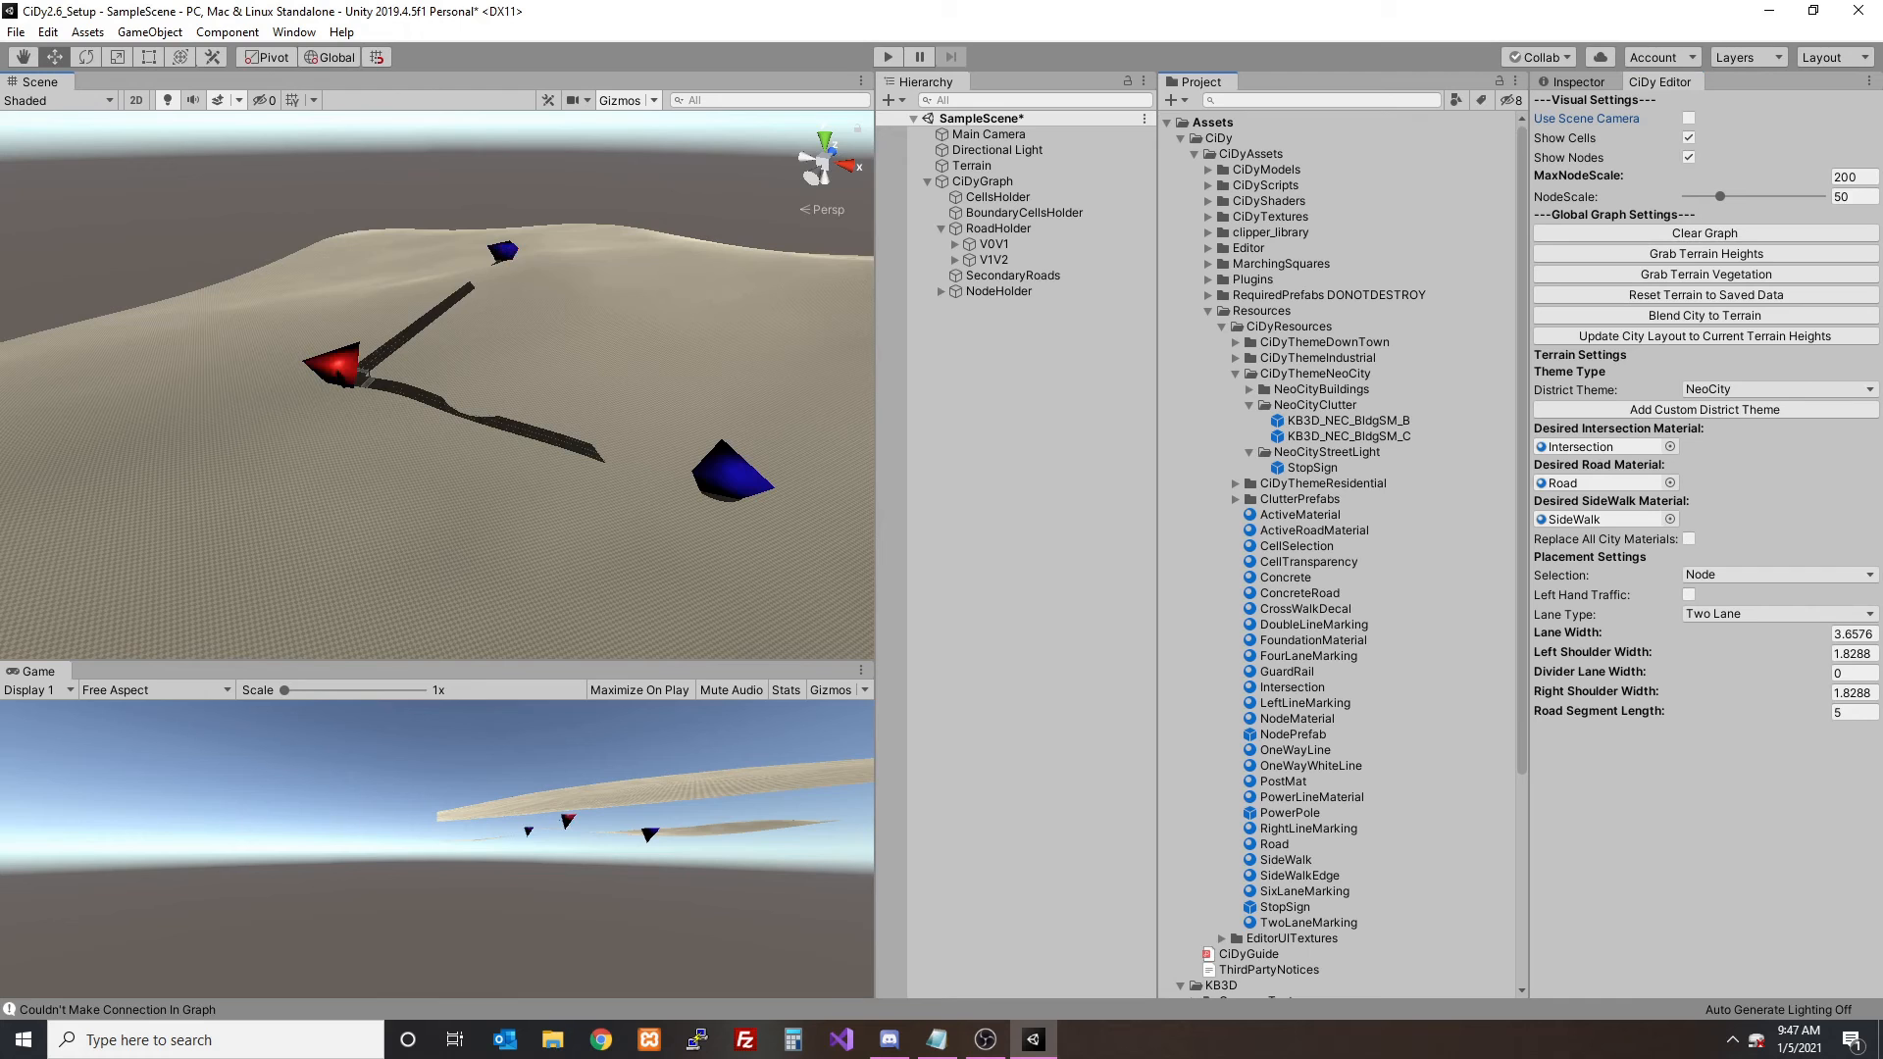
pyautogui.click(232, 518)
pyautogui.click(336, 368)
pyautogui.click(196, 351)
pyautogui.press('w')
pyautogui.moveTo(291, 379); pyautogui.dragTo(426, 518, button='right')
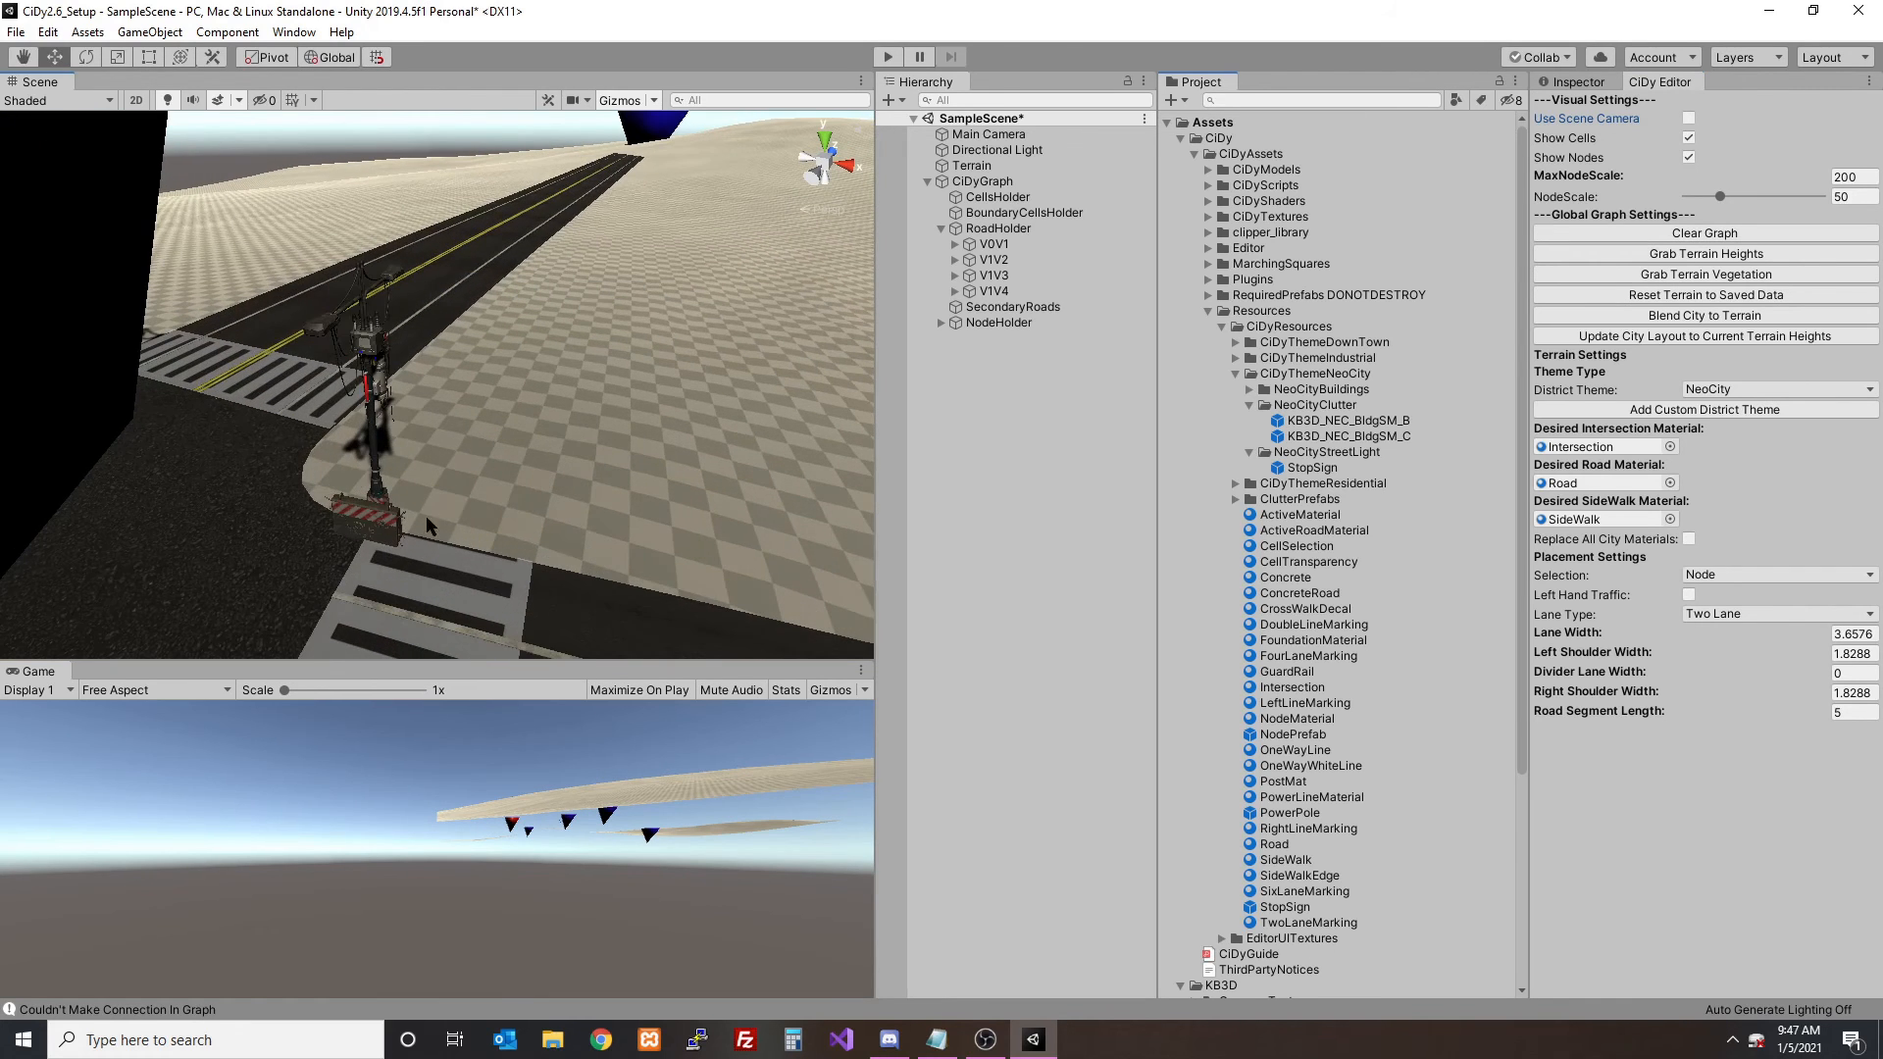
pyautogui.scroll(-5, 608, 351)
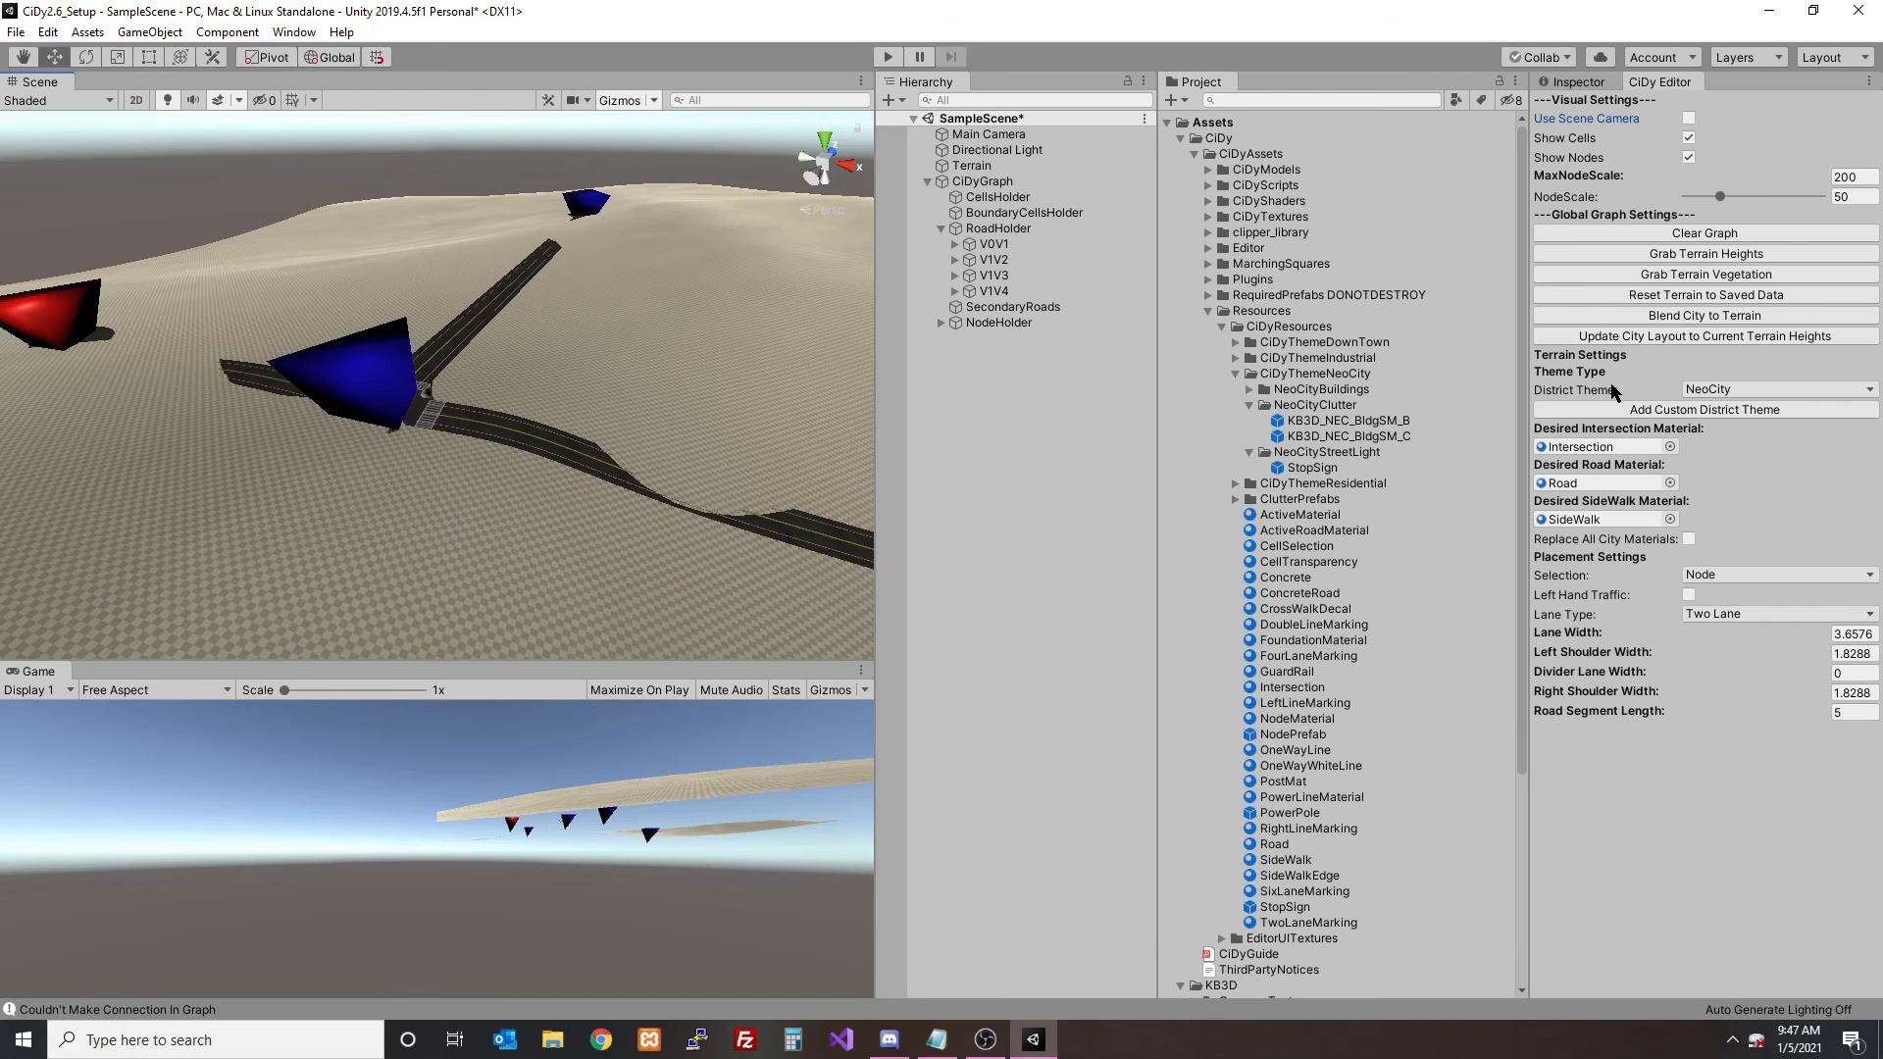
# - Set the district theme to DownTown and build two more roads from the first node of the NeoCity roads
pyautogui.click(1726, 389)
pyautogui.click(1725, 412)
pyautogui.scroll(-5, 757, 374)
pyautogui.moveTo(757, 373); pyautogui.dragTo(622, 379, button='middle')
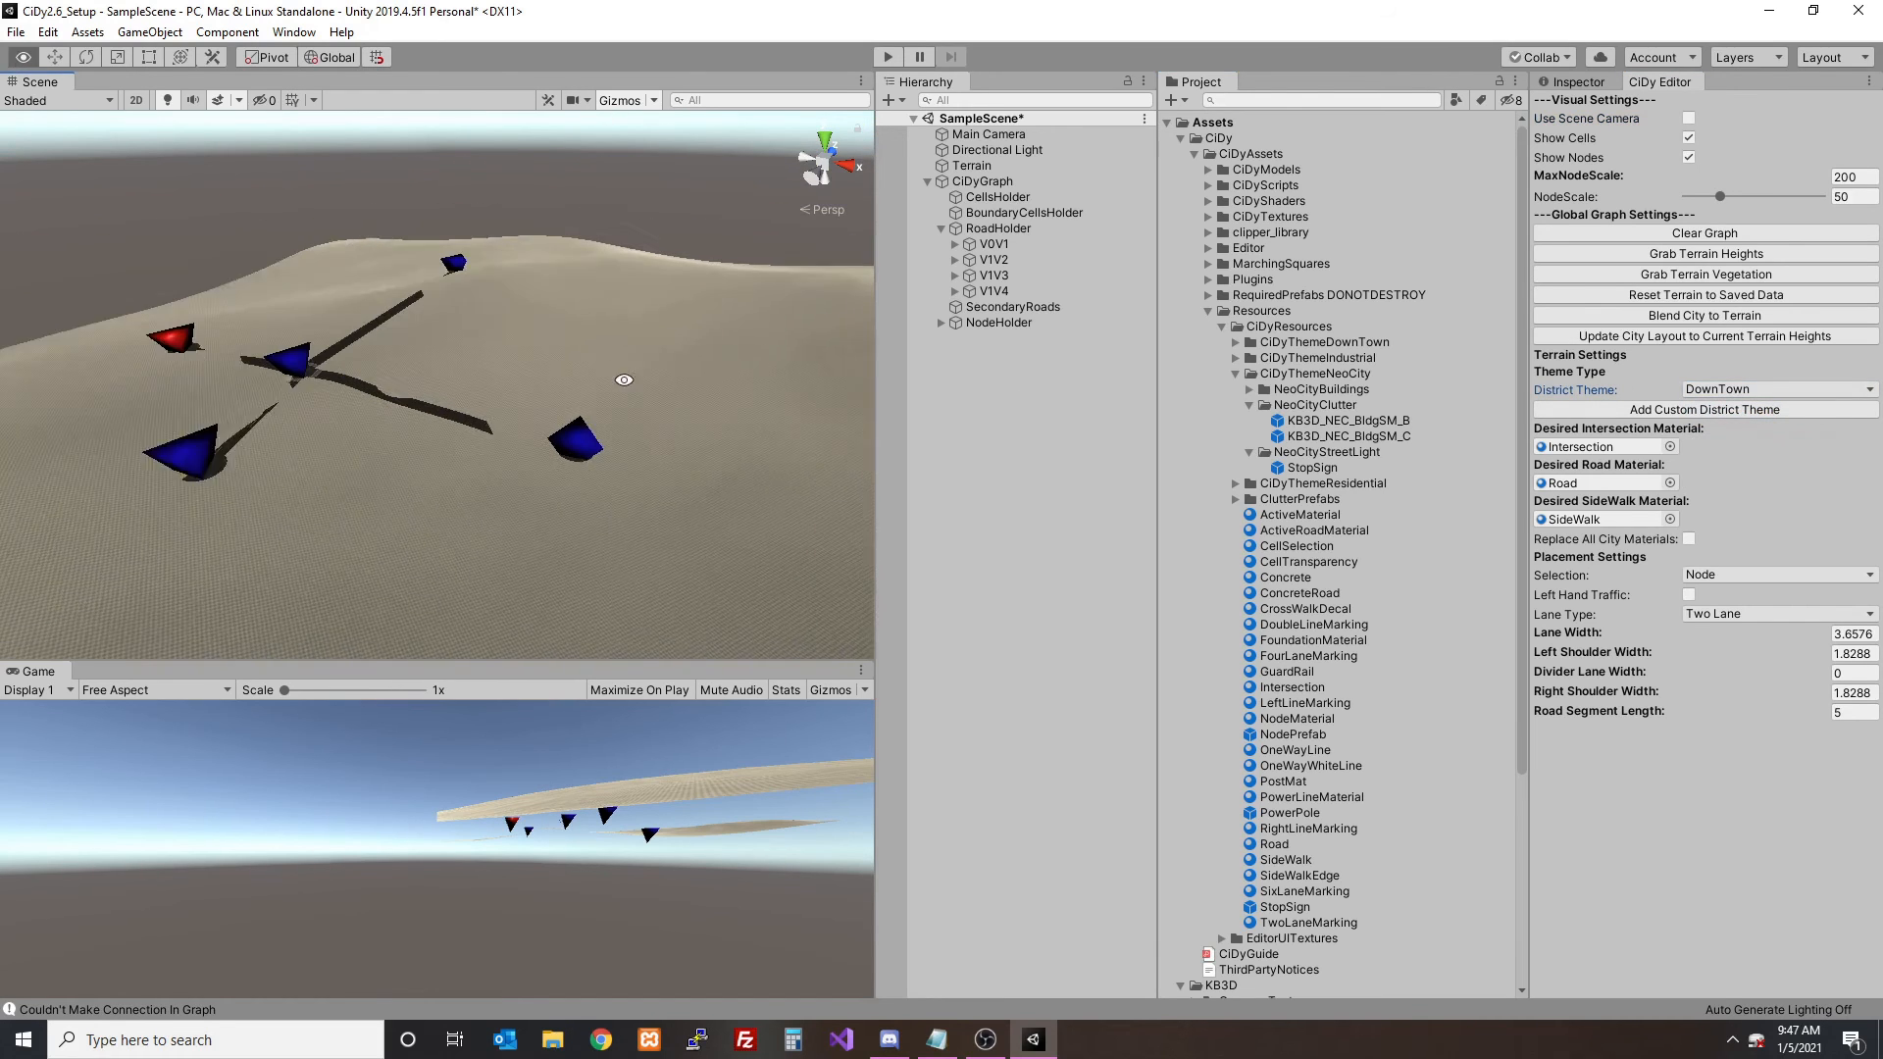
pyautogui.scroll(2, 618, 383)
pyautogui.click(571, 480)
pyautogui.click(643, 309)
pyautogui.click(554, 479)
pyautogui.moveTo(554, 480); pyautogui.dragTo(557, 380, button='middle')
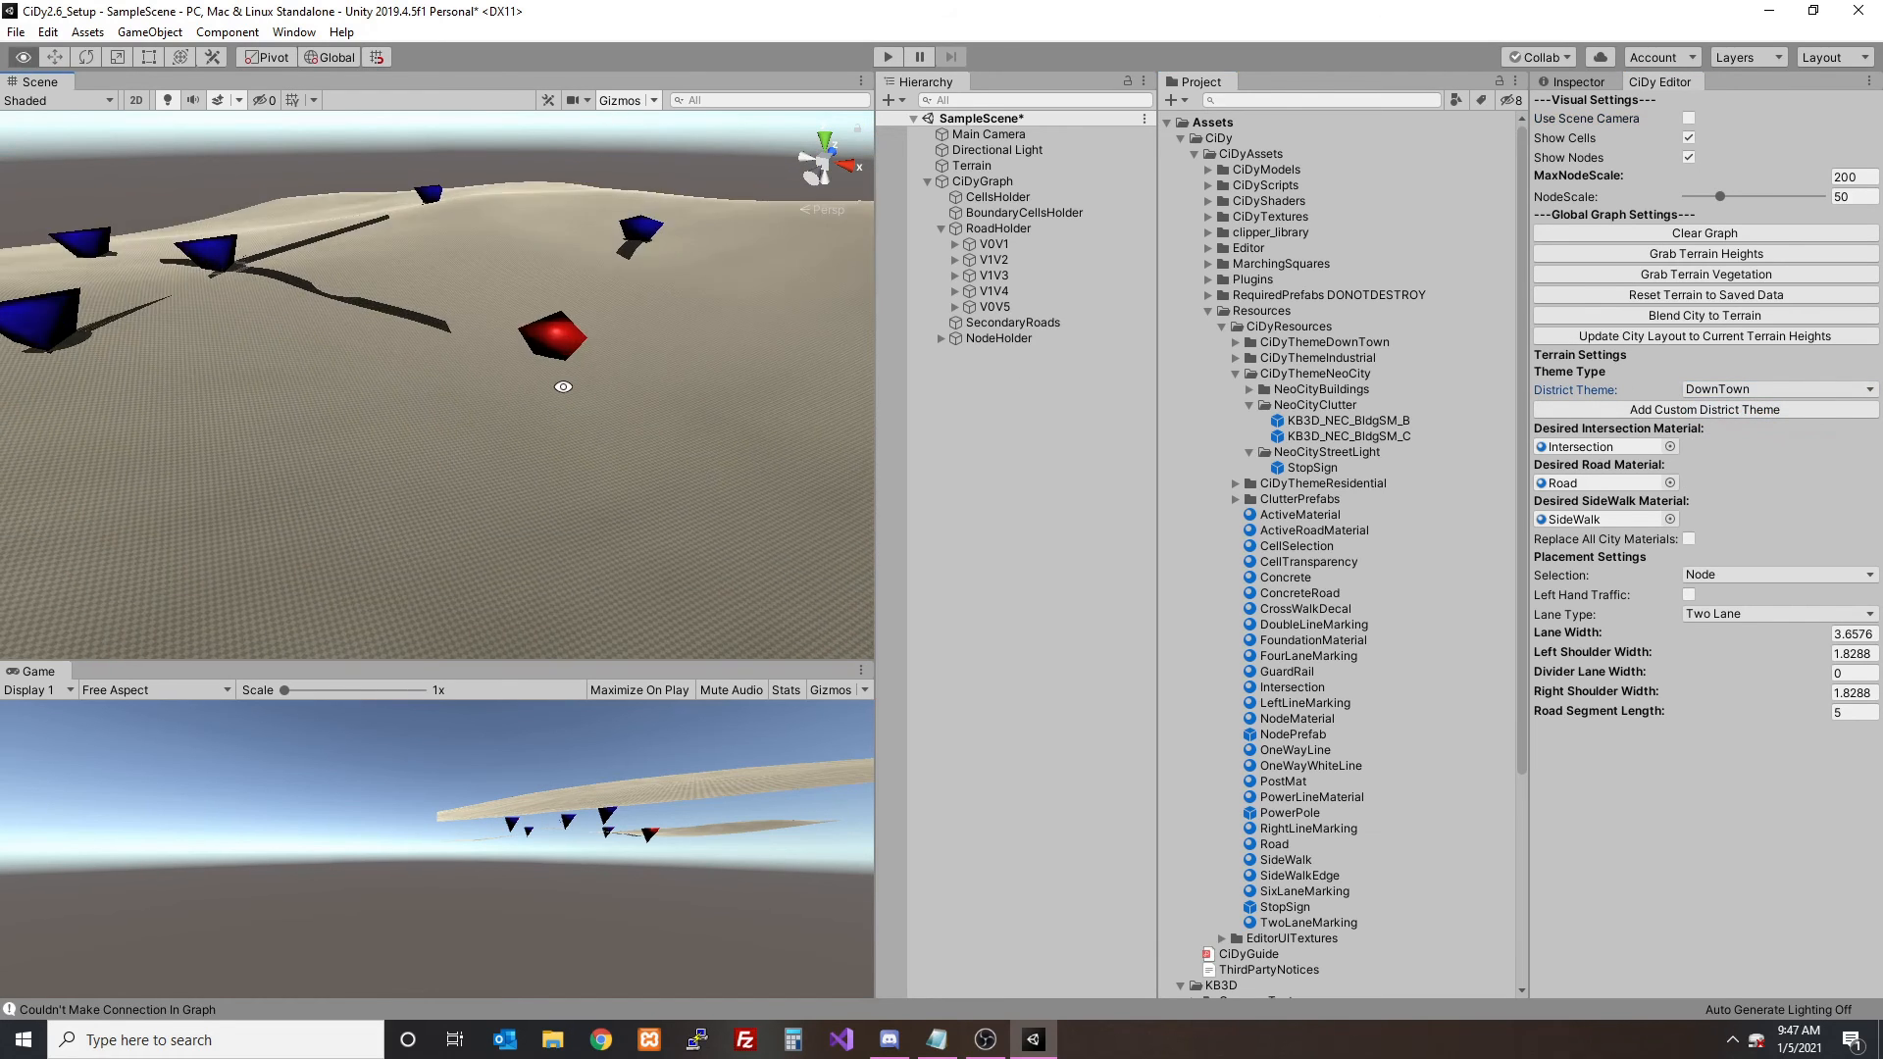
pyautogui.click(464, 537)
# - Hide the nodes and cells and examine the street lights where the NeoCity and DownTown roads meet
pyautogui.click(1688, 158)
pyautogui.click(1687, 139)
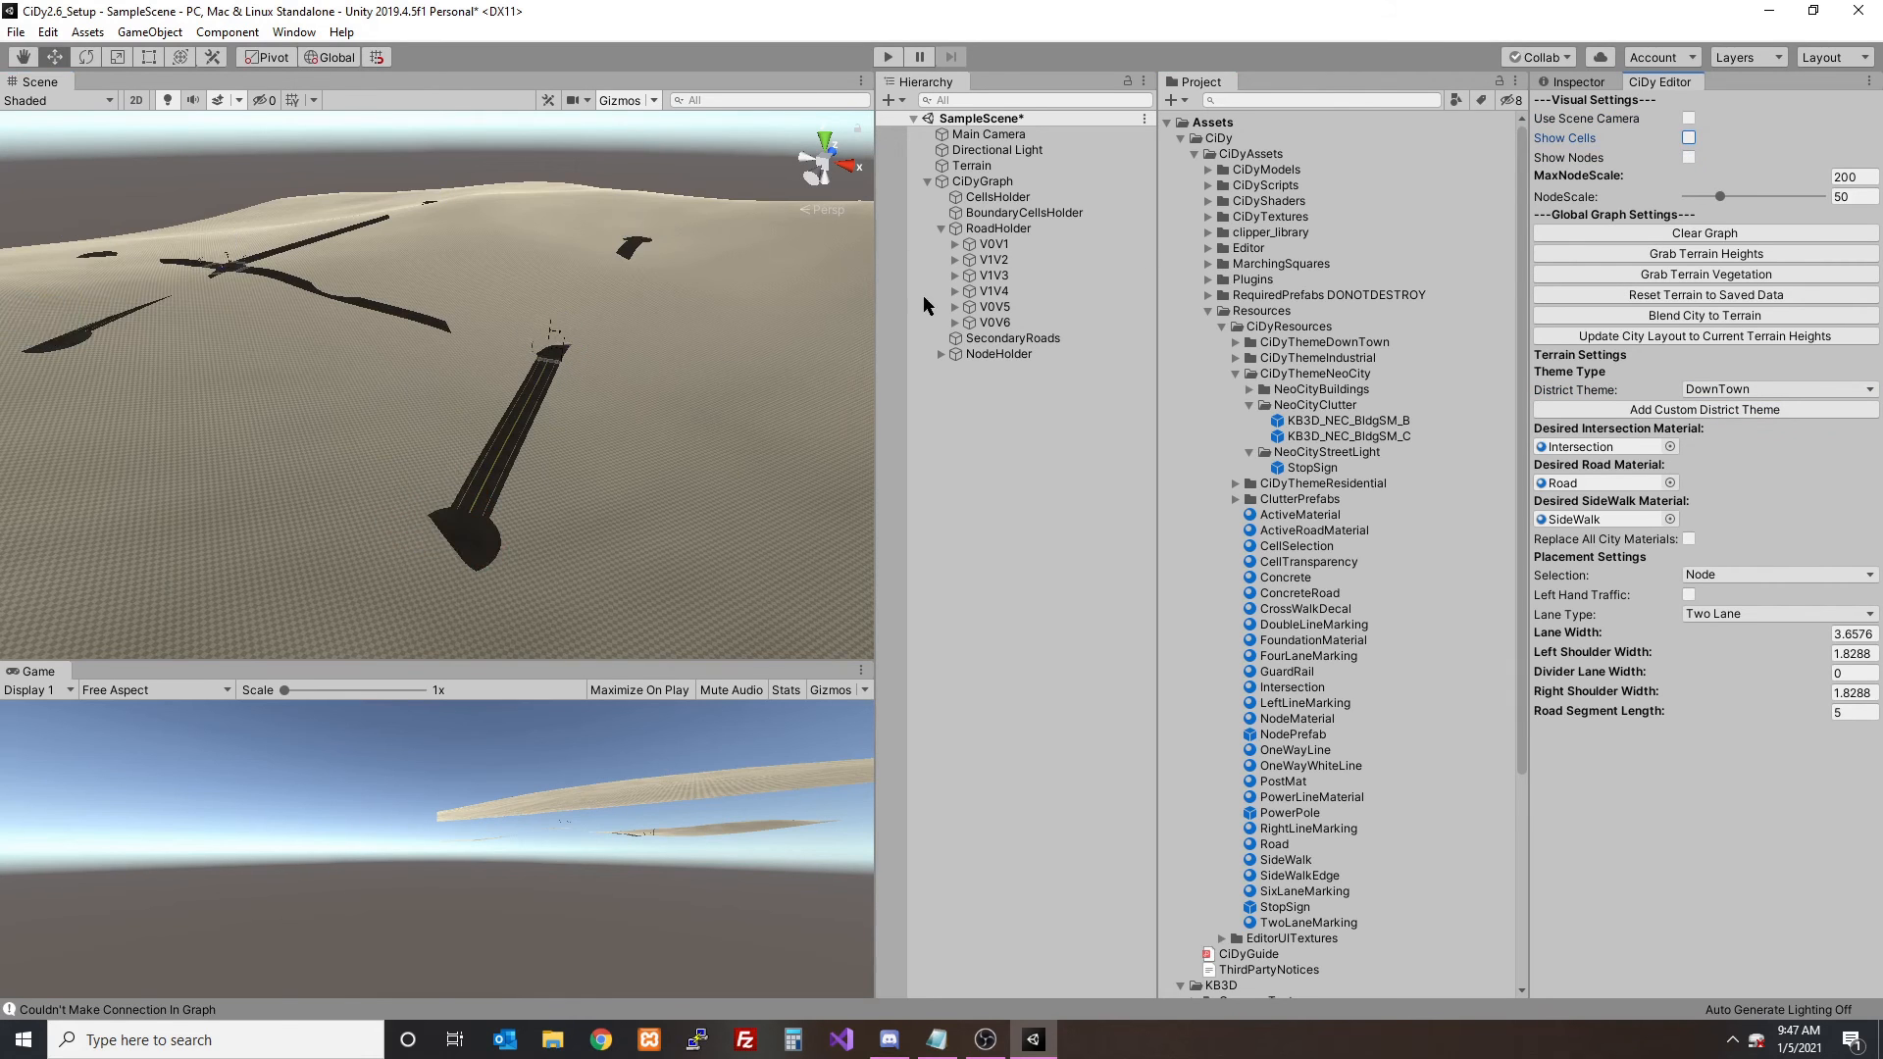
pyautogui.scroll(8, 671, 333)
pyautogui.keyDown('alt'); pyautogui.moveTo(670, 334); pyautogui.dragTo(552, 341); pyautogui.keyUp('alt')
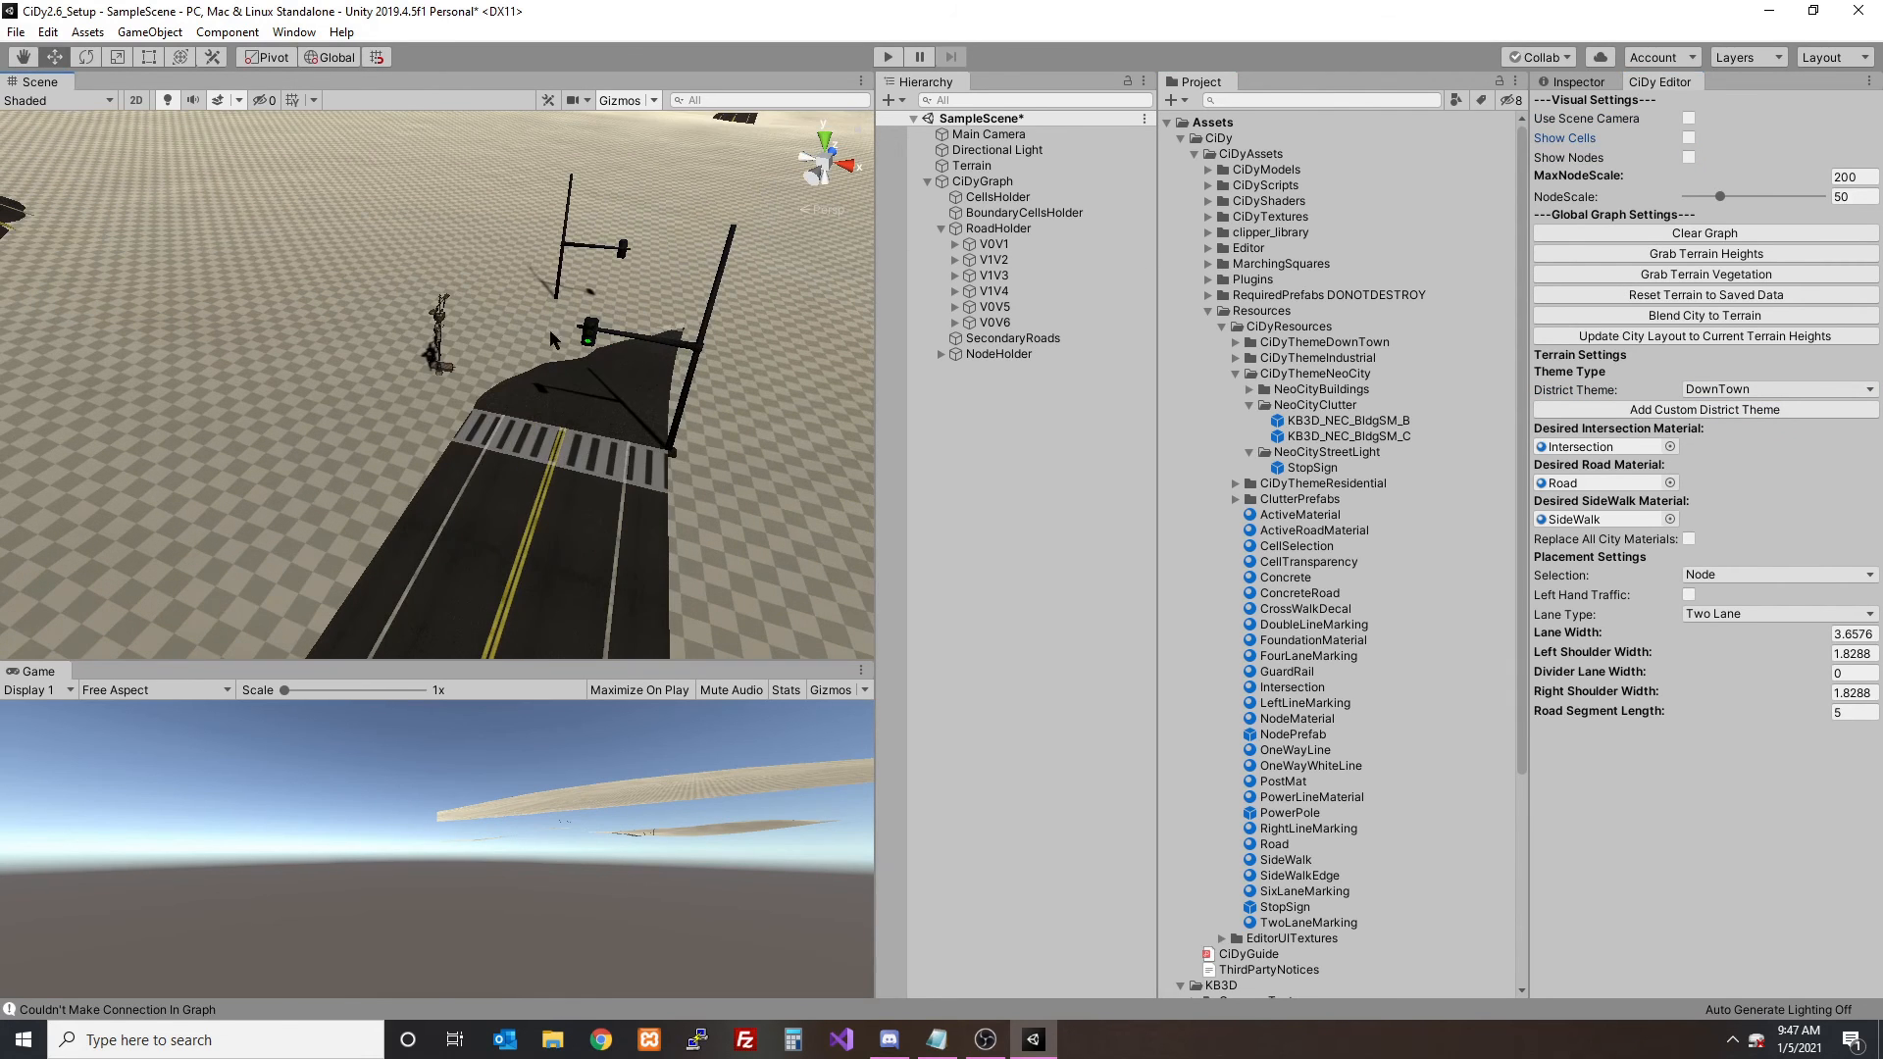
pyautogui.keyDown('alt'); pyautogui.moveTo(545, 413); pyautogui.dragTo(606, 320); pyautogui.keyUp('alt')
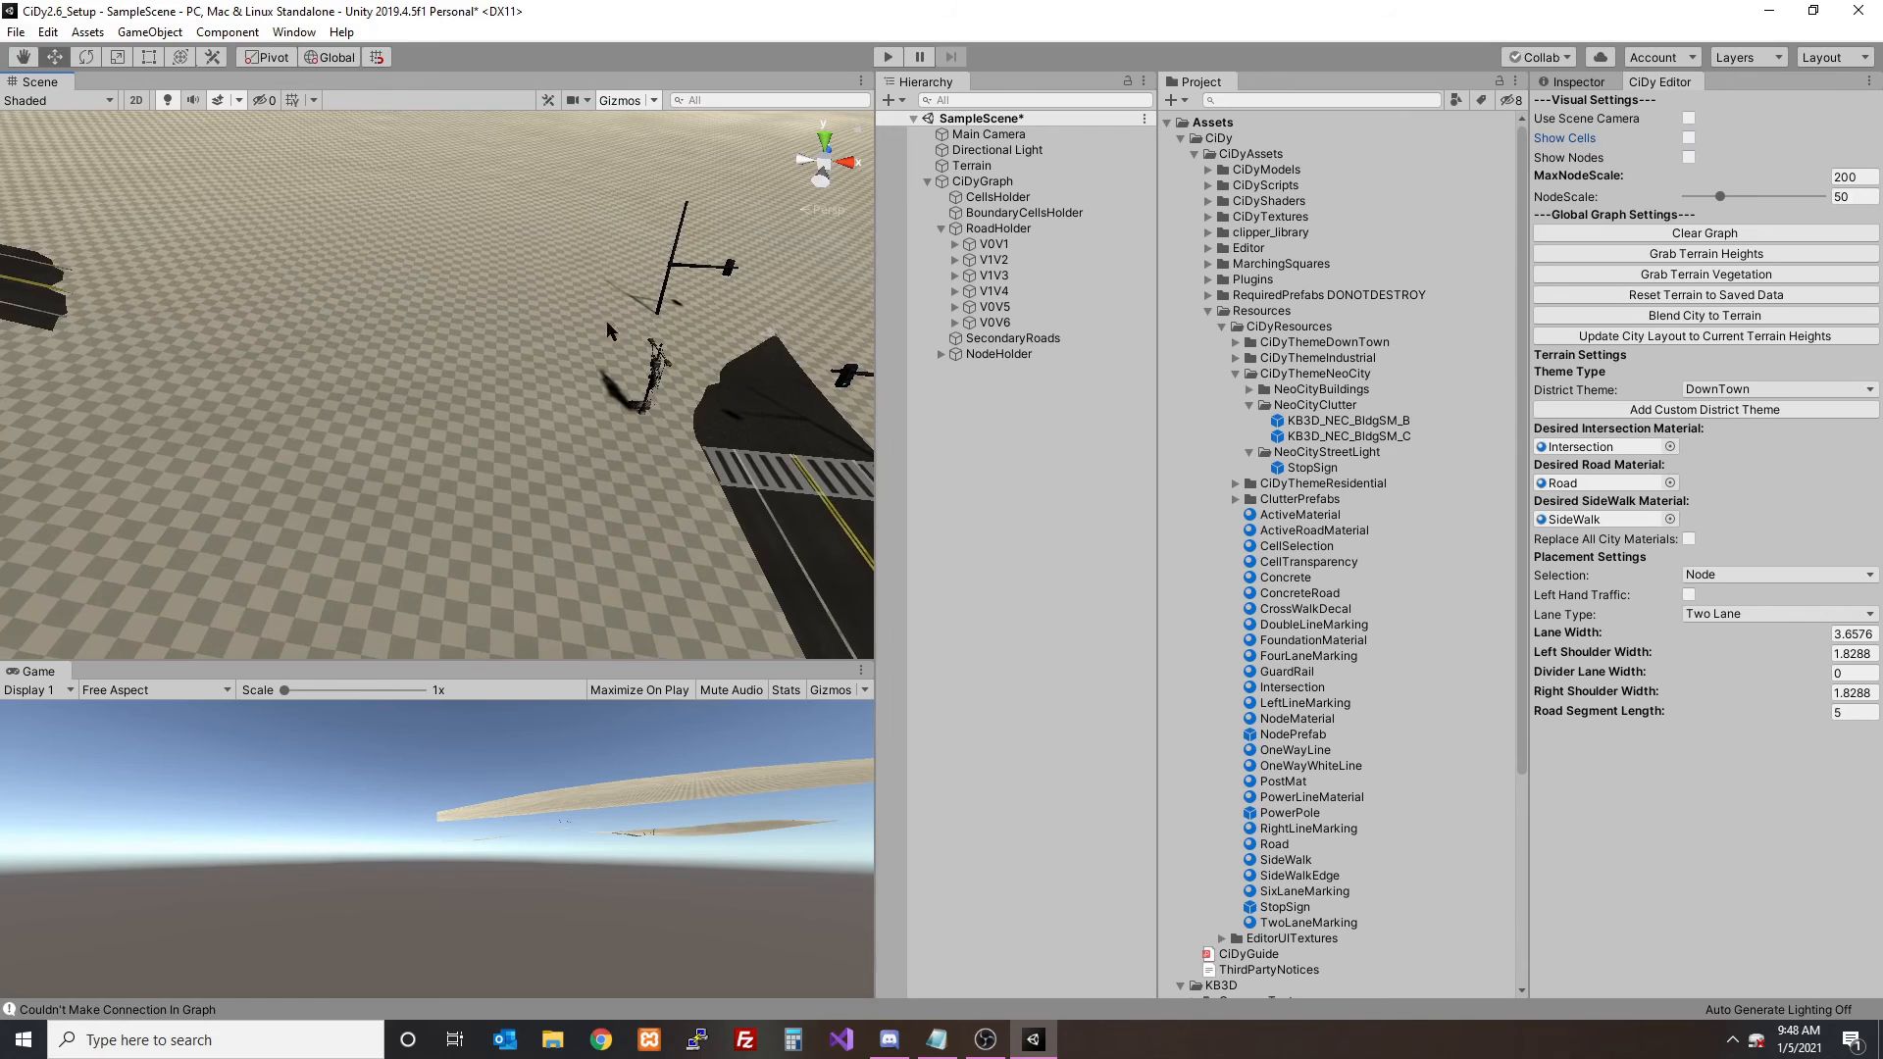
# - Assign the default CiDyResources StopSign prefab as road V0V1's StopSign/Light and regenerate the road
pyautogui.keyDown('alt'); pyautogui.moveTo(630, 417); pyautogui.dragTo(301, 325); pyautogui.keyUp('alt')
pyautogui.click(274, 298)
pyautogui.keyDown('alt'); pyautogui.moveTo(389, 381); pyautogui.dragTo(383, 368); pyautogui.keyUp('alt')
pyautogui.scroll(-3, 1727, 956)
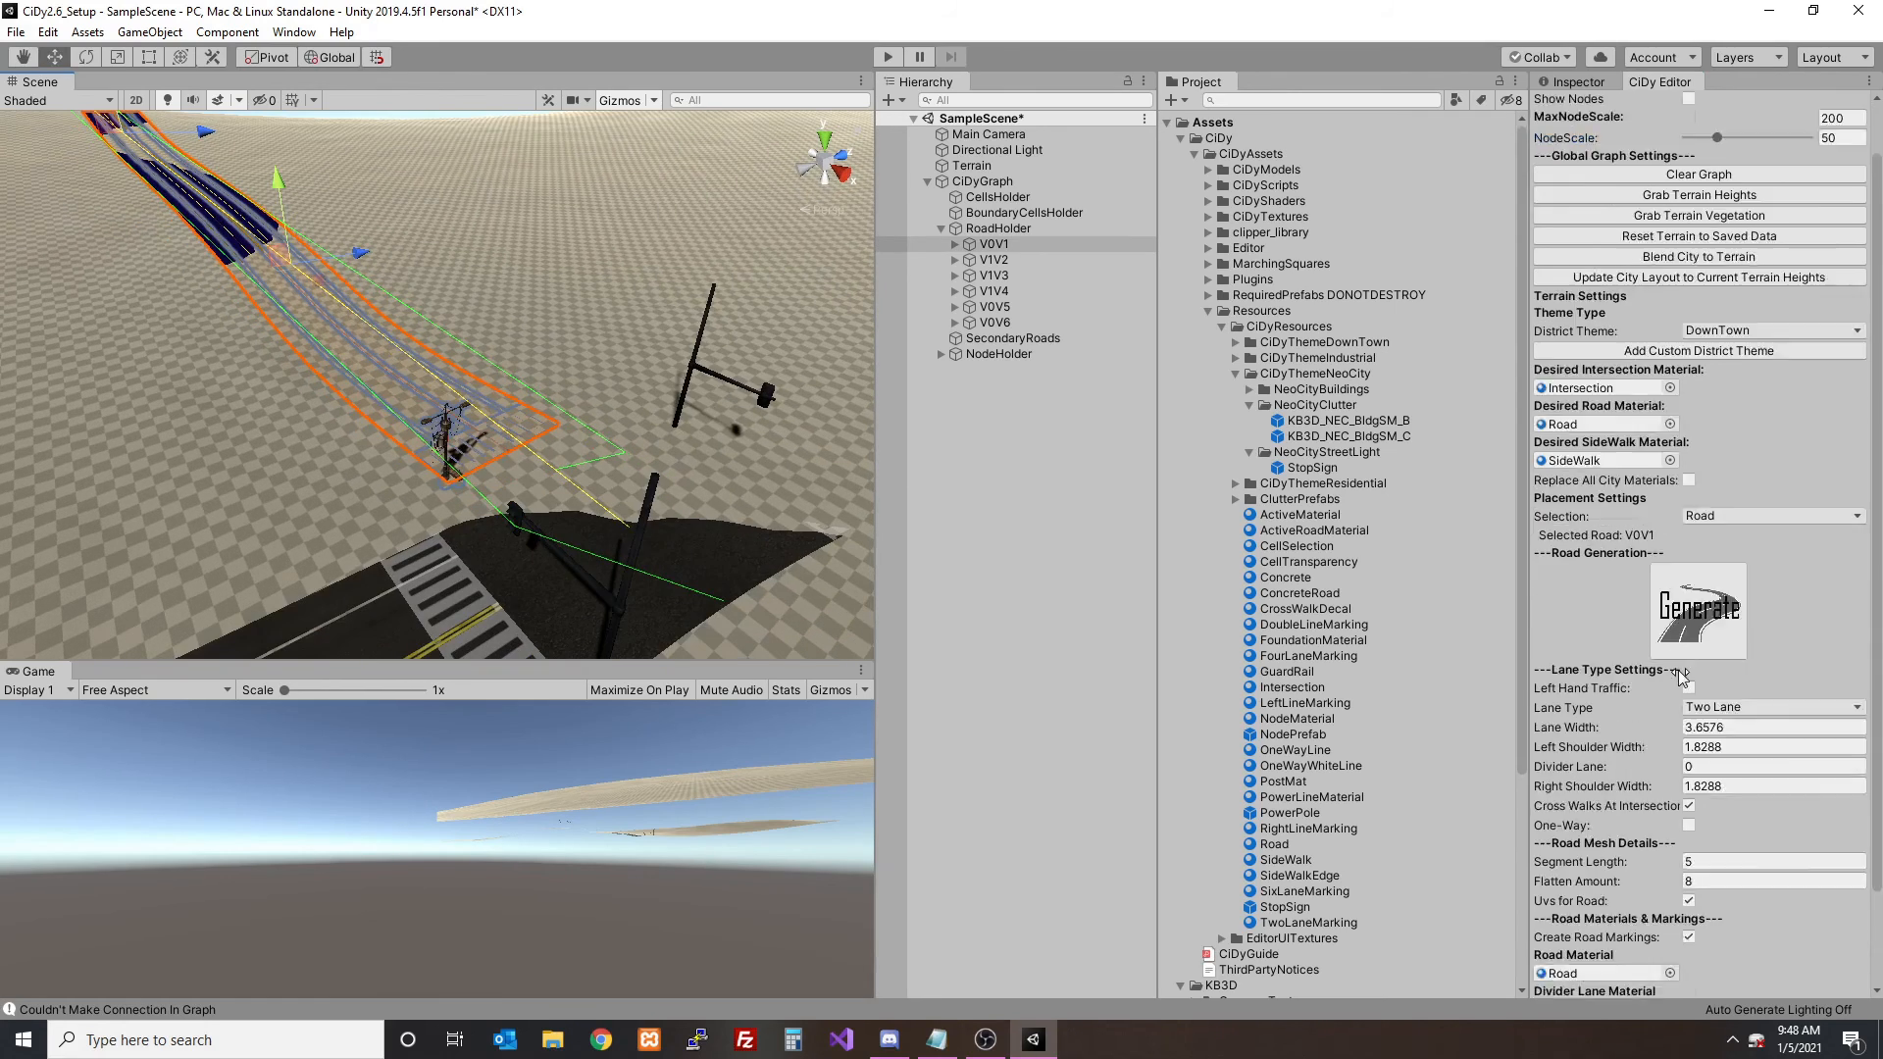
pyautogui.click(1736, 951)
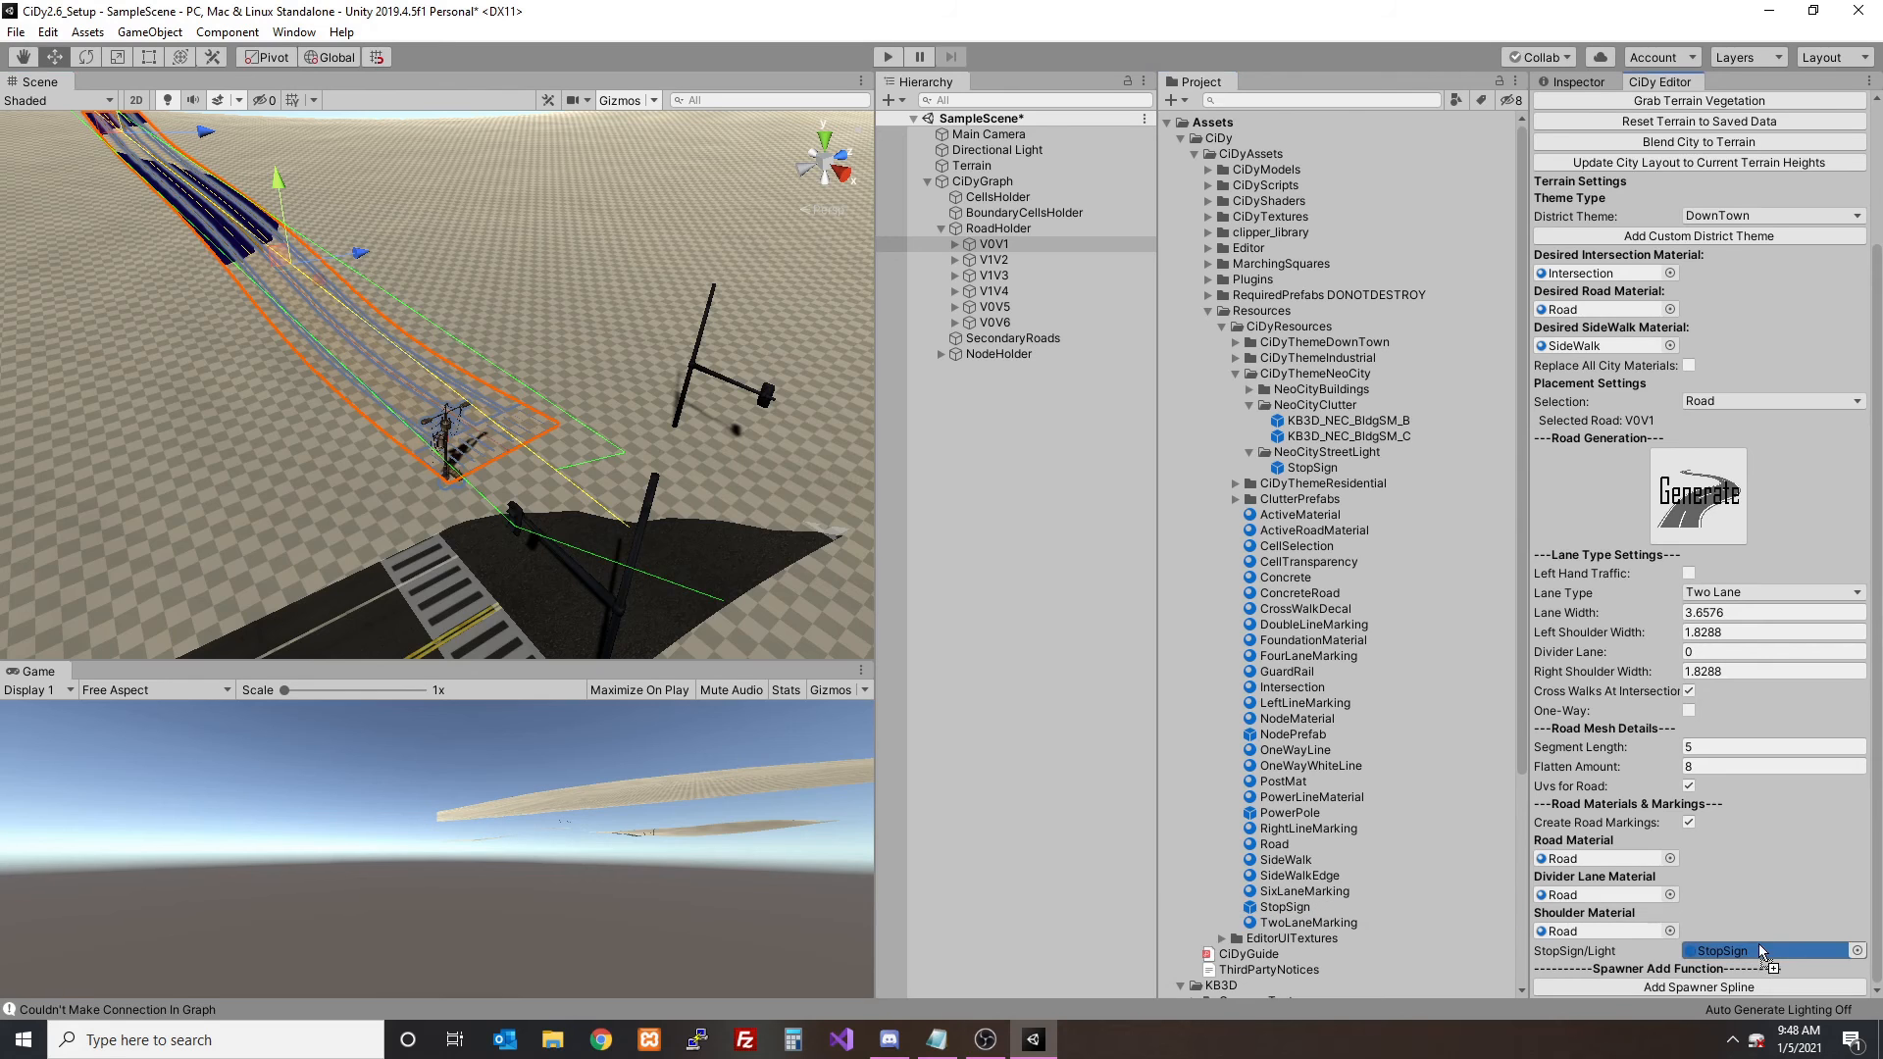
pyautogui.click(1705, 521)
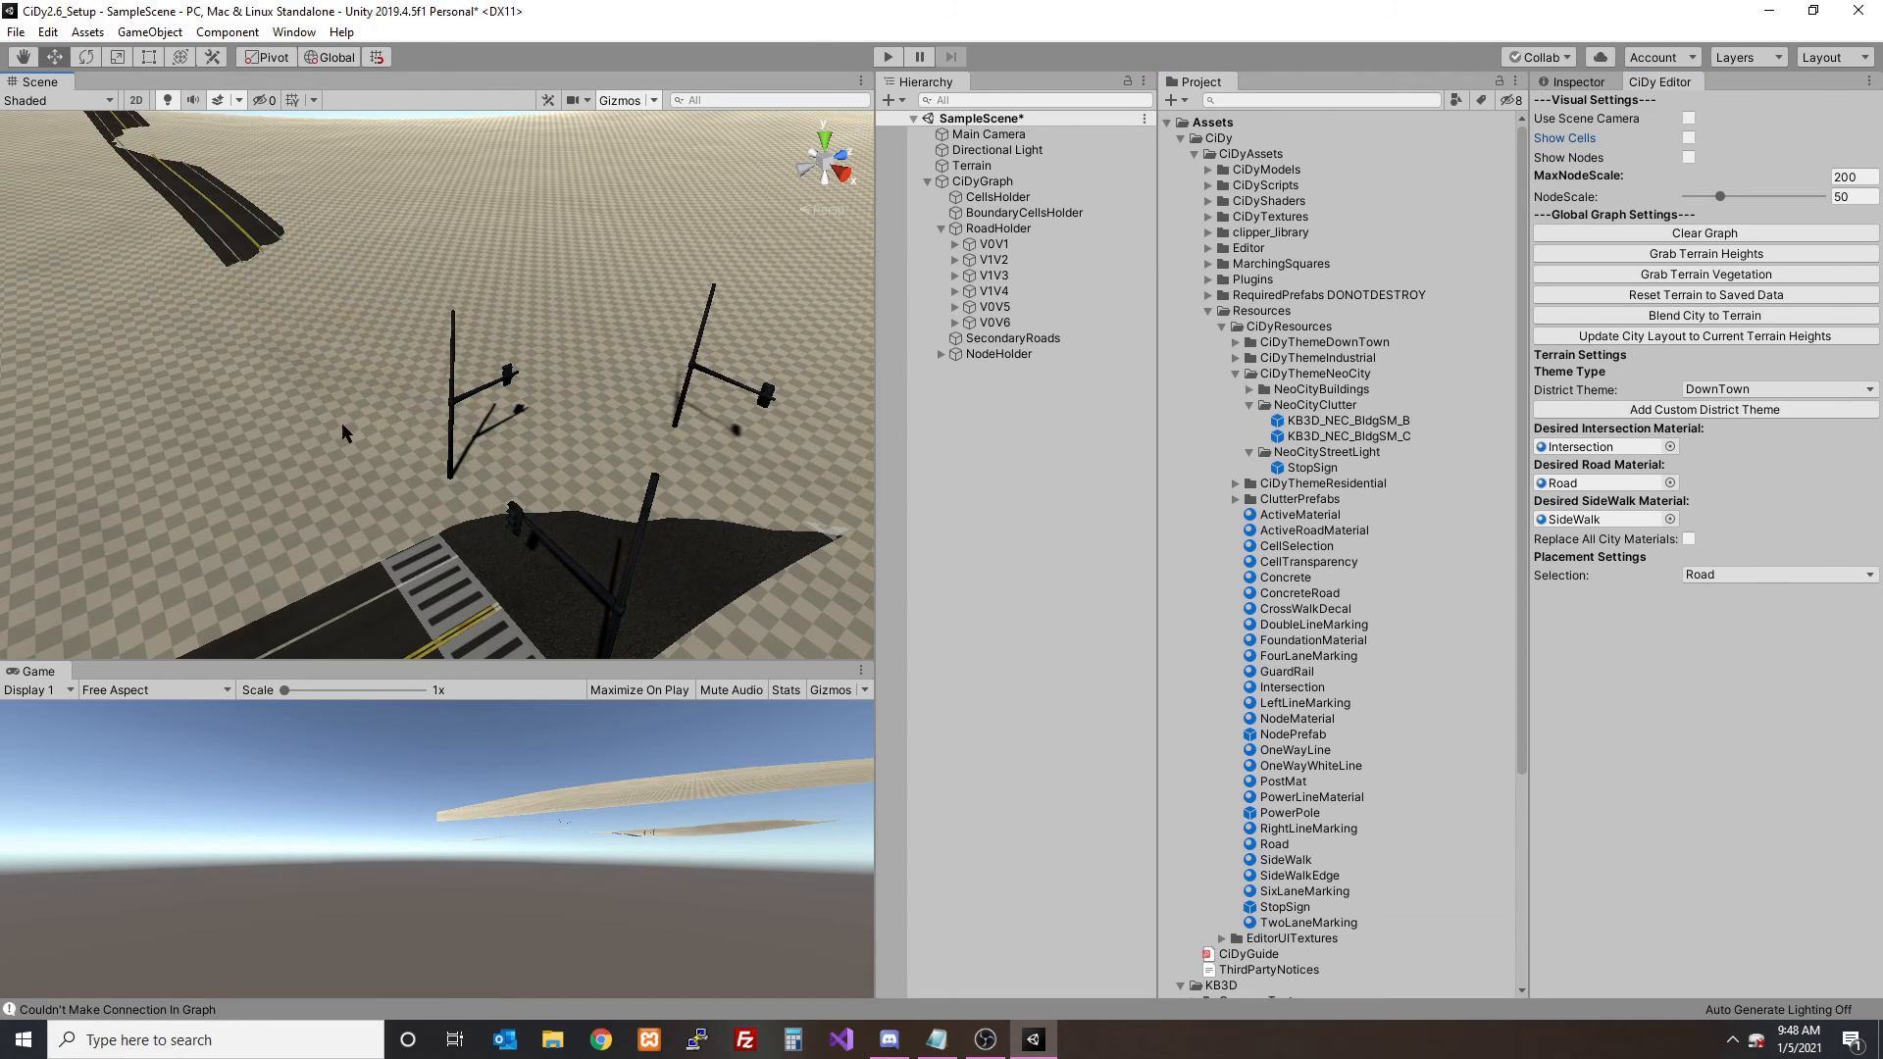
# - Blend the city to the terrain and check the three-way intersection's street lights
pyautogui.scroll(-5, 436, 407)
pyautogui.click(1706, 315)
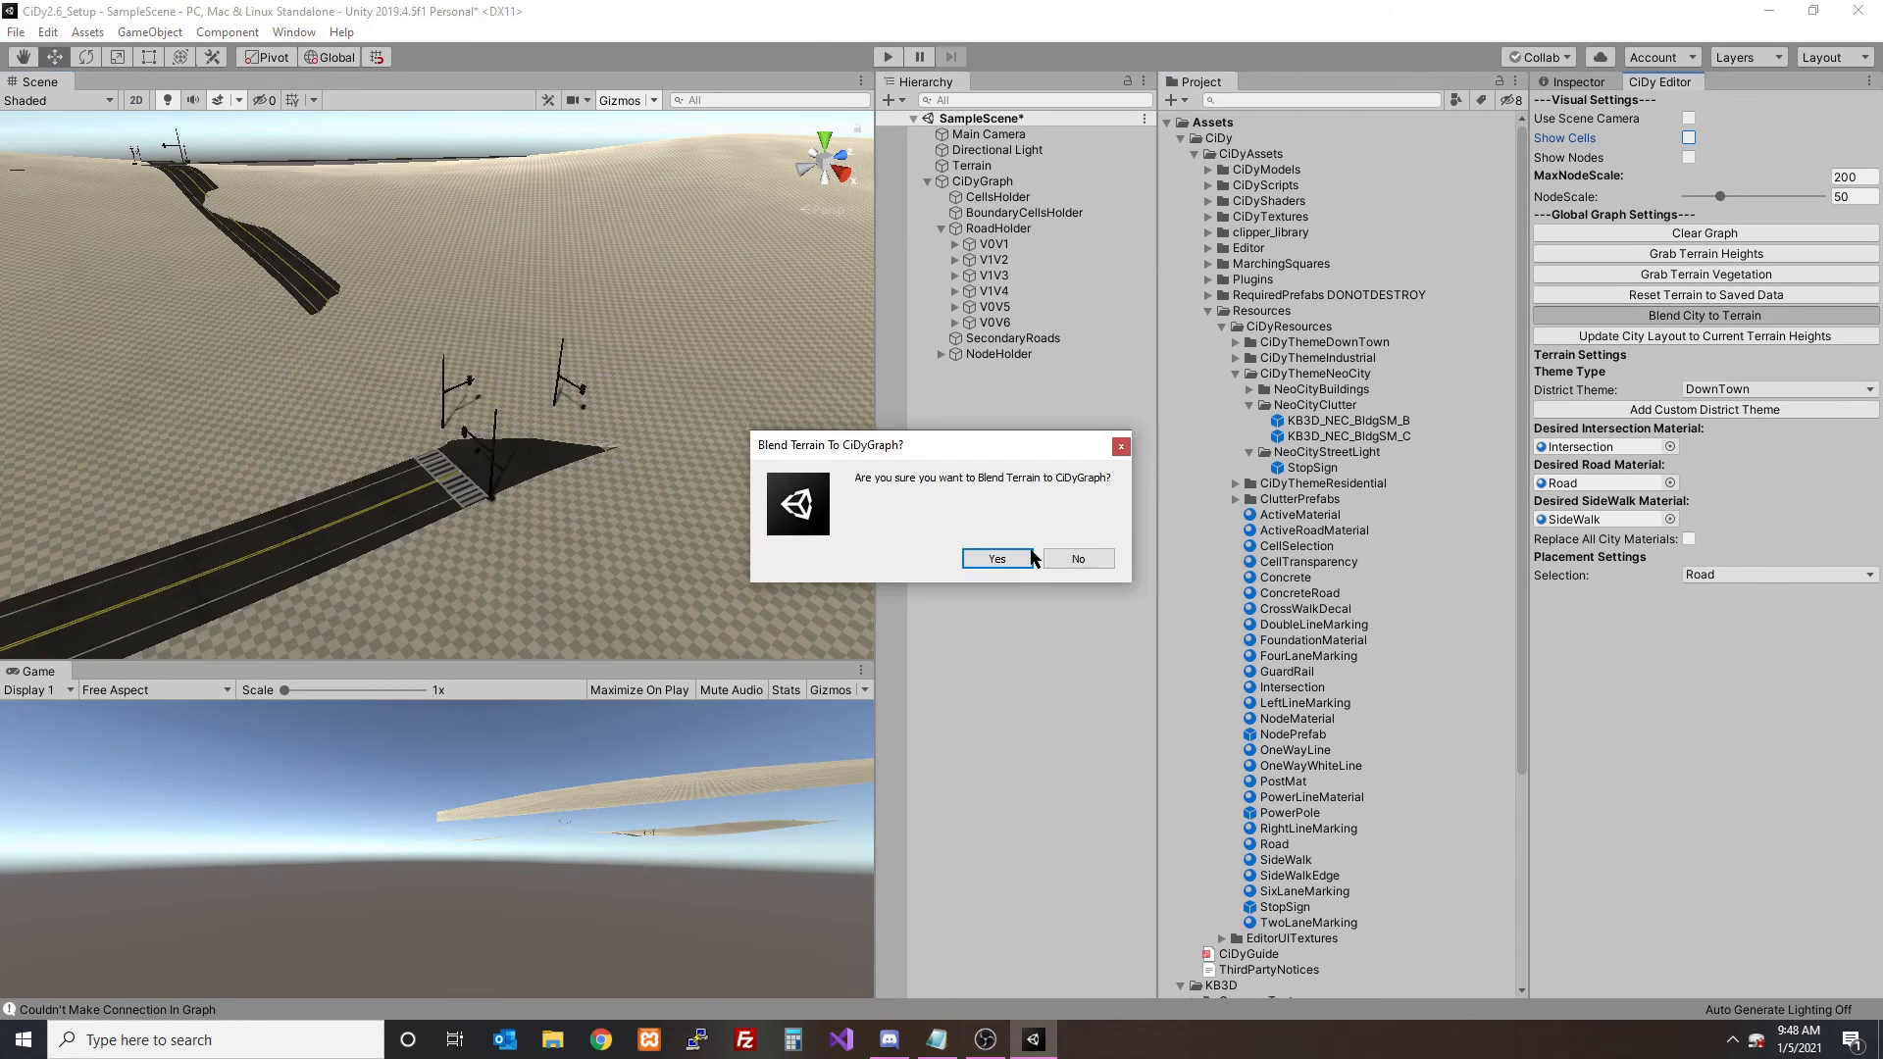
pyautogui.click(1072, 563)
pyautogui.scroll(5, 587, 431)
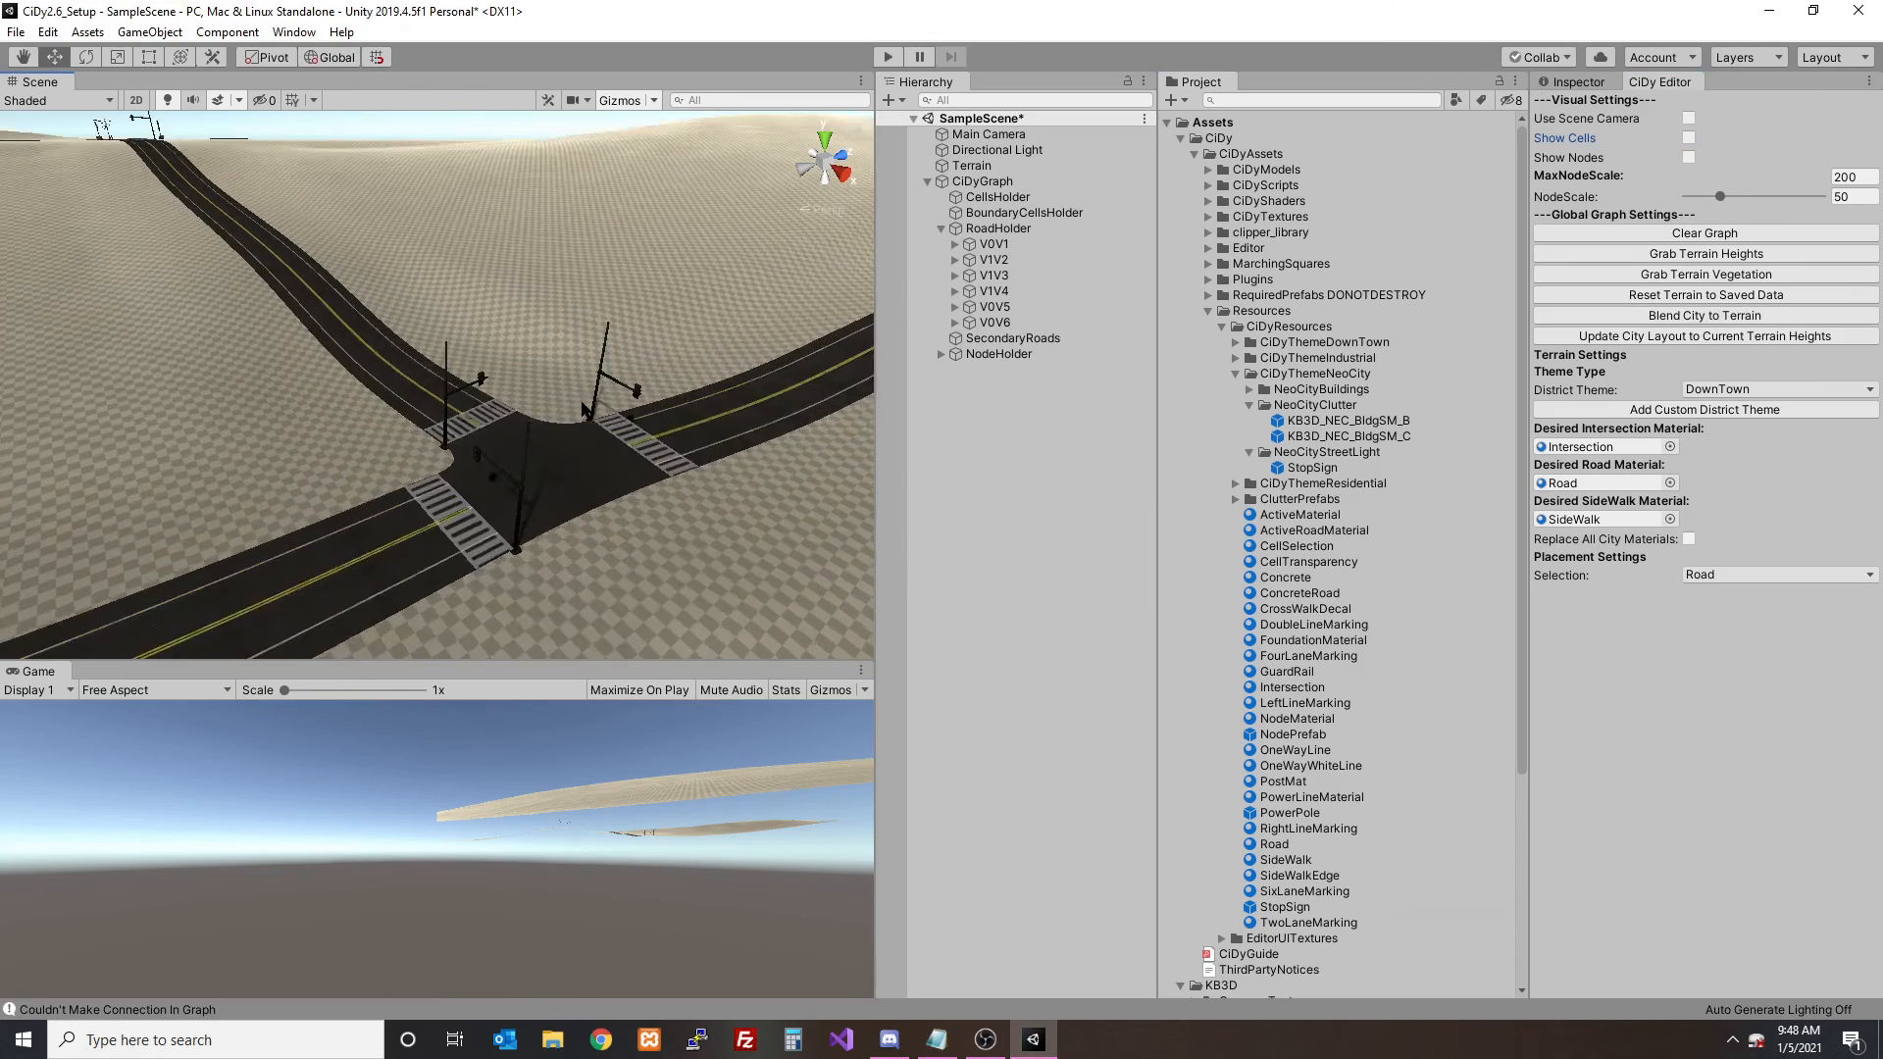
pyautogui.keyDown('alt'); pyautogui.moveTo(590, 435); pyautogui.dragTo(520, 486); pyautogui.keyUp('alt')
# - Duplicate the default StopSign prefab in CiDyResources and name the copy StopSignResidential
pyautogui.click(1789, 389)
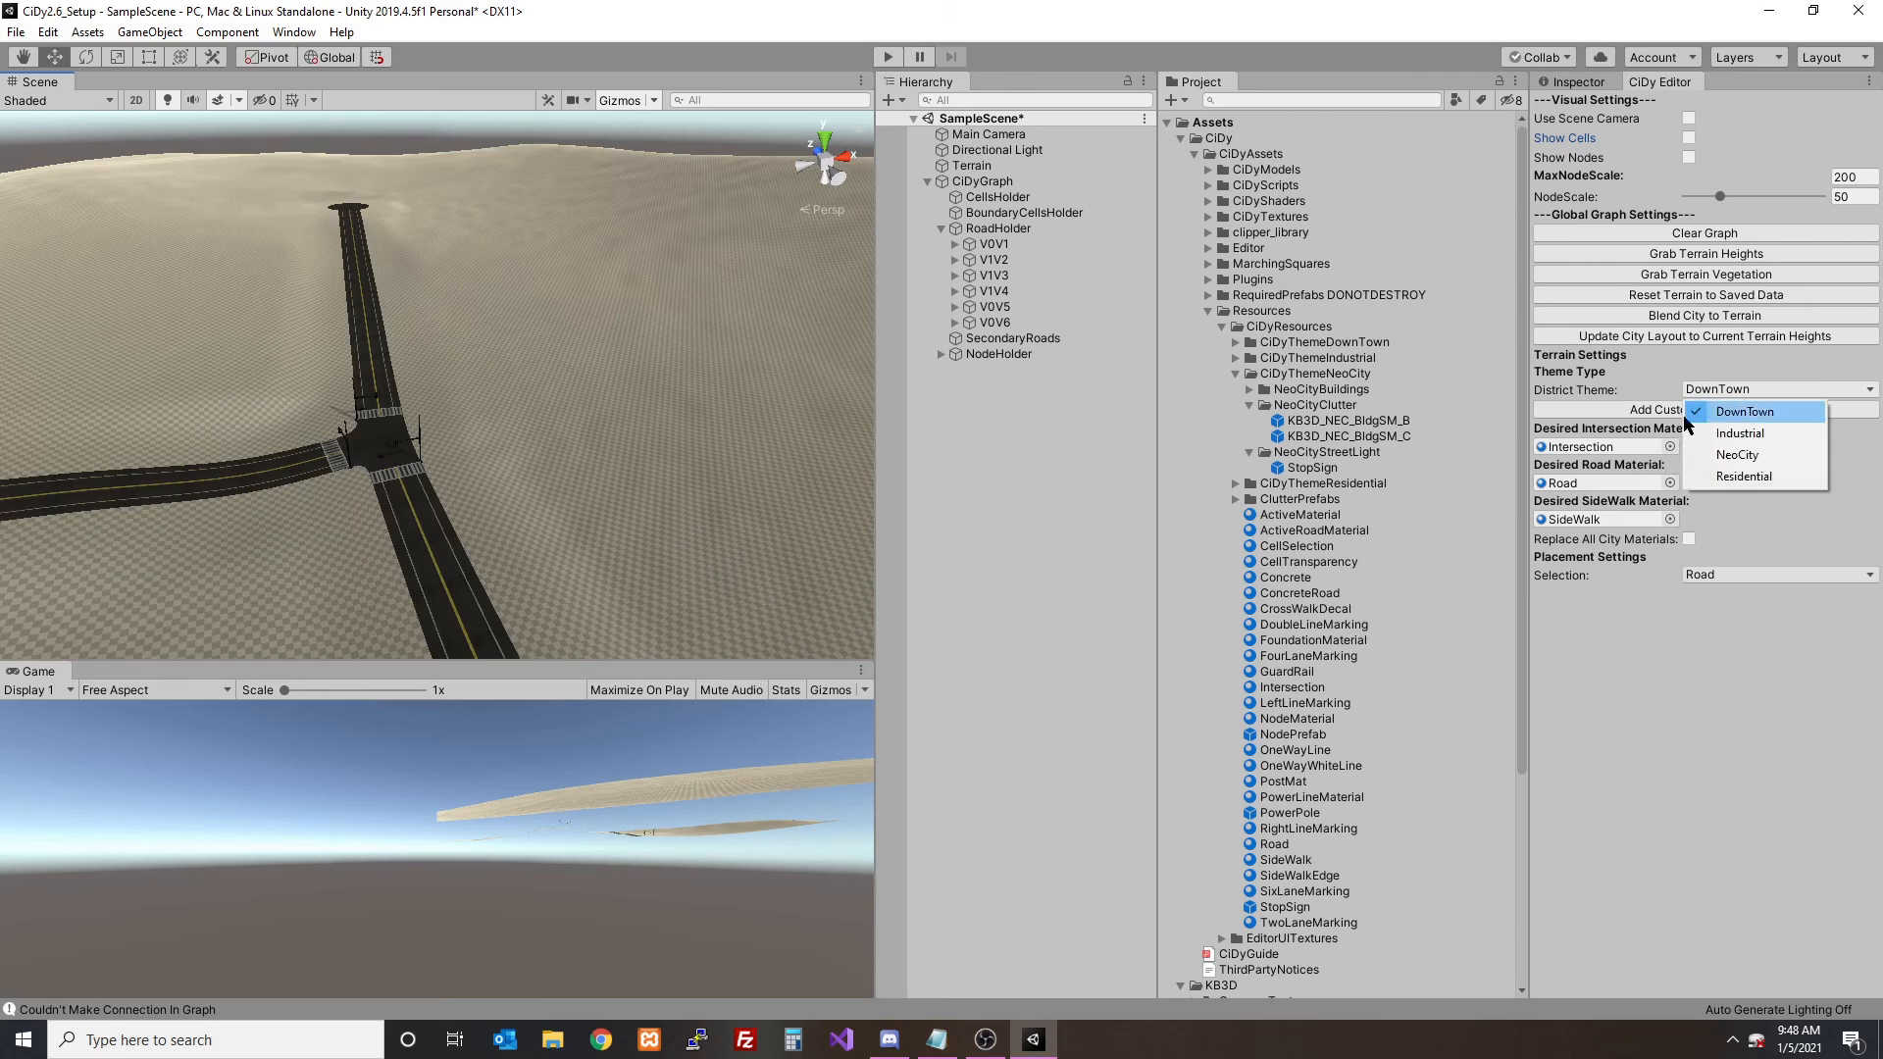
pyautogui.click(1315, 907)
pyautogui.hotkey('ctrl', 'd')
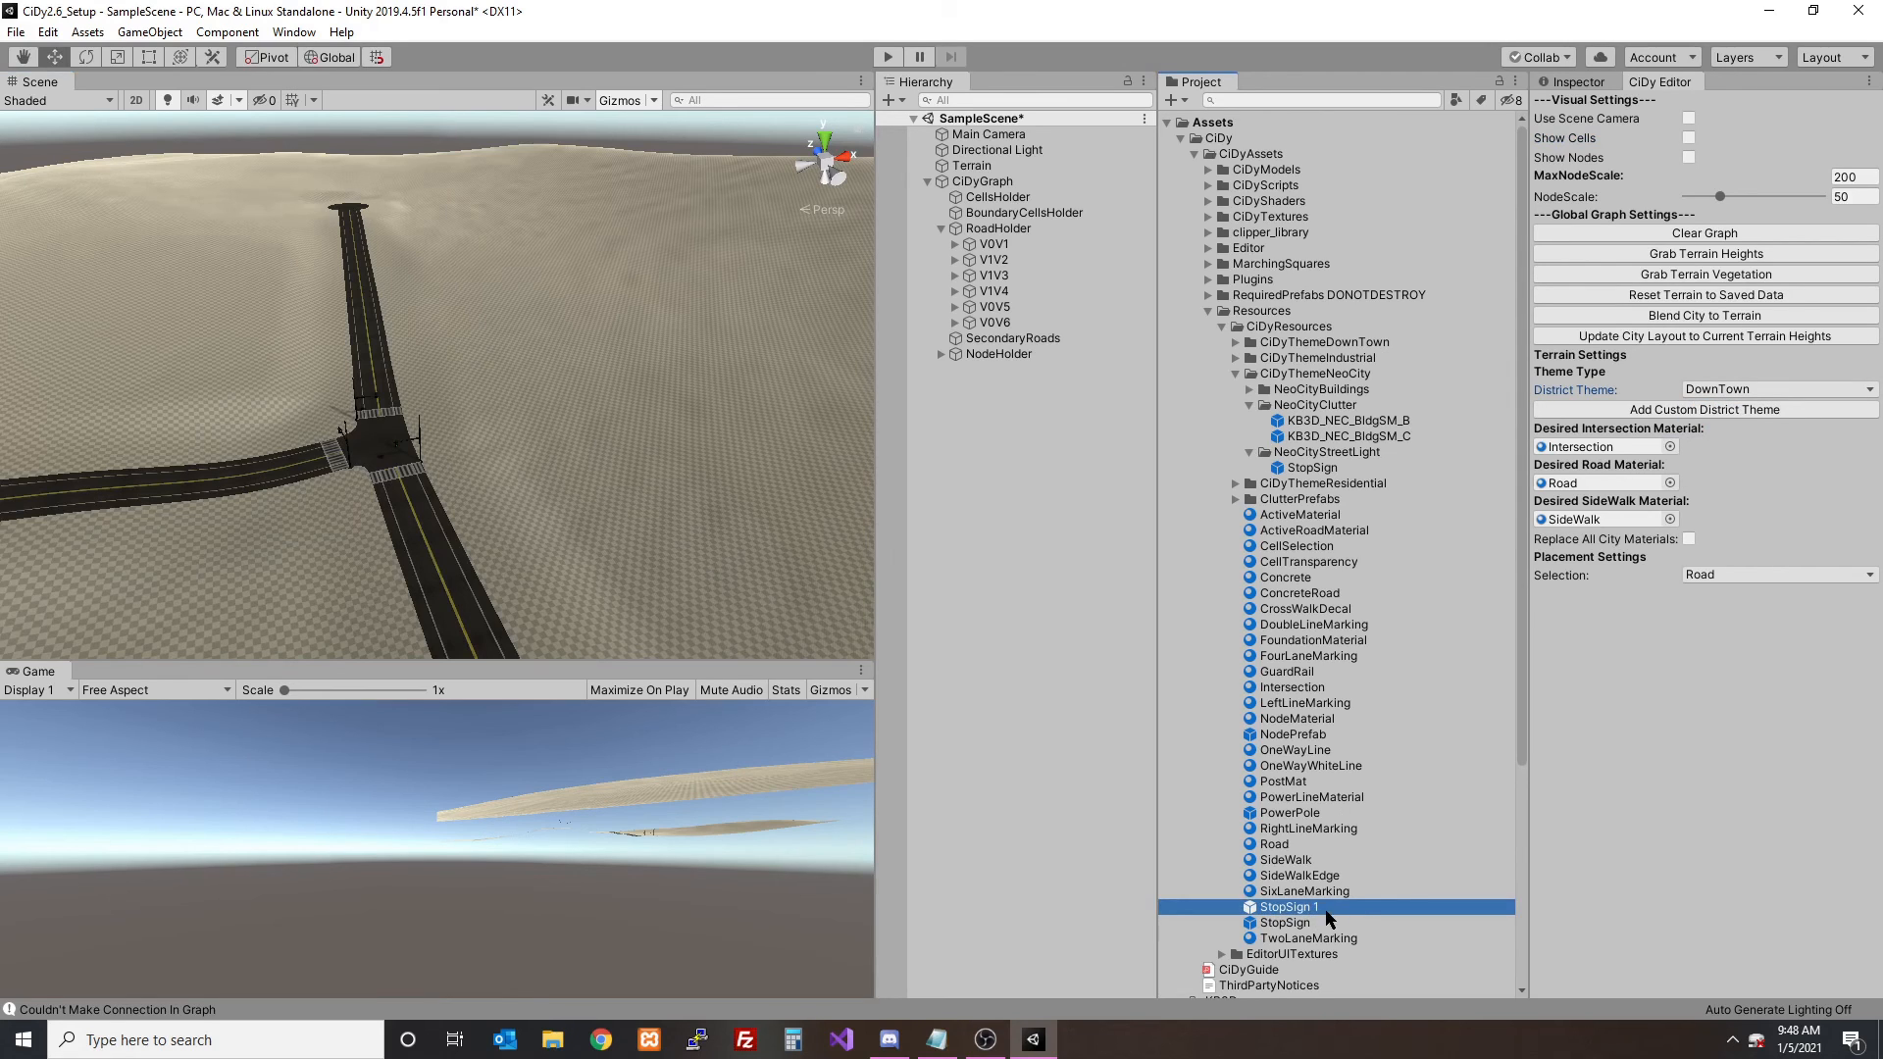
pyautogui.press('F2')
pyautogui.click(1355, 910)
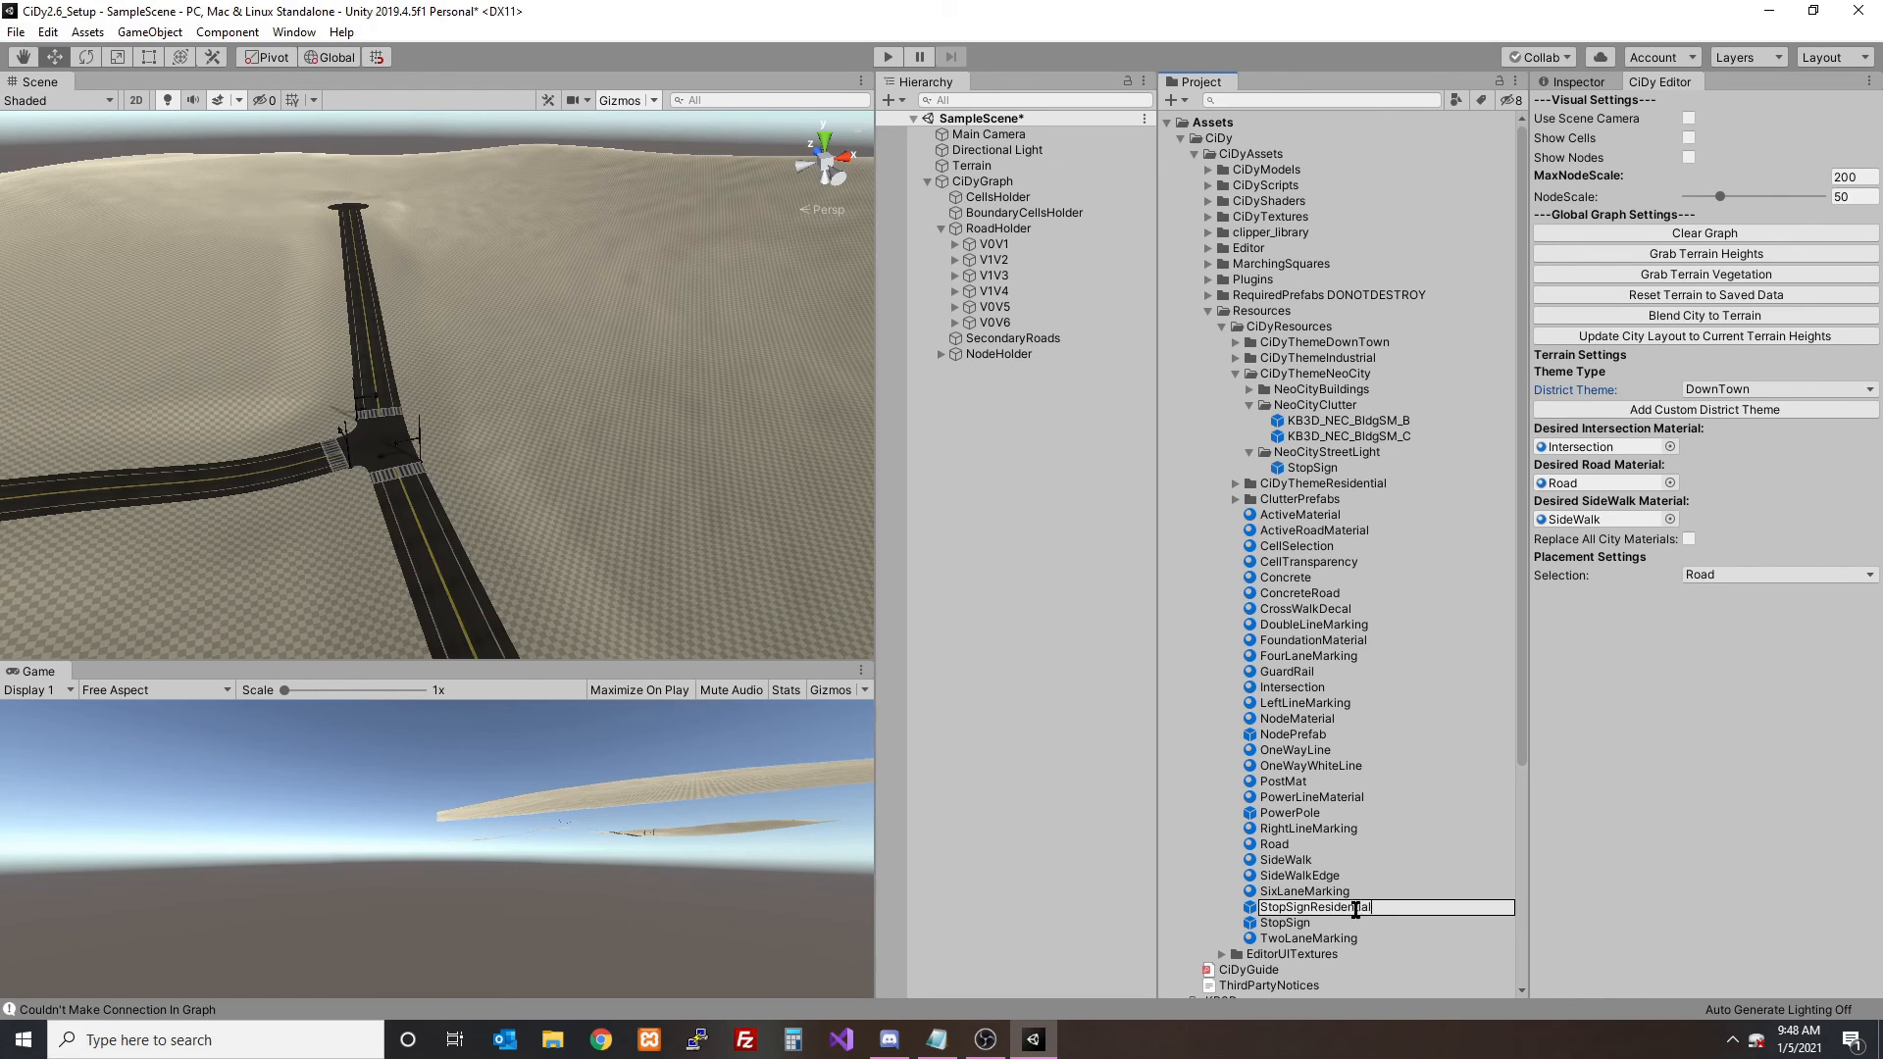
pyautogui.write('Residential')
pyautogui.press('Return')
# - Delete the StopSignResidential prefab and select the StopSign prefab in NeoCityStreetLight
pyautogui.press('Delete')
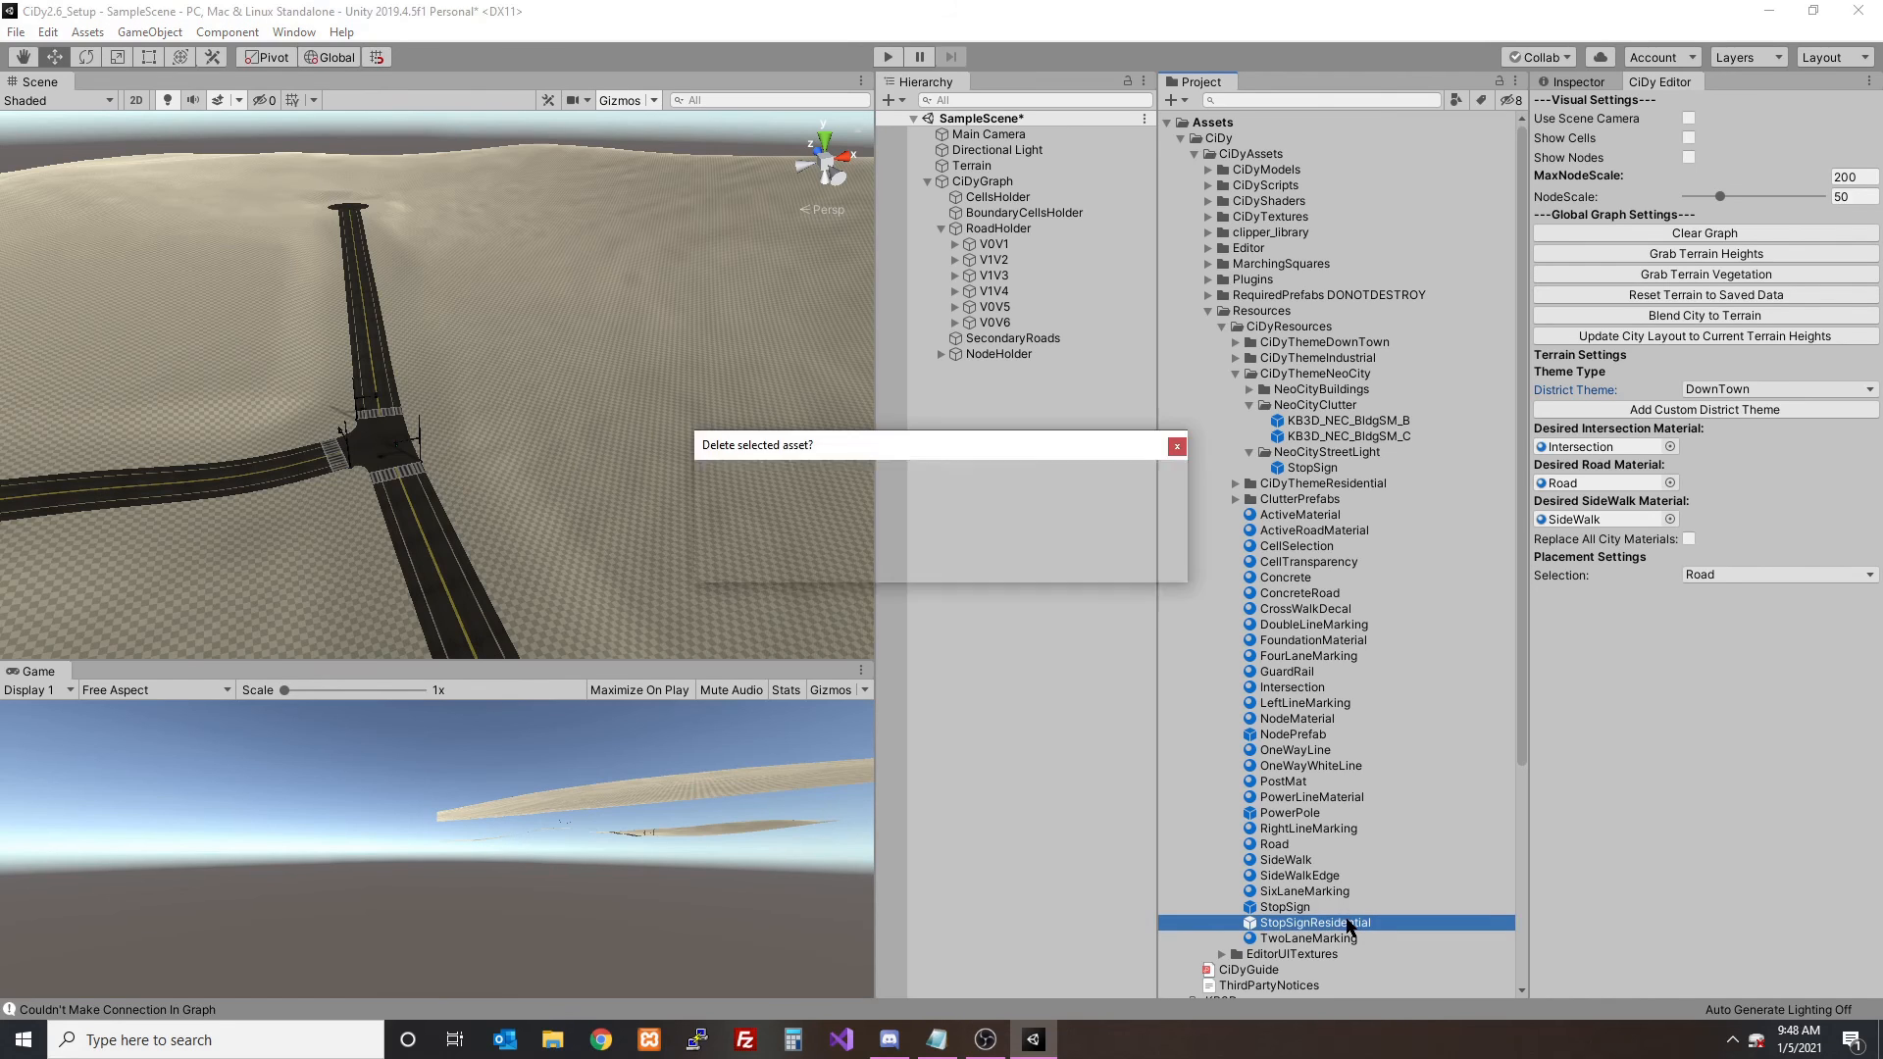
pyautogui.press('Return')
pyautogui.click(1331, 467)
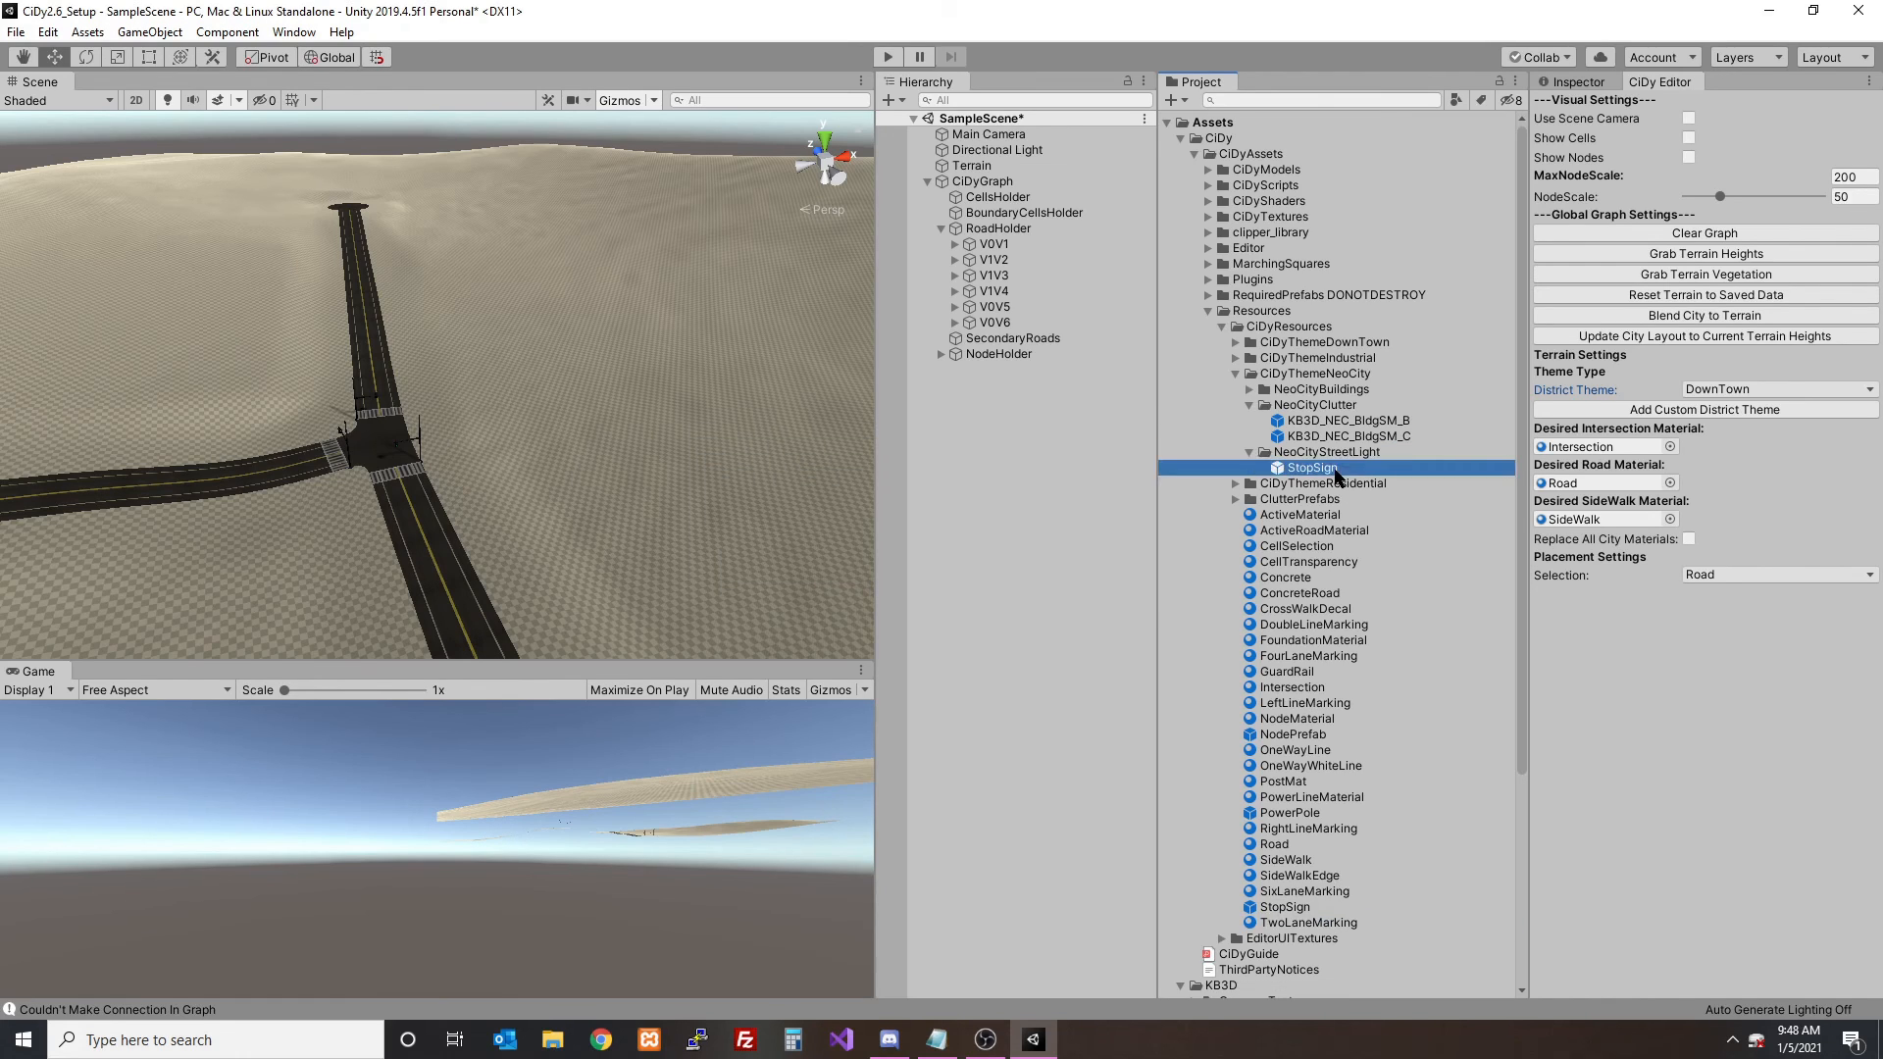
# - Duplicate the StopSign prefab in NeoCityStreetLight and name the copy StopSignResidental
pyautogui.hotkey('ctrl', 'd')
pyautogui.click(1361, 469)
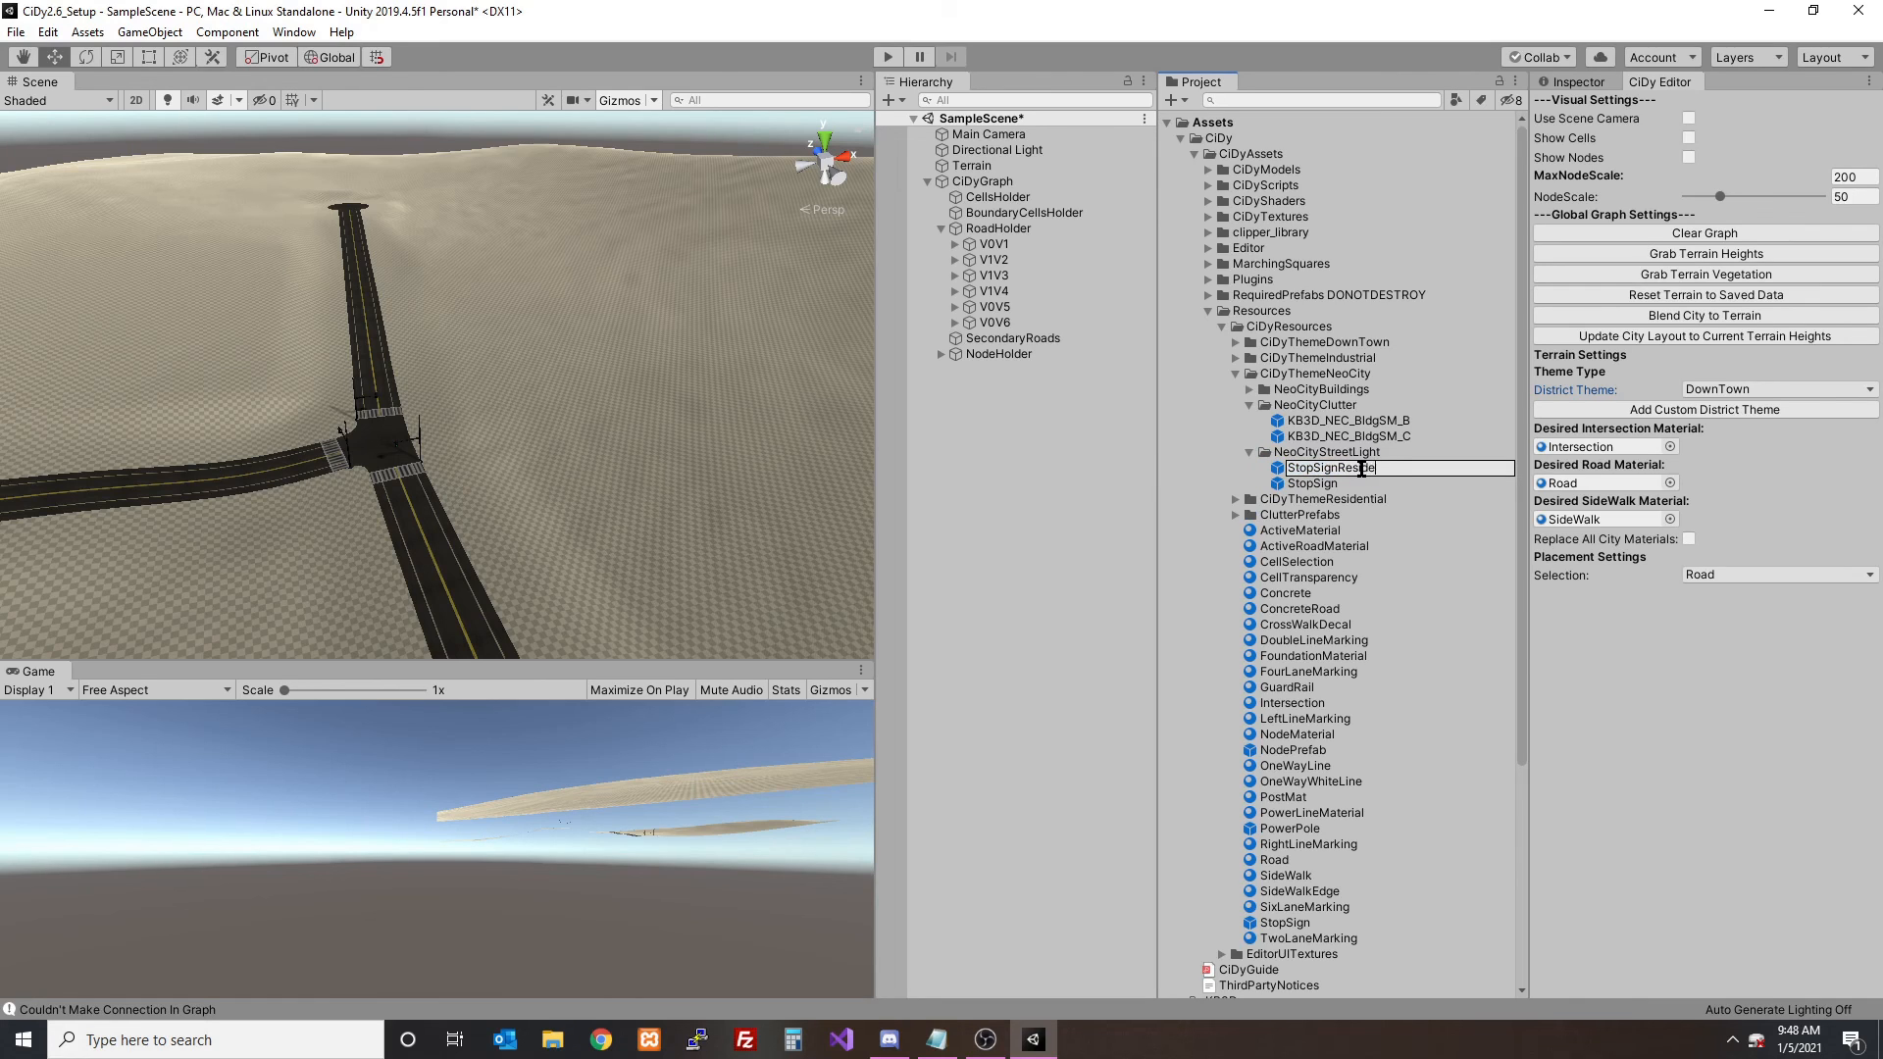
pyautogui.press('Return')
pyautogui.click(1361, 483)
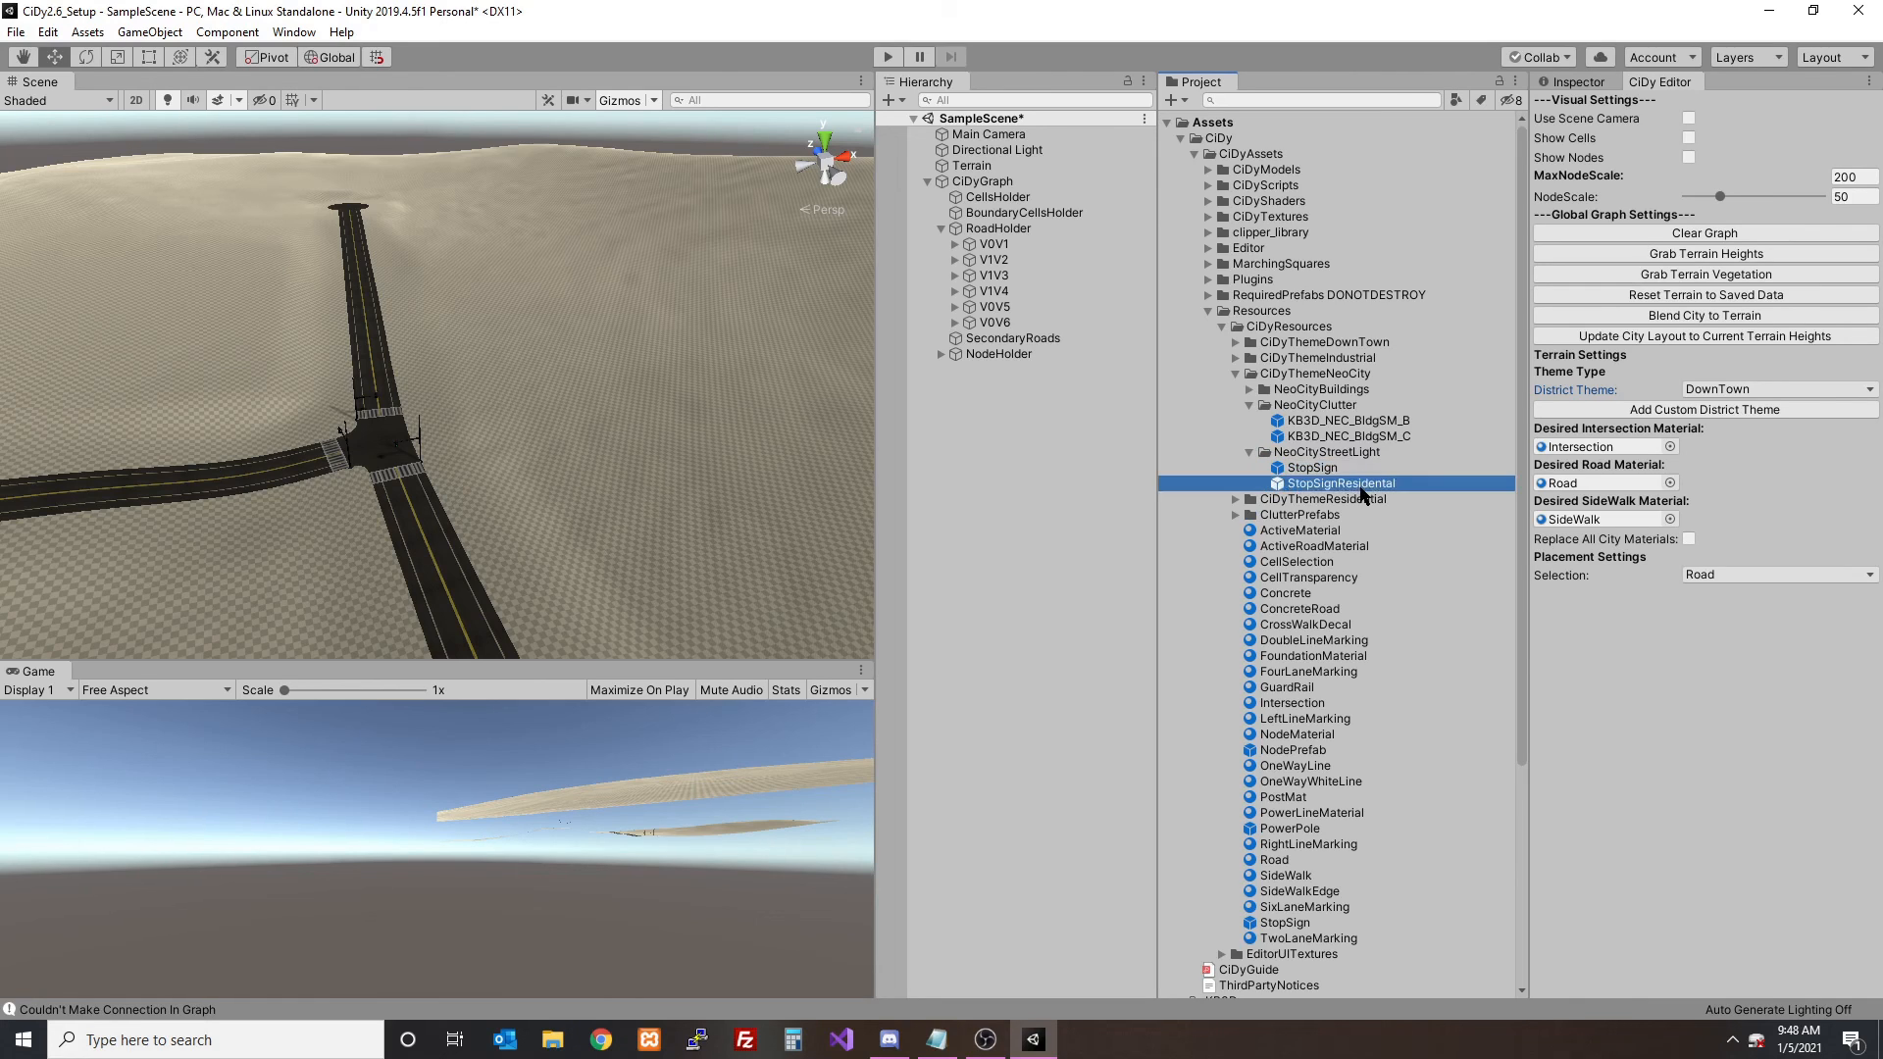
pyautogui.click(1345, 484)
pyautogui.press('Return')
# - Move the StopSignResidental prefab into CiDyThemeResidential's ResidentialStreetLight folder and rename it StopSign
pyautogui.click(1239, 501)
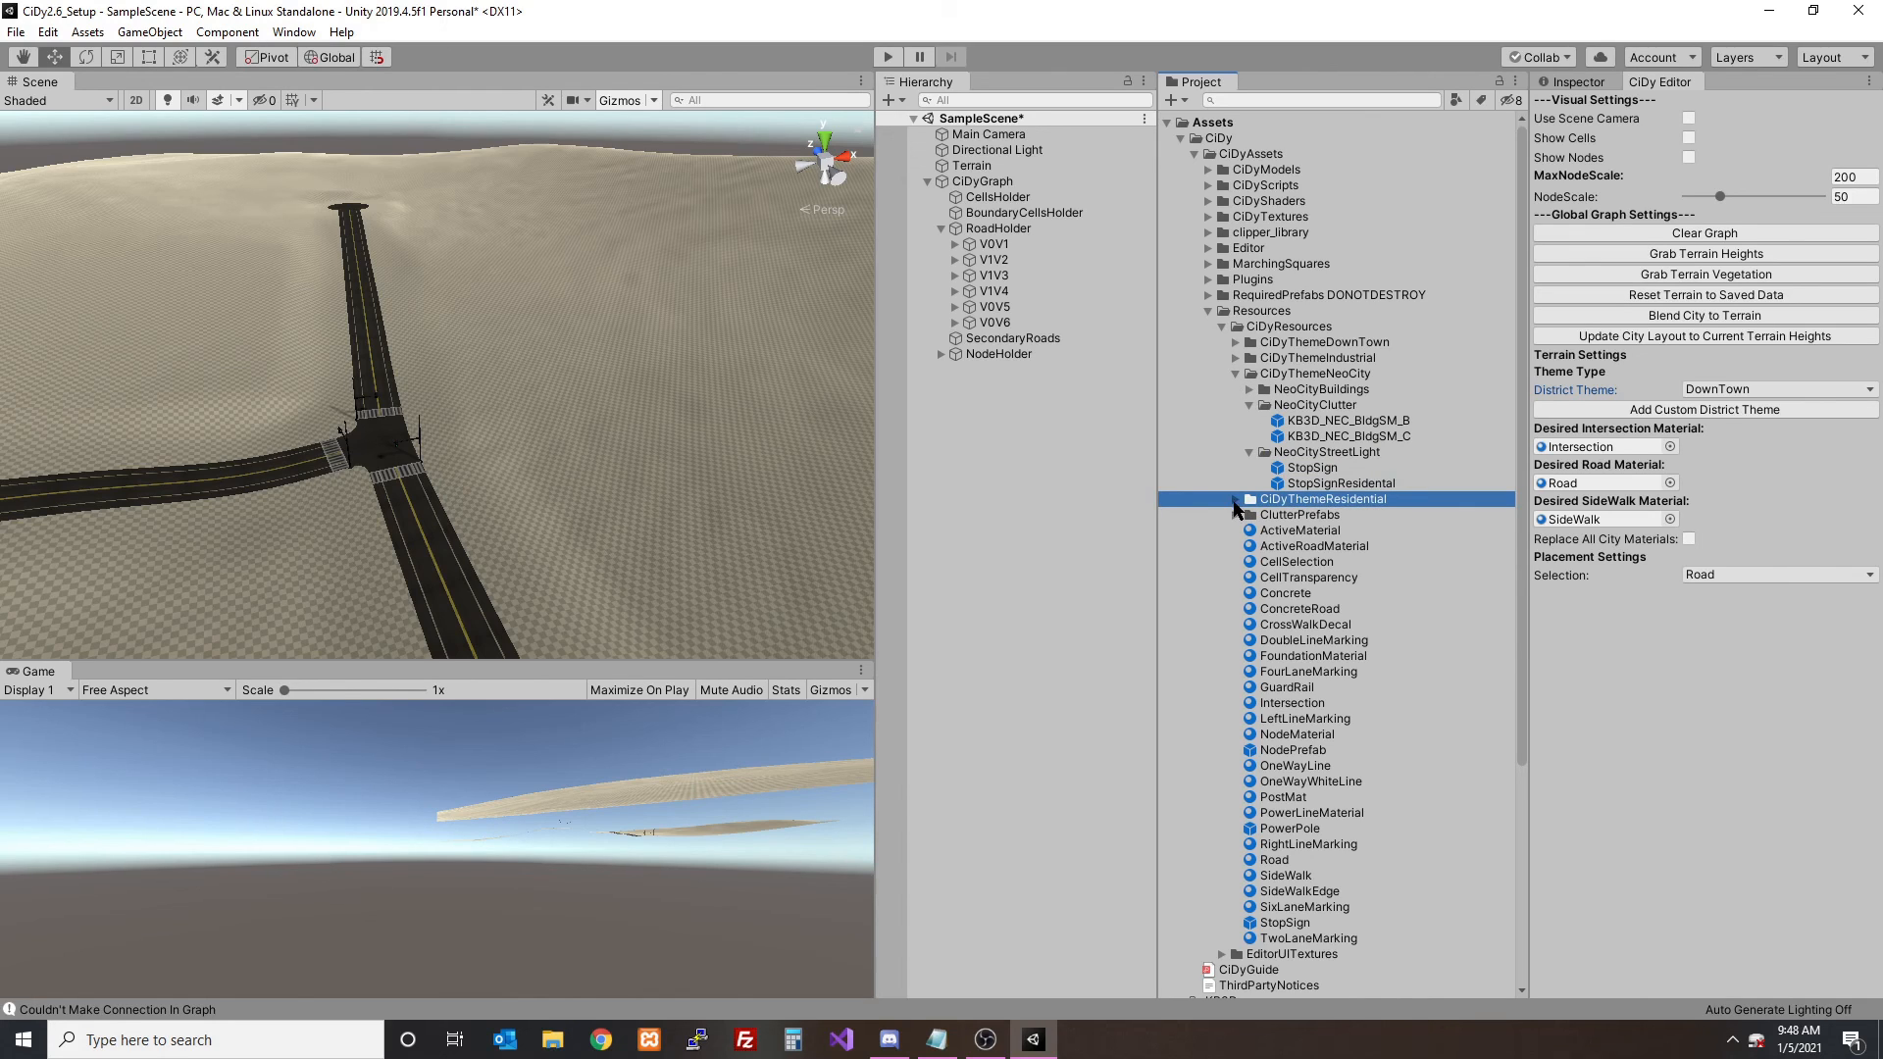
pyautogui.click(1237, 500)
pyautogui.click(1249, 546)
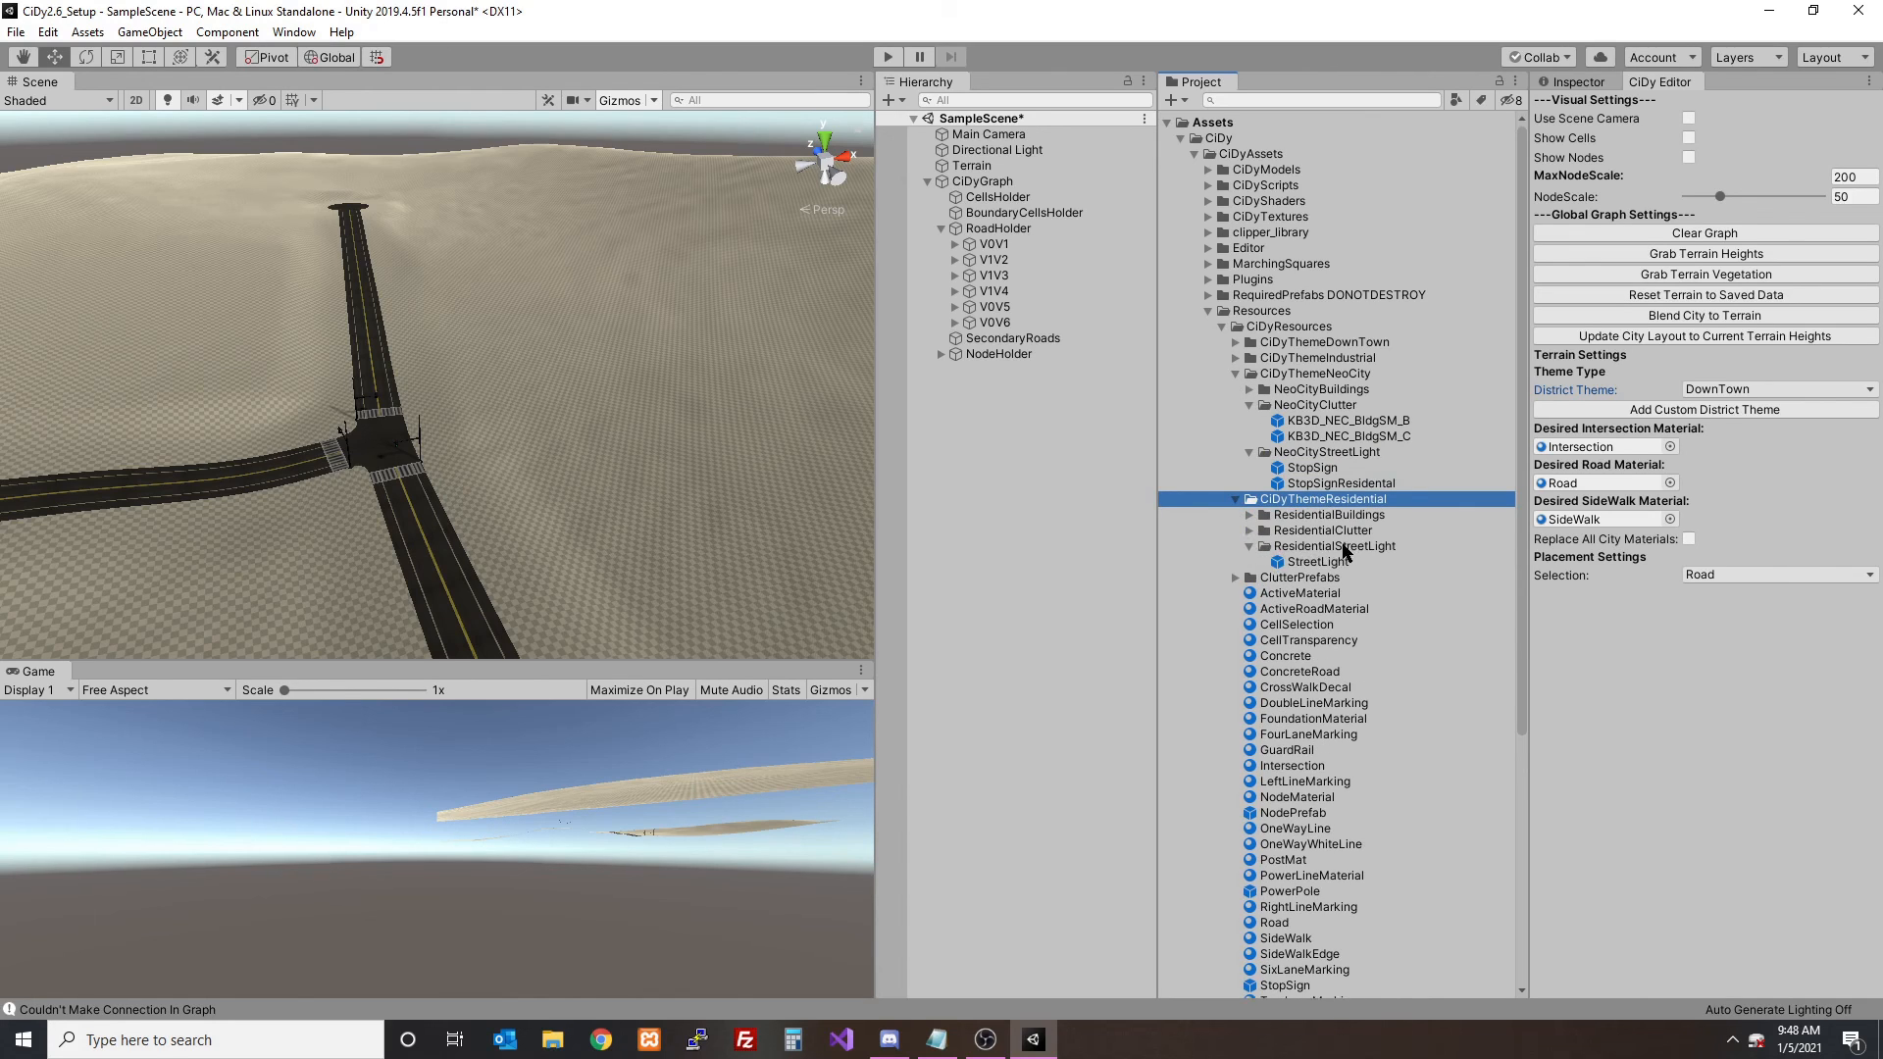
pyautogui.click(1333, 484)
pyautogui.moveTo(1331, 487); pyautogui.dragTo(1462, 547)
pyautogui.press('F2')
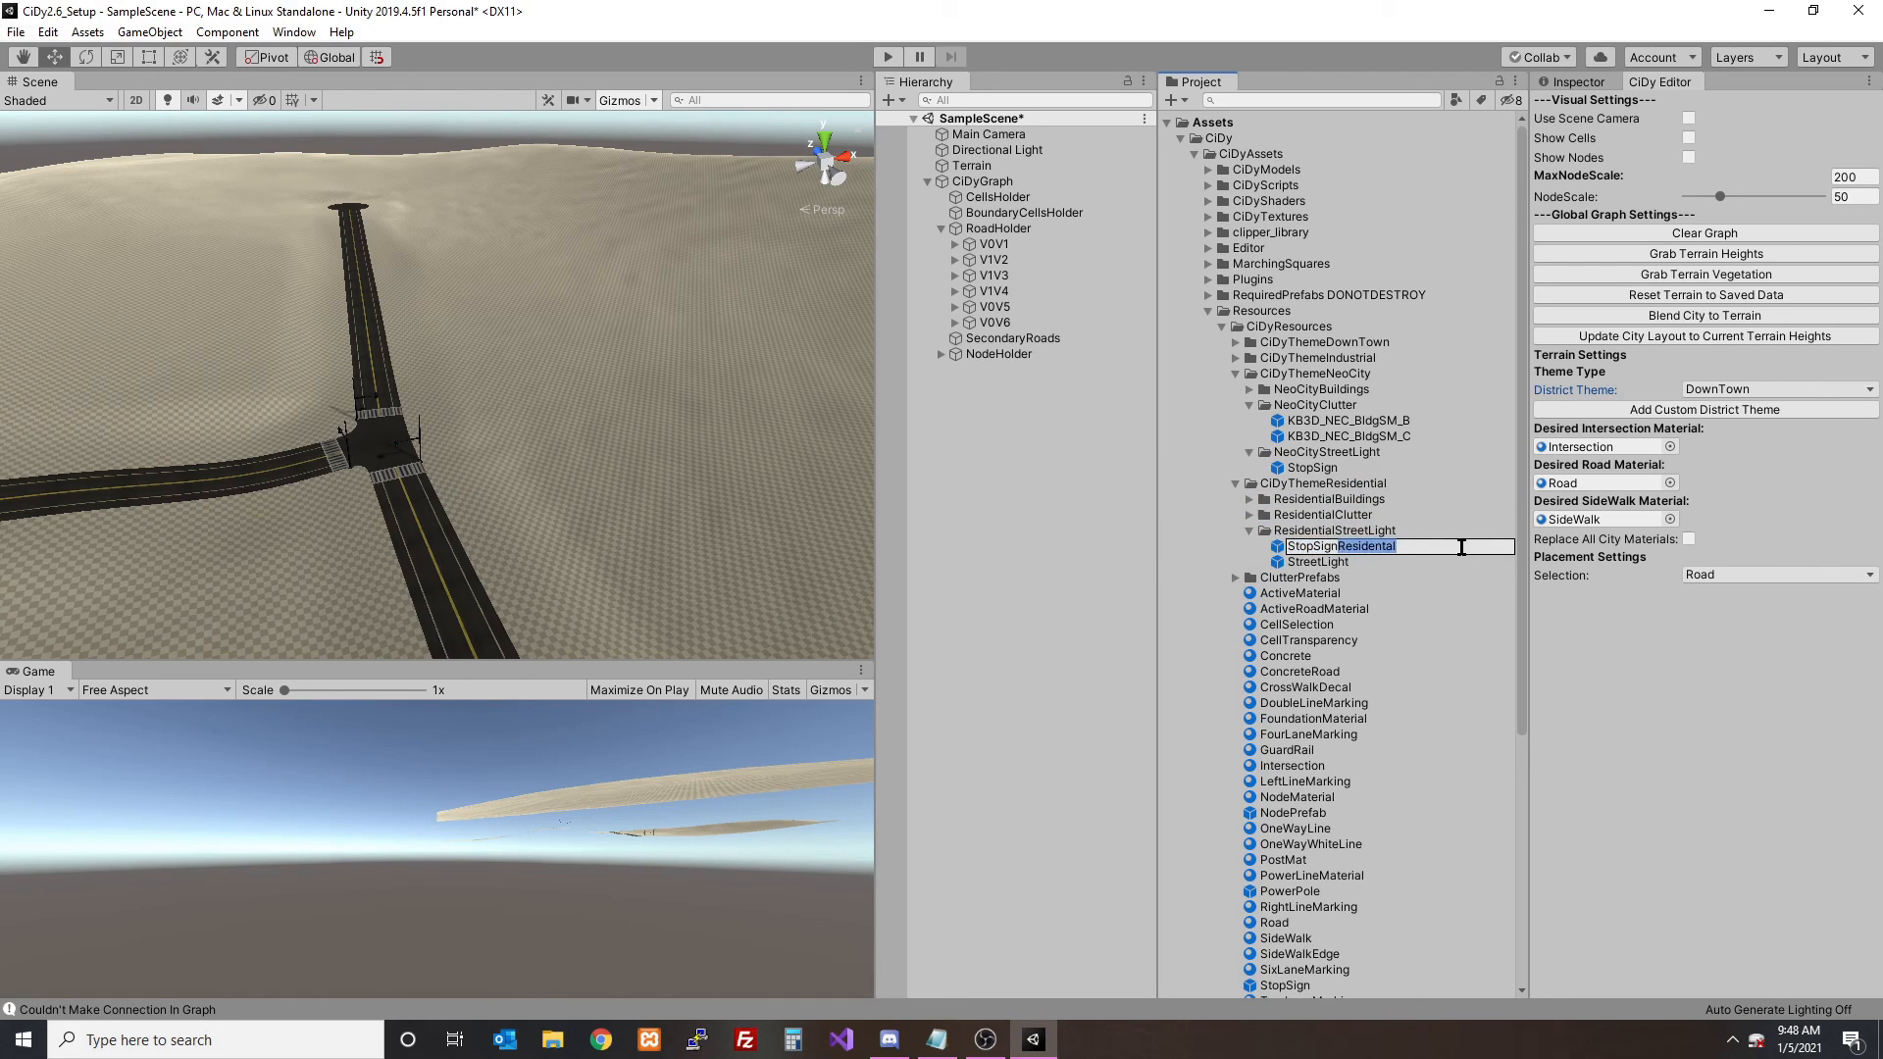
pyautogui.press('BackSpace')
pyautogui.press('Return')
pyautogui.click(1304, 548)
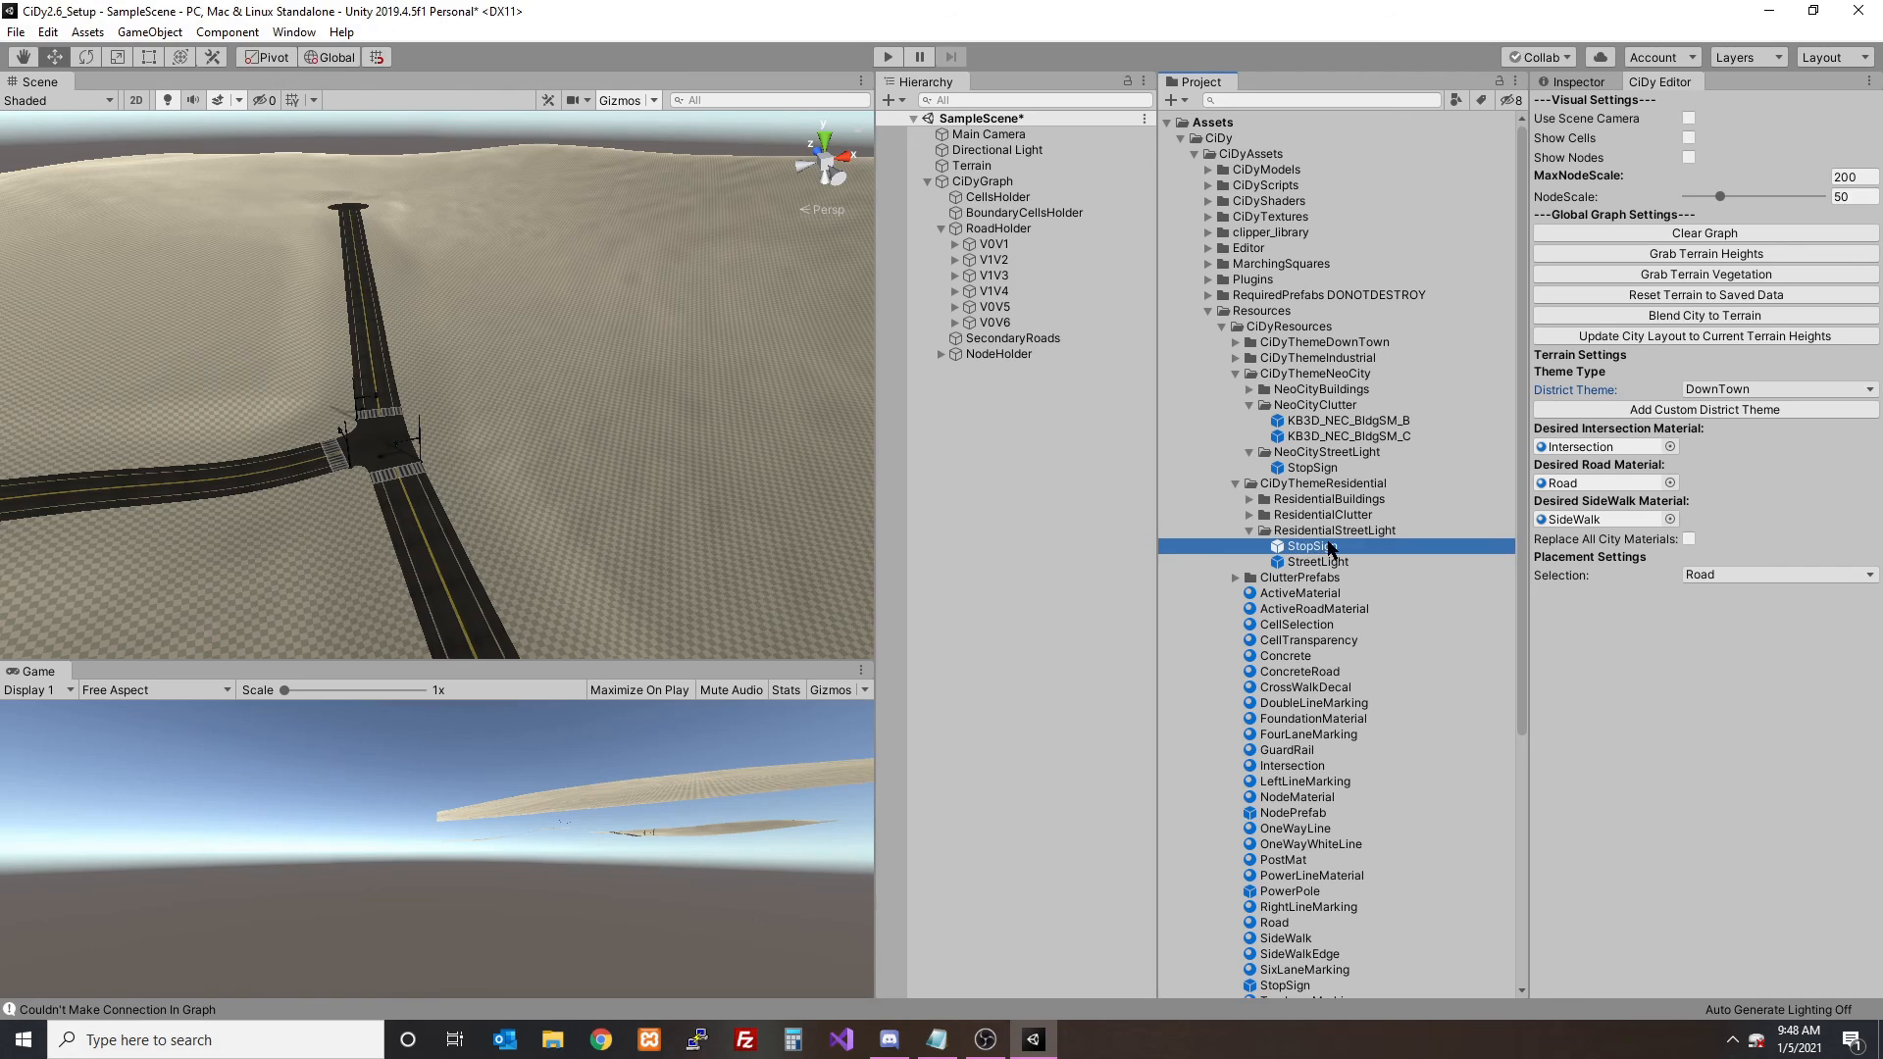
# - Show the graph nodes and set the district theme to Residential
pyautogui.click(1687, 157)
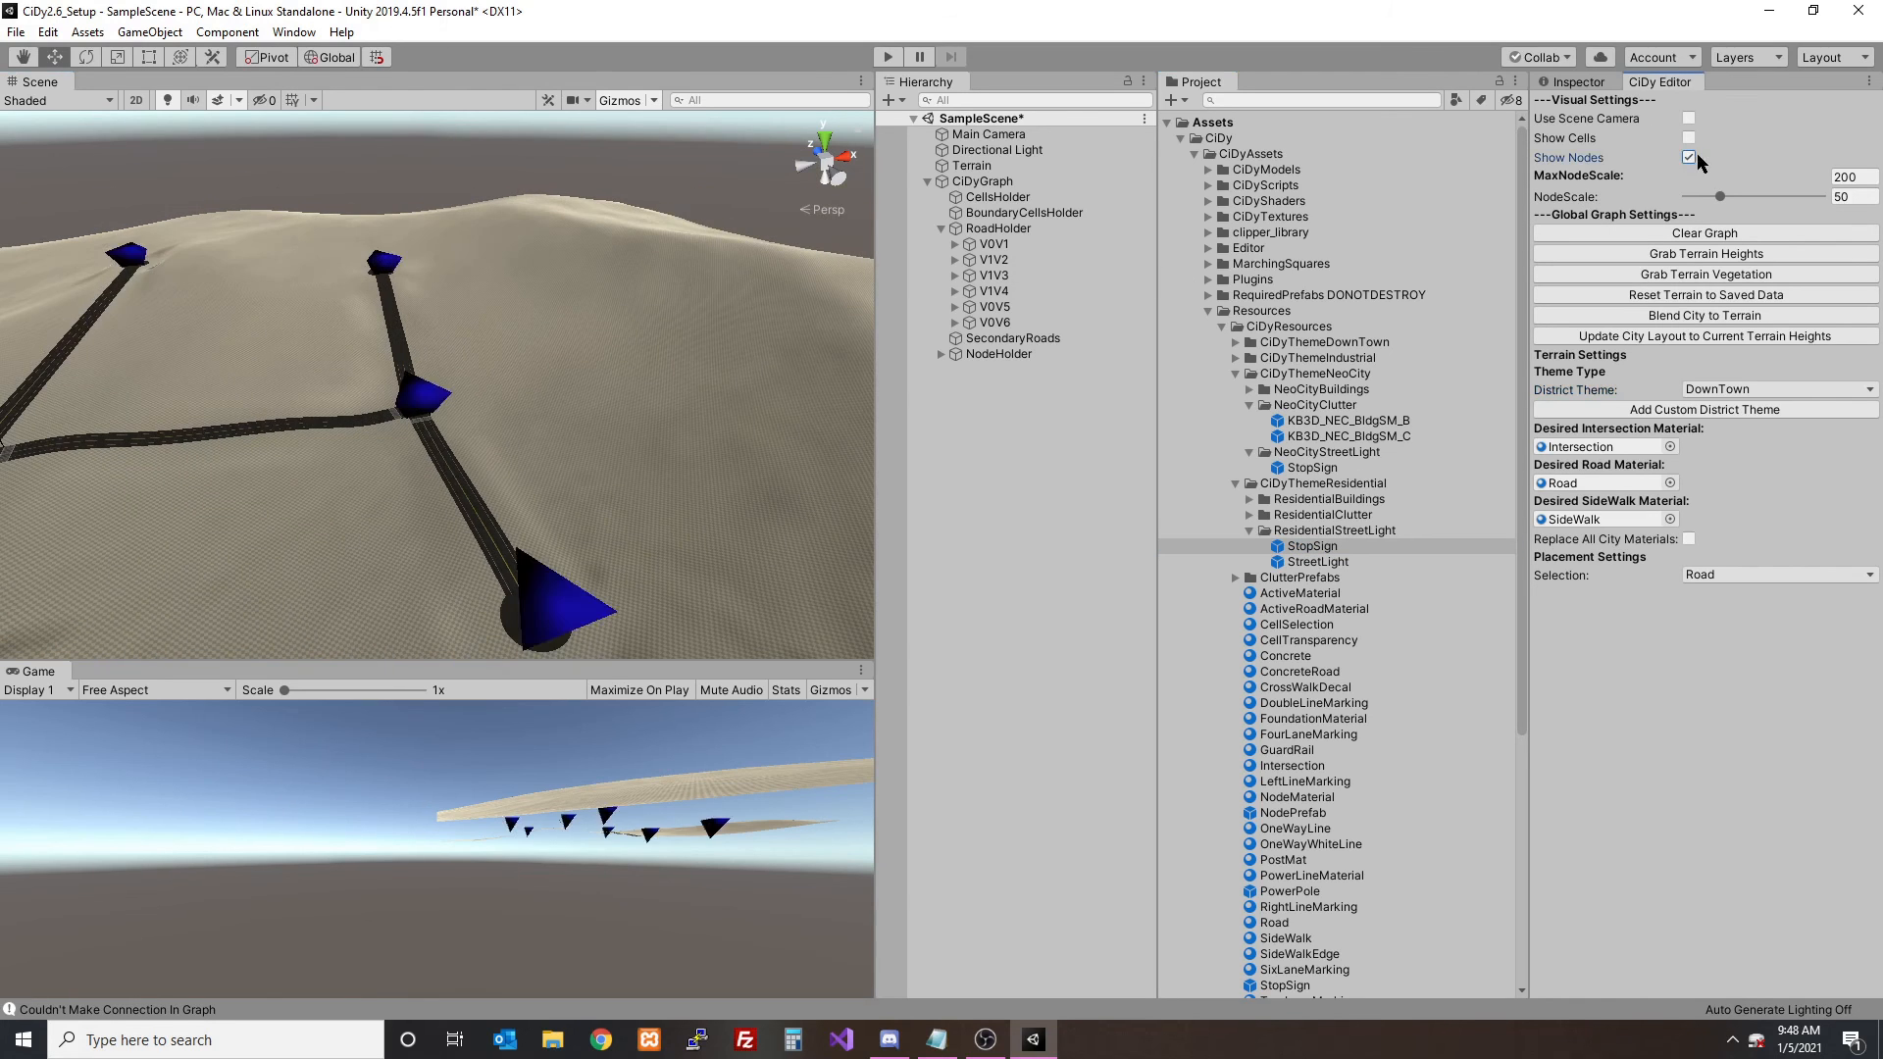
pyautogui.click(1716, 391)
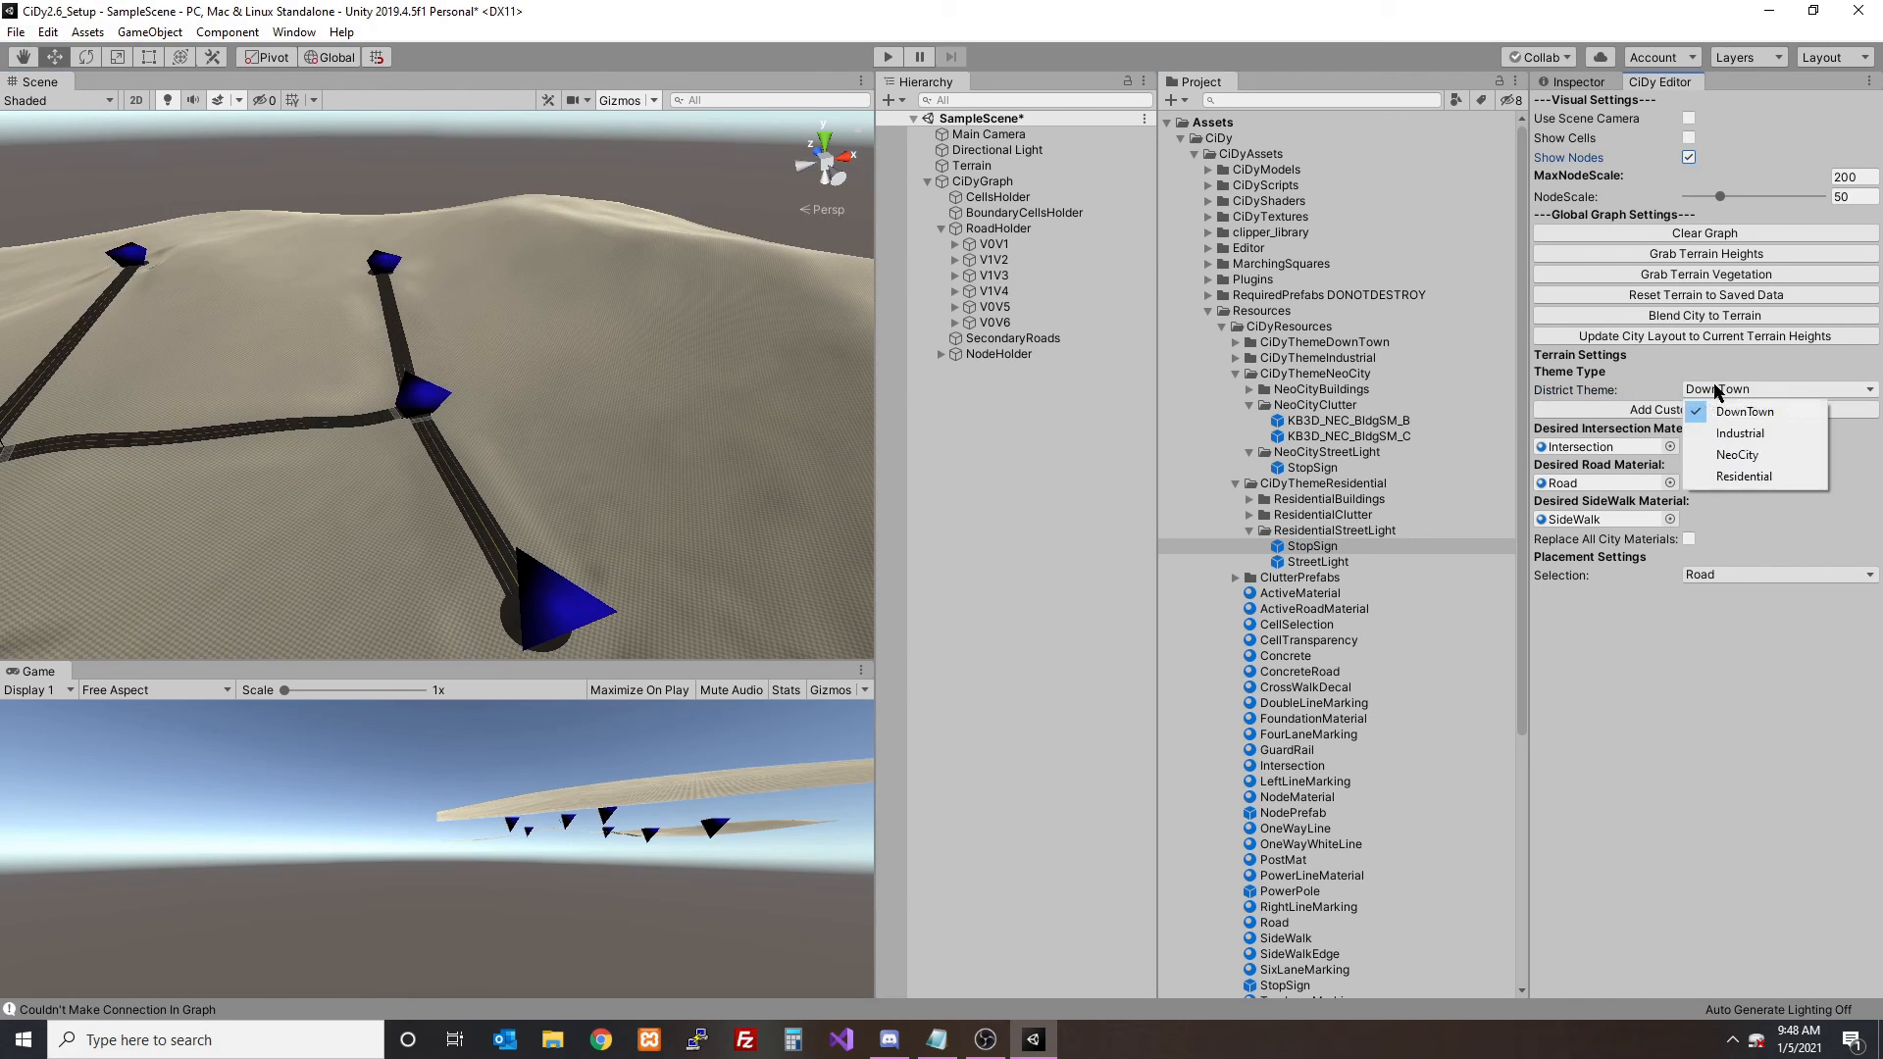
pyautogui.click(1733, 485)
# - Branch a road from the existing middle intersection to a new node and extend two more roads from it, forming a three-way intersection
pyautogui.click(436, 399)
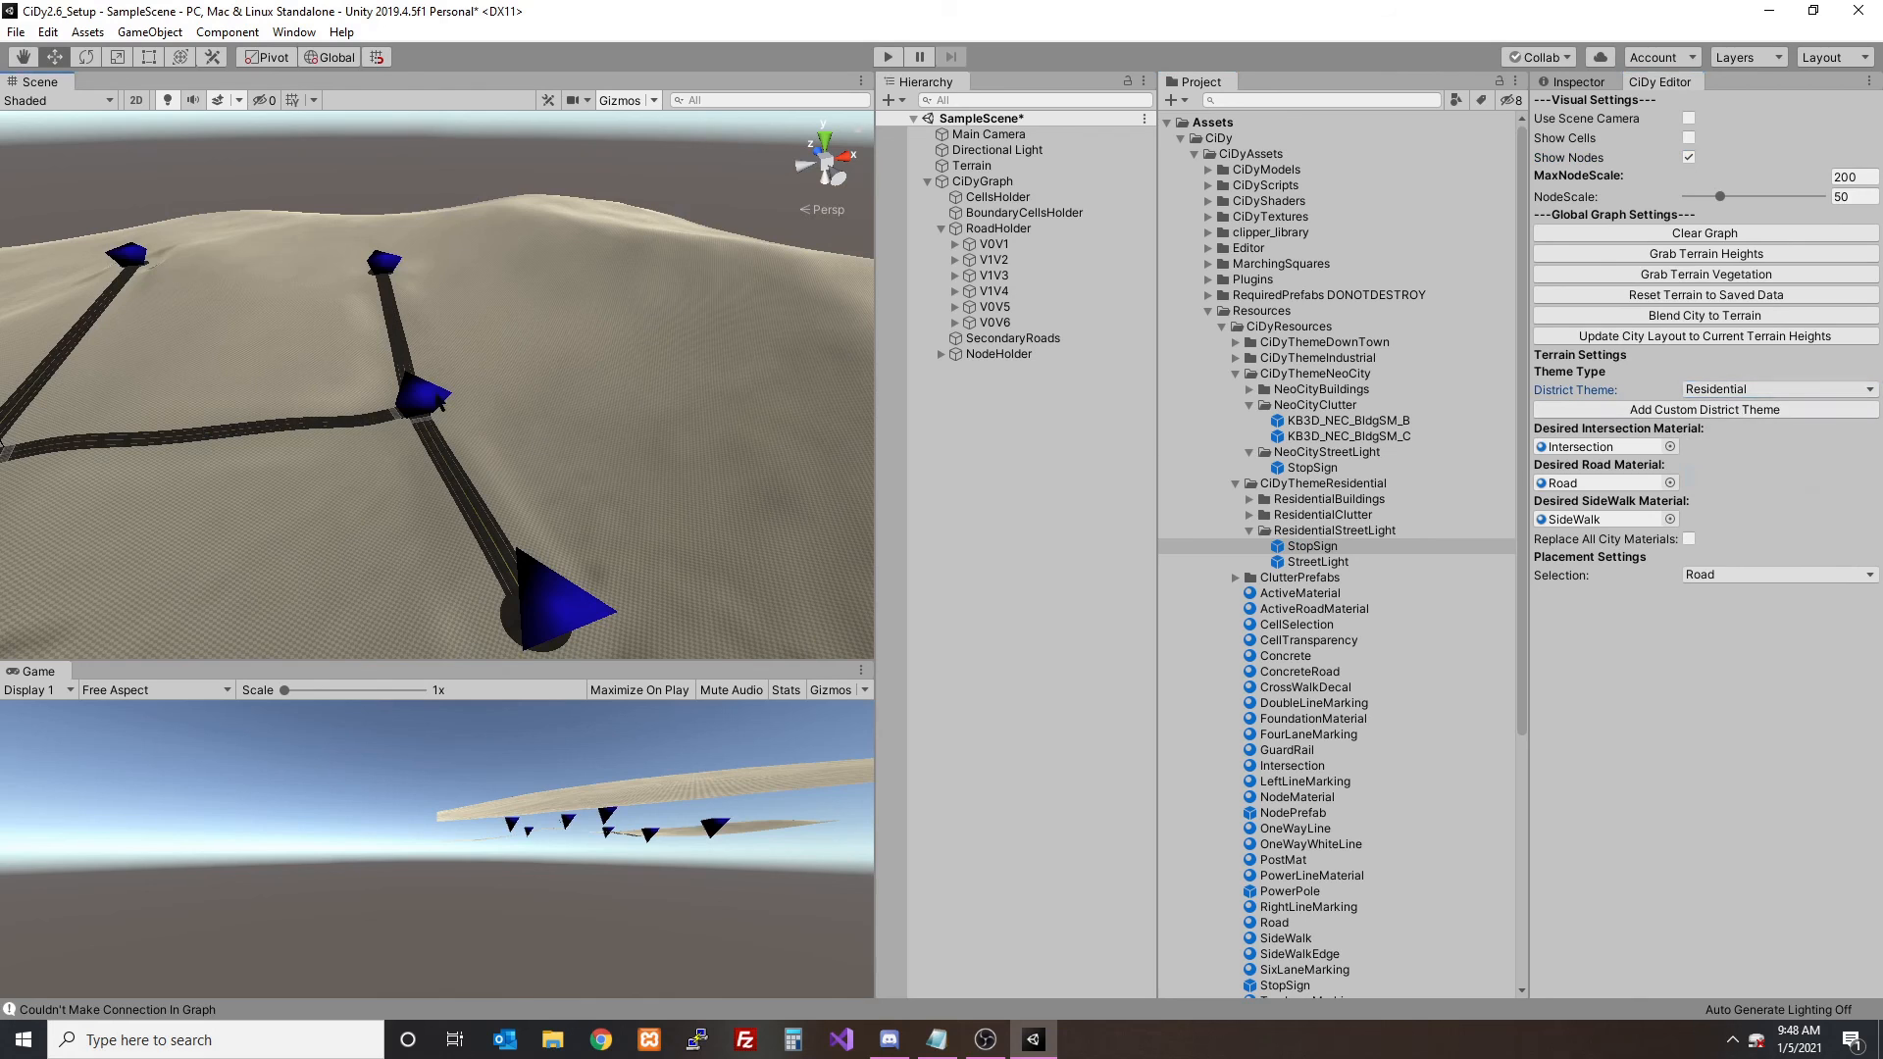
pyautogui.click(672, 386)
pyautogui.click(602, 258)
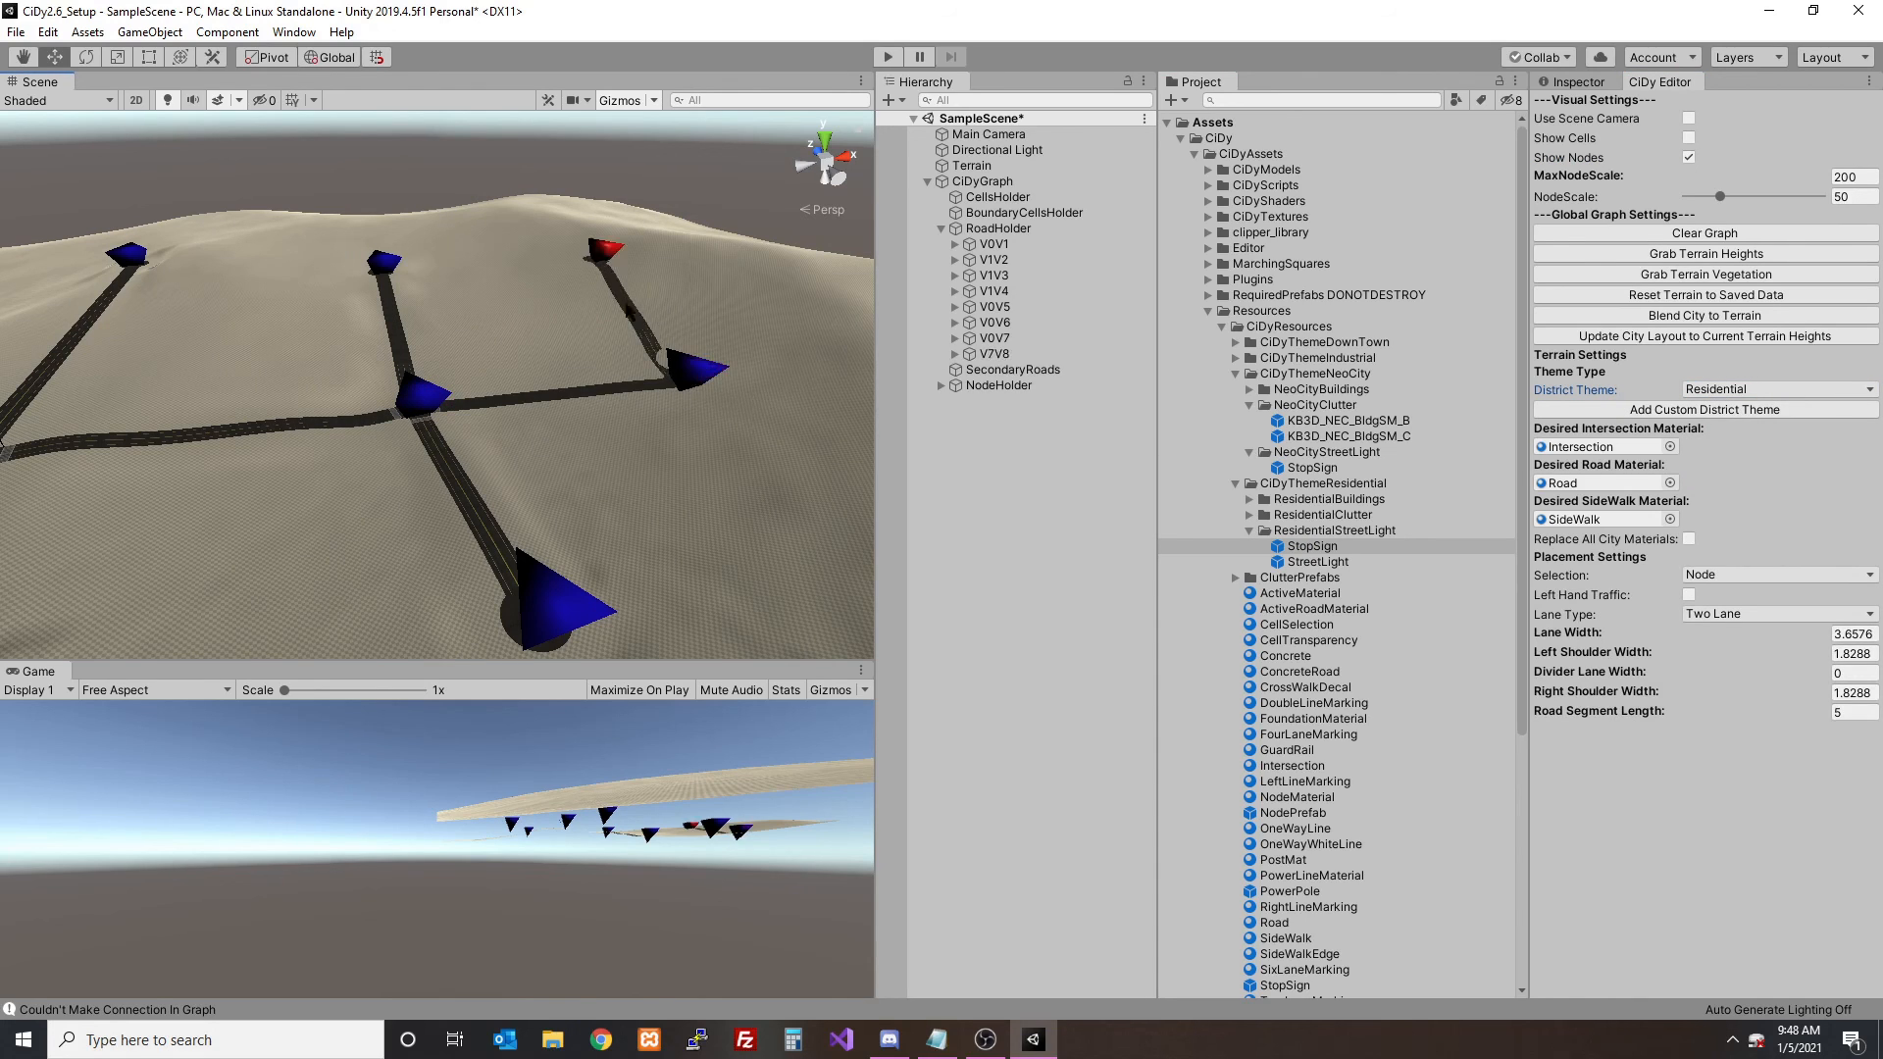
pyautogui.click(688, 372)
pyautogui.click(780, 532)
# - Blend the city with the new Residential roads to the terrain
pyautogui.click(1695, 316)
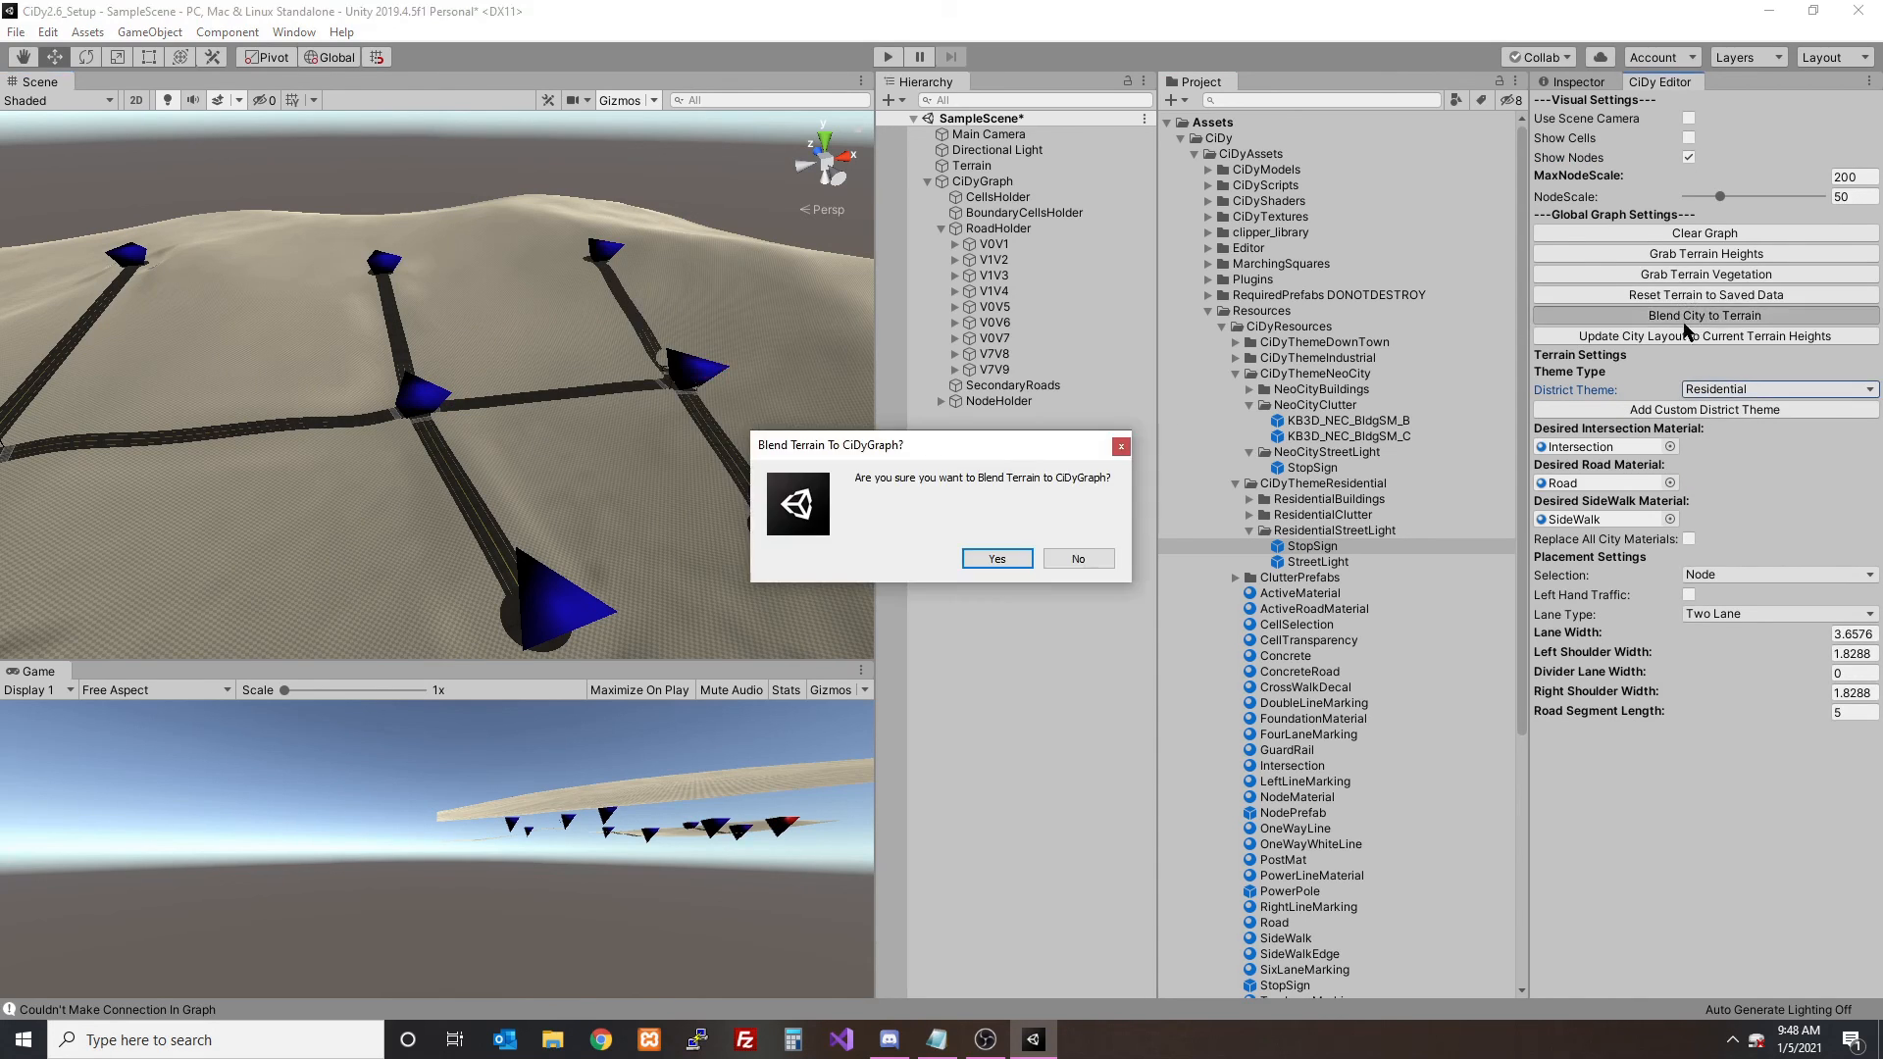
pyautogui.click(990, 555)
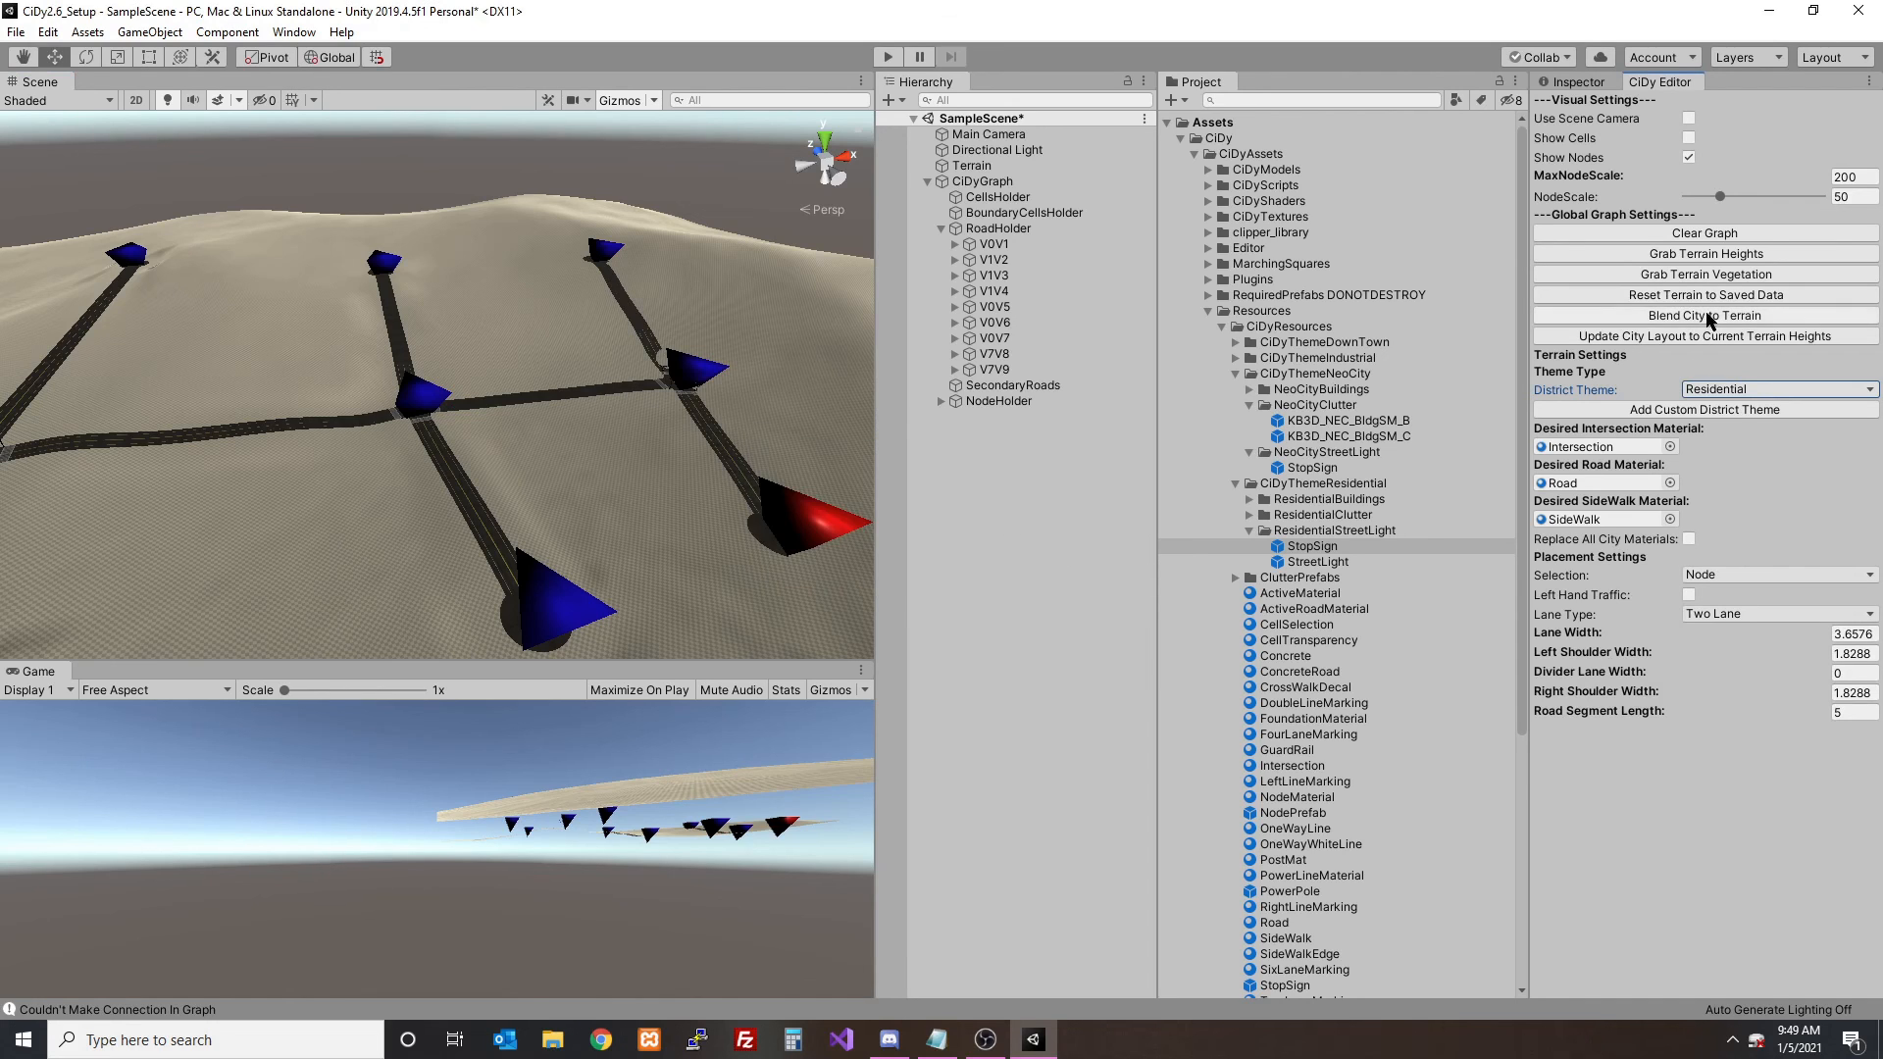
pyautogui.click(1704, 316)
pyautogui.click(1010, 561)
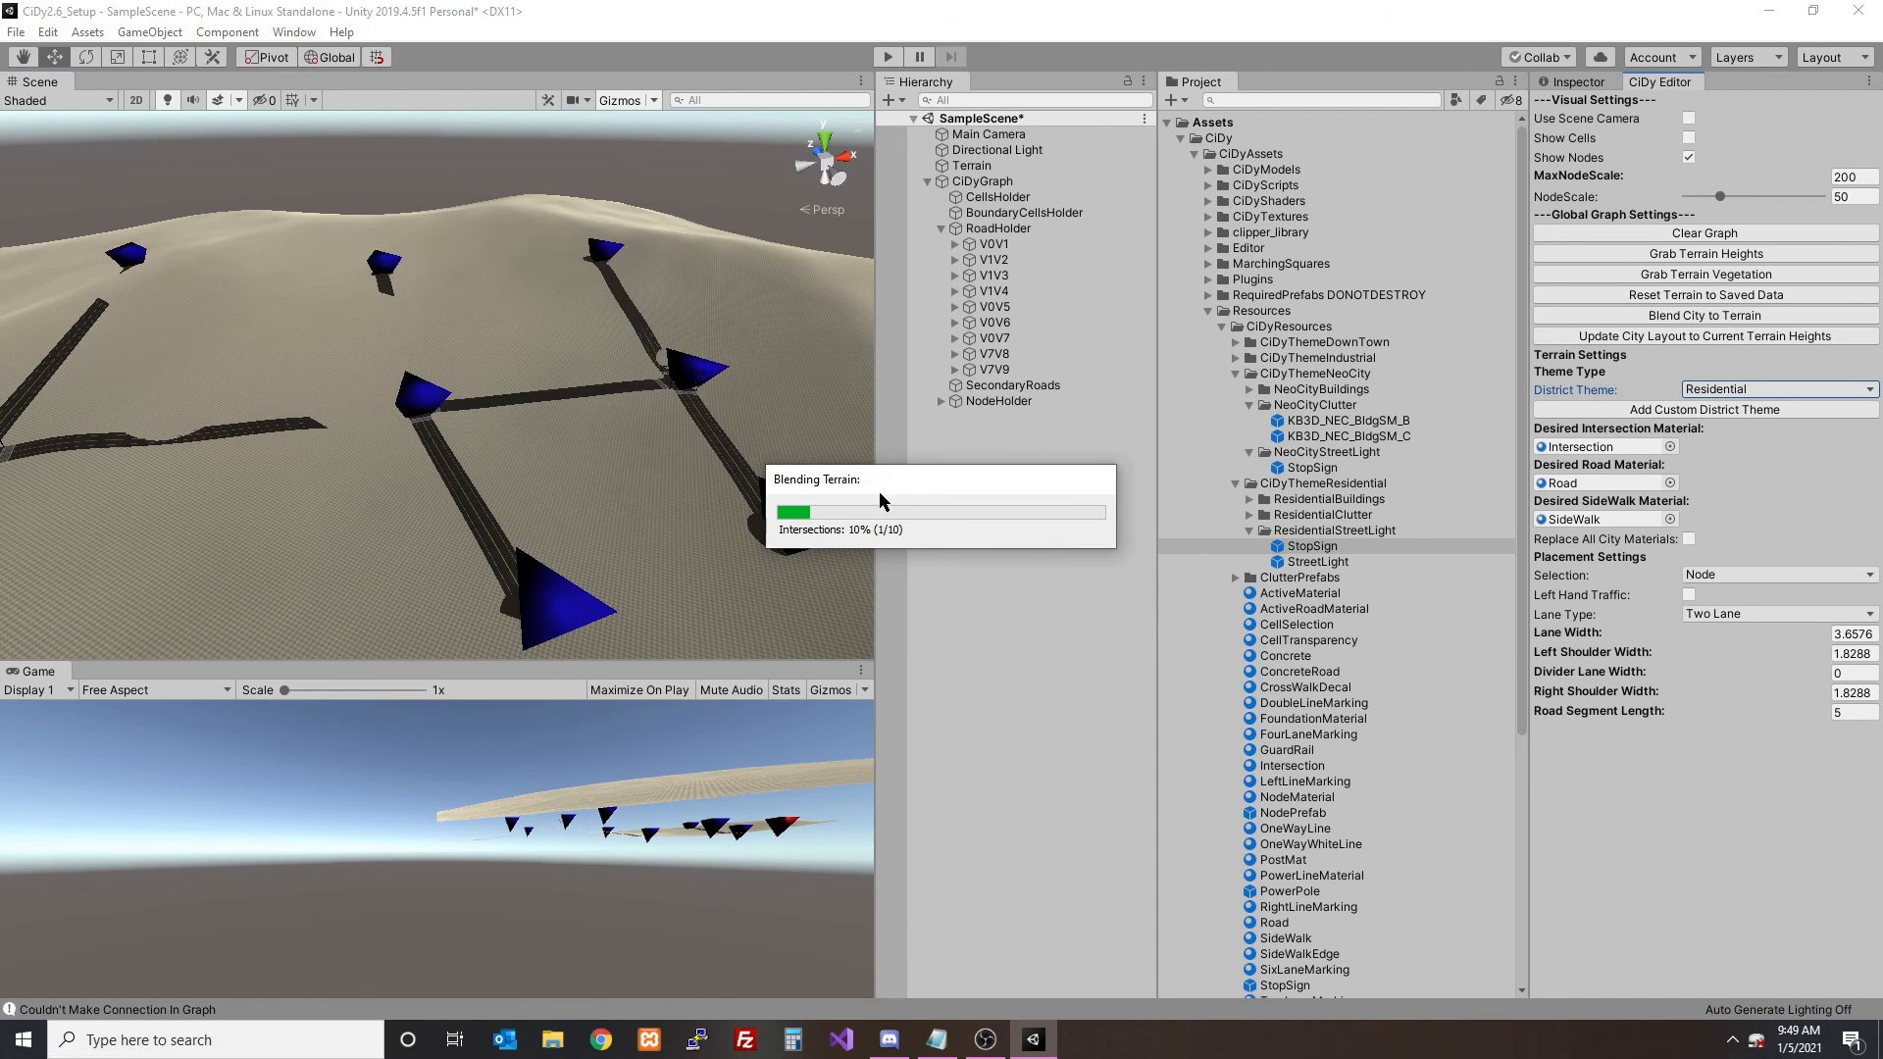
# - Hide the nodes, enable the scene camera, and compare the Residential intersection's street lights with the ResidentialStreetLight StopSign prefab
pyautogui.click(1688, 158)
pyautogui.click(1688, 118)
pyautogui.press('w')
pyautogui.moveTo(657, 358); pyautogui.dragTo(530, 474, button='right')
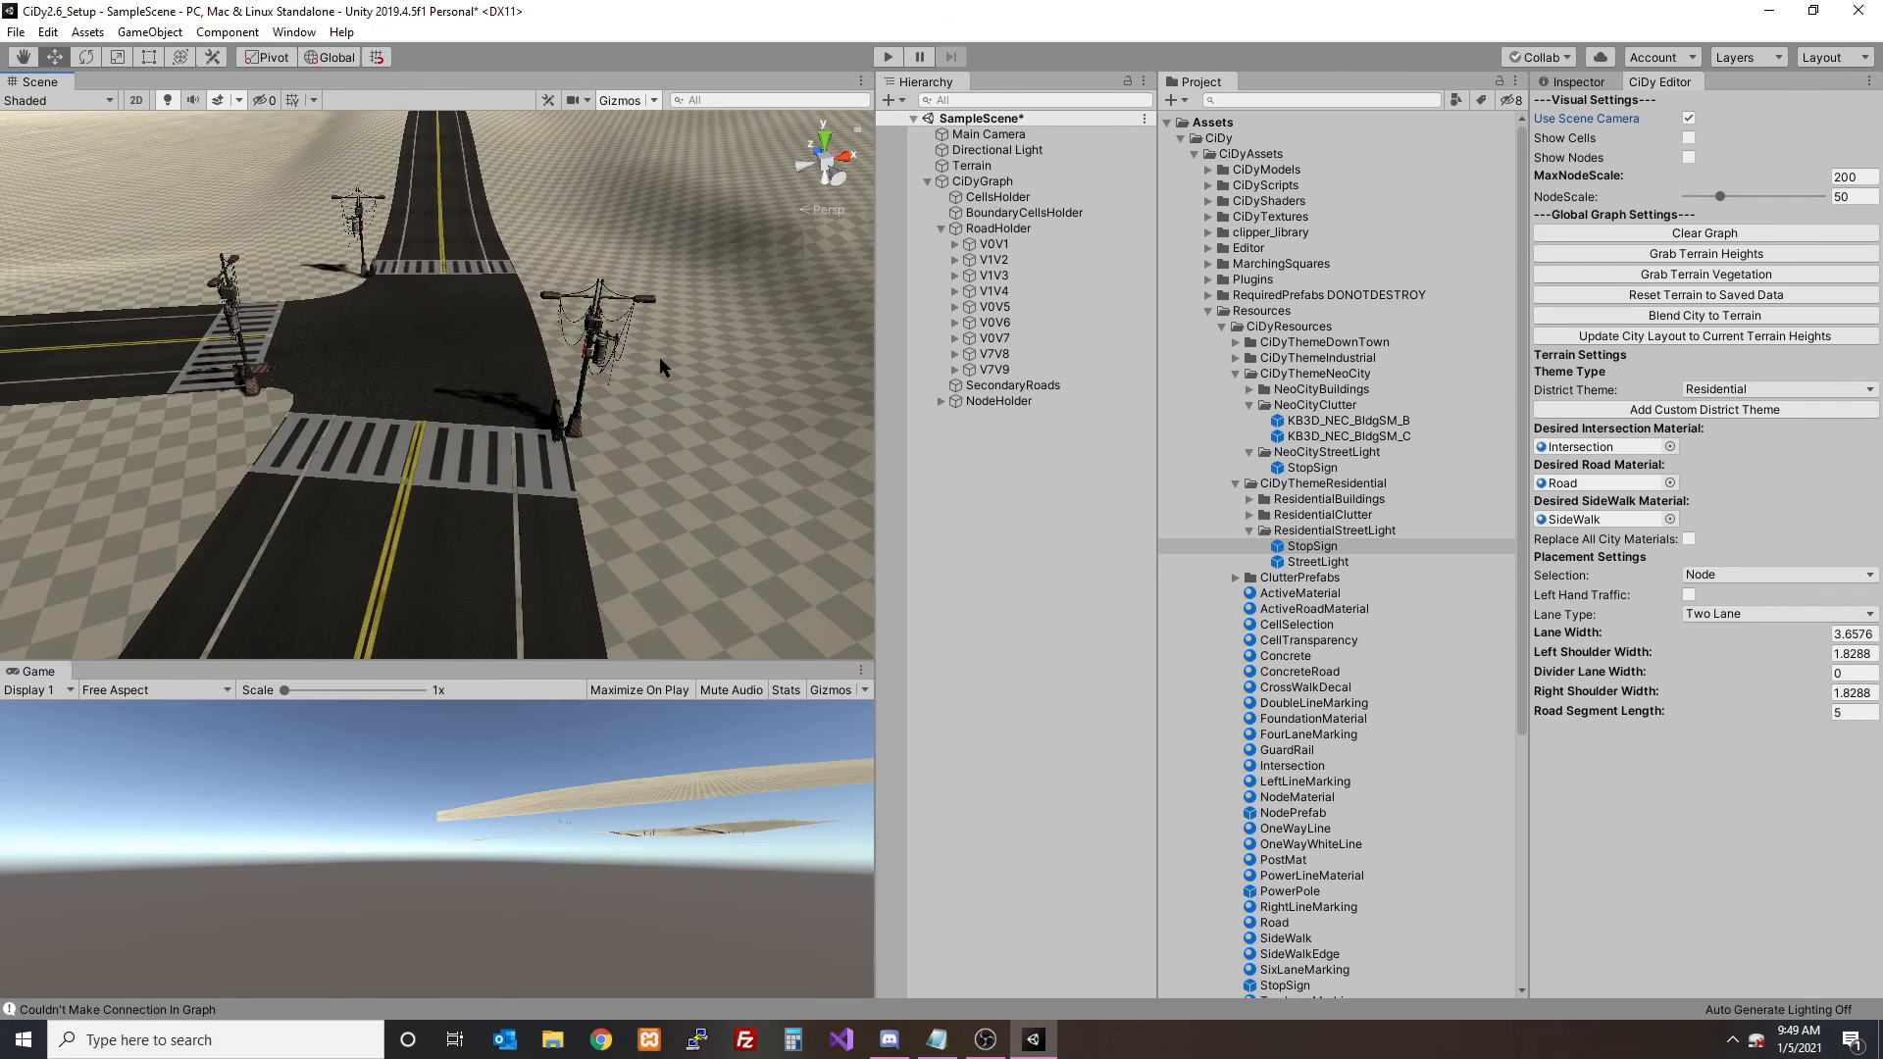
pyautogui.click(1316, 549)
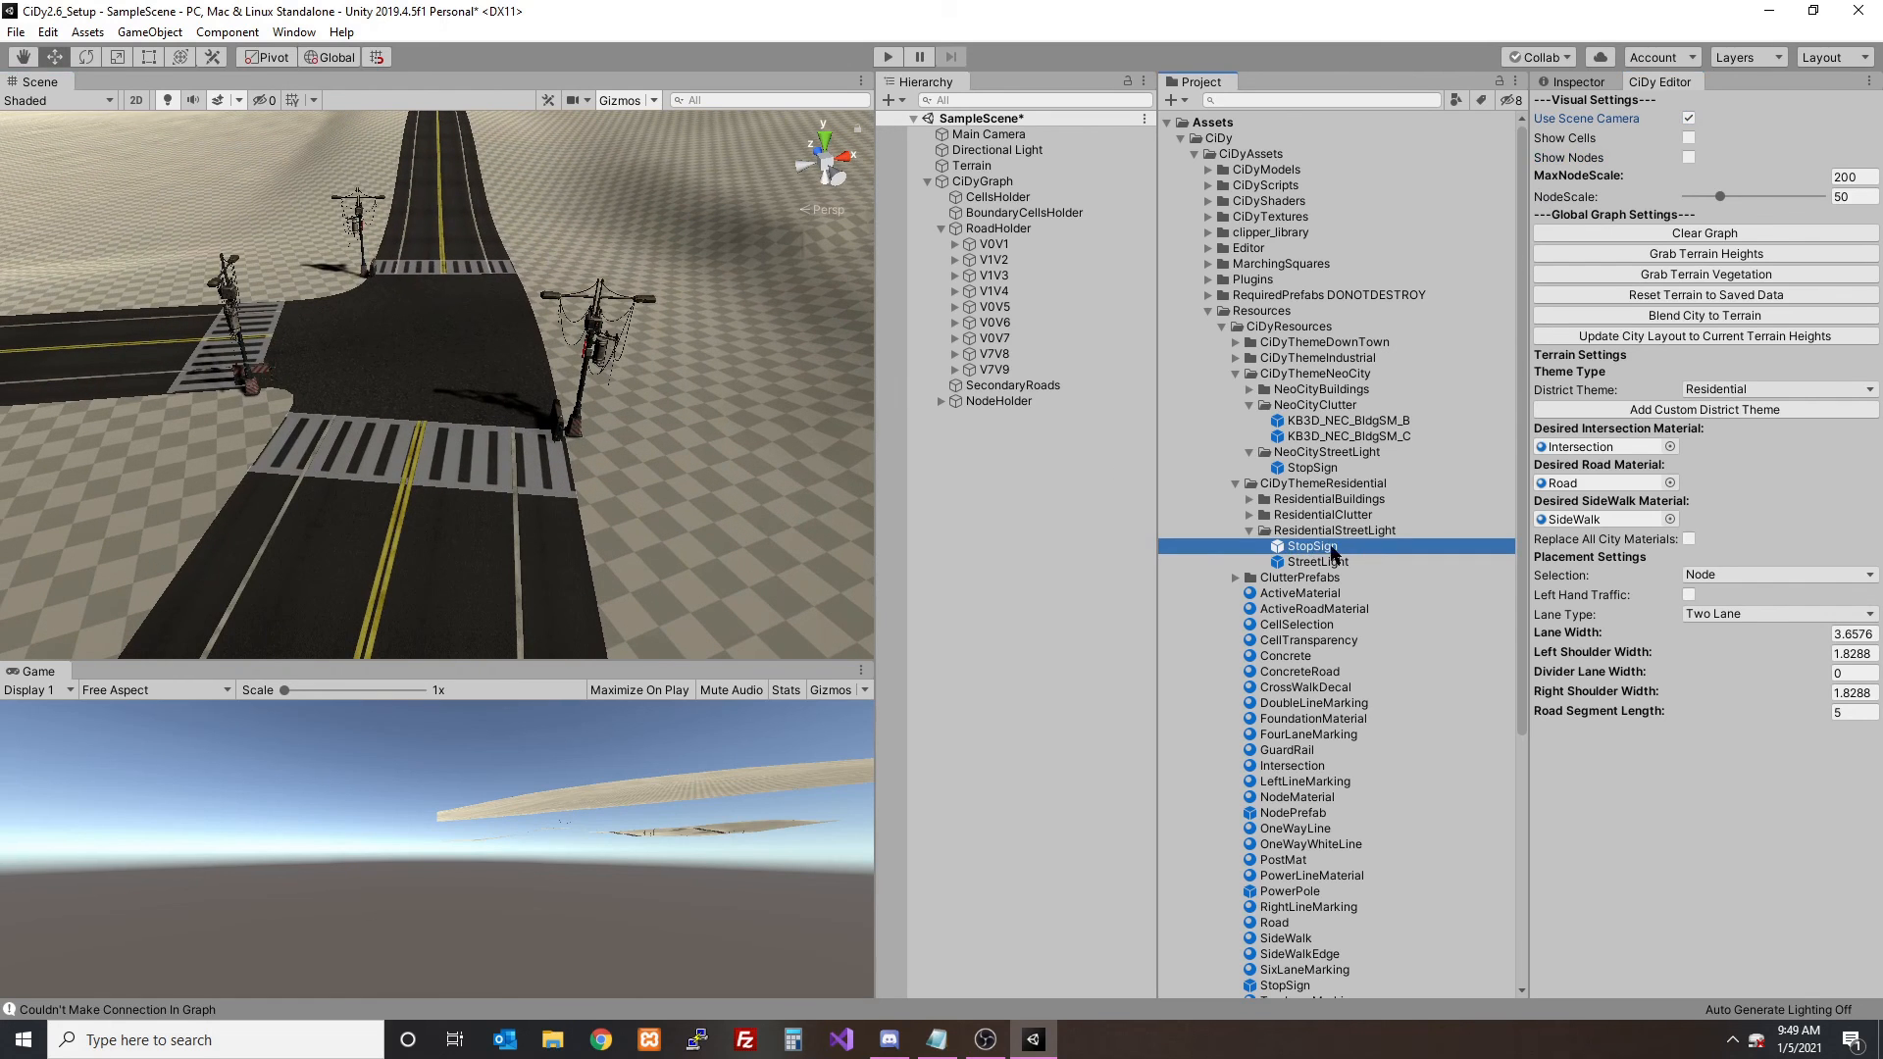
pyautogui.click(1572, 81)
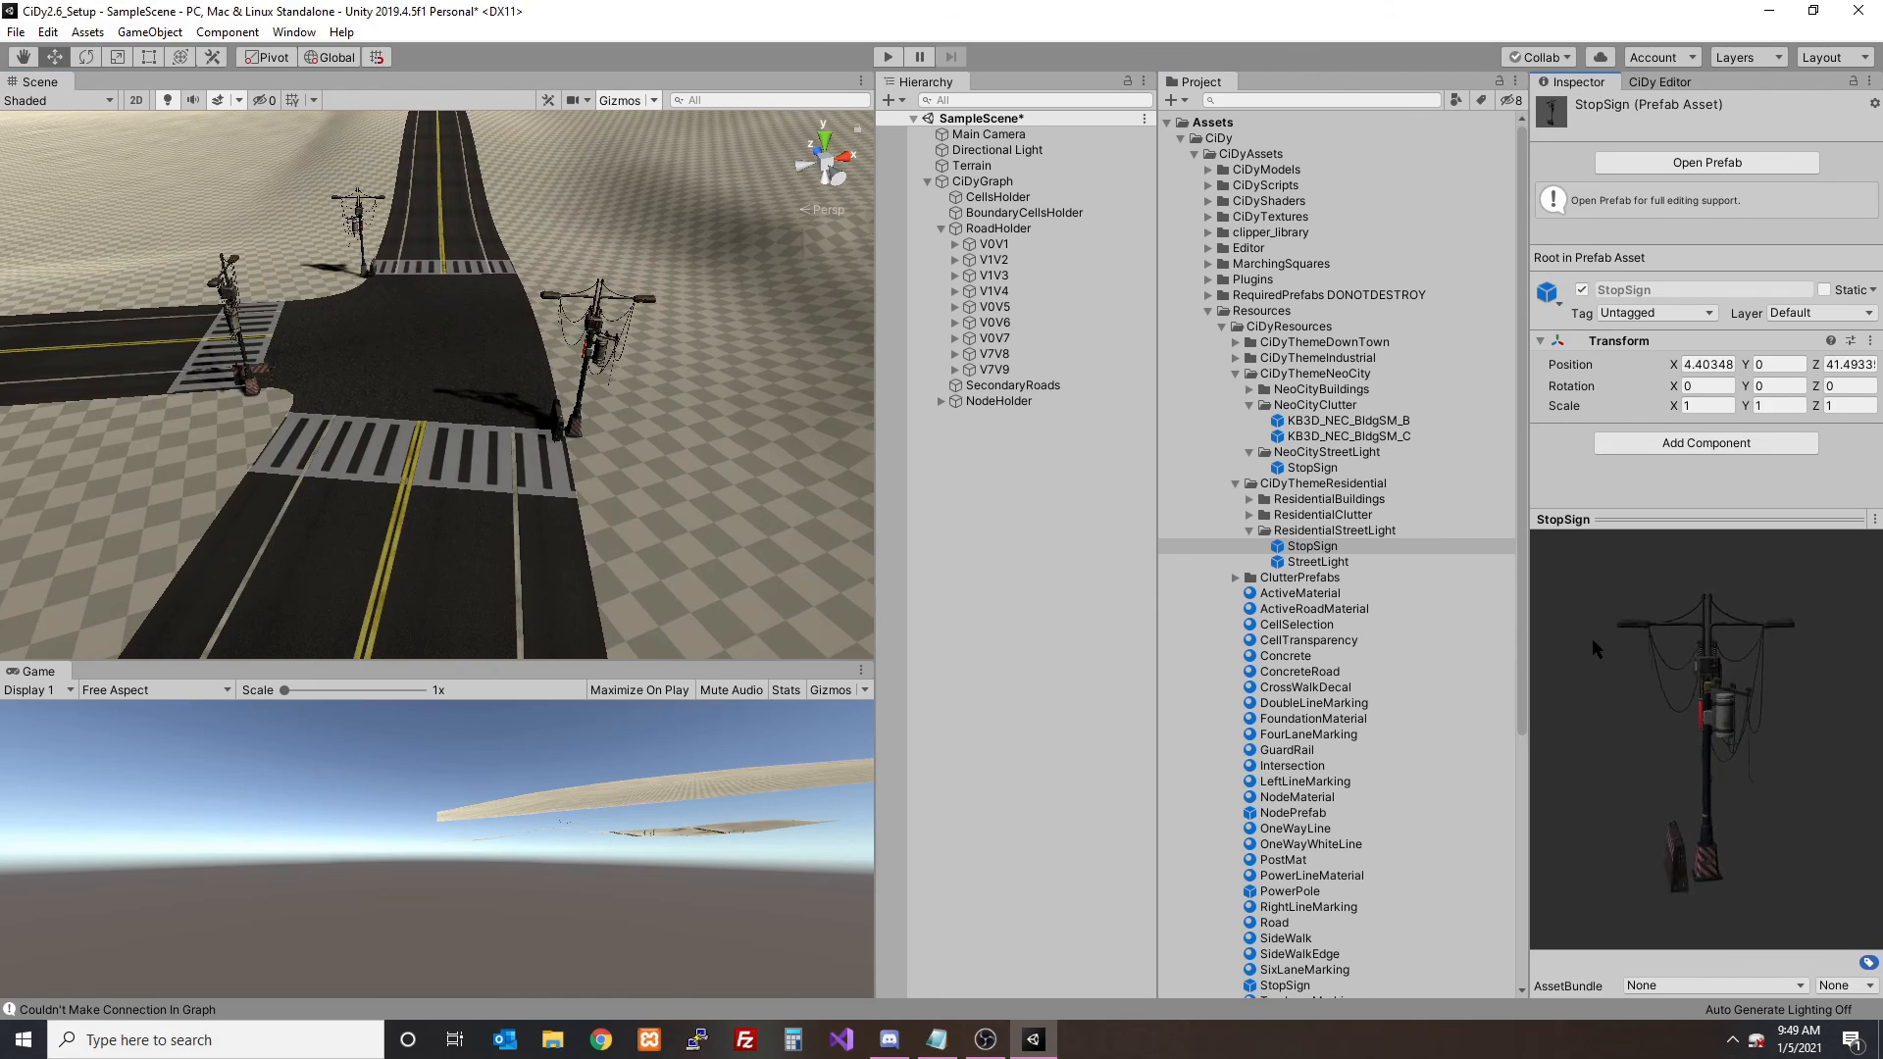
# - Delete the StopSign prefab from the ResidentialStreetLight folder
pyautogui.click(1330, 551)
pyautogui.press('Delete')
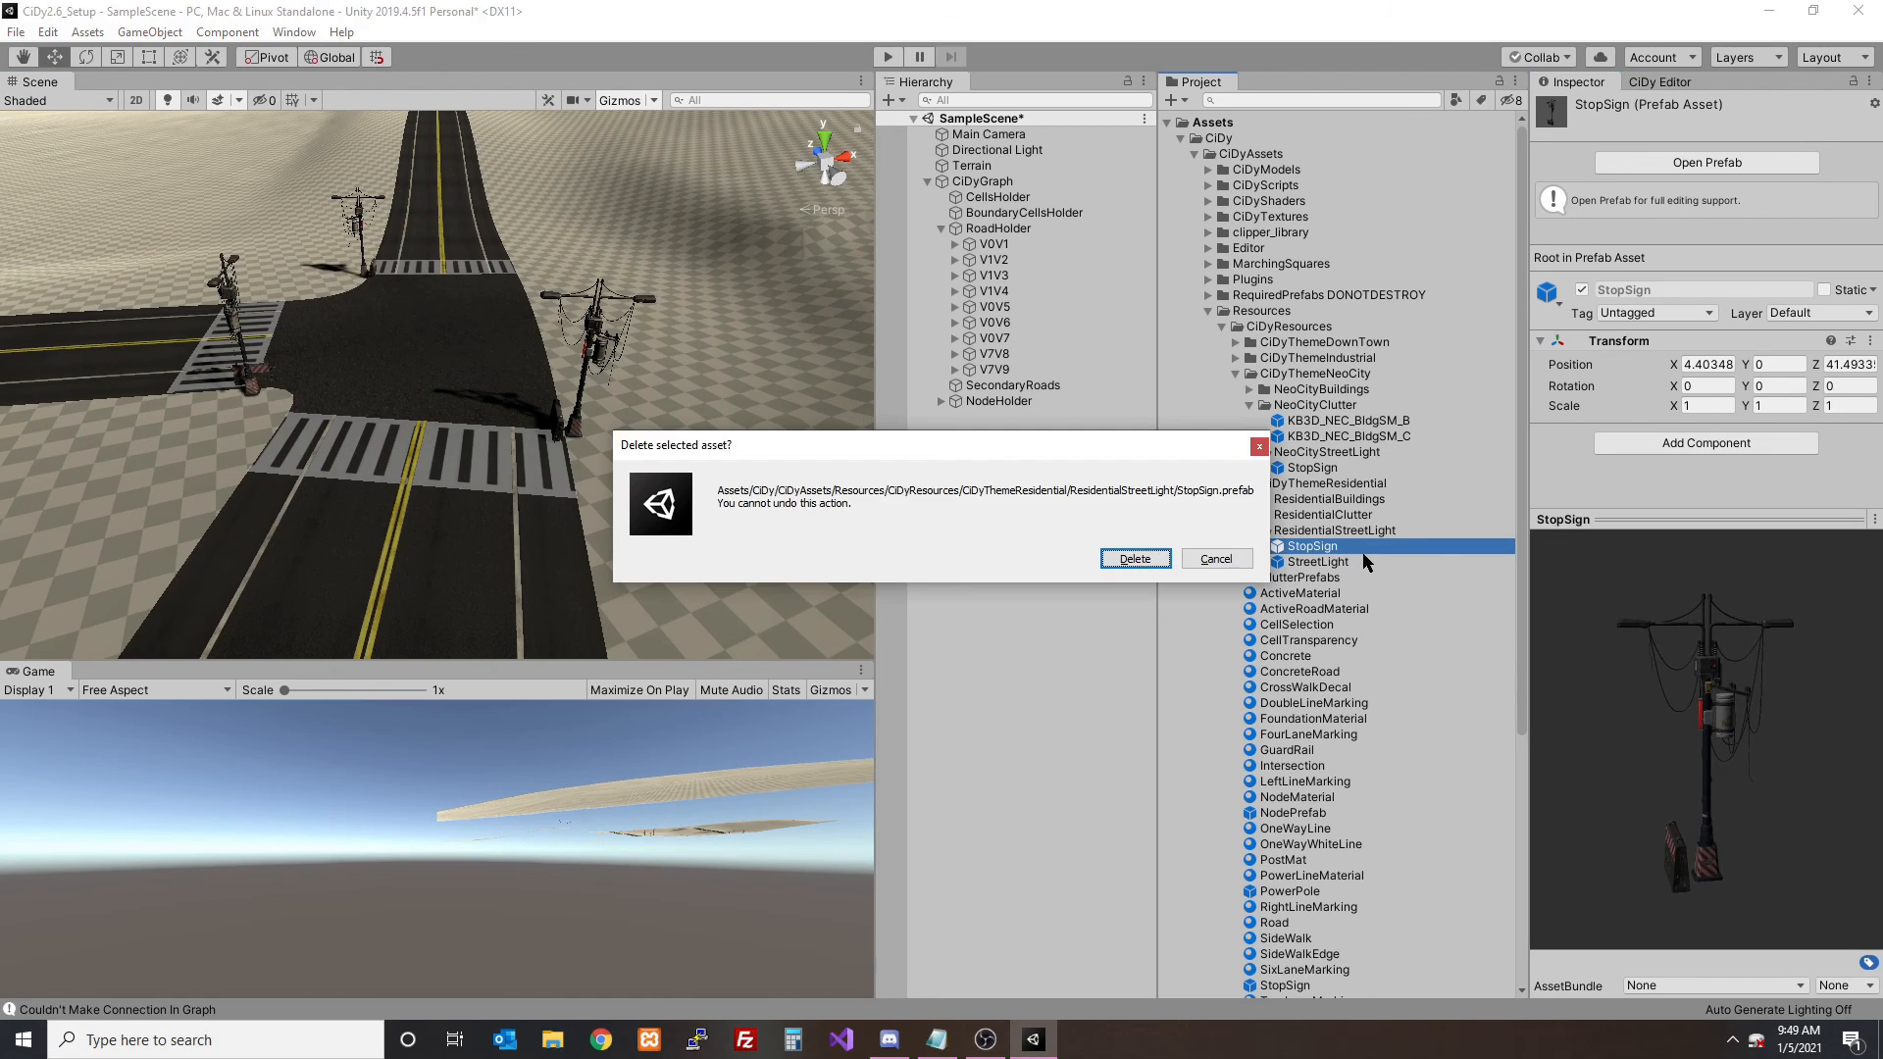
pyautogui.press('Return')
# - Turn off the scene camera, show the nodes, and branch another Residential three-way intersection from the last one using three new nodes
pyautogui.click(1659, 82)
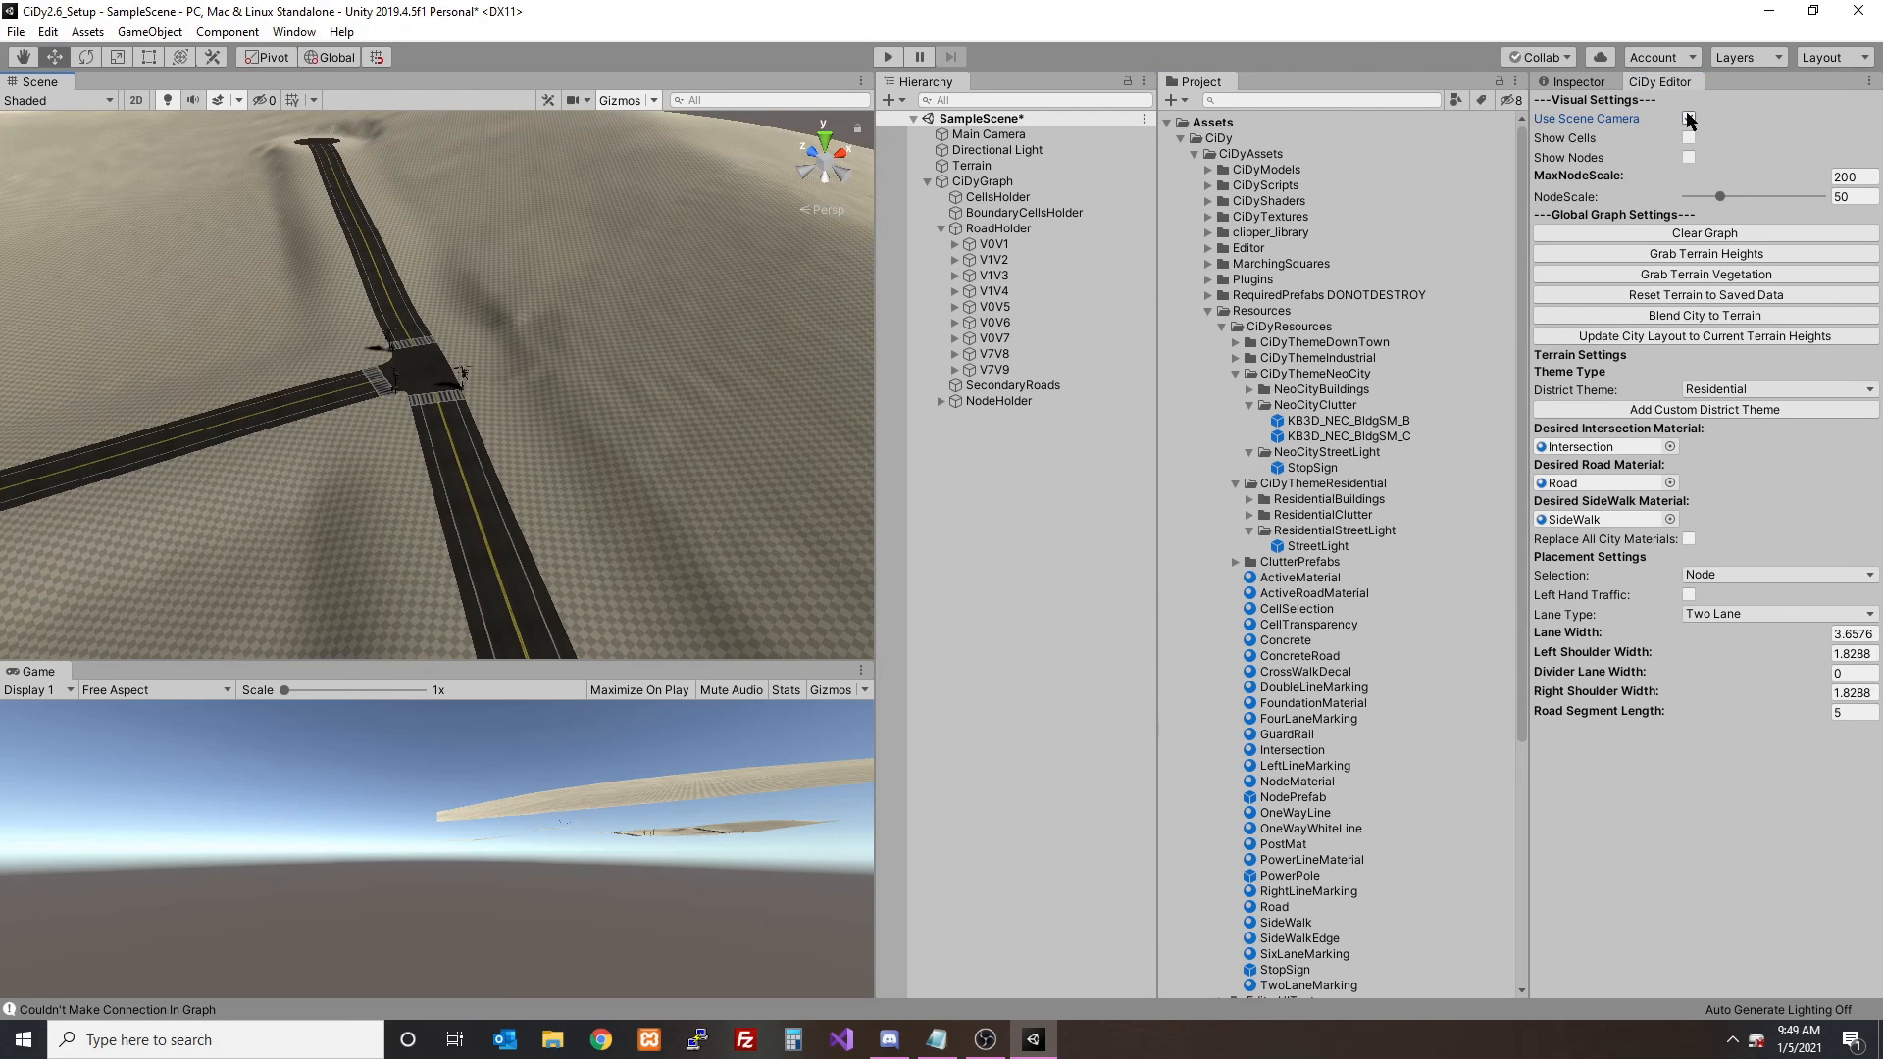
pyautogui.click(1688, 157)
pyautogui.scroll(-3, 475, 384)
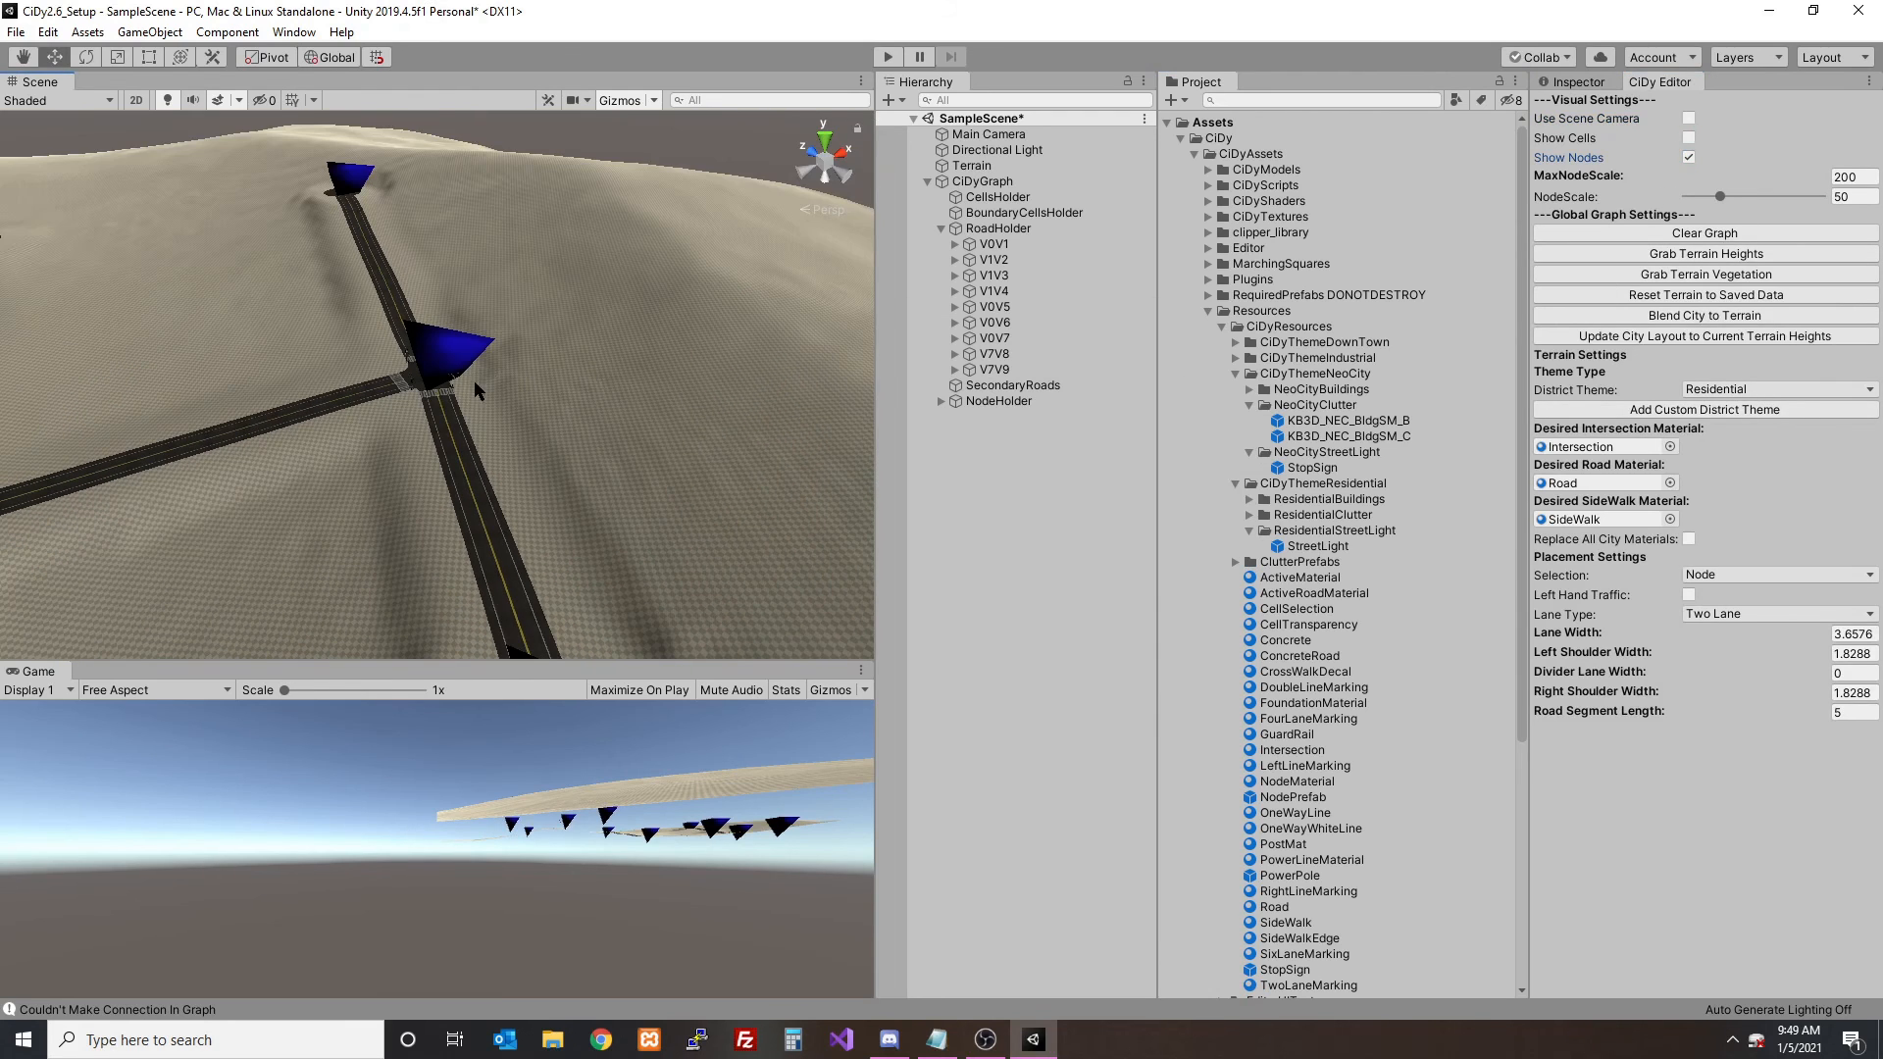
pyautogui.click(475, 383)
pyautogui.click(731, 278)
pyautogui.click(567, 184)
pyautogui.click(742, 272)
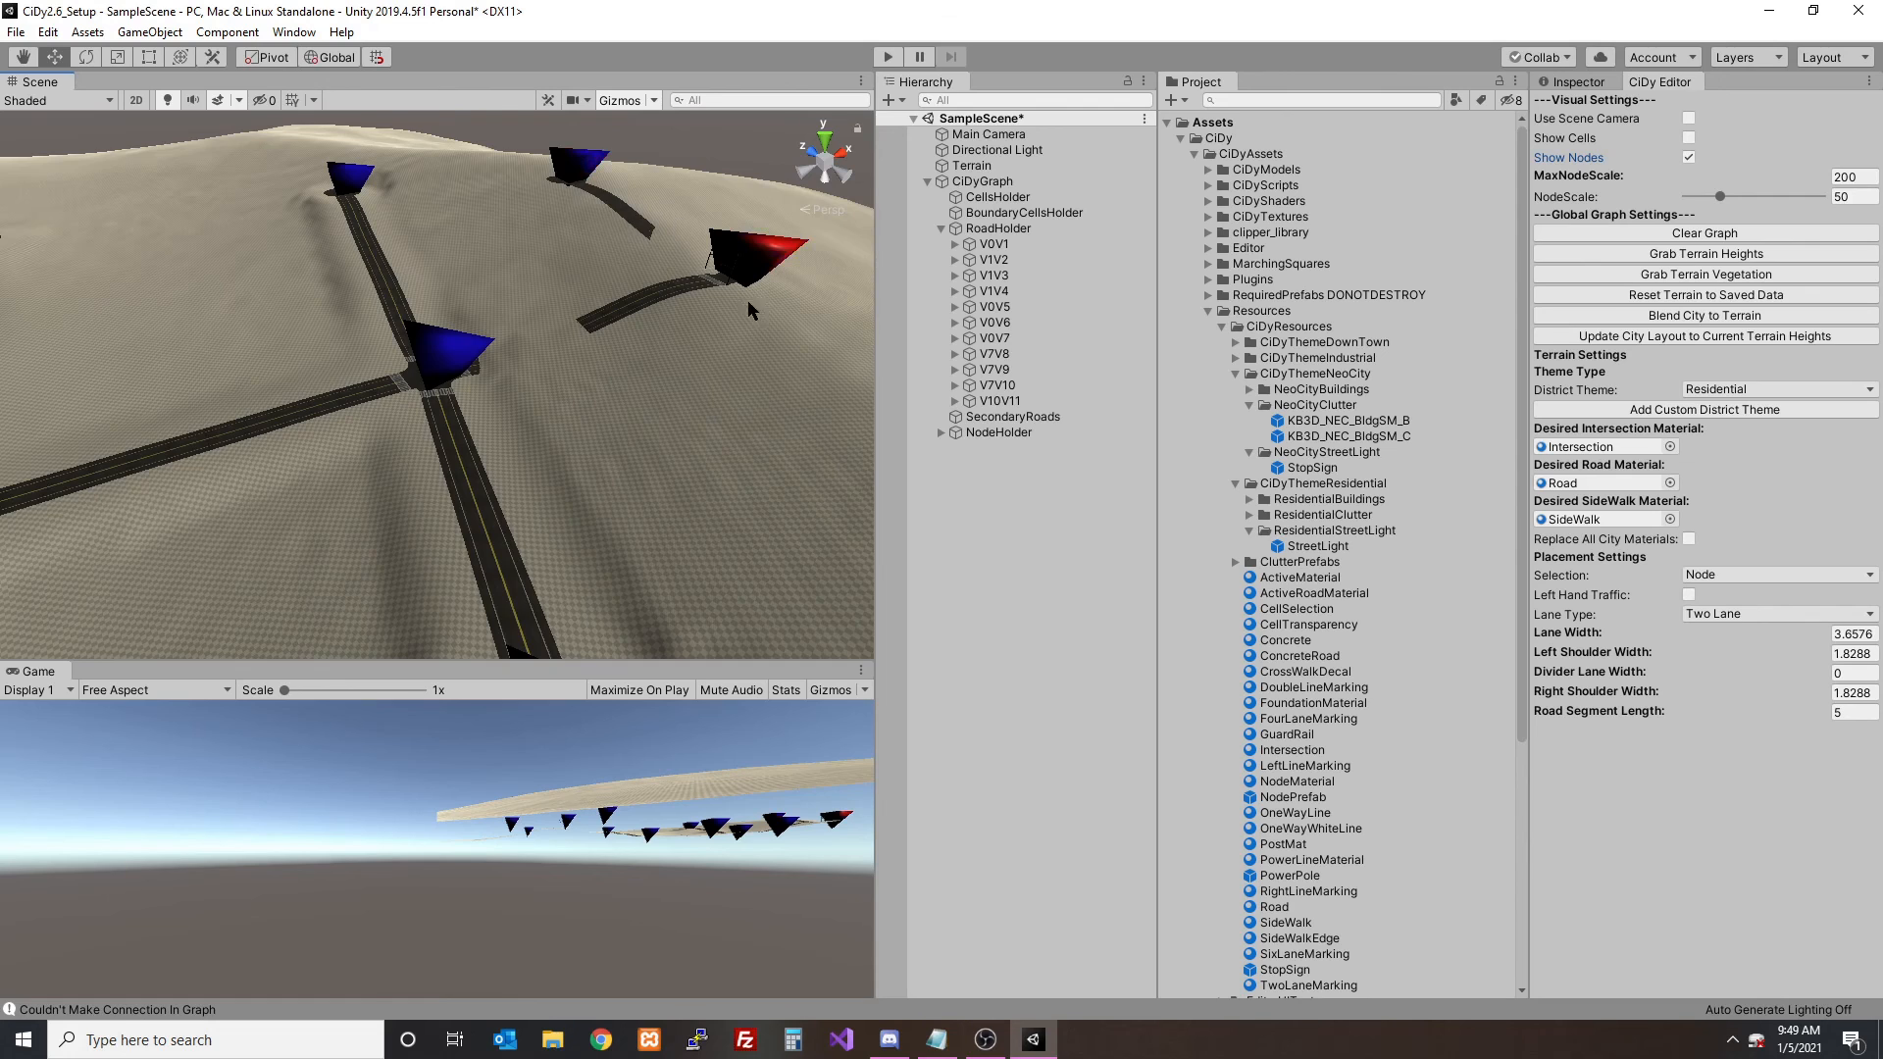
pyautogui.moveTo(774, 404); pyautogui.dragTo(572, 374, button='middle')
pyautogui.scroll(-2, 572, 373)
pyautogui.click(717, 458)
# - Hide the nodes and blend the extended city to the terrain
pyautogui.click(1689, 157)
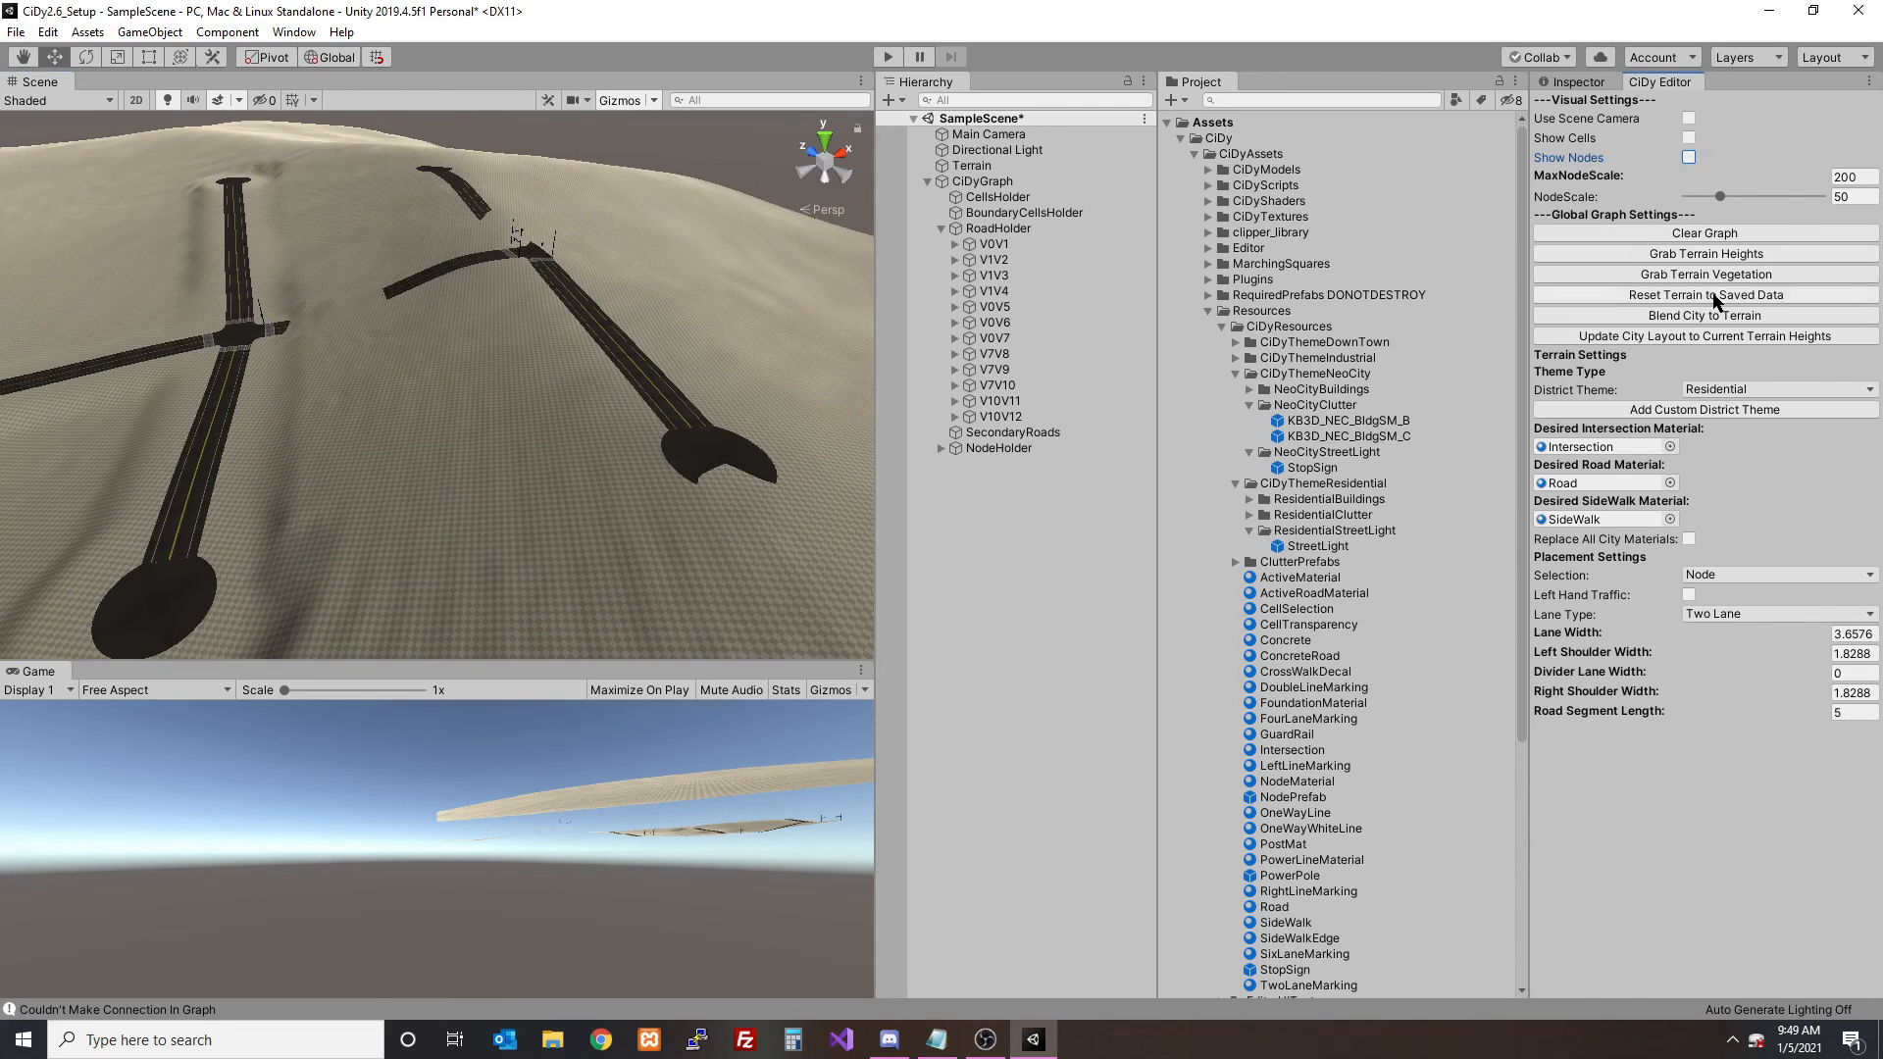
pyautogui.click(1704, 315)
pyautogui.click(1069, 517)
pyautogui.click(1020, 560)
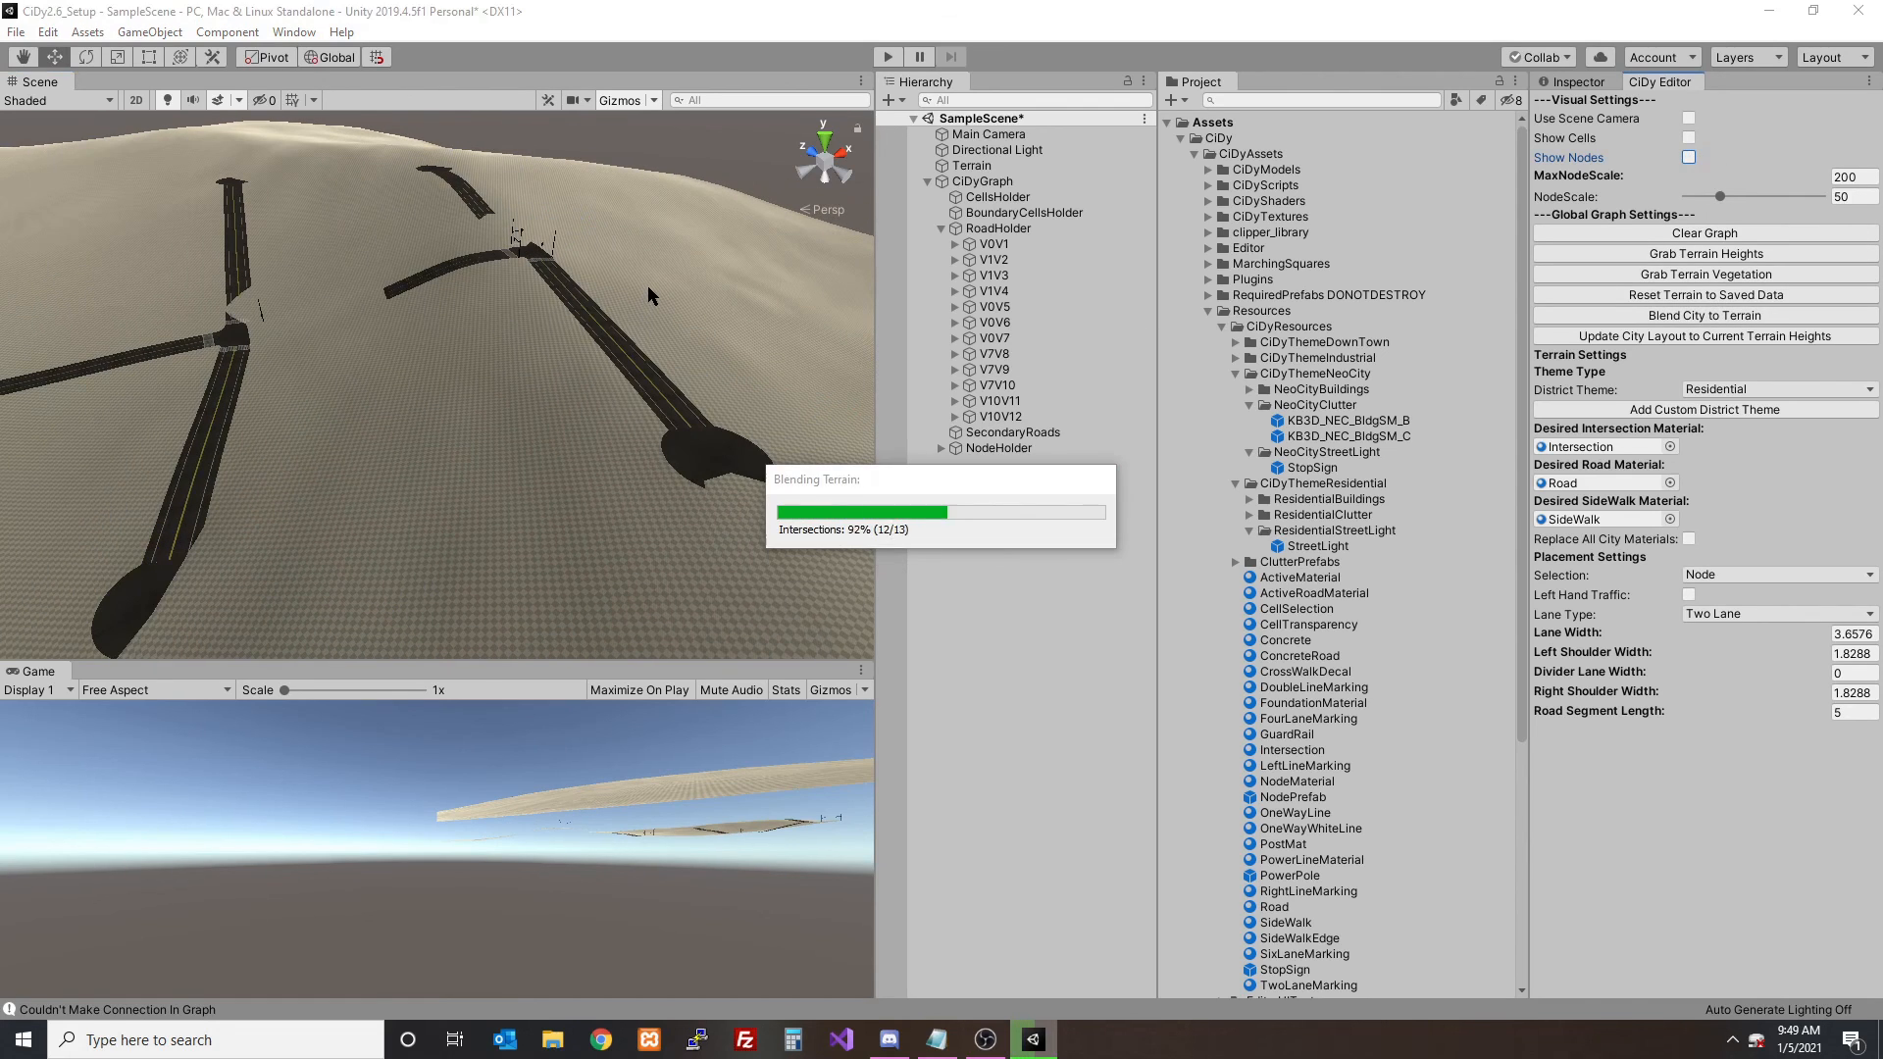
# - Examine the street lights at the newest Residential intersection up close
pyautogui.keyDown('alt'); pyautogui.moveTo(647, 285); pyautogui.dragTo(628, 338); pyautogui.keyUp('alt')
pyautogui.scroll(6, 608, 369)
pyautogui.keyDown('alt'); pyautogui.moveTo(471, 392); pyautogui.dragTo(432, 366); pyautogui.keyUp('alt')
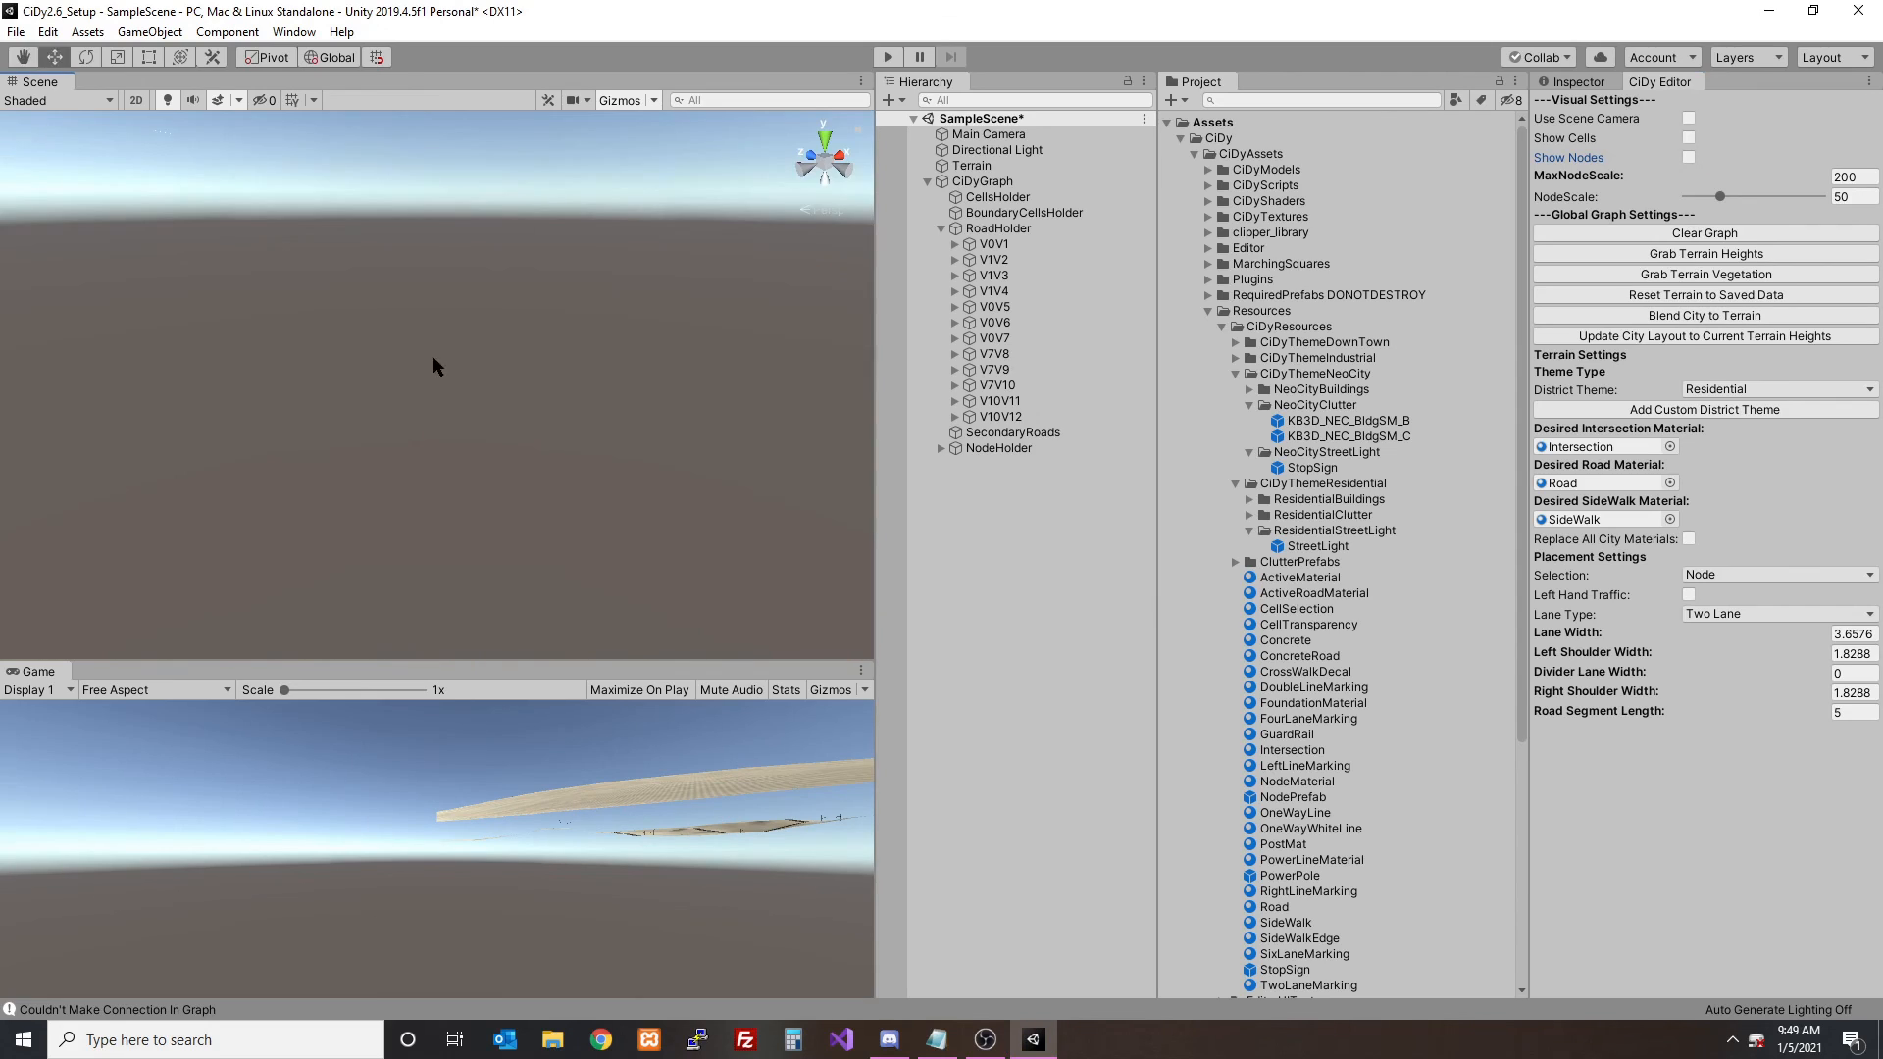
pyautogui.click(965, 372)
pyautogui.press('f')
pyautogui.click(1000, 529)
pyautogui.moveTo(711, 338); pyautogui.dragTo(431, 490, button='middle')
pyautogui.scroll(5, 491, 432)
pyautogui.keyDown('alt'); pyautogui.moveTo(436, 467); pyautogui.dragTo(514, 385); pyautogui.keyUp('alt')
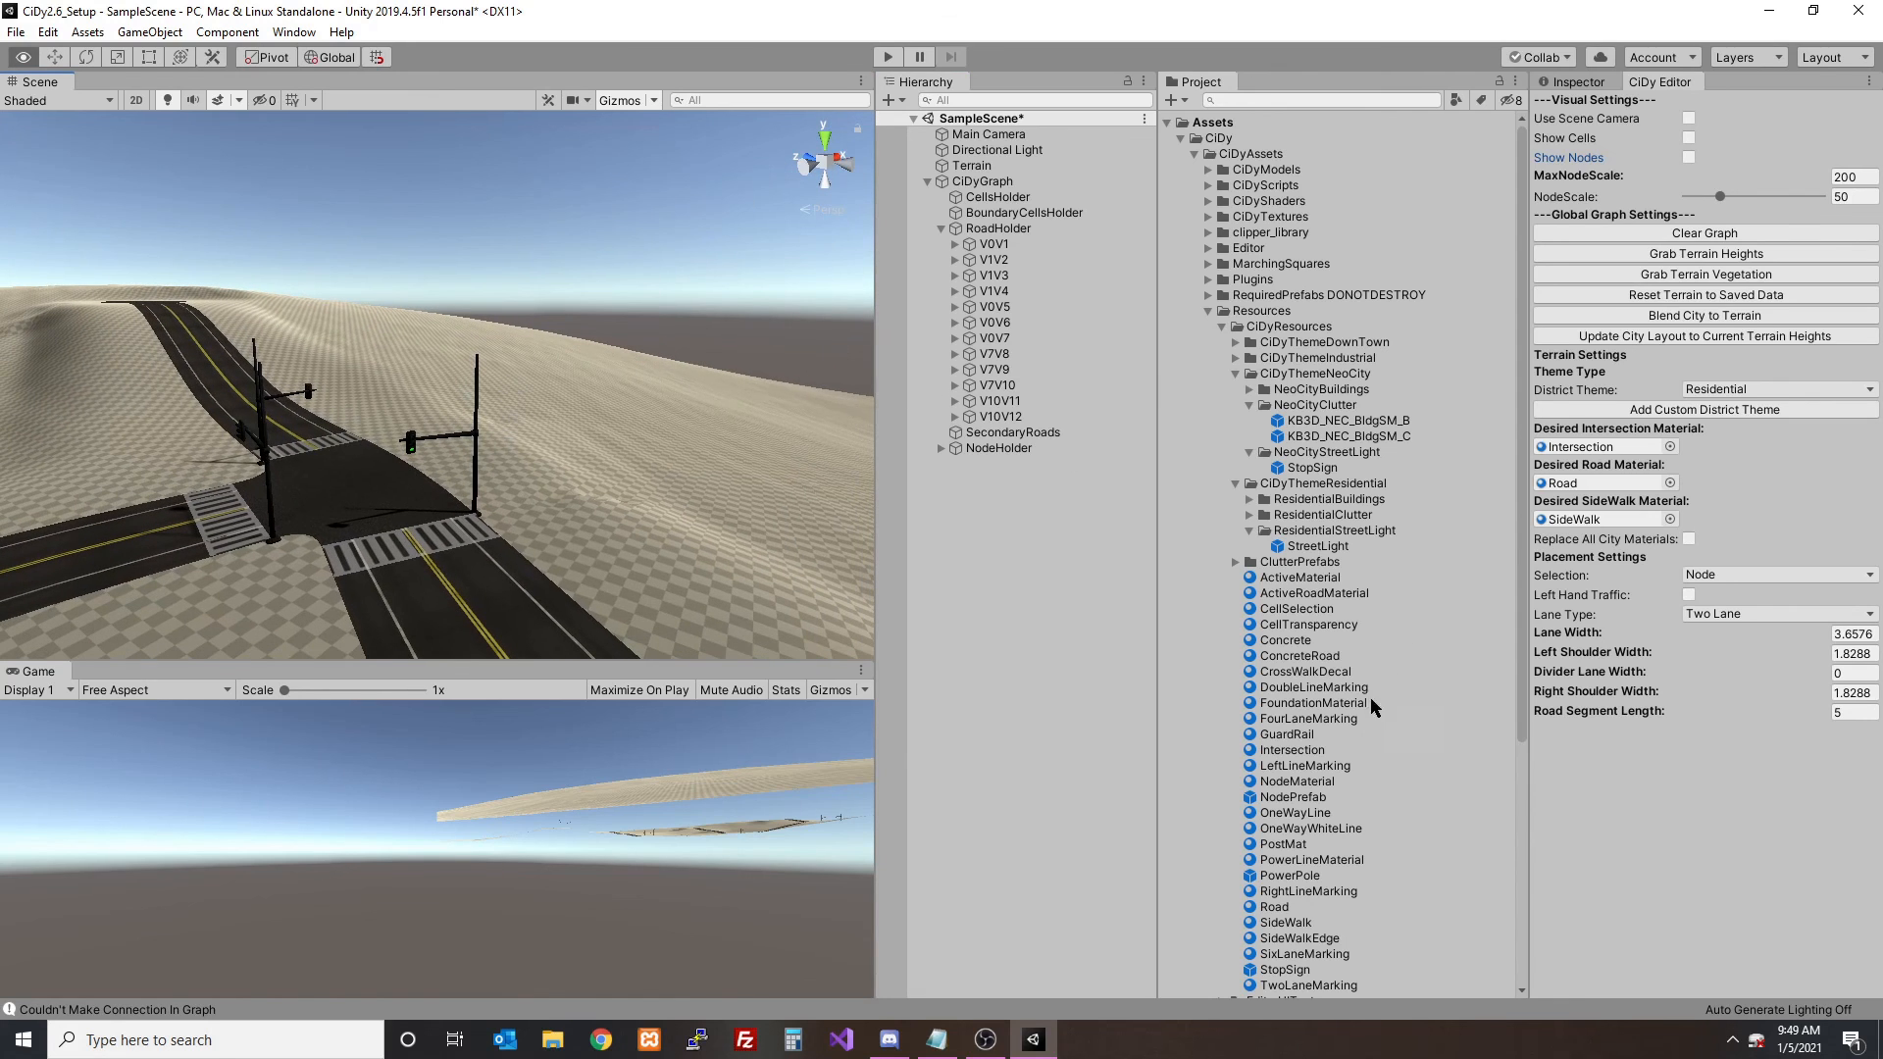
# - Inspect the default StopSign prefab in CiDyResources and rotate its preview to compare it with the intersection's lights
pyautogui.scroll(-7, 1353, 745)
pyautogui.click(1296, 615)
pyautogui.click(1572, 82)
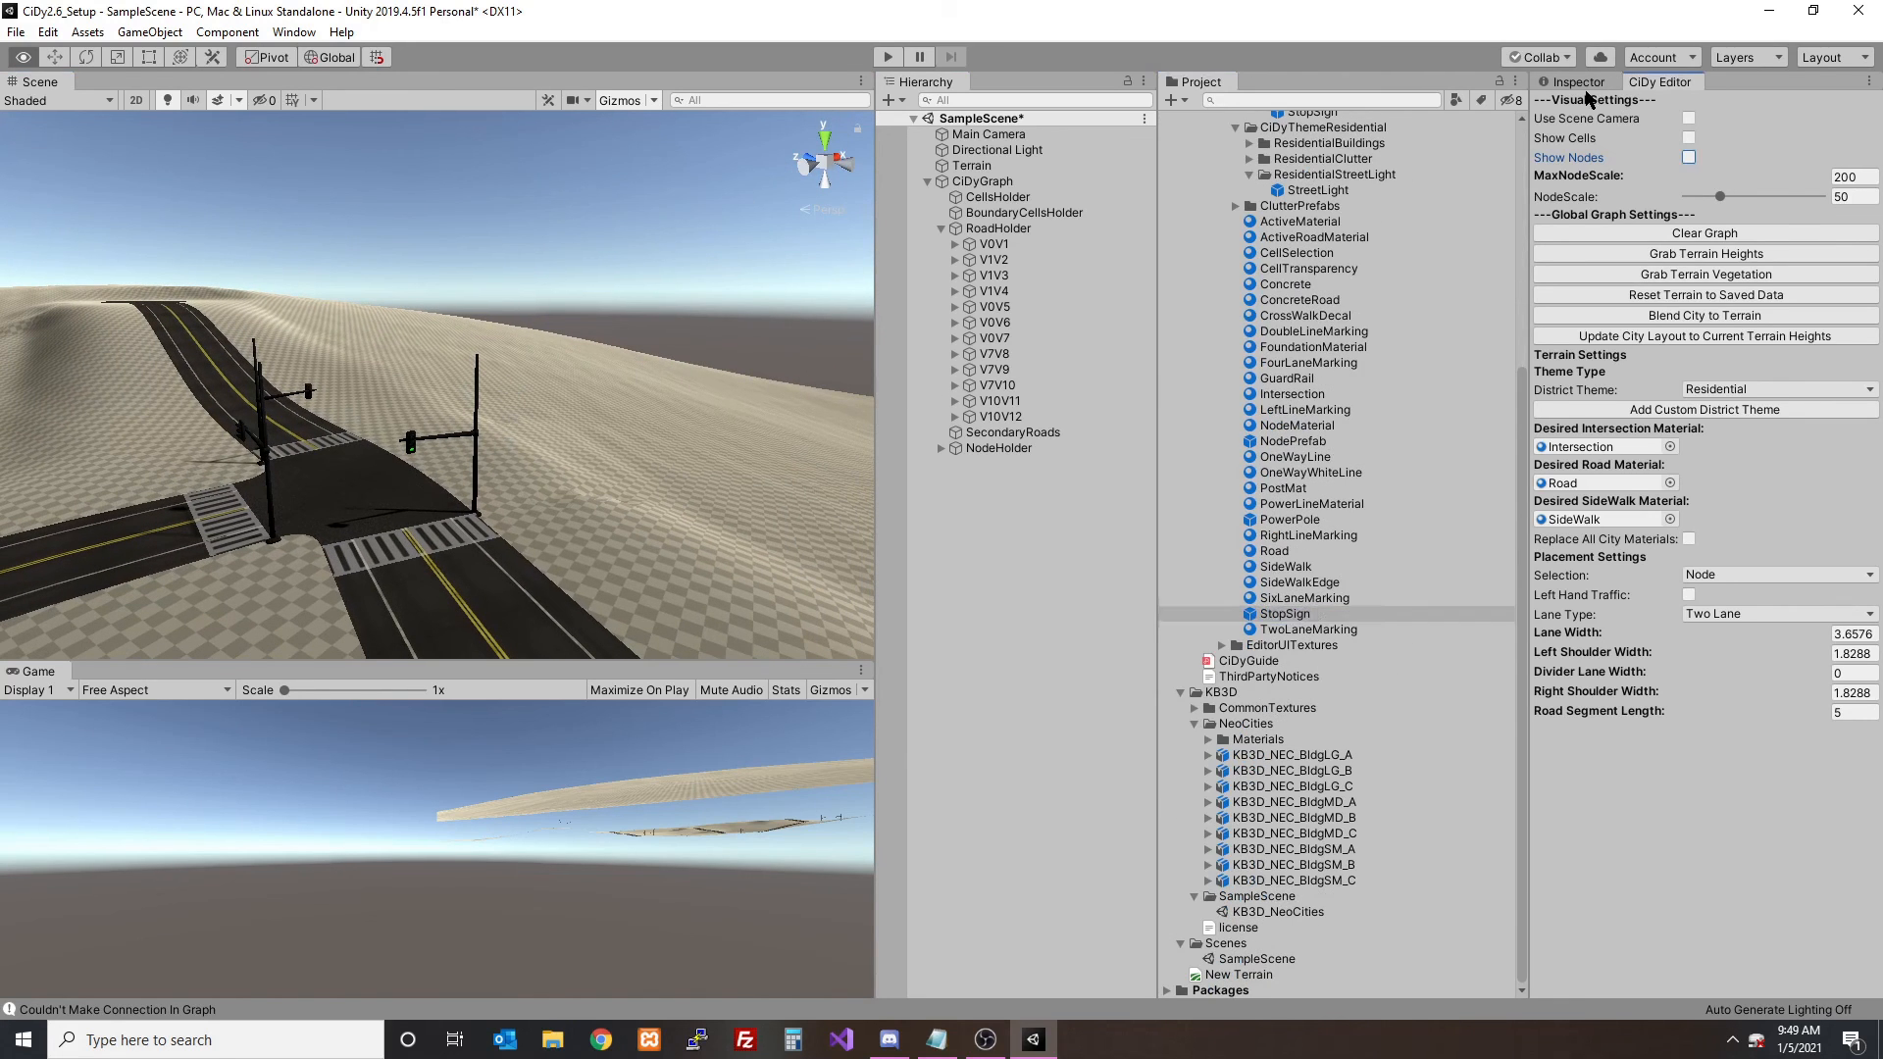
pyautogui.moveTo(1755, 613); pyautogui.dragTo(1627, 618)
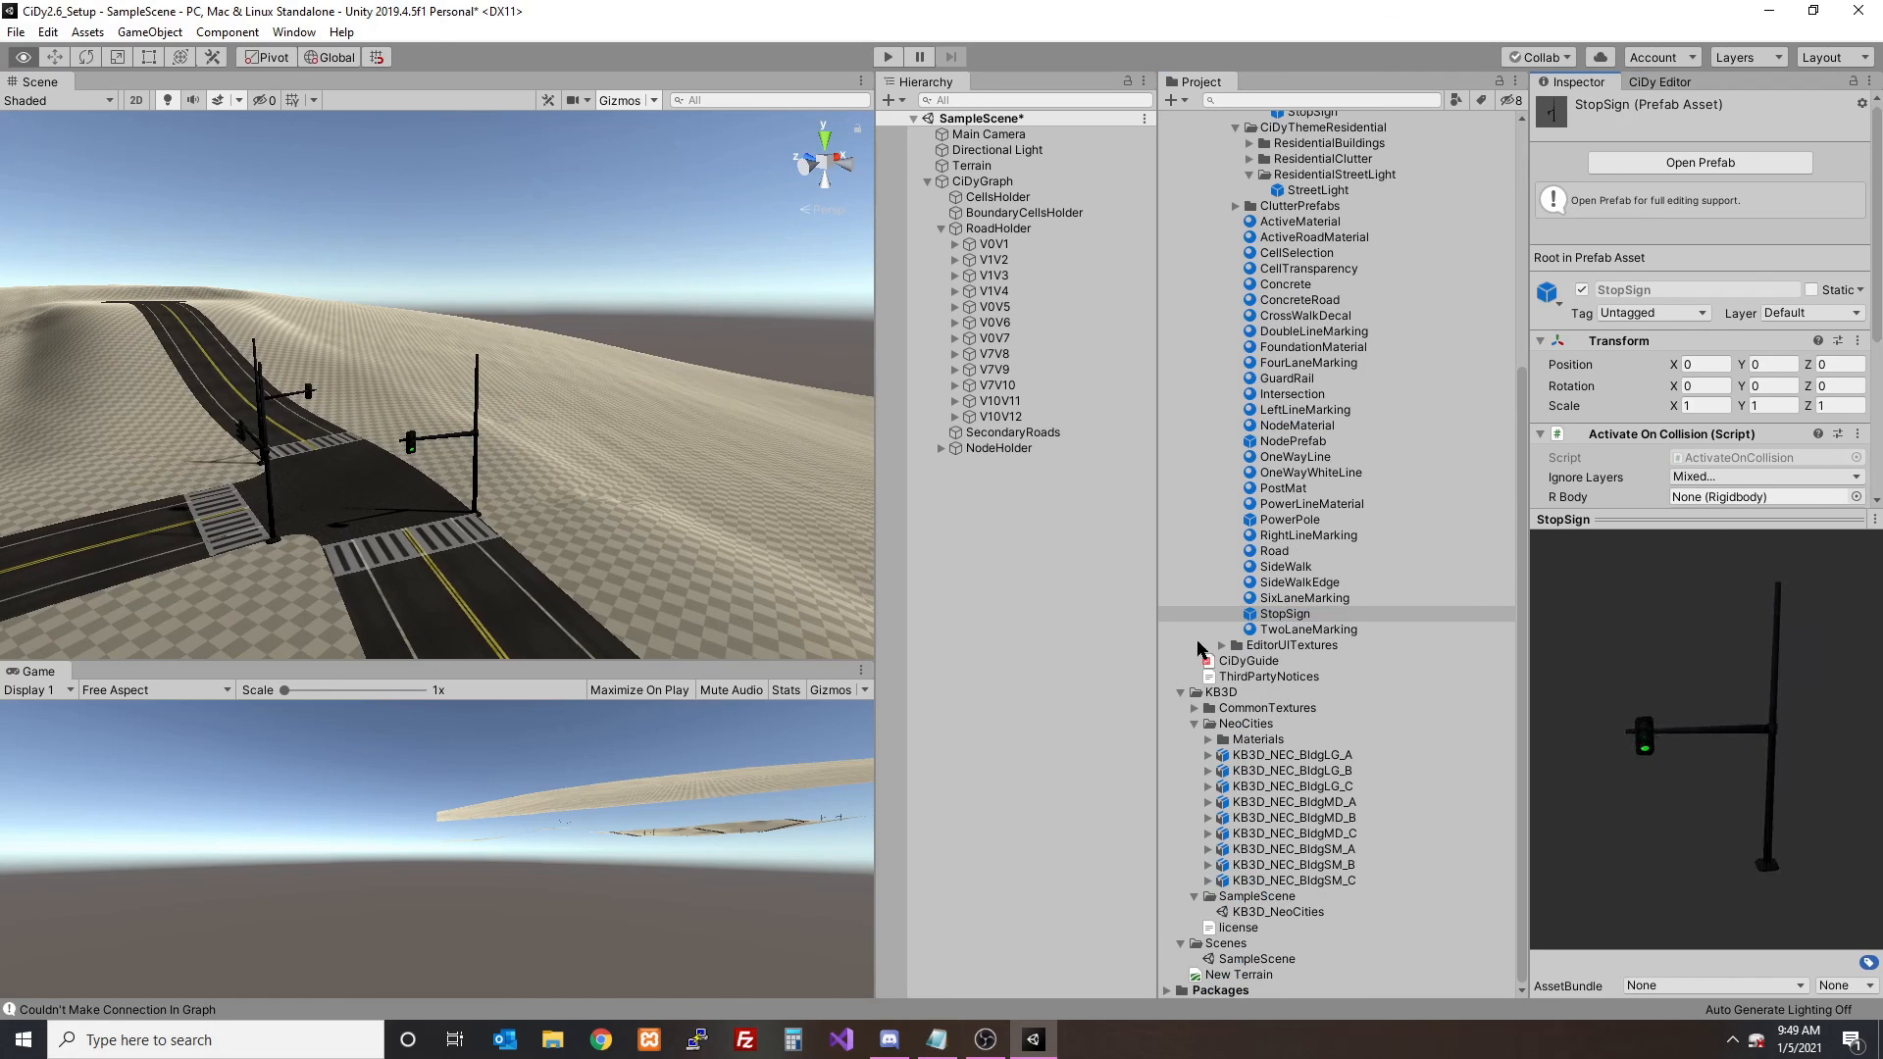
pyautogui.click(984, 1040)
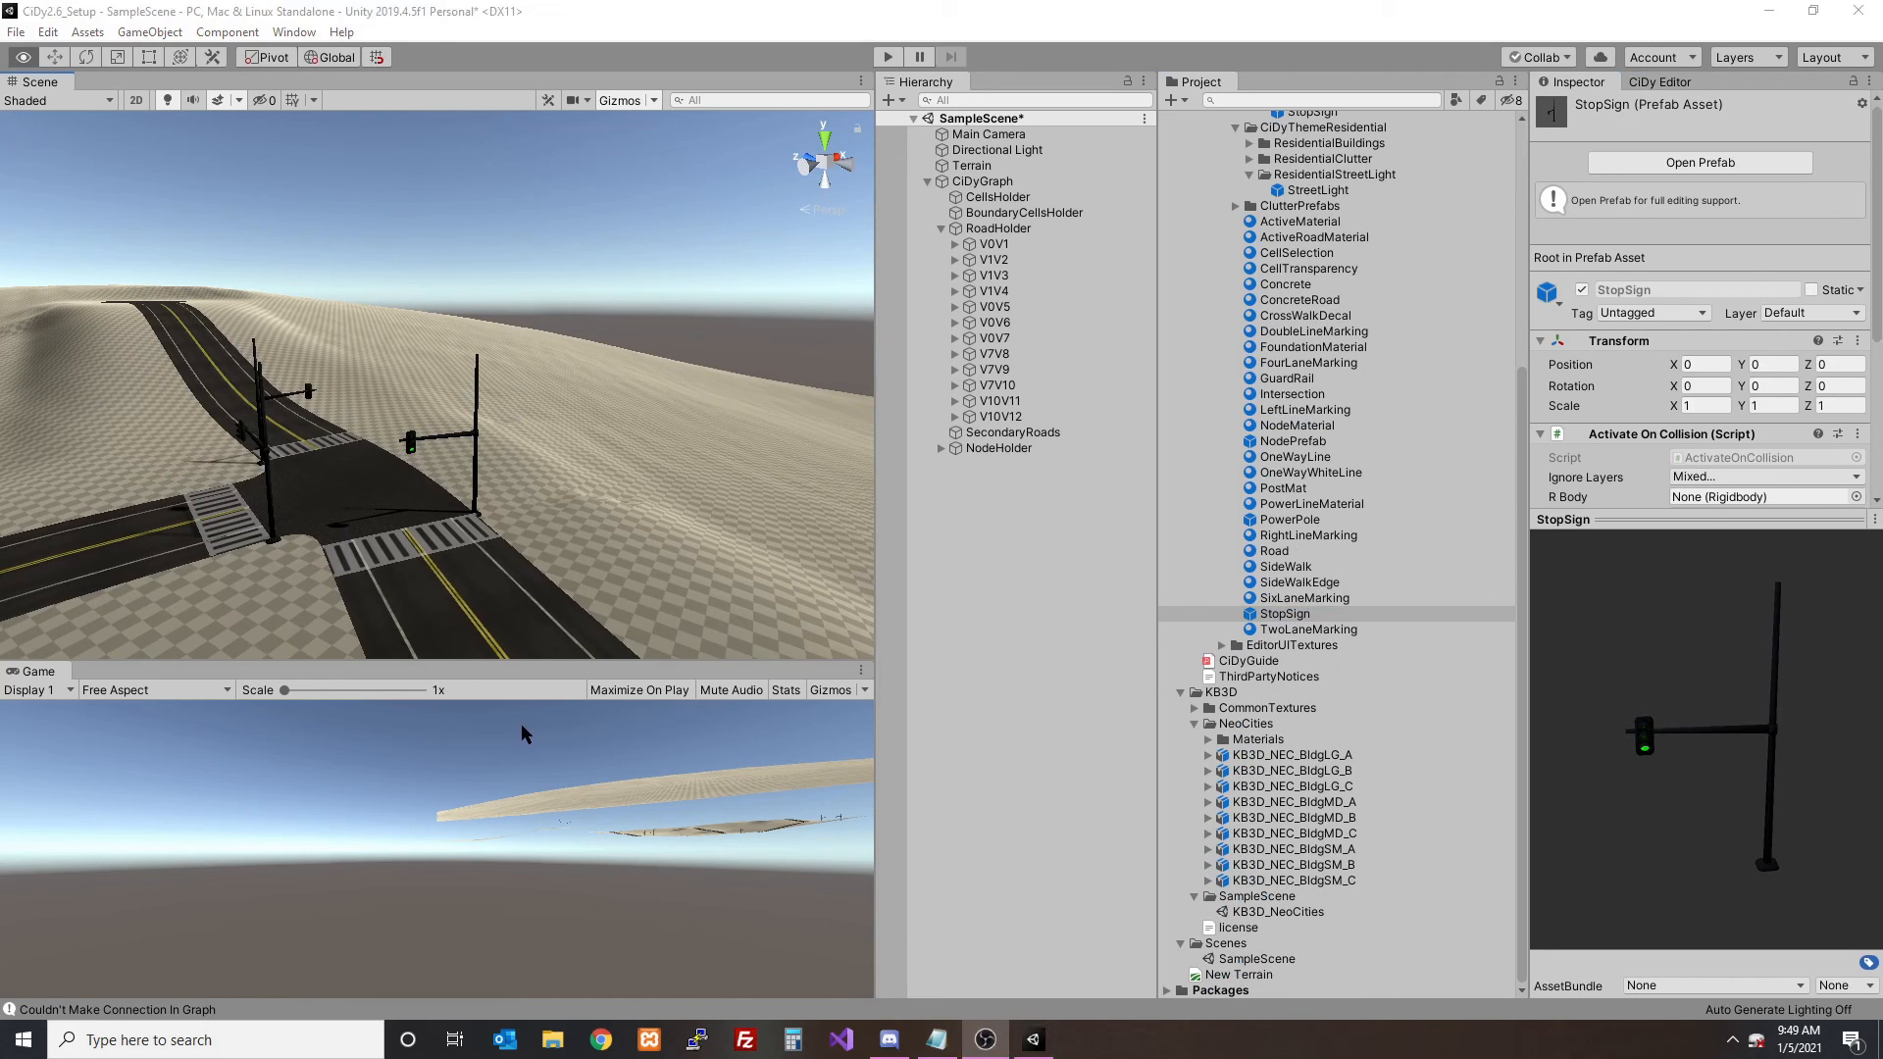